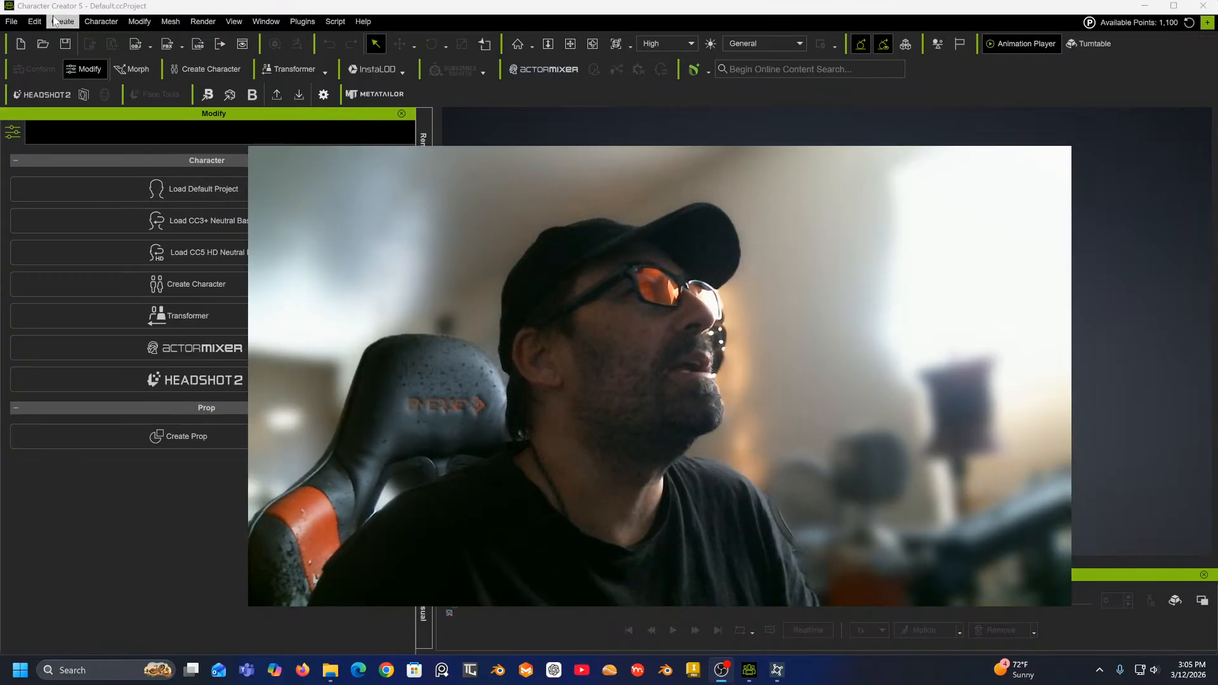
Open Headshot 2 in Mesh mode and start head generation.
{"action": "left_click", "coordinate": [202, 382]}
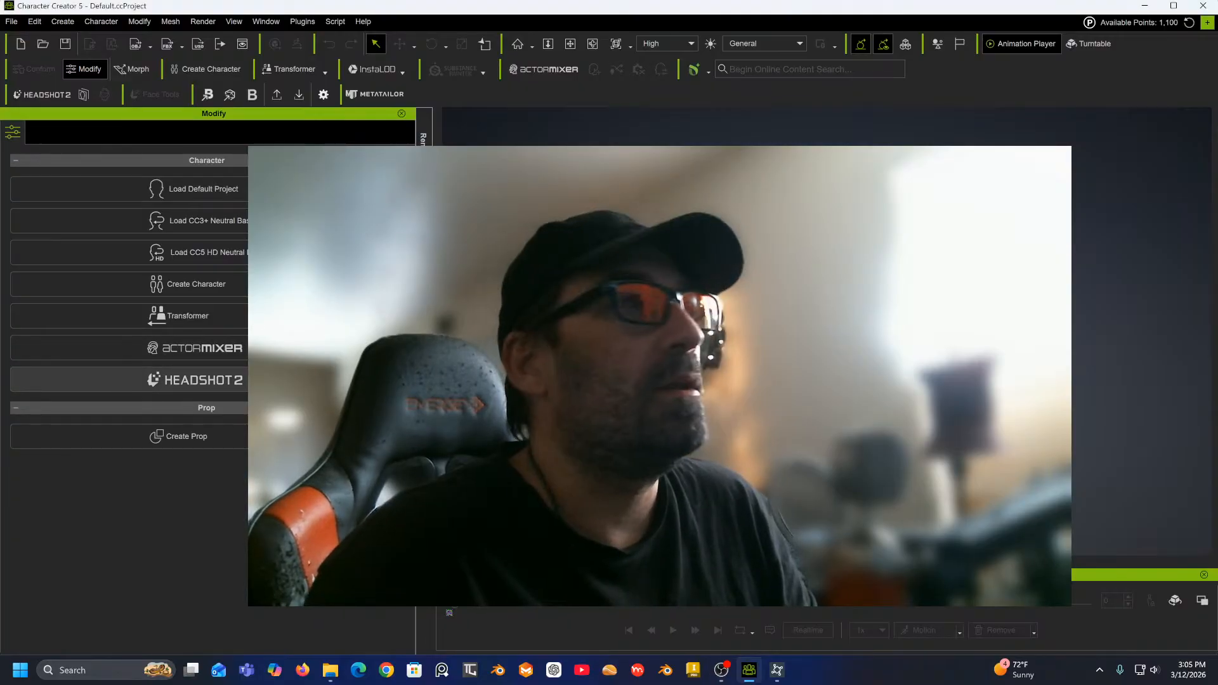
{"action": "left_click", "coordinate": [202, 380]}
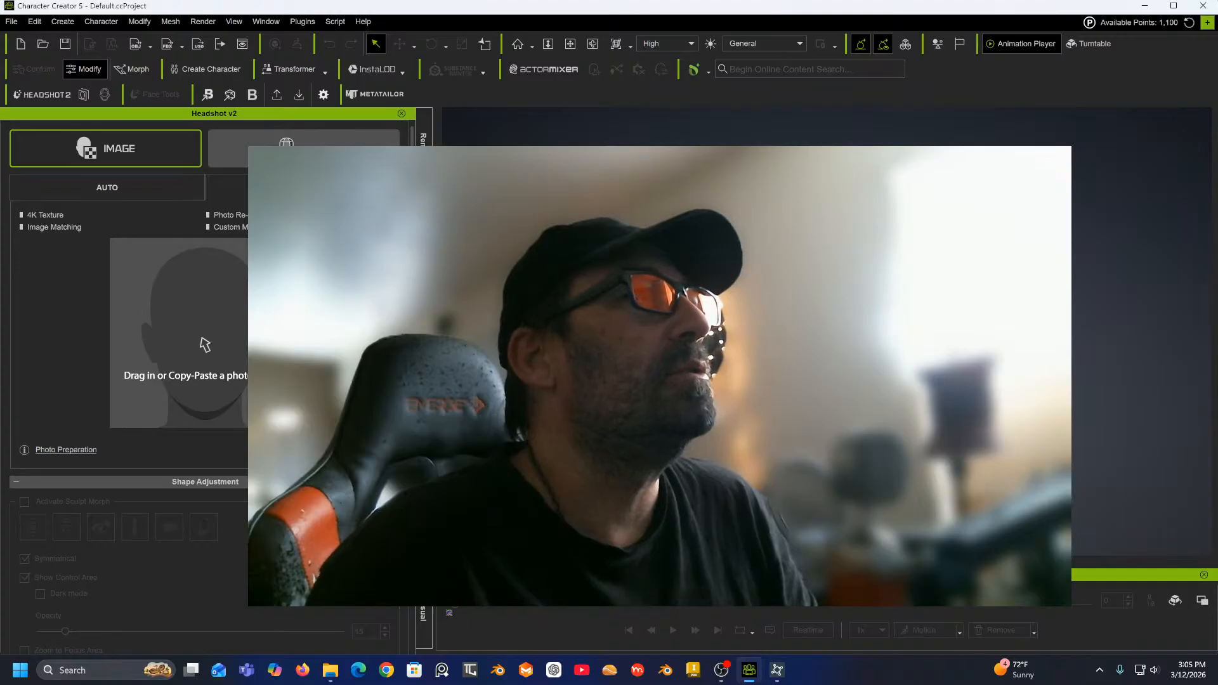
{"action": "left_click", "coordinate": [304, 154]}
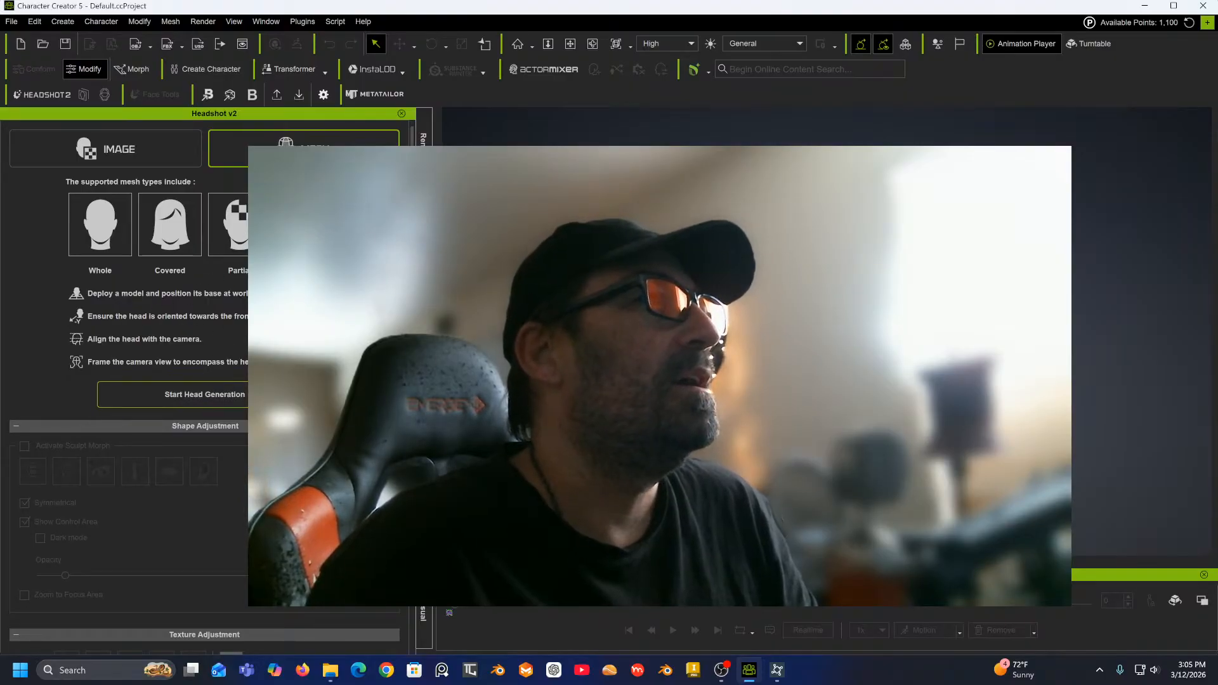
{"action": "left_click", "coordinate": [215, 394]}
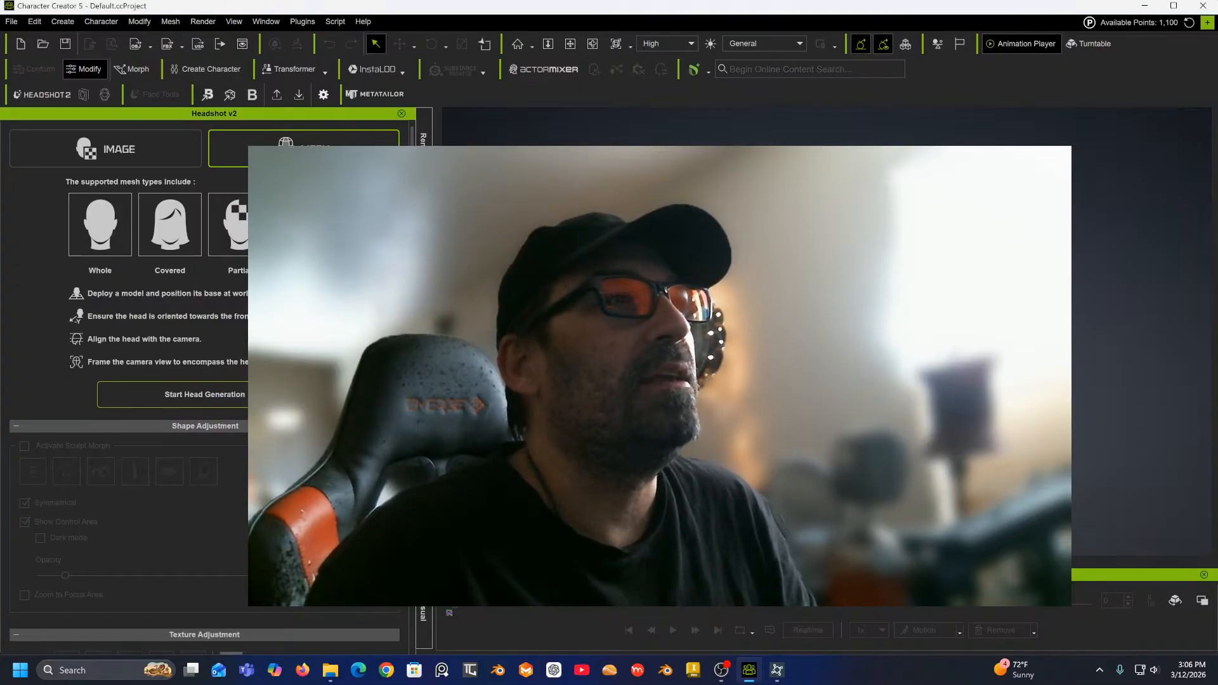
Import the head sculpt model and choose to break its meshes into sub-props.
{"action": "left_click", "coordinate": [12, 21]}
{"action": "mouse_move", "coordinate": [57, 136]}
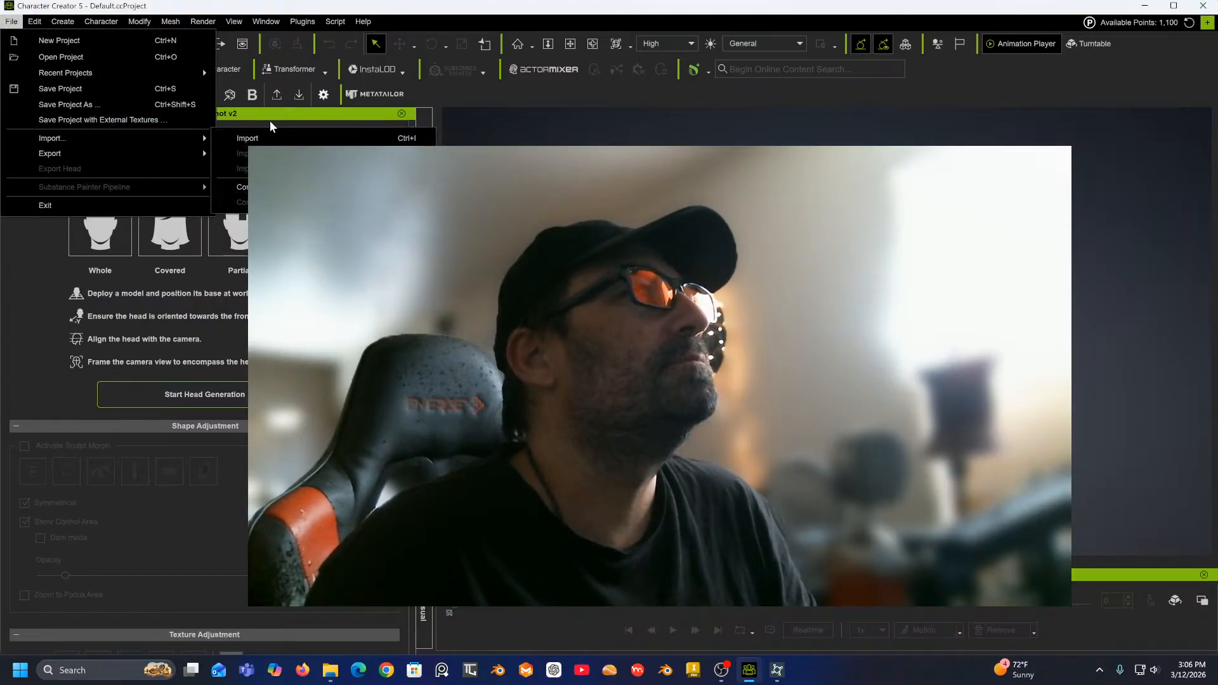
{"action": "left_click", "coordinate": [256, 136]}
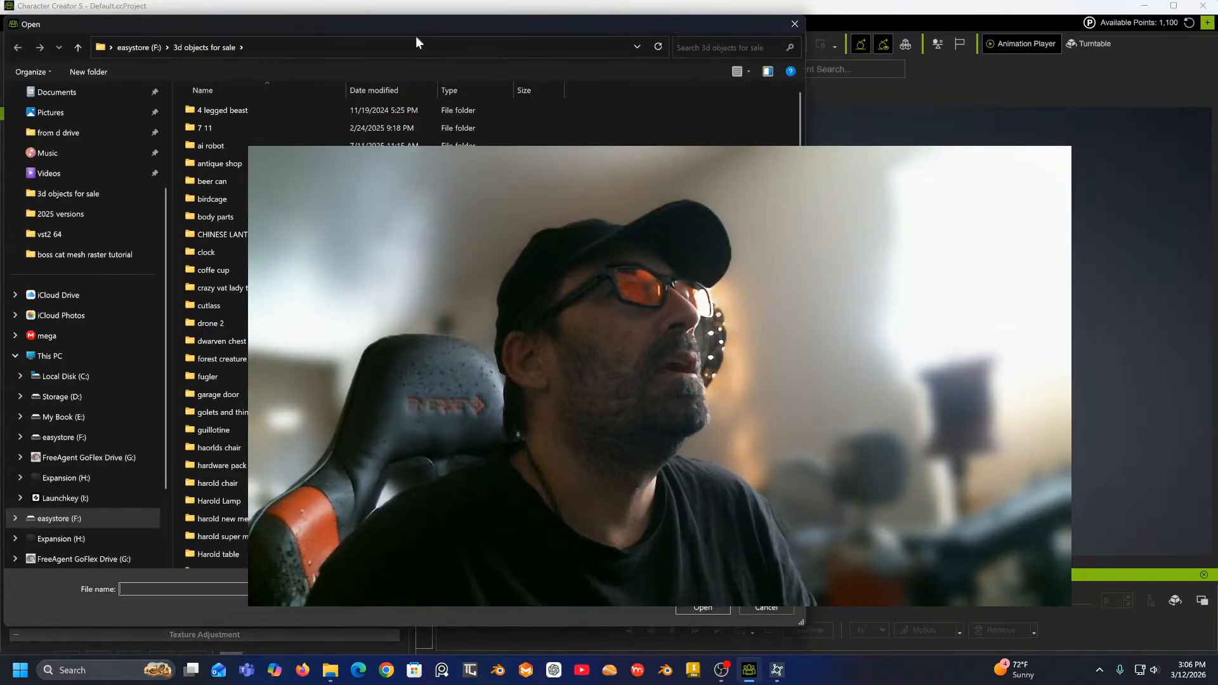
{"action": "left_click_drag", "start_coordinate": [525, 25], "coordinate": [1217, 9]}
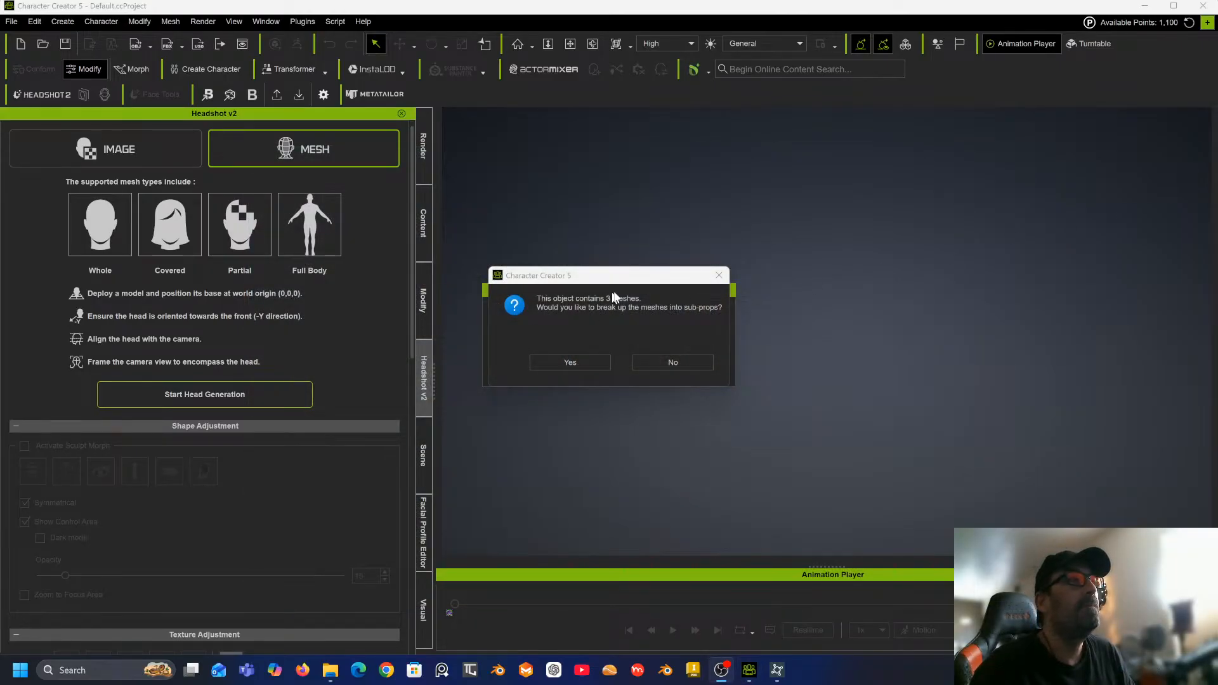
{"action": "left_click", "coordinate": [570, 362]}
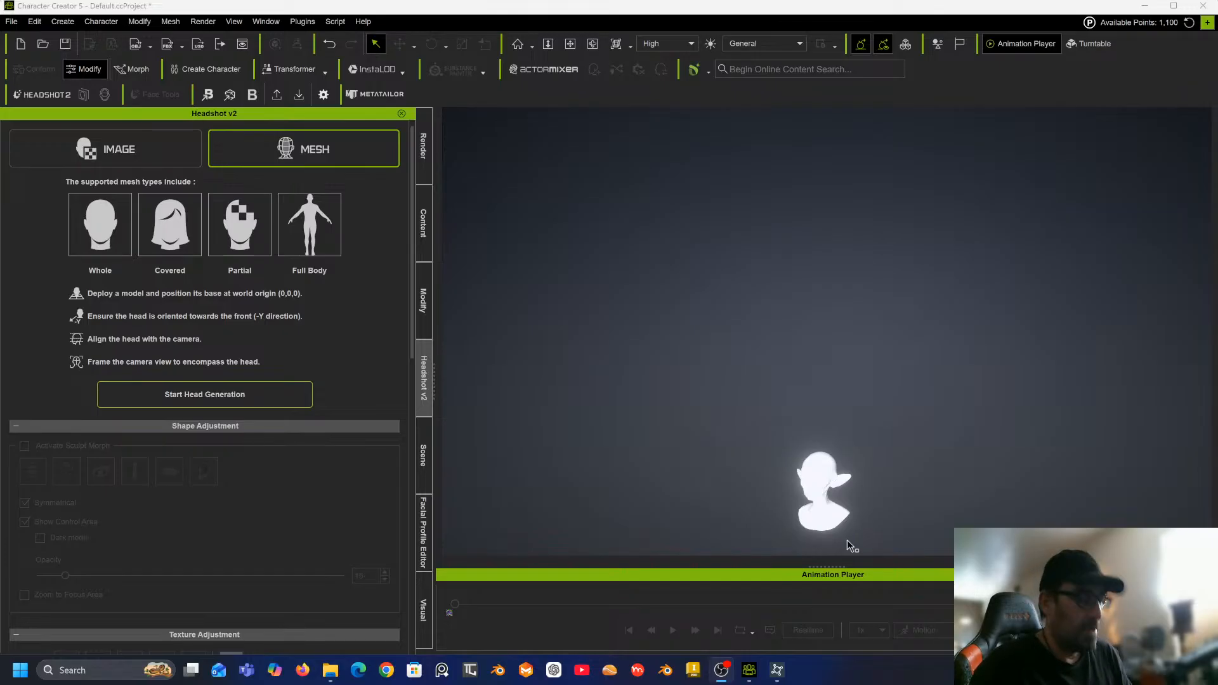
Select the imported head model in the Modify panel.
{"action": "middle_click_drag", "start_coordinate": [844, 478], "coordinate": [826, 315]}
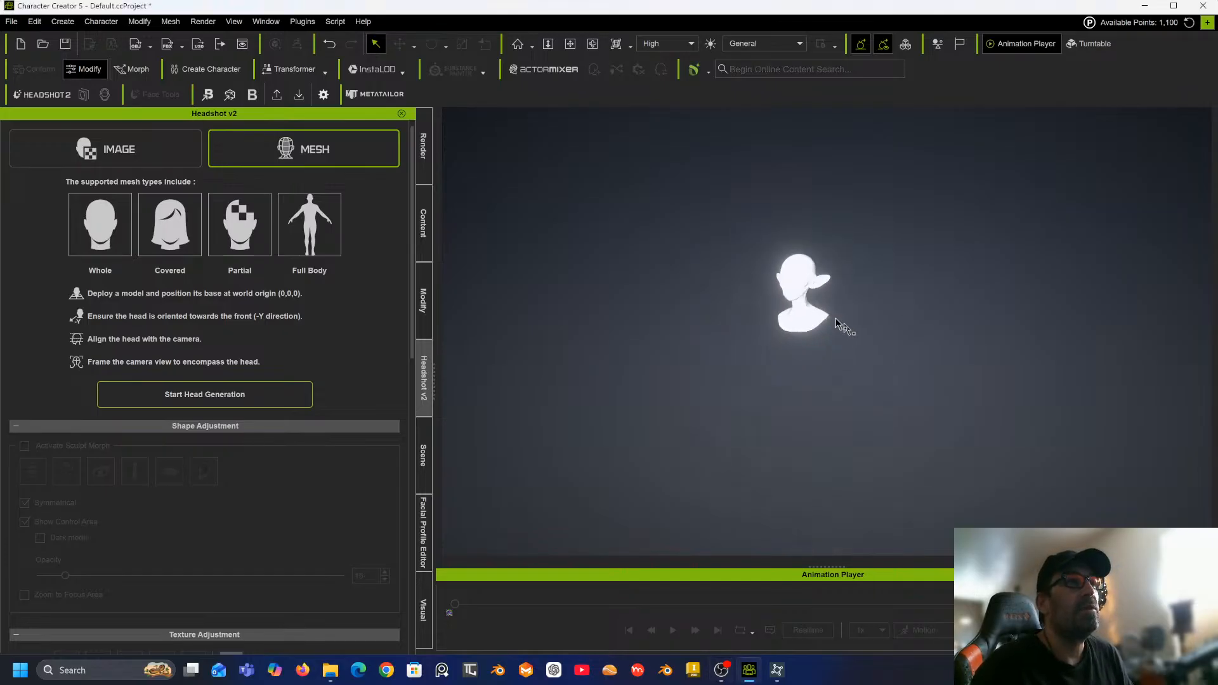
{"action": "scroll", "coordinate": [829, 307], "scroll_direction": "up", "scroll_amount": 4}
{"action": "scroll", "coordinate": [825, 305], "scroll_direction": "up", "scroll_amount": 8}
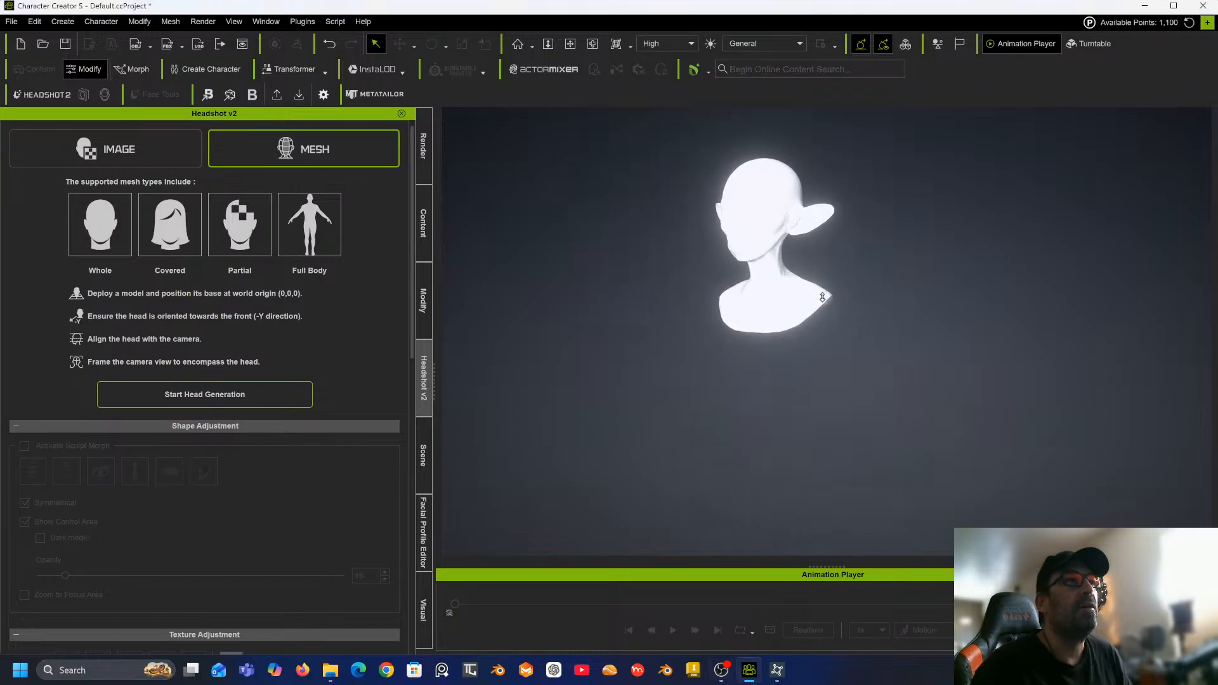
{"action": "scroll", "coordinate": [850, 368], "scroll_direction": "down", "scroll_amount": 10}
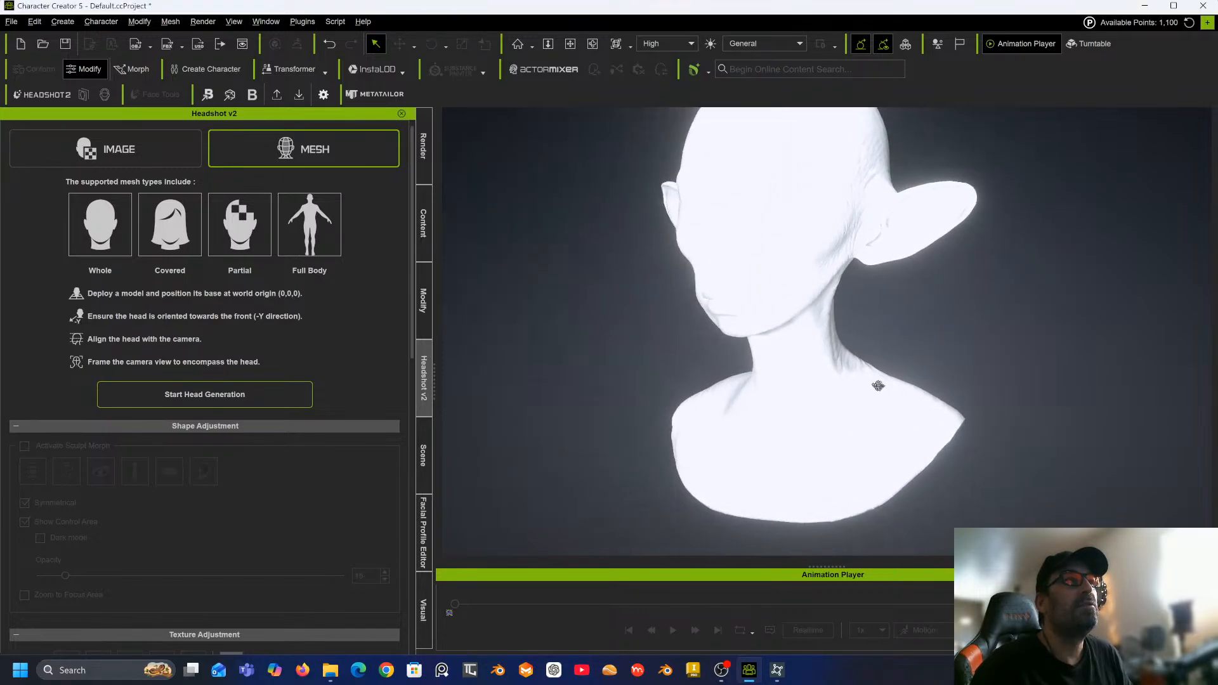
{"action": "scroll", "coordinate": [900, 394], "scroll_direction": "down", "scroll_amount": 2}
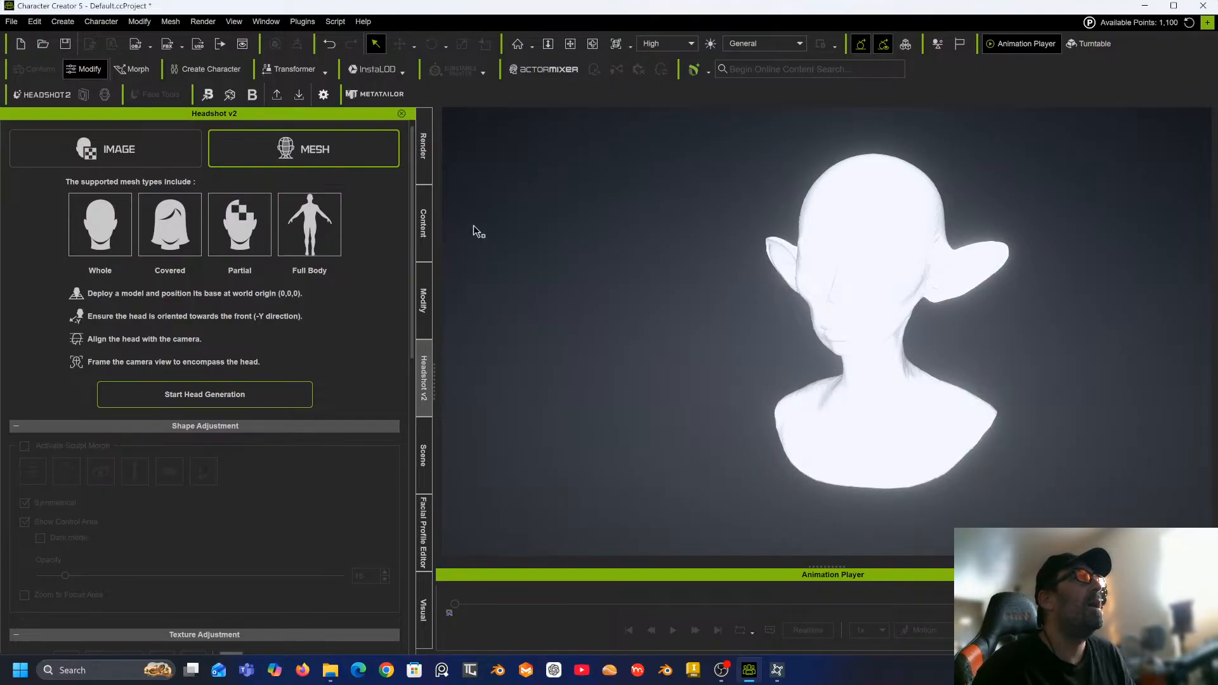
{"action": "left_click", "coordinate": [423, 305]}
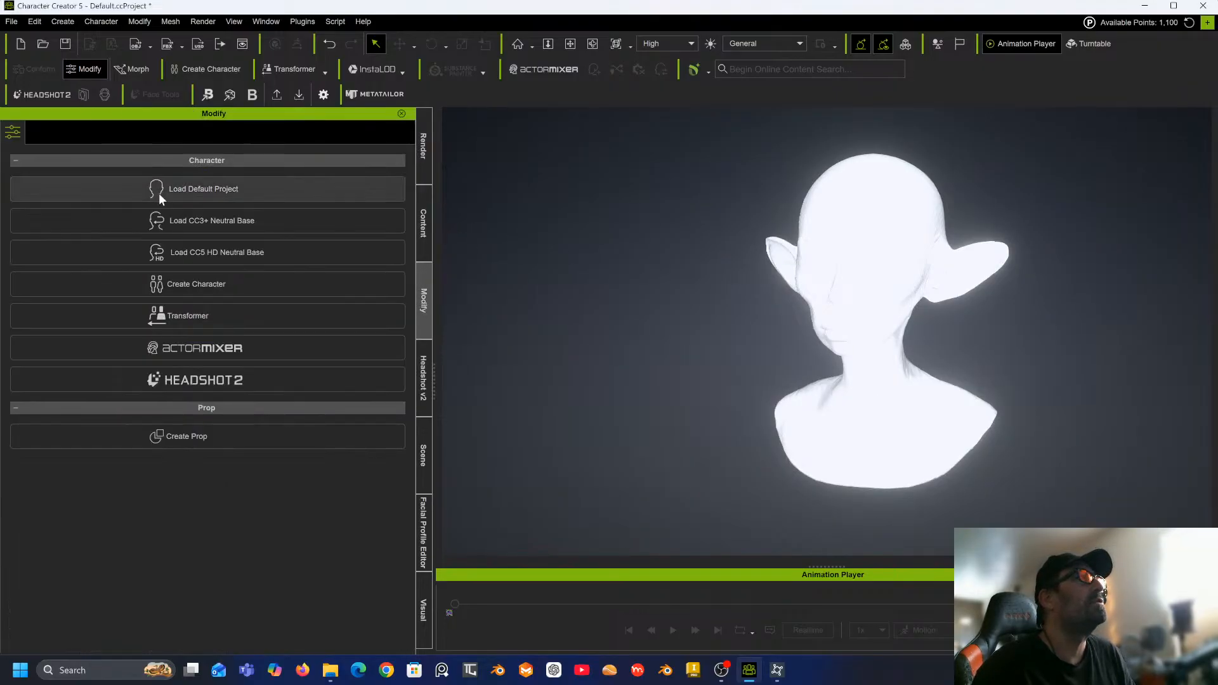
{"action": "left_click", "coordinate": [861, 217]}
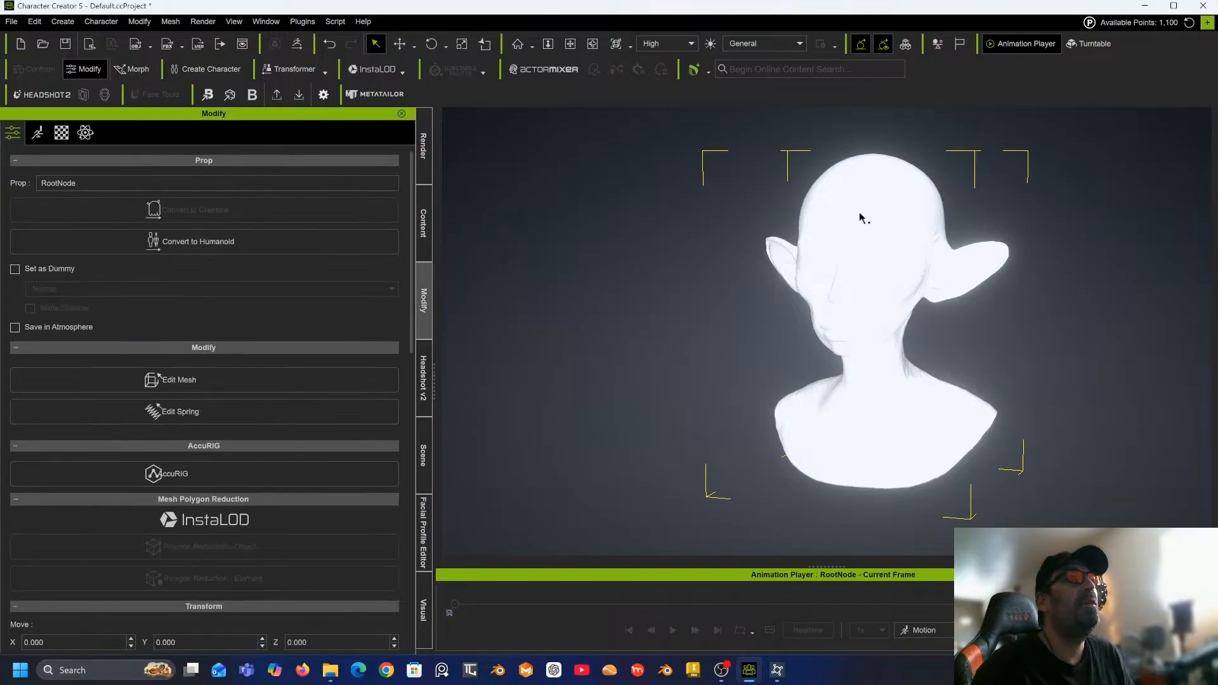
Select the GEO-head_sculpting_realistic mesh in the material list and open its Base Color texture browser.
{"action": "left_click", "coordinate": [61, 132]}
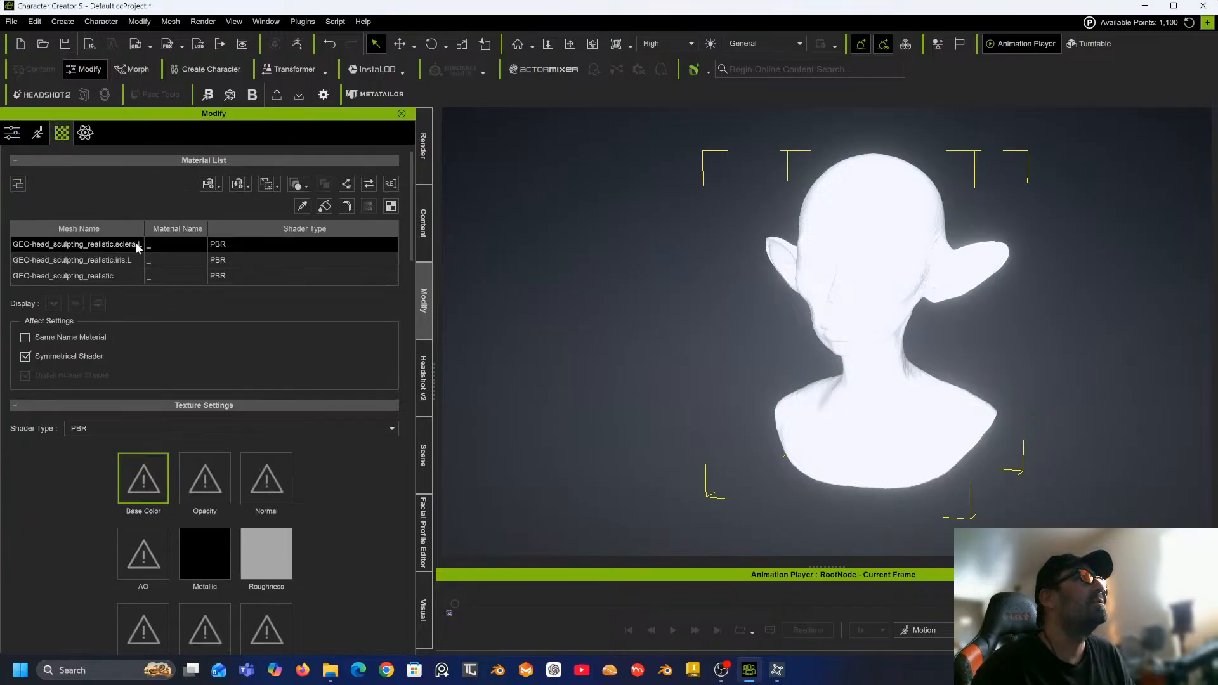
{"action": "left_click", "coordinate": [84, 277]}
{"action": "left_click", "coordinate": [94, 276]}
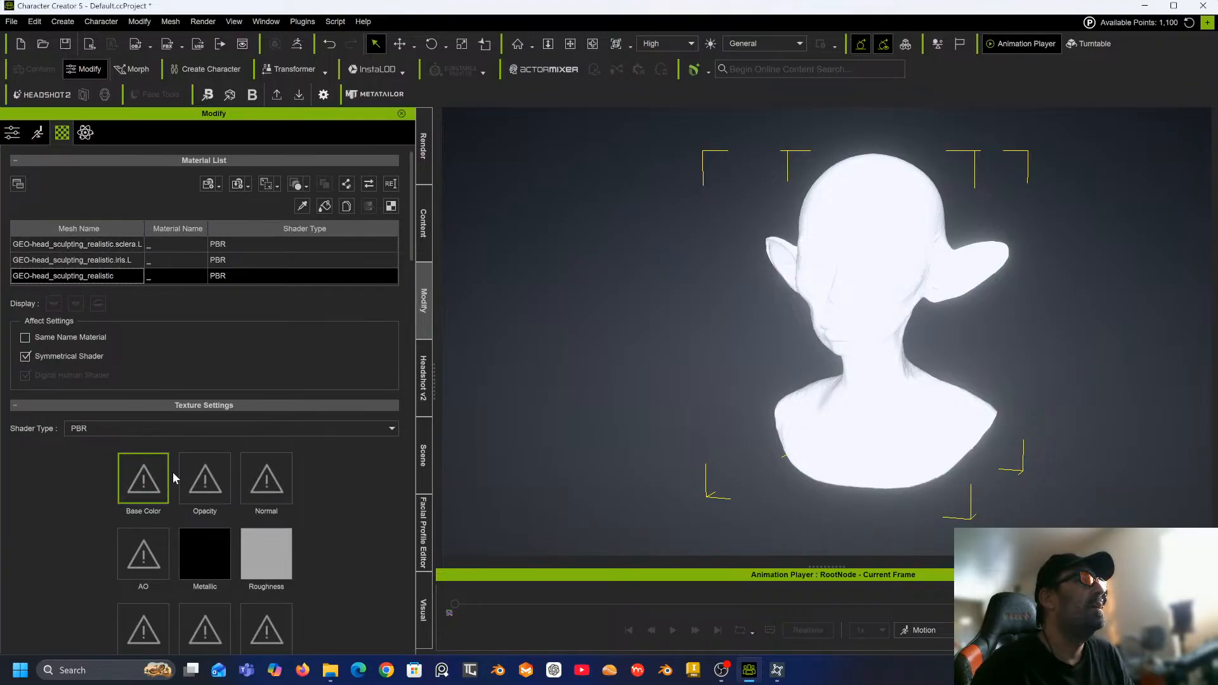
{"action": "double_click", "coordinate": [147, 476]}
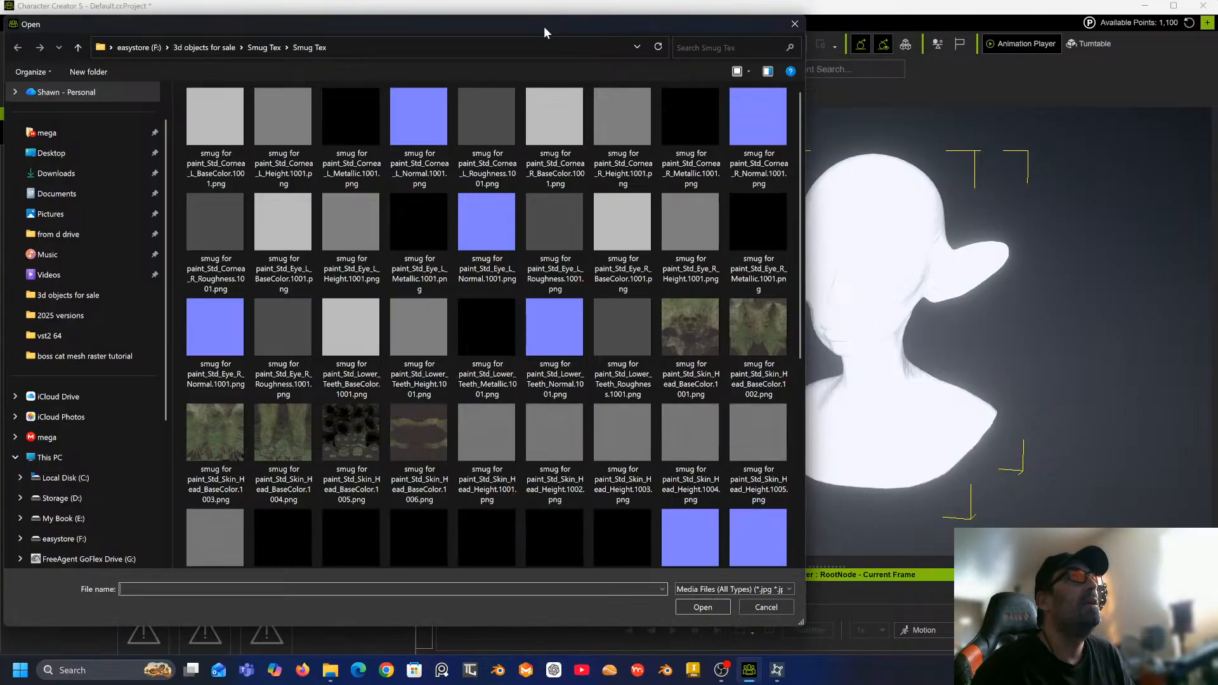
{"action": "left_click_drag", "start_coordinate": [543, 28], "coordinate": [1217, 22]}
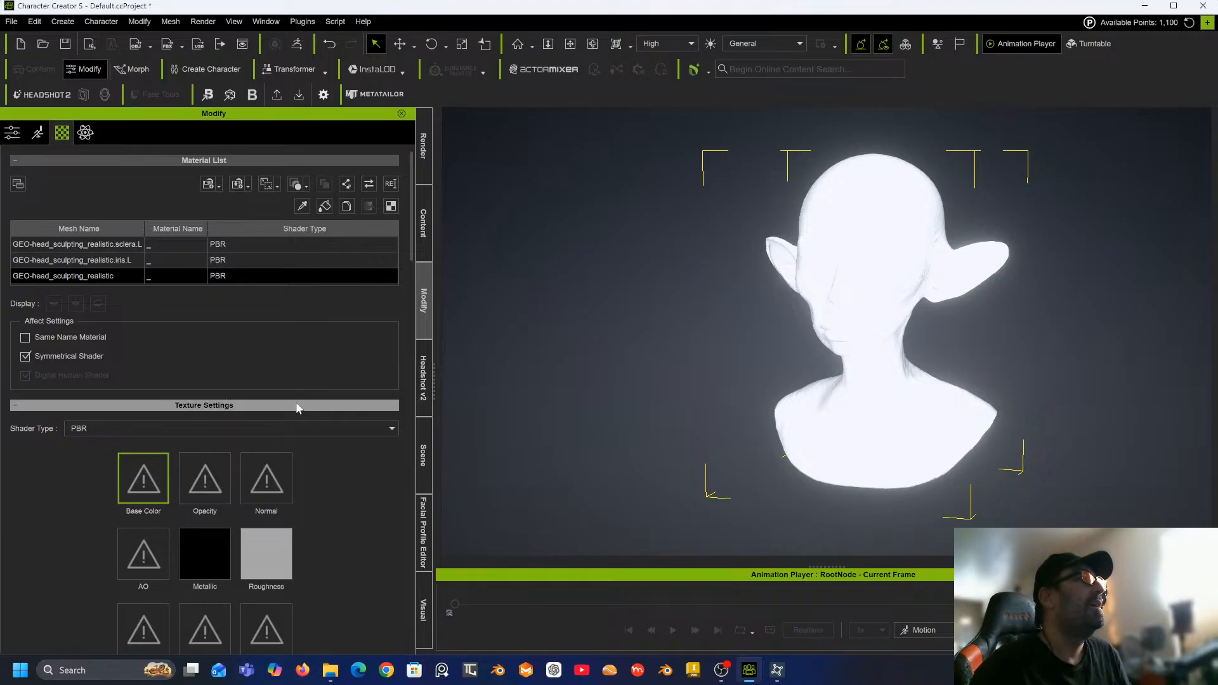
Set the head mesh's diffuse color to #191919.
{"action": "scroll", "coordinate": [159, 479], "scroll_direction": "down", "scroll_amount": 3}
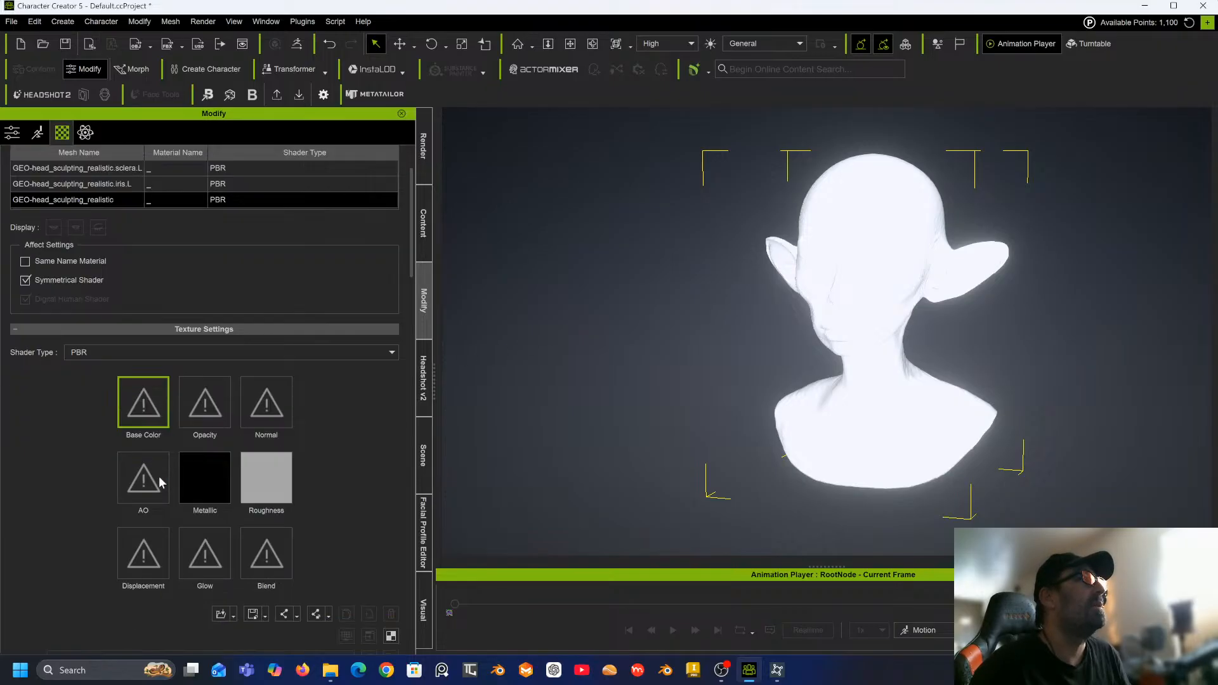
{"action": "scroll", "coordinate": [159, 476], "scroll_direction": "down", "scroll_amount": 5}
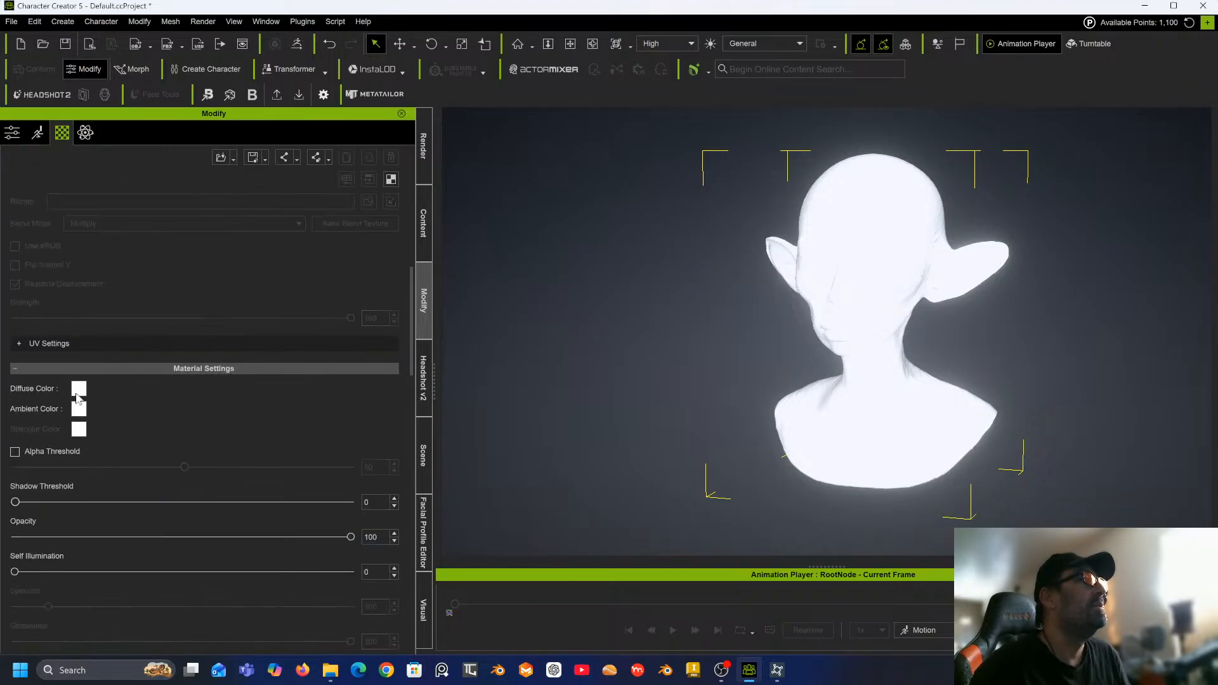
{"action": "left_click", "coordinate": [78, 393]}
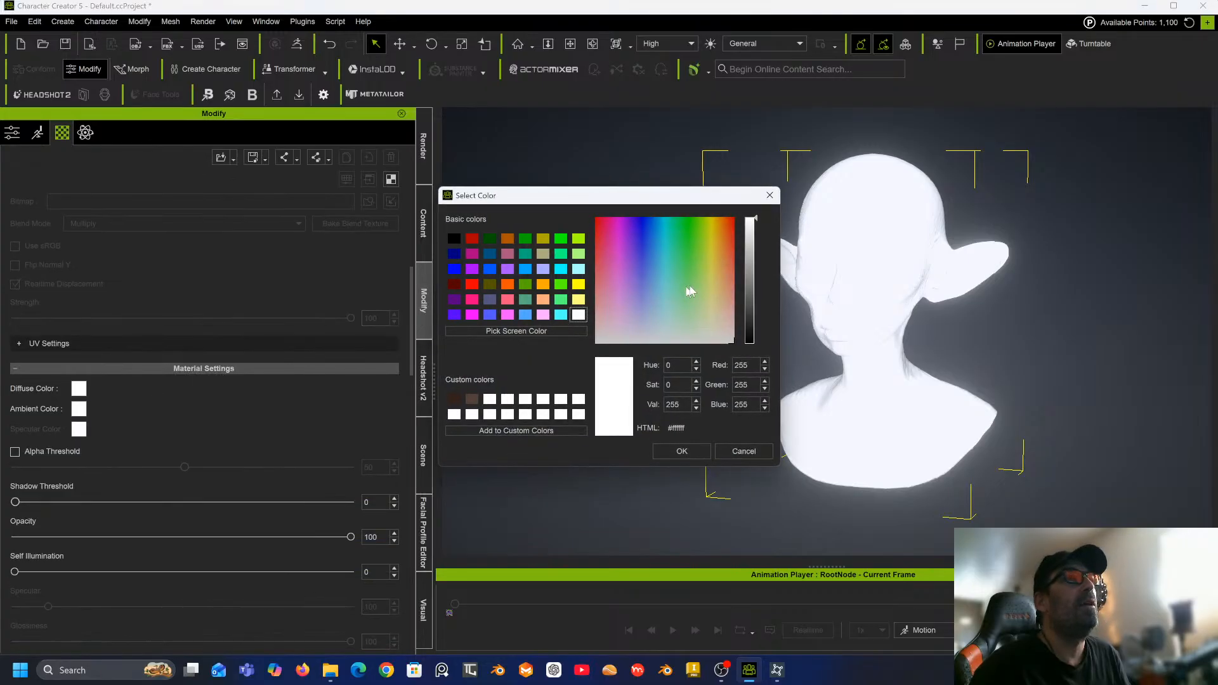
{"action": "left_click_drag", "start_coordinate": [755, 279], "coordinate": [754, 326]}
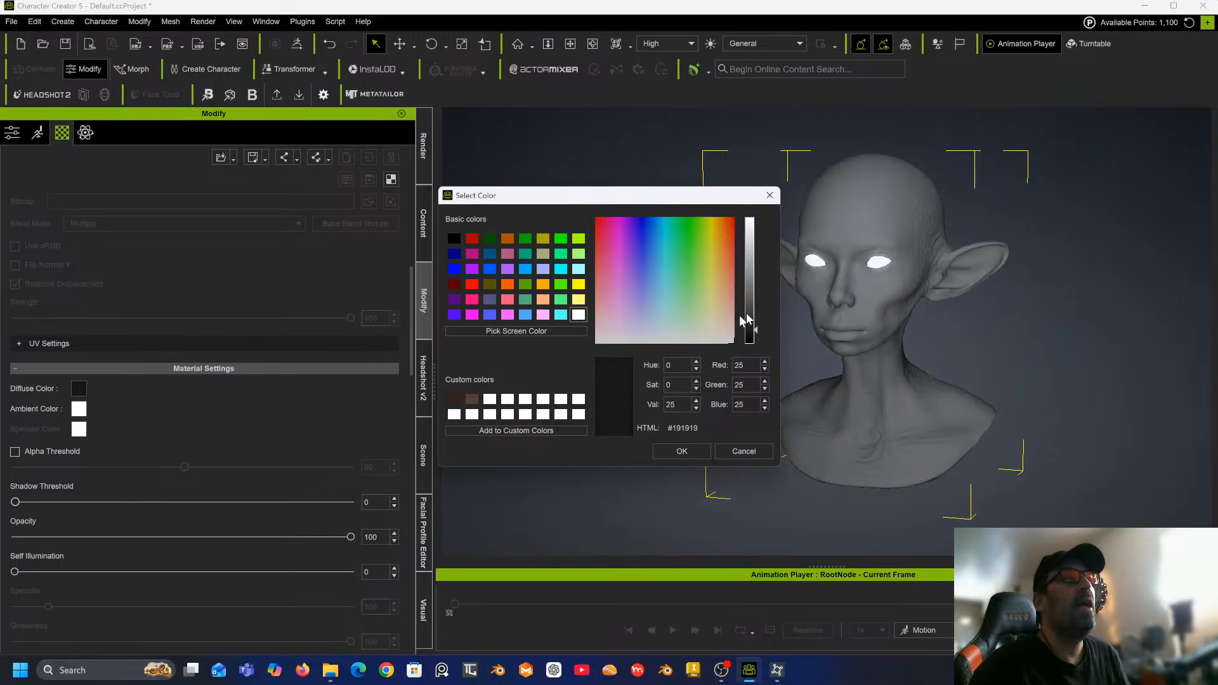
{"action": "left_click", "coordinate": [670, 449]}
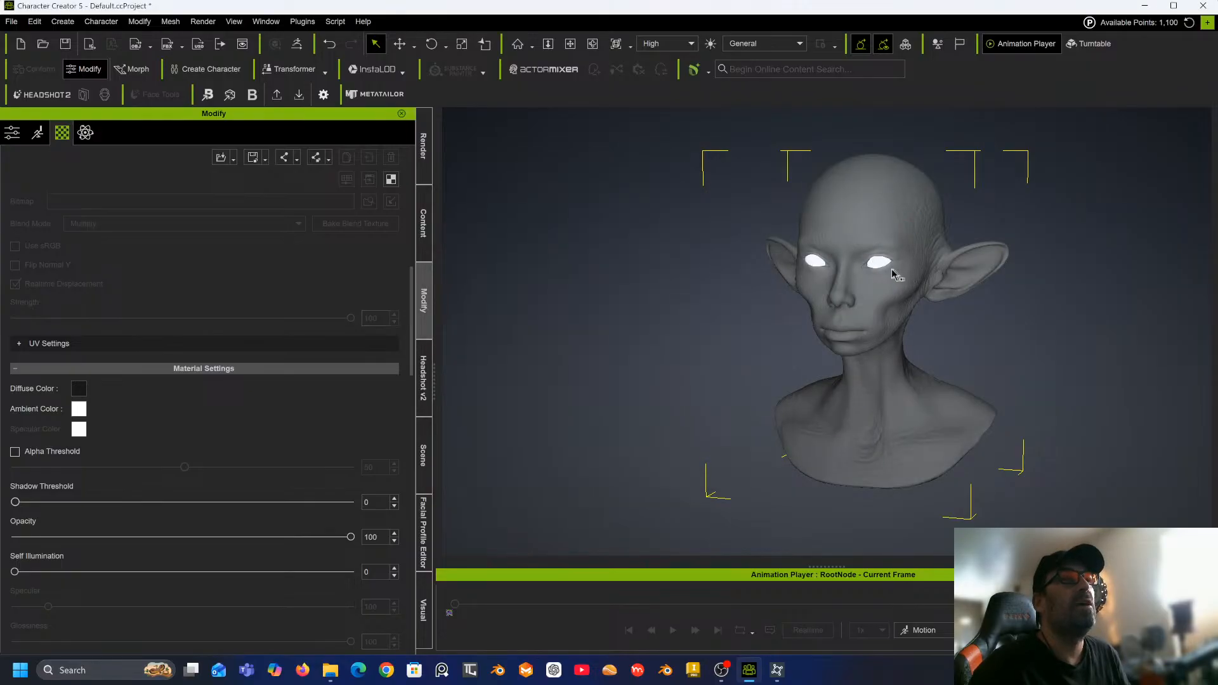
Set the head mesh's ambient color to white.
{"action": "scroll", "coordinate": [893, 274], "scroll_direction": "up", "scroll_amount": 3}
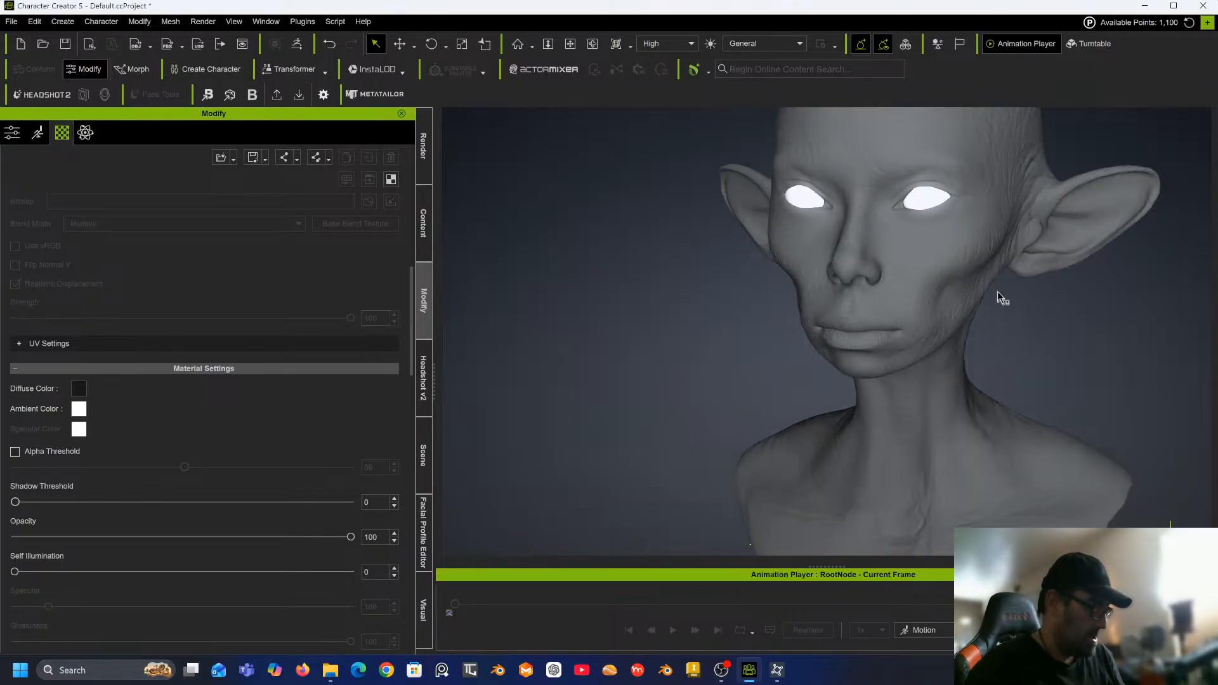
{"action": "right_click_drag", "start_coordinate": [1014, 275], "coordinate": [863, 347]}
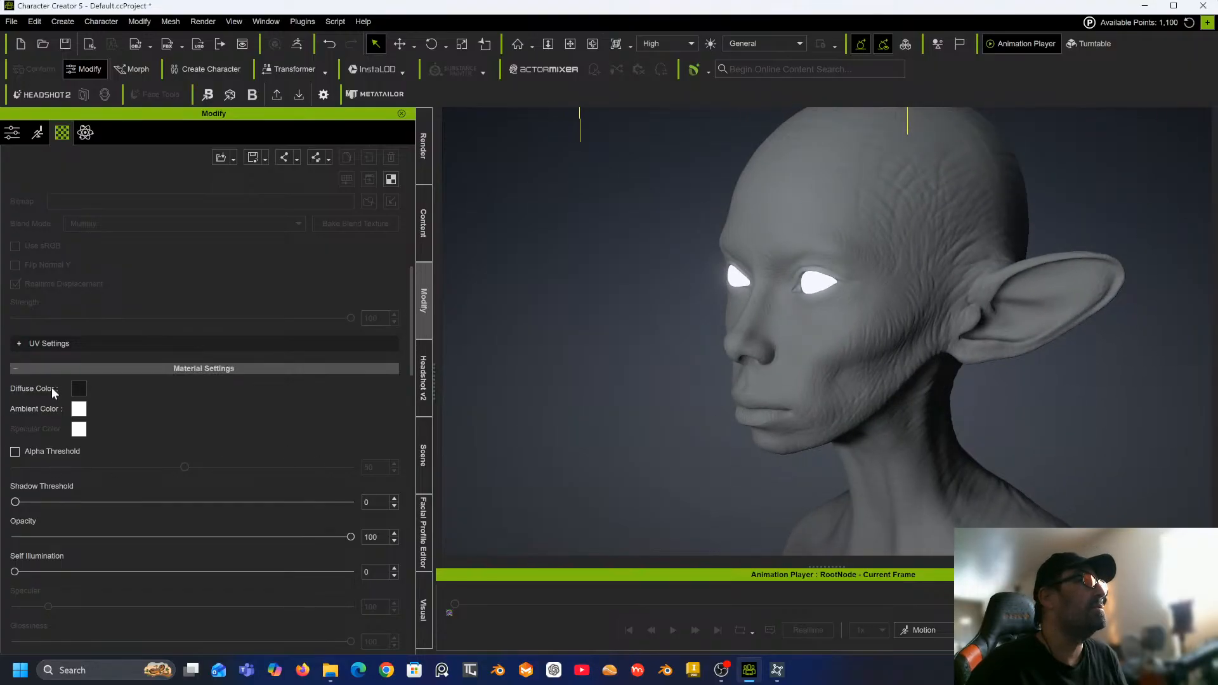
{"action": "left_click", "coordinate": [78, 411]}
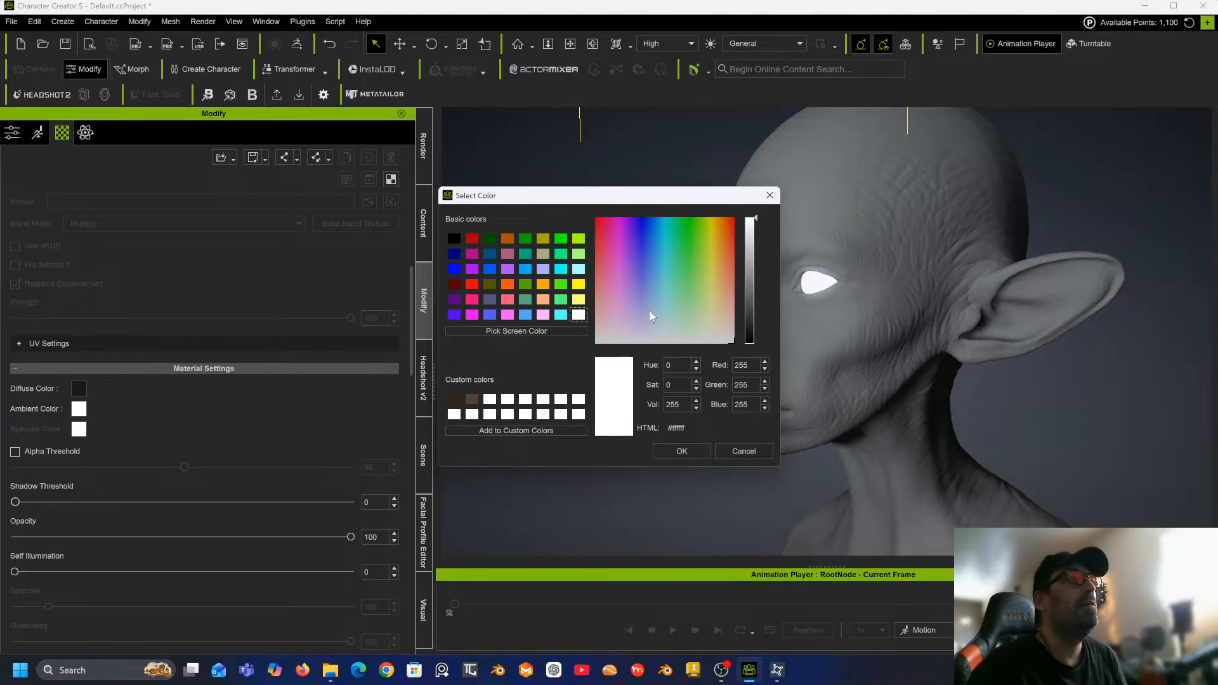
{"action": "left_click_drag", "start_coordinate": [753, 280], "coordinate": [757, 219]}
{"action": "left_click", "coordinate": [681, 451]}
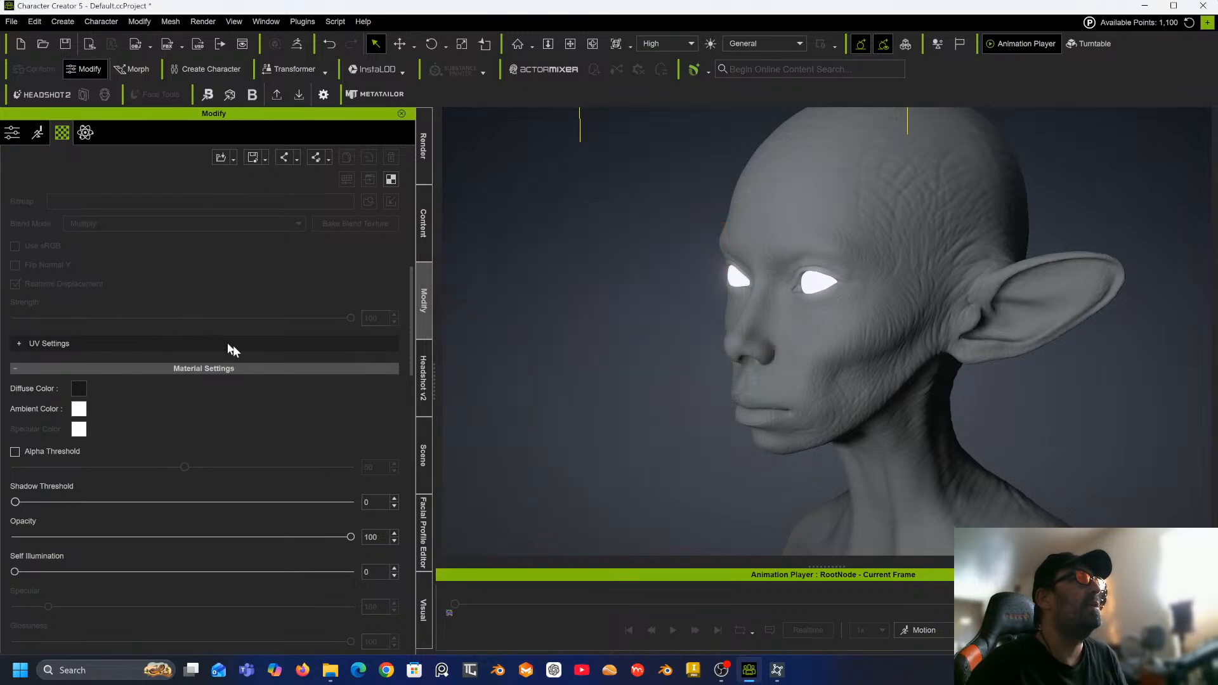
Set the head mesh's diffuse color to #515151.
{"action": "scroll", "coordinate": [245, 347], "scroll_direction": "up", "scroll_amount": 6}
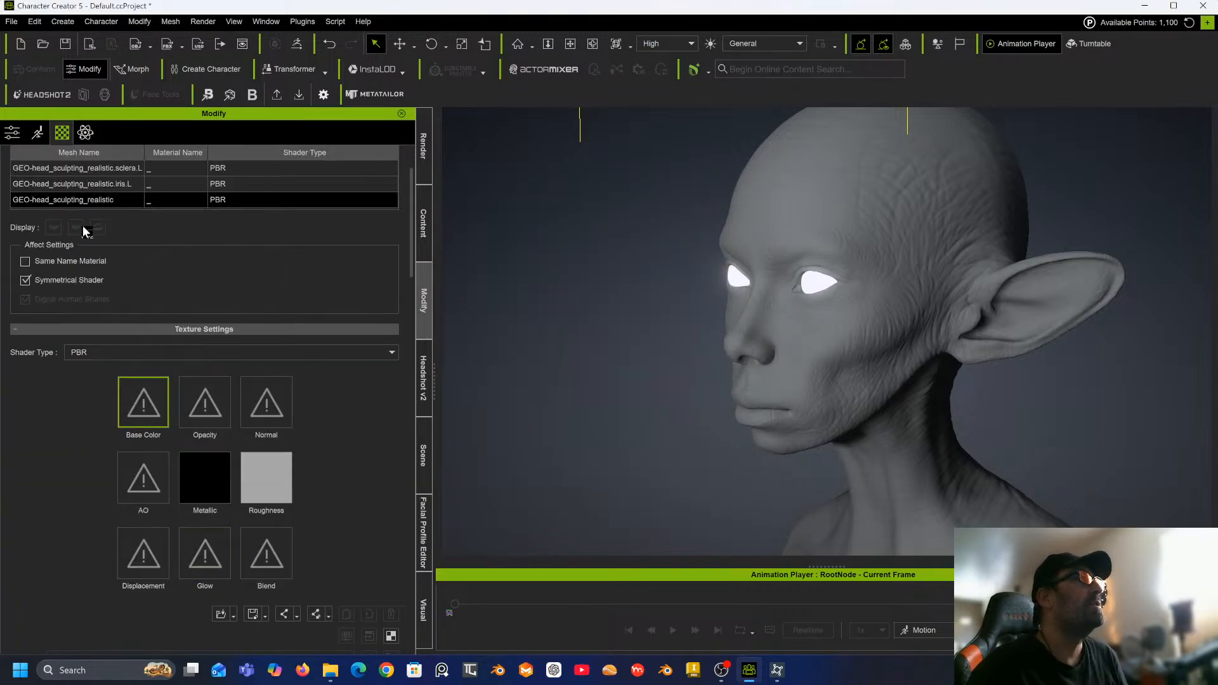
{"action": "scroll", "coordinate": [83, 226], "scroll_direction": "up", "scroll_amount": 1}
{"action": "scroll", "coordinate": [168, 383], "scroll_direction": "down", "scroll_amount": 3}
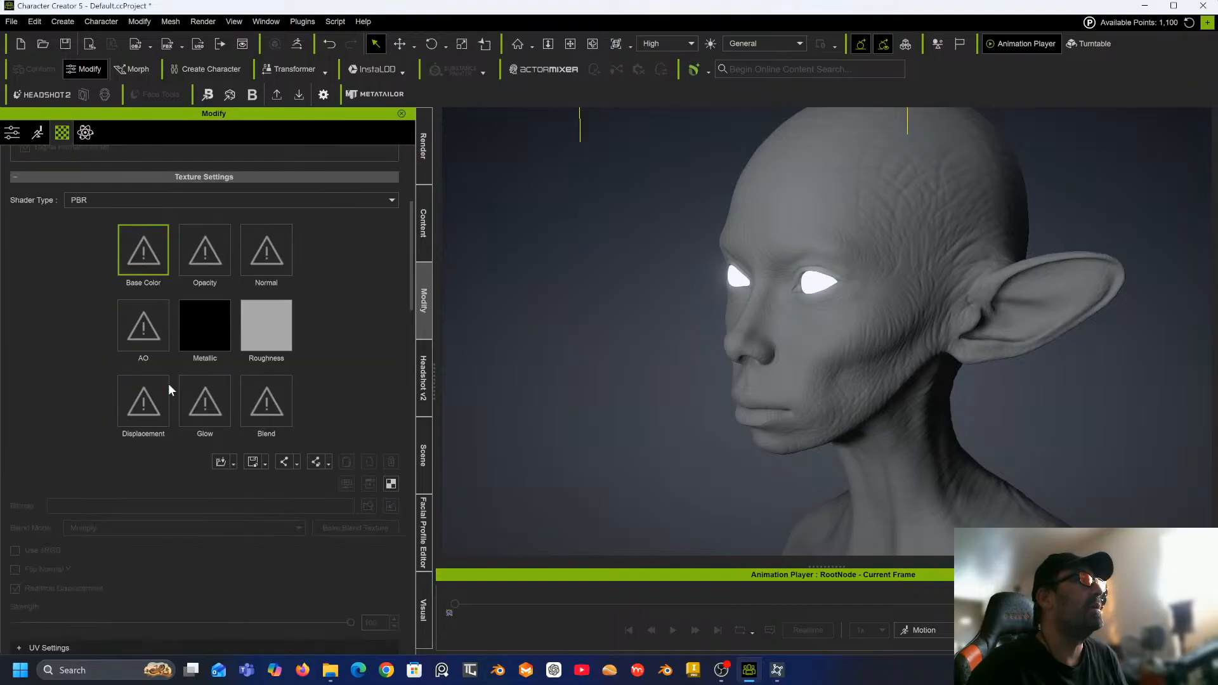
{"action": "scroll", "coordinate": [169, 384], "scroll_direction": "down", "scroll_amount": 3}
{"action": "left_click", "coordinate": [79, 503]}
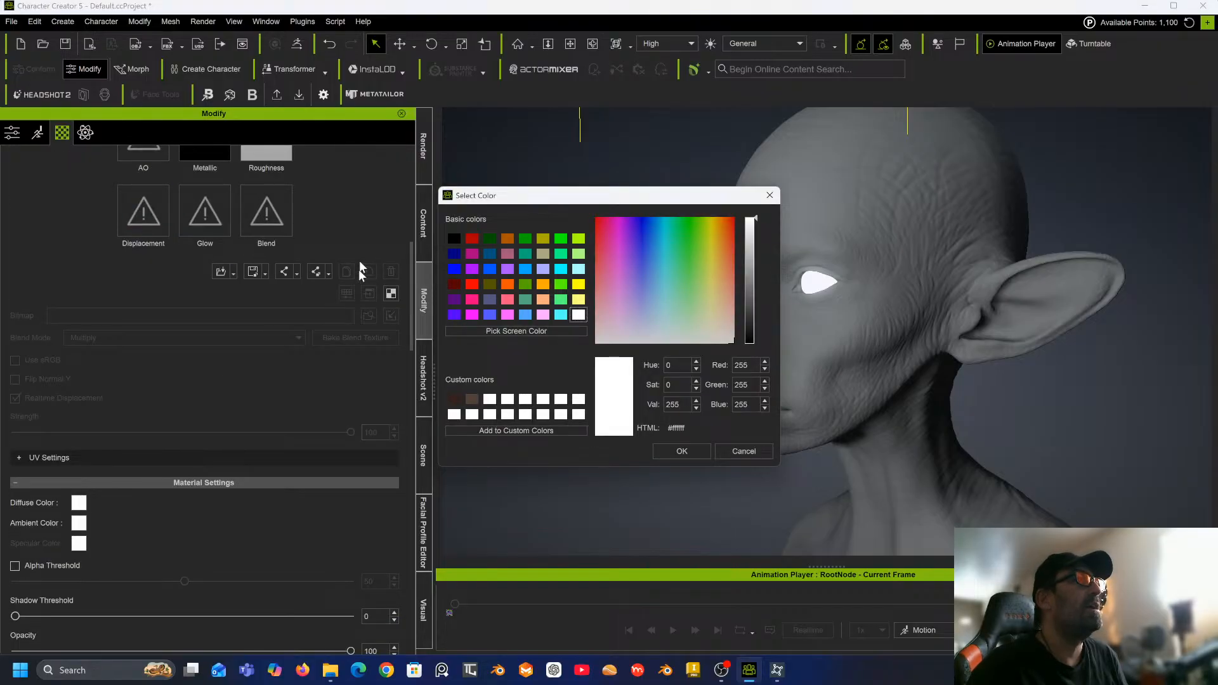
{"action": "left_click_drag", "start_coordinate": [749, 291], "coordinate": [744, 302]}
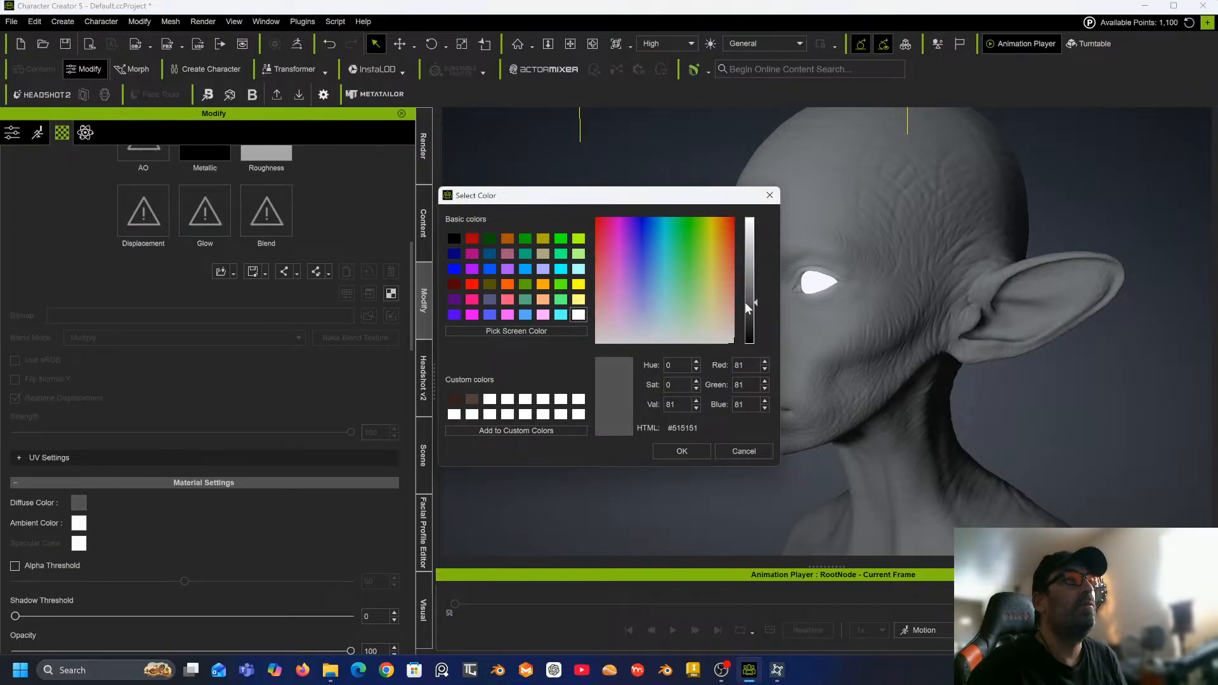
{"action": "left_click", "coordinate": [681, 452]}
Select the sclera.L mesh in the material list and set its diffuse color to #2d2d2d.
{"action": "scroll", "coordinate": [254, 299], "scroll_direction": "up", "scroll_amount": 3}
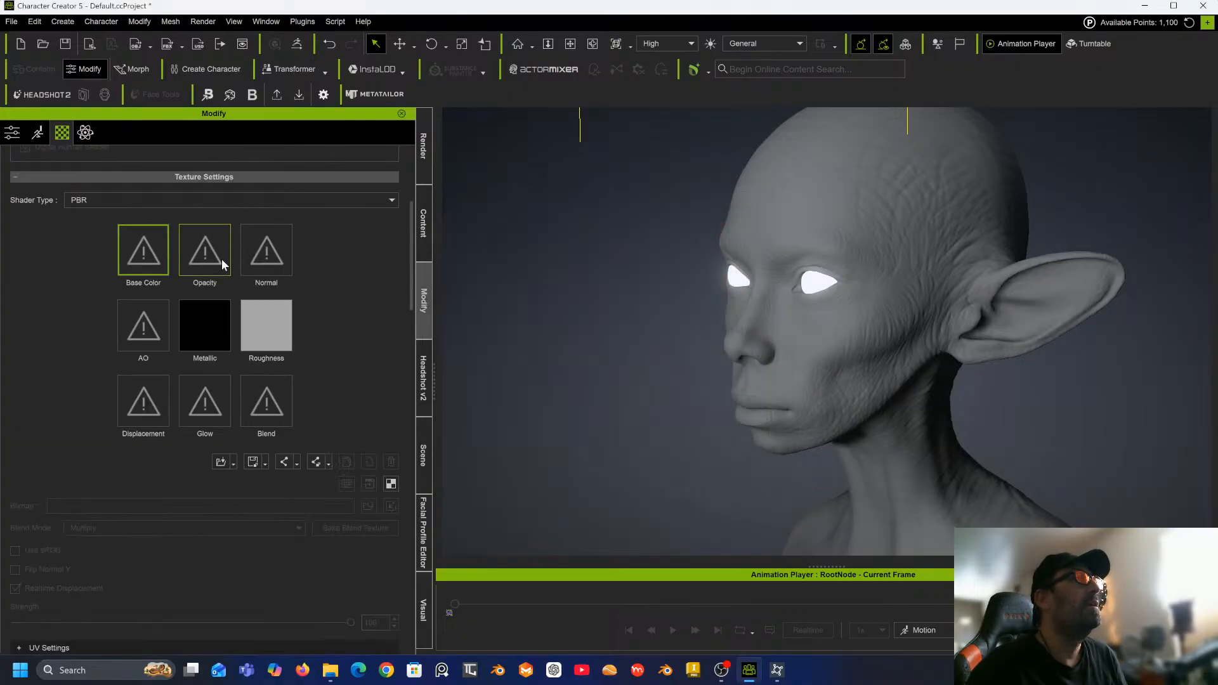
{"action": "scroll", "coordinate": [222, 259], "scroll_direction": "up", "scroll_amount": 3}
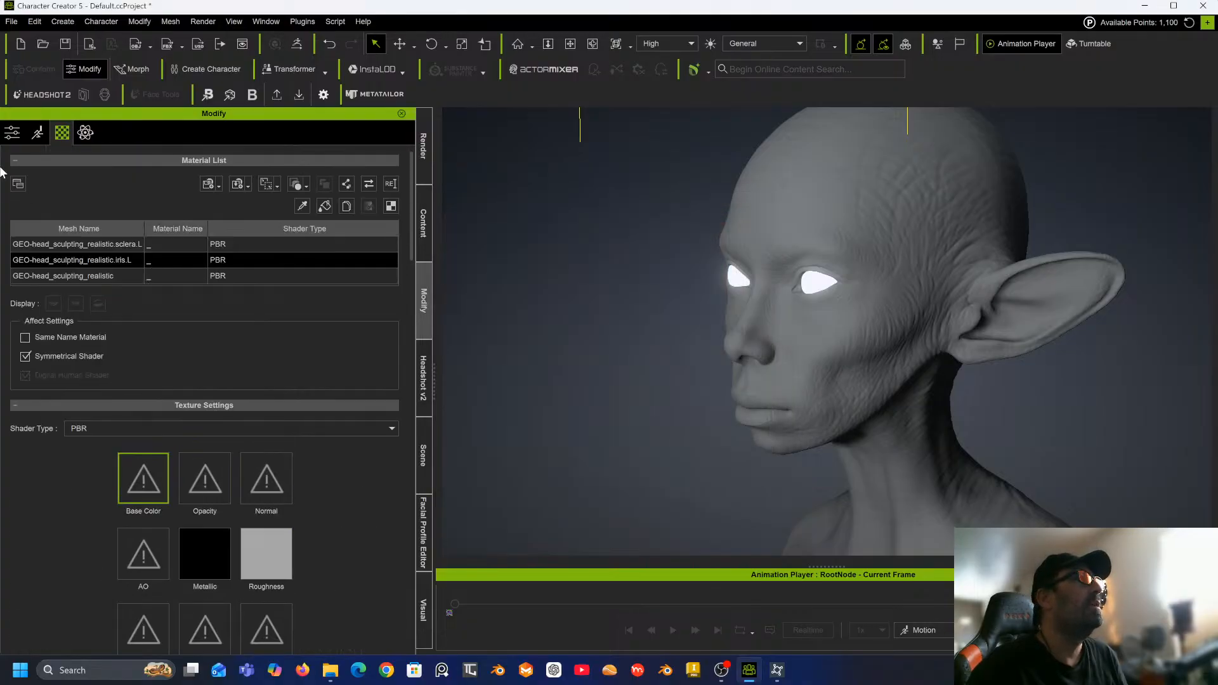
{"action": "left_click", "coordinate": [87, 243]}
{"action": "scroll", "coordinate": [128, 362], "scroll_direction": "down", "scroll_amount": 10}
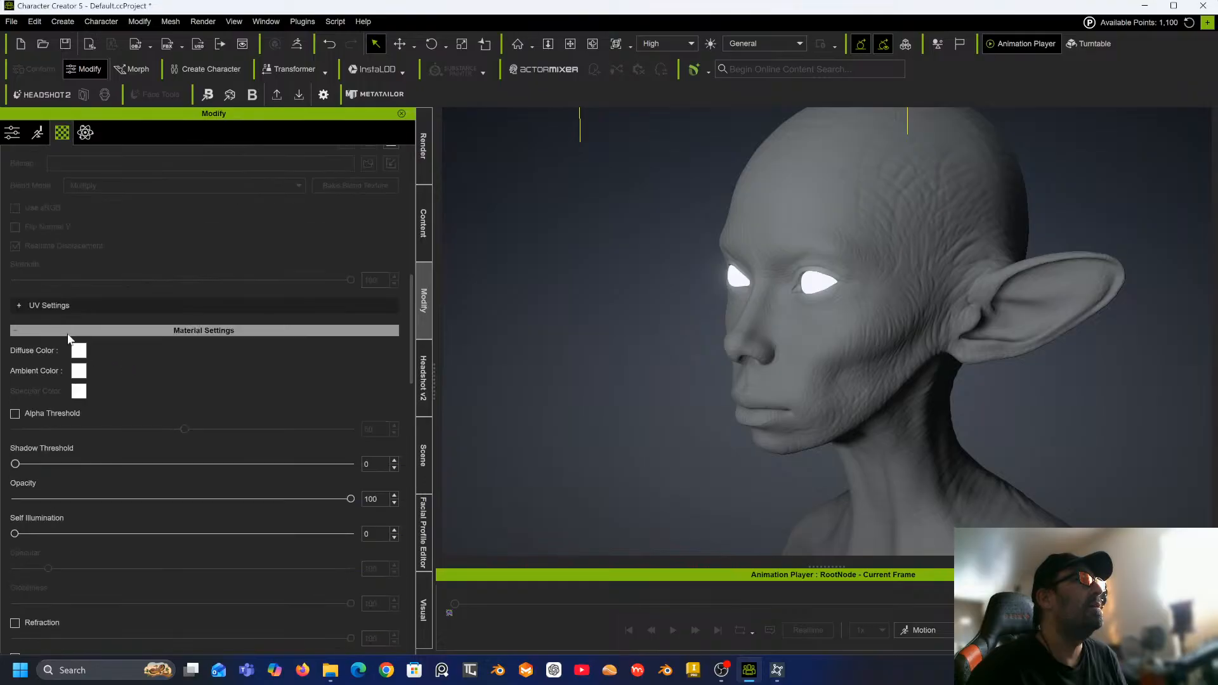
{"action": "left_click", "coordinate": [79, 350]}
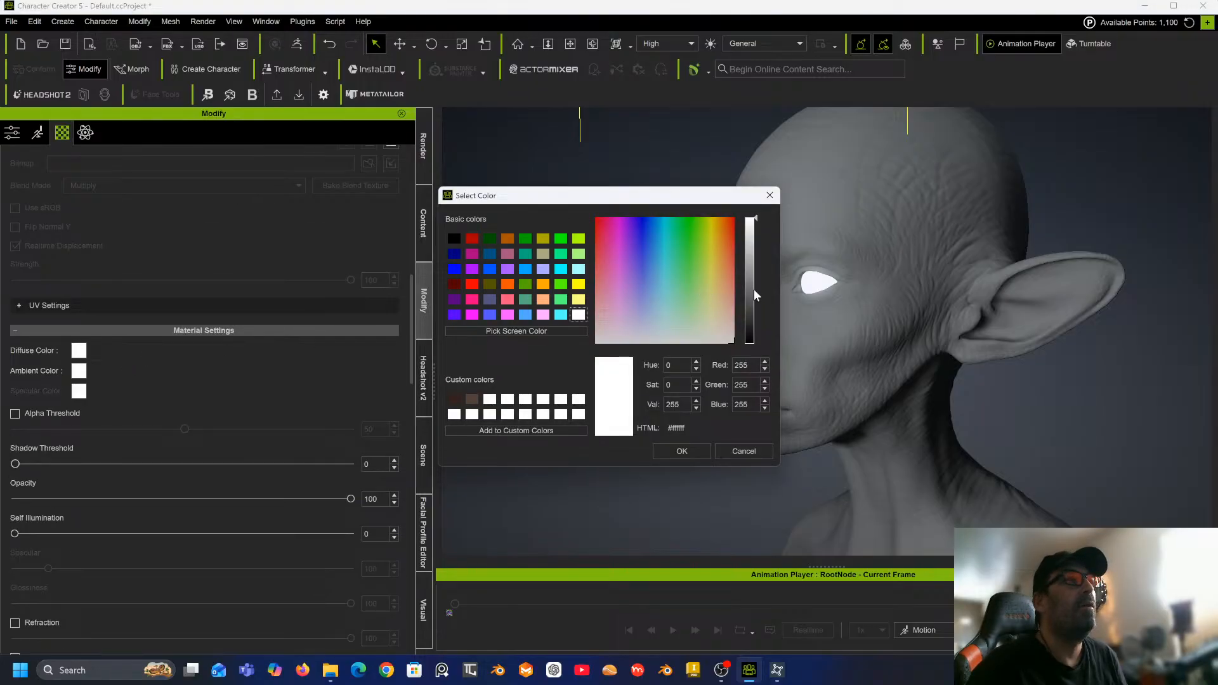
{"action": "left_click_drag", "start_coordinate": [754, 290], "coordinate": [743, 320]}
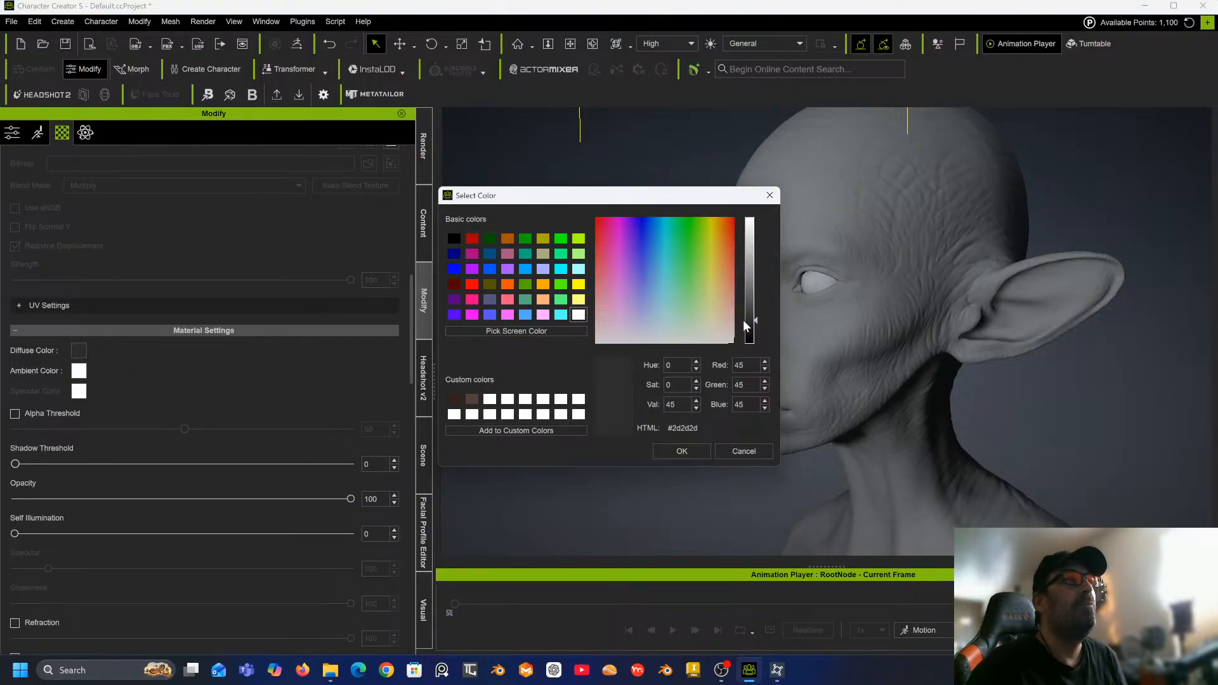
{"action": "left_click", "coordinate": [682, 450]}
Try to start mesh-based head generation from the Headshot 2 panel.
{"action": "right_click_drag", "start_coordinate": [626, 324], "coordinate": [724, 311]}
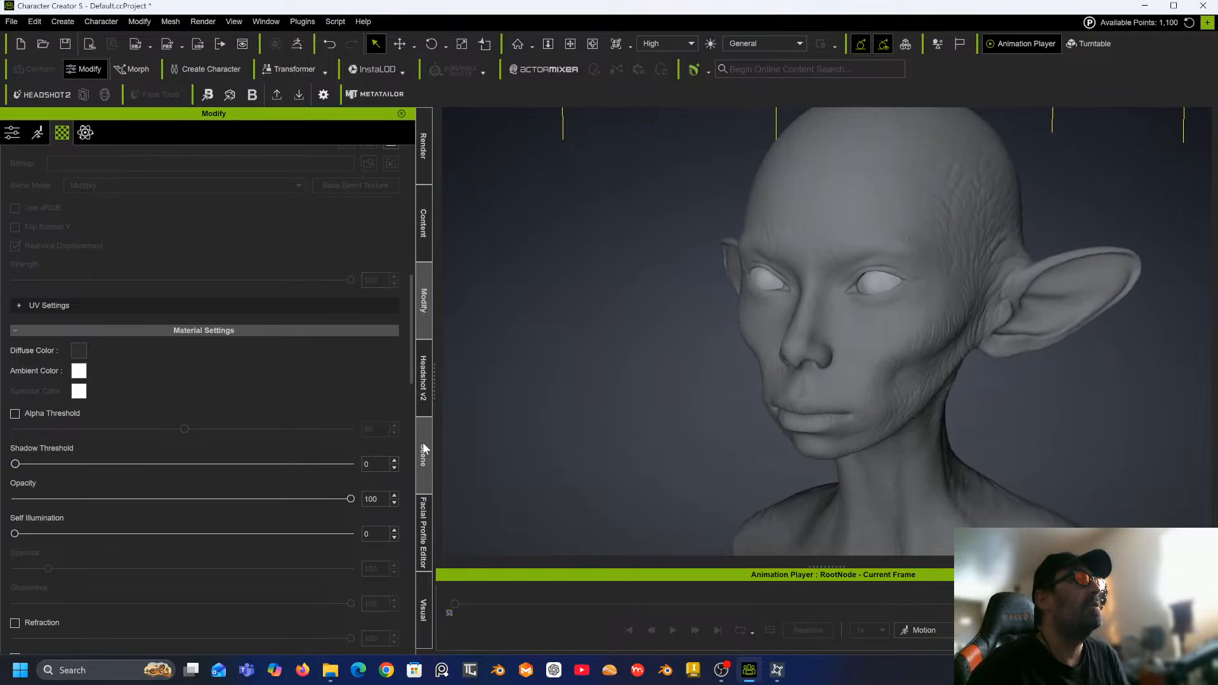
{"action": "left_click", "coordinate": [429, 389]}
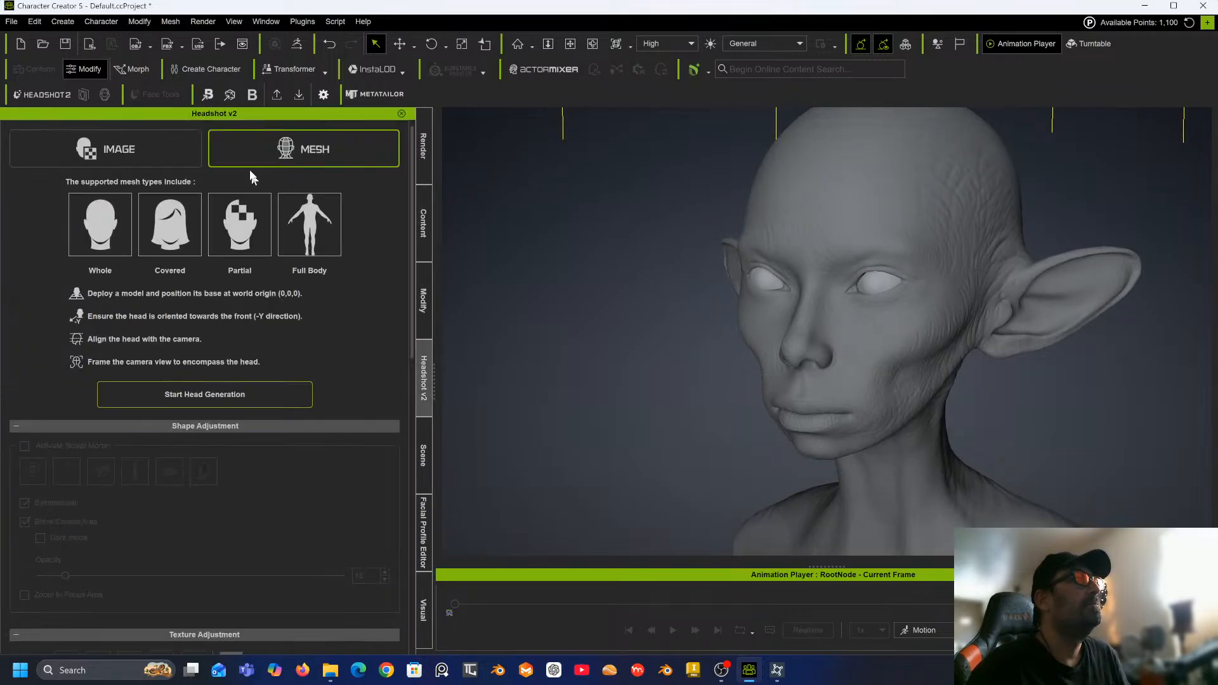
{"action": "left_click", "coordinate": [193, 393]}
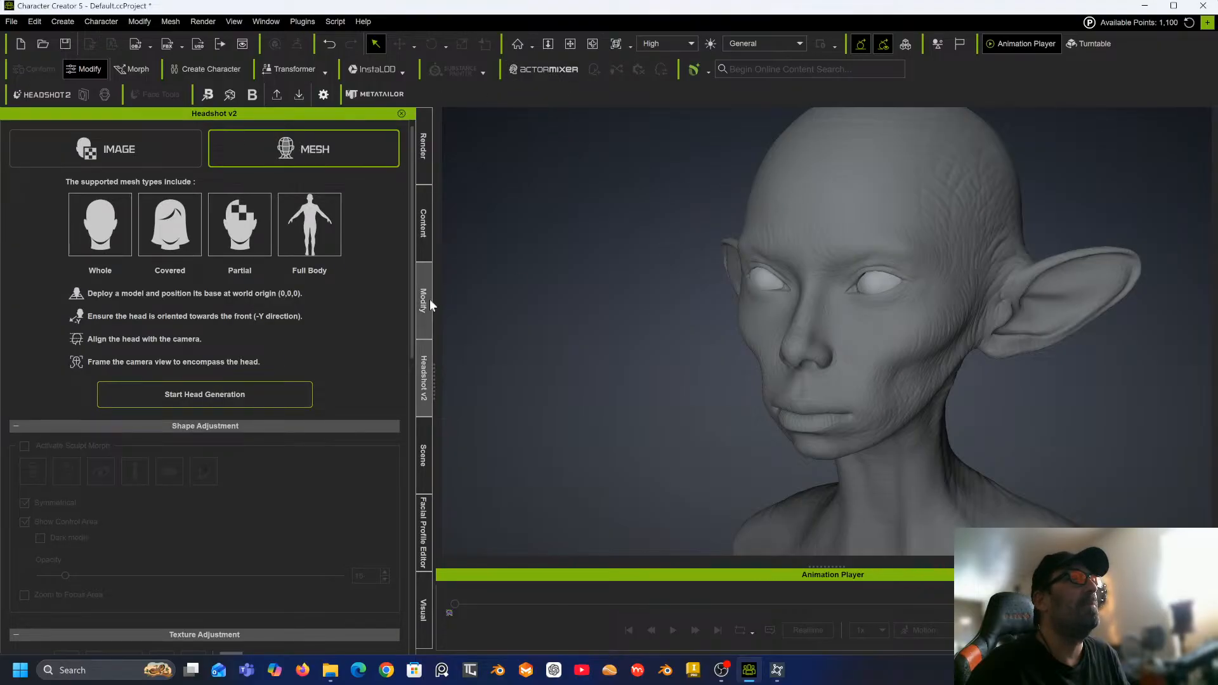
Select the RootNode in the scene tree and try head generation again, dismissing the multiple-selection warning.
{"action": "left_click", "coordinate": [430, 463]}
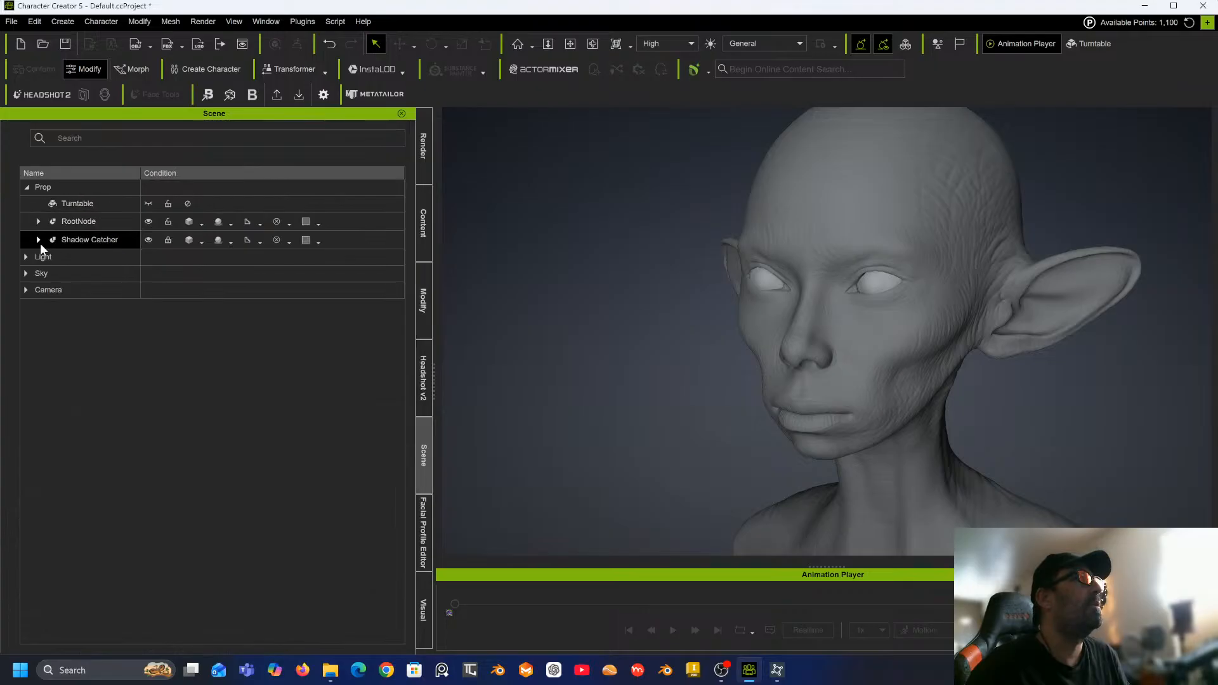
{"action": "left_click", "coordinate": [38, 221]}
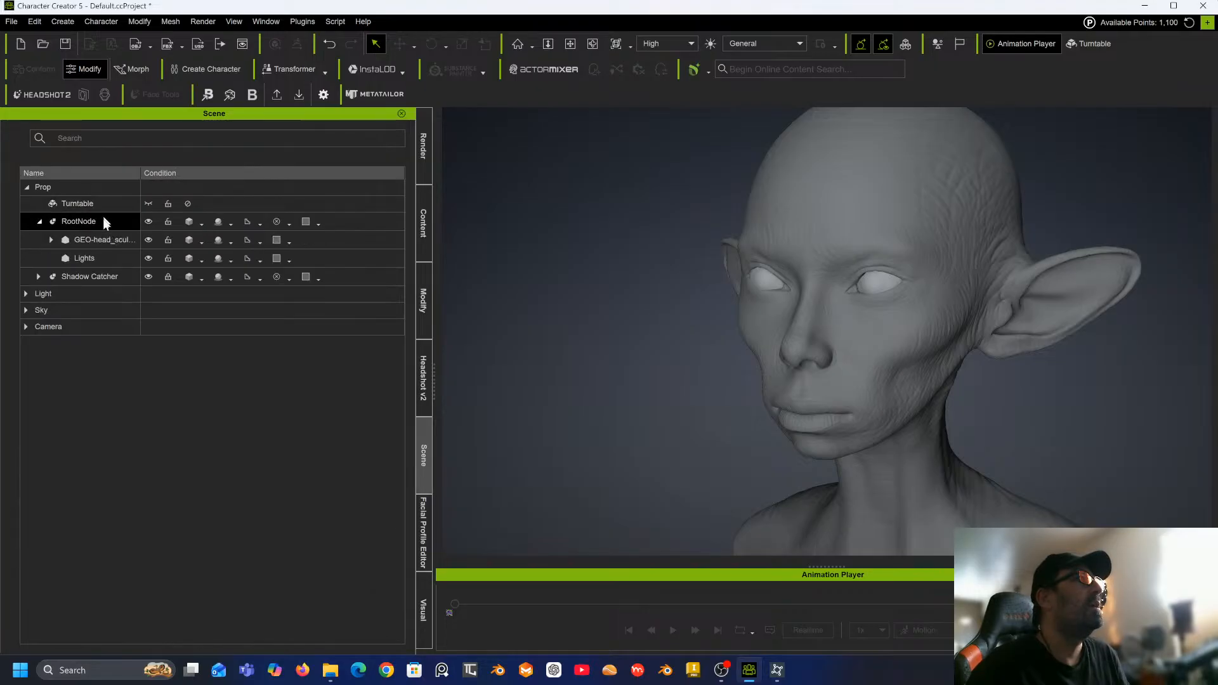
{"action": "left_click", "coordinate": [81, 218]}
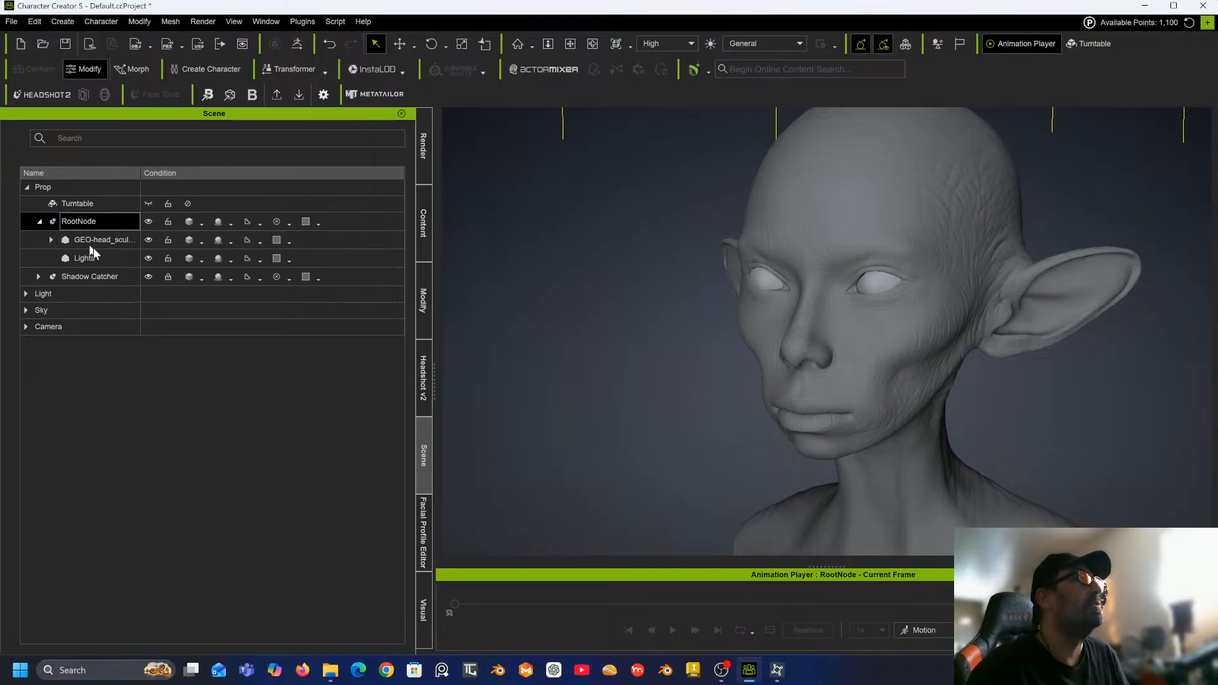
{"action": "left_click", "coordinate": [86, 185]}
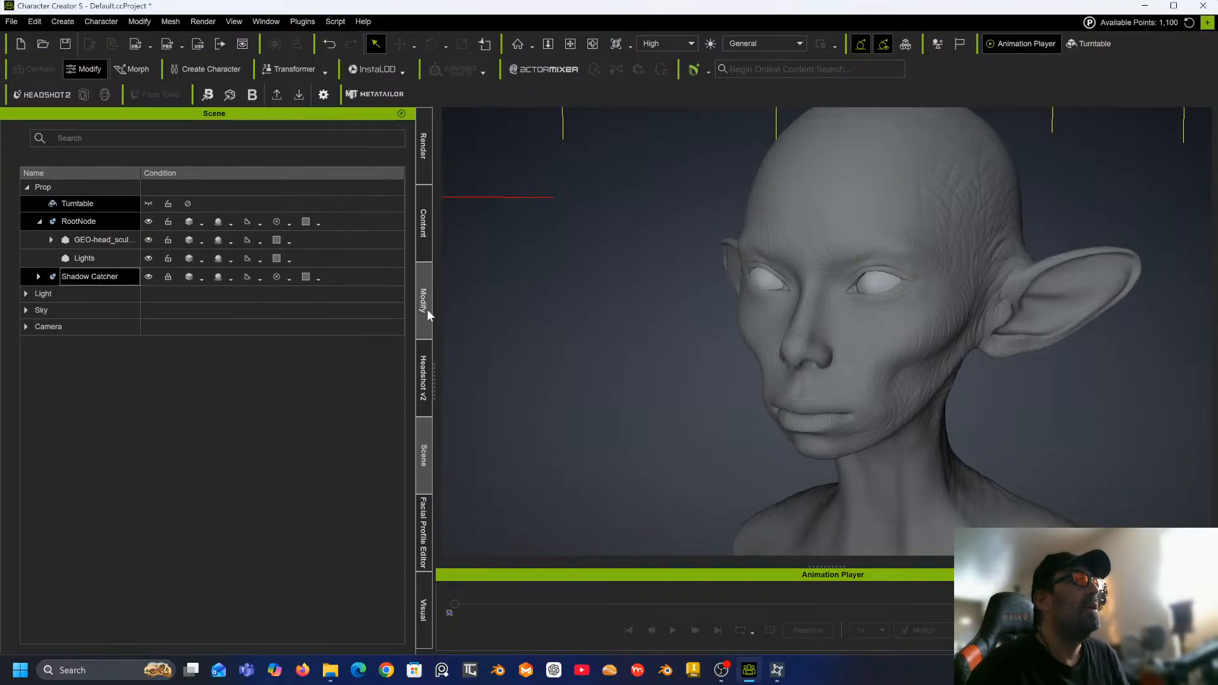
{"action": "left_click", "coordinate": [424, 398]}
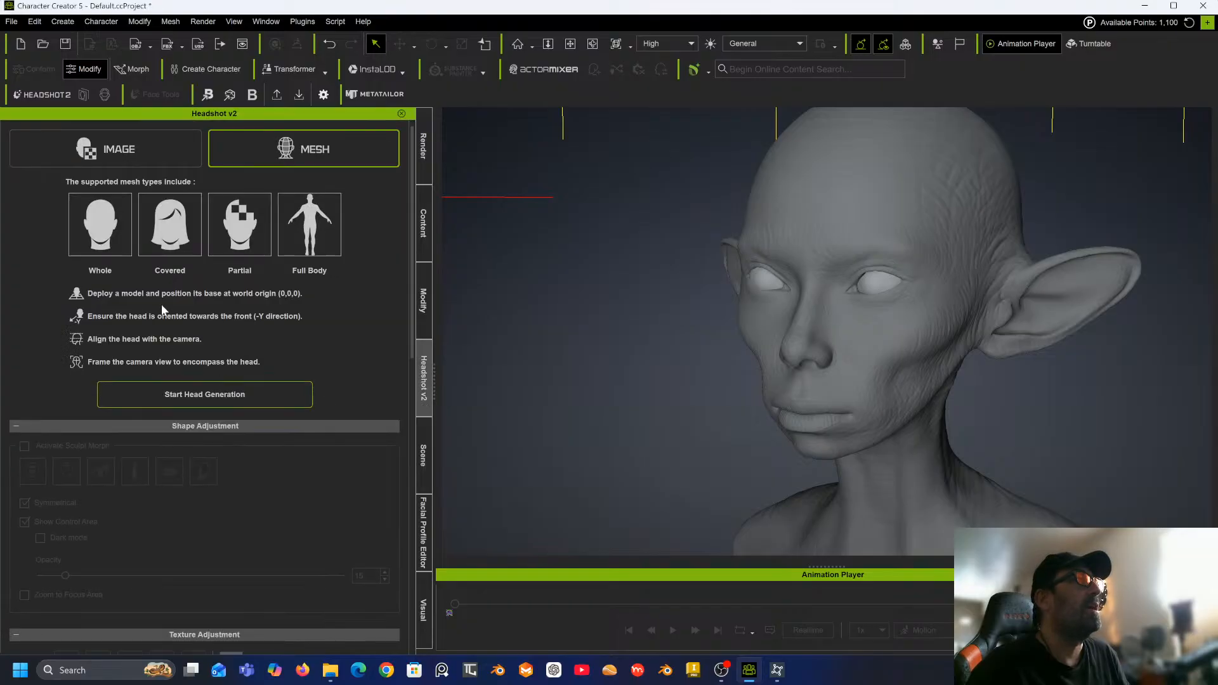
{"action": "left_click", "coordinate": [208, 388]}
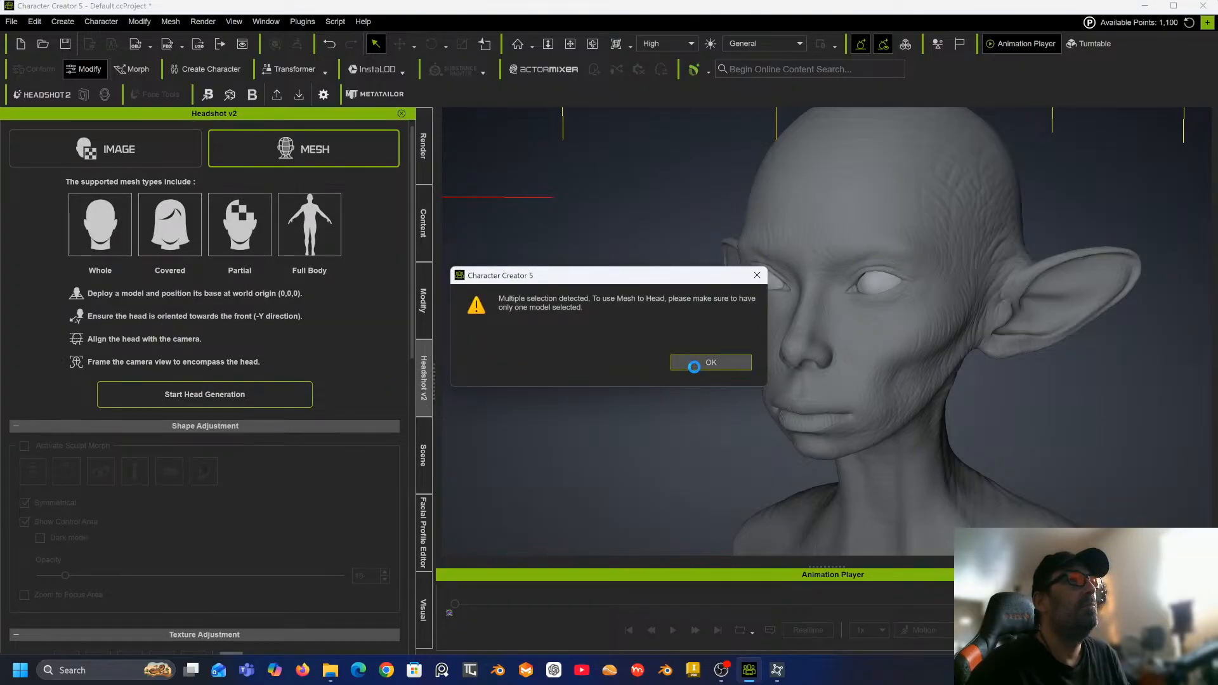
{"action": "left_click", "coordinate": [695, 367]}
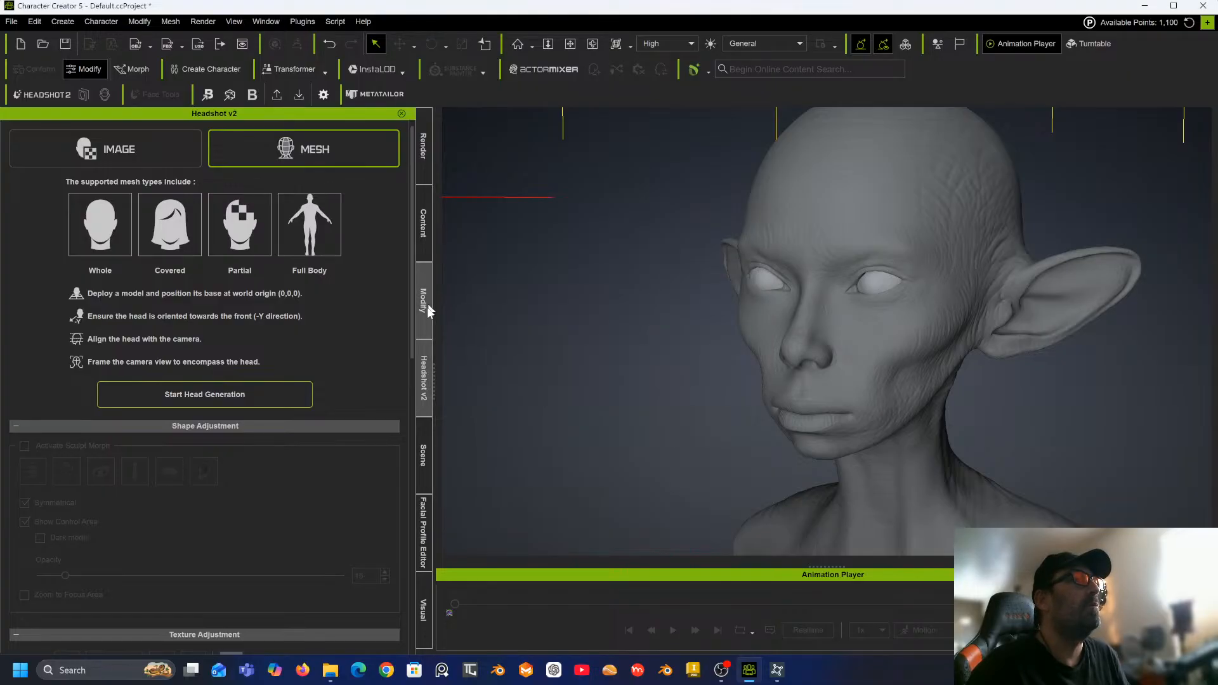
Expand the head's hierarchy in the scene tree and select the inner GEO-head_sculpting_realistic mesh node.
{"action": "left_click", "coordinate": [424, 455]}
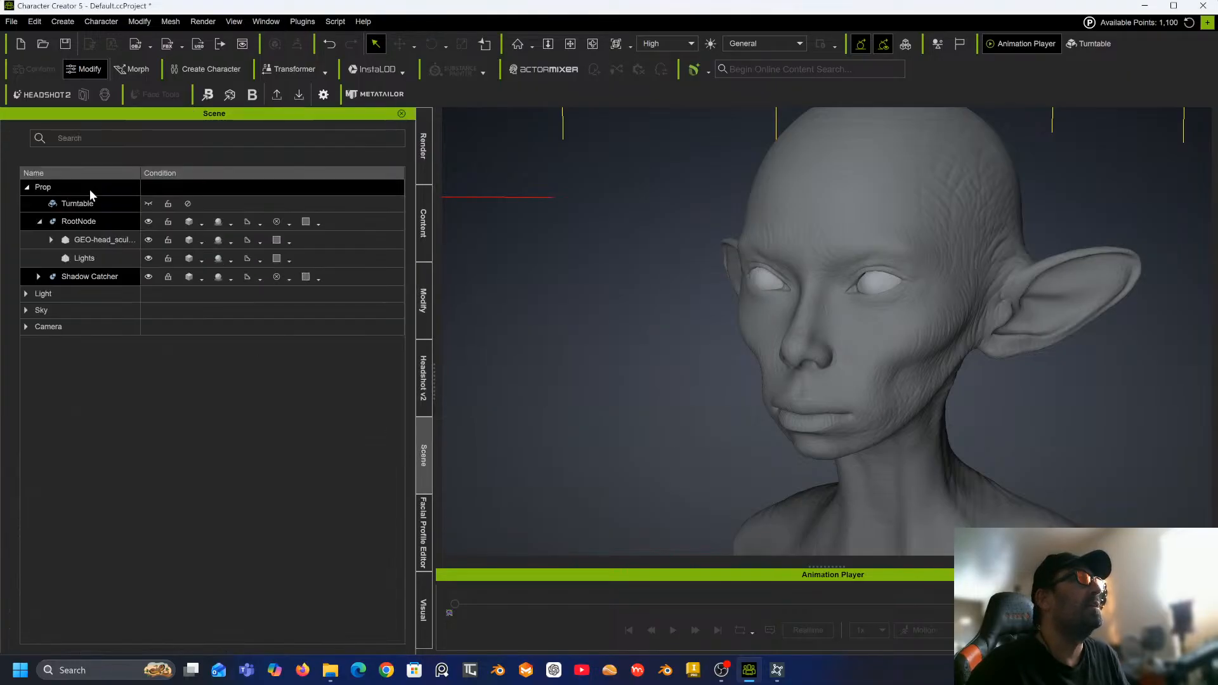
{"action": "left_click", "coordinate": [51, 240]}
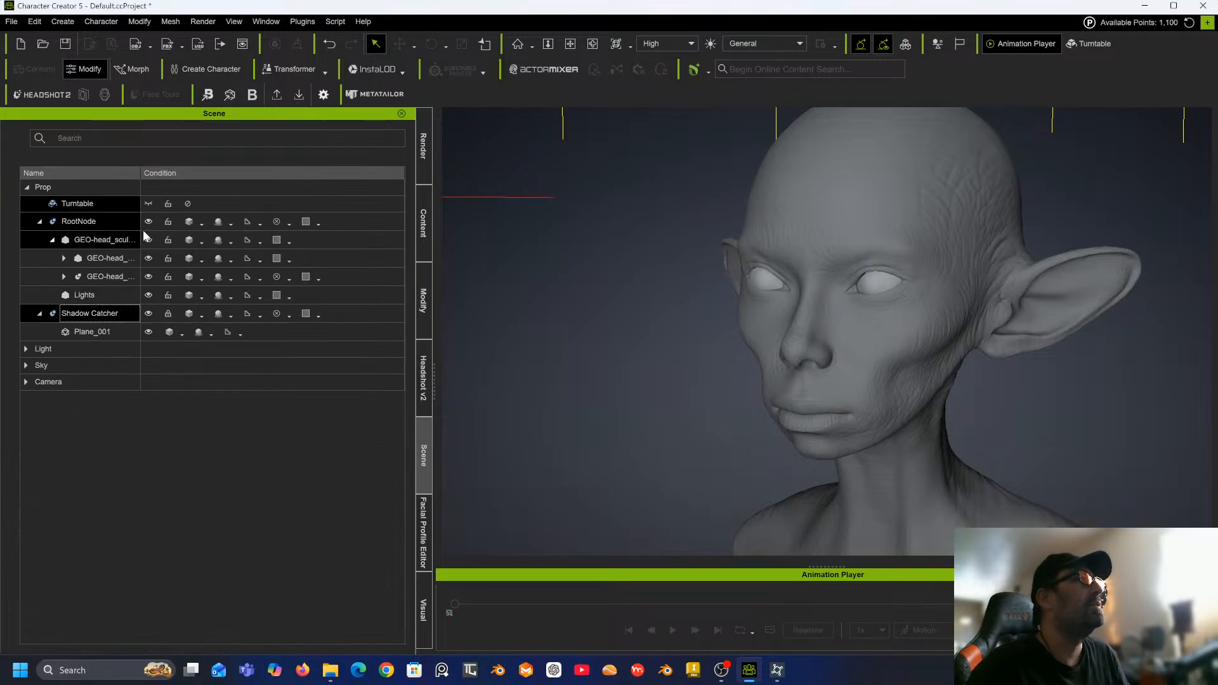
{"action": "left_click_drag", "start_coordinate": [141, 173], "coordinate": [239, 163]}
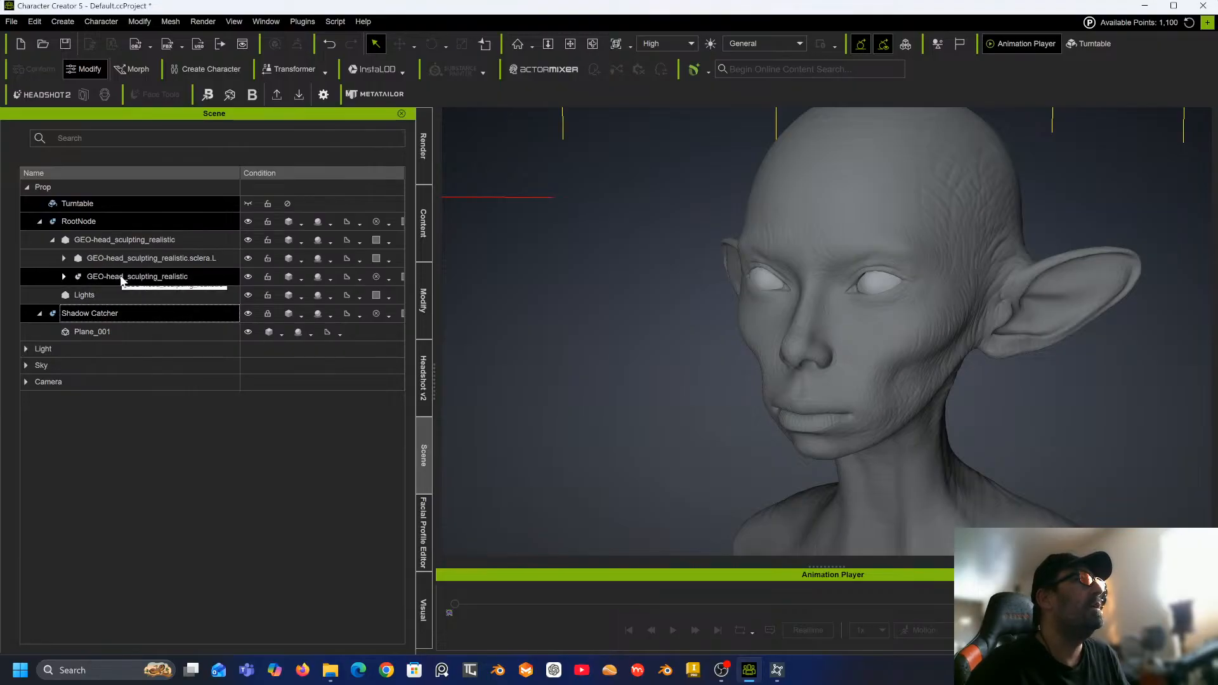
{"action": "left_click", "coordinate": [64, 277]}
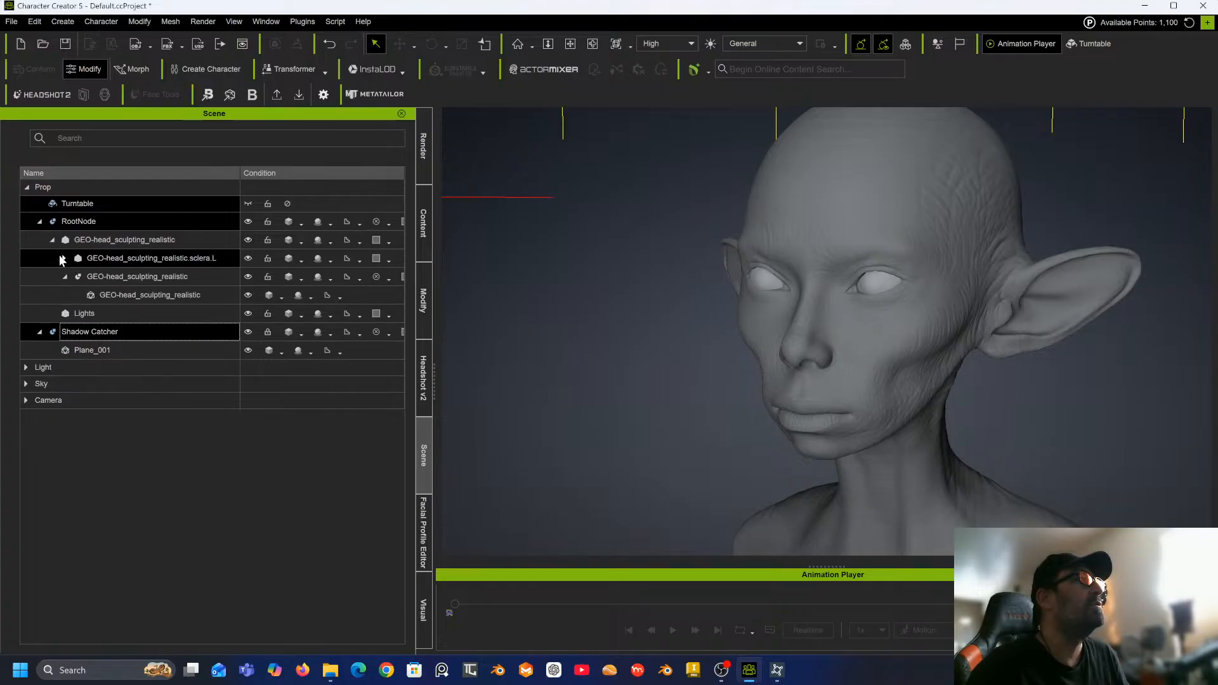
{"action": "left_click", "coordinate": [64, 258]}
{"action": "left_click", "coordinate": [121, 332]}
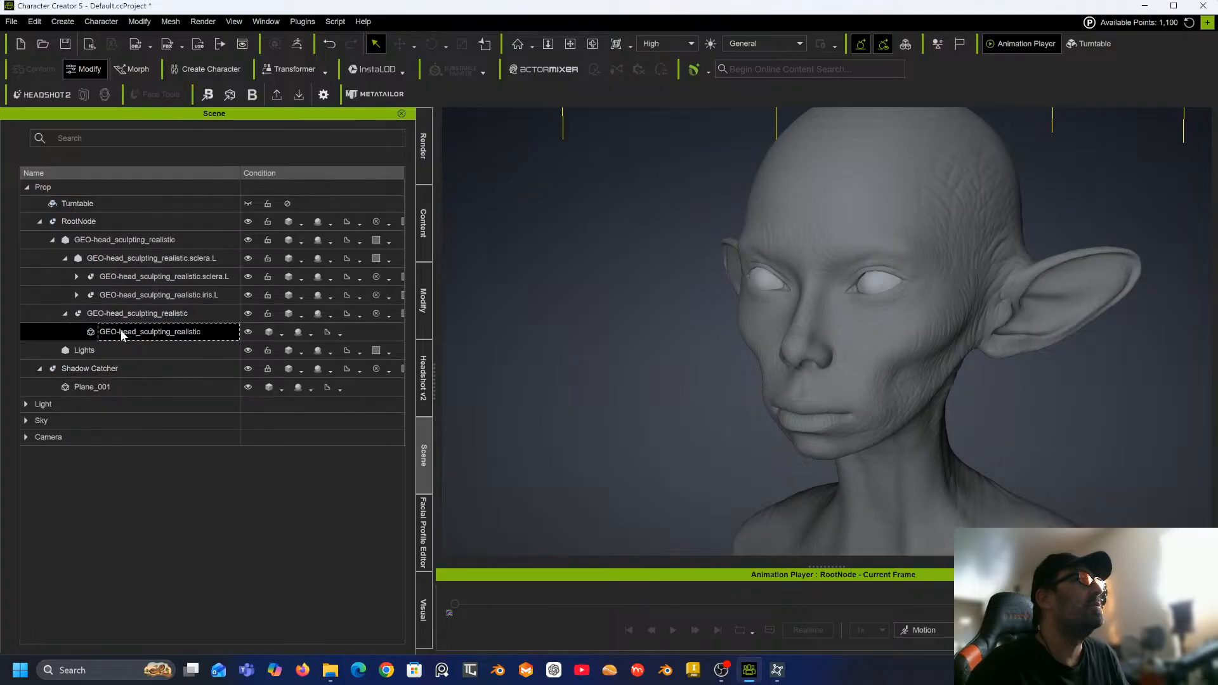
Start Headshot 2 mesh head generation for the selected mesh and accept the vertex color notice.
{"action": "left_click", "coordinate": [423, 384]}
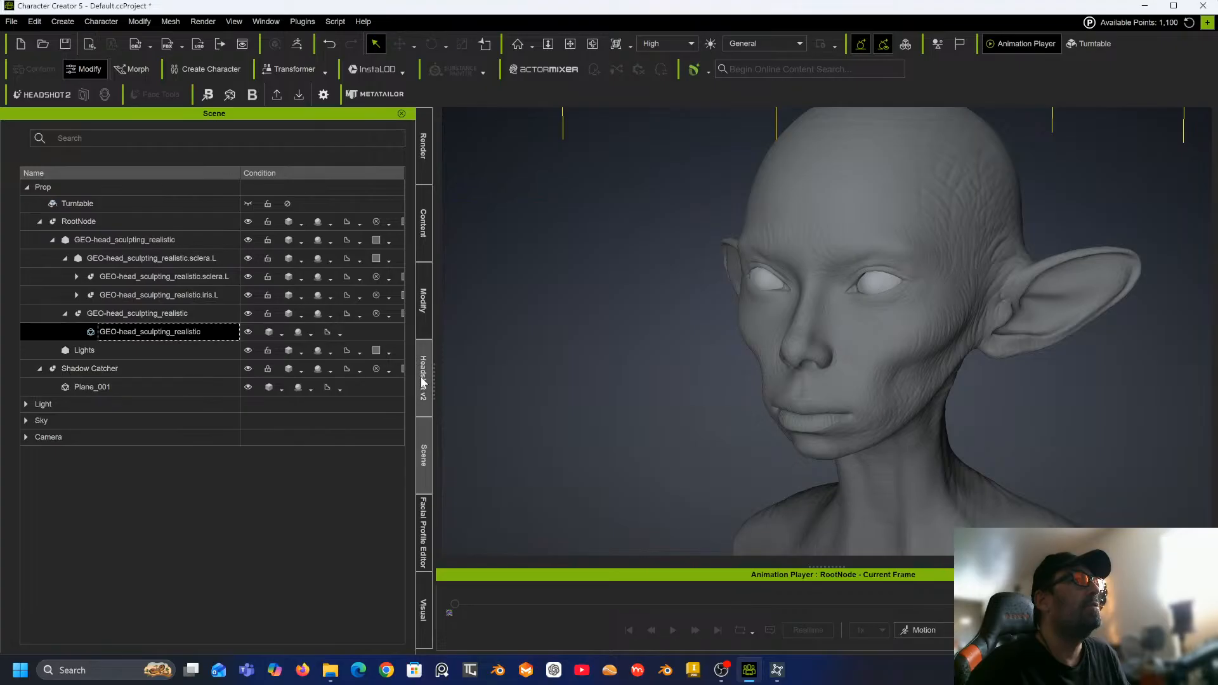
{"action": "left_click", "coordinate": [242, 400]}
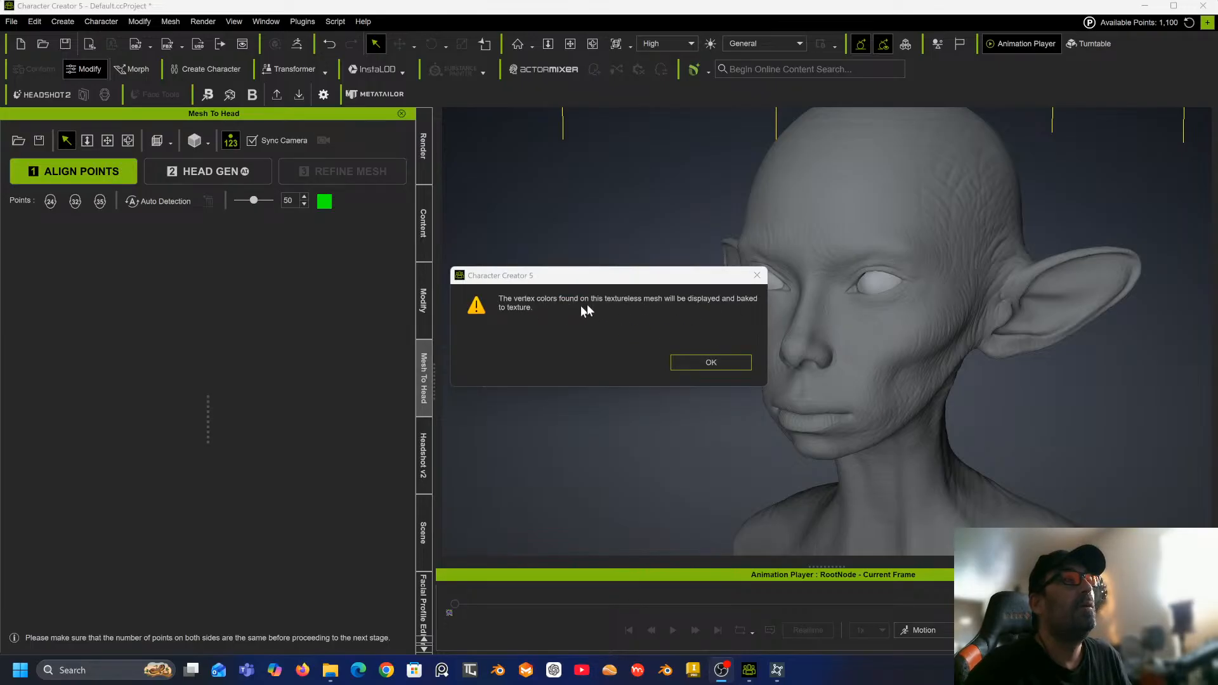
{"action": "left_click", "coordinate": [709, 362]}
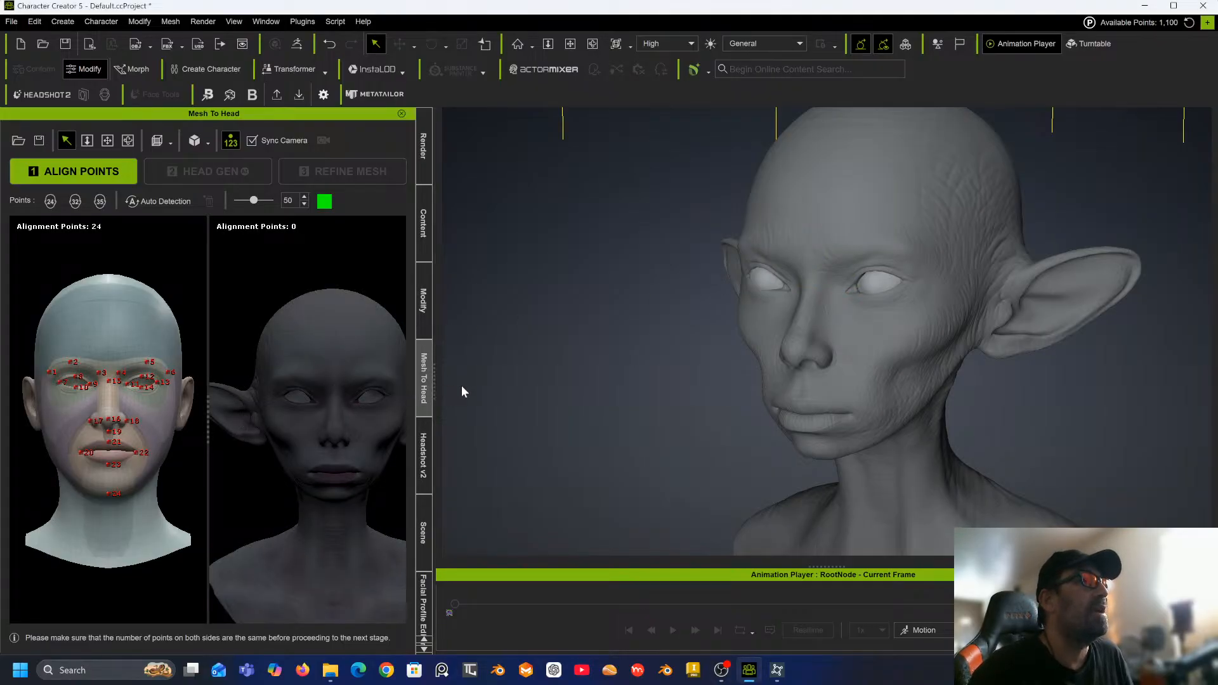
Place a test alignment point on the sculpt's cheek and undo it.
{"action": "left_click_drag", "start_coordinate": [434, 390], "coordinate": [578, 384]}
{"action": "left_click", "coordinate": [383, 426]}
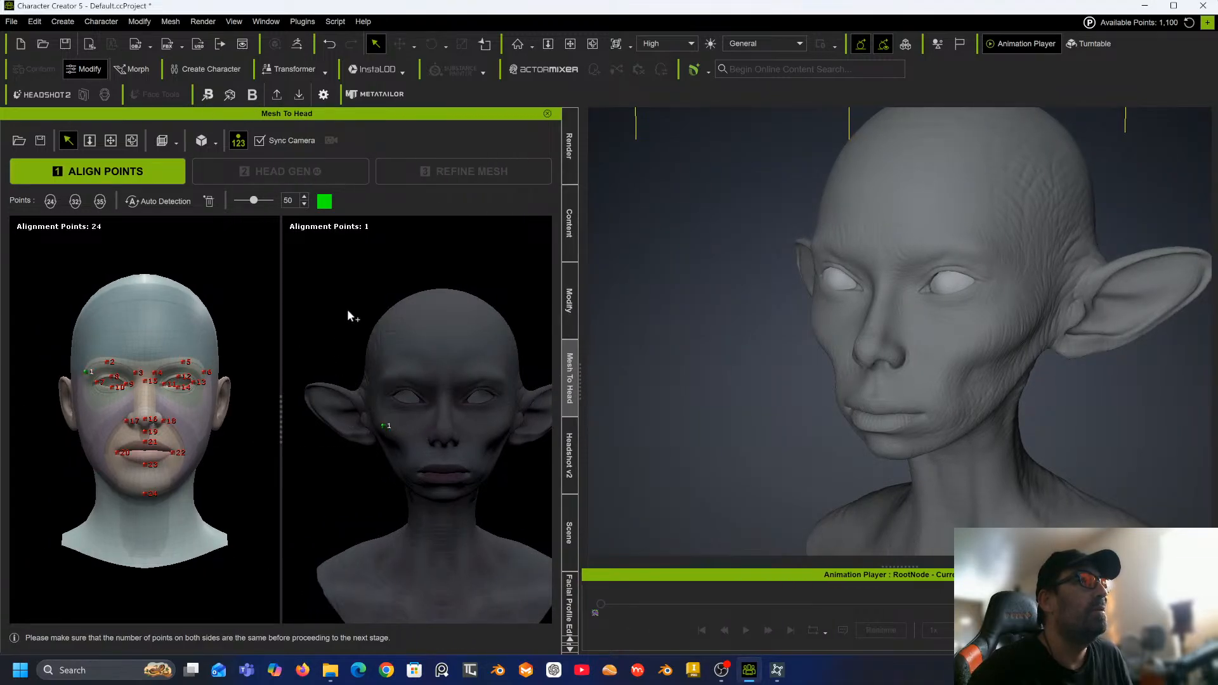
{"action": "key", "text": "ctrl+z"}
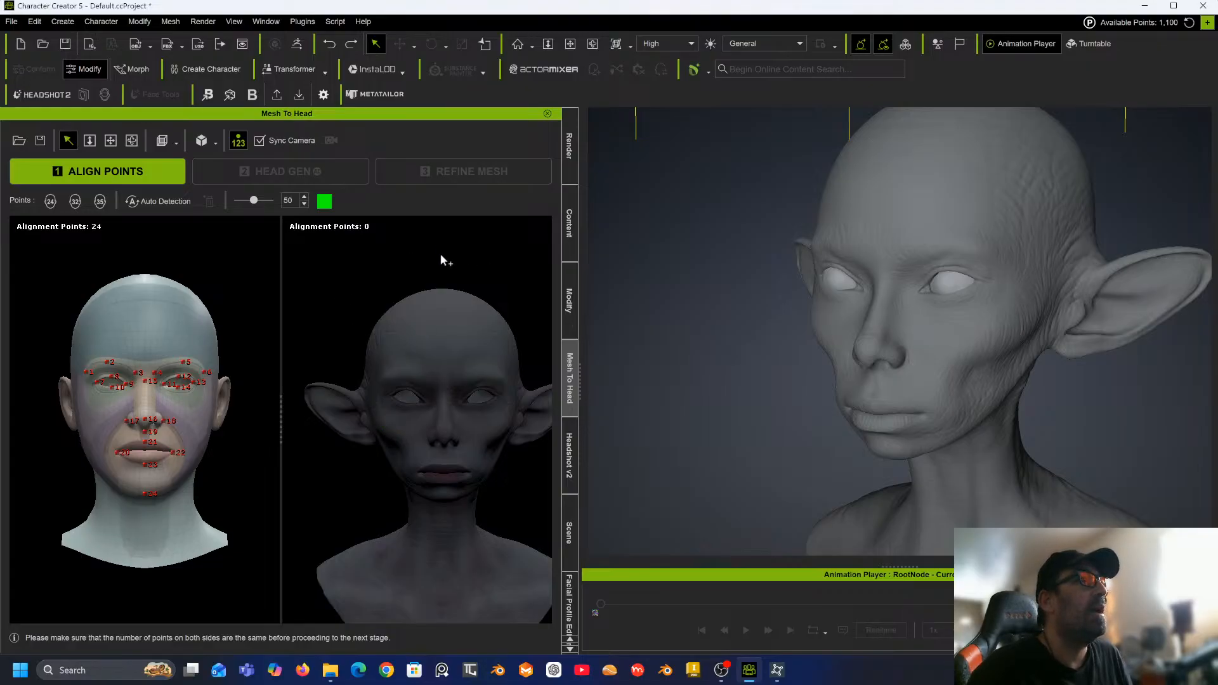
Set the head mesh's diffuse color to white.
{"action": "scroll", "coordinate": [448, 266], "scroll_direction": "down", "scroll_amount": 2}
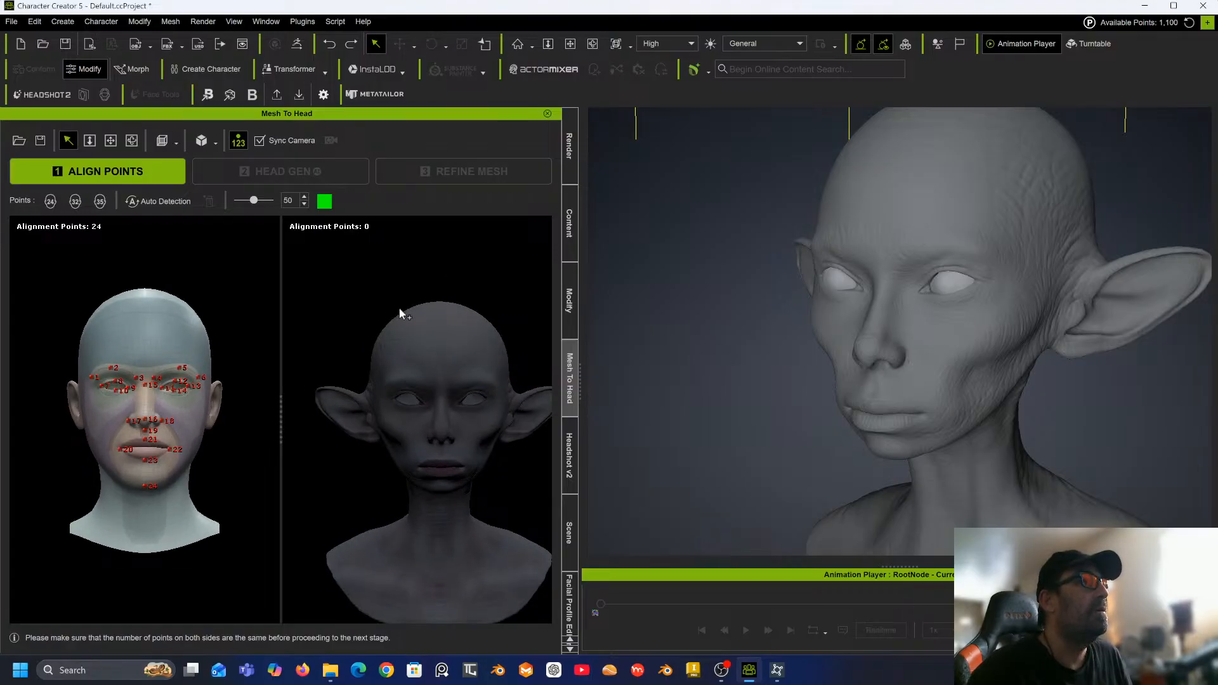
{"action": "middle_click_drag", "start_coordinate": [427, 351], "coordinate": [408, 305]}
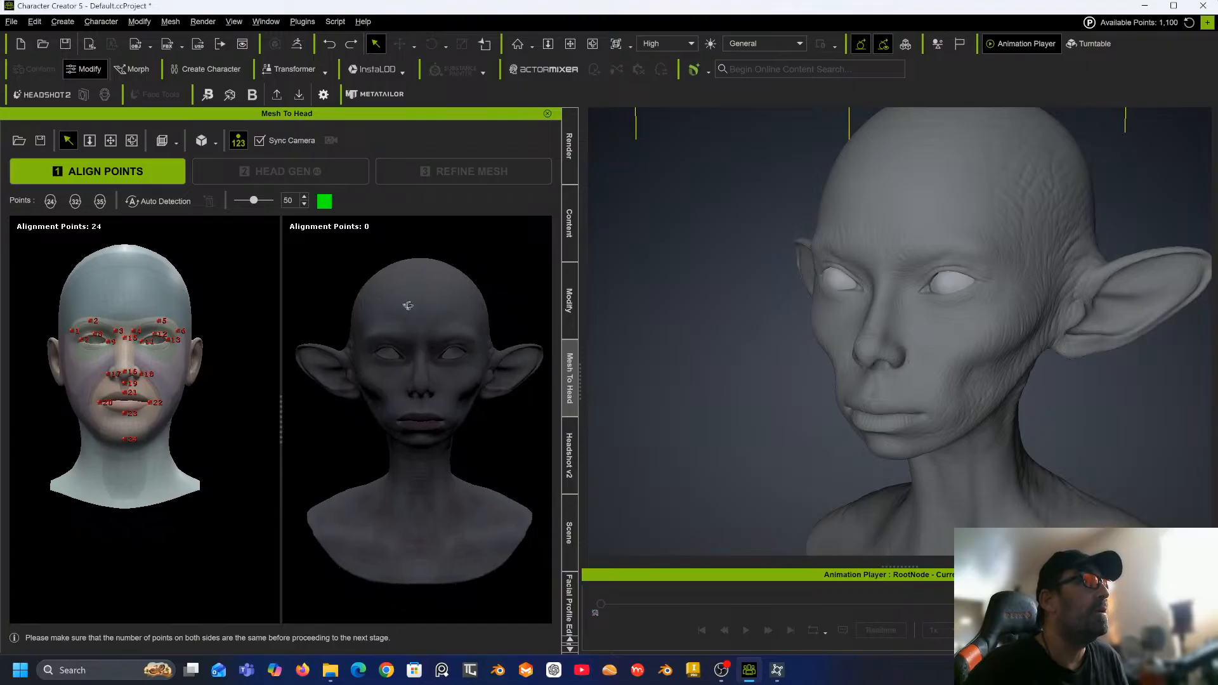
{"action": "right_click_drag", "start_coordinate": [408, 305], "coordinate": [125, 285]}
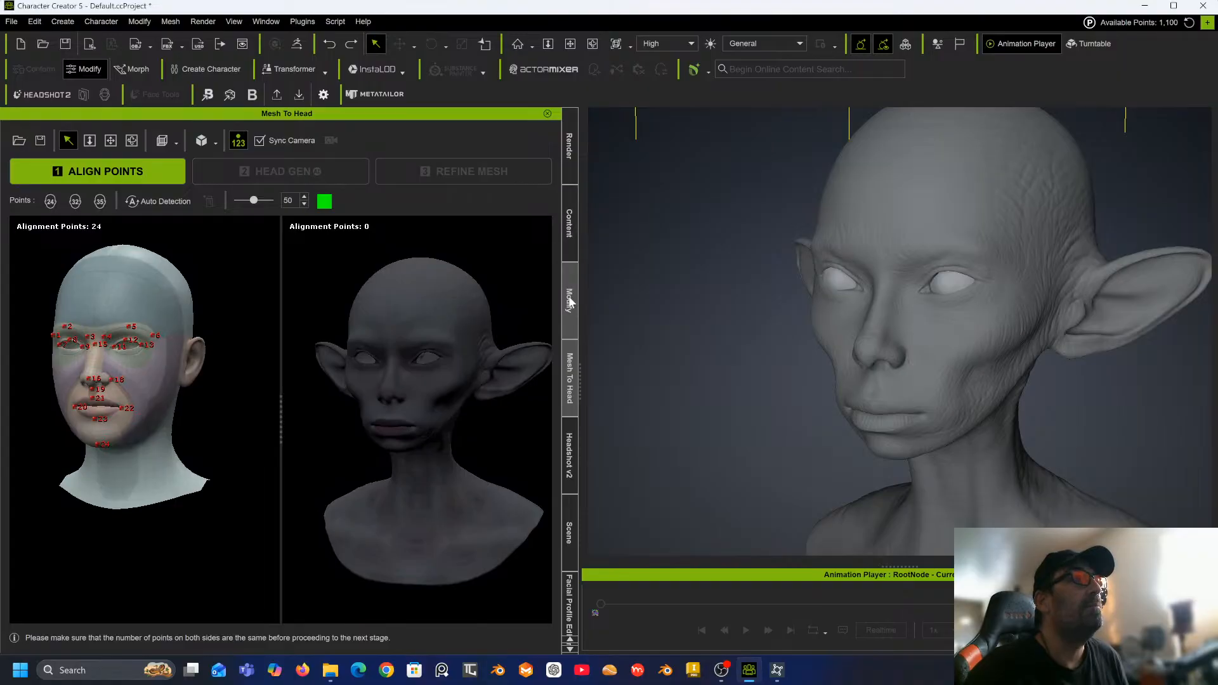
{"action": "left_click", "coordinate": [569, 302]}
{"action": "left_click", "coordinate": [62, 134]}
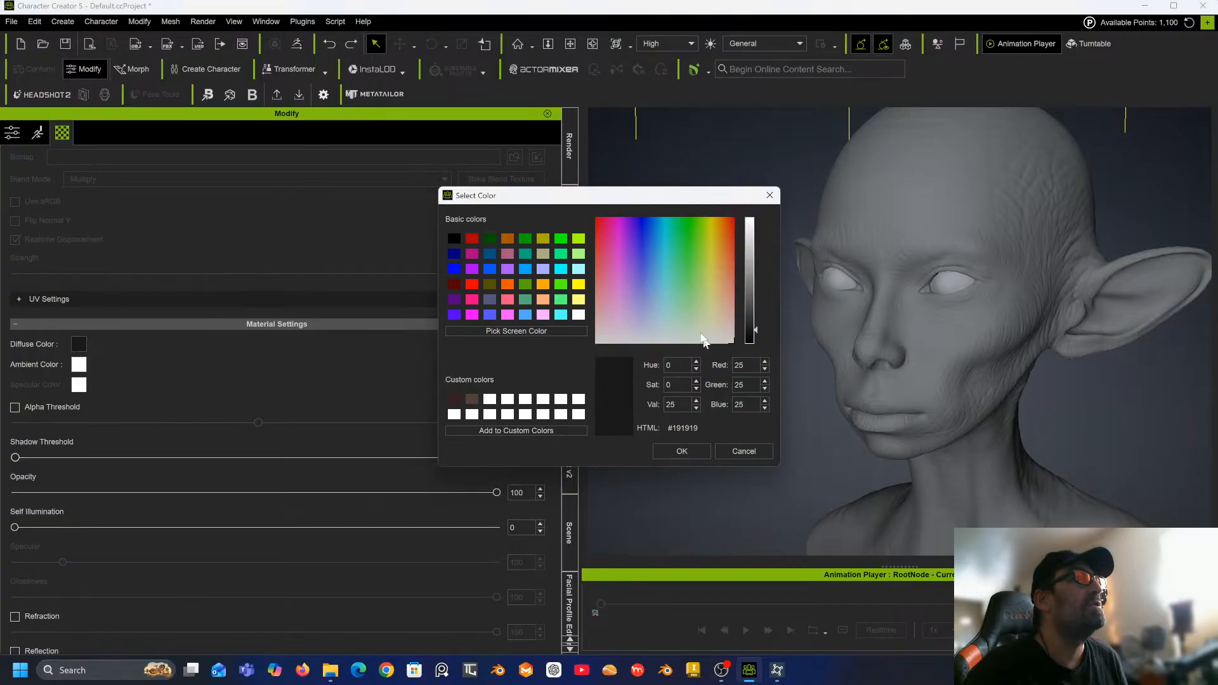
{"action": "left_click_drag", "start_coordinate": [759, 249], "coordinate": [757, 216]}
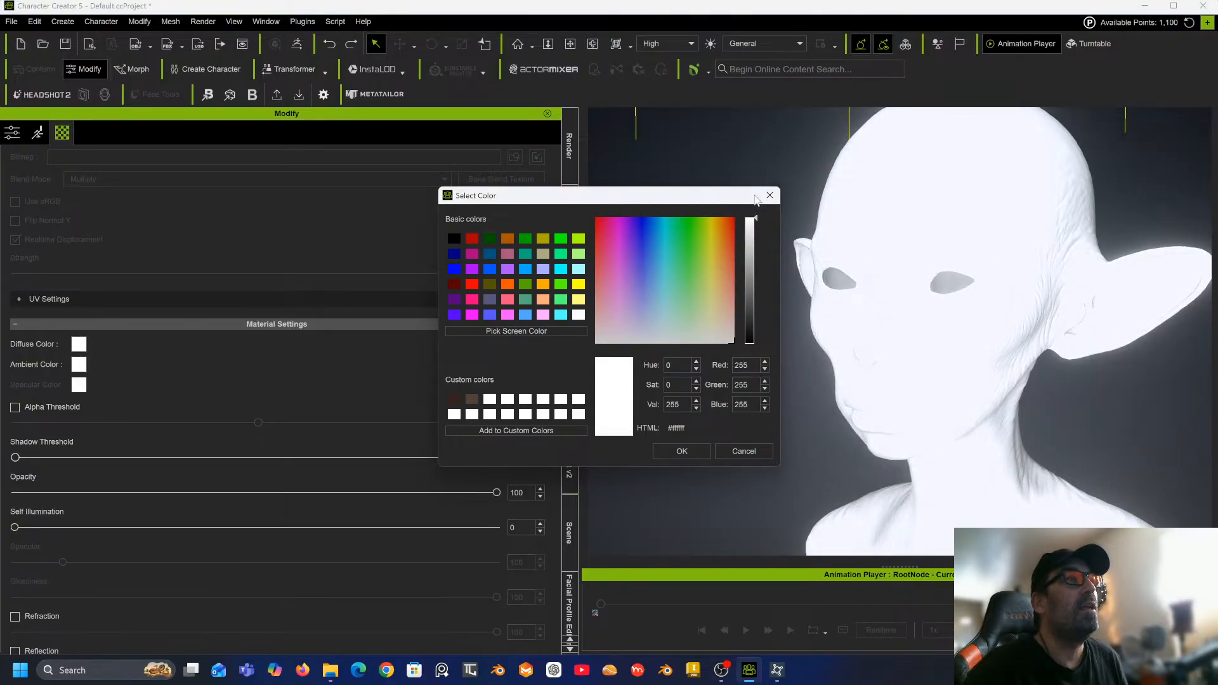
{"action": "left_click", "coordinate": [680, 451]}
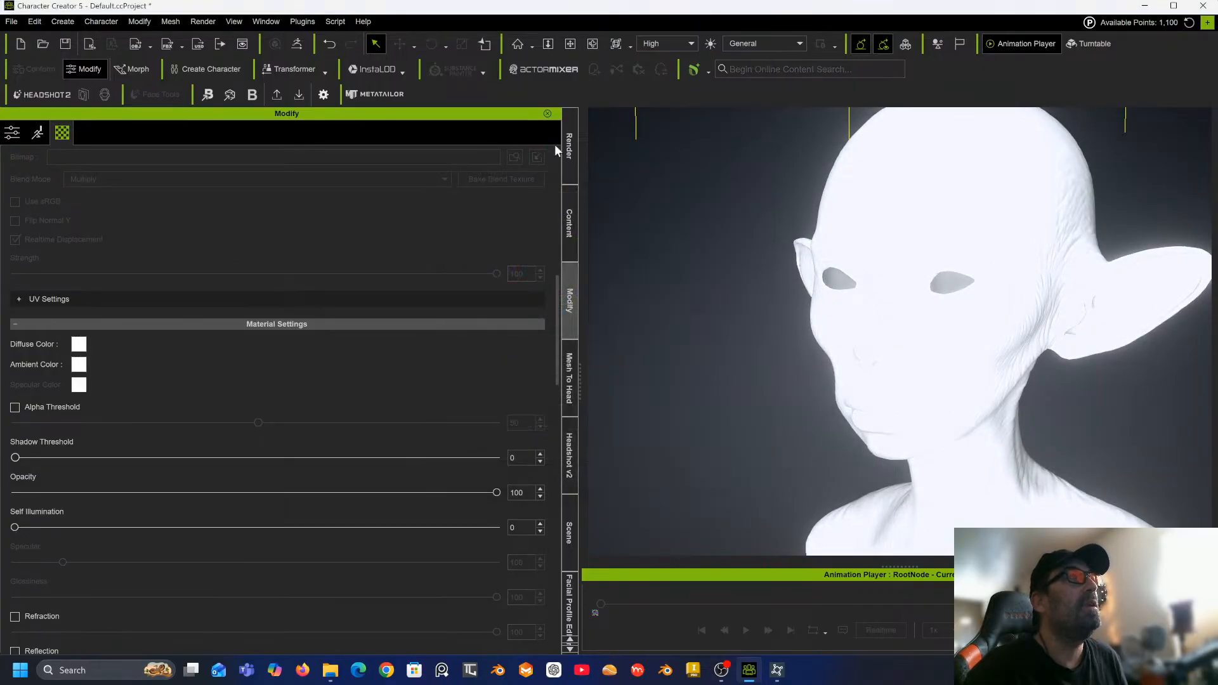
Return to Mesh To Head, face both previews forward, and switch the alignment template to 35 points.
{"action": "left_click", "coordinate": [570, 402]}
{"action": "right_click_drag", "start_coordinate": [479, 280], "coordinate": [539, 264]}
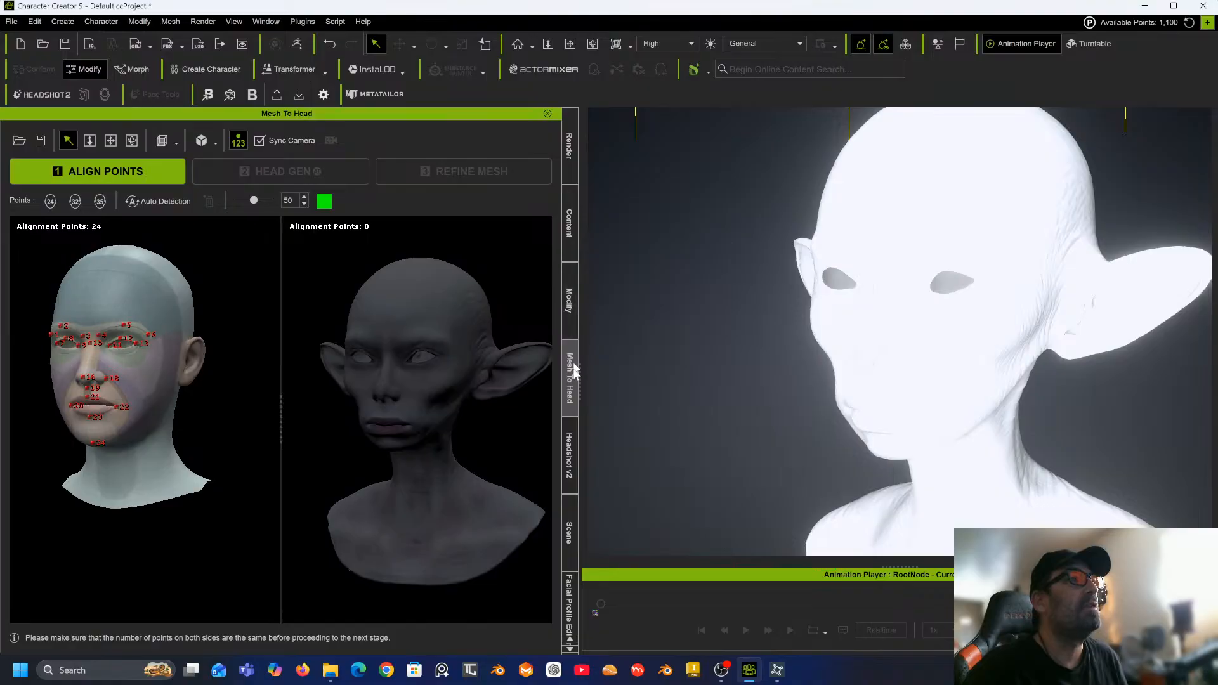
{"action": "left_click_drag", "start_coordinate": [578, 381], "coordinate": [801, 356]}
{"action": "scroll", "coordinate": [330, 430], "scroll_direction": "up", "scroll_amount": 2}
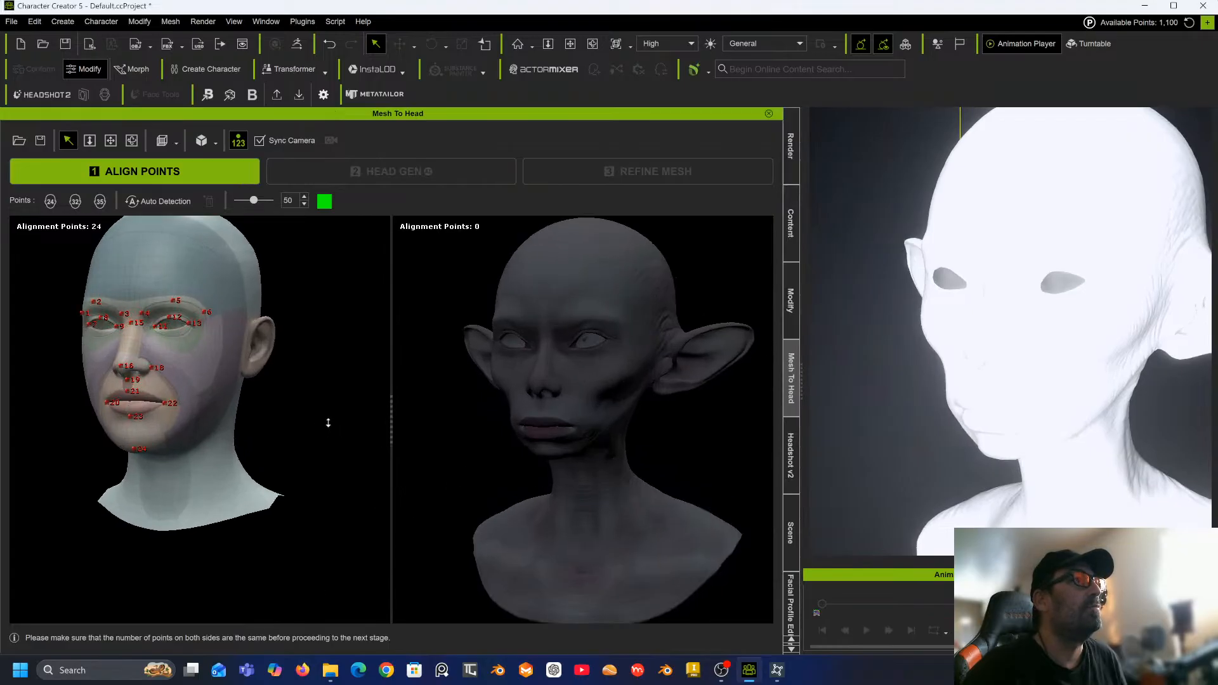
{"action": "middle_click_drag", "start_coordinate": [317, 422], "coordinate": [311, 450]}
{"action": "right_click_drag", "start_coordinate": [307, 437], "coordinate": [435, 426]}
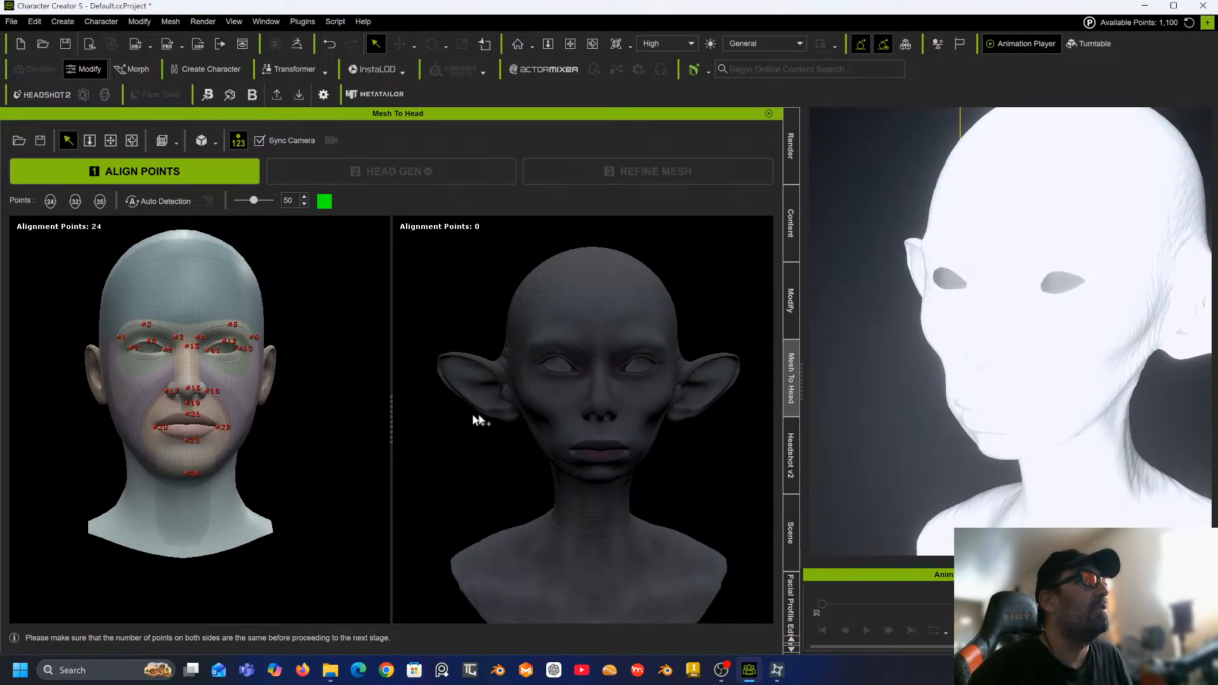
{"action": "left_click", "coordinate": [99, 203]}
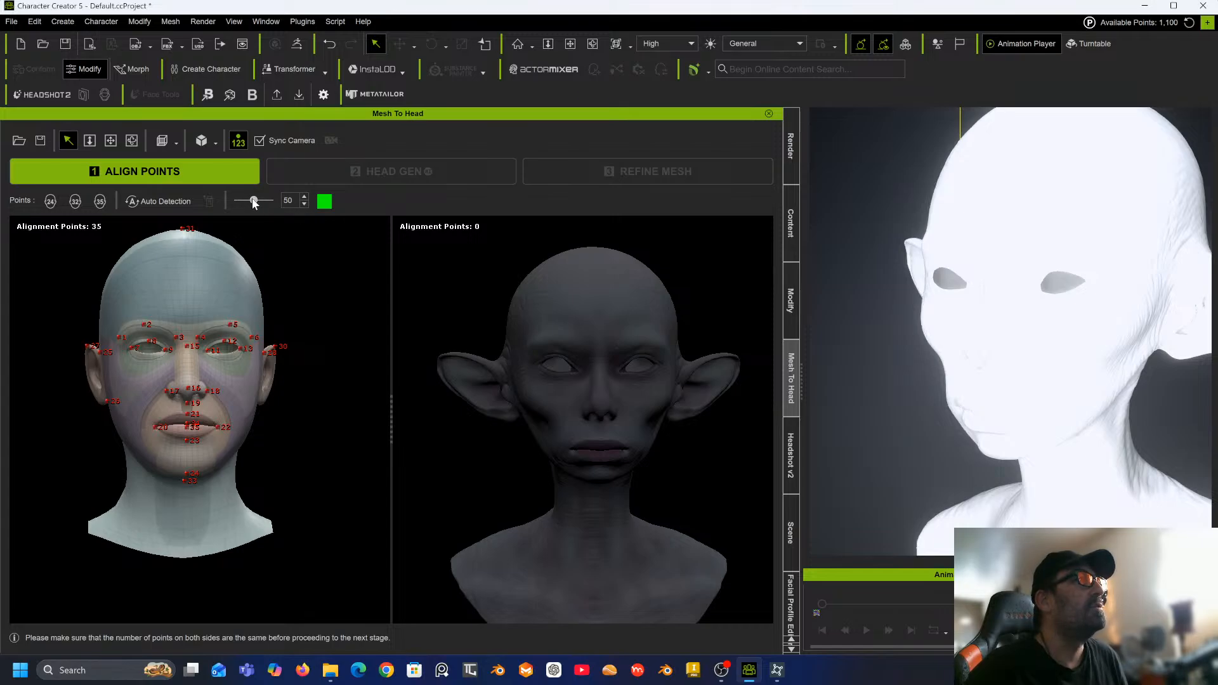
Set the alignment point slider value to 50.
{"action": "left_click_drag", "start_coordinate": [252, 200], "coordinate": [256, 202]}
{"action": "double_click", "coordinate": [290, 202]}
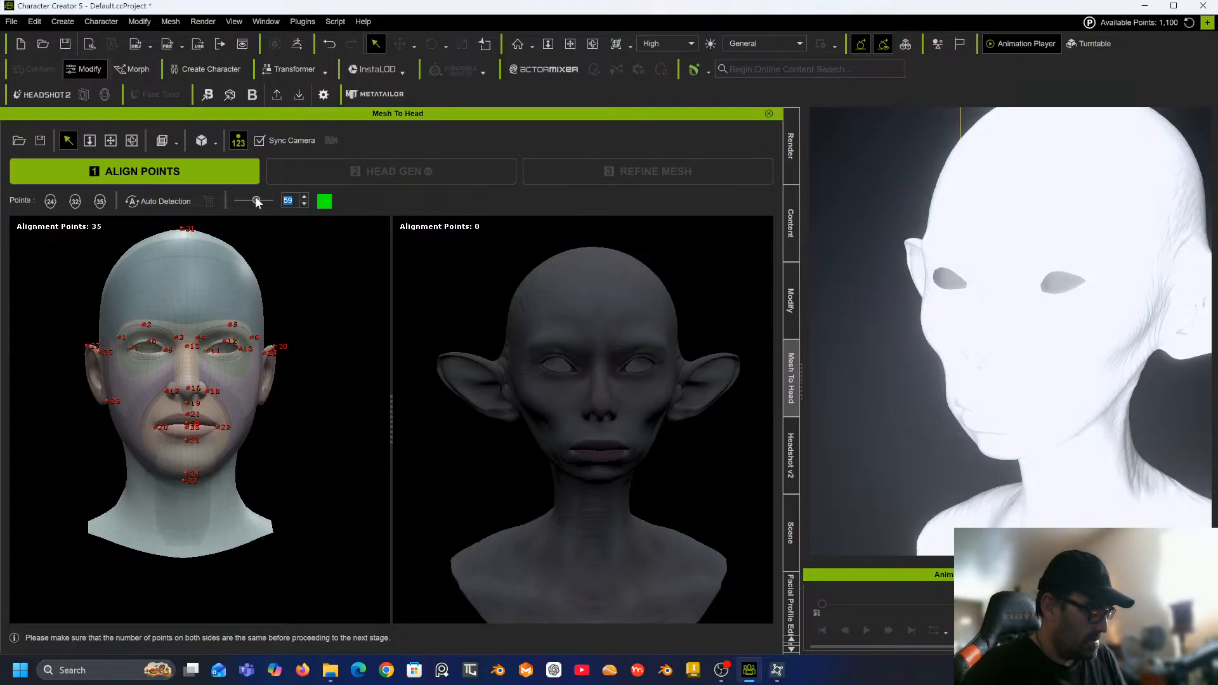
{"action": "type", "text": "50"}
{"action": "key", "text": "Return"}
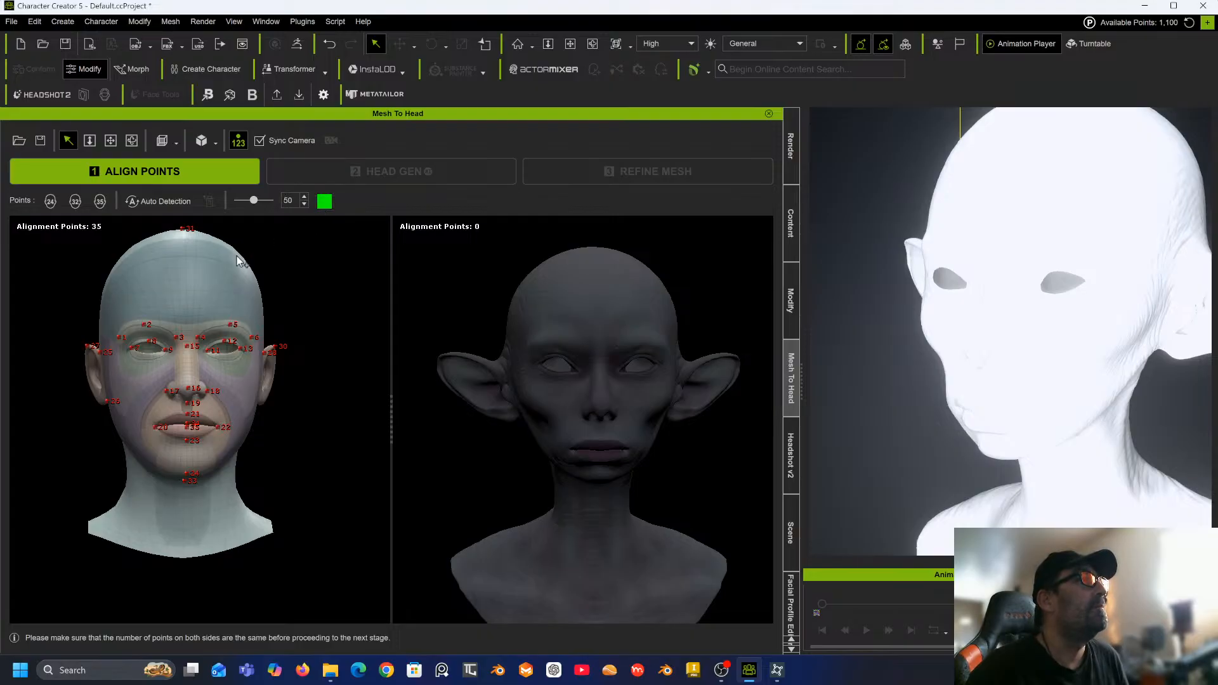
Place alignment point 1 at the outer end of the sculpt's right brow, matching the template.
{"action": "scroll", "coordinate": [184, 354], "scroll_direction": "up", "scroll_amount": 5}
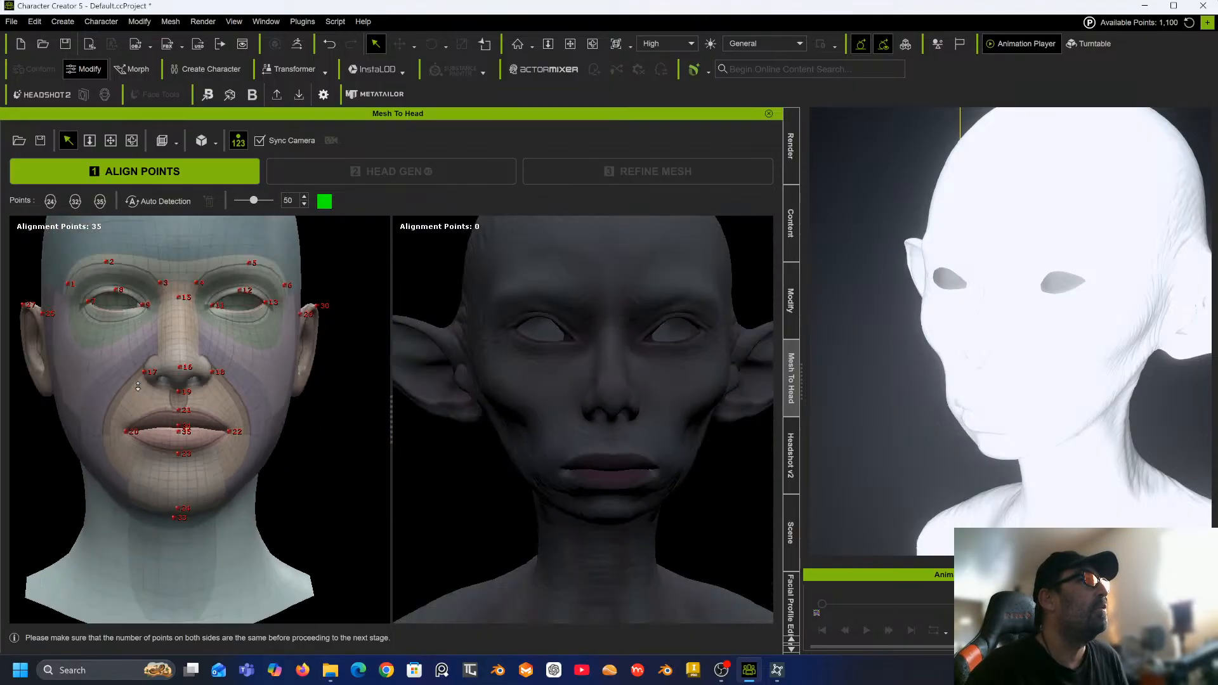
{"action": "right_click_drag", "start_coordinate": [132, 387], "coordinate": [233, 401]}
{"action": "scroll", "coordinate": [626, 340], "scroll_direction": "up", "scroll_amount": 3}
{"action": "scroll", "coordinate": [625, 340], "scroll_direction": "down", "scroll_amount": 1}
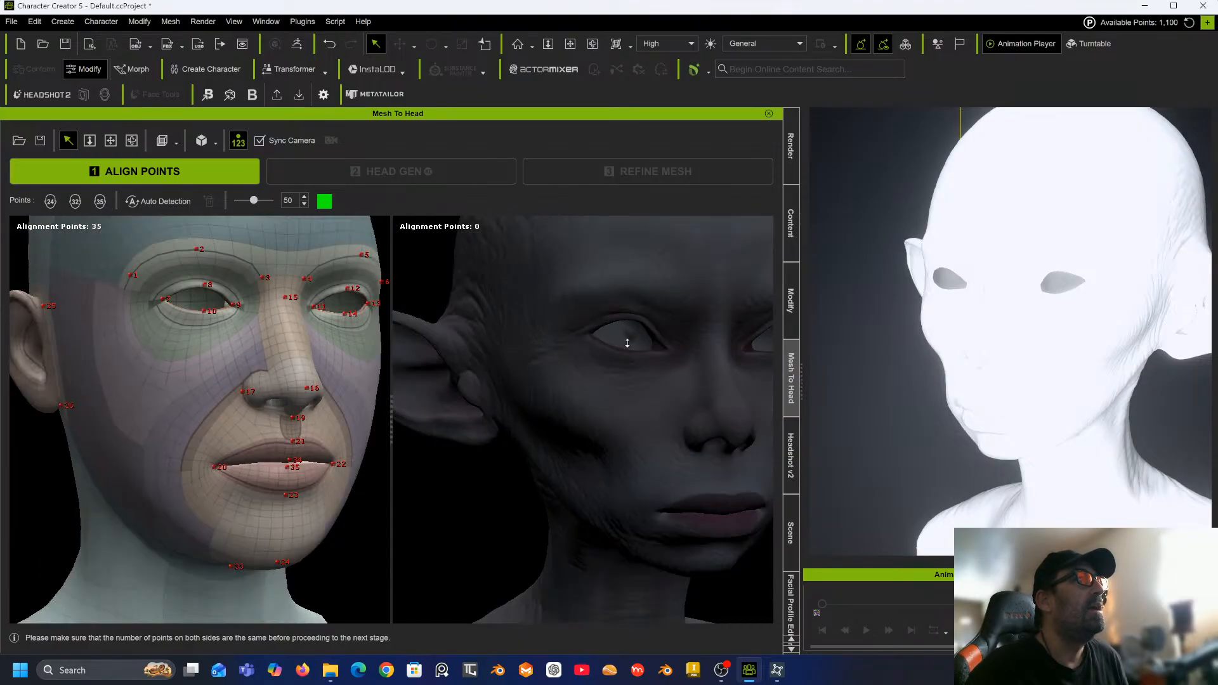
{"action": "left_click", "coordinate": [551, 312]}
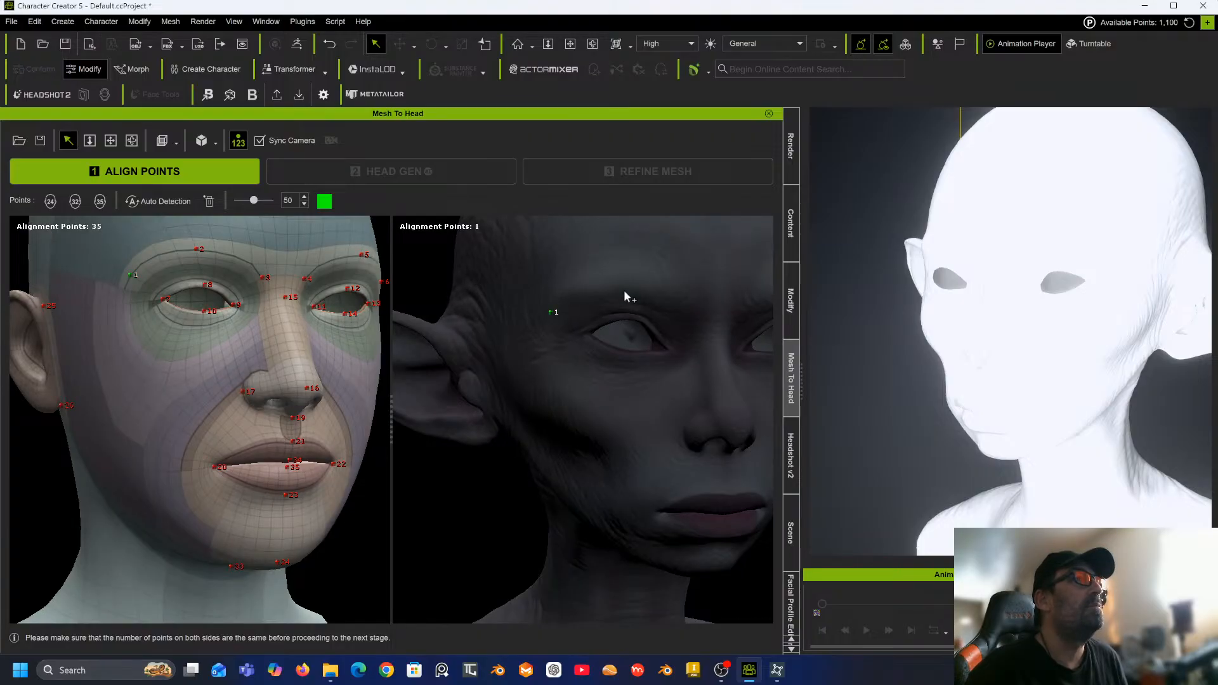
Place alignment points 2 through 6 along the sculpt's brow ridge, matching the template positions.
{"action": "right_click_drag", "start_coordinate": [623, 291], "coordinate": [558, 292]}
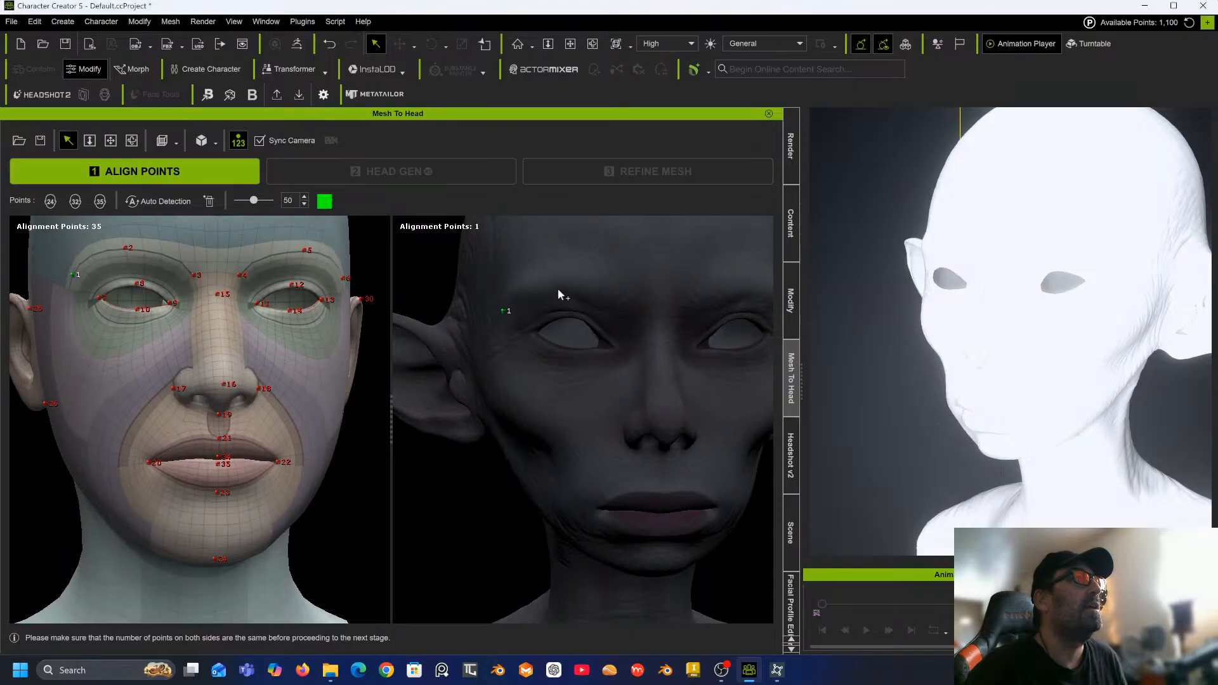
{"action": "left_click", "coordinate": [555, 286]}
{"action": "left_click", "coordinate": [636, 313]}
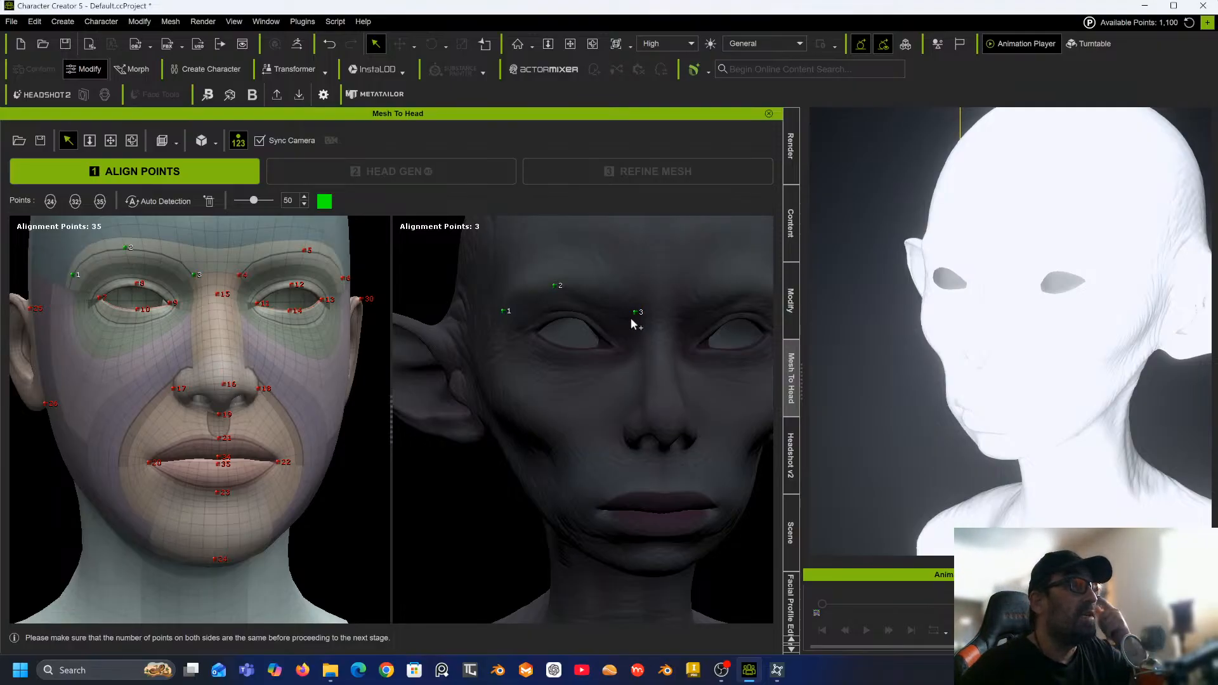
{"action": "mouse_move", "coordinate": [631, 322]}
{"action": "right_mouse_down"}
{"action": "mouse_move", "coordinate": [607, 334]}
{"action": "mouse_move", "coordinate": [633, 315]}
{"action": "right_mouse_up"}
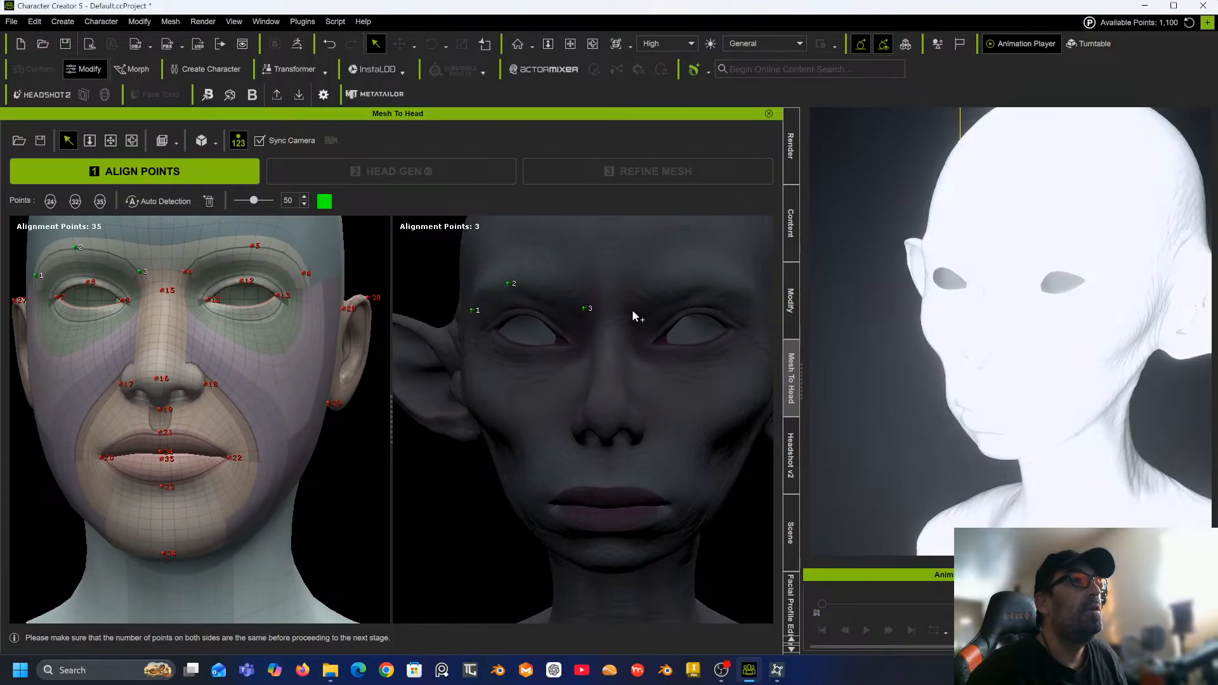
{"action": "left_click", "coordinate": [632, 312]}
{"action": "right_click_drag", "start_coordinate": [661, 306], "coordinate": [688, 305]}
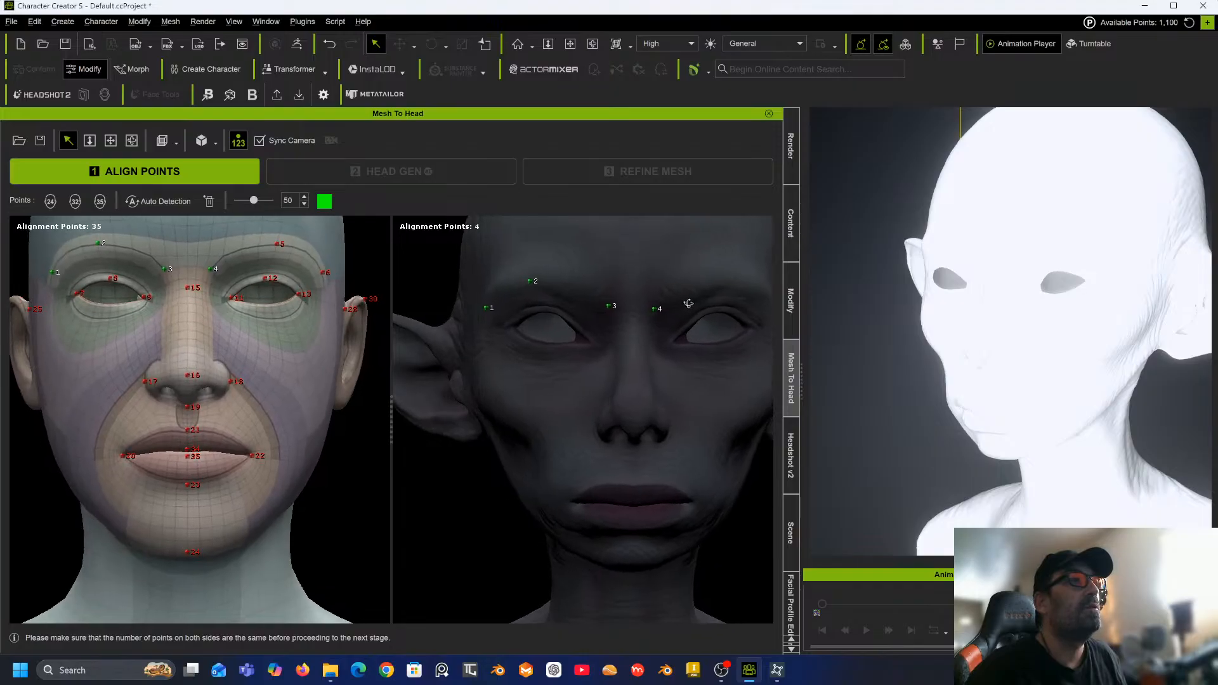
{"action": "left_click", "coordinate": [728, 280]}
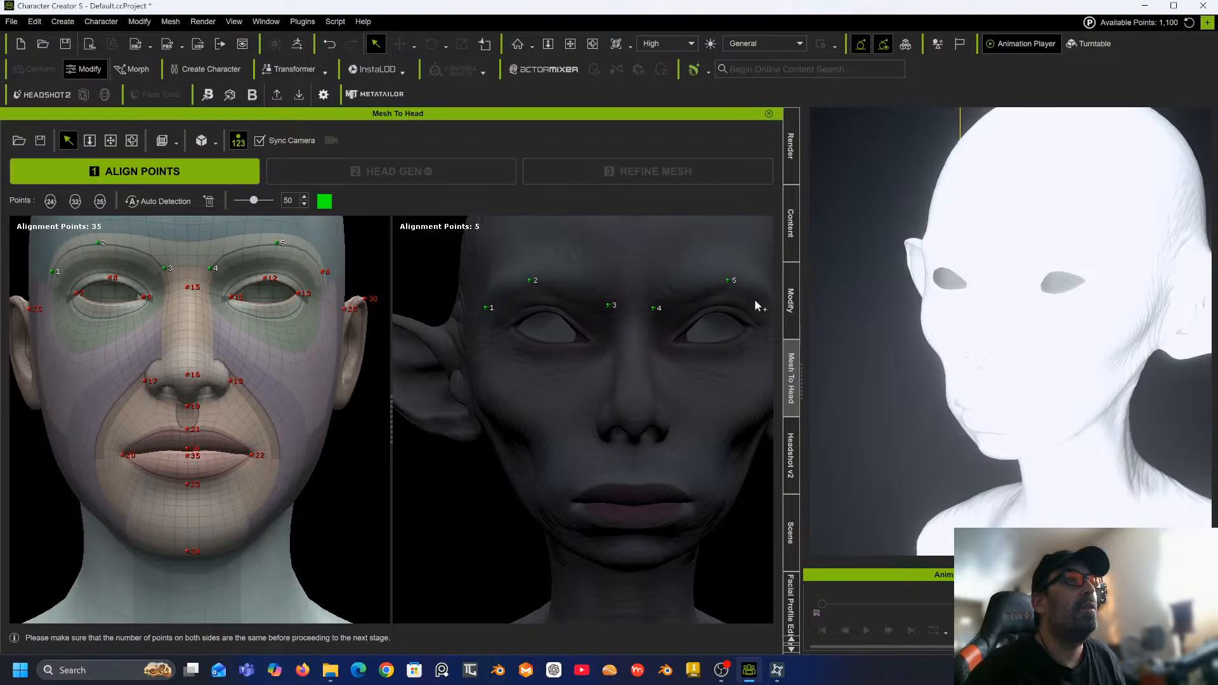
{"action": "right_click_drag", "start_coordinate": [757, 301], "coordinate": [711, 314]}
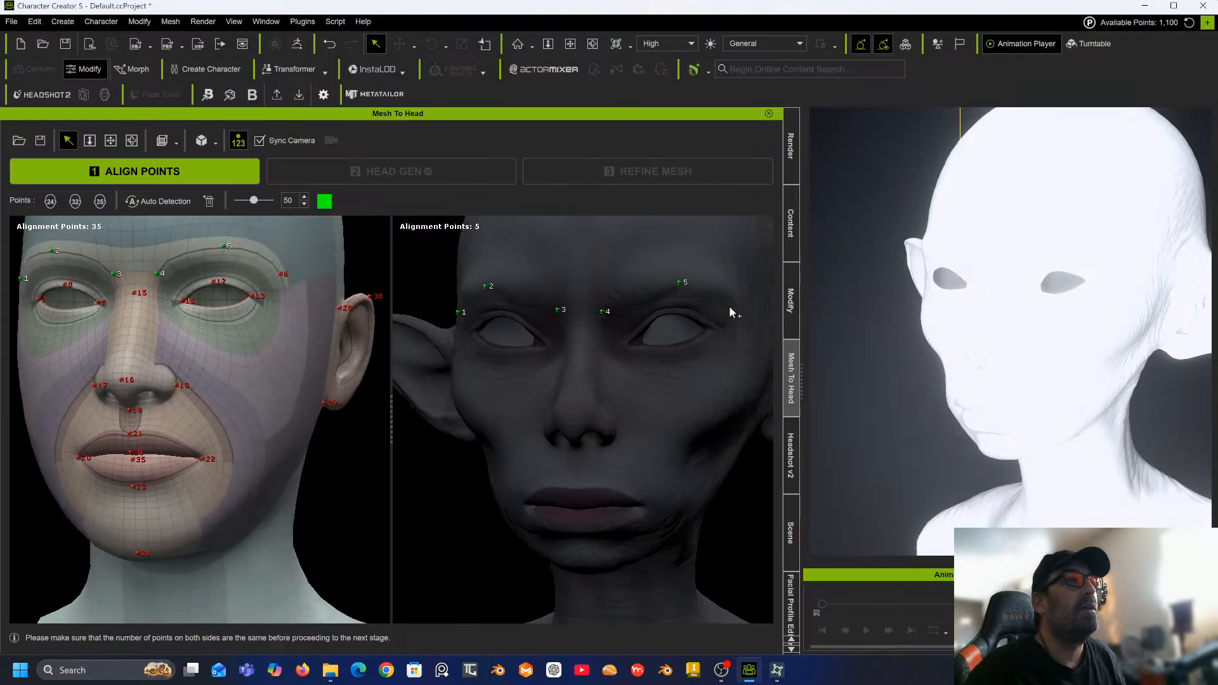
{"action": "left_click", "coordinate": [729, 304]}
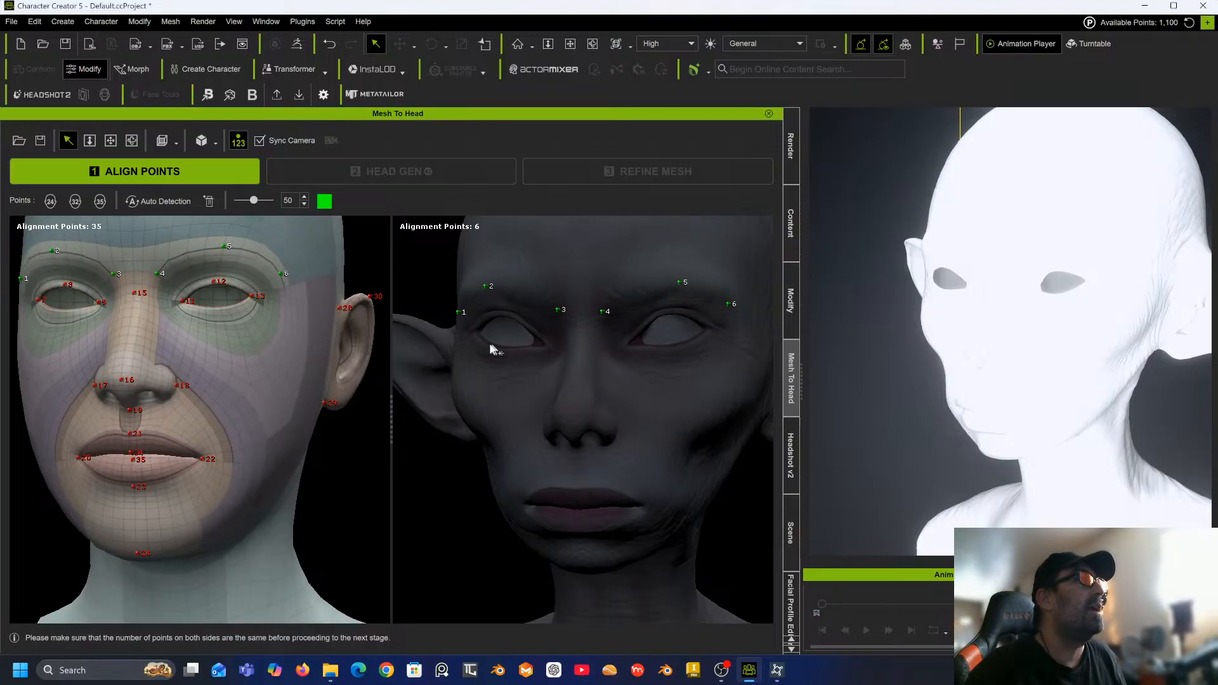
Place alignment points 7 to 10 at the corners and eyelid centres of the sculpt's right eye.
{"action": "scroll", "coordinate": [491, 349], "scroll_direction": "up", "scroll_amount": 4}
{"action": "scroll", "coordinate": [607, 305], "scroll_direction": "up", "scroll_amount": 4}
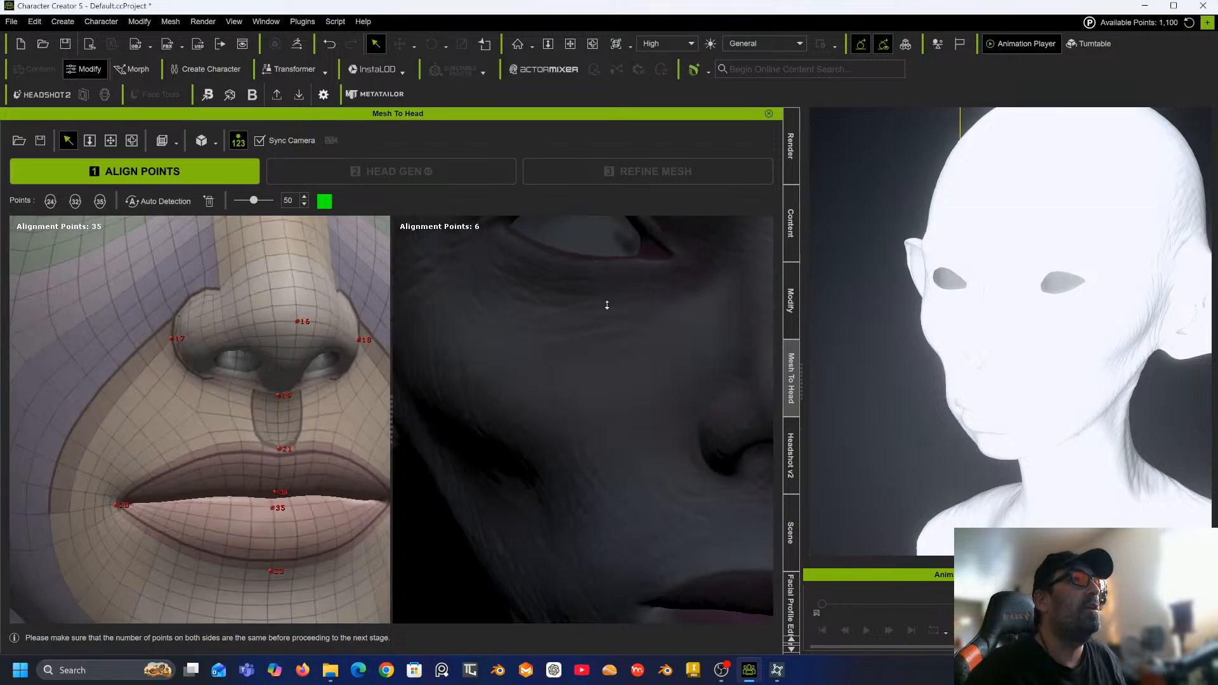
{"action": "middle_click_drag", "start_coordinate": [607, 306], "coordinate": [641, 478]}
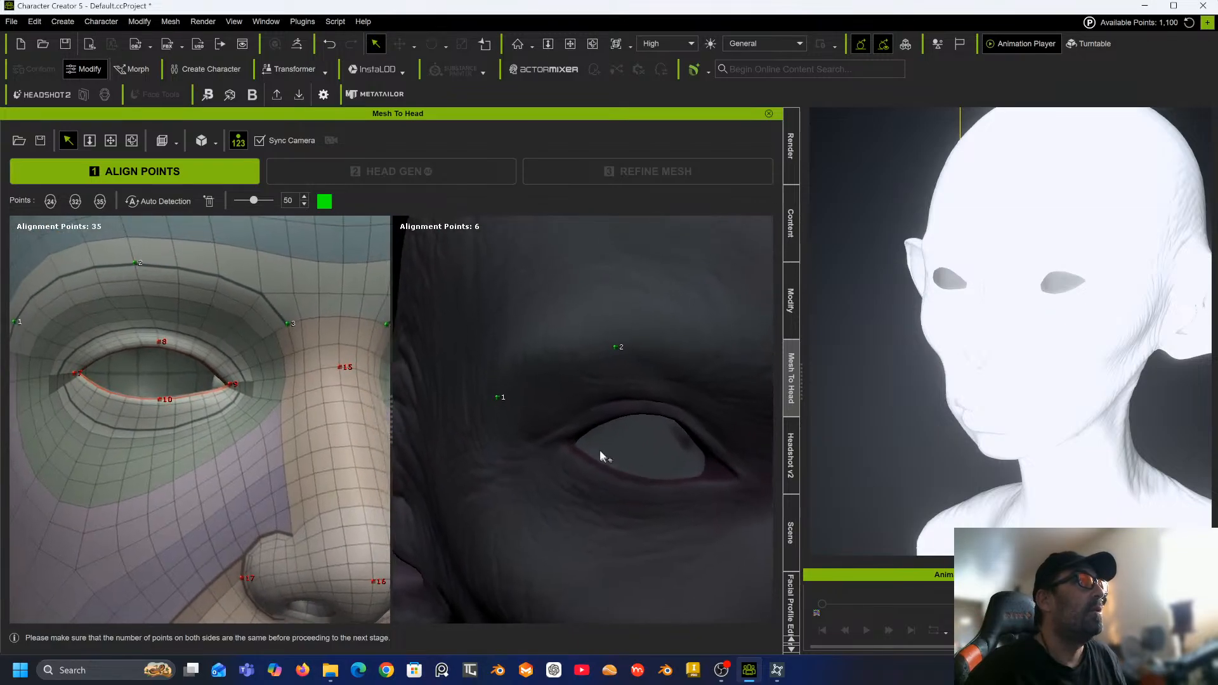
{"action": "left_click", "coordinate": [565, 439]}
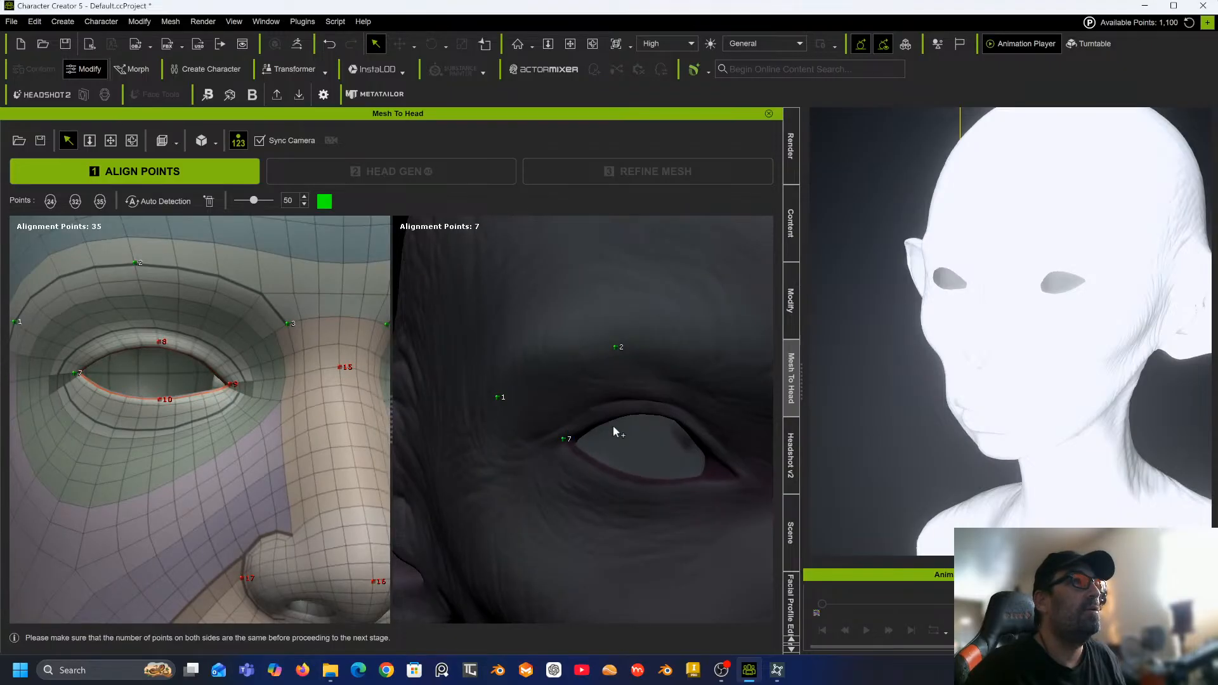
{"action": "scroll", "coordinate": [634, 420], "scroll_direction": "down", "scroll_amount": 1}
{"action": "middle_click_drag", "start_coordinate": [621, 419], "coordinate": [614, 415]}
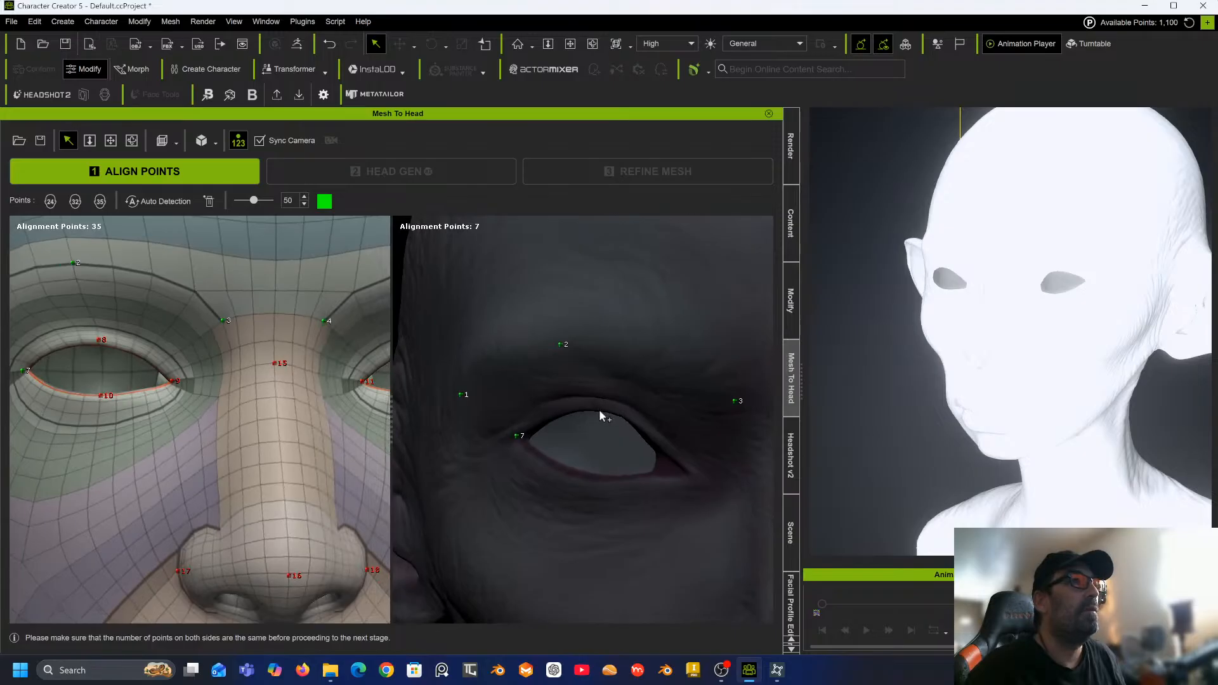
{"action": "left_click", "coordinate": [599, 408]}
{"action": "left_click", "coordinate": [688, 473]}
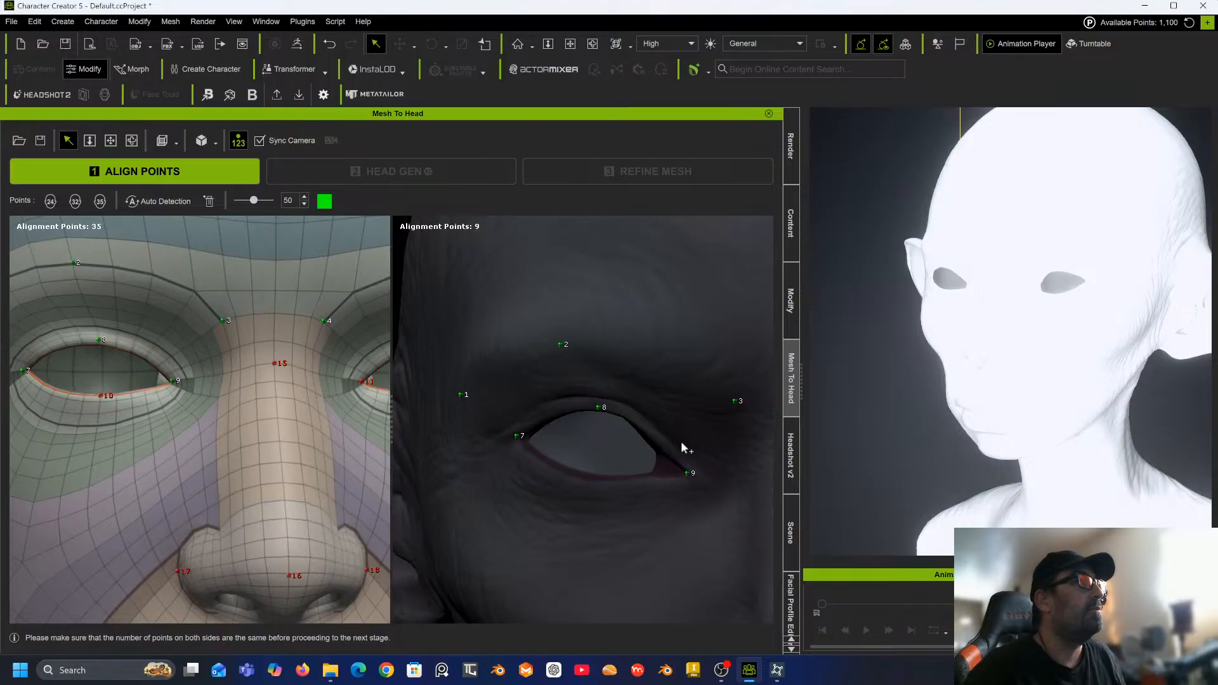
{"action": "left_click", "coordinate": [596, 479]}
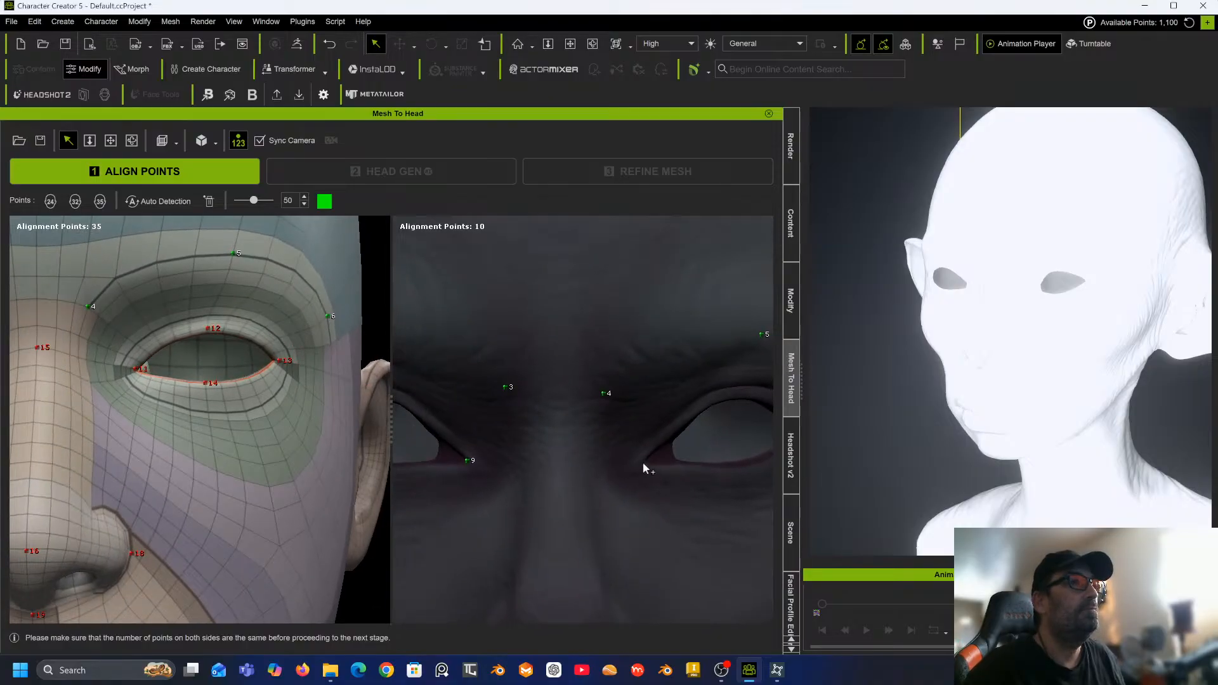
Place alignment points 11 to 14 at the corners and eyelid centres of the sculpt's left eye.
{"action": "left_click", "coordinate": [642, 462]}
{"action": "mouse_move", "coordinate": [688, 422]}
{"action": "right_mouse_down"}
{"action": "mouse_move", "coordinate": [636, 430]}
{"action": "mouse_move", "coordinate": [678, 422]}
{"action": "right_mouse_up"}
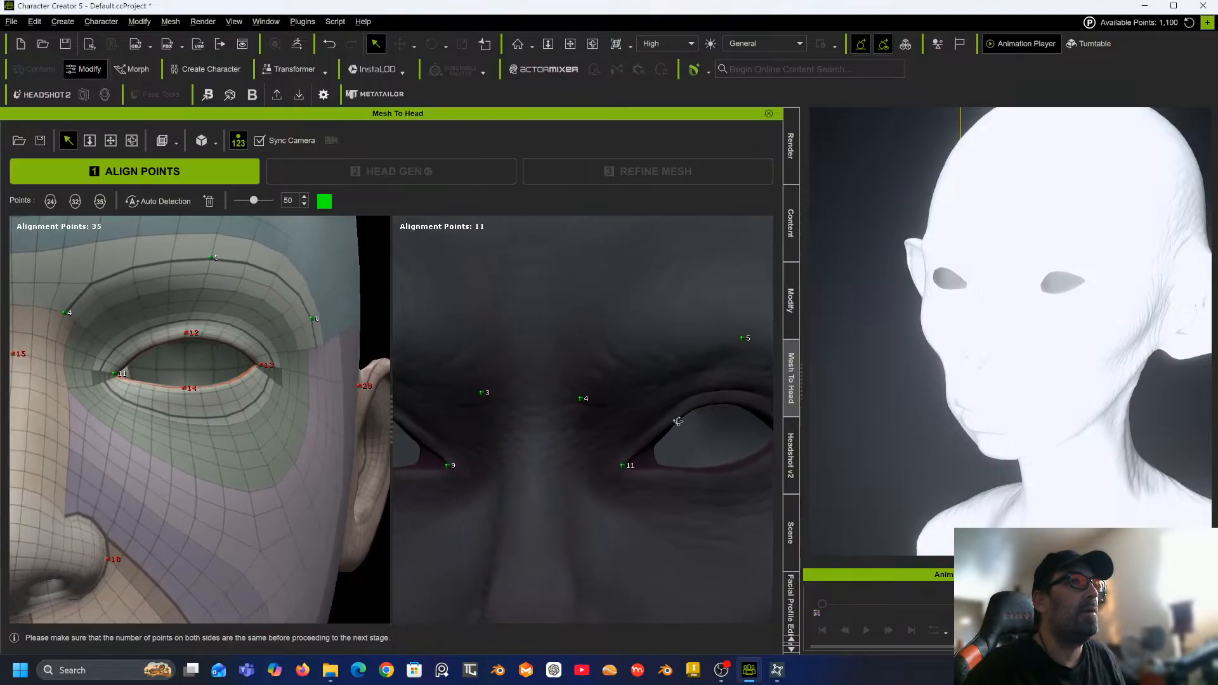
{"action": "middle_click_drag", "start_coordinate": [678, 421], "coordinate": [612, 423]}
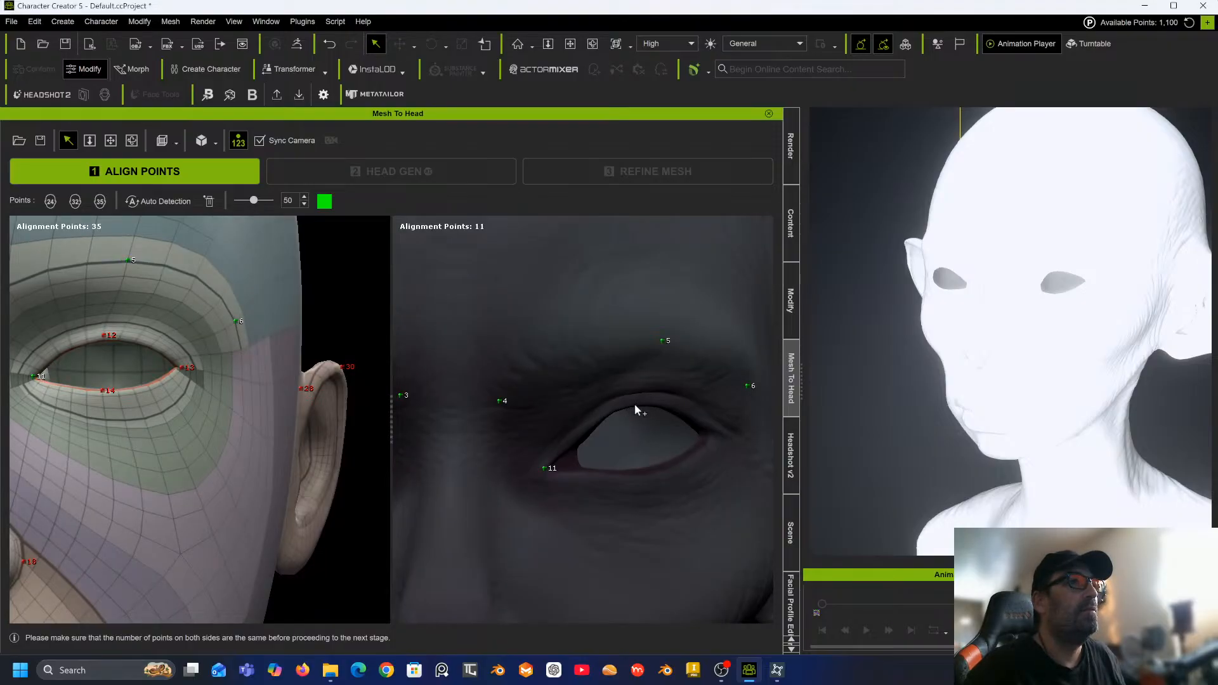
{"action": "left_click", "coordinate": [633, 403]}
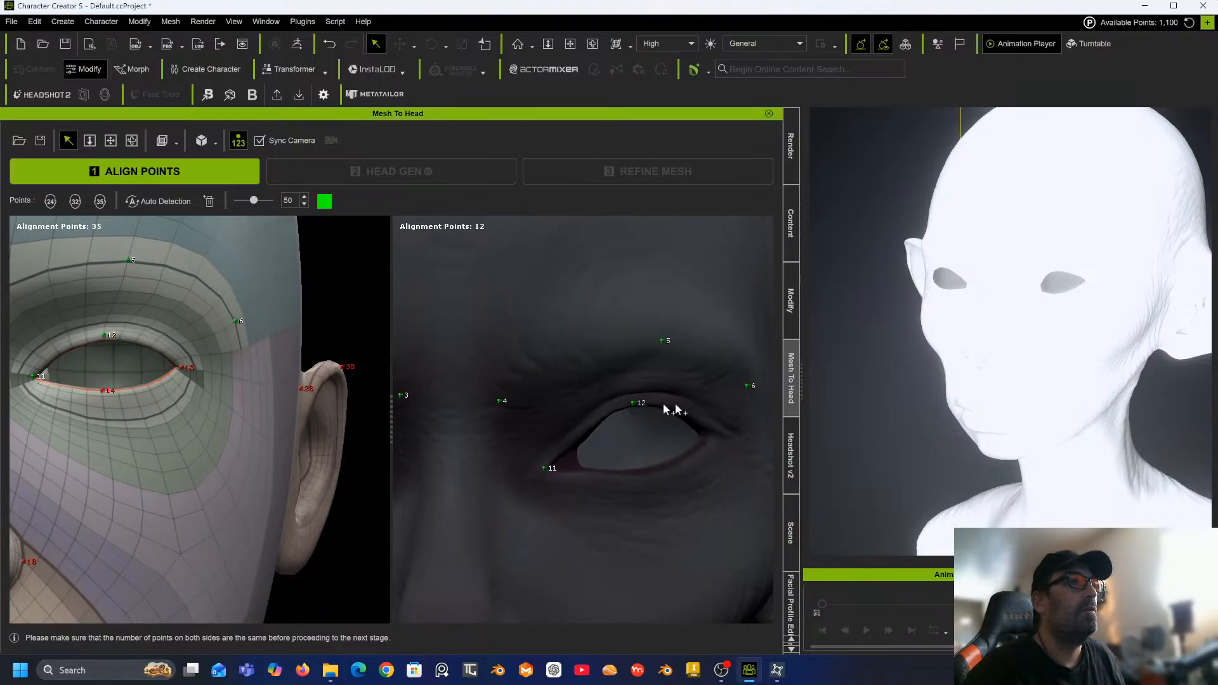
{"action": "left_click", "coordinate": [716, 433]}
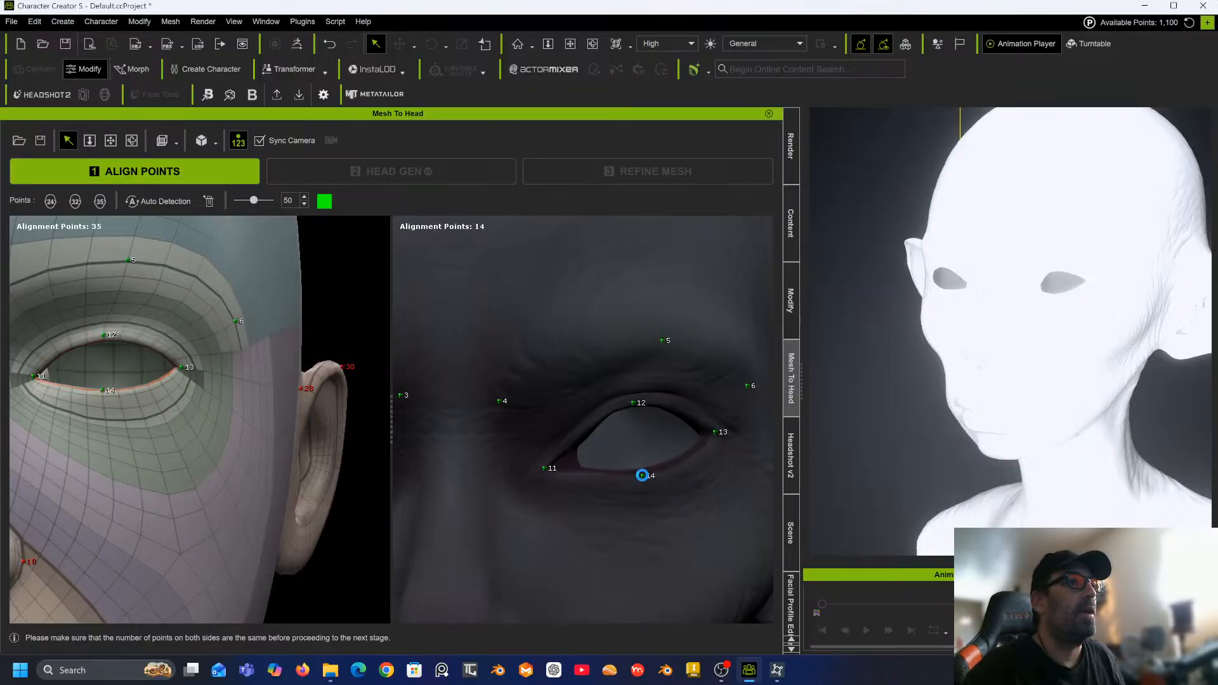
{"action": "left_click", "coordinate": [639, 476]}
{"action": "scroll", "coordinate": [638, 477], "scroll_direction": "down", "scroll_amount": 3}
{"action": "middle_click_drag", "start_coordinate": [587, 472], "coordinate": [751, 435]}
{"action": "scroll", "coordinate": [729, 451], "scroll_direction": "up", "scroll_amount": 2}
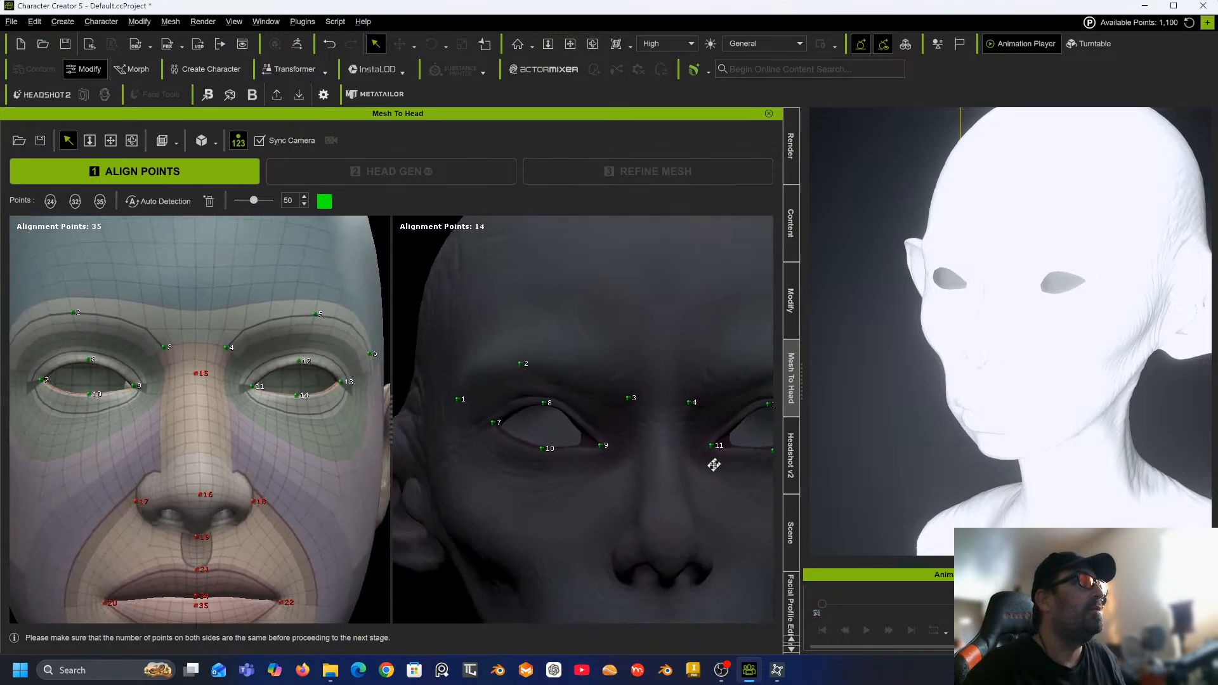
Place alignment point 15 on the sculpt's nose bridge between the eyes.
{"action": "scroll", "coordinate": [193, 398], "scroll_direction": "up", "scroll_amount": 5}
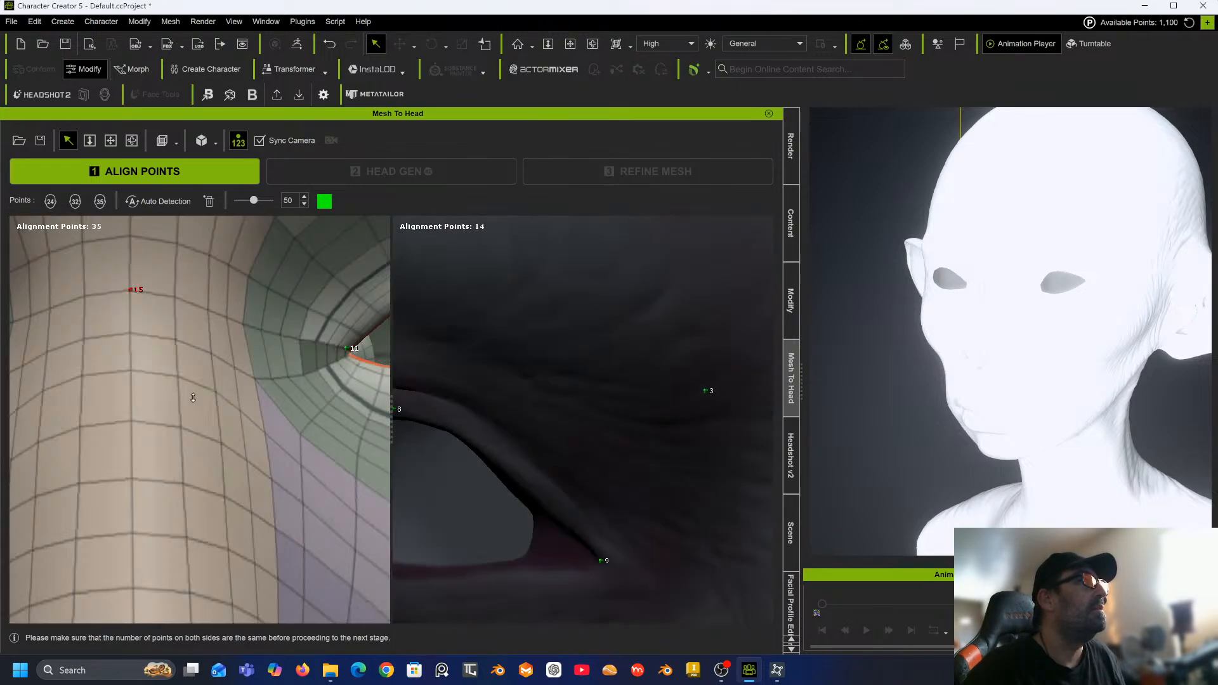
{"action": "scroll", "coordinate": [193, 398], "scroll_direction": "down", "scroll_amount": 5}
{"action": "scroll", "coordinate": [628, 403], "scroll_direction": "up", "scroll_amount": 3}
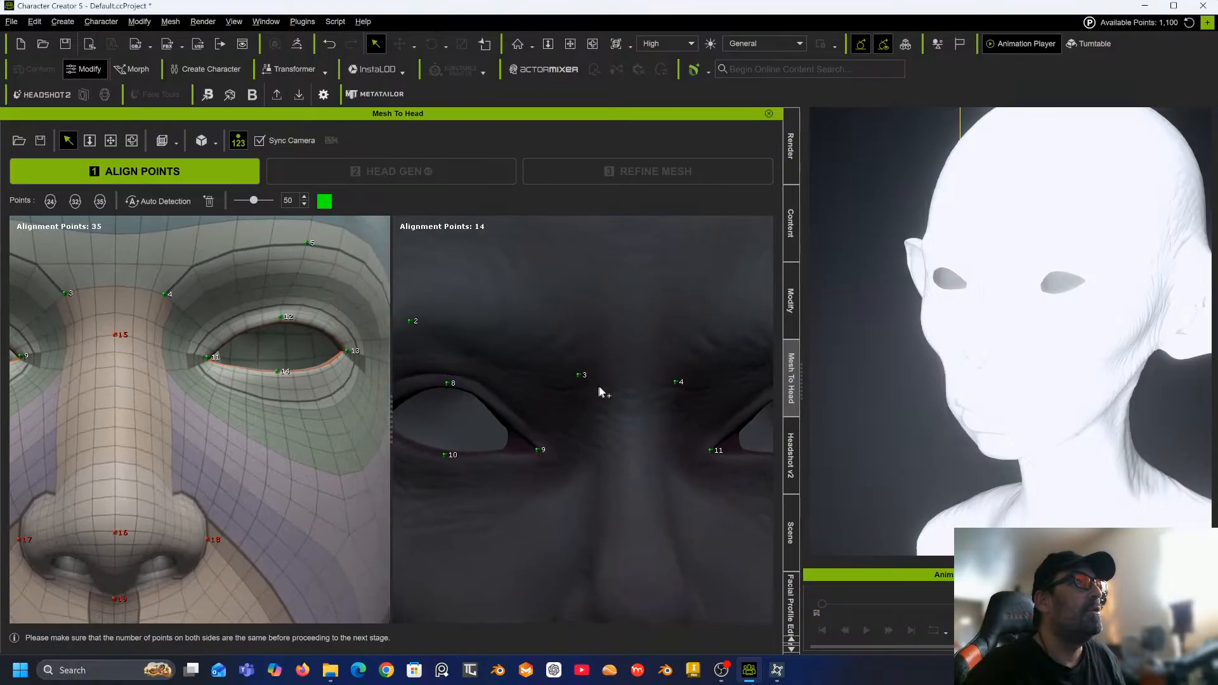
{"action": "middle_click_drag", "start_coordinate": [634, 385], "coordinate": [617, 386]}
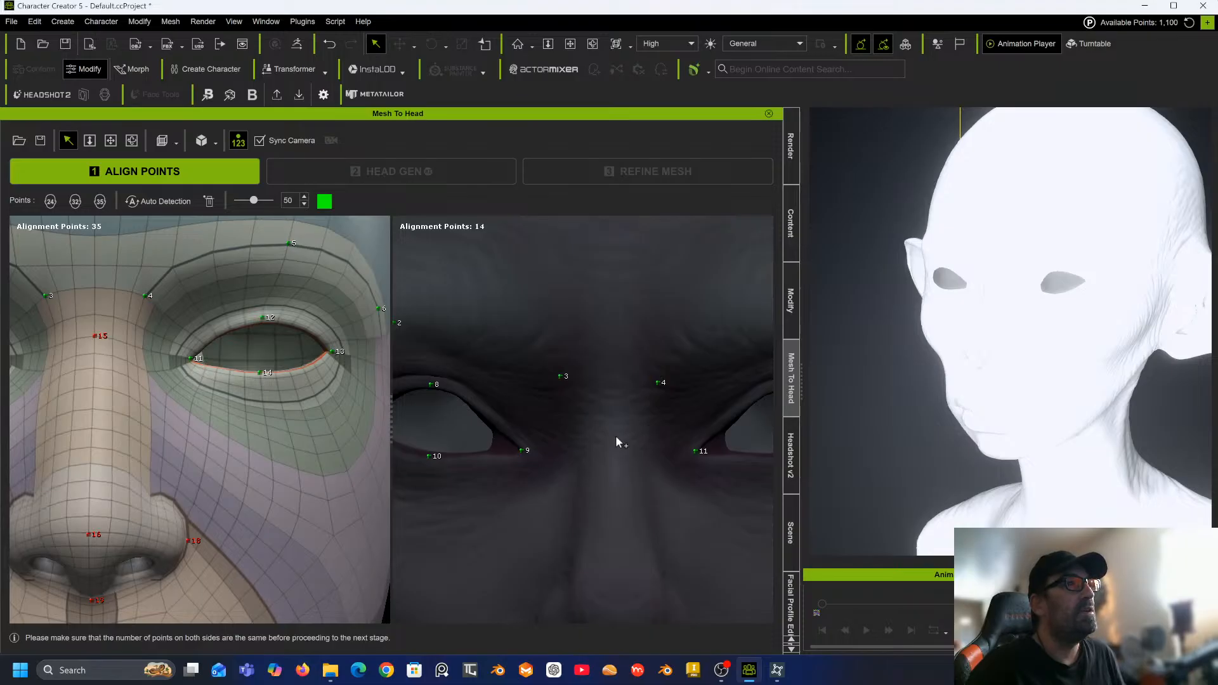
{"action": "left_click", "coordinate": [614, 436]}
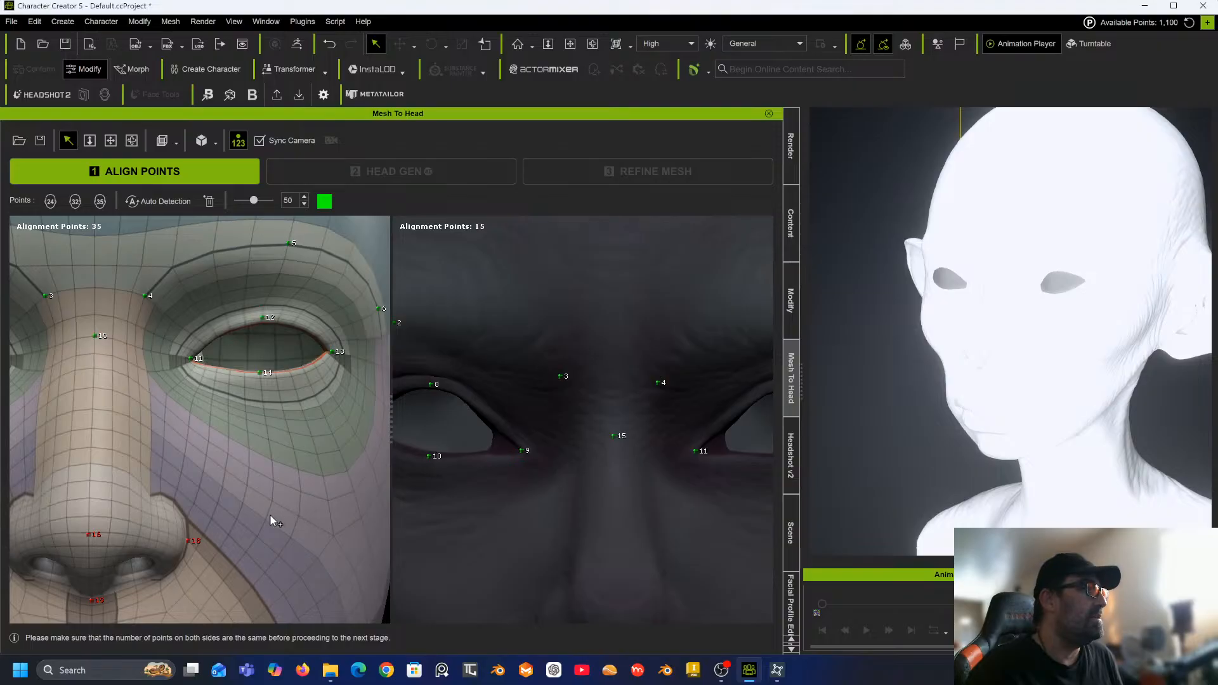
Place alignment points 16 and 17 on the sculpt's nose tip and left nostril wing.
{"action": "middle_click_drag", "start_coordinate": [254, 512], "coordinate": [289, 477], "text": "alt"}
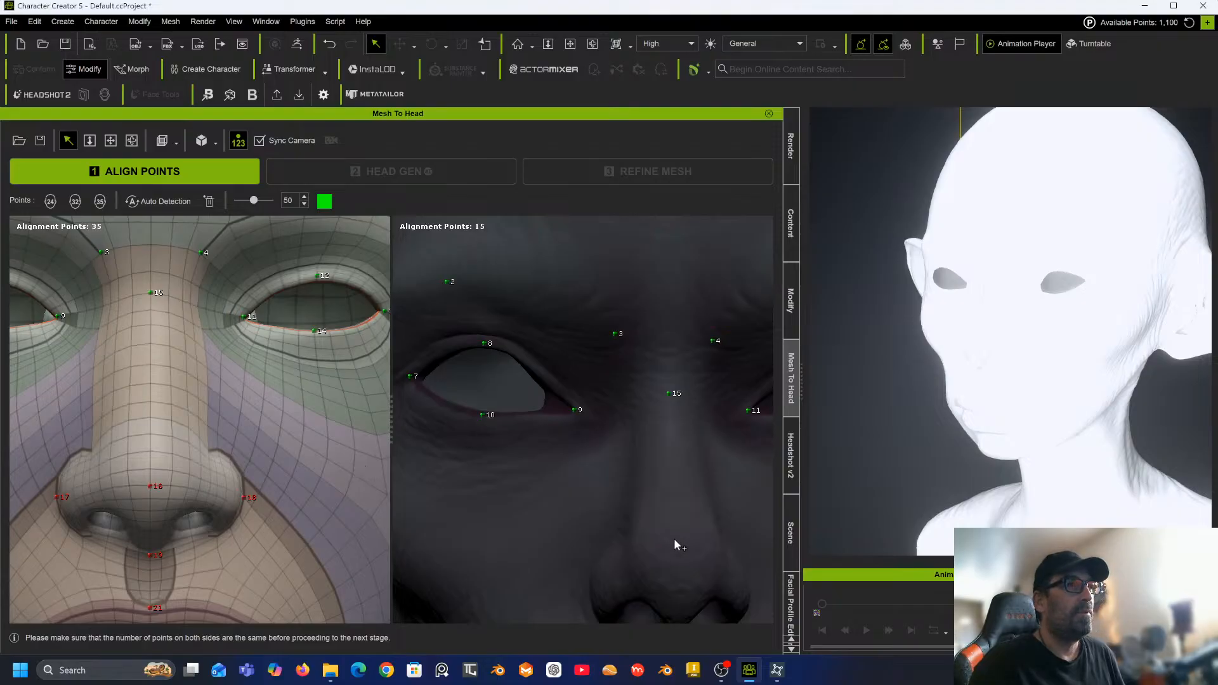
{"action": "middle_click_drag", "start_coordinate": [674, 538], "coordinate": [661, 434]}
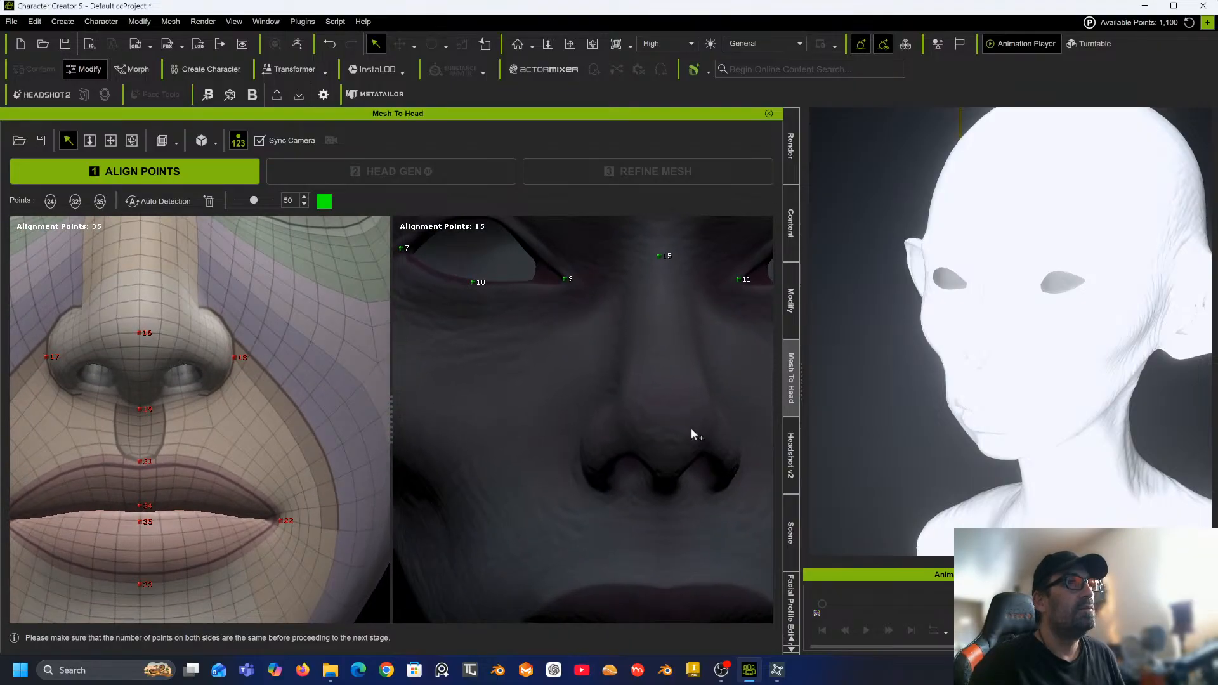
{"action": "right_click_drag", "start_coordinate": [692, 428], "coordinate": [590, 436]}
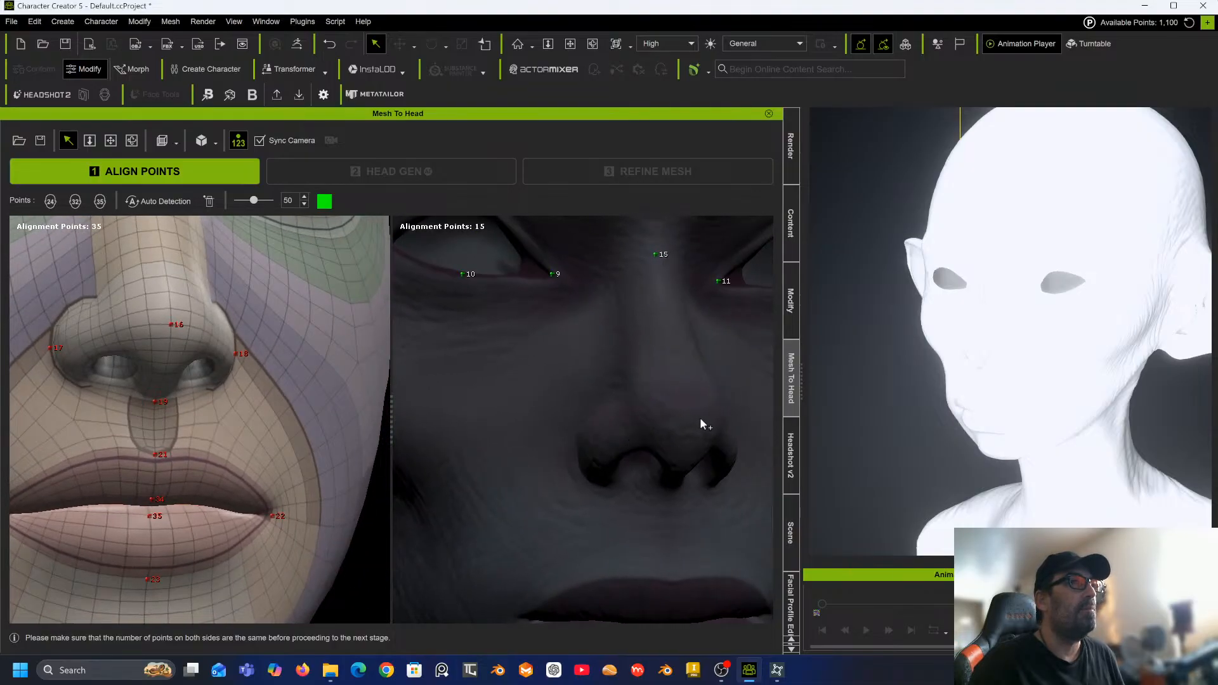
{"action": "right_click_drag", "start_coordinate": [700, 419], "coordinate": [599, 427]}
{"action": "middle_click_drag", "start_coordinate": [639, 423], "coordinate": [650, 416]}
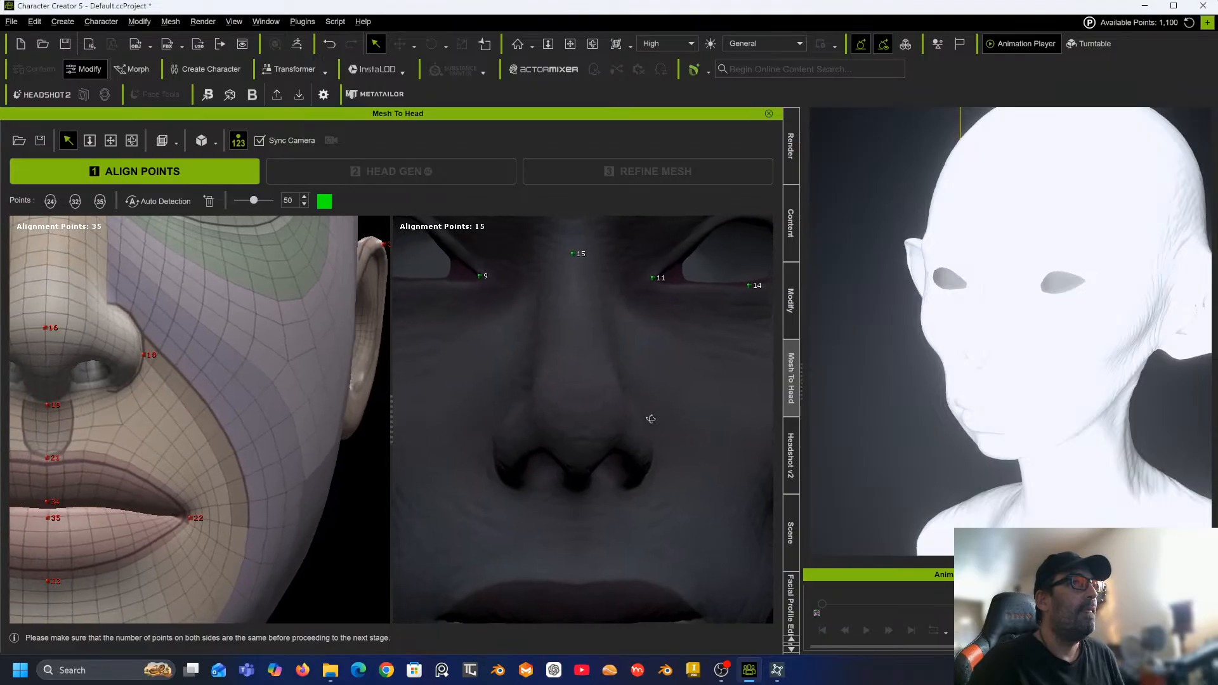
{"action": "left_click", "coordinate": [565, 416]}
{"action": "mouse_move", "coordinate": [527, 436]}
{"action": "left_mouse_down", "text": "alt"}
{"action": "mouse_move", "coordinate": [607, 424]}
{"action": "mouse_move", "coordinate": [602, 436]}
{"action": "mouse_move", "coordinate": [525, 450]}
{"action": "left_mouse_up", "text": "alt"}
{"action": "middle_click_drag", "start_coordinate": [524, 449], "coordinate": [605, 426]}
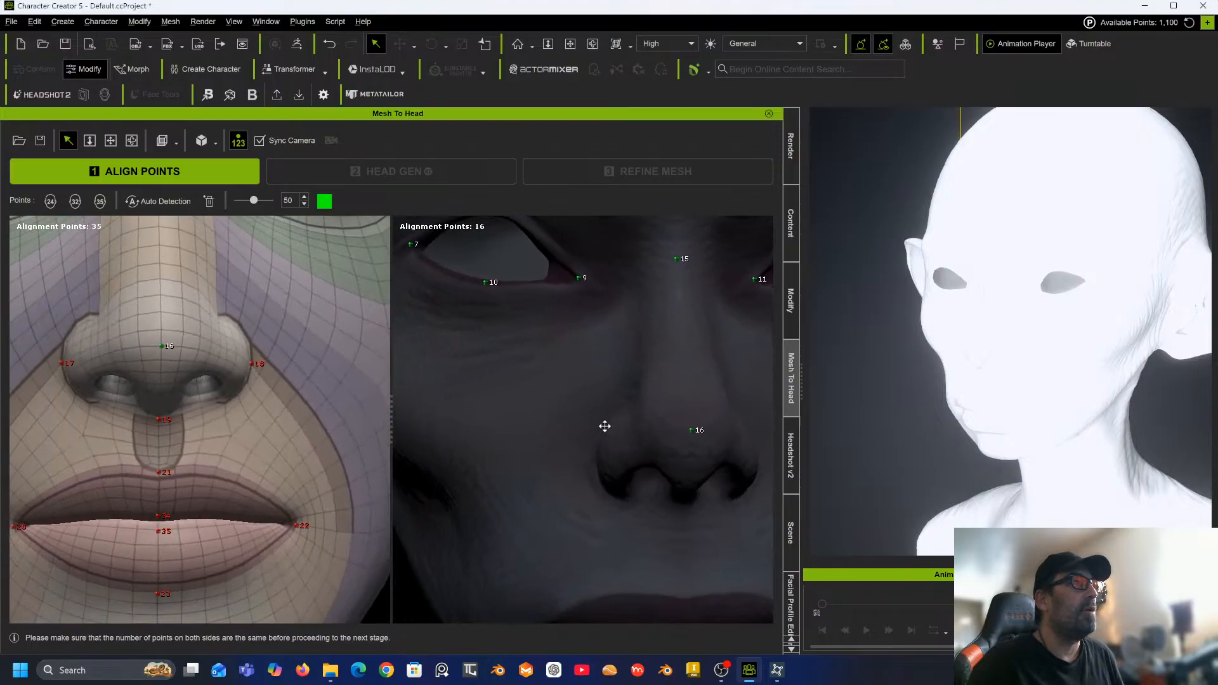
{"action": "left_click_drag", "start_coordinate": [605, 427], "coordinate": [567, 443], "text": "alt"}
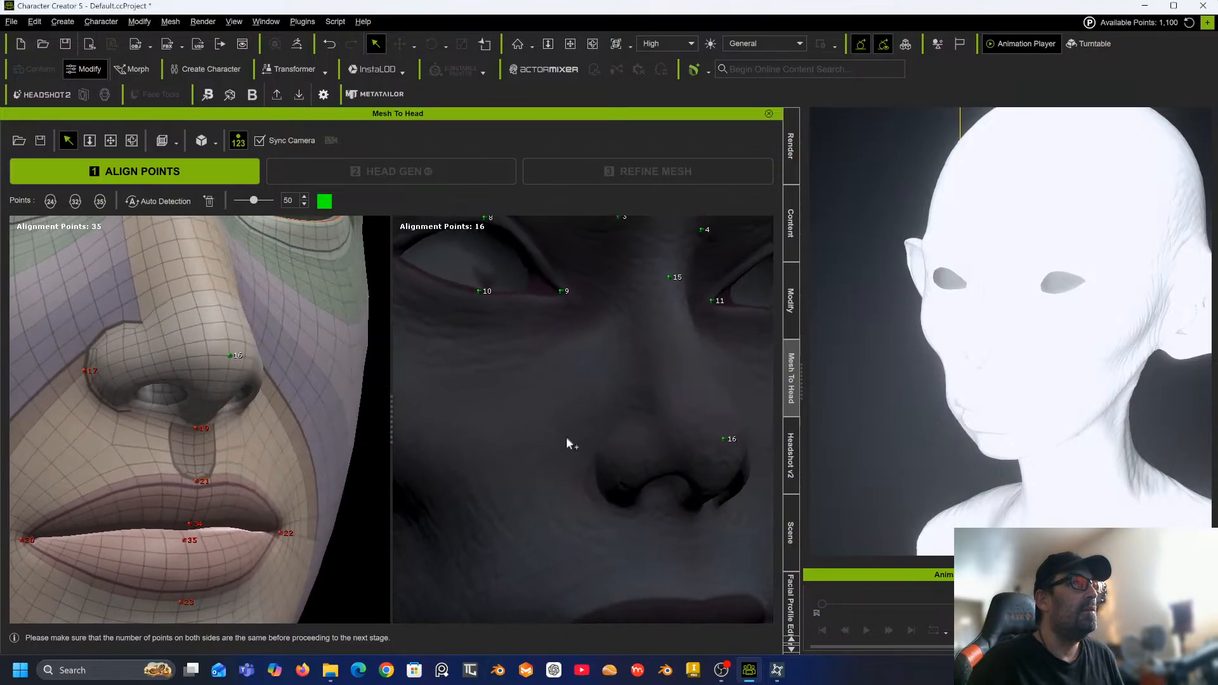
{"action": "left_click", "coordinate": [596, 481]}
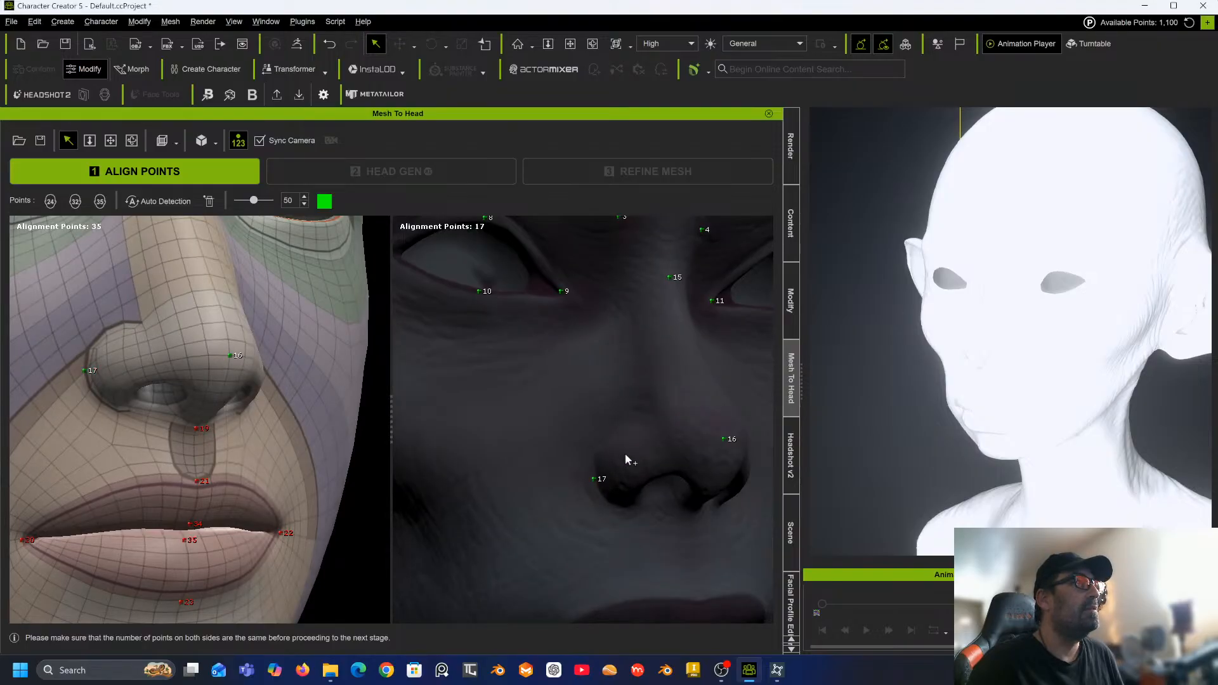
Place alignment points 18 and 19 on the sculpt's right nostril wing and below the nose tip.
{"action": "left_click_drag", "start_coordinate": [626, 453], "coordinate": [630, 389], "text": "alt"}
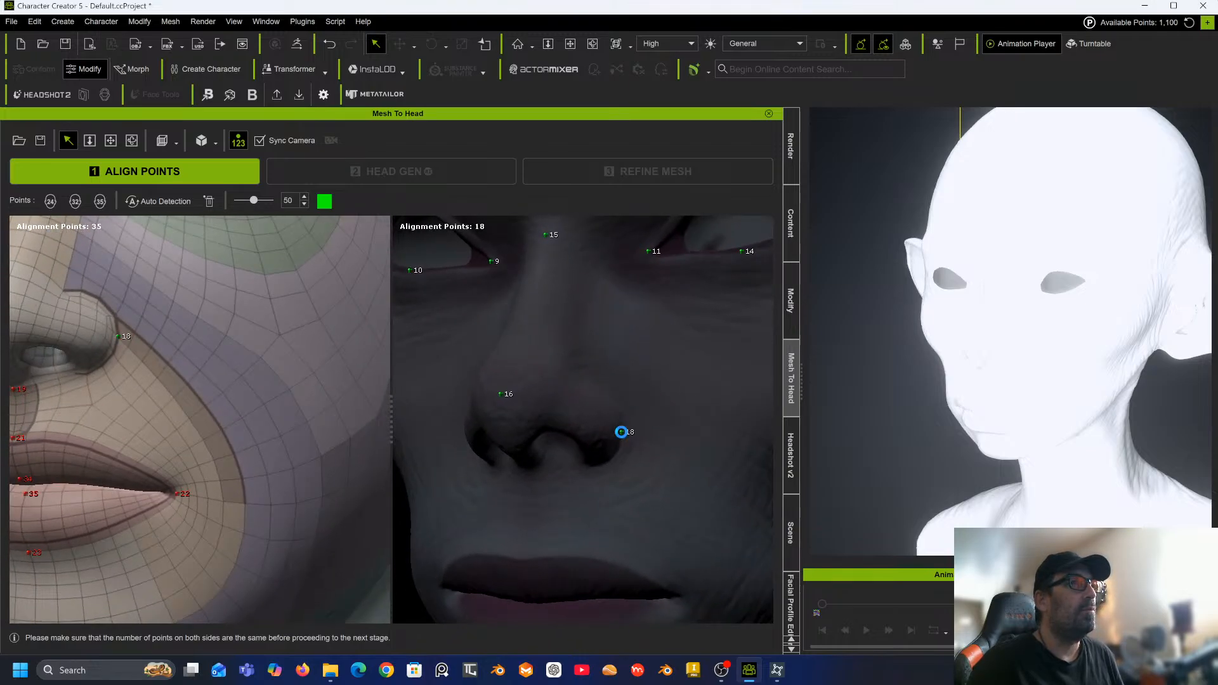
{"action": "left_click_drag", "start_coordinate": [498, 435], "coordinate": [595, 376], "text": "alt"}
{"action": "middle_click_drag", "start_coordinate": [596, 376], "coordinate": [513, 405]}
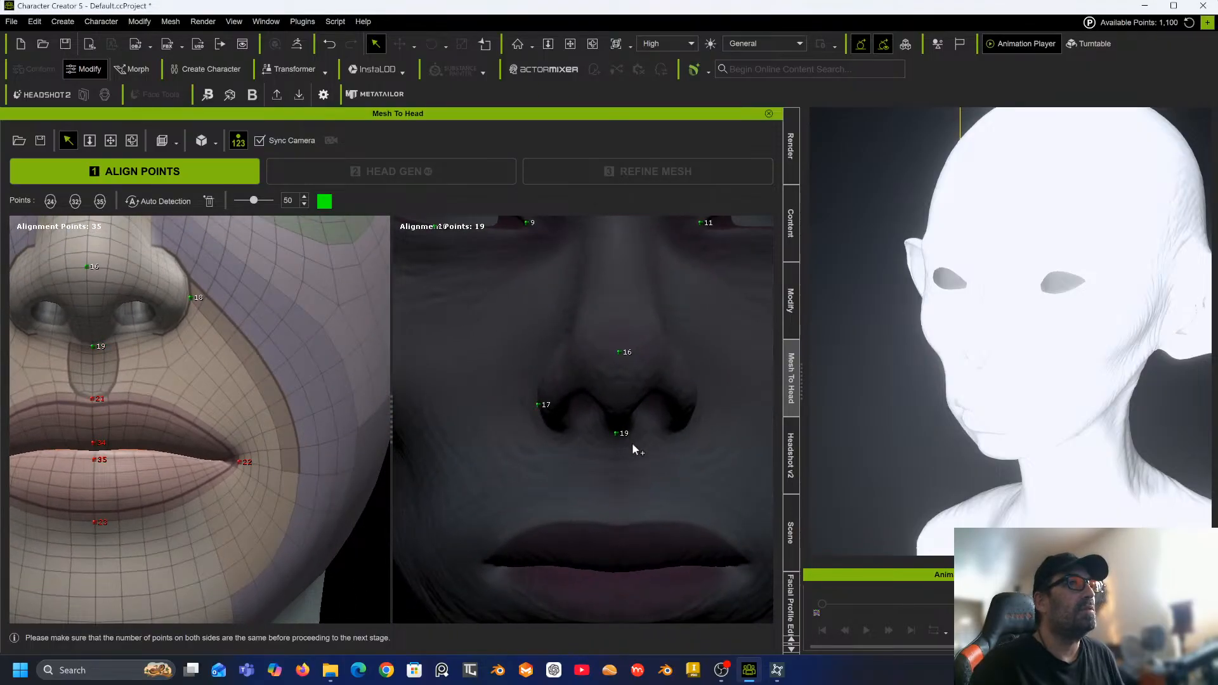
Place alignment point 20 at the left corner of the sculpt's mouth.
{"action": "left_click_drag", "start_coordinate": [632, 444], "coordinate": [609, 419], "text": "alt"}
{"action": "middle_click_drag", "start_coordinate": [609, 419], "coordinate": [641, 417]}
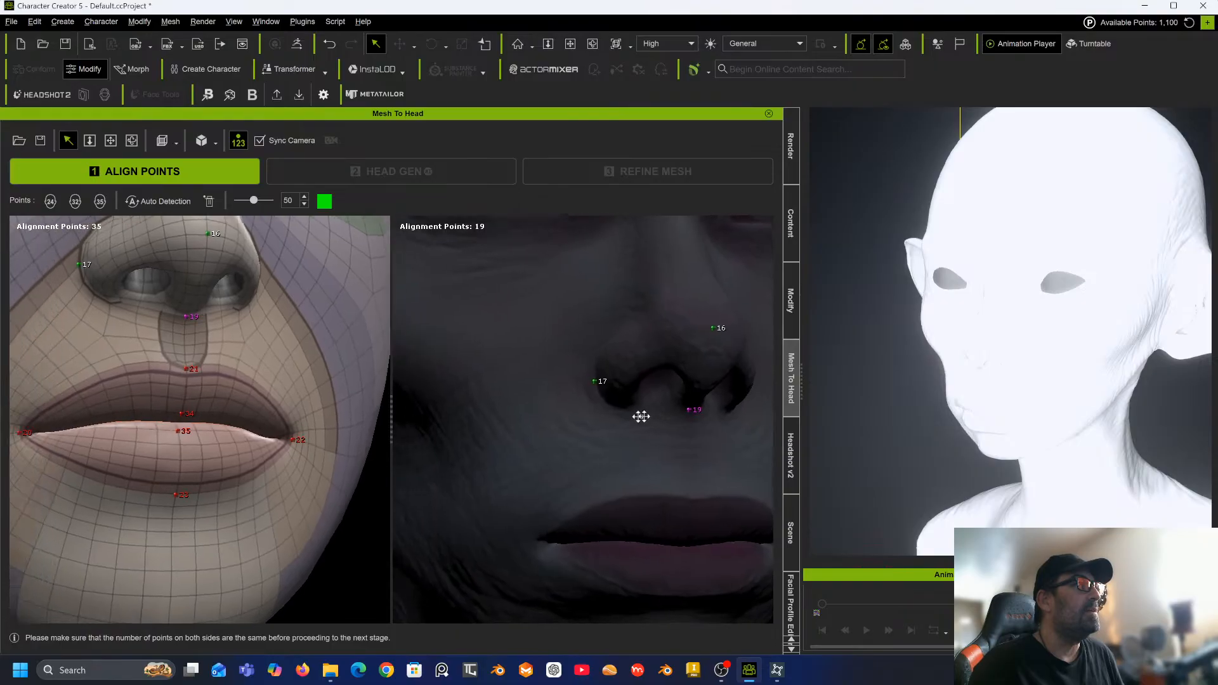
{"action": "left_click_drag", "start_coordinate": [640, 416], "coordinate": [558, 415], "text": "alt"}
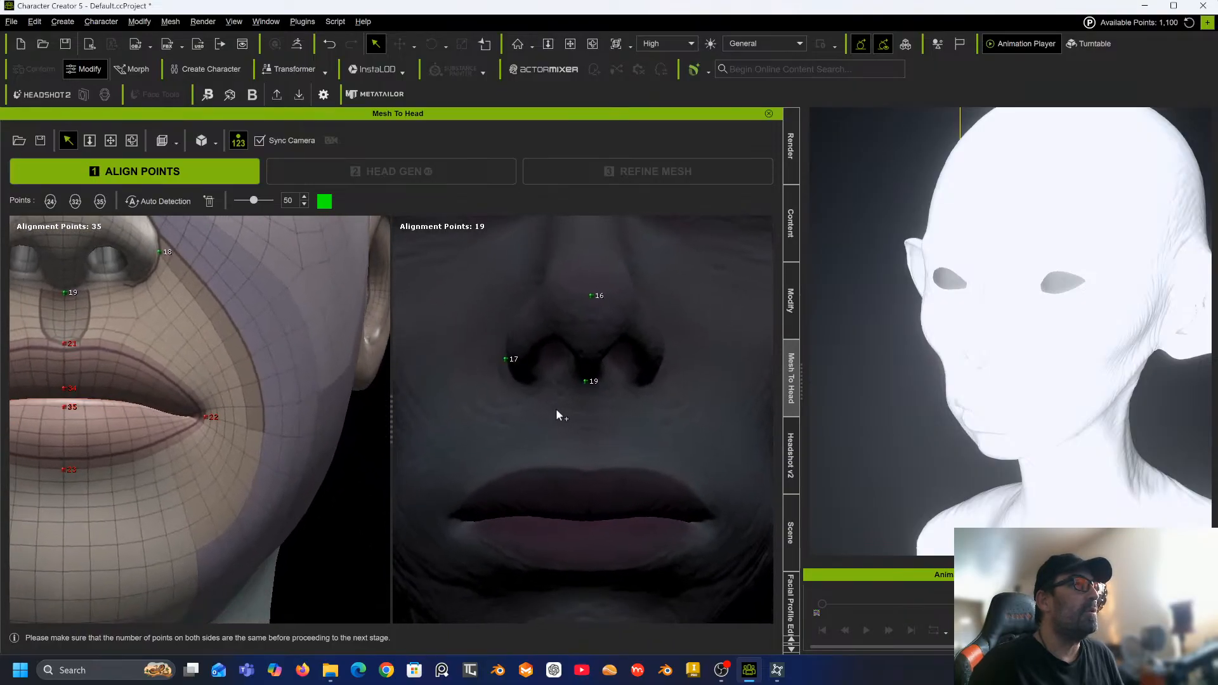
{"action": "middle_click_drag", "start_coordinate": [558, 415], "coordinate": [651, 402]}
{"action": "left_click_drag", "start_coordinate": [615, 410], "coordinate": [596, 394], "text": "alt"}
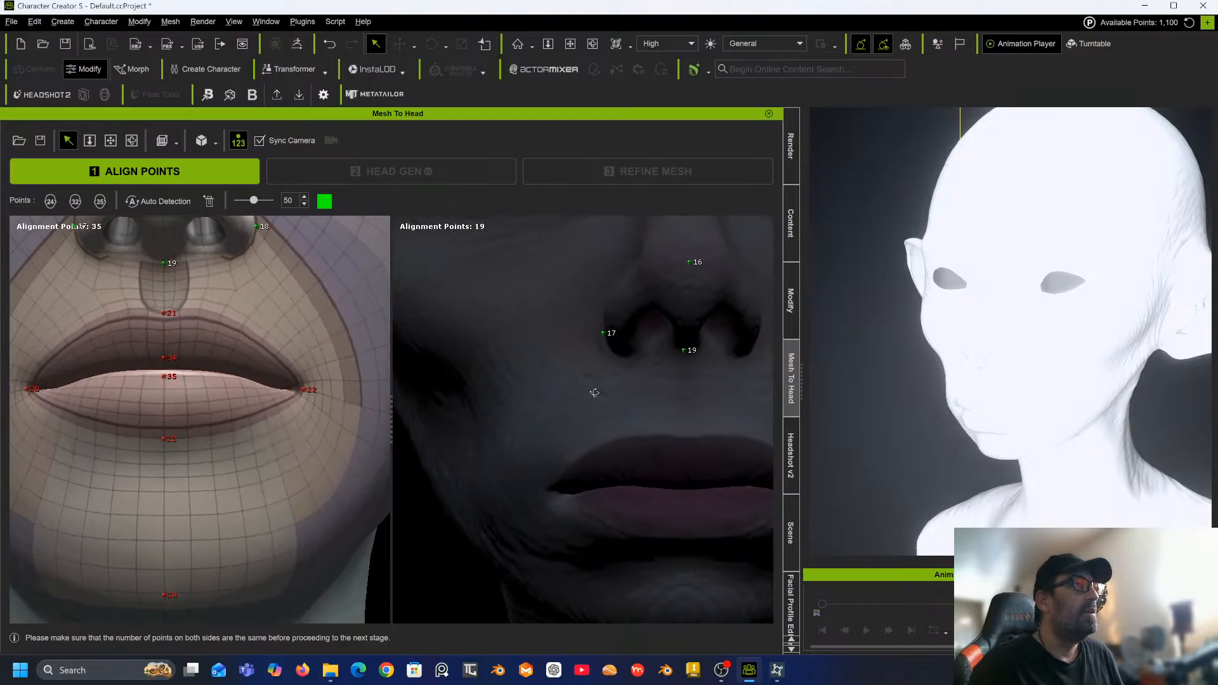
{"action": "left_click", "coordinate": [549, 485]}
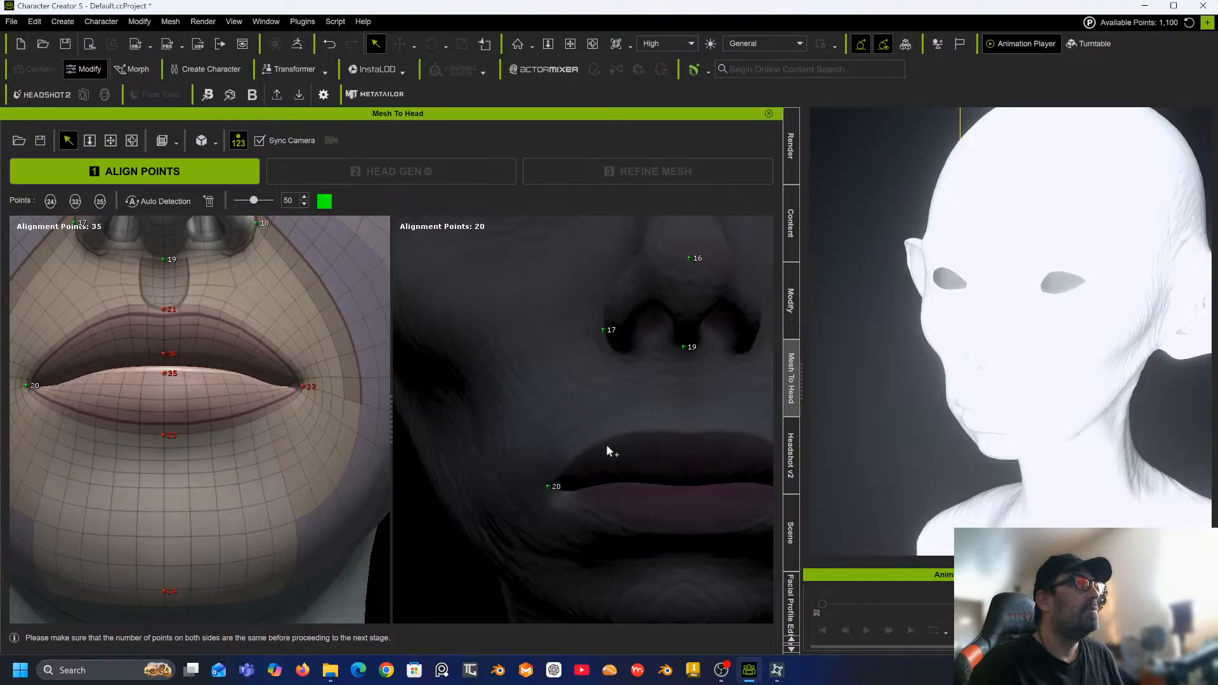
Place alignment points 21 and 22 on the upper lip centre and the right mouth corner.
{"action": "left_click", "coordinate": [687, 431]}
{"action": "left_click_drag", "start_coordinate": [687, 432], "coordinate": [626, 398], "text": "alt"}
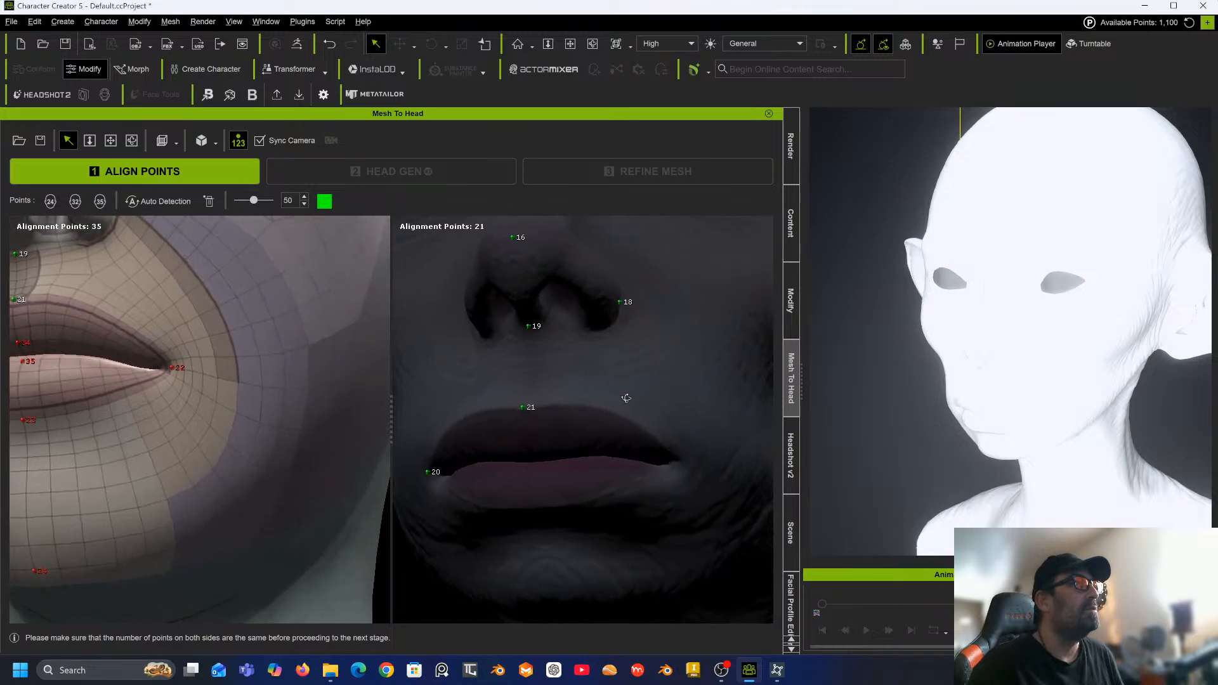
{"action": "left_click", "coordinate": [678, 464]}
{"action": "mouse_move", "coordinate": [571, 443]}
{"action": "left_mouse_down", "text": "alt"}
{"action": "mouse_move", "coordinate": [588, 465]}
{"action": "mouse_move", "coordinate": [574, 456]}
{"action": "left_mouse_up", "text": "alt"}
{"action": "right_click_drag", "start_coordinate": [574, 455], "coordinate": [570, 454]}
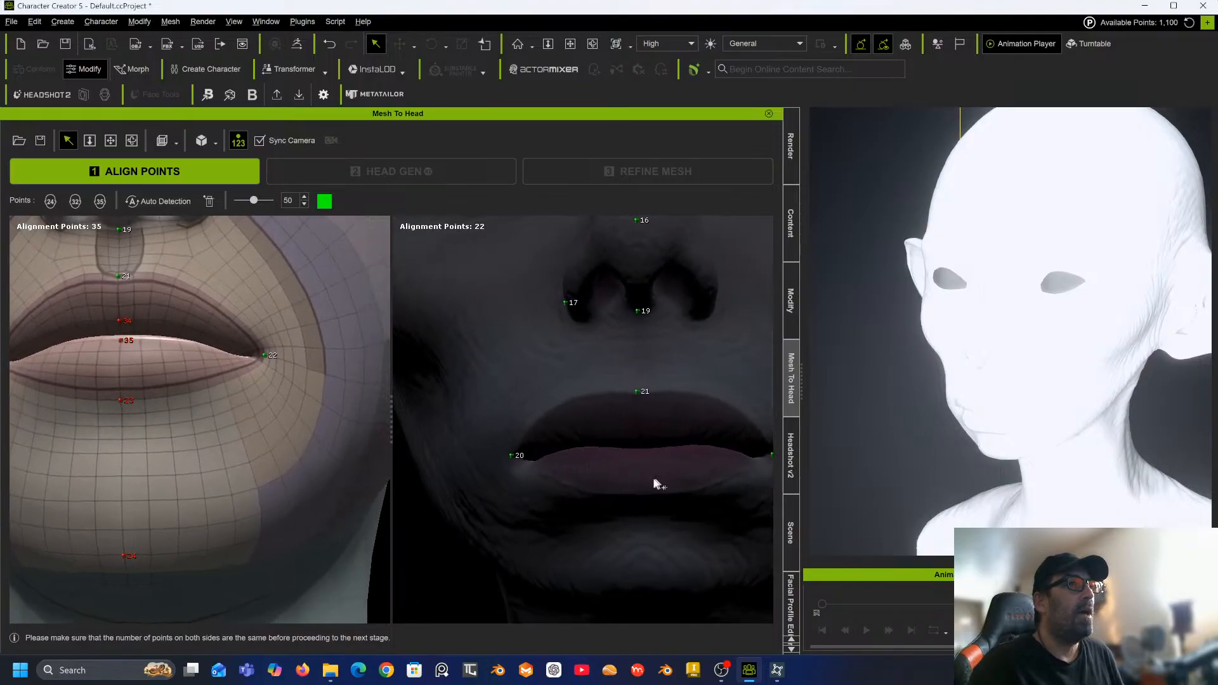
Place alignment points 23 and 24 below the lower lip centre and on the chin.
{"action": "right_click_drag", "start_coordinate": [639, 479], "coordinate": [656, 407]}
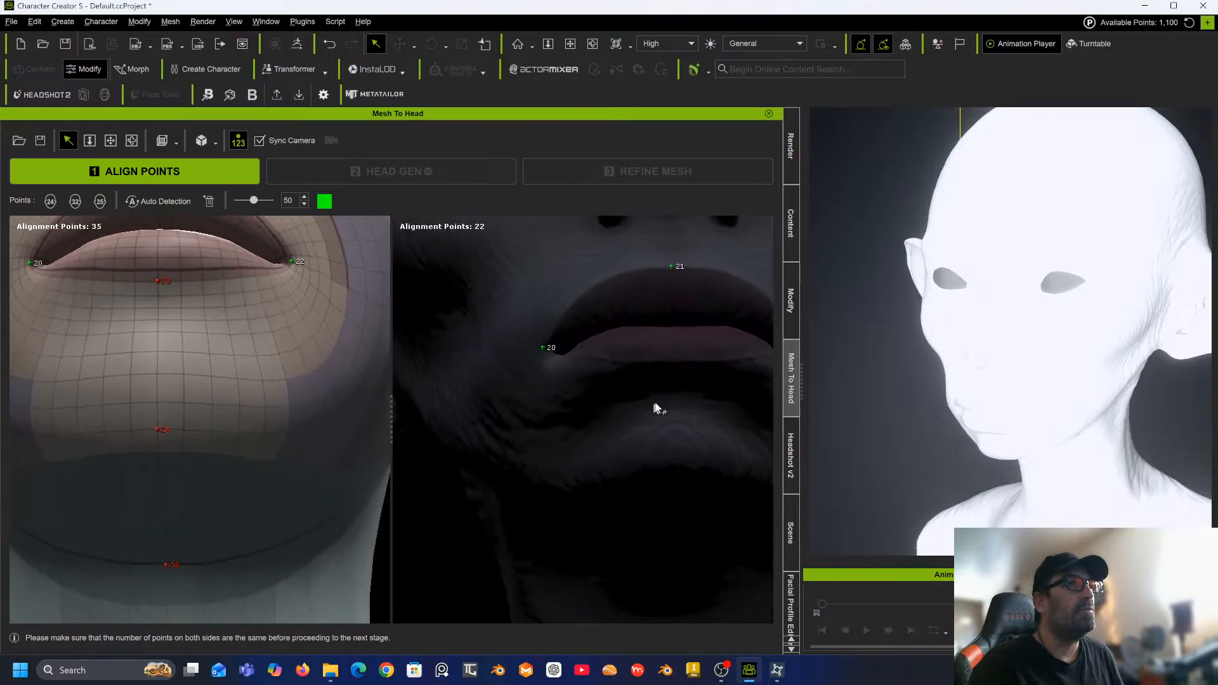
{"action": "left_click", "coordinate": [678, 366]}
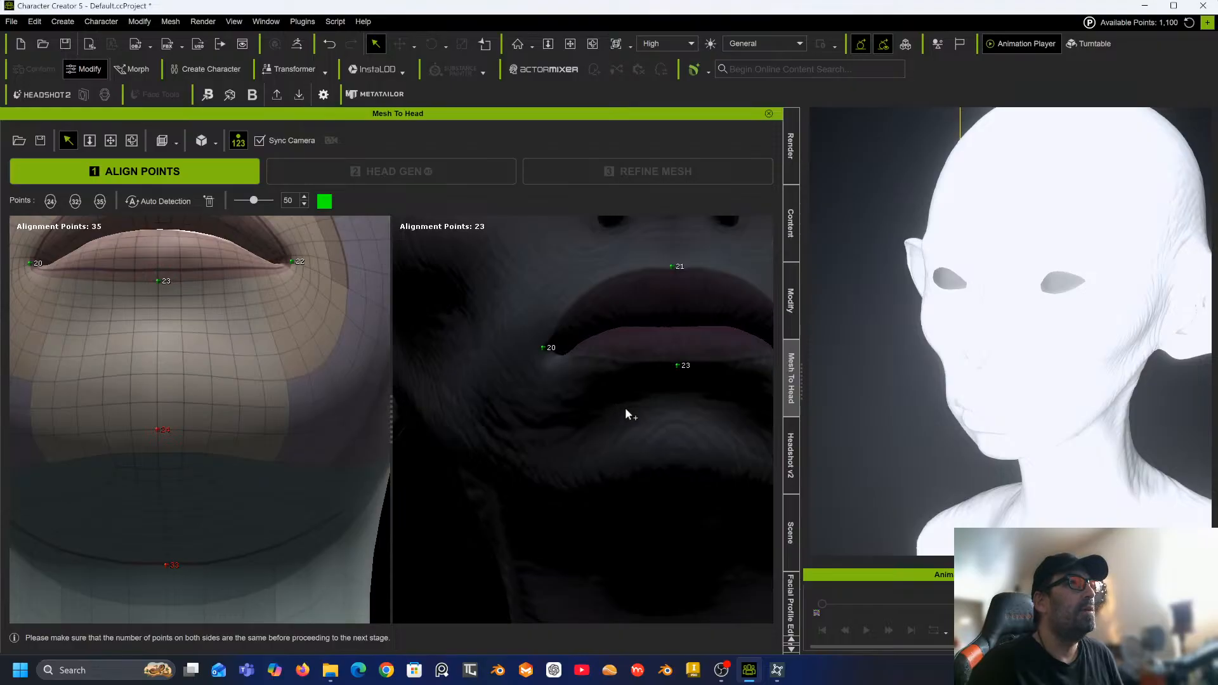
{"action": "right_click_drag", "start_coordinate": [626, 409], "coordinate": [623, 357]}
{"action": "middle_click_drag", "start_coordinate": [622, 357], "coordinate": [599, 406]}
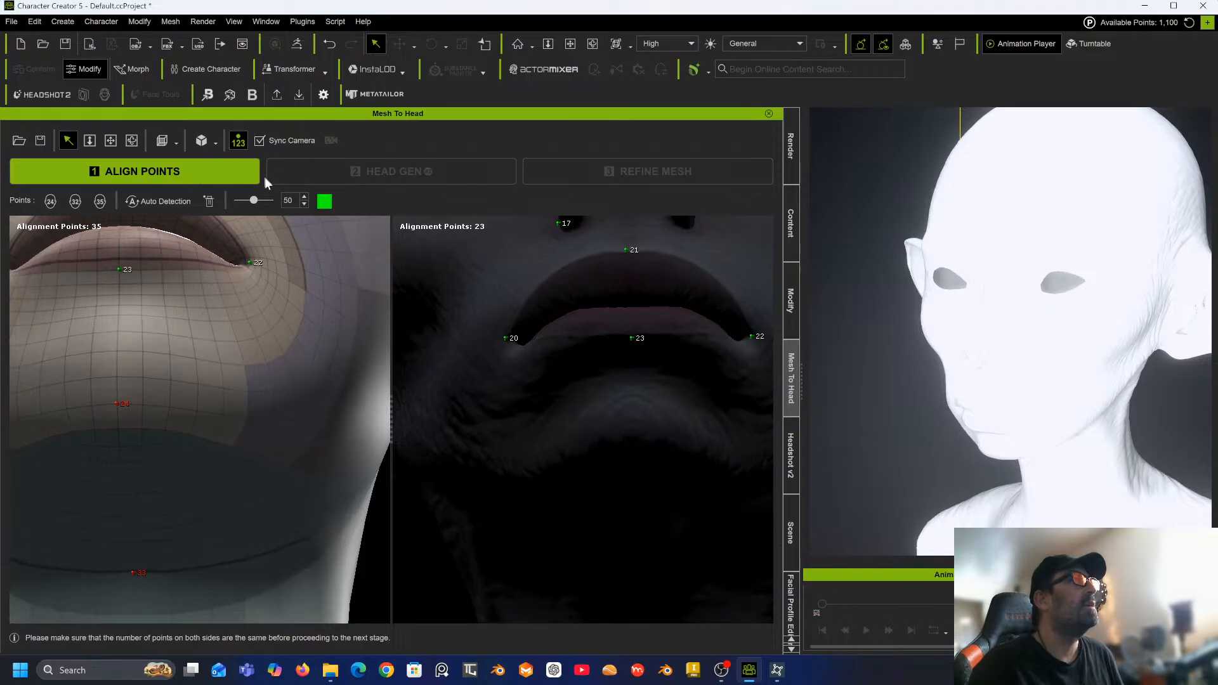
{"action": "right_click_drag", "start_coordinate": [487, 374], "coordinate": [525, 327]}
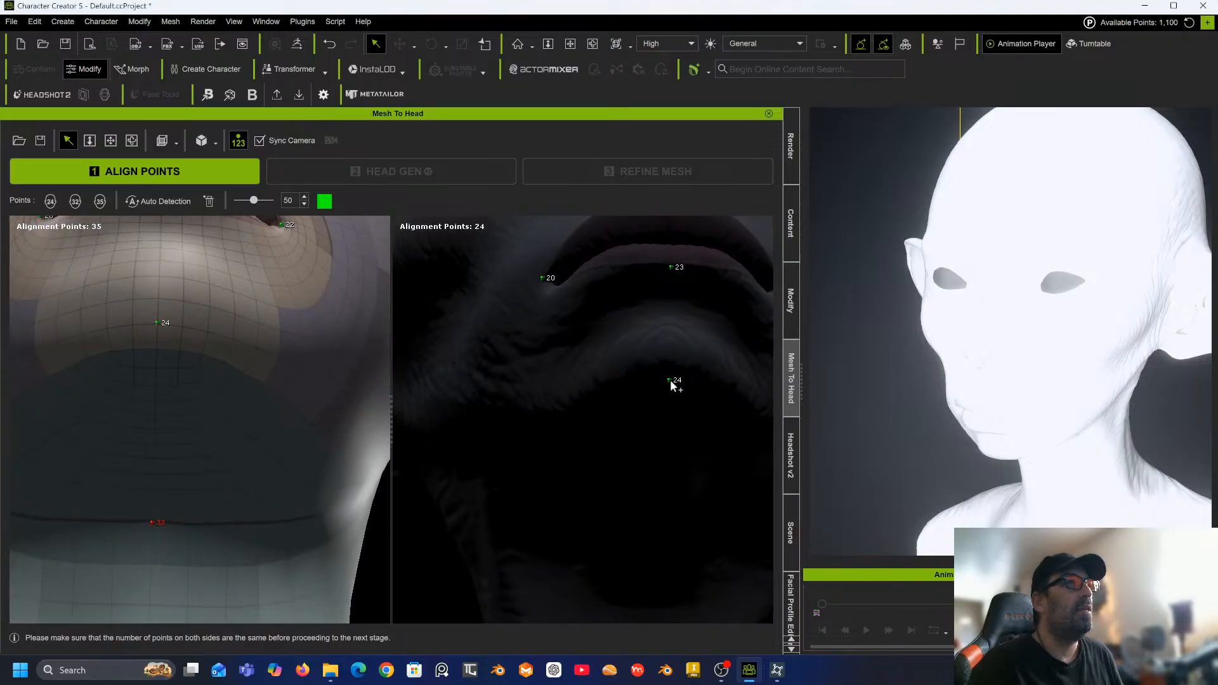
{"action": "left_click", "coordinate": [671, 384]}
Turn to the side of the head and place alignment point 25 at the upper front root of the left ear.
{"action": "right_click_drag", "start_coordinate": [645, 391], "coordinate": [600, 440]}
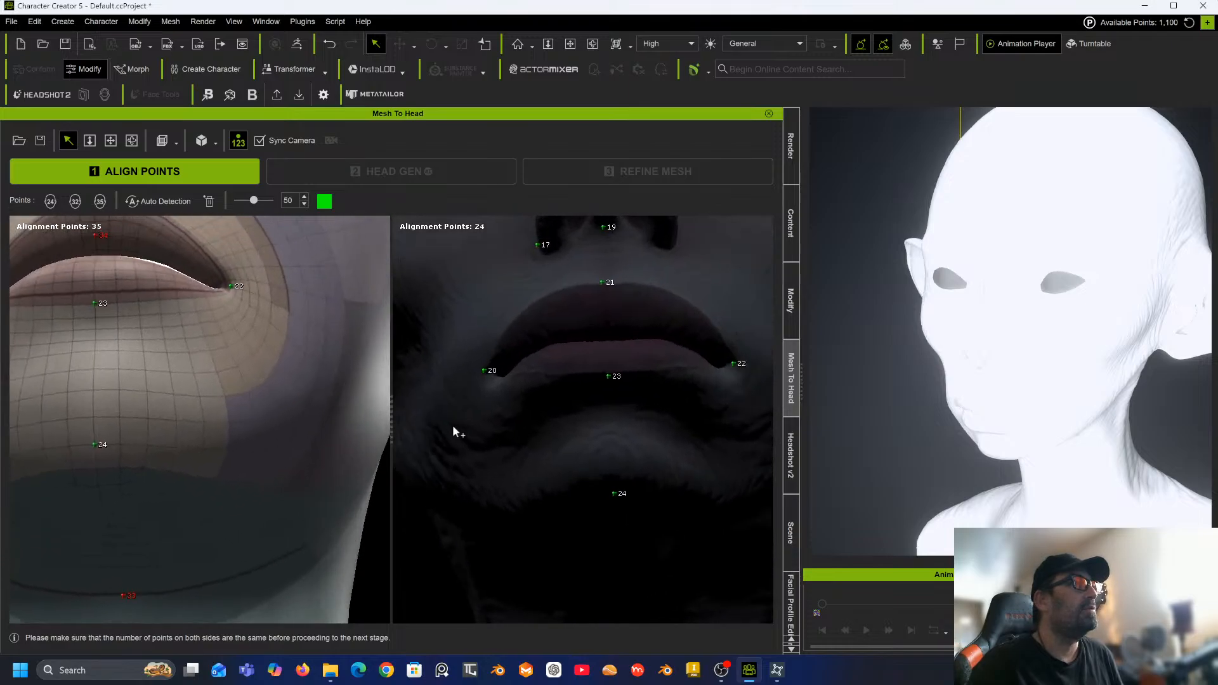
{"action": "scroll", "coordinate": [282, 481], "scroll_direction": "down", "scroll_amount": 5}
{"action": "right_click_drag", "start_coordinate": [242, 448], "coordinate": [278, 637]}
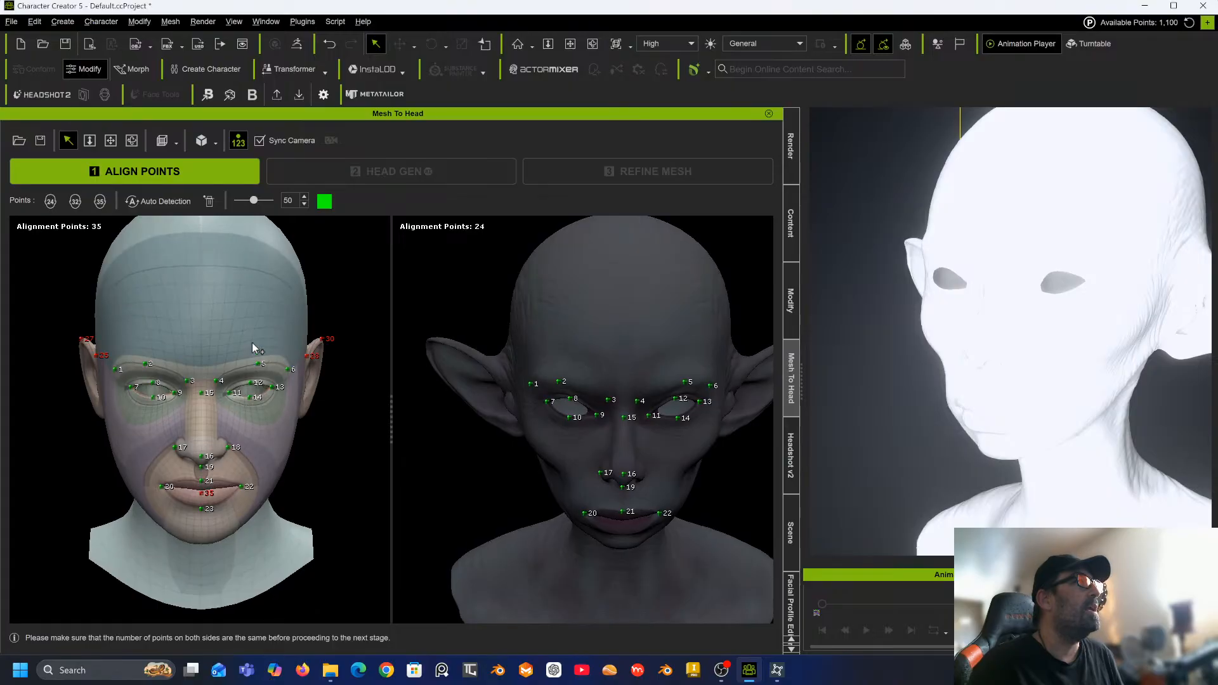
{"action": "right_click_drag", "start_coordinate": [254, 349], "coordinate": [542, 357]}
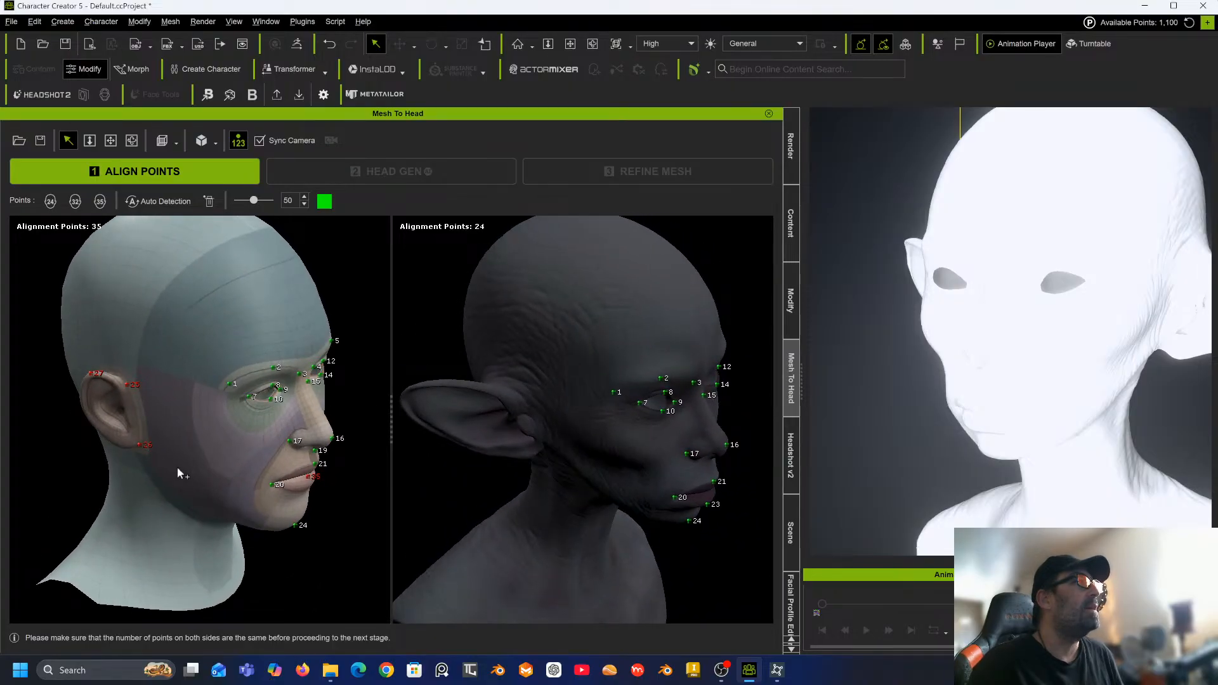
{"action": "right_click_drag", "start_coordinate": [177, 467], "coordinate": [310, 400]}
{"action": "scroll", "coordinate": [512, 381], "scroll_direction": "up", "scroll_amount": 5}
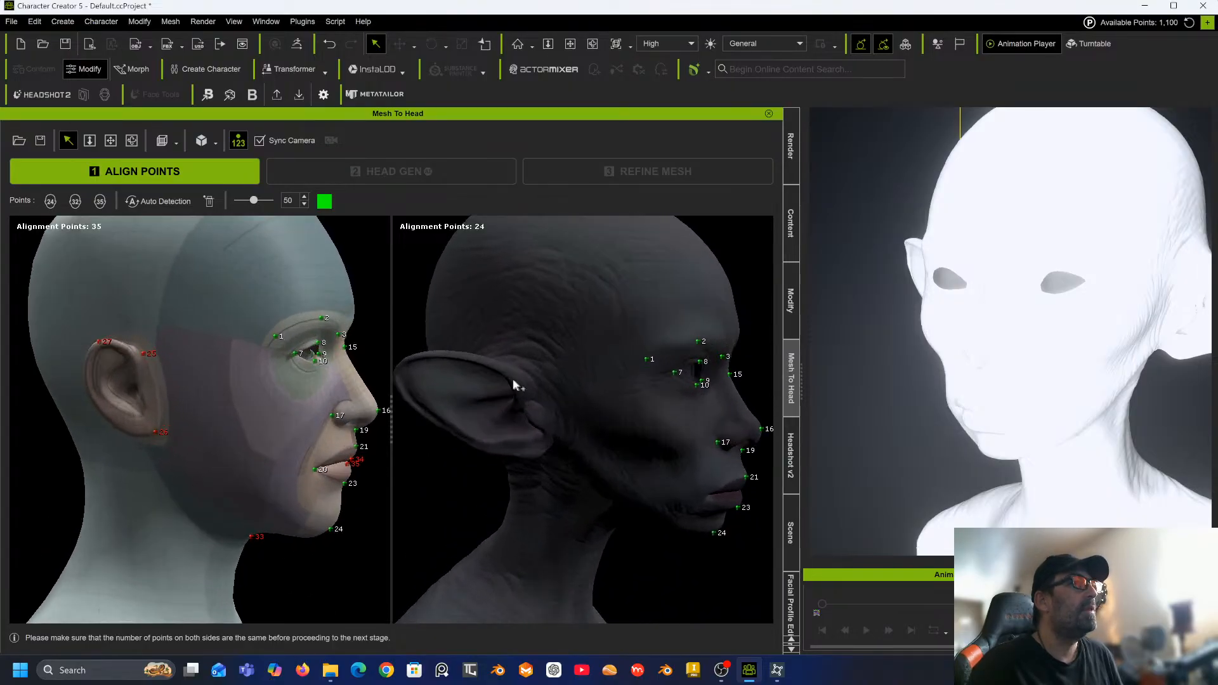
{"action": "middle_click_drag", "start_coordinate": [509, 370], "coordinate": [648, 387]}
{"action": "right_click_drag", "start_coordinate": [648, 387], "coordinate": [497, 364]}
{"action": "middle_click_drag", "start_coordinate": [497, 365], "coordinate": [566, 359]}
{"action": "right_click_drag", "start_coordinate": [575, 370], "coordinate": [547, 353]}
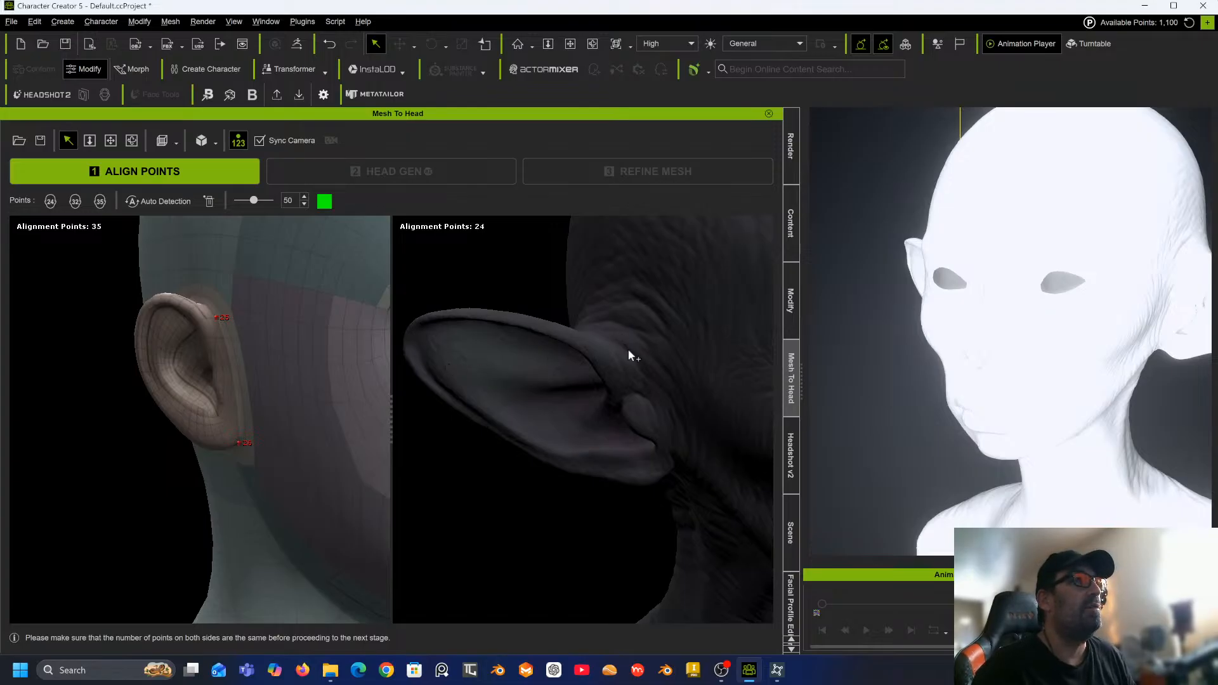
{"action": "right_click_drag", "start_coordinate": [629, 350], "coordinate": [569, 314]}
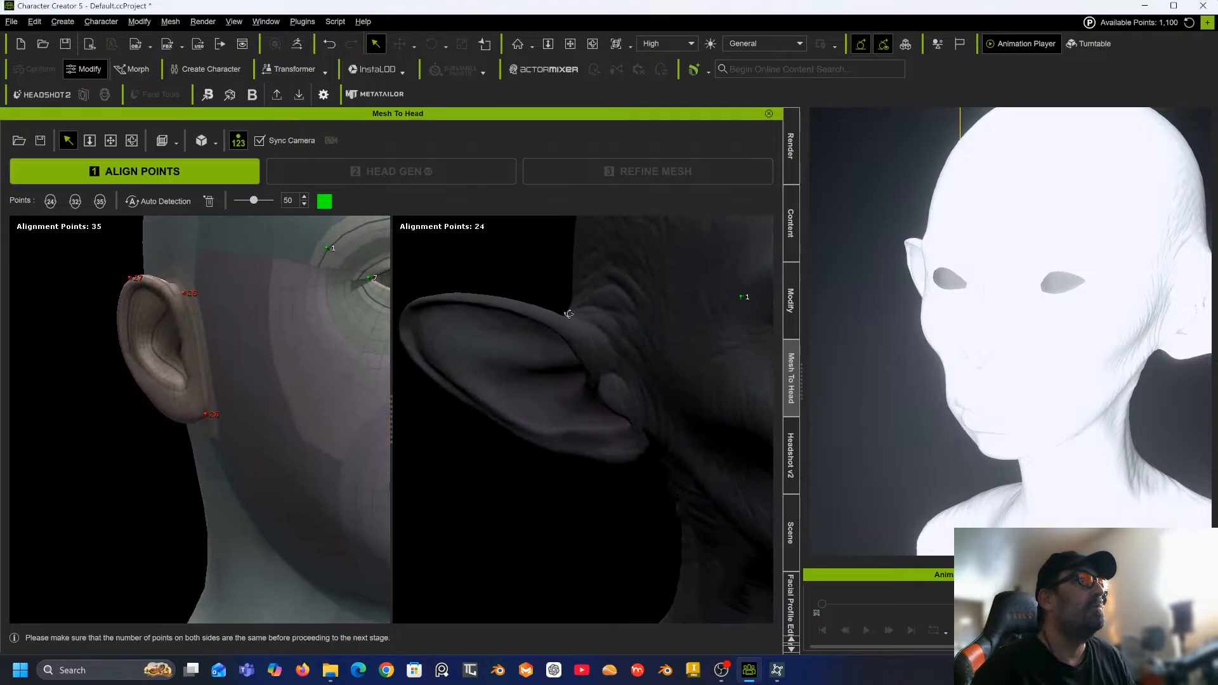
{"action": "left_click", "coordinate": [622, 330]}
Place alignment points 26 and 27 at the left ear's lower root and its tip.
{"action": "right_click_drag", "start_coordinate": [643, 407], "coordinate": [641, 316]}
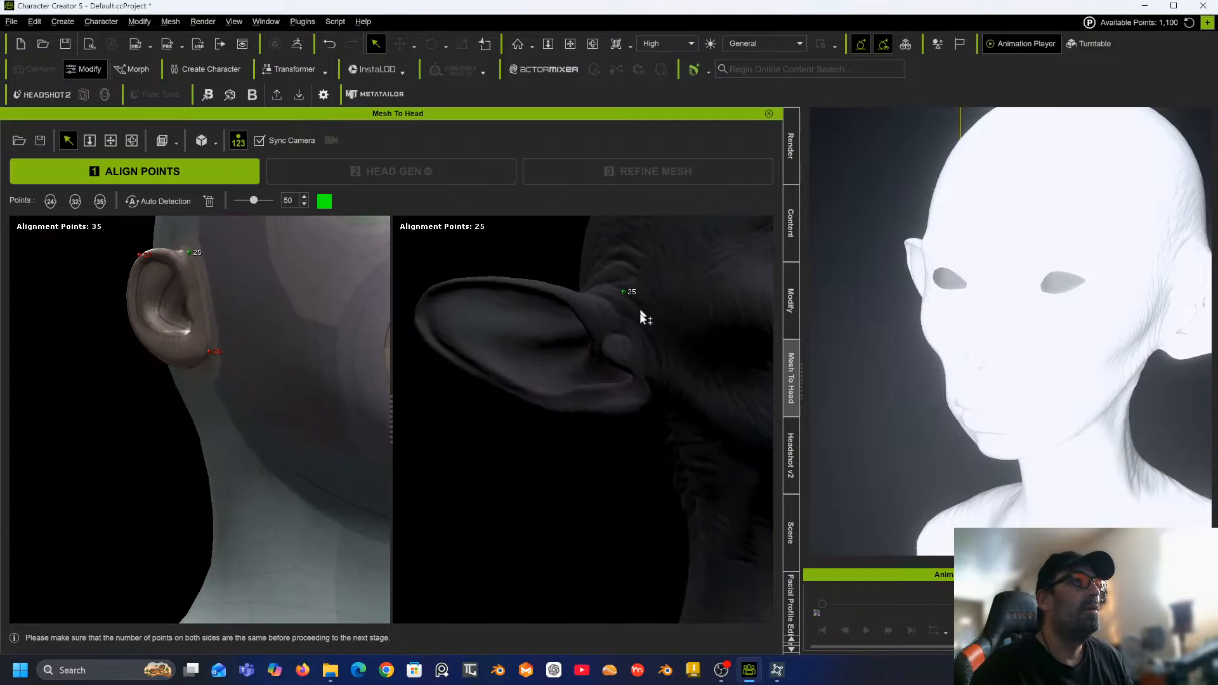
{"action": "left_click", "coordinate": [649, 389]}
{"action": "right_click_drag", "start_coordinate": [520, 311], "coordinate": [422, 457]}
{"action": "right_click_drag", "start_coordinate": [250, 392], "coordinate": [276, 477]}
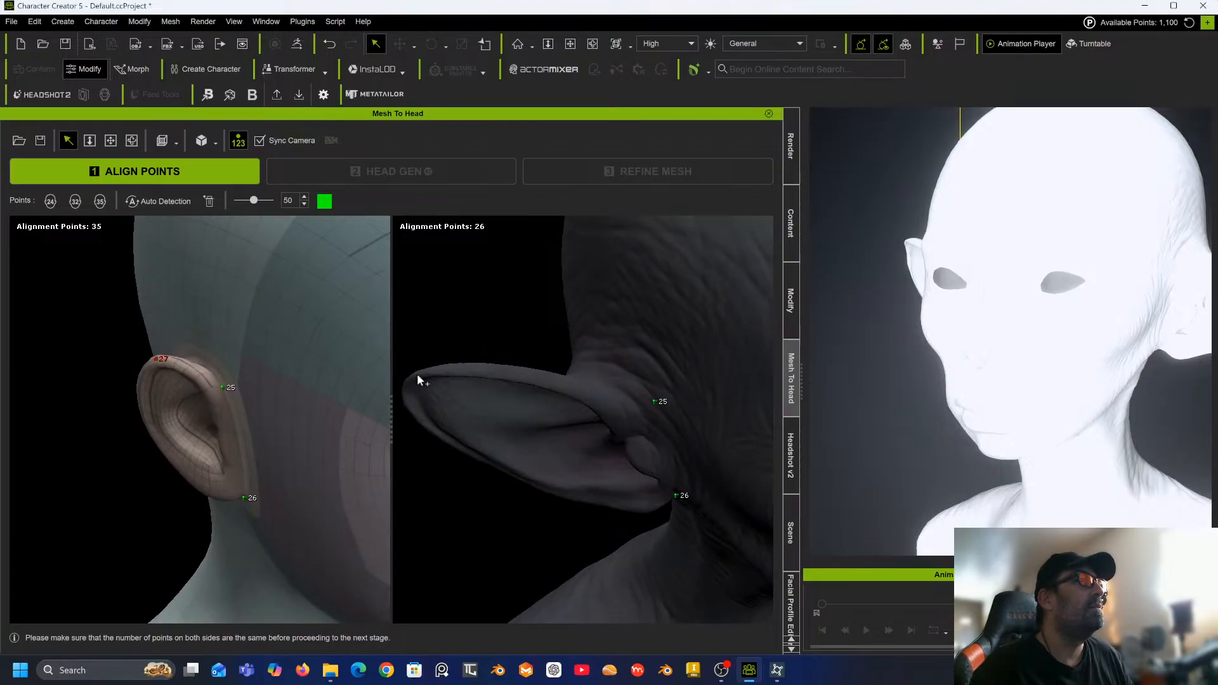
{"action": "right_click_drag", "start_coordinate": [417, 375], "coordinate": [523, 423]}
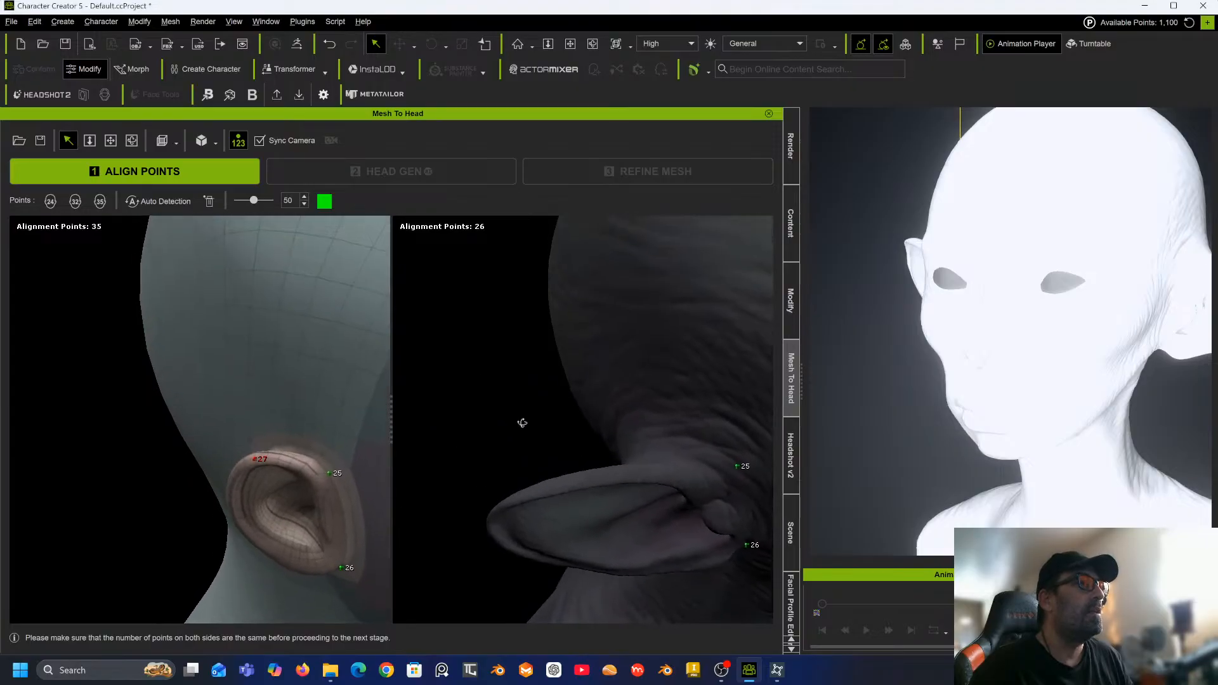
{"action": "left_click", "coordinate": [497, 508]}
Place alignment points 28 and 29 at the upper and lower roots of the right ear.
{"action": "right_click_drag", "start_coordinate": [559, 492], "coordinate": [114, 370]}
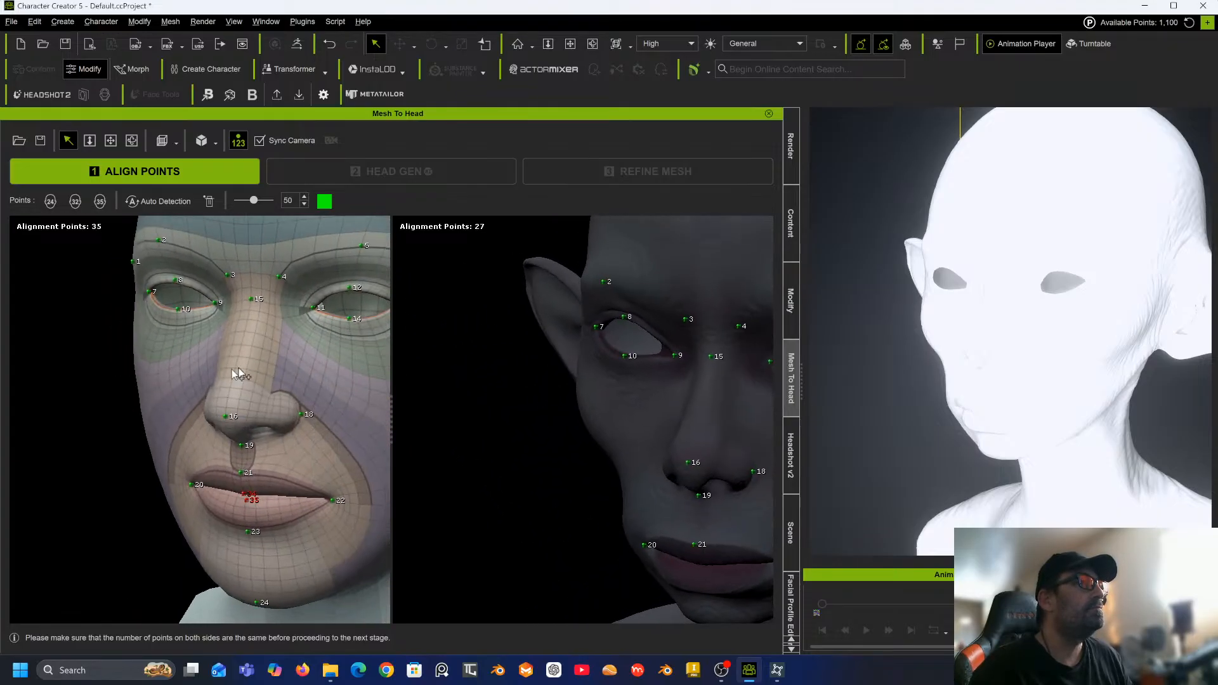
{"action": "right_click_drag", "start_coordinate": [237, 373], "coordinate": [24, 416]}
{"action": "middle_click_drag", "start_coordinate": [596, 416], "coordinate": [485, 392]}
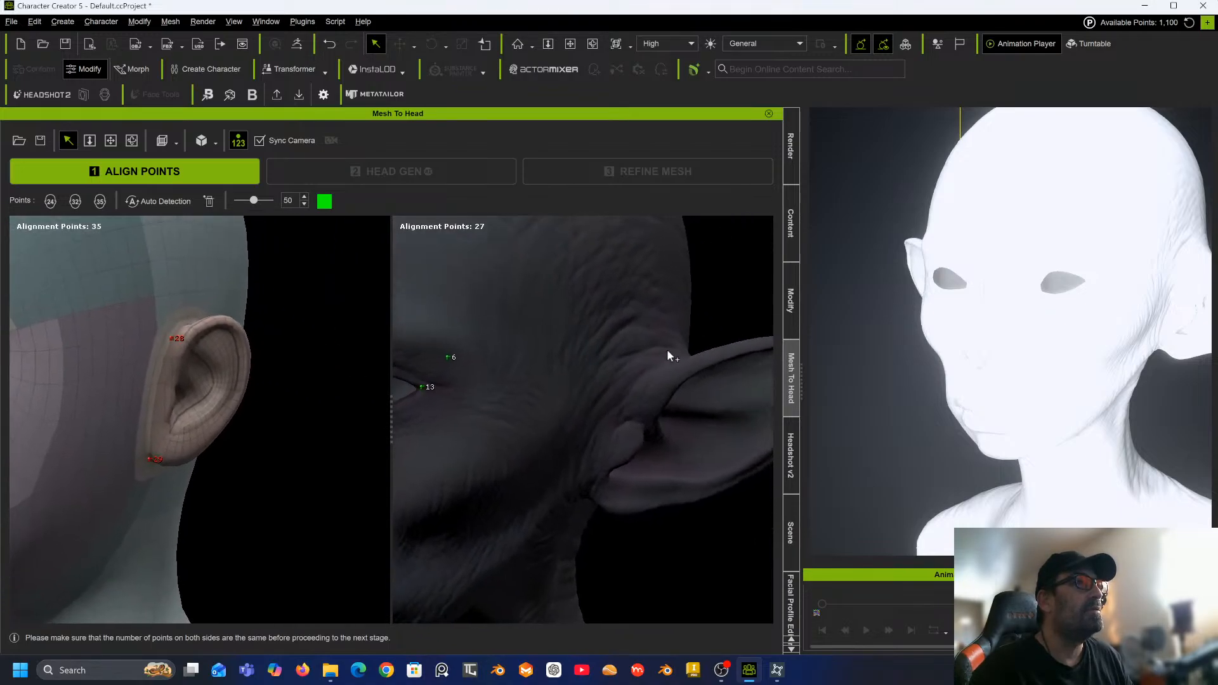
{"action": "left_click", "coordinate": [633, 385]}
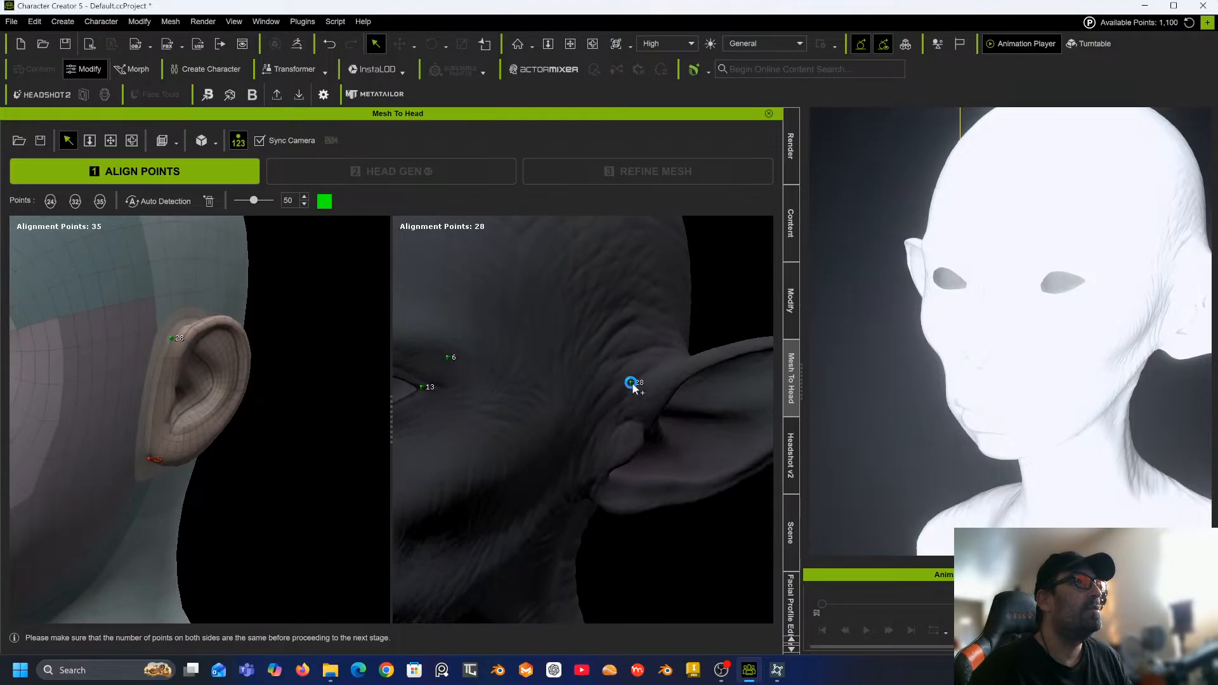
{"action": "right_click_drag", "start_coordinate": [662, 353], "coordinate": [691, 283]}
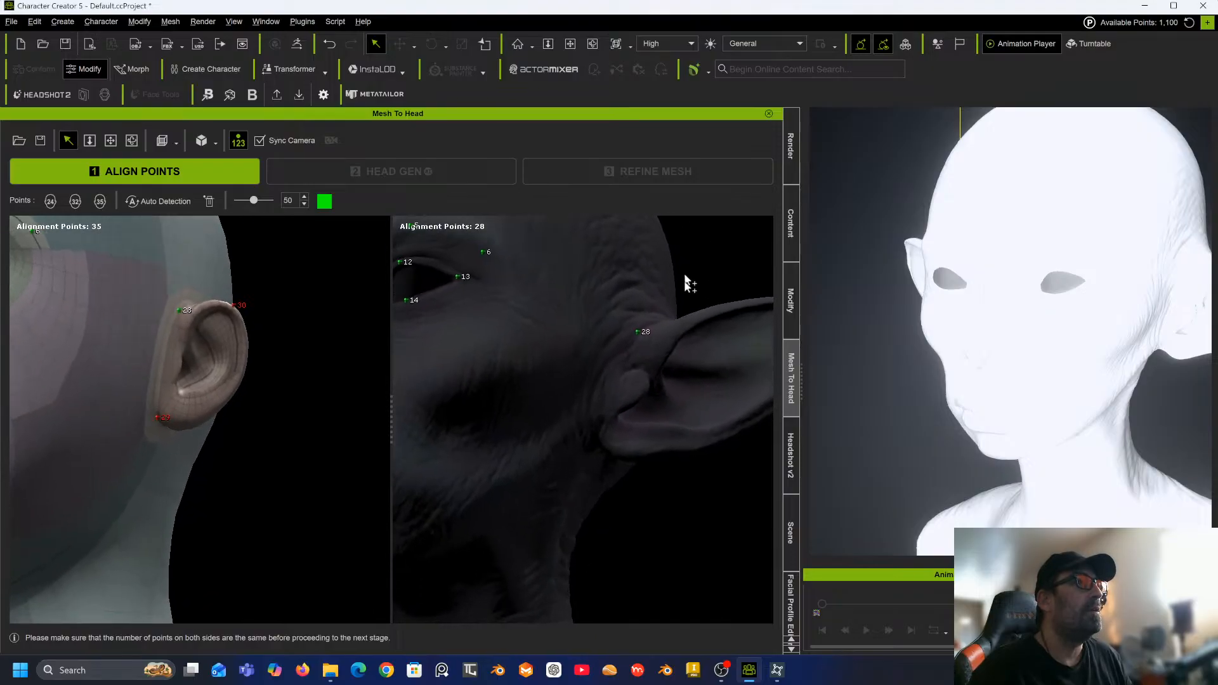
{"action": "left_click", "coordinate": [600, 436]}
Place alignment point 30 at the tip of the right ear.
{"action": "right_click_drag", "start_coordinate": [704, 362], "coordinate": [463, 511]}
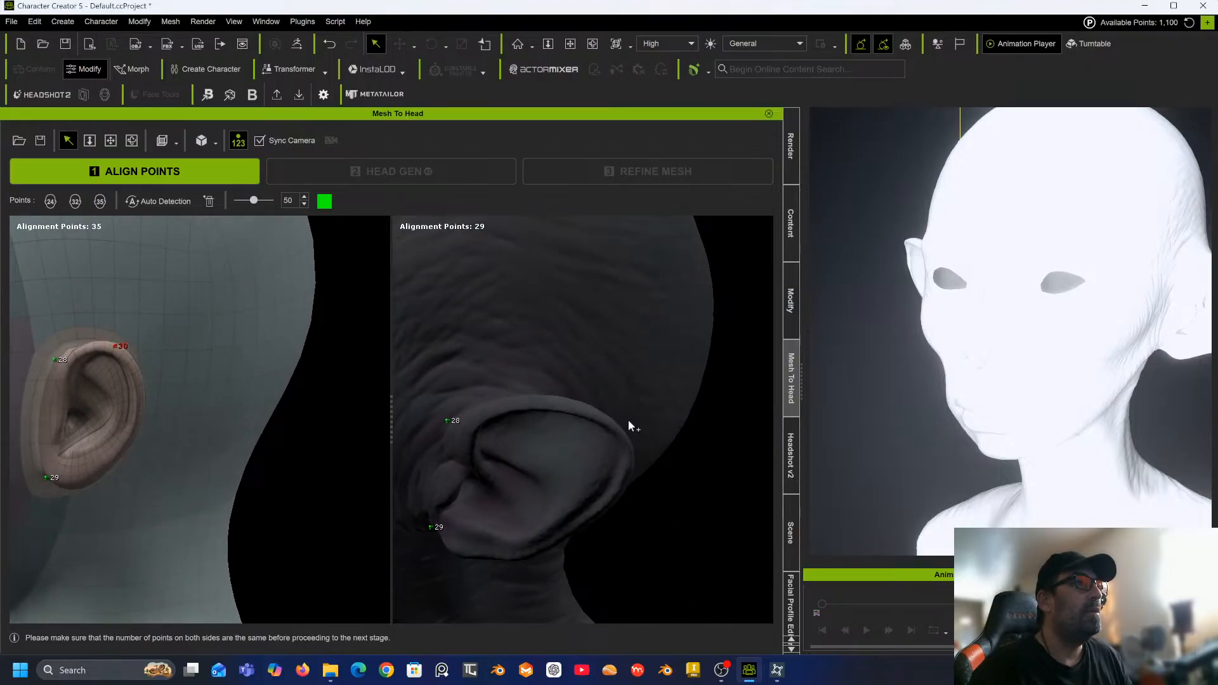
{"action": "left_click", "coordinate": [608, 419]}
{"action": "right_click_drag", "start_coordinate": [608, 419], "coordinate": [867, 397]}
{"action": "scroll", "coordinate": [732, 430], "scroll_direction": "down", "scroll_amount": 5}
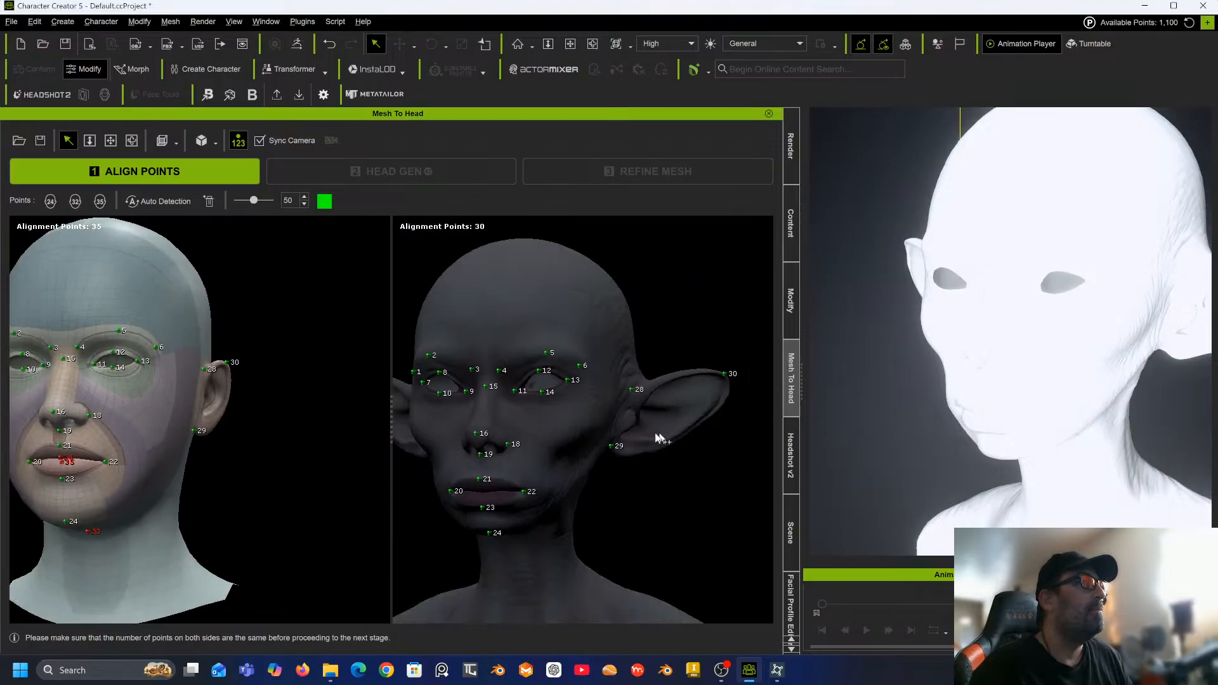
Place alignment points 31 and 32 on the top and the back of the sculpt's head.
{"action": "middle_click_drag", "start_coordinate": [658, 438], "coordinate": [736, 429]}
{"action": "right_click_drag", "start_coordinate": [736, 429], "coordinate": [468, 502]}
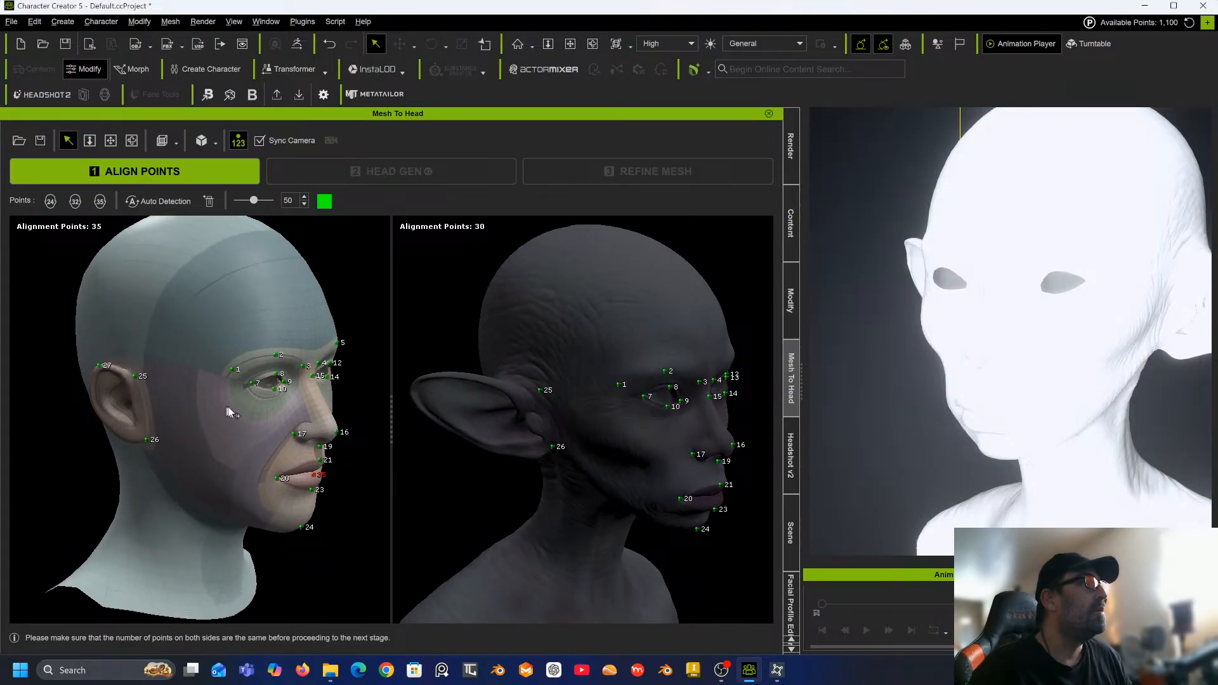
{"action": "right_click_drag", "start_coordinate": [227, 412], "coordinate": [365, 389]}
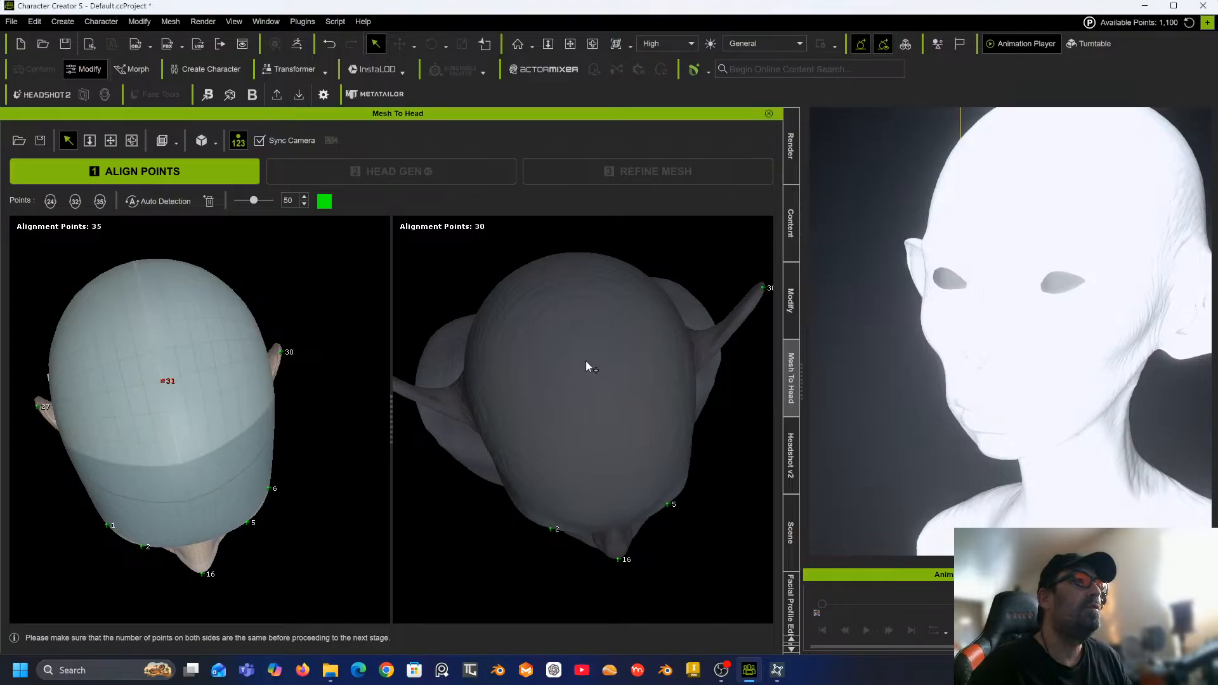
{"action": "right_click_drag", "start_coordinate": [490, 411], "coordinate": [851, 262]}
{"action": "right_click_drag", "start_coordinate": [141, 414], "coordinate": [591, 191]}
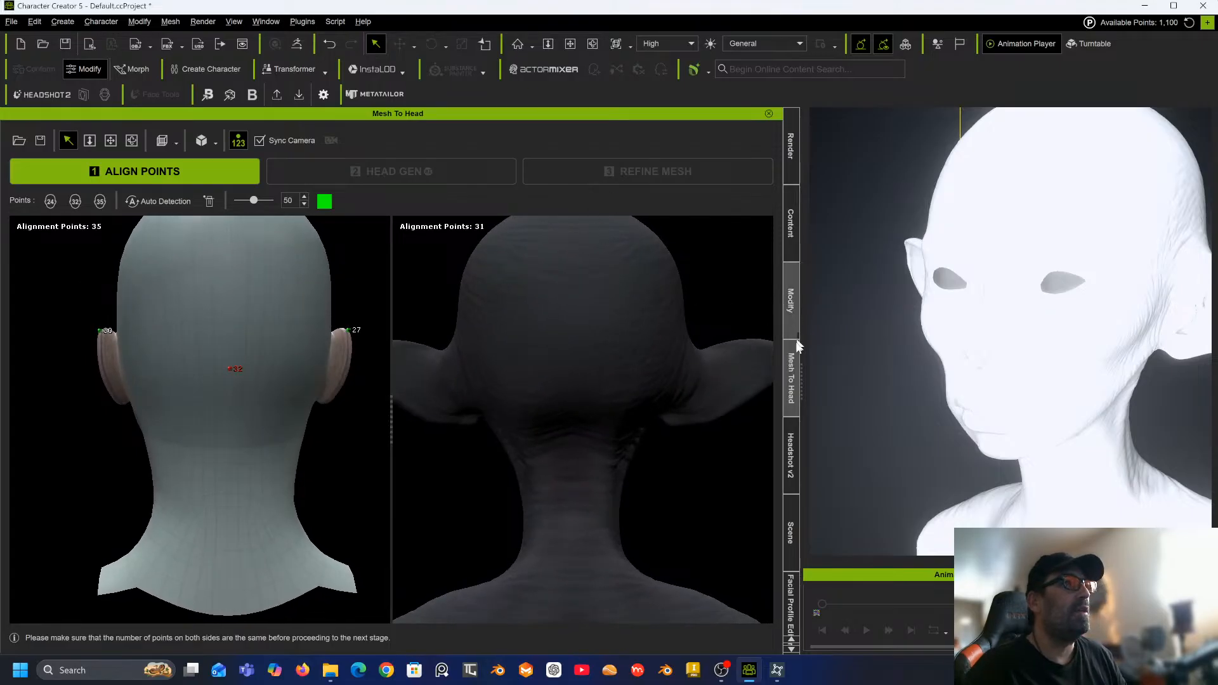
{"action": "left_click", "coordinate": [577, 379]}
Place alignment point 33 under the sculpt's chin.
{"action": "right_click_drag", "start_coordinate": [588, 327], "coordinate": [411, 334]}
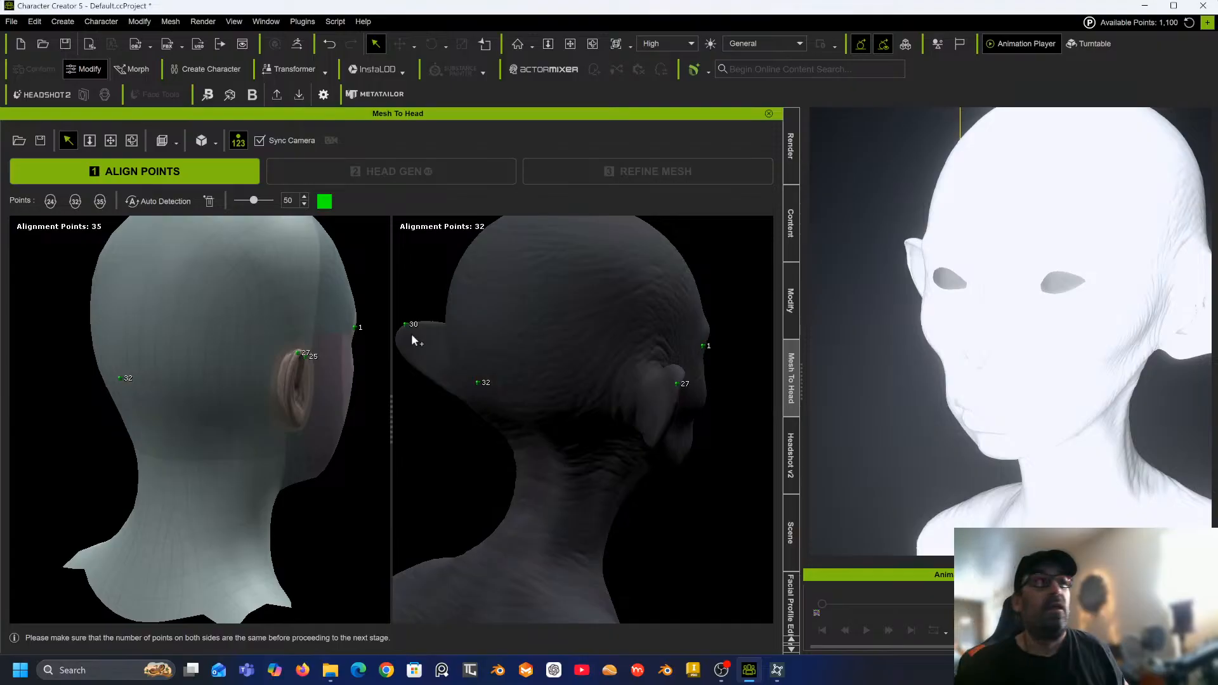
{"action": "right_click_drag", "start_coordinate": [398, 380], "coordinate": [322, 207]}
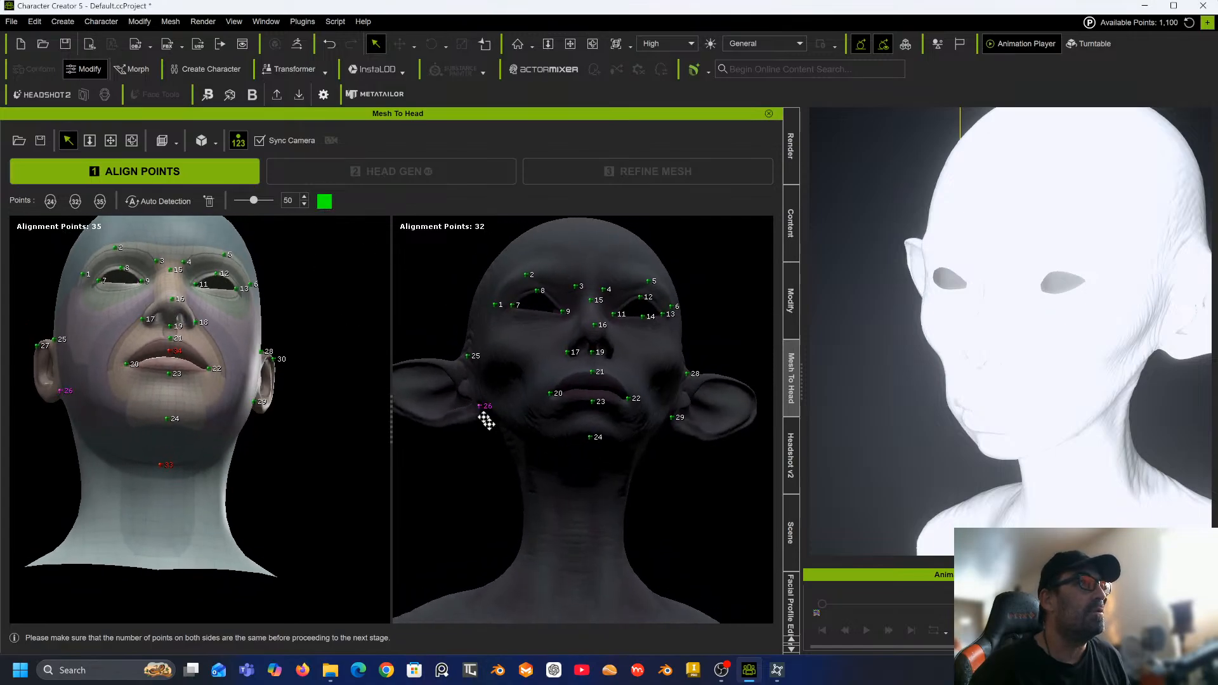
{"action": "right_click_drag", "start_coordinate": [589, 475], "coordinate": [198, 501]}
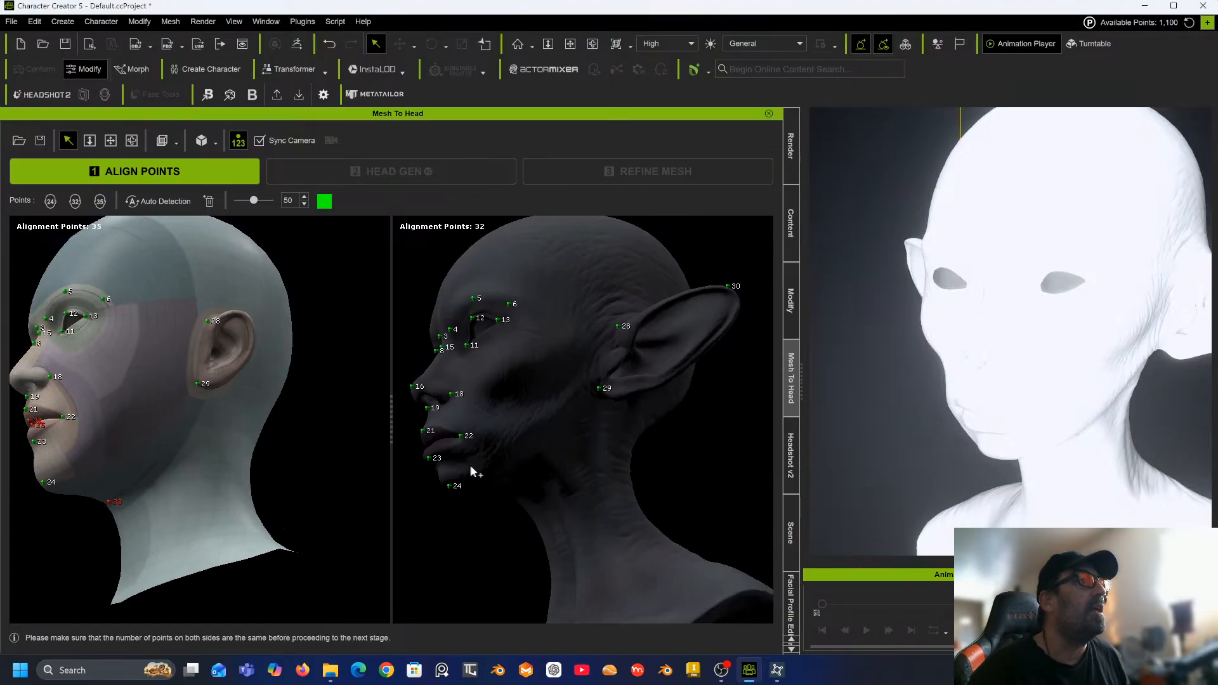
{"action": "right_click_drag", "start_coordinate": [473, 471], "coordinate": [667, 497]}
{"action": "left_click", "coordinate": [535, 484]}
Place alignment points 34 and 35 on the inner centres of the upper and lower lips.
{"action": "scroll", "coordinate": [667, 498], "scroll_direction": "up", "scroll_amount": 6}
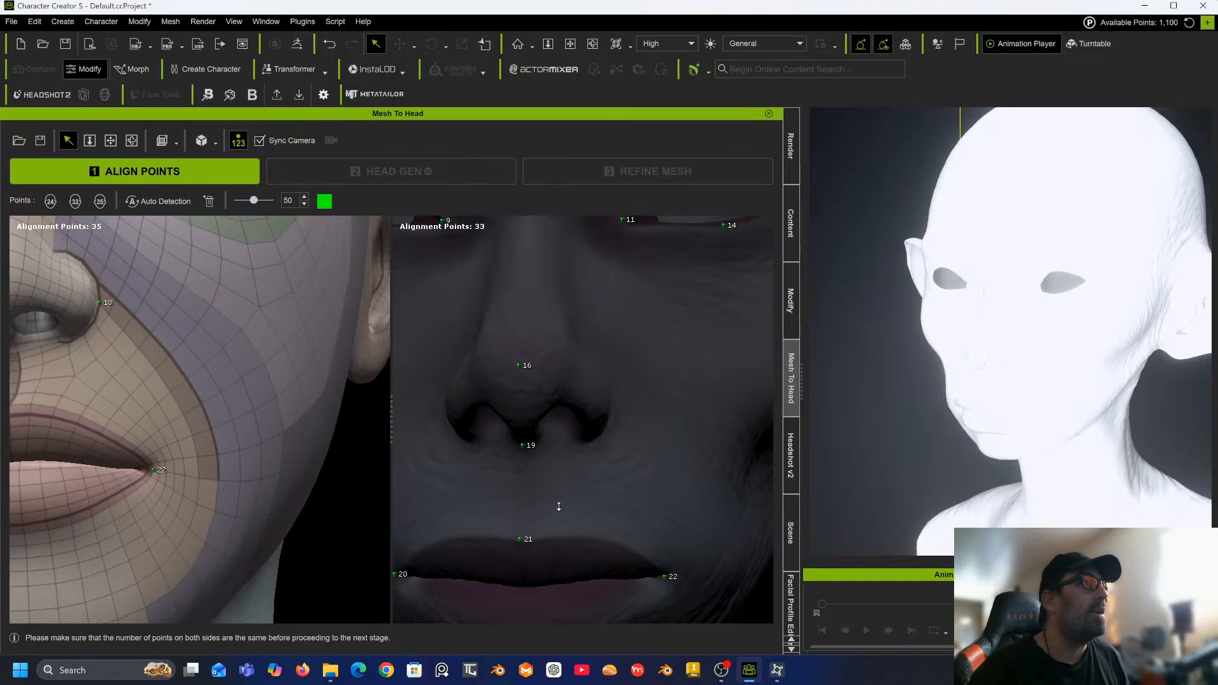
{"action": "middle_click_drag", "start_coordinate": [667, 479], "coordinate": [673, 436]}
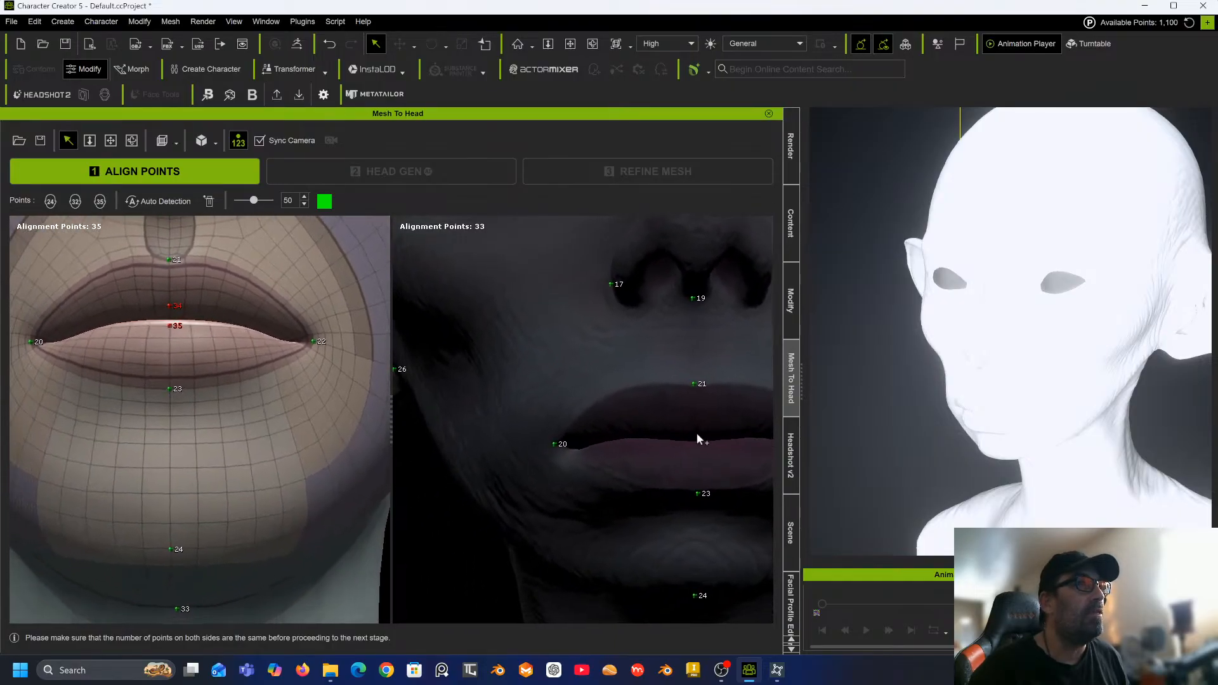
{"action": "left_click", "coordinate": [696, 433]}
{"action": "left_click", "coordinate": [696, 447]}
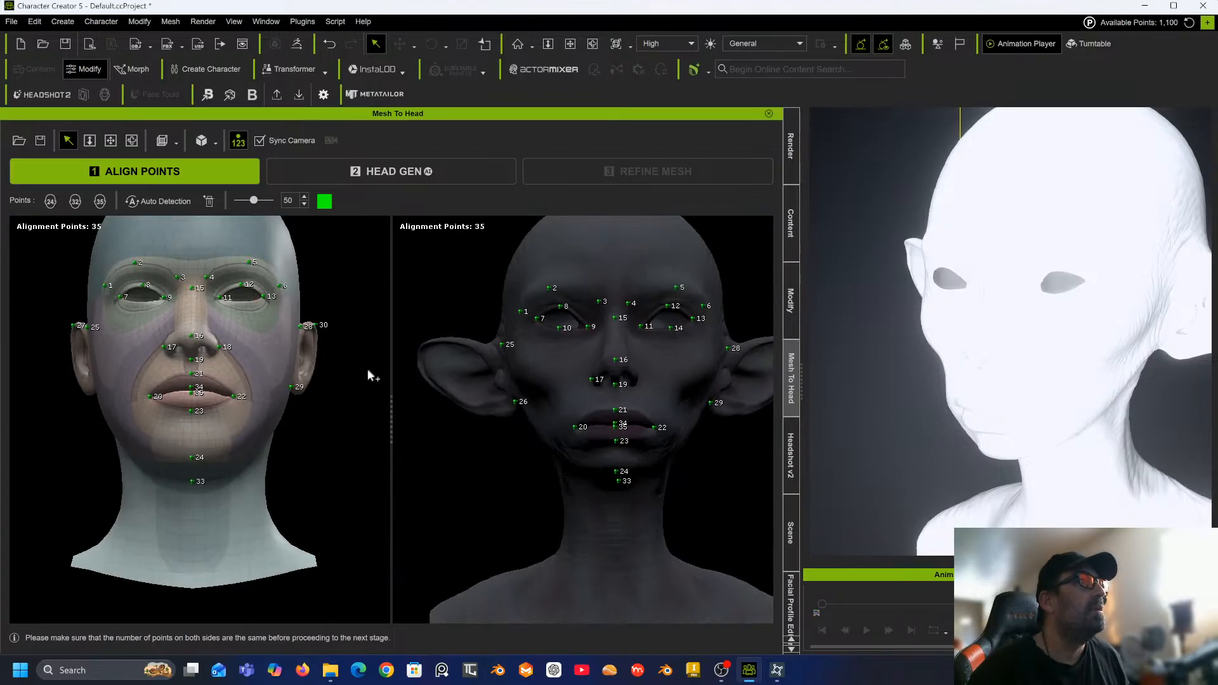
Review the complete set of alignment points on both heads from the front.
{"action": "middle_click_drag", "start_coordinate": [368, 379], "coordinate": [356, 416]}
{"action": "right_click_drag", "start_coordinate": [356, 416], "coordinate": [307, 468]}
{"action": "scroll", "coordinate": [304, 444], "scroll_direction": "down", "scroll_amount": 1}
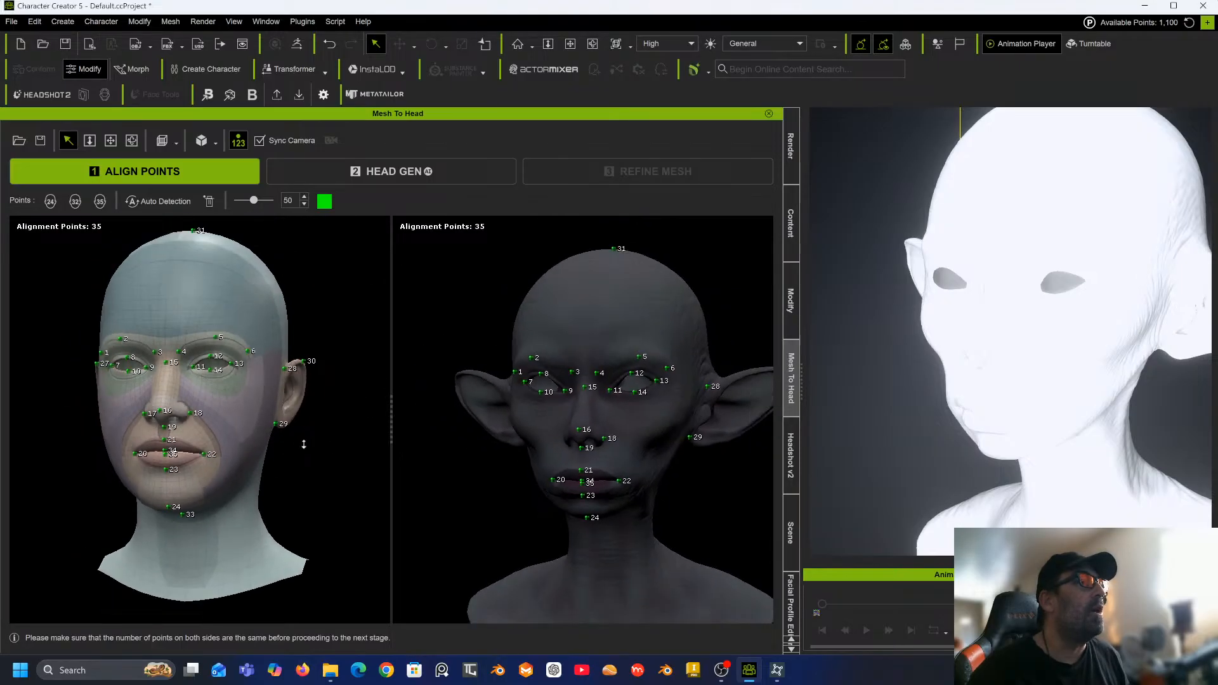
{"action": "scroll", "coordinate": [304, 444], "scroll_direction": "down", "scroll_amount": 2}
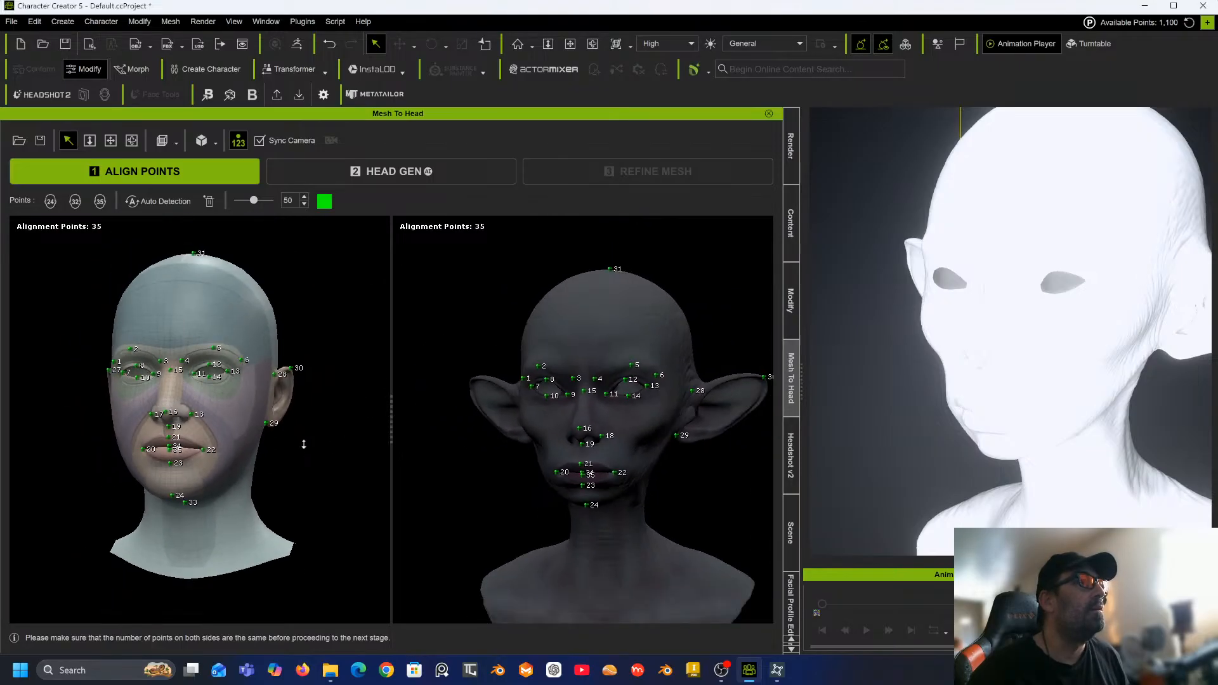
Advance to the Head Gen stage and set the effective area to cover the whole head and neck.
{"action": "left_click", "coordinate": [401, 174]}
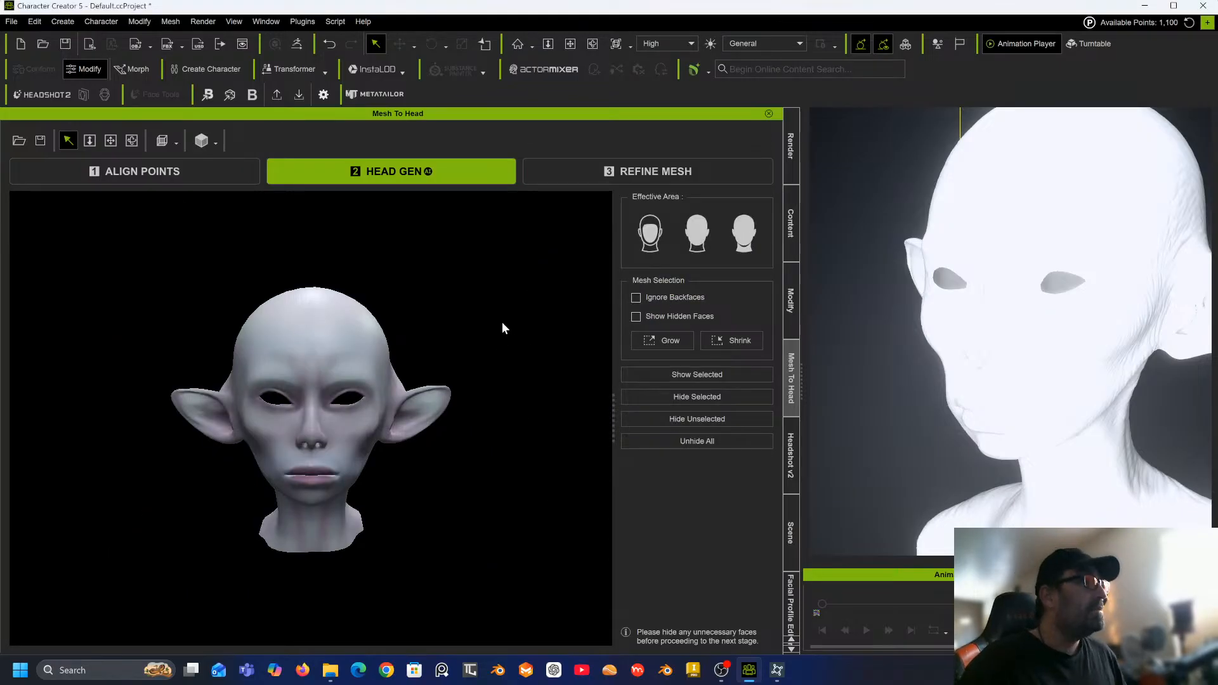
{"action": "middle_click_drag", "start_coordinate": [501, 323], "coordinate": [560, 281]}
{"action": "right_click_drag", "start_coordinate": [559, 281], "coordinate": [544, 334]}
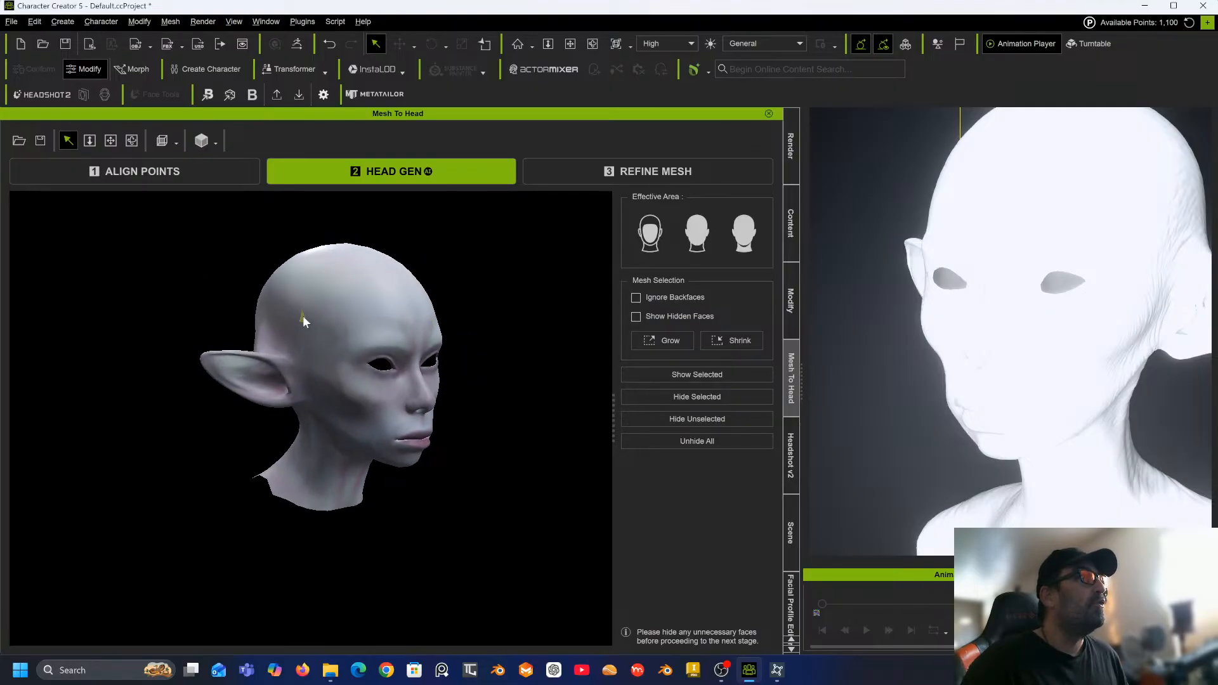
{"action": "scroll", "coordinate": [318, 326], "scroll_direction": "up", "scroll_amount": 5}
{"action": "right_click_drag", "start_coordinate": [313, 379], "coordinate": [198, 360]}
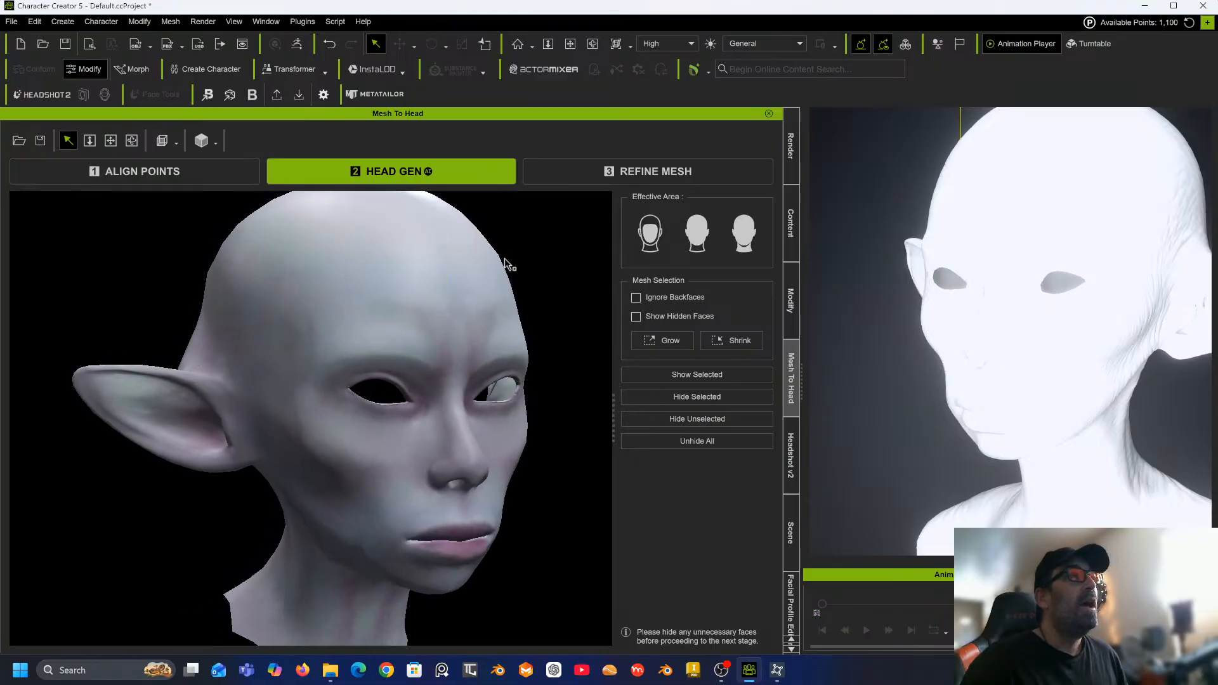
{"action": "left_click", "coordinate": [746, 229]}
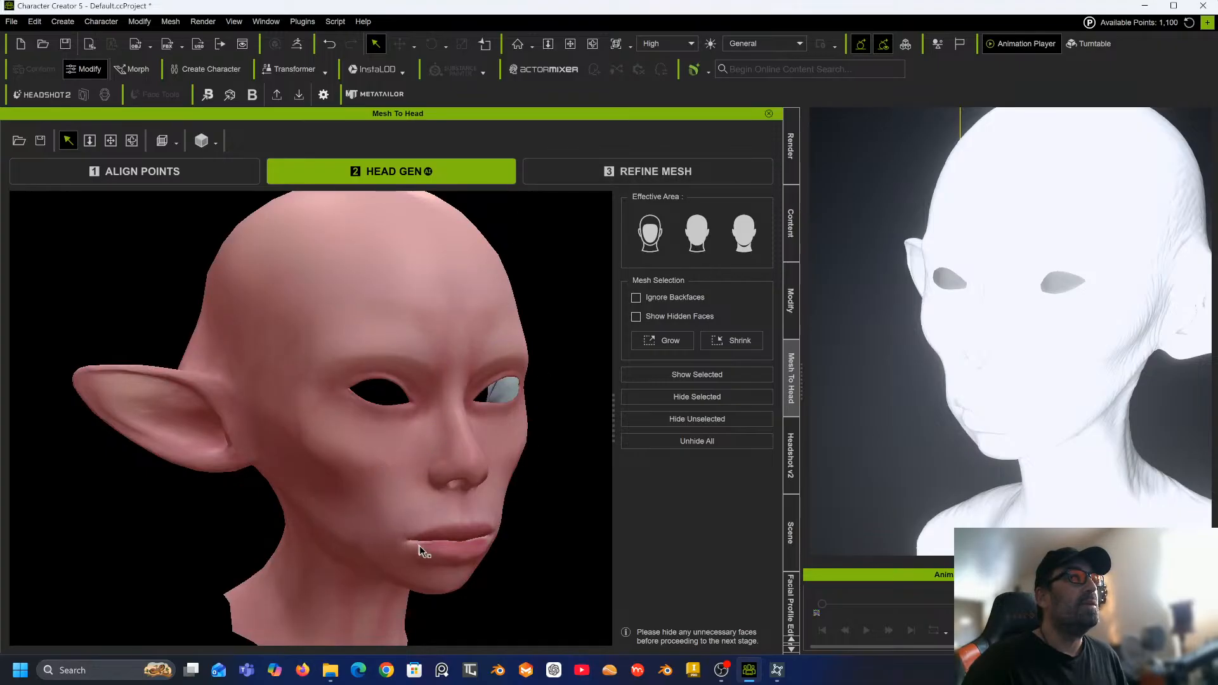
{"action": "right_click_drag", "start_coordinate": [421, 555], "coordinate": [209, 493]}
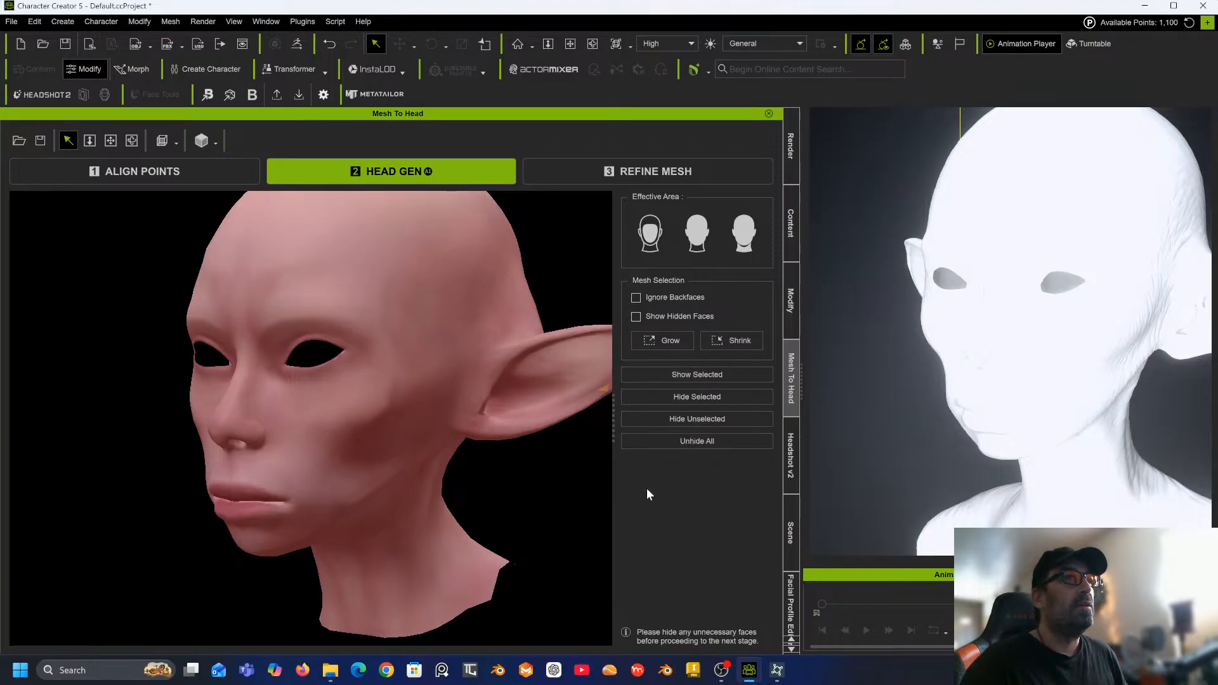
Proceed to the Refine Mesh stage to generate the CC head from the aligned points.
{"action": "left_click", "coordinate": [630, 177]}
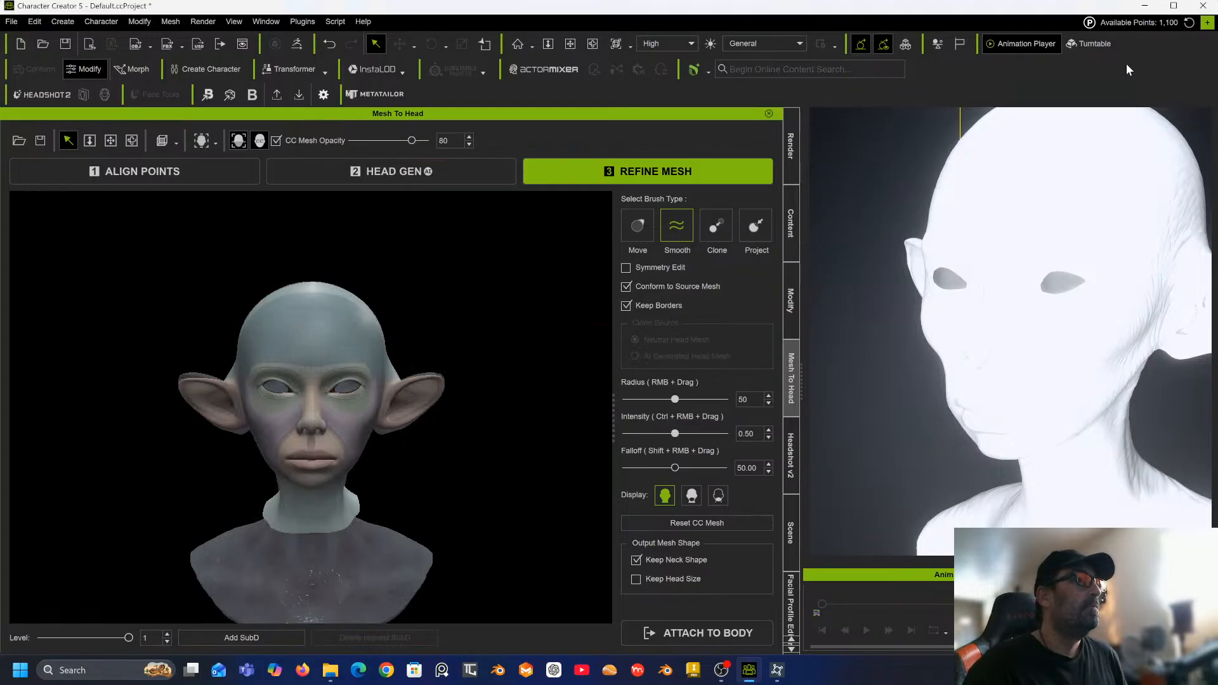
{"action": "middle_click_drag", "start_coordinate": [544, 347], "coordinate": [550, 309], "text": "alt"}
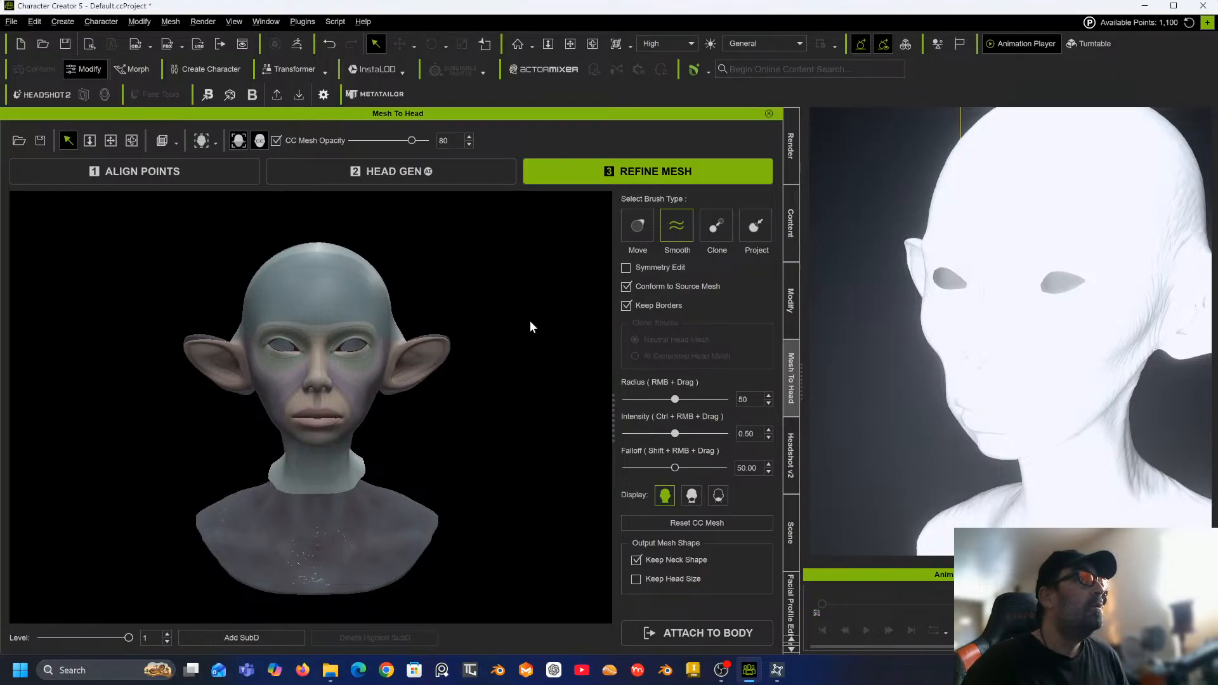
{"action": "left_click_drag", "start_coordinate": [533, 327], "coordinate": [873, 279], "text": "alt"}
{"action": "mouse_move", "coordinate": [544, 349]}
{"action": "left_mouse_down", "text": "alt"}
{"action": "mouse_move", "coordinate": [723, 383]}
{"action": "mouse_move", "coordinate": [740, 375]}
{"action": "left_mouse_up", "text": "alt"}
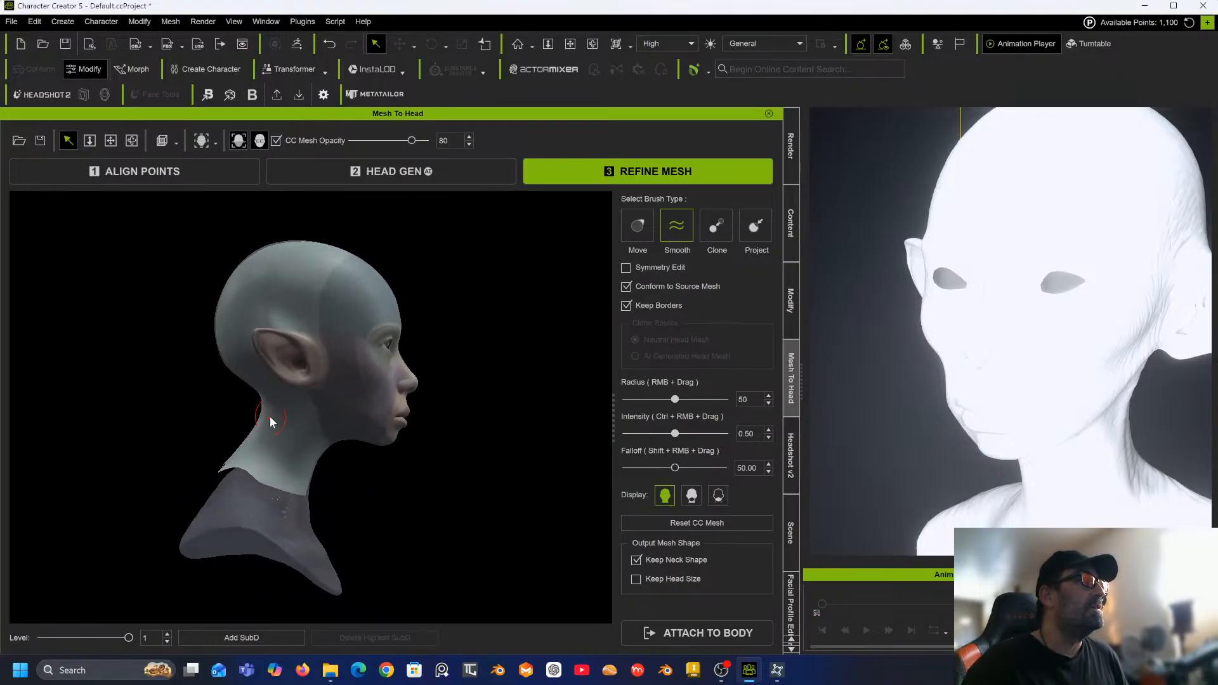
{"action": "scroll", "coordinate": [139, 486], "scroll_direction": "up", "scroll_amount": 5}
{"action": "mouse_move", "coordinate": [143, 471]}
{"action": "left_mouse_down", "text": "alt"}
{"action": "mouse_move", "coordinate": [260, 424]}
{"action": "mouse_move", "coordinate": [121, 471]}
{"action": "left_mouse_up", "text": "alt"}
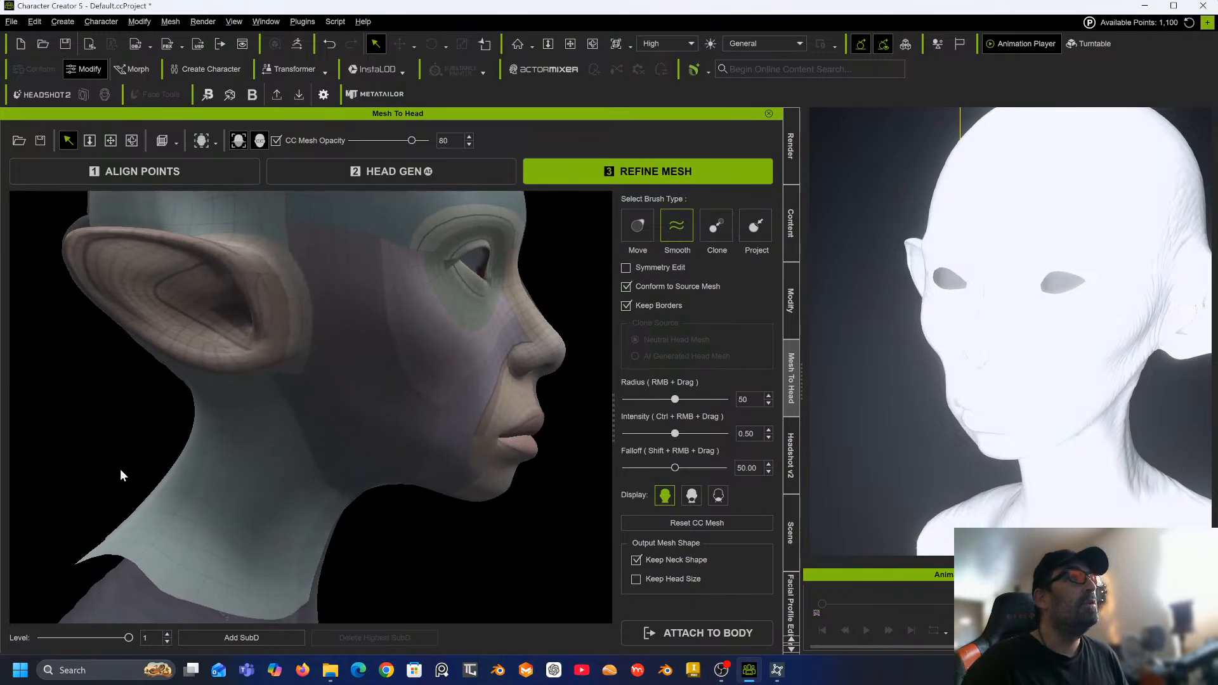
{"action": "scroll", "coordinate": [123, 476], "scroll_direction": "up", "scroll_amount": 3}
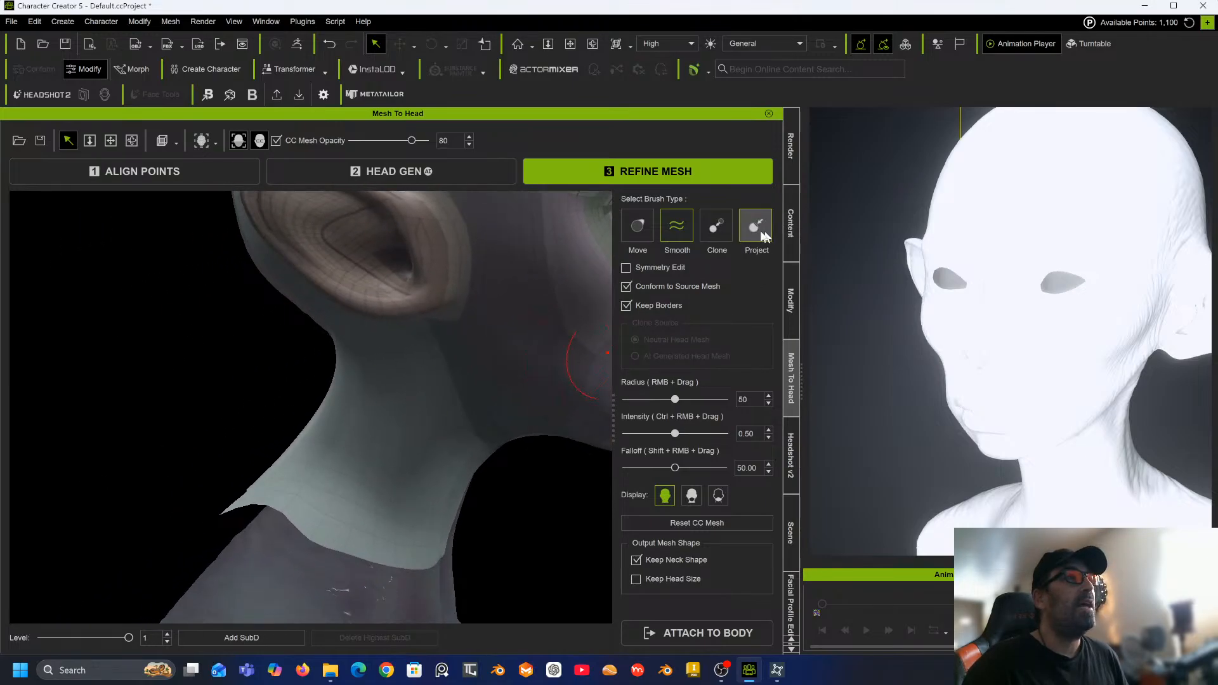
Use the Project brush to pull the CC neck edge onto the sculpt's neck at the side.
{"action": "left_click", "coordinate": [756, 230]}
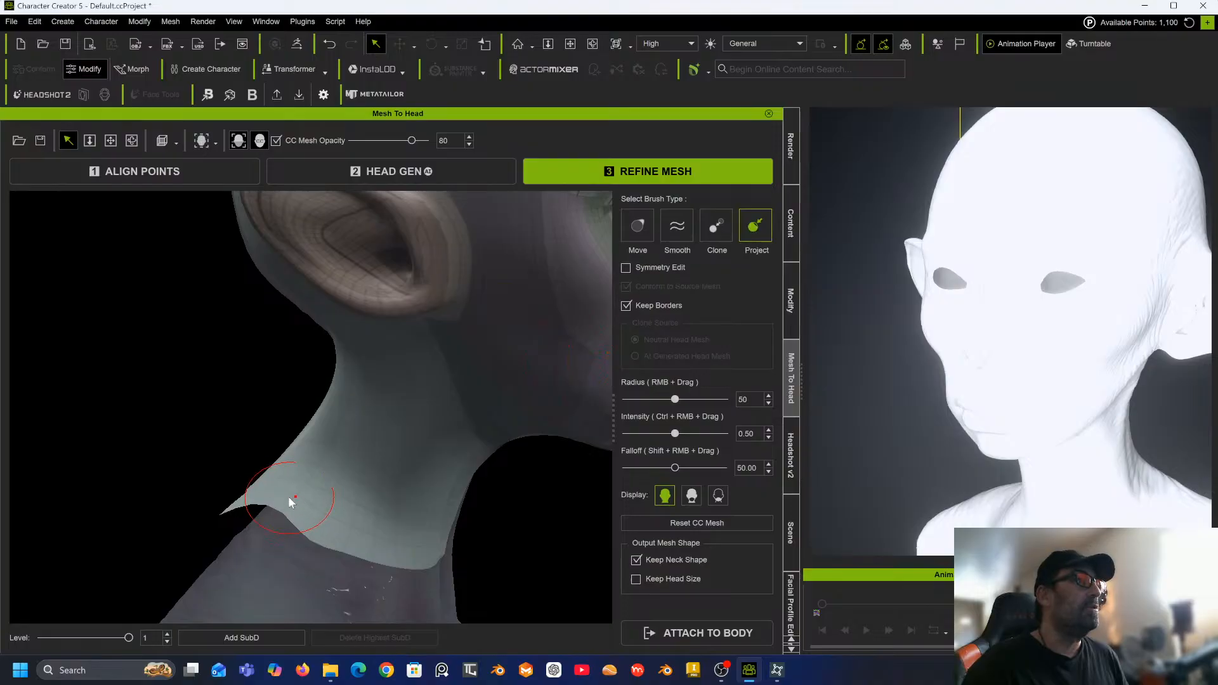
{"action": "mouse_move", "coordinate": [288, 501]}
{"action": "left_mouse_down"}
{"action": "mouse_move", "coordinate": [247, 543]}
{"action": "mouse_move", "coordinate": [327, 516]}
{"action": "mouse_move", "coordinate": [337, 378]}
{"action": "mouse_move", "coordinate": [349, 402]}
{"action": "mouse_move", "coordinate": [307, 444]}
{"action": "mouse_move", "coordinate": [283, 495]}
{"action": "mouse_move", "coordinate": [234, 520]}
{"action": "mouse_move", "coordinate": [219, 500]}
{"action": "mouse_move", "coordinate": [231, 463]}
{"action": "left_mouse_up"}
{"action": "middle_click_drag", "start_coordinate": [231, 463], "coordinate": [347, 527]}
{"action": "mouse_move", "coordinate": [355, 543]}
{"action": "left_mouse_down"}
{"action": "mouse_move", "coordinate": [334, 558]}
{"action": "mouse_move", "coordinate": [368, 421]}
{"action": "mouse_move", "coordinate": [362, 394]}
{"action": "mouse_move", "coordinate": [303, 478]}
{"action": "left_mouse_up"}
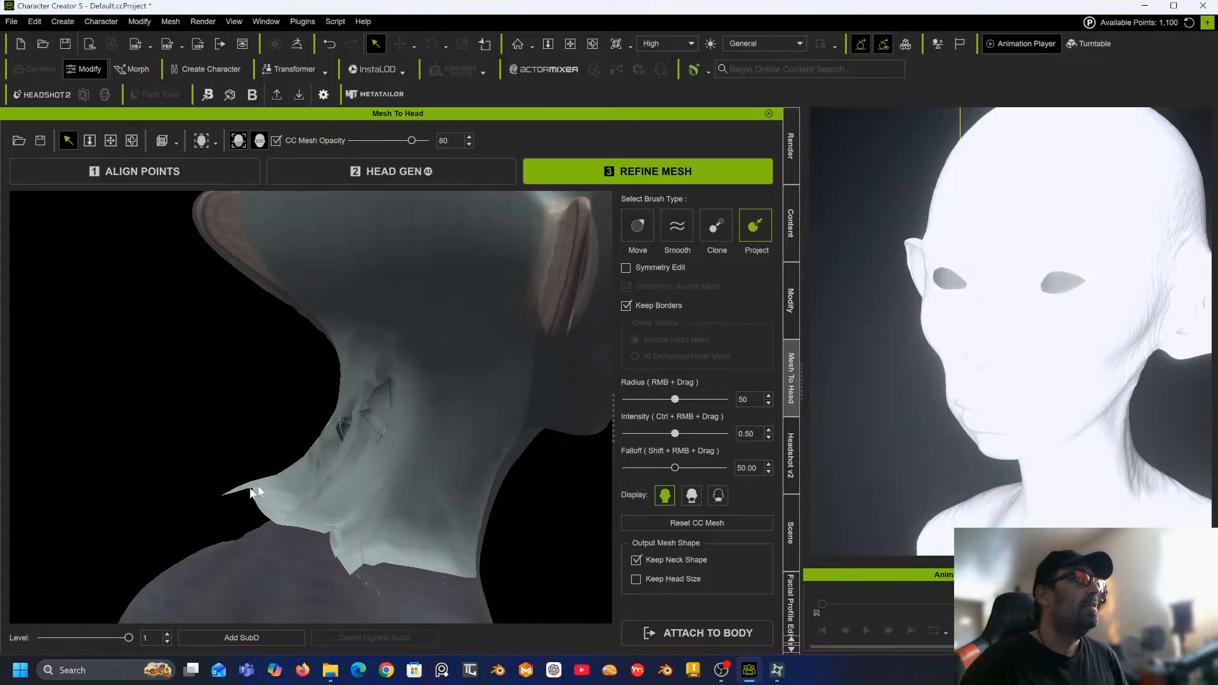
{"action": "mouse_move", "coordinate": [285, 489]}
{"action": "middle_mouse_down"}
{"action": "mouse_move", "coordinate": [261, 449]}
{"action": "mouse_move", "coordinate": [365, 408]}
{"action": "middle_mouse_up"}
{"action": "mouse_move", "coordinate": [406, 398]}
{"action": "left_mouse_down"}
{"action": "mouse_move", "coordinate": [381, 406]}
{"action": "mouse_move", "coordinate": [367, 458]}
{"action": "mouse_move", "coordinate": [297, 501]}
{"action": "mouse_move", "coordinate": [278, 559]}
{"action": "left_mouse_up"}
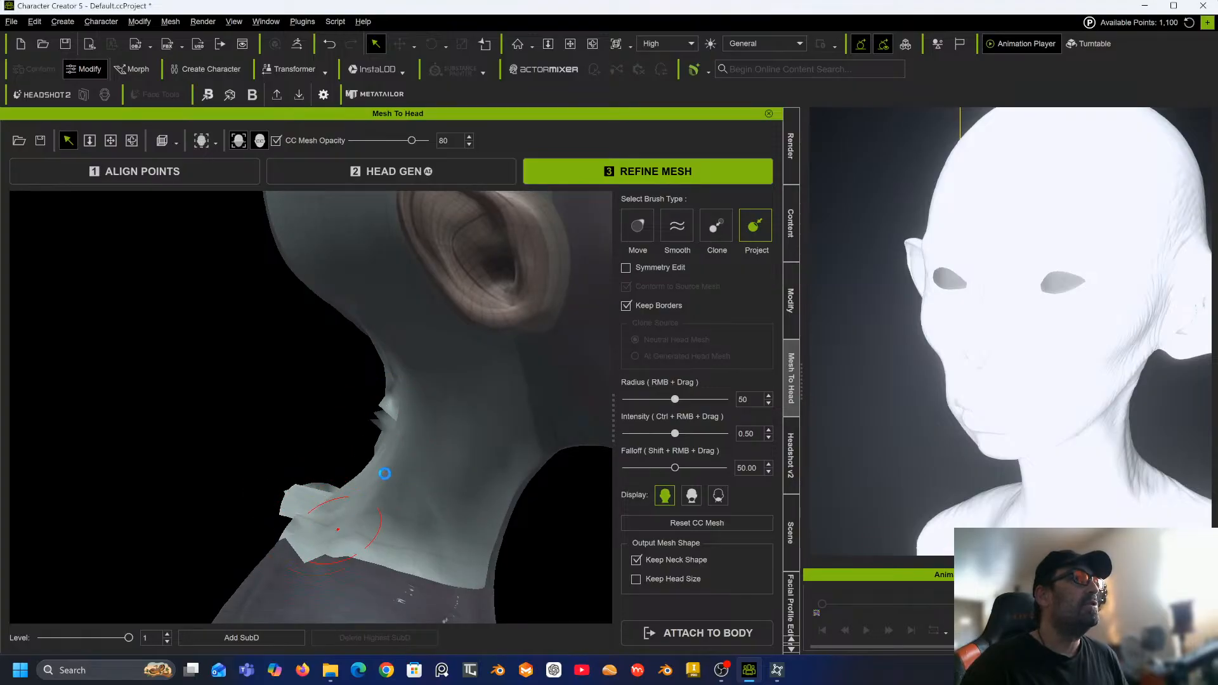
Continue projecting the CC mesh onto the sculpt around the front and side of the neck.
{"action": "mouse_move", "coordinate": [384, 473]}
{"action": "middle_mouse_down"}
{"action": "mouse_move", "coordinate": [280, 400]}
{"action": "mouse_move", "coordinate": [429, 438]}
{"action": "middle_mouse_up"}
{"action": "middle_click_drag", "start_coordinate": [433, 381], "coordinate": [471, 407]}
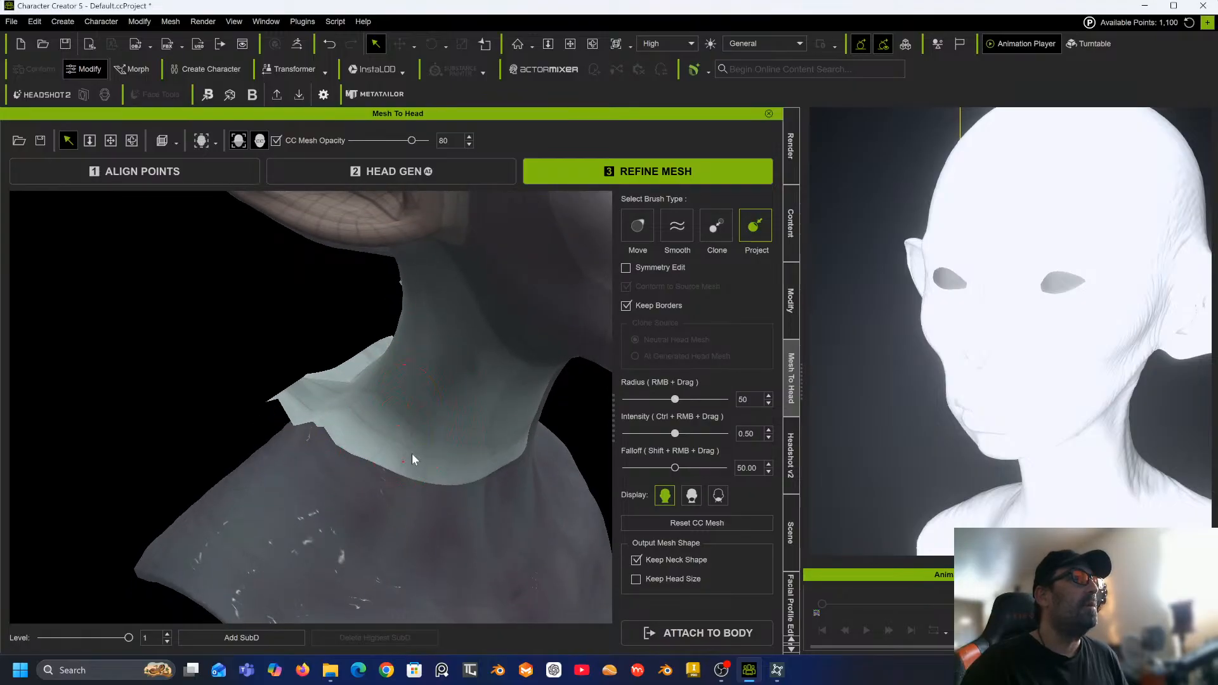
{"action": "middle_click_drag", "start_coordinate": [395, 299], "coordinate": [513, 358]}
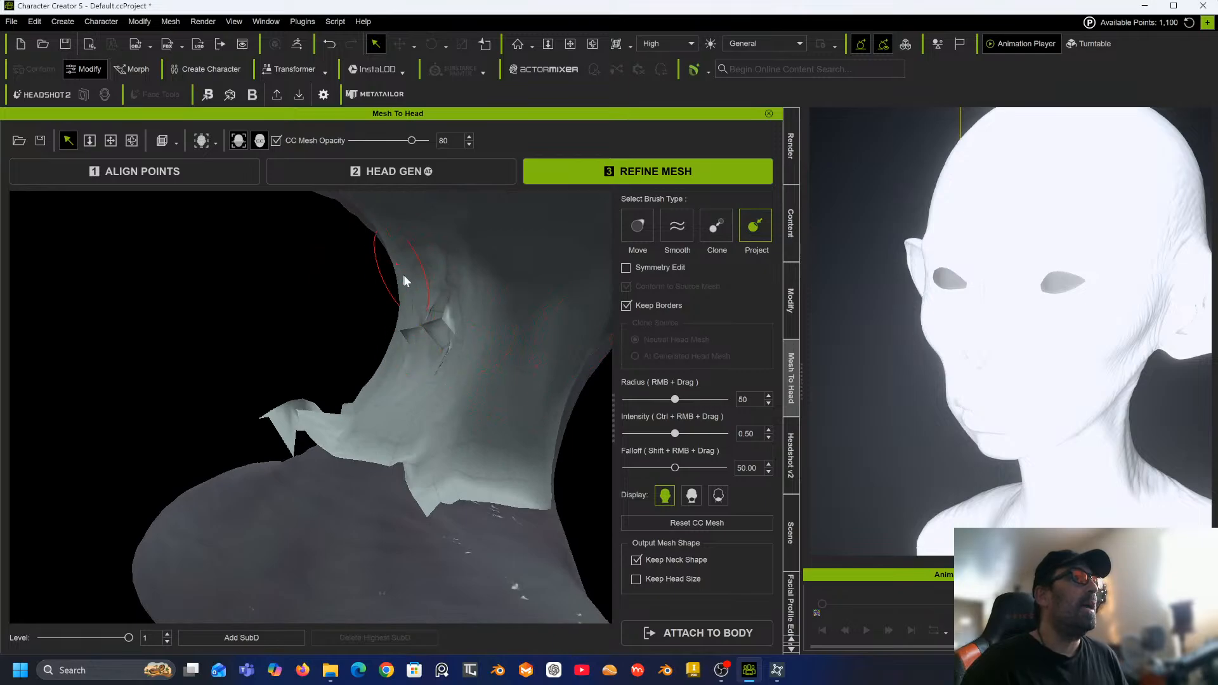
{"action": "left_click_drag", "start_coordinate": [358, 422], "coordinate": [285, 421]}
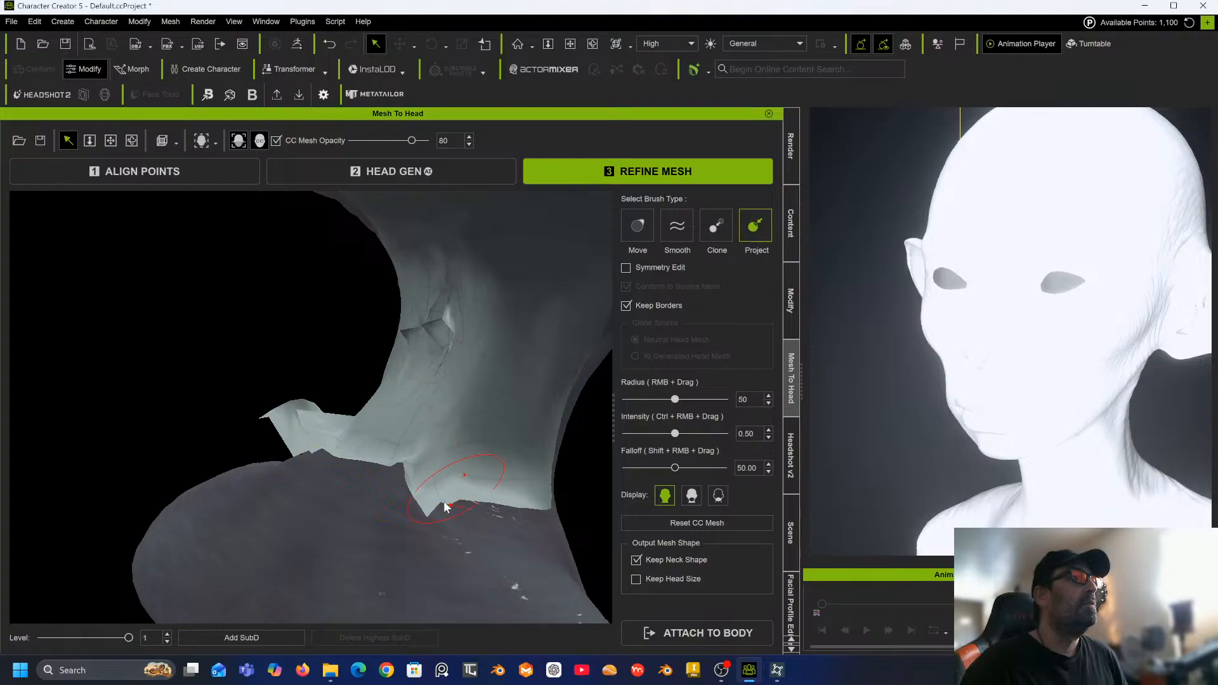
{"action": "middle_click_drag", "start_coordinate": [375, 401], "coordinate": [461, 433]}
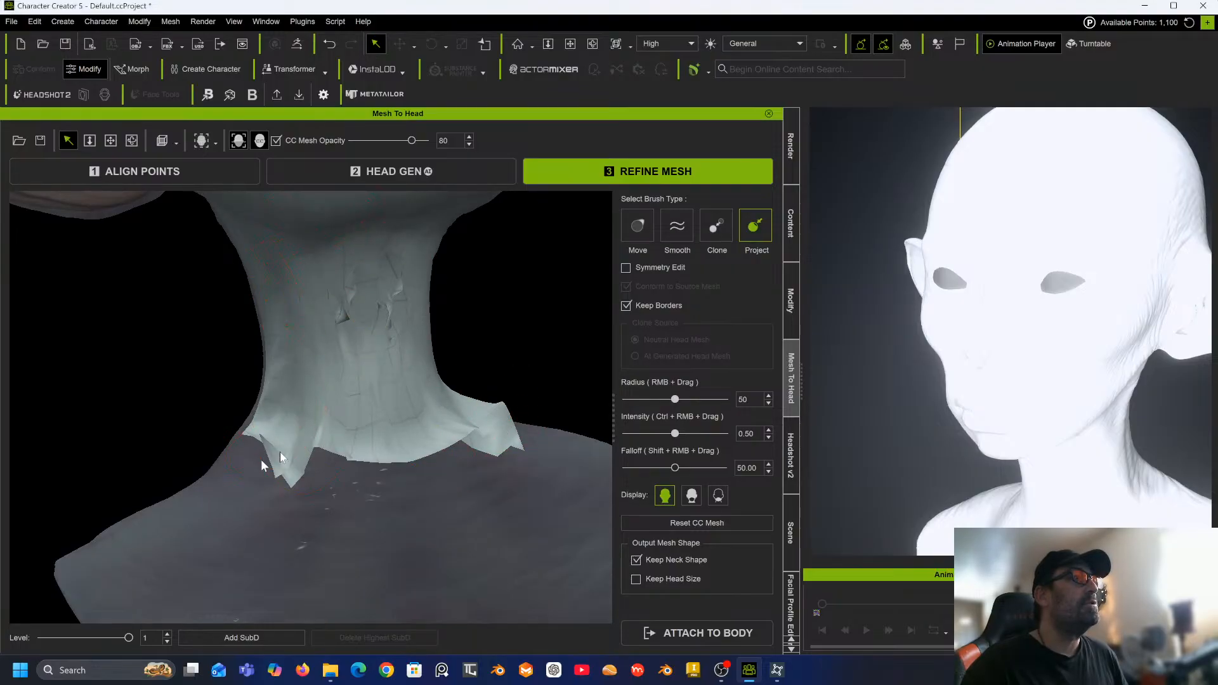
{"action": "mouse_move", "coordinate": [322, 404]}
{"action": "right_mouse_down", "text": "alt"}
{"action": "mouse_move", "coordinate": [514, 413]}
{"action": "mouse_move", "coordinate": [350, 379]}
{"action": "mouse_move", "coordinate": [535, 353]}
{"action": "mouse_move", "coordinate": [380, 425]}
{"action": "right_mouse_up", "text": "alt"}
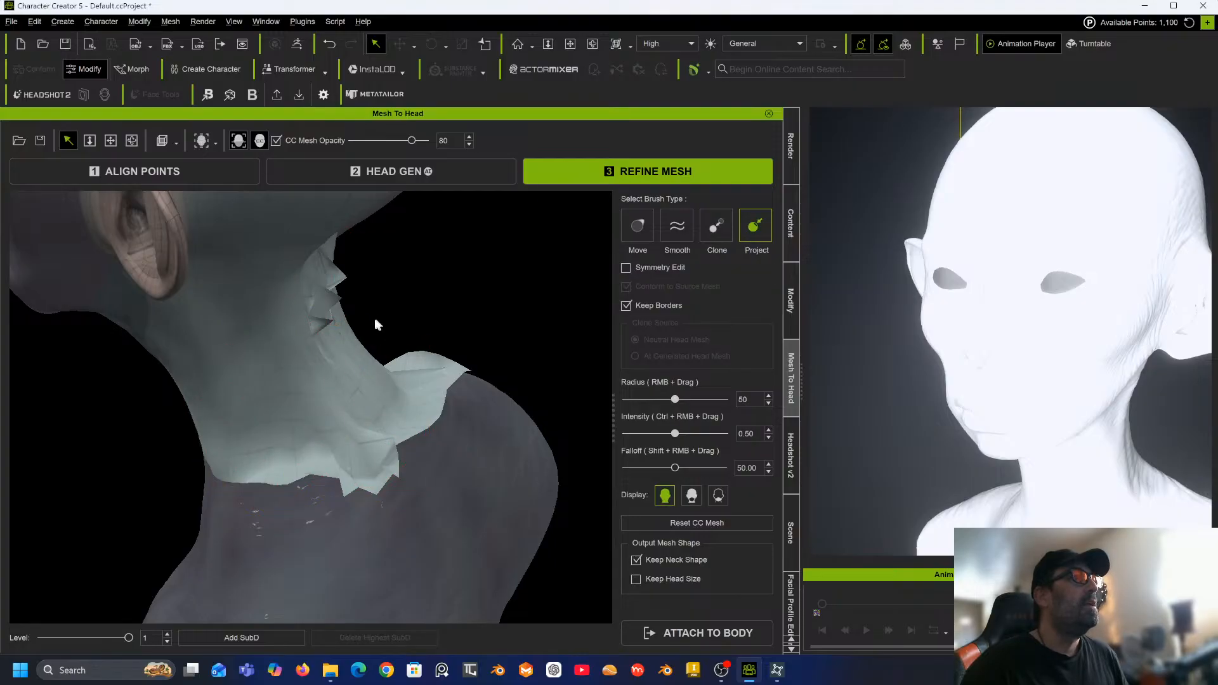
{"action": "middle_click_drag", "start_coordinate": [377, 323], "coordinate": [235, 260]}
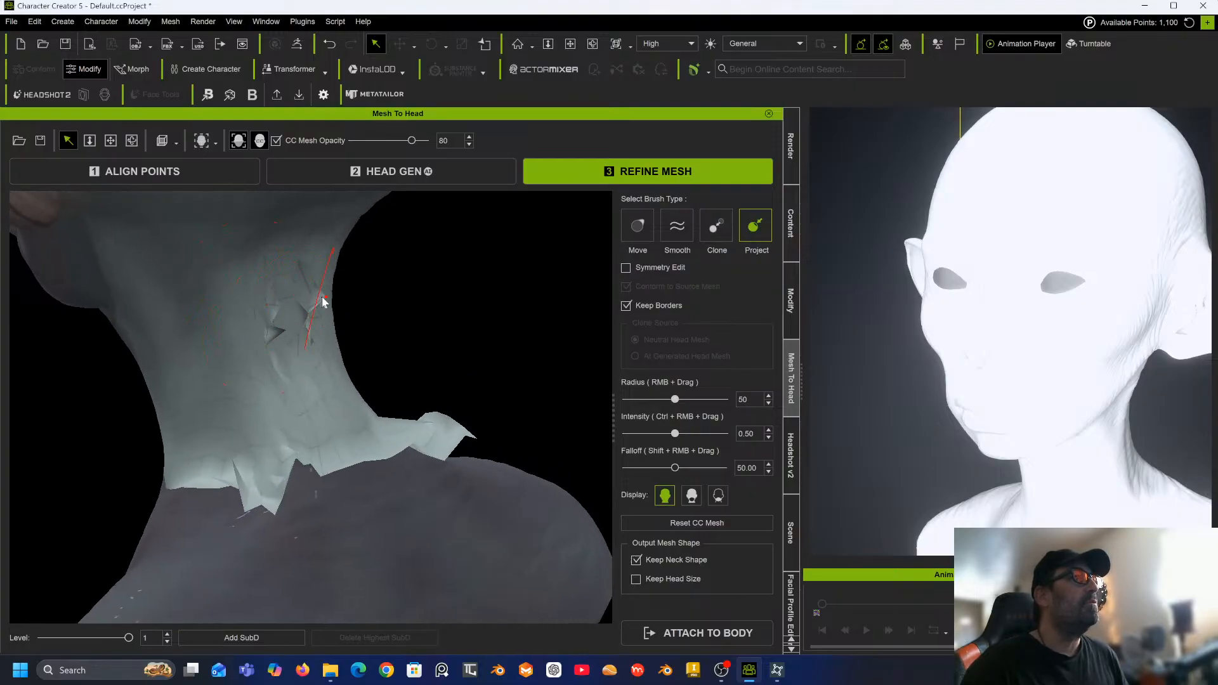
Smooth the jagged areas along the neck with the Smooth brush.
{"action": "left_click", "coordinate": [678, 232]}
{"action": "left_click_drag", "start_coordinate": [340, 321], "coordinate": [280, 326]}
{"action": "mouse_move", "coordinate": [269, 468]}
{"action": "left_mouse_down"}
{"action": "mouse_move", "coordinate": [307, 472]}
{"action": "mouse_move", "coordinate": [250, 506]}
{"action": "mouse_move", "coordinate": [201, 475]}
{"action": "mouse_move", "coordinate": [294, 476]}
{"action": "mouse_move", "coordinate": [299, 490]}
{"action": "mouse_move", "coordinate": [463, 427]}
{"action": "mouse_move", "coordinate": [413, 438]}
{"action": "left_mouse_up"}
{"action": "middle_click_drag", "start_coordinate": [264, 443], "coordinate": [508, 357]}
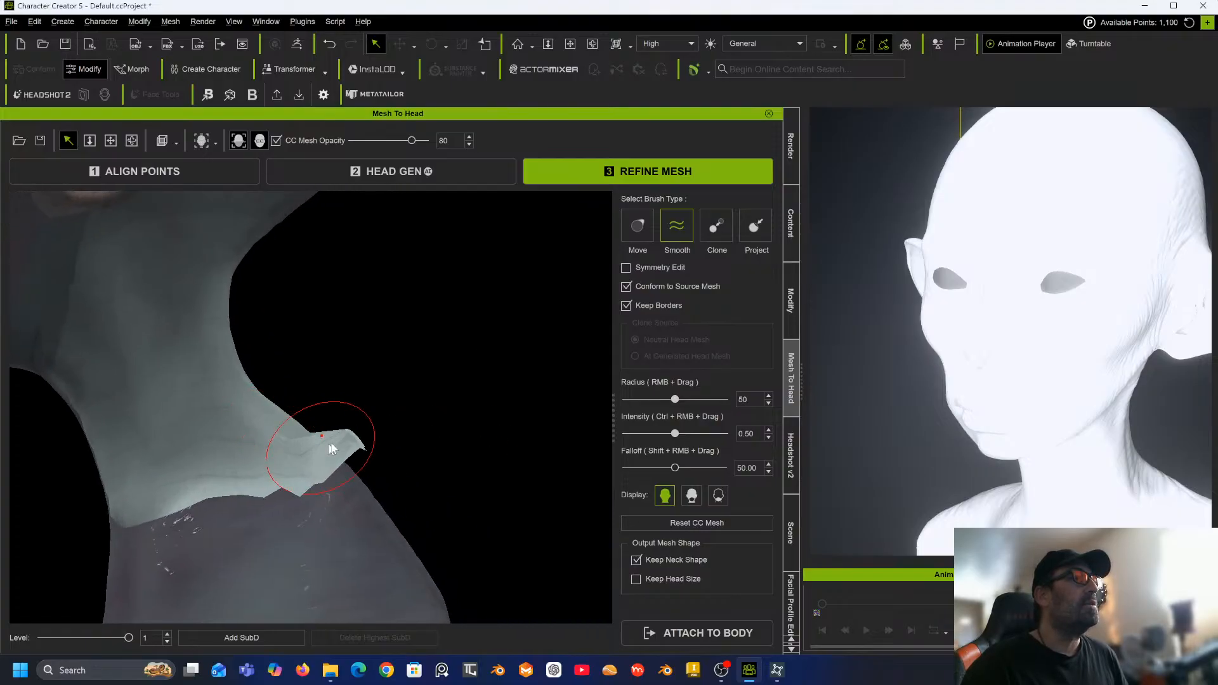
{"action": "mouse_move", "coordinate": [321, 451]}
{"action": "middle_mouse_down"}
{"action": "mouse_move", "coordinate": [411, 517]}
{"action": "mouse_move", "coordinate": [424, 492]}
{"action": "middle_mouse_up"}
Project the neck mesh again around the front and lower edge of the neck.
{"action": "left_click", "coordinate": [753, 227]}
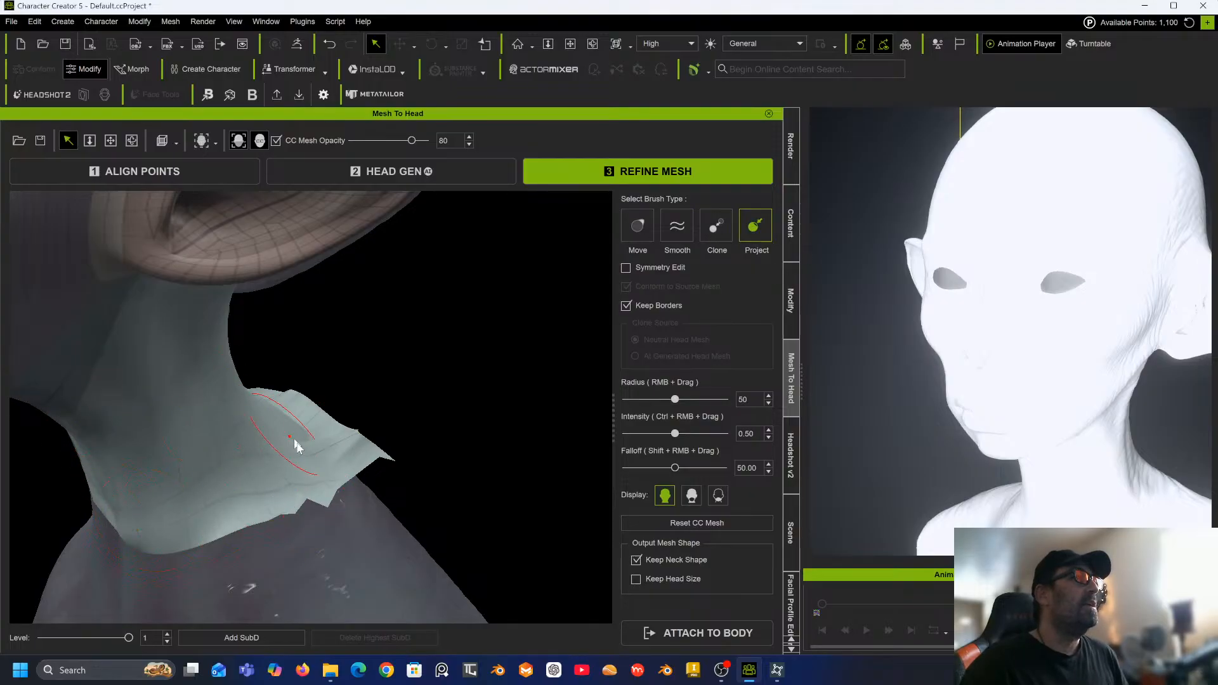
{"action": "middle_click_drag", "start_coordinate": [330, 444], "coordinate": [253, 543]}
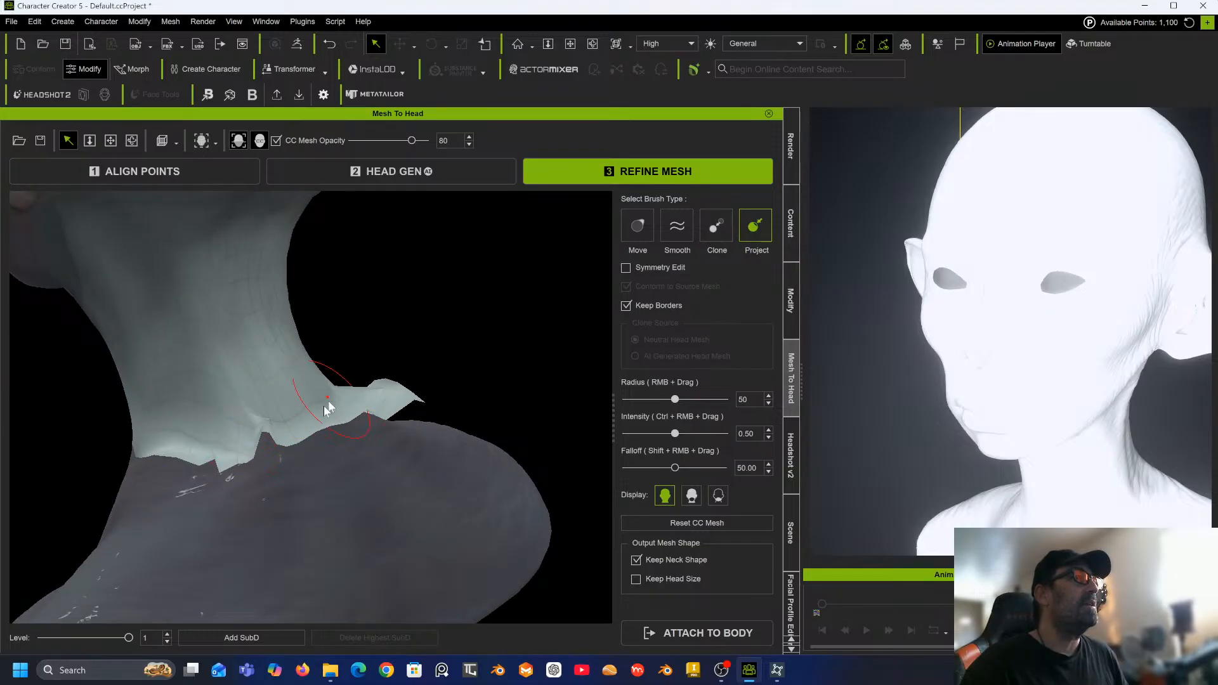
{"action": "left_click_drag", "start_coordinate": [397, 410], "coordinate": [199, 461], "text": "alt"}
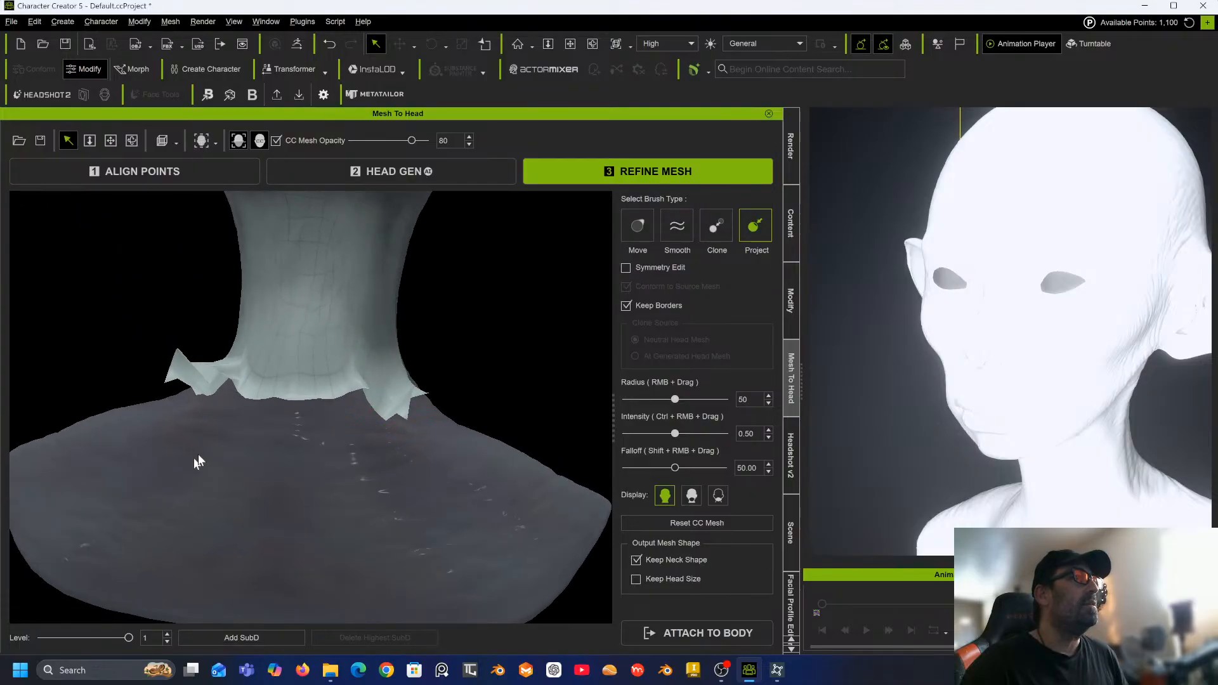
{"action": "scroll", "coordinate": [200, 450], "scroll_direction": "down", "scroll_amount": 5}
{"action": "middle_click_drag", "start_coordinate": [200, 449], "coordinate": [203, 535], "text": "alt"}
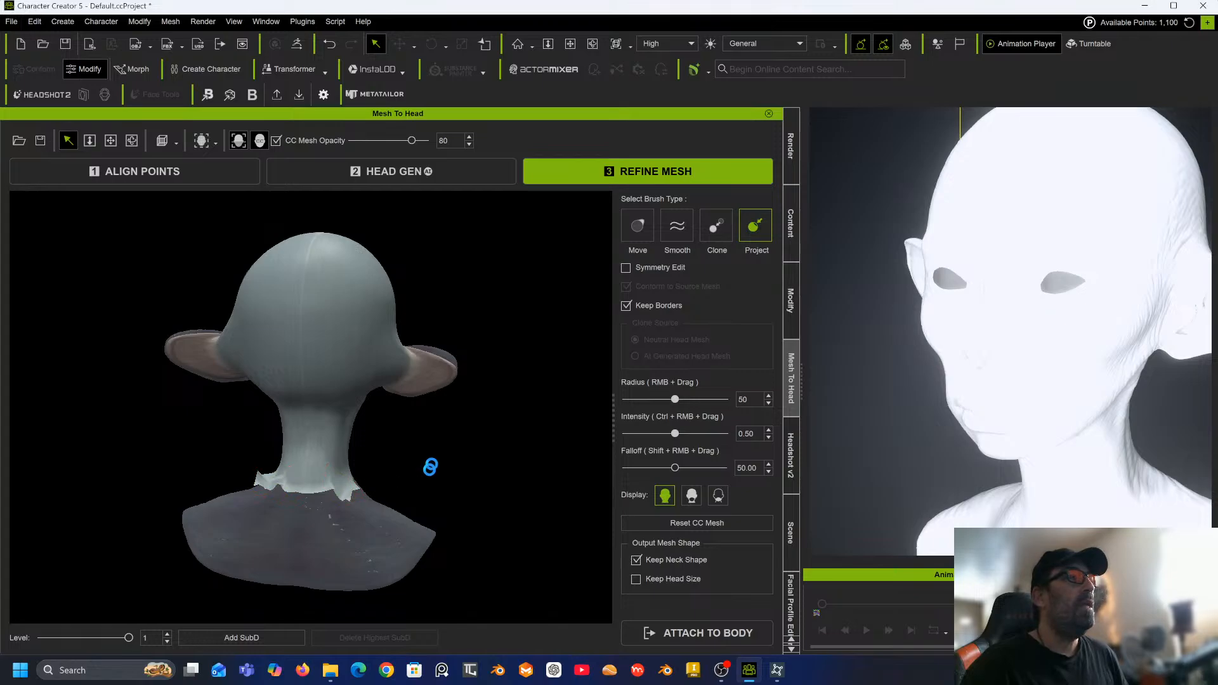
{"action": "left_click_drag", "start_coordinate": [453, 468], "coordinate": [400, 468], "text": "alt"}
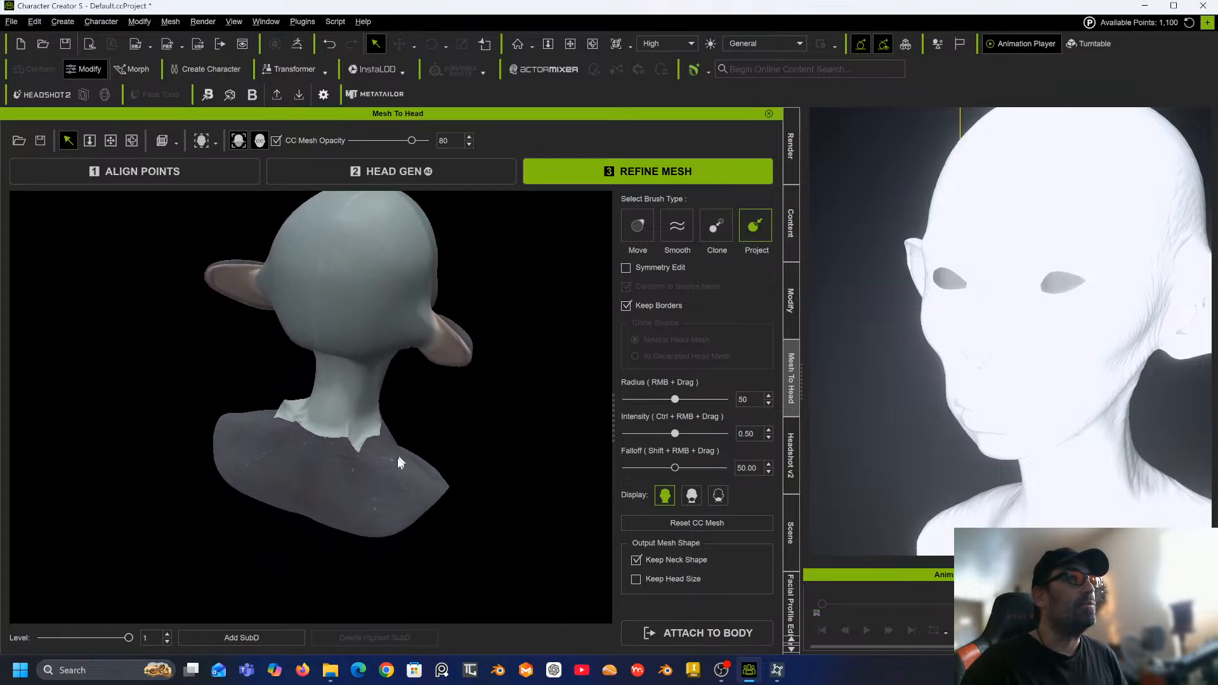
Project the CC mesh onto the back and side of the sculpt's neck.
{"action": "scroll", "coordinate": [392, 454], "scroll_direction": "up", "scroll_amount": 3}
{"action": "scroll", "coordinate": [393, 455], "scroll_direction": "up", "scroll_amount": 1}
{"action": "middle_click_drag", "start_coordinate": [392, 454], "coordinate": [386, 506]}
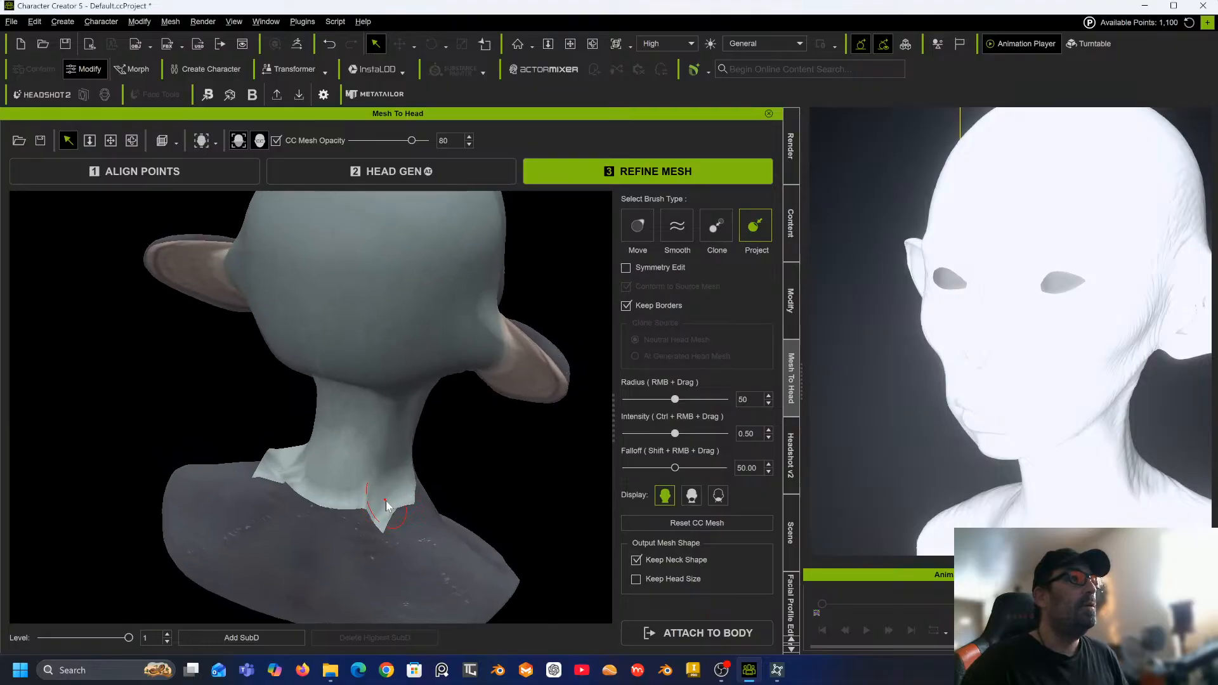
{"action": "left_click_drag", "start_coordinate": [400, 506], "coordinate": [293, 442], "text": "alt"}
{"action": "left_click_drag", "start_coordinate": [381, 447], "coordinate": [346, 454], "text": "alt"}
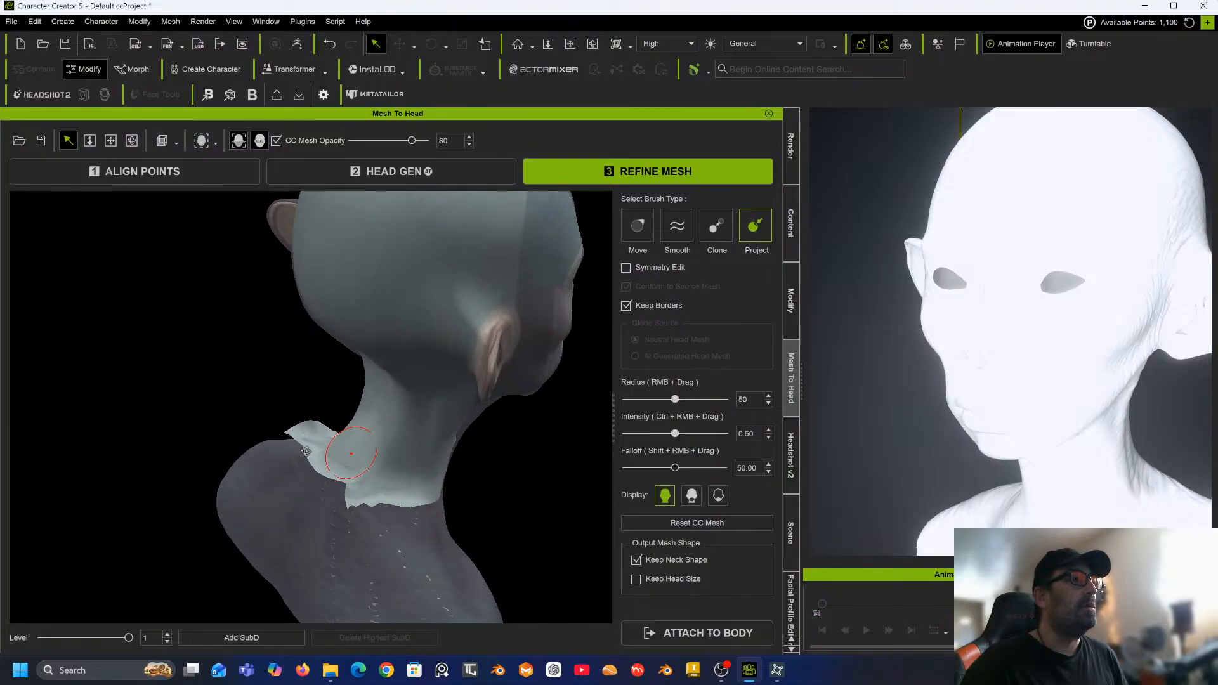
{"action": "middle_click_drag", "start_coordinate": [346, 455], "coordinate": [293, 437]}
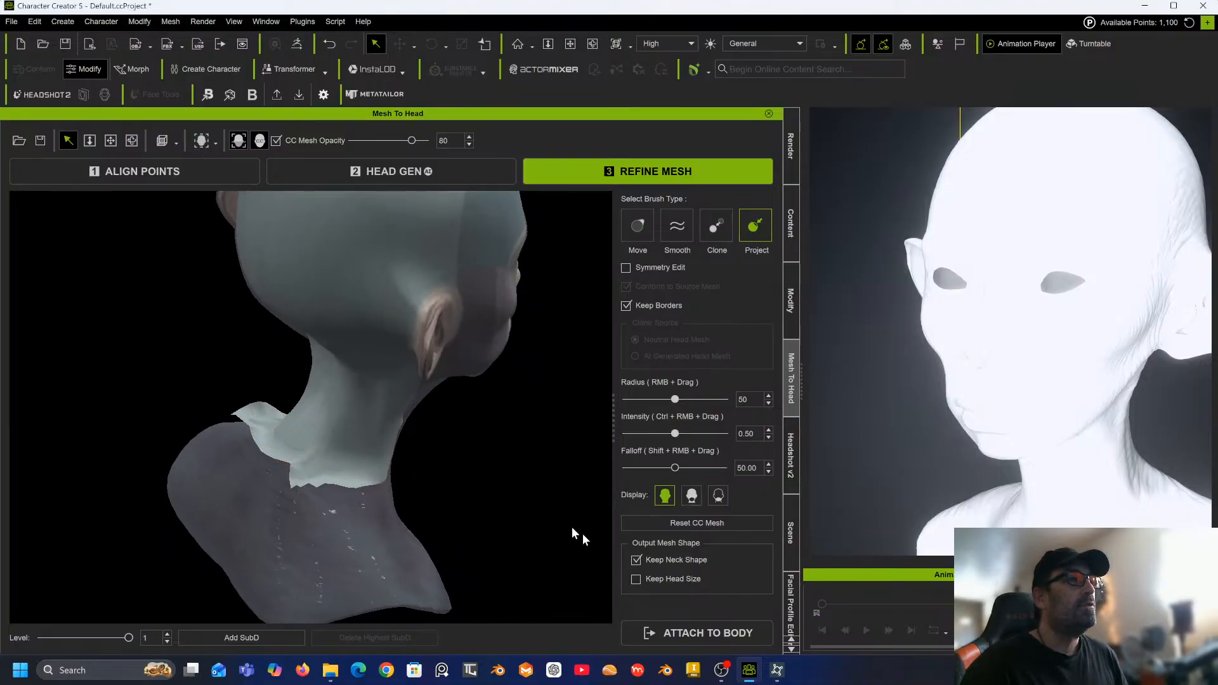
Turn off the Keep Neck Shape output option.
{"action": "left_click", "coordinate": [636, 561]}
{"action": "left_click", "coordinate": [634, 560]}
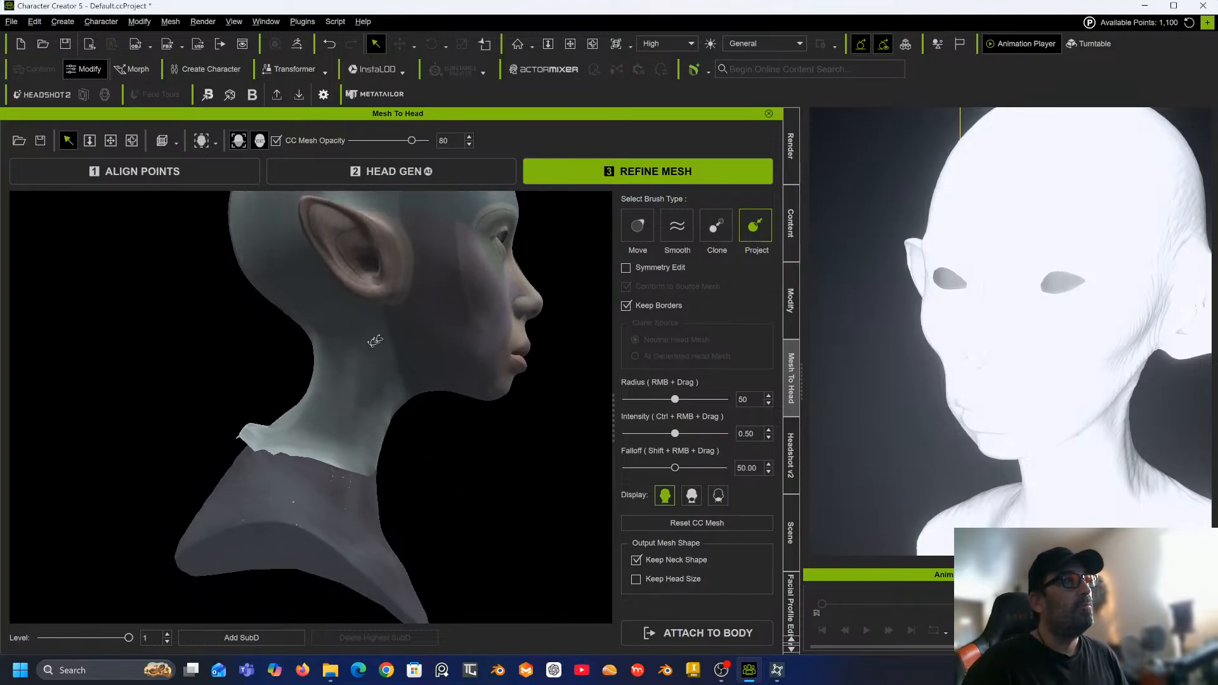
{"action": "mouse_move", "coordinate": [375, 342]}
{"action": "middle_mouse_down"}
{"action": "mouse_move", "coordinate": [93, 368]}
{"action": "mouse_move", "coordinate": [112, 411]}
{"action": "mouse_move", "coordinate": [286, 437]}
{"action": "middle_mouse_up"}
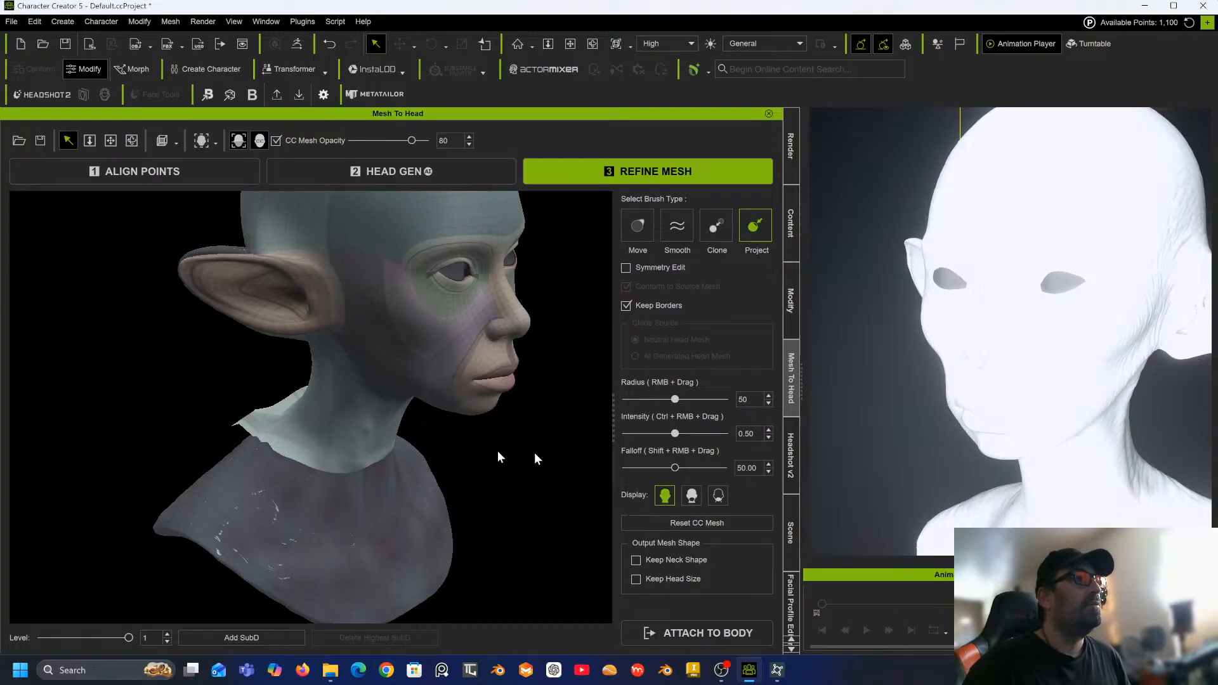
Compare the display modes of the refined mesh, then turn on Symmetry Edit.
{"action": "left_click", "coordinate": [696, 498]}
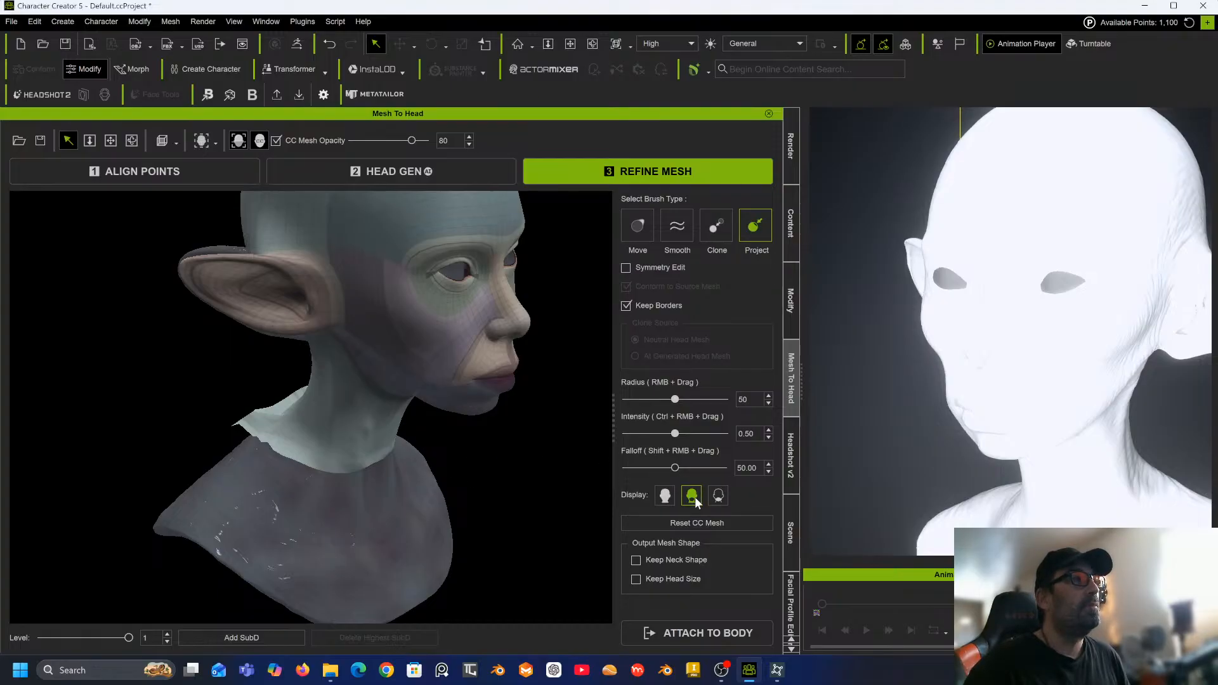
{"action": "left_click", "coordinate": [665, 496]}
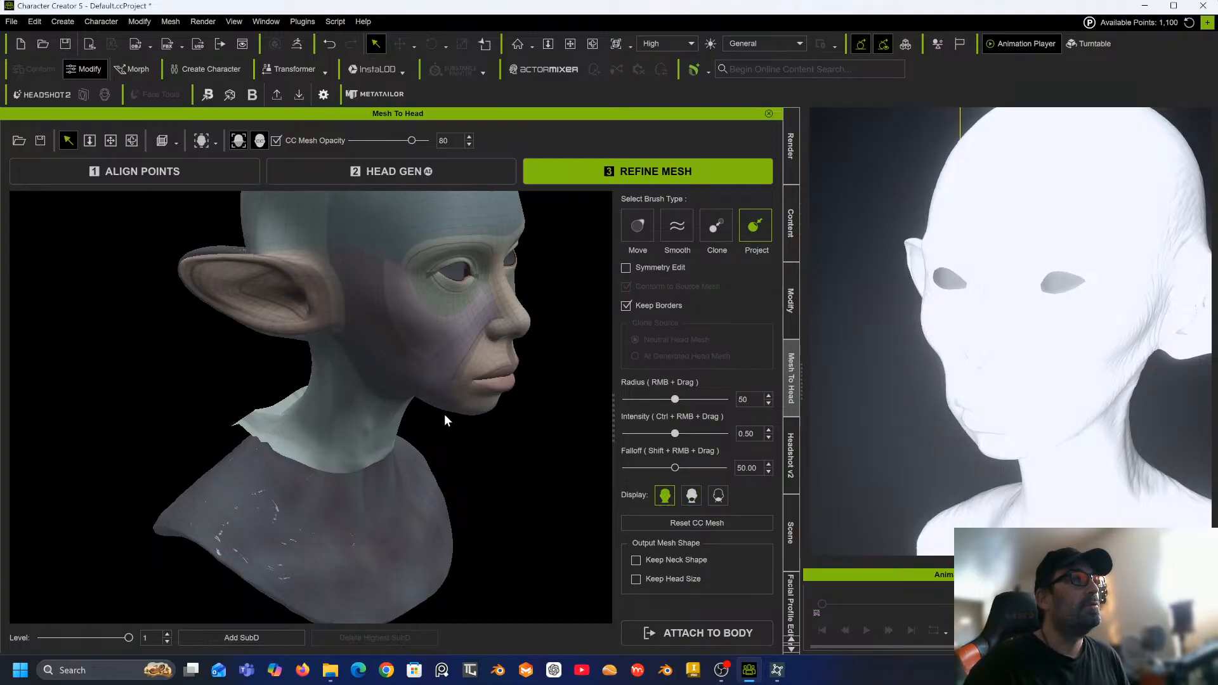
{"action": "middle_click_drag", "start_coordinate": [443, 421], "coordinate": [430, 368]}
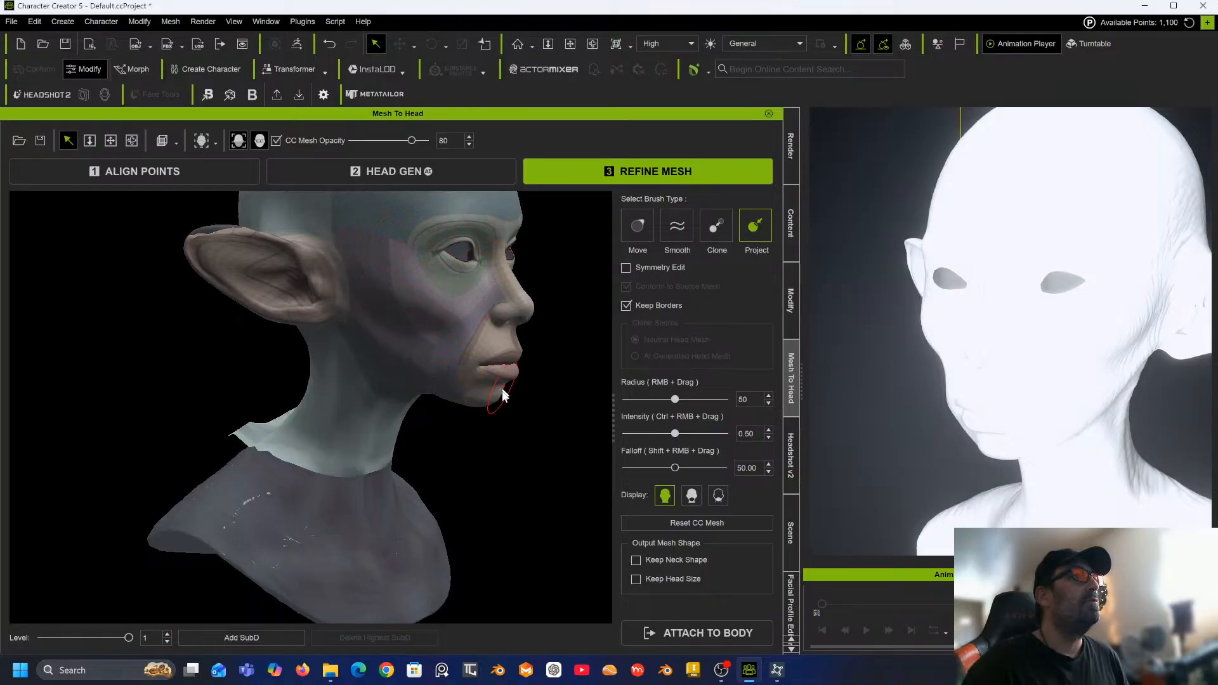
{"action": "left_click_drag", "start_coordinate": [462, 366], "coordinate": [206, 374], "text": "alt"}
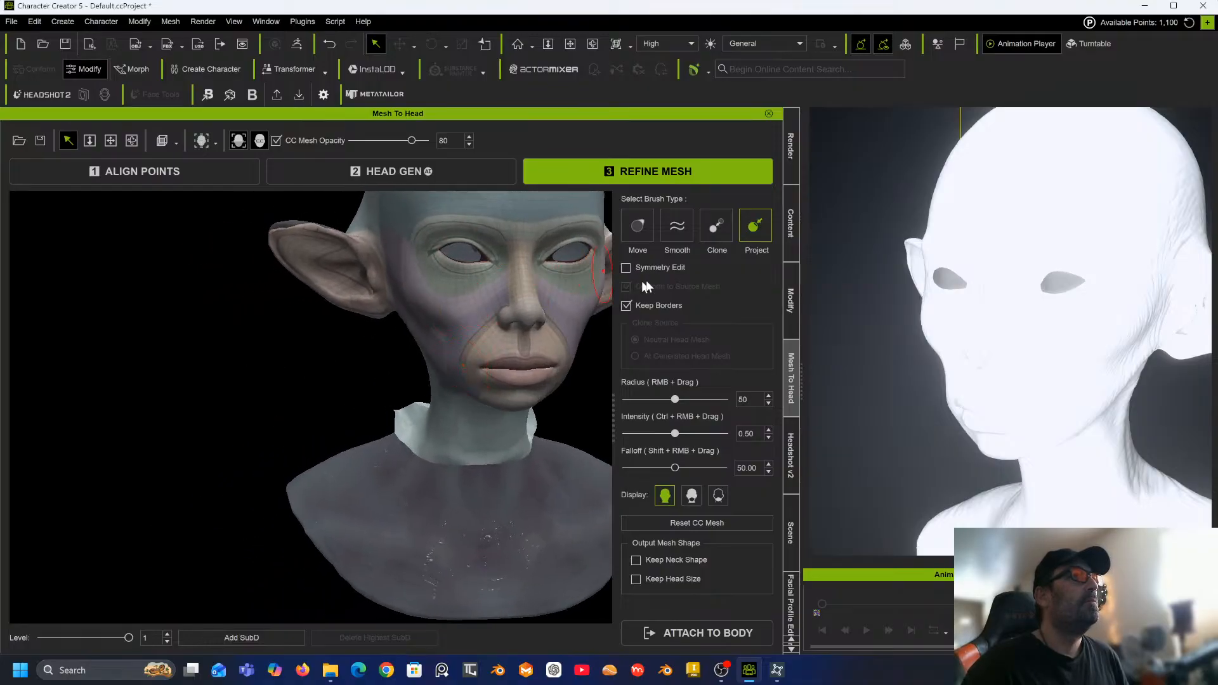
{"action": "left_click", "coordinate": [626, 267]}
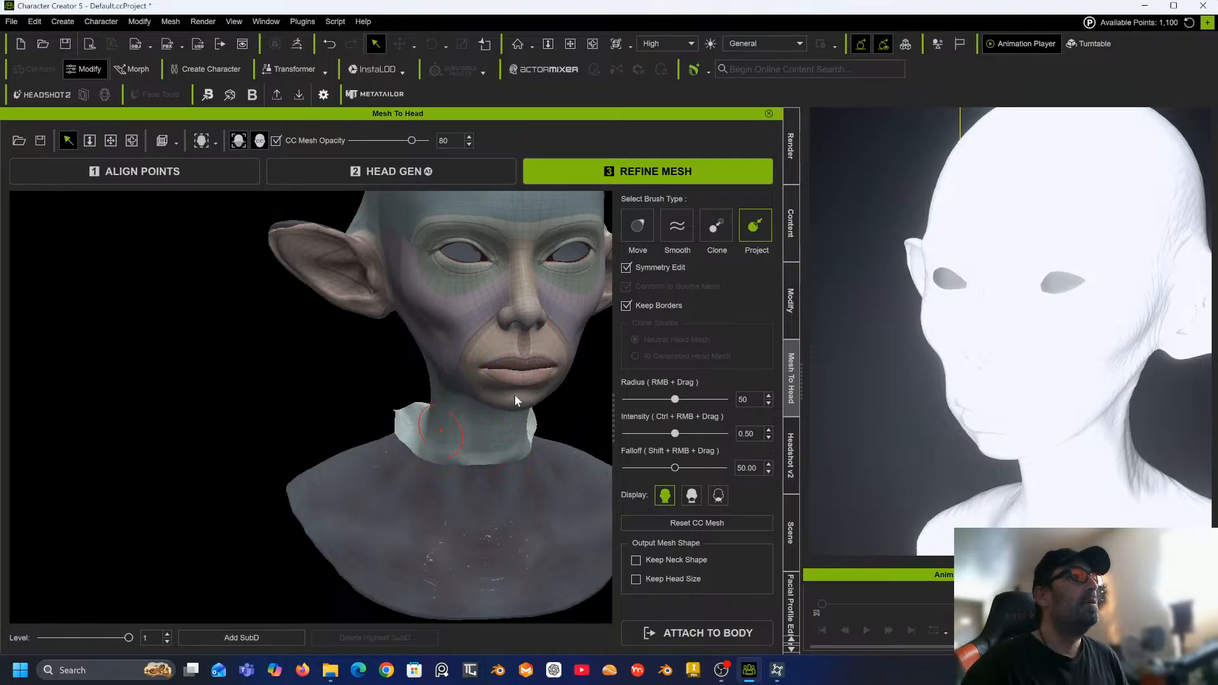
Turn off Keep Borders for the Project brush on the refined head.
{"action": "left_click_drag", "start_coordinate": [516, 401], "coordinate": [392, 353], "text": "alt"}
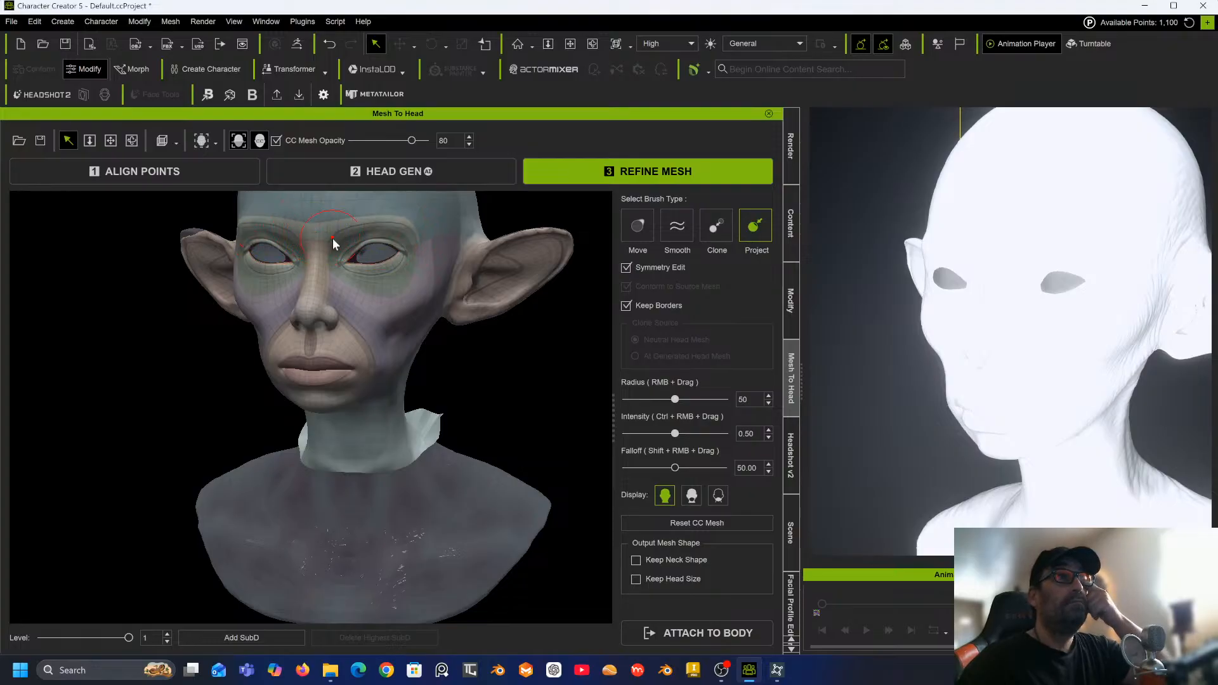
{"action": "left_click_drag", "start_coordinate": [338, 244], "coordinate": [382, 254]}
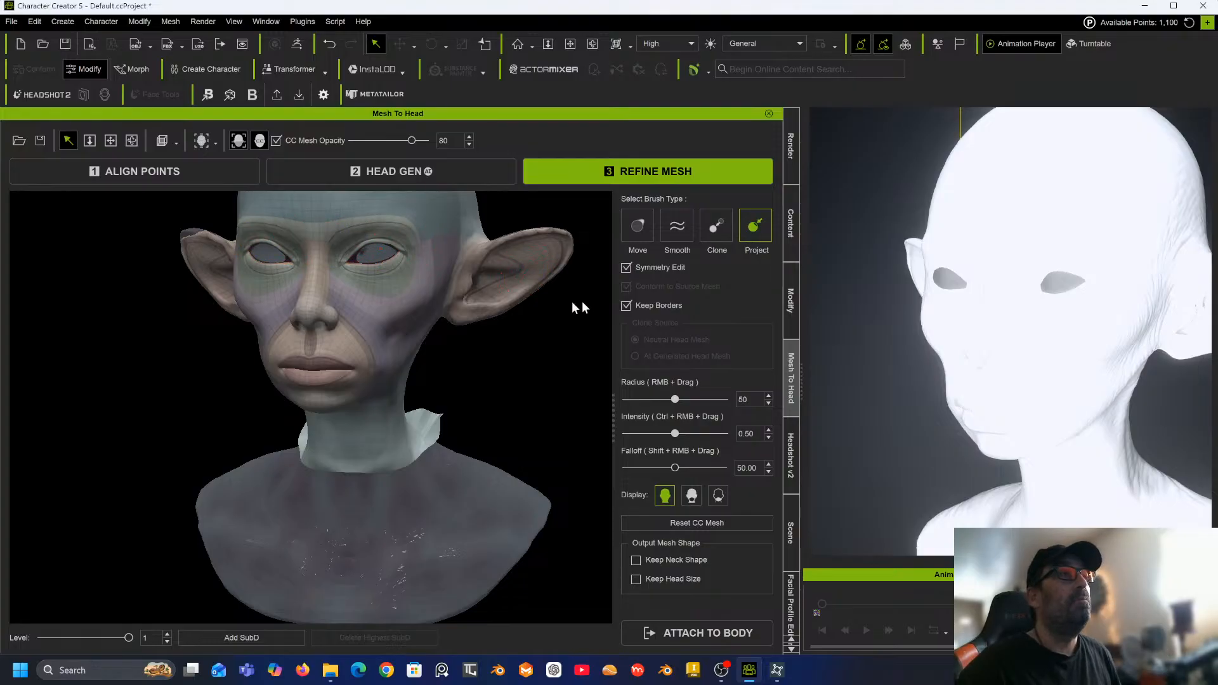
{"action": "middle_click_drag", "start_coordinate": [516, 371], "coordinate": [455, 379]}
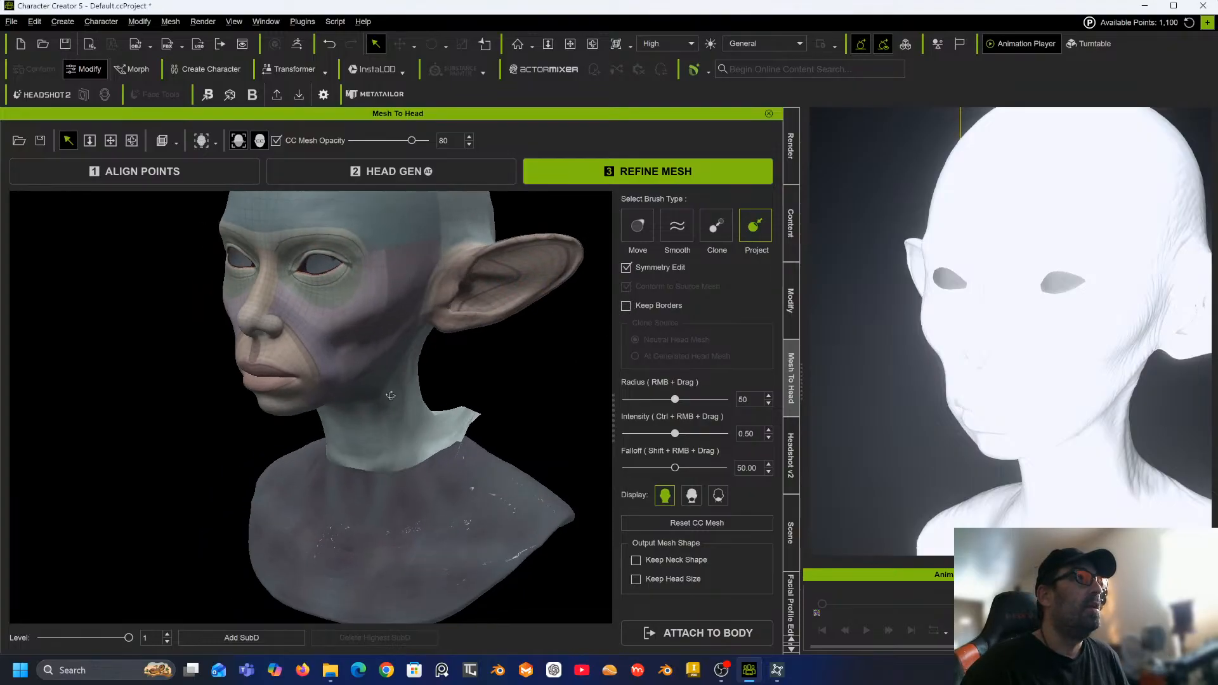
Project the CC mesh onto the lower front and sides of the sculpt's neck.
{"action": "mouse_move", "coordinate": [462, 424]}
{"action": "left_mouse_down"}
{"action": "mouse_move", "coordinate": [436, 415]}
{"action": "mouse_move", "coordinate": [367, 473]}
{"action": "left_mouse_up"}
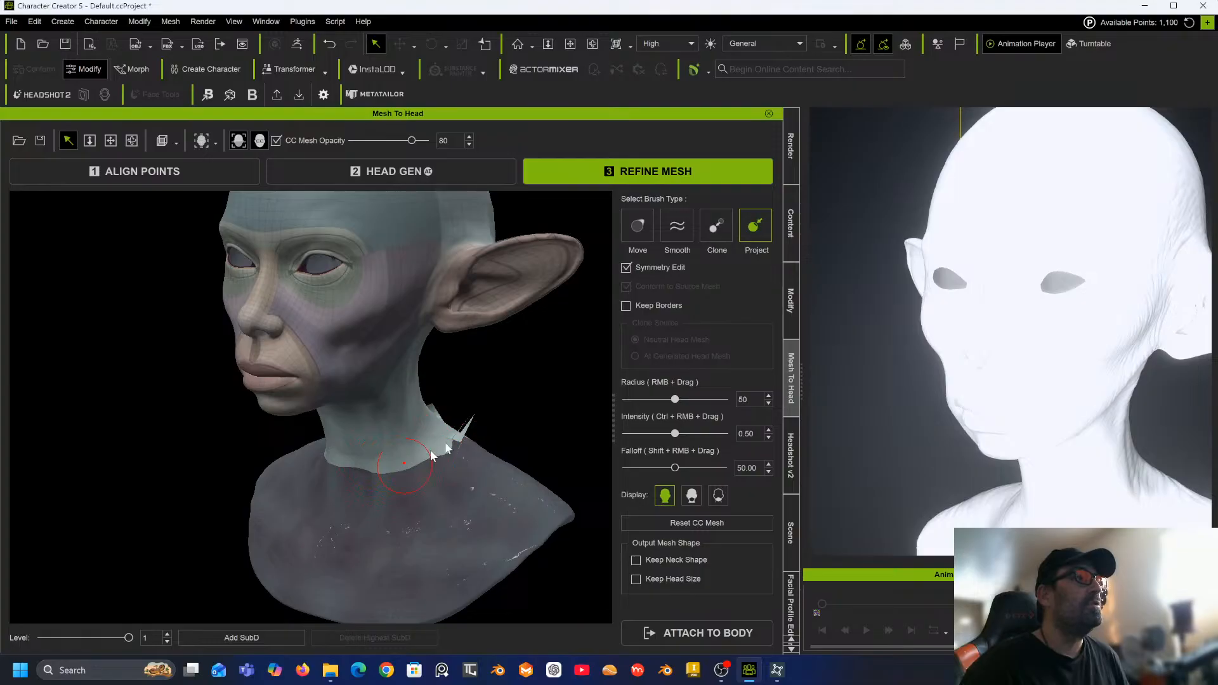
{"action": "mouse_move", "coordinate": [545, 424]}
{"action": "middle_mouse_down"}
{"action": "mouse_move", "coordinate": [418, 418]}
{"action": "mouse_move", "coordinate": [533, 416]}
{"action": "mouse_move", "coordinate": [449, 412]}
{"action": "middle_mouse_up"}
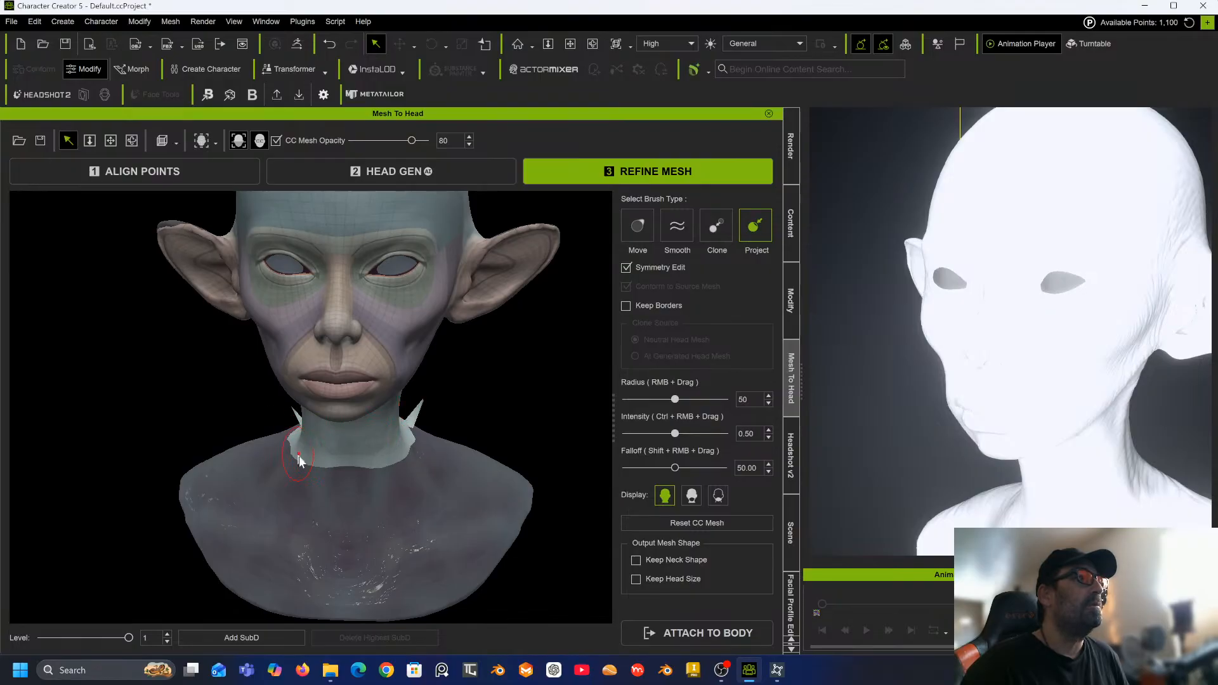
{"action": "middle_click_drag", "start_coordinate": [299, 460], "coordinate": [468, 471]}
Smooth the jagged mesh at the side of the neck base, then return to the Project brush.
{"action": "scroll", "coordinate": [388, 489], "scroll_direction": "up", "scroll_amount": 6}
{"action": "scroll", "coordinate": [400, 468], "scroll_direction": "down", "scroll_amount": 4}
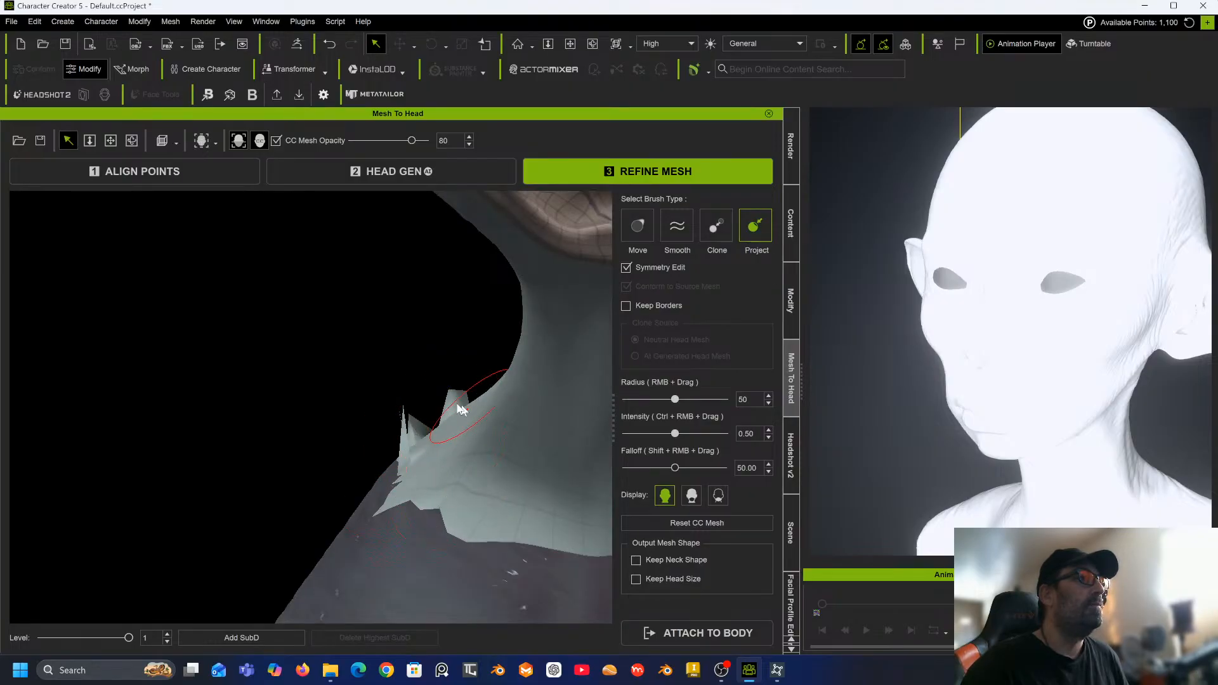
{"action": "left_click_drag", "start_coordinate": [375, 430], "coordinate": [521, 491], "text": "alt"}
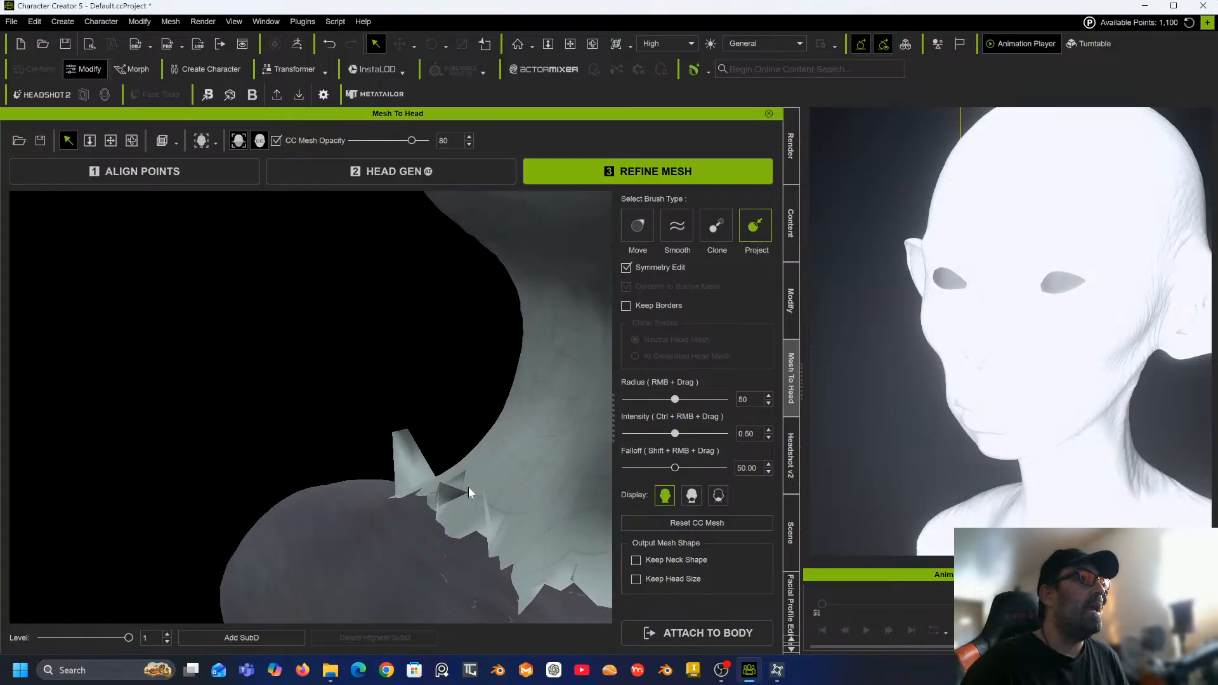
{"action": "left_click", "coordinate": [677, 226]}
{"action": "mouse_move", "coordinate": [471, 486]}
{"action": "left_mouse_down"}
{"action": "mouse_move", "coordinate": [427, 440]}
{"action": "mouse_move", "coordinate": [512, 579]}
{"action": "mouse_move", "coordinate": [512, 543]}
{"action": "left_mouse_up"}
{"action": "scroll", "coordinate": [511, 542], "scroll_direction": "down", "scroll_amount": 5}
{"action": "middle_click_drag", "start_coordinate": [511, 543], "coordinate": [412, 495]}
{"action": "left_click", "coordinate": [755, 229]}
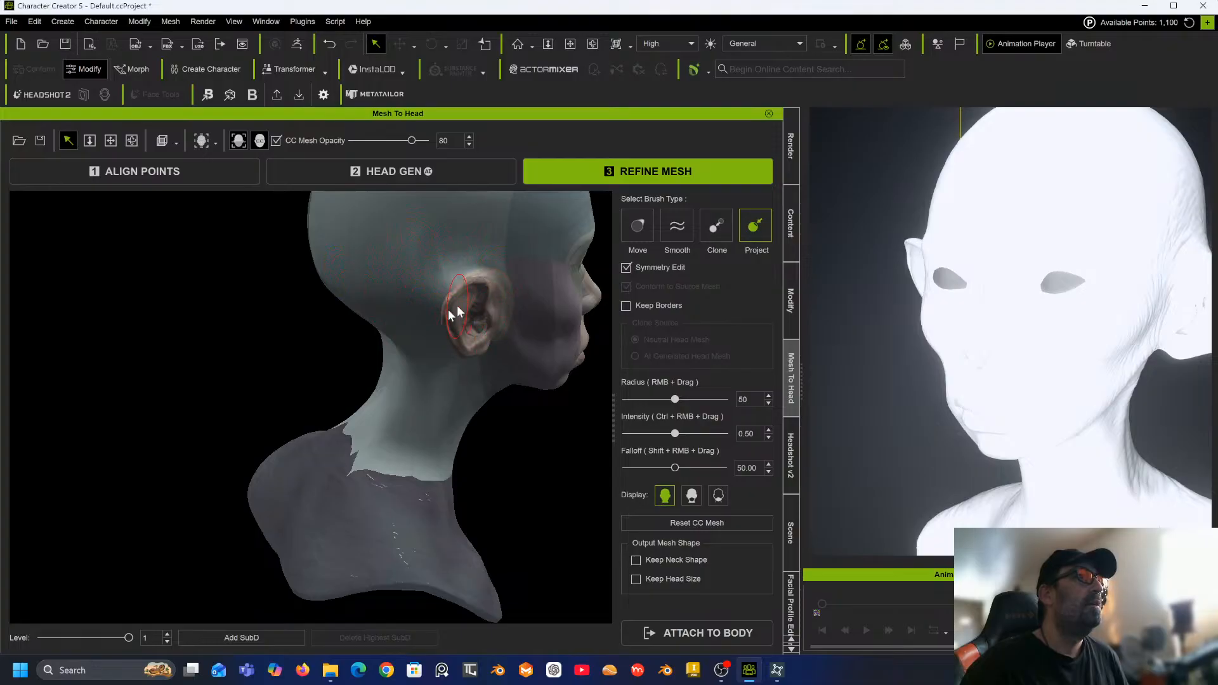
Project the CC mesh around the ears, cheek and back of the head.
{"action": "mouse_move", "coordinate": [377, 414]}
{"action": "middle_mouse_down"}
{"action": "mouse_move", "coordinate": [305, 318]}
{"action": "mouse_move", "coordinate": [323, 302]}
{"action": "mouse_move", "coordinate": [247, 326]}
{"action": "middle_mouse_up"}
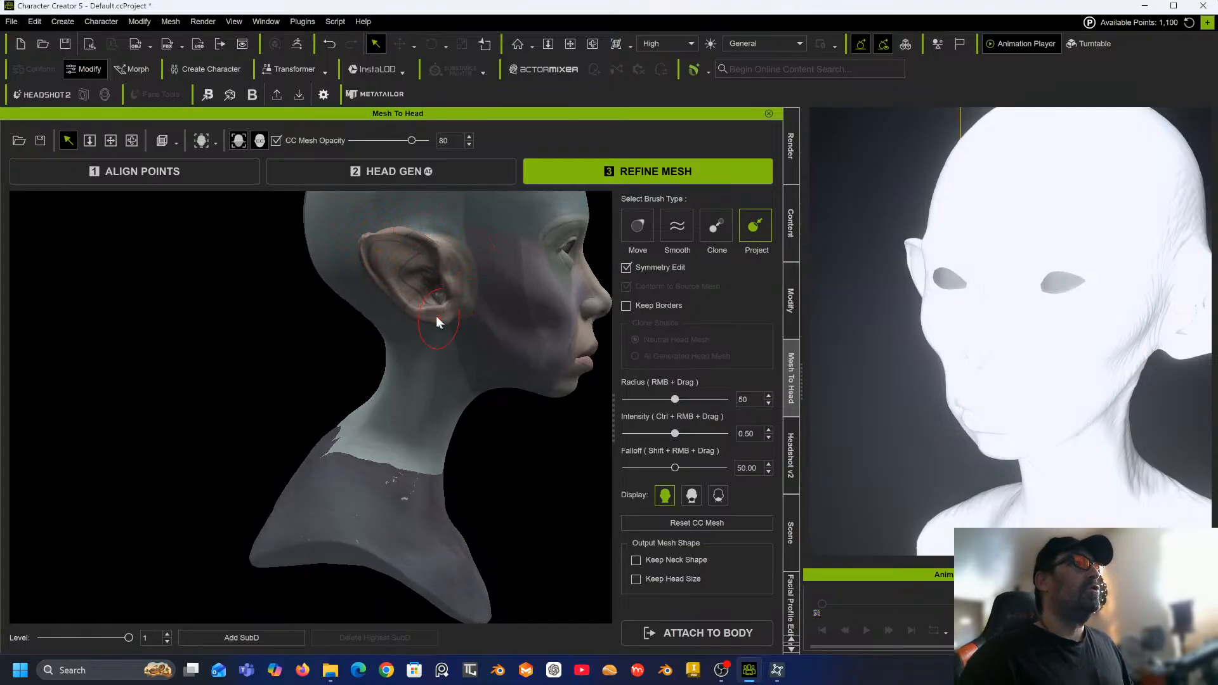
{"action": "middle_click_drag", "start_coordinate": [437, 322], "coordinate": [321, 353]}
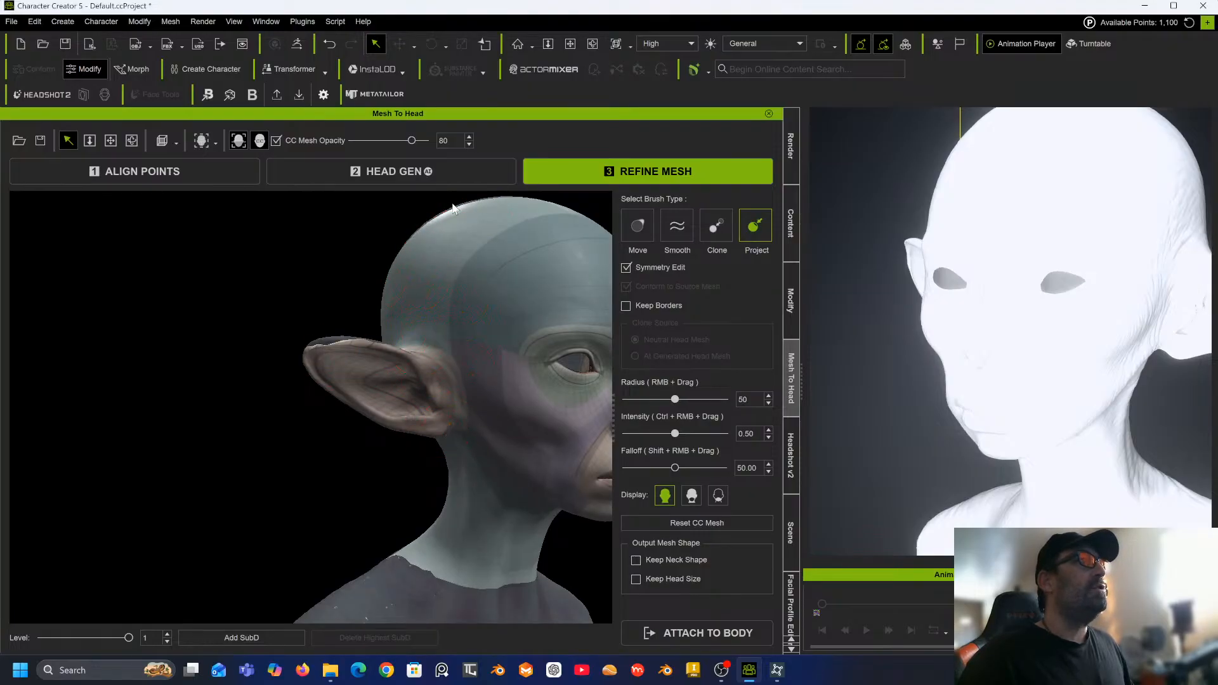
{"action": "mouse_move", "coordinate": [488, 311]}
{"action": "left_mouse_down", "text": "alt"}
{"action": "mouse_move", "coordinate": [421, 307]}
{"action": "mouse_move", "coordinate": [416, 327]}
{"action": "left_mouse_up", "text": "alt"}
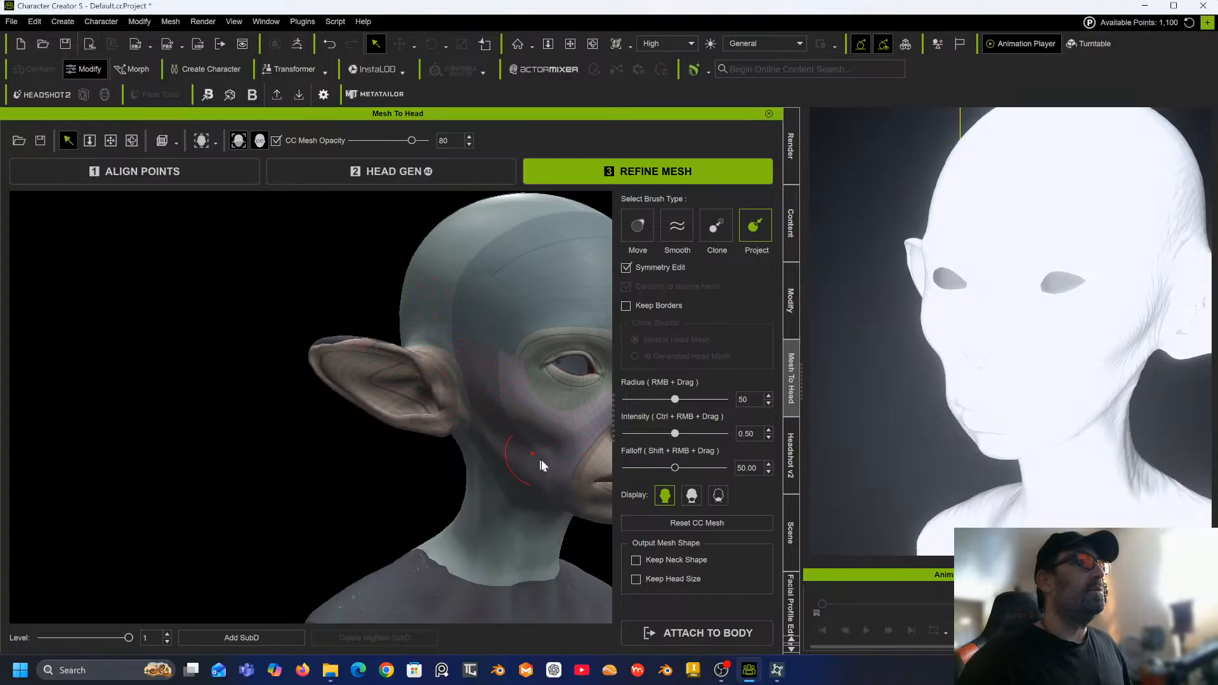
{"action": "mouse_move", "coordinate": [544, 452]}
{"action": "left_mouse_down", "text": "alt"}
{"action": "mouse_move", "coordinate": [448, 476]}
{"action": "mouse_move", "coordinate": [675, 451]}
{"action": "mouse_move", "coordinate": [541, 472]}
{"action": "left_mouse_up", "text": "alt"}
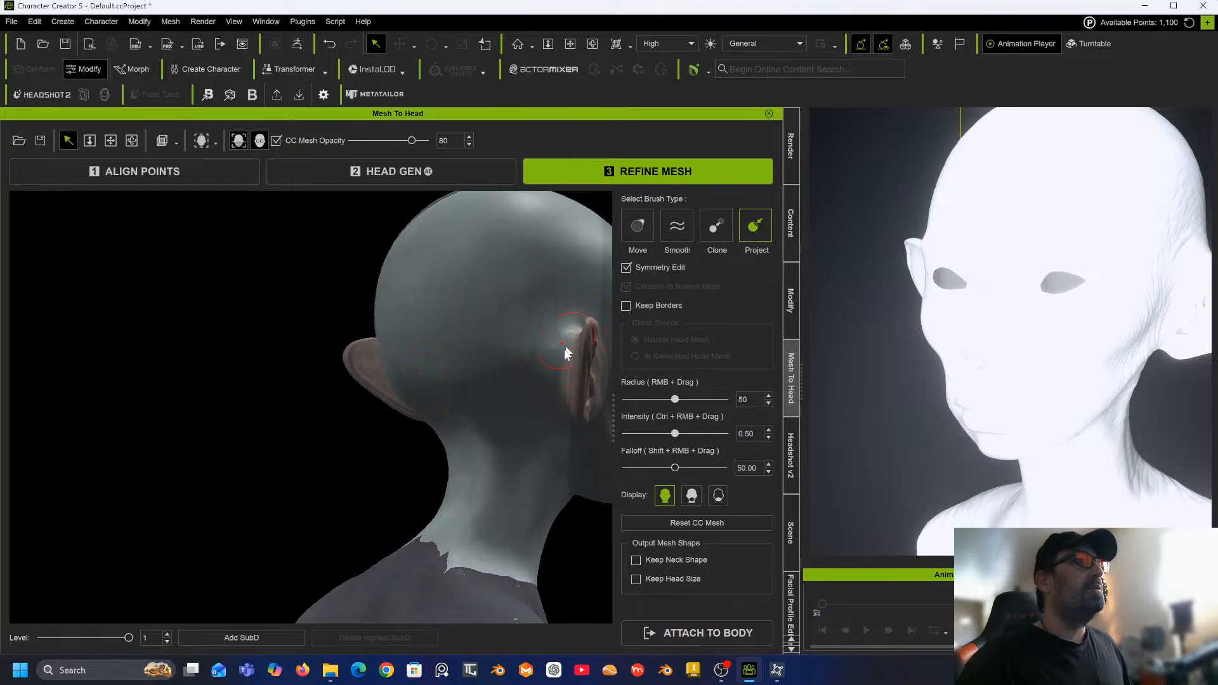
{"action": "mouse_move", "coordinate": [475, 393]}
{"action": "left_mouse_down", "text": "alt"}
{"action": "mouse_move", "coordinate": [489, 425]}
{"action": "mouse_move", "coordinate": [544, 340]}
{"action": "left_mouse_up", "text": "alt"}
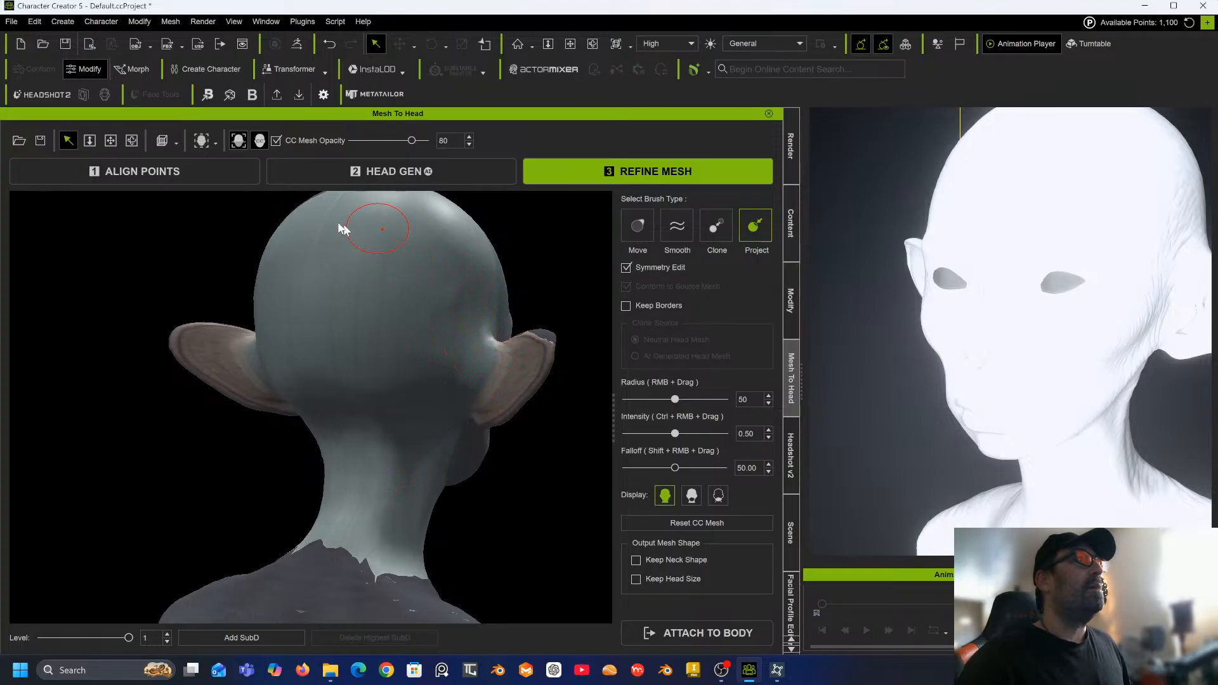
{"action": "mouse_move", "coordinate": [323, 252]}
{"action": "left_mouse_down", "text": "alt"}
{"action": "mouse_move", "coordinate": [364, 291]}
{"action": "mouse_move", "coordinate": [400, 362]}
{"action": "mouse_move", "coordinate": [402, 307]}
{"action": "left_mouse_up", "text": "alt"}
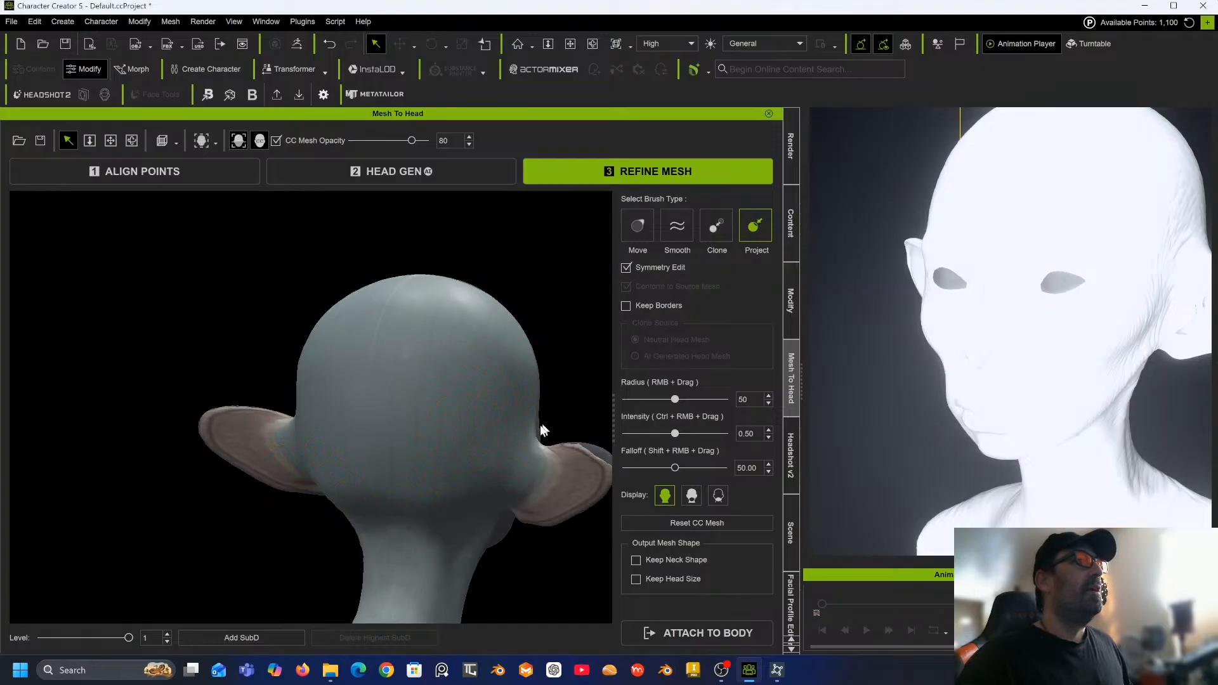
{"action": "left_click_drag", "start_coordinate": [543, 379], "coordinate": [406, 392], "text": "alt"}
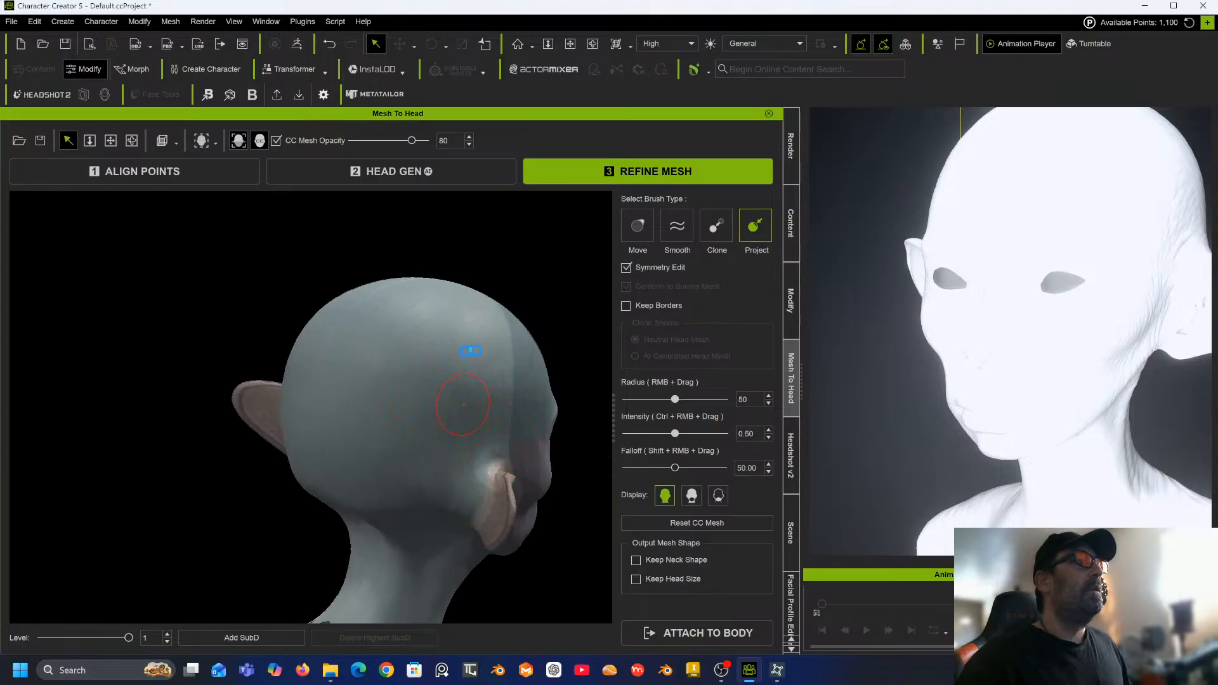
Project the CC mesh across the back of the head and keep the Project brush active.
{"action": "mouse_move", "coordinate": [406, 329]}
{"action": "left_mouse_down", "text": "alt"}
{"action": "mouse_move", "coordinate": [438, 321]}
{"action": "mouse_move", "coordinate": [502, 353]}
{"action": "left_mouse_up", "text": "alt"}
{"action": "middle_click_drag", "start_coordinate": [445, 349], "coordinate": [553, 342], "text": "alt"}
{"action": "mouse_move", "coordinate": [390, 347]}
{"action": "left_mouse_down", "text": "alt"}
{"action": "mouse_move", "coordinate": [620, 361]}
{"action": "mouse_move", "coordinate": [355, 398]}
{"action": "mouse_move", "coordinate": [273, 430]}
{"action": "left_mouse_up", "text": "alt"}
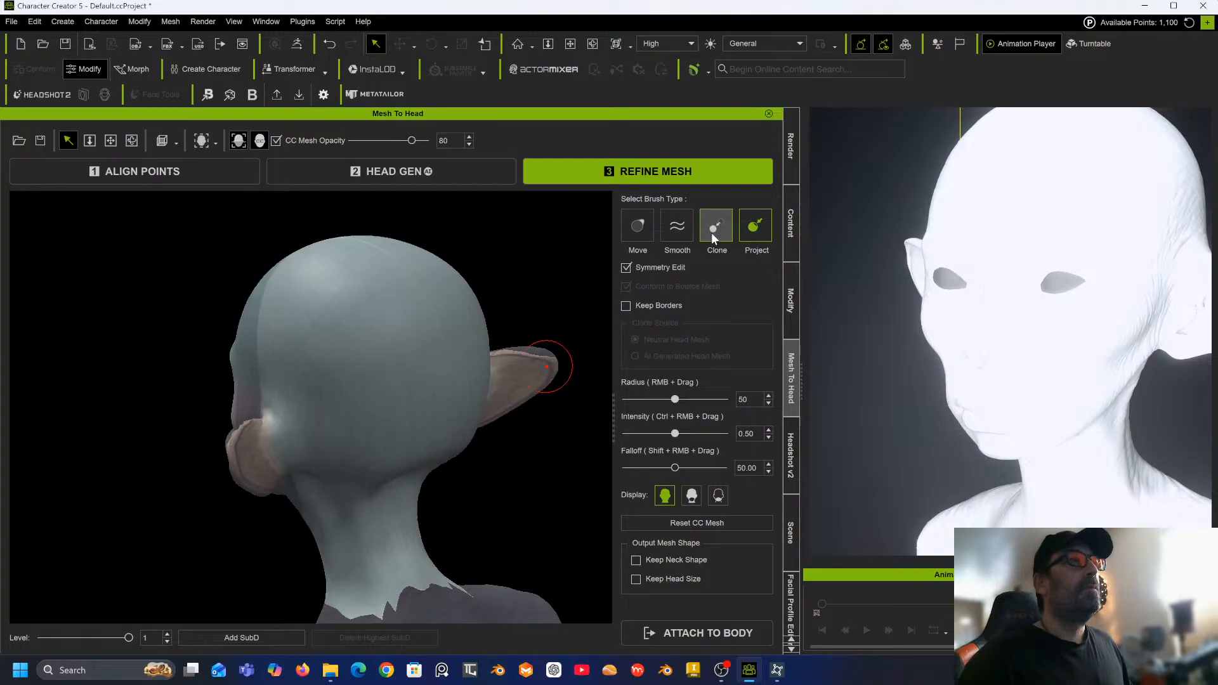
{"action": "left_click", "coordinate": [681, 230]}
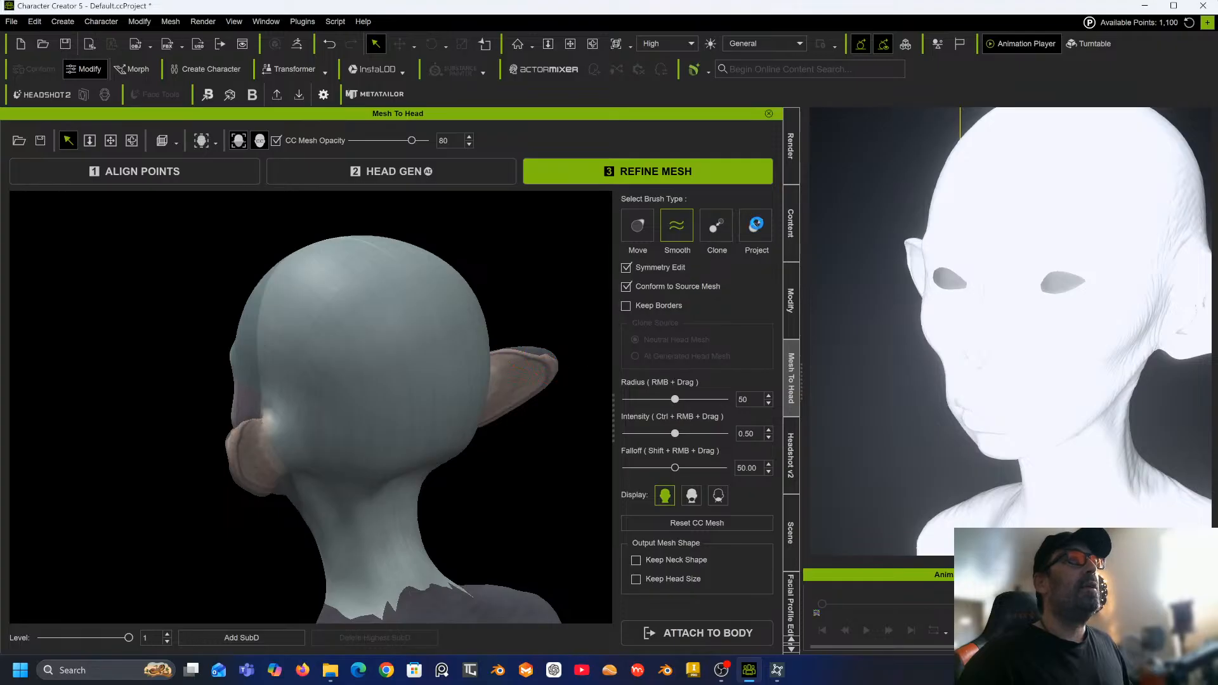
{"action": "left_click", "coordinate": [752, 234]}
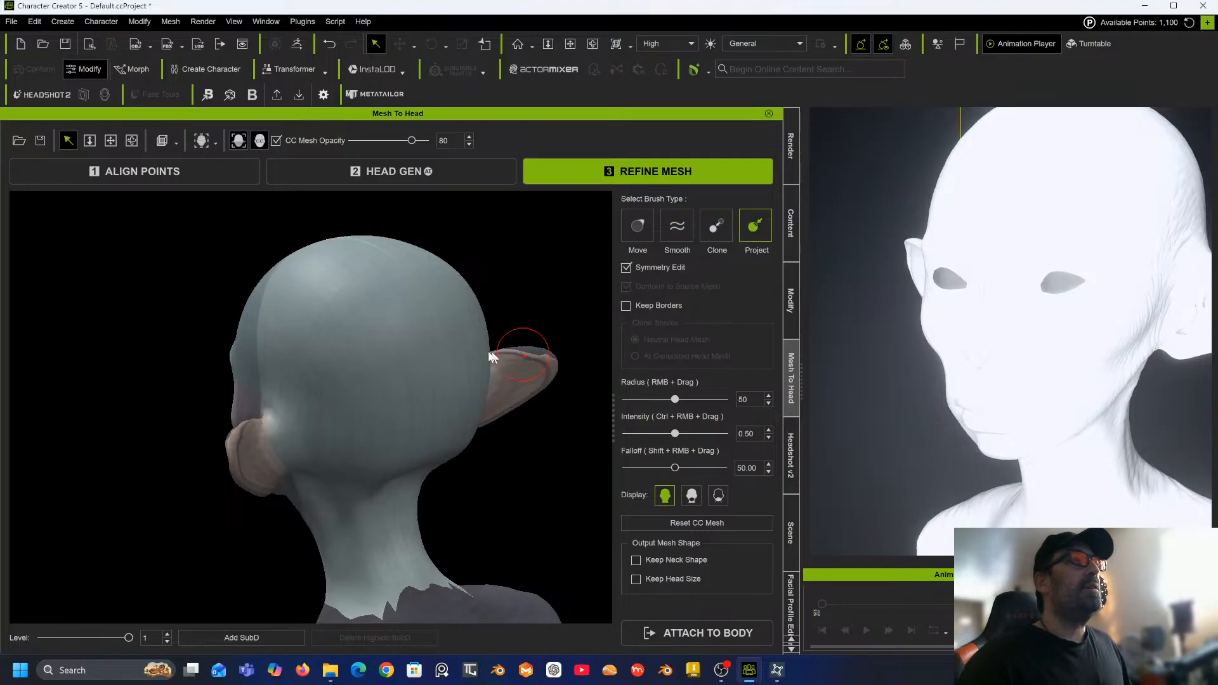
Project the CC mesh along the side of the head behind the ear and the jaw.
{"action": "mouse_move", "coordinate": [400, 411]}
{"action": "middle_mouse_down"}
{"action": "mouse_move", "coordinate": [502, 375]}
{"action": "mouse_move", "coordinate": [401, 480]}
{"action": "middle_mouse_up"}
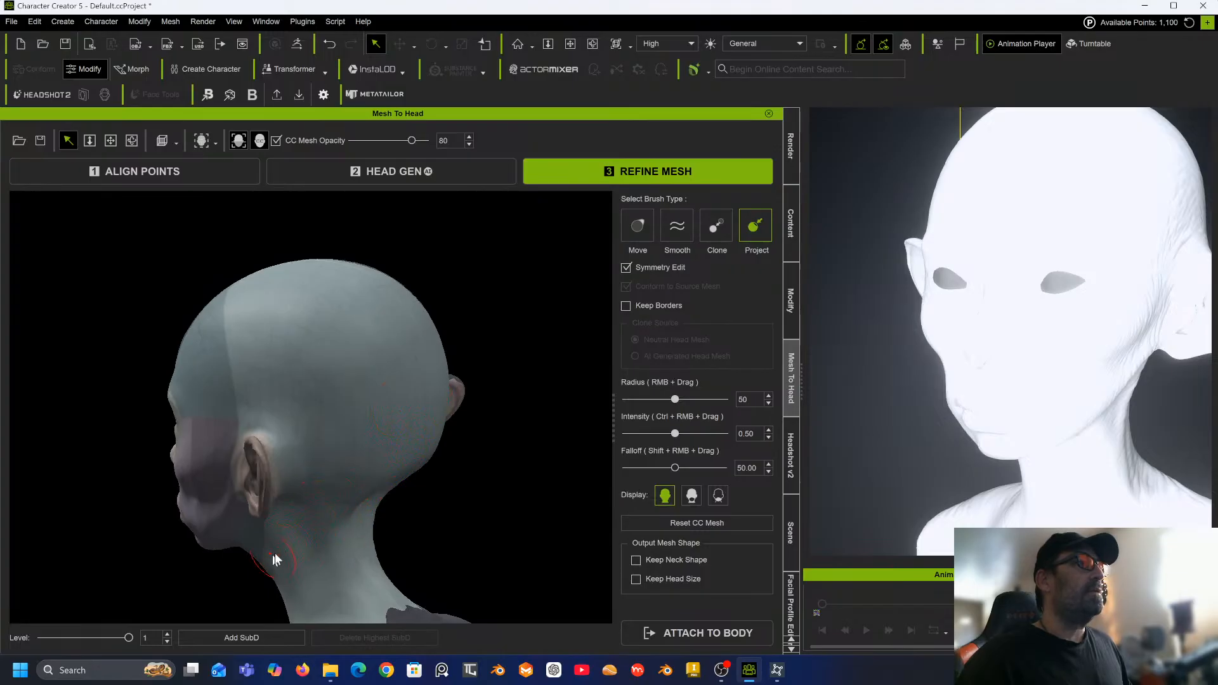
{"action": "mouse_move", "coordinate": [318, 546]}
{"action": "middle_mouse_down"}
{"action": "mouse_move", "coordinate": [444, 419]}
{"action": "mouse_move", "coordinate": [554, 394]}
{"action": "mouse_move", "coordinate": [487, 348]}
{"action": "mouse_move", "coordinate": [353, 386]}
{"action": "middle_mouse_up"}
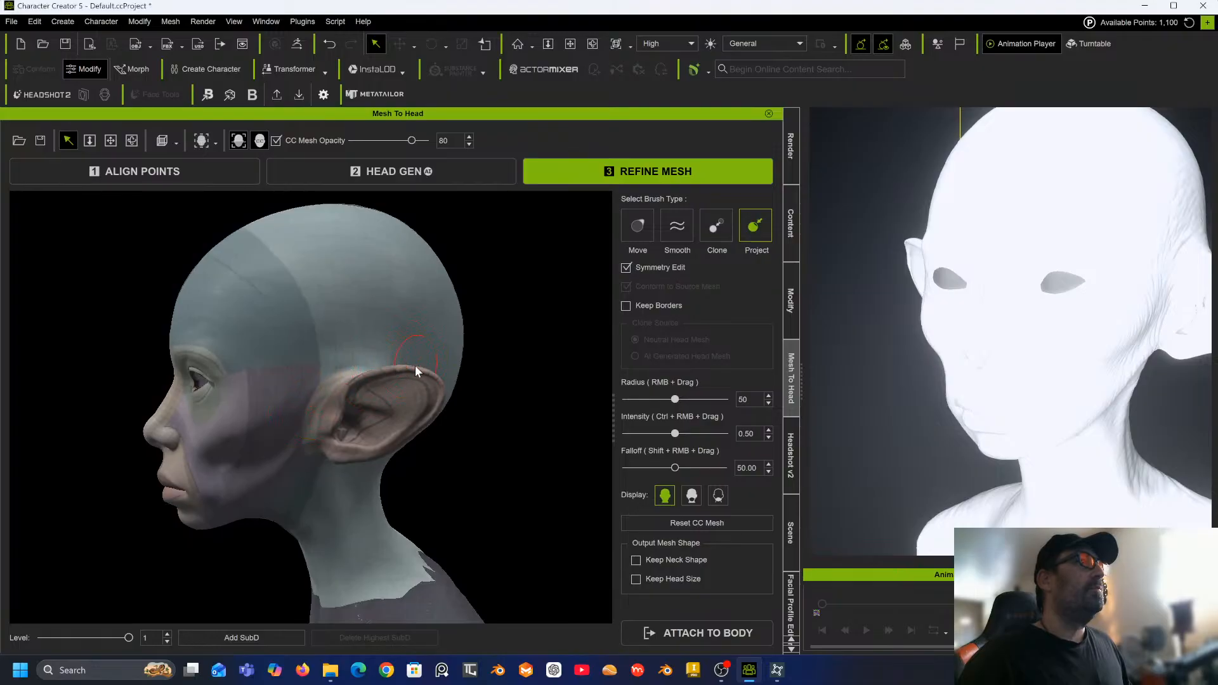
{"action": "mouse_move", "coordinate": [413, 414]}
{"action": "left_mouse_down"}
{"action": "mouse_move", "coordinate": [427, 418]}
{"action": "mouse_move", "coordinate": [351, 434]}
{"action": "left_mouse_up"}
{"action": "mouse_move", "coordinate": [322, 425]}
{"action": "middle_mouse_down"}
{"action": "mouse_move", "coordinate": [307, 428]}
{"action": "mouse_move", "coordinate": [501, 370]}
{"action": "mouse_move", "coordinate": [341, 400]}
{"action": "middle_mouse_up"}
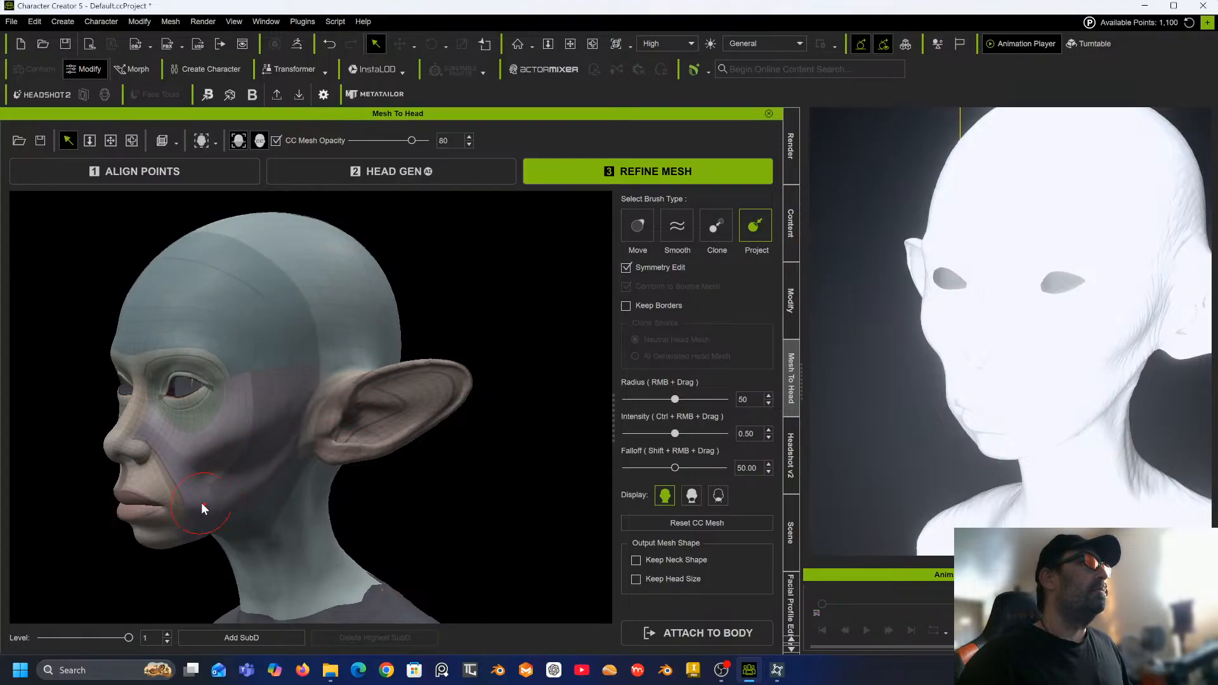
{"action": "right_click_drag", "start_coordinate": [241, 459], "coordinate": [478, 425], "text": "alt"}
{"action": "left_click_drag", "start_coordinate": [478, 425], "coordinate": [539, 410], "text": "alt"}
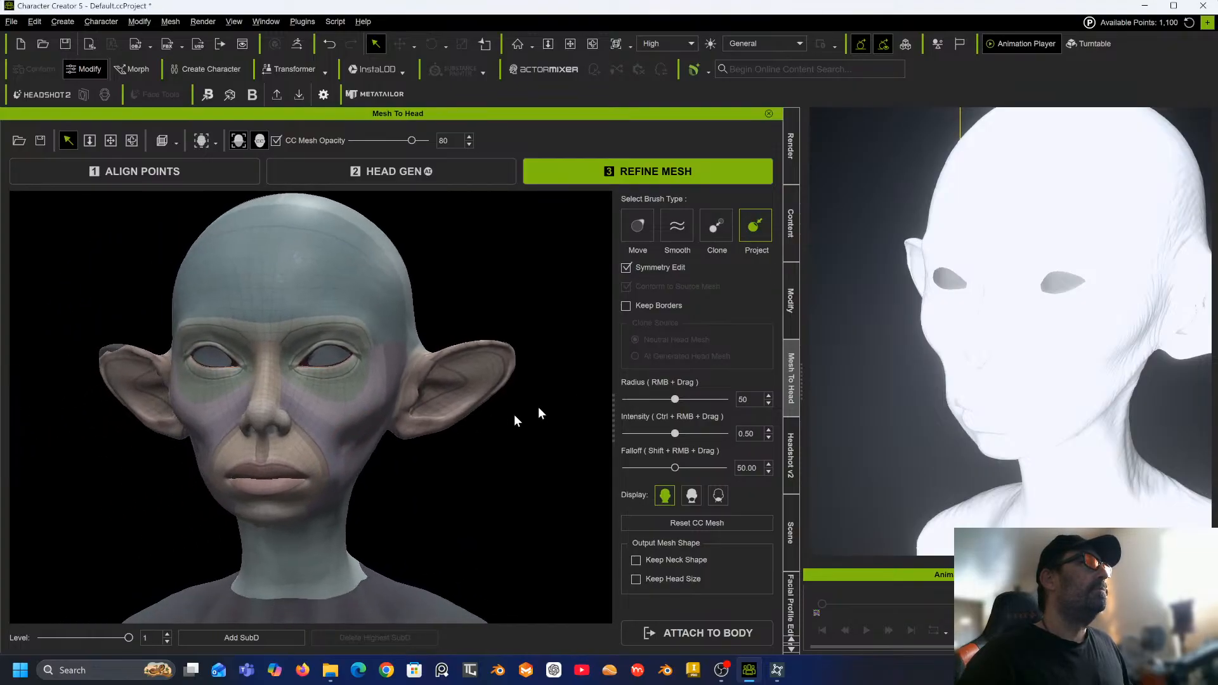
Set the Project brush radius to 38.
{"action": "scroll", "coordinate": [539, 410], "scroll_direction": "up", "scroll_amount": 5}
{"action": "scroll", "coordinate": [321, 413], "scroll_direction": "down", "scroll_amount": 4}
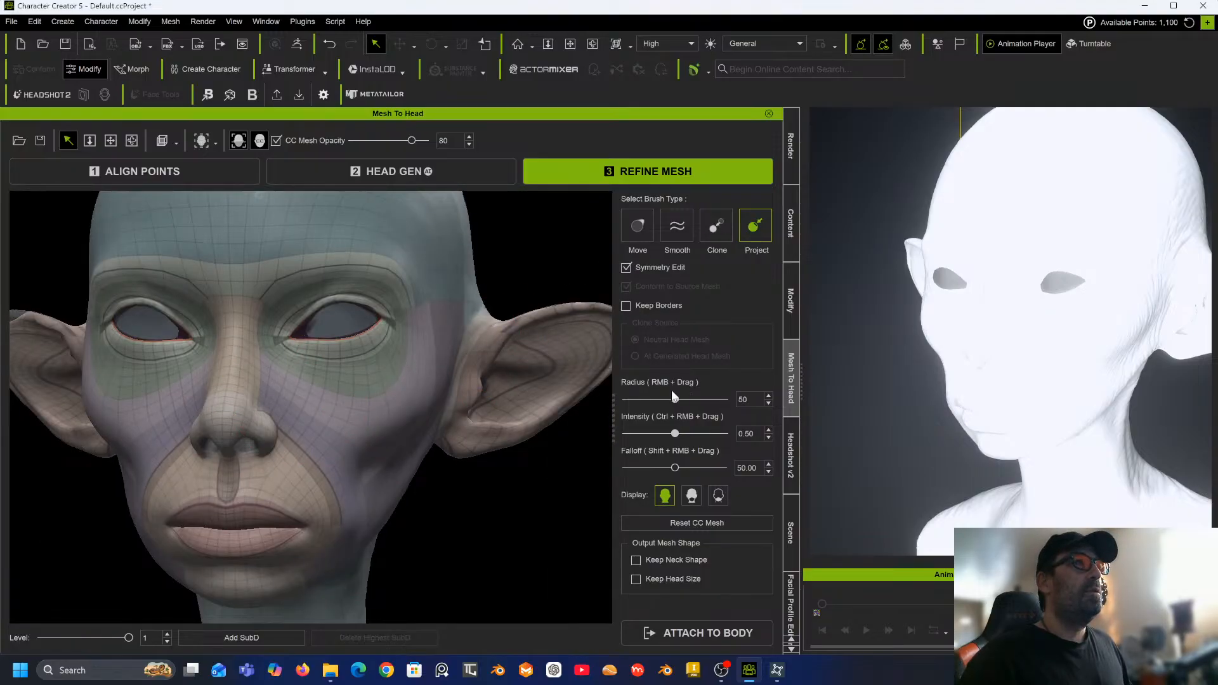
{"action": "left_click_drag", "start_coordinate": [674, 399], "coordinate": [646, 398]}
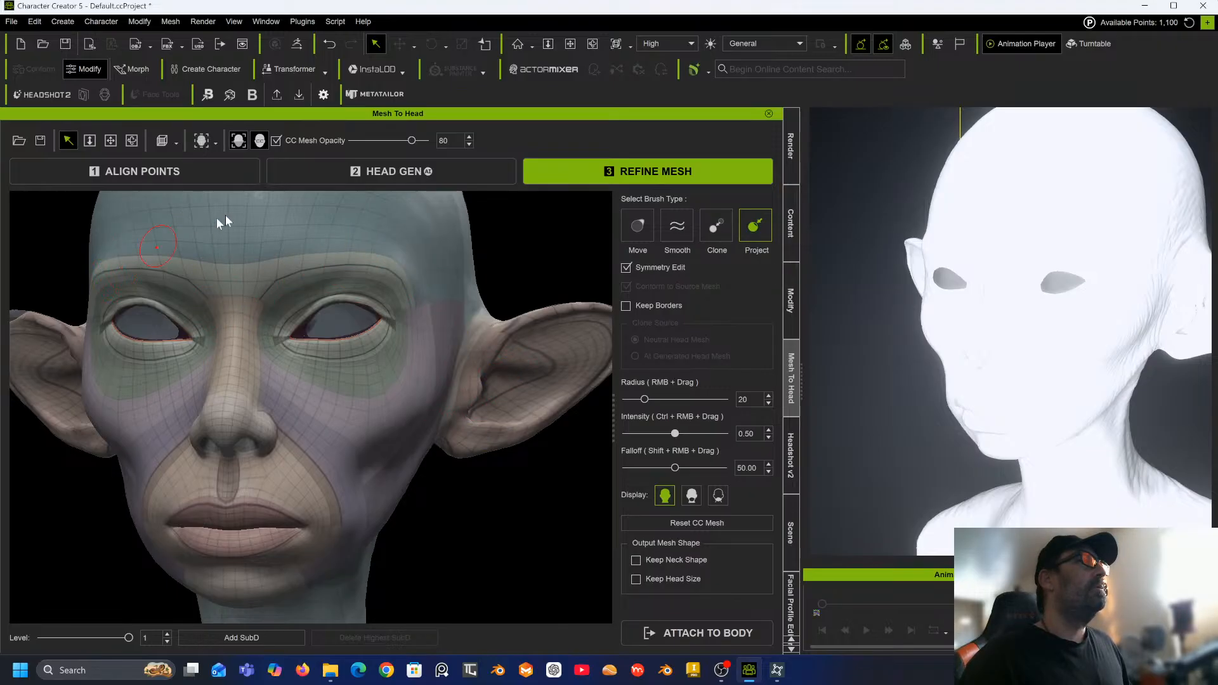
{"action": "scroll", "coordinate": [324, 239], "scroll_direction": "down", "scroll_amount": 3}
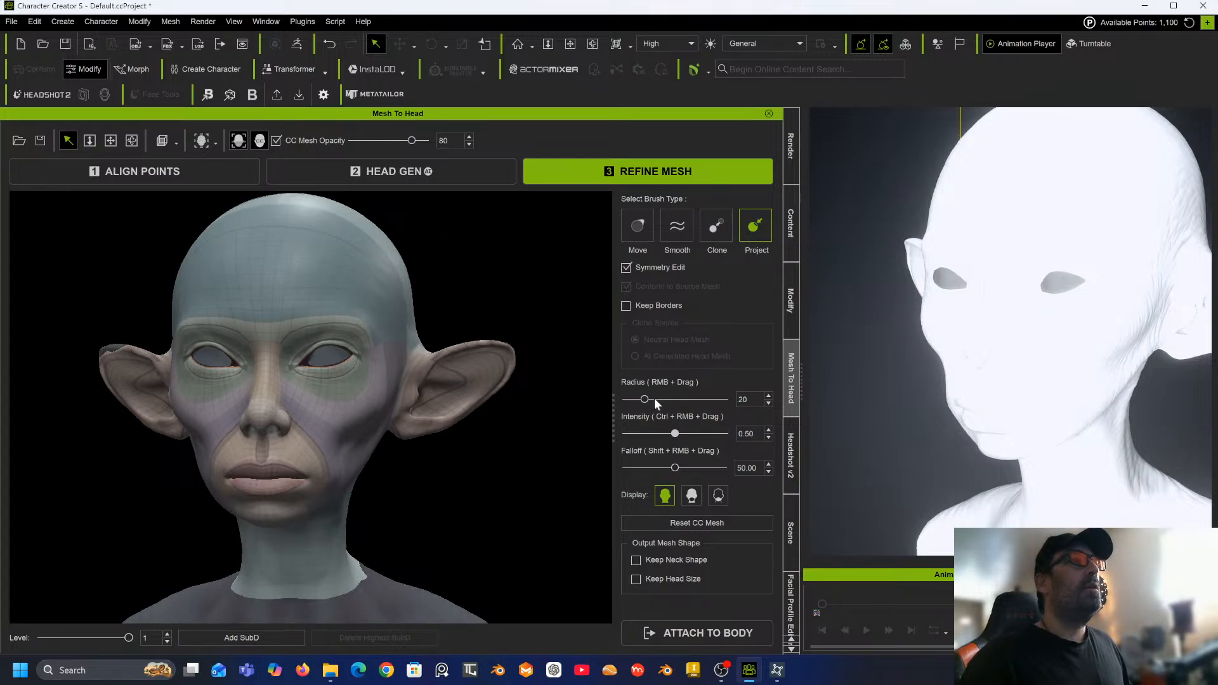
{"action": "left_click_drag", "start_coordinate": [644, 399], "coordinate": [663, 399]}
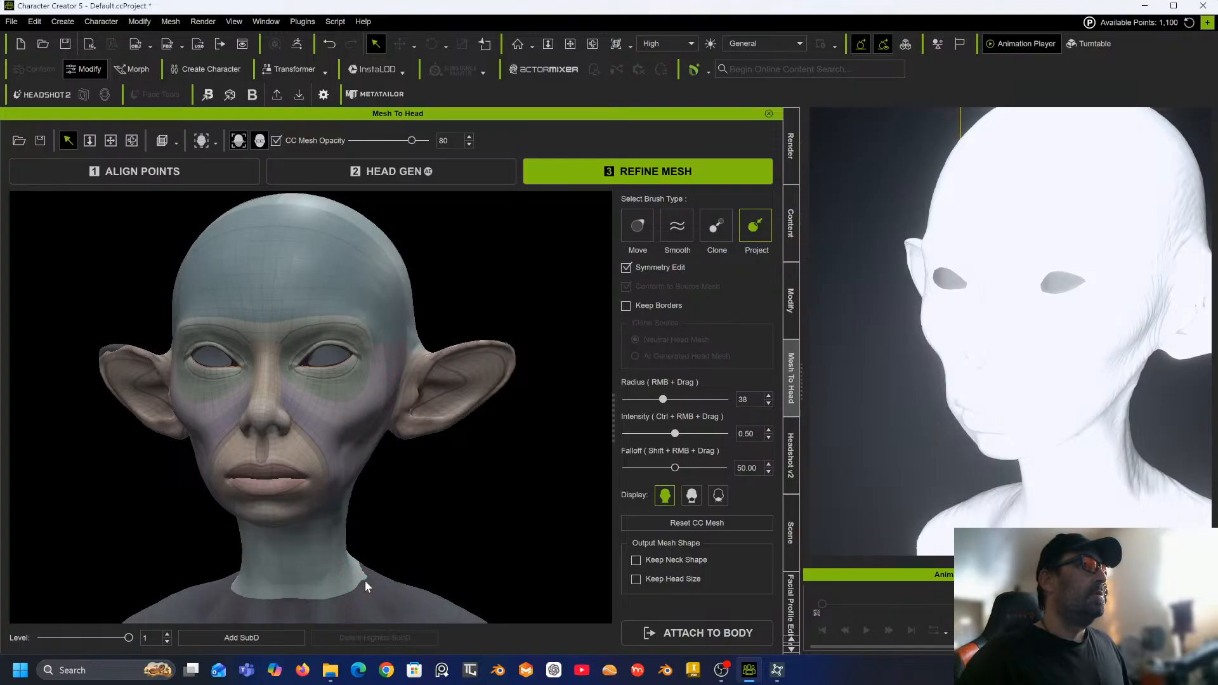
Project the CC mesh along the base of the neck at the front, sides and back.
{"action": "left_click_drag", "start_coordinate": [328, 584], "coordinate": [282, 580]}
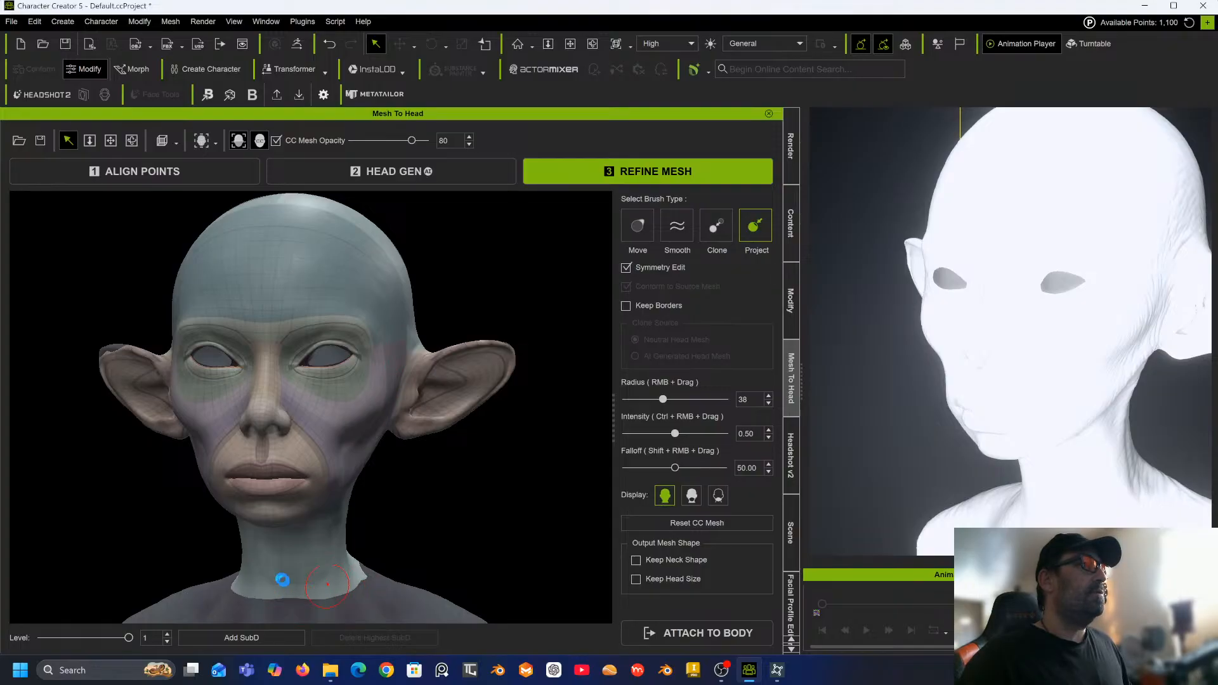
{"action": "middle_click_drag", "start_coordinate": [281, 563], "coordinate": [577, 551]}
{"action": "middle_click_drag", "start_coordinate": [462, 554], "coordinate": [559, 553]}
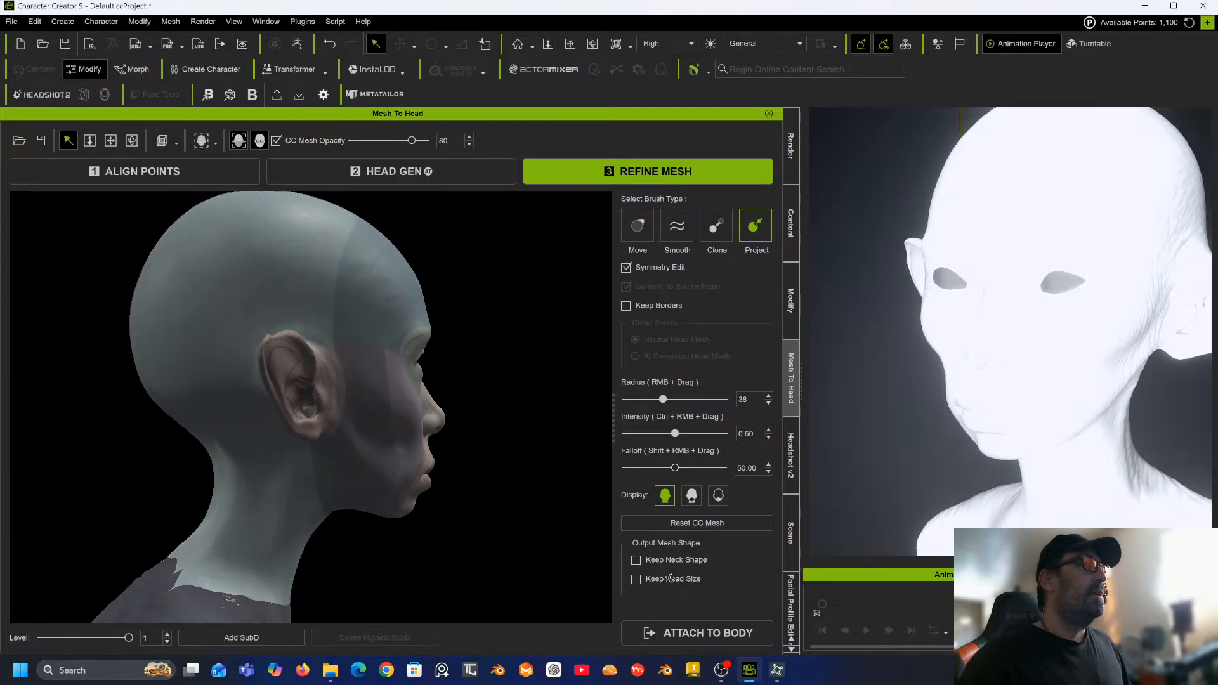
{"action": "middle_click_drag", "start_coordinate": [306, 554], "coordinate": [431, 505]}
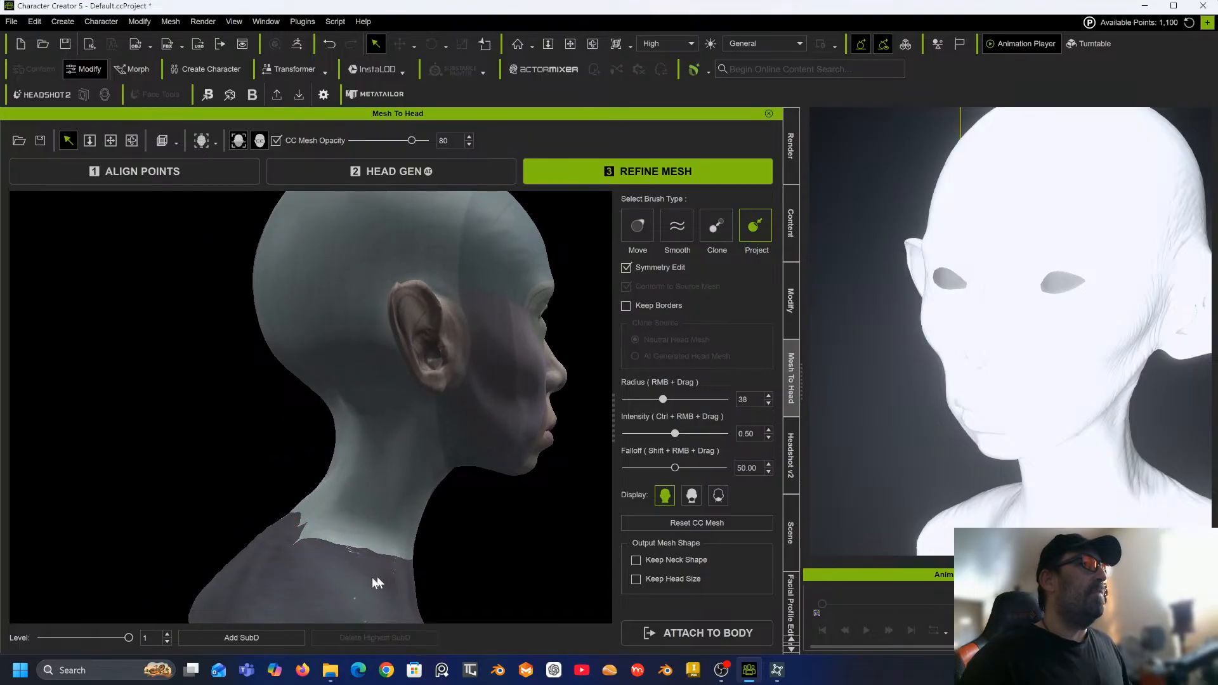
{"action": "right_click_drag", "start_coordinate": [270, 455], "coordinate": [330, 458]}
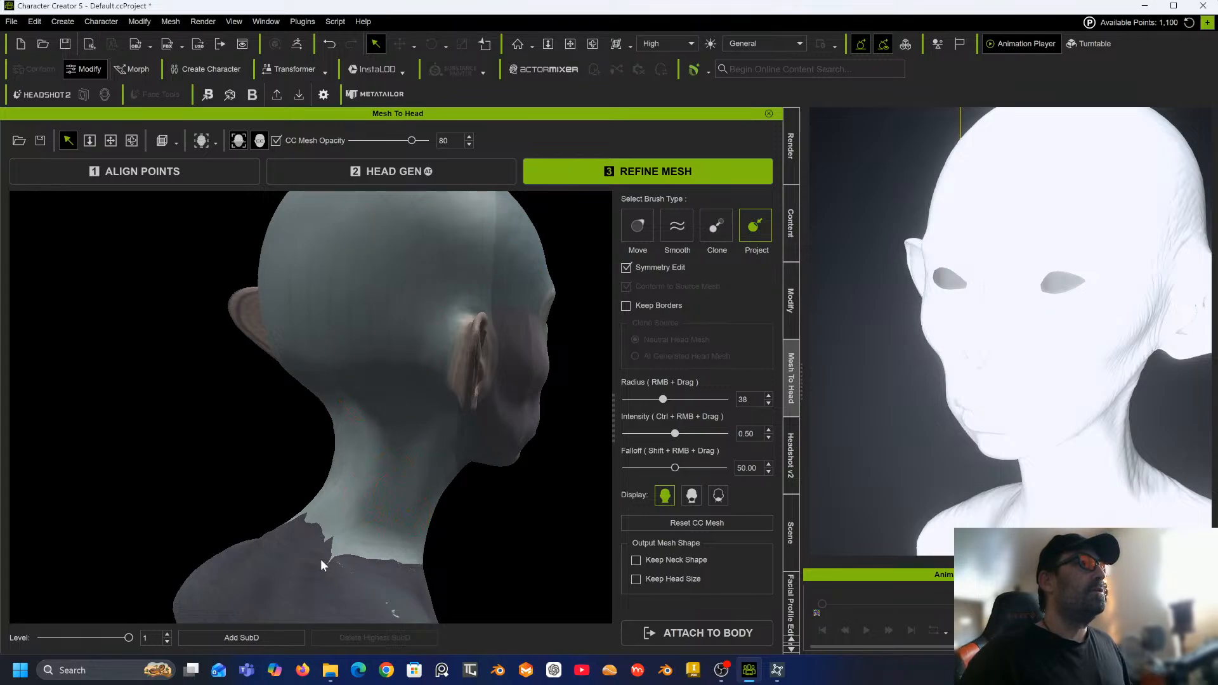
{"action": "middle_click_drag", "start_coordinate": [315, 492], "coordinate": [553, 523]}
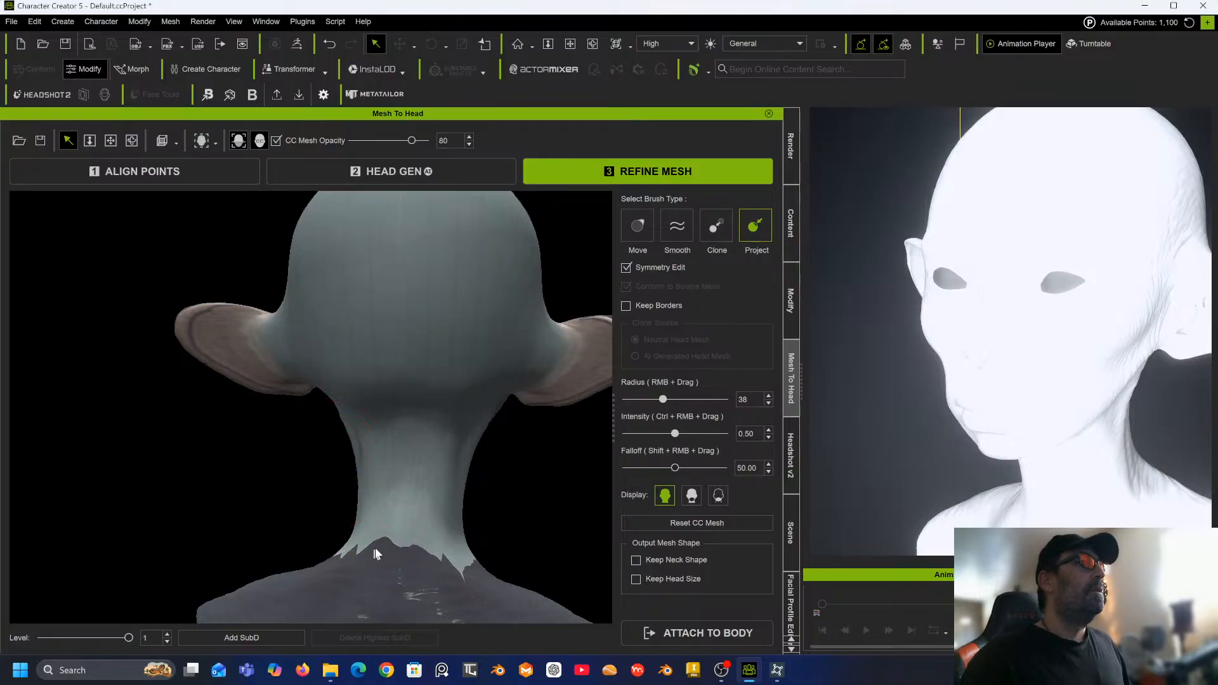
{"action": "mouse_move", "coordinate": [311, 414]}
{"action": "right_mouse_down"}
{"action": "mouse_move", "coordinate": [643, 386]}
{"action": "mouse_move", "coordinate": [957, 397]}
{"action": "mouse_move", "coordinate": [1200, 306]}
{"action": "right_mouse_up"}
Project the CC mesh onto the cheeks beside the nose and along the side of the face.
{"action": "scroll", "coordinate": [521, 316], "scroll_direction": "up", "scroll_amount": 5}
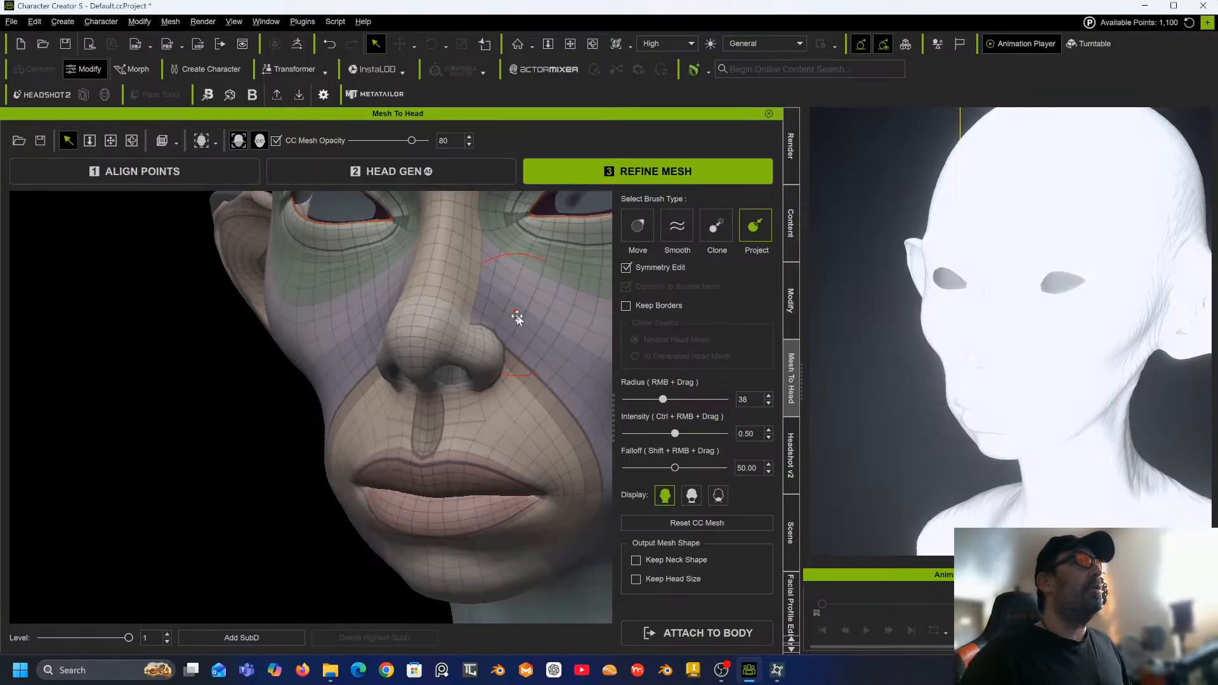
{"action": "middle_click_drag", "start_coordinate": [517, 317], "coordinate": [429, 413]}
{"action": "right_click_drag", "start_coordinate": [426, 407], "coordinate": [586, 408], "text": "alt"}
{"action": "mouse_move", "coordinate": [502, 398]}
{"action": "right_mouse_down", "text": "alt"}
{"action": "mouse_move", "coordinate": [512, 353]}
{"action": "mouse_move", "coordinate": [476, 332]}
{"action": "mouse_move", "coordinate": [494, 417]}
{"action": "right_mouse_up", "text": "alt"}
{"action": "scroll", "coordinate": [495, 417], "scroll_direction": "down", "scroll_amount": 3}
{"action": "scroll", "coordinate": [495, 416], "scroll_direction": "down", "scroll_amount": 2}
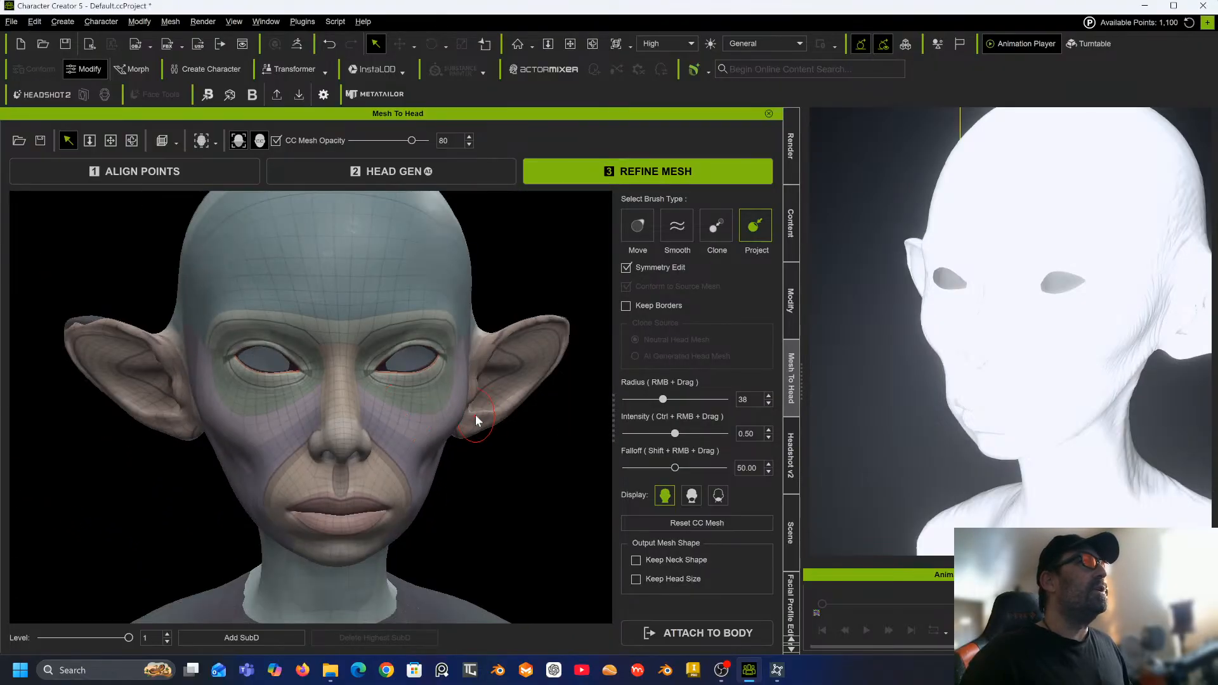
{"action": "middle_click_drag", "start_coordinate": [449, 430], "coordinate": [457, 343], "text": "alt"}
{"action": "right_click_drag", "start_coordinate": [445, 385], "coordinate": [567, 392], "text": "alt"}
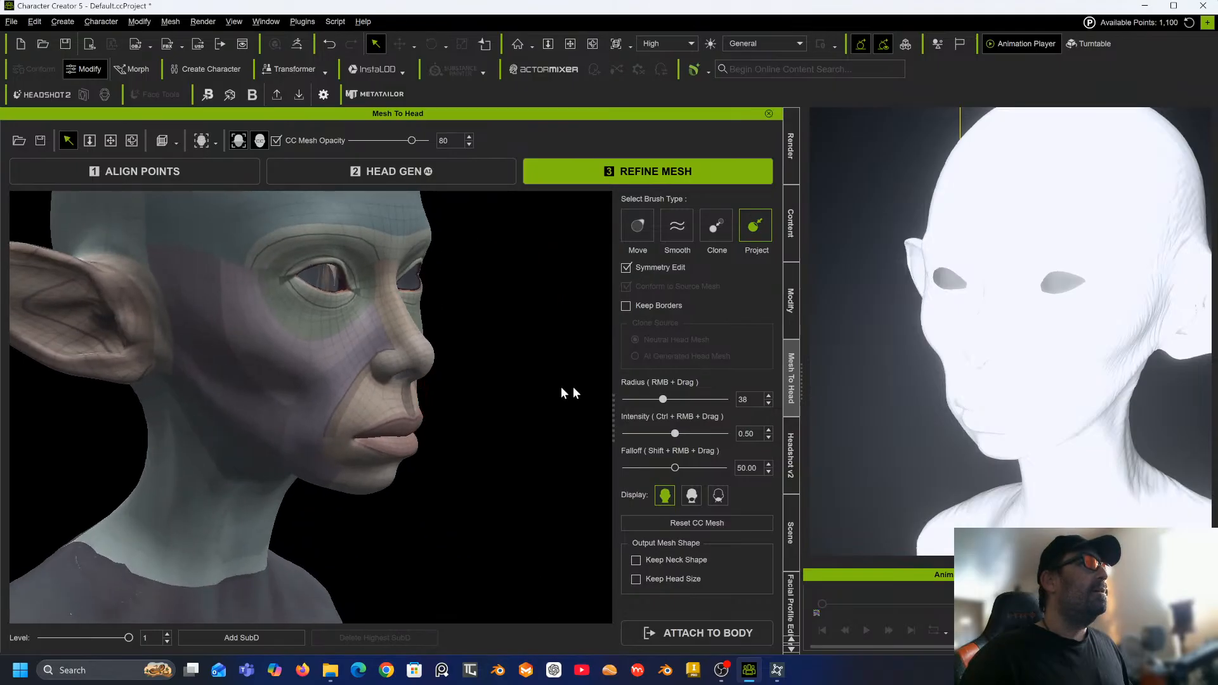
{"action": "middle_click_drag", "start_coordinate": [438, 361], "coordinate": [526, 427], "text": "alt"}
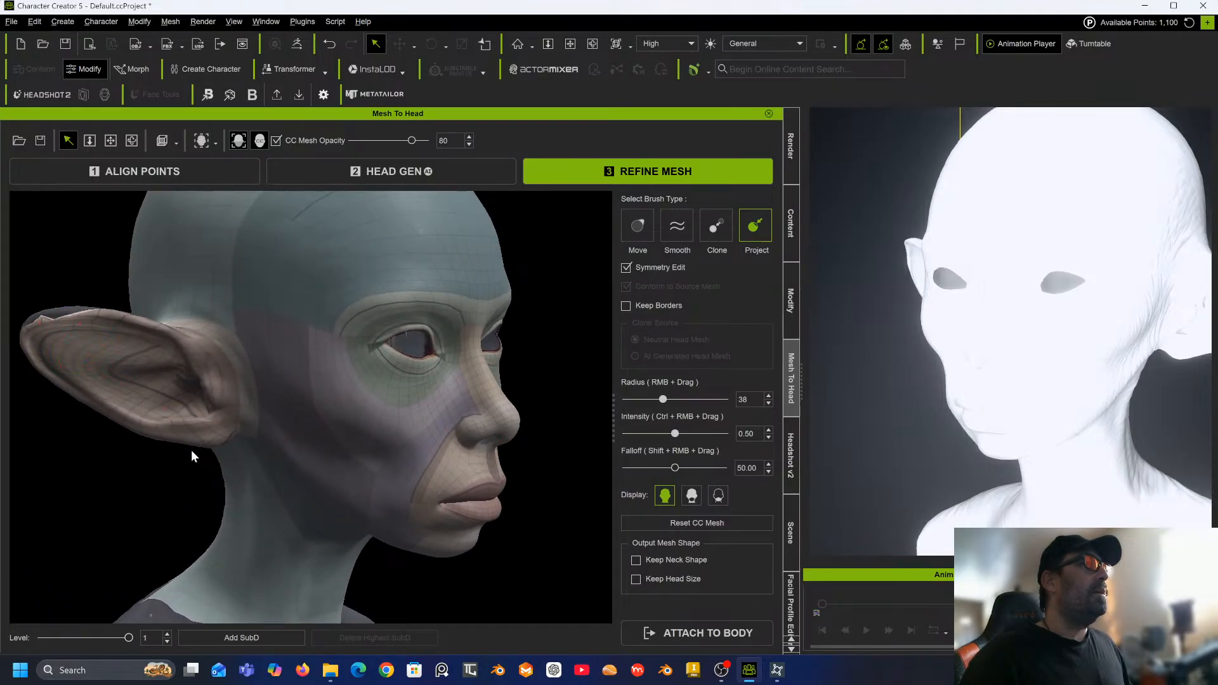
Turn on Keep Borders for the Project brush.
{"action": "mouse_move", "coordinate": [192, 450]}
{"action": "right_mouse_down", "text": "alt"}
{"action": "mouse_move", "coordinate": [79, 401]}
{"action": "mouse_move", "coordinate": [56, 302]}
{"action": "mouse_move", "coordinate": [71, 270]}
{"action": "mouse_move", "coordinate": [107, 271]}
{"action": "mouse_move", "coordinate": [146, 330]}
{"action": "right_mouse_up", "text": "alt"}
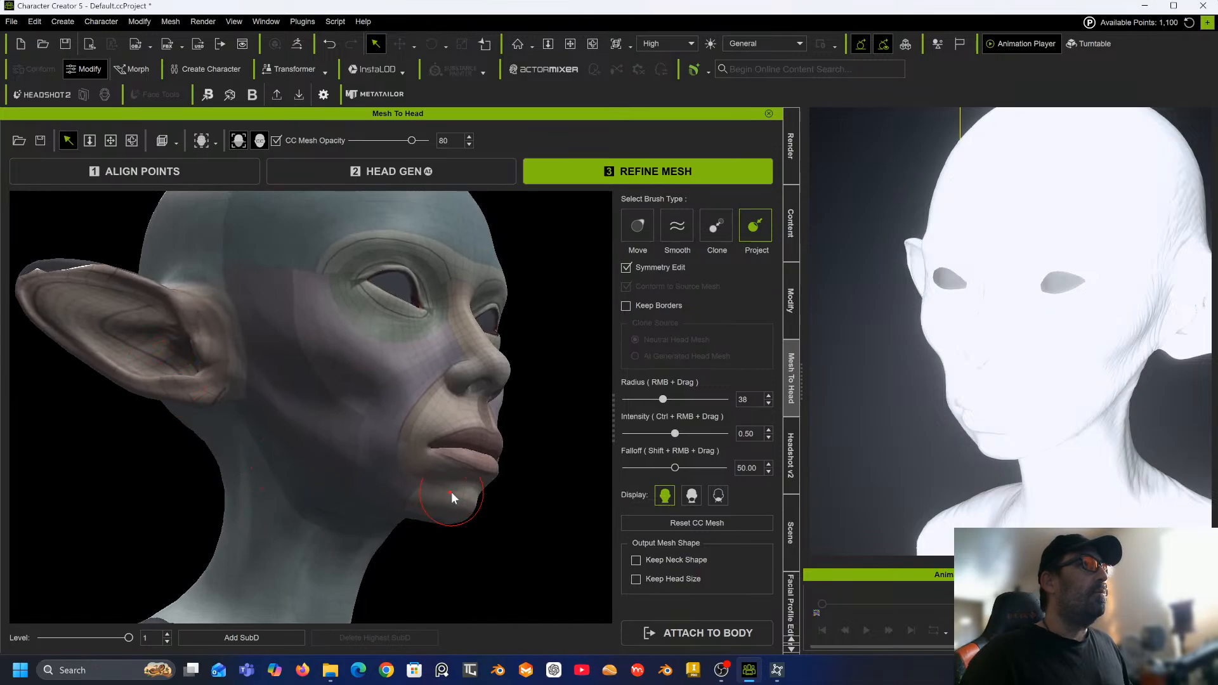
{"action": "left_click", "coordinate": [625, 305]}
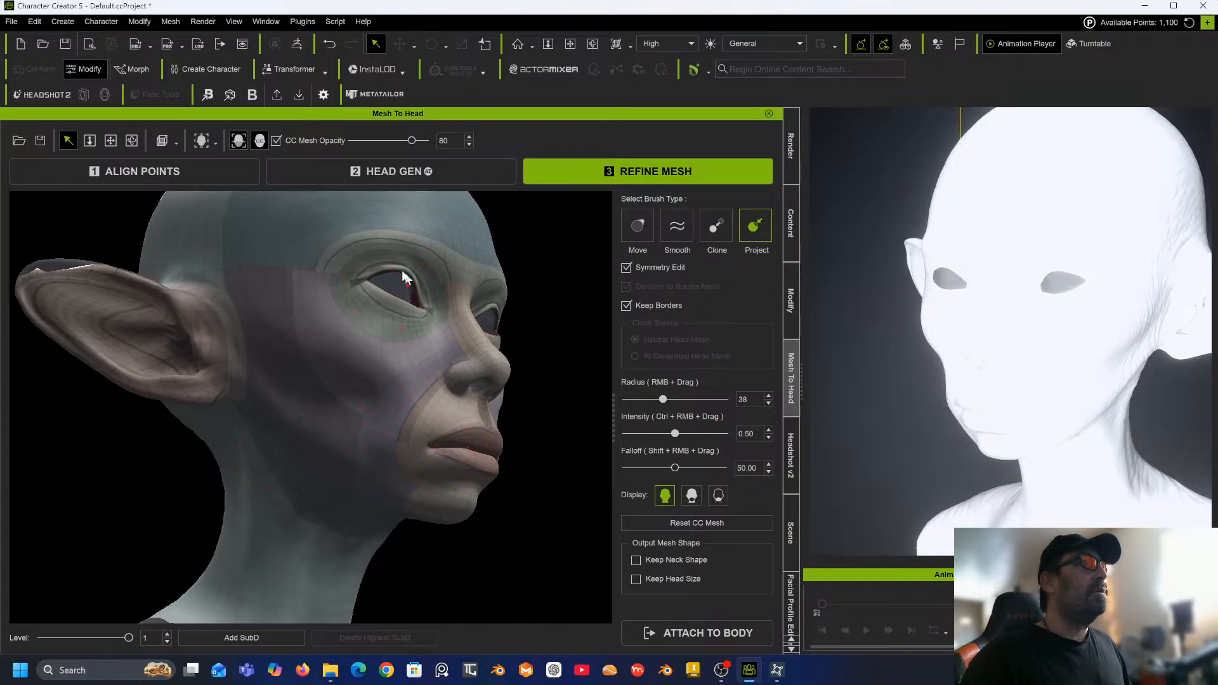
Project the CC mesh around the nose and mouth from the front of the face.
{"action": "middle_click_drag", "start_coordinate": [379, 390], "coordinate": [212, 427]}
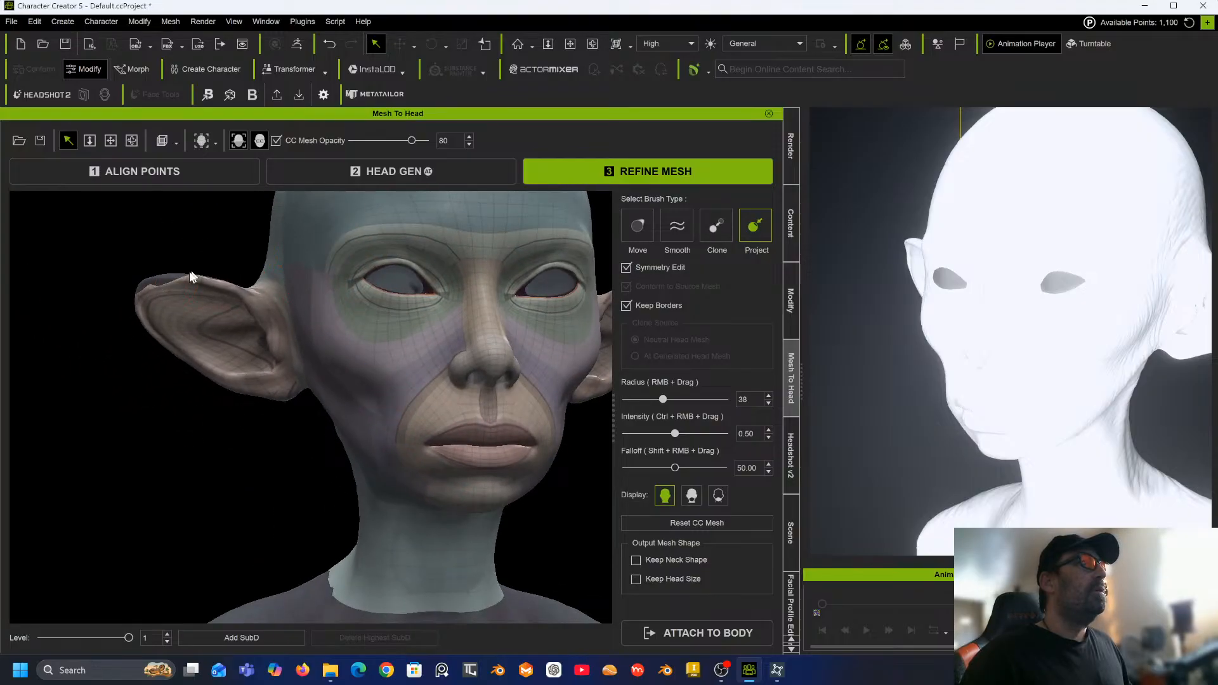
{"action": "mouse_move", "coordinate": [204, 310]}
{"action": "middle_mouse_down"}
{"action": "mouse_move", "coordinate": [207, 345]}
{"action": "mouse_move", "coordinate": [237, 311]}
{"action": "middle_mouse_up"}
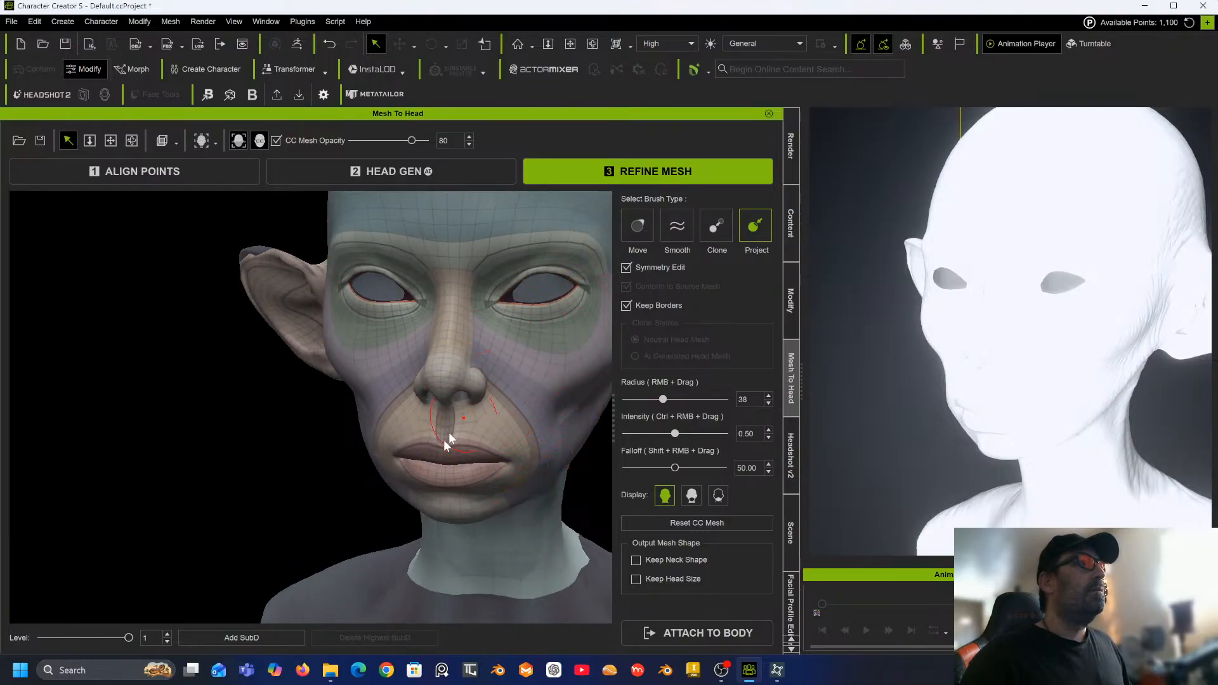
{"action": "middle_click_drag", "start_coordinate": [384, 389], "coordinate": [741, 429]}
{"action": "scroll", "coordinate": [490, 385], "scroll_direction": "down", "scroll_amount": 3}
{"action": "middle_click_drag", "start_coordinate": [489, 386], "coordinate": [283, 417]}
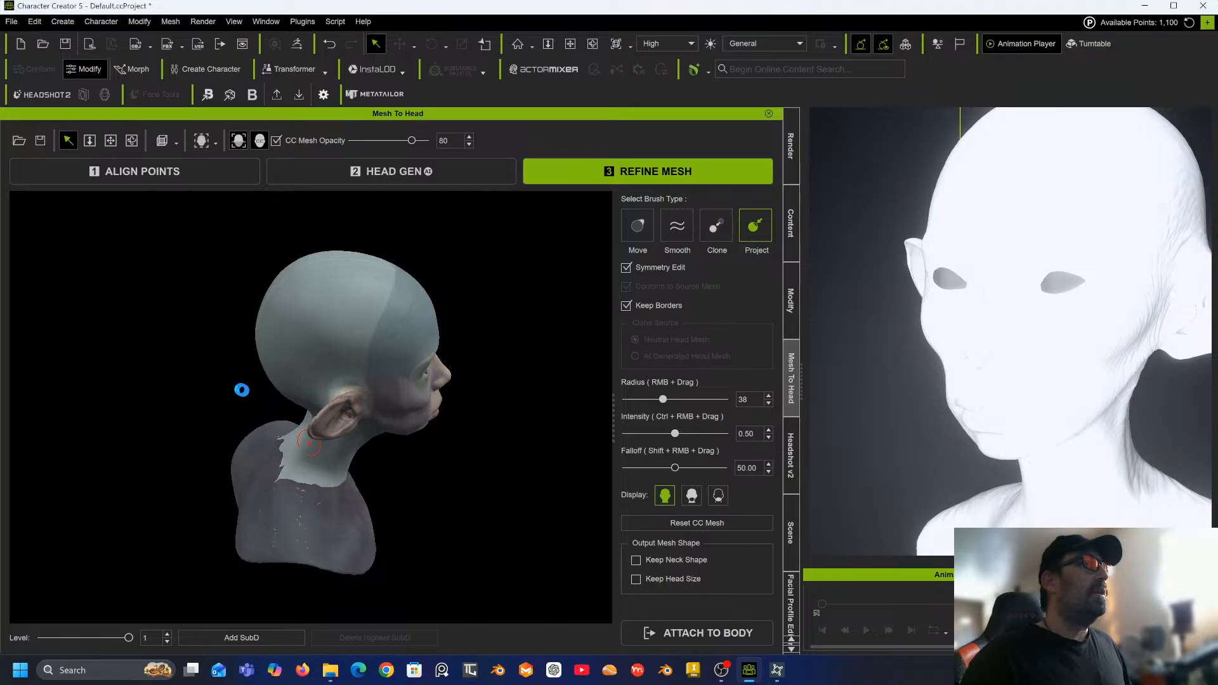
{"action": "middle_click_drag", "start_coordinate": [239, 389], "coordinate": [236, 354]}
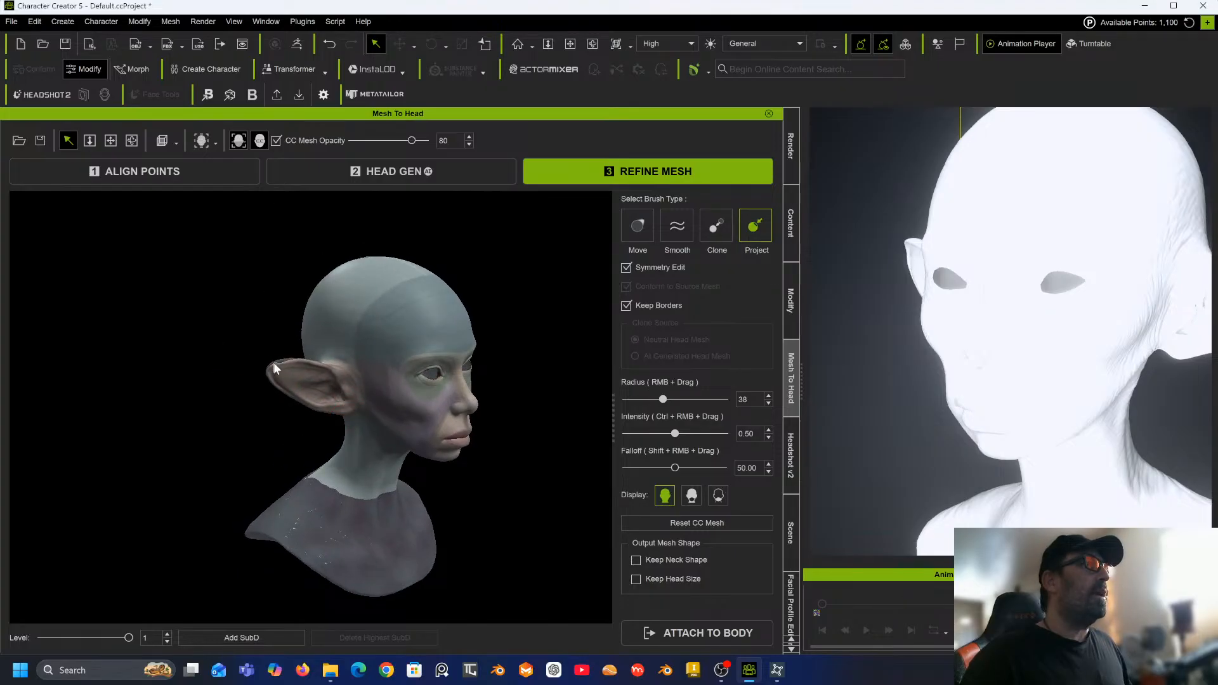
Set the Project brush radius to 32 and project the mesh where the ear joins the head.
{"action": "mouse_move", "coordinate": [266, 367]}
{"action": "left_mouse_down"}
{"action": "mouse_move", "coordinate": [318, 399]}
{"action": "mouse_move", "coordinate": [169, 370]}
{"action": "mouse_move", "coordinate": [353, 389]}
{"action": "mouse_move", "coordinate": [345, 399]}
{"action": "left_mouse_up"}
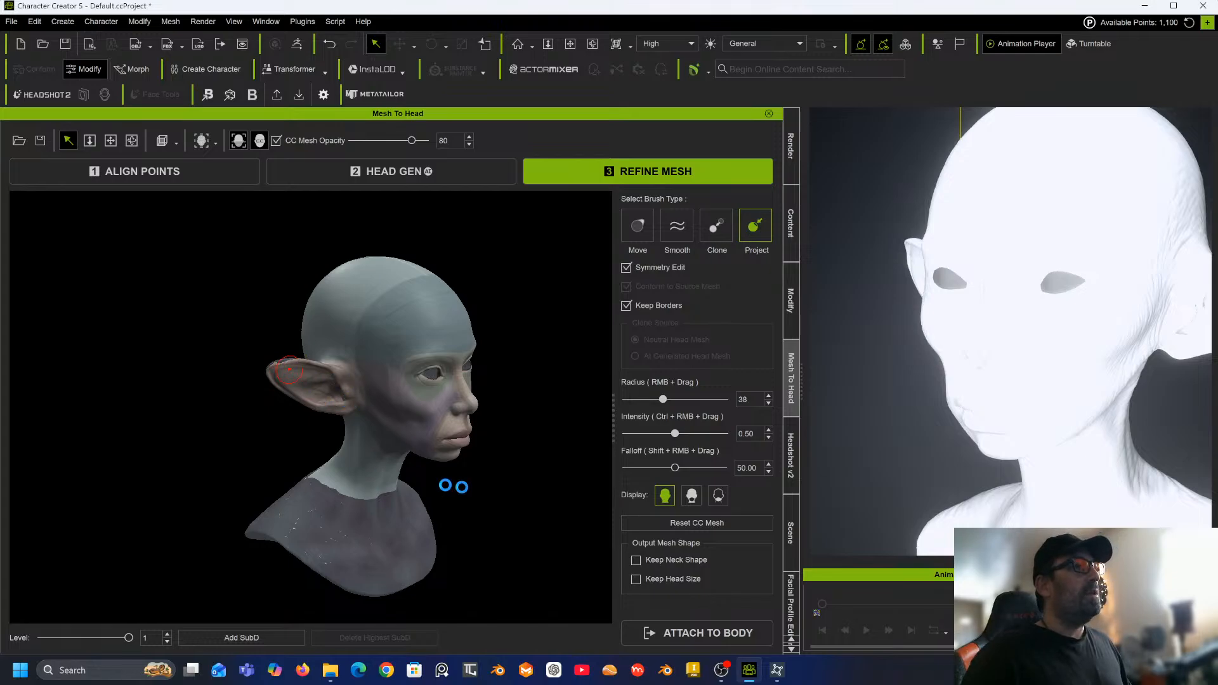
{"action": "right_click_drag", "start_coordinate": [419, 403], "coordinate": [420, 407]}
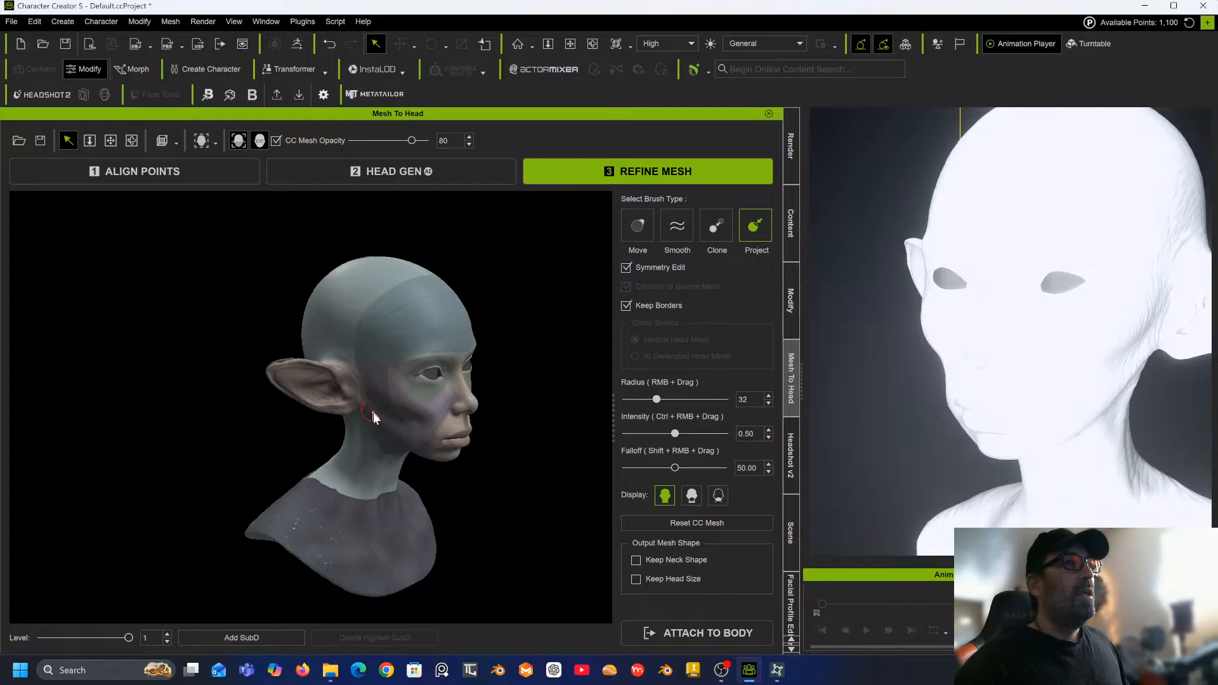
{"action": "middle_click_drag", "start_coordinate": [389, 427], "coordinate": [190, 323]}
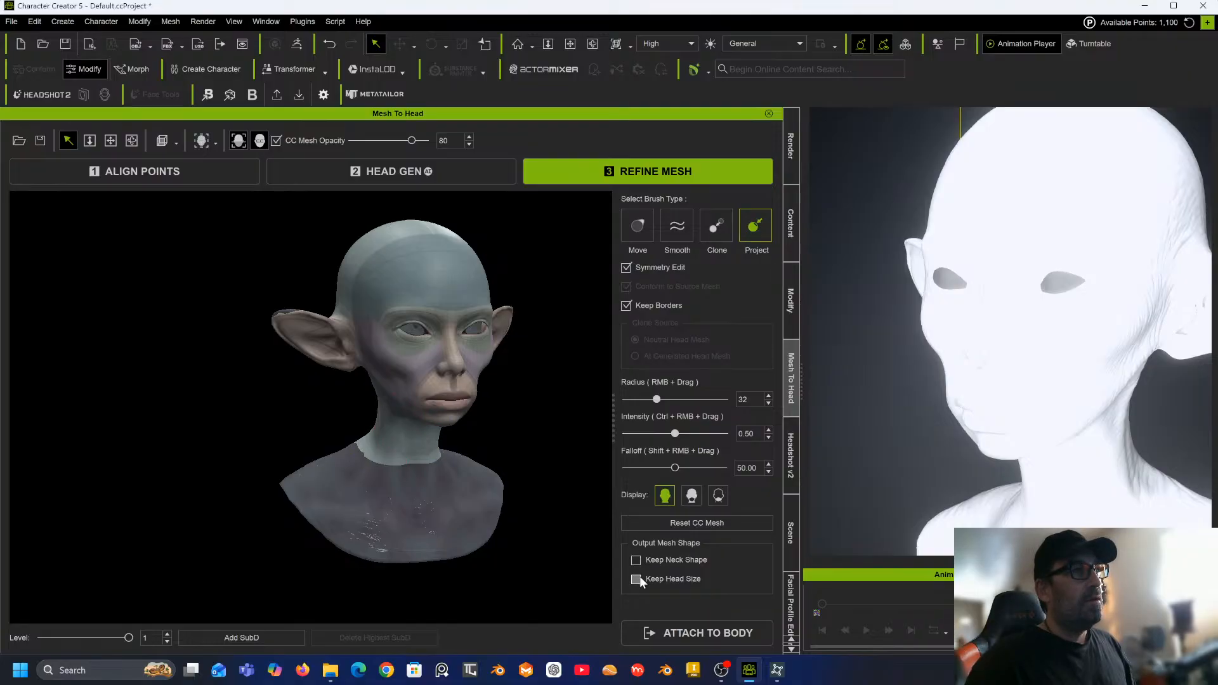
Attach the head to the body, generating the character with Female body type and 2048 texture size.
{"action": "left_click", "coordinate": [710, 635]}
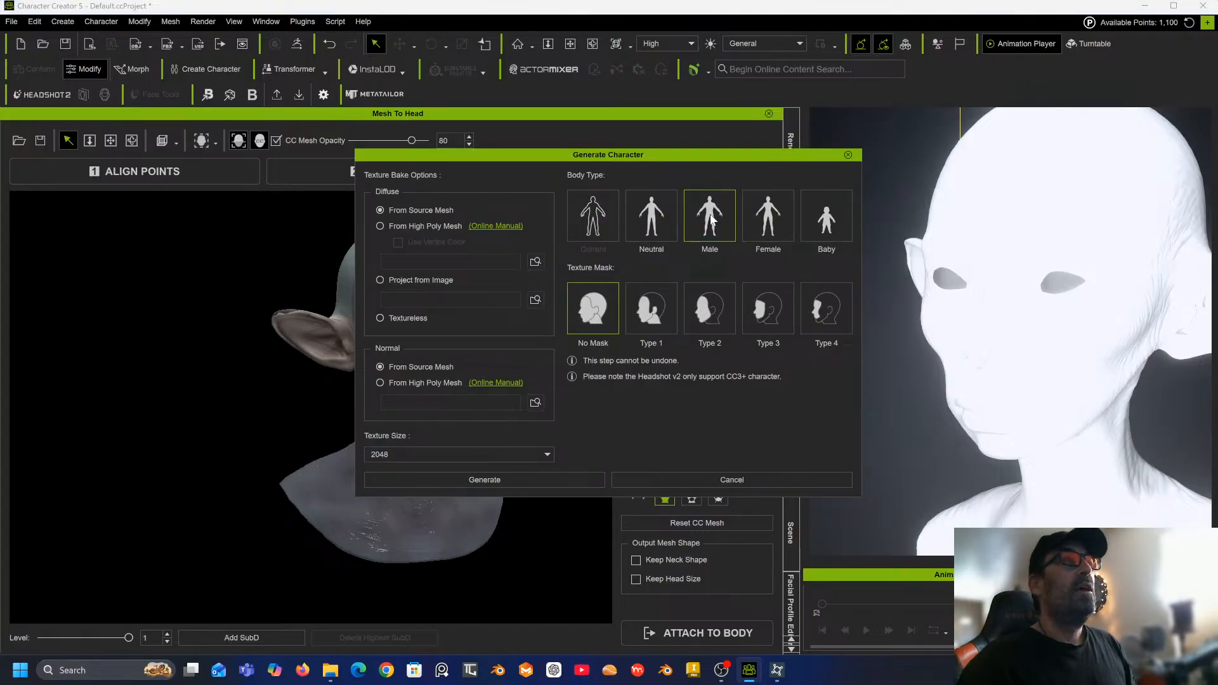
{"action": "left_click", "coordinate": [775, 227]}
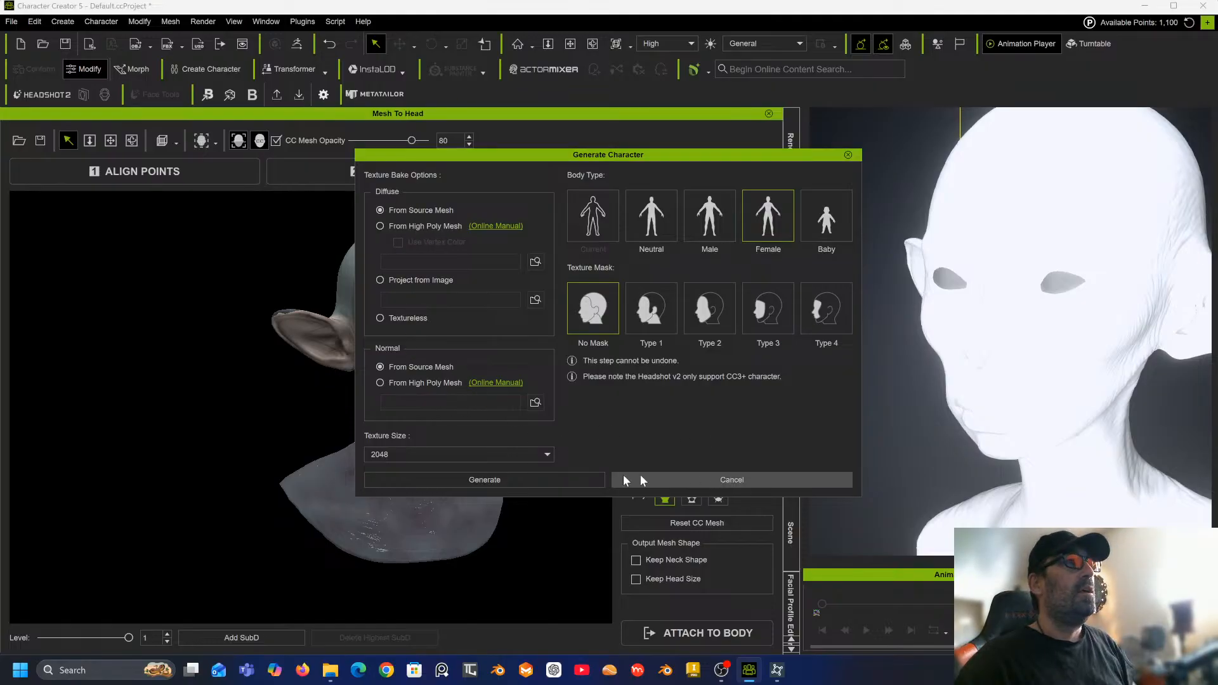
{"action": "left_click", "coordinate": [530, 457]}
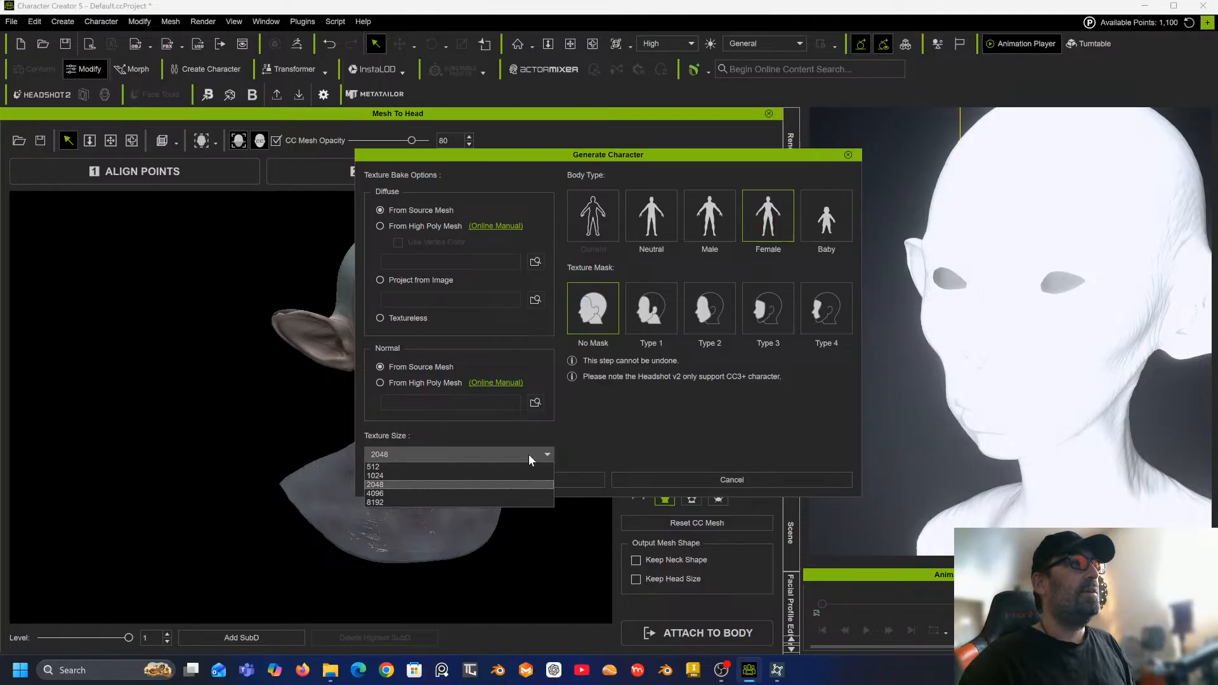
{"action": "left_click", "coordinate": [509, 485]}
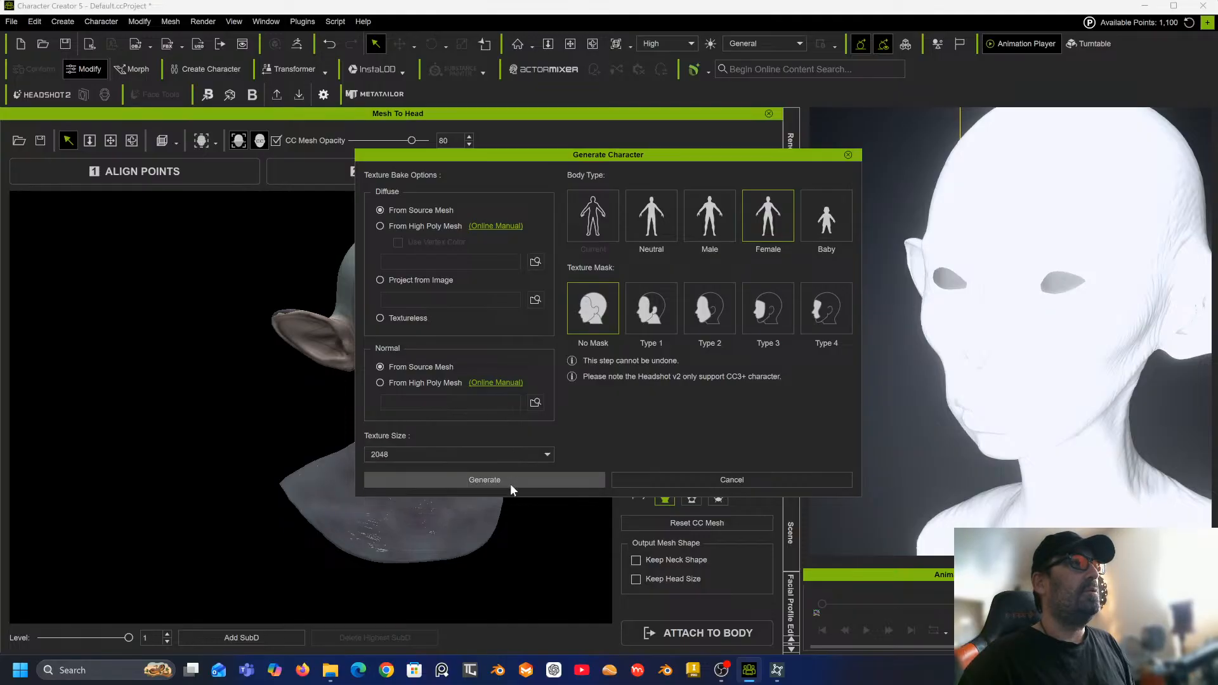
{"action": "left_click", "coordinate": [551, 477]}
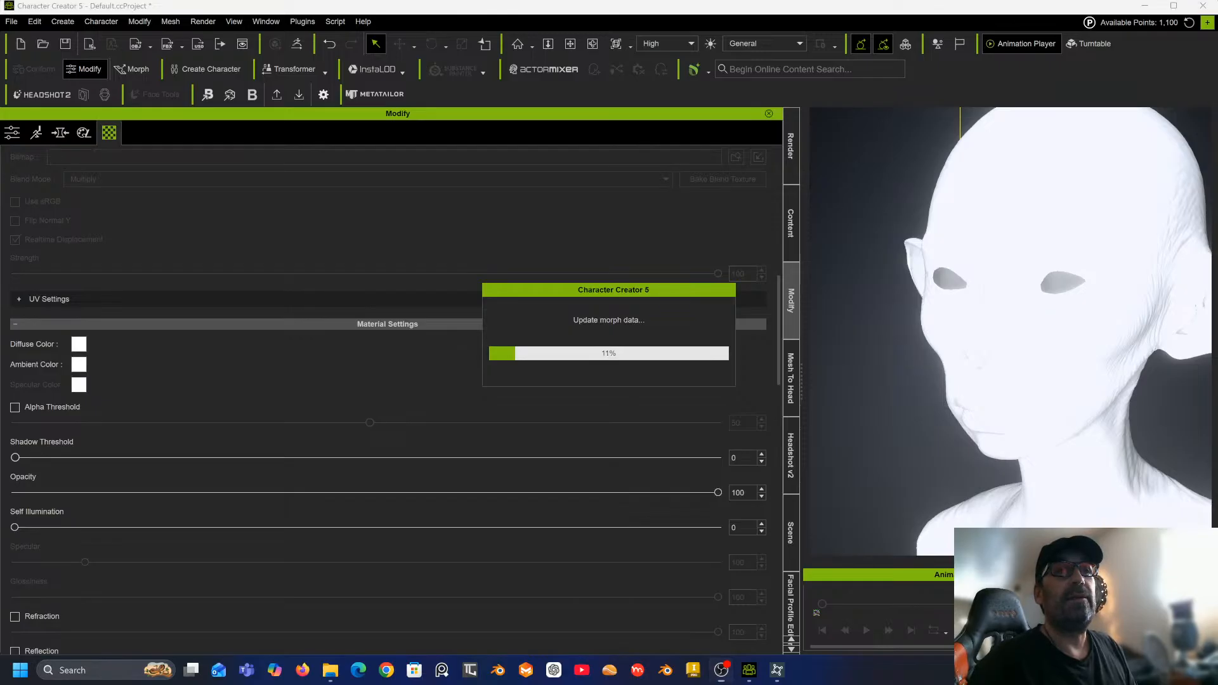
{"action": "key", "text": "super+a"}
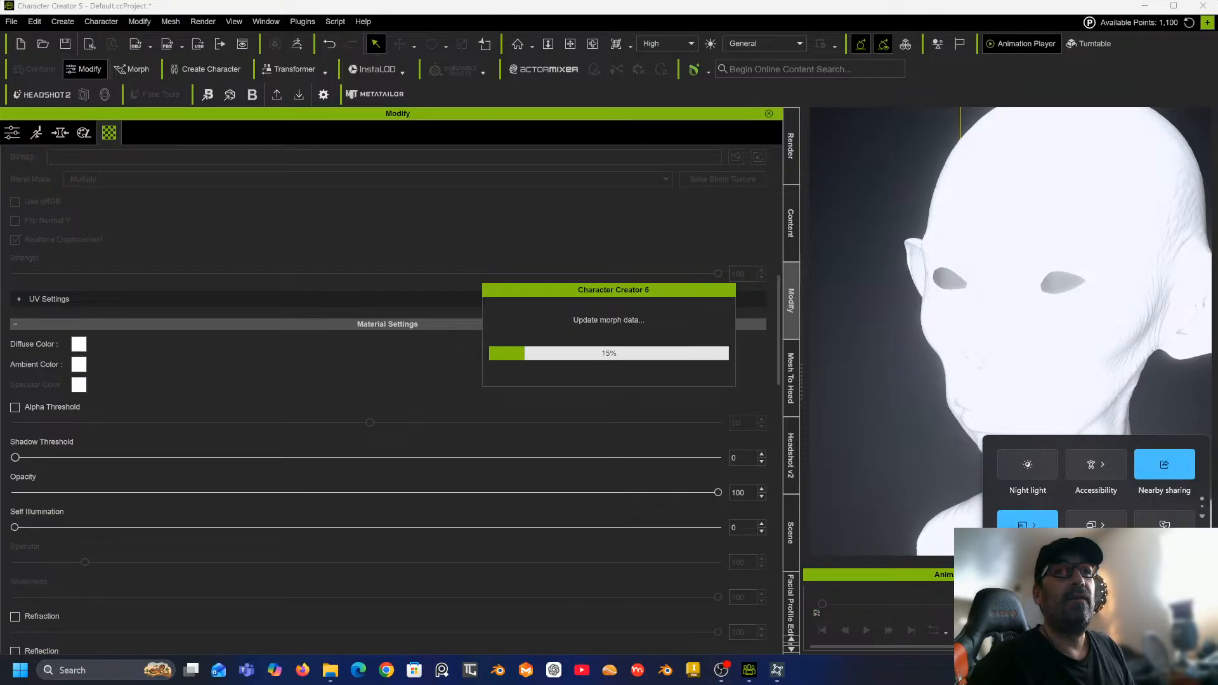
{"action": "key", "text": "Escape"}
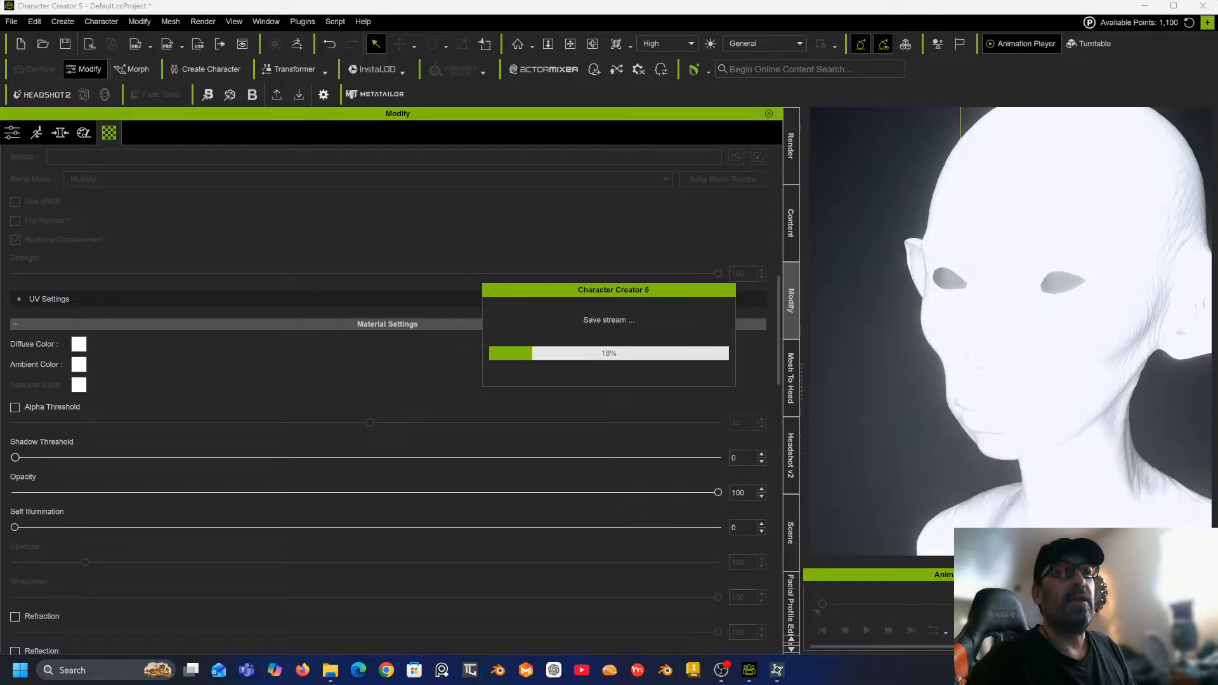
{"action": "key", "text": "super+w"}
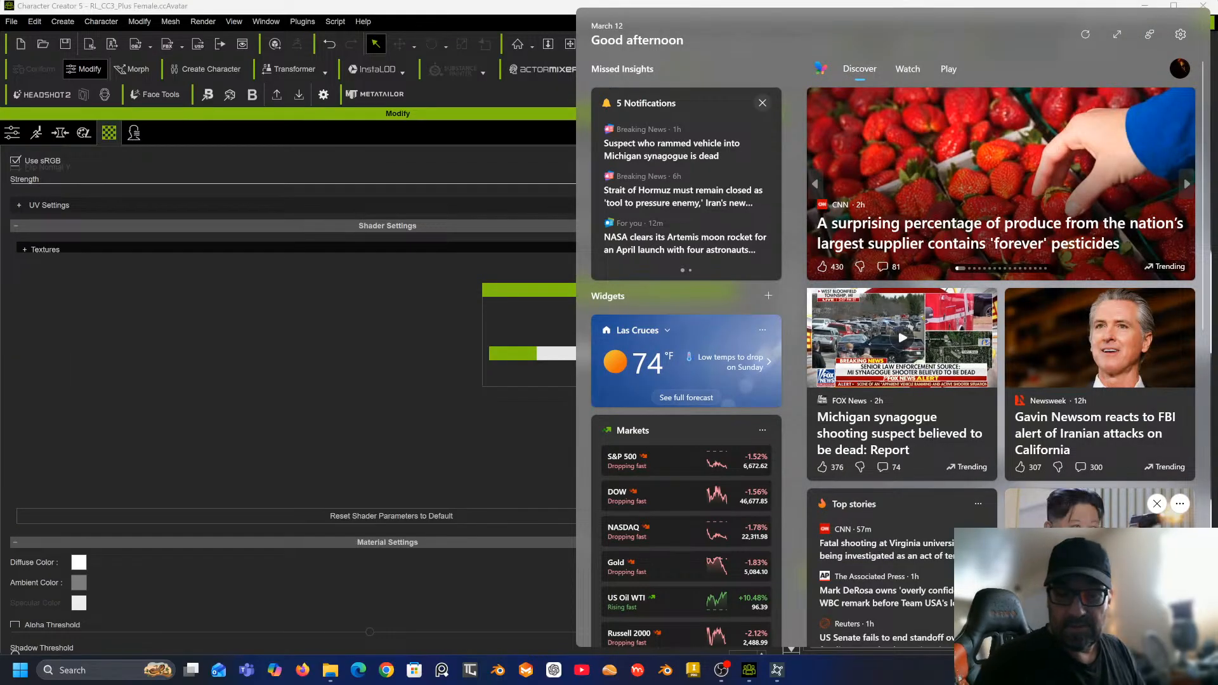
{"action": "key", "text": "Escape"}
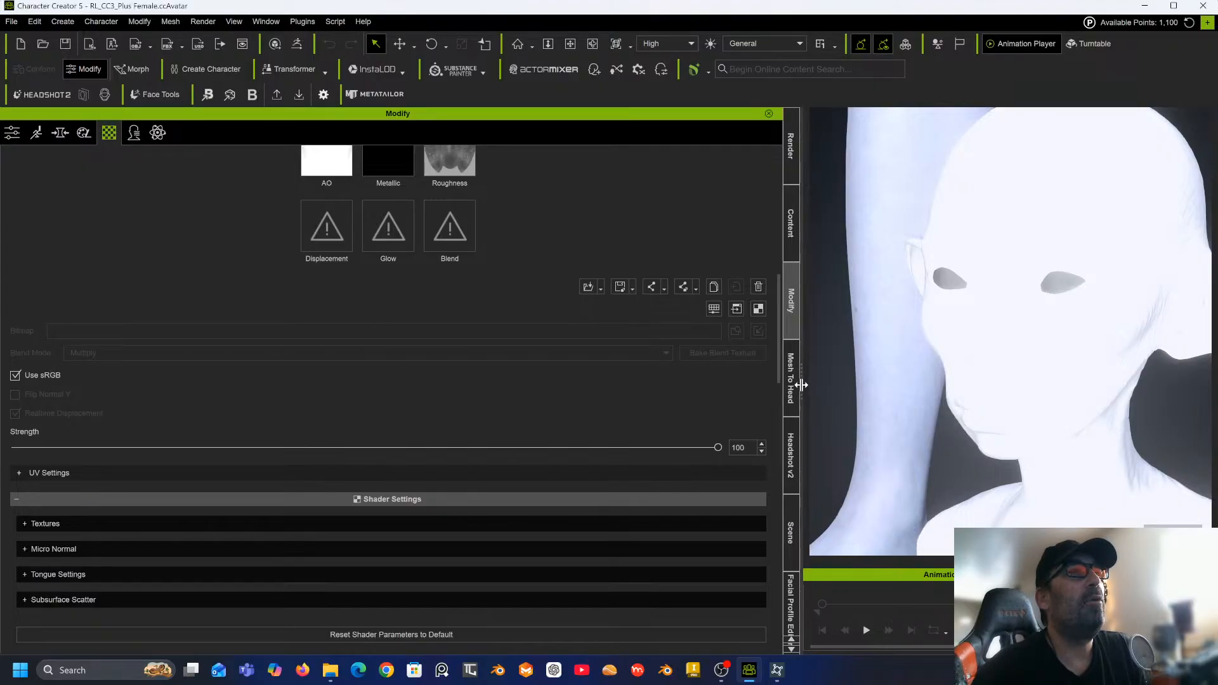
Inspect the generated character's head, ears and body in the viewport.
{"action": "left_click_drag", "start_coordinate": [801, 385], "coordinate": [431, 388]}
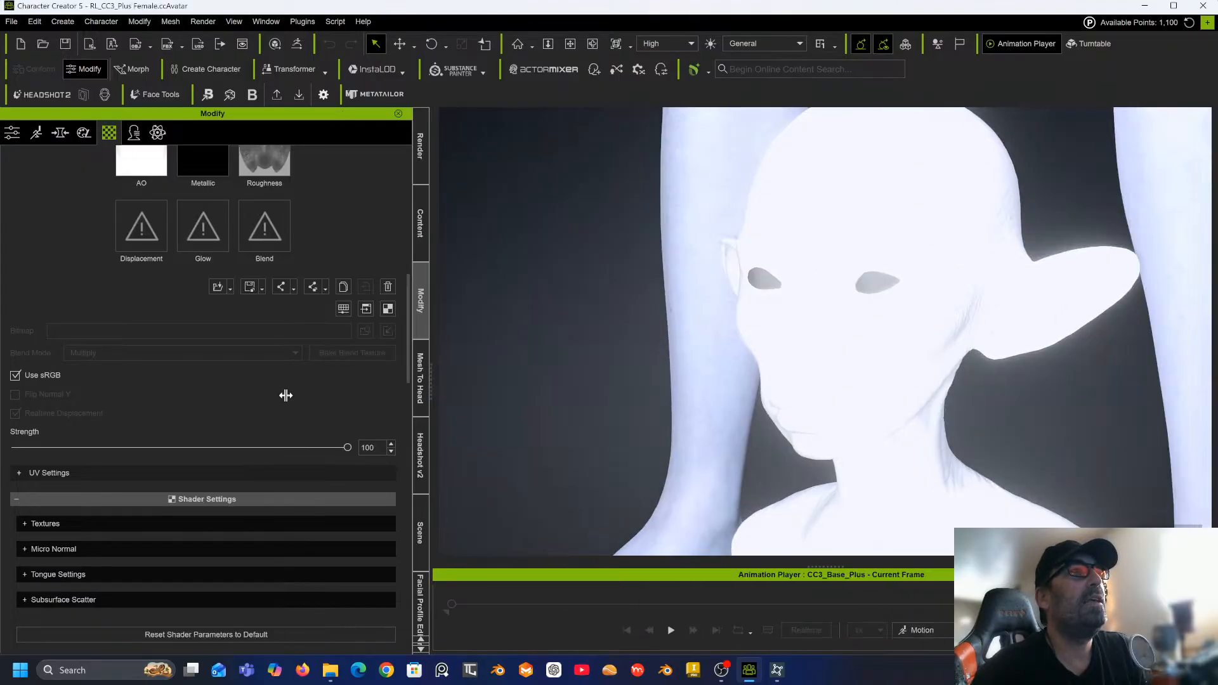
{"action": "scroll", "coordinate": [630, 345], "scroll_direction": "down", "scroll_amount": 5}
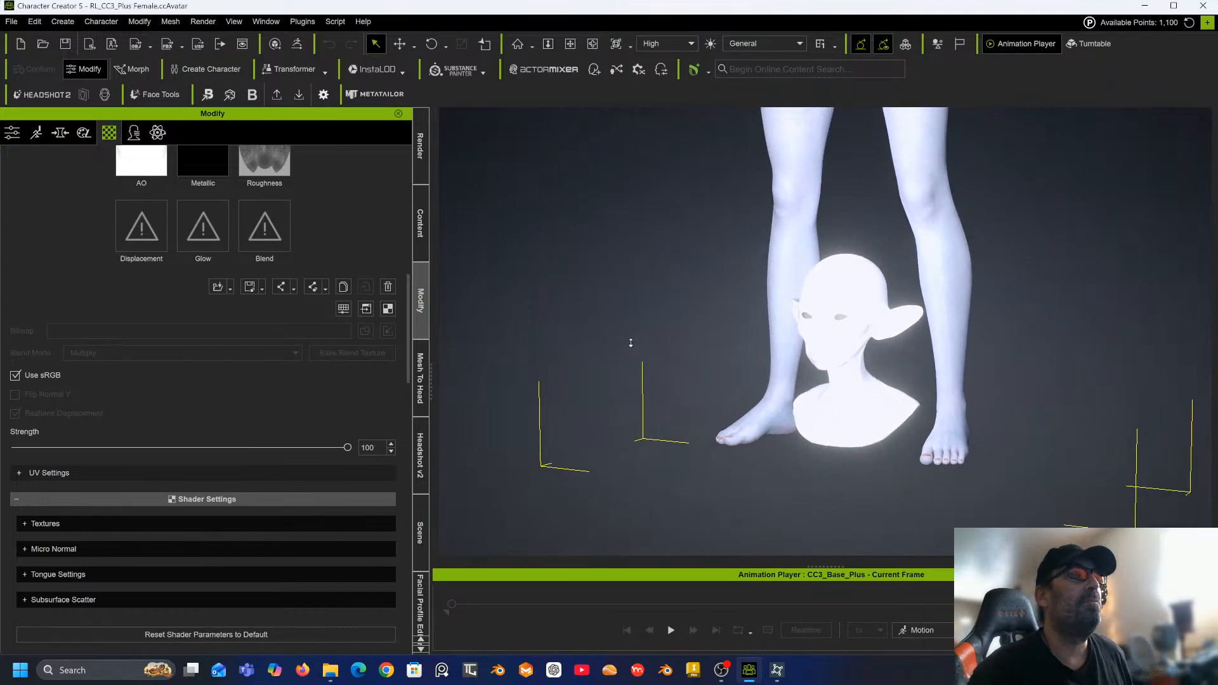
{"action": "middle_click_drag", "start_coordinate": [650, 234], "coordinate": [603, 340]}
{"action": "scroll", "coordinate": [593, 356], "scroll_direction": "up", "scroll_amount": 3}
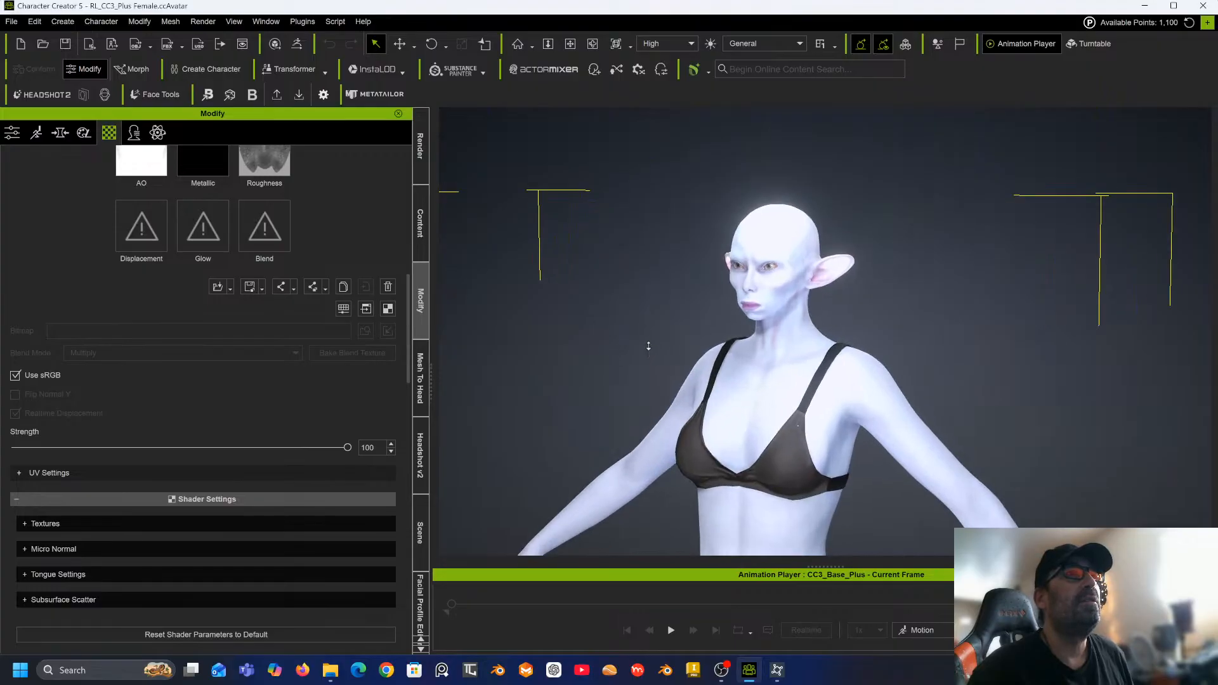
{"action": "scroll", "coordinate": [648, 346], "scroll_direction": "up", "scroll_amount": 4}
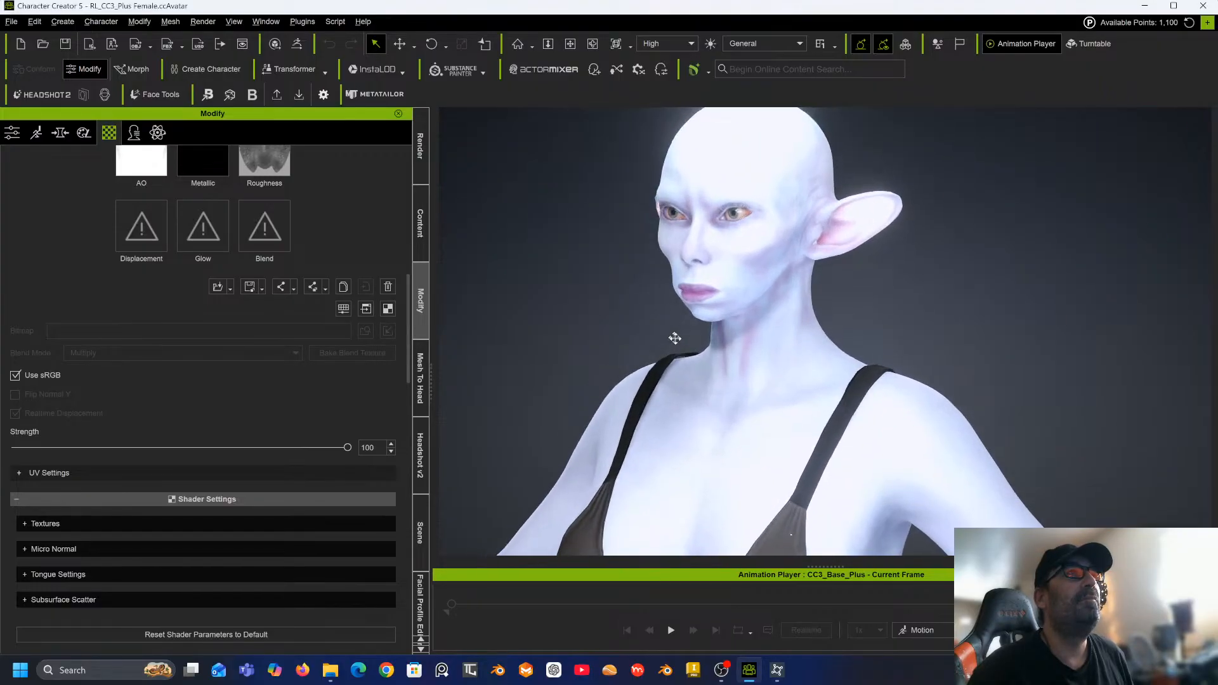
{"action": "right_click_drag", "start_coordinate": [608, 307], "coordinate": [556, 320]}
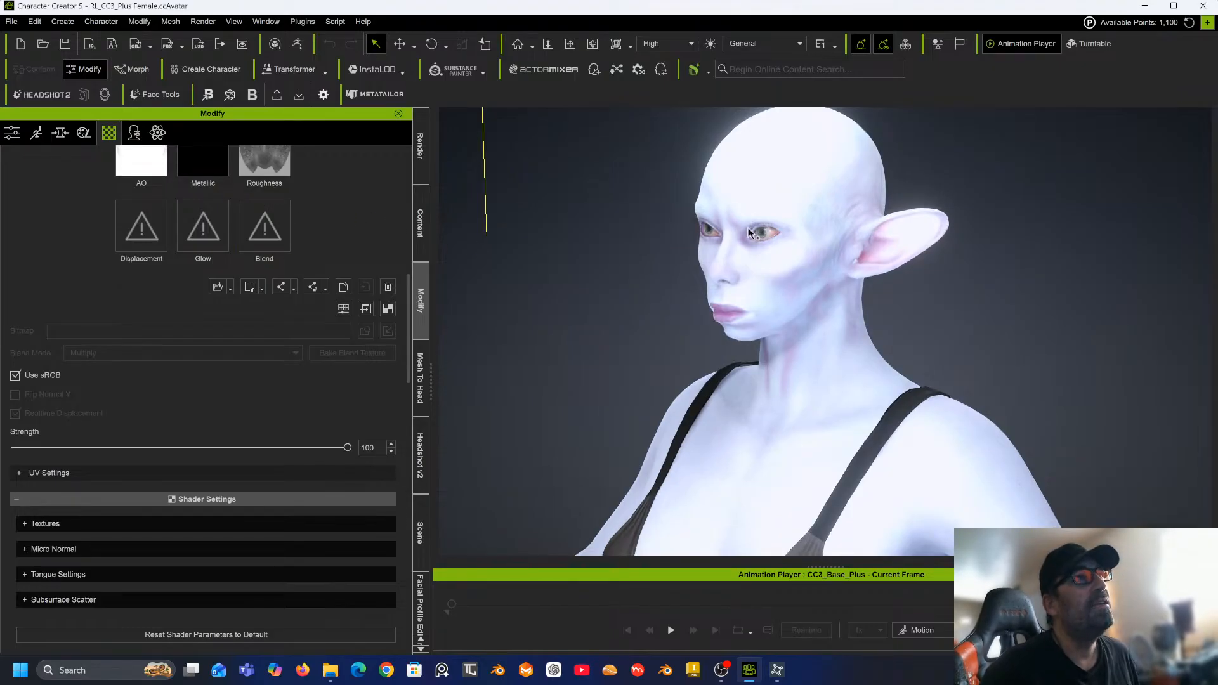
{"action": "scroll", "coordinate": [735, 329], "scroll_direction": "down", "scroll_amount": 5}
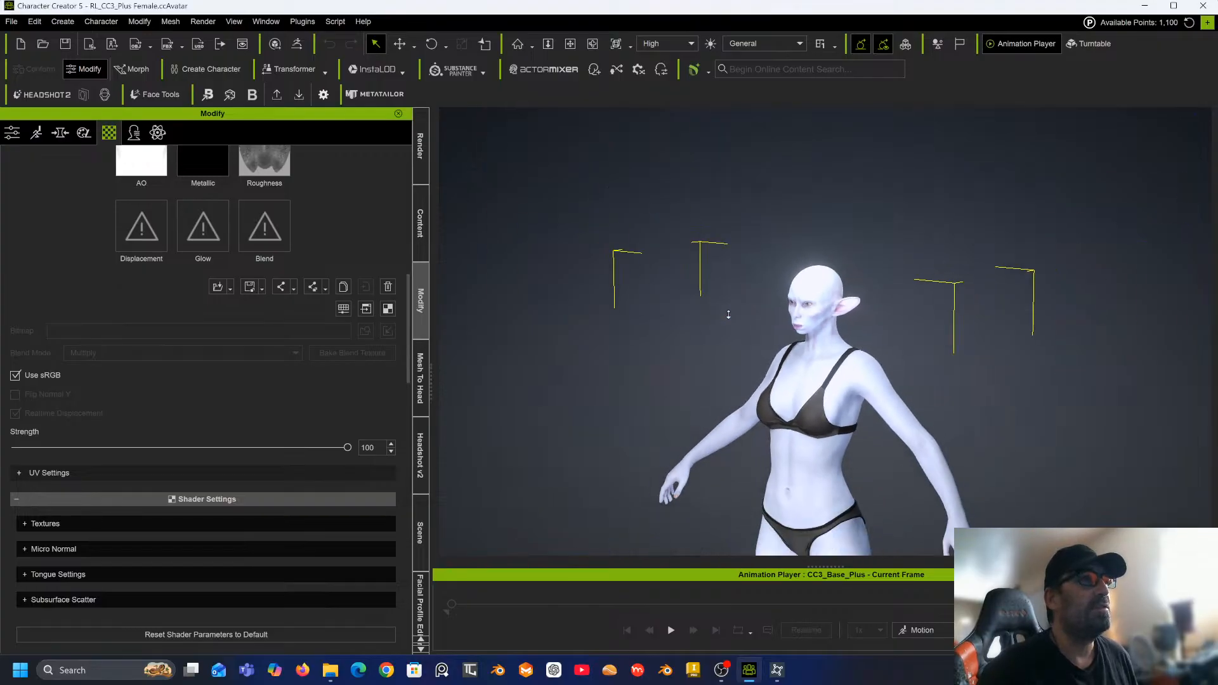
{"action": "scroll", "coordinate": [728, 315], "scroll_direction": "down", "scroll_amount": 1}
{"action": "mouse_move", "coordinate": [721, 337]}
{"action": "middle_mouse_down"}
{"action": "mouse_move", "coordinate": [704, 186]}
{"action": "mouse_move", "coordinate": [704, 238]}
{"action": "middle_mouse_up"}
{"action": "right_click_drag", "start_coordinate": [727, 288], "coordinate": [790, 302]}
{"action": "middle_click_drag", "start_coordinate": [785, 329], "coordinate": [773, 502]}
{"action": "scroll", "coordinate": [722, 360], "scroll_direction": "up", "scroll_amount": 4}
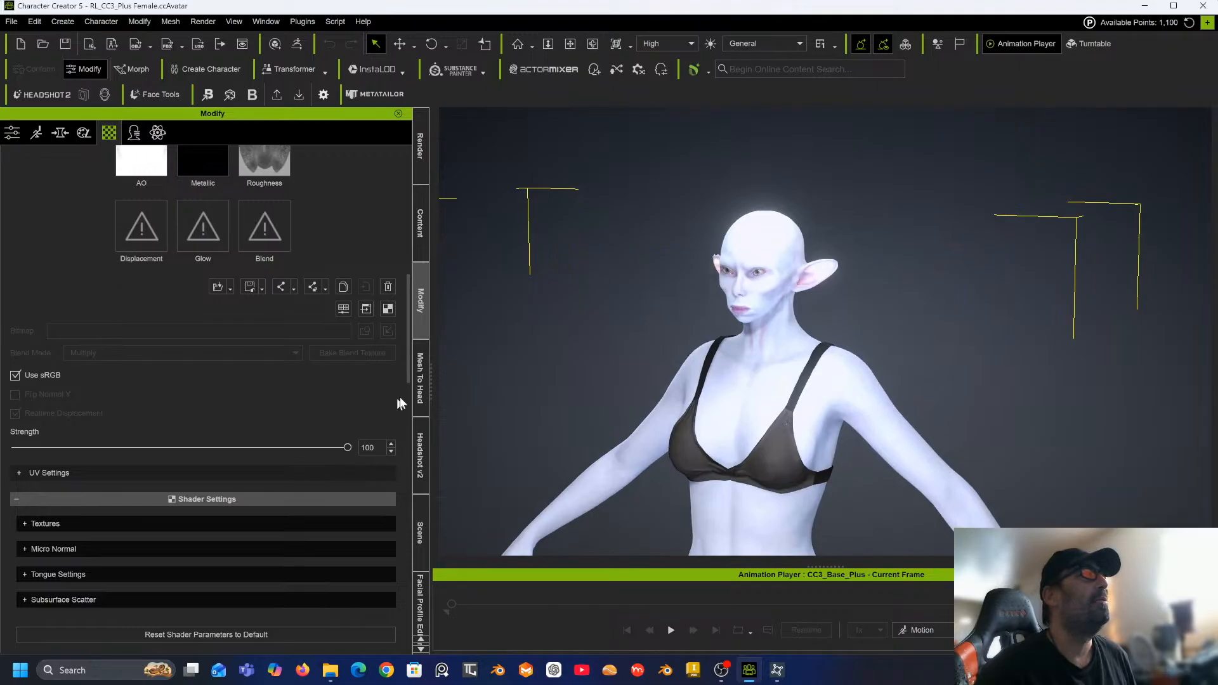
Reopen Mesh To Head and enable Keep Head Size and Keep Neck Shape for the output mesh.
{"action": "left_click", "coordinate": [419, 397]}
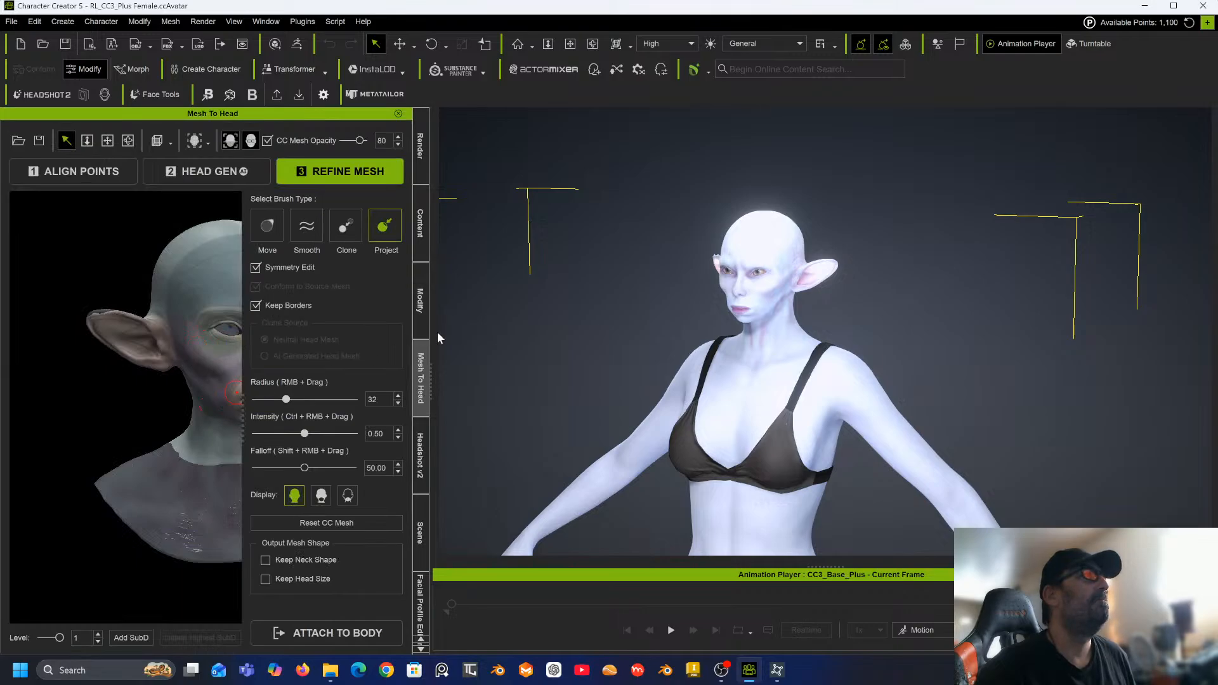
{"action": "left_click_drag", "start_coordinate": [428, 384], "coordinate": [646, 375]}
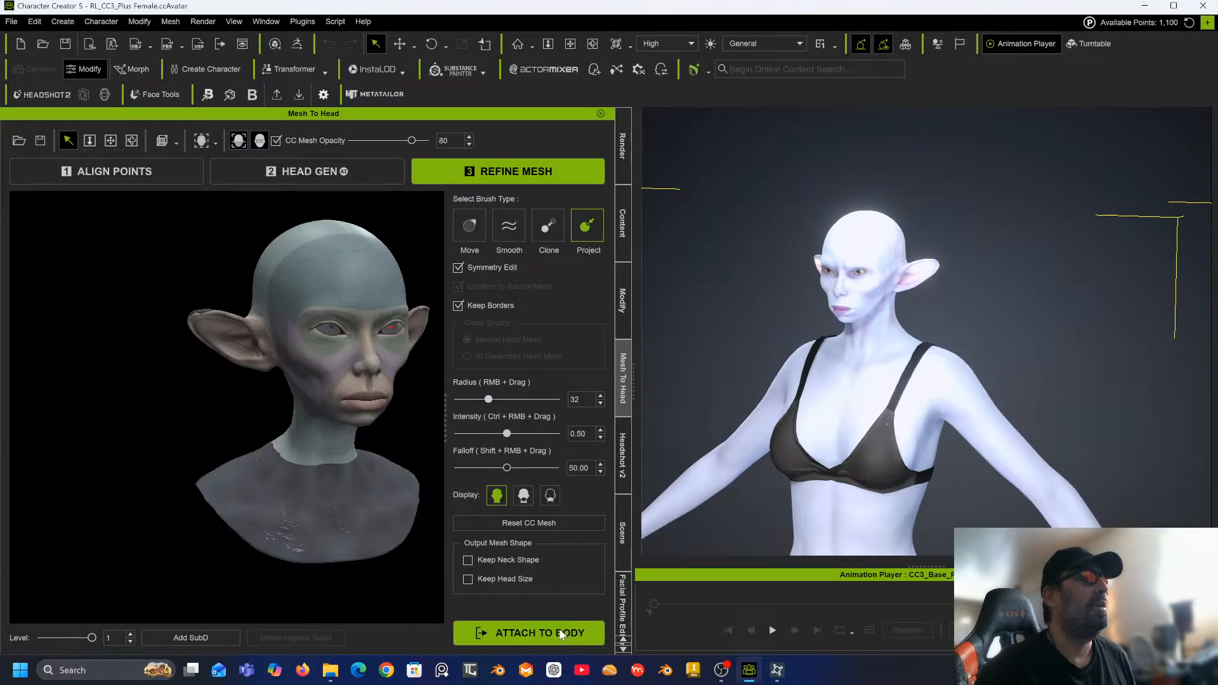
{"action": "left_click", "coordinate": [467, 580]}
{"action": "left_click", "coordinate": [468, 559]}
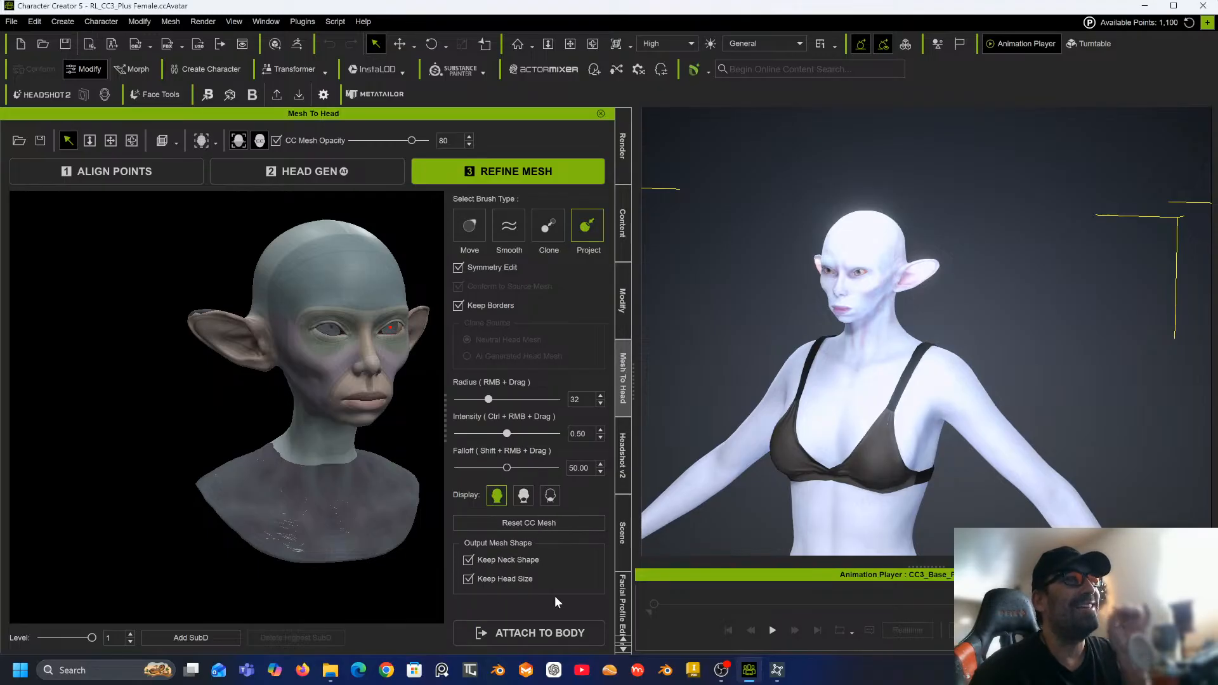
Attach the head to the body again and generate the character.
{"action": "left_click", "coordinate": [543, 630]}
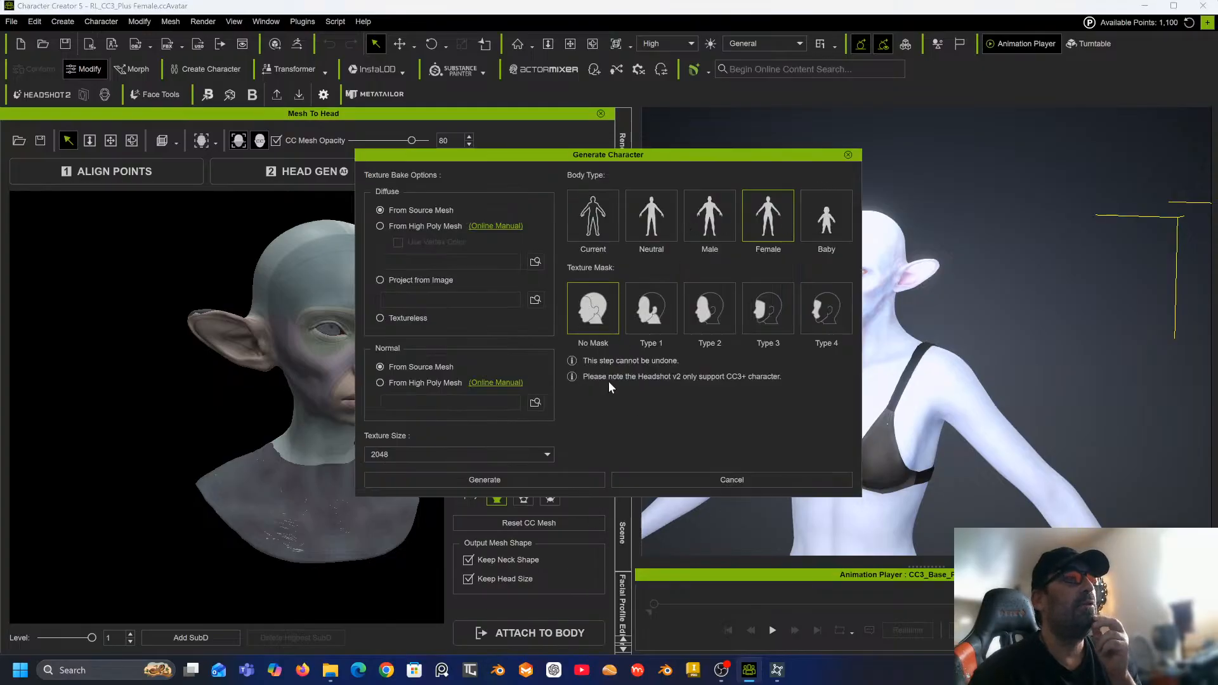
{"action": "left_click", "coordinate": [530, 481]}
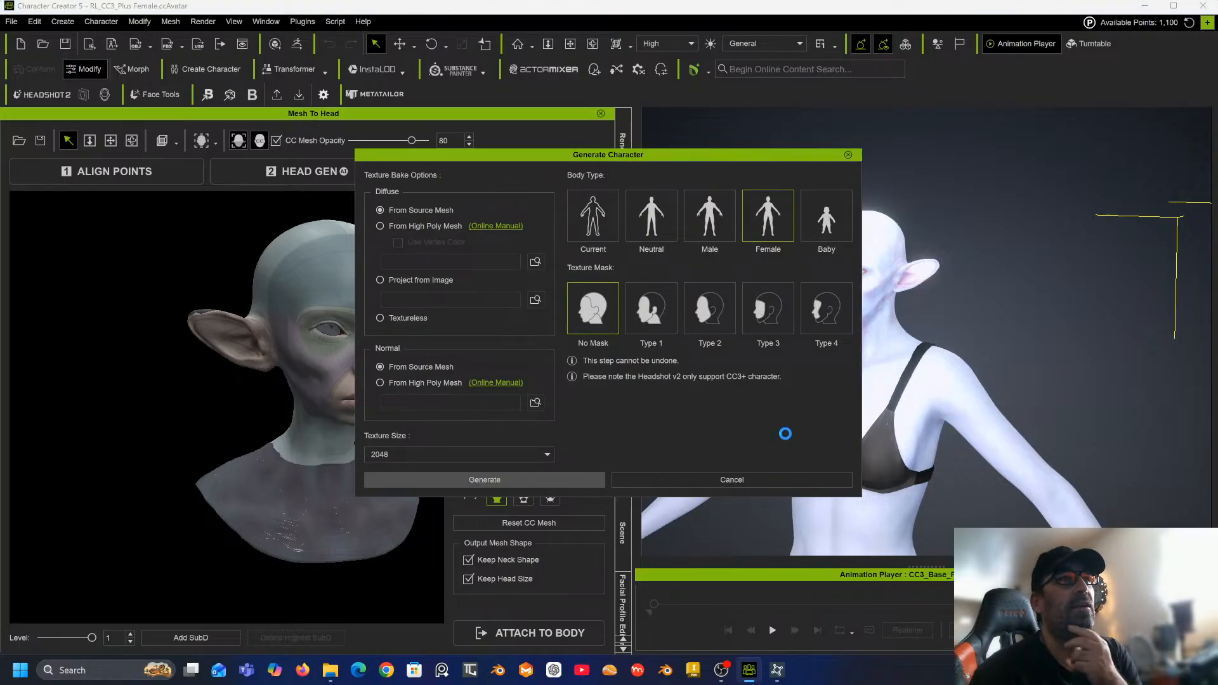
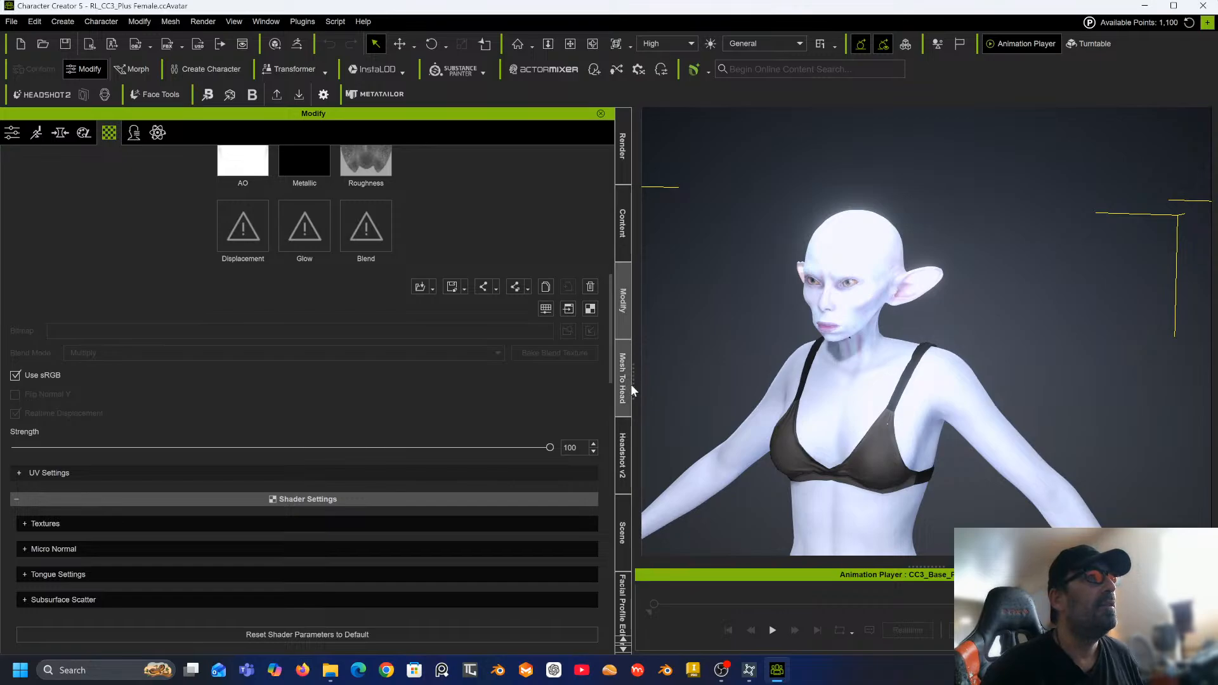
Choose the Clean Soft skin type in Headshot 2's texture adjustment settings.
{"action": "left_click_drag", "start_coordinate": [633, 386], "coordinate": [349, 375]}
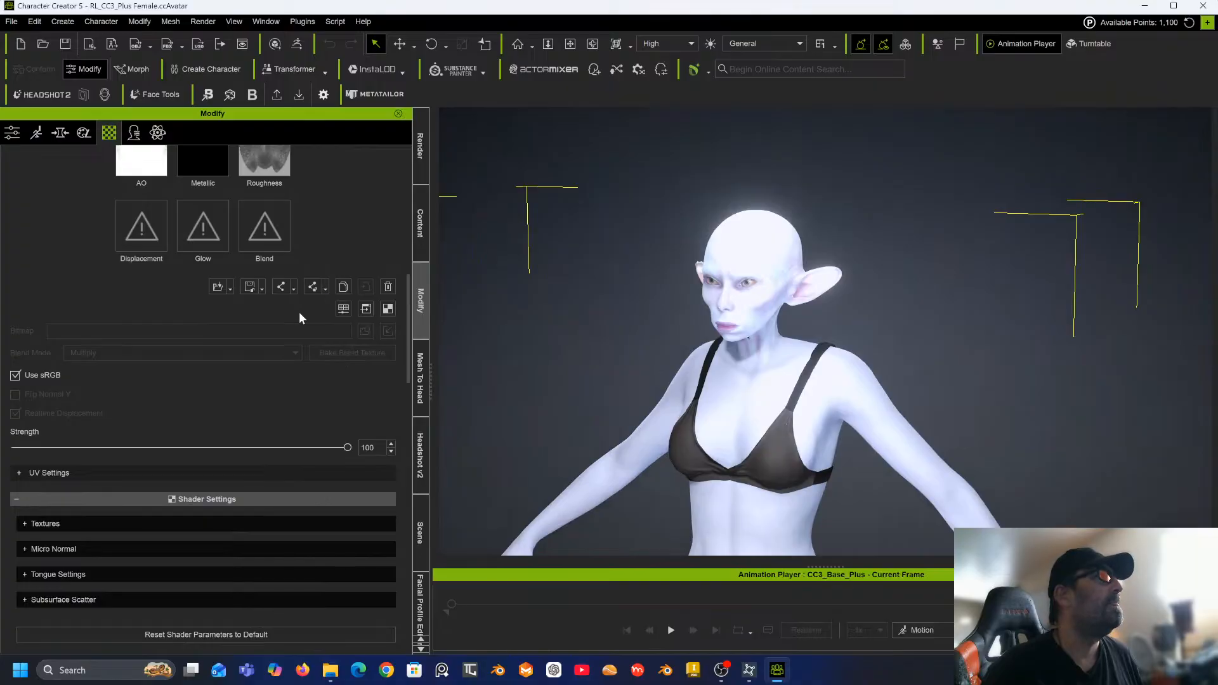
{"action": "scroll", "coordinate": [299, 311], "scroll_direction": "down", "scroll_amount": 5}
{"action": "left_click", "coordinate": [423, 379]}
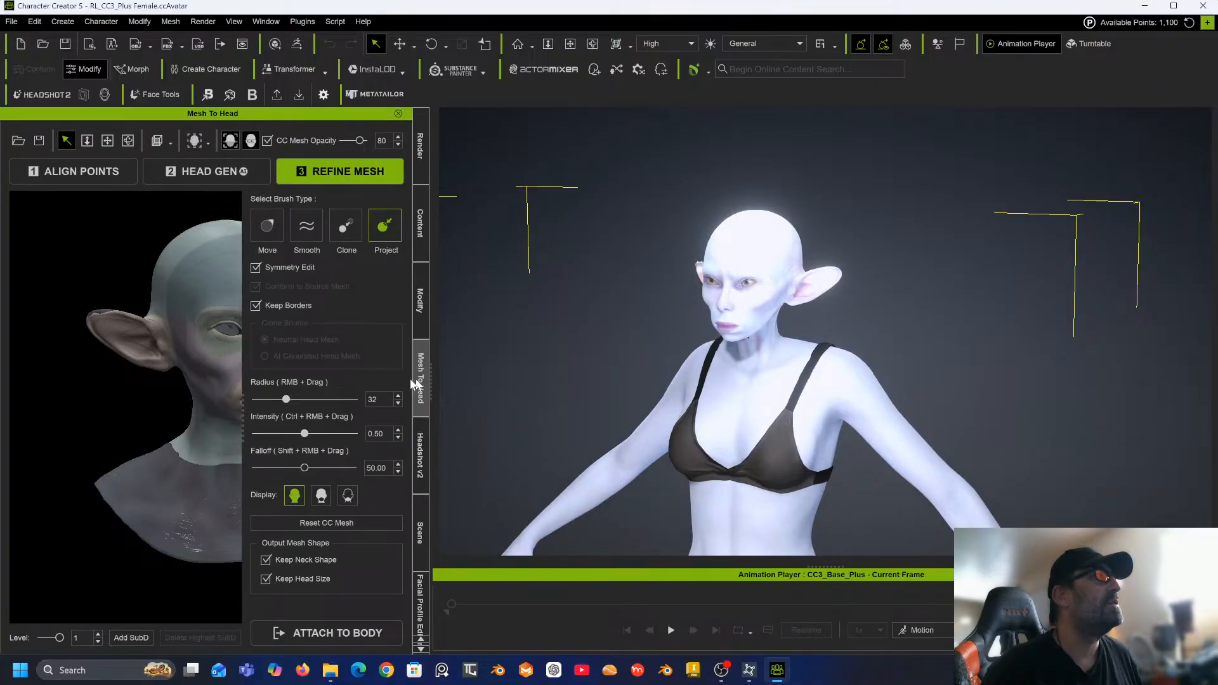
{"action": "left_click", "coordinate": [424, 447]}
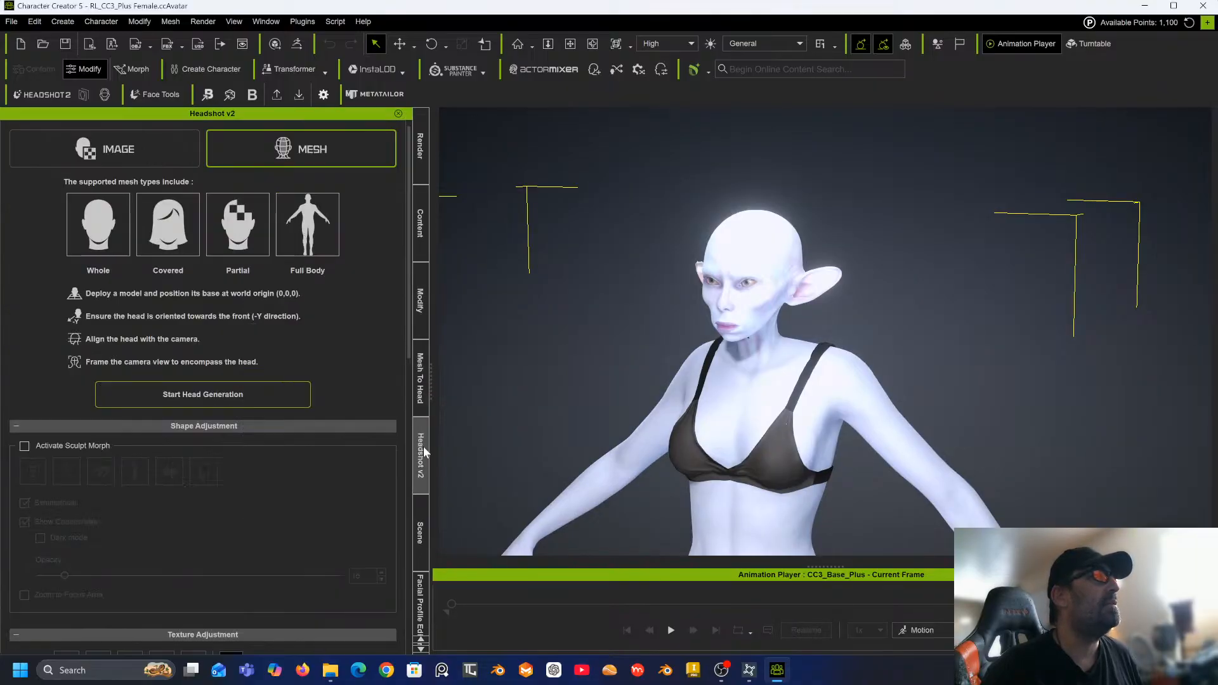
{"action": "scroll", "coordinate": [246, 347], "scroll_direction": "down", "scroll_amount": 8}
{"action": "scroll", "coordinate": [246, 347], "scroll_direction": "down", "scroll_amount": 3}
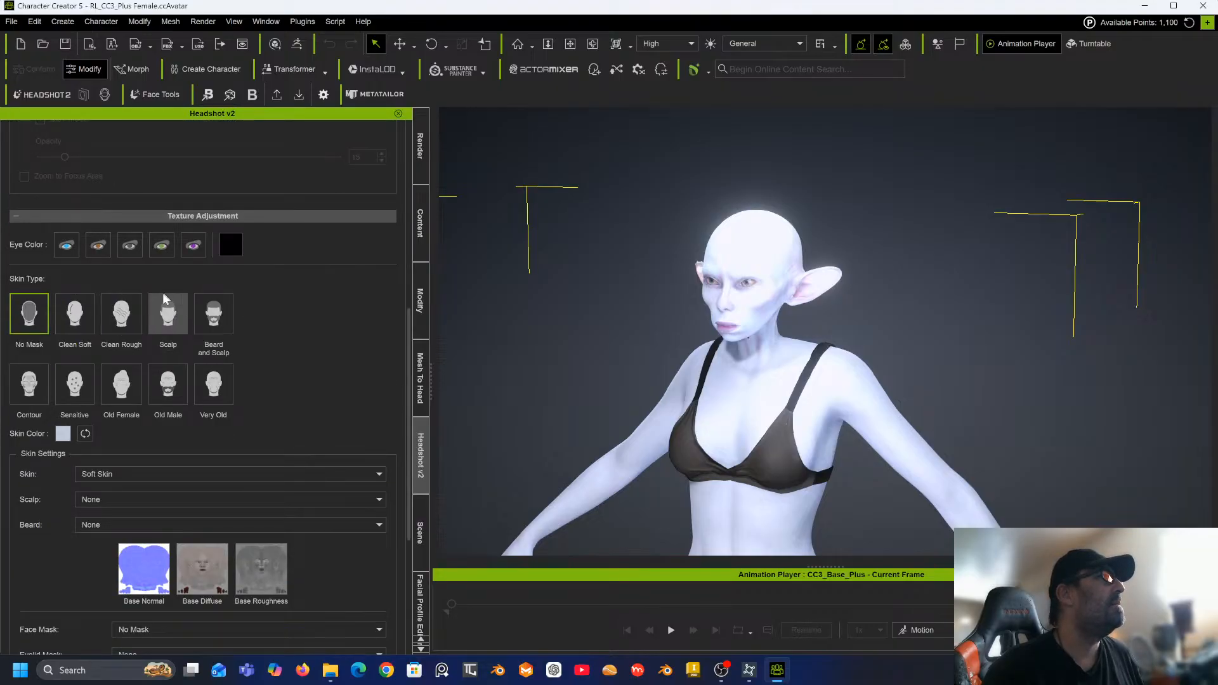
{"action": "left_click", "coordinate": [74, 323]}
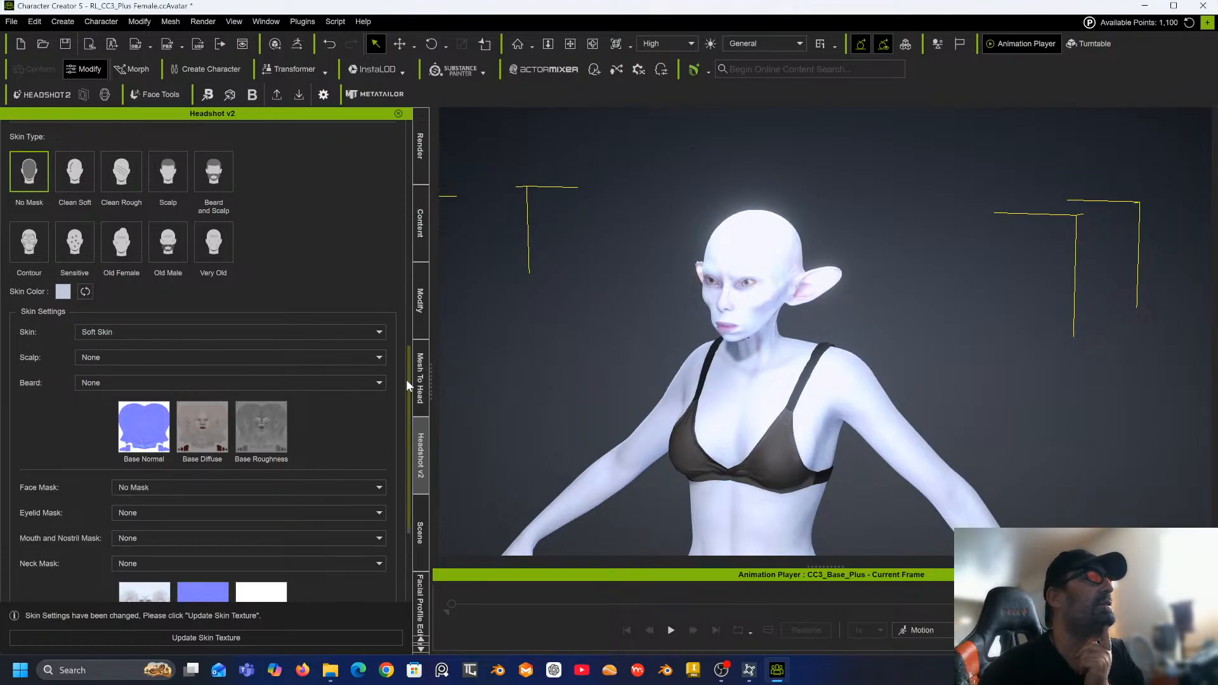
Turn off both Key lights in the scene's light list.
{"action": "left_click_drag", "start_coordinate": [406, 380], "coordinate": [406, 436]}
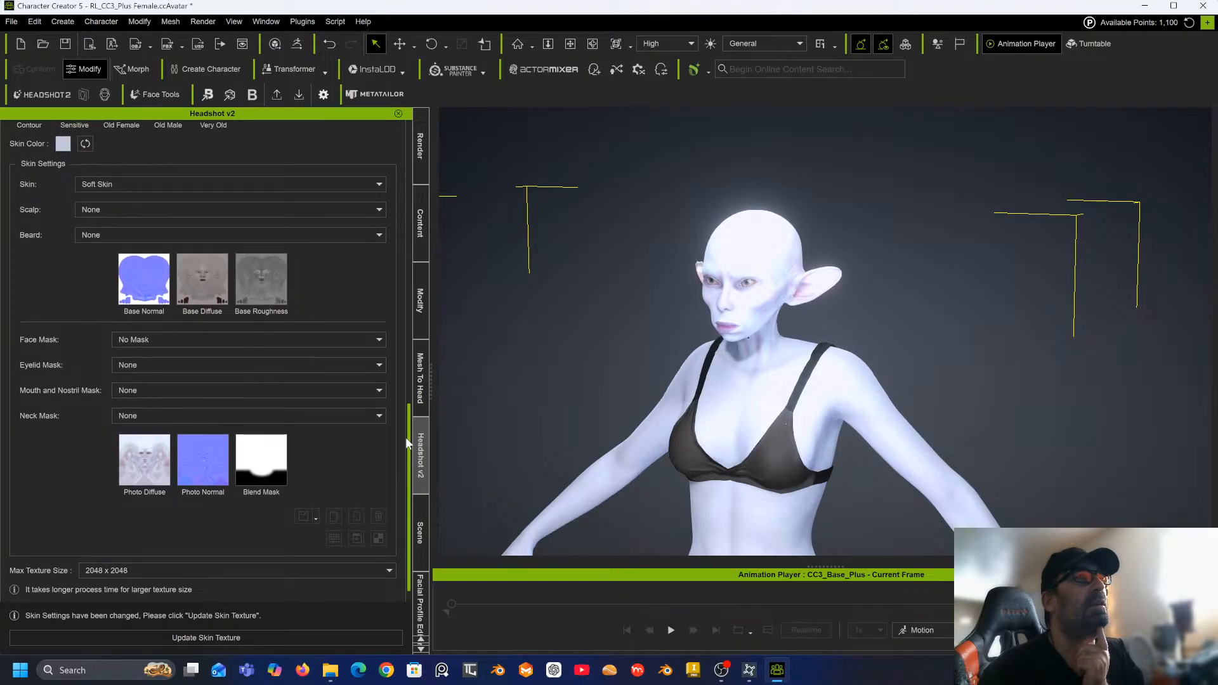
{"action": "scroll", "coordinate": [681, 251], "scroll_direction": "up", "scroll_amount": 10}
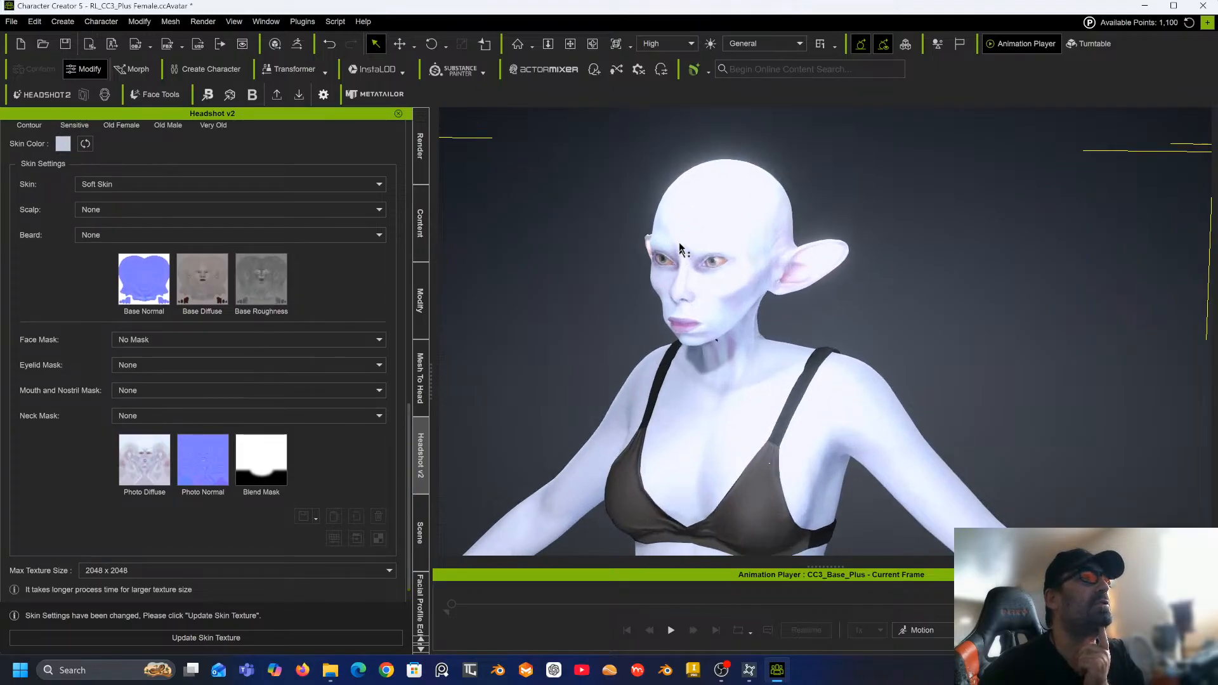
{"action": "scroll", "coordinate": [642, 239], "scroll_direction": "down", "scroll_amount": 2}
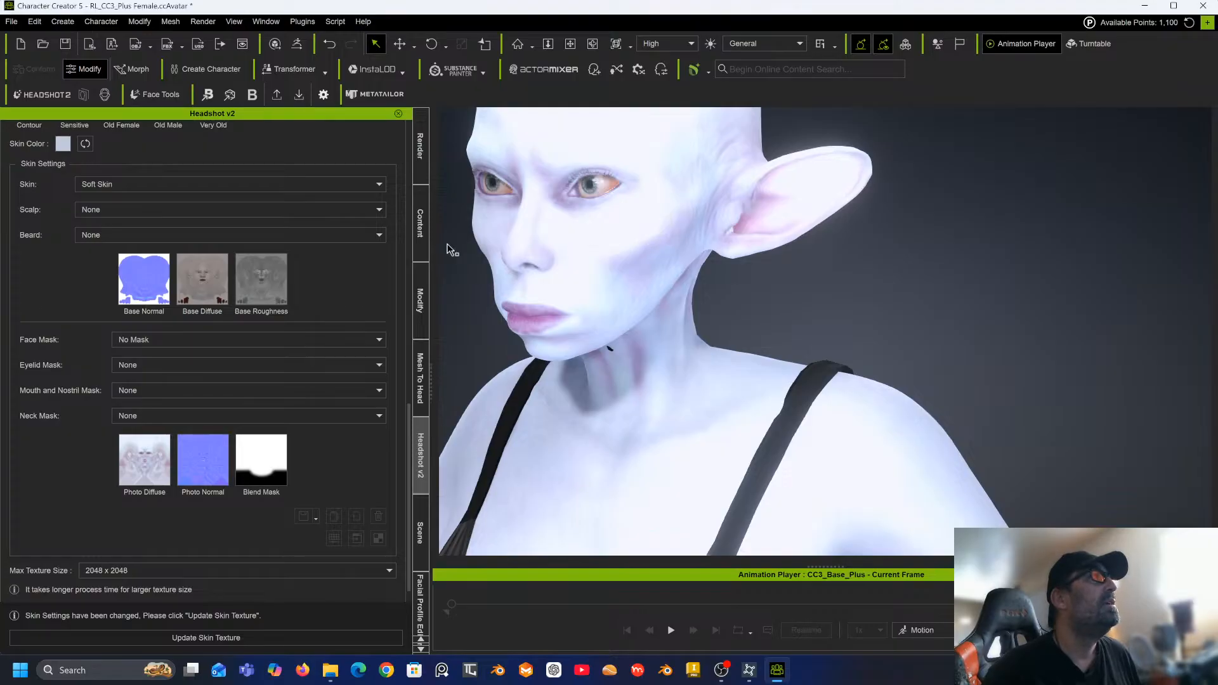
{"action": "left_click", "coordinate": [419, 526]}
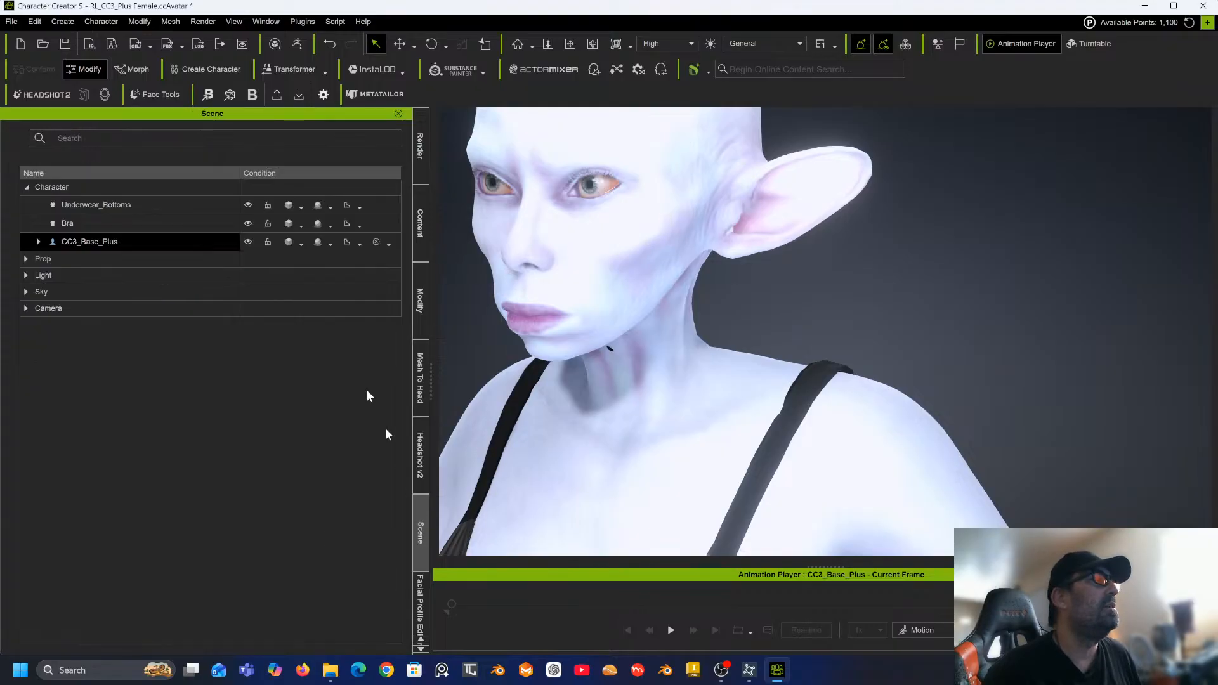
{"action": "left_click", "coordinate": [25, 275]}
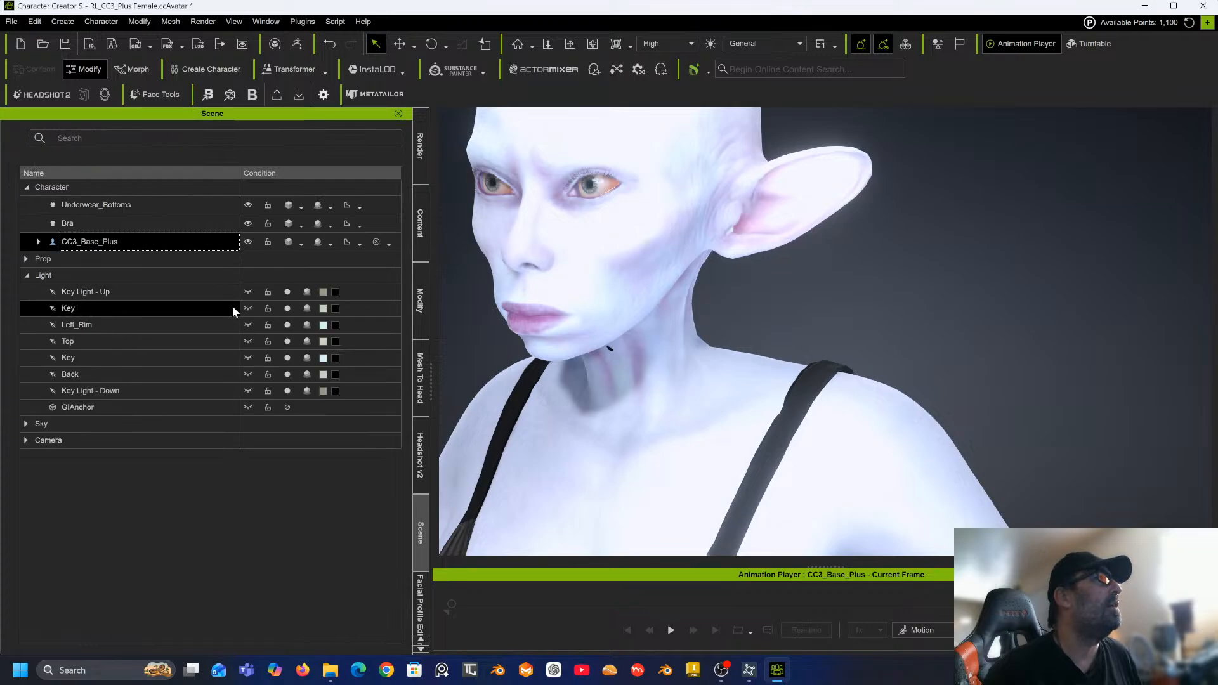
{"action": "left_click", "coordinate": [288, 308]}
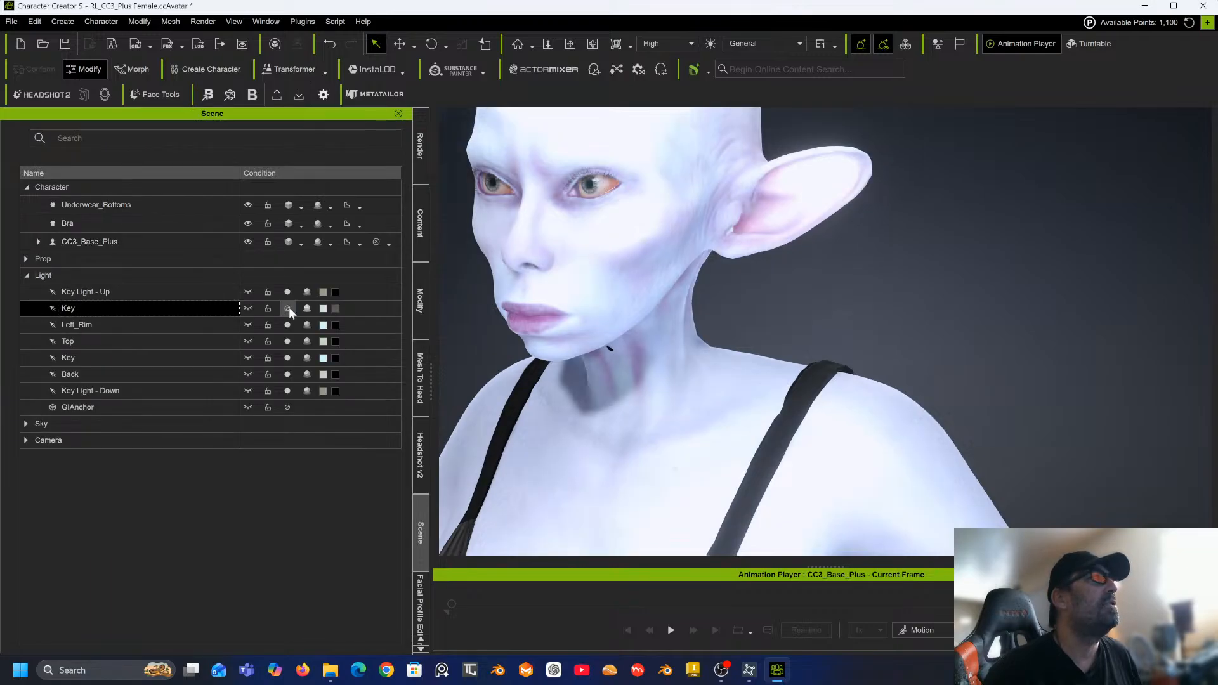
{"action": "left_click", "coordinate": [288, 356]}
{"action": "right_click_drag", "start_coordinate": [504, 311], "coordinate": [595, 394]}
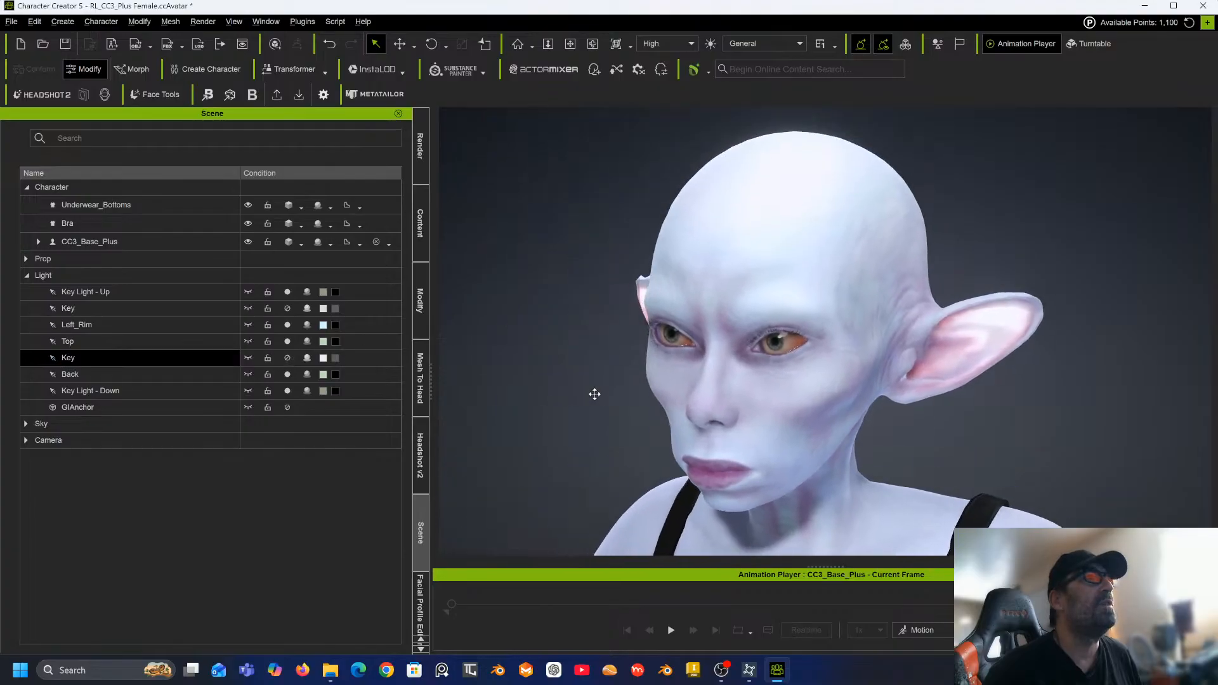
Turn off Key Light - Down and Key Light - Up, and turn the second Key light back on.
{"action": "scroll", "coordinate": [541, 345], "scroll_direction": "up", "scroll_amount": 5}
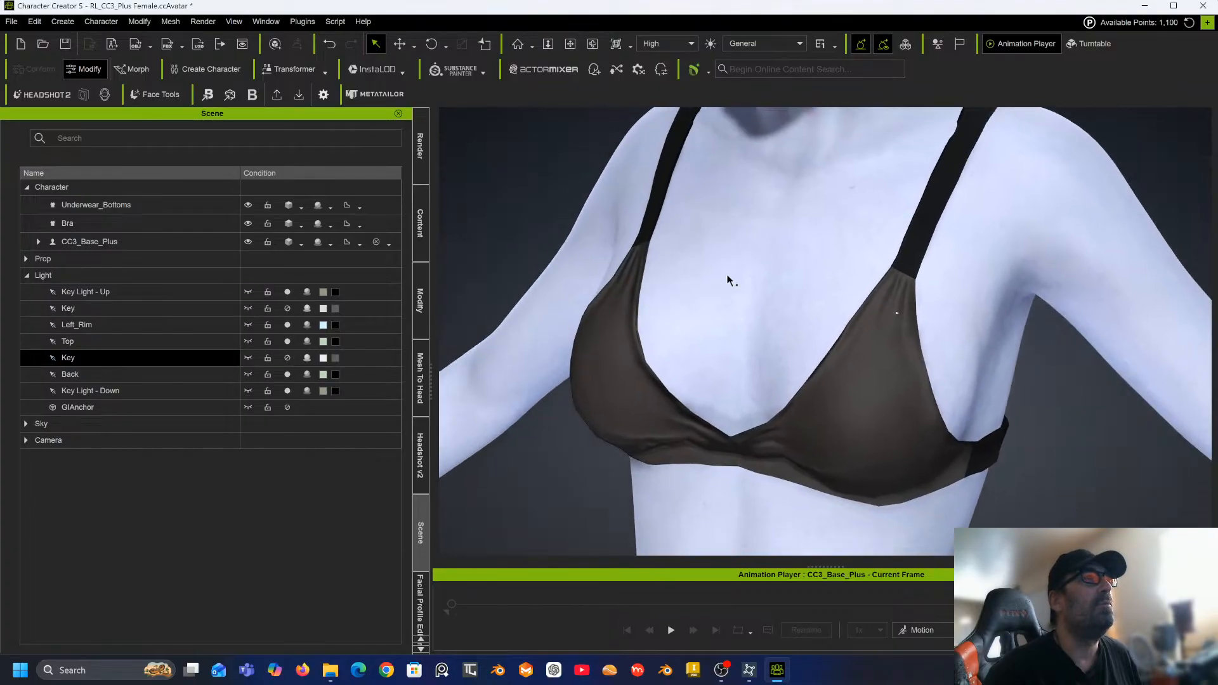
{"action": "left_click", "coordinate": [716, 269]}
{"action": "right_click_drag", "start_coordinate": [713, 266], "coordinate": [604, 277]}
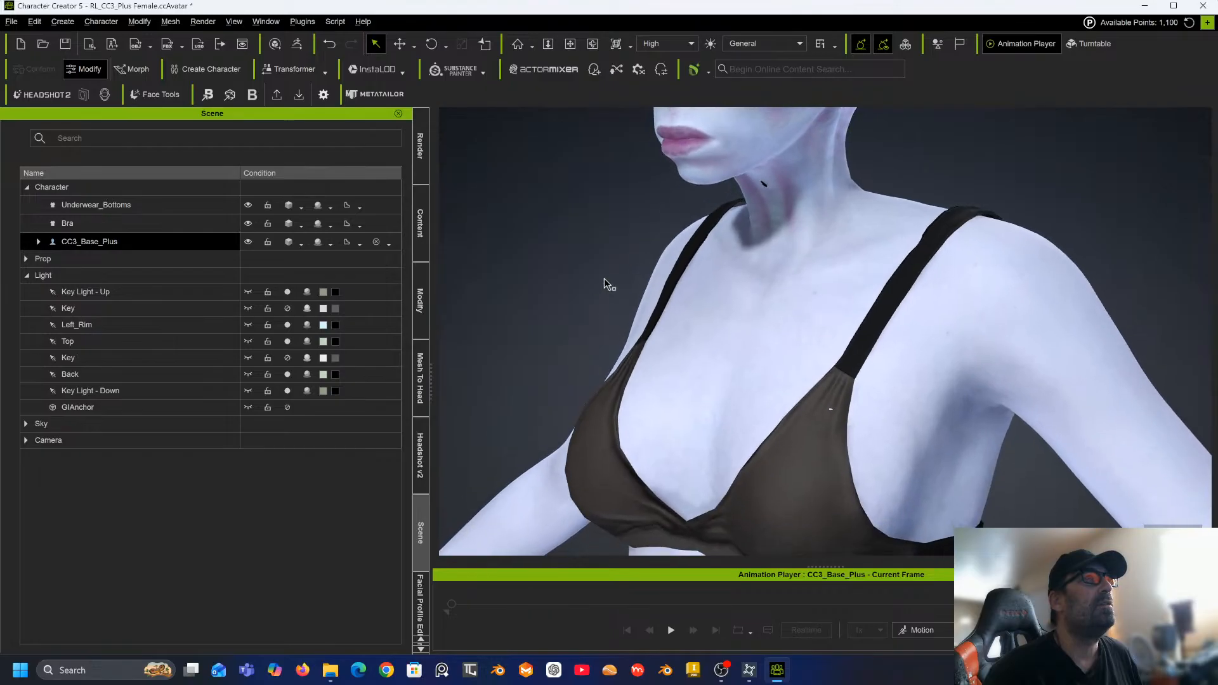
{"action": "middle_click_drag", "start_coordinate": [604, 278], "coordinate": [593, 536]}
{"action": "right_click_drag", "start_coordinate": [594, 534], "coordinate": [650, 443]}
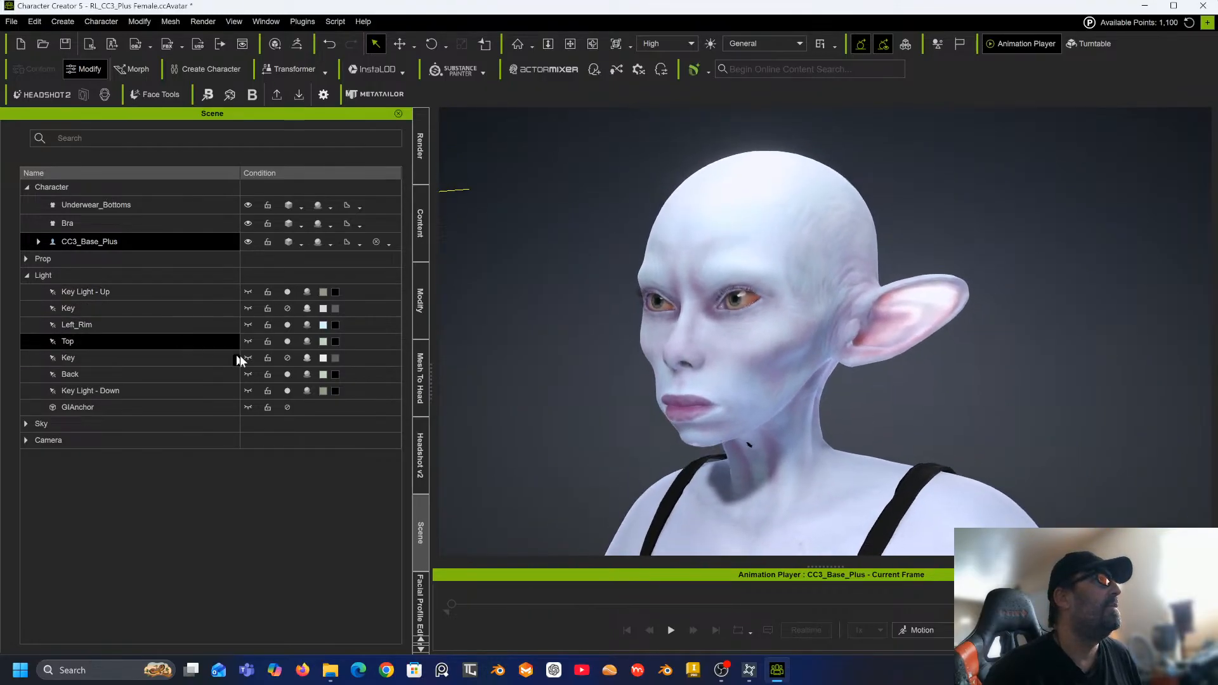
{"action": "left_click", "coordinate": [288, 390]}
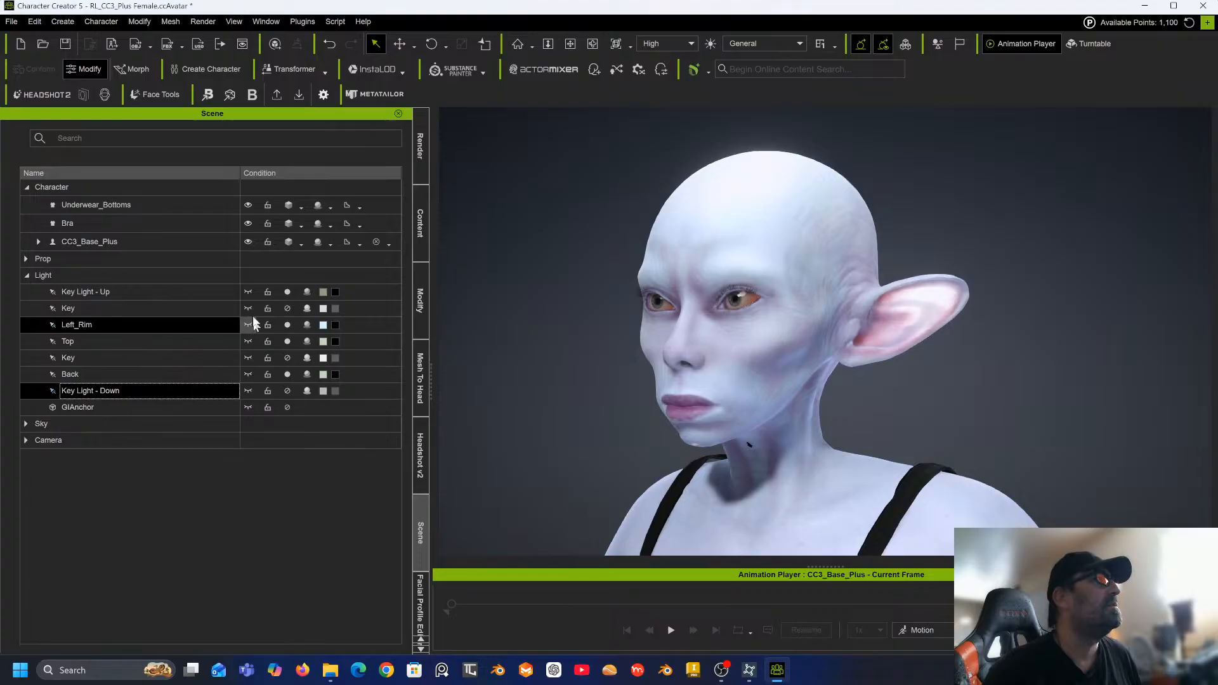
{"action": "left_click", "coordinate": [287, 292]}
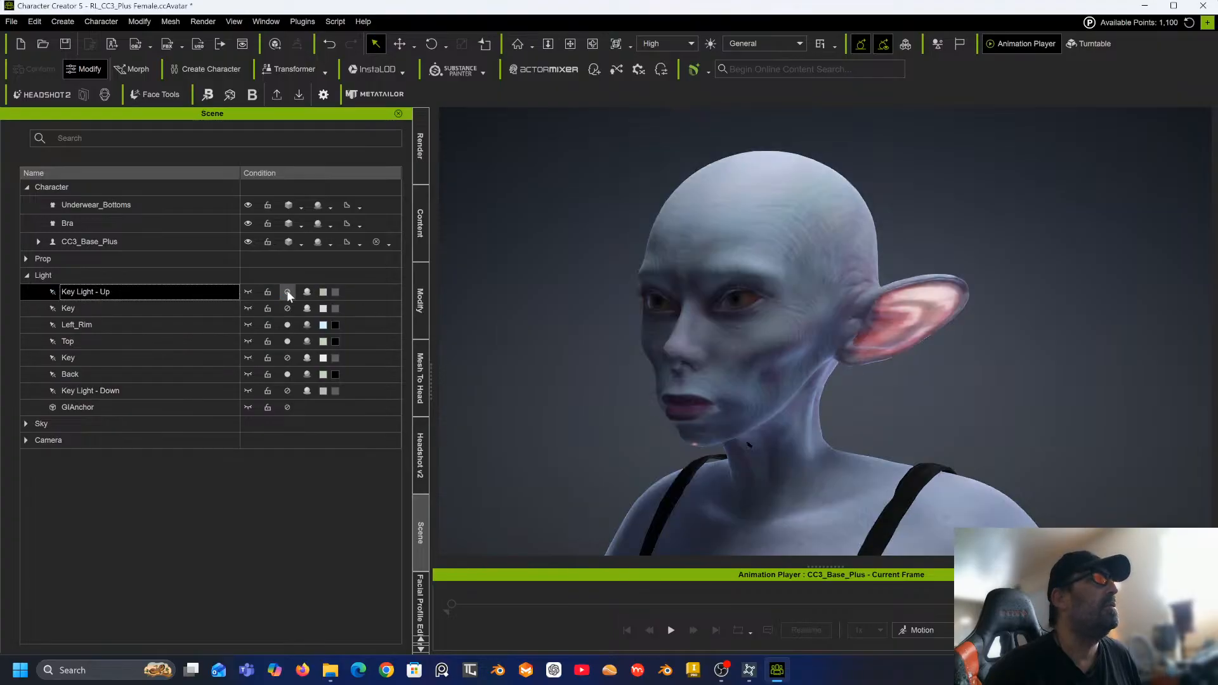
{"action": "left_click", "coordinate": [289, 358]}
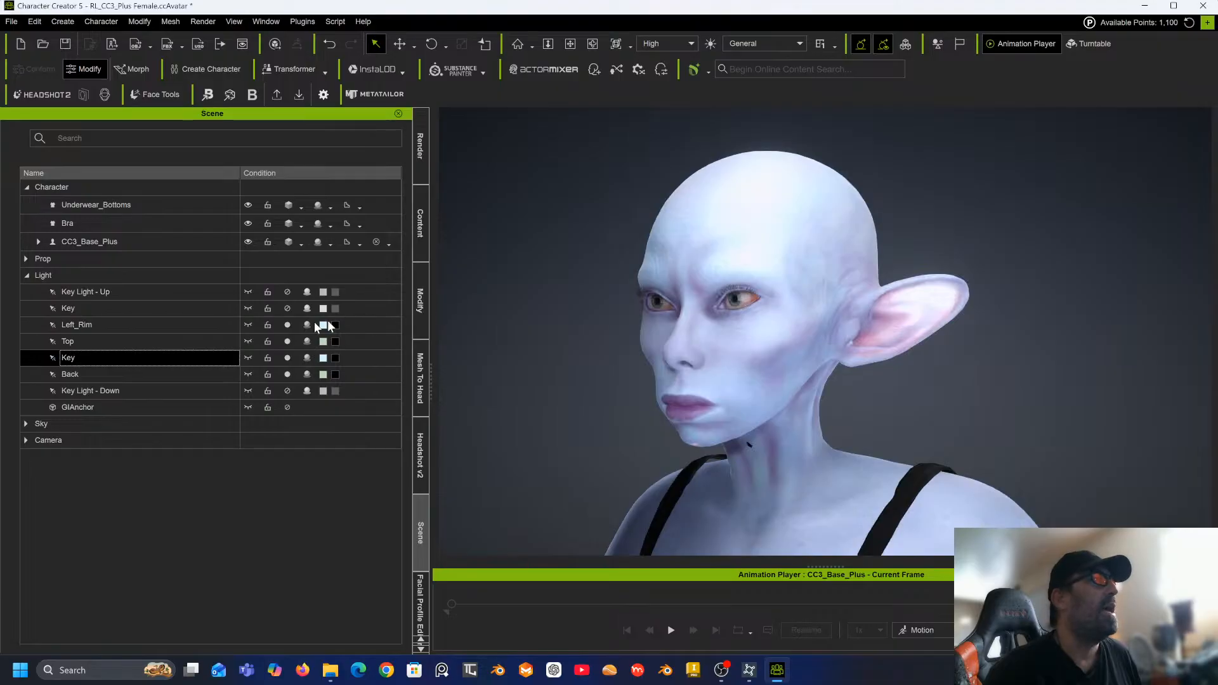
Select the second Key light with the Move tool and show it in the viewport.
{"action": "left_click", "coordinate": [288, 342]}
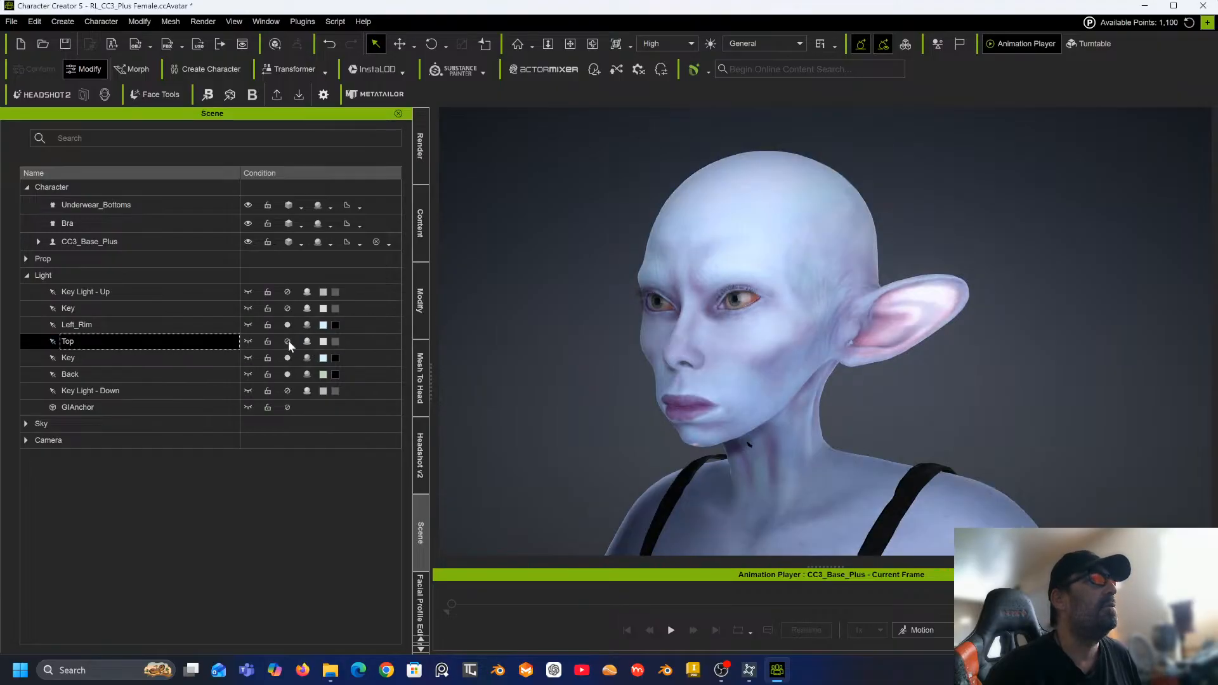
{"action": "left_click", "coordinate": [288, 341]}
{"action": "left_click", "coordinate": [200, 358]}
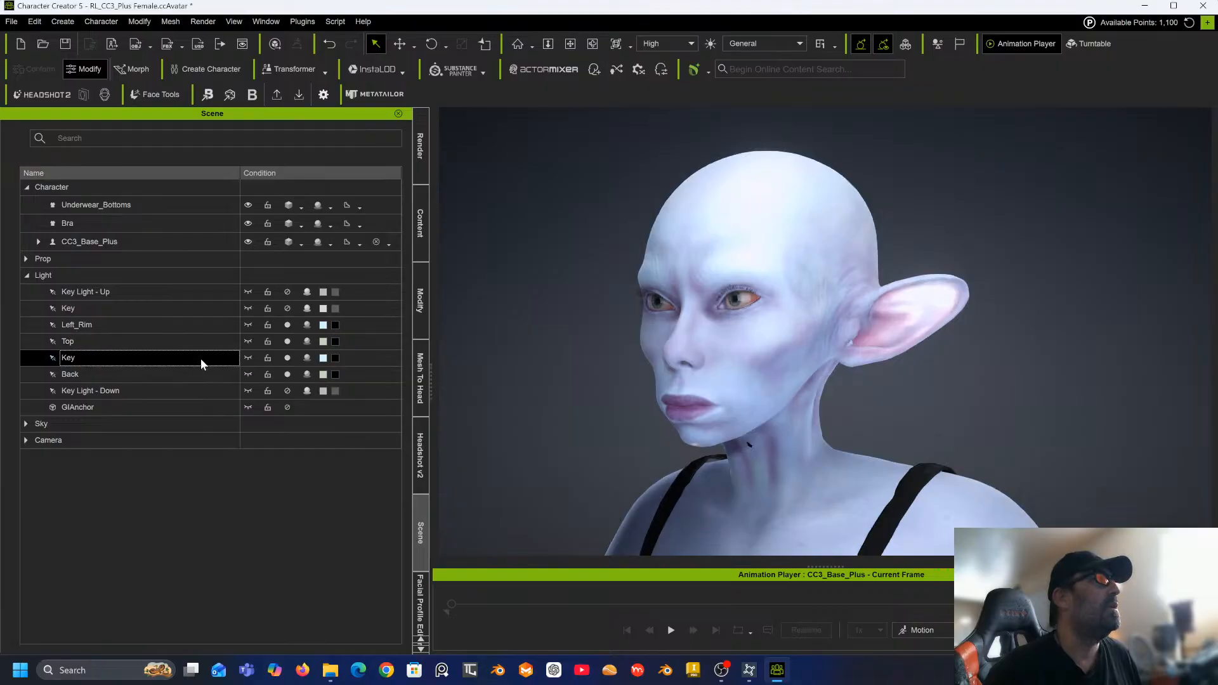
{"action": "scroll", "coordinate": [546, 341], "scroll_direction": "down", "scroll_amount": 3}
{"action": "scroll", "coordinate": [545, 341], "scroll_direction": "down", "scroll_amount": 3}
{"action": "middle_click_drag", "start_coordinate": [544, 340], "coordinate": [478, 272]}
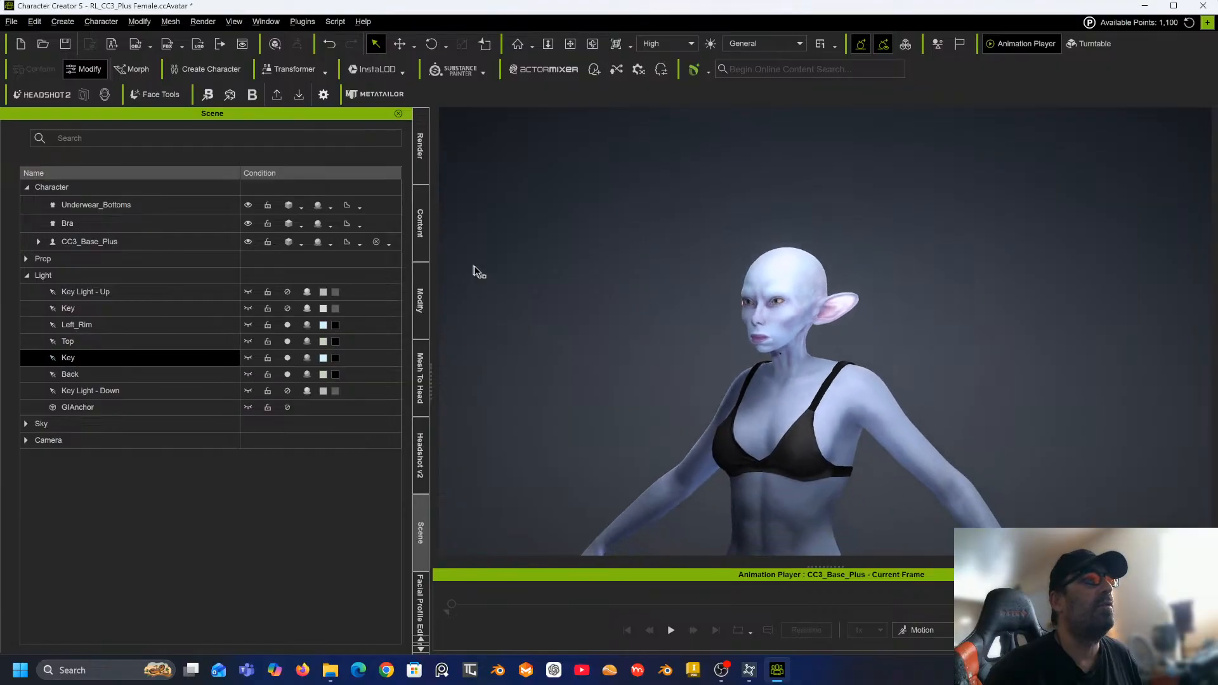
{"action": "middle_click_drag", "start_coordinate": [818, 393], "coordinate": [709, 366]}
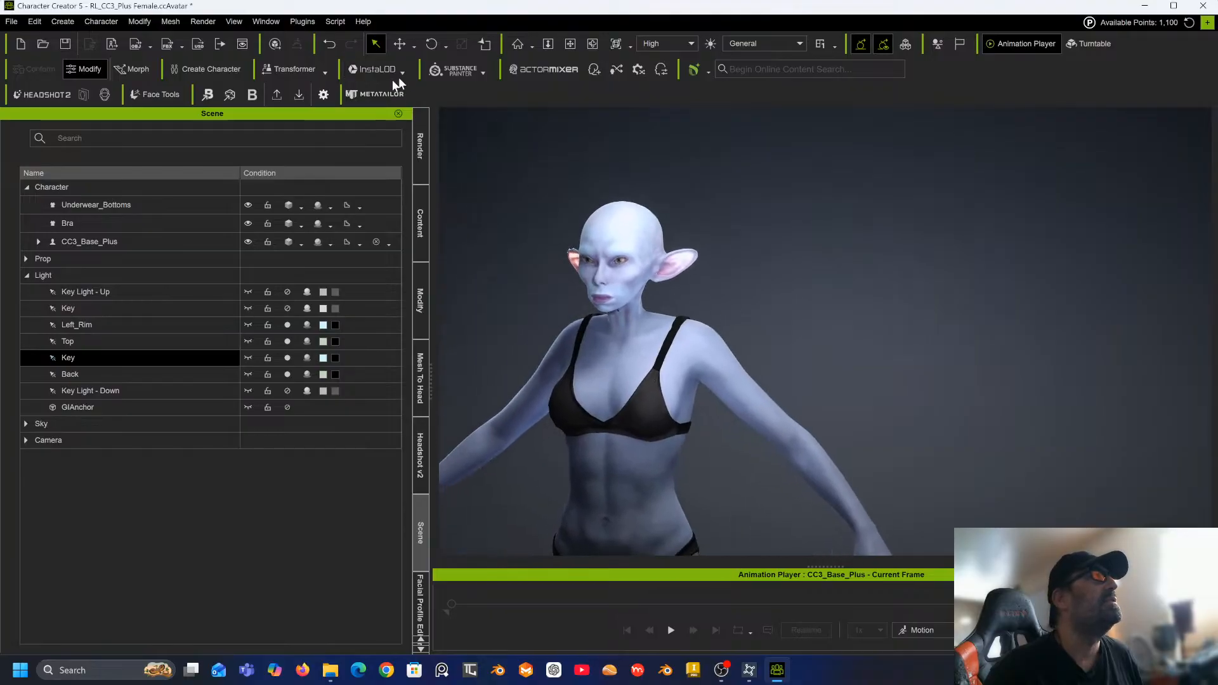
{"action": "left_click", "coordinate": [399, 43]}
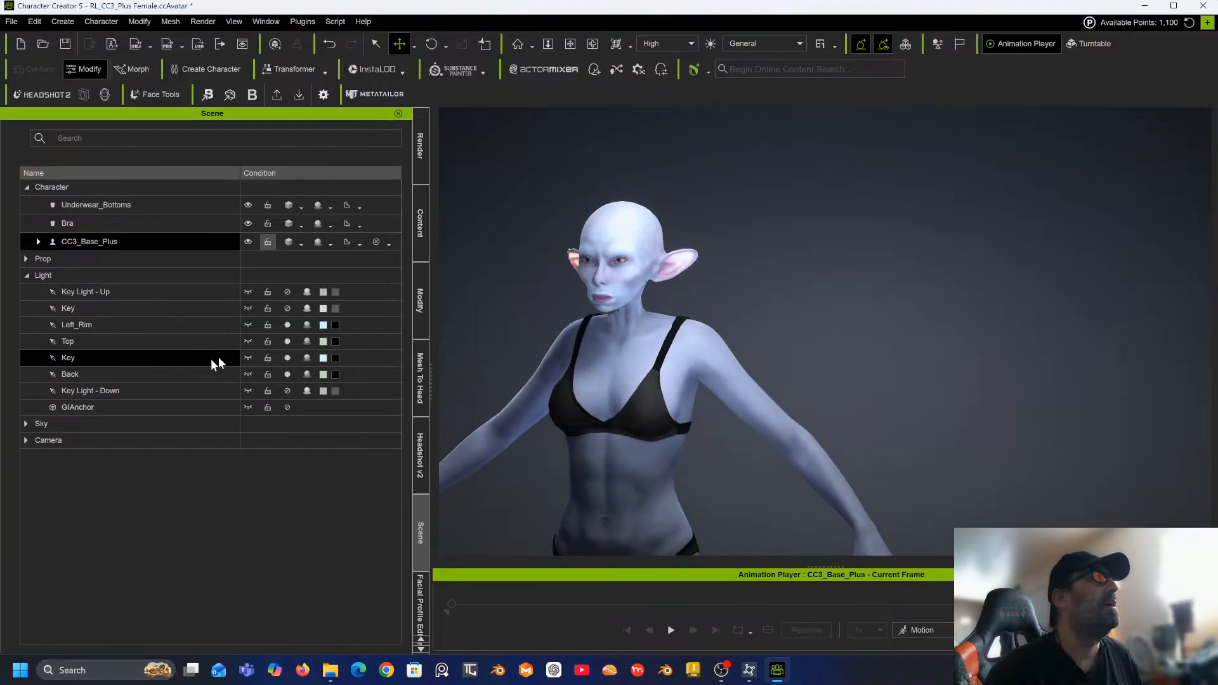
{"action": "left_click", "coordinate": [249, 359]}
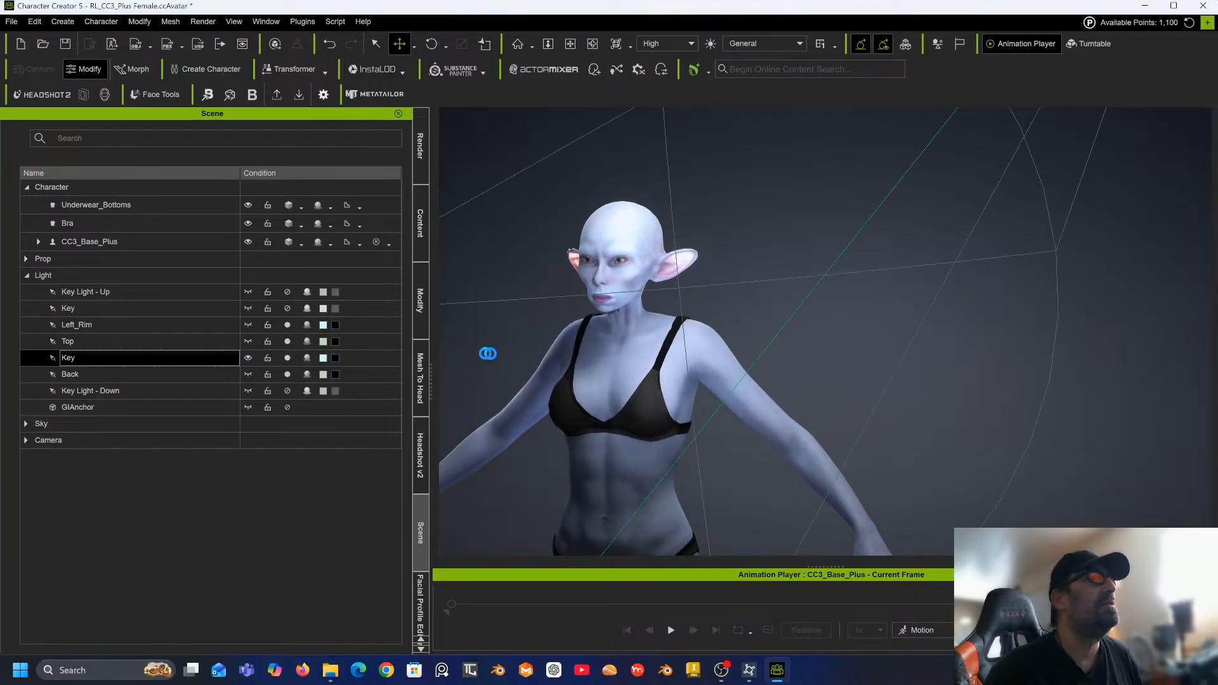
Move the Key light upward beside the character.
{"action": "scroll", "coordinate": [516, 322], "scroll_direction": "down", "scroll_amount": 4}
{"action": "right_click_drag", "start_coordinate": [516, 322], "coordinate": [629, 562]}
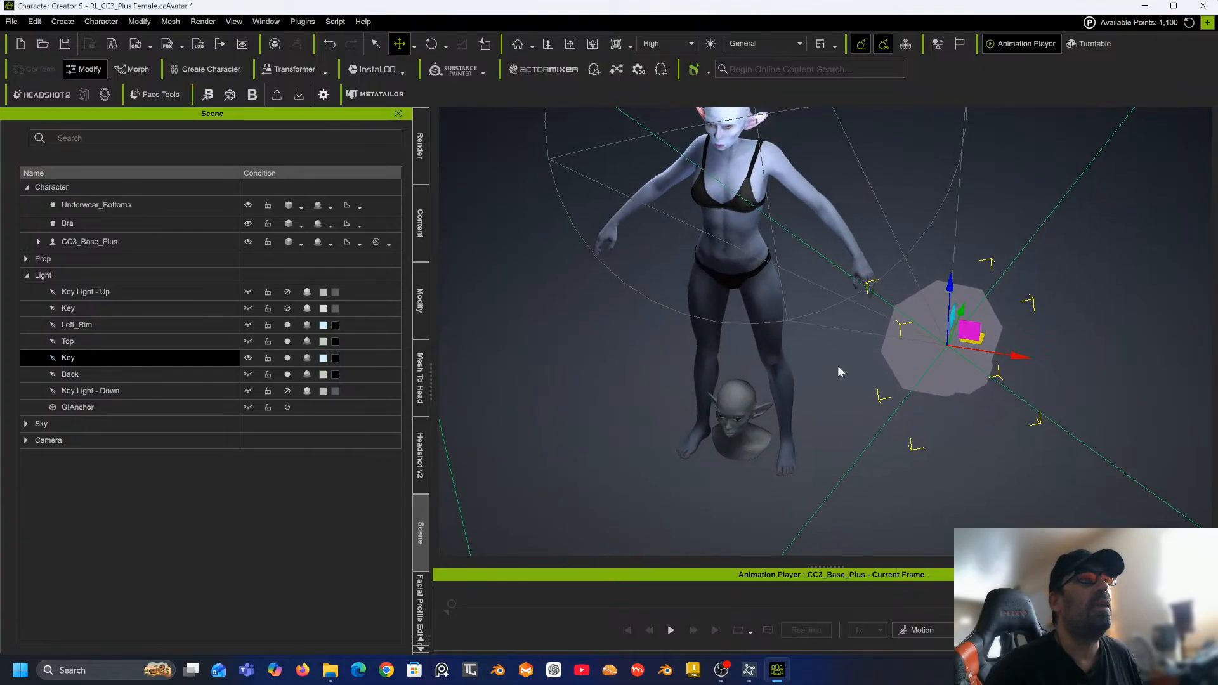
{"action": "left_click_drag", "start_coordinate": [964, 340], "coordinate": [1018, 204]}
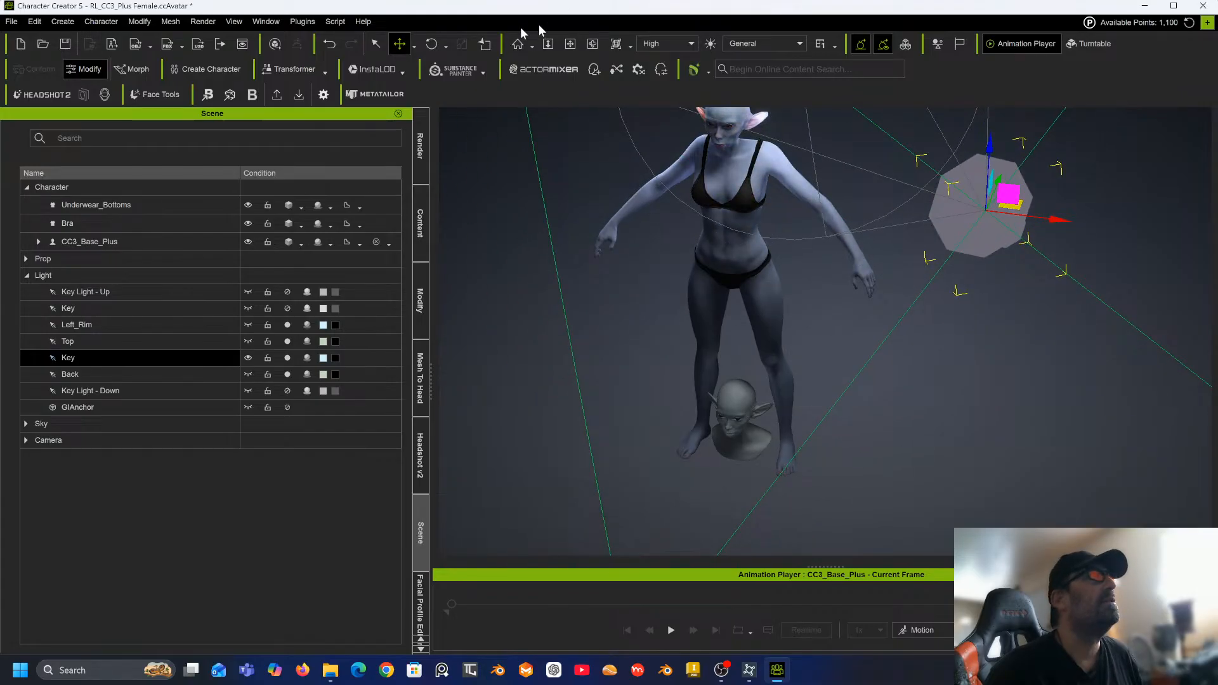
Rotate the Key light to aim it toward the character.
{"action": "left_click", "coordinate": [431, 43]}
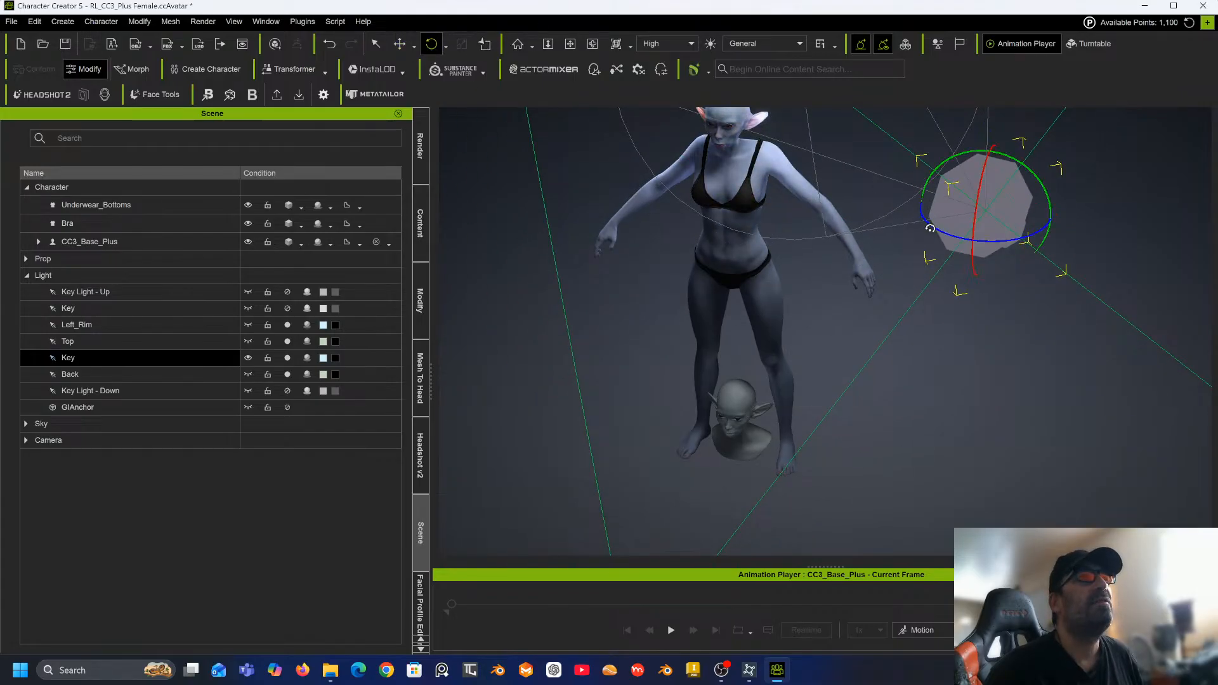
{"action": "left_click_drag", "start_coordinate": [931, 203], "coordinate": [950, 228]}
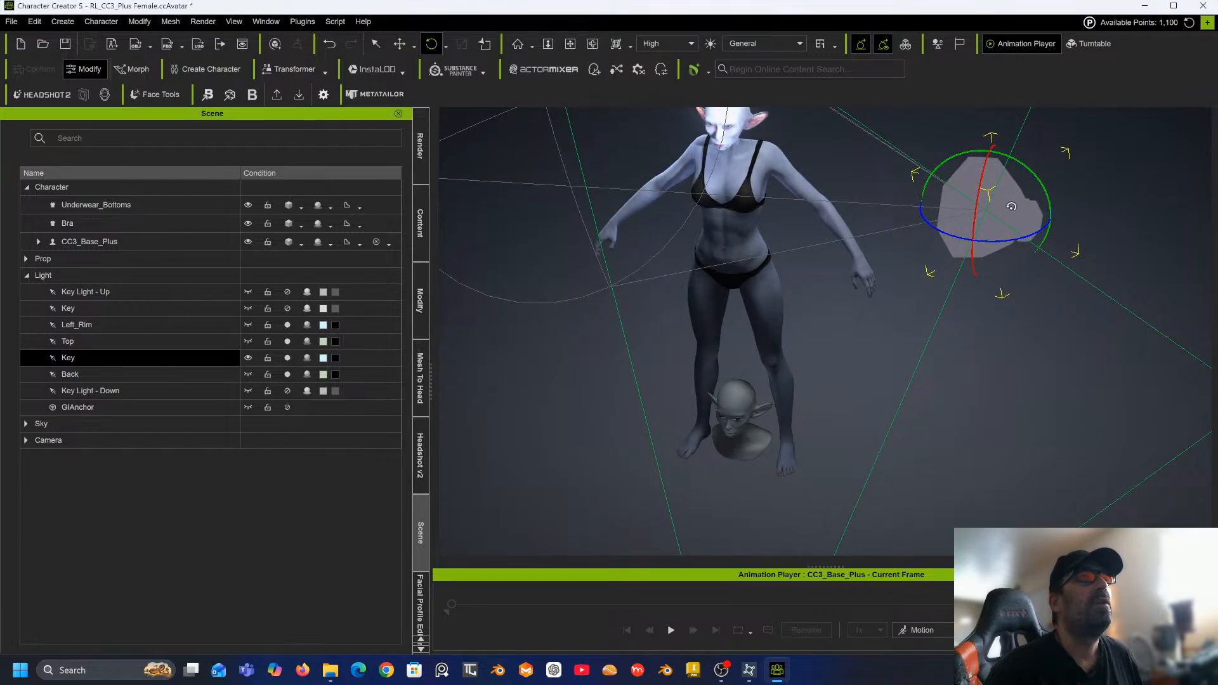
{"action": "left_click_drag", "start_coordinate": [933, 231], "coordinate": [972, 232]}
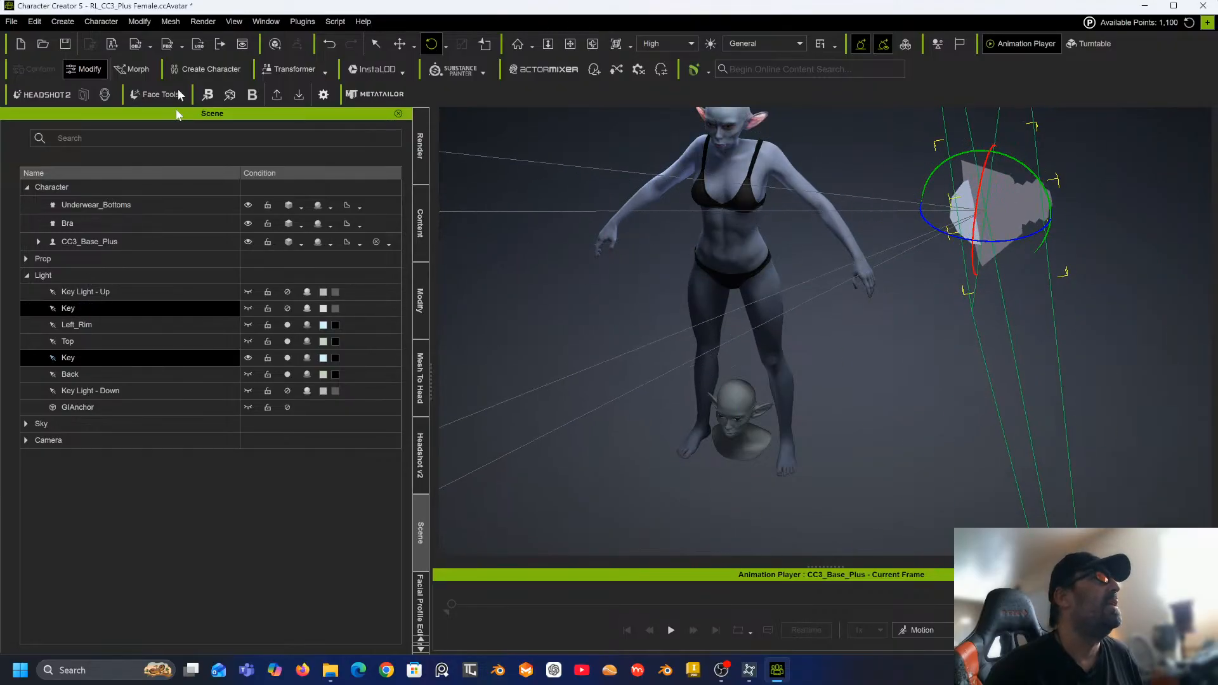
Move the Key light further up and outward from the character.
{"action": "left_click", "coordinate": [400, 43]}
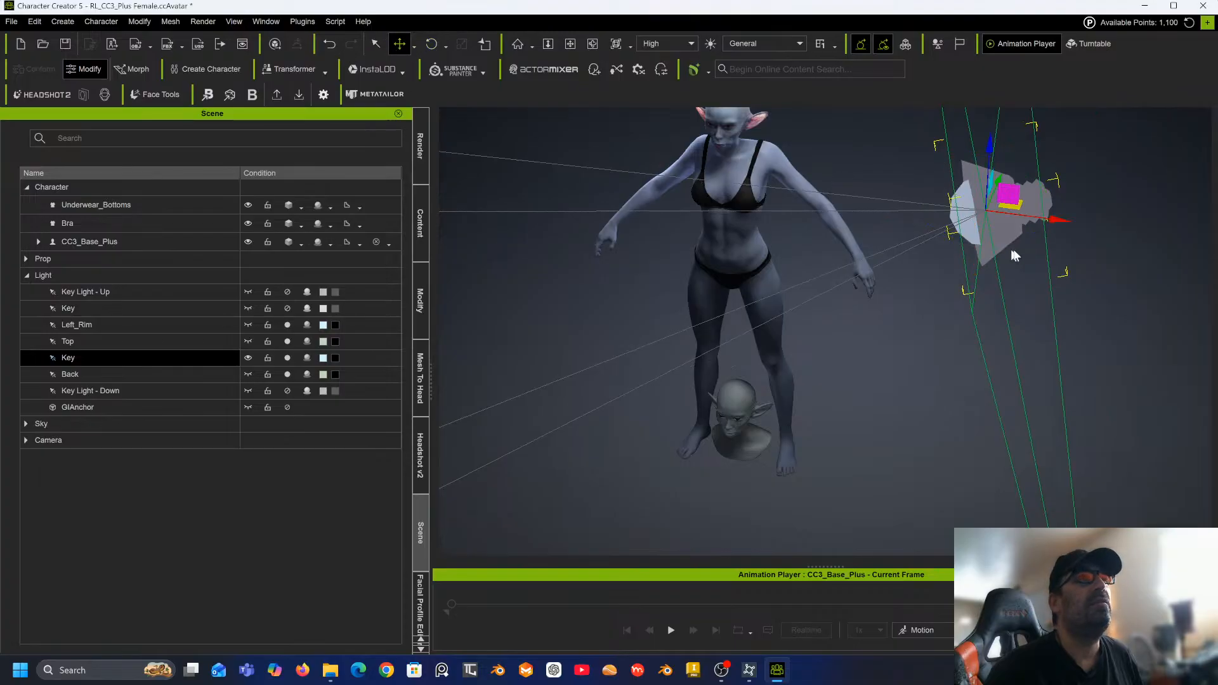
{"action": "left_click_drag", "start_coordinate": [1009, 192], "coordinate": [1122, 63]}
{"action": "right_click_drag", "start_coordinate": [987, 215], "coordinate": [962, 237]}
{"action": "middle_click_drag", "start_coordinate": [963, 237], "coordinate": [936, 389]}
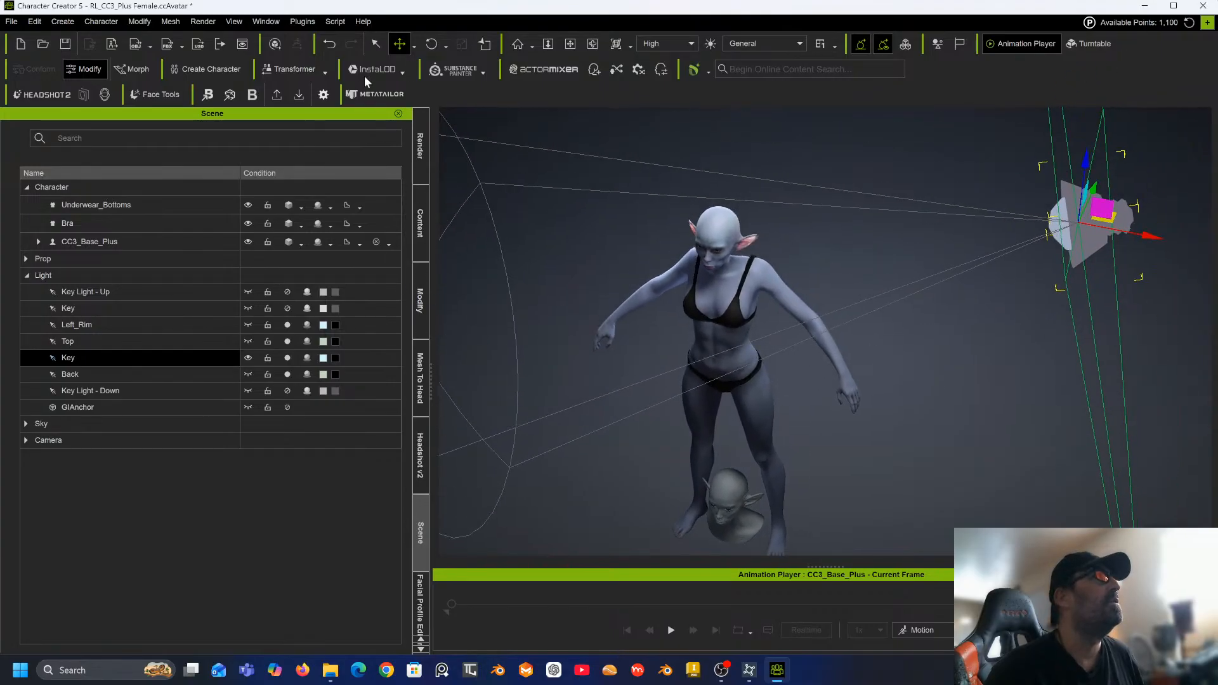
Rotate the Key light slightly and lower it a little.
{"action": "left_click", "coordinate": [434, 47]}
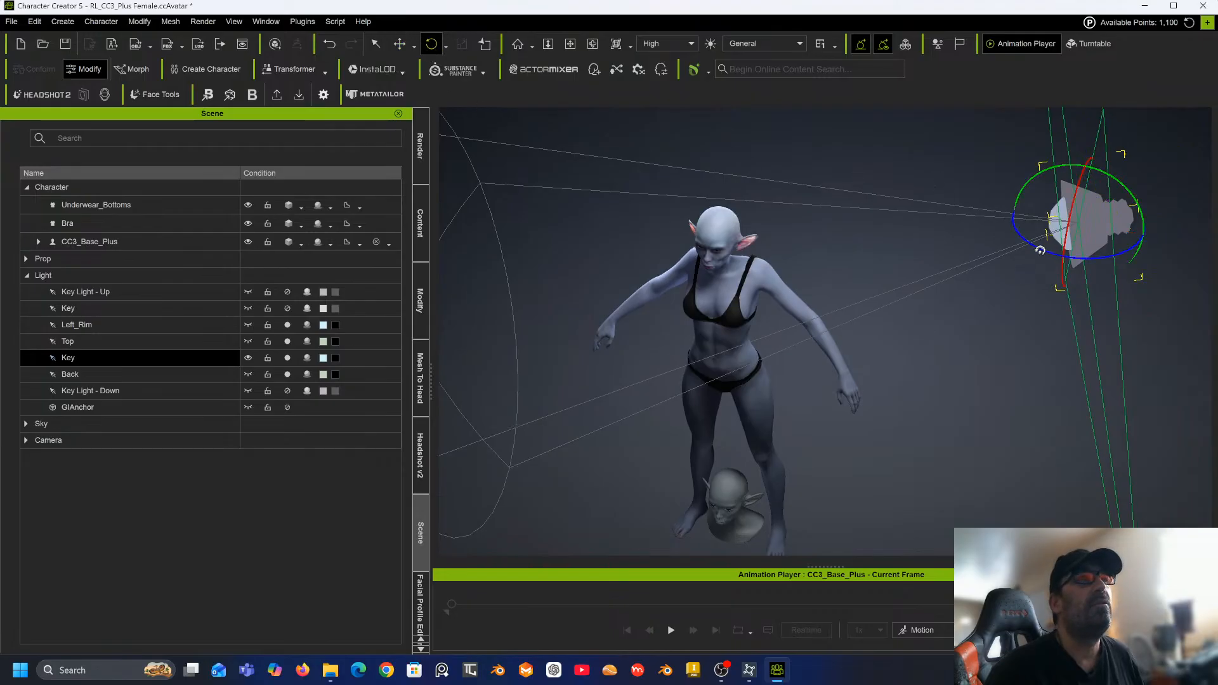
{"action": "left_click_drag", "start_coordinate": [1040, 251], "coordinate": [1031, 253]}
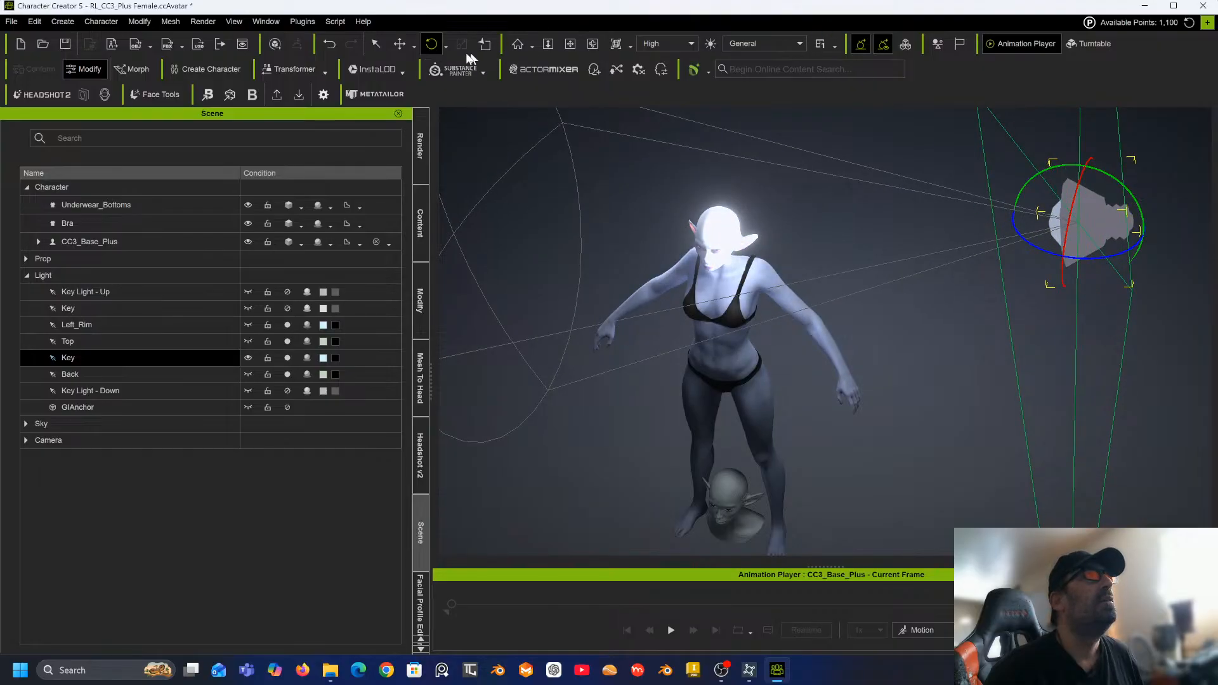
{"action": "left_click", "coordinate": [400, 44]}
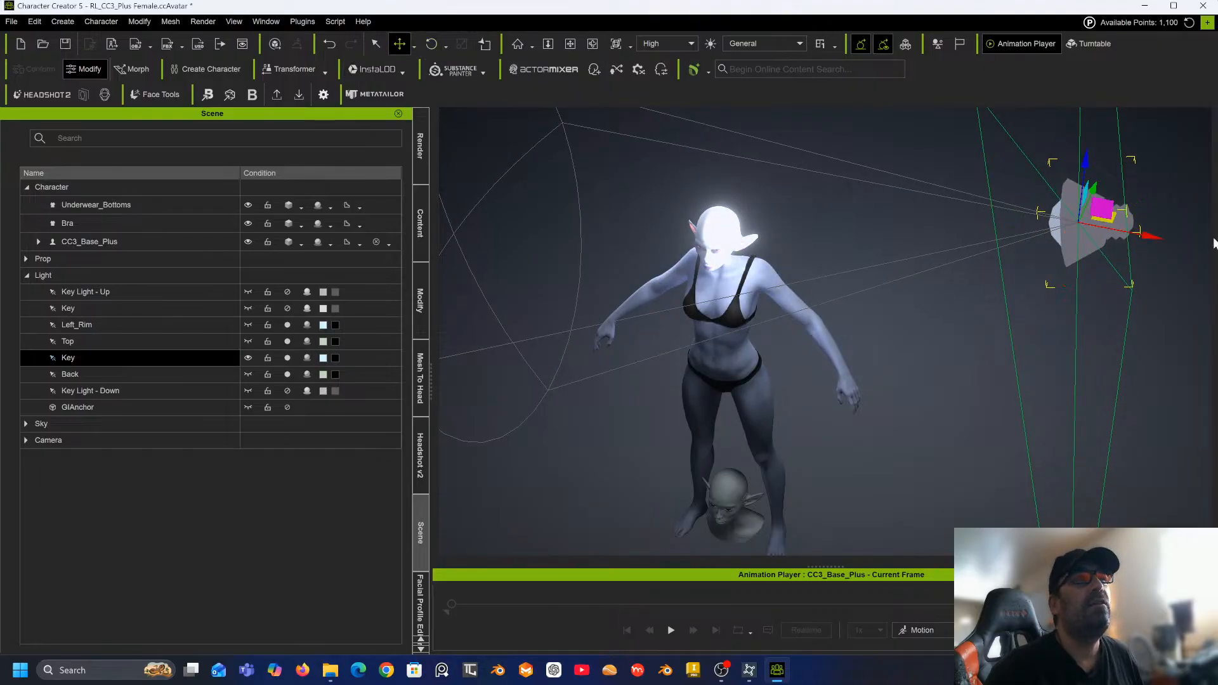
{"action": "left_click_drag", "start_coordinate": [1112, 222], "coordinate": [1111, 262]}
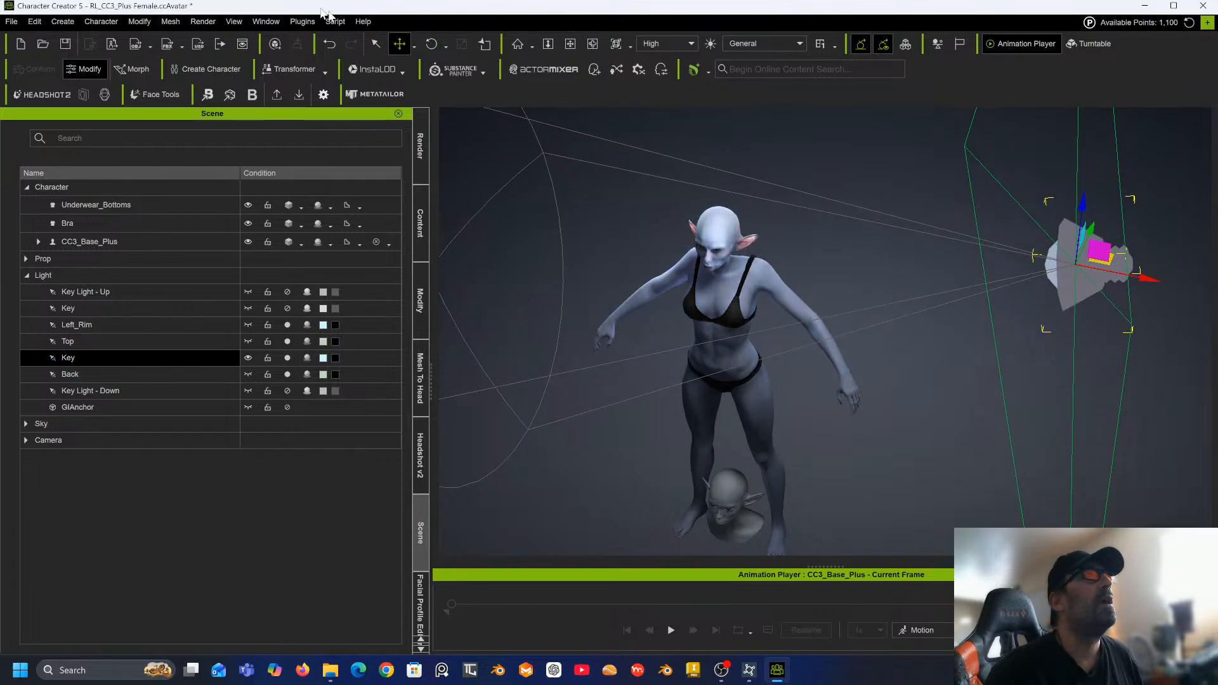
Fine-tune the Key light's rotation and position, lowering it slightly and aiming it at the character's head.
{"action": "left_click", "coordinate": [432, 45]}
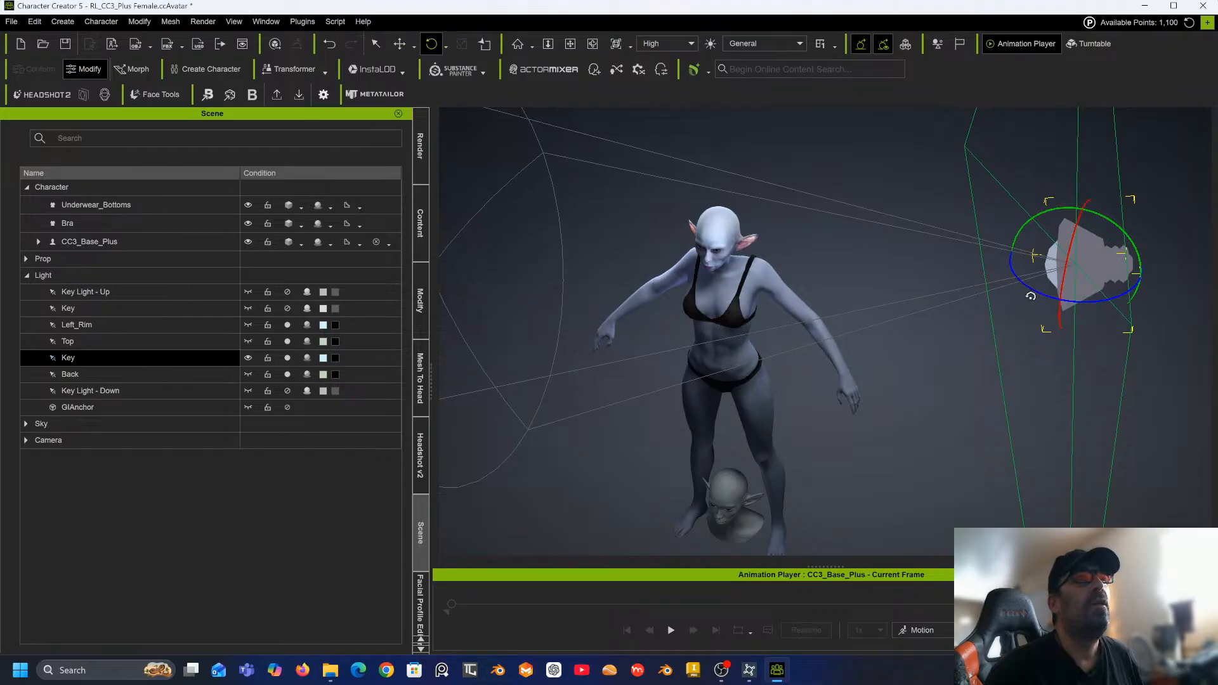
{"action": "left_click_drag", "start_coordinate": [1035, 294], "coordinate": [1026, 294]}
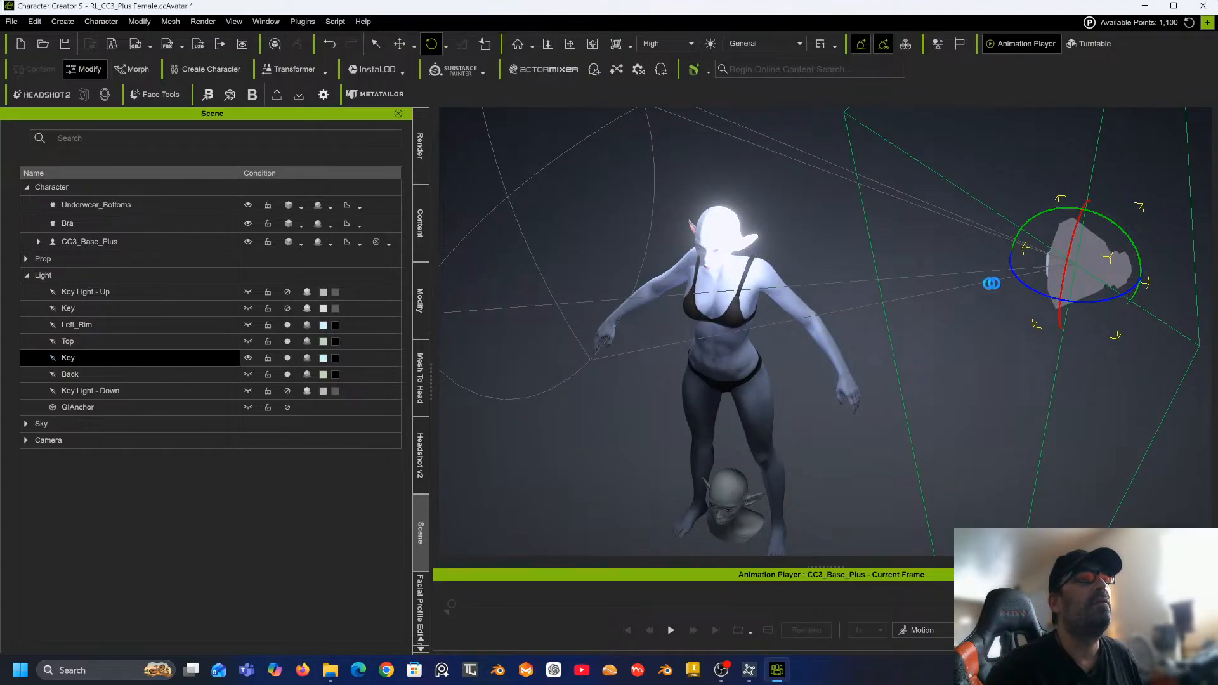
{"action": "right_click_drag", "start_coordinate": [788, 305], "coordinate": [846, 148]}
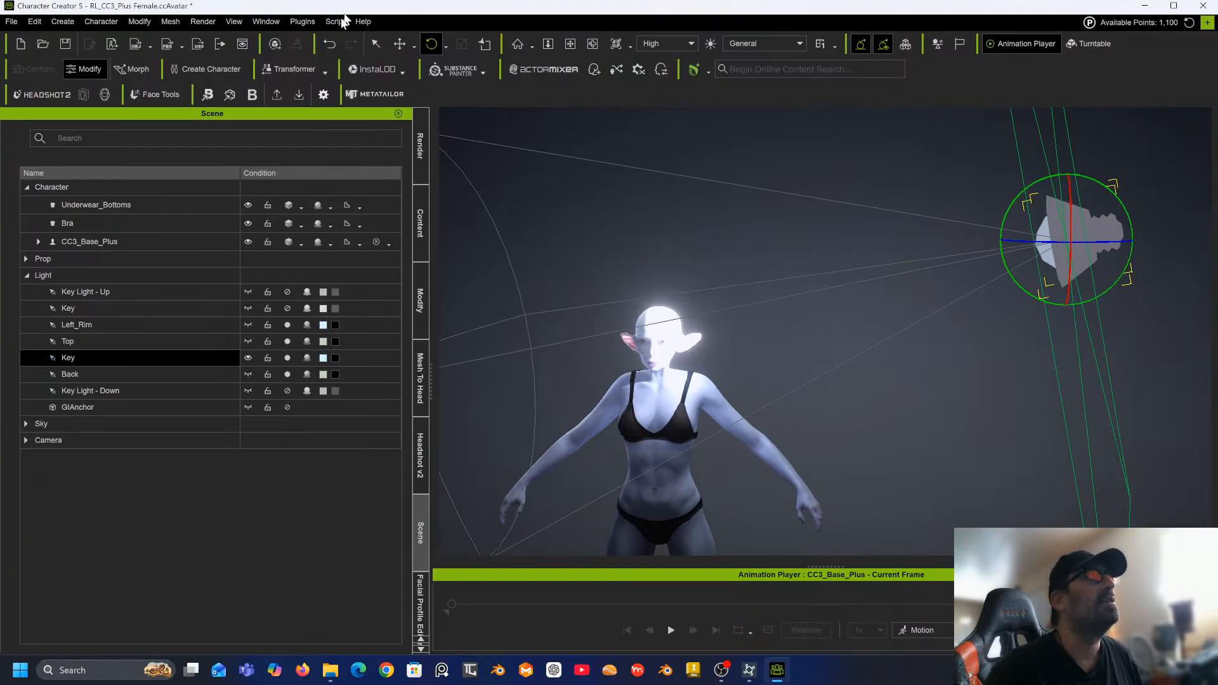
{"action": "left_click", "coordinate": [405, 46]}
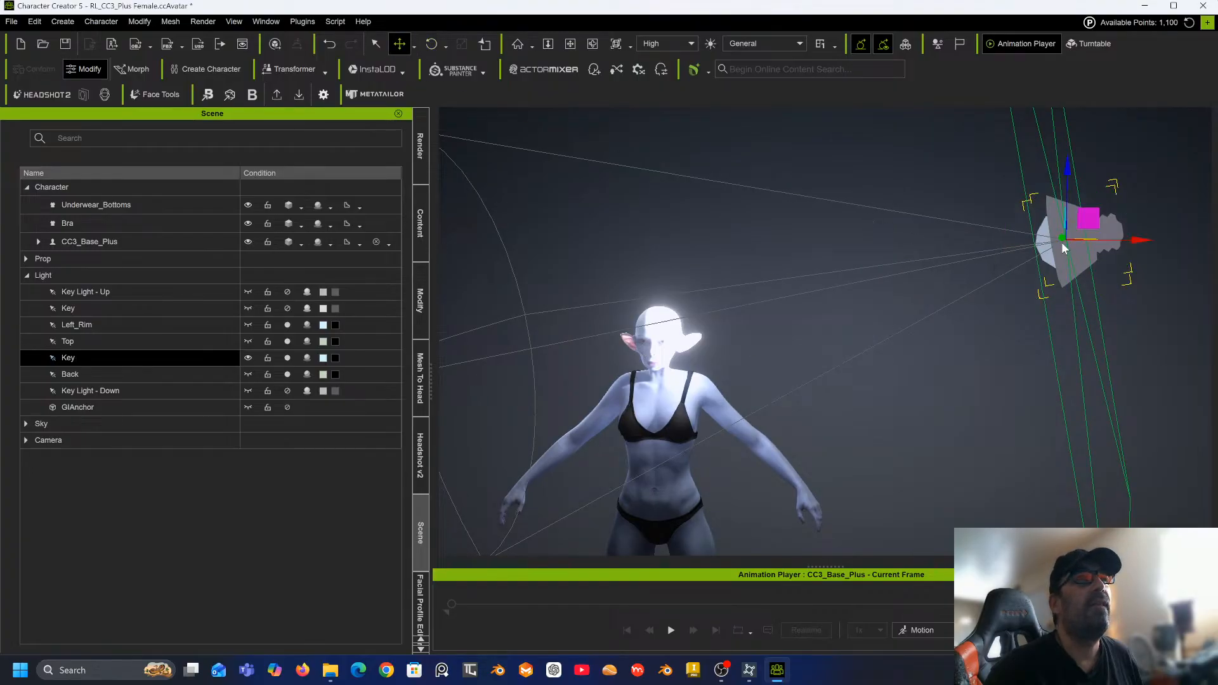
{"action": "left_click_drag", "start_coordinate": [1062, 238], "coordinate": [1066, 250]}
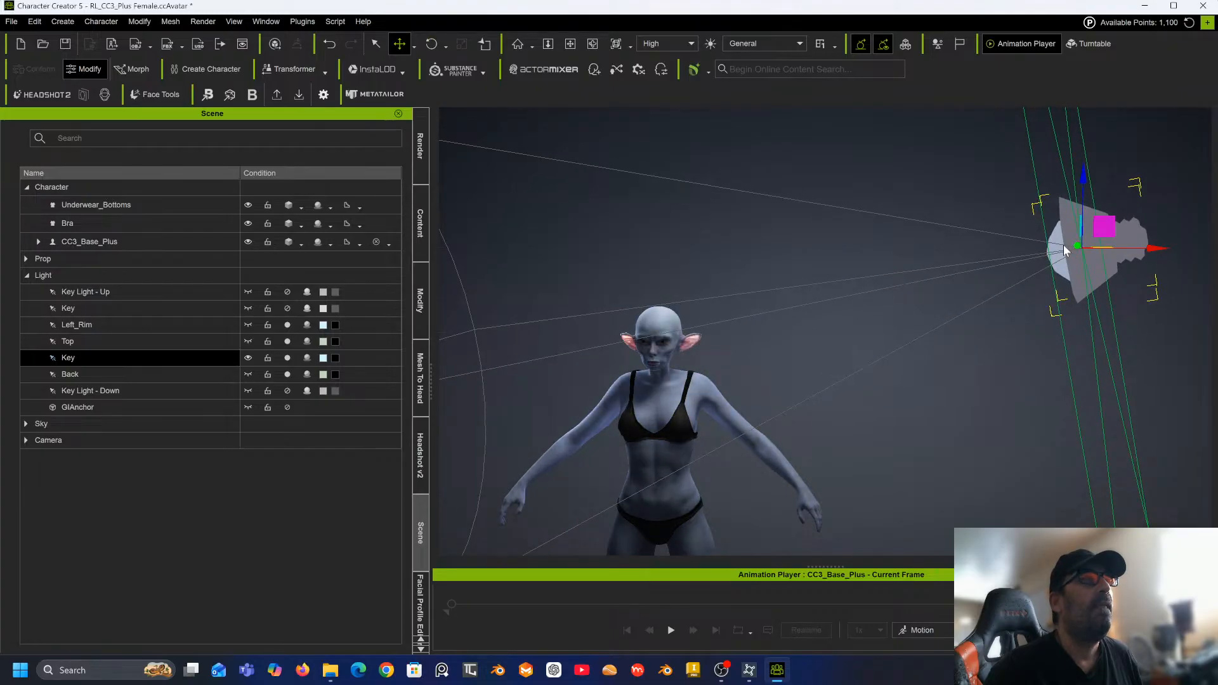
{"action": "left_click", "coordinate": [432, 43]}
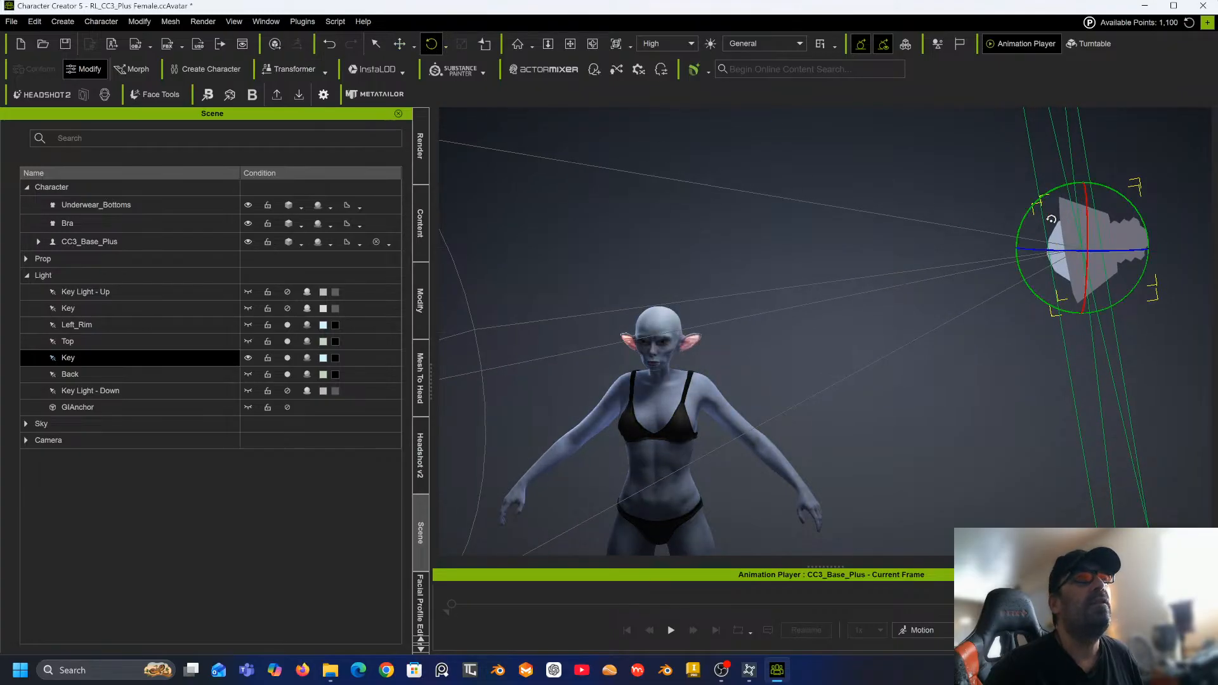
{"action": "left_click_drag", "start_coordinate": [1049, 252], "coordinate": [1041, 234]}
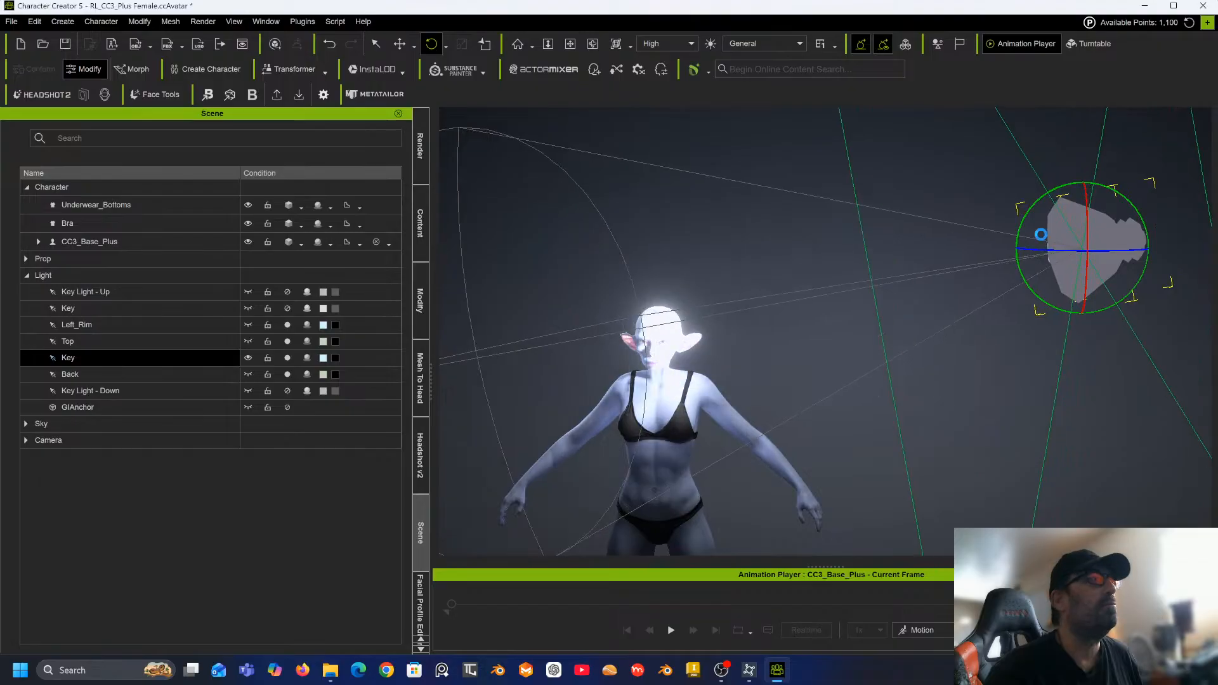
Select the Key light and set its Multiplier to 2.75.
{"action": "left_click", "coordinate": [420, 300]}
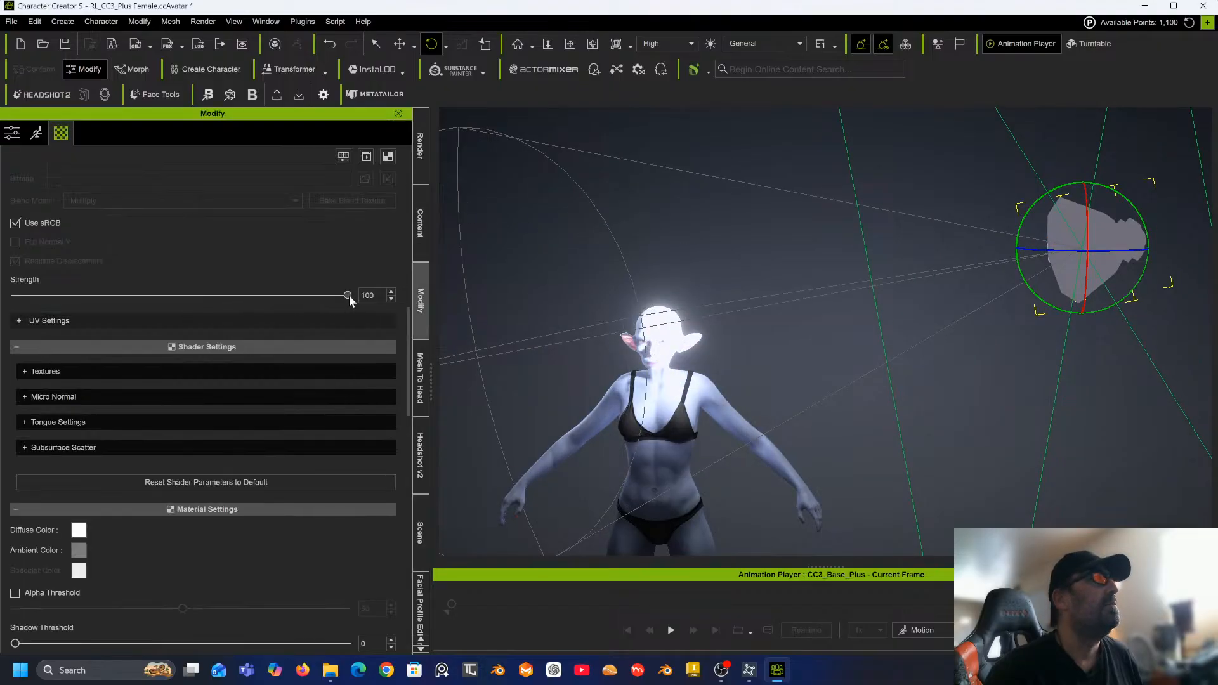
{"action": "left_click_drag", "start_coordinate": [348, 296], "coordinate": [442, 322]}
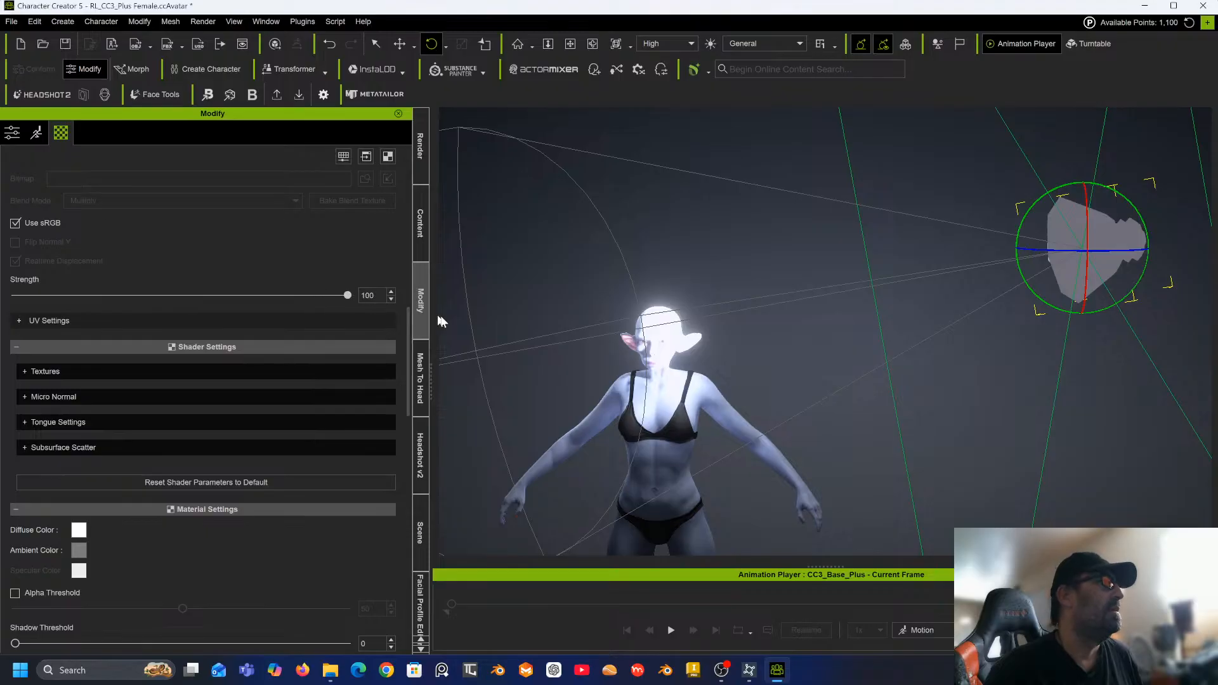
{"action": "scroll", "coordinate": [250, 276], "scroll_direction": "up", "scroll_amount": 10}
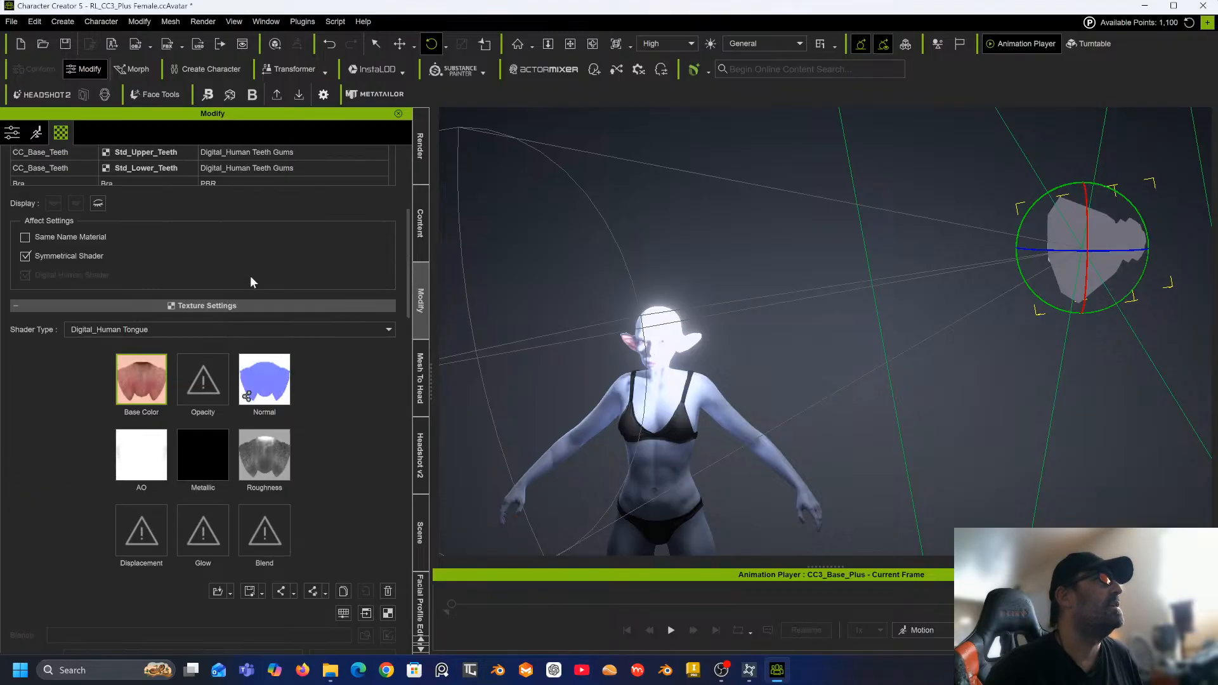
{"action": "scroll", "coordinate": [250, 276], "scroll_direction": "up", "scroll_amount": 3}
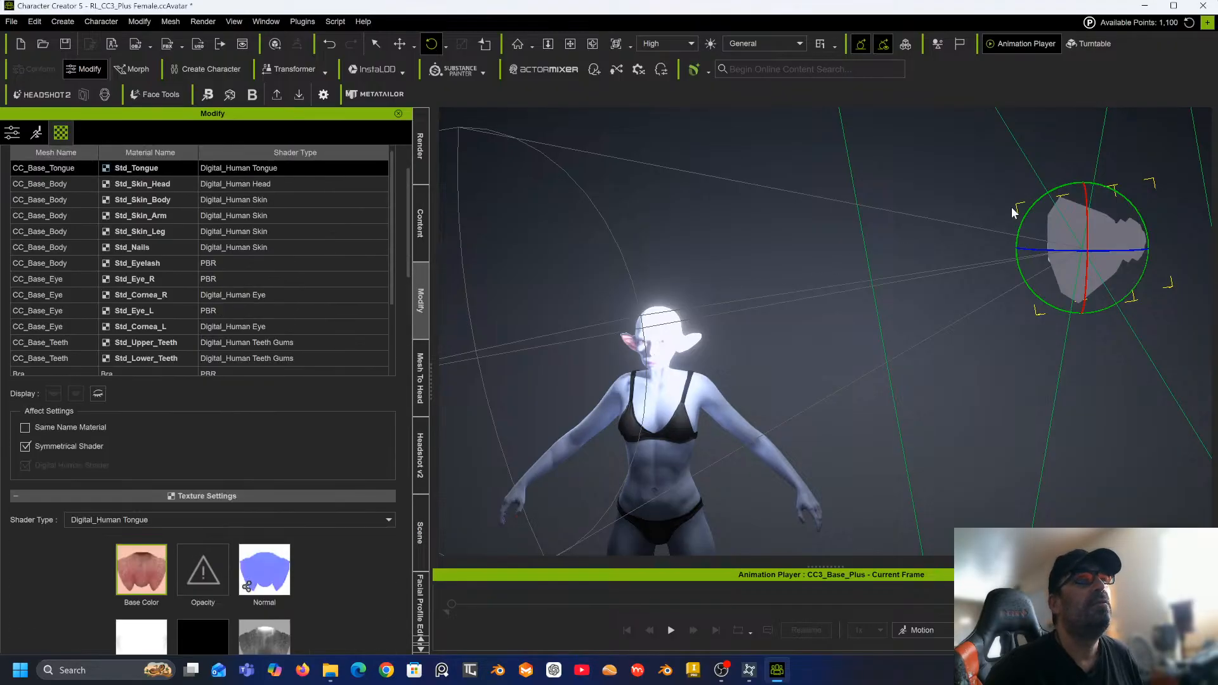
{"action": "left_click", "coordinate": [1068, 238]}
{"action": "left_click", "coordinate": [1068, 236]}
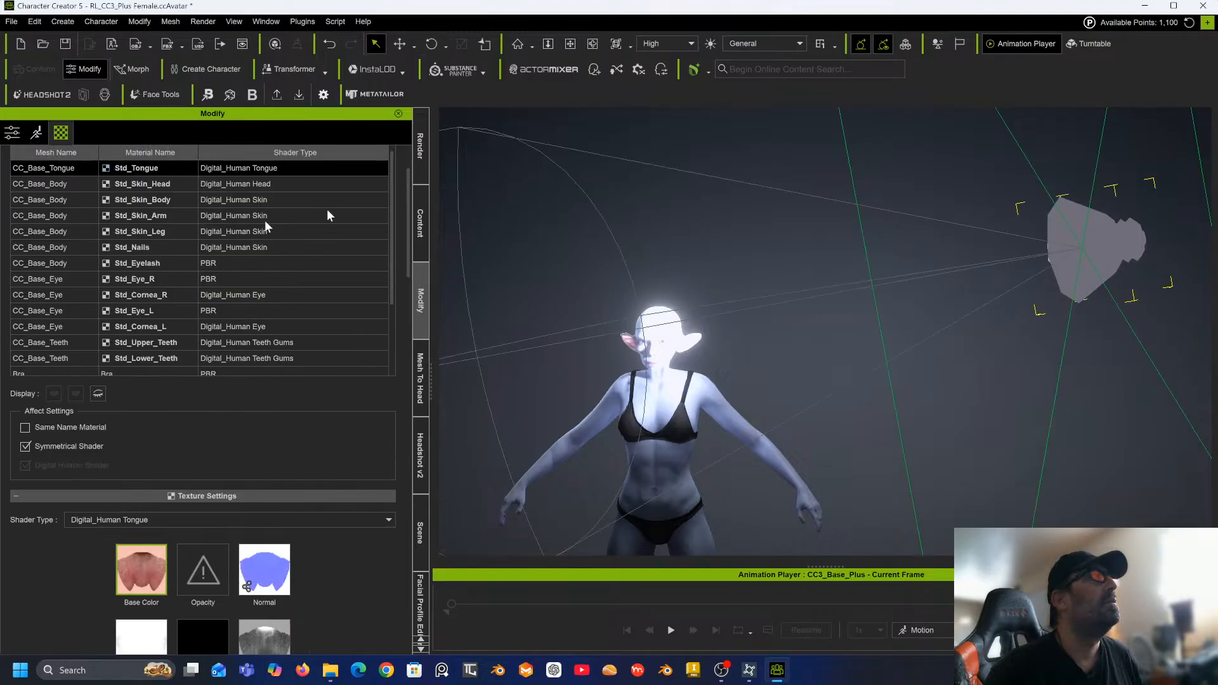
{"action": "left_click", "coordinate": [37, 132]}
{"action": "left_click", "coordinate": [12, 132]}
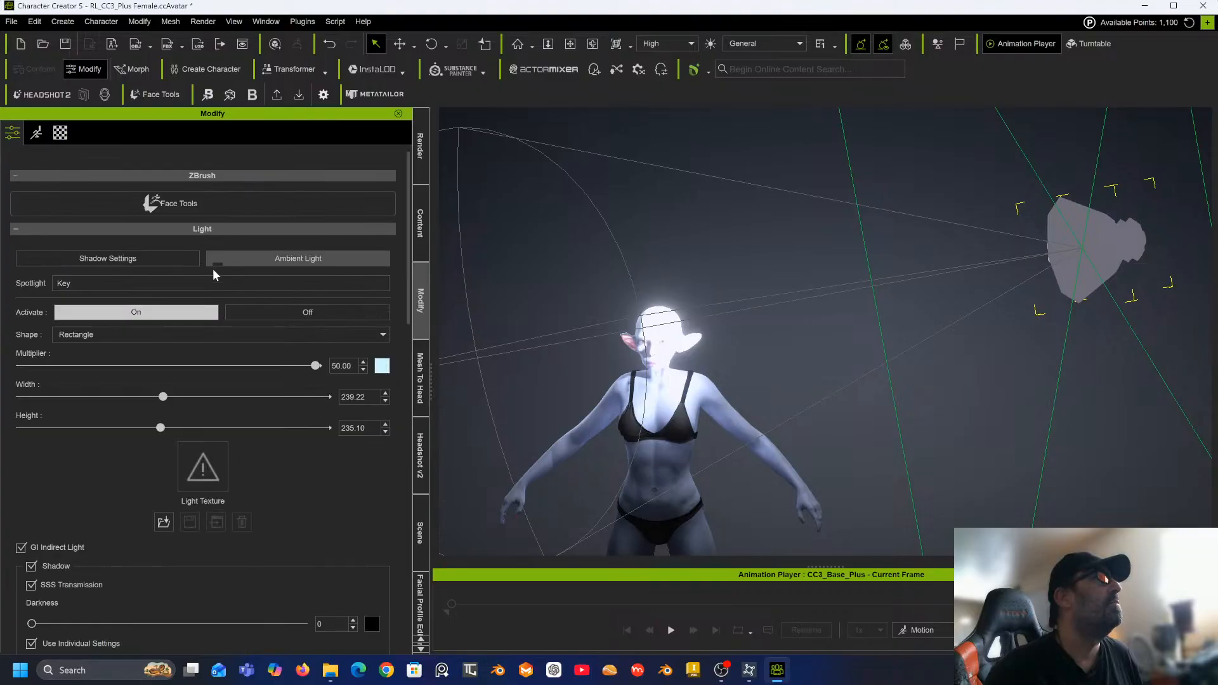
{"action": "left_click_drag", "start_coordinate": [316, 367], "coordinate": [62, 360]}
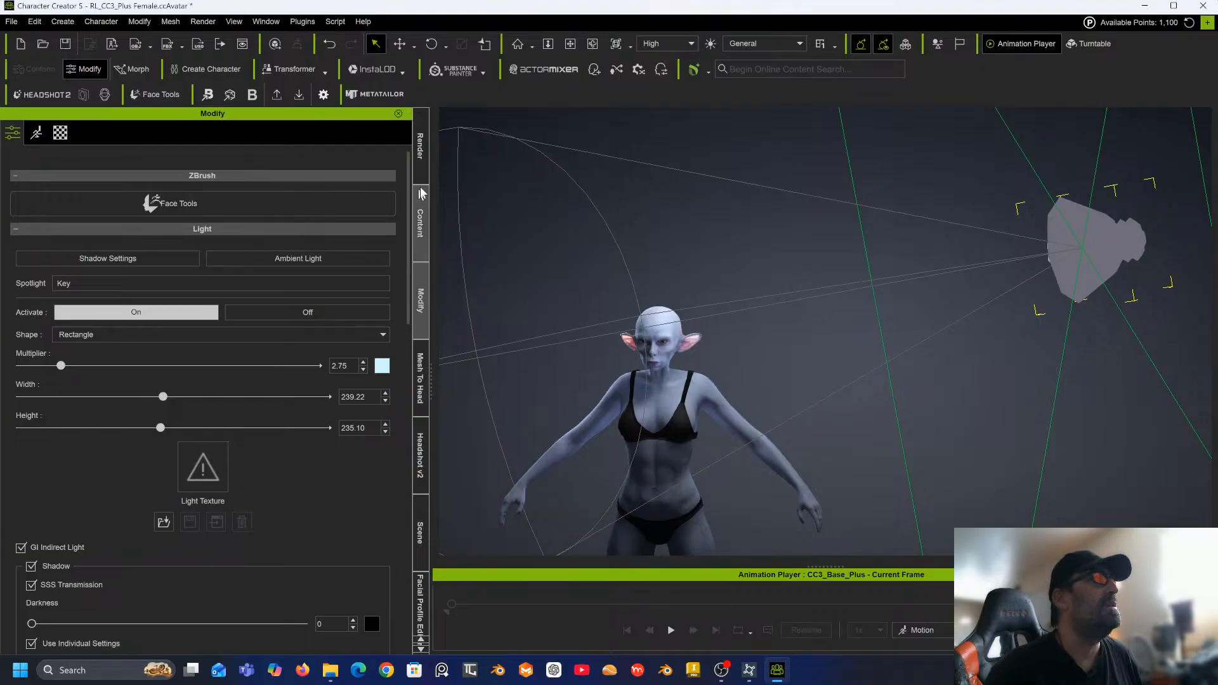
Select the Left_Rim light and set its Multiplier to 6.23.
{"action": "left_click", "coordinate": [420, 534]}
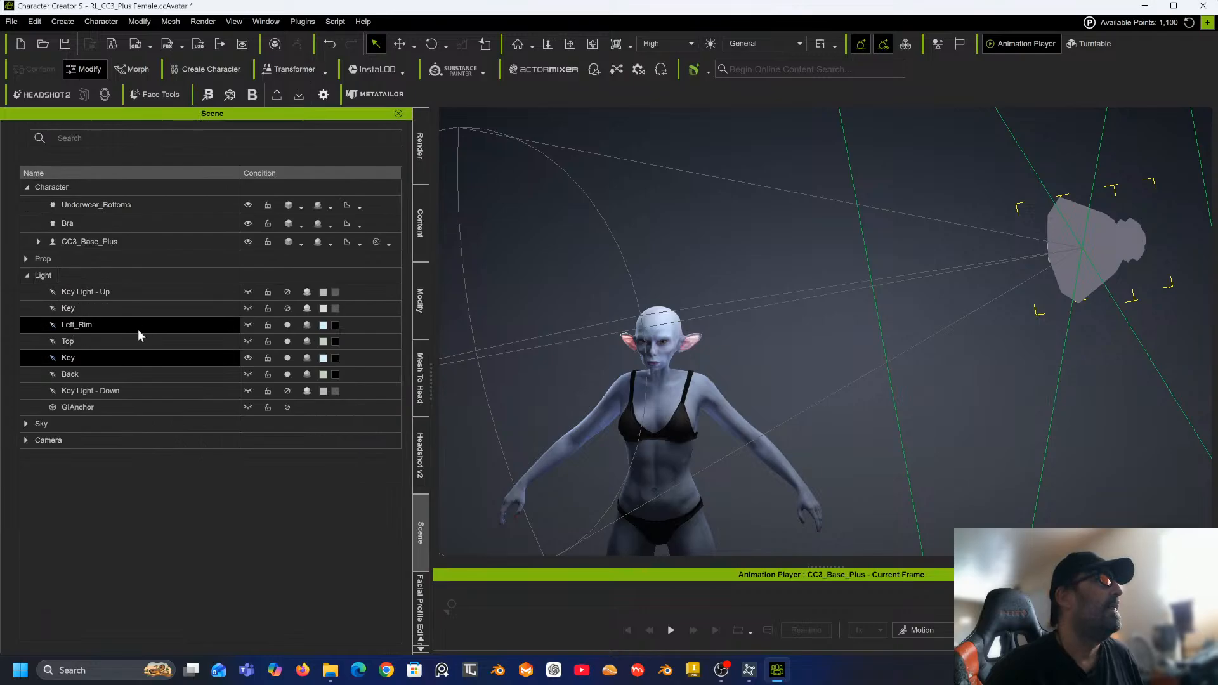
{"action": "left_click", "coordinate": [288, 325]}
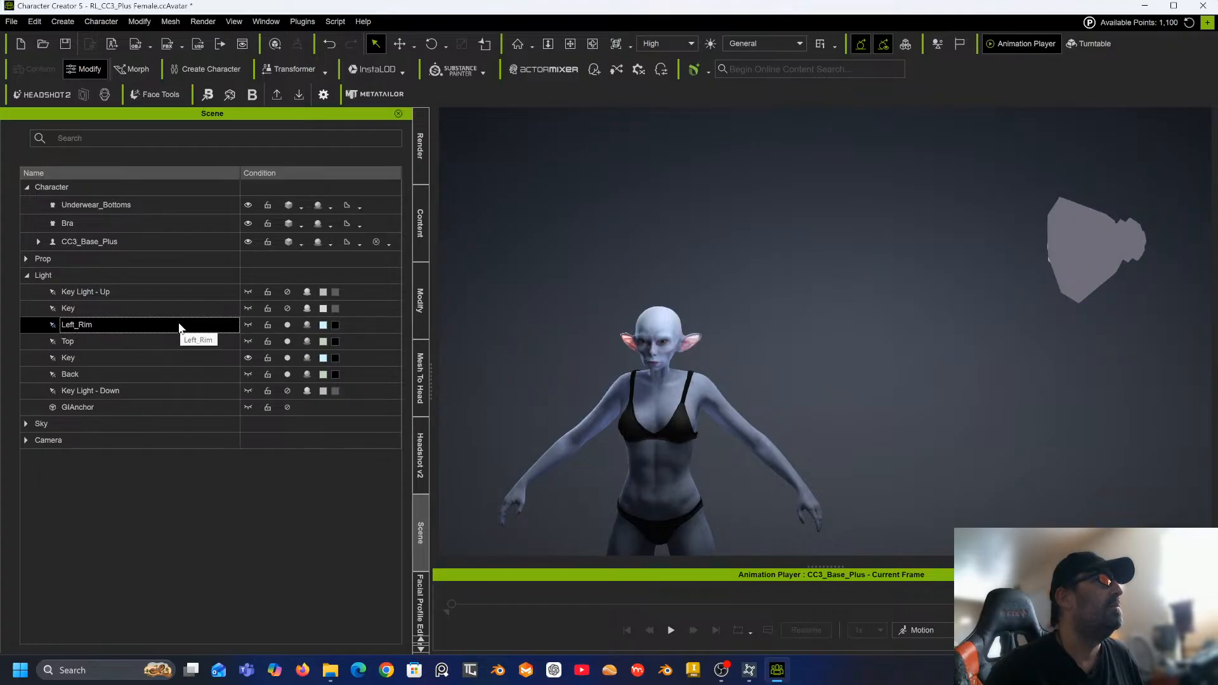
{"action": "left_click", "coordinate": [418, 297]}
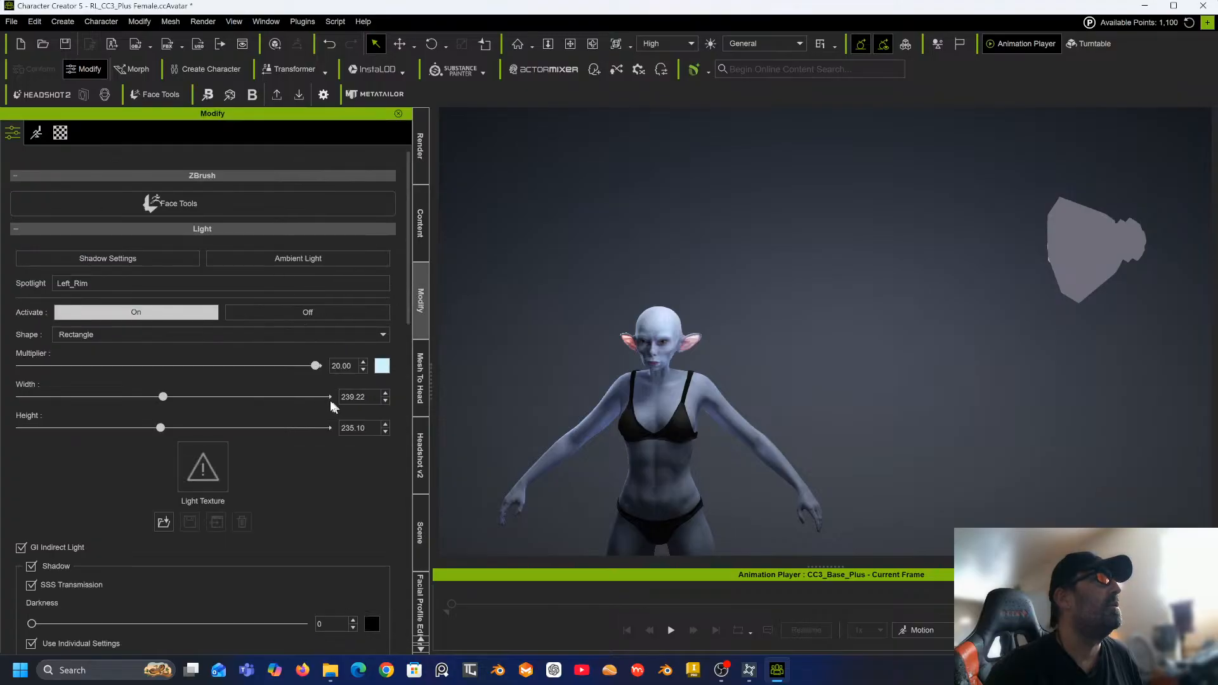
{"action": "left_click_drag", "start_coordinate": [316, 367], "coordinate": [114, 367]}
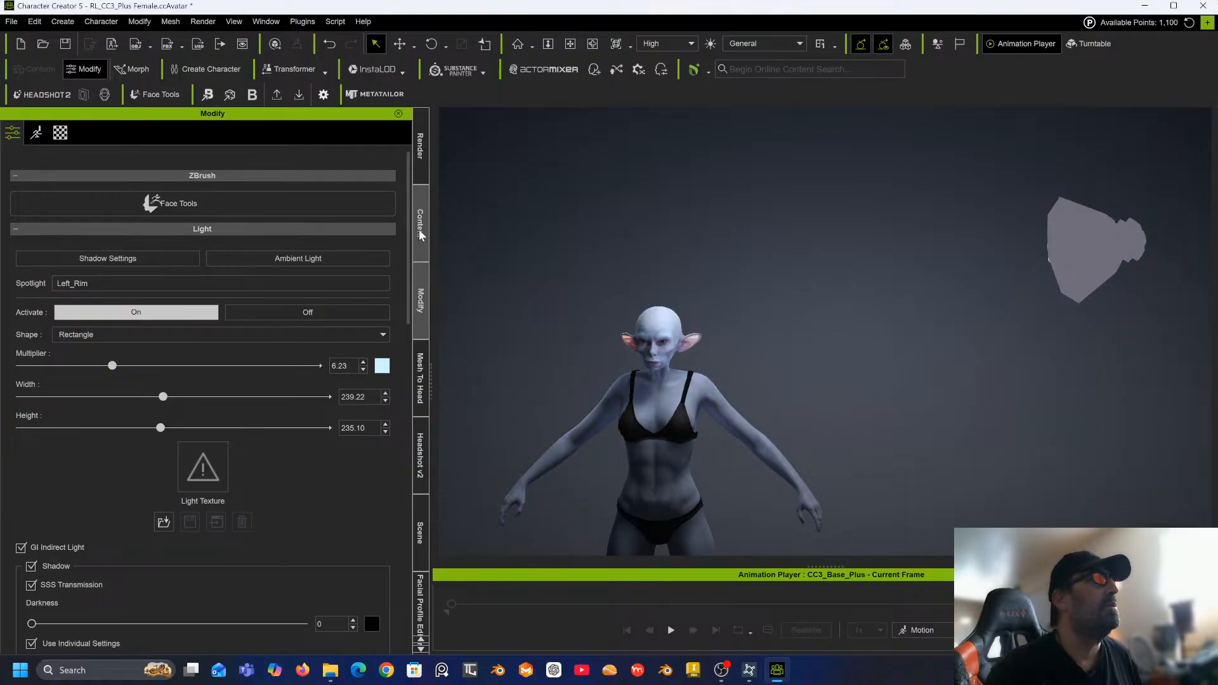
Select the Back light and set its Multiplier to 7.54.
{"action": "left_click", "coordinate": [419, 531]}
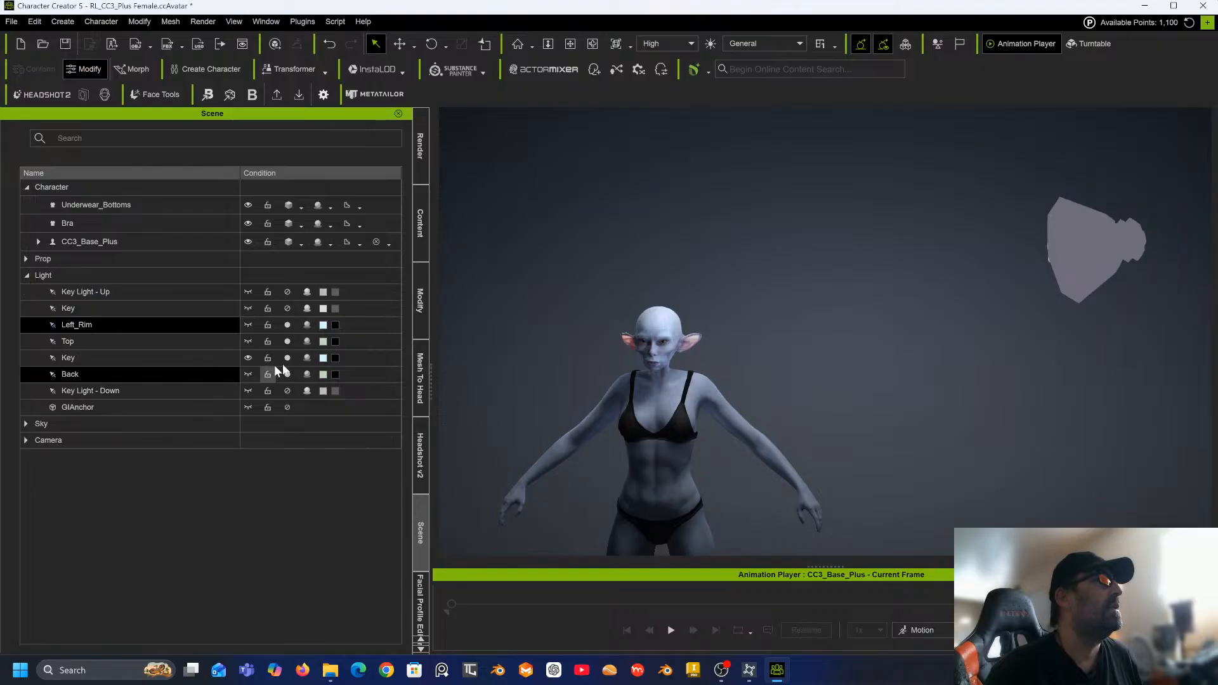
{"action": "left_click", "coordinate": [249, 374]}
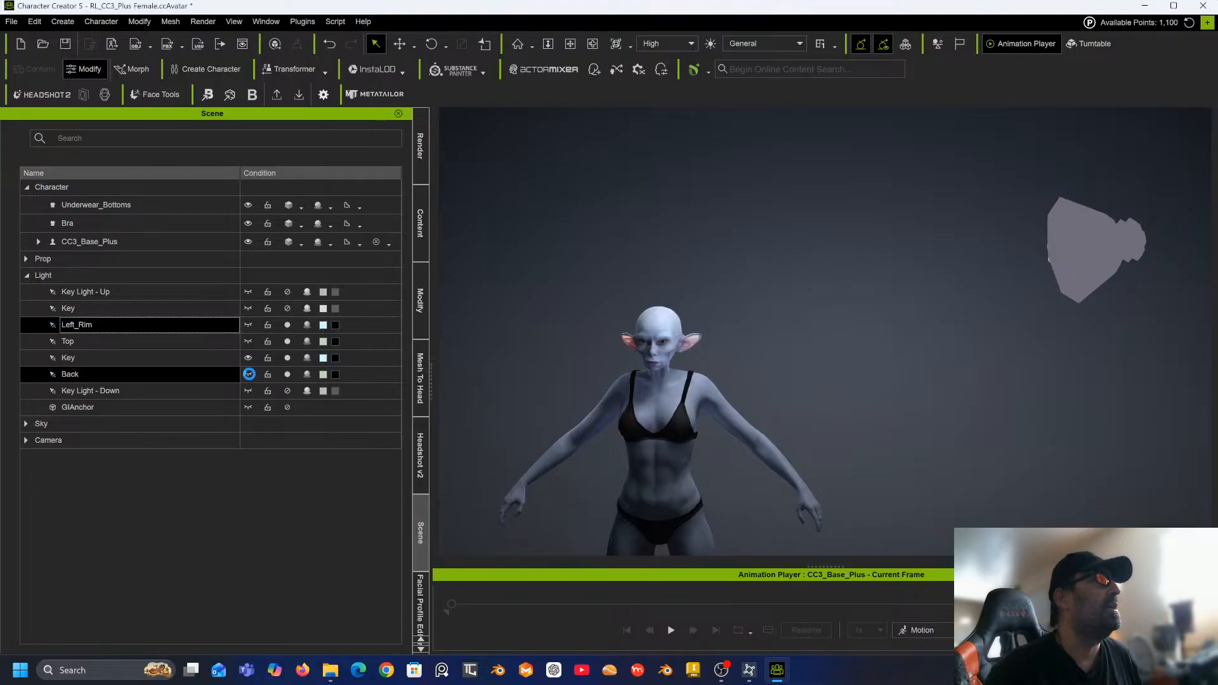
{"action": "left_click", "coordinate": [248, 373]}
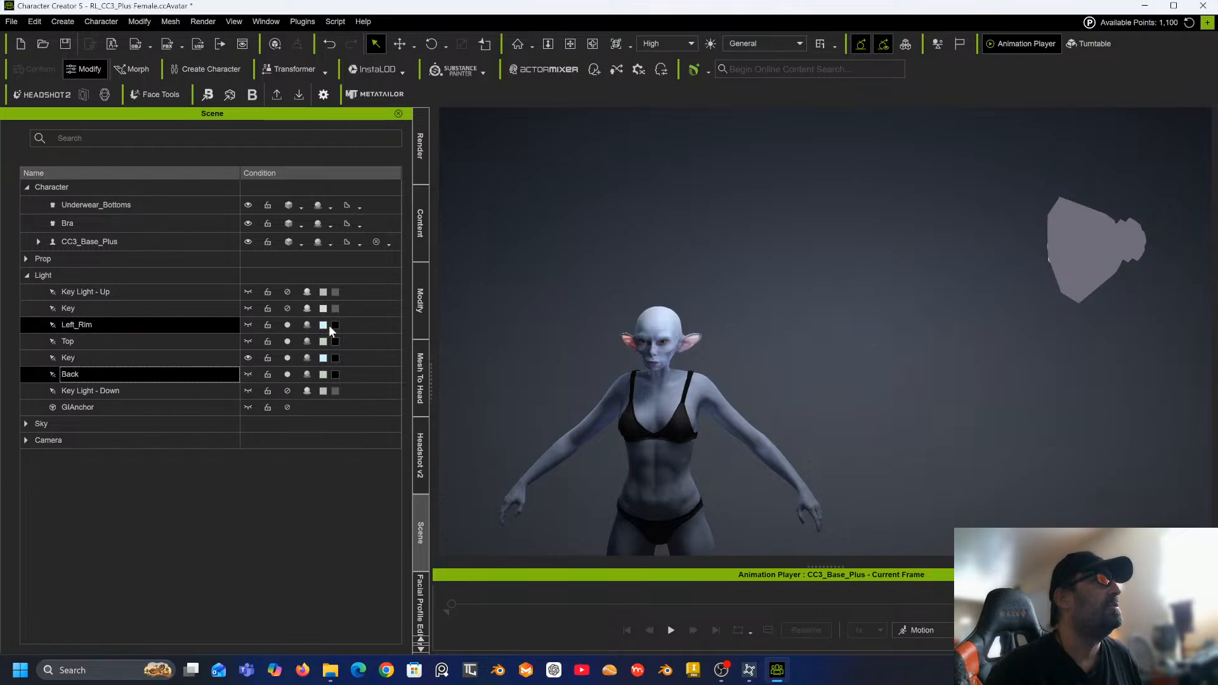
{"action": "left_click", "coordinate": [420, 303]}
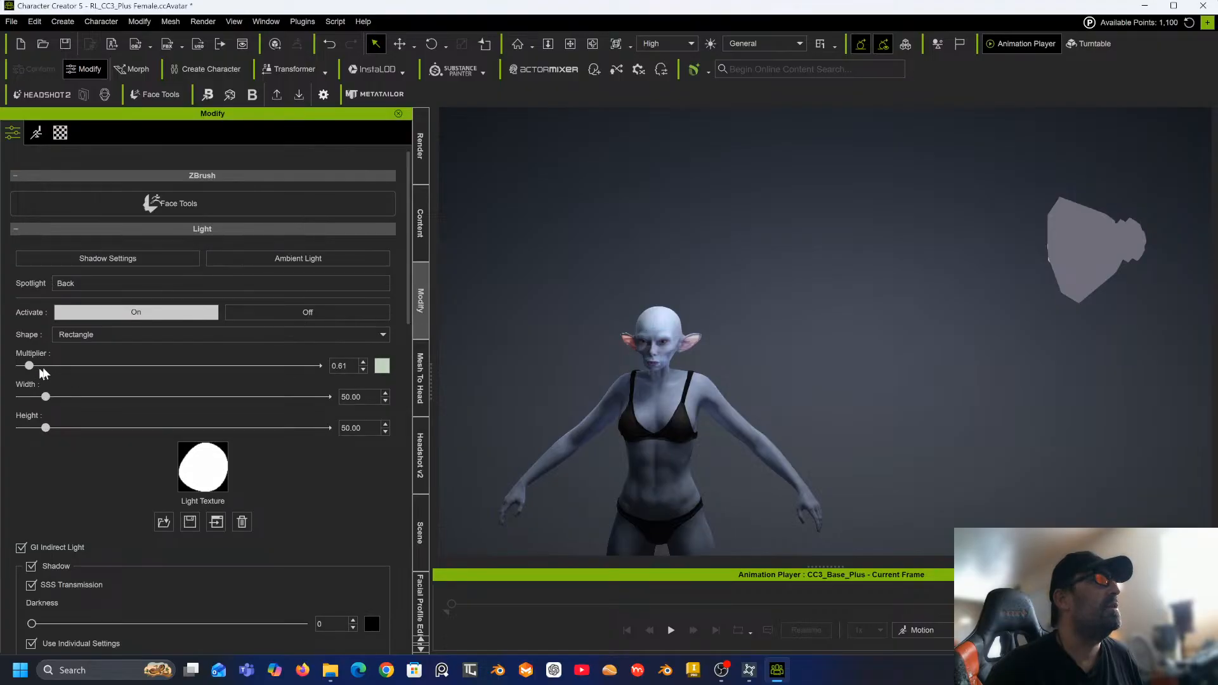
{"action": "left_click_drag", "start_coordinate": [40, 368], "coordinate": [132, 362]}
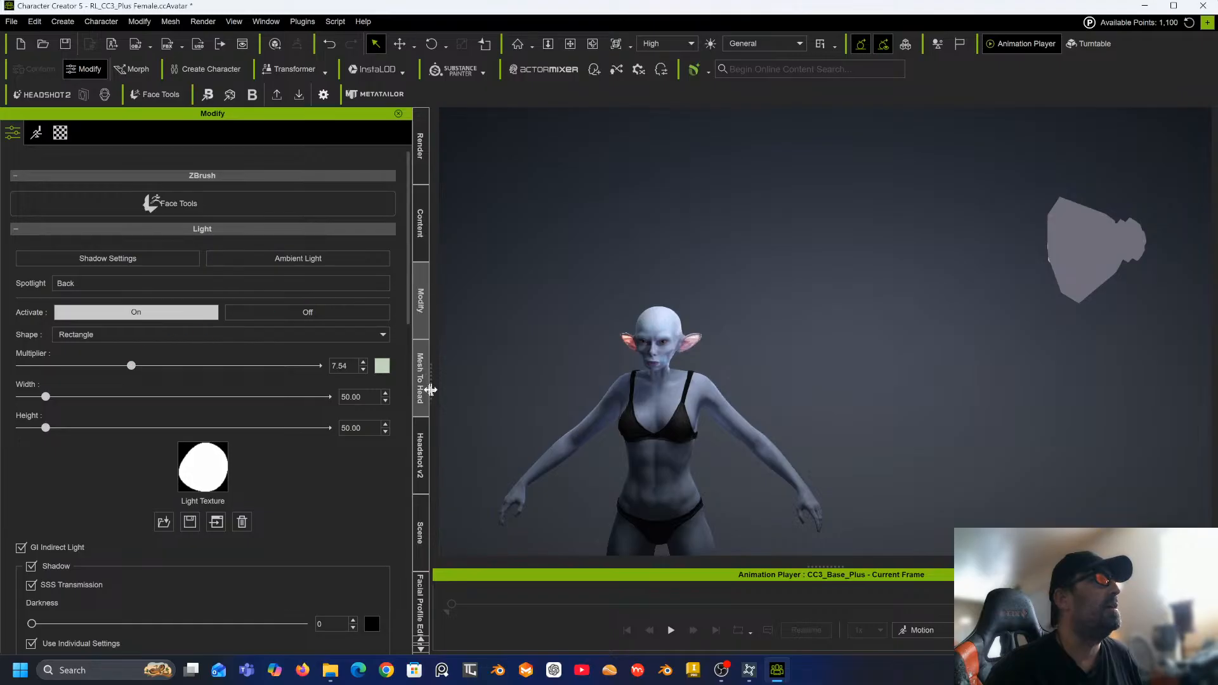
Select the Top light and set its Multiplier to 1.66.
{"action": "left_click_drag", "start_coordinate": [418, 520], "coordinate": [419, 277]}
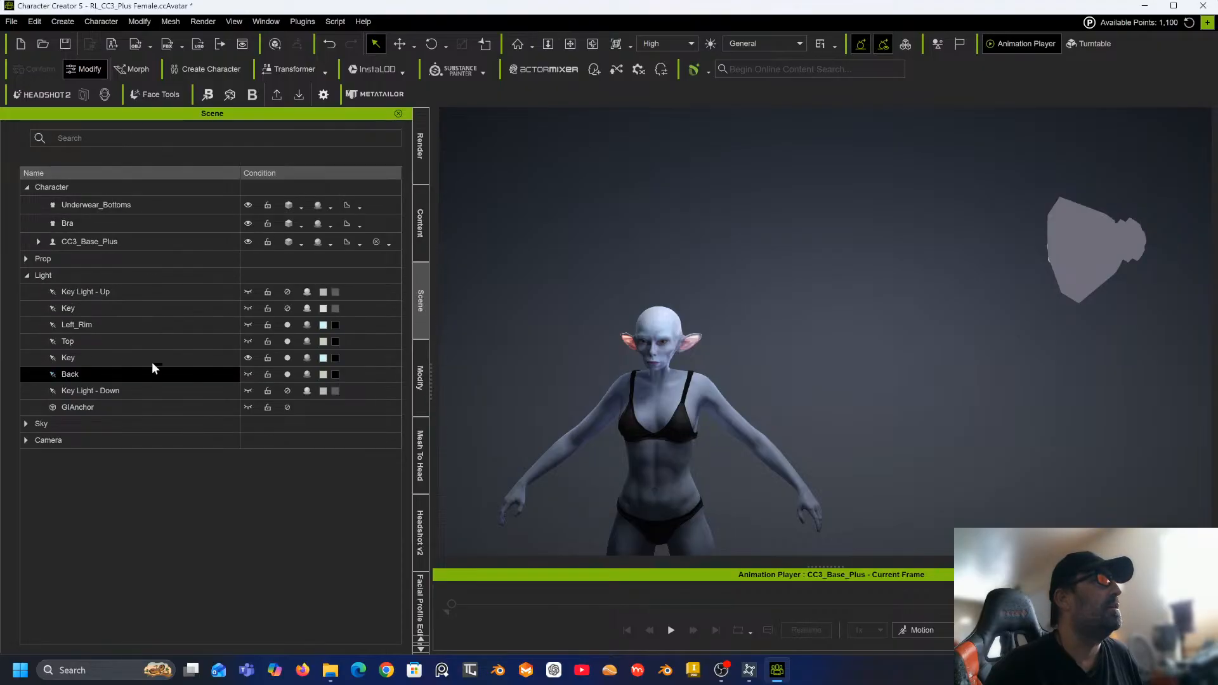
{"action": "left_click", "coordinate": [250, 356]}
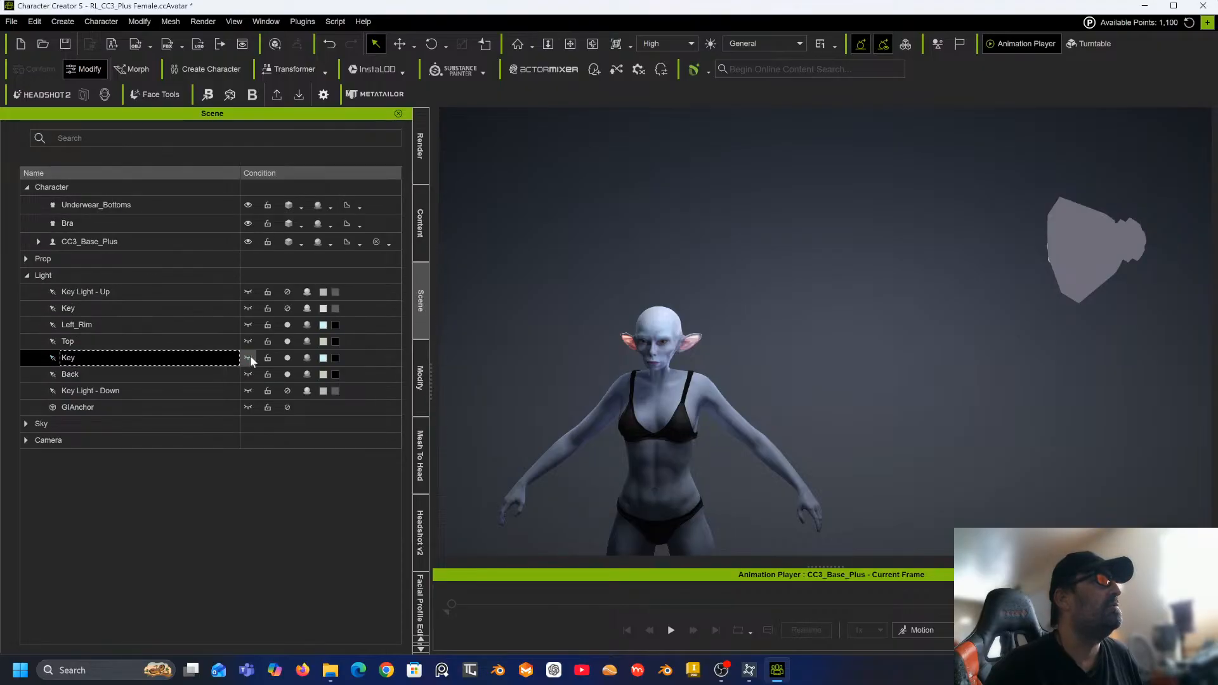
{"action": "left_click", "coordinate": [249, 358]}
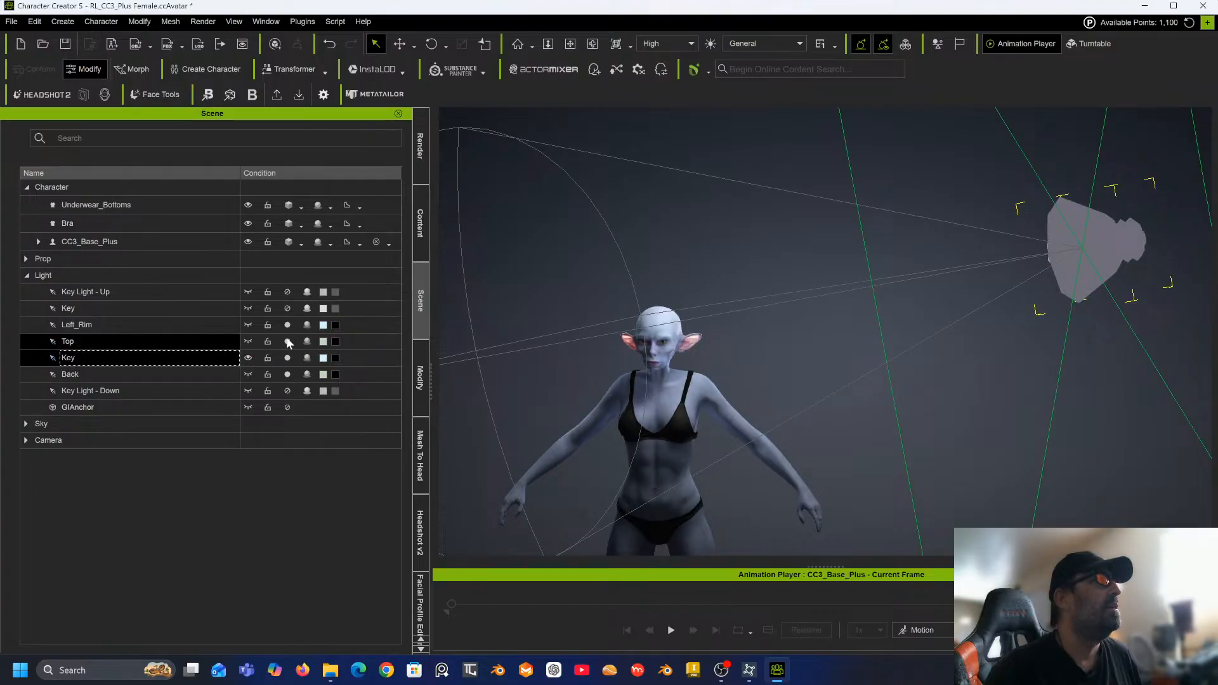
{"action": "left_click", "coordinate": [287, 338]}
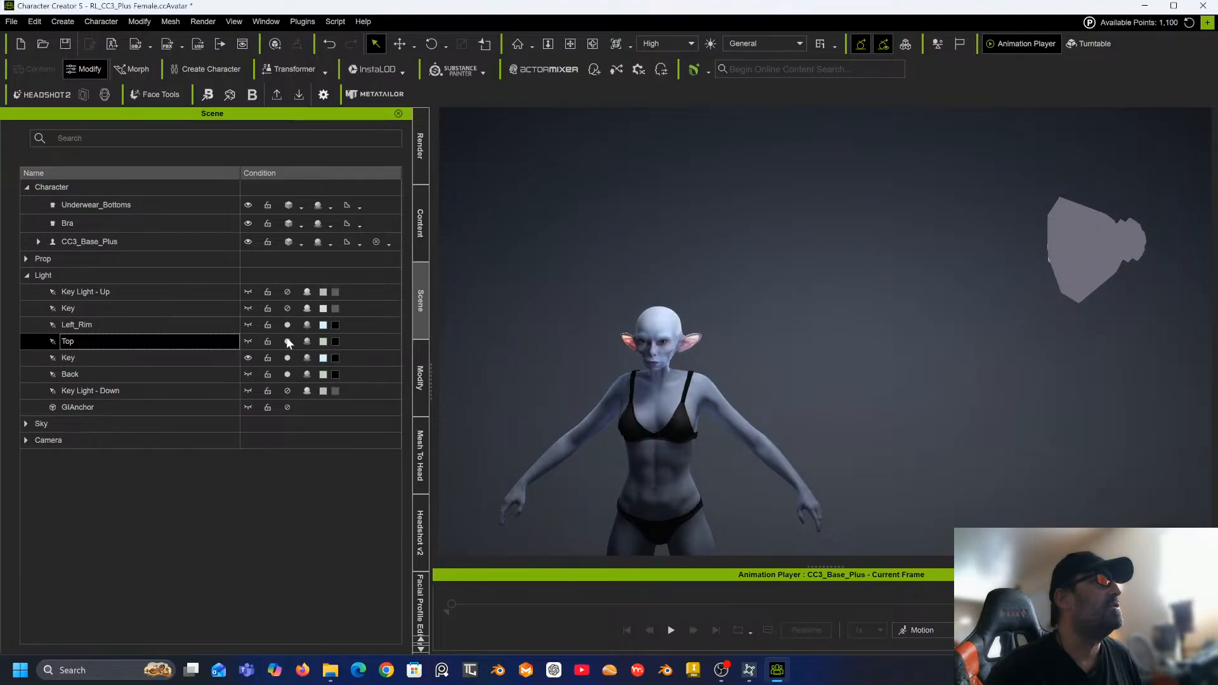
{"action": "left_click", "coordinate": [288, 341]}
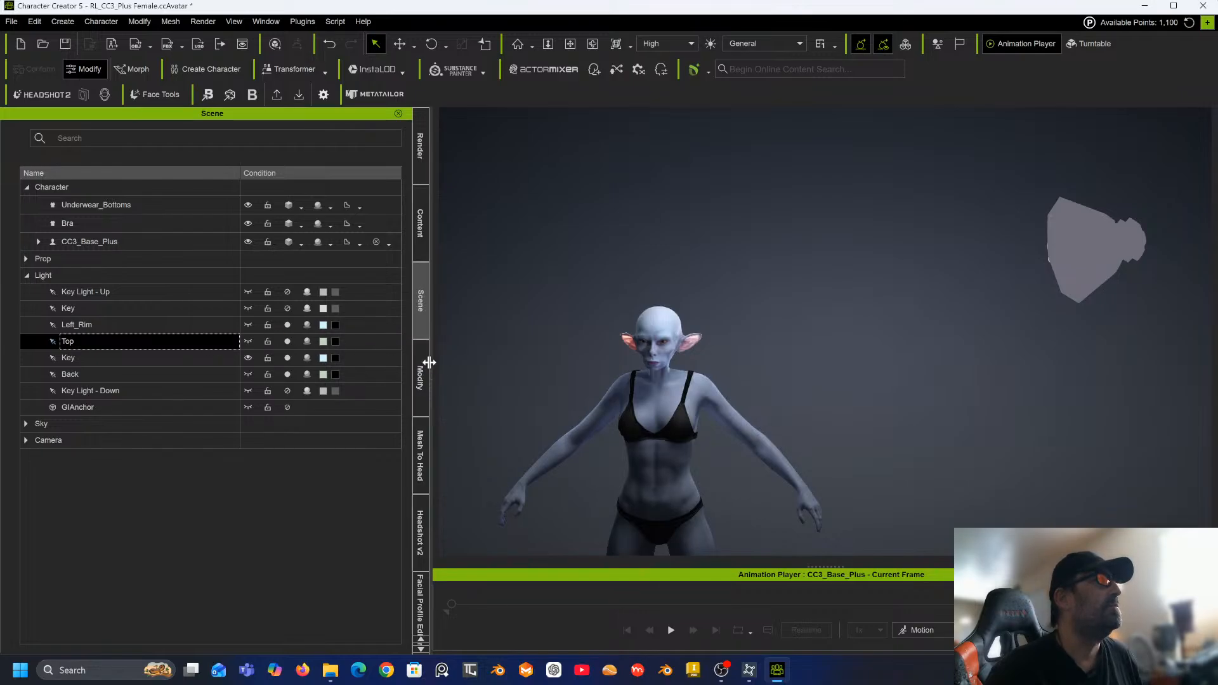
{"action": "left_click", "coordinate": [423, 368]}
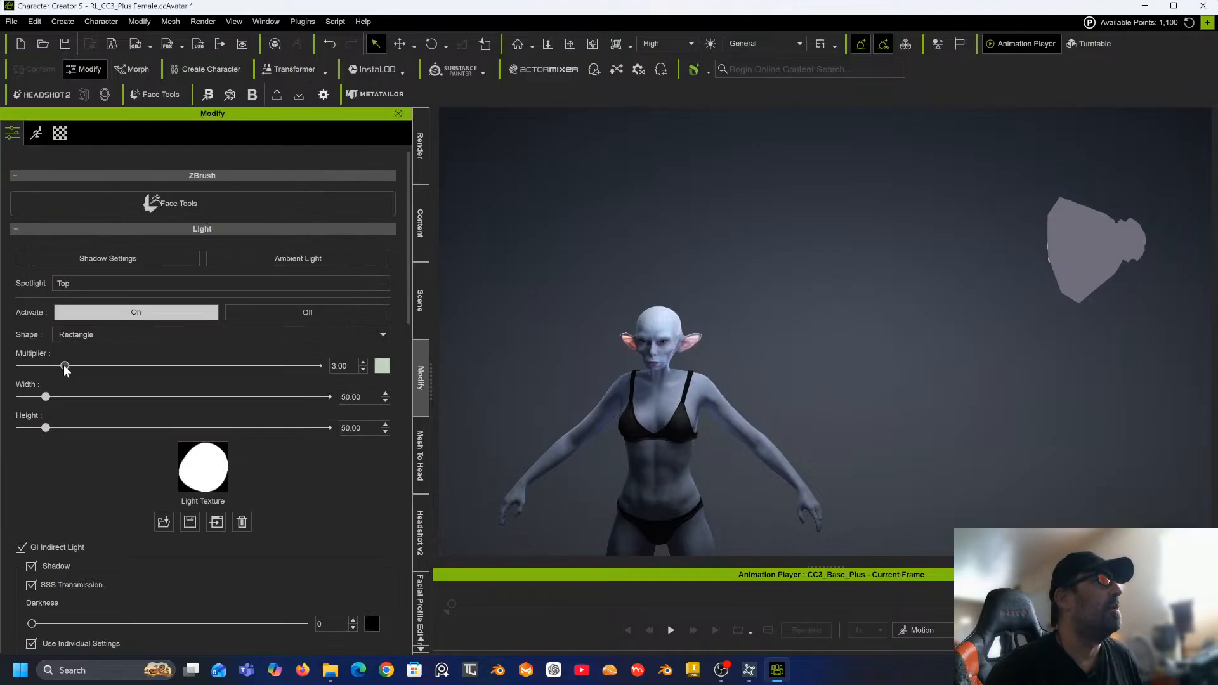
{"action": "left_click_drag", "start_coordinate": [64, 367], "coordinate": [46, 367]}
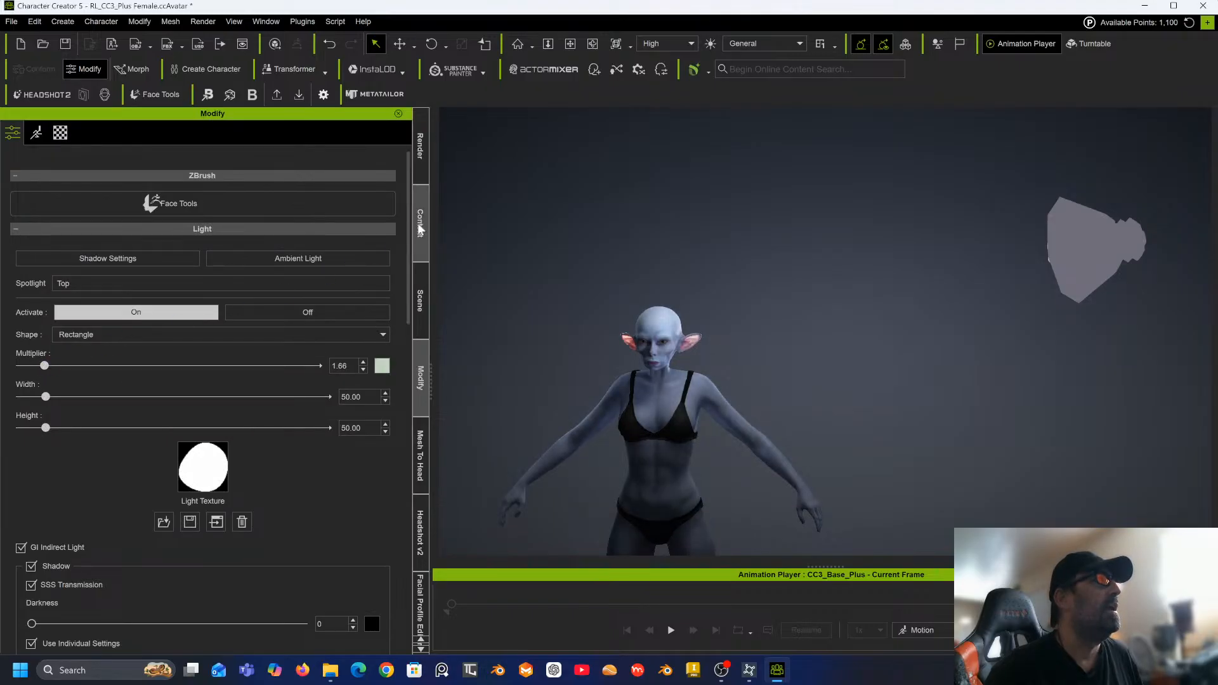
Select the Back light again and lower its Multiplier to 1.87.
{"action": "left_click", "coordinate": [419, 300]}
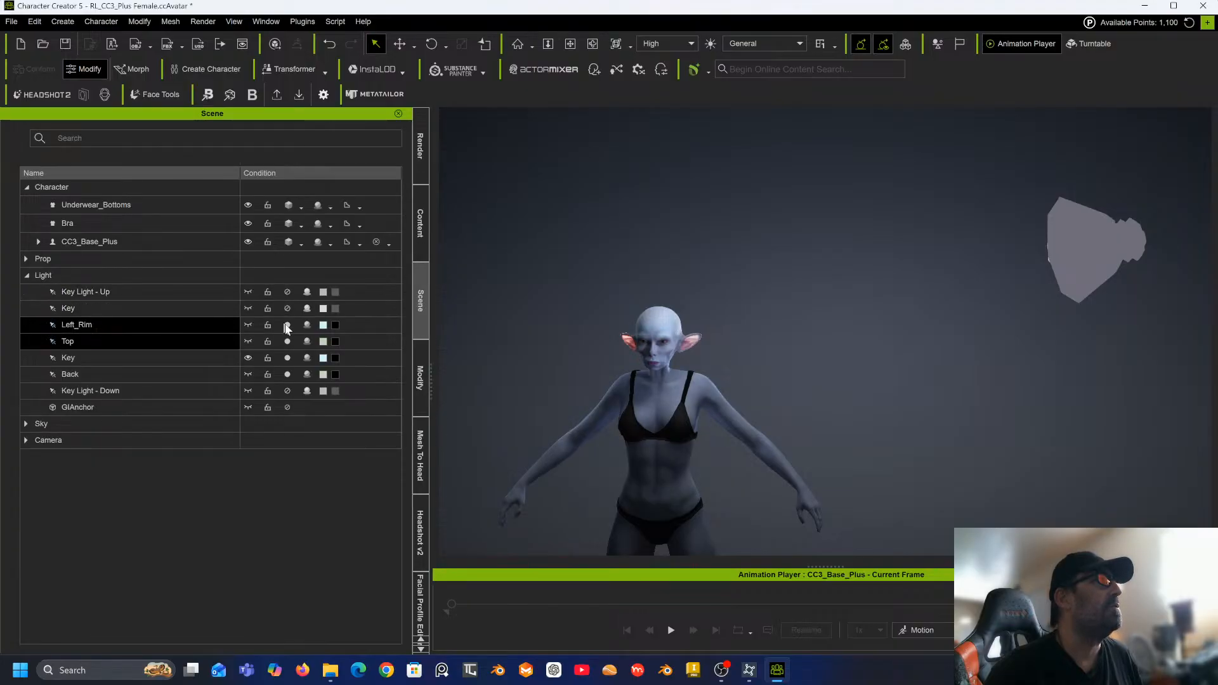
{"action": "left_click", "coordinate": [287, 374]}
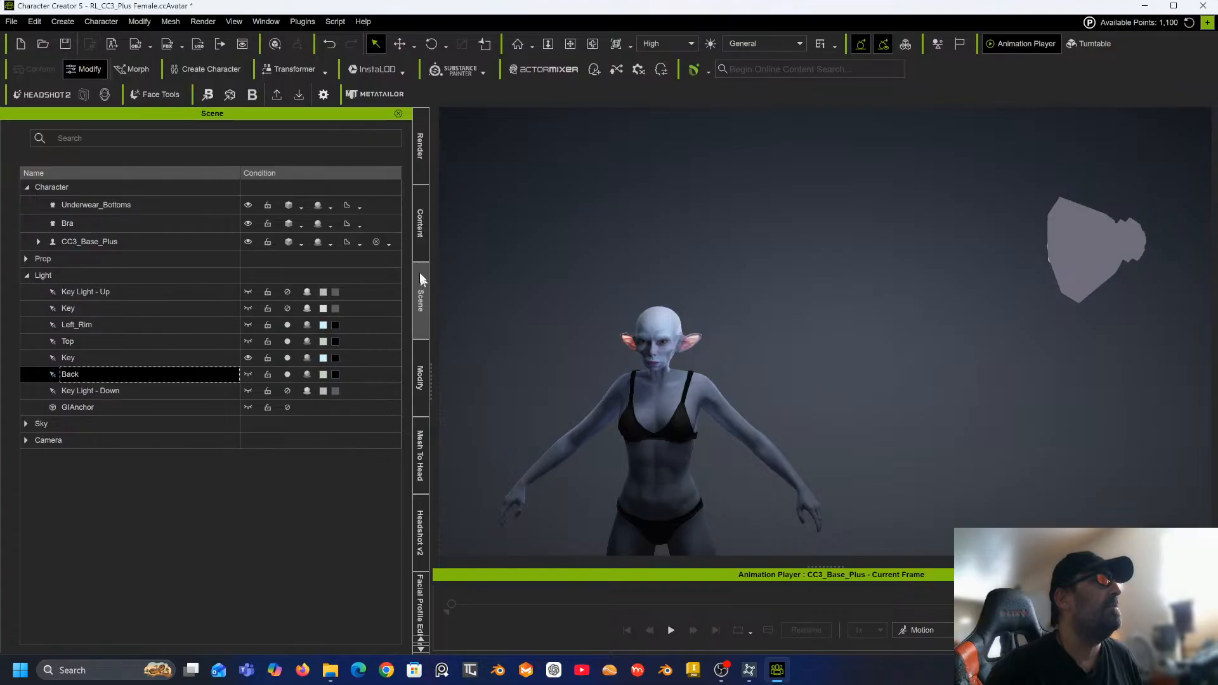
{"action": "left_click", "coordinate": [421, 379]}
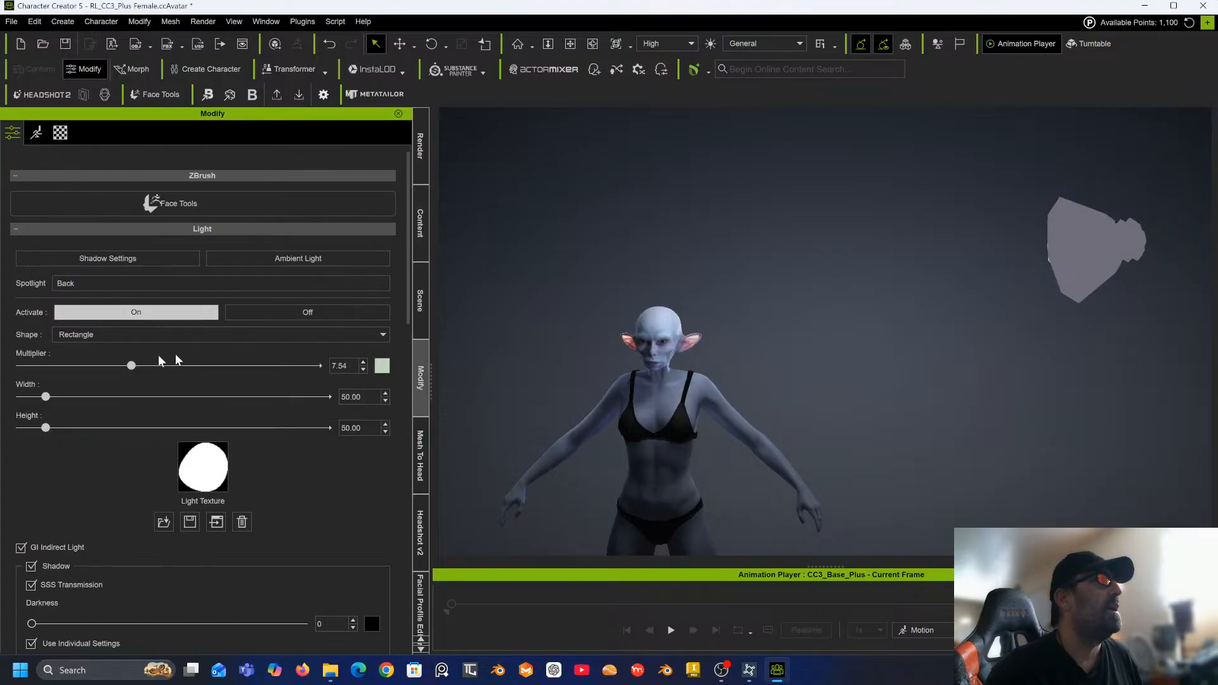
{"action": "left_click_drag", "start_coordinate": [131, 364], "coordinate": [51, 357]}
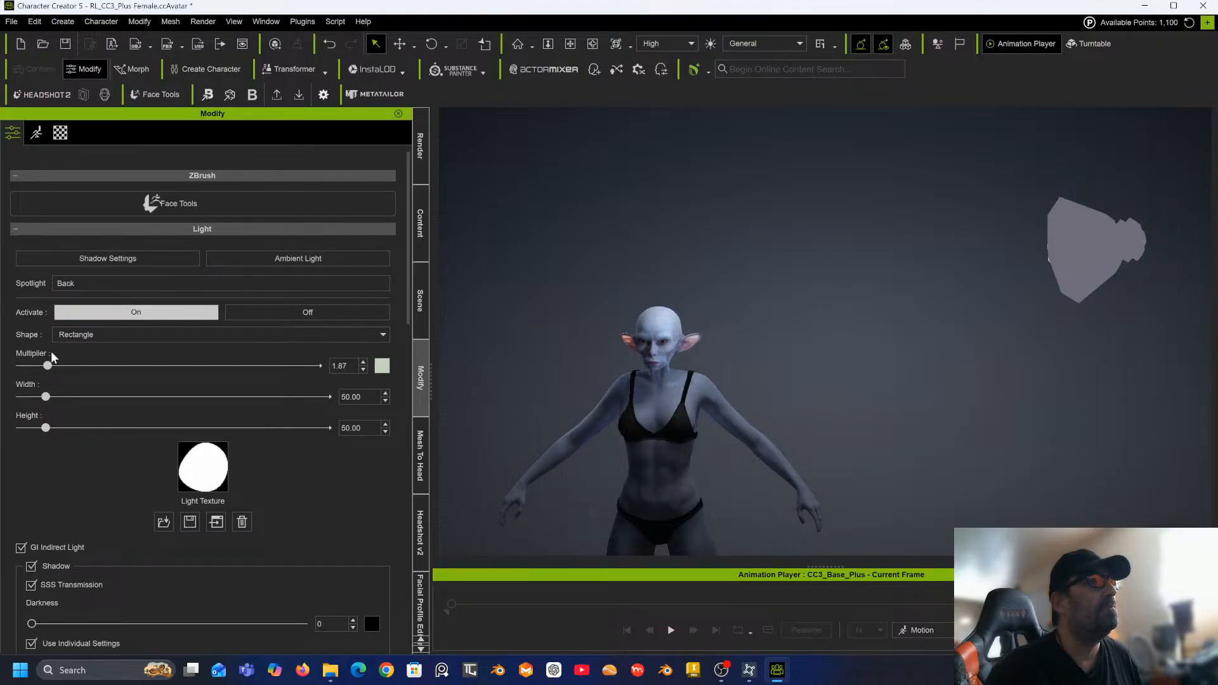
{"action": "key", "text": "n"}
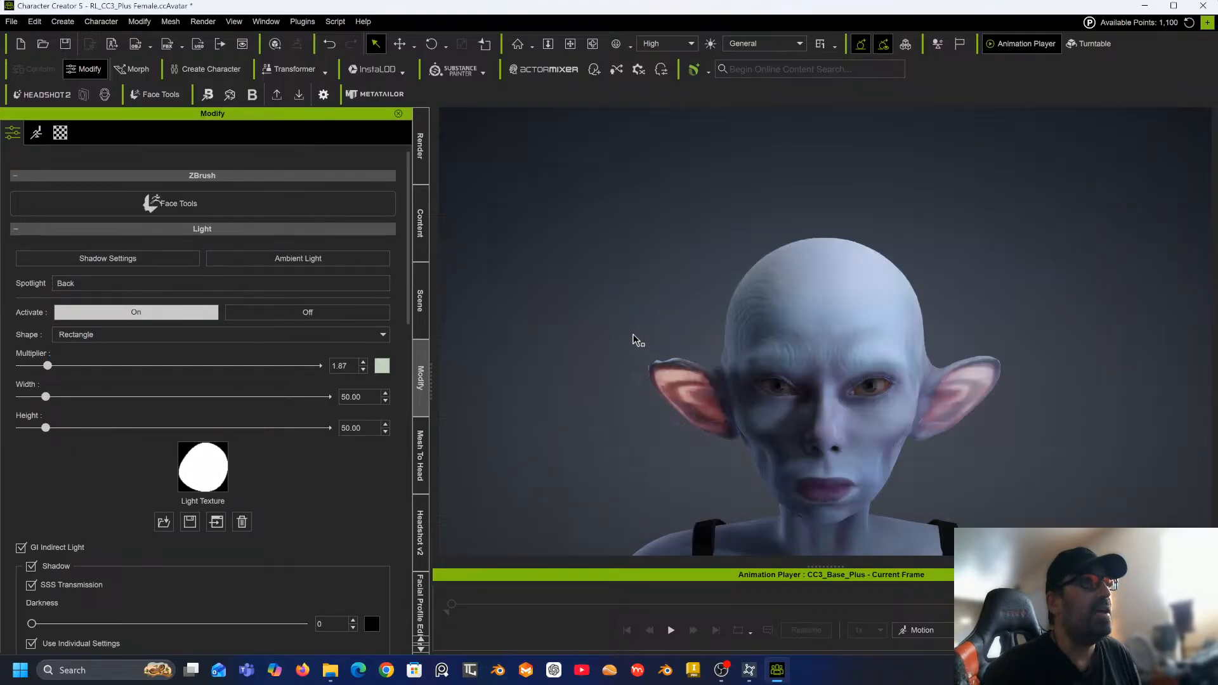
Select the right cornea material, open its Iris shader settings and set Pupil Scale to 0.958.
{"action": "right_click_drag", "start_coordinate": [800, 370], "coordinate": [819, 309]}
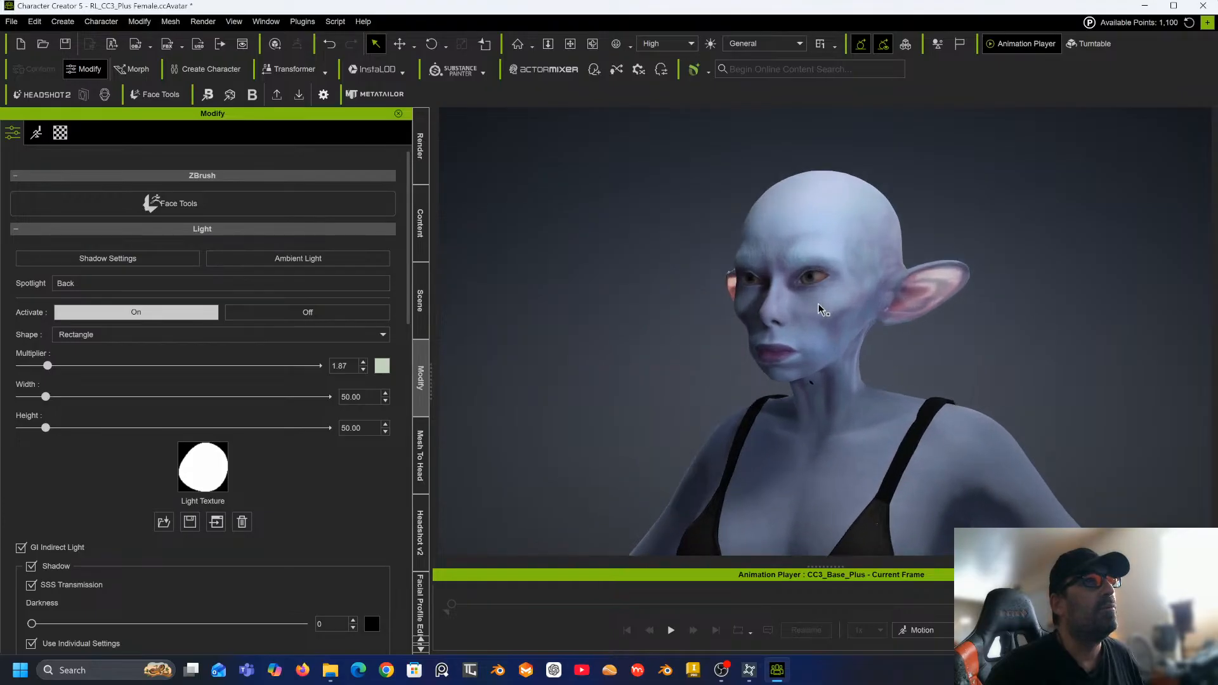
{"action": "scroll", "coordinate": [824, 309], "scroll_direction": "up", "scroll_amount": 5}
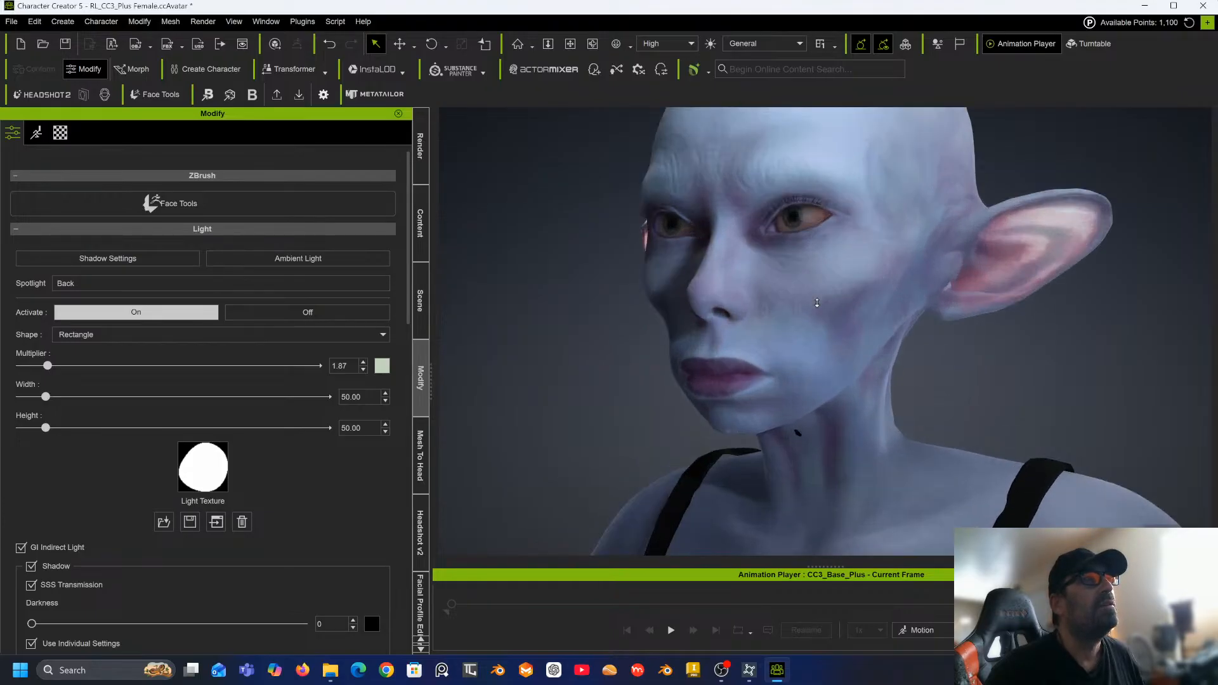
{"action": "scroll", "coordinate": [818, 302], "scroll_direction": "down", "scroll_amount": 3}
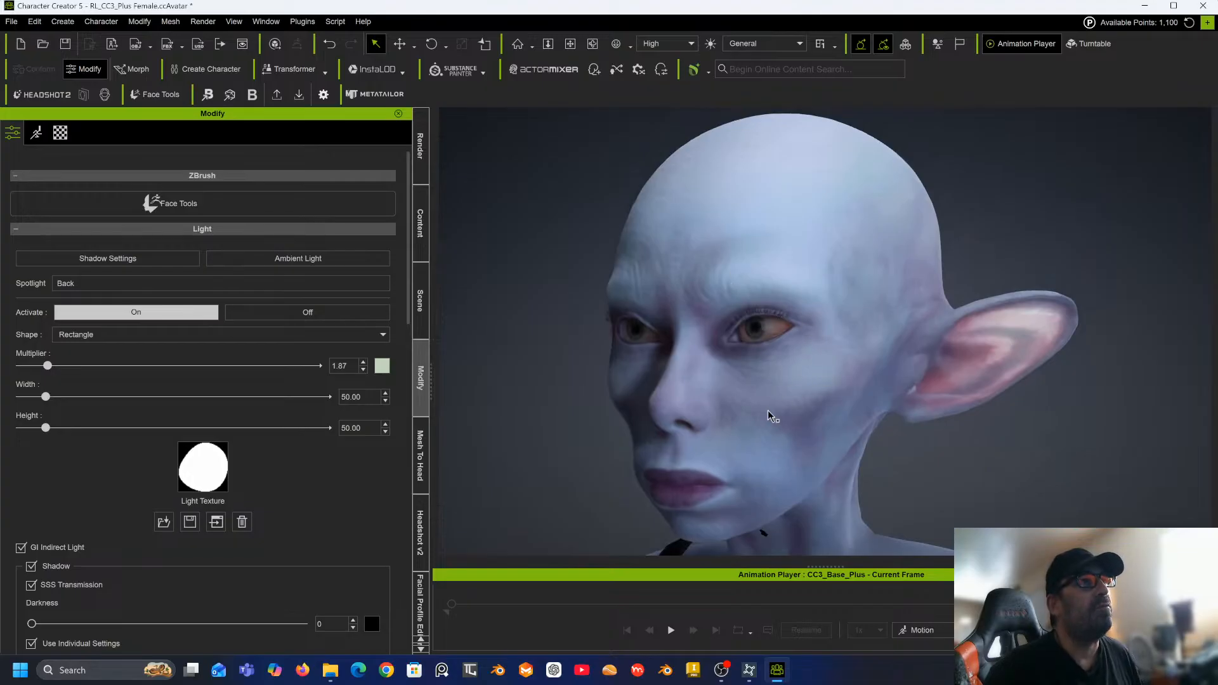
{"action": "scroll", "coordinate": [768, 411], "scroll_direction": "down", "scroll_amount": 2}
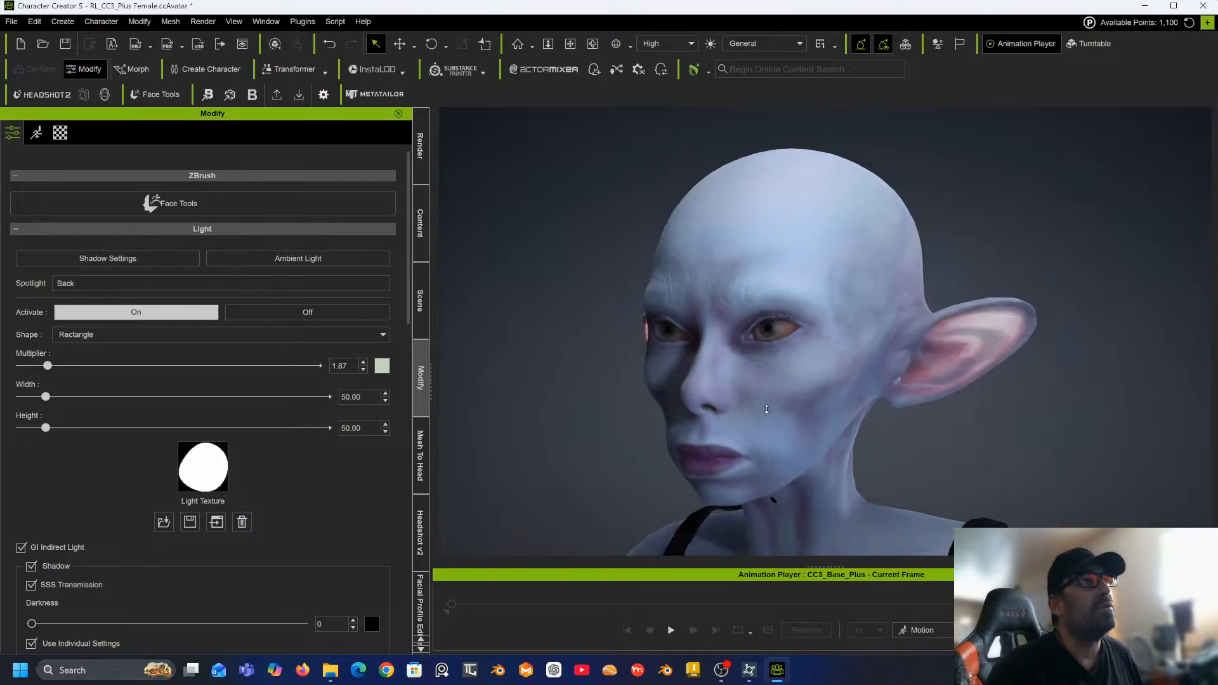
{"action": "middle_click_drag", "start_coordinate": [758, 414], "coordinate": [773, 368]}
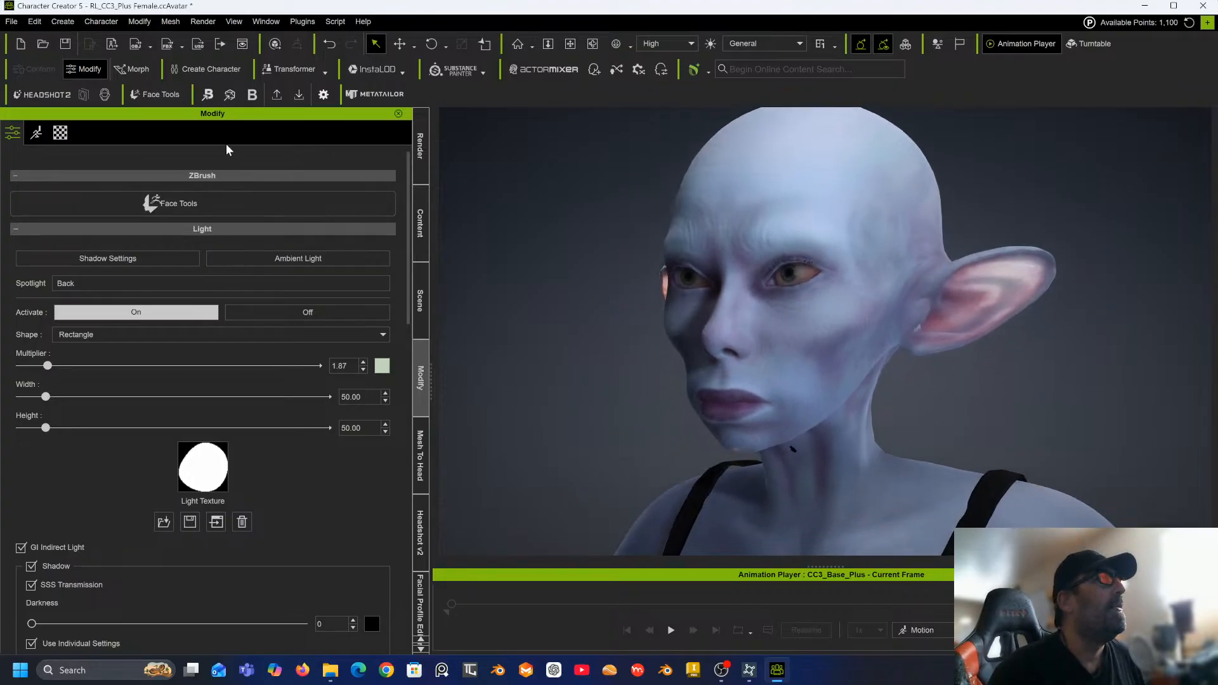
{"action": "left_click", "coordinate": [60, 134]}
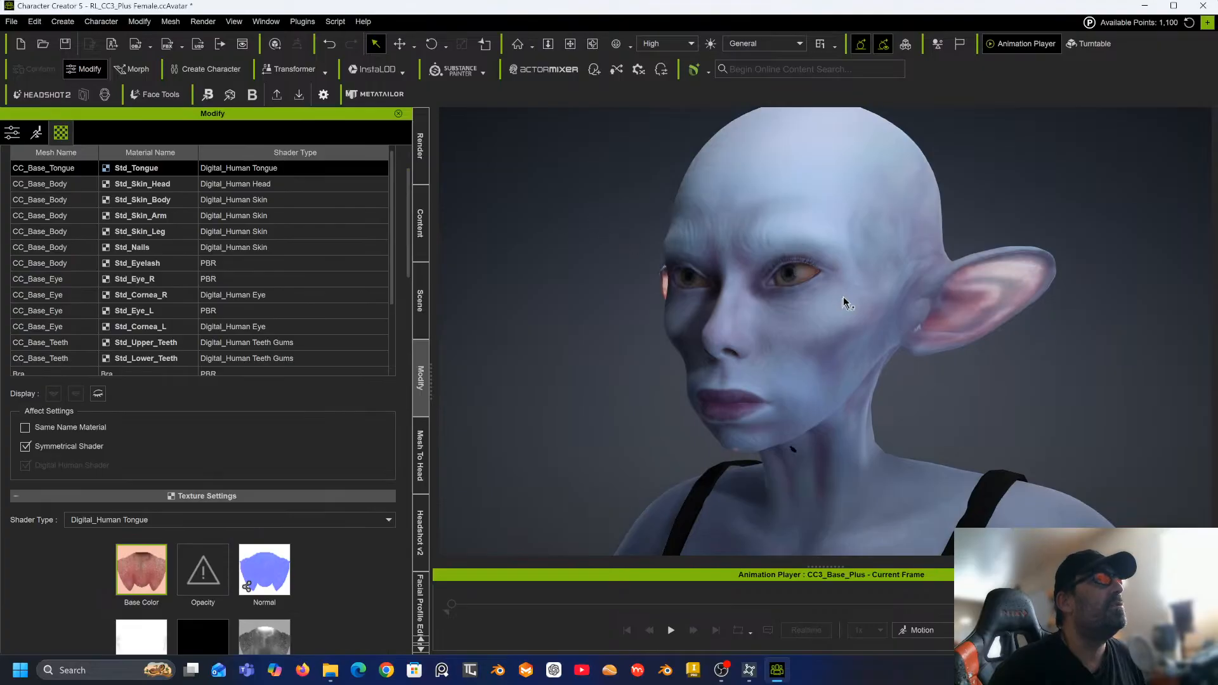
{"action": "left_click", "coordinate": [144, 293]}
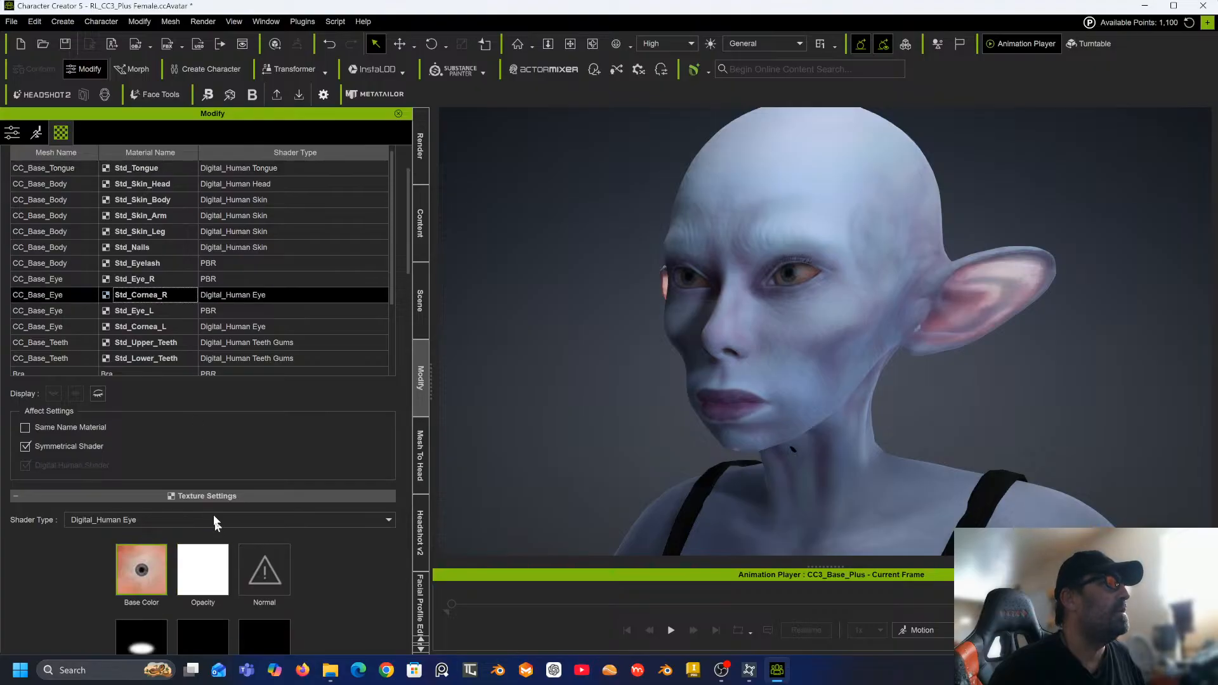
{"action": "scroll", "coordinate": [209, 508], "scroll_direction": "down", "scroll_amount": 2}
{"action": "scroll", "coordinate": [205, 497], "scroll_direction": "down", "scroll_amount": 12}
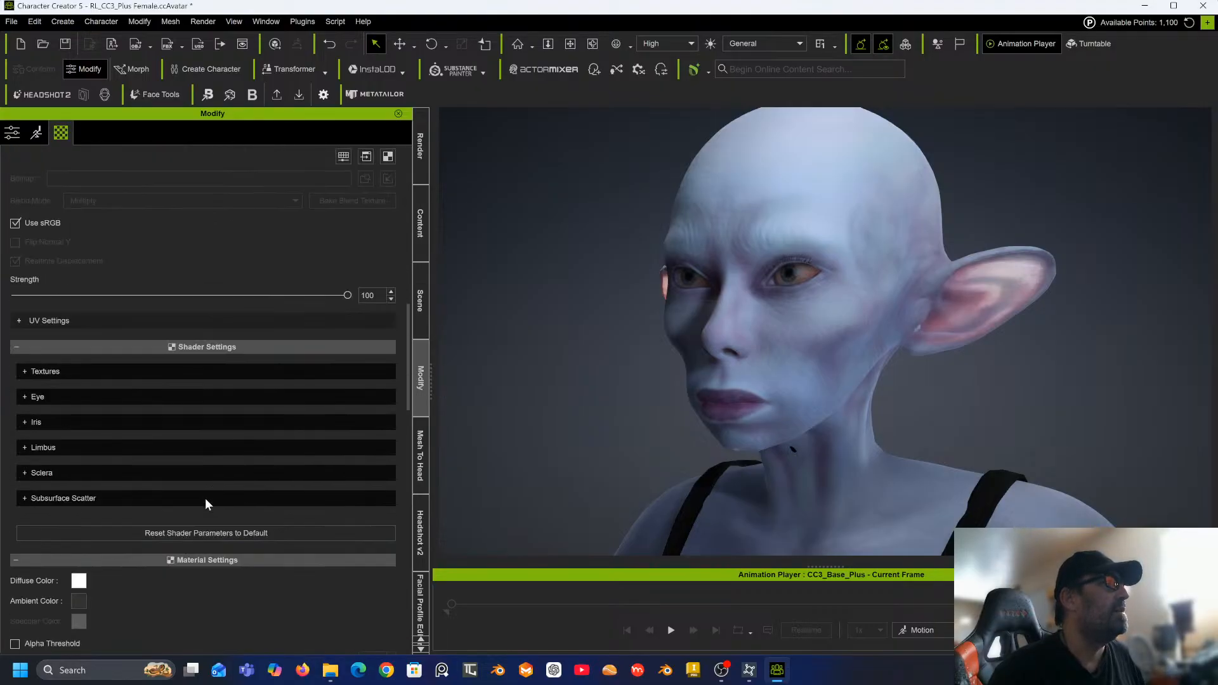
{"action": "left_click", "coordinate": [138, 322]}
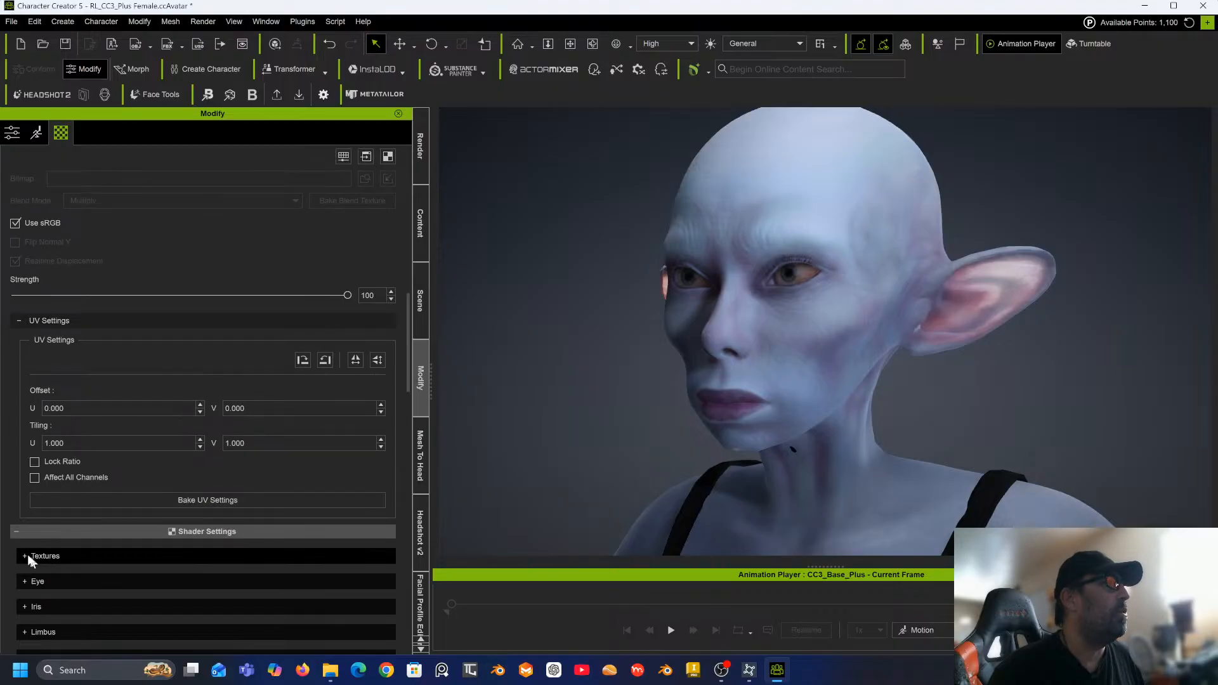
{"action": "left_click", "coordinate": [26, 606]}
{"action": "scroll", "coordinate": [130, 502], "scroll_direction": "down", "scroll_amount": 3}
{"action": "scroll", "coordinate": [129, 495], "scroll_direction": "down", "scroll_amount": 1}
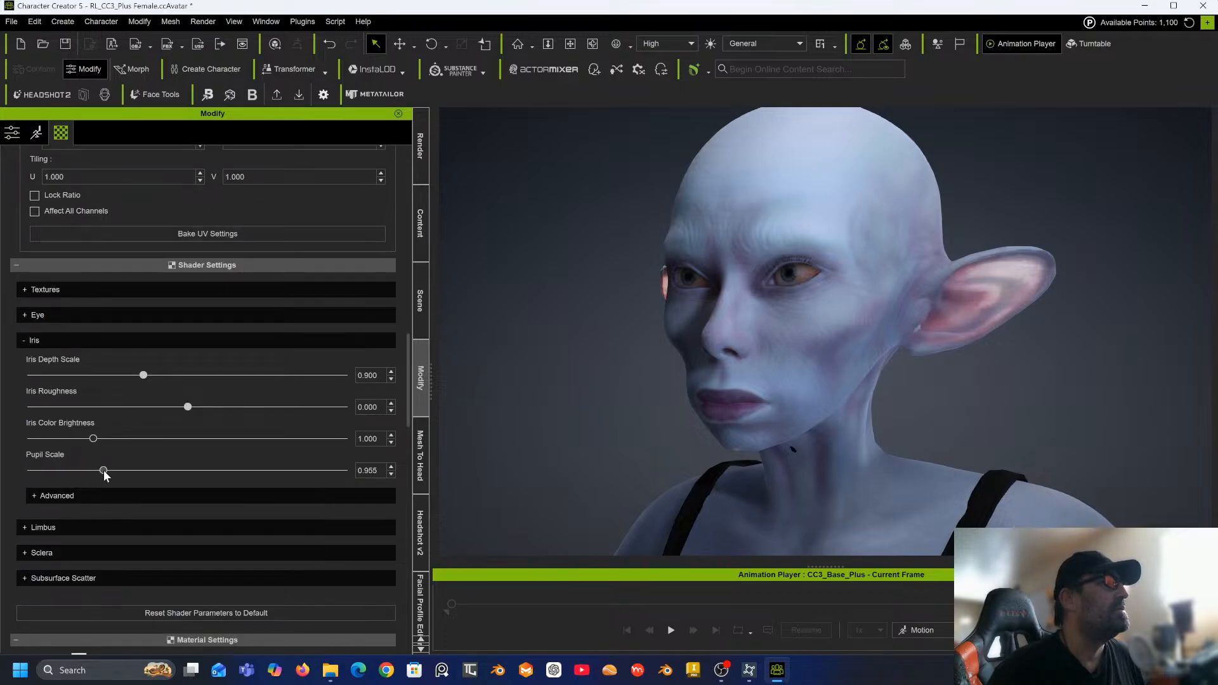
{"action": "mouse_move", "coordinate": [103, 471]}
{"action": "left_mouse_down"}
{"action": "mouse_move", "coordinate": [172, 471]}
{"action": "mouse_move", "coordinate": [111, 471]}
{"action": "left_mouse_up"}
Set the cornea's advanced Iris UV Radius to 0.288 and its Iris Depth Scale to 0.509.
{"action": "left_click", "coordinate": [32, 495]}
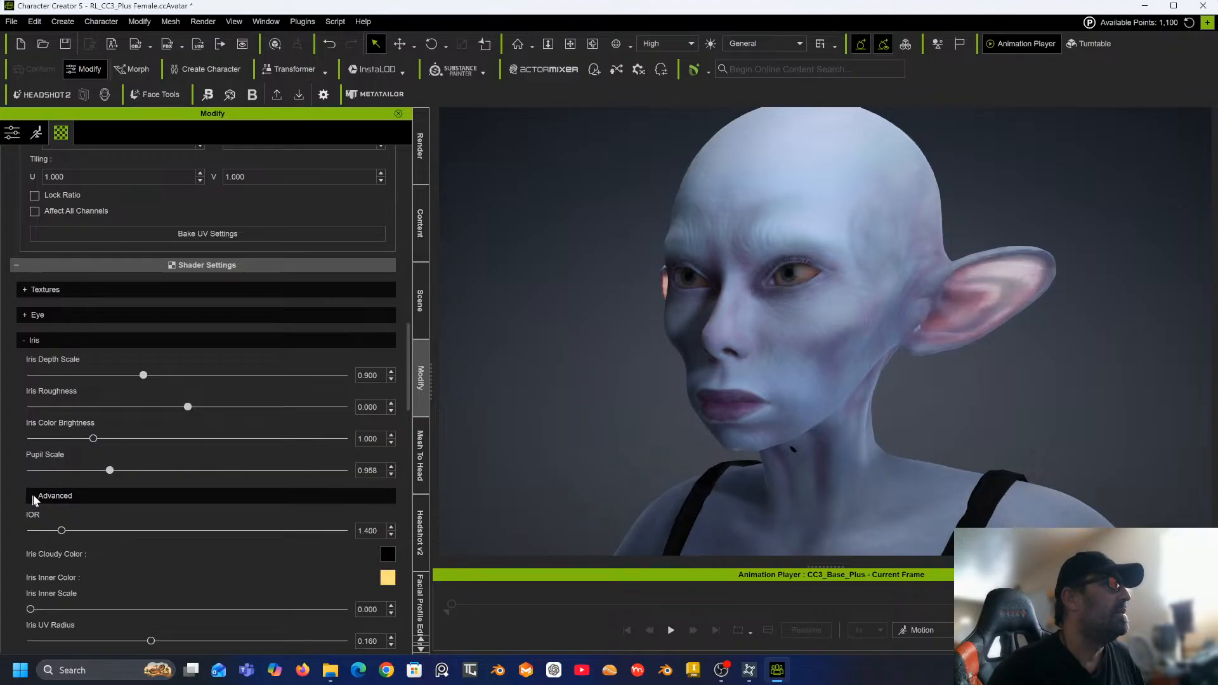
{"action": "scroll", "coordinate": [61, 530], "scroll_direction": "down", "scroll_amount": 3}
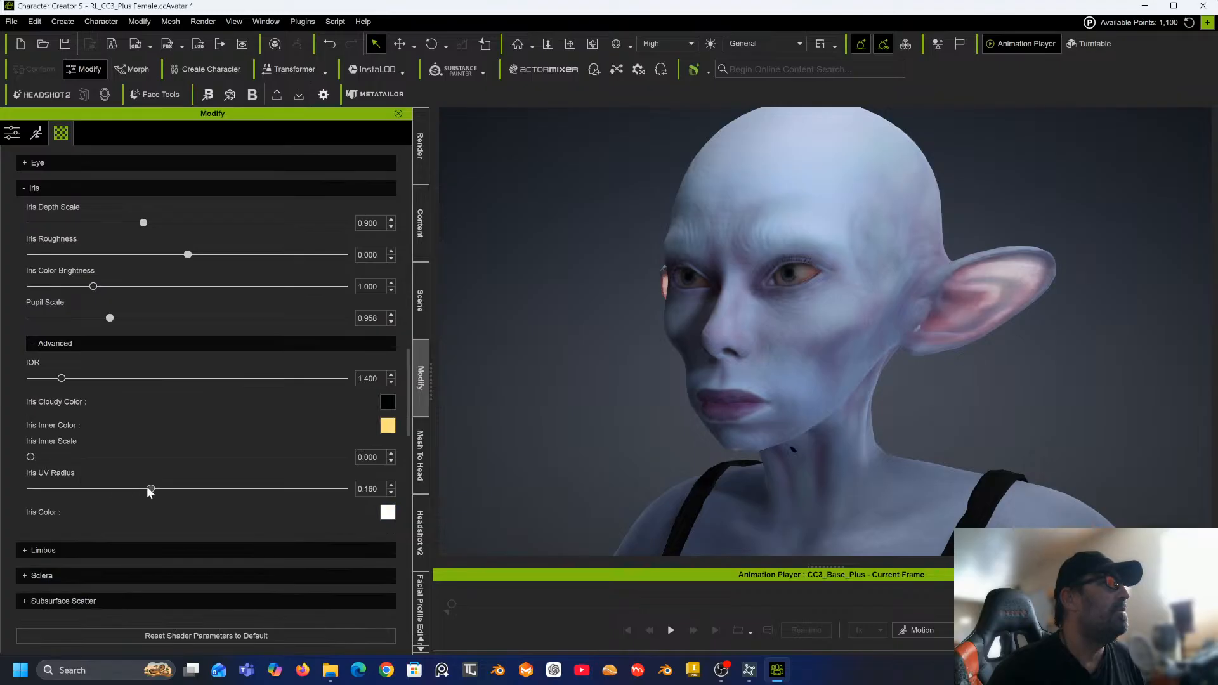
{"action": "left_click_drag", "start_coordinate": [150, 489], "coordinate": [254, 471]}
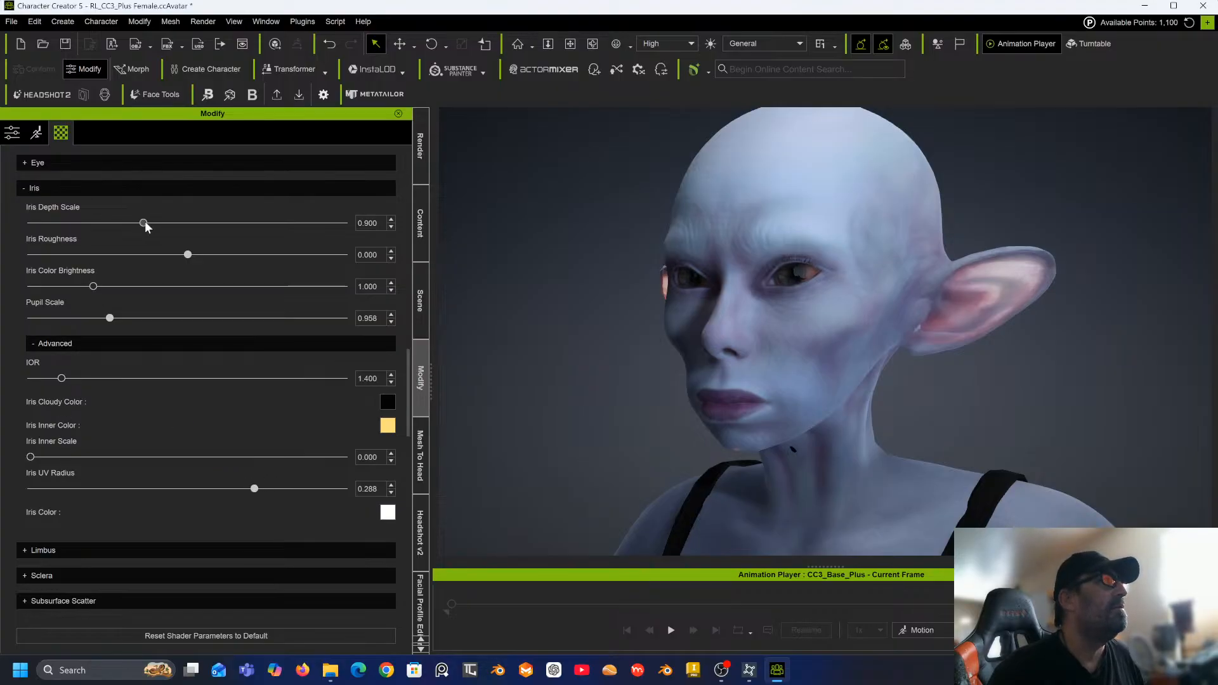
{"action": "left_click_drag", "start_coordinate": [145, 224], "coordinate": [5, 243]}
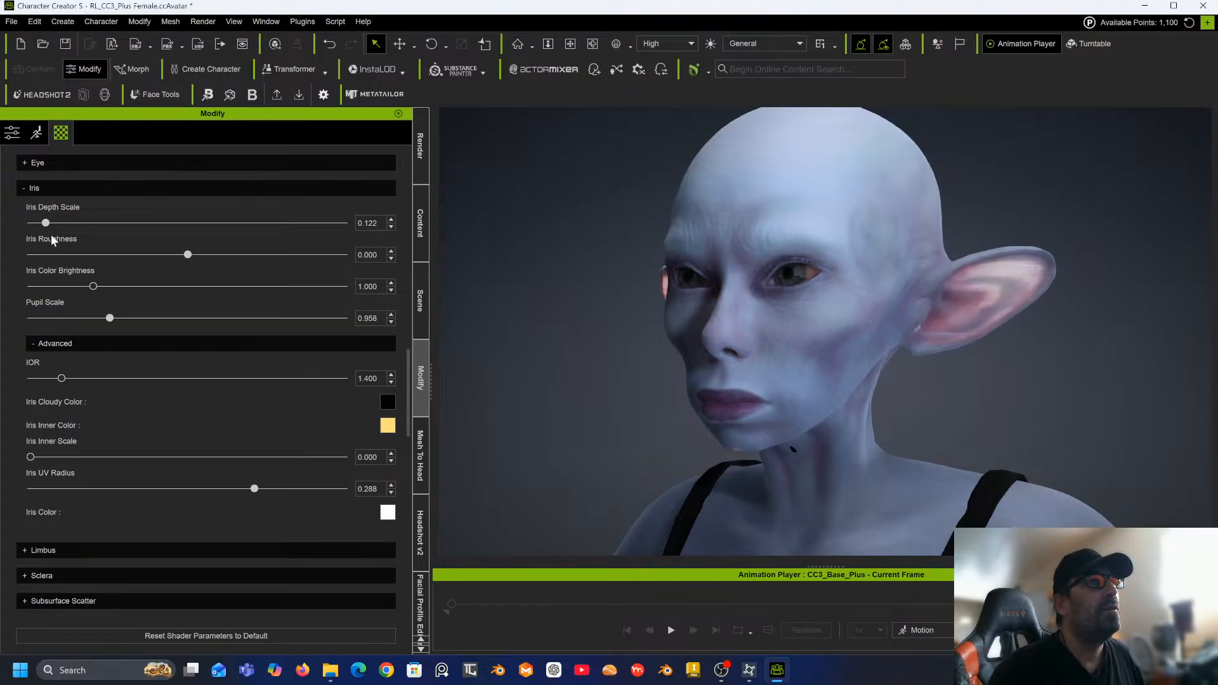
{"action": "left_click", "coordinate": [96, 228]}
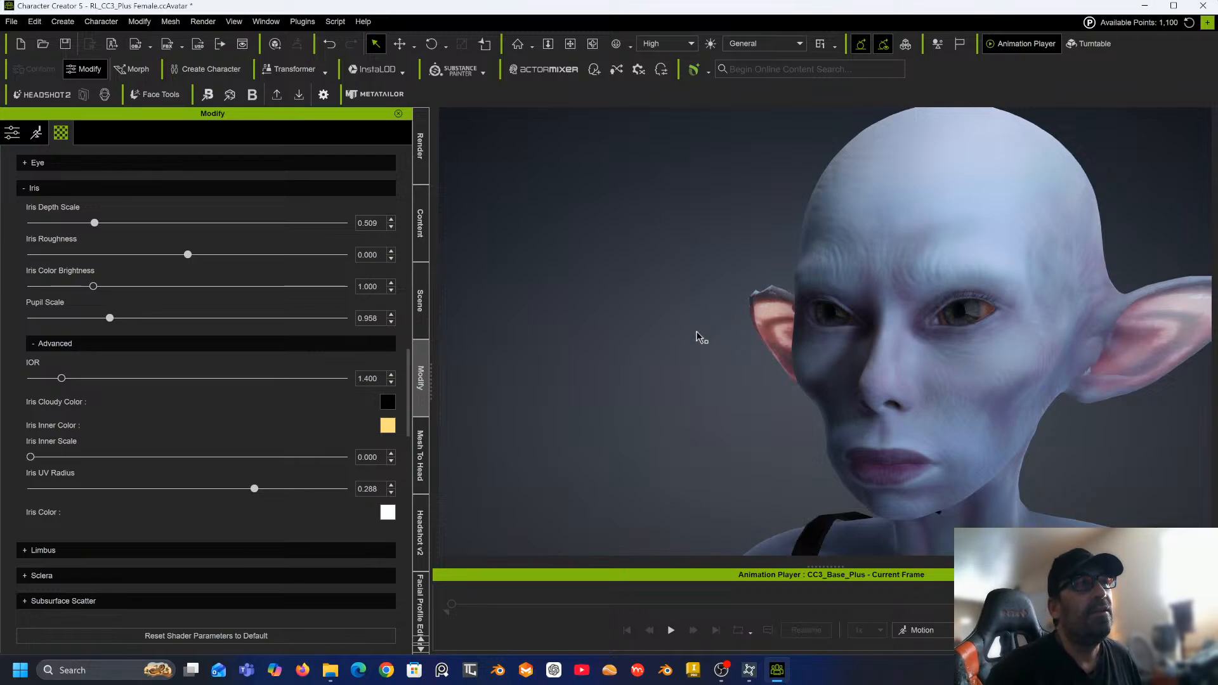
Select the character, search the body morphs for thin, and apply and bake Body Thin at 100 twice.
{"action": "right_click_drag", "start_coordinate": [697, 333], "coordinate": [668, 327]}
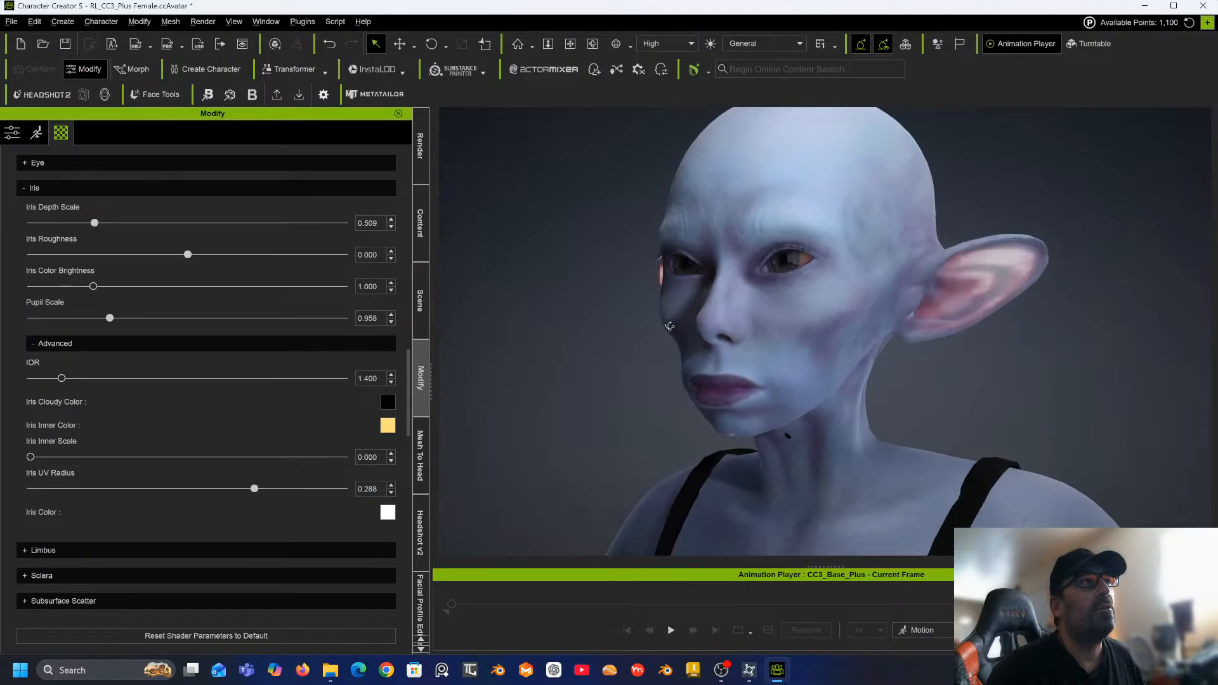
{"action": "scroll", "coordinate": [789, 366], "scroll_direction": "down", "scroll_amount": 5}
{"action": "scroll", "coordinate": [789, 367], "scroll_direction": "down", "scroll_amount": 3}
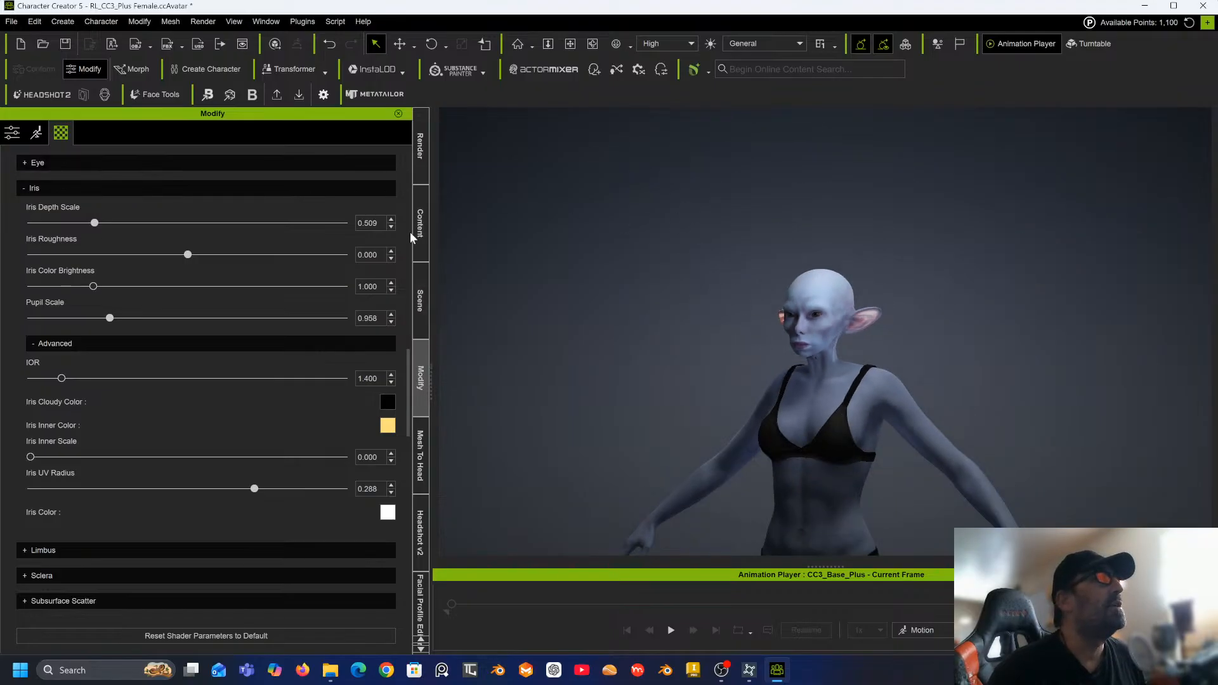
{"action": "left_click", "coordinate": [819, 380]}
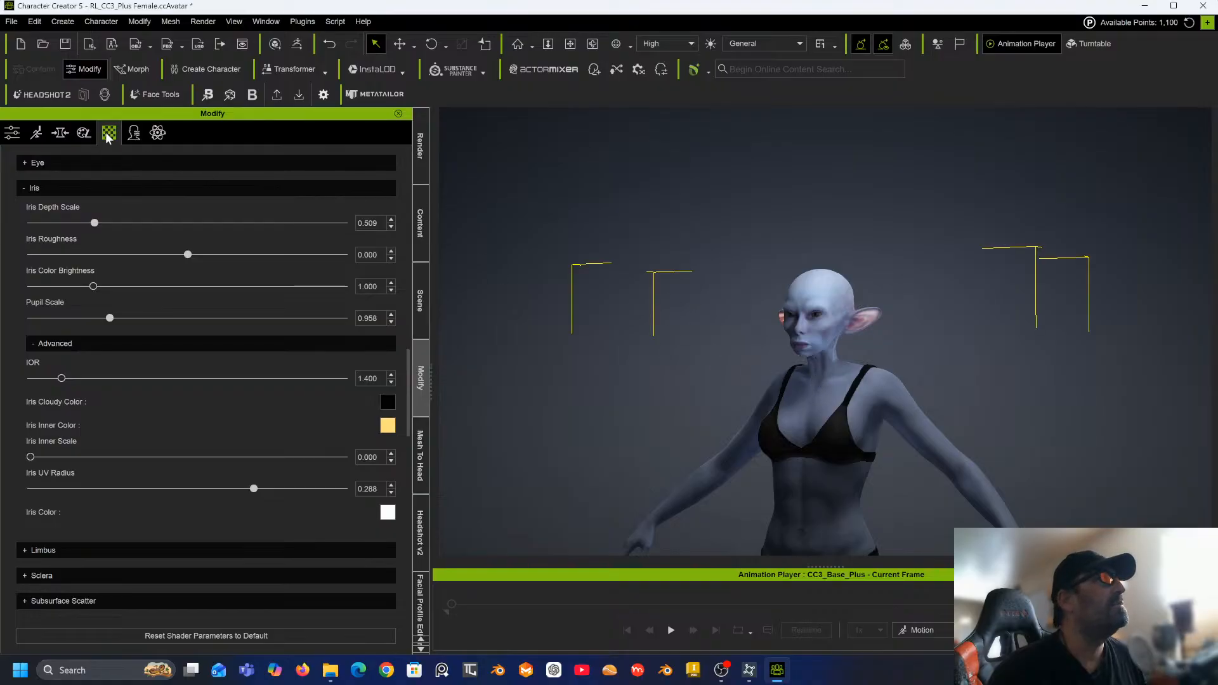
{"action": "left_click", "coordinate": [60, 134]}
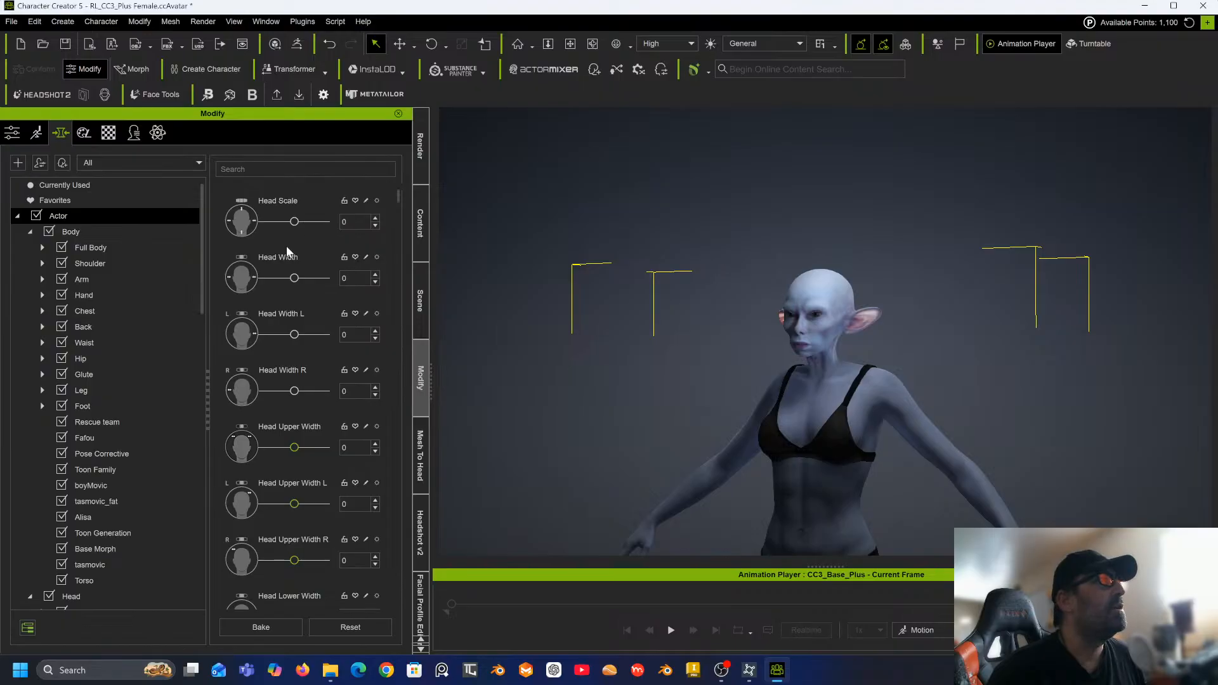
{"action": "left_click", "coordinate": [93, 246]}
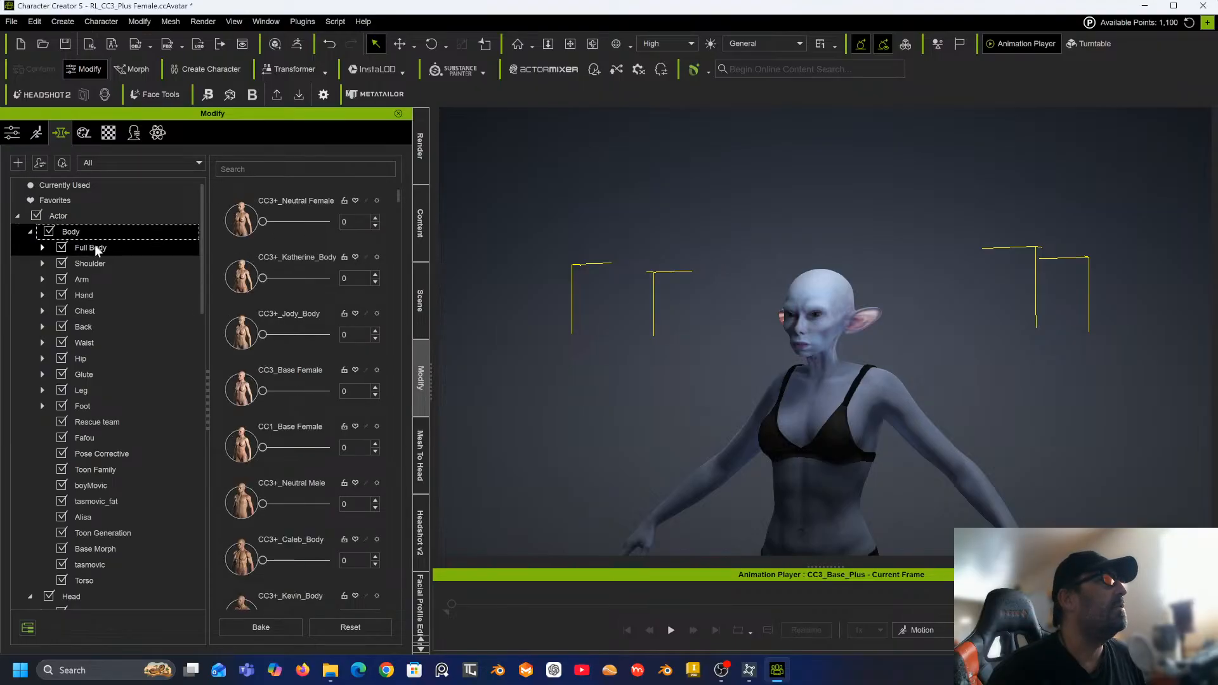
{"action": "left_click", "coordinate": [257, 167]}
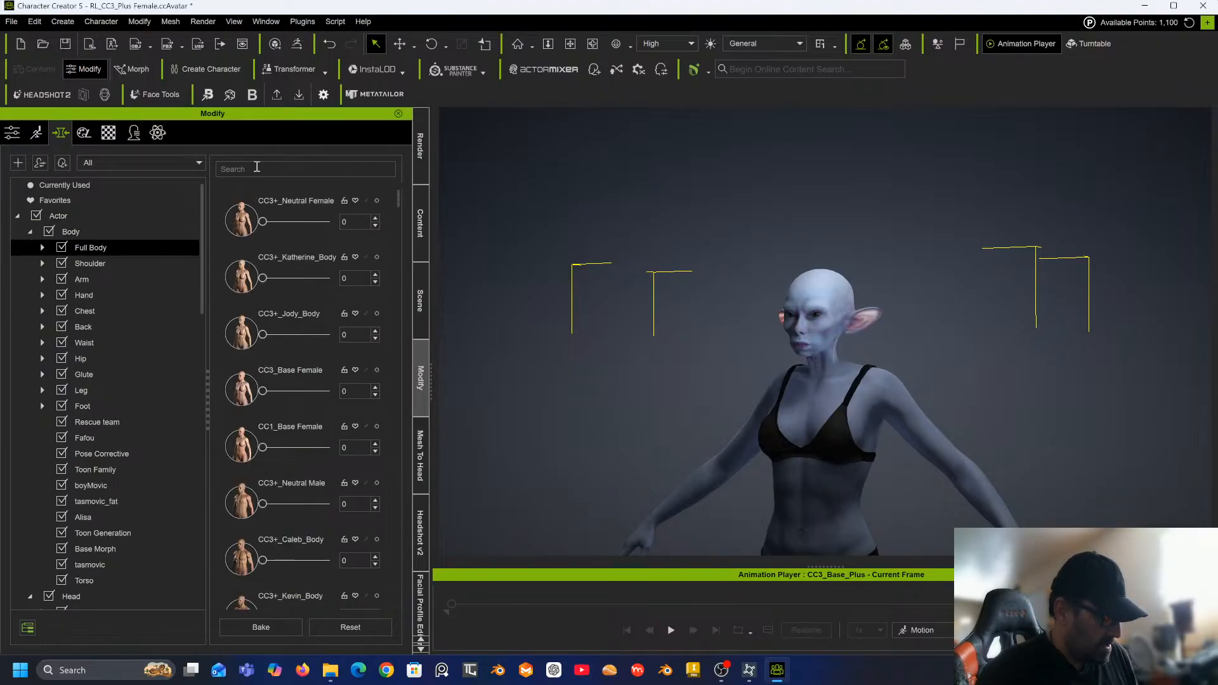
{"action": "type", "text": "thin"}
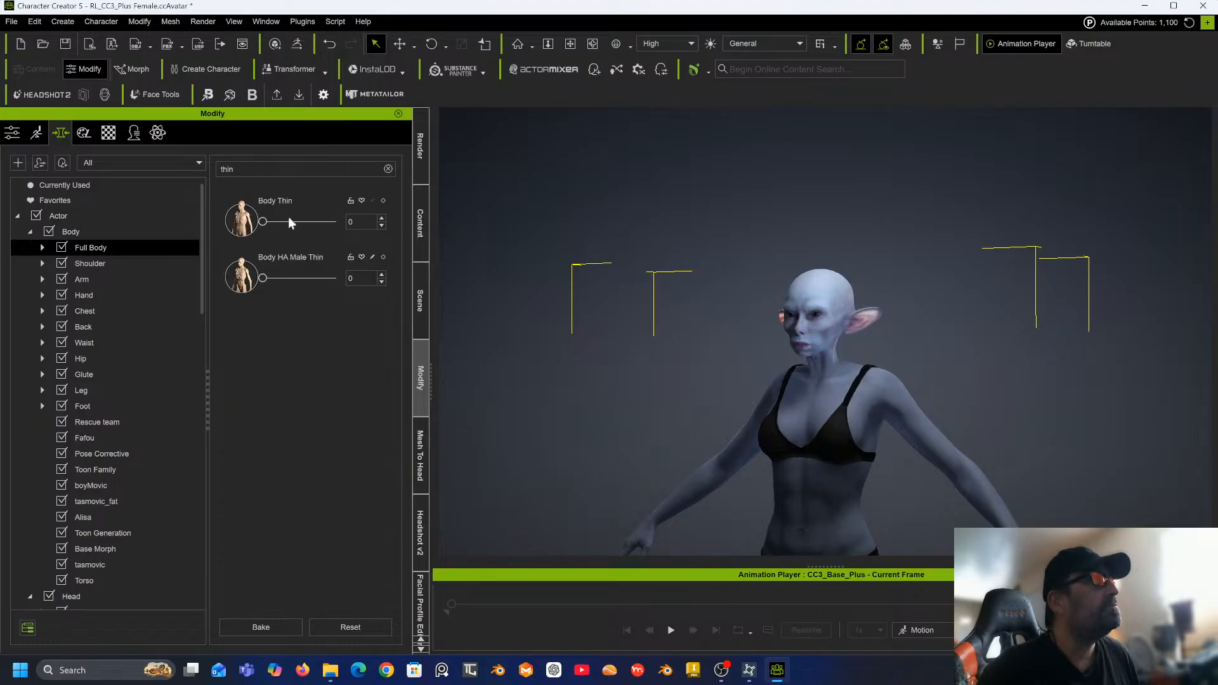
{"action": "left_click_drag", "start_coordinate": [263, 222], "coordinate": [432, 208]}
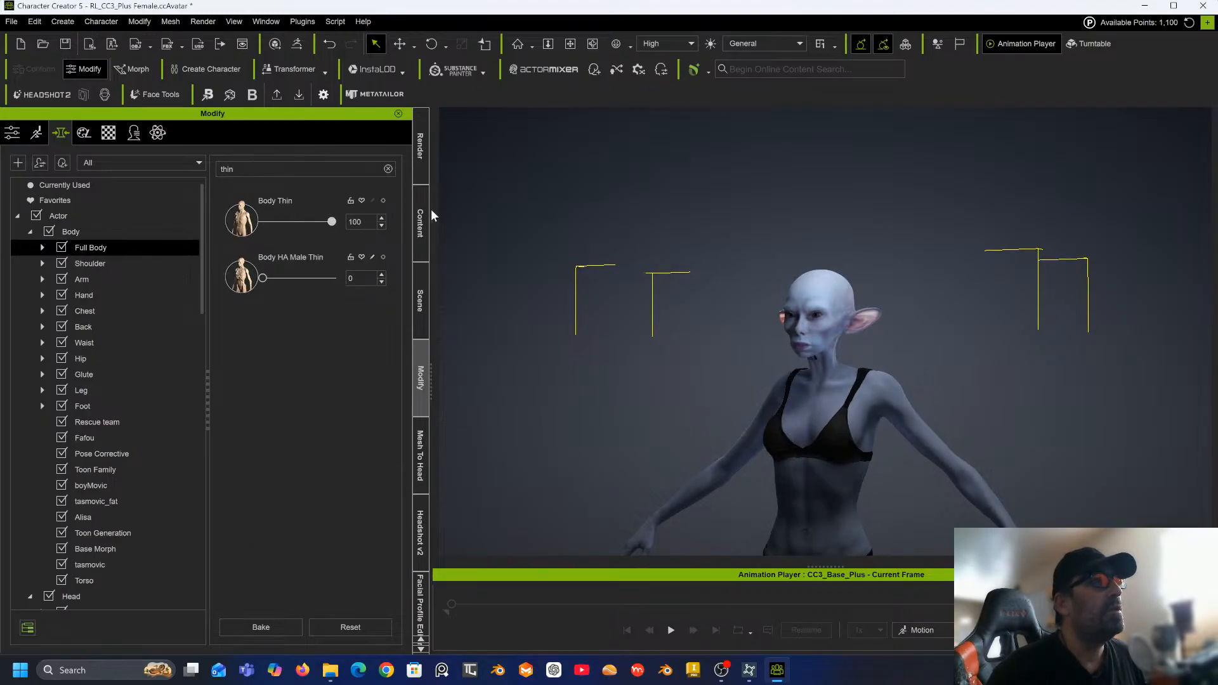
{"action": "left_click", "coordinate": [272, 627]}
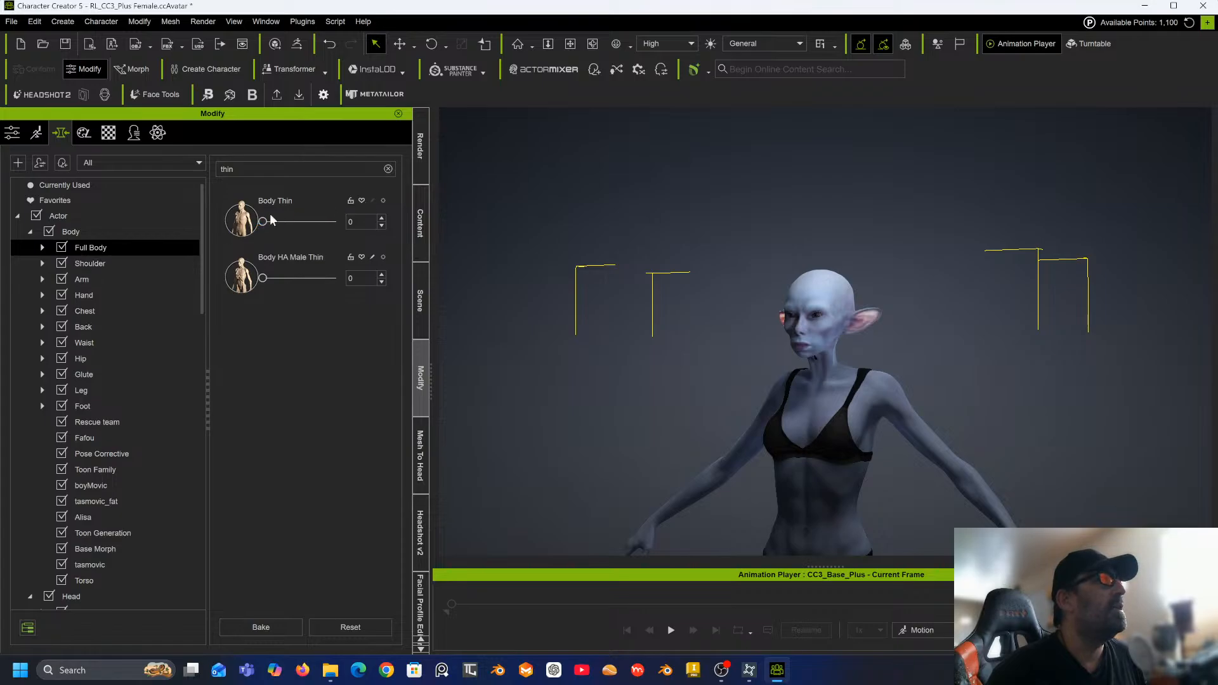
{"action": "left_click_drag", "start_coordinate": [264, 222], "coordinate": [354, 223]}
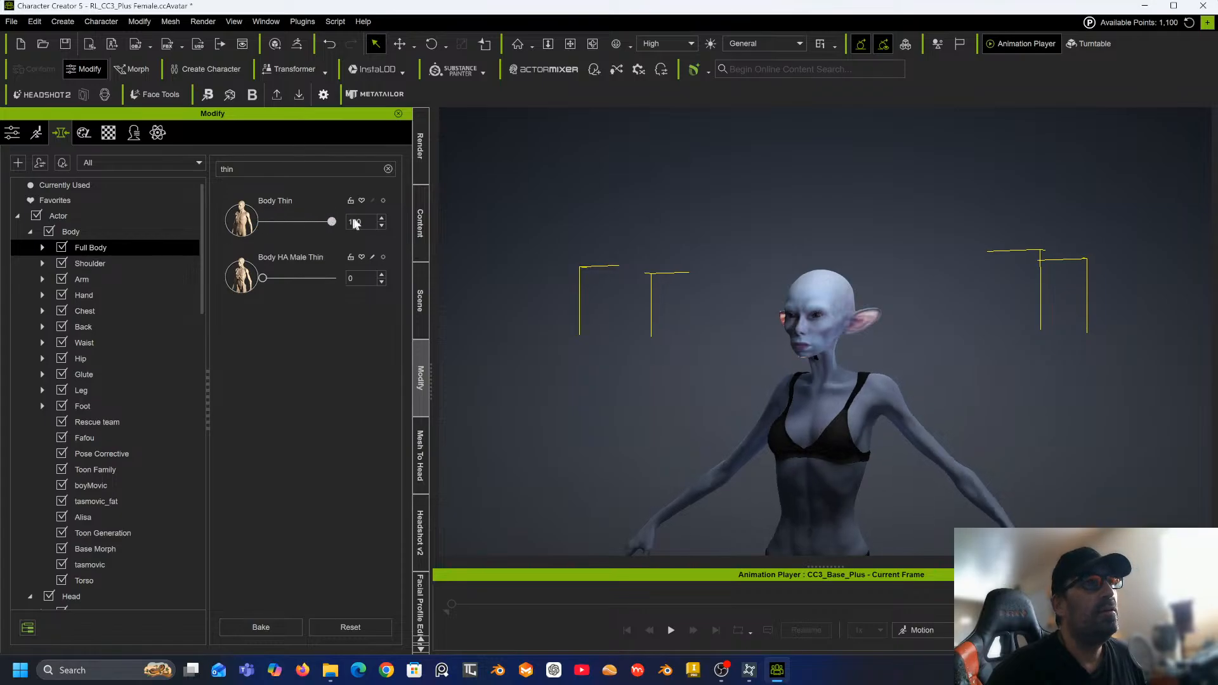
{"action": "left_click", "coordinate": [273, 626]}
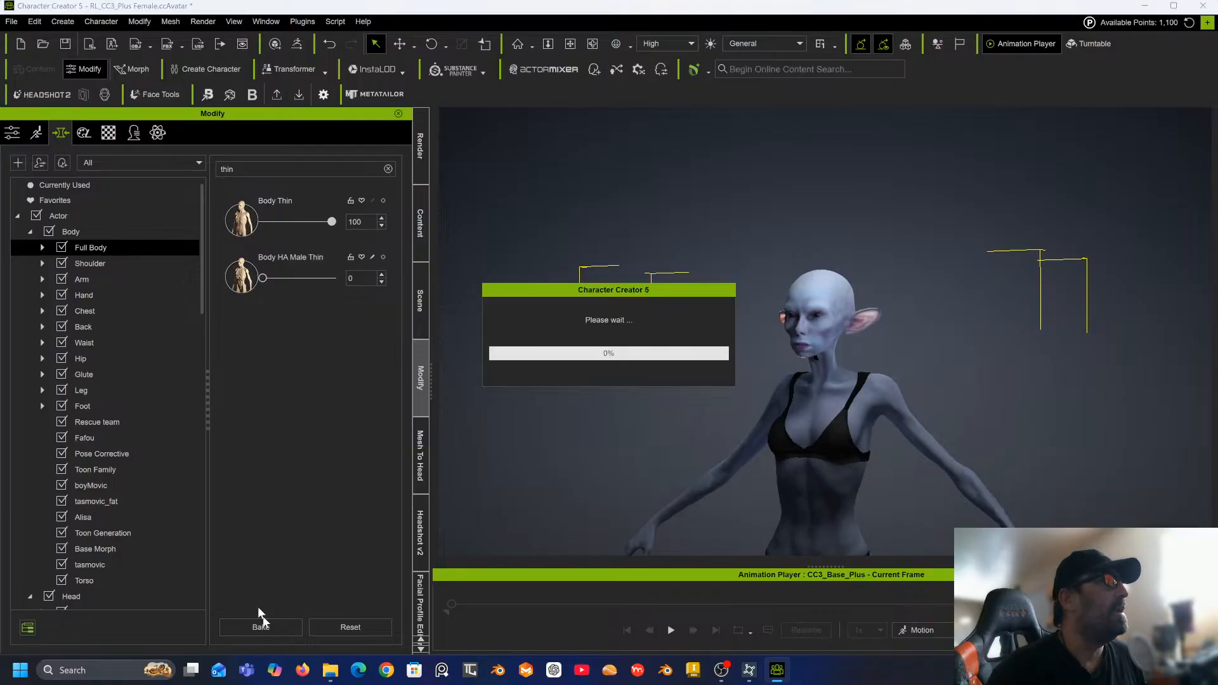
Clear the morph search, open the Chest morphs, and set Chest Depth and Chest Width to -50 each.
{"action": "left_click", "coordinate": [114, 312]}
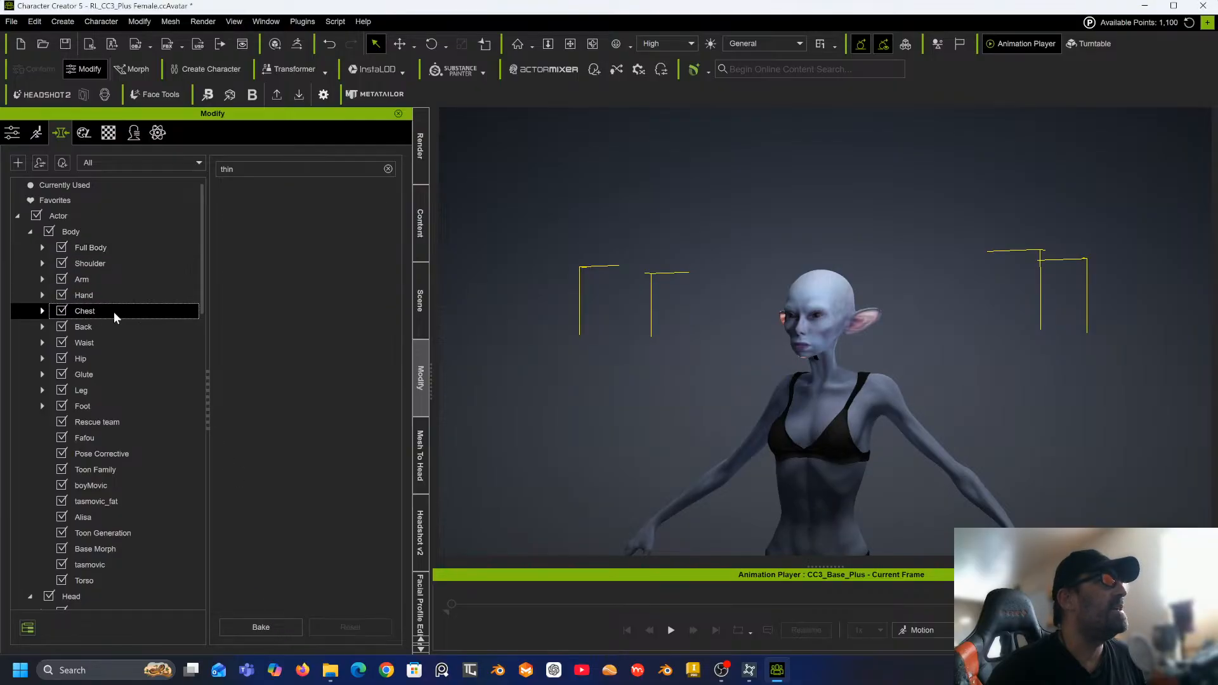
{"action": "left_click", "coordinate": [388, 170]}
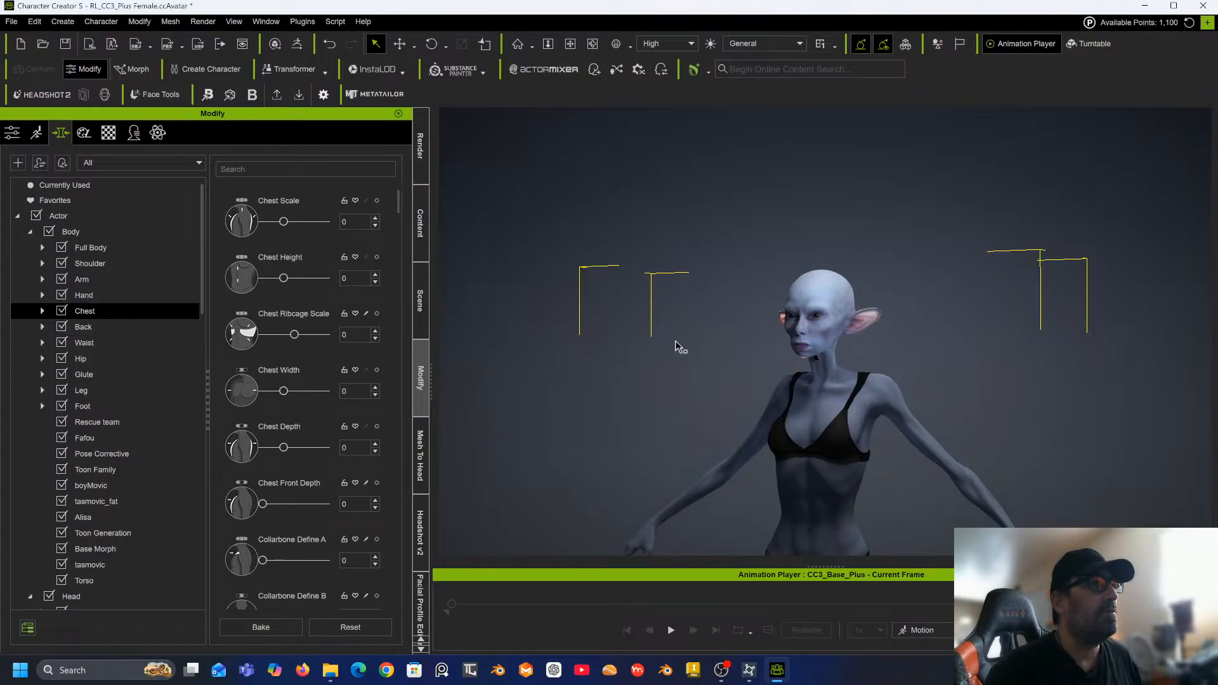
{"action": "right_click_drag", "start_coordinate": [677, 345], "coordinate": [394, 338]}
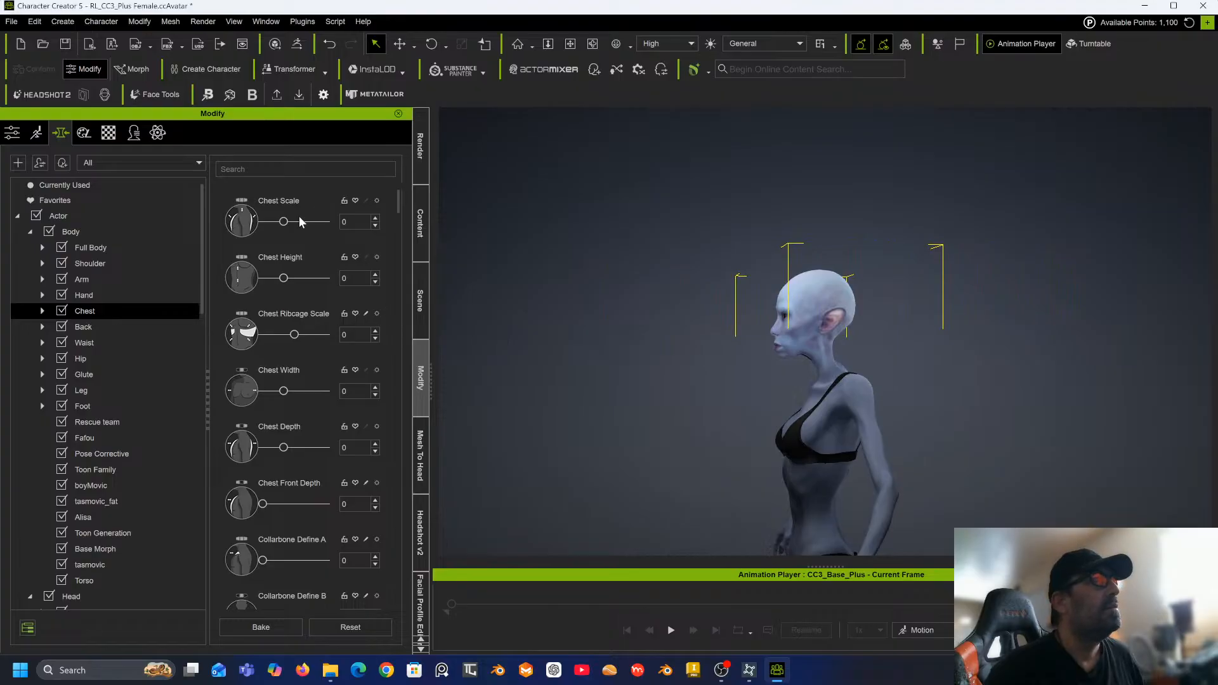
{"action": "left_click_drag", "start_coordinate": [284, 221], "coordinate": [300, 221]}
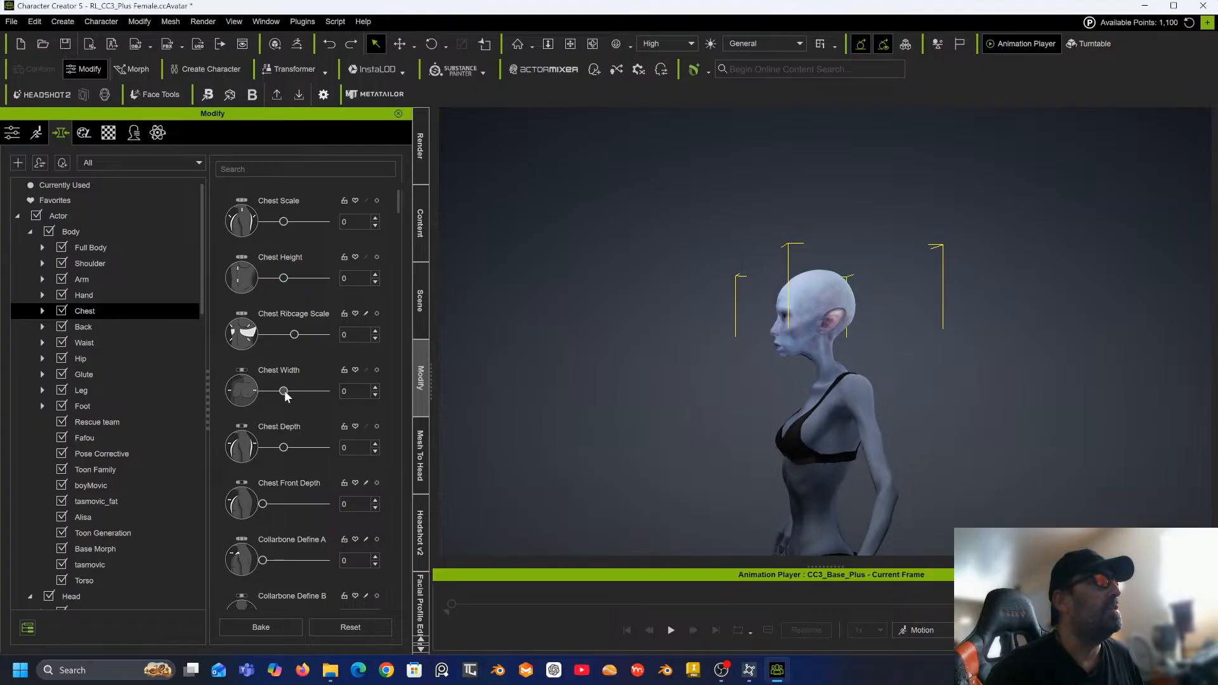
{"action": "mouse_move", "coordinate": [284, 448]}
{"action": "left_mouse_down"}
{"action": "mouse_move", "coordinate": [297, 448]}
{"action": "mouse_move", "coordinate": [261, 445]}
{"action": "left_mouse_up"}
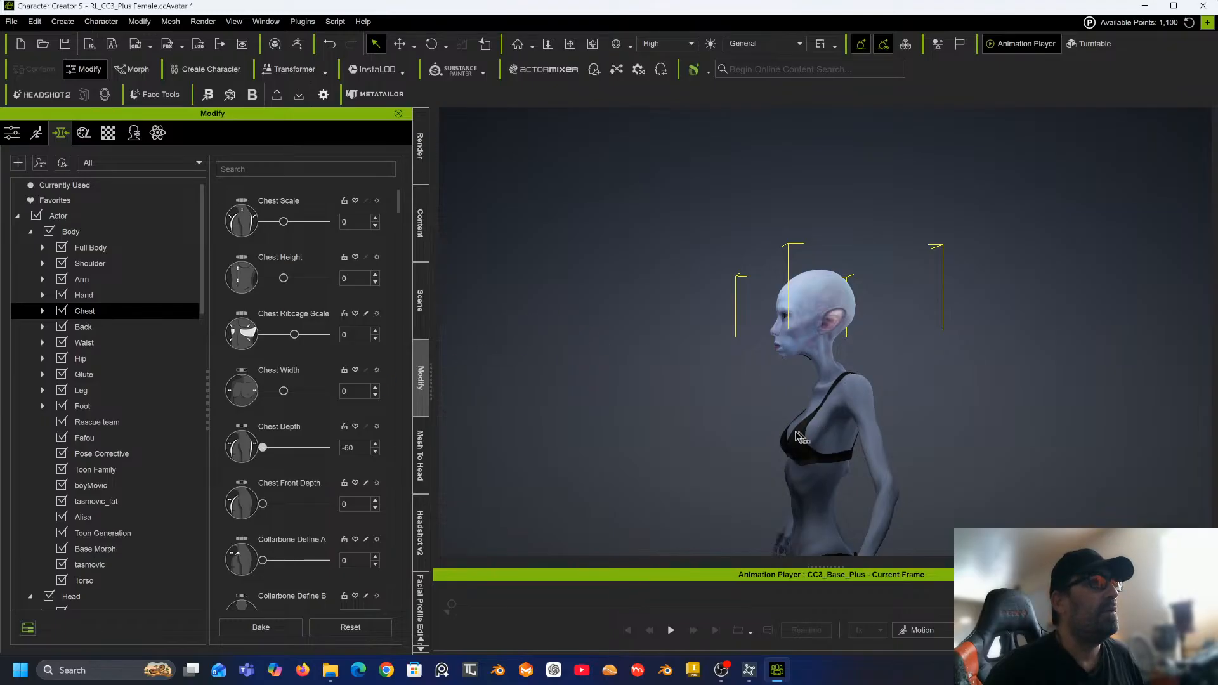
{"action": "right_click_drag", "start_coordinate": [623, 369], "coordinate": [501, 373]}
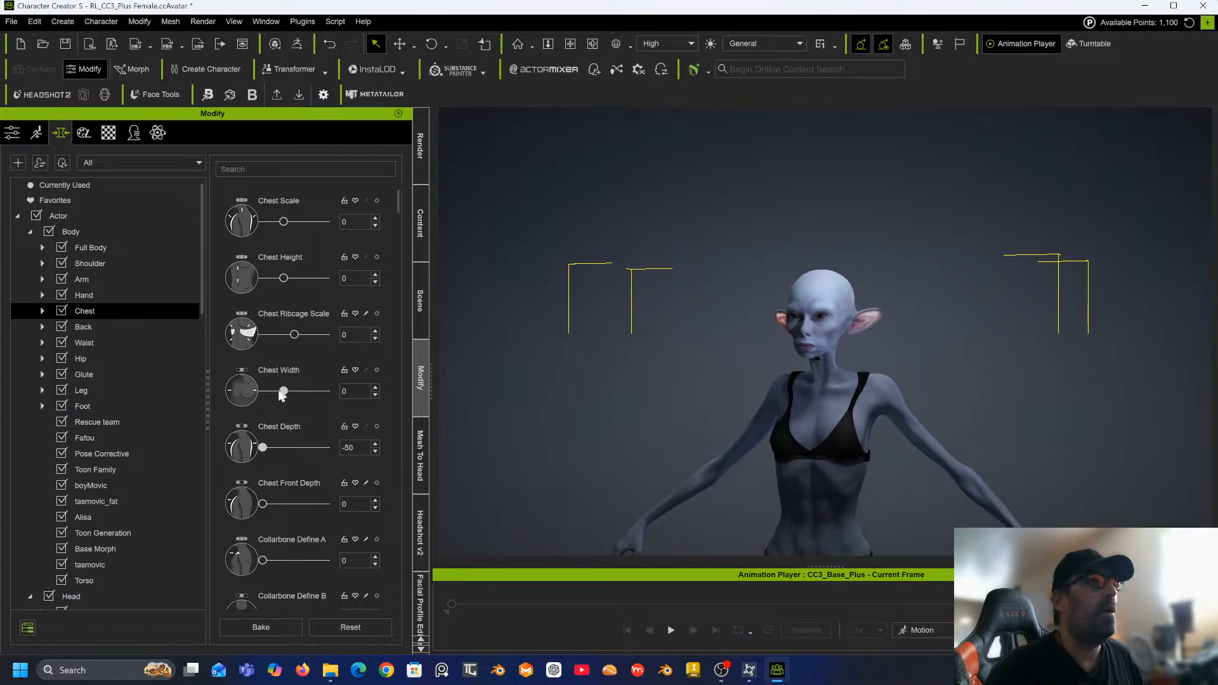
{"action": "left_click_drag", "start_coordinate": [273, 390], "coordinate": [229, 402]}
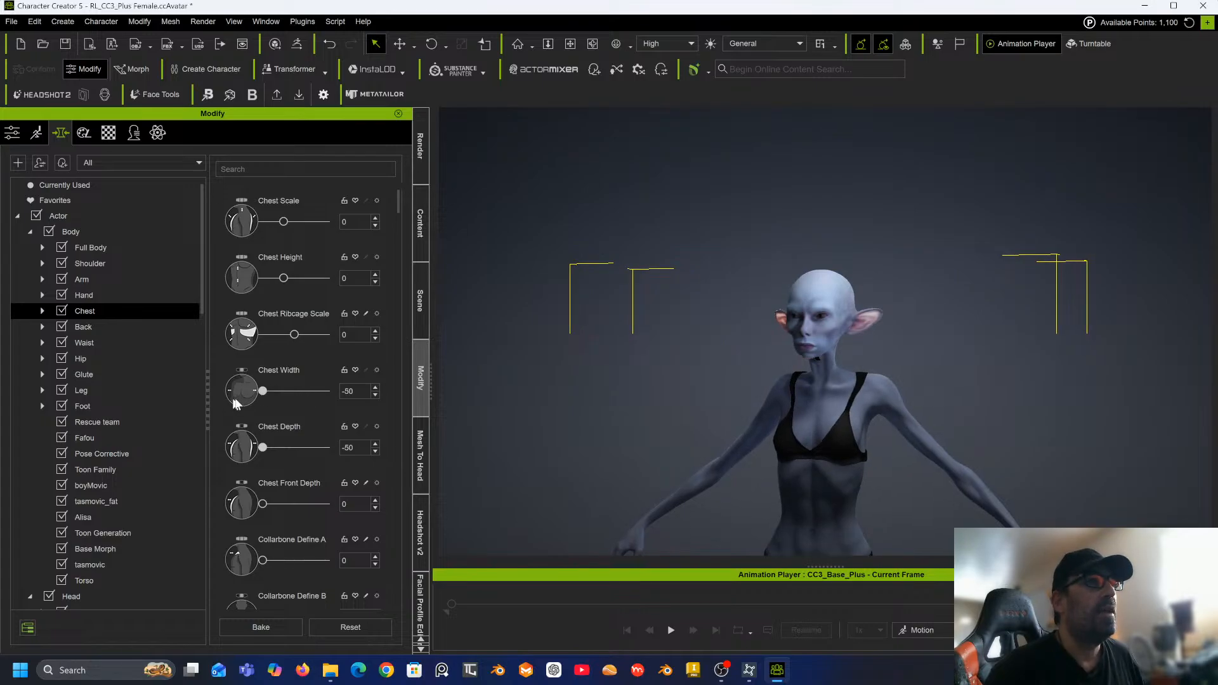
{"action": "scroll", "coordinate": [660, 288], "scroll_direction": "down", "scroll_amount": 4}
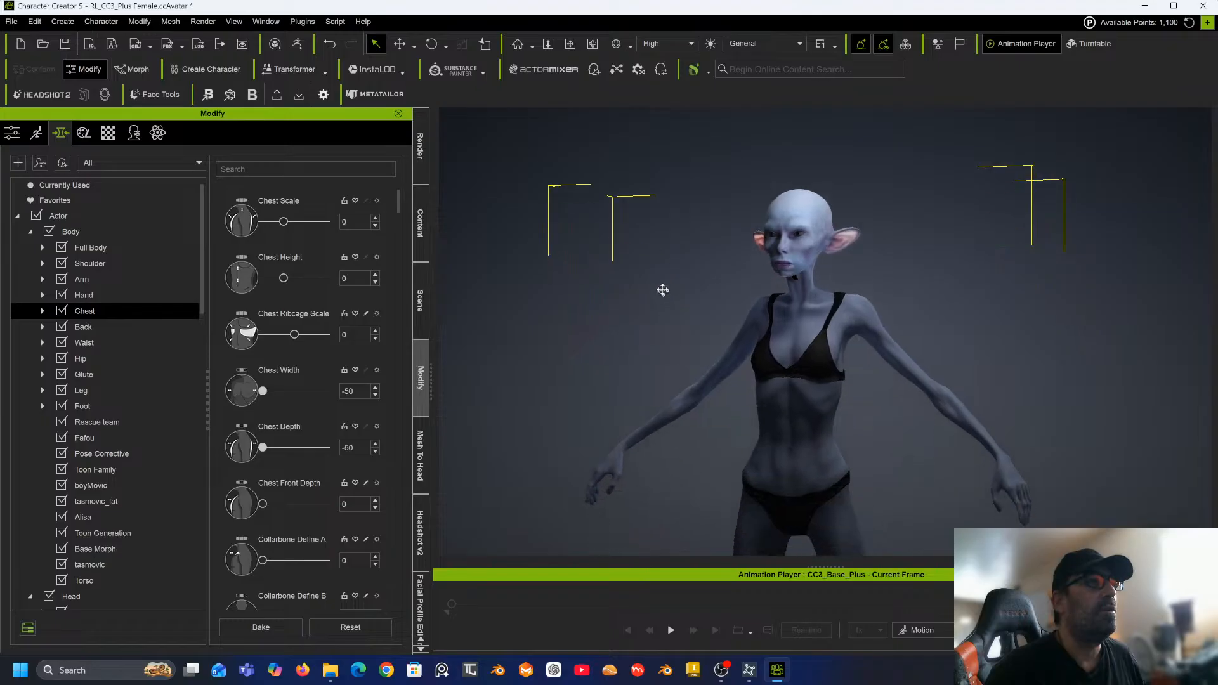
{"action": "middle_click_drag", "start_coordinate": [655, 265], "coordinate": [749, 290]}
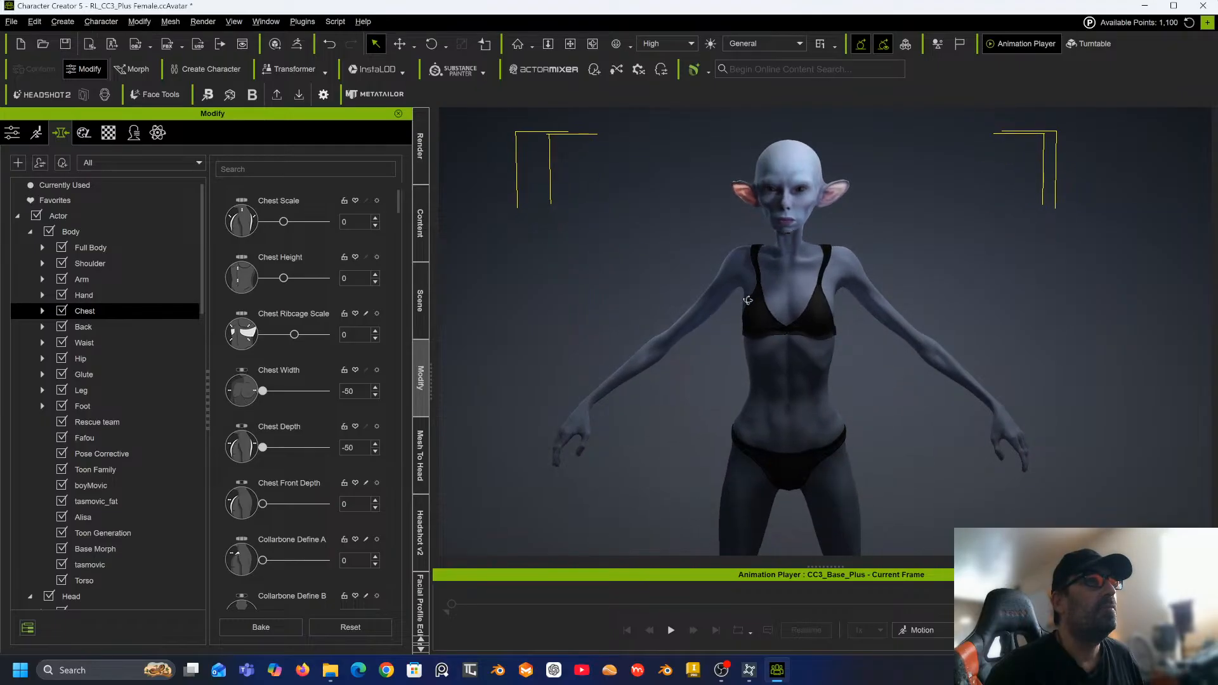
{"action": "right_click_drag", "start_coordinate": [748, 290], "coordinate": [635, 271]}
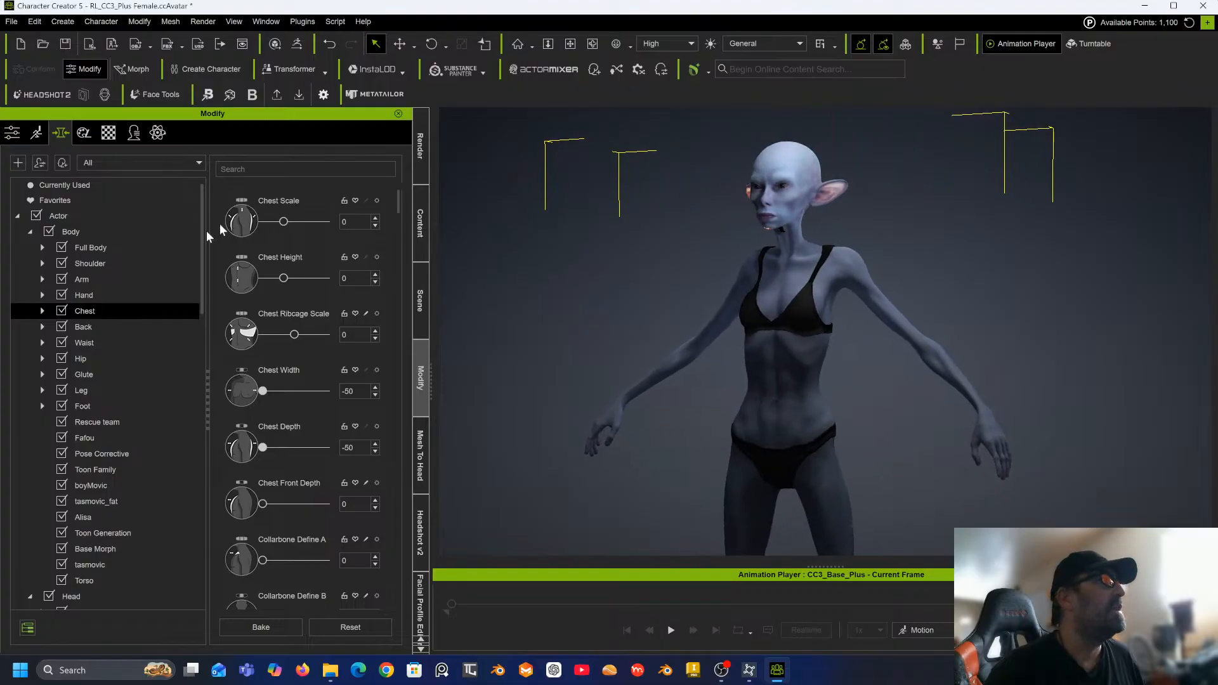
Open the Waist body morphs and set Abdomen Length to -20.
{"action": "left_click", "coordinate": [93, 342]}
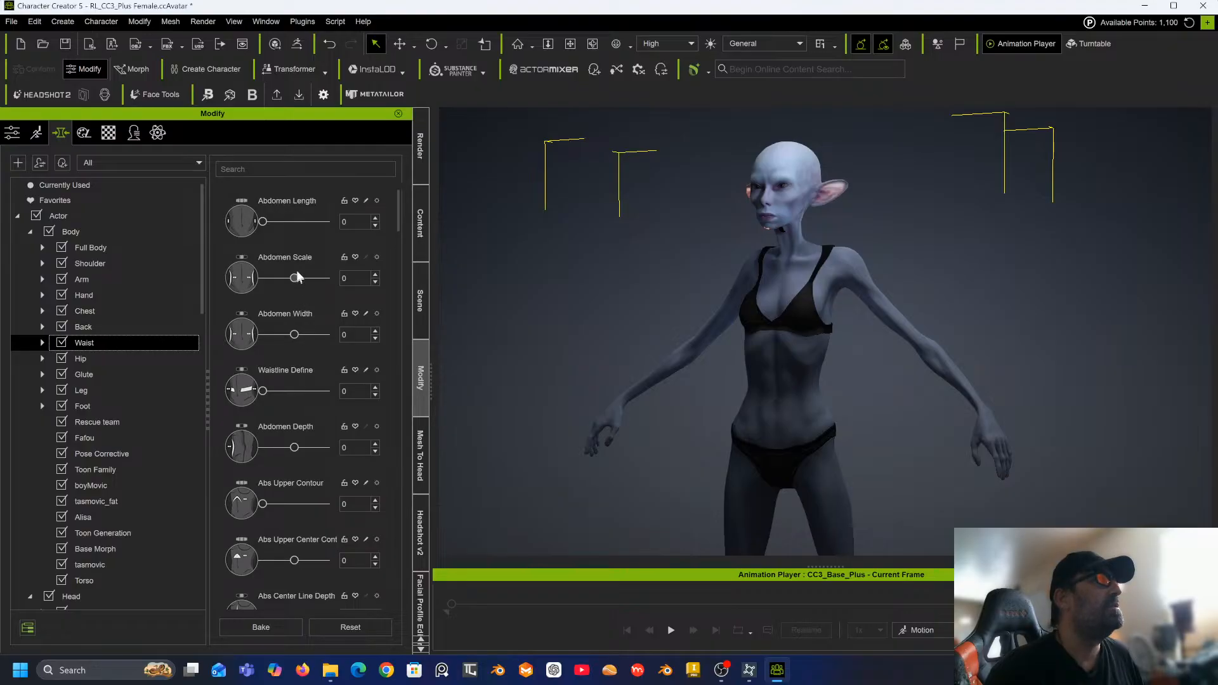
{"action": "left_click", "coordinate": [264, 223]}
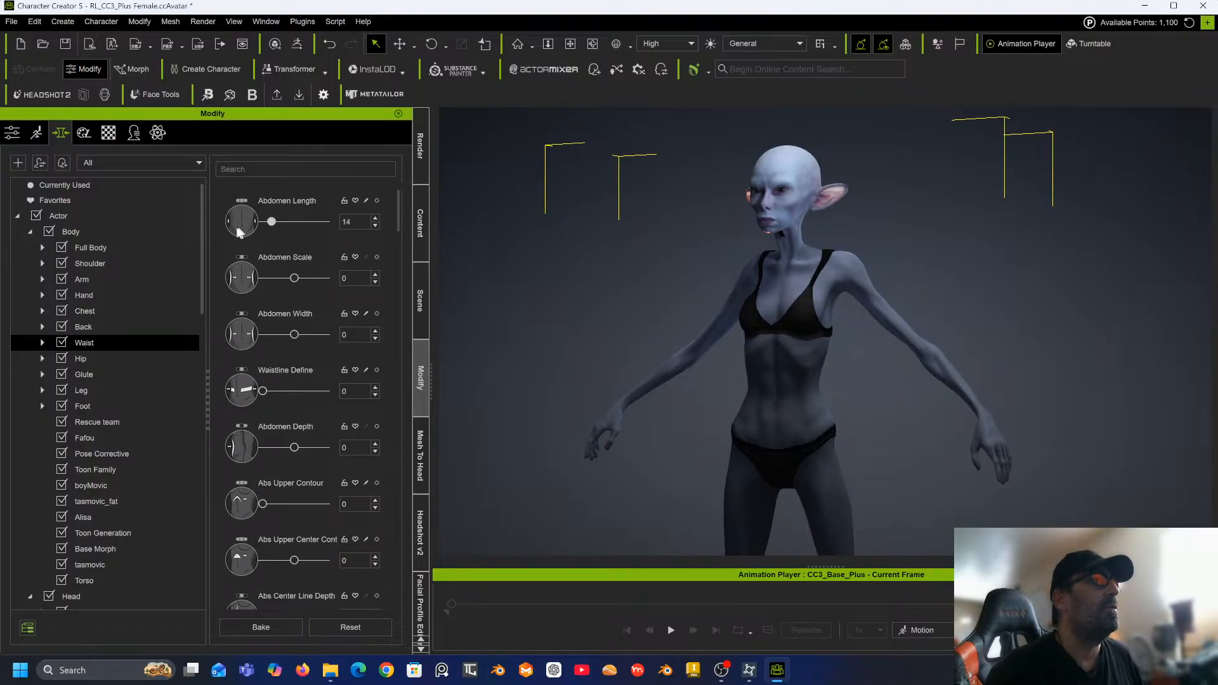
{"action": "left_click", "coordinate": [349, 220]}
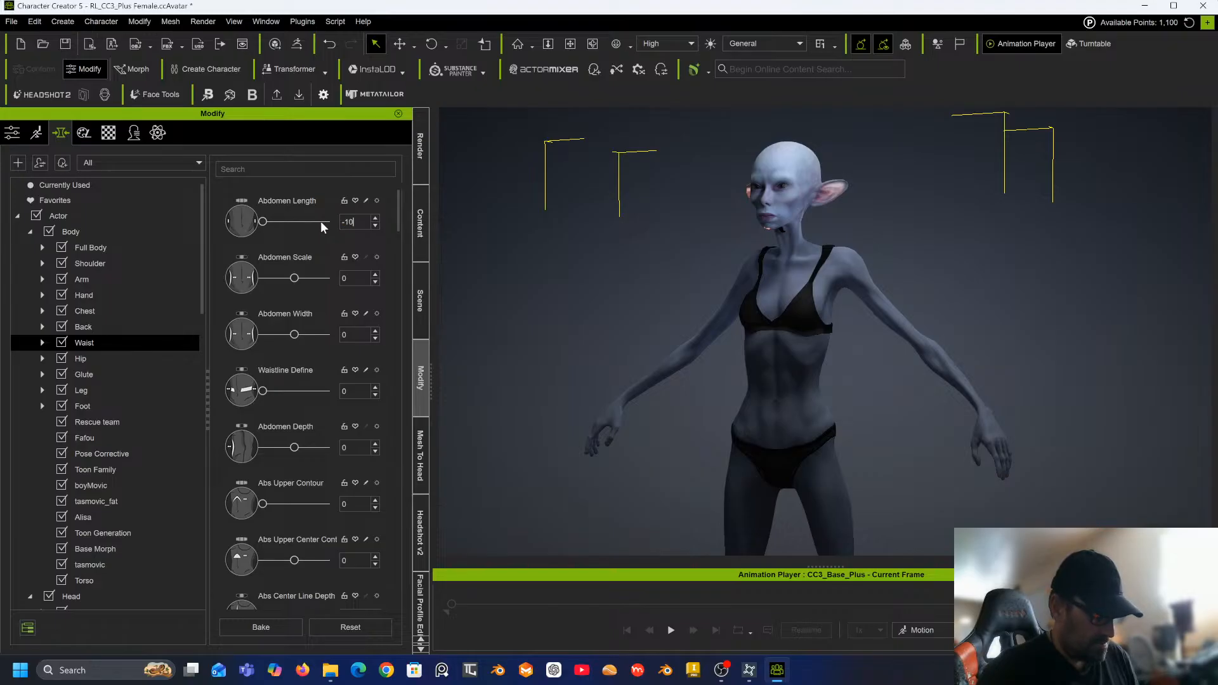
{"action": "key", "text": "Return"}
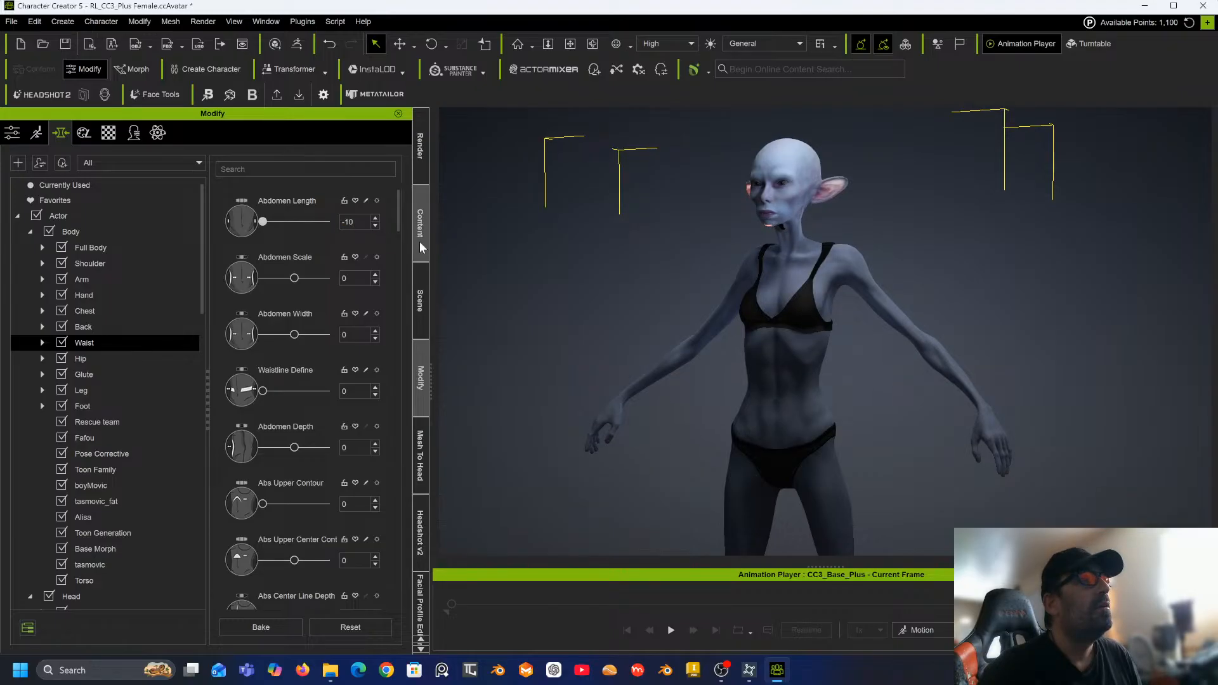
{"action": "left_click_drag", "start_coordinate": [359, 222], "coordinate": [254, 221]}
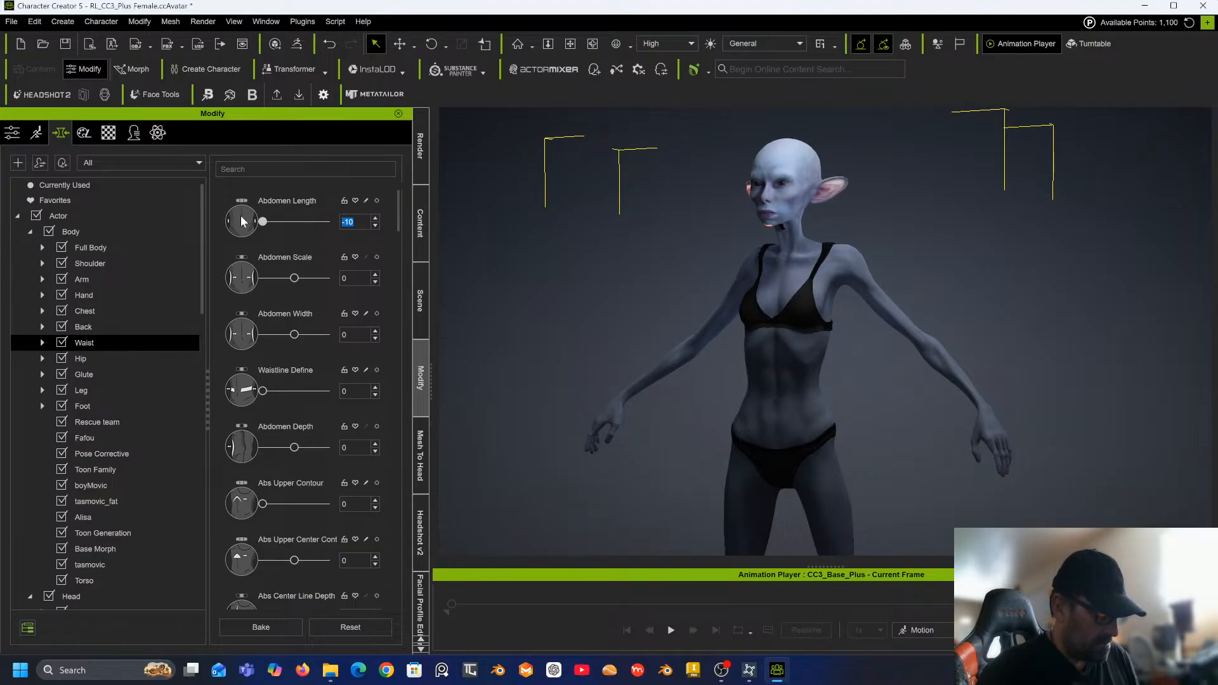
{"action": "type", "text": "-20"}
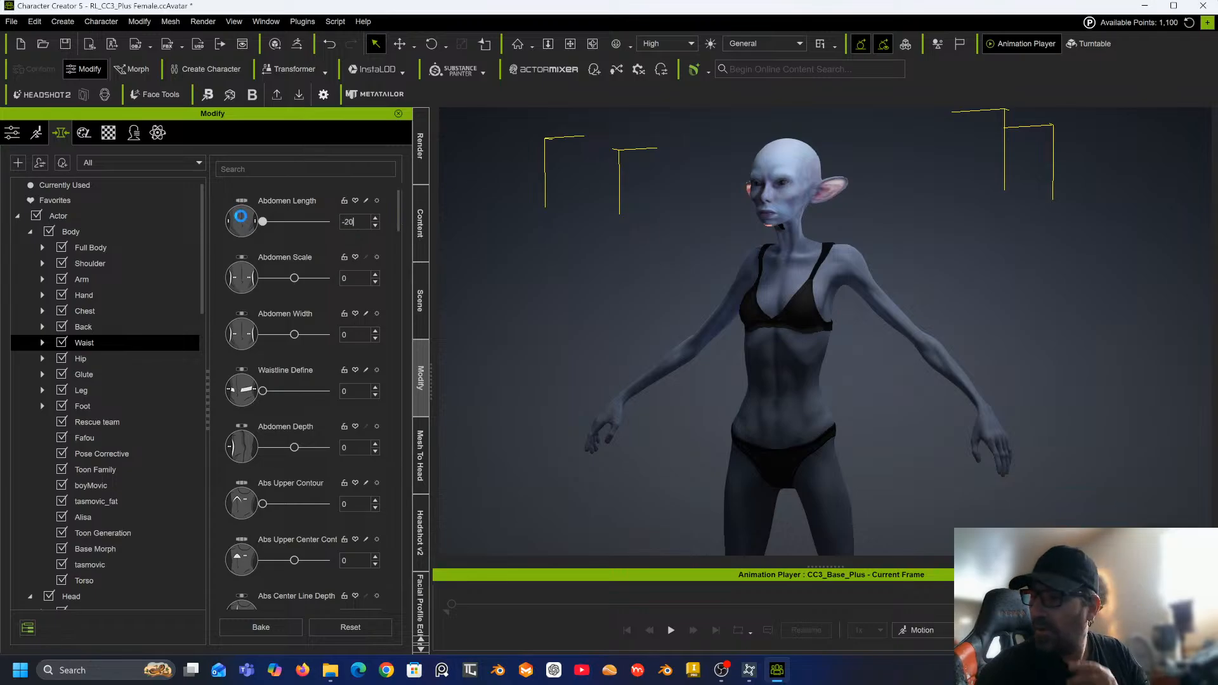
{"action": "key", "text": "Return"}
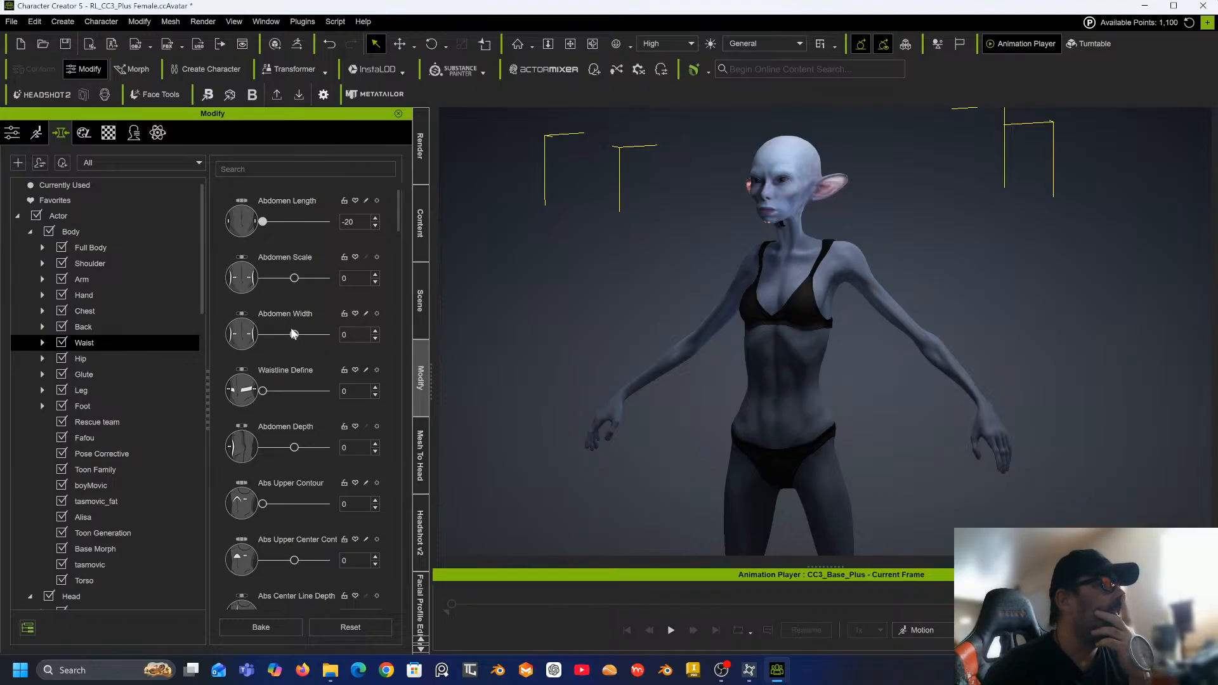
Raise the Abdomen Width morph to about 63.
{"action": "mouse_move", "coordinate": [294, 334]}
{"action": "left_mouse_down"}
{"action": "mouse_move", "coordinate": [279, 337]}
{"action": "mouse_move", "coordinate": [314, 337]}
{"action": "left_mouse_up"}
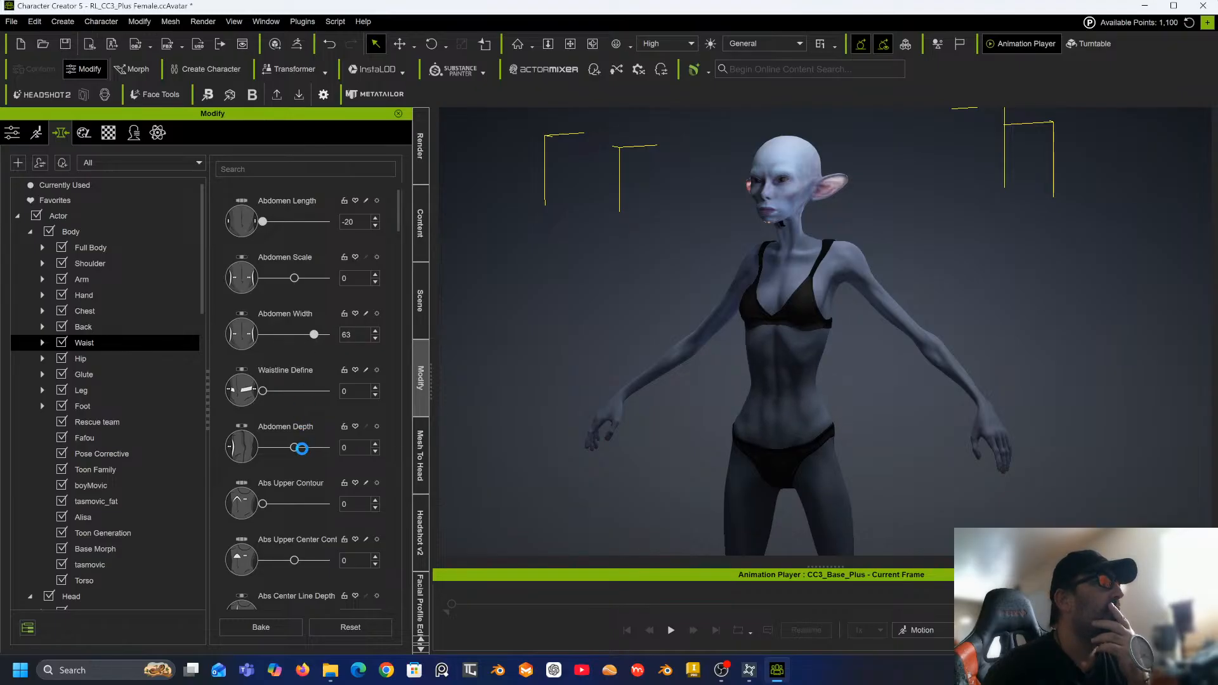
{"action": "right_click_drag", "start_coordinate": [615, 317], "coordinate": [389, 315]}
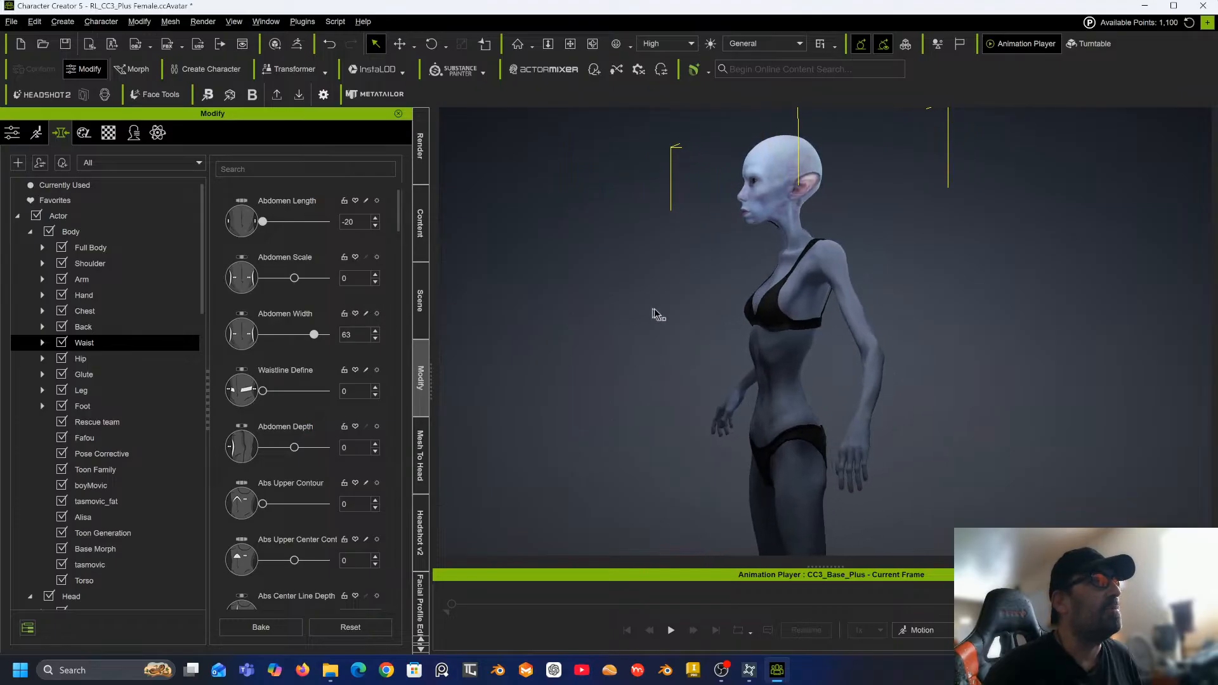
{"action": "right_click_drag", "start_coordinate": [658, 316], "coordinate": [794, 284]}
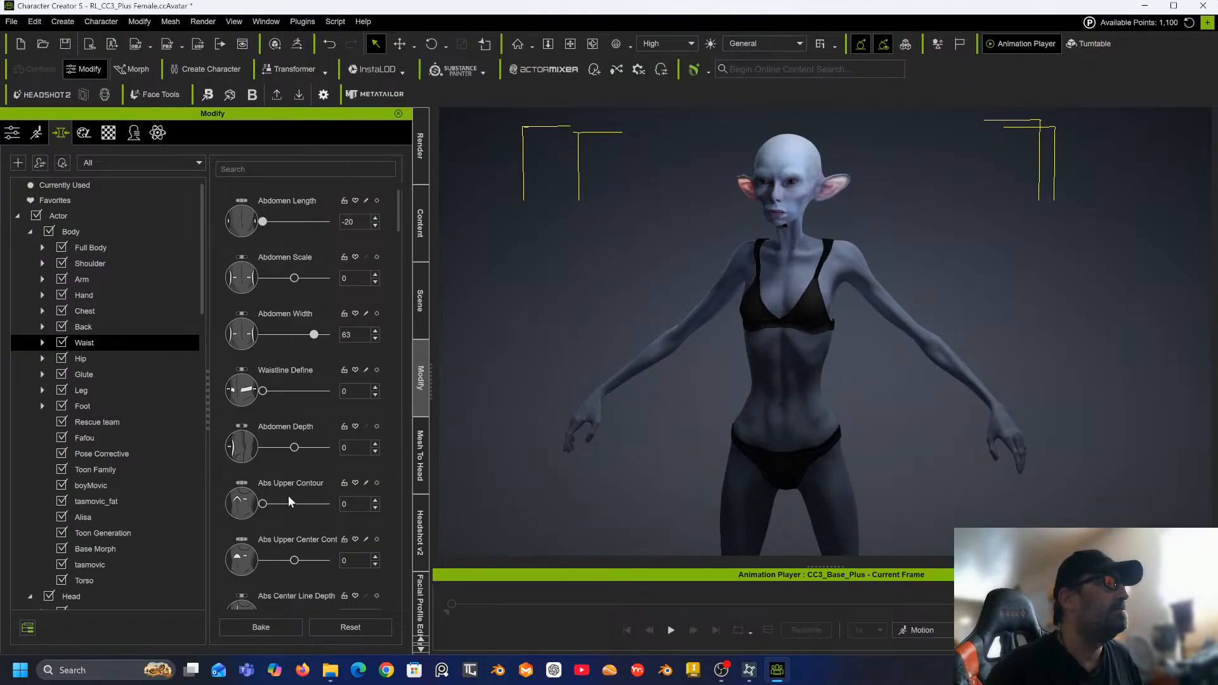
{"action": "scroll", "coordinate": [288, 496], "scroll_direction": "down", "scroll_amount": 3}
{"action": "scroll", "coordinate": [280, 542], "scroll_direction": "down", "scroll_amount": 5}
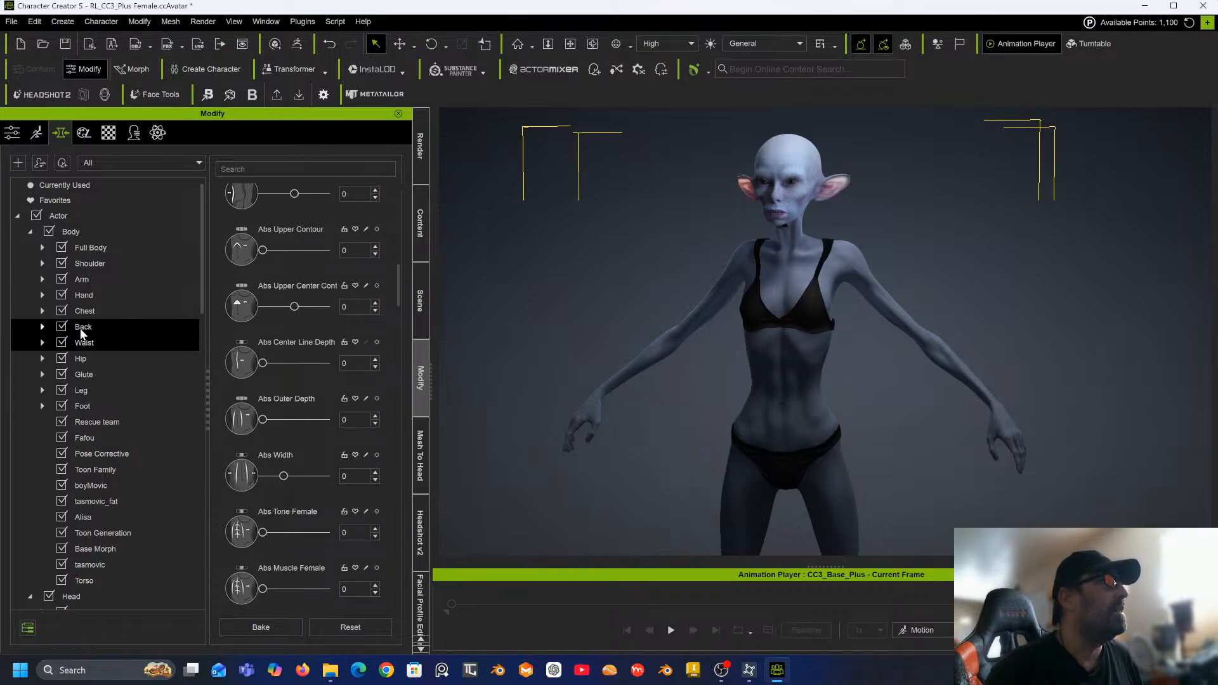
Open the Chest morphs and raise Chest Height to about 60.
{"action": "left_click", "coordinate": [93, 307]}
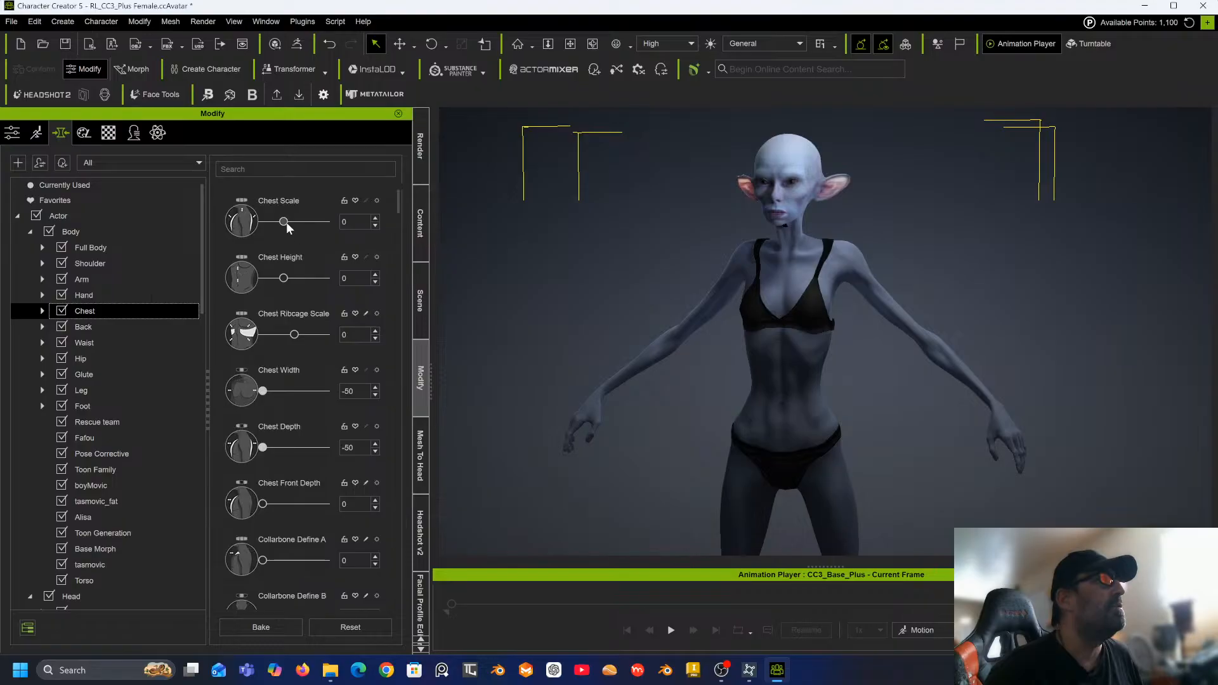
{"action": "left_click_drag", "start_coordinate": [284, 277], "coordinate": [346, 277]}
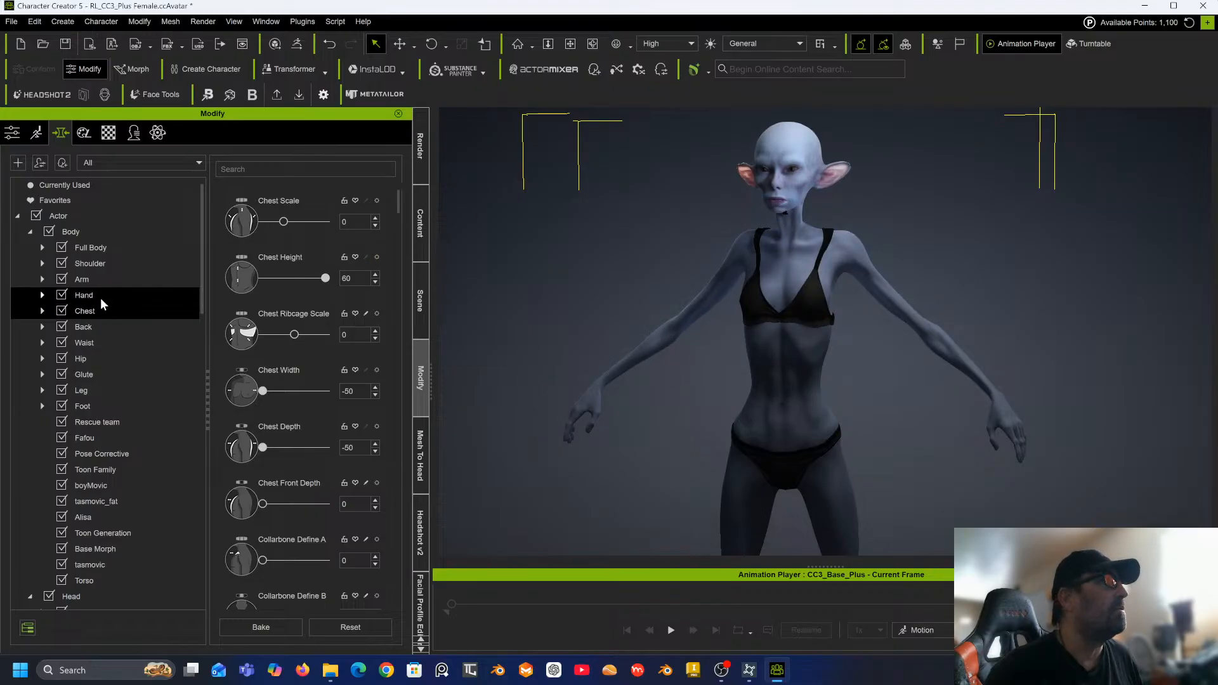
Open the Arm morphs and raise Arm Length to about 35.
{"action": "left_click", "coordinate": [99, 280]}
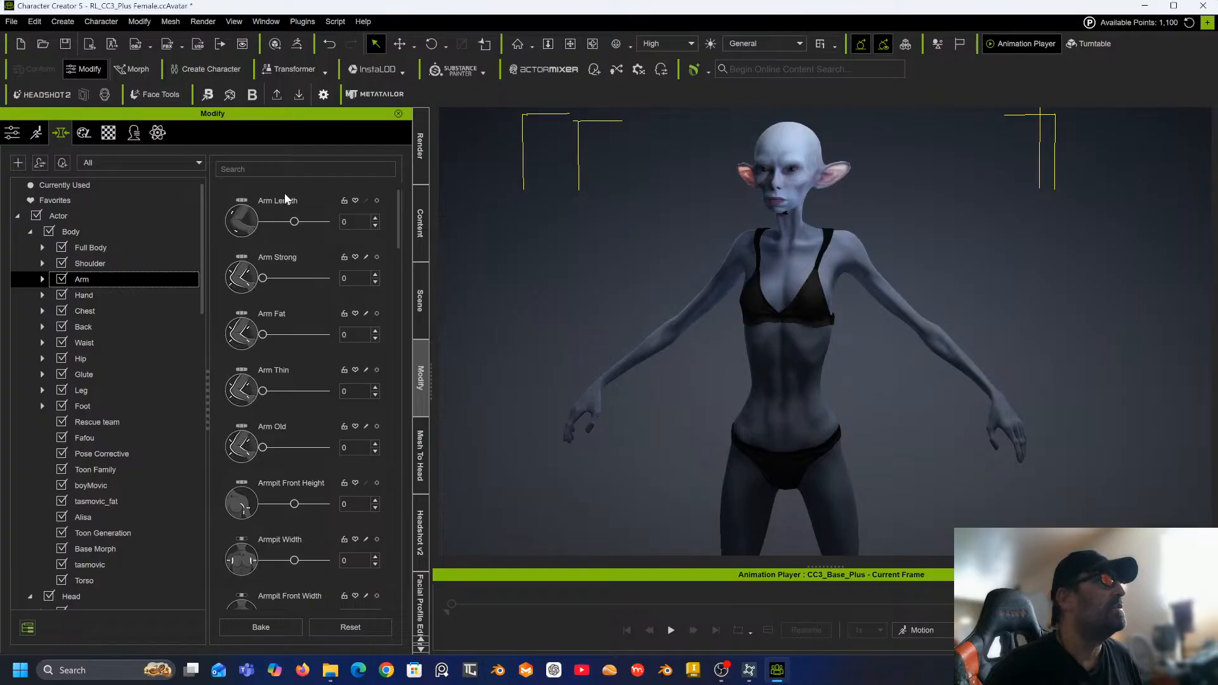
{"action": "left_click_drag", "start_coordinate": [294, 222], "coordinate": [322, 222]}
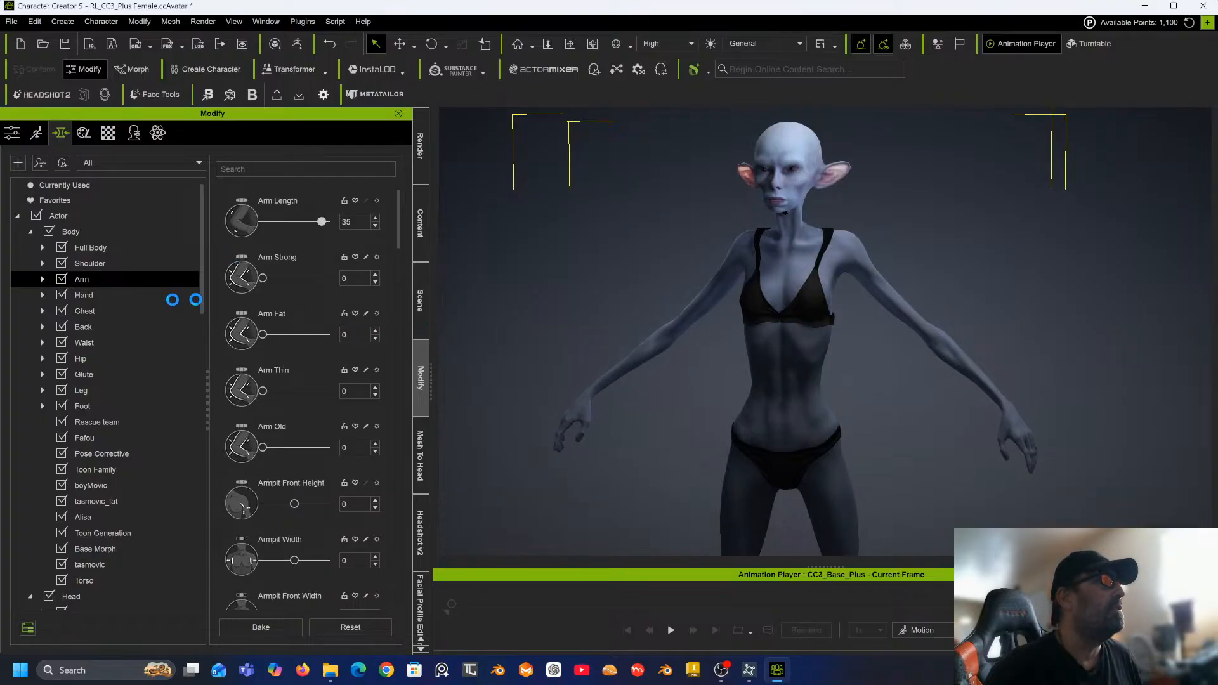
{"action": "left_click", "coordinate": [96, 391]}
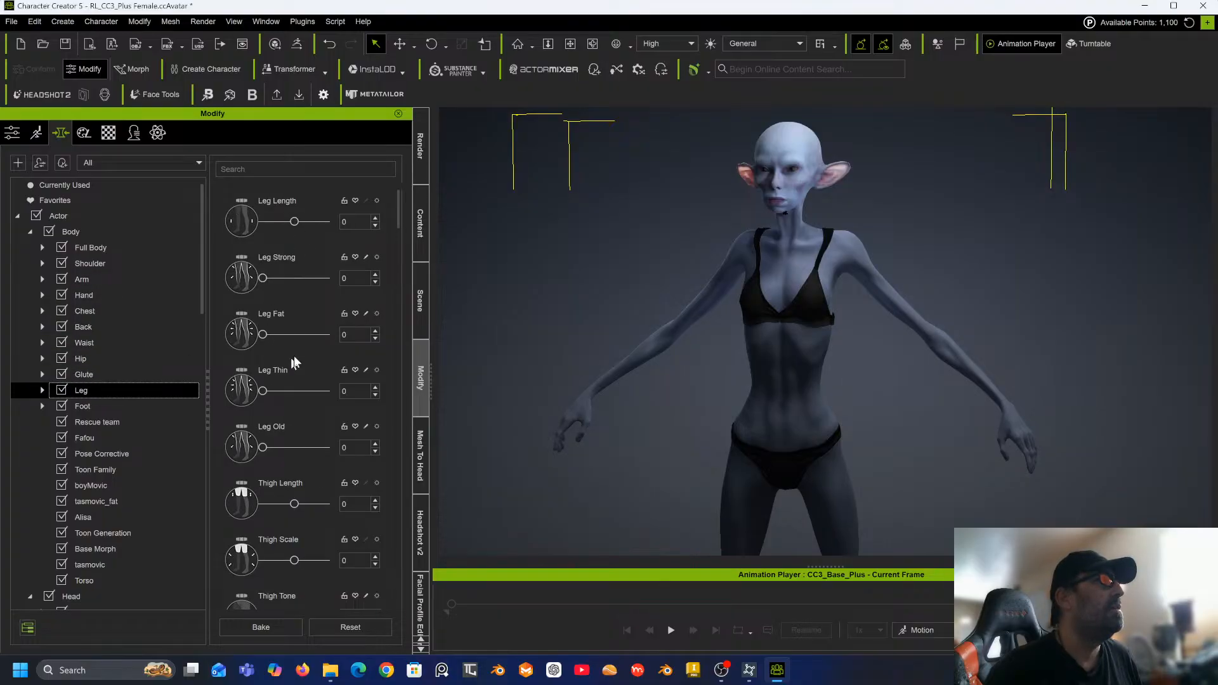
{"action": "middle_click_drag", "start_coordinate": [517, 294], "coordinate": [565, 133]}
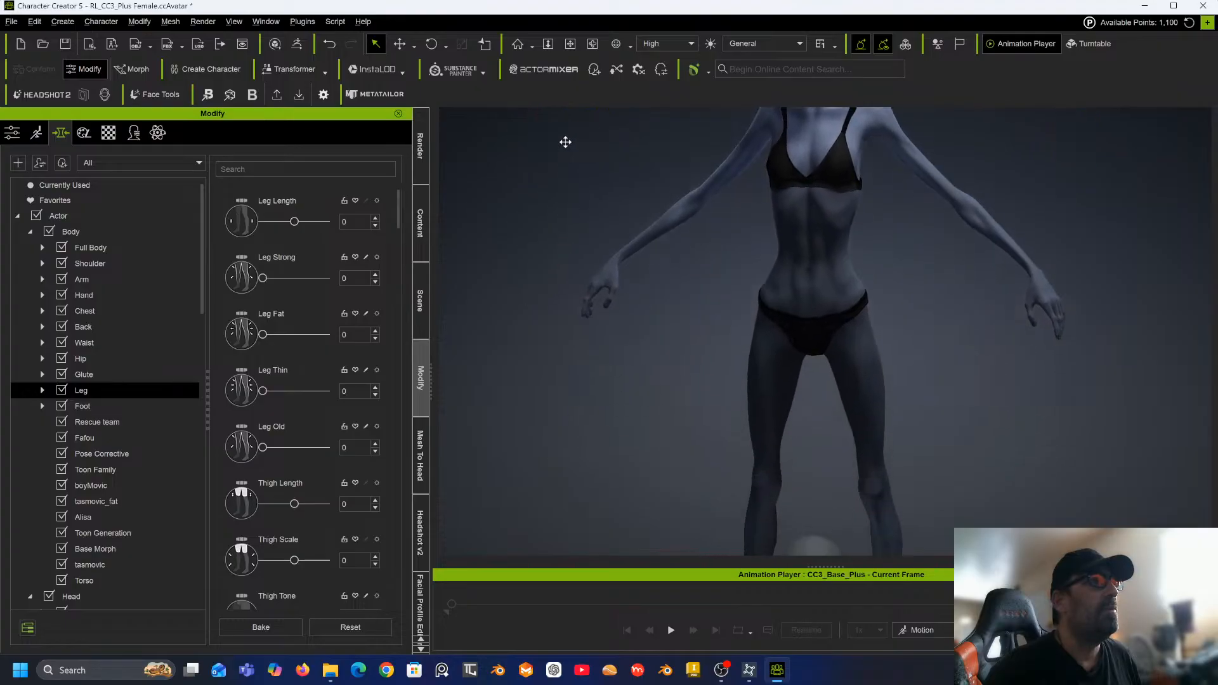
{"action": "right_click_drag", "start_coordinate": [600, 288], "coordinate": [538, 259]}
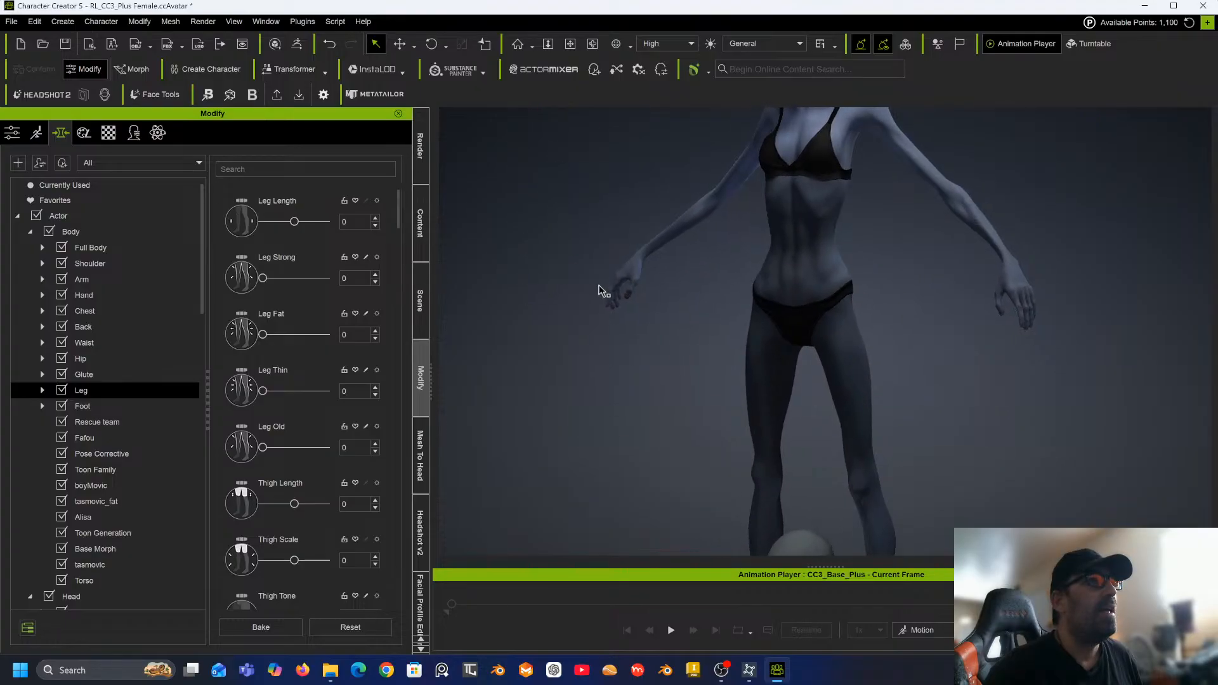
{"action": "right_click_drag", "start_coordinate": [640, 271], "coordinate": [726, 335]}
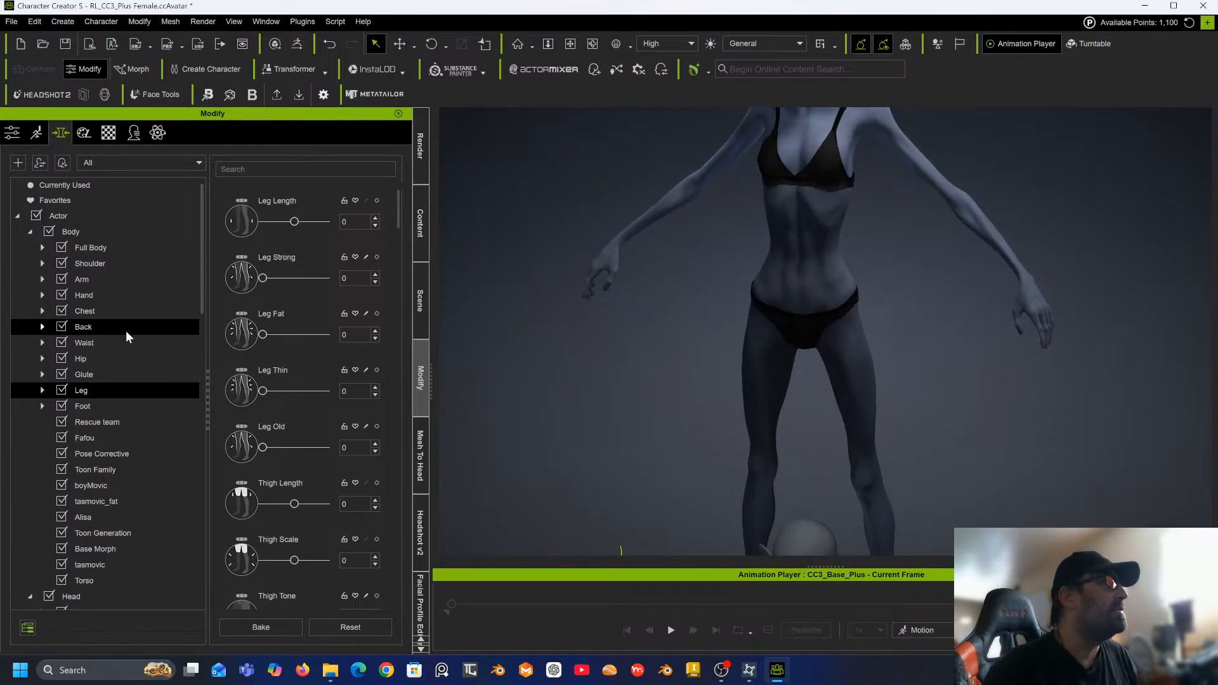
Open the Hip morphs and set Hip Scale to -50.
{"action": "left_click", "coordinate": [98, 360]}
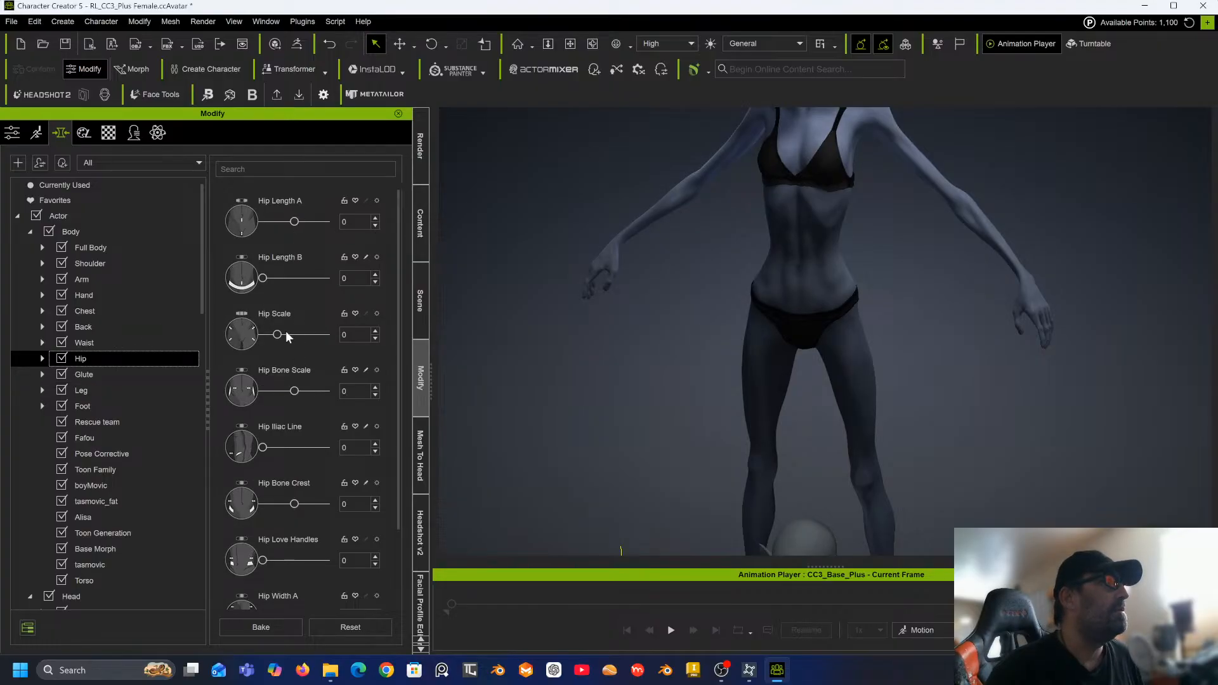
{"action": "left_click_drag", "start_coordinate": [277, 335], "coordinate": [251, 340]}
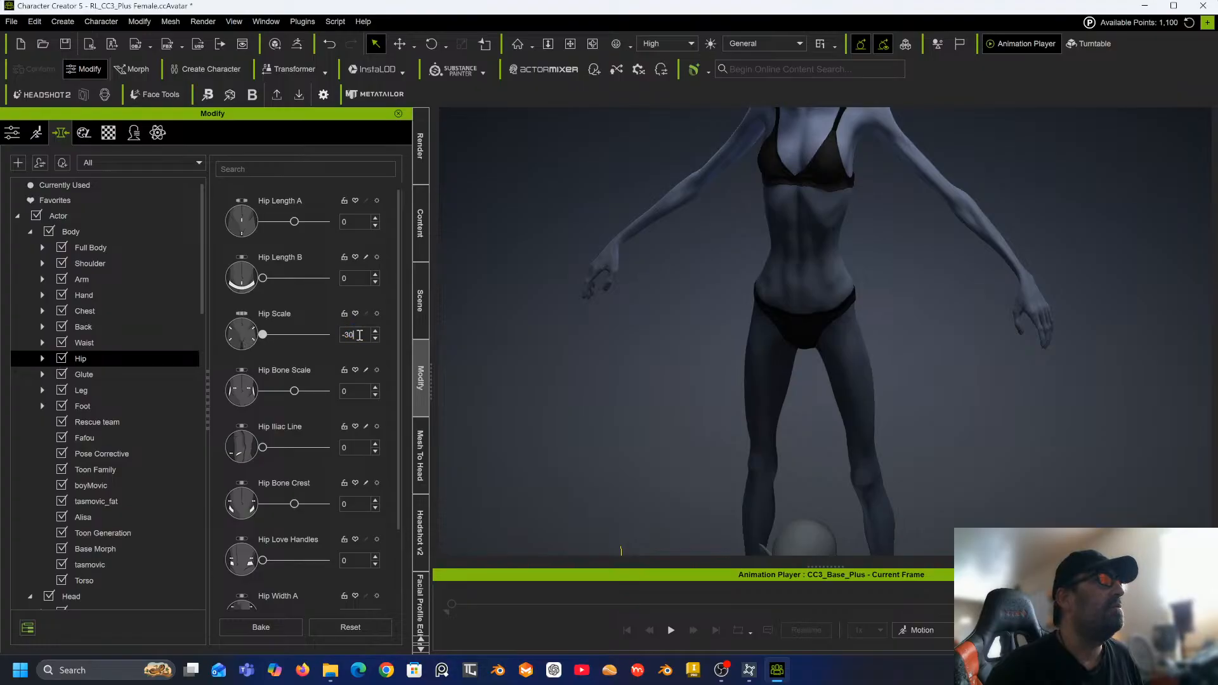
{"action": "key", "text": "BackSpace"}
{"action": "key", "text": "BackSpace"}
{"action": "type", "text": "5"}
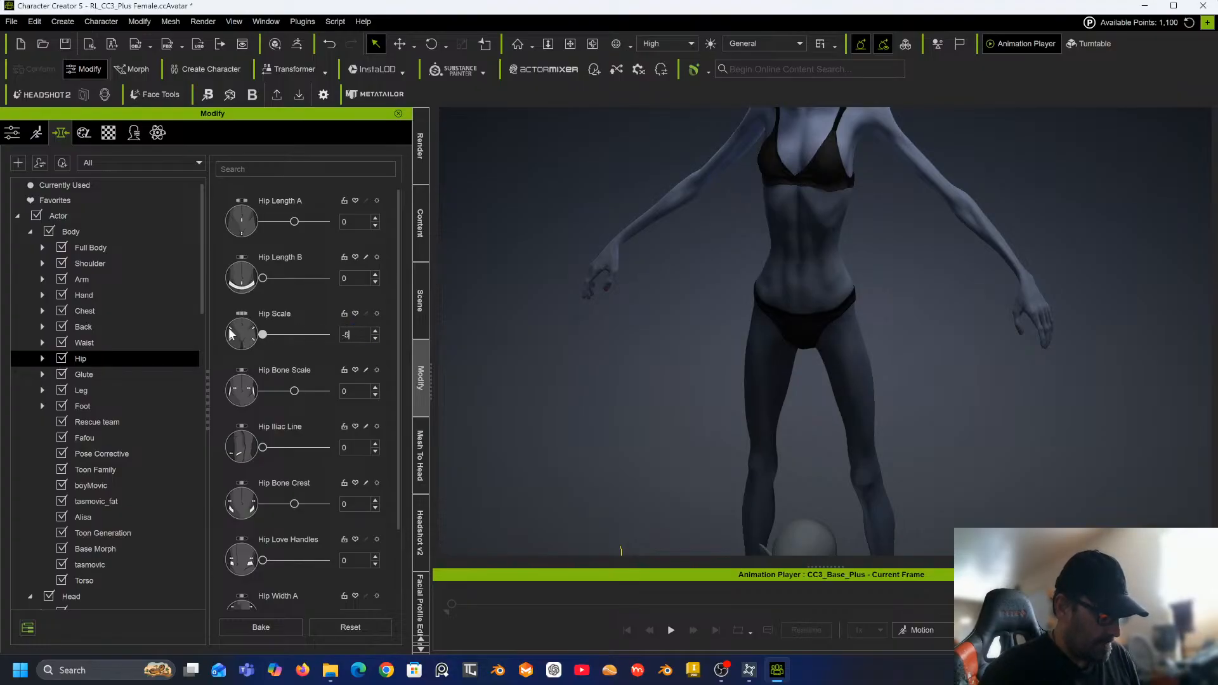
{"action": "key", "text": "Return"}
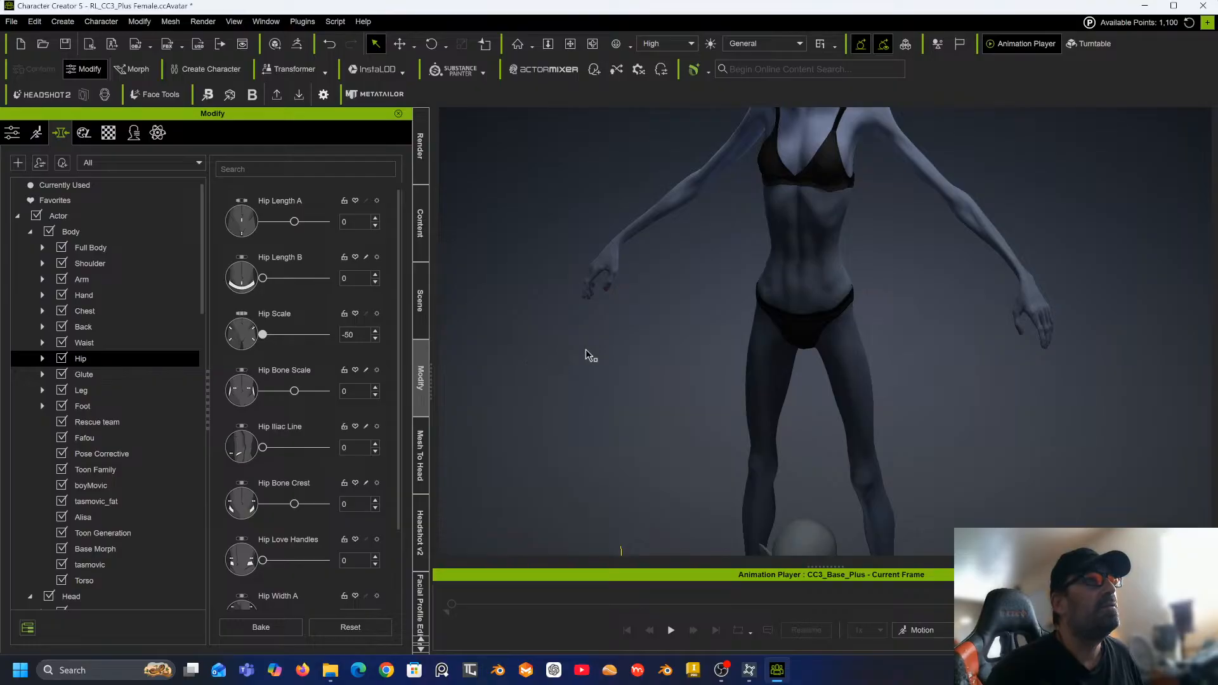
Open the Leg morphs and raise Leg Thin to about 29.
{"action": "right_click_drag", "start_coordinate": [591, 348], "coordinate": [846, 256]}
{"action": "middle_click_drag", "start_coordinate": [846, 257], "coordinate": [803, 158]}
{"action": "scroll", "coordinate": [805, 202], "scroll_direction": "down", "scroll_amount": 1}
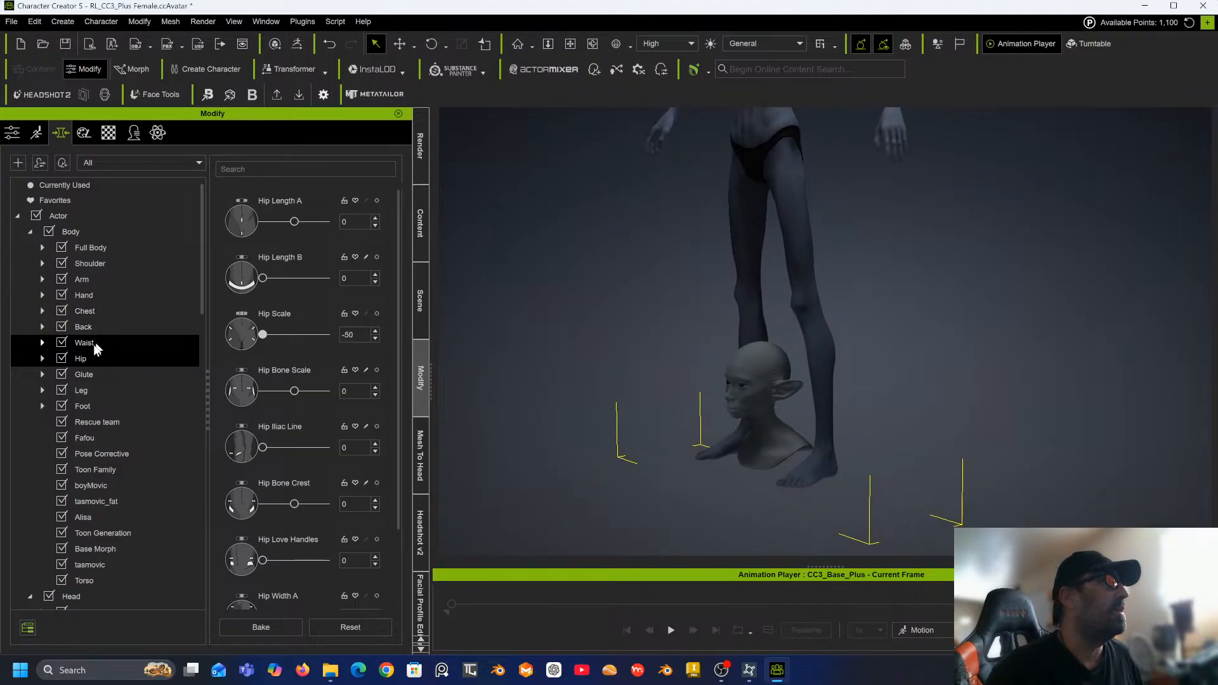
{"action": "left_click", "coordinate": [86, 391]}
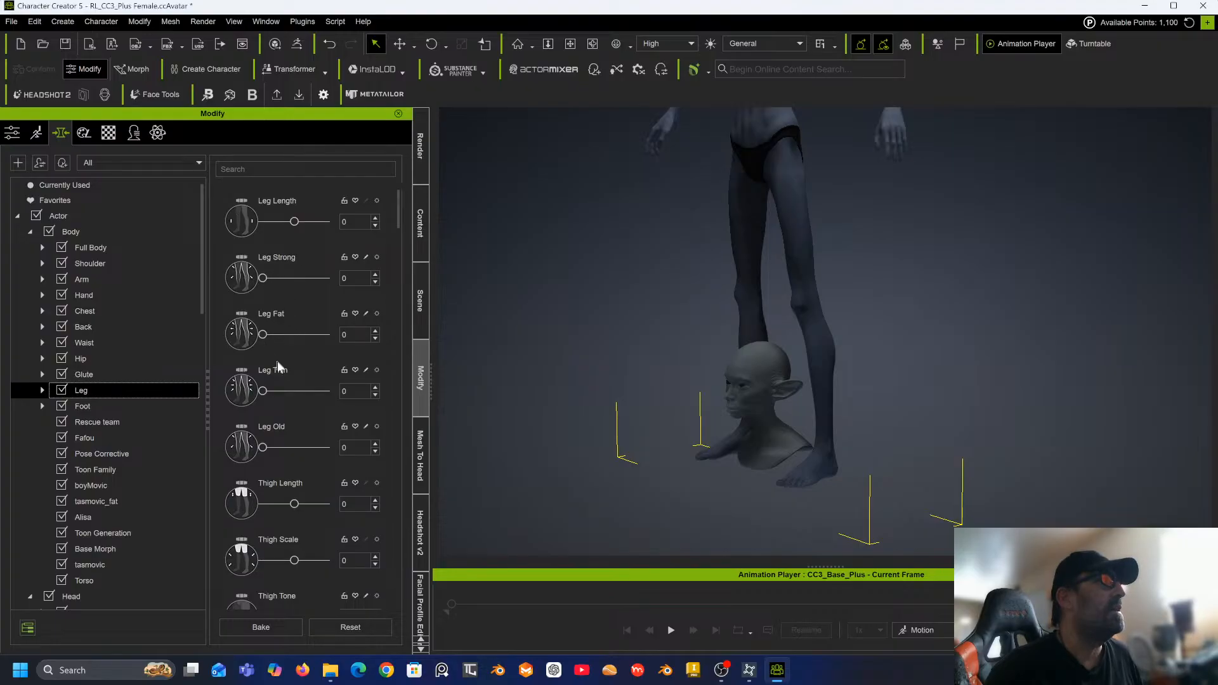
{"action": "left_click_drag", "start_coordinate": [264, 390], "coordinate": [283, 392]}
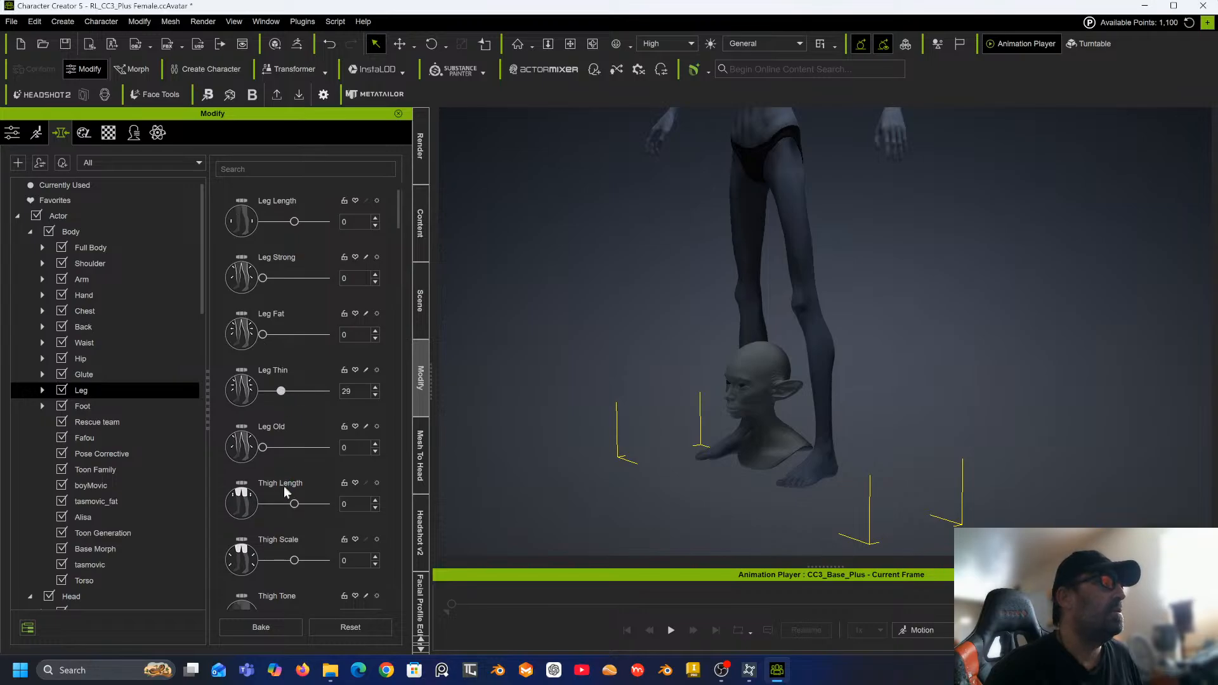
Raise the Thigh Tone leg morph to about 65.
{"action": "scroll", "coordinate": [281, 538], "scroll_direction": "down", "scroll_amount": 3}
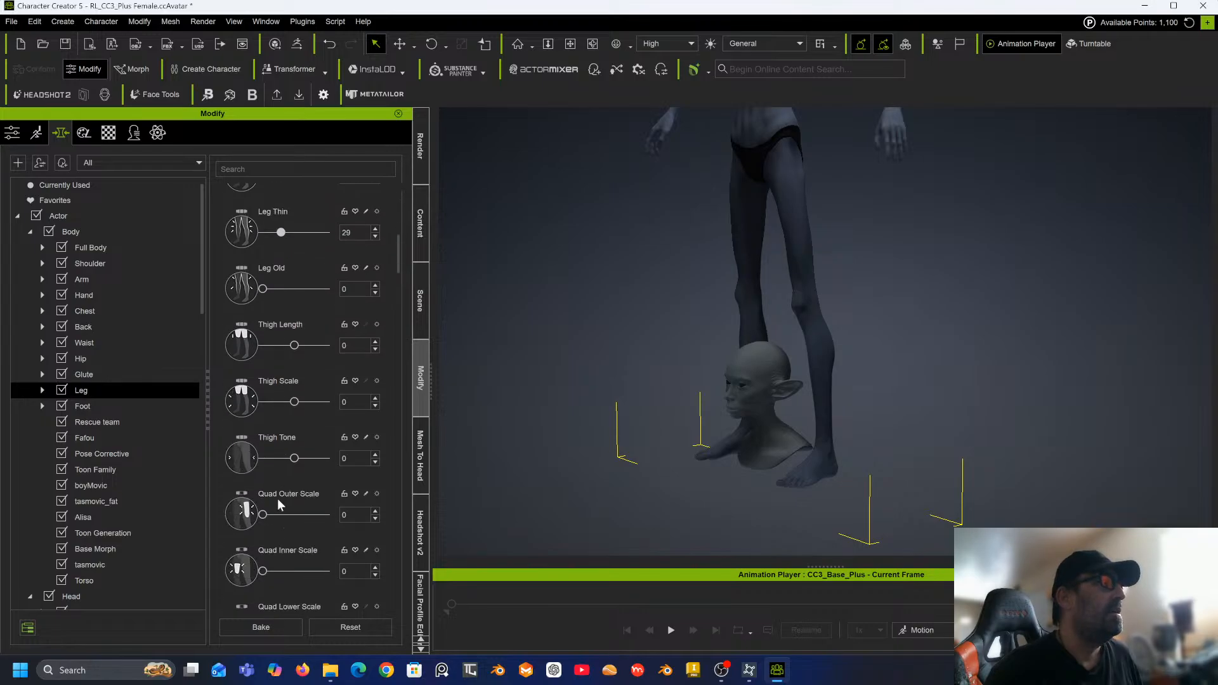
{"action": "scroll", "coordinate": [277, 499], "scroll_direction": "down", "scroll_amount": 2}
{"action": "left_click_drag", "start_coordinate": [294, 364], "coordinate": [317, 364]}
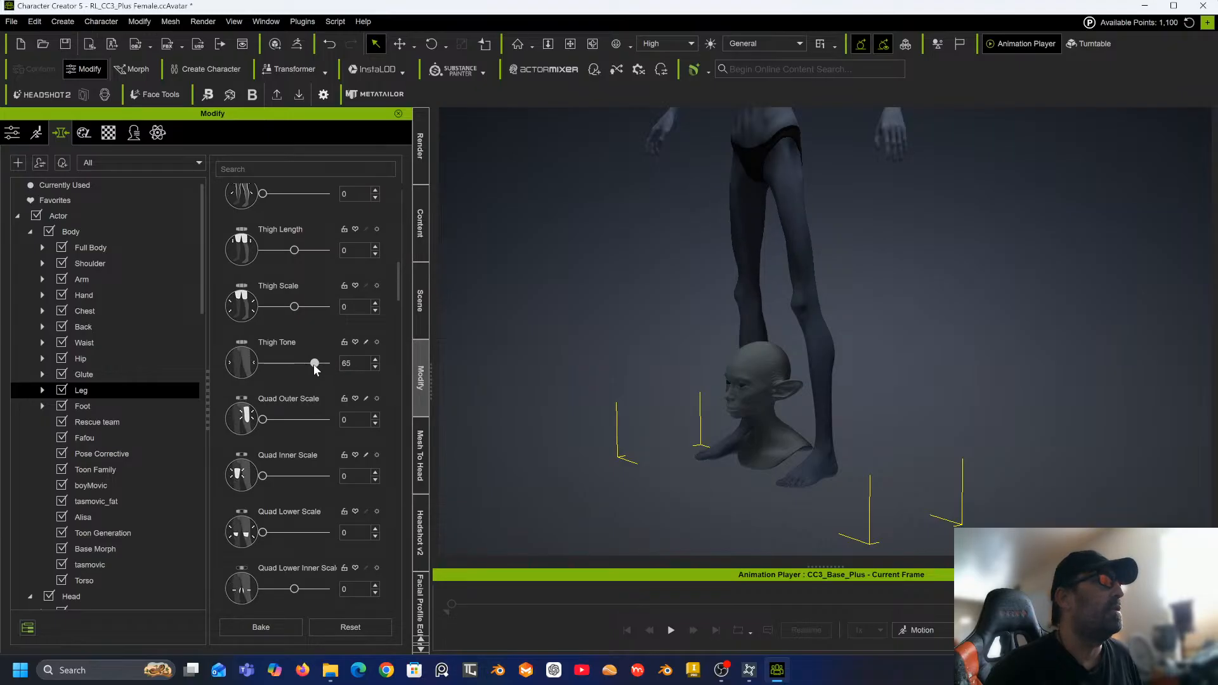
Set Calf Scale A to -100 and lower Lower Leg Scale to about -38.
{"action": "scroll", "coordinate": [307, 432], "scroll_direction": "down", "scroll_amount": 5}
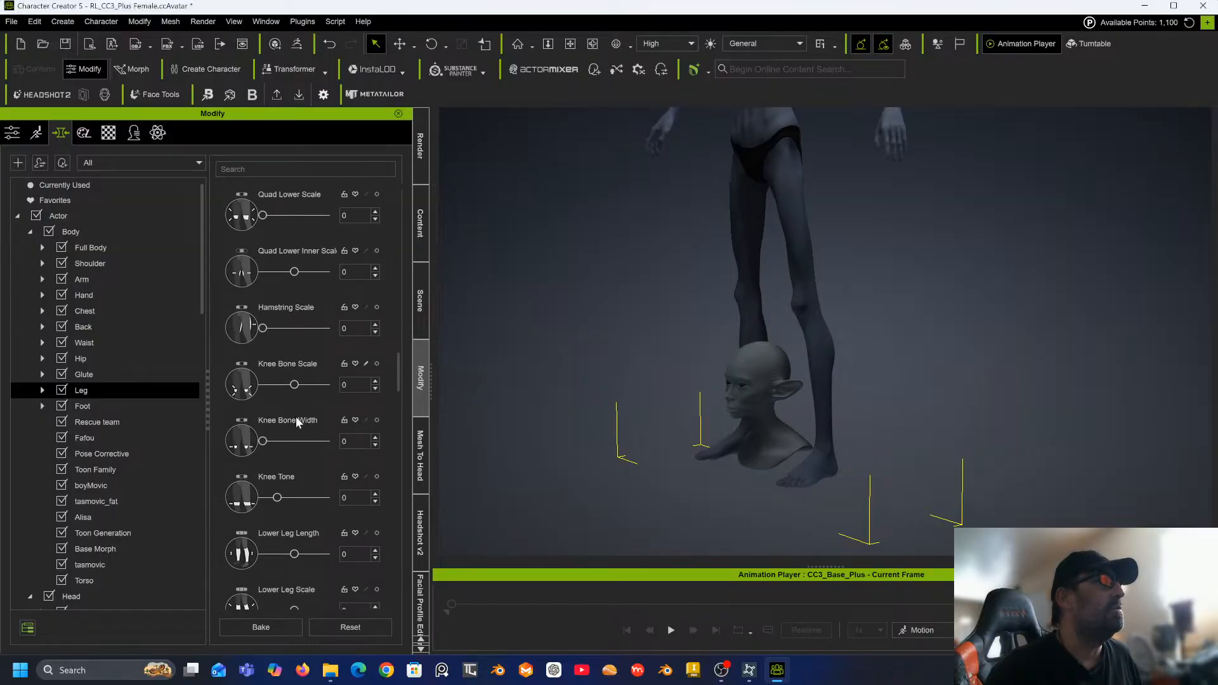
{"action": "scroll", "coordinate": [296, 418], "scroll_direction": "down", "scroll_amount": 5}
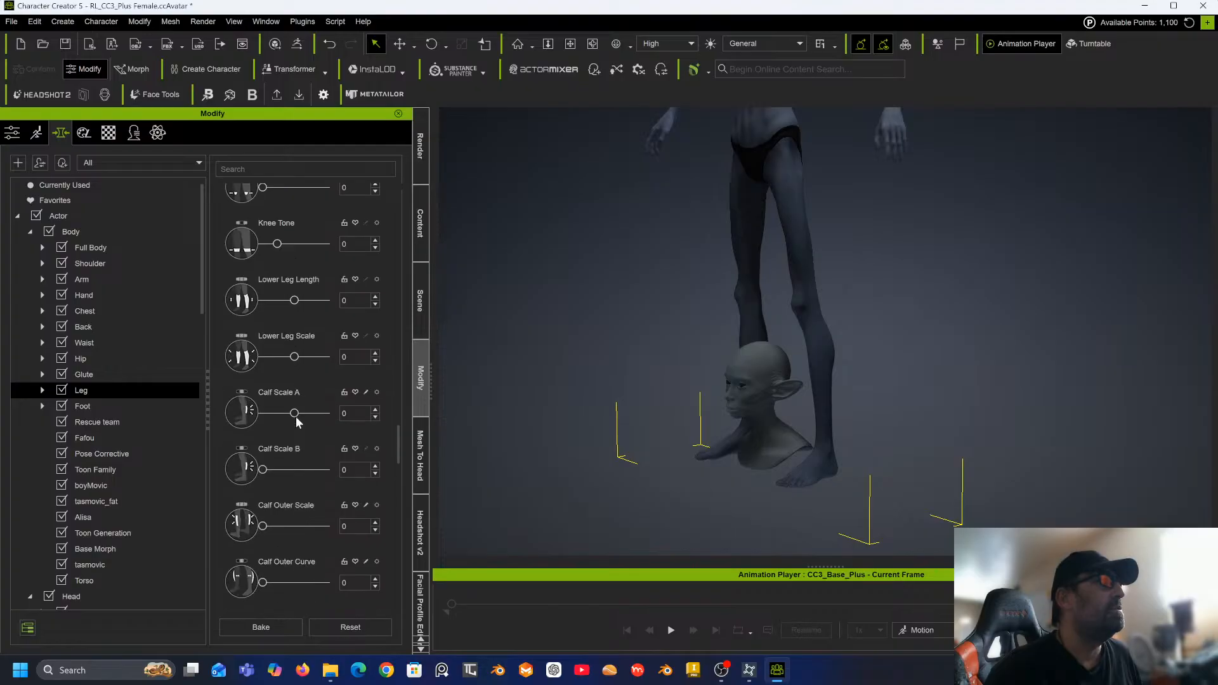
{"action": "scroll", "coordinate": [292, 406], "scroll_direction": "down", "scroll_amount": 2}
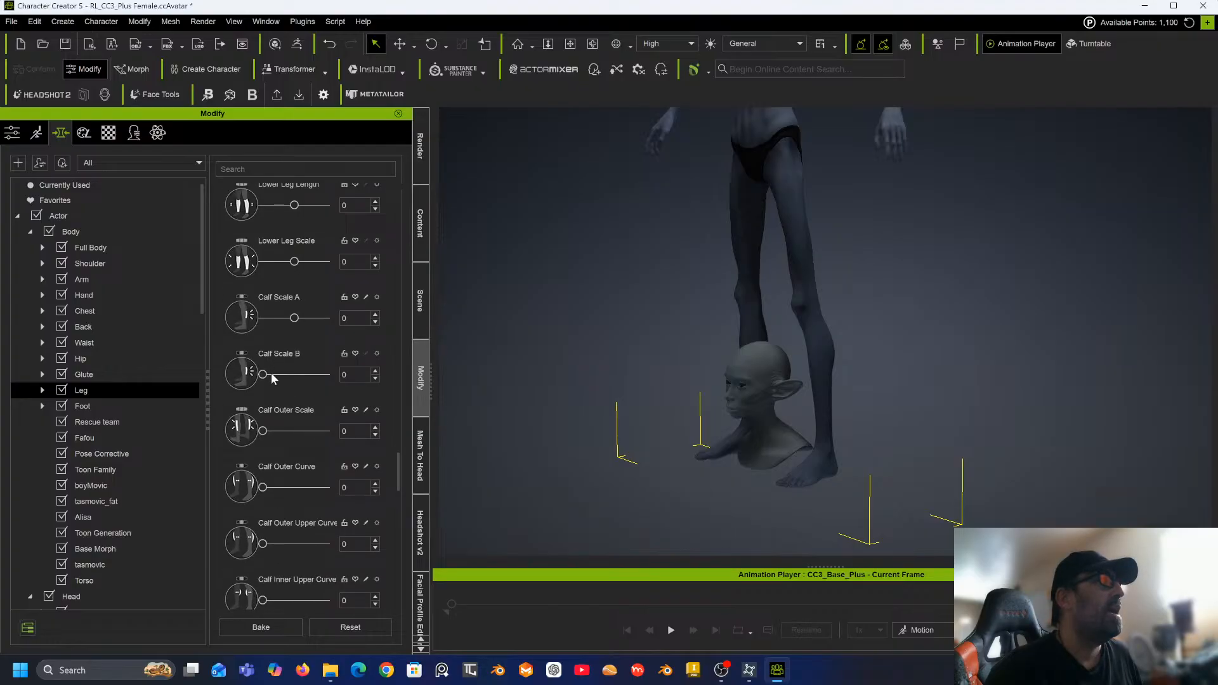
{"action": "mouse_move", "coordinate": [261, 376]}
{"action": "left_mouse_down"}
{"action": "mouse_move", "coordinate": [338, 370]}
{"action": "mouse_move", "coordinate": [240, 381]}
{"action": "left_mouse_up"}
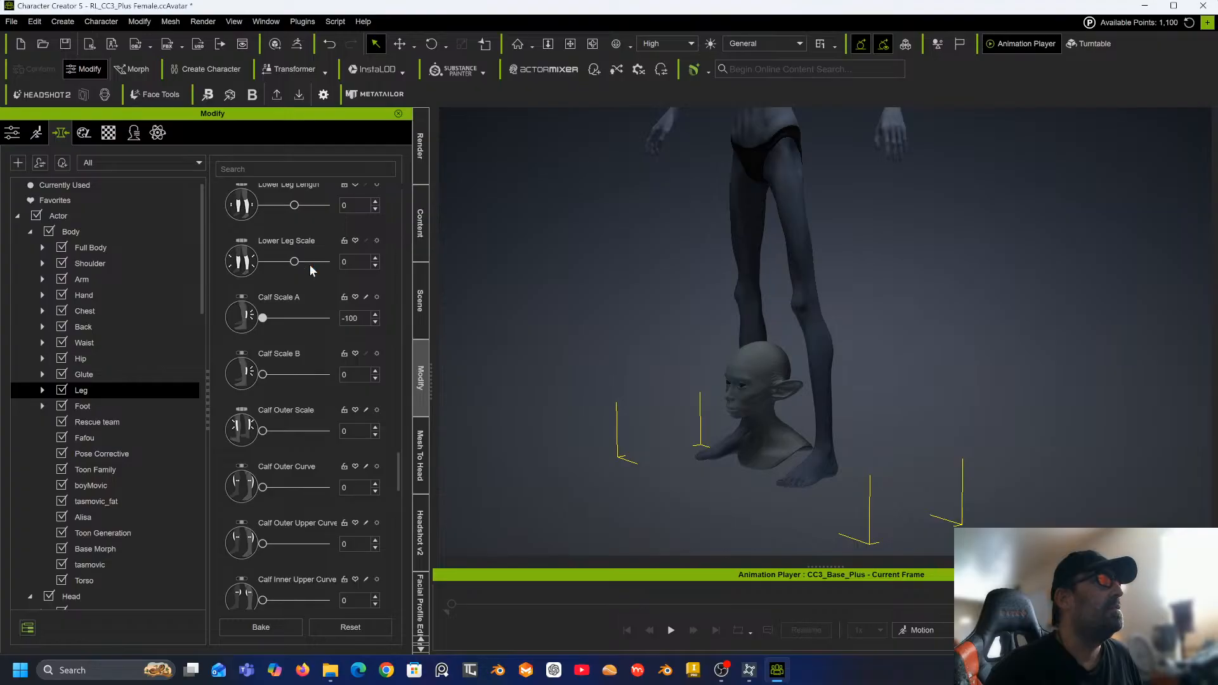
{"action": "left_click_drag", "start_coordinate": [285, 260], "coordinate": [283, 261]}
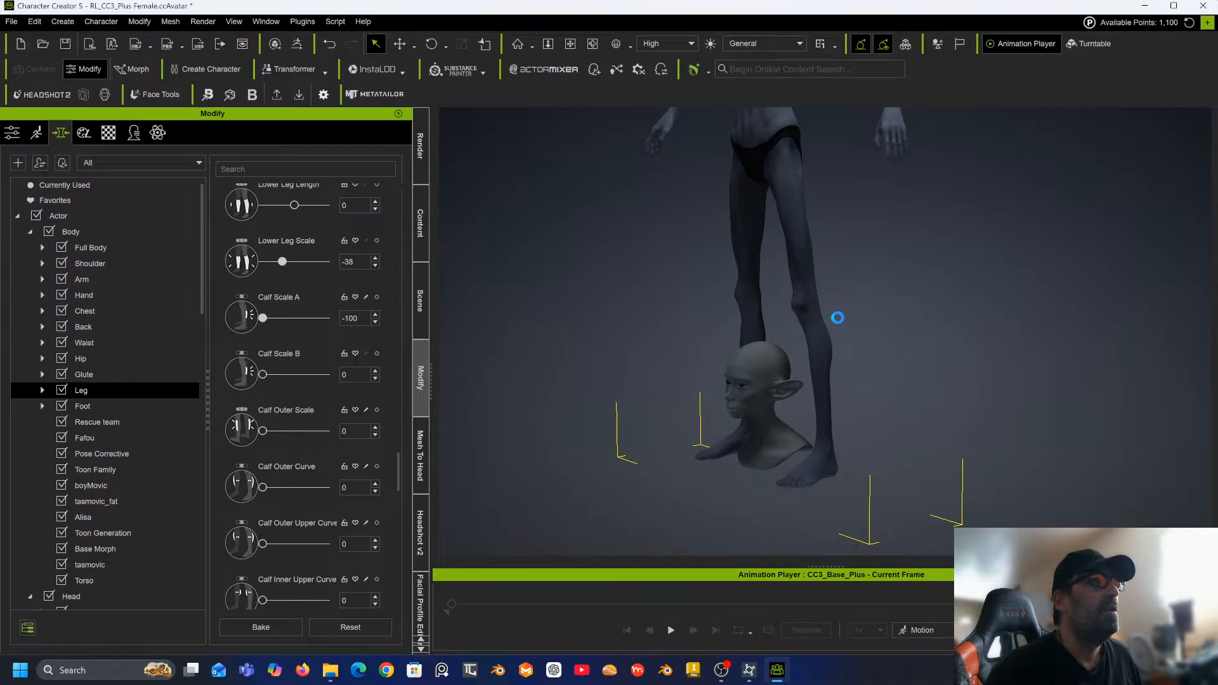
Select the Actor node and bake the body morph changes.
{"action": "right_click_drag", "start_coordinate": [790, 326], "coordinate": [284, 470]}
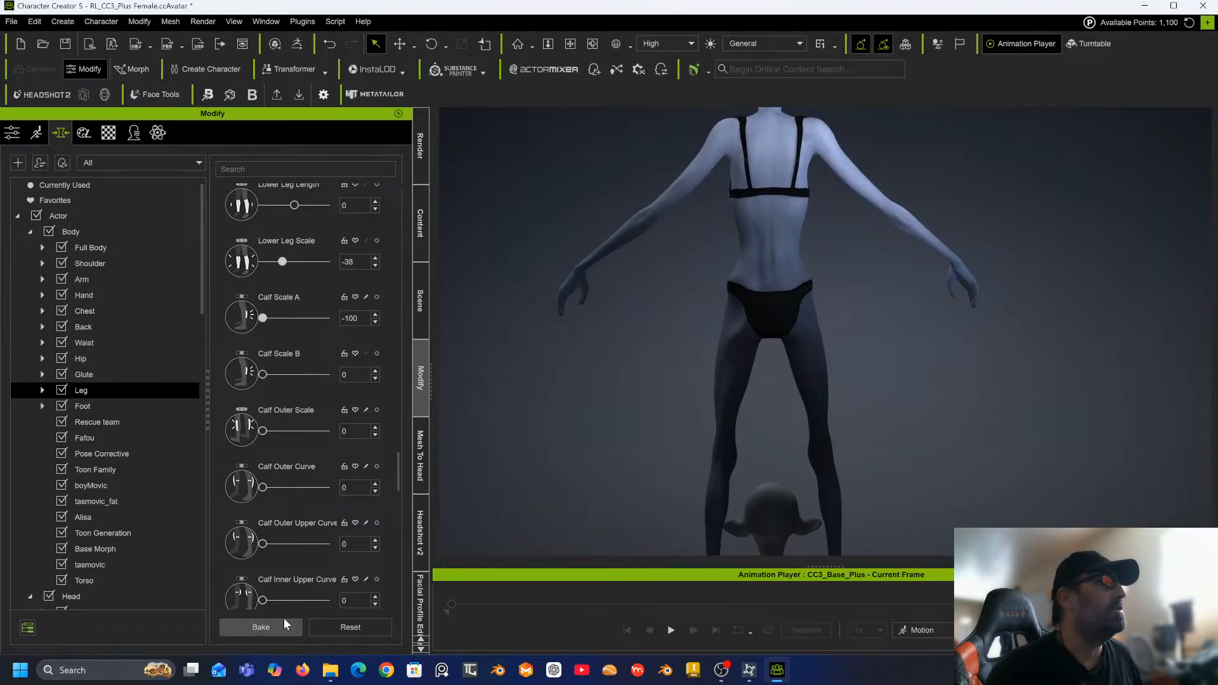
{"action": "left_click", "coordinate": [94, 212]}
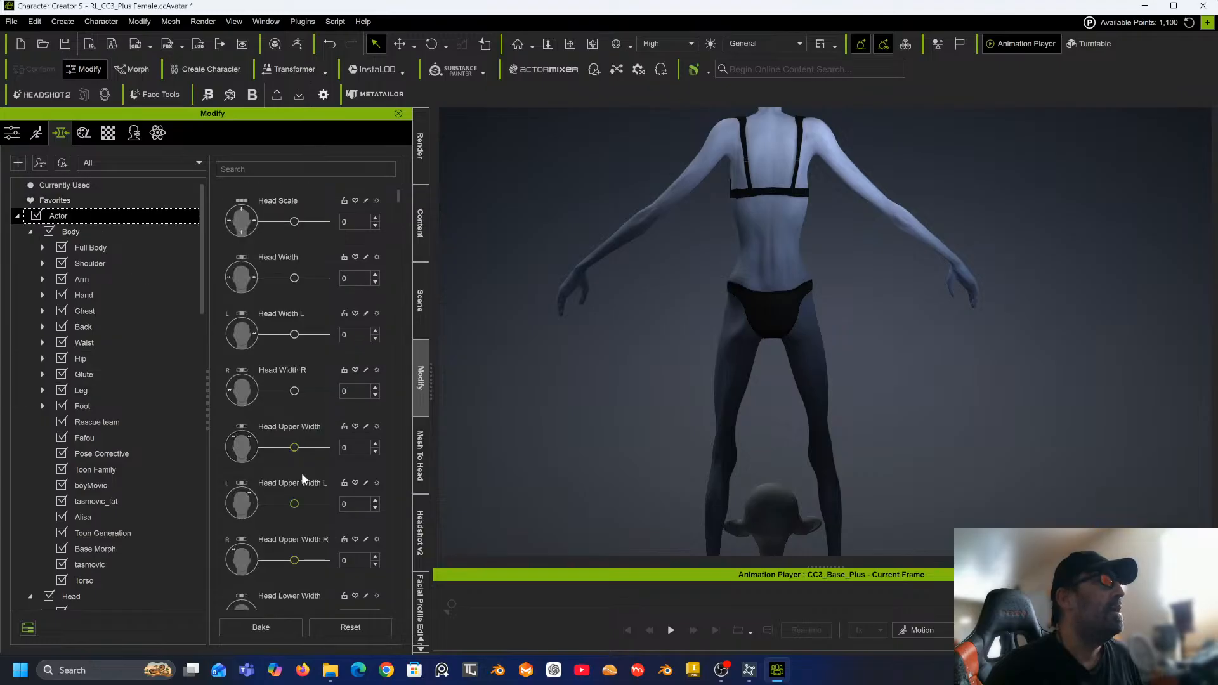
{"action": "left_click", "coordinate": [269, 626]}
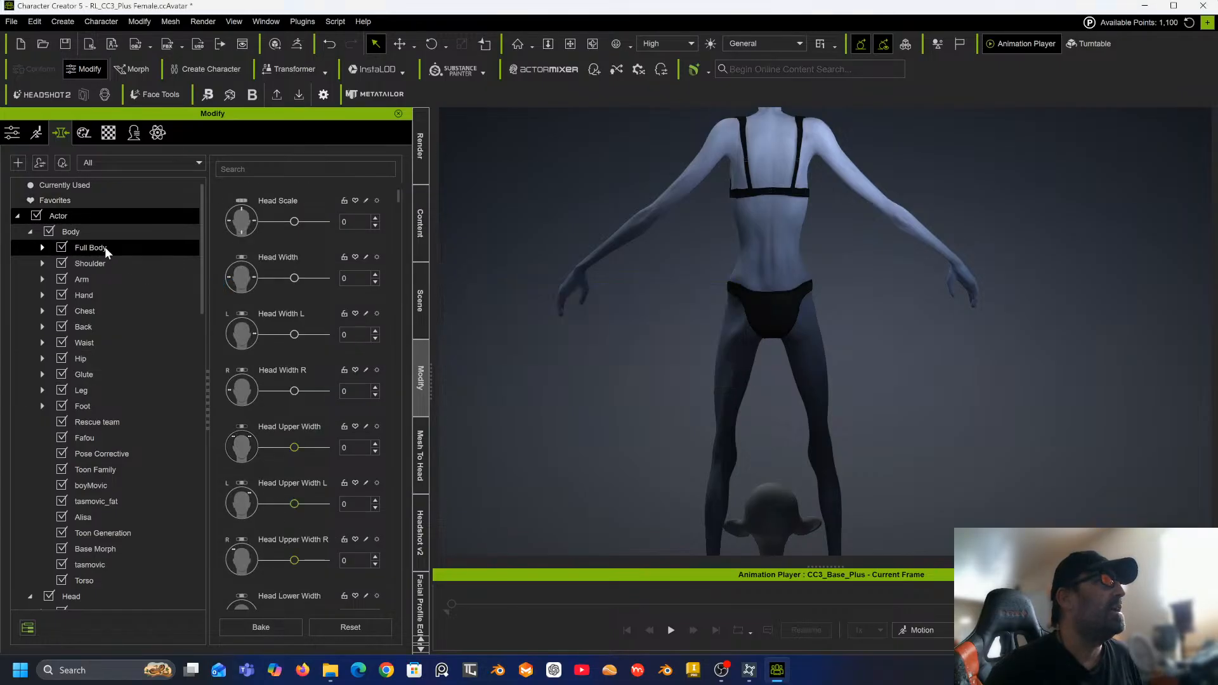
Open the Waist morphs and set Abdomen Width to about 55.
{"action": "left_click", "coordinate": [102, 341]}
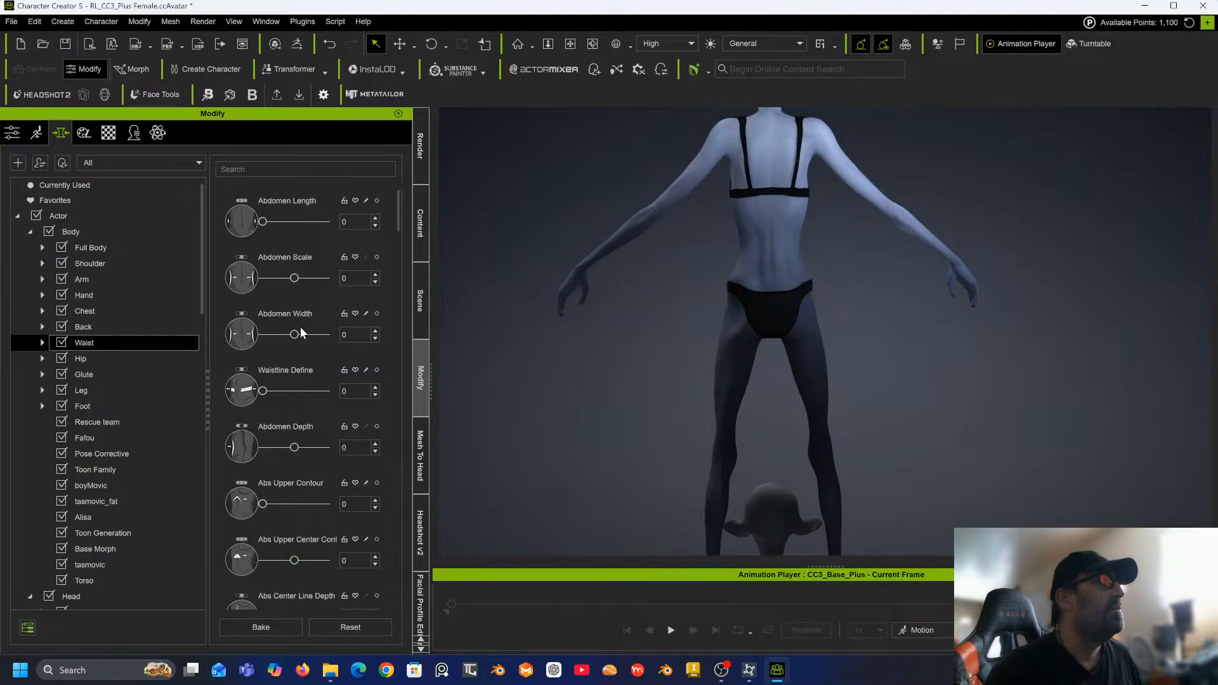
{"action": "mouse_move", "coordinate": [297, 337]}
{"action": "left_mouse_down"}
{"action": "mouse_move", "coordinate": [285, 332]}
{"action": "mouse_move", "coordinate": [367, 335]}
{"action": "mouse_move", "coordinate": [311, 335]}
{"action": "left_mouse_up"}
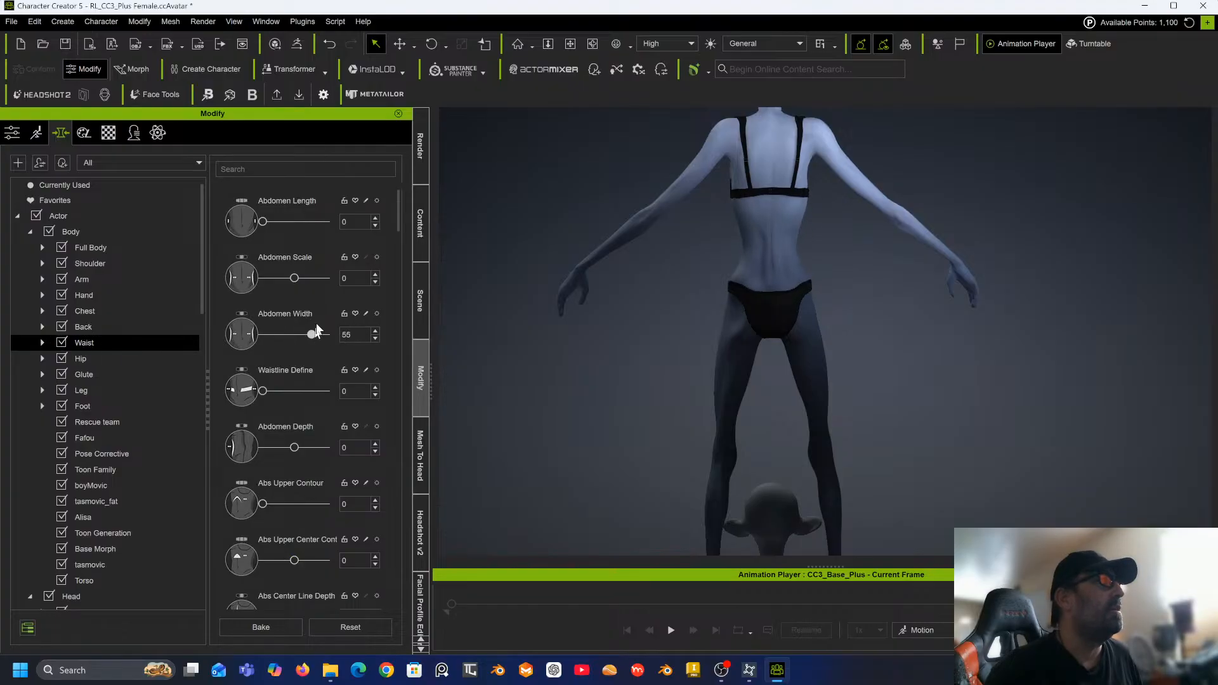
Open the Hip morphs and lower Hip Scale to -30.
{"action": "left_click", "coordinate": [83, 359]}
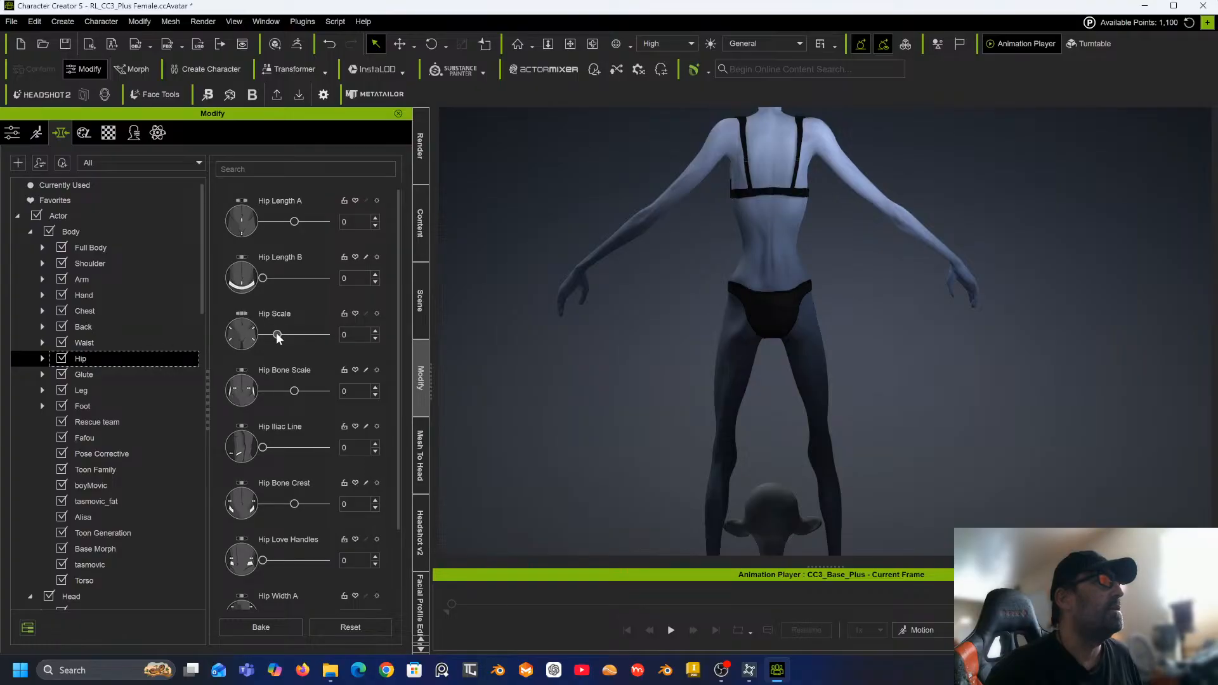
{"action": "left_click_drag", "start_coordinate": [278, 338], "coordinate": [267, 341]}
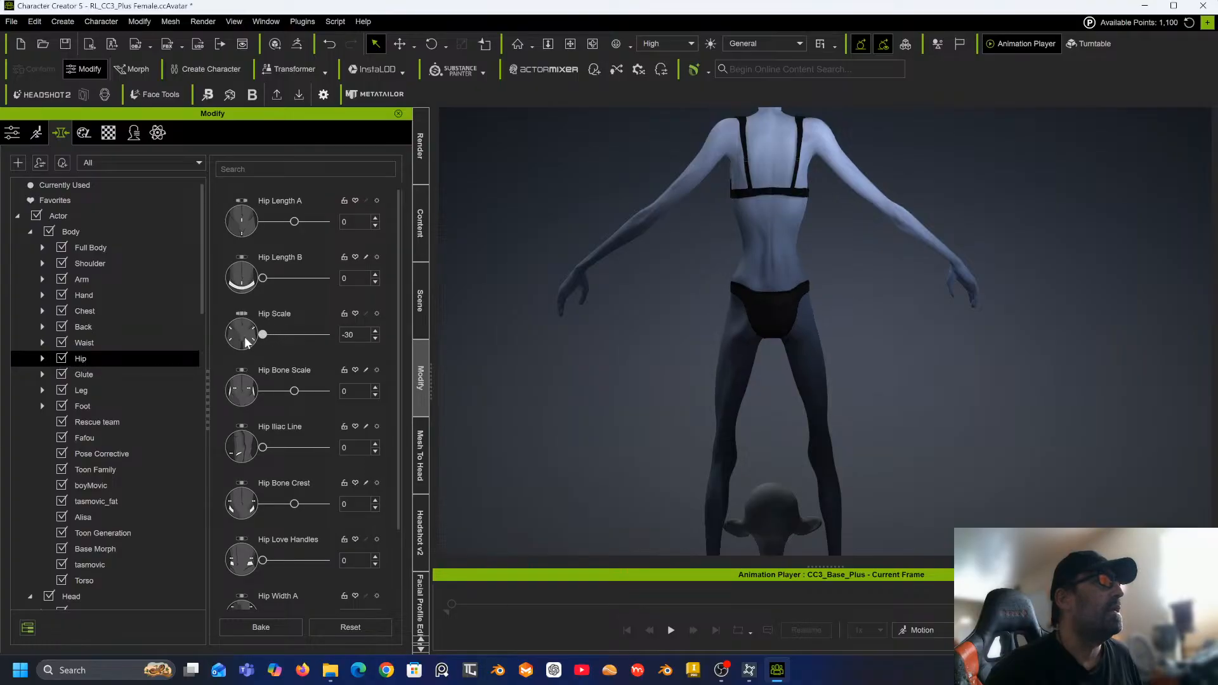
{"action": "right_click_drag", "start_coordinate": [538, 337], "coordinate": [621, 416]}
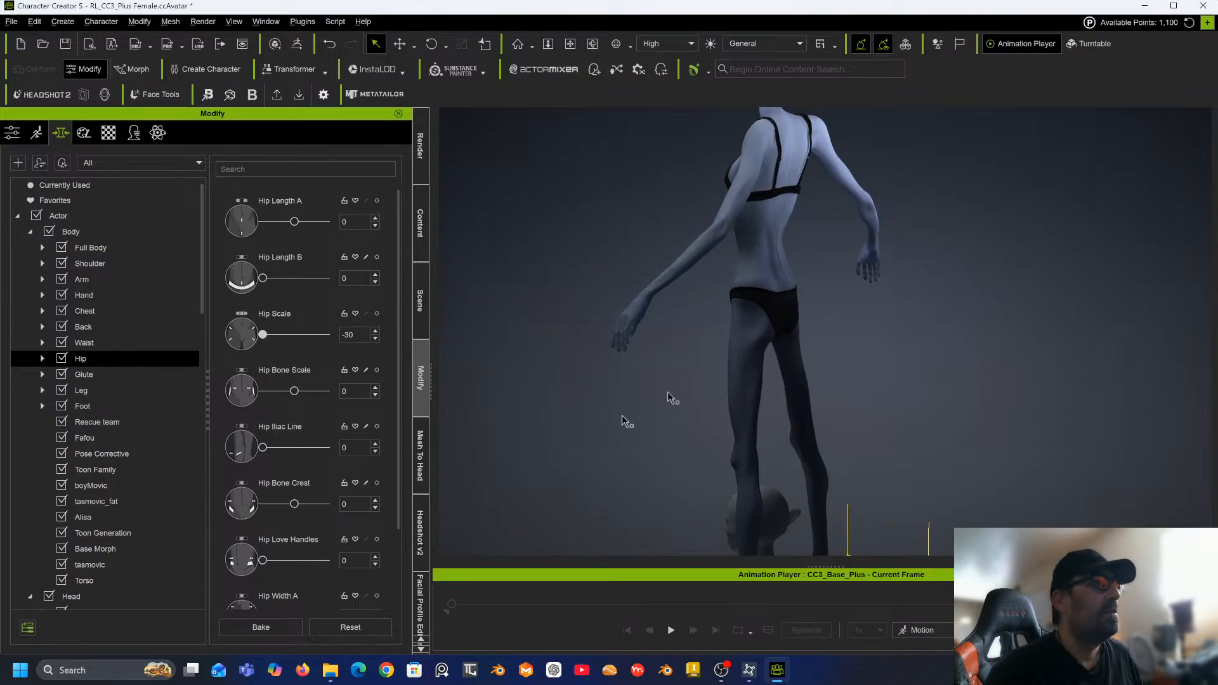
Bake the hip morph change, then select the Body node and bake again.
{"action": "left_click", "coordinate": [277, 629]}
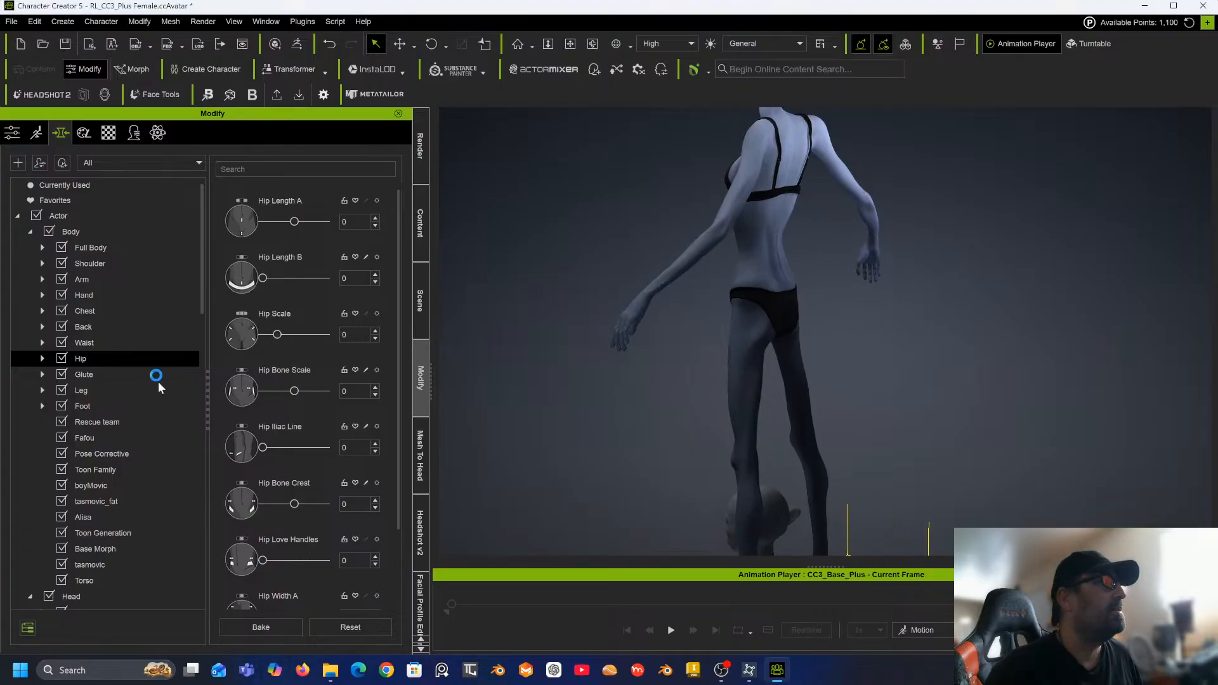
{"action": "left_click", "coordinate": [107, 234]}
{"action": "left_click", "coordinate": [273, 625]}
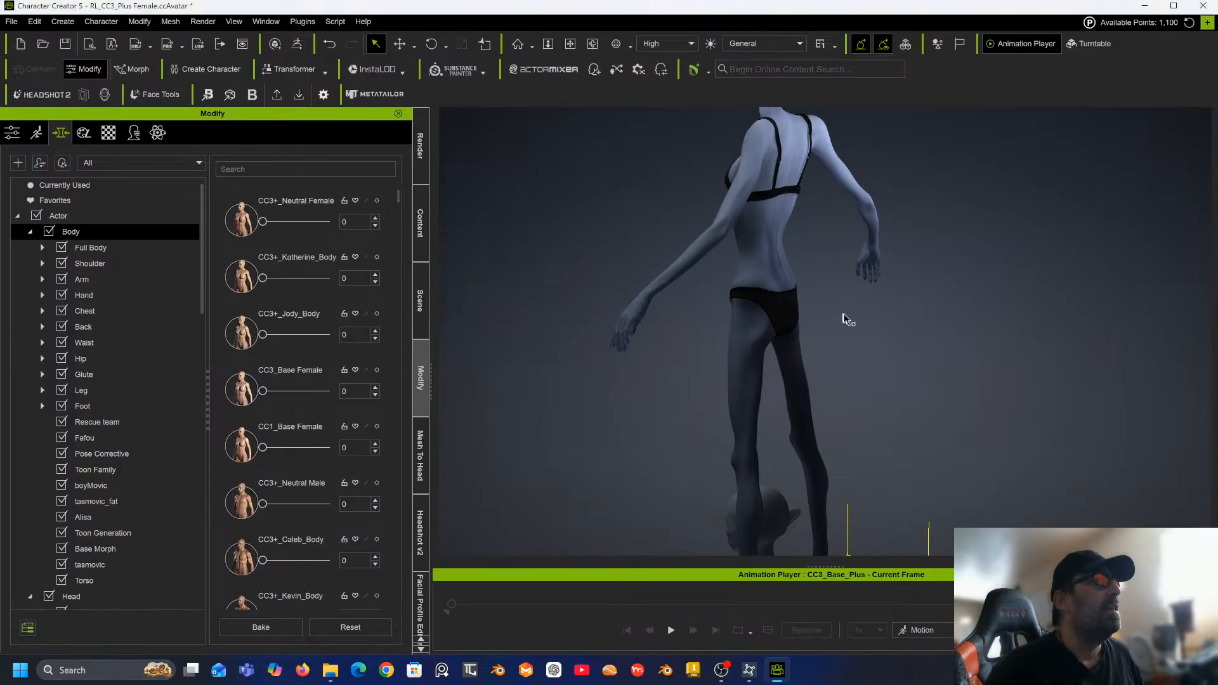
Search the morphs for hand and raise Hand Scale to about 21.
{"action": "right_click_drag", "start_coordinate": [666, 283], "coordinate": [1189, 264]}
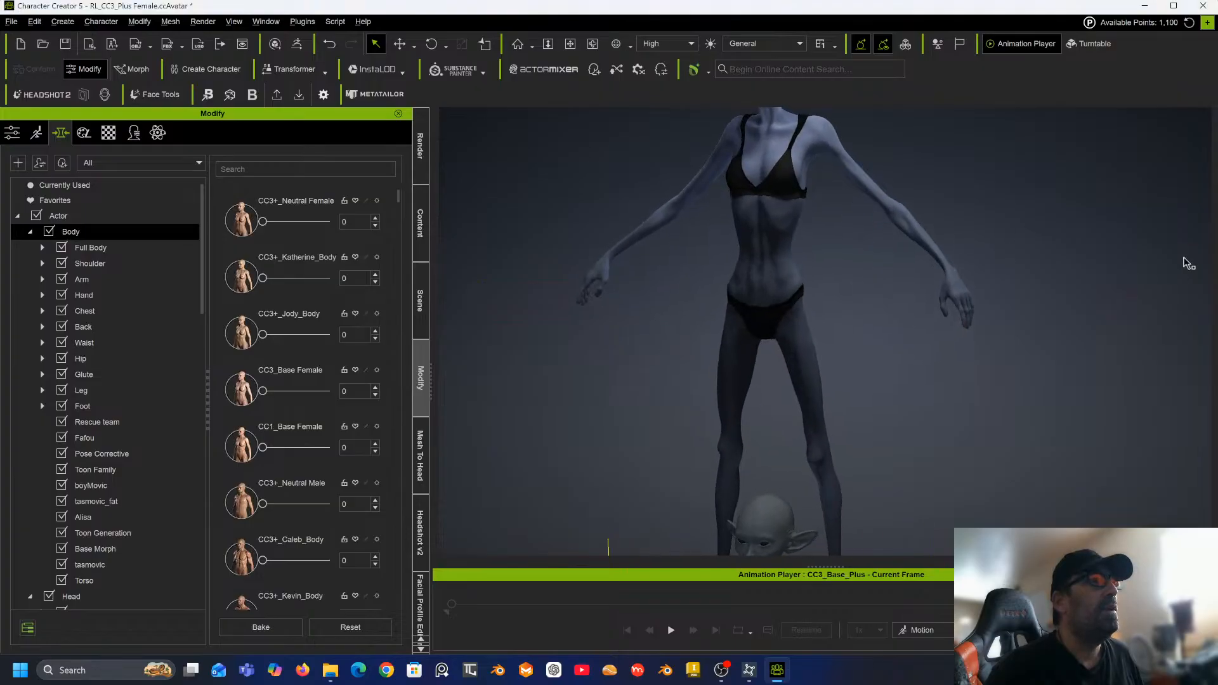
{"action": "middle_click_drag", "start_coordinate": [909, 336], "coordinate": [901, 295]}
{"action": "right_click_drag", "start_coordinate": [901, 309], "coordinate": [1038, 312]}
{"action": "middle_click_drag", "start_coordinate": [977, 301], "coordinate": [898, 413]}
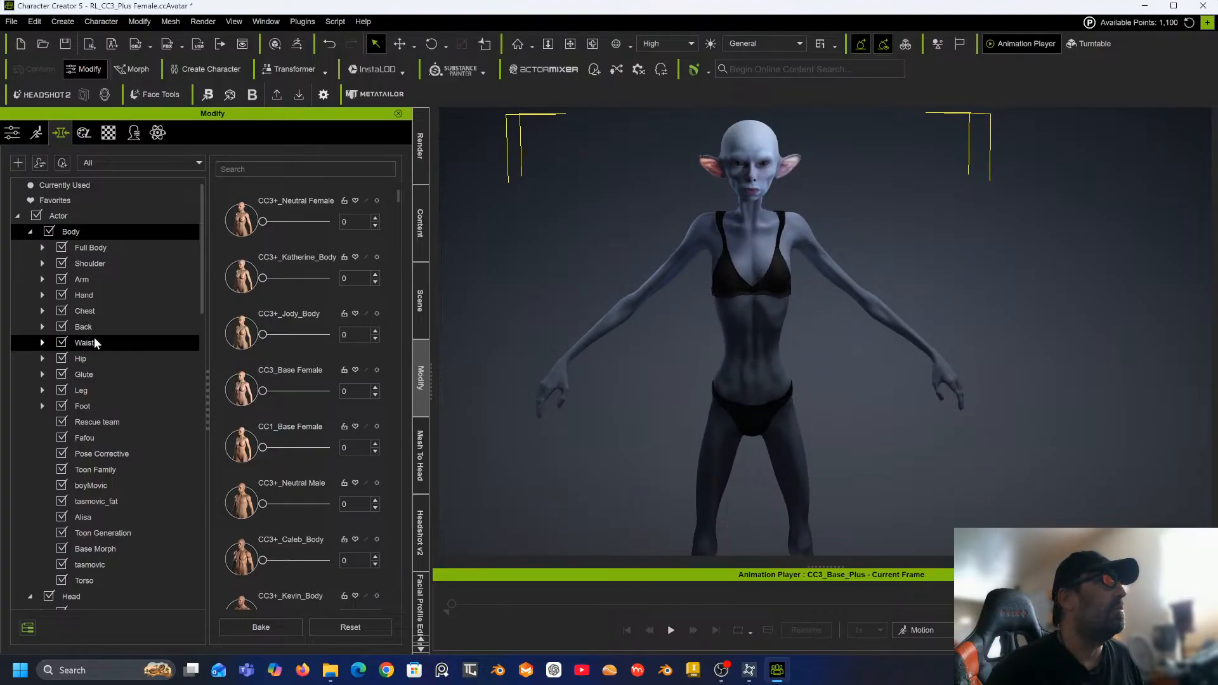
{"action": "left_click", "coordinate": [257, 169]}
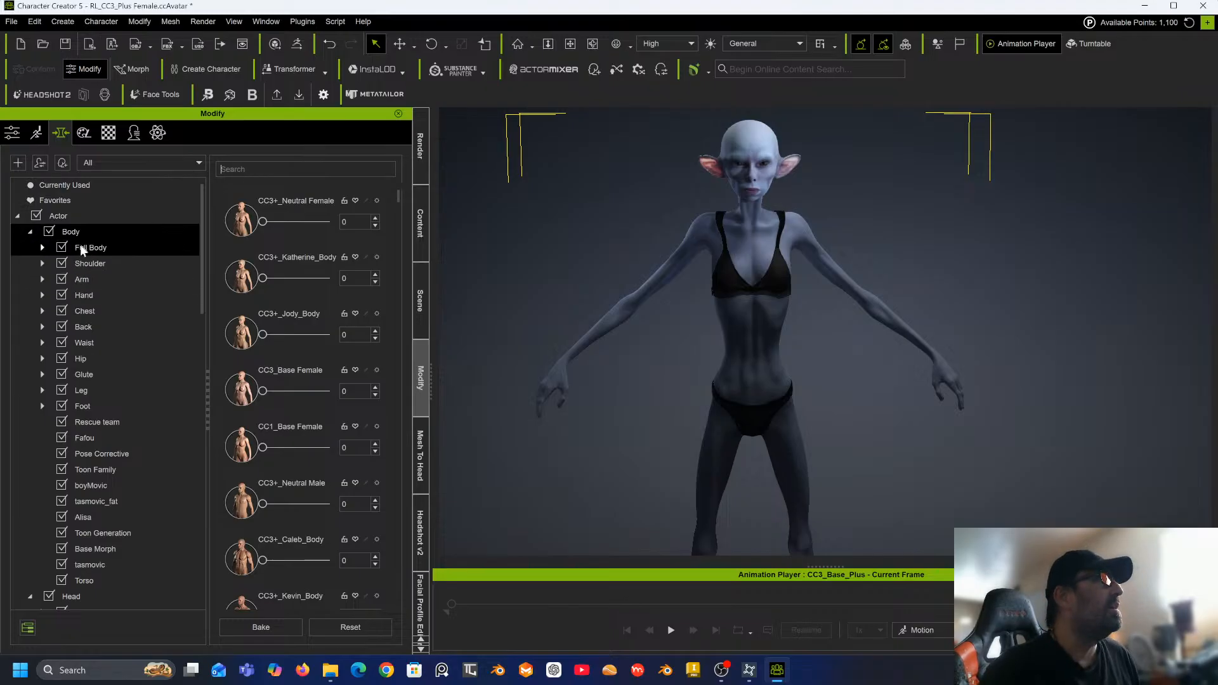
{"action": "type", "text": "han"}
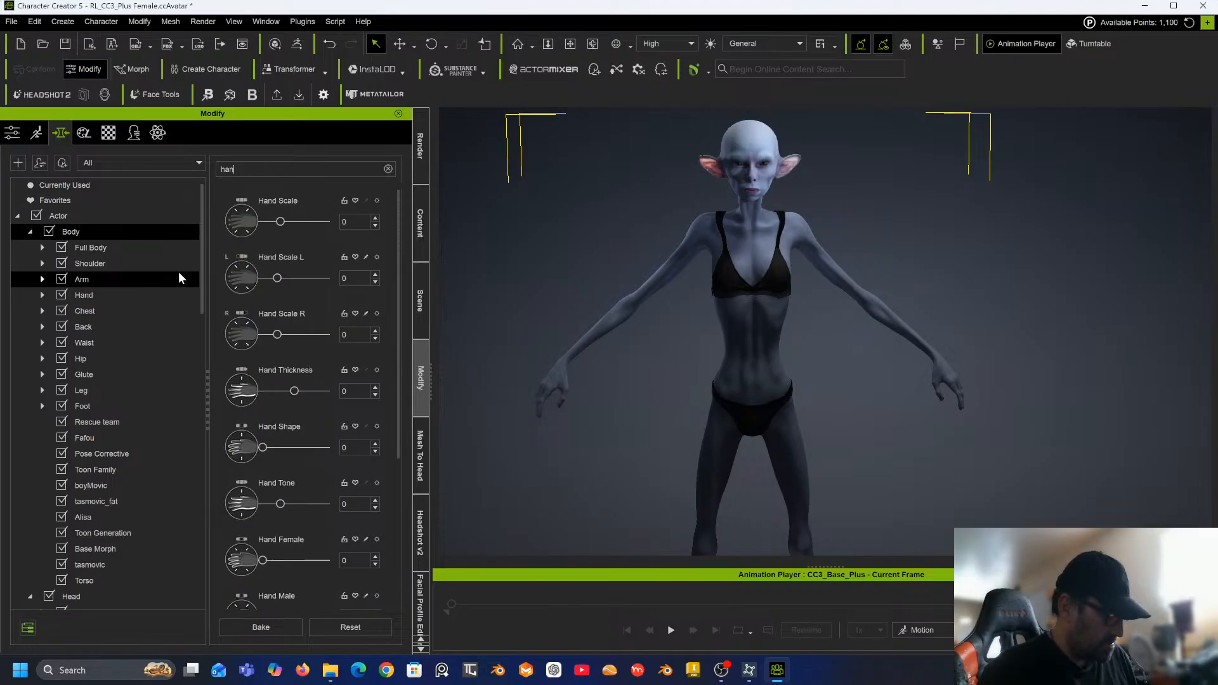
{"action": "type", "text": "d"}
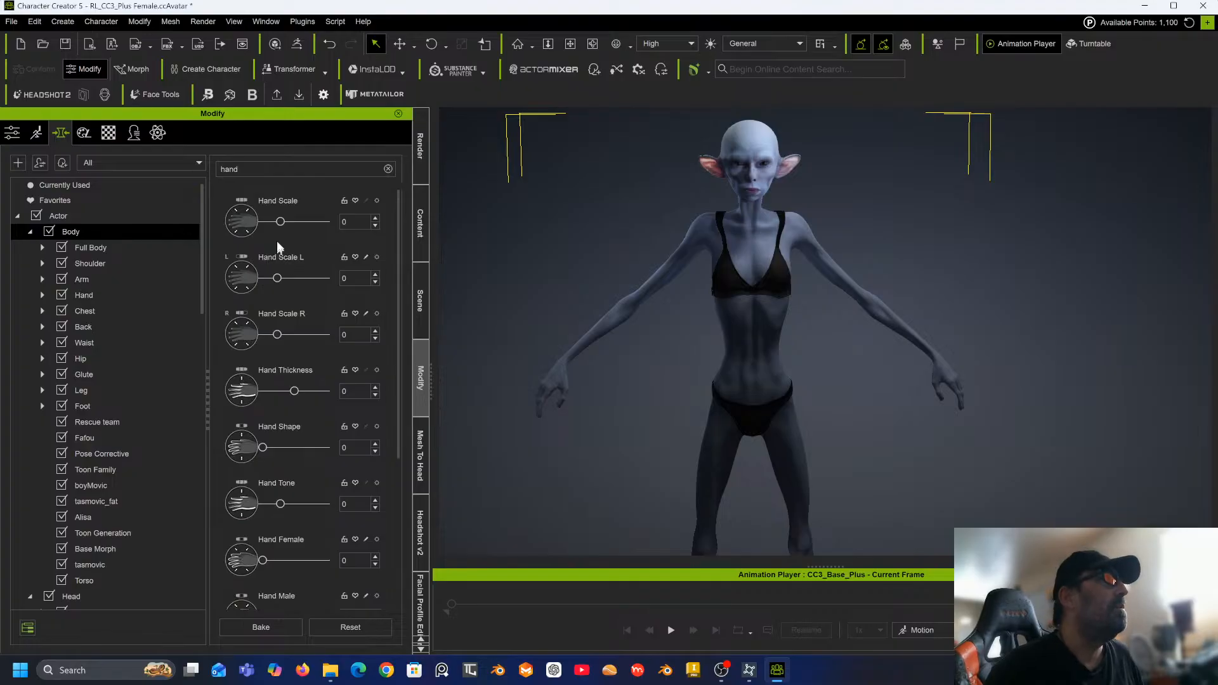
{"action": "left_click_drag", "start_coordinate": [281, 222], "coordinate": [290, 223]}
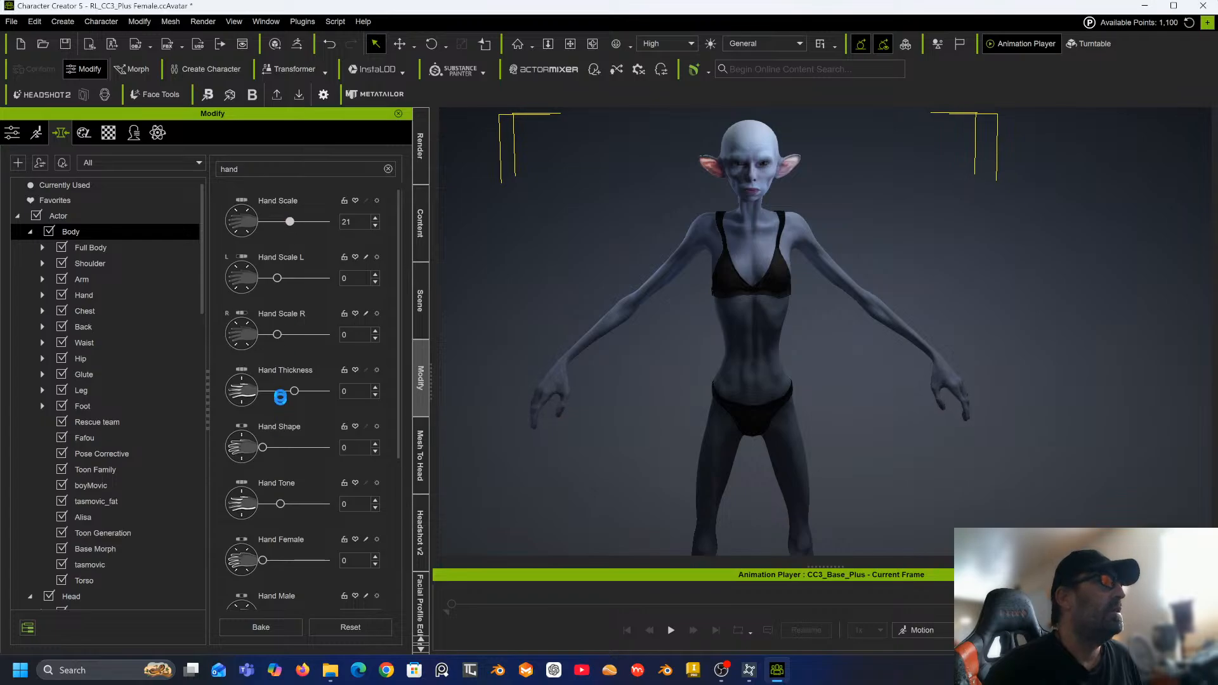
Search the morphs for finger and set Finger Length to 100.
{"action": "left_click", "coordinate": [388, 169]}
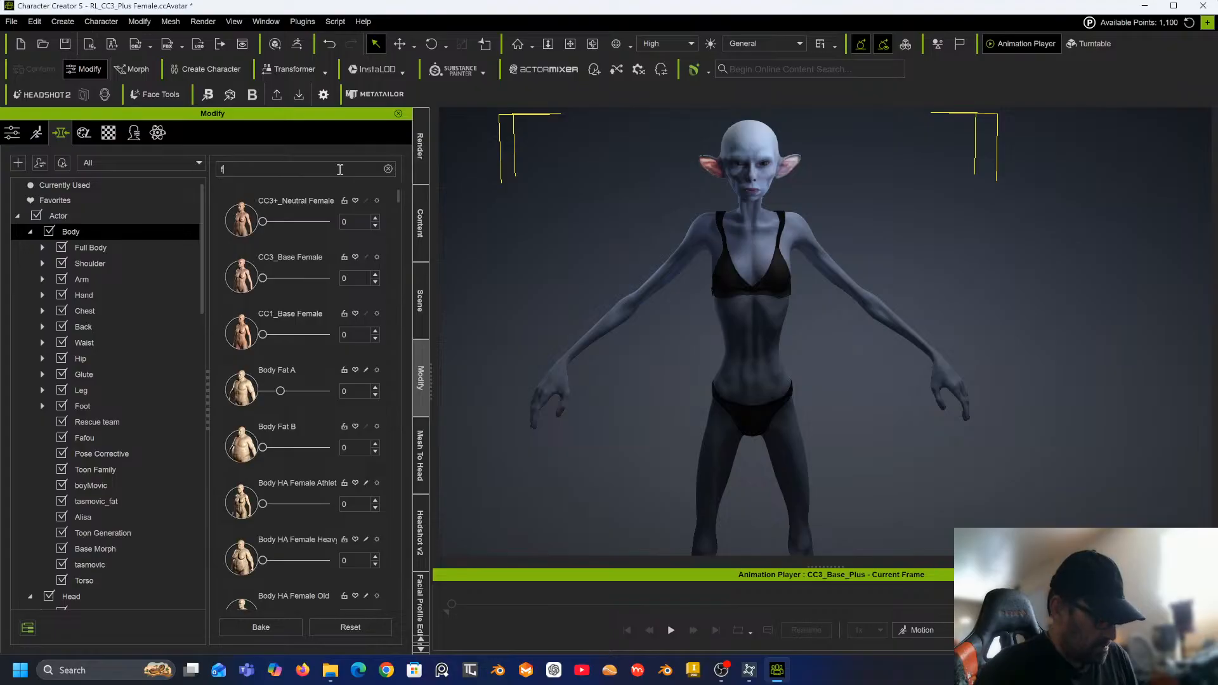
{"action": "type", "text": "inger"}
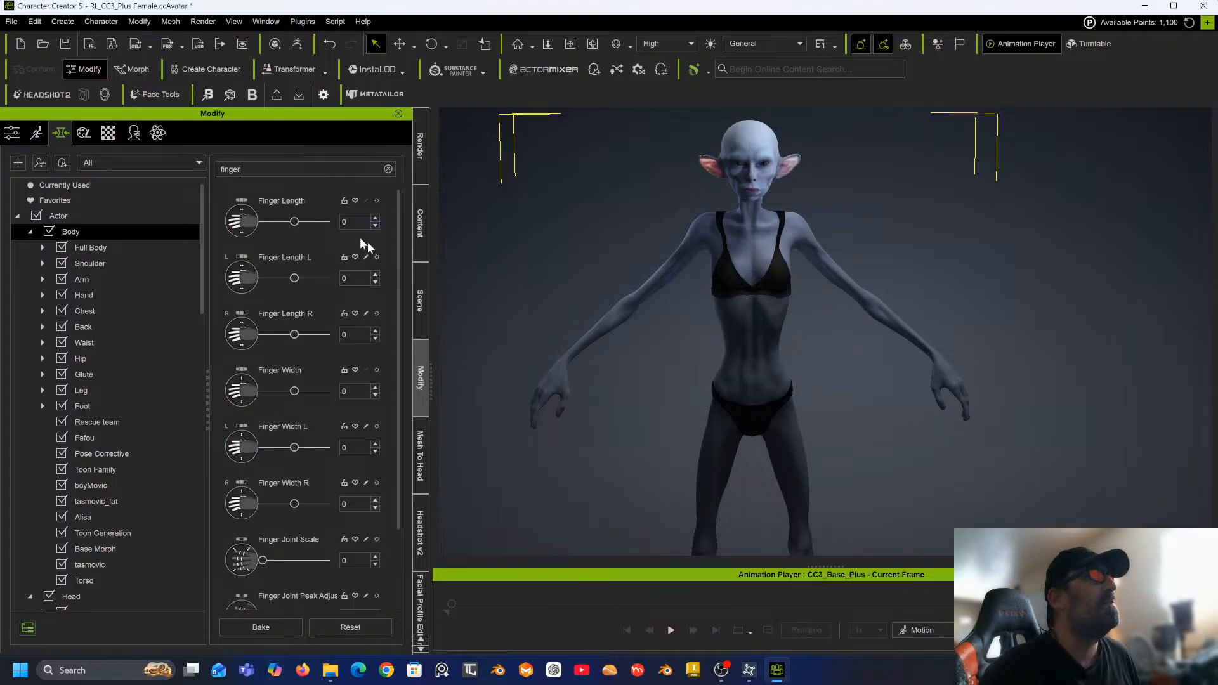
{"action": "left_click_drag", "start_coordinate": [299, 222], "coordinate": [354, 220]}
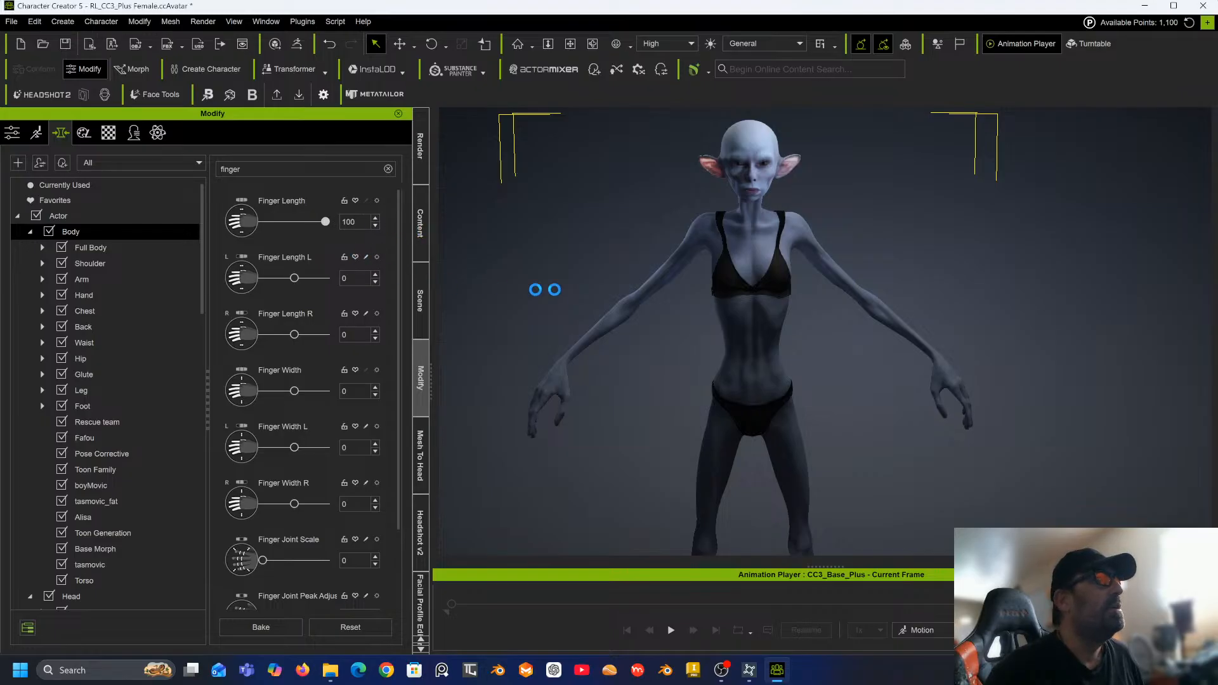
Select the imported sculpted head bust in the scene and delete it.
{"action": "right_click_drag", "start_coordinate": [647, 319], "coordinate": [719, 359]}
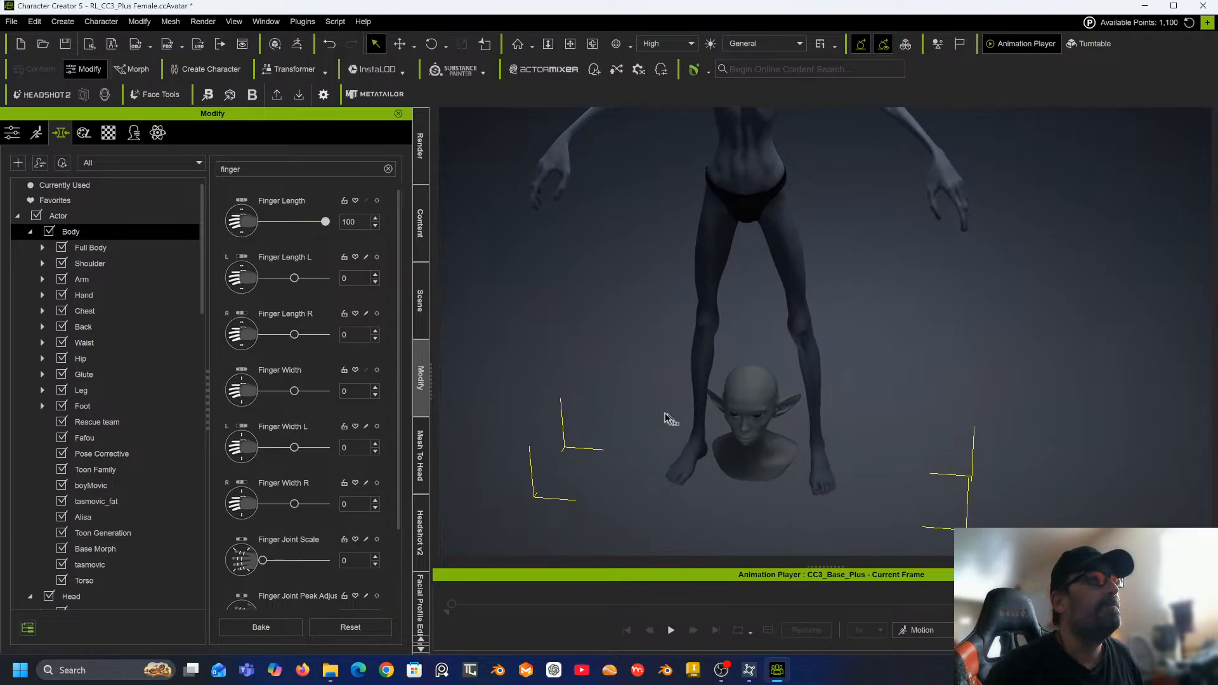
{"action": "left_click", "coordinate": [755, 385]}
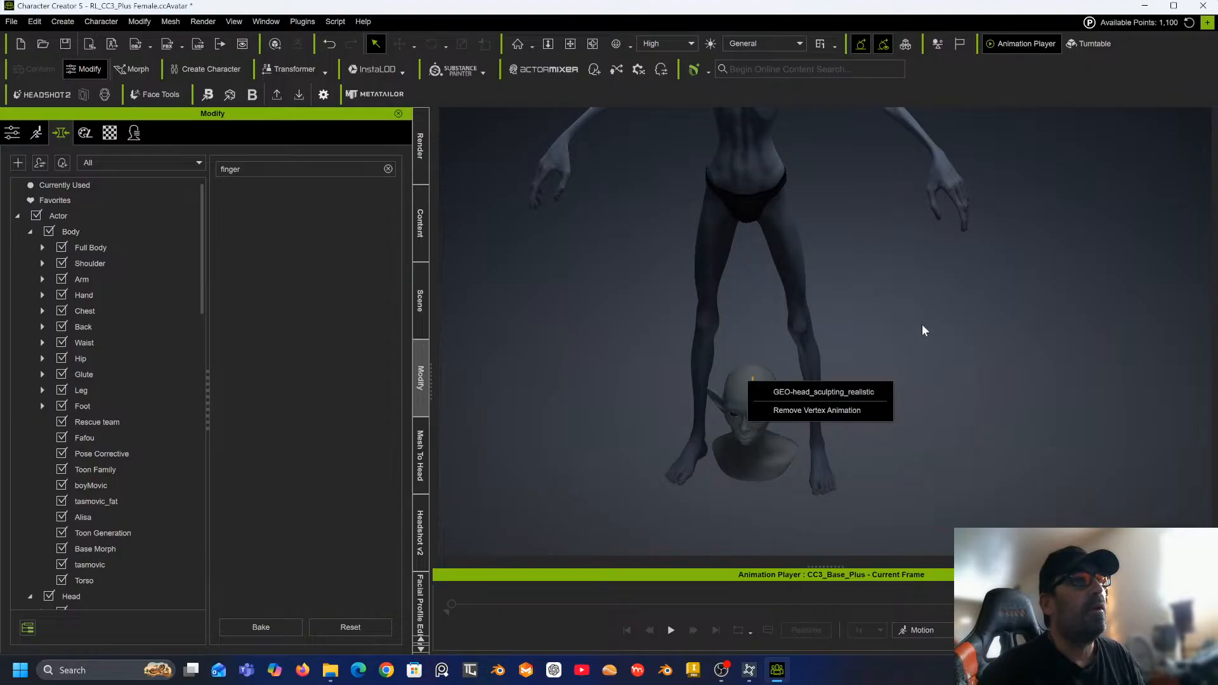
{"action": "right_click_drag", "start_coordinate": [821, 366], "coordinate": [888, 296]}
{"action": "middle_click_drag", "start_coordinate": [868, 292], "coordinate": [838, 329]}
{"action": "right_click_drag", "start_coordinate": [853, 335], "coordinate": [527, 373]}
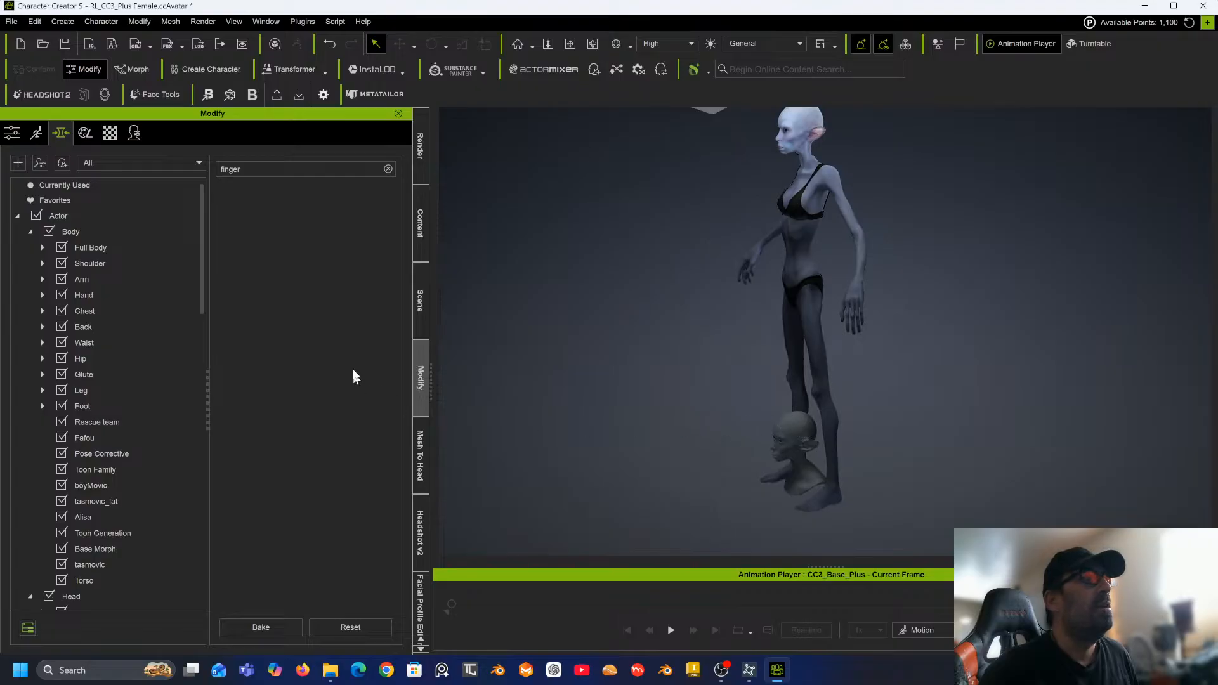
{"action": "left_click", "coordinate": [424, 296]}
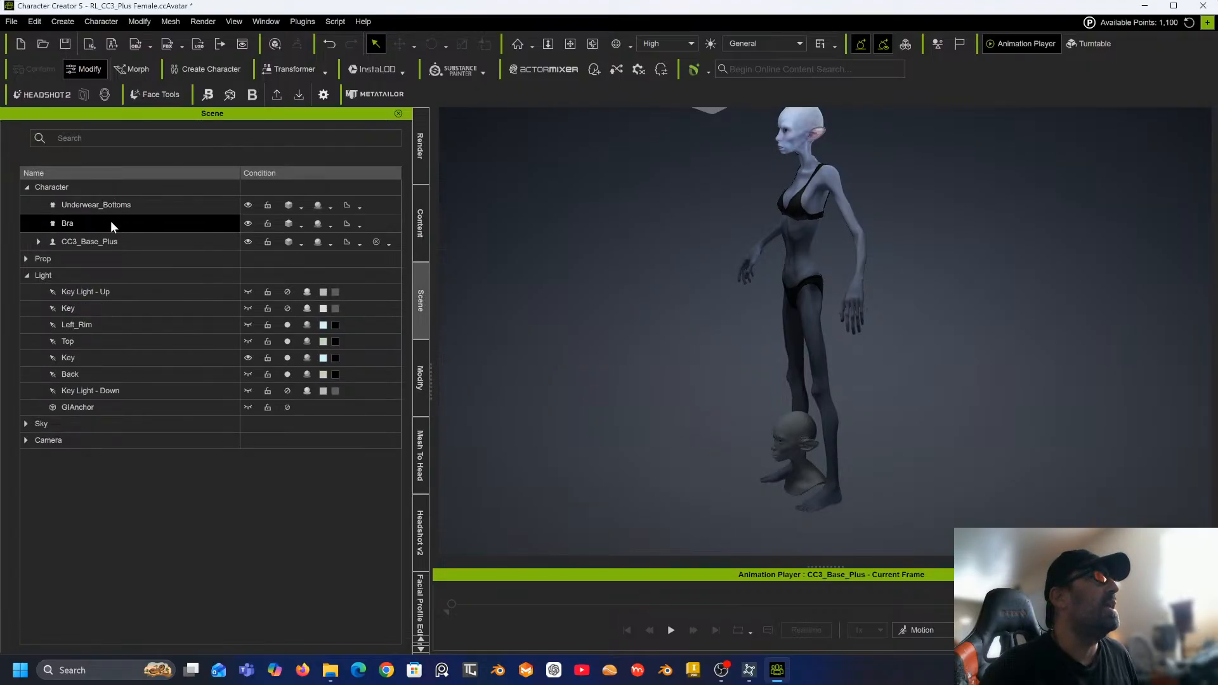
{"action": "left_click", "coordinate": [99, 237]}
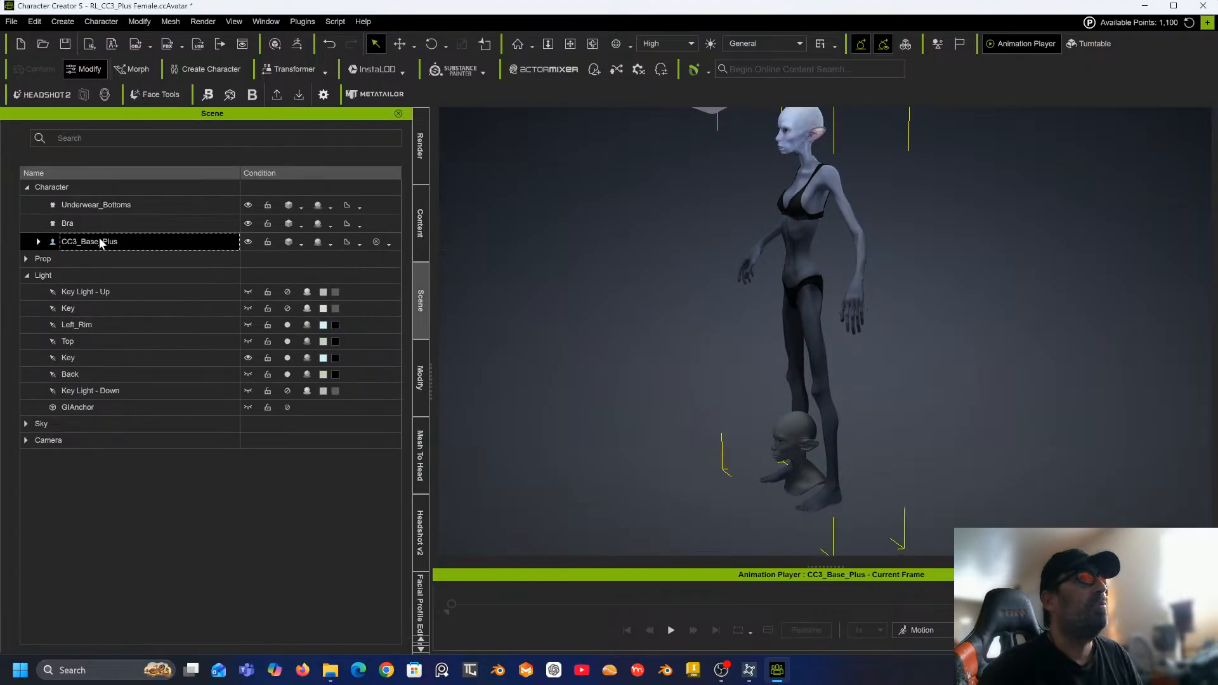
{"action": "double_click", "coordinate": [61, 260]}
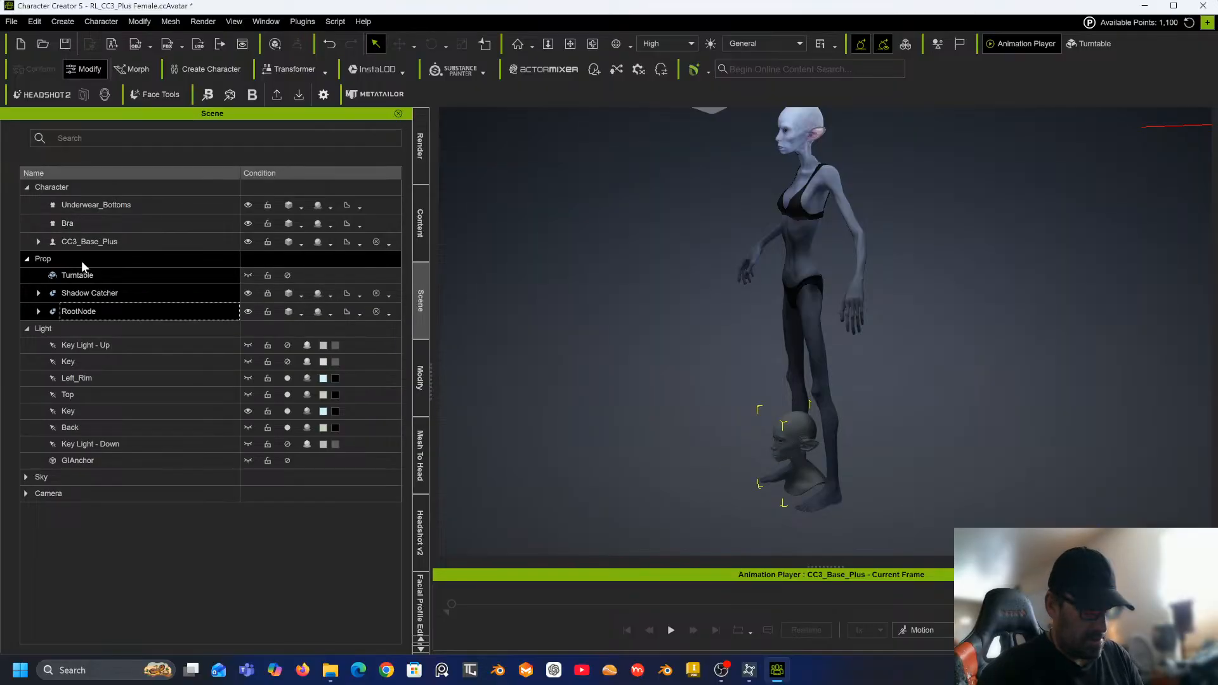
{"action": "key", "text": "Delete"}
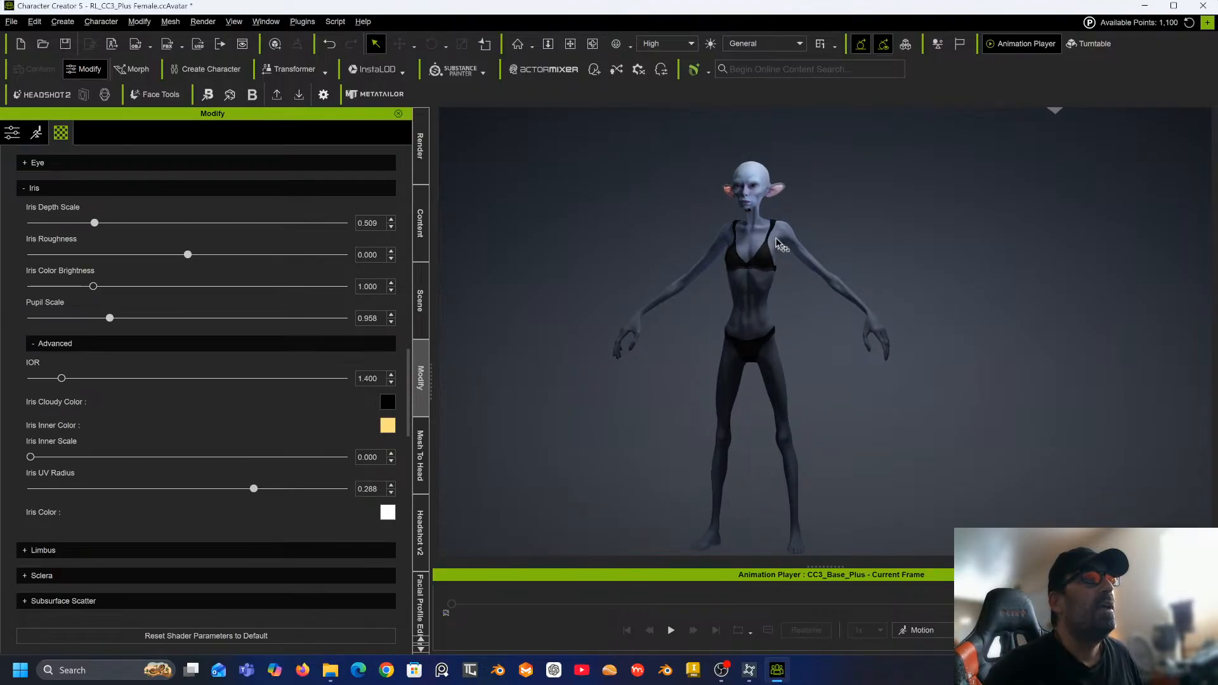
{"action": "middle_click_drag", "start_coordinate": [752, 298], "coordinate": [753, 224]}
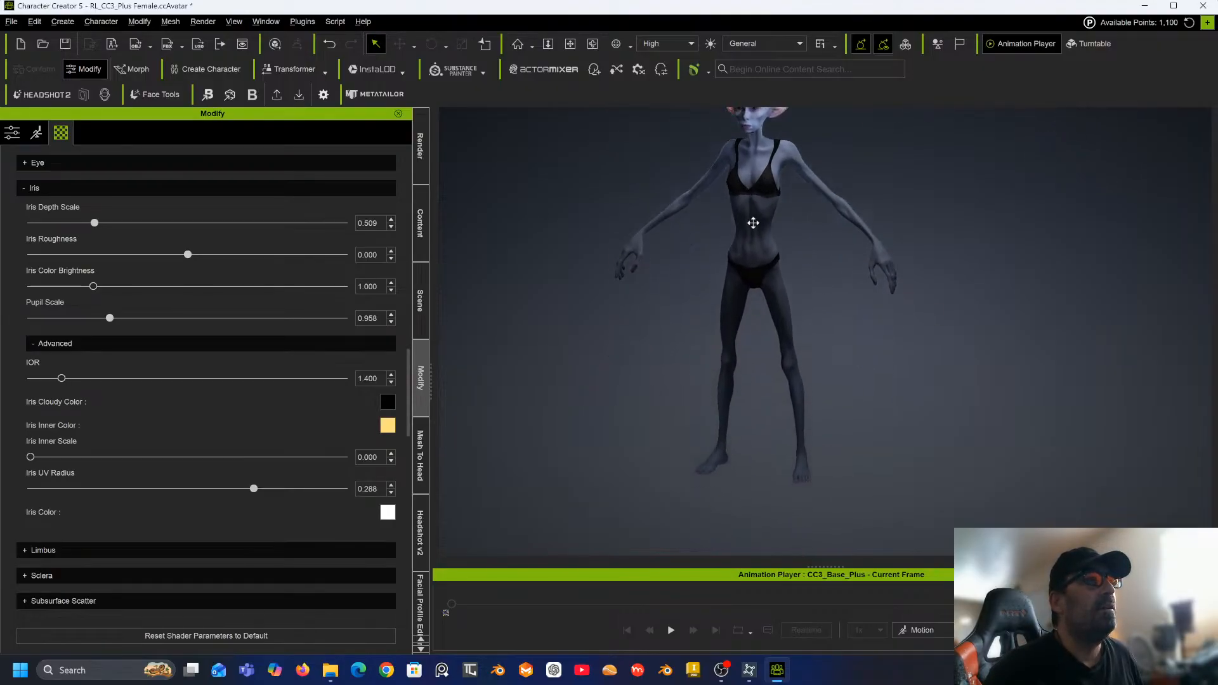
{"action": "scroll", "coordinate": [744, 410], "scroll_direction": "up", "scroll_amount": 4}
{"action": "scroll", "coordinate": [743, 410], "scroll_direction": "up", "scroll_amount": 1}
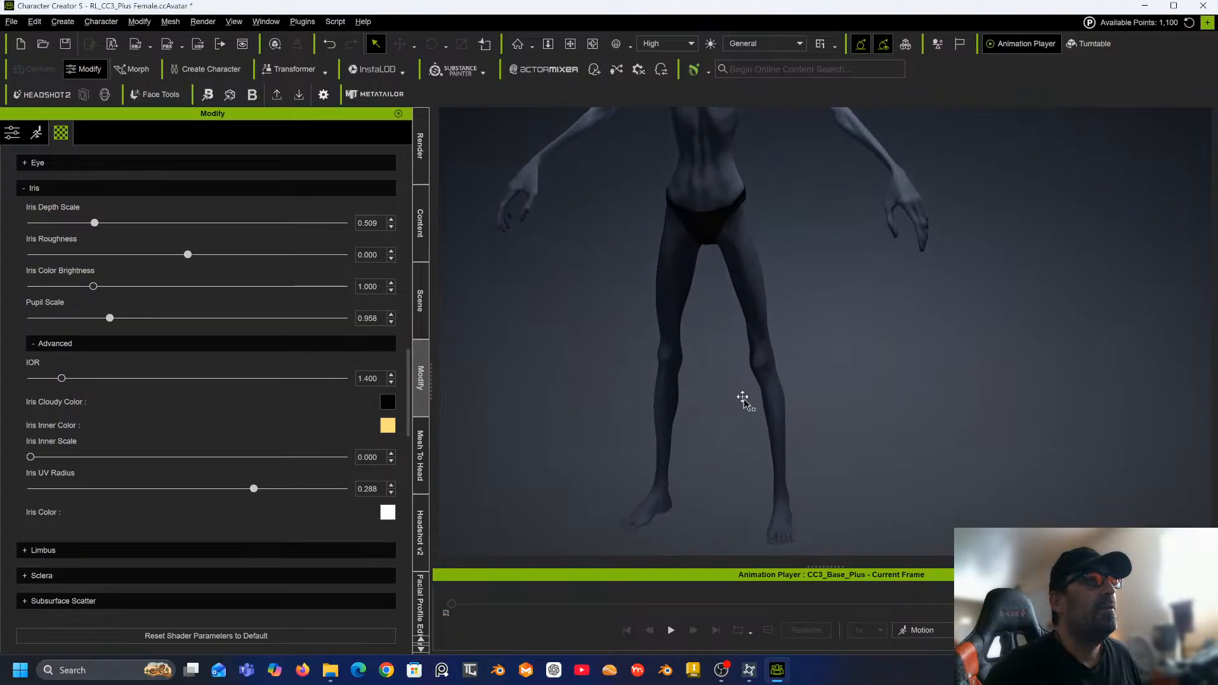
{"action": "middle_click_drag", "start_coordinate": [744, 401], "coordinate": [783, 313]}
{"action": "right_click_drag", "start_coordinate": [783, 313], "coordinate": [1009, 326]}
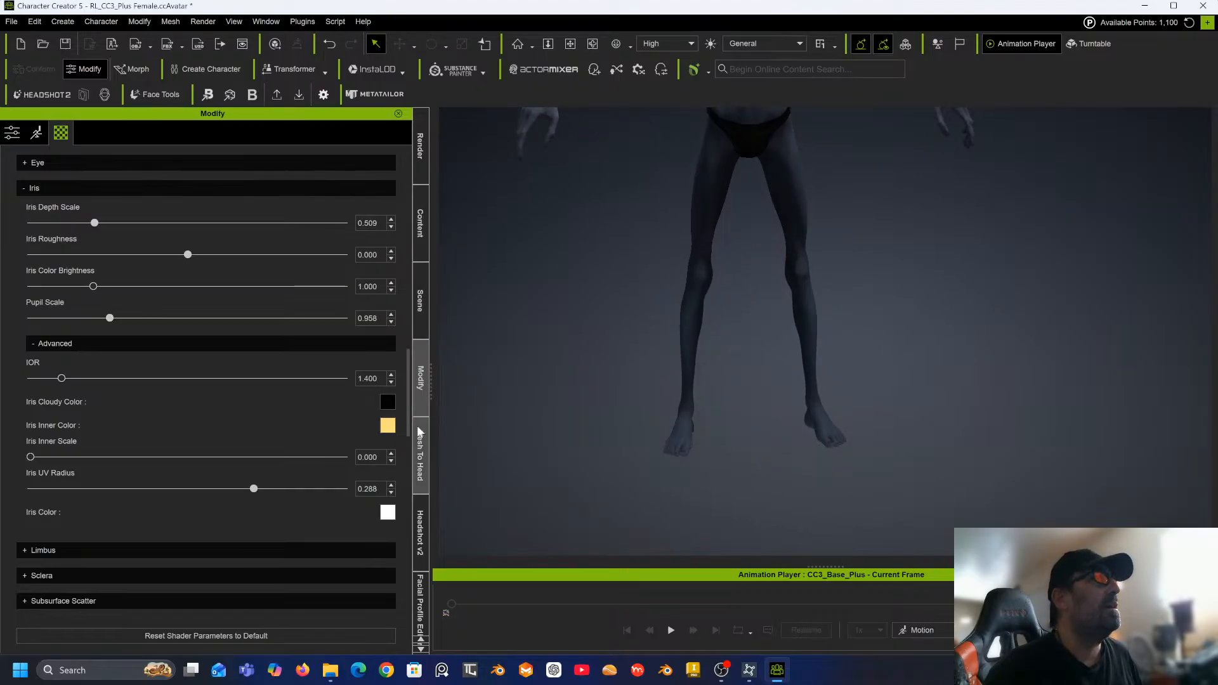
{"action": "left_click", "coordinate": [45, 134]}
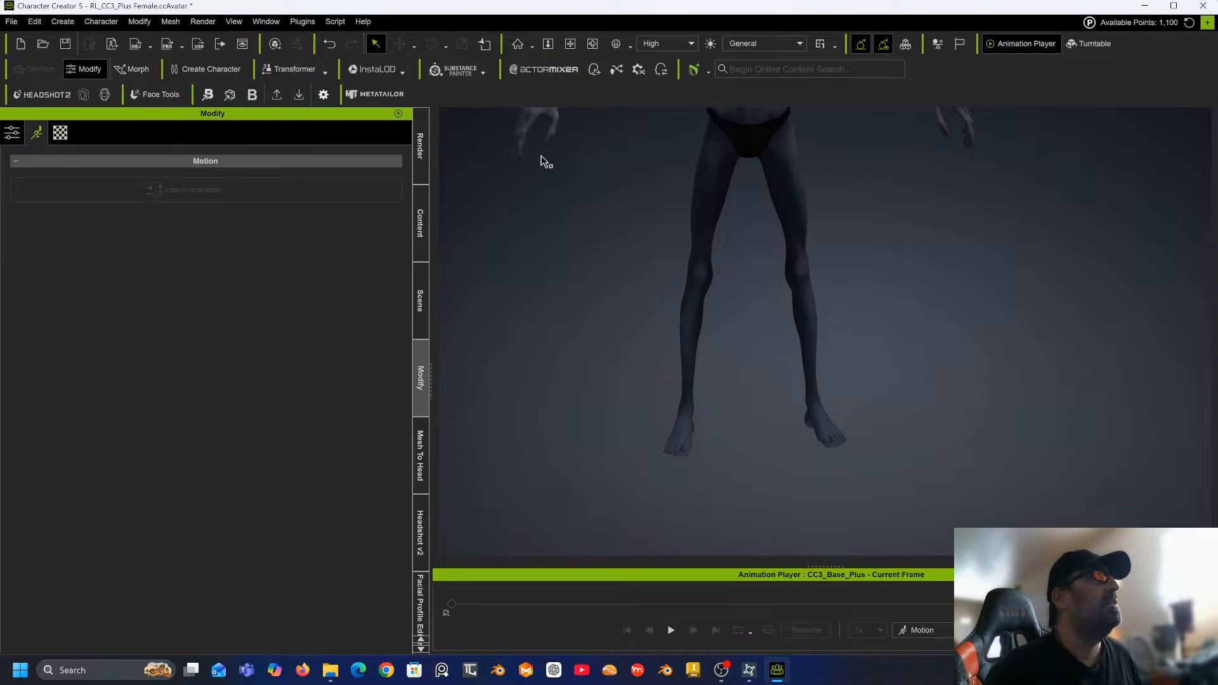
{"action": "left_click", "coordinate": [721, 217]}
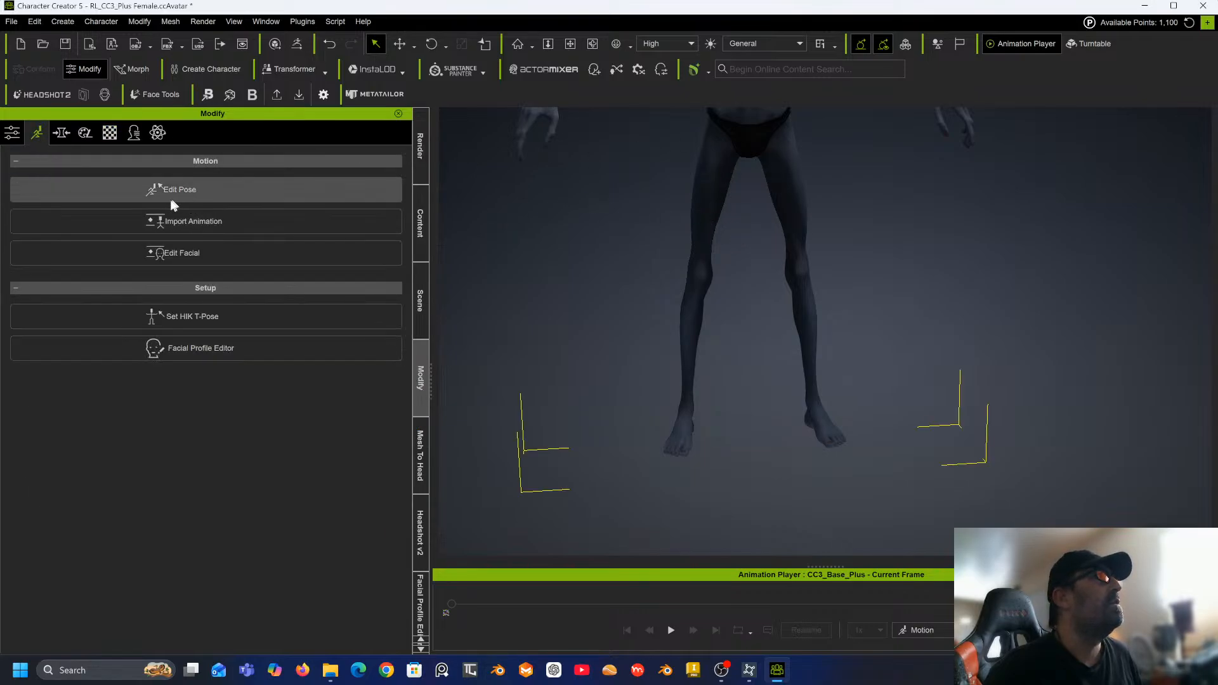
Search the morphs for toe, set Toe Length to 100 and bake the body morphs.
{"action": "left_click", "coordinate": [61, 132]}
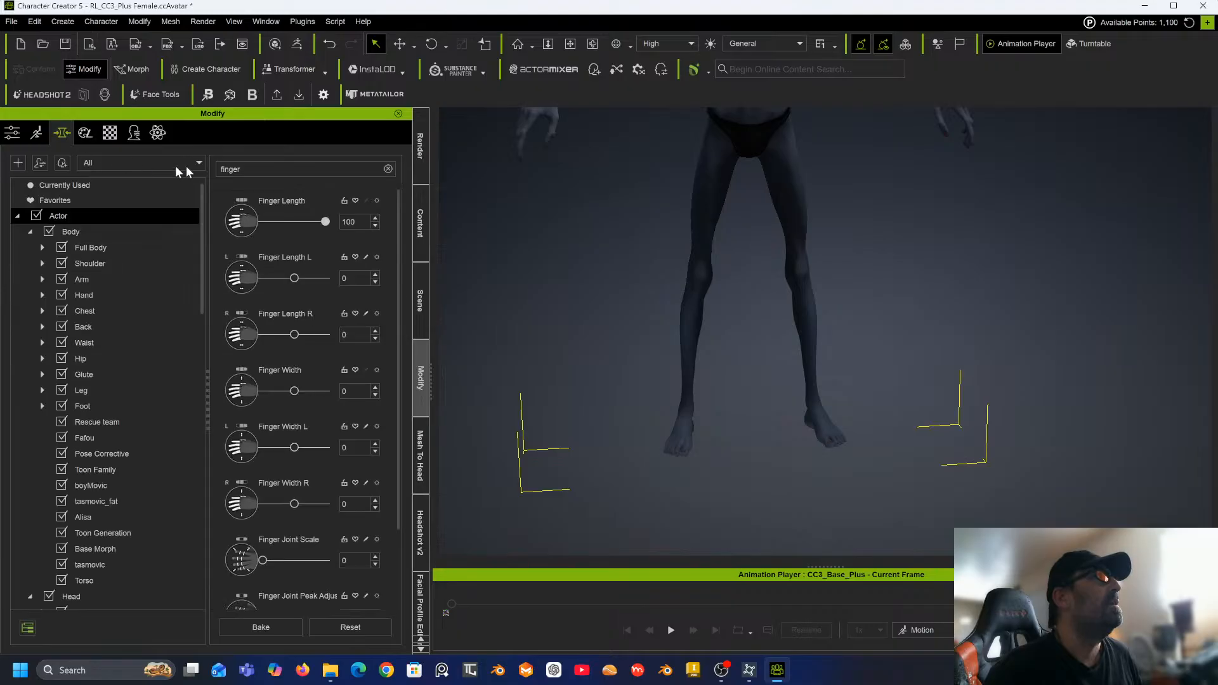
{"action": "left_click", "coordinate": [387, 169]}
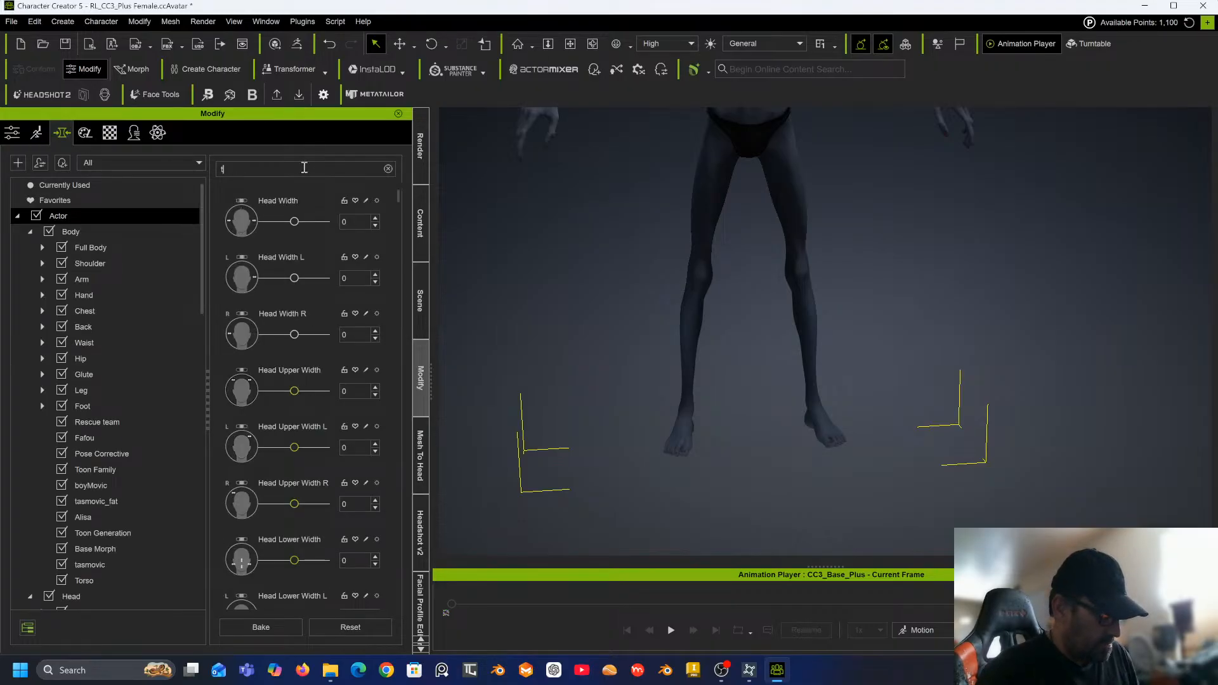
{"action": "left_click", "coordinate": [304, 168]}
{"action": "type", "text": "toe"}
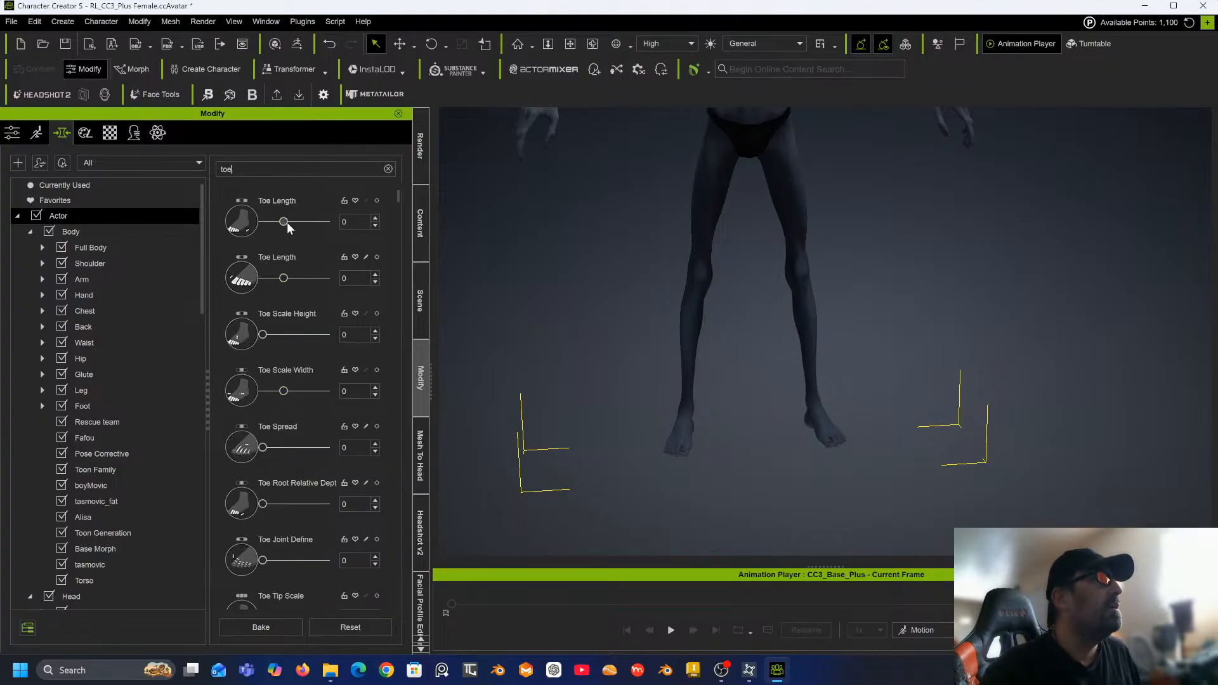
{"action": "left_click_drag", "start_coordinate": [313, 225], "coordinate": [405, 223]}
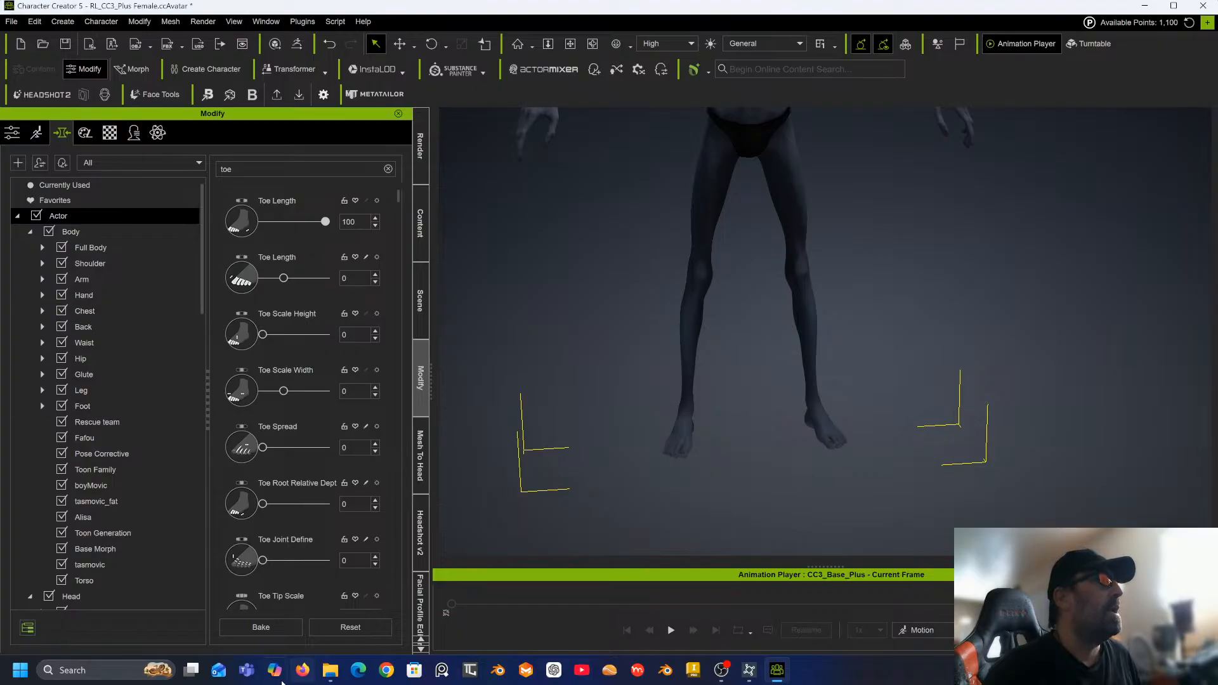
{"action": "left_click", "coordinate": [257, 627]}
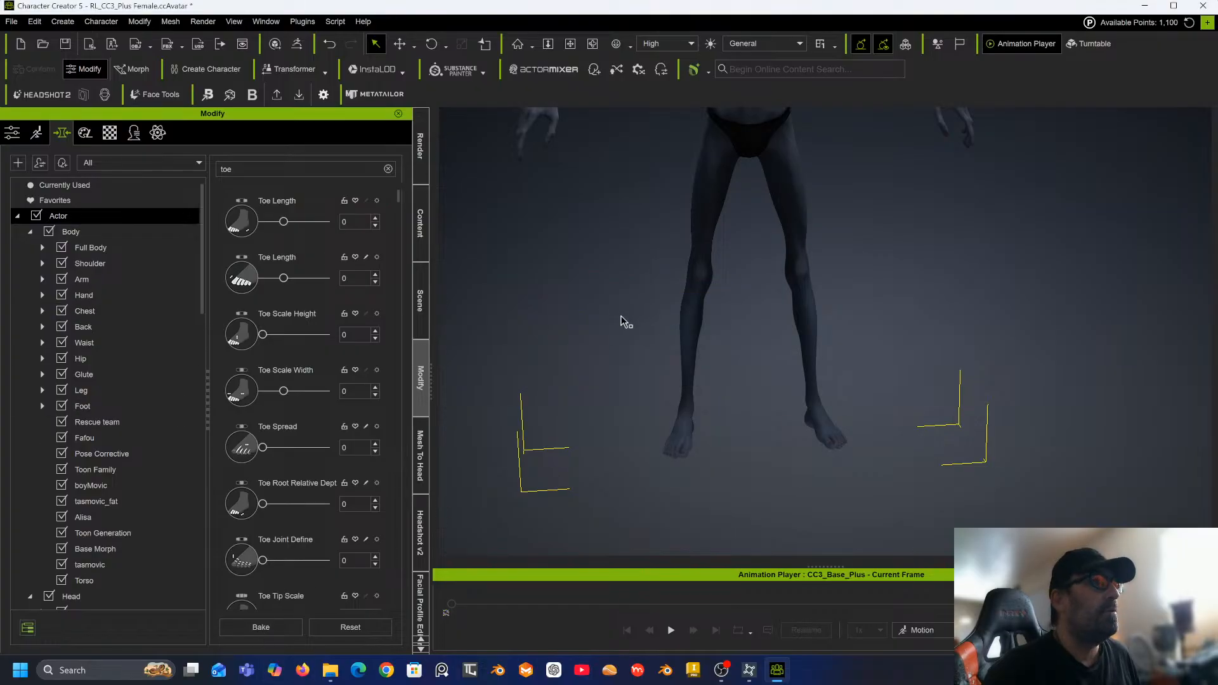
Examine the reshaped character from several angles.
{"action": "middle_click_drag", "start_coordinate": [633, 274], "coordinate": [628, 438]}
{"action": "middle_click_drag", "start_coordinate": [631, 374], "coordinate": [645, 487]}
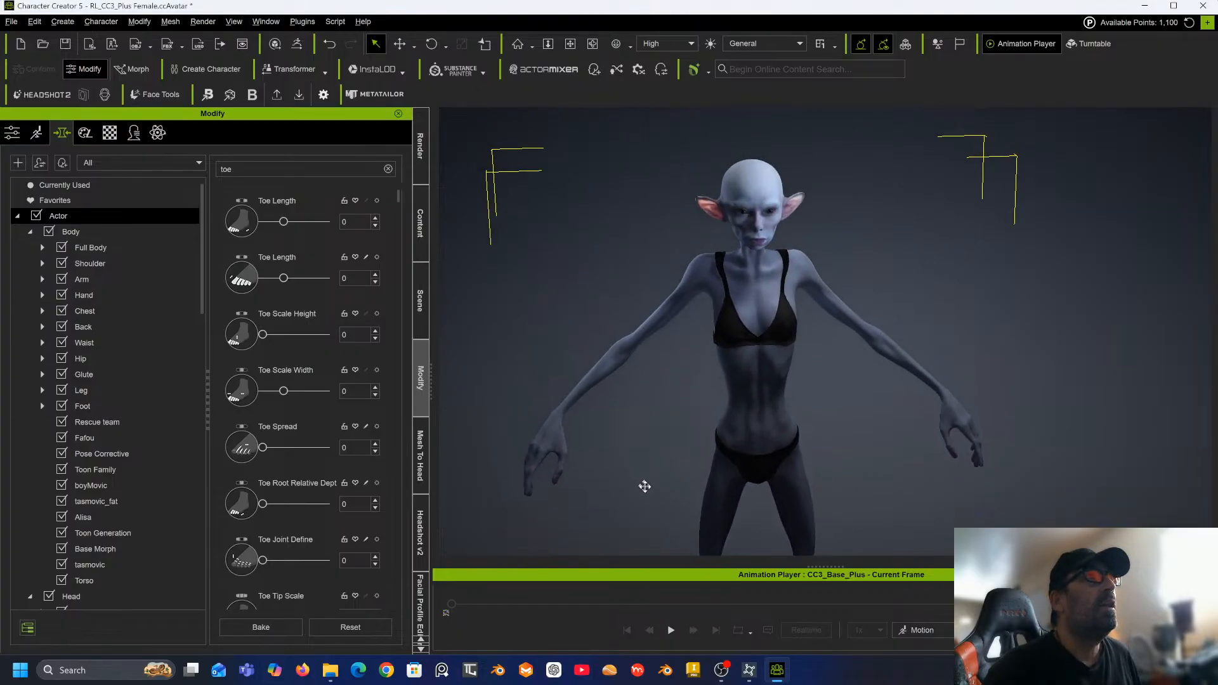
{"action": "right_click_drag", "start_coordinate": [642, 407], "coordinate": [473, 402]}
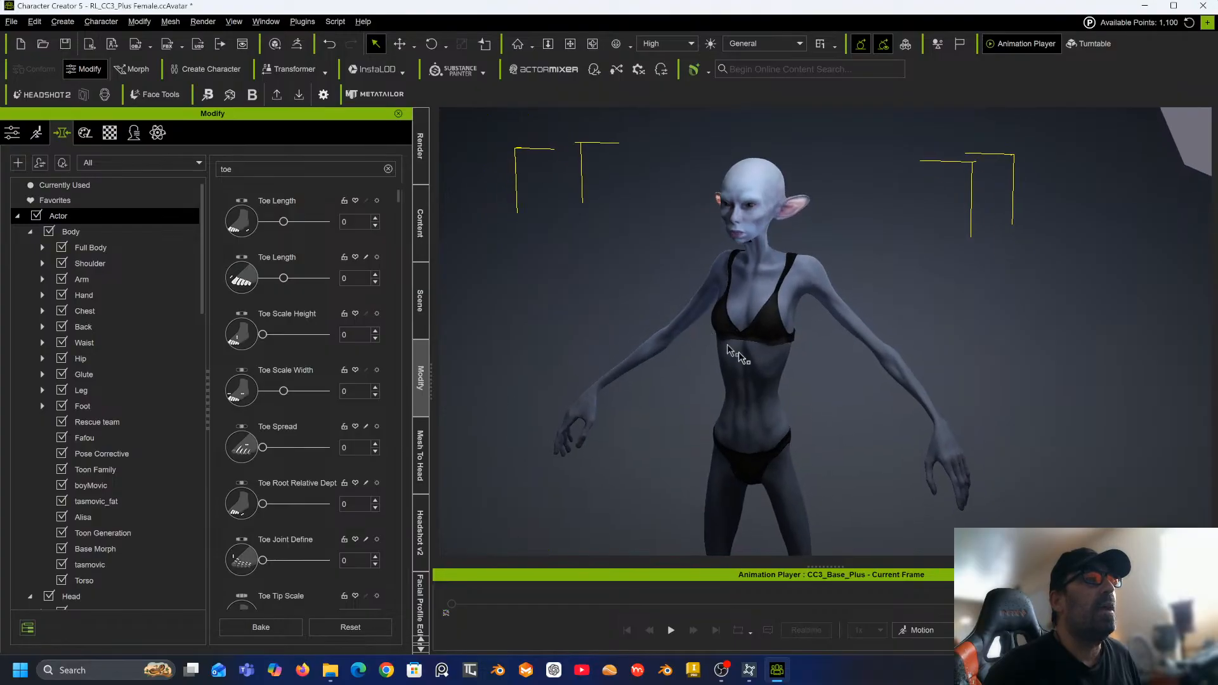
Clear the morph search, open the Chest morphs and set Breast Scale A to -20.
{"action": "right_click_drag", "start_coordinate": [729, 346], "coordinate": [622, 346]}
{"action": "scroll", "coordinate": [701, 338], "scroll_direction": "up", "scroll_amount": 3}
{"action": "scroll", "coordinate": [701, 338], "scroll_direction": "up", "scroll_amount": 5}
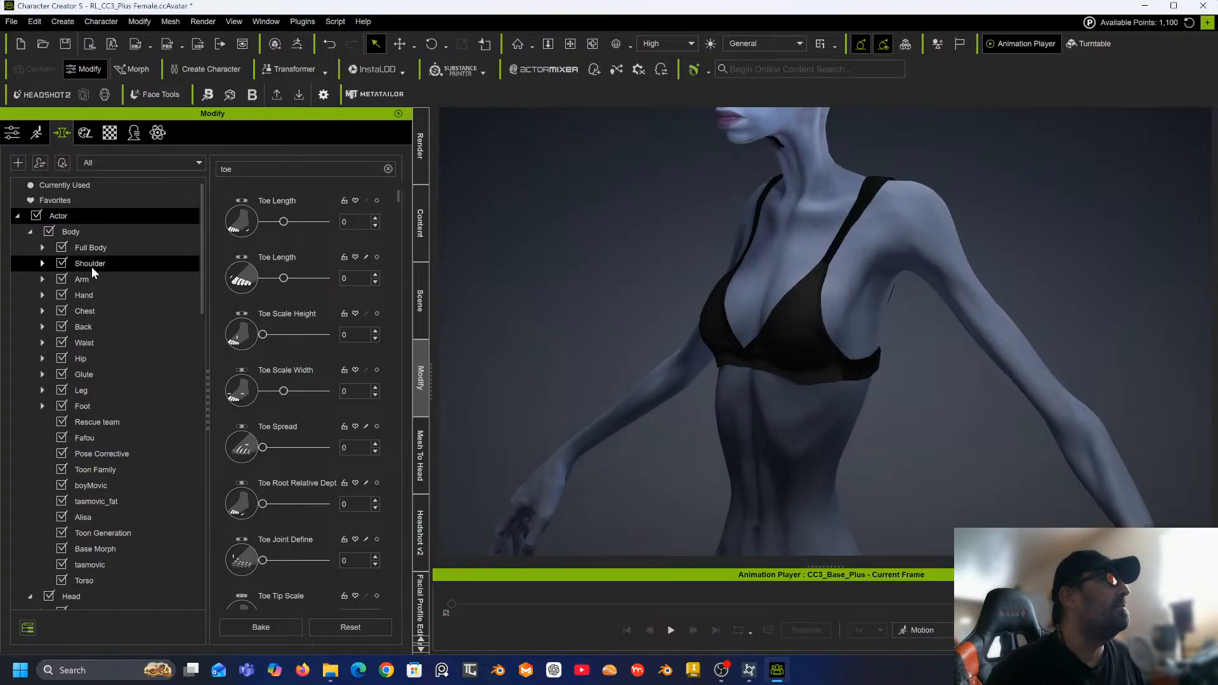
{"action": "left_click", "coordinate": [86, 310]}
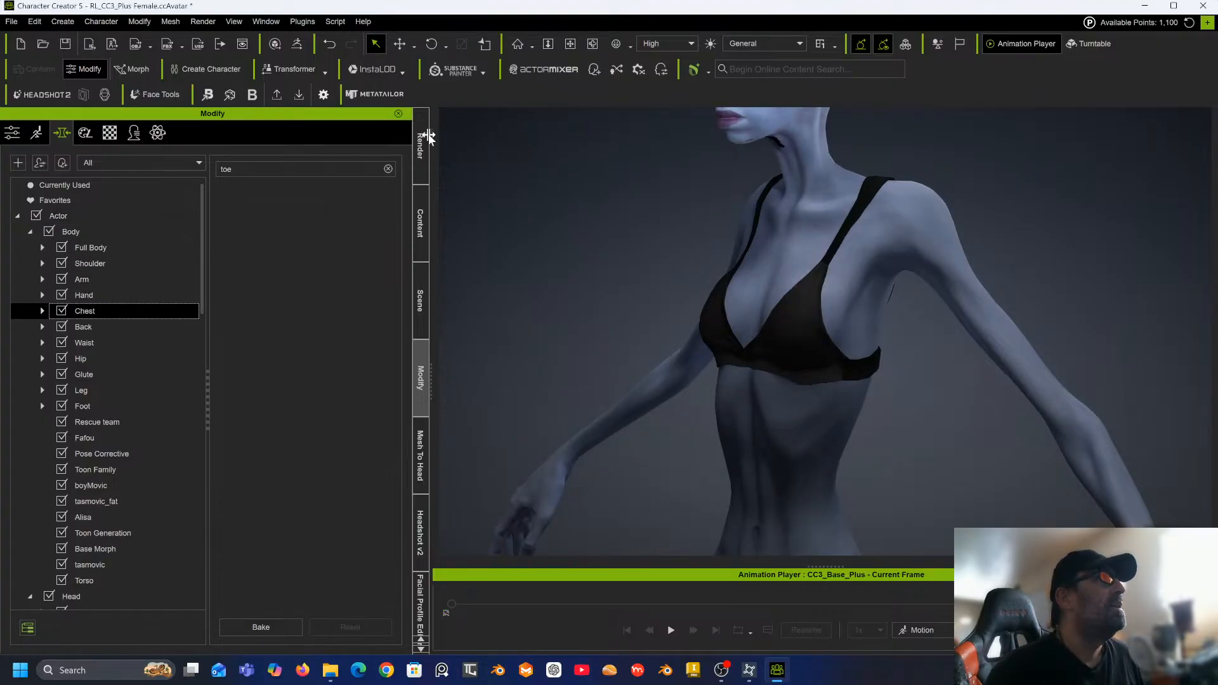
{"action": "left_click", "coordinate": [387, 170]}
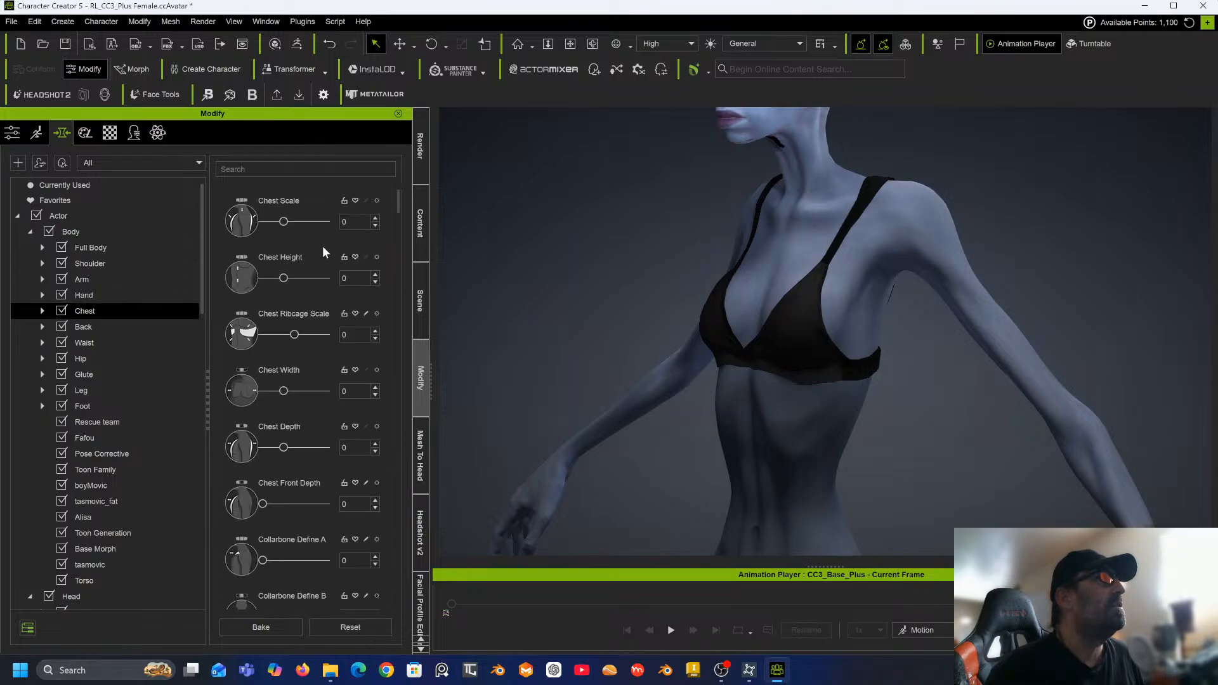
{"action": "scroll", "coordinate": [320, 251], "scroll_direction": "down", "scroll_amount": 5}
{"action": "scroll", "coordinate": [318, 261], "scroll_direction": "down", "scroll_amount": 3}
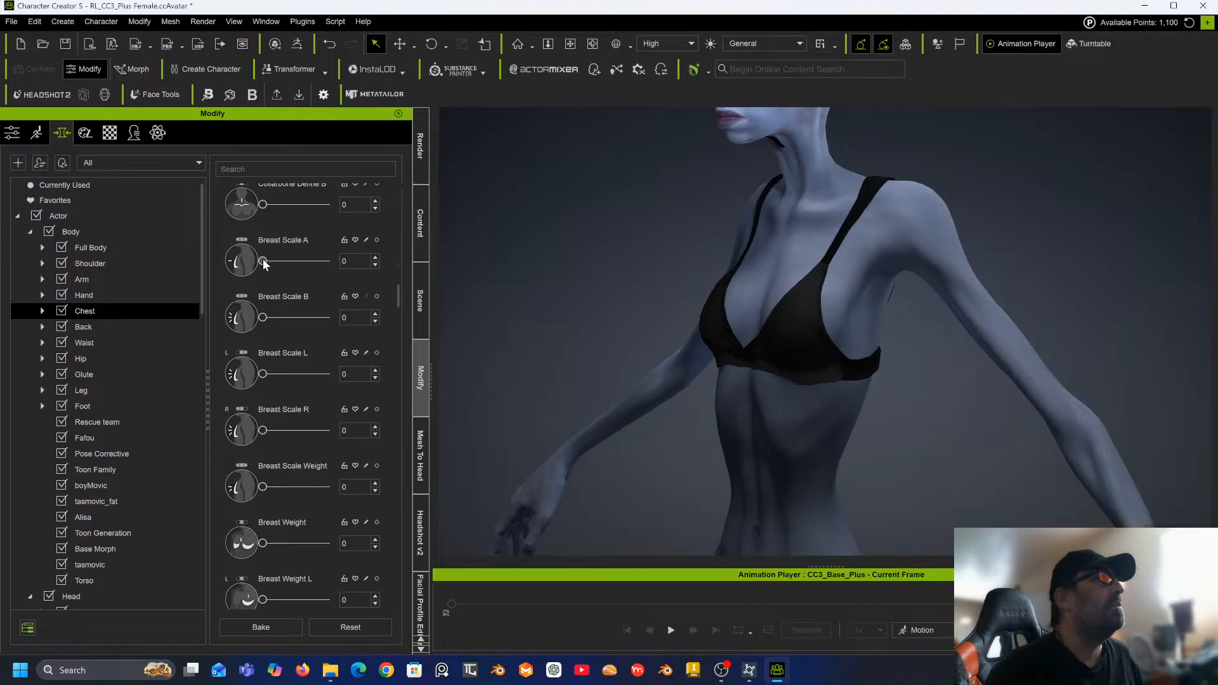
{"action": "mouse_move", "coordinate": [262, 259]}
{"action": "left_mouse_down"}
{"action": "mouse_move", "coordinate": [299, 254]}
{"action": "mouse_move", "coordinate": [244, 262]}
{"action": "left_mouse_up"}
{"action": "left_click_drag", "start_coordinate": [264, 318], "coordinate": [226, 326]}
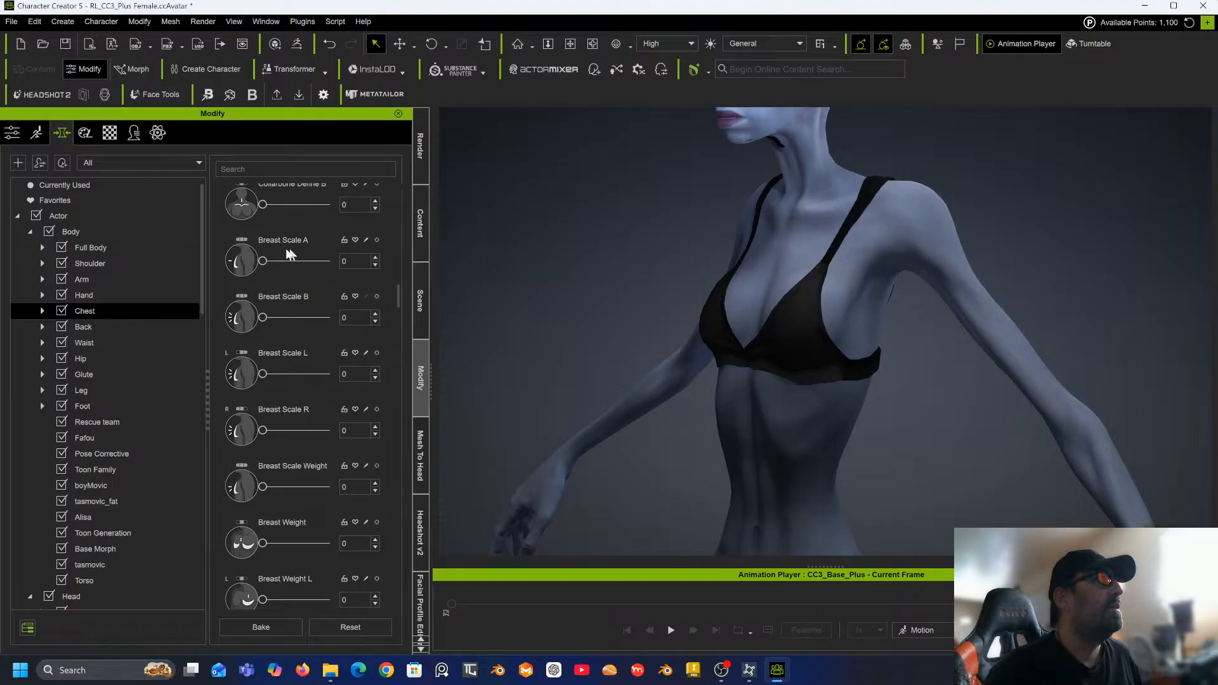
{"action": "left_click_drag", "start_coordinate": [358, 259], "coordinate": [287, 259]}
{"action": "type", "text": "-20"}
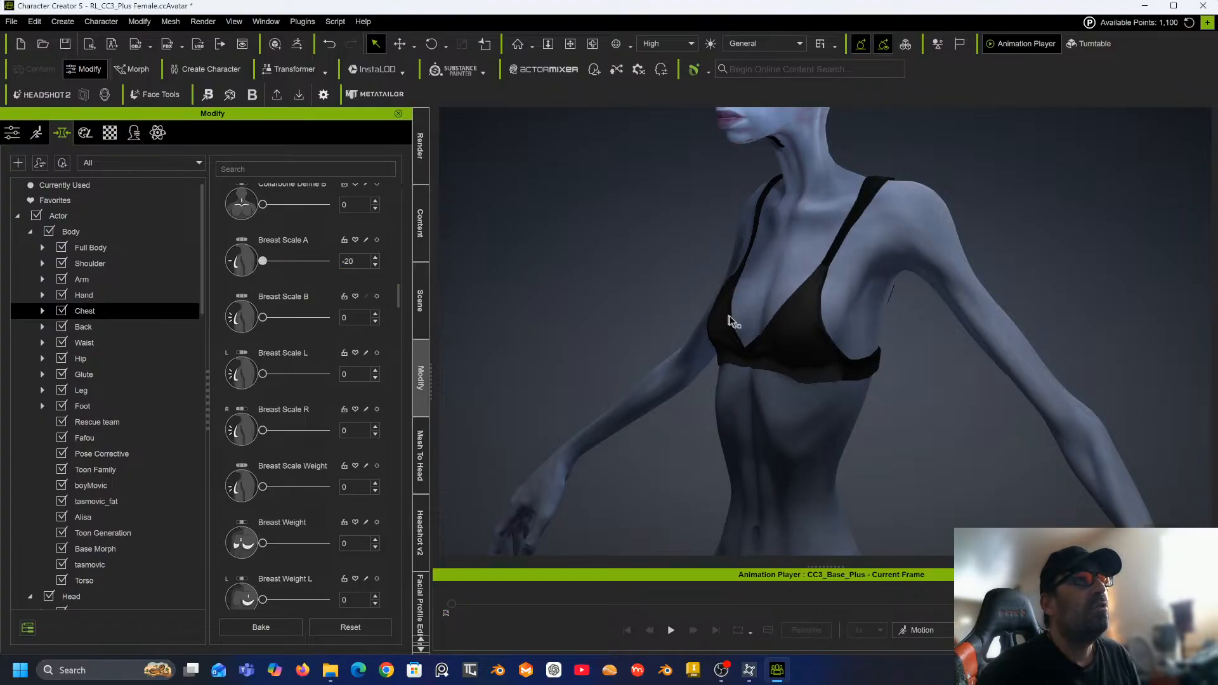
Set the Pectoral Height morph to 51.
{"action": "right_click_drag", "start_coordinate": [698, 330], "coordinate": [859, 318]}
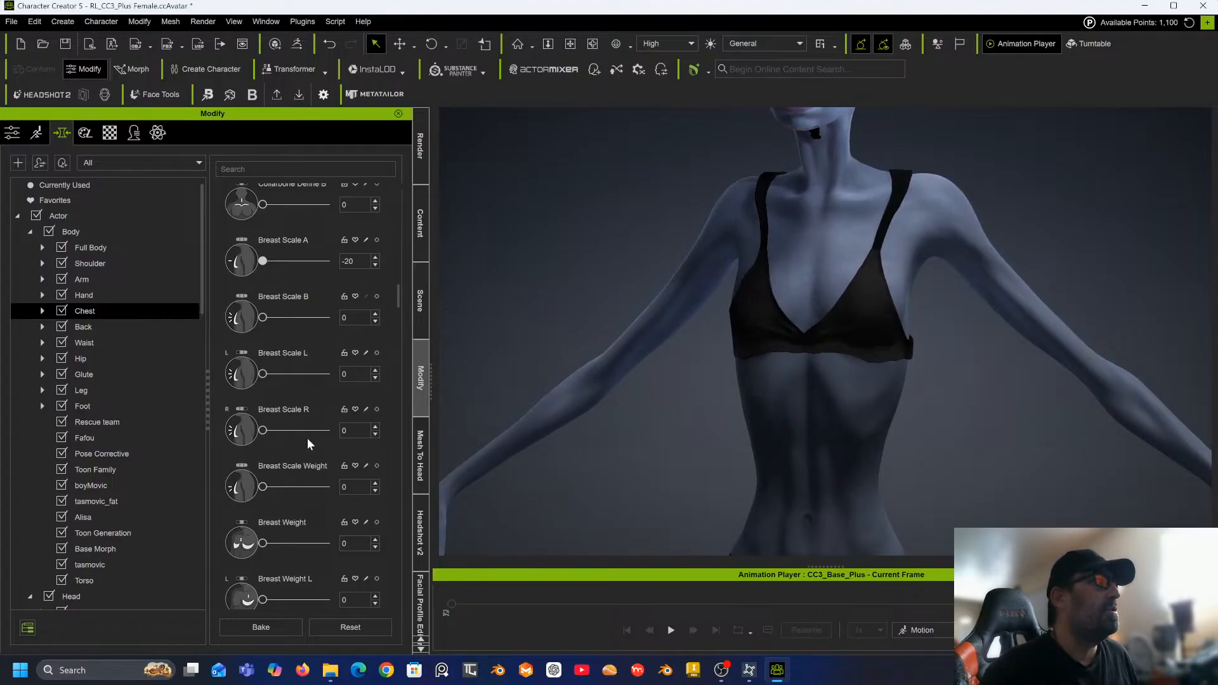
{"action": "scroll", "coordinate": [287, 381], "scroll_direction": "up", "scroll_amount": 1}
{"action": "scroll", "coordinate": [287, 380], "scroll_direction": "up", "scroll_amount": 1}
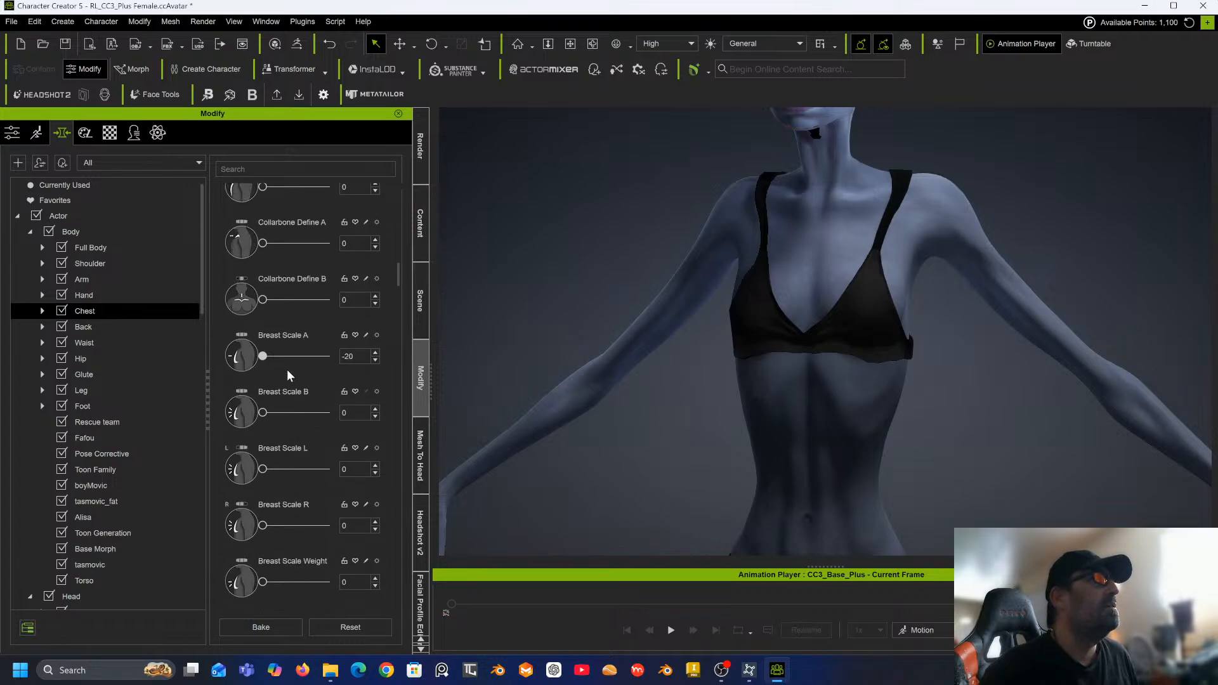
{"action": "scroll", "coordinate": [287, 369], "scroll_direction": "down", "scroll_amount": 4}
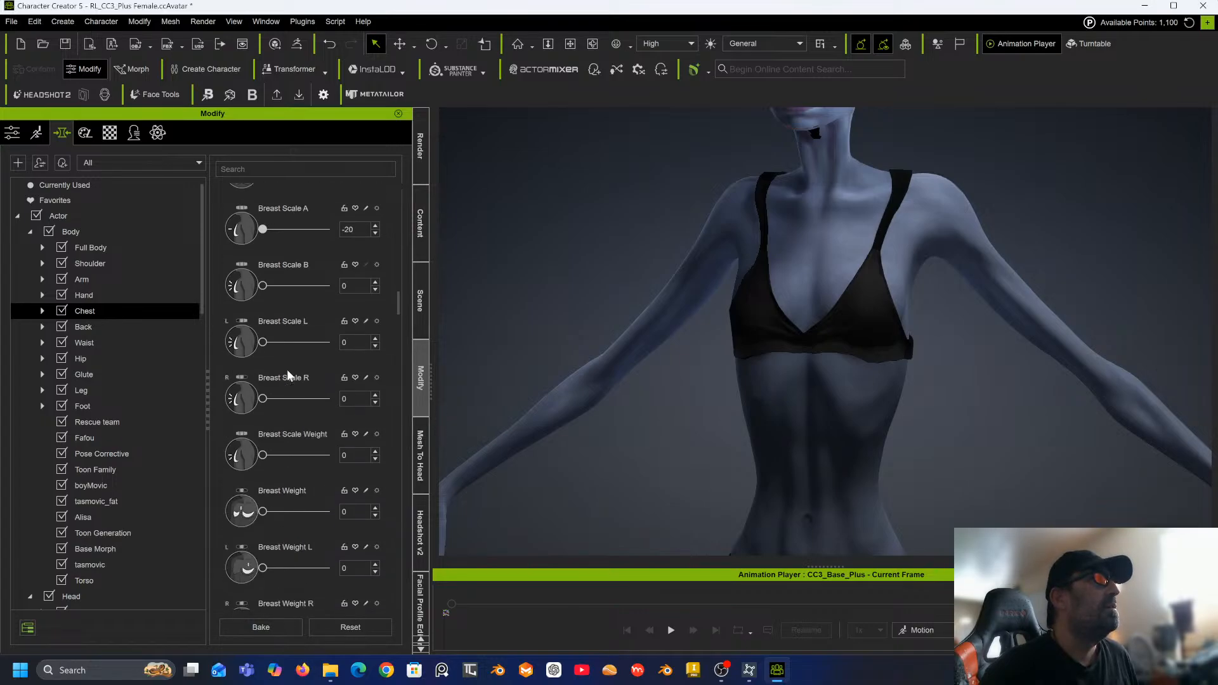
{"action": "scroll", "coordinate": [287, 371], "scroll_direction": "down", "scroll_amount": 4}
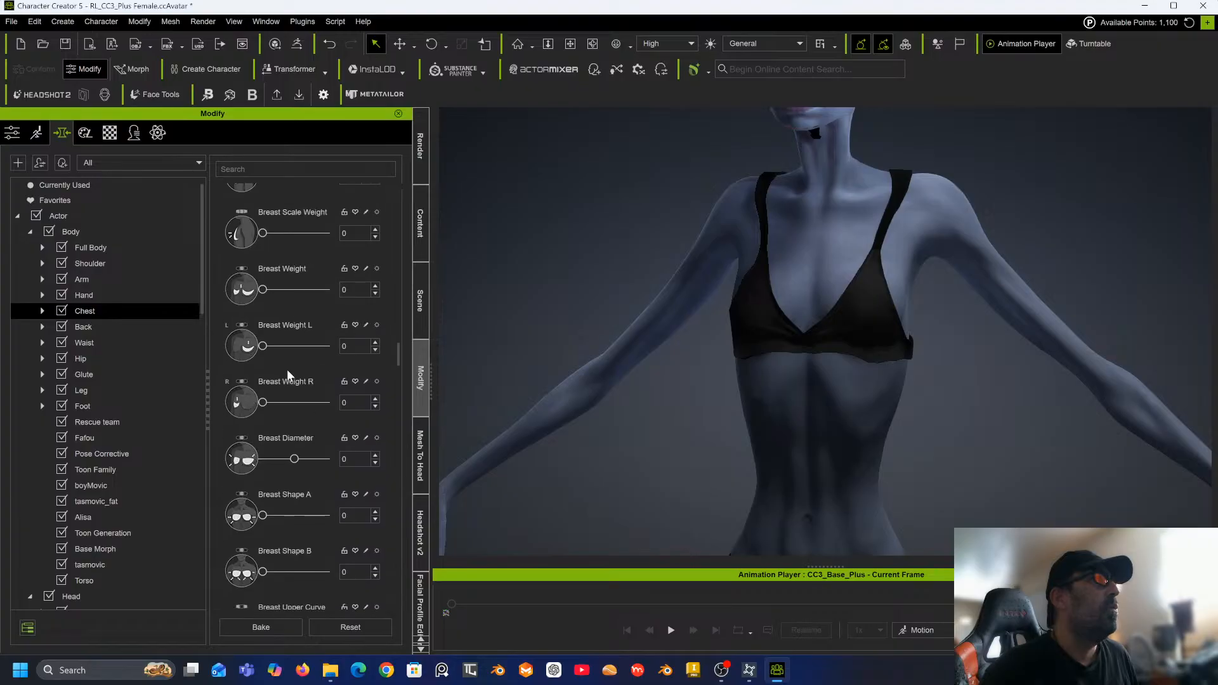
{"action": "scroll", "coordinate": [287, 369], "scroll_direction": "down", "scroll_amount": 3}
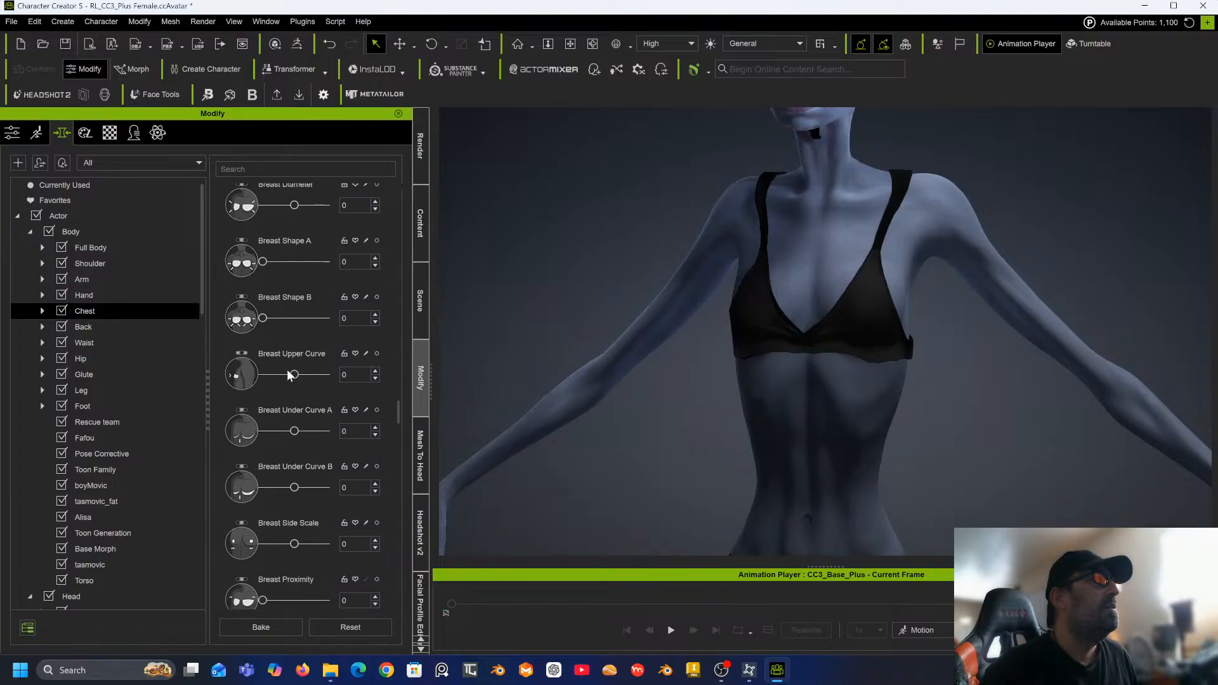
{"action": "scroll", "coordinate": [314, 414], "scroll_direction": "down", "scroll_amount": 2}
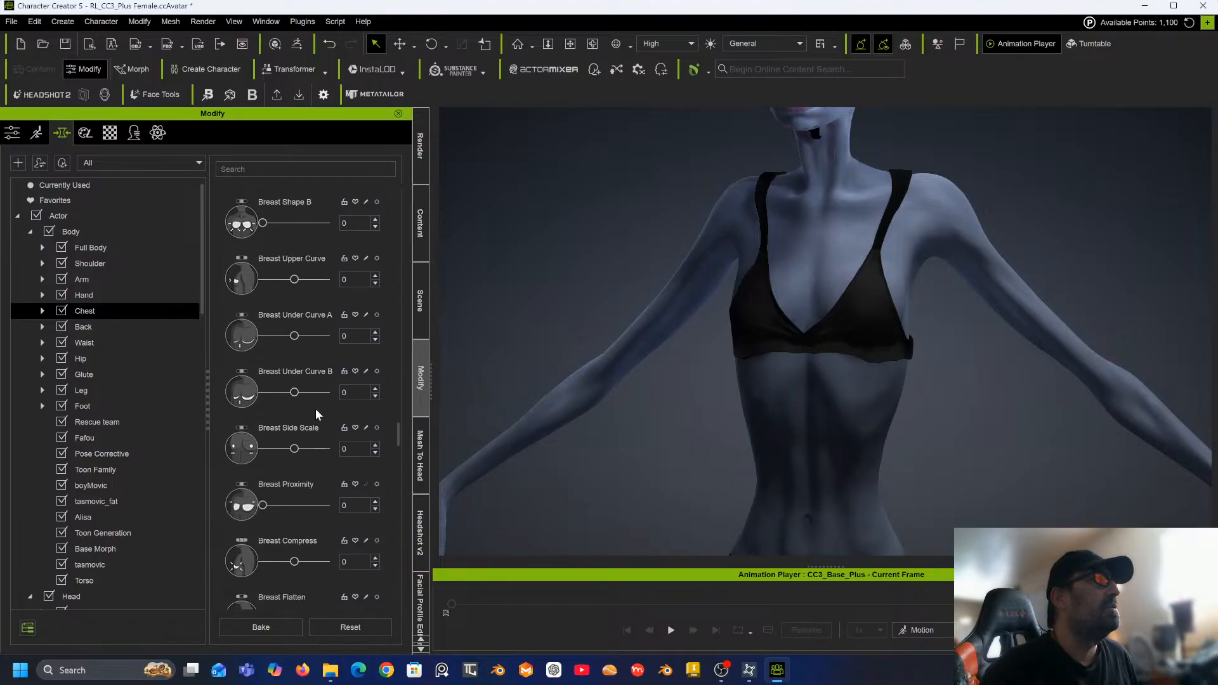
{"action": "scroll", "coordinate": [316, 414], "scroll_direction": "down", "scroll_amount": 3}
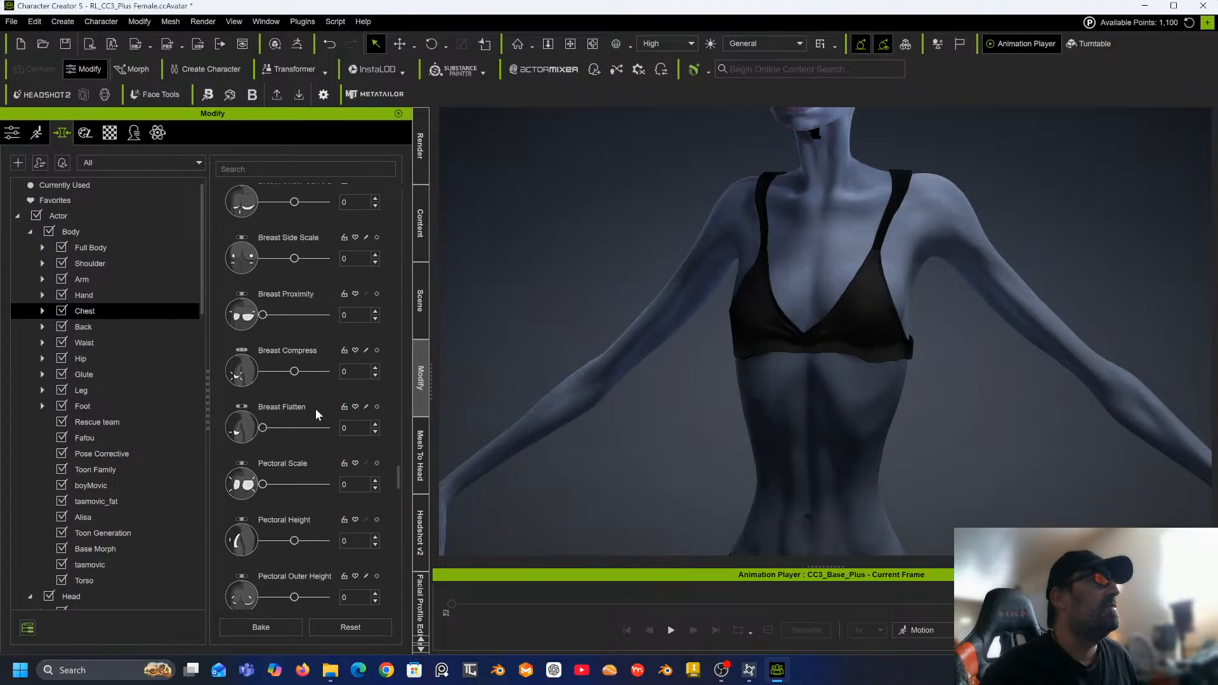
{"action": "scroll", "coordinate": [317, 413], "scroll_direction": "down", "scroll_amount": 3}
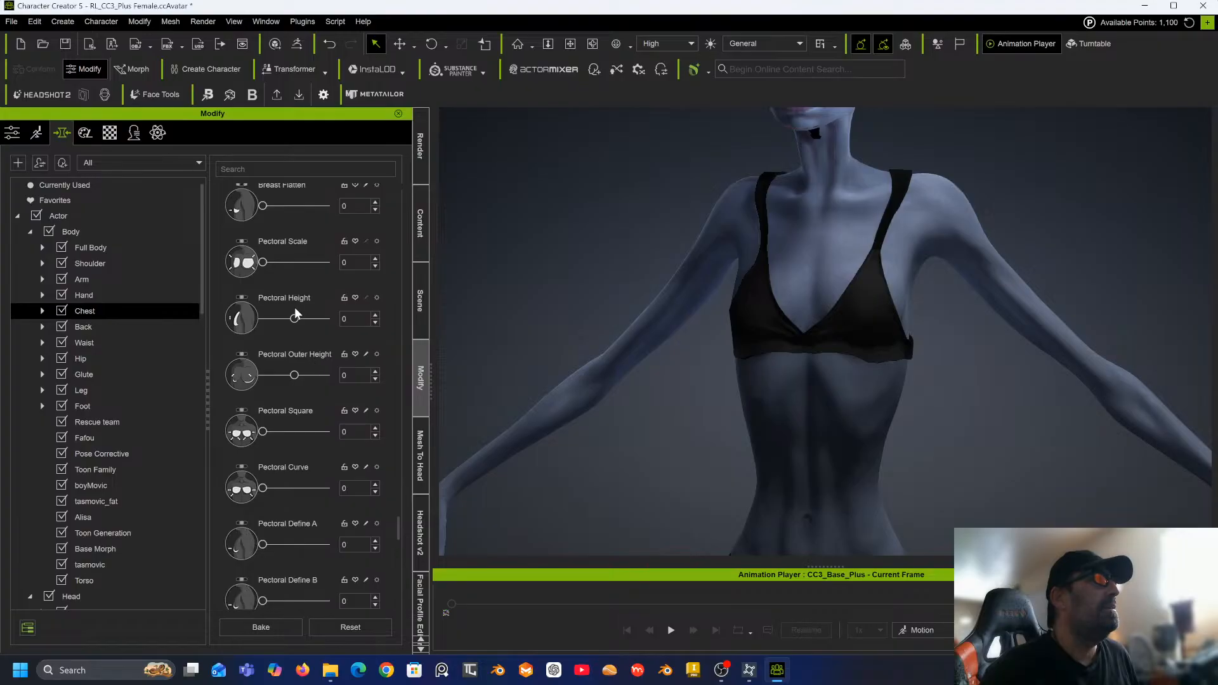
{"action": "left_click_drag", "start_coordinate": [295, 316], "coordinate": [311, 322]}
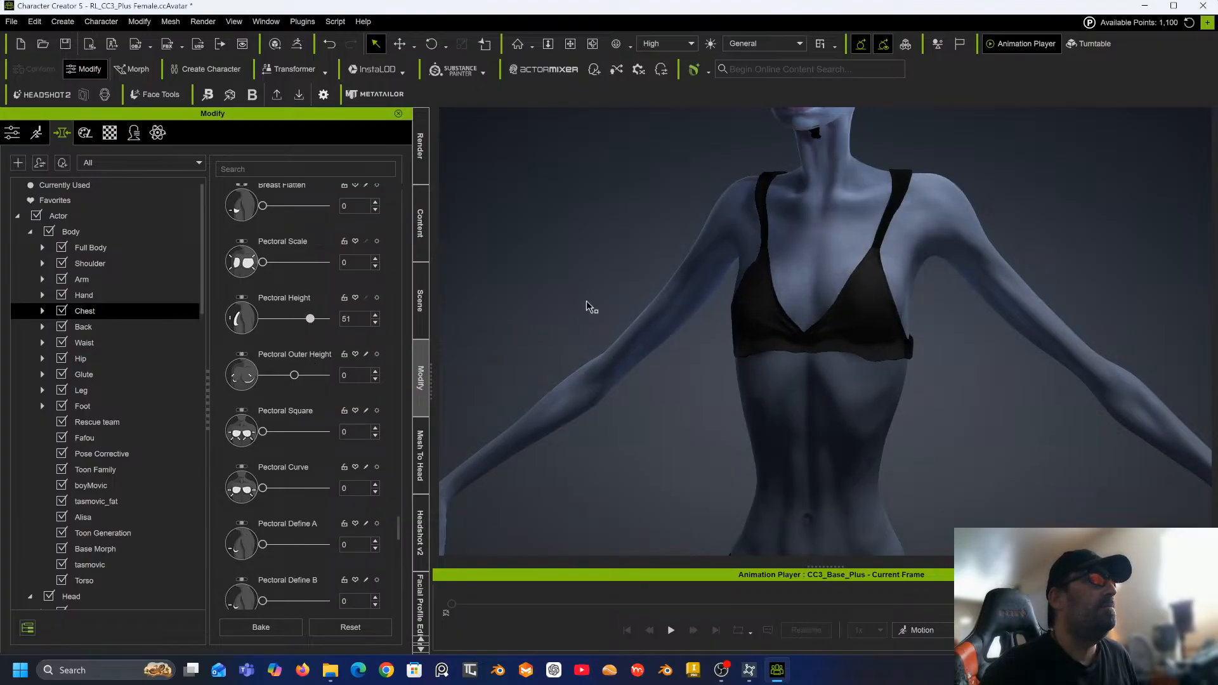
Select the Actor category and bake the chest morphs.
{"action": "mouse_move", "coordinate": [609, 295]}
{"action": "right_mouse_down"}
{"action": "mouse_move", "coordinate": [326, 287]}
{"action": "mouse_move", "coordinate": [622, 303]}
{"action": "right_mouse_up"}
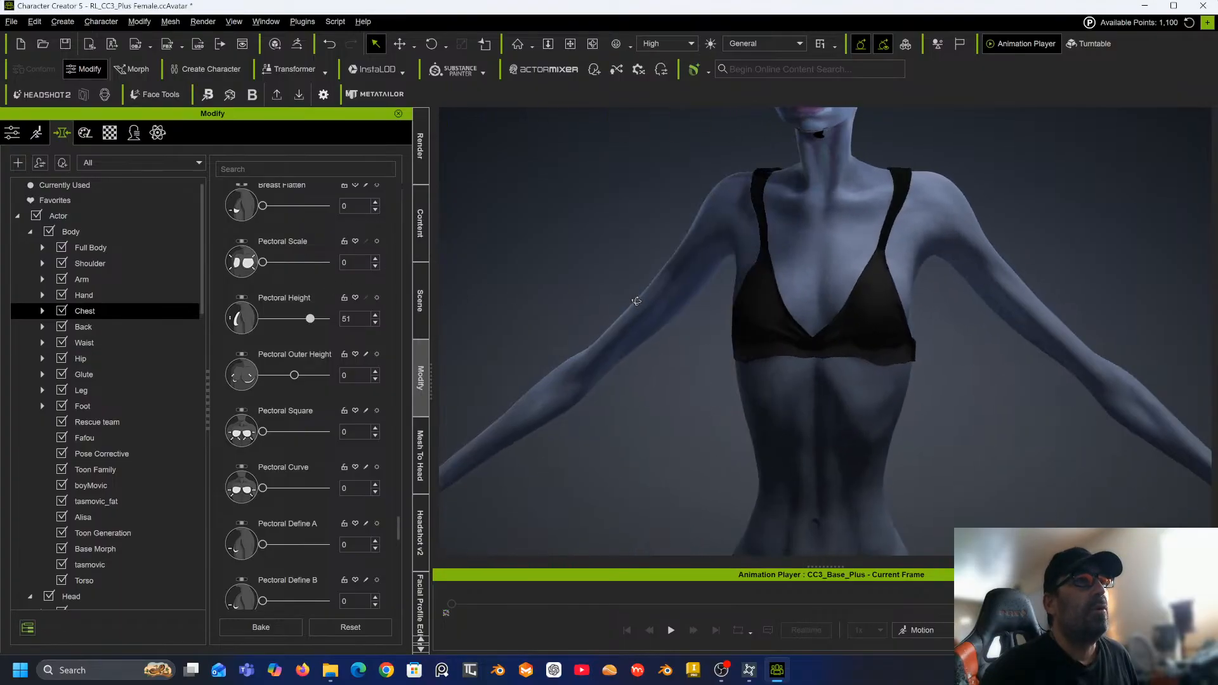
{"action": "scroll", "coordinate": [623, 303], "scroll_direction": "down", "scroll_amount": 5}
{"action": "middle_click_drag", "start_coordinate": [623, 303], "coordinate": [612, 212]}
{"action": "scroll", "coordinate": [642, 339], "scroll_direction": "down", "scroll_amount": 4}
{"action": "scroll", "coordinate": [643, 340], "scroll_direction": "down", "scroll_amount": 2}
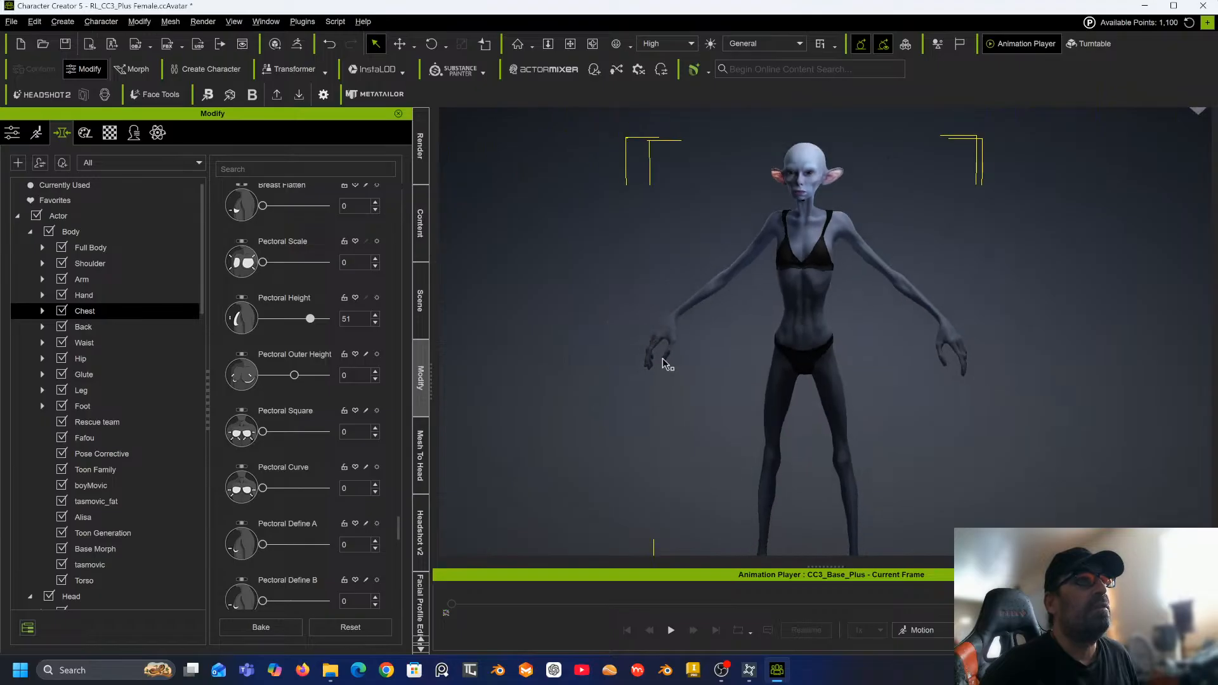
{"action": "middle_click_drag", "start_coordinate": [662, 356], "coordinate": [599, 306]}
{"action": "scroll", "coordinate": [596, 307], "scroll_direction": "down", "scroll_amount": 1}
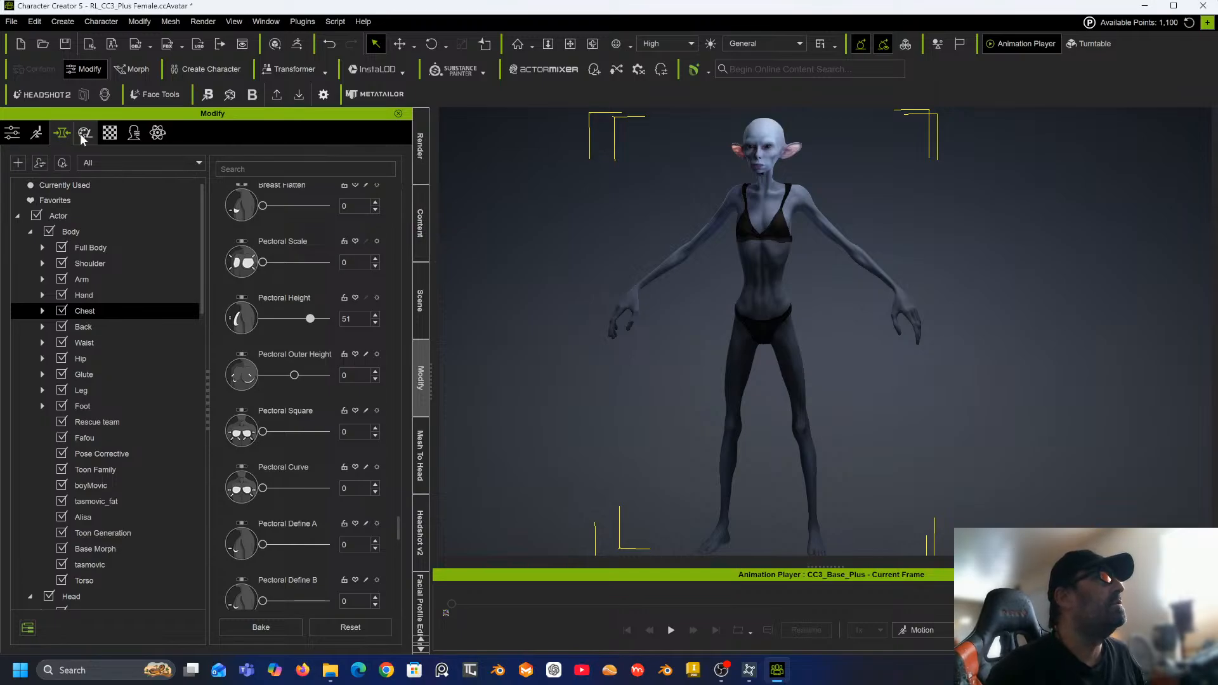
{"action": "left_click", "coordinate": [97, 217]}
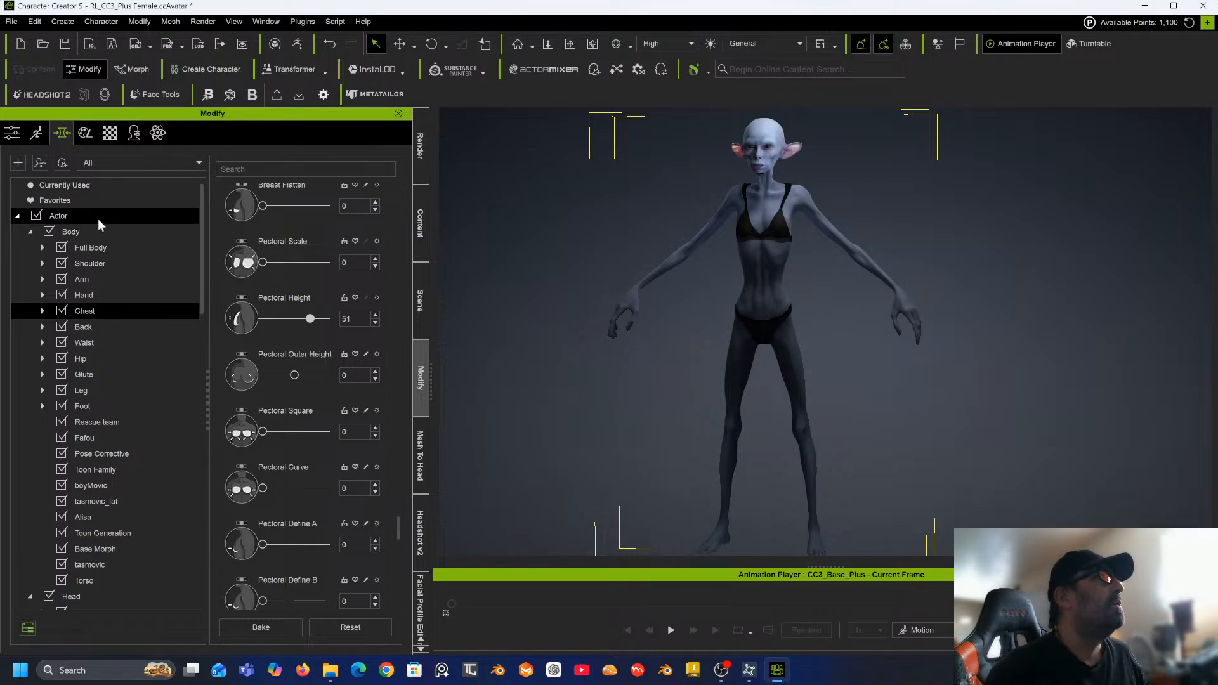
{"action": "left_click", "coordinate": [264, 627]}
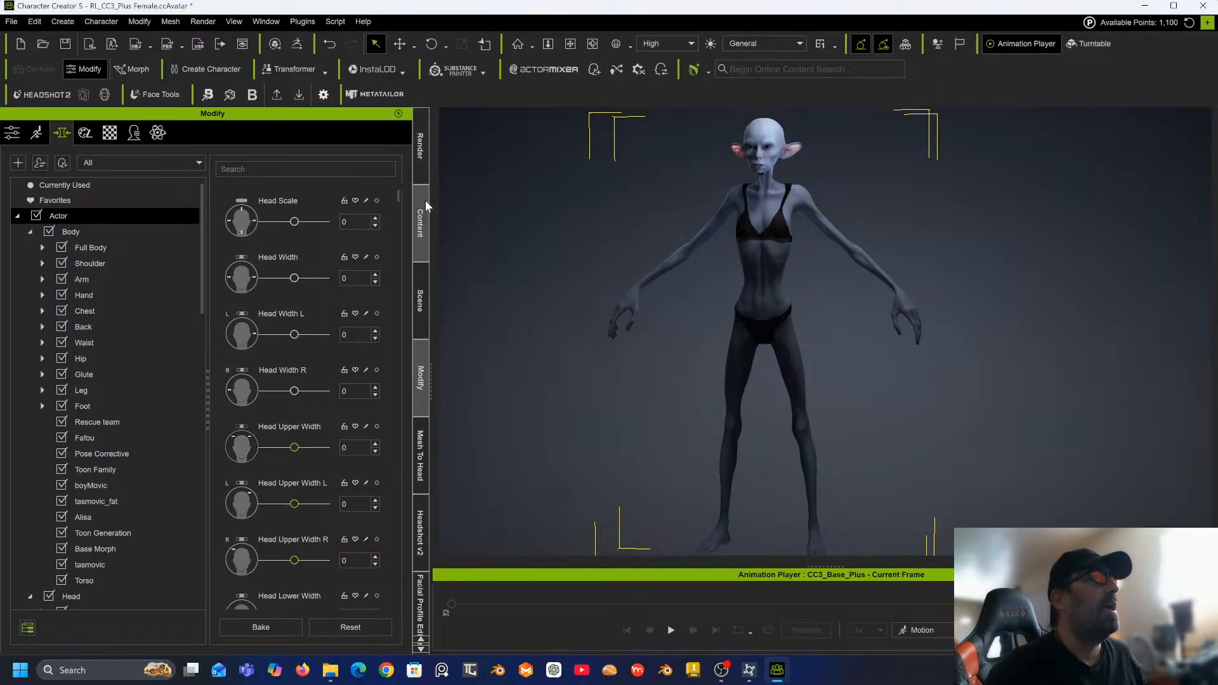
Save the character to the custom Character content library as Faerey New.
{"action": "left_click", "coordinate": [422, 217]}
{"action": "scroll", "coordinate": [292, 373], "scroll_direction": "down", "scroll_amount": 4}
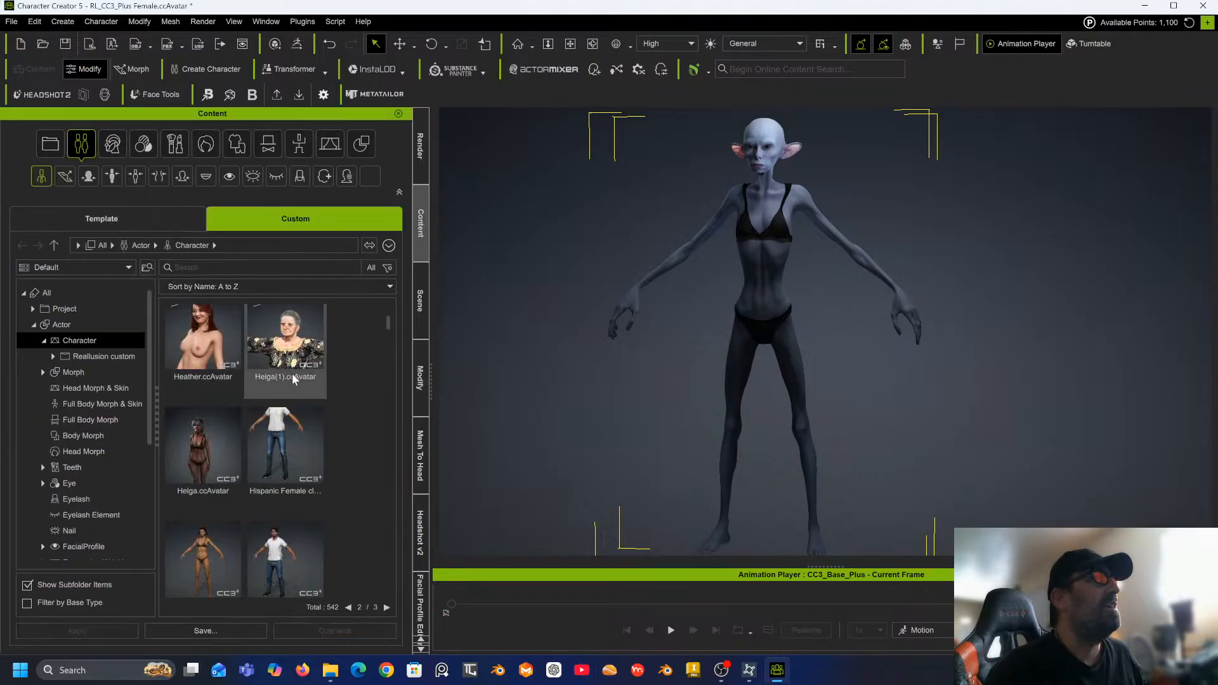
{"action": "scroll", "coordinate": [329, 435], "scroll_direction": "down", "scroll_amount": 2}
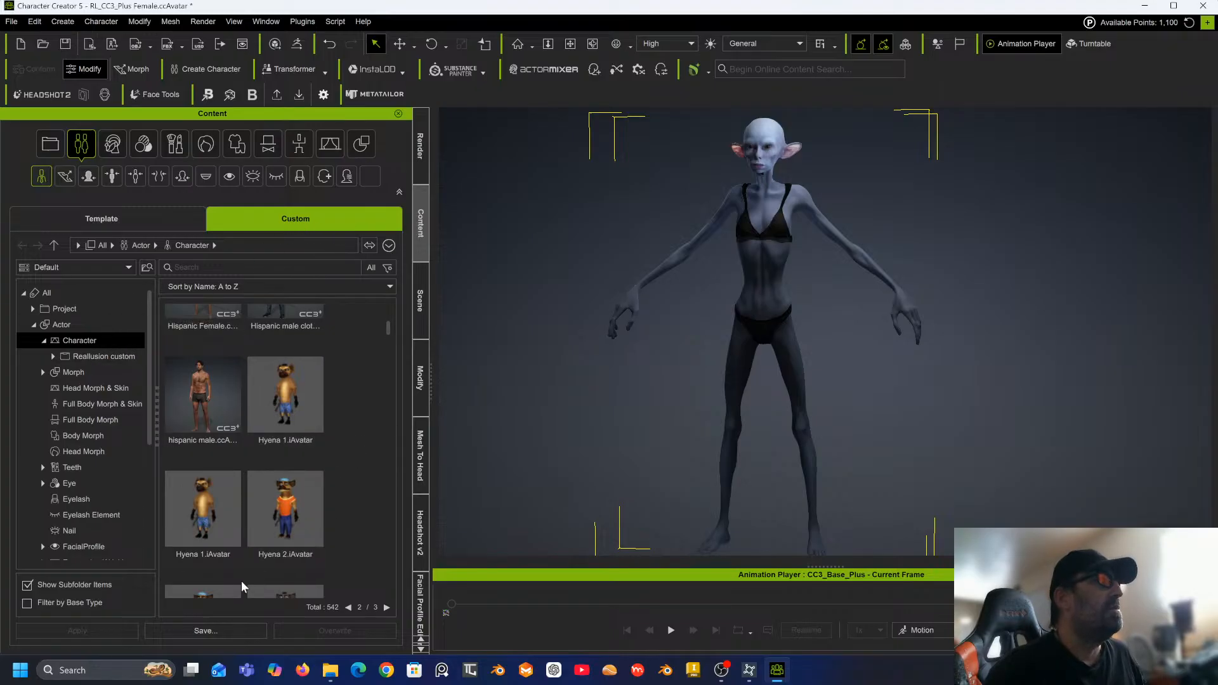
{"action": "left_click_drag", "start_coordinate": [248, 562], "coordinate": [709, 334]}
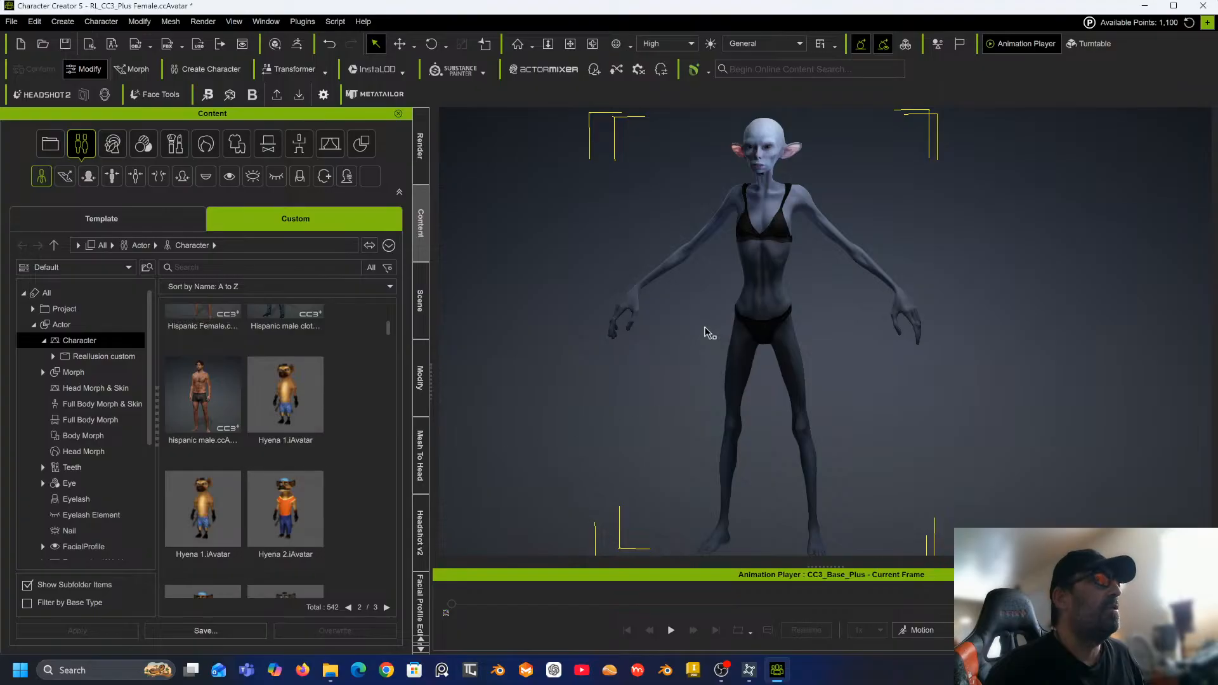
{"action": "left_click", "coordinate": [219, 630]}
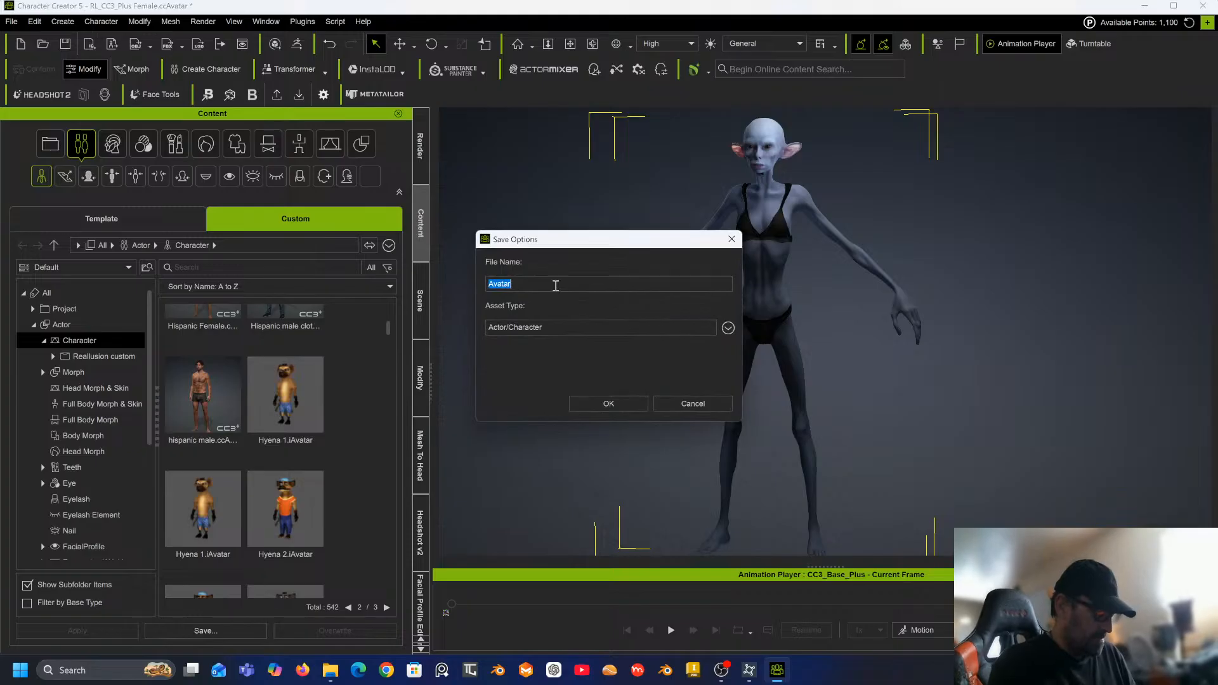
{"action": "type", "text": "Faer"}
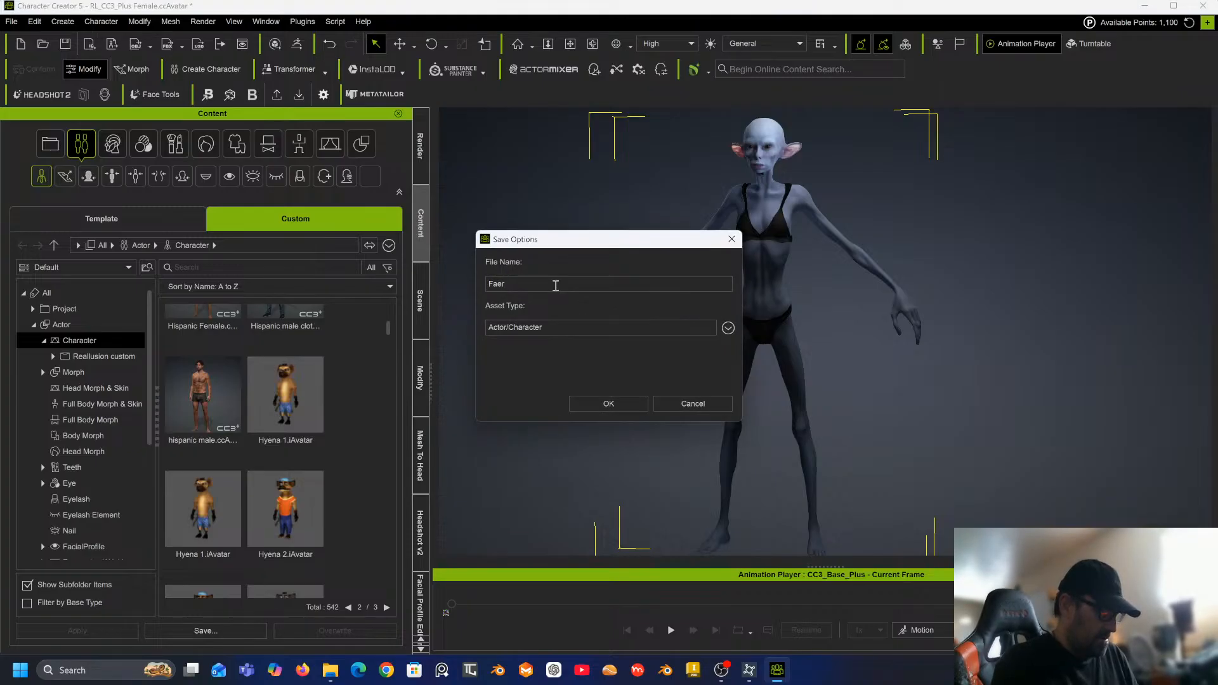
{"action": "type", "text": "ey N"}
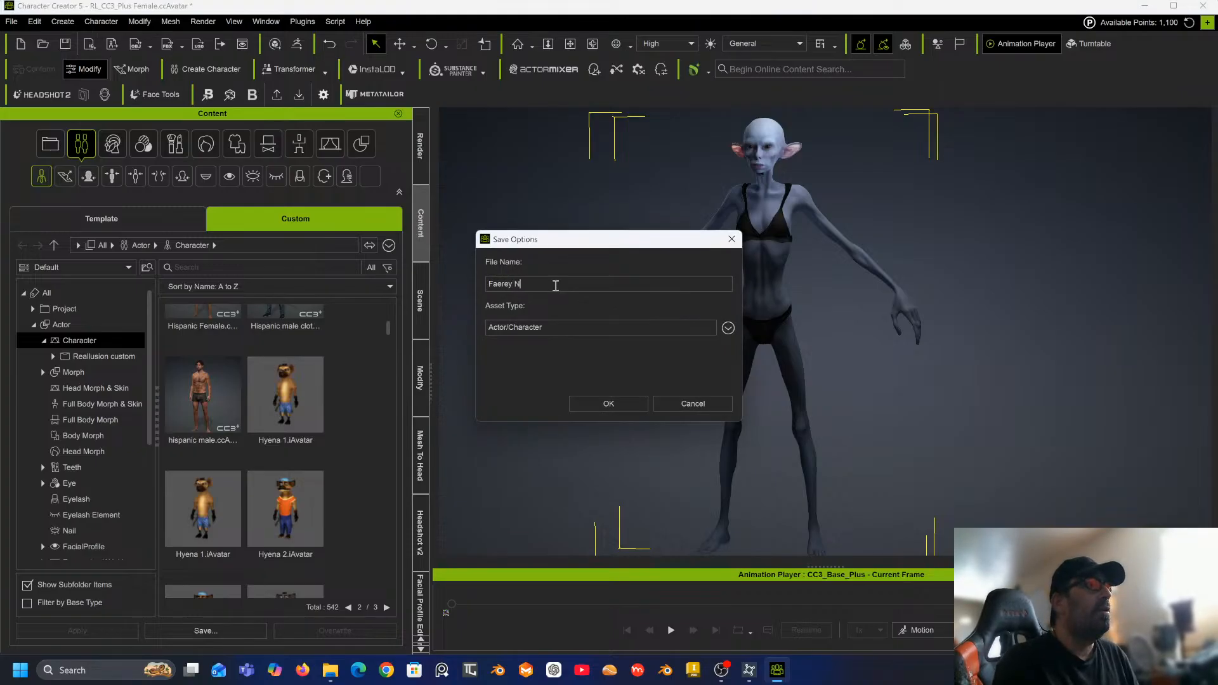
{"action": "type", "text": "ew"}
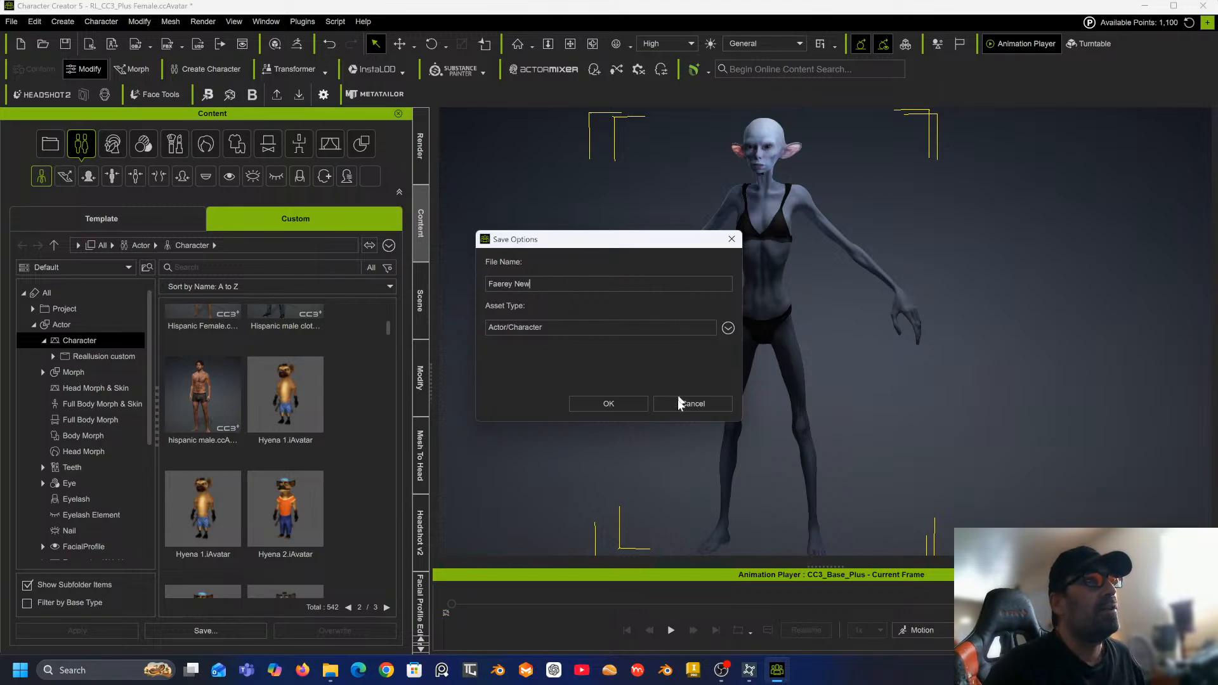
{"action": "left_click", "coordinate": [618, 404]}
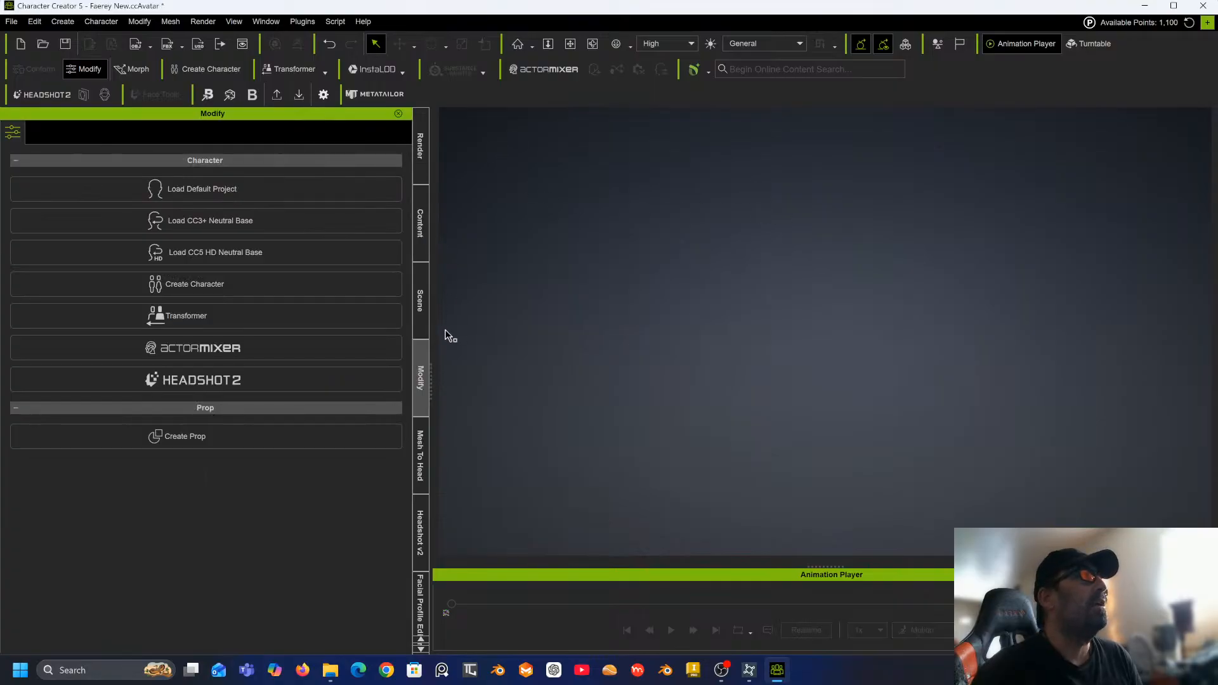
Import Burgershovels.fbx, convert it keeping original frame rate, and break its meshes into sub-props.
{"action": "left_click", "coordinate": [14, 22]}
{"action": "mouse_move", "coordinate": [57, 140]}
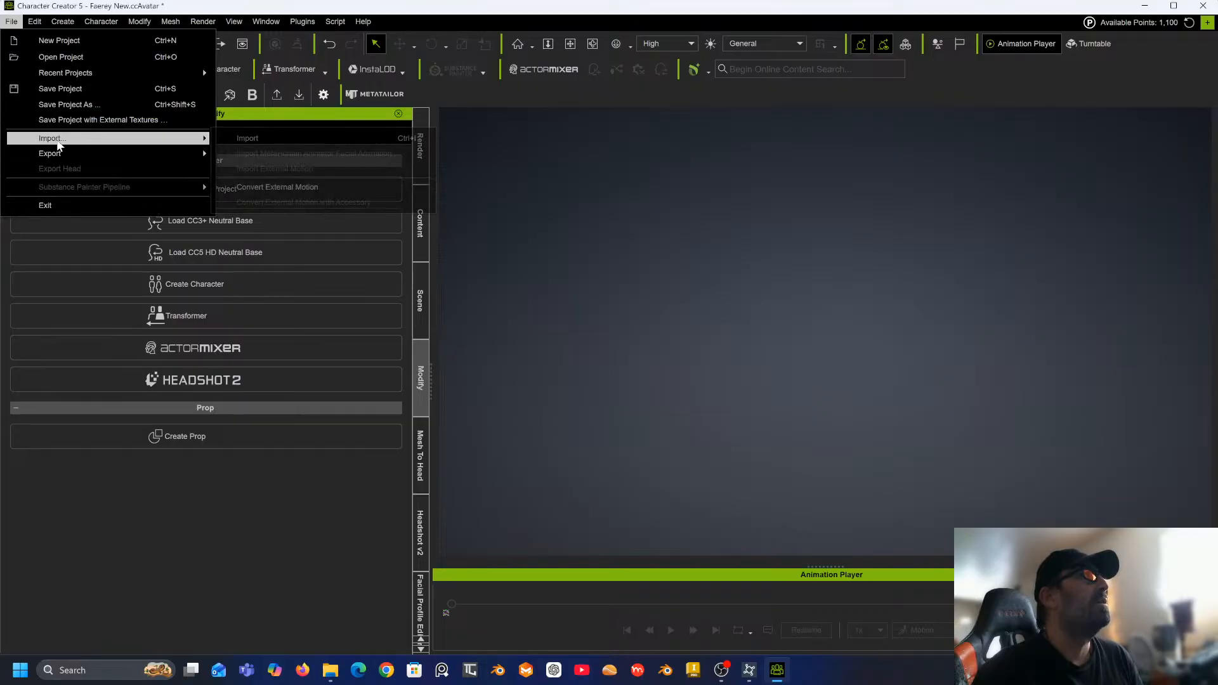
{"action": "left_click", "coordinate": [251, 140]}
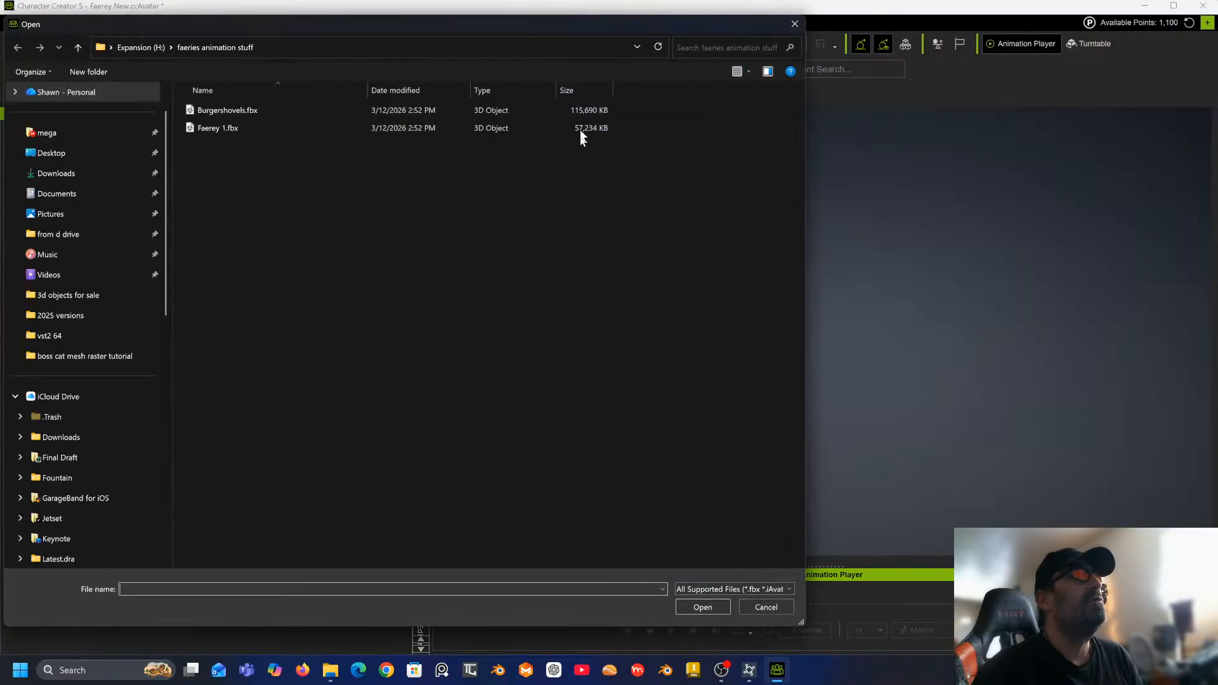
{"action": "double_click", "coordinate": [210, 110]}
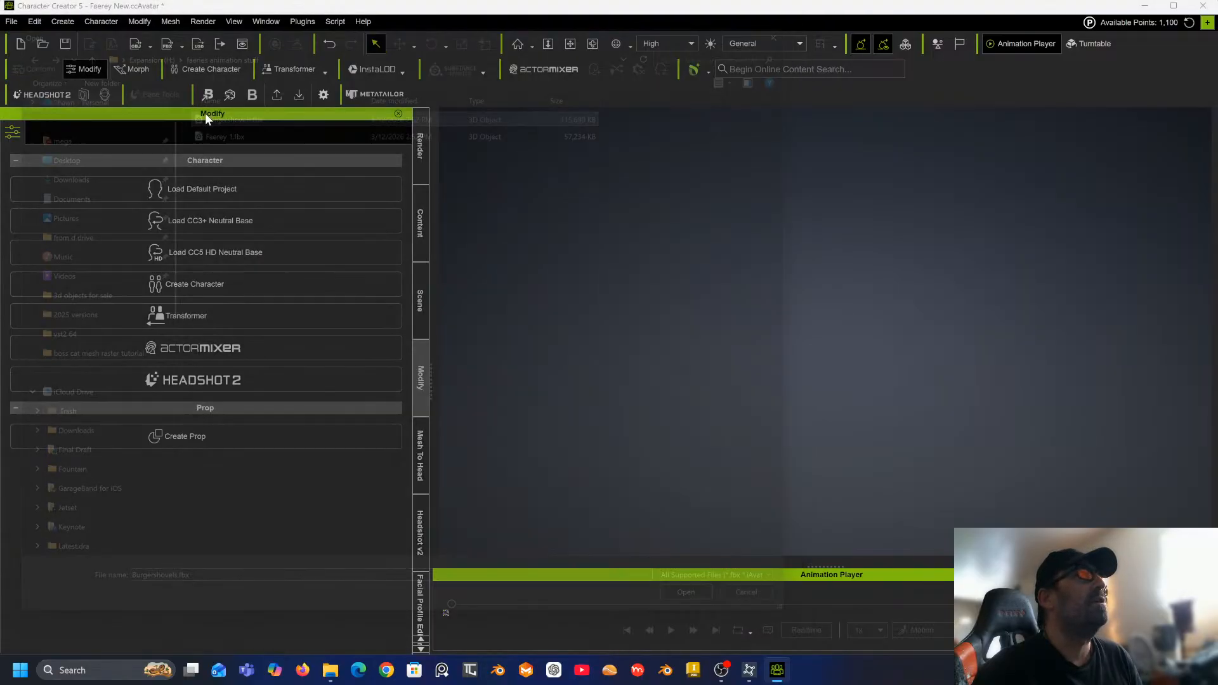
{"action": "left_click", "coordinate": [704, 426]}
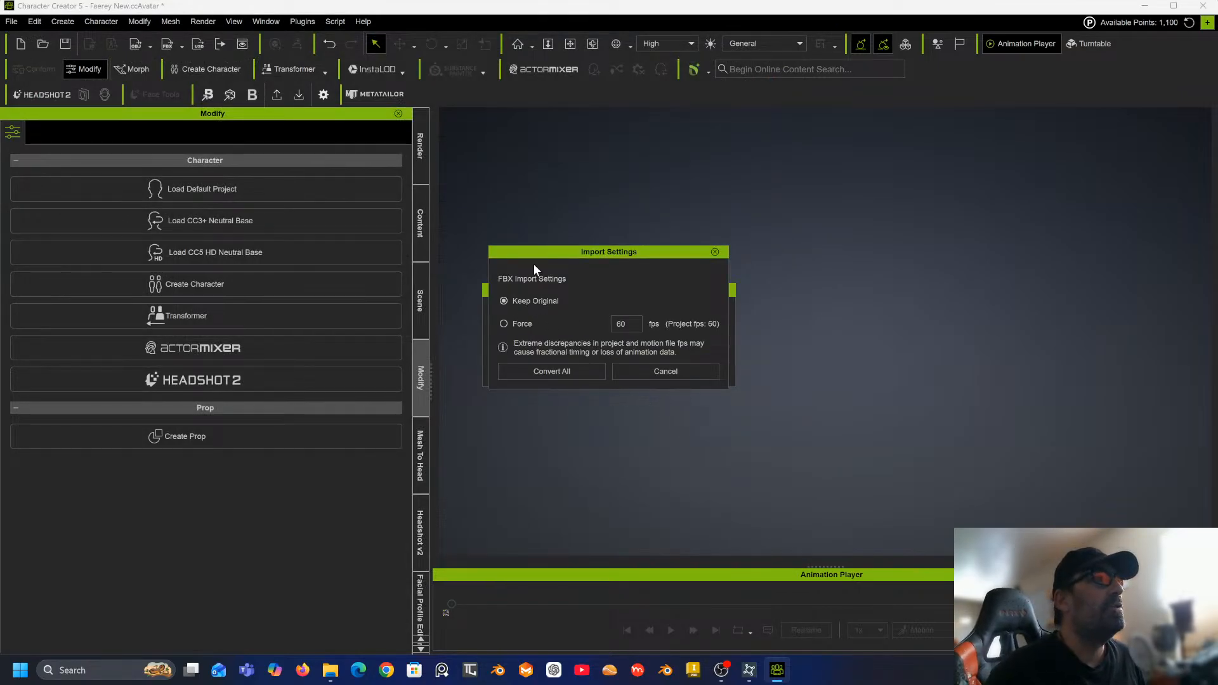
{"action": "left_click", "coordinate": [575, 371]}
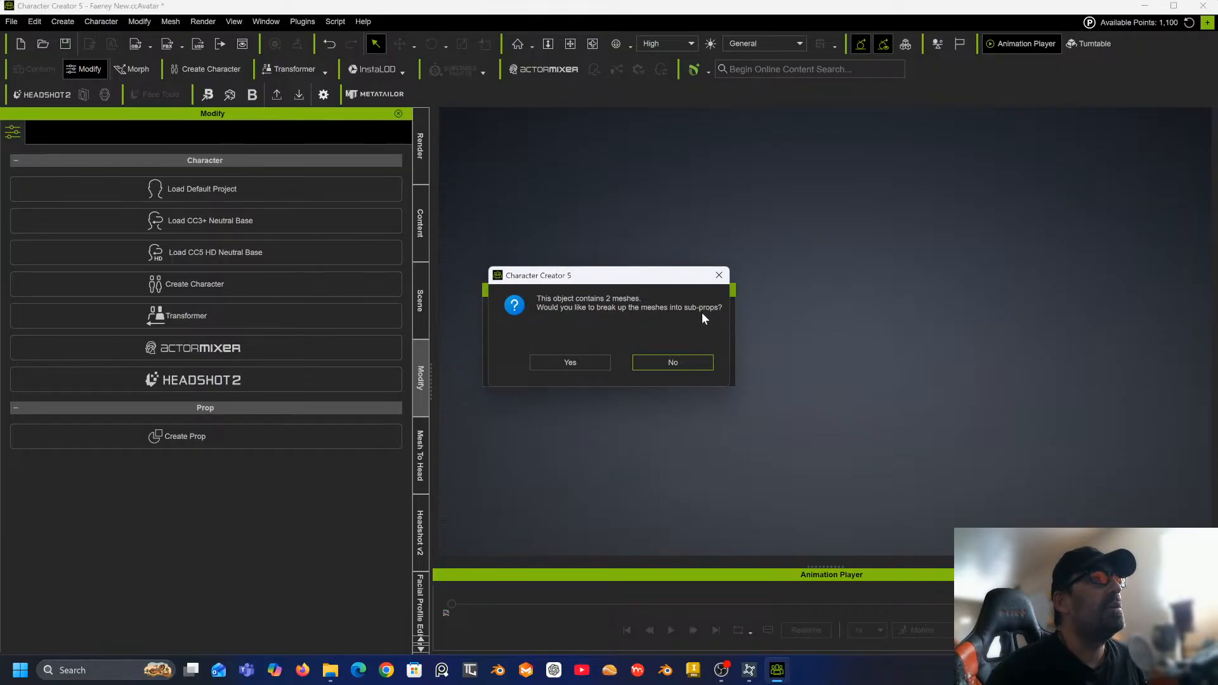
{"action": "left_click", "coordinate": [570, 362]}
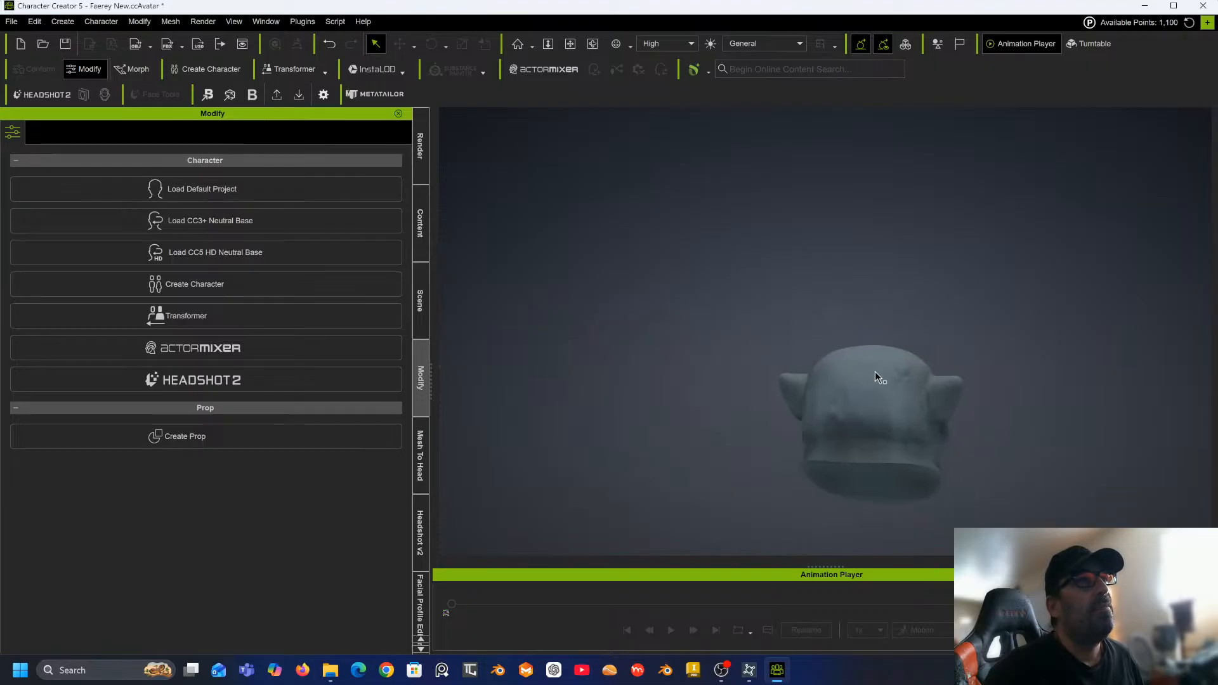
Select the imported head and inspect it from several angles.
{"action": "left_click", "coordinate": [871, 401]}
{"action": "middle_click_drag", "start_coordinate": [871, 401], "coordinate": [763, 284]}
{"action": "right_click_drag", "start_coordinate": [762, 283], "coordinate": [806, 309]}
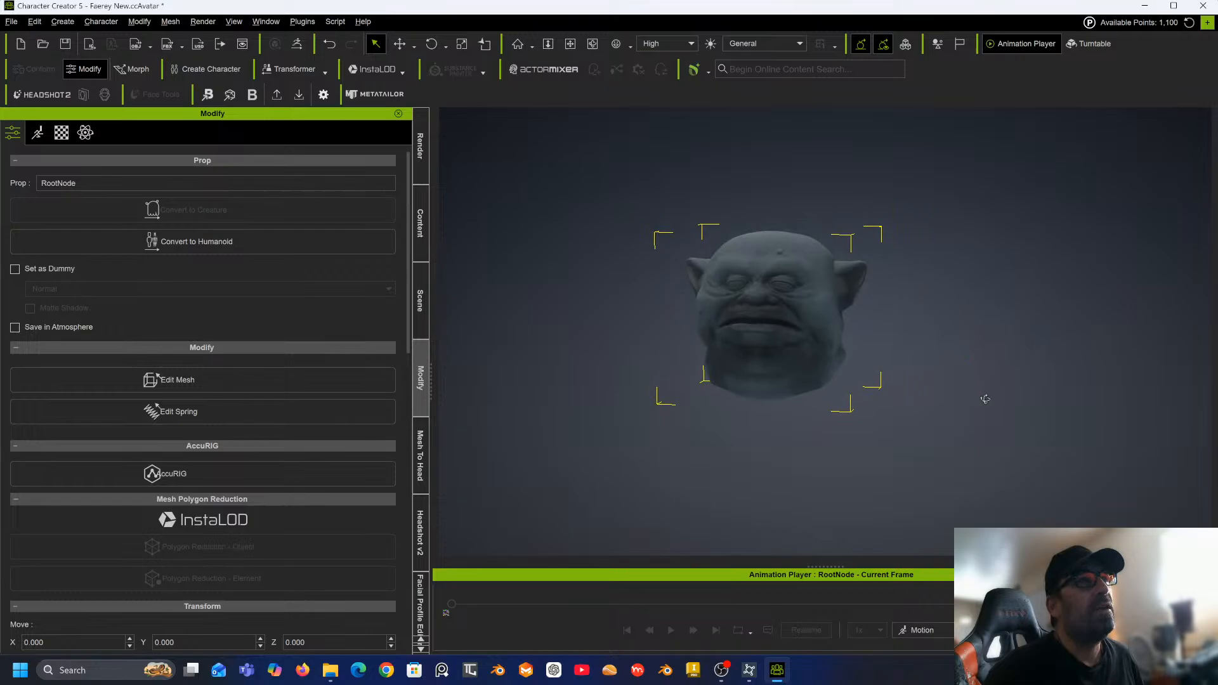
{"action": "scroll", "coordinate": [807, 318], "scroll_direction": "up", "scroll_amount": 5}
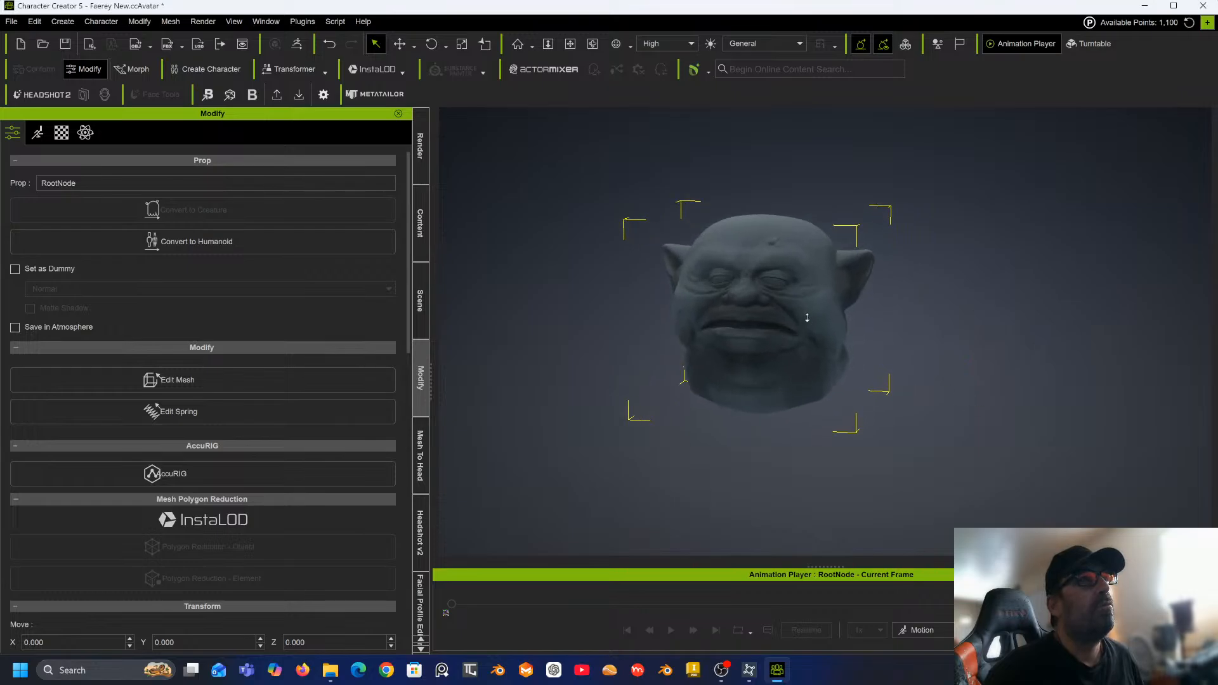
Try to start Headshot 2 mesh head generation on the imported sculpted head.
{"action": "scroll", "coordinate": [807, 318], "scroll_direction": "up", "scroll_amount": 3}
{"action": "middle_click_drag", "start_coordinate": [806, 319], "coordinate": [845, 359]}
{"action": "right_click_drag", "start_coordinate": [845, 359], "coordinate": [783, 348]}
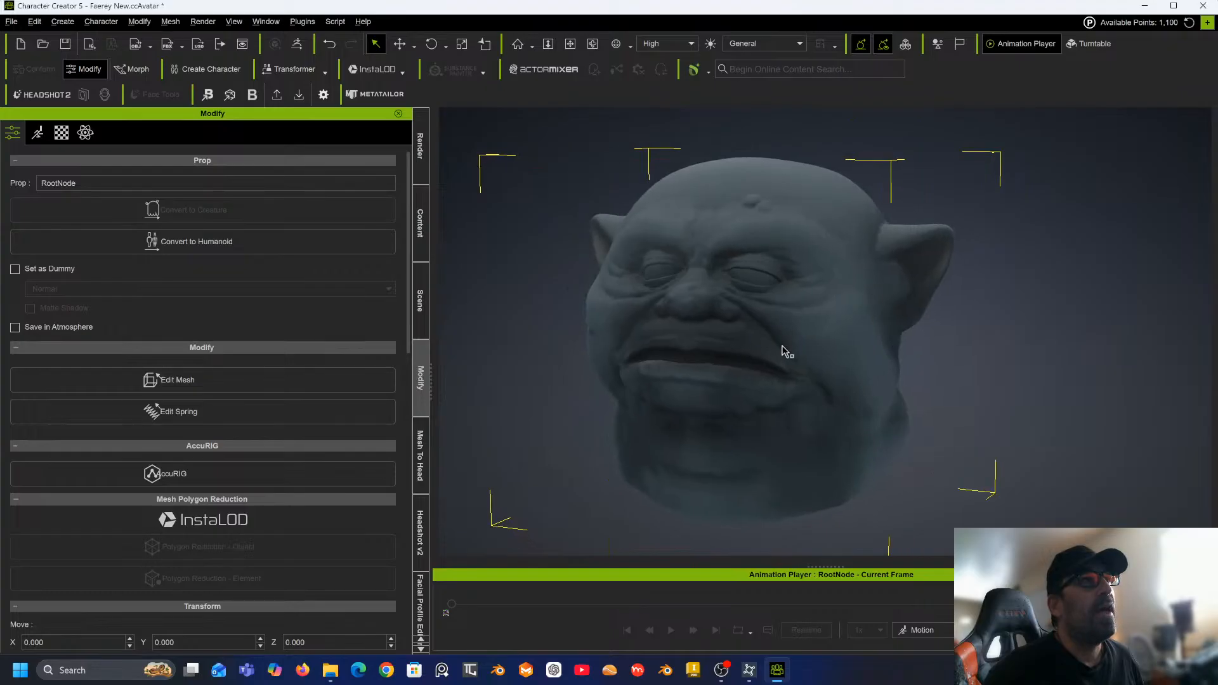
{"action": "middle_click_drag", "start_coordinate": [783, 348], "coordinate": [861, 337]}
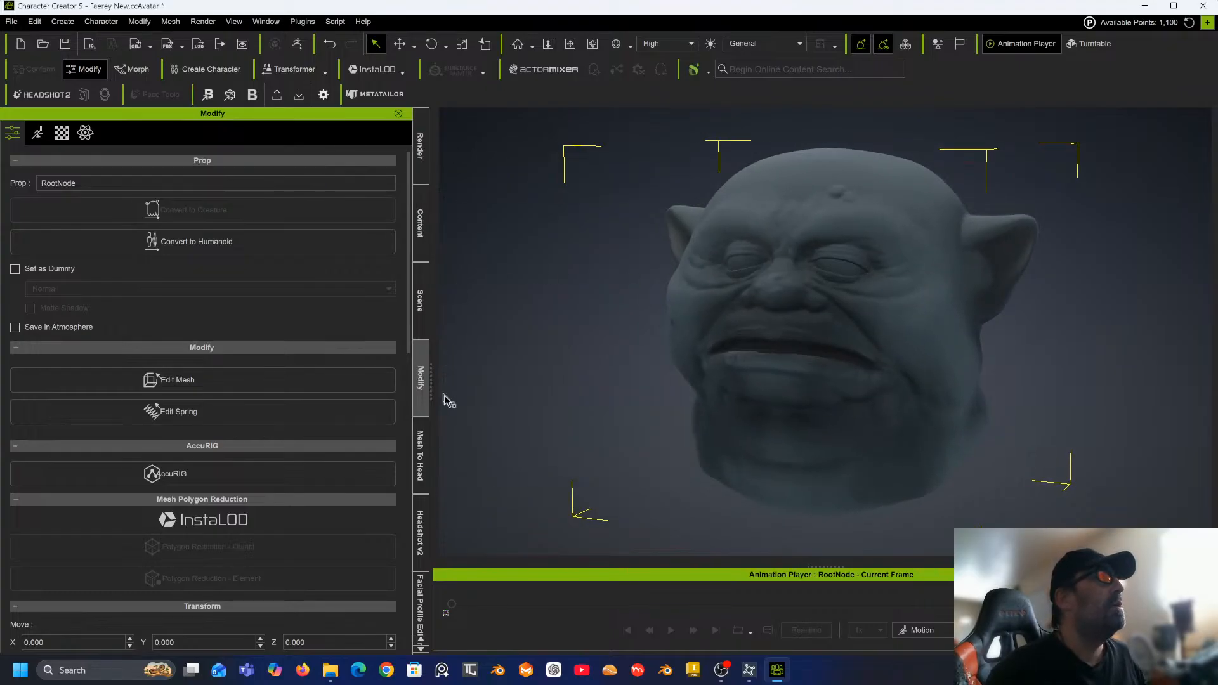
{"action": "left_click", "coordinate": [421, 463]}
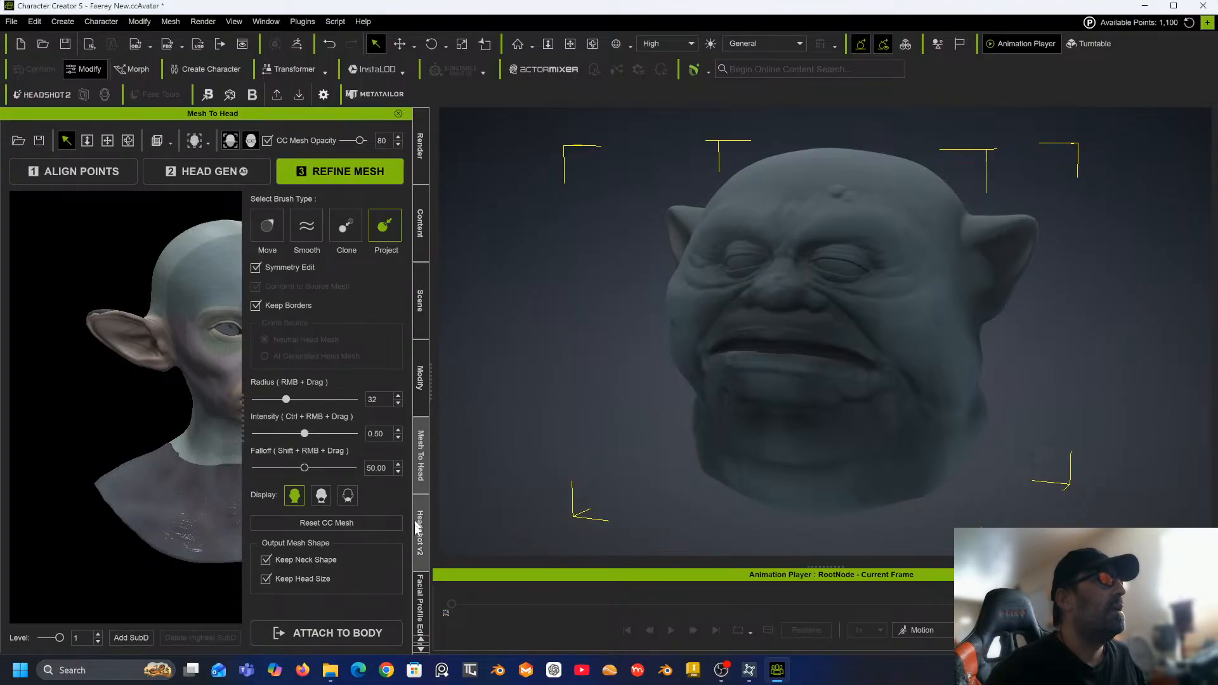
{"action": "left_click", "coordinate": [420, 538]}
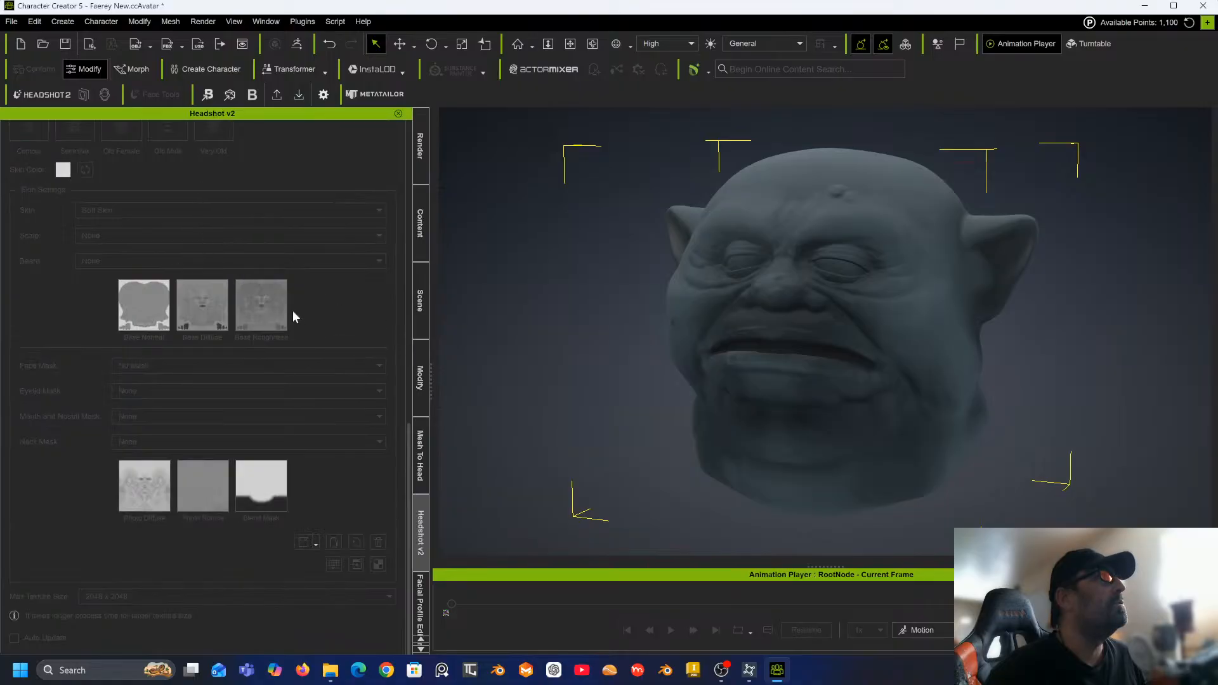
{"action": "scroll", "coordinate": [263, 297], "scroll_direction": "up", "scroll_amount": 6}
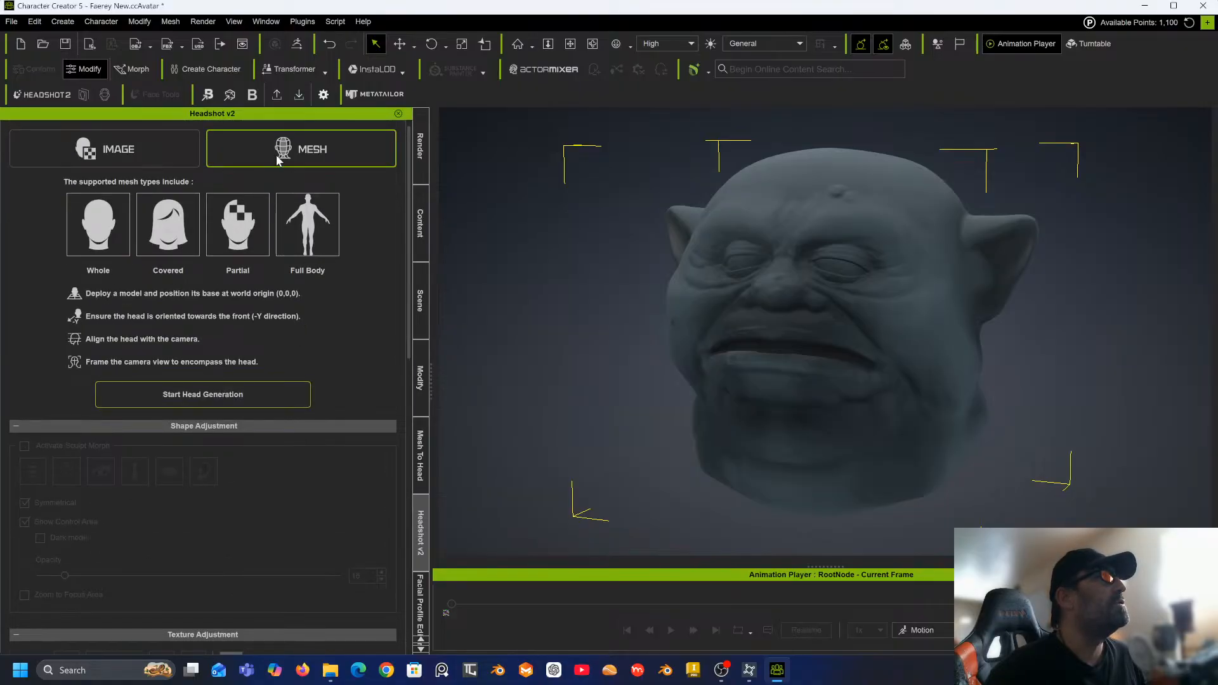
{"action": "left_click", "coordinate": [229, 397]}
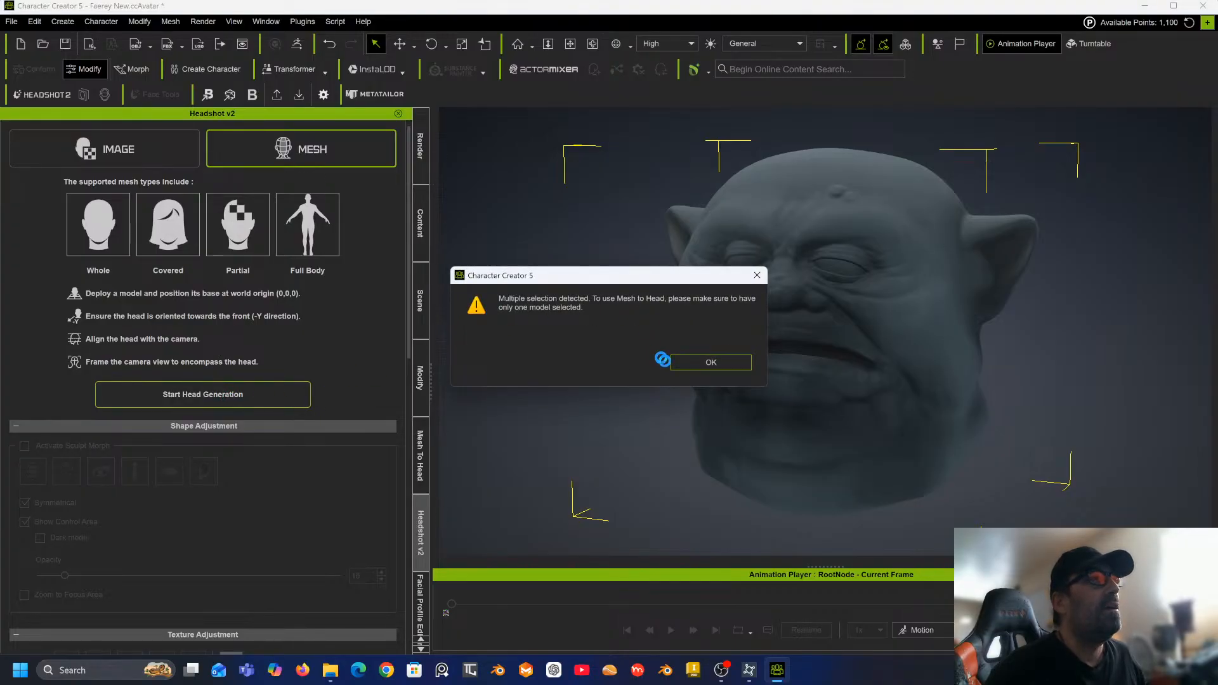
{"action": "left_click", "coordinate": [681, 366]}
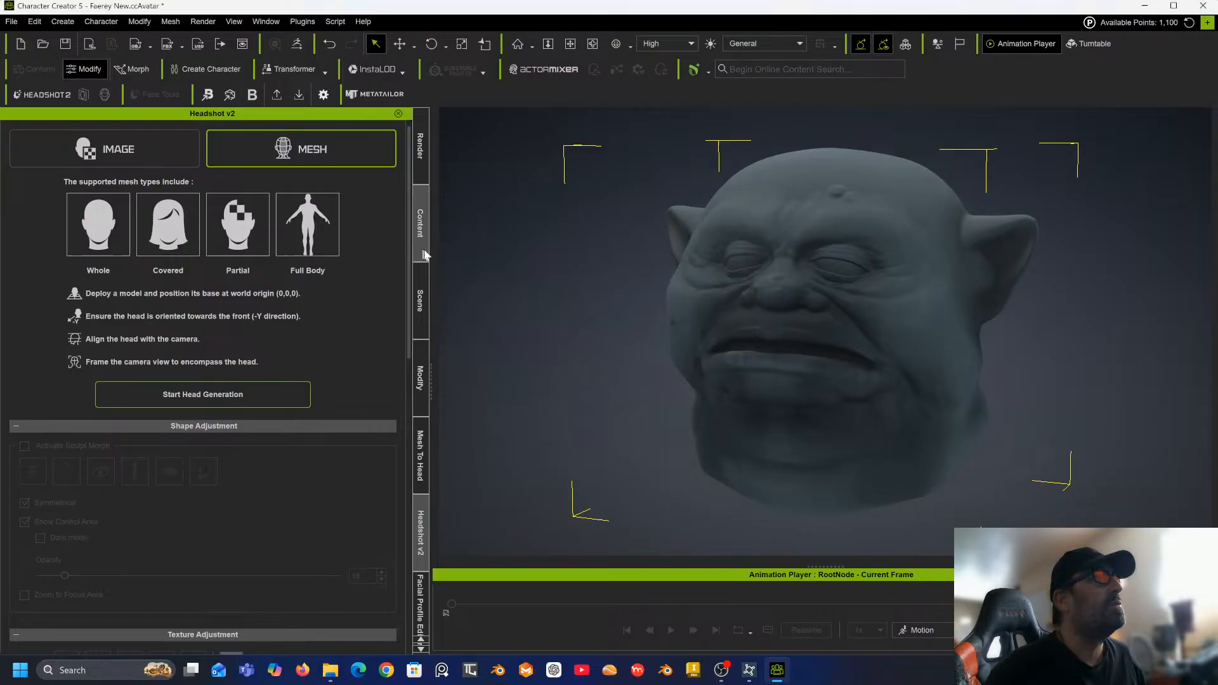
Expand the RootNode prop in the scene hierarchy and select only the Upper lid 1 mesh.
{"action": "left_click", "coordinate": [418, 311]}
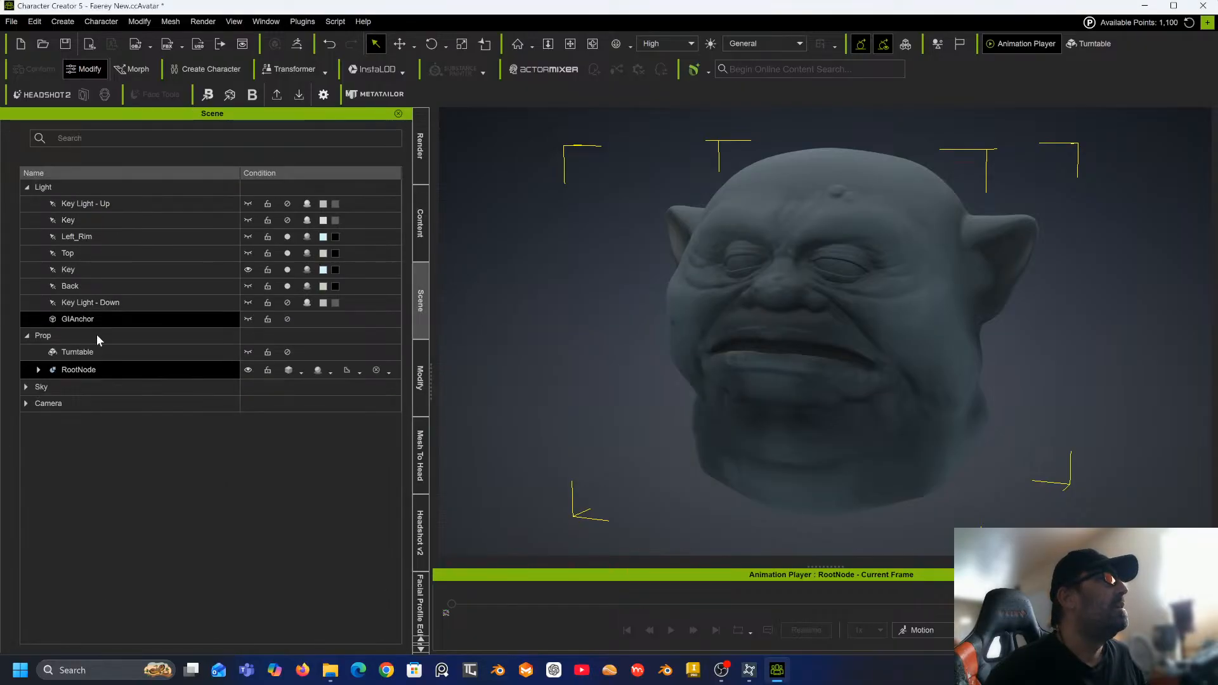
{"action": "left_click", "coordinate": [38, 369]}
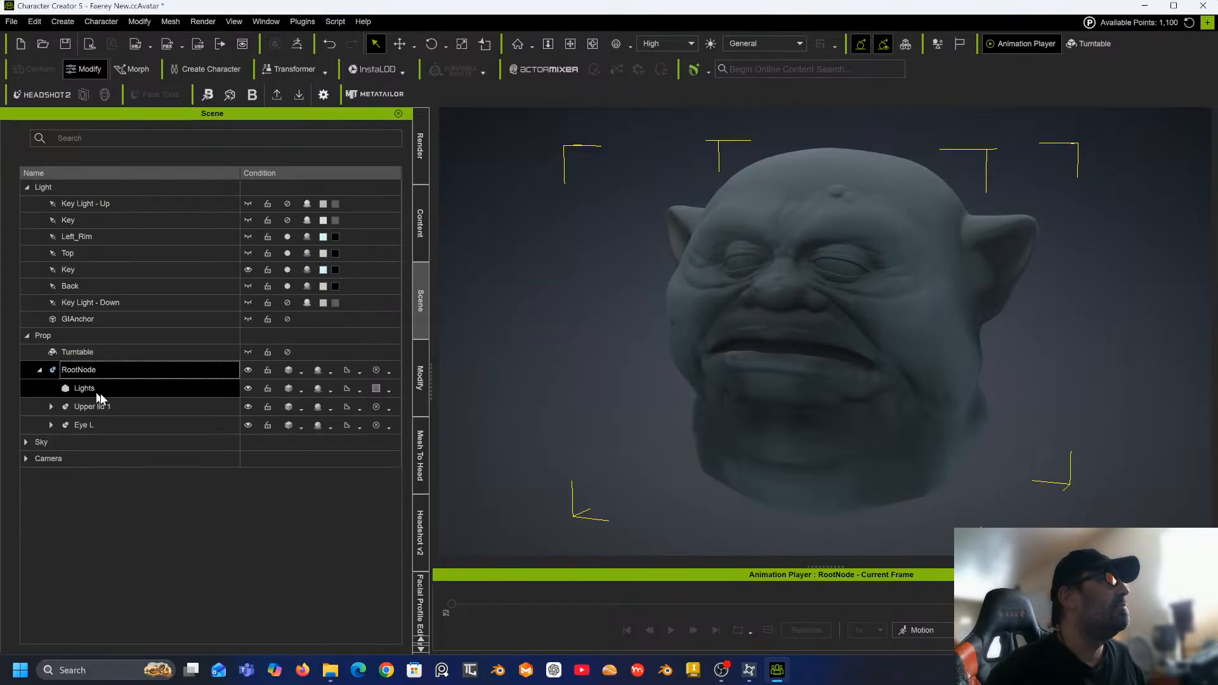
{"action": "left_click", "coordinate": [52, 424]}
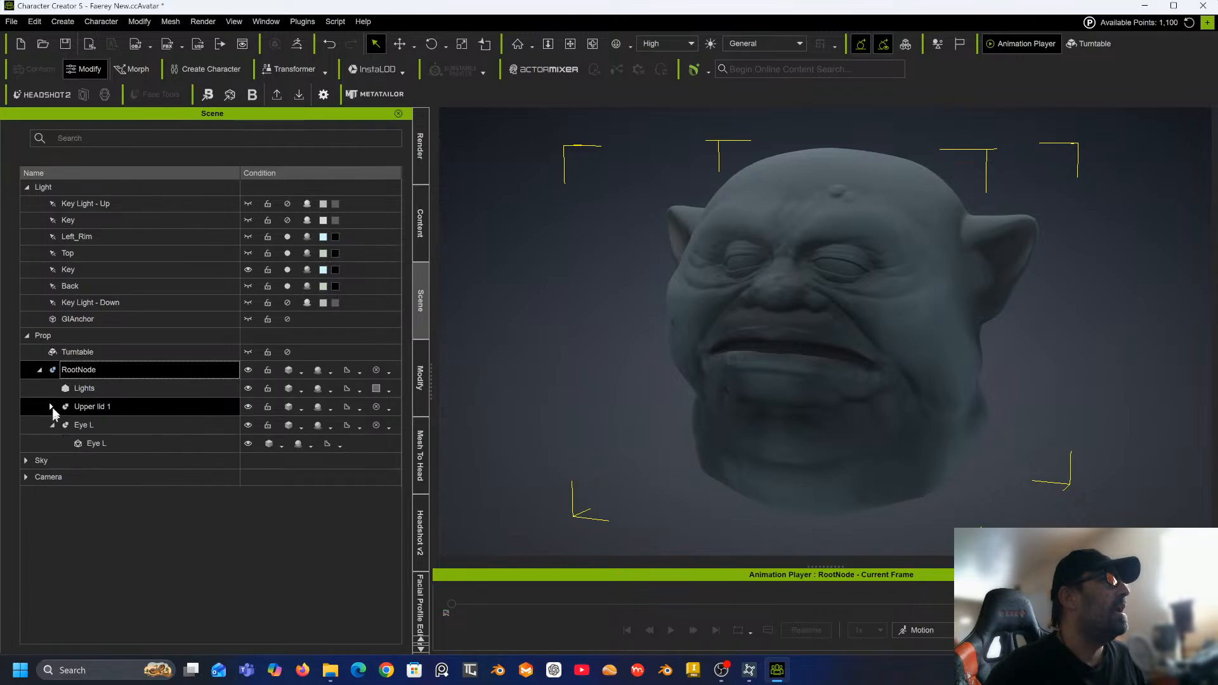
{"action": "left_click", "coordinate": [51, 406]}
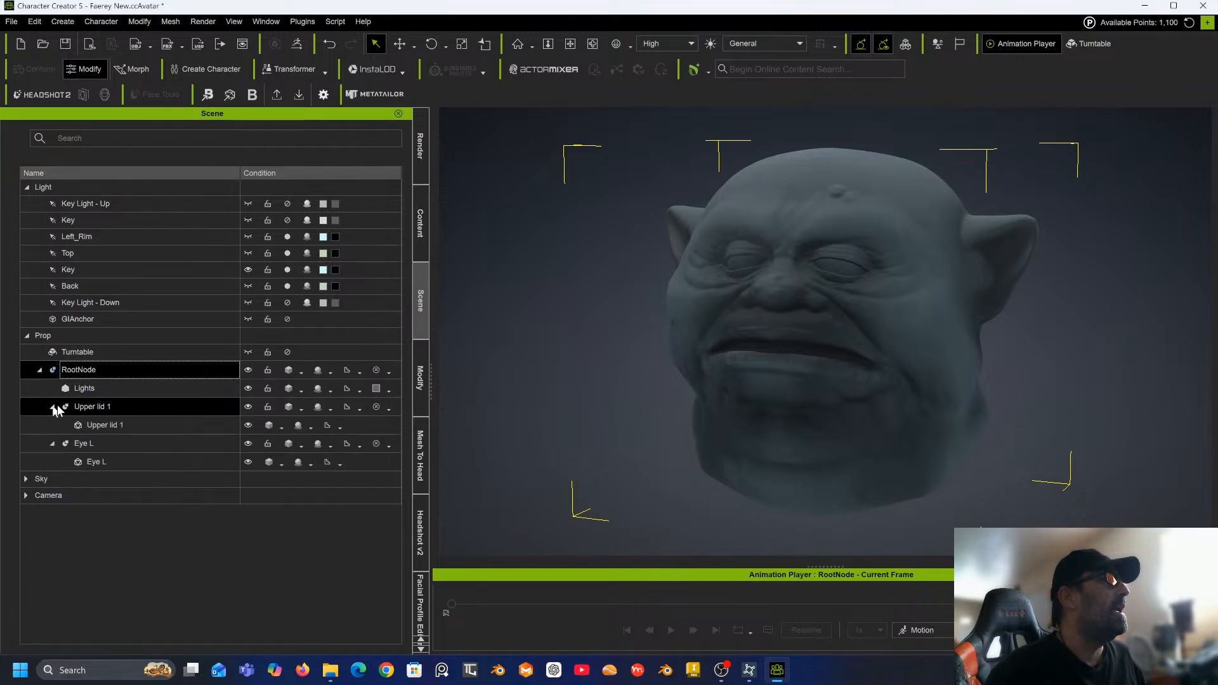
{"action": "left_click", "coordinate": [248, 425]}
{"action": "left_click", "coordinate": [248, 426]}
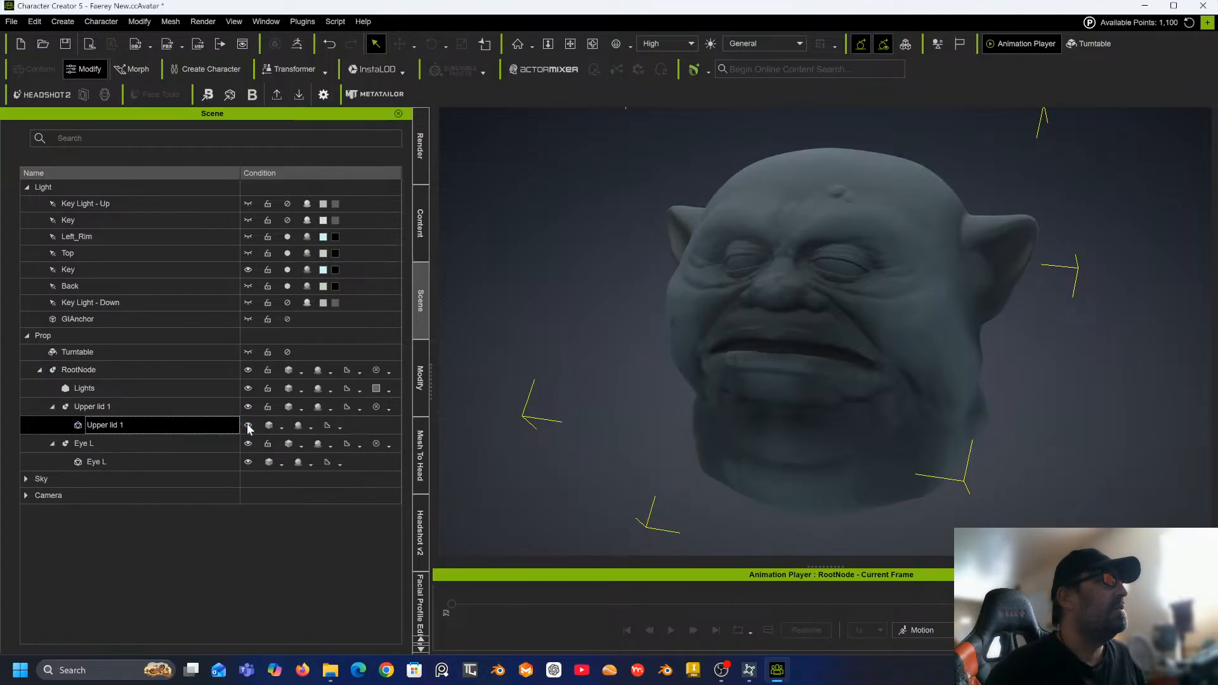
{"action": "left_click", "coordinate": [247, 444]}
{"action": "left_click", "coordinate": [246, 461]}
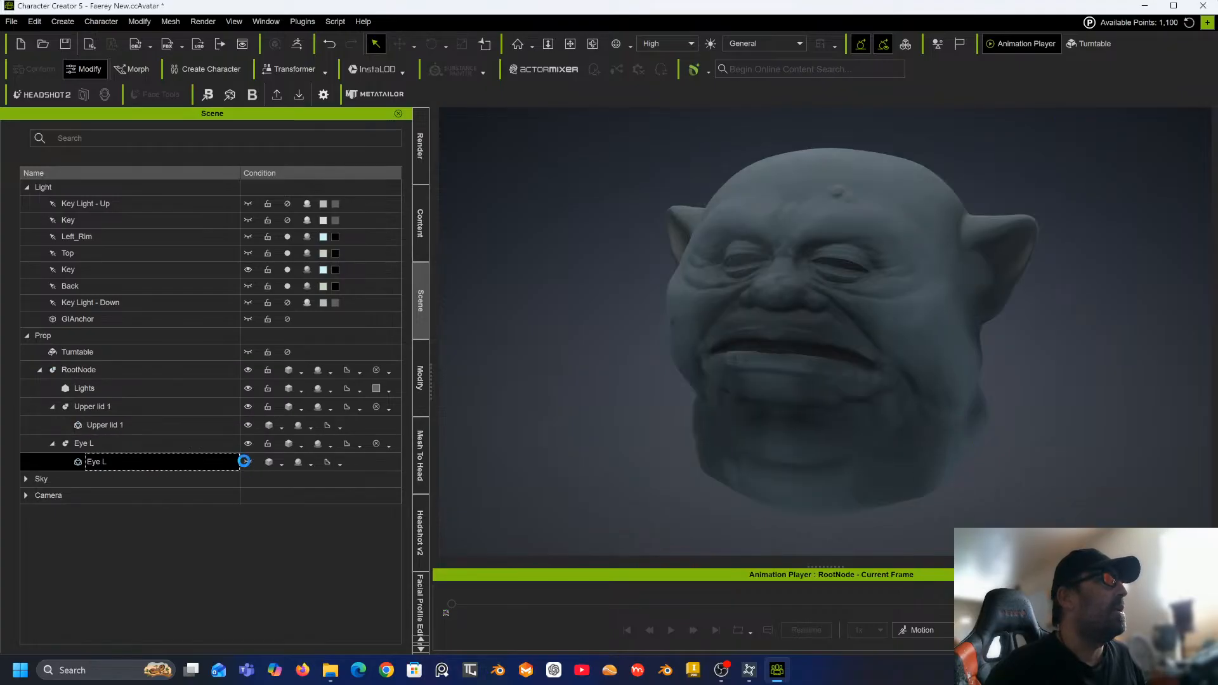
{"action": "left_click", "coordinate": [138, 425]}
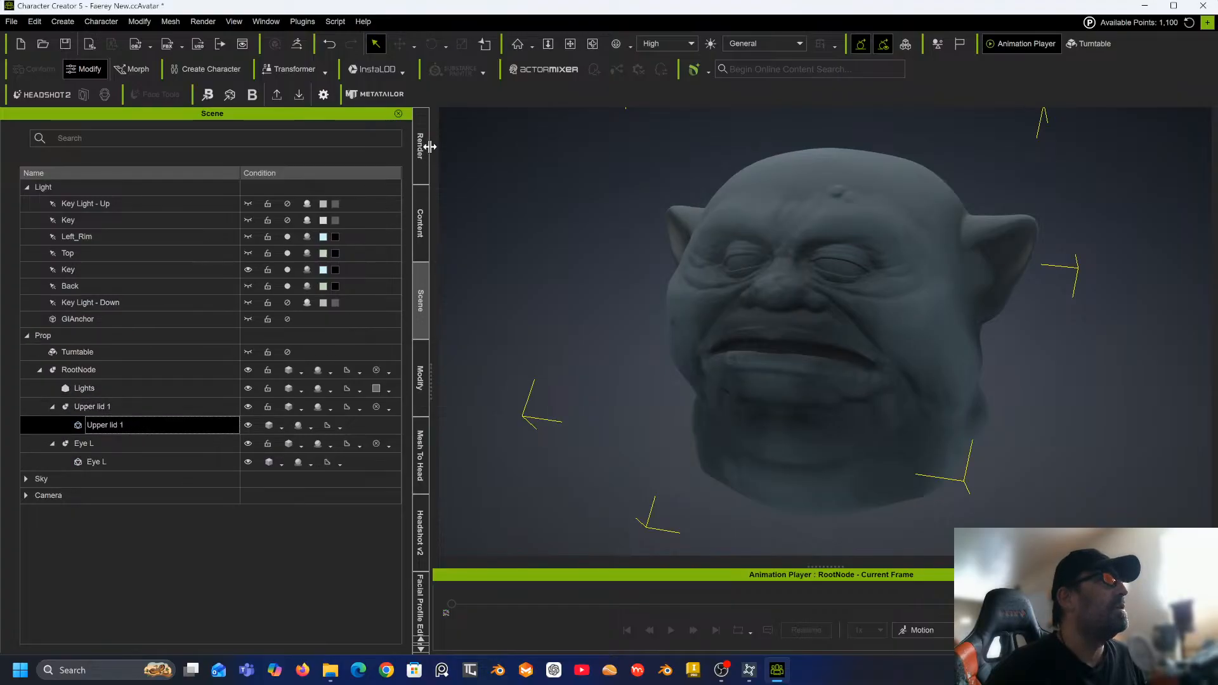
Start Headshot 2 mesh head generation with the Upper lid 1 mesh selected.
{"action": "left_click", "coordinate": [421, 455]}
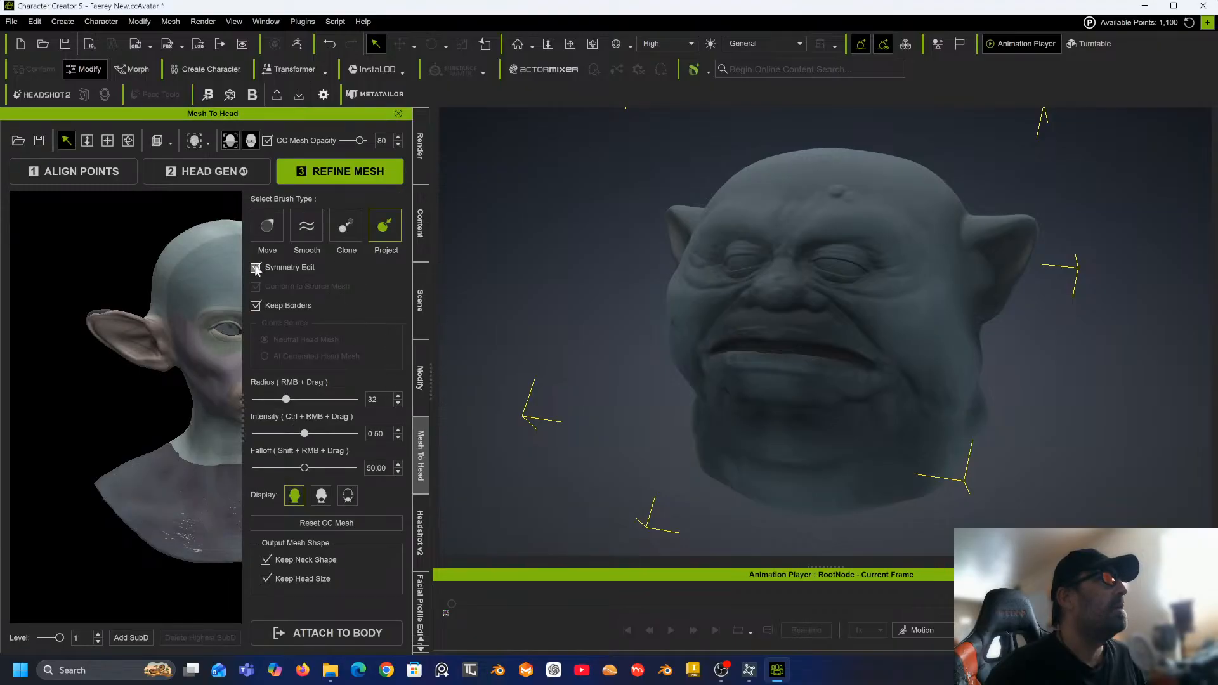
{"action": "left_click", "coordinate": [421, 533]}
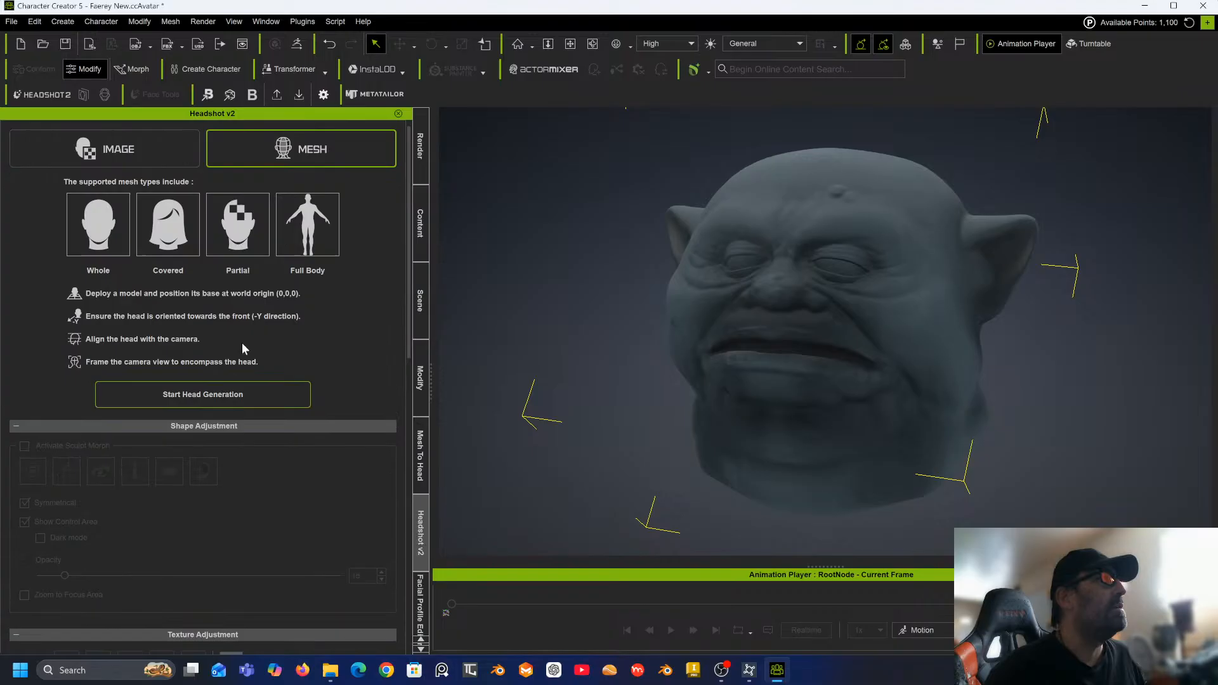
{"action": "left_click", "coordinate": [215, 394]}
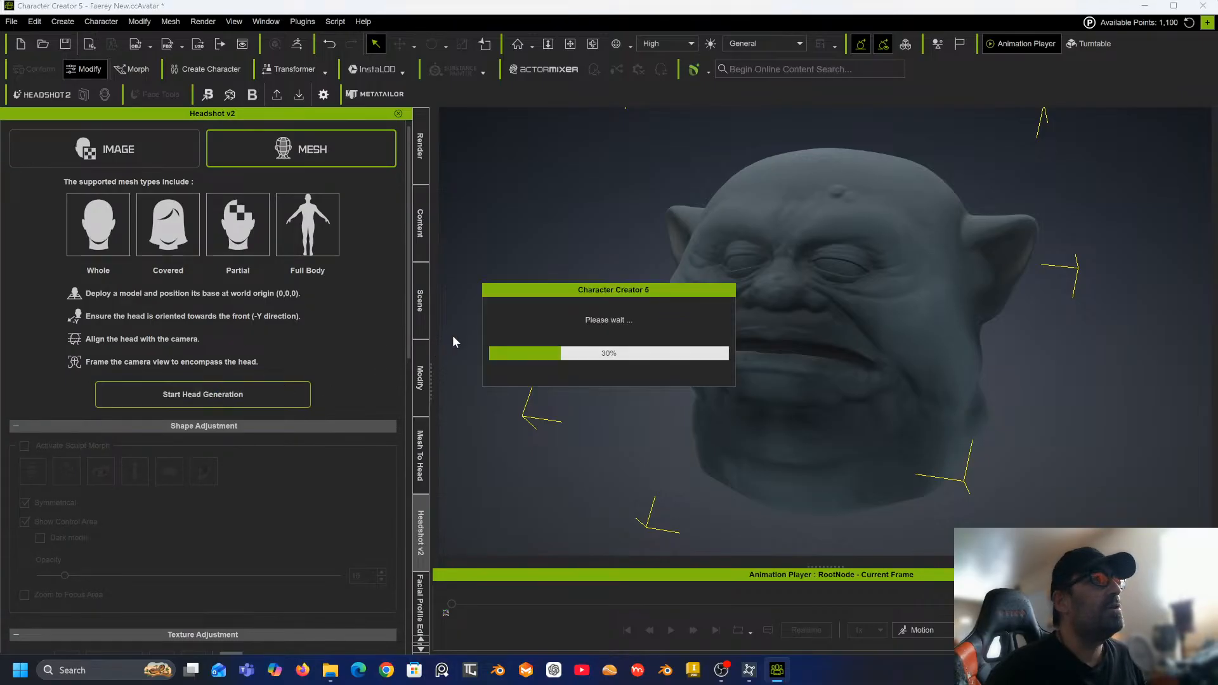
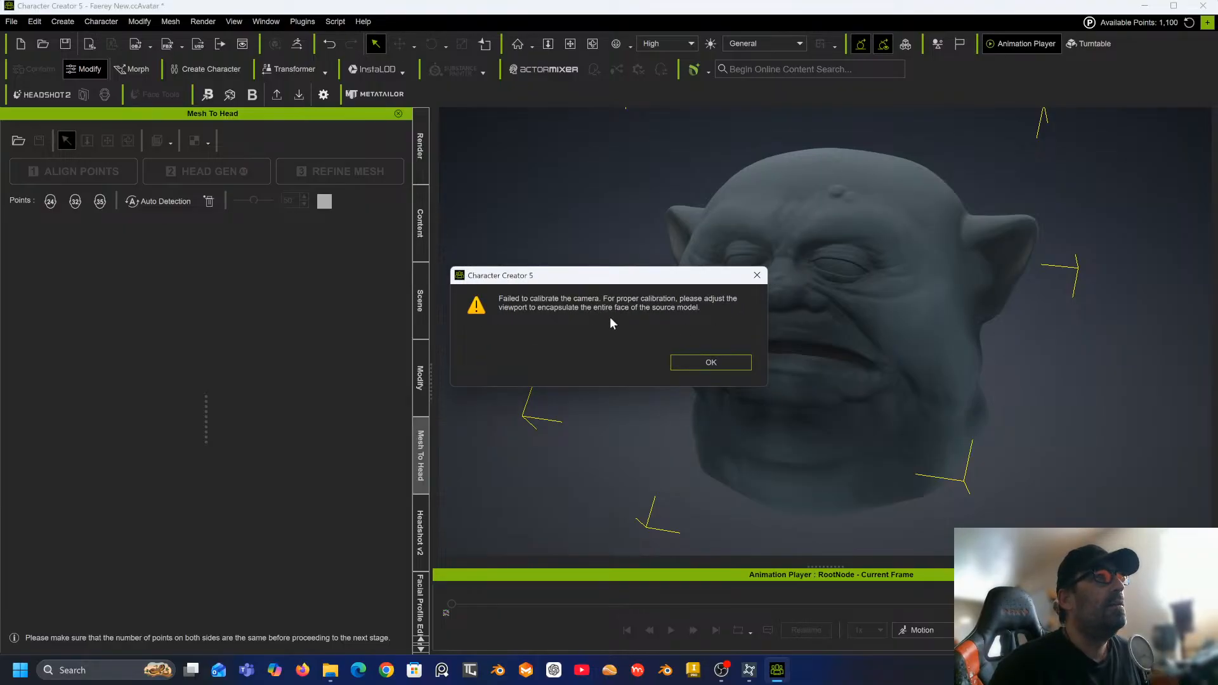
Dismiss the camera calibration and vertex-colour messages to enter the Align Points stage of Mesh To Head.
{"action": "left_click", "coordinate": [691, 360]}
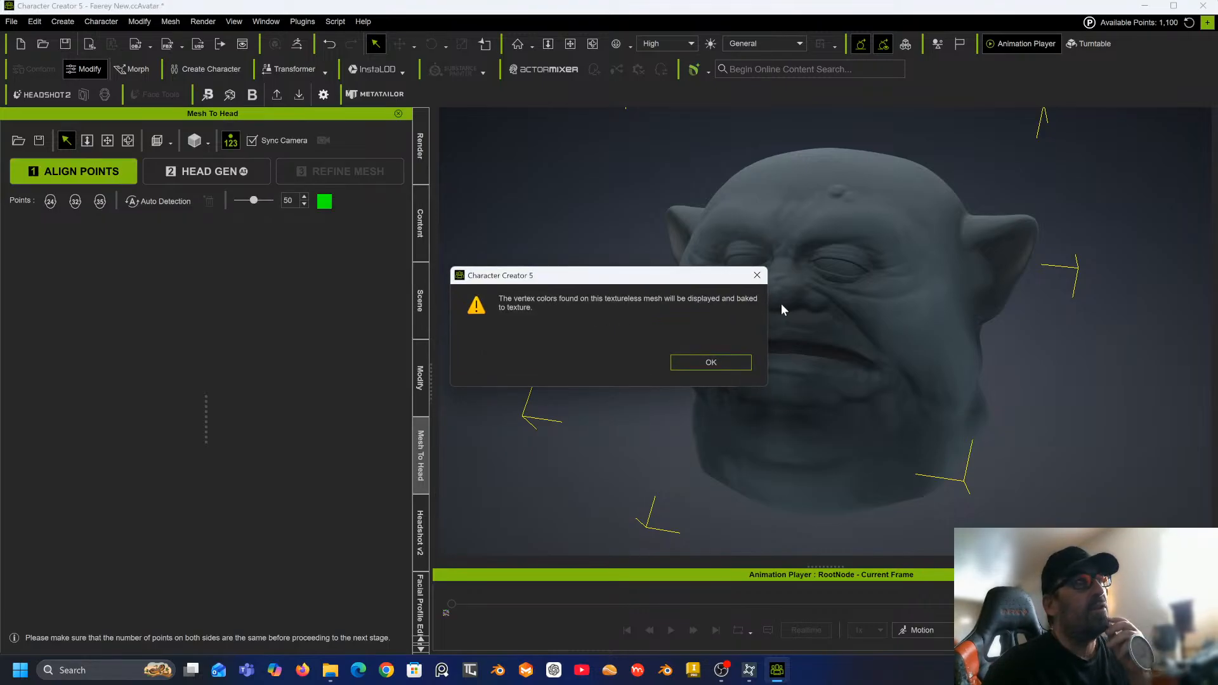
{"action": "left_click", "coordinate": [712, 365]}
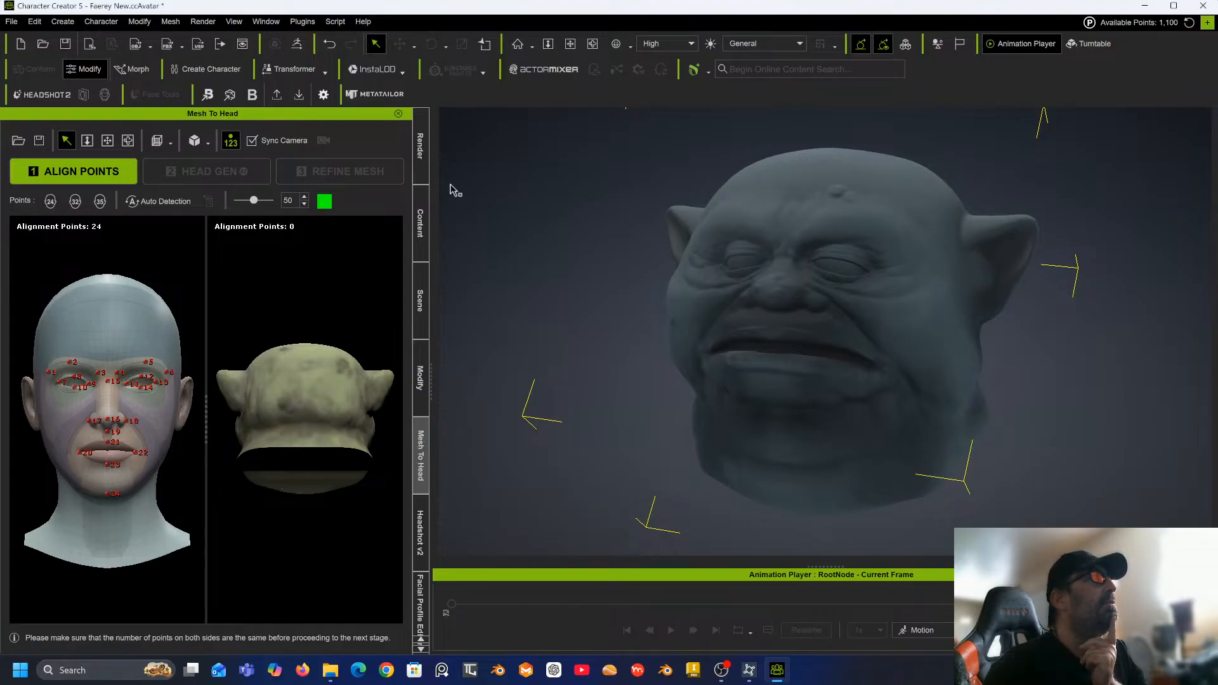
Orbit around the sculpted head and open the Modify panel to review the selected mesh's settings.
{"action": "scroll", "coordinate": [523, 245], "scroll_direction": "down", "scroll_amount": 5}
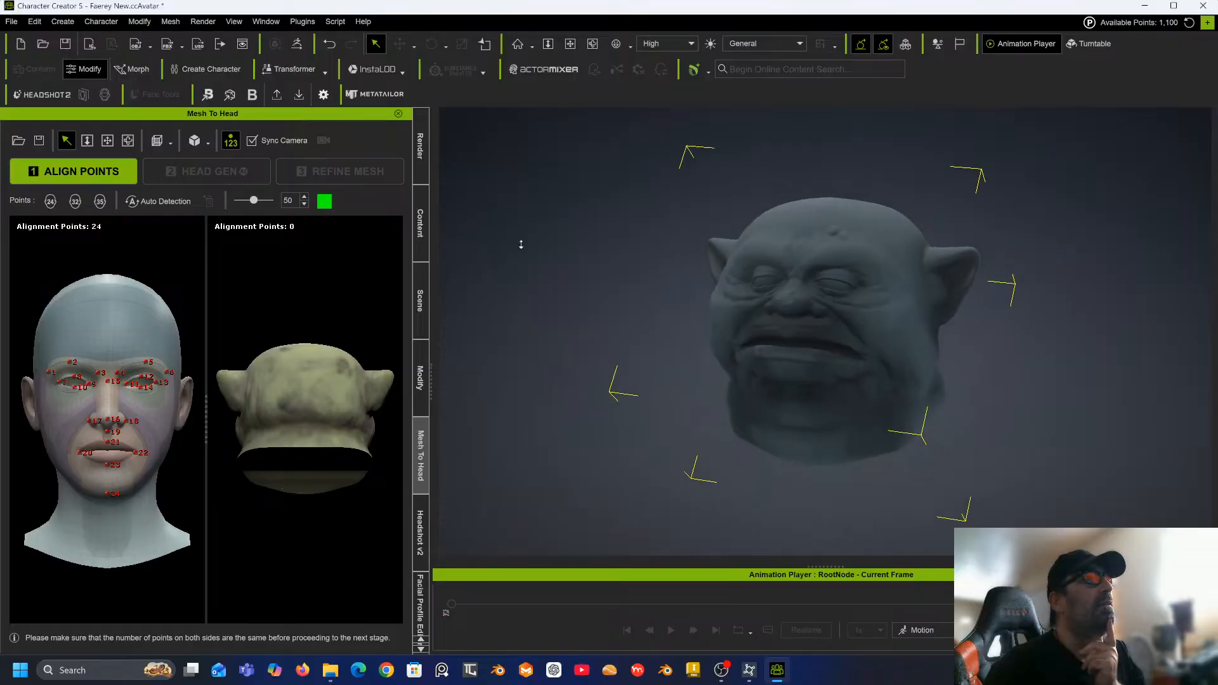
{"action": "right_click_drag", "start_coordinate": [533, 238], "coordinate": [899, 227]}
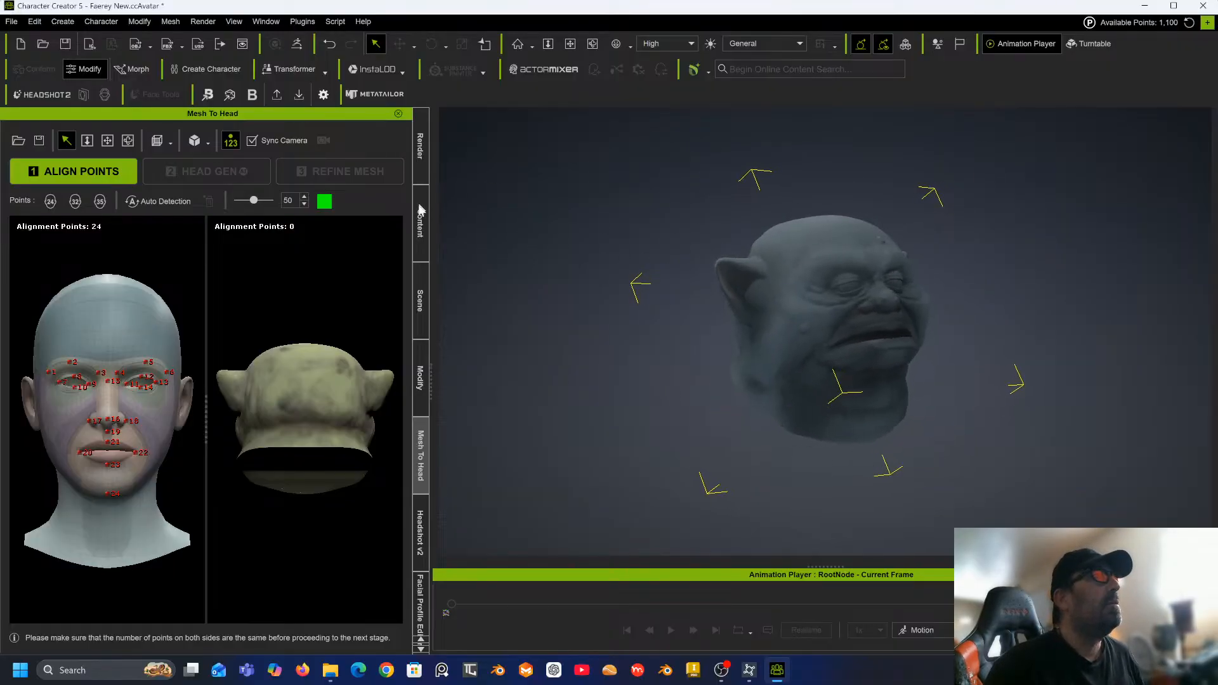
{"action": "left_click", "coordinate": [419, 381]}
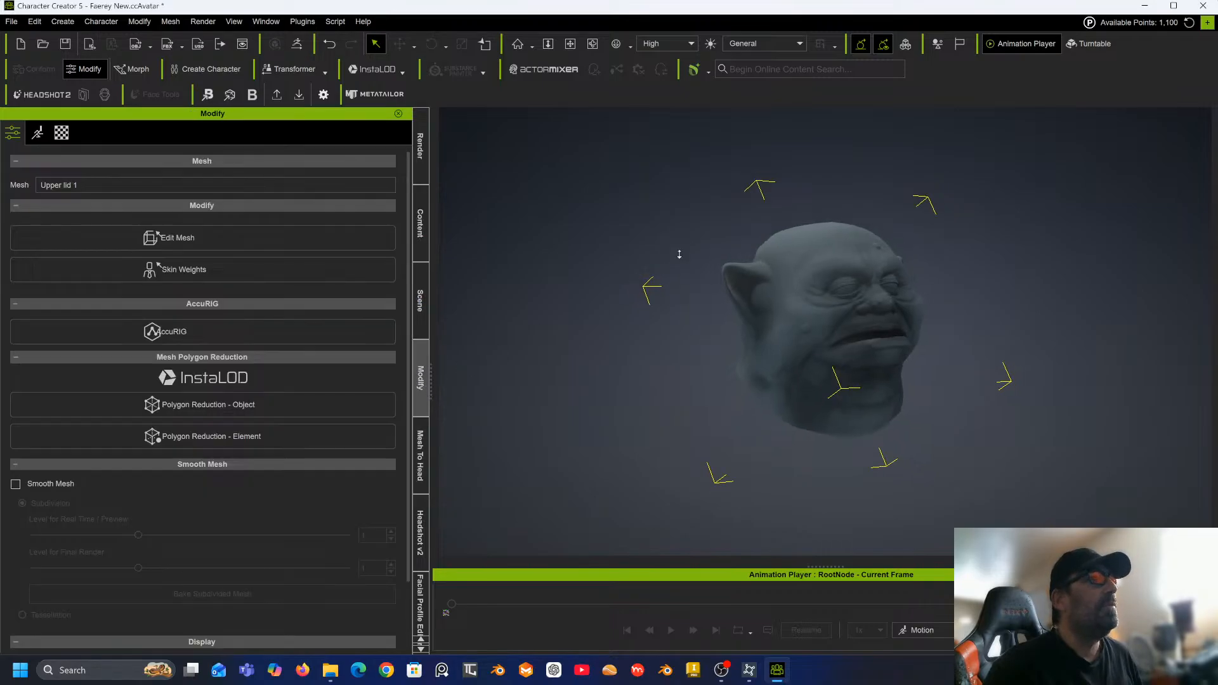
{"action": "scroll", "coordinate": [128, 375], "scroll_direction": "down", "scroll_amount": 3}
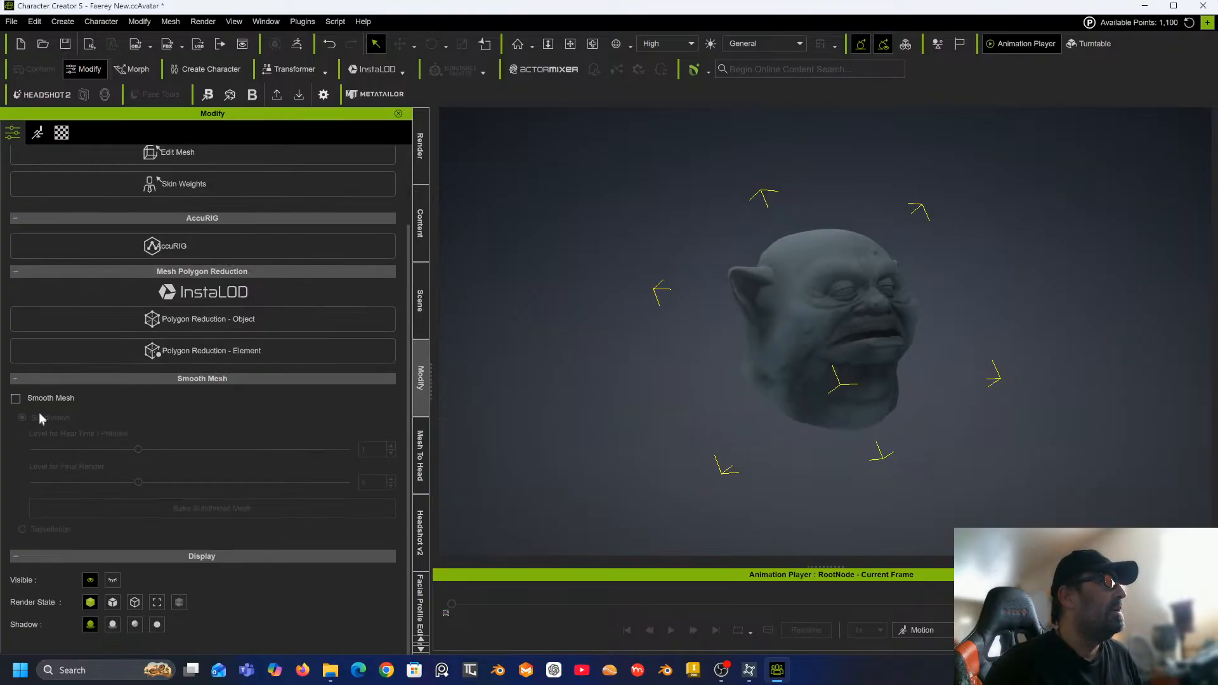
{"action": "scroll", "coordinate": [57, 413], "scroll_direction": "up", "scroll_amount": 3}
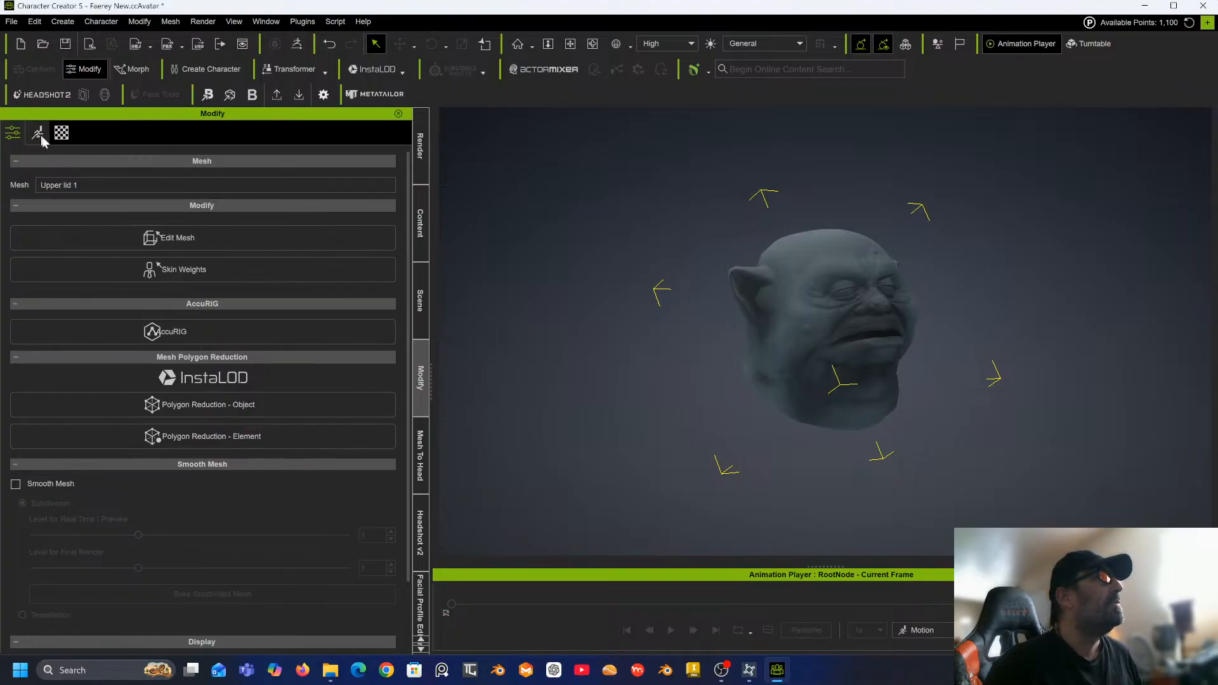
{"action": "scroll", "coordinate": [191, 341], "scroll_direction": "down", "scroll_amount": 3}
{"action": "left_click", "coordinate": [514, 393]}
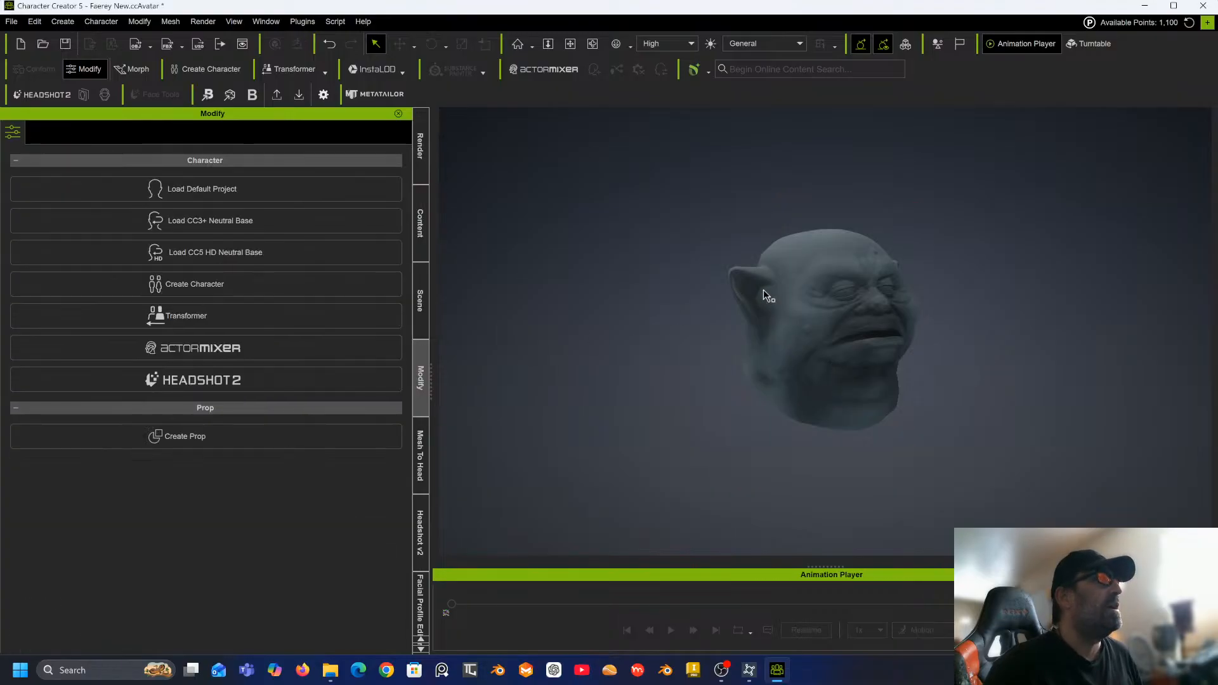
Select the whole imported head prop and switch the viewport to the Front view.
{"action": "left_click", "coordinate": [765, 292]}
{"action": "scroll", "coordinate": [237, 365], "scroll_direction": "down", "scroll_amount": 1}
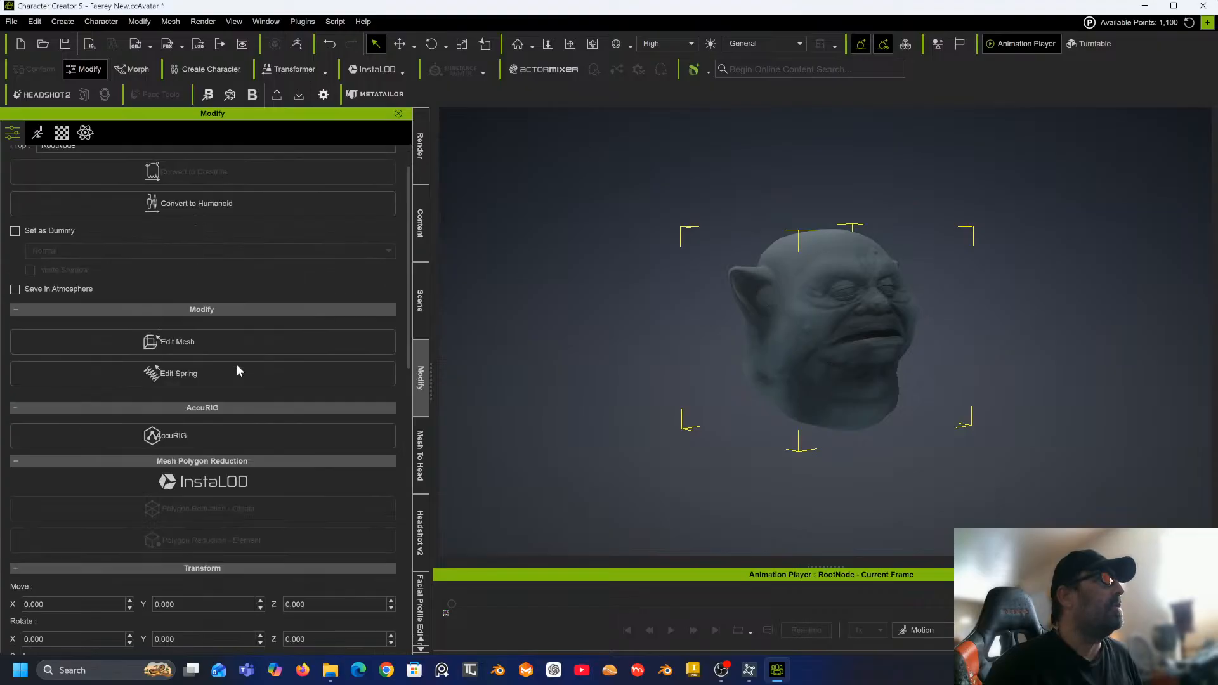
{"action": "scroll", "coordinate": [237, 364], "scroll_direction": "up", "scroll_amount": 1}
{"action": "scroll", "coordinate": [238, 364], "scroll_direction": "down", "scroll_amount": 7}
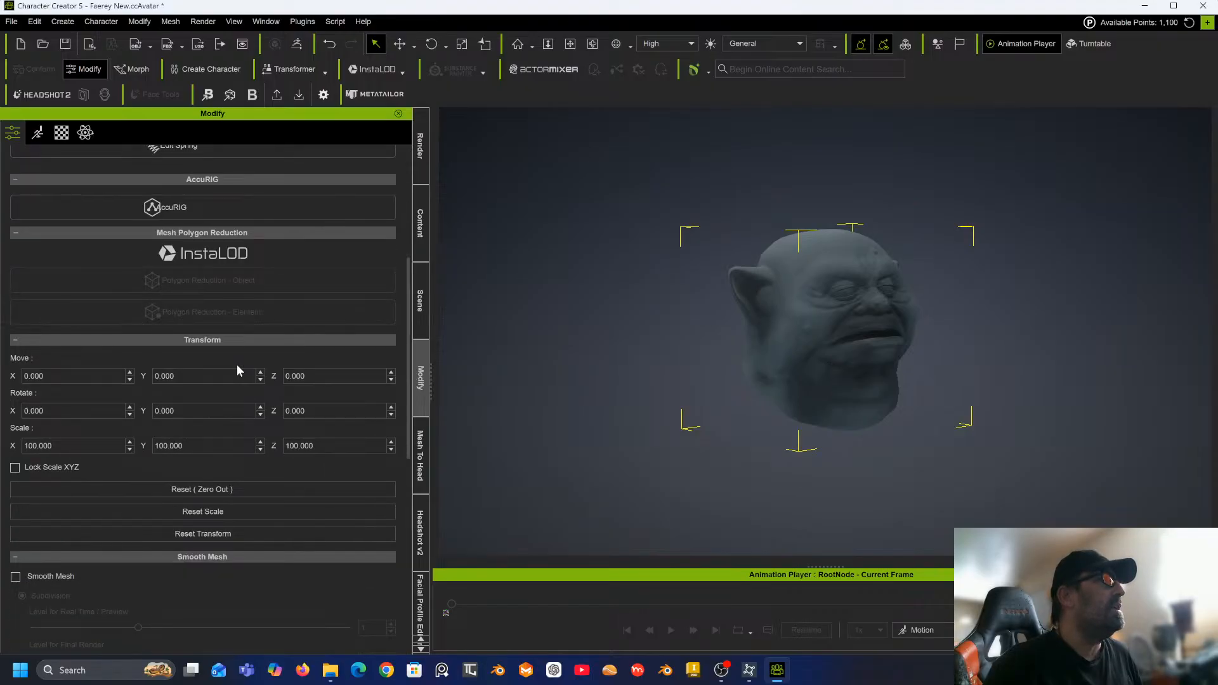
{"action": "scroll", "coordinate": [238, 364], "scroll_direction": "down", "scroll_amount": 5}
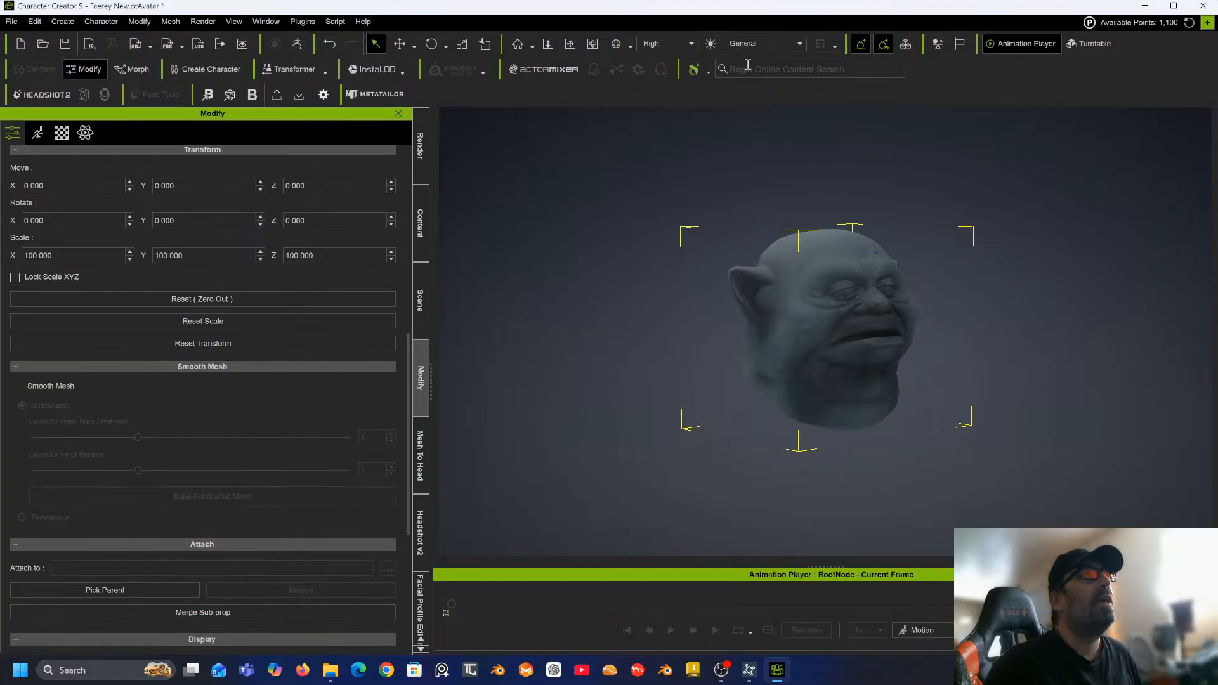
{"action": "left_click", "coordinate": [629, 45]}
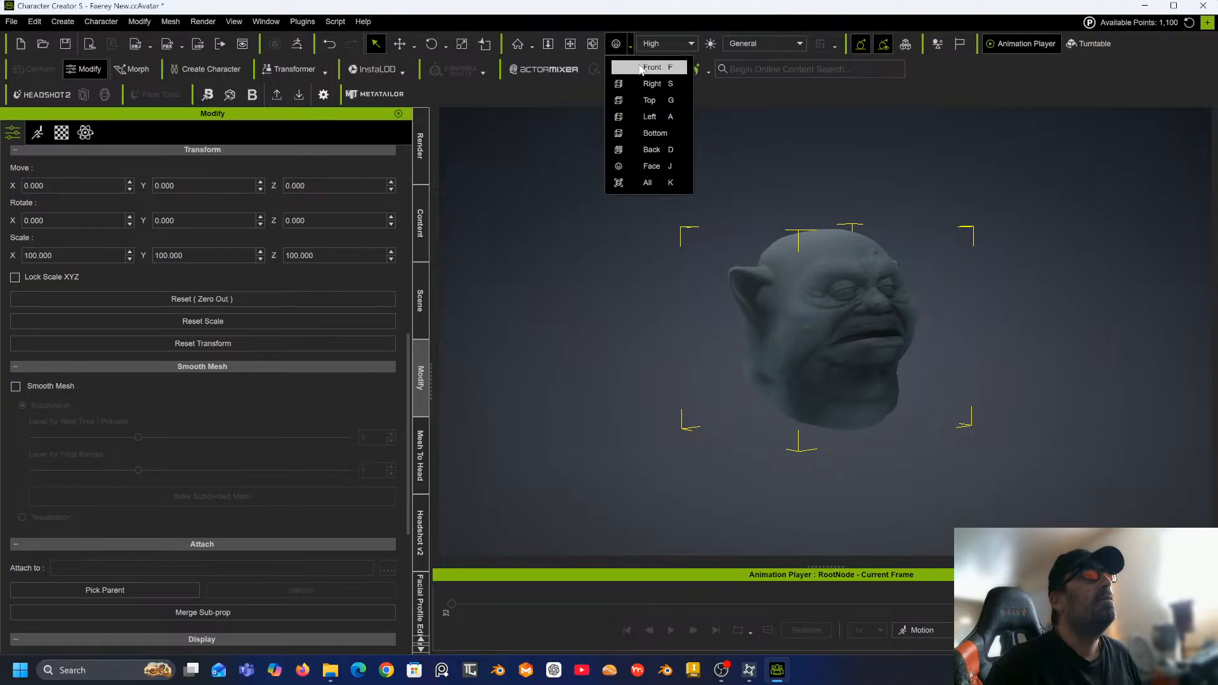
{"action": "left_click", "coordinate": [638, 65]}
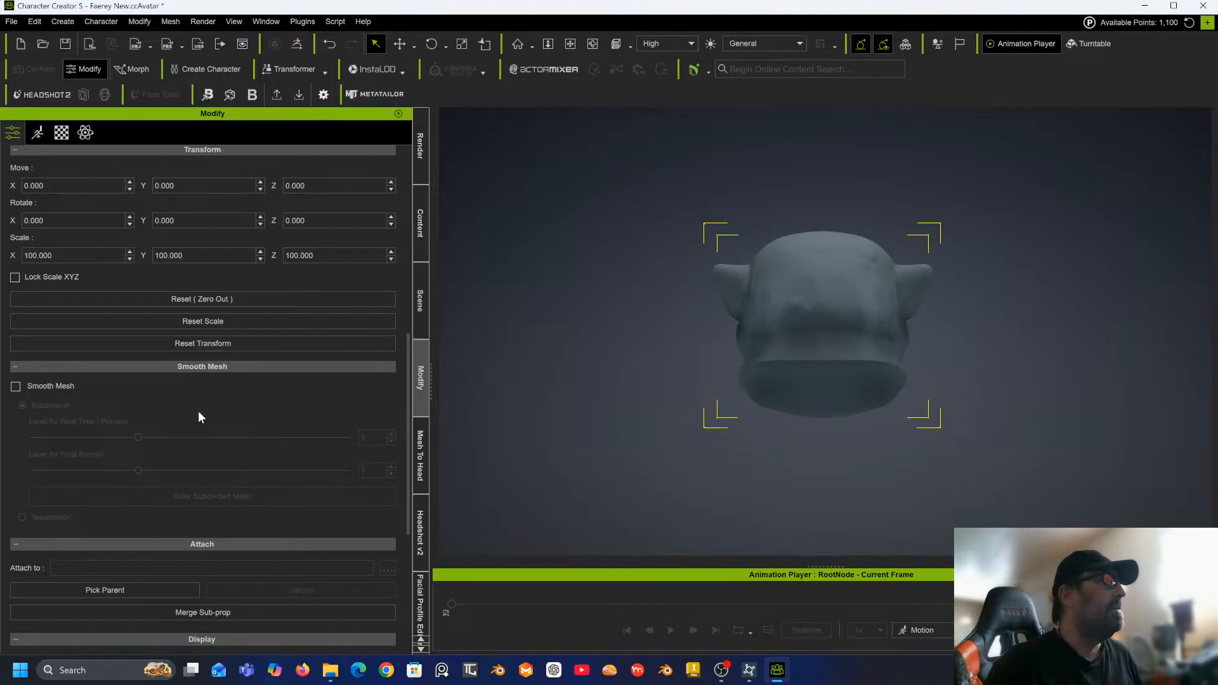
{"action": "scroll", "coordinate": [199, 414], "scroll_direction": "down", "scroll_amount": 5}
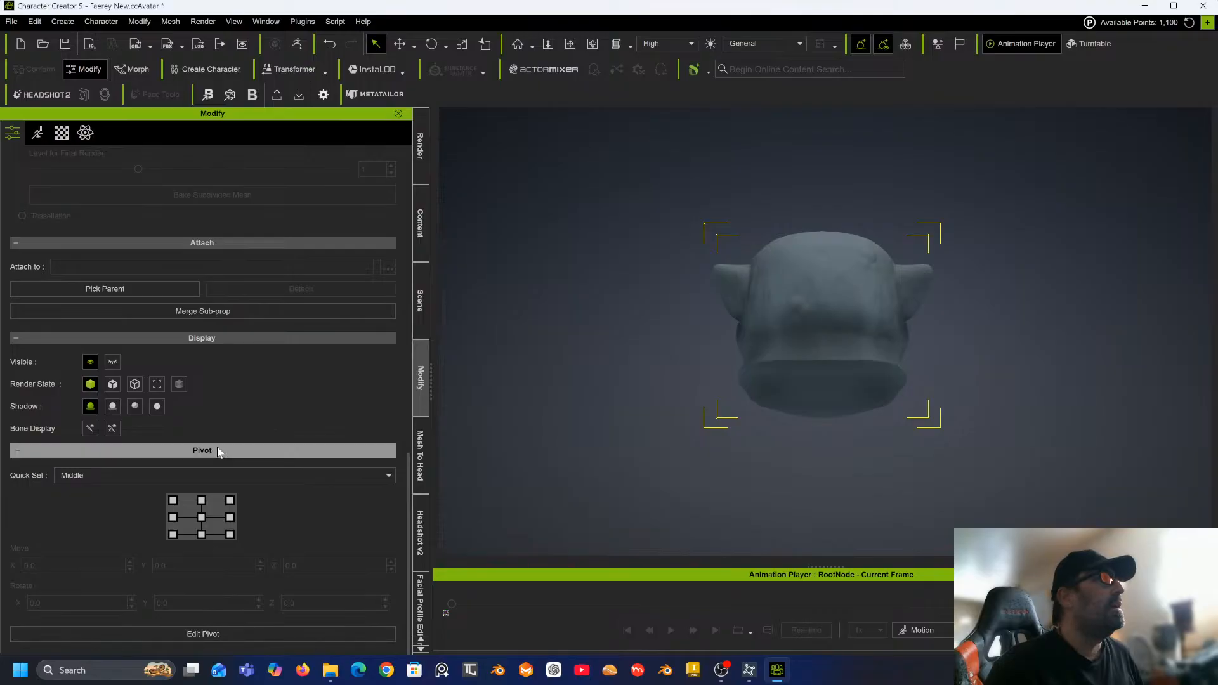
Enter pivot editing and set the pivot's Z rotation to 180.
{"action": "left_click", "coordinate": [196, 635]}
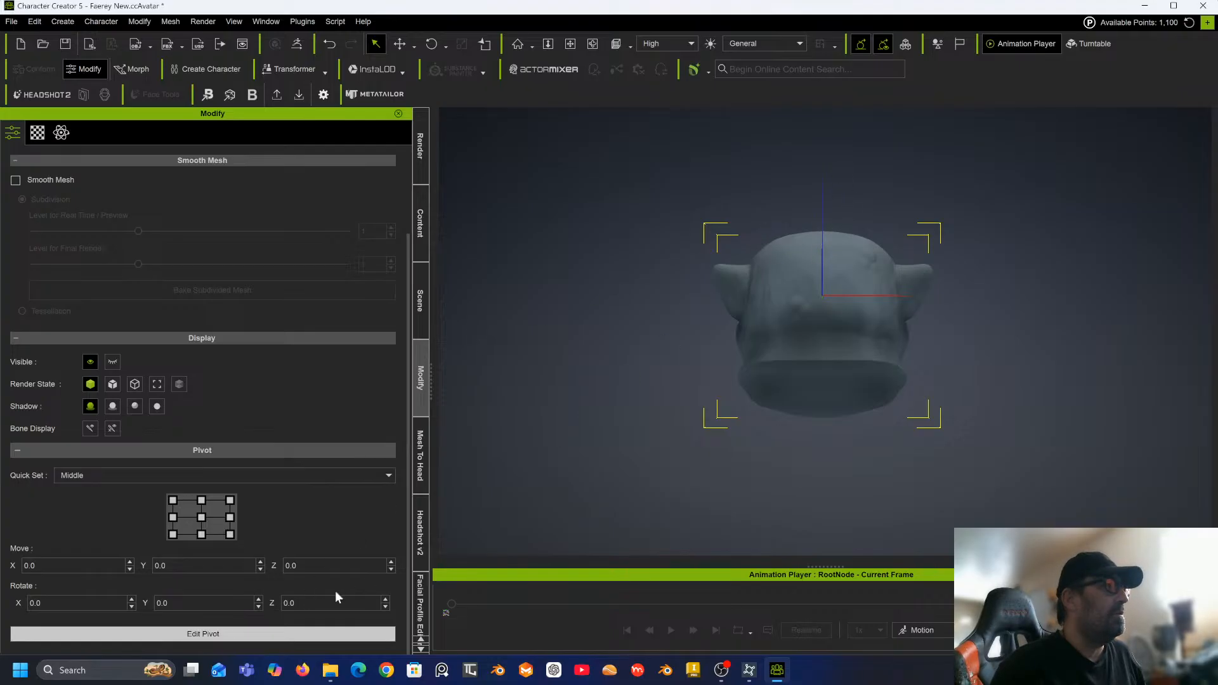
{"action": "left_click", "coordinate": [384, 607]}
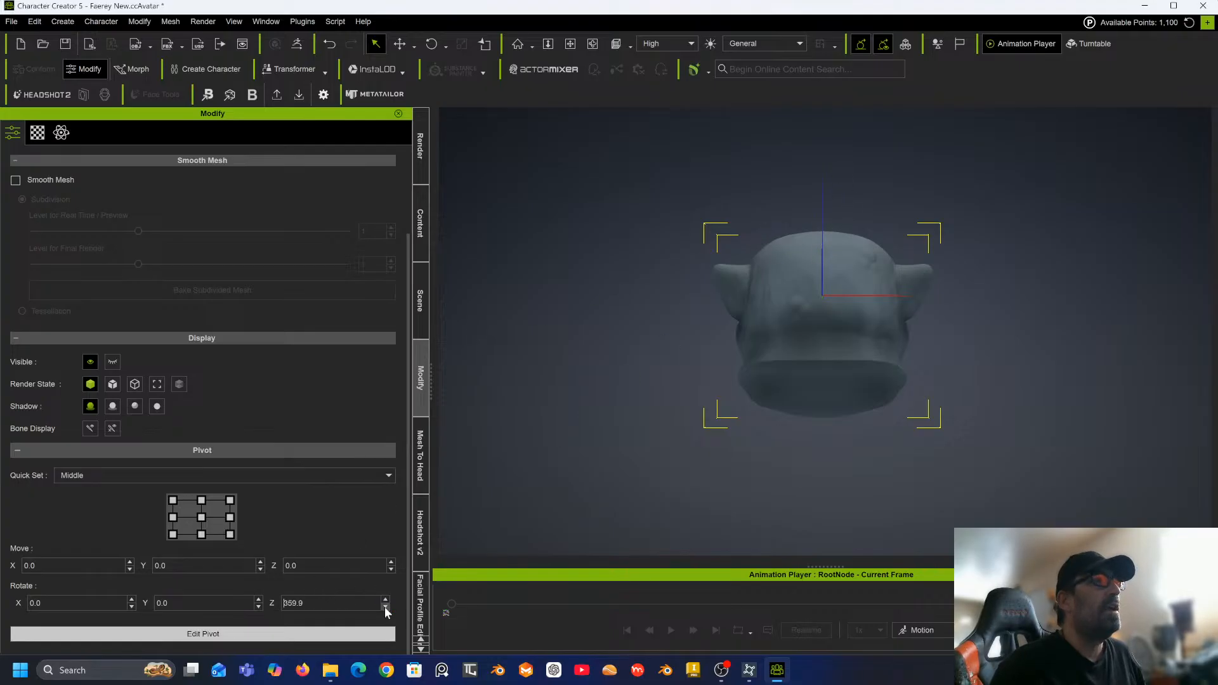
{"action": "left_click", "coordinate": [384, 606]}
{"action": "left_click", "coordinate": [385, 607]}
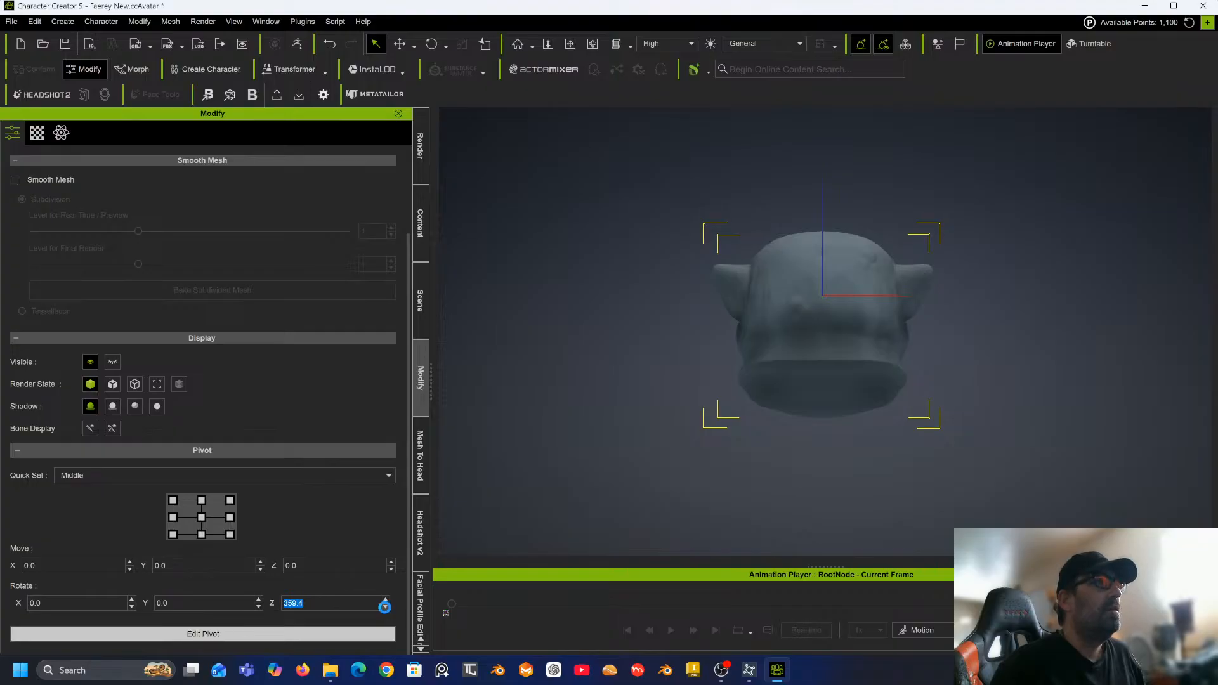
{"action": "left_click", "coordinate": [385, 607]}
{"action": "left_click", "coordinate": [385, 607]}
{"action": "left_click", "coordinate": [385, 607]}
{"action": "left_click", "coordinate": [385, 606]}
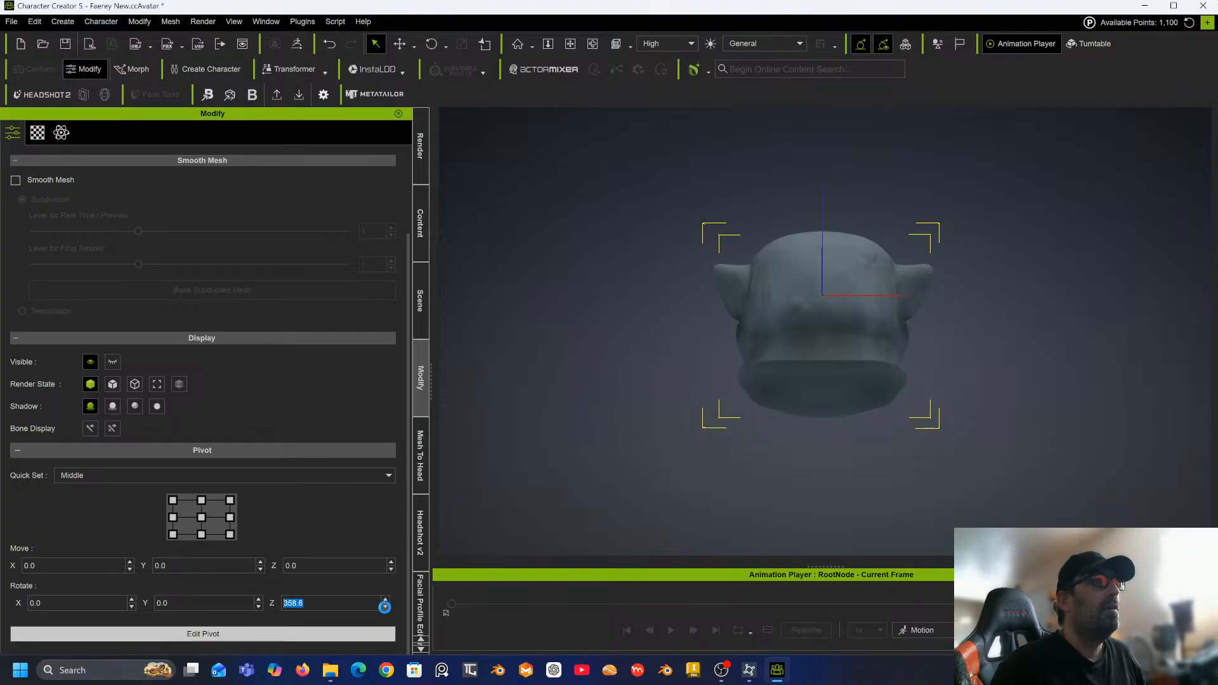
{"action": "left_click", "coordinate": [384, 607]}
{"action": "left_click", "coordinate": [385, 606]}
{"action": "left_click", "coordinate": [384, 606]}
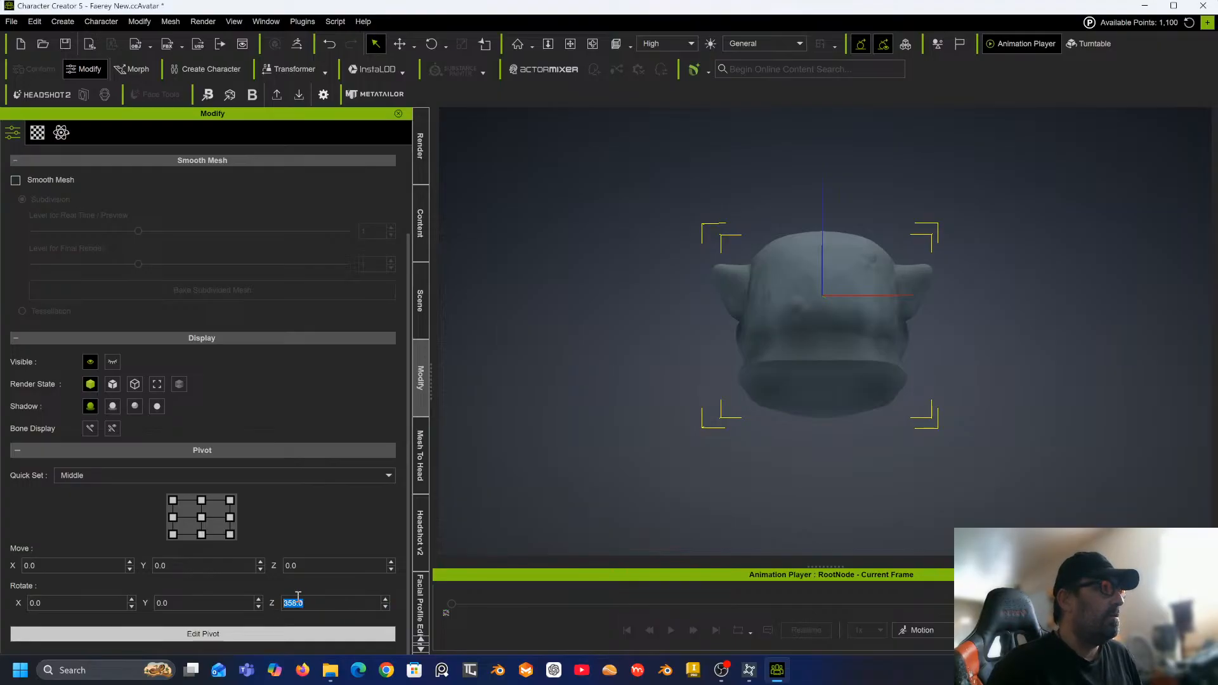
{"action": "type", "text": "0"}
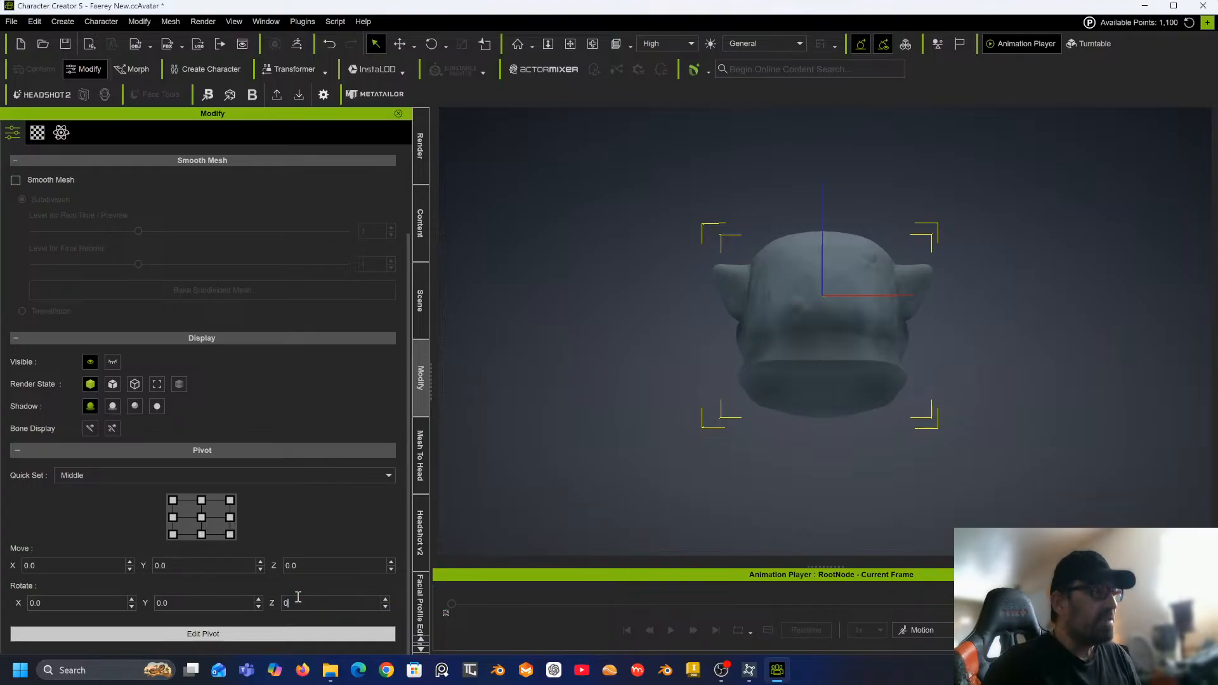
{"action": "key", "text": "Return"}
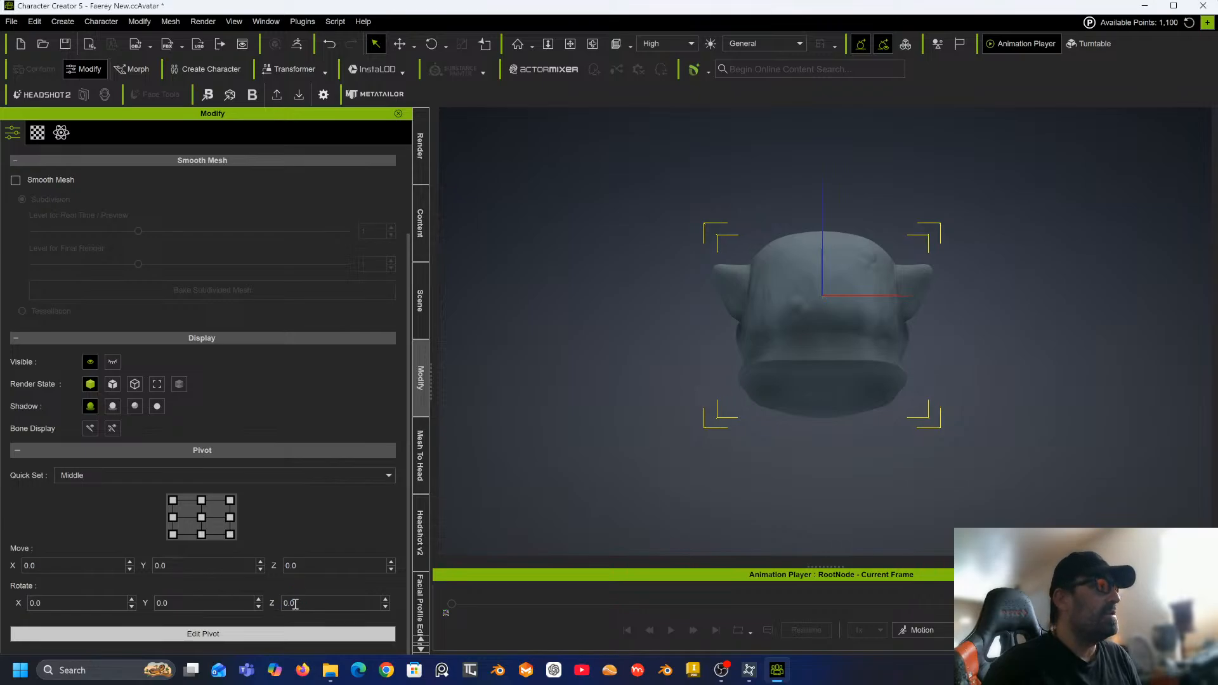
{"action": "left_click_drag", "start_coordinate": [295, 604], "coordinate": [269, 603]}
{"action": "type", "text": "1"}
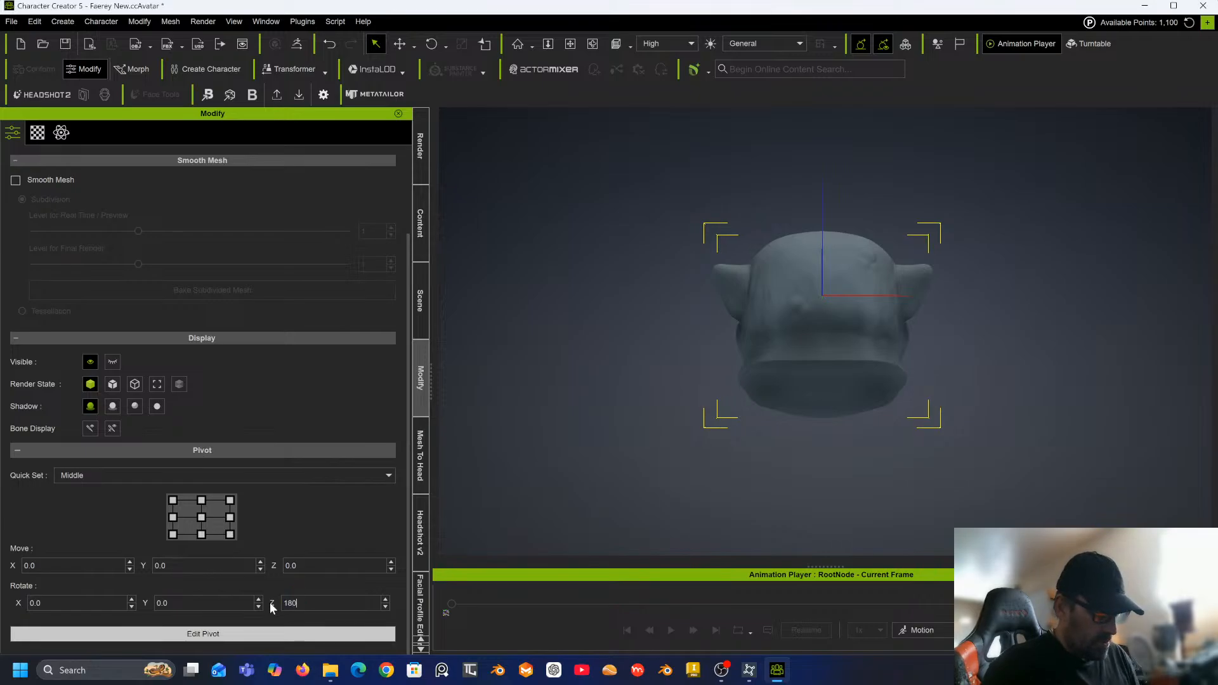
{"action": "type", "text": "80"}
{"action": "key", "text": "Return"}
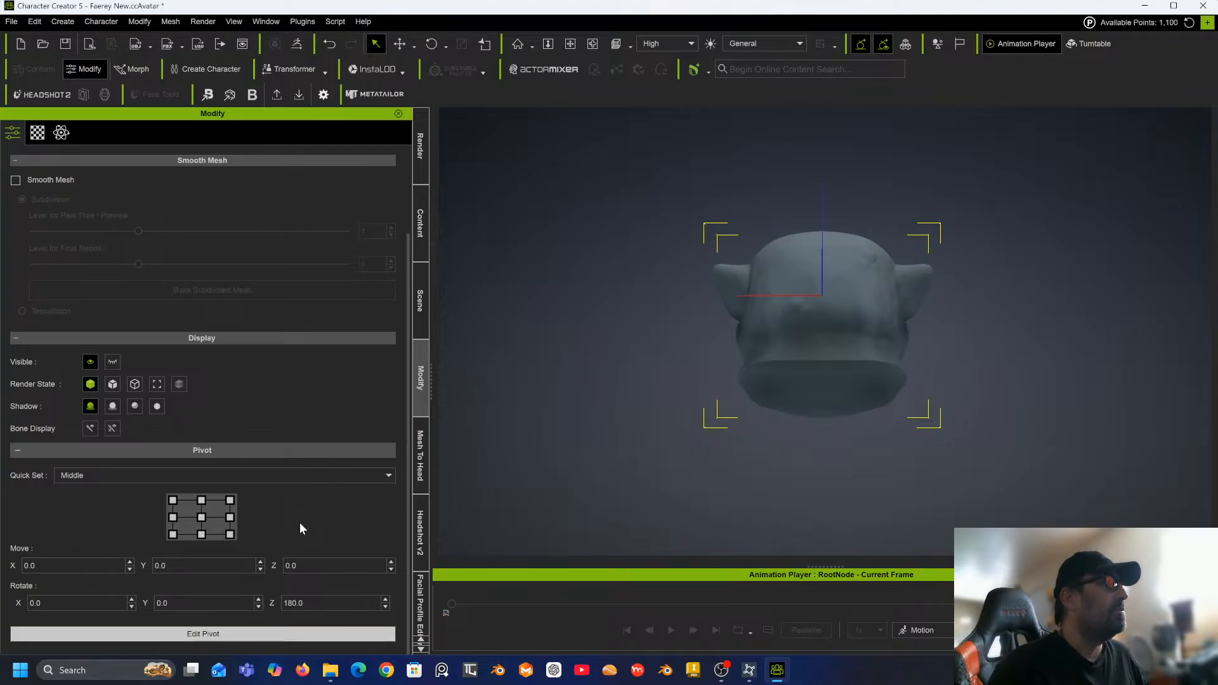
Examine the Modify panel's smooth mesh, display and pivot settings for the head prop.
{"action": "scroll", "coordinate": [300, 525], "scroll_direction": "up", "scroll_amount": 1}
{"action": "scroll", "coordinate": [299, 523], "scroll_direction": "up", "scroll_amount": 1}
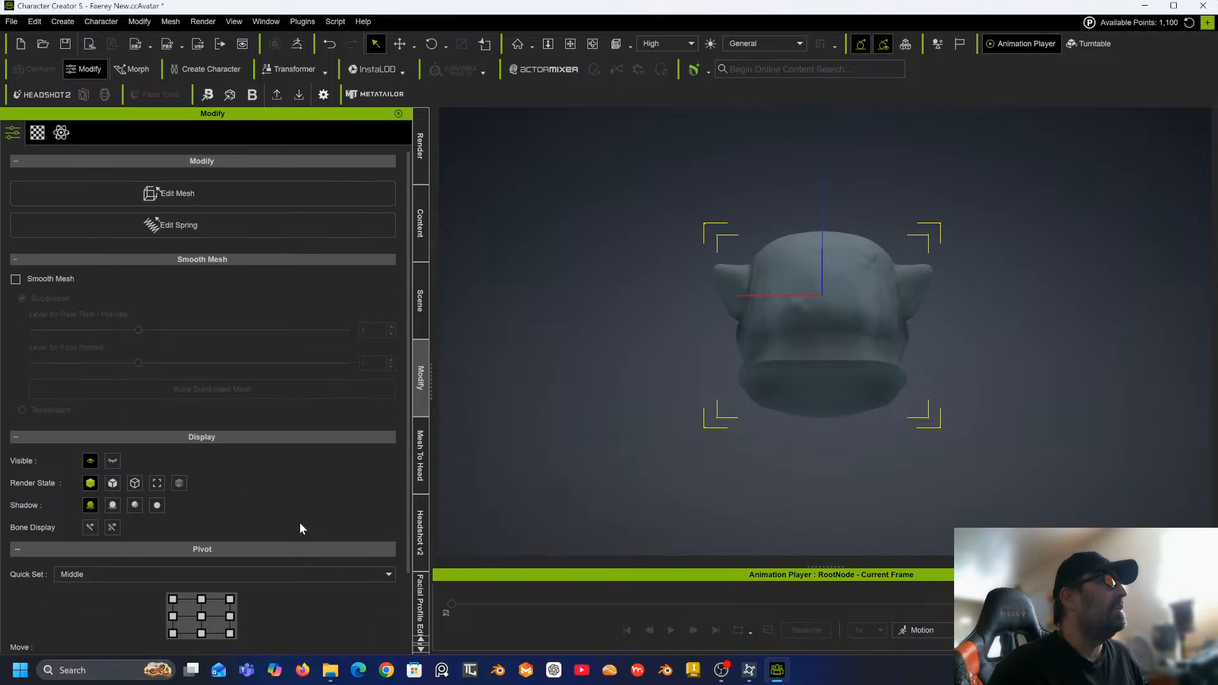
{"action": "scroll", "coordinate": [291, 360], "scroll_direction": "down", "scroll_amount": 2}
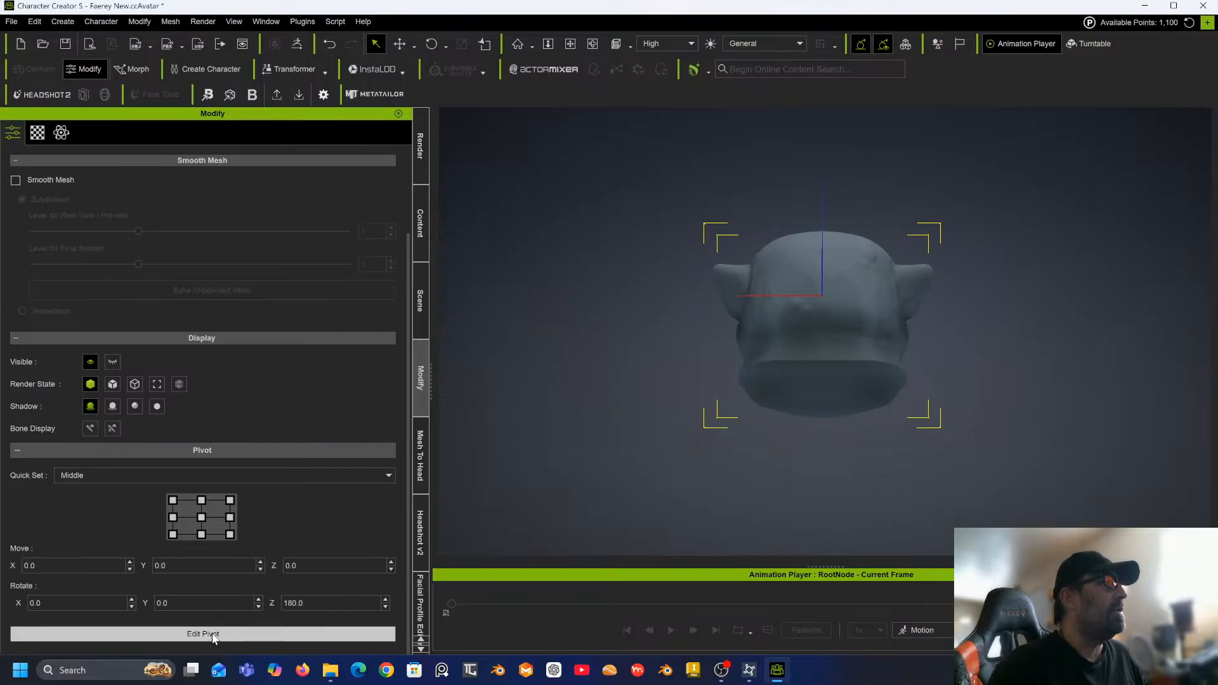
{"action": "scroll", "coordinate": [261, 505], "scroll_direction": "up", "scroll_amount": 2}
{"action": "scroll", "coordinate": [261, 504], "scroll_direction": "down", "scroll_amount": 2}
{"action": "scroll", "coordinate": [268, 463], "scroll_direction": "up", "scroll_amount": 2}
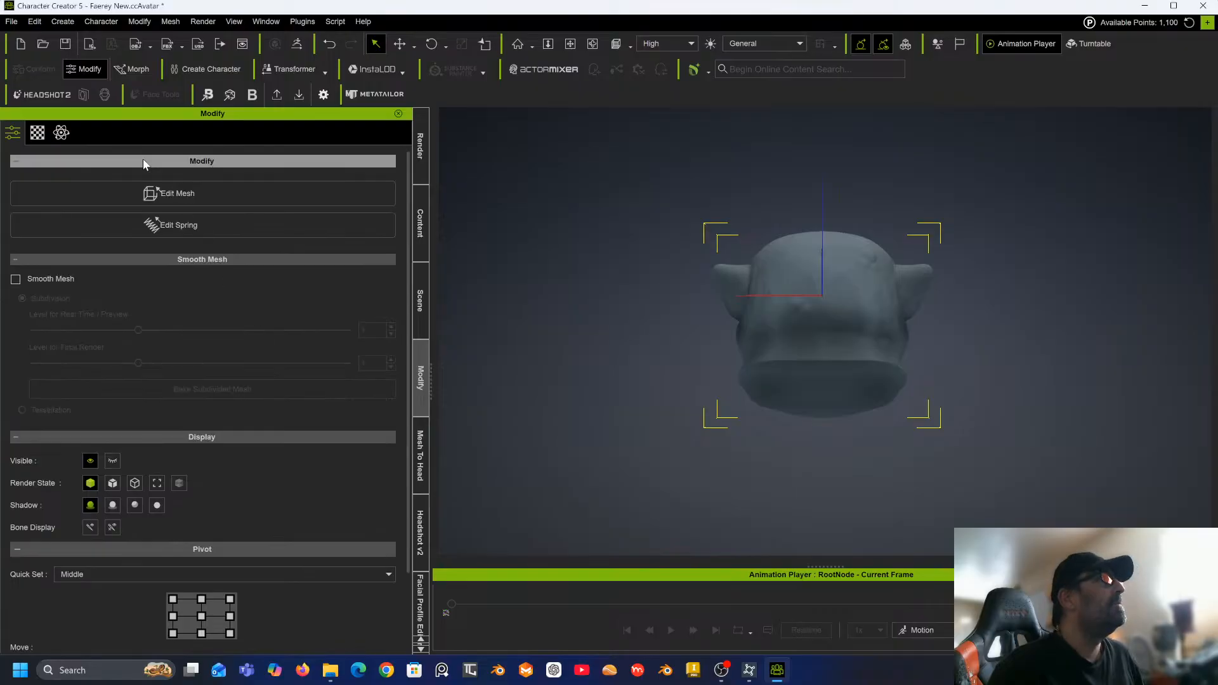
{"action": "scroll", "coordinate": [307, 428], "scroll_direction": "down", "scroll_amount": 2}
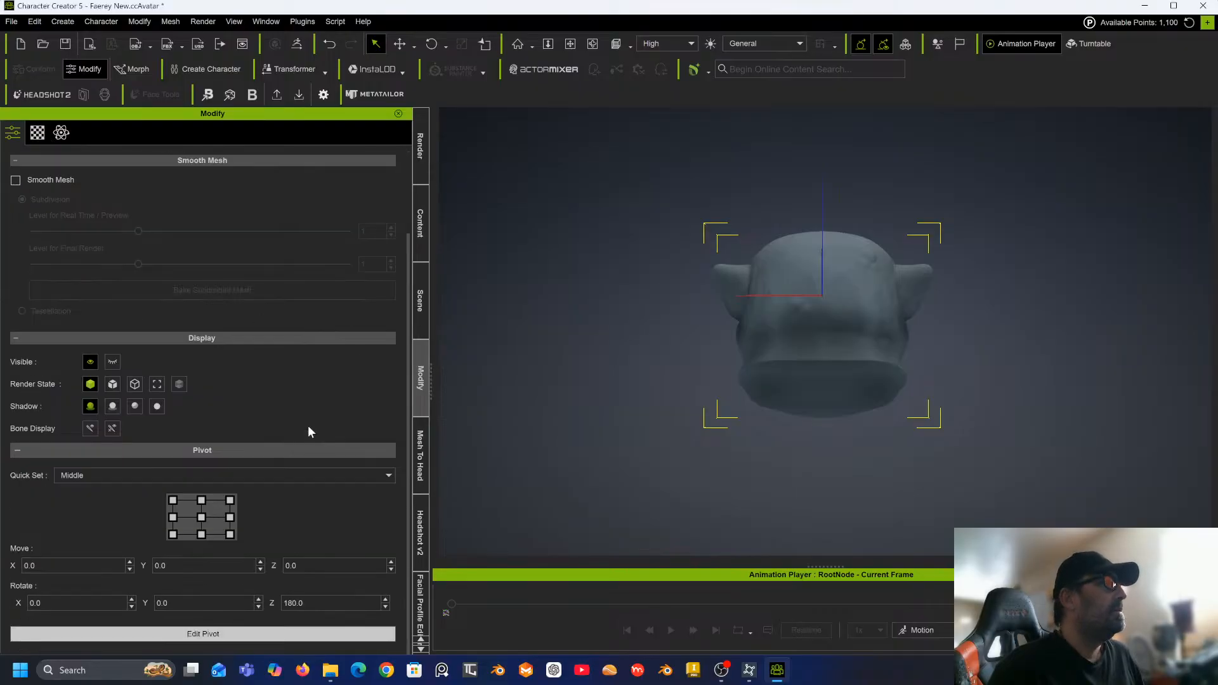
{"action": "scroll", "coordinate": [248, 325], "scroll_direction": "up", "scroll_amount": 2}
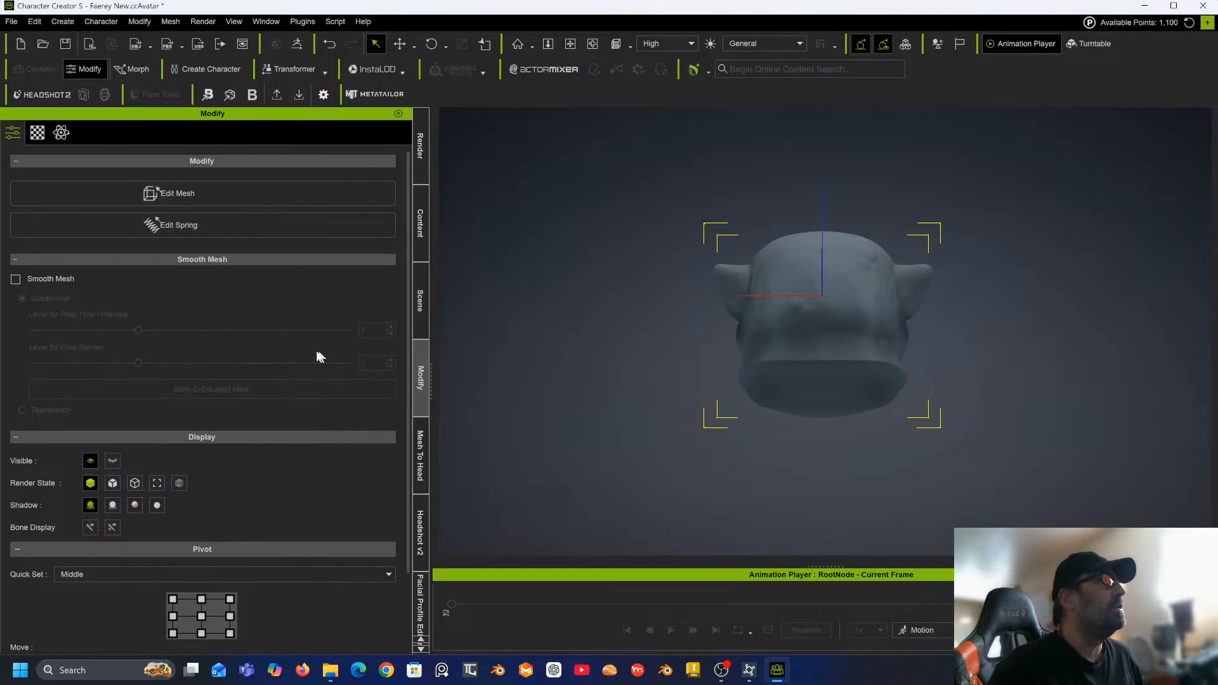
{"action": "scroll", "coordinate": [262, 334], "scroll_direction": "down", "scroll_amount": 2}
{"action": "scroll", "coordinate": [236, 430], "scroll_direction": "up", "scroll_amount": 2}
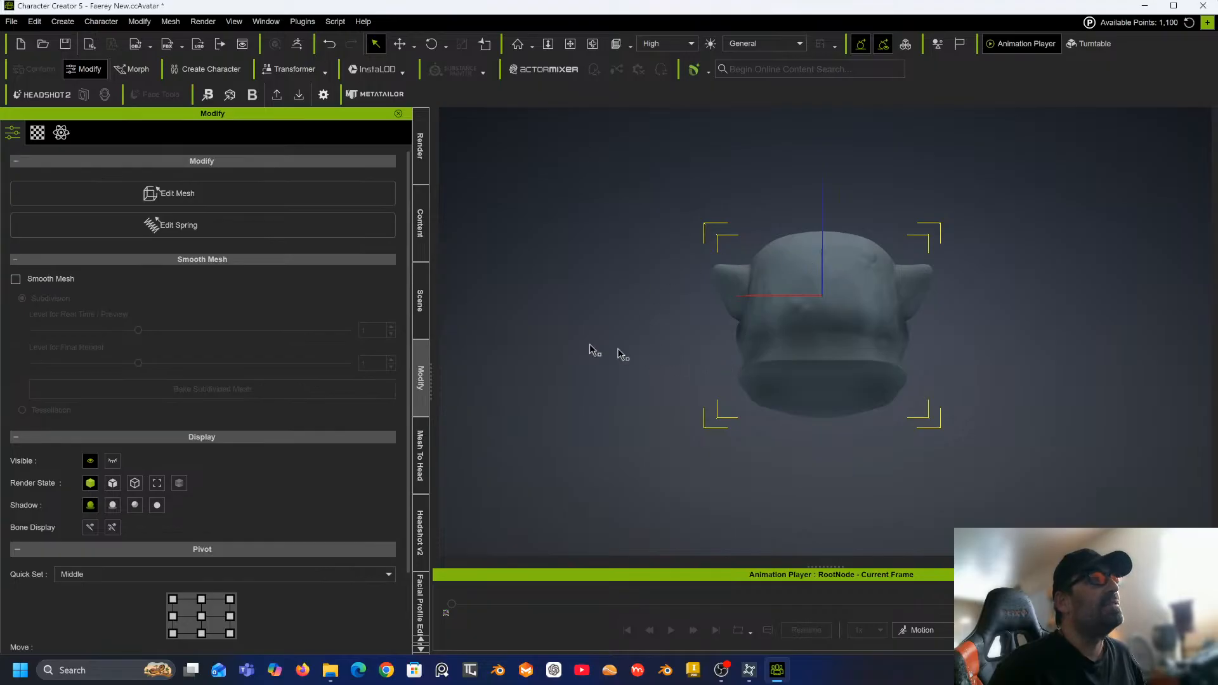
Try rotating the head with the Rotate tool, then undo the rotation.
{"action": "left_click", "coordinate": [431, 44]}
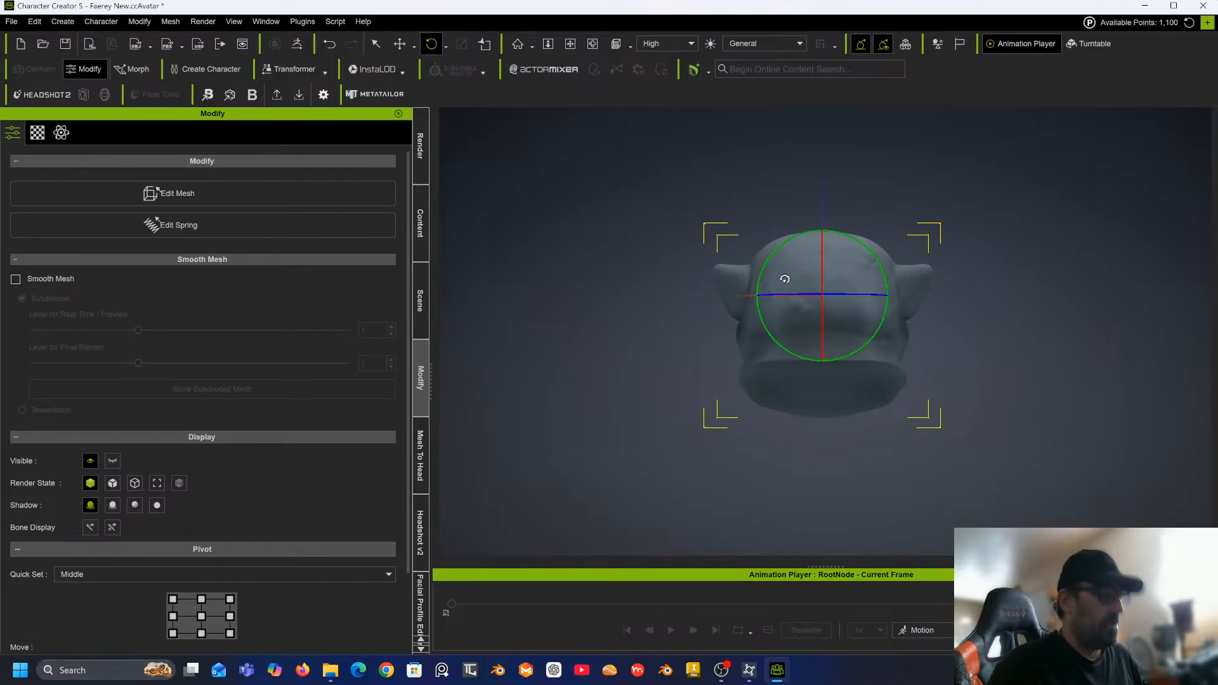
{"action": "left_click_drag", "start_coordinate": [783, 280], "coordinate": [785, 302], "text": "alt"}
{"action": "right_click_drag", "start_coordinate": [785, 303], "coordinate": [781, 347]}
{"action": "left_click_drag", "start_coordinate": [784, 349], "coordinate": [863, 349]}
{"action": "key", "text": "ctrl+z"}
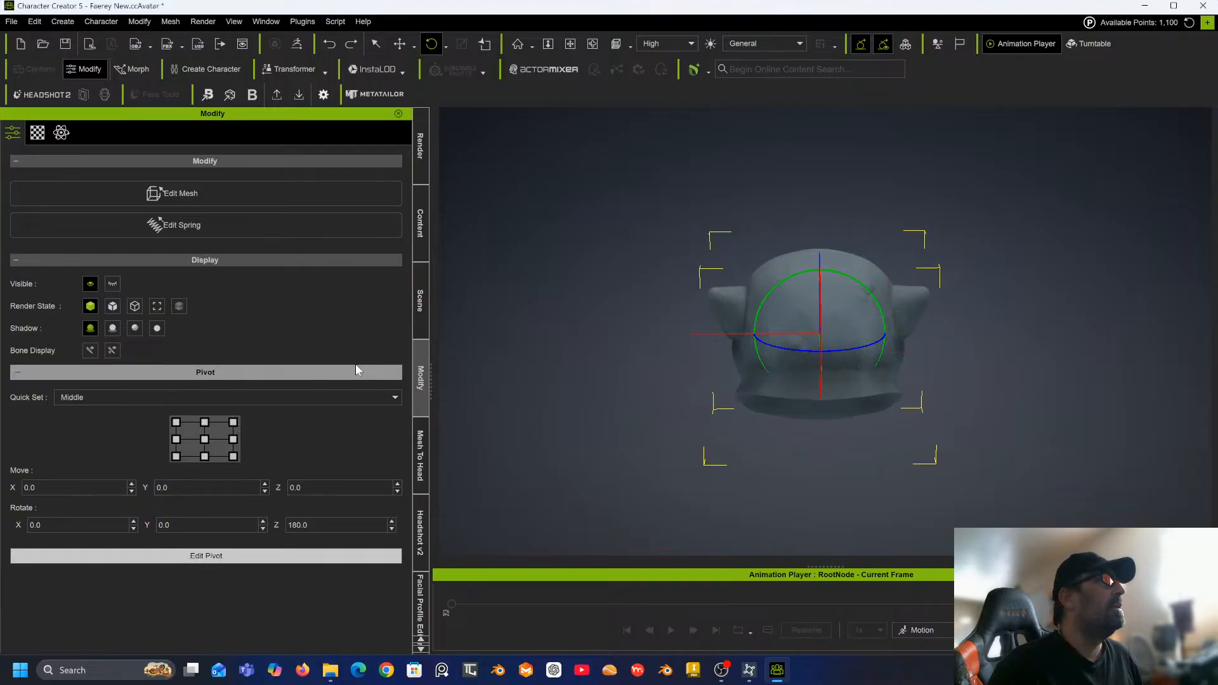
Exit pivot editing and review the head prop's transform values.
{"action": "left_click", "coordinate": [218, 555]}
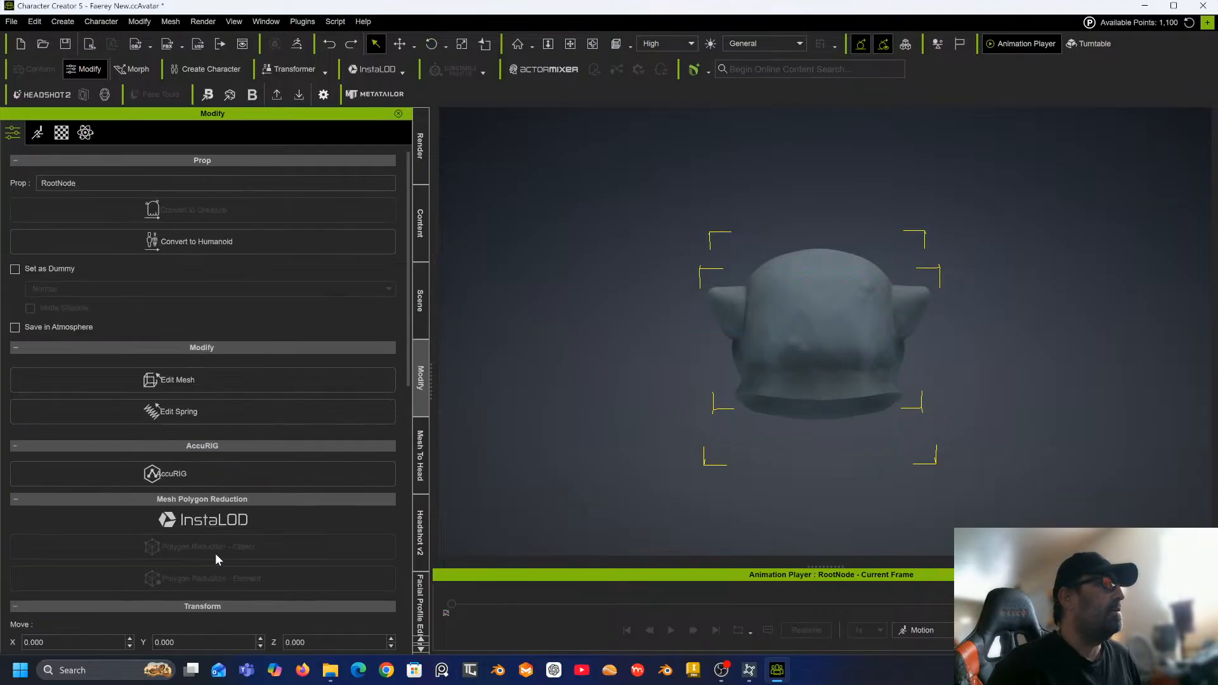
{"action": "scroll", "coordinate": [261, 397], "scroll_direction": "down", "scroll_amount": 5}
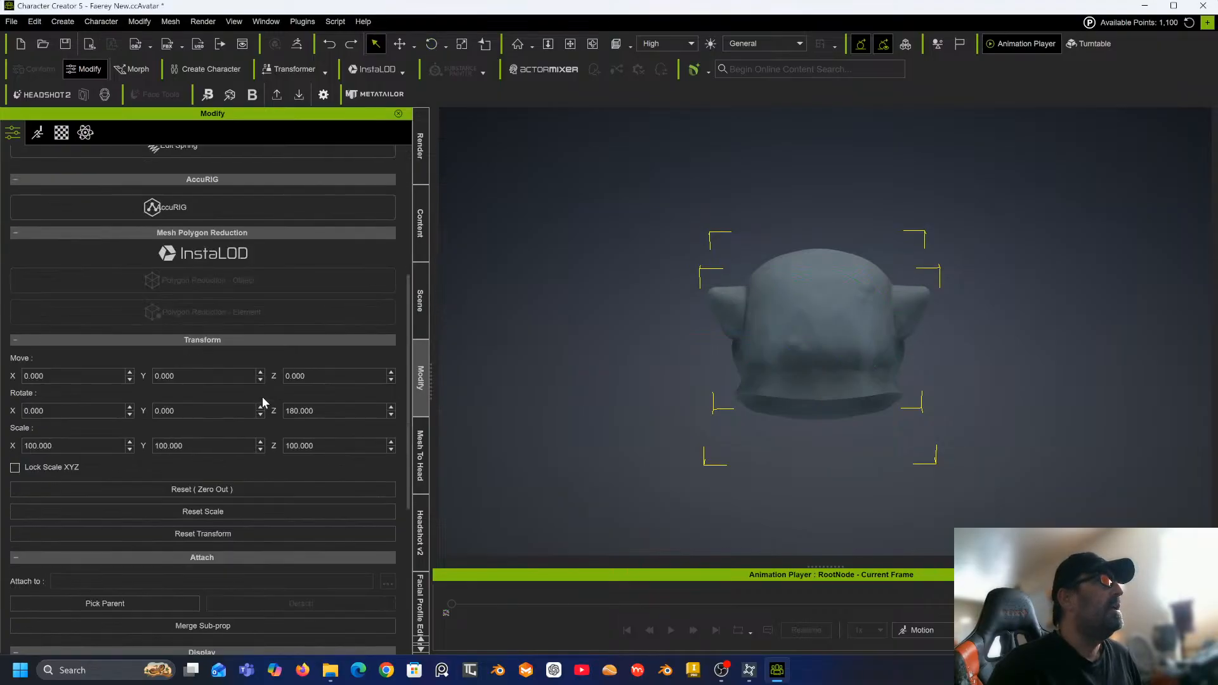
{"action": "scroll", "coordinate": [262, 398], "scroll_direction": "up", "scroll_amount": 5}
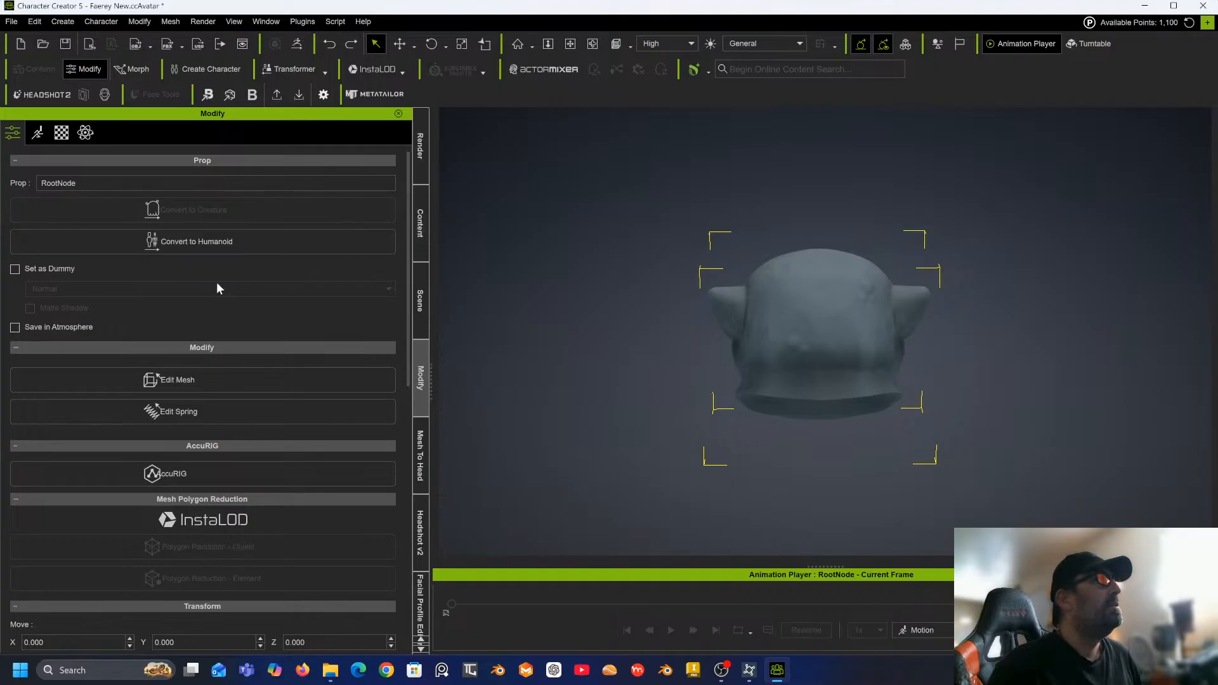
{"action": "scroll", "coordinate": [288, 341], "scroll_direction": "down", "scroll_amount": 3}
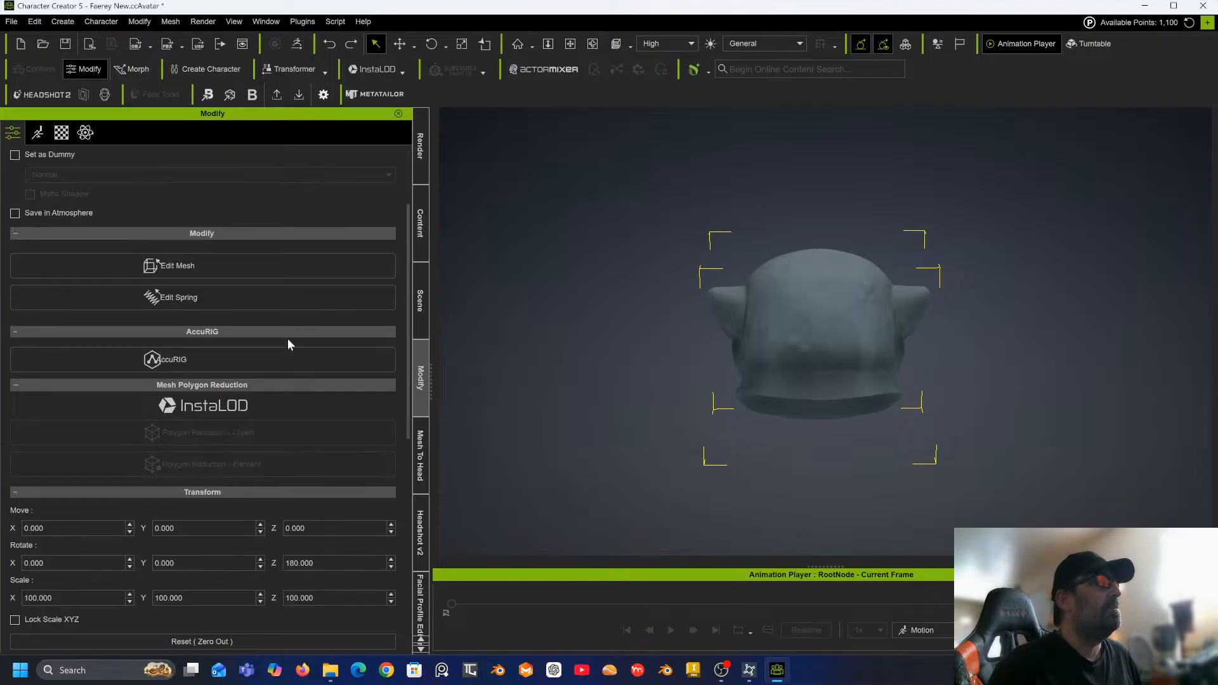
Zero out the head prop's transform so it faces front.
{"action": "scroll", "coordinate": [287, 343], "scroll_direction": "down", "scroll_amount": 3}
{"action": "scroll", "coordinate": [288, 345], "scroll_direction": "down", "scroll_amount": 3}
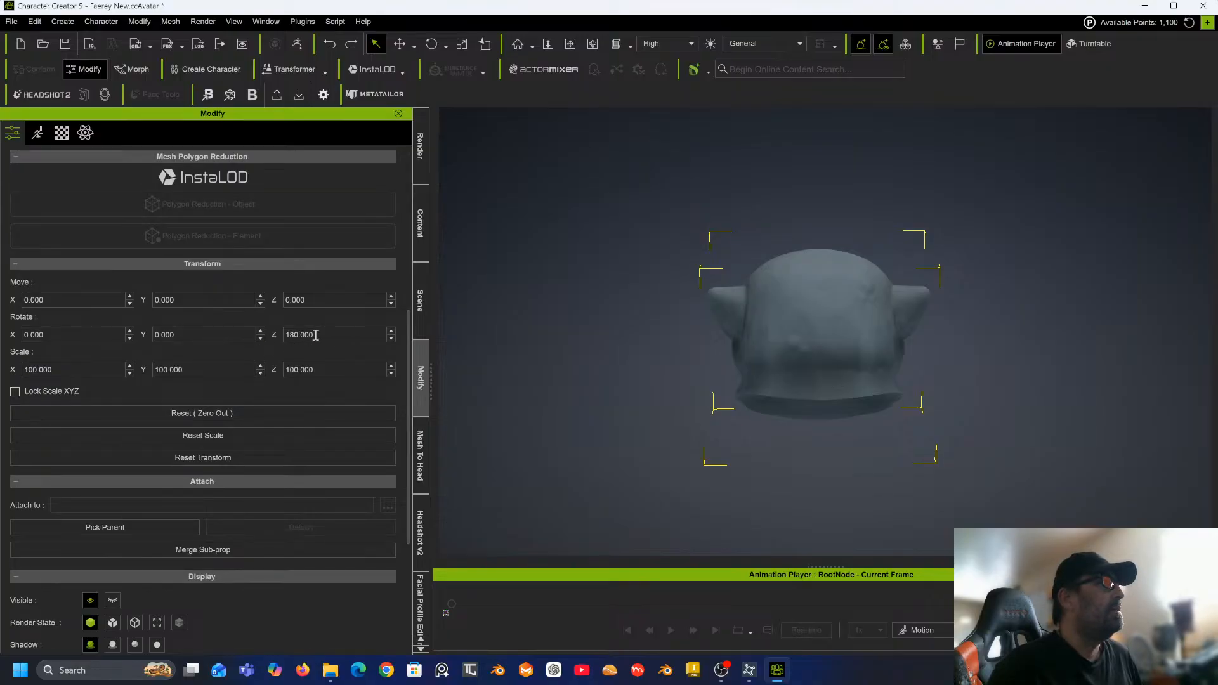
{"action": "left_click", "coordinate": [185, 415]}
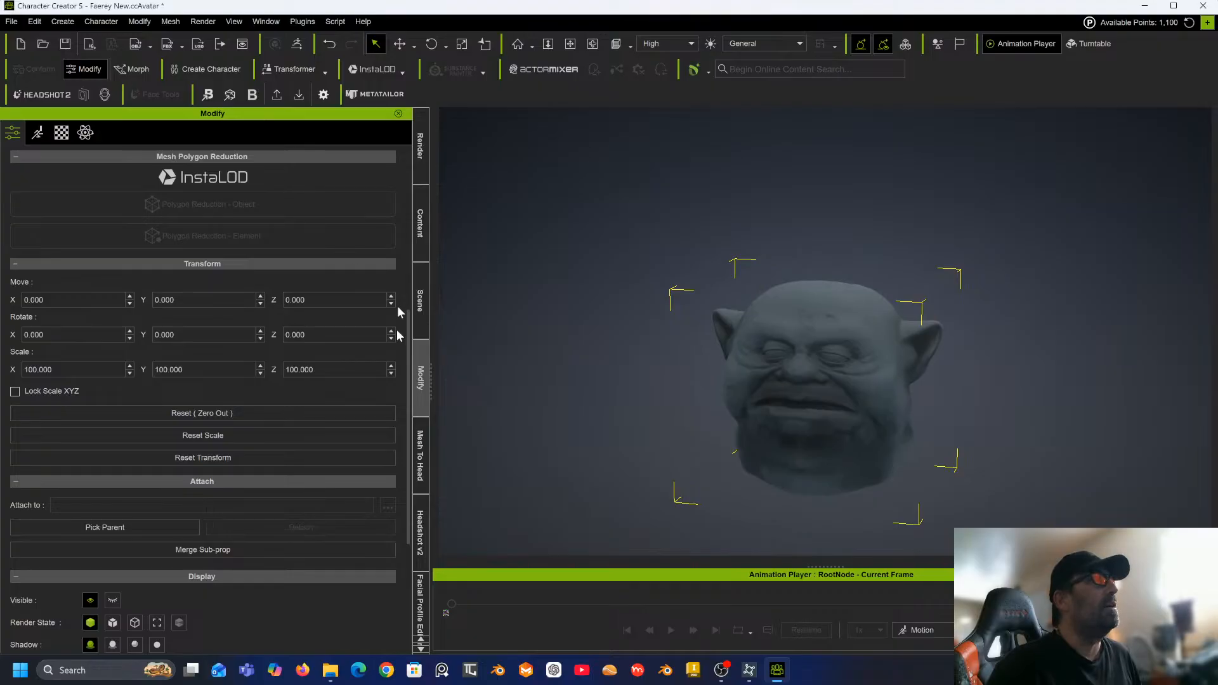
Try to start mesh head generation in Headshot 2 with the current selection.
{"action": "left_click", "coordinate": [421, 457]}
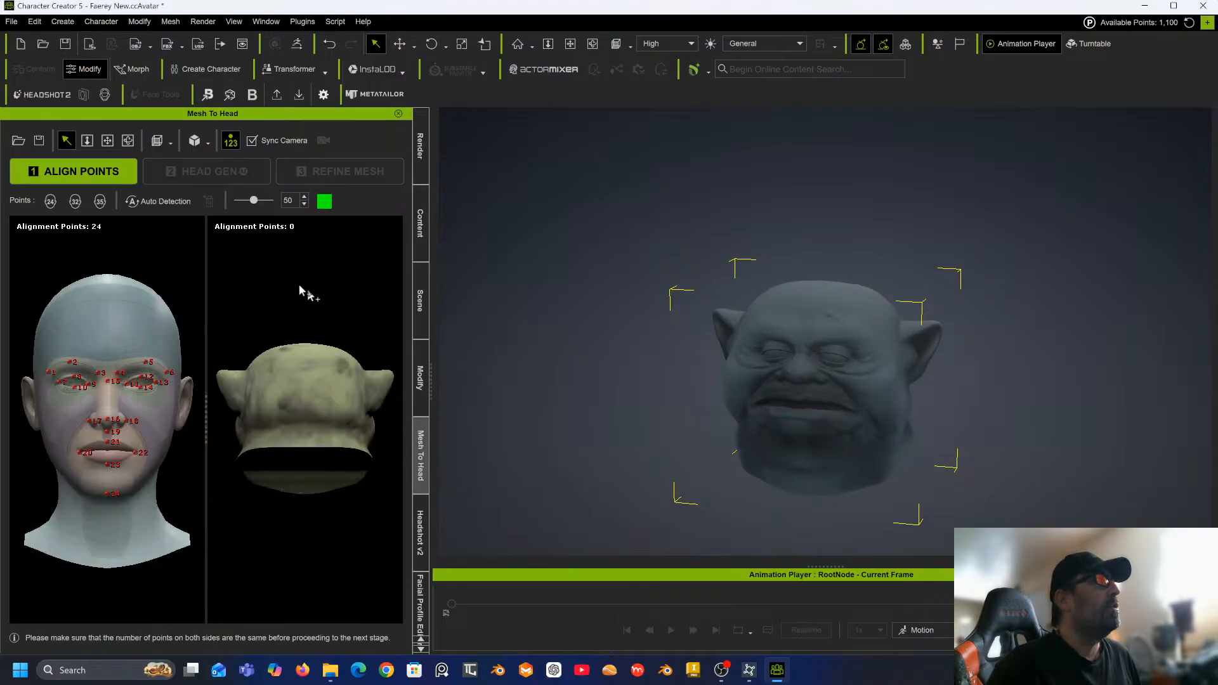
{"action": "left_click", "coordinate": [421, 533]}
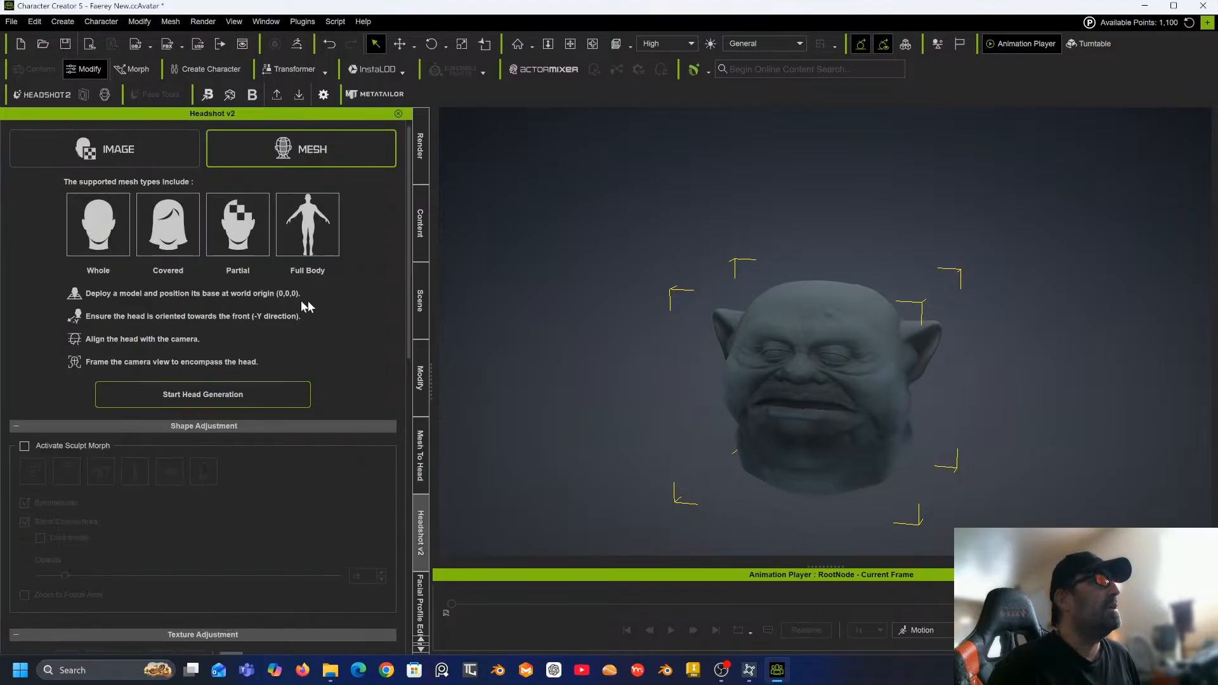
{"action": "left_click", "coordinate": [234, 388]}
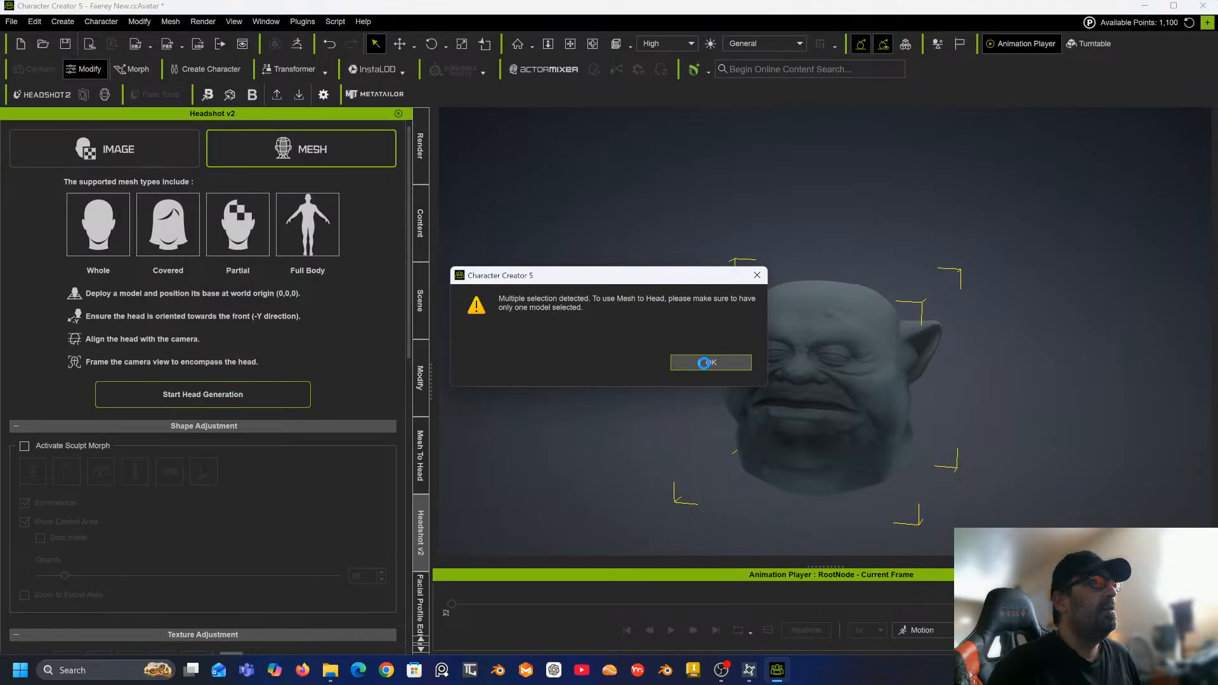
{"action": "left_click", "coordinate": [704, 364]}
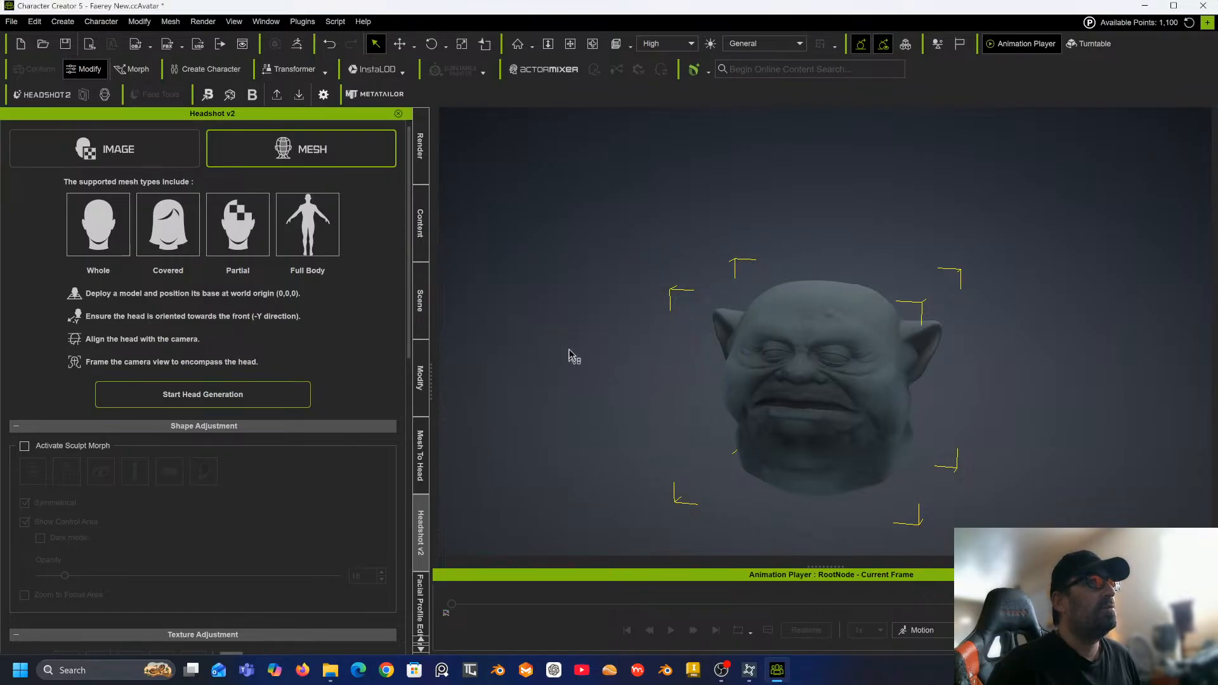
Select only the Upper lid 1 head prop in the scene list, toggling its visibility off and back on.
{"action": "left_click", "coordinate": [421, 310]}
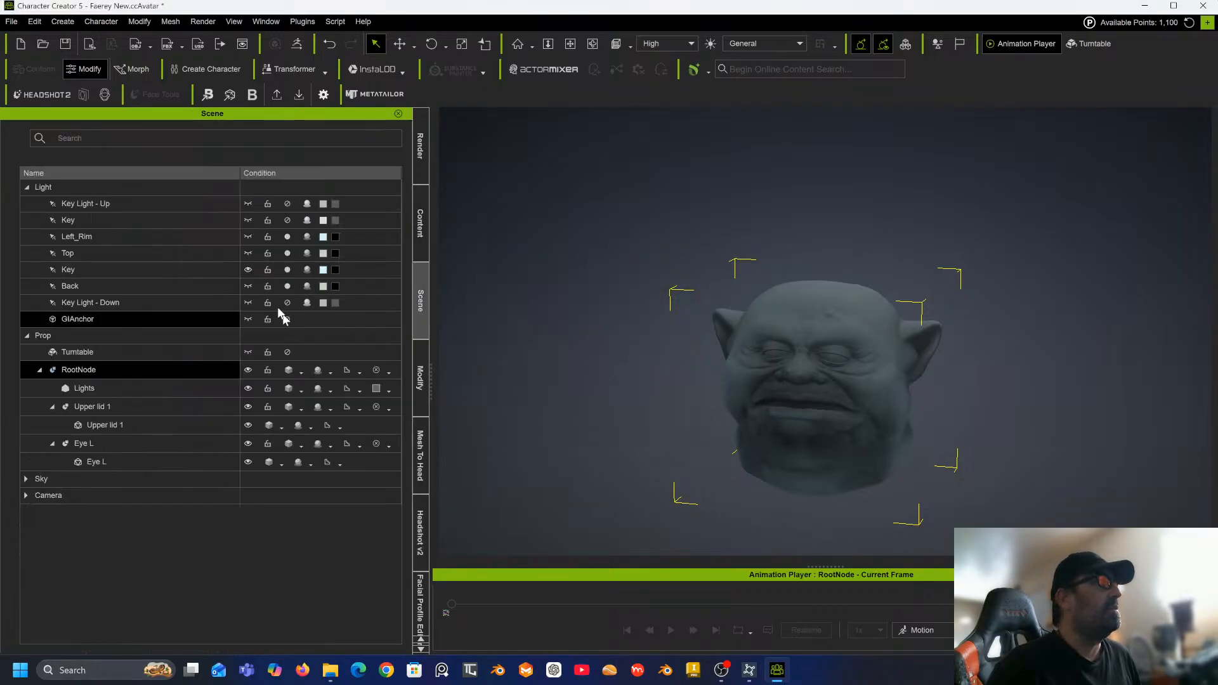
{"action": "left_click", "coordinate": [99, 409]}
{"action": "left_click", "coordinate": [245, 406]}
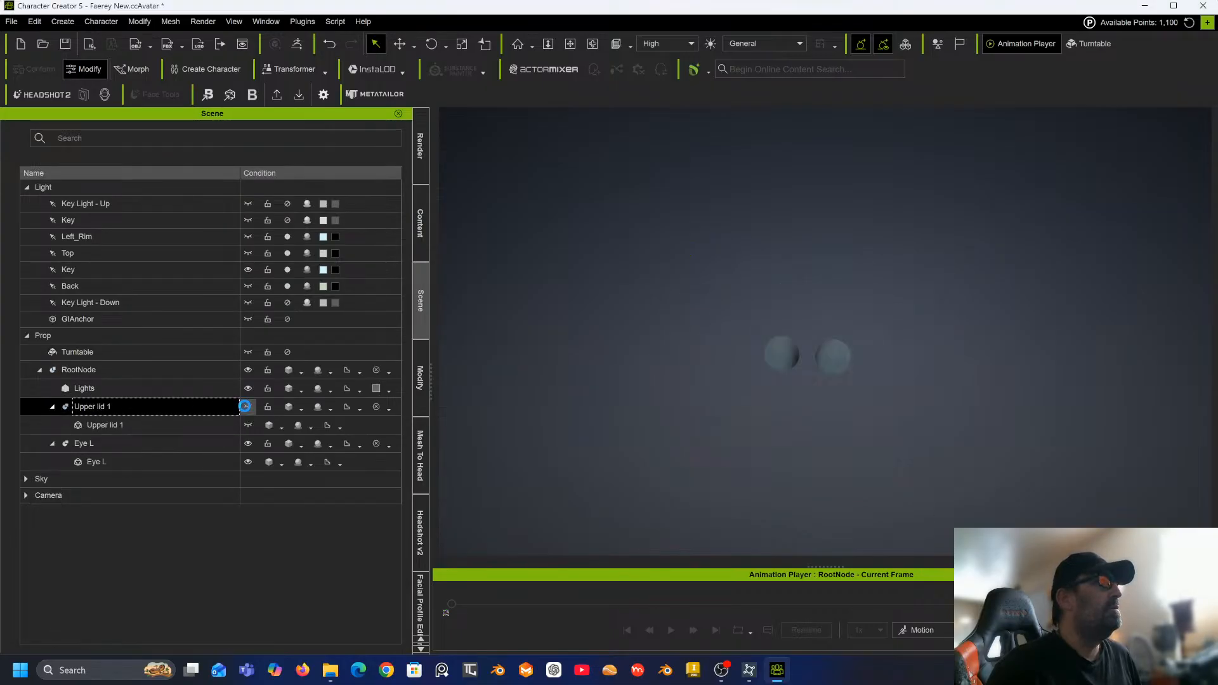
{"action": "left_click", "coordinate": [245, 406]}
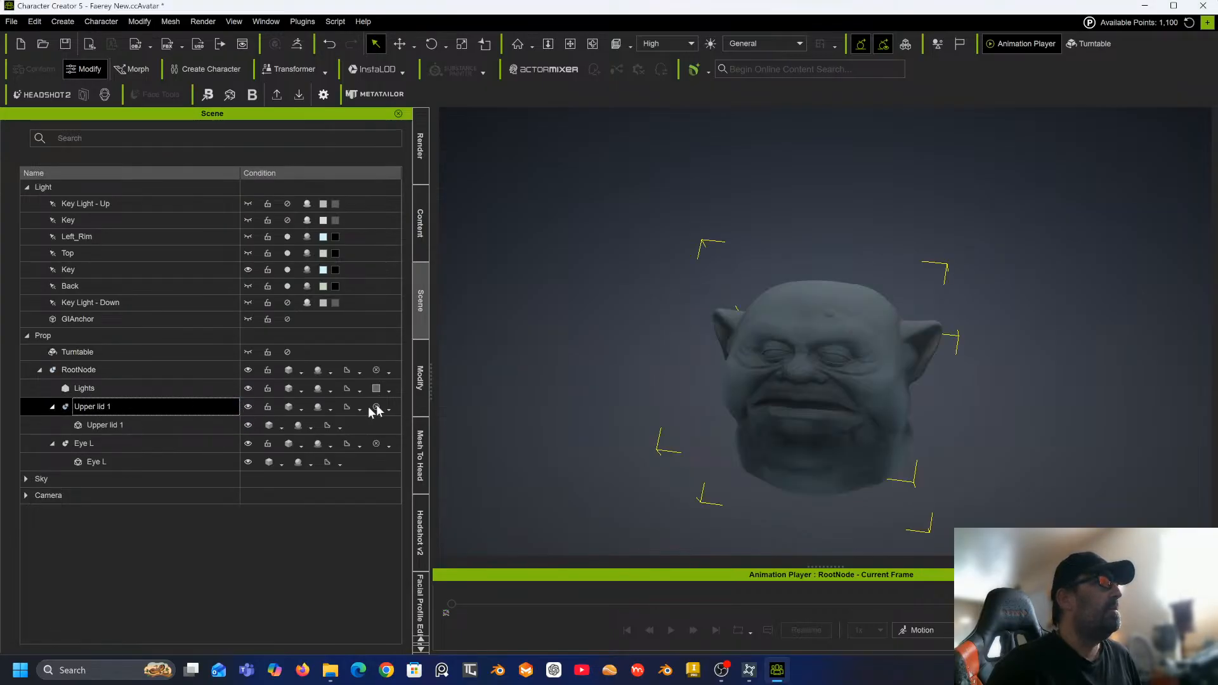
Start head generation from the selected head mesh in Headshot 2, accepting the calibration and vertex colour prompts.
{"action": "left_click", "coordinate": [421, 451]}
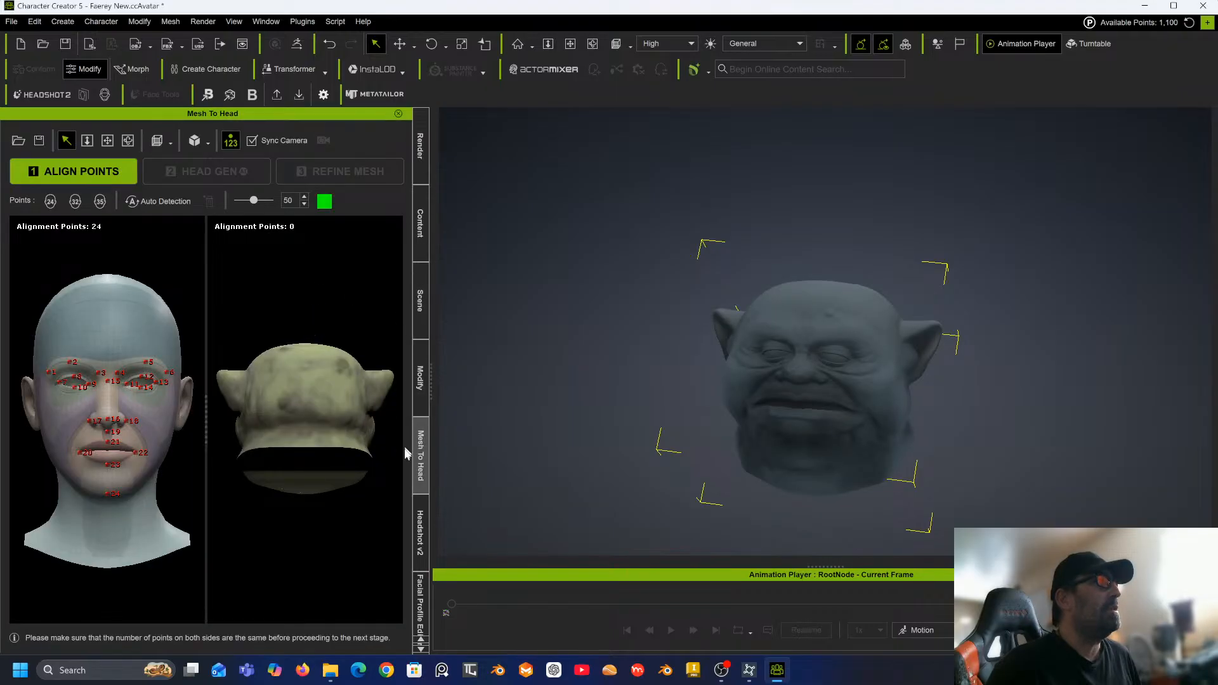
{"action": "left_click", "coordinate": [421, 517]}
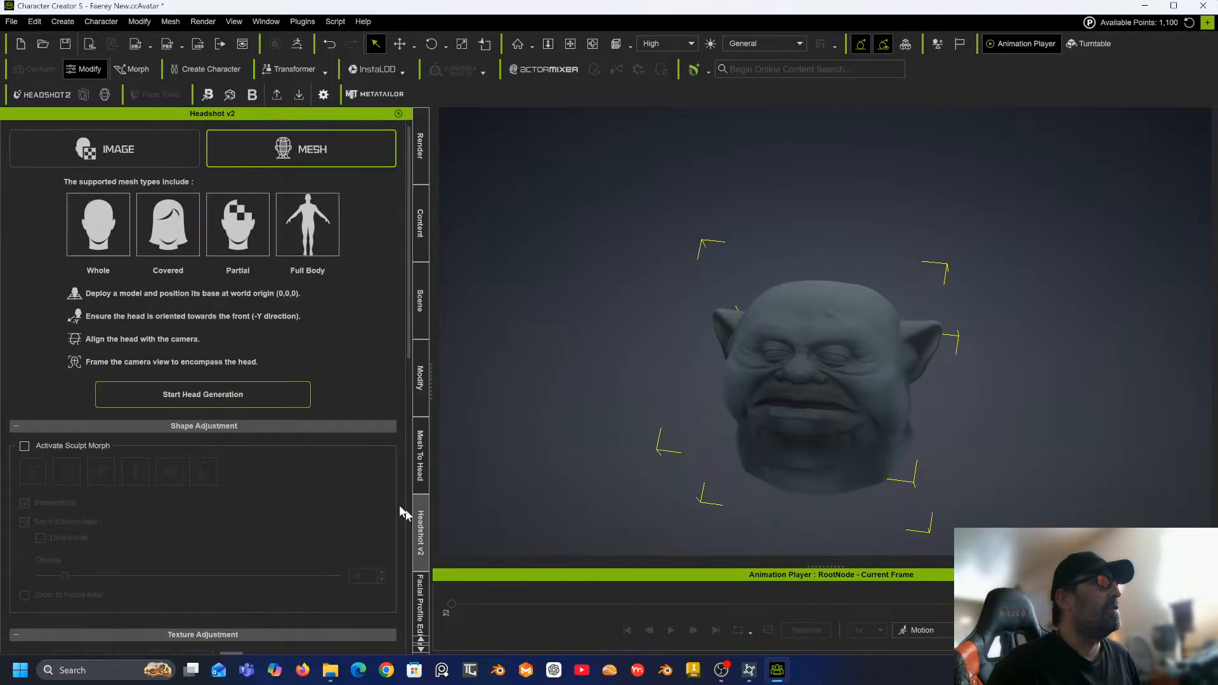
{"action": "left_click", "coordinate": [246, 395]}
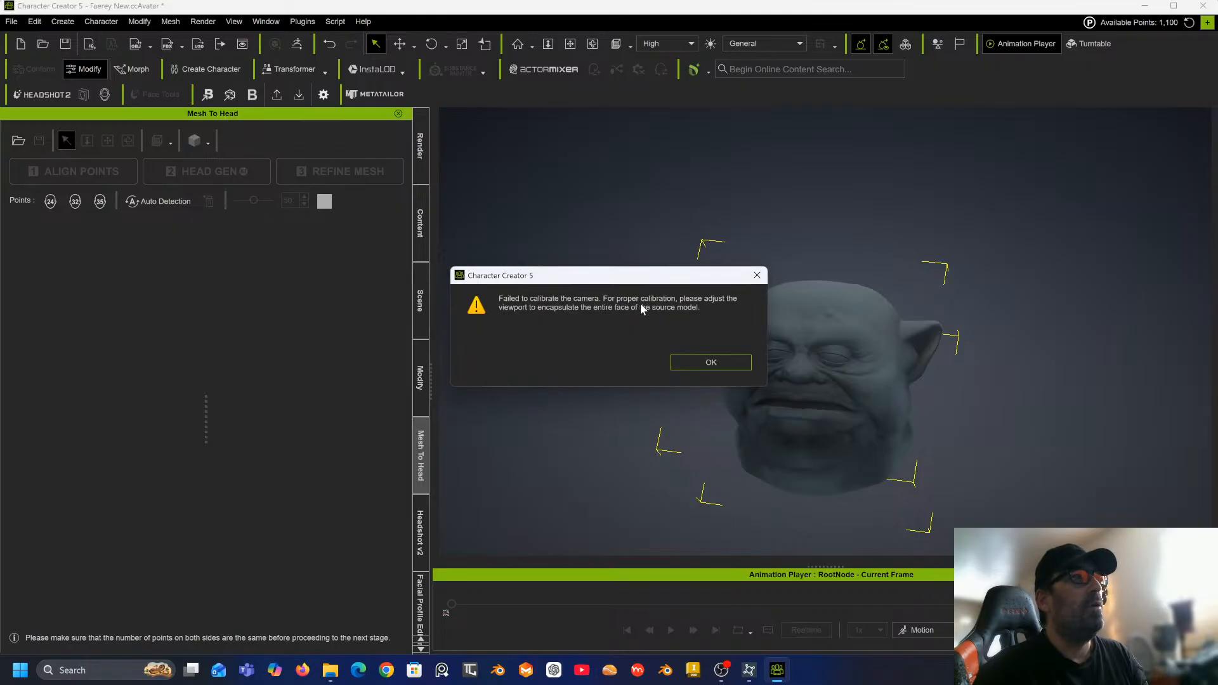
{"action": "left_click", "coordinate": [707, 366]}
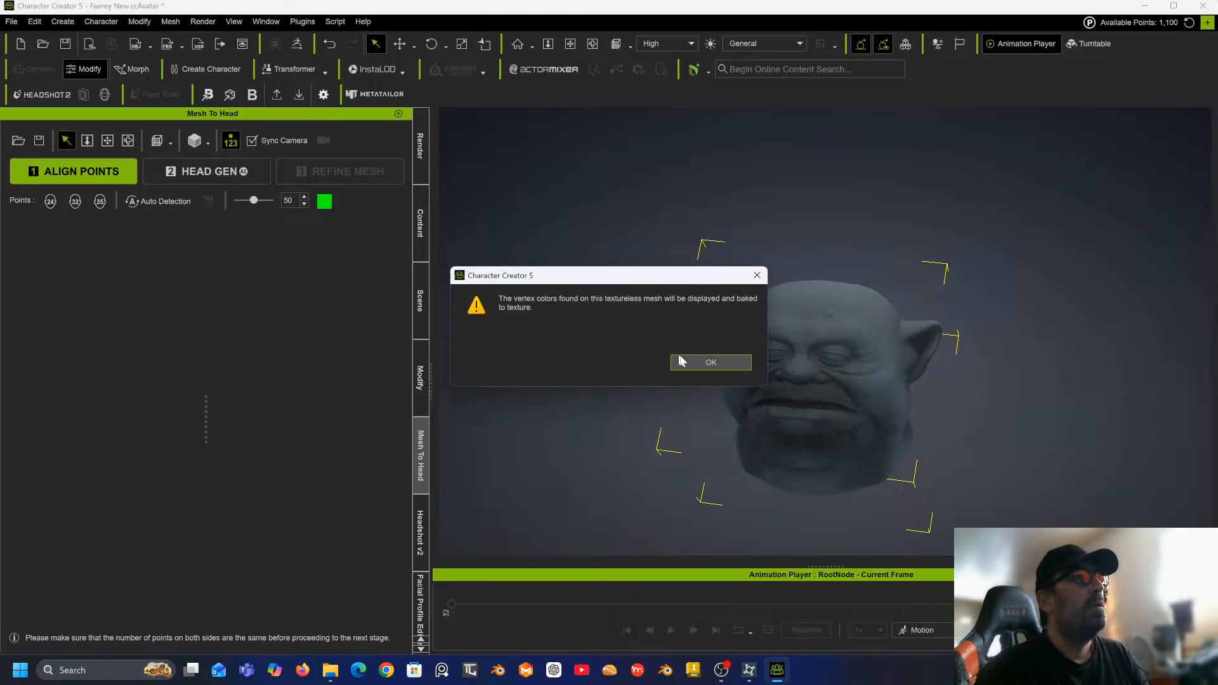
{"action": "left_click", "coordinate": [695, 363]}
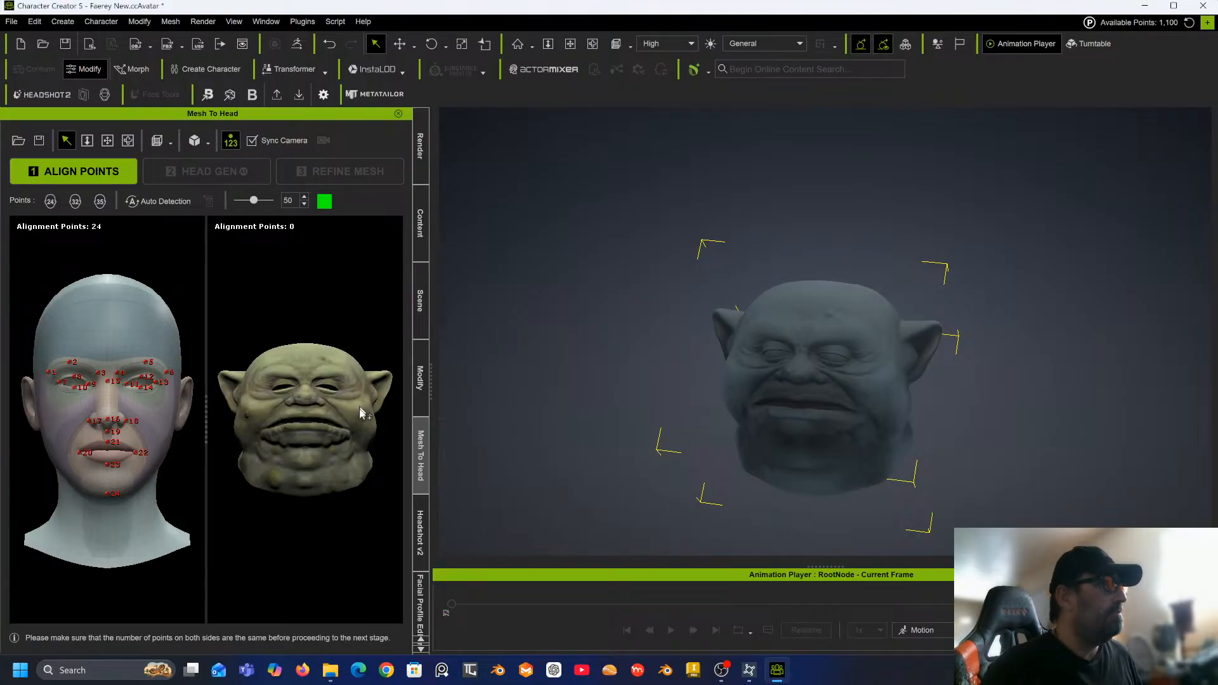
Enlarge the Mesh To Head panel and examine both alignment previews up close.
{"action": "left_click_drag", "start_coordinate": [430, 383], "coordinate": [594, 348]}
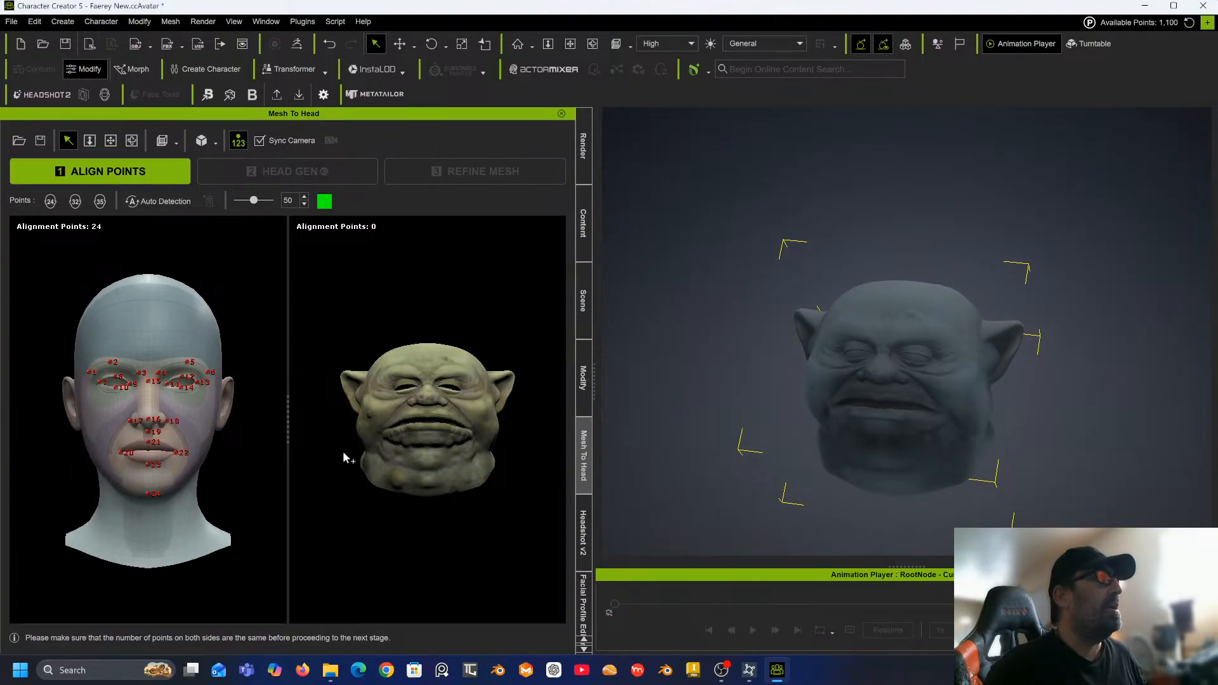
{"action": "scroll", "coordinate": [334, 448], "scroll_direction": "up", "scroll_amount": 2}
{"action": "scroll", "coordinate": [334, 451], "scroll_direction": "up", "scroll_amount": 2}
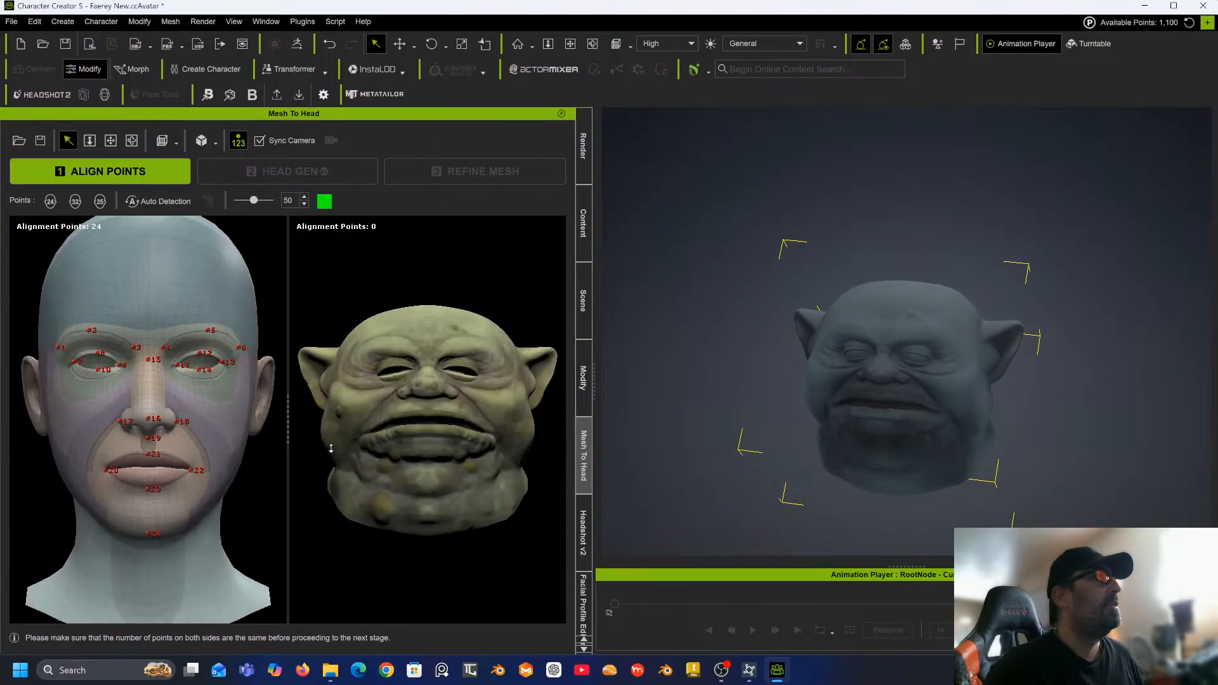
{"action": "scroll", "coordinate": [331, 448], "scroll_direction": "down", "scroll_amount": 3}
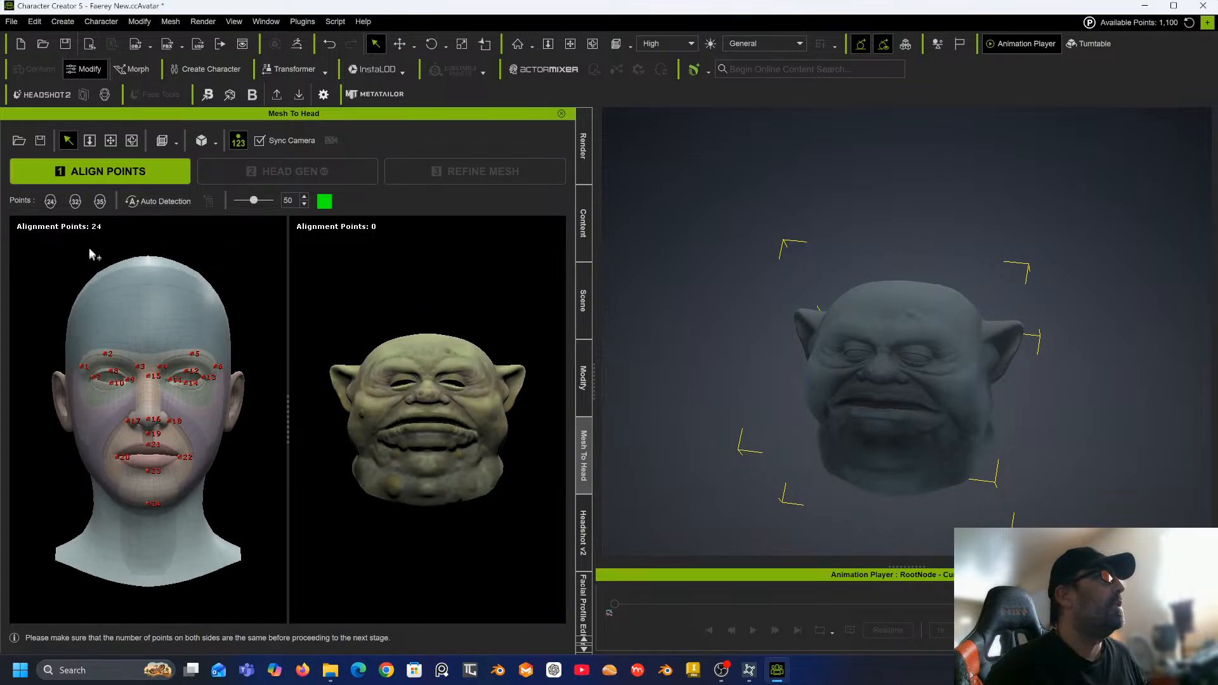
{"action": "left_click", "coordinate": [262, 141]}
{"action": "scroll", "coordinate": [414, 428], "scroll_direction": "up", "scroll_amount": 3}
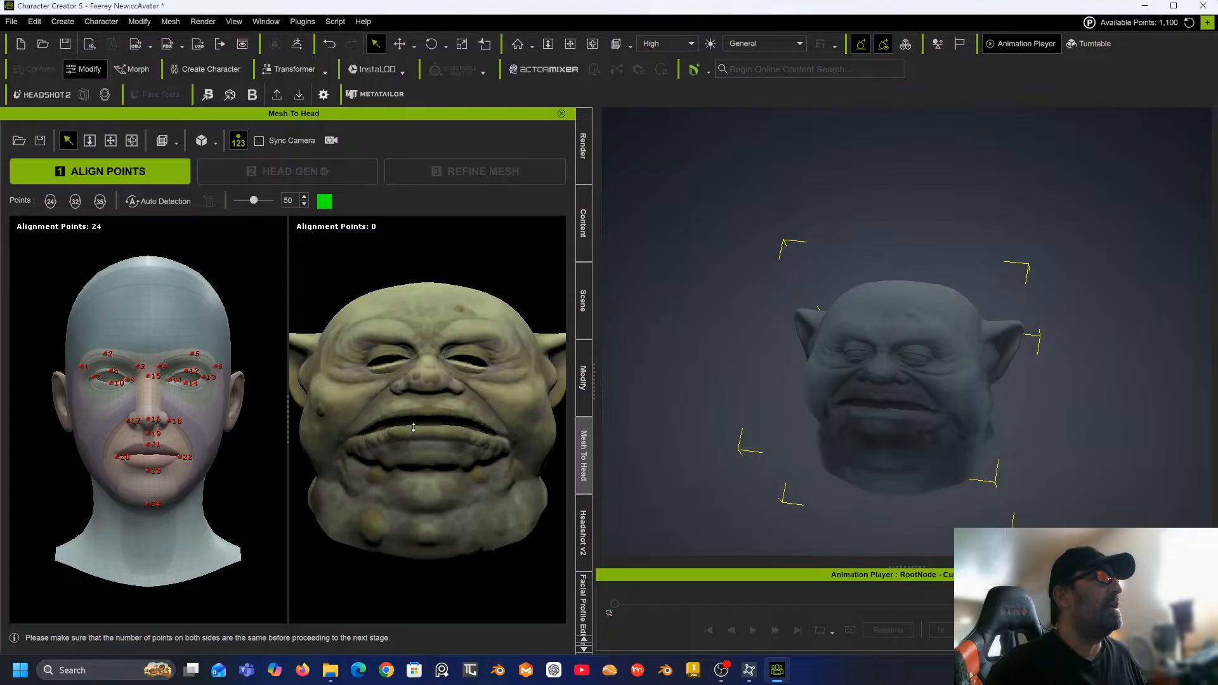
{"action": "left_click", "coordinate": [259, 140]}
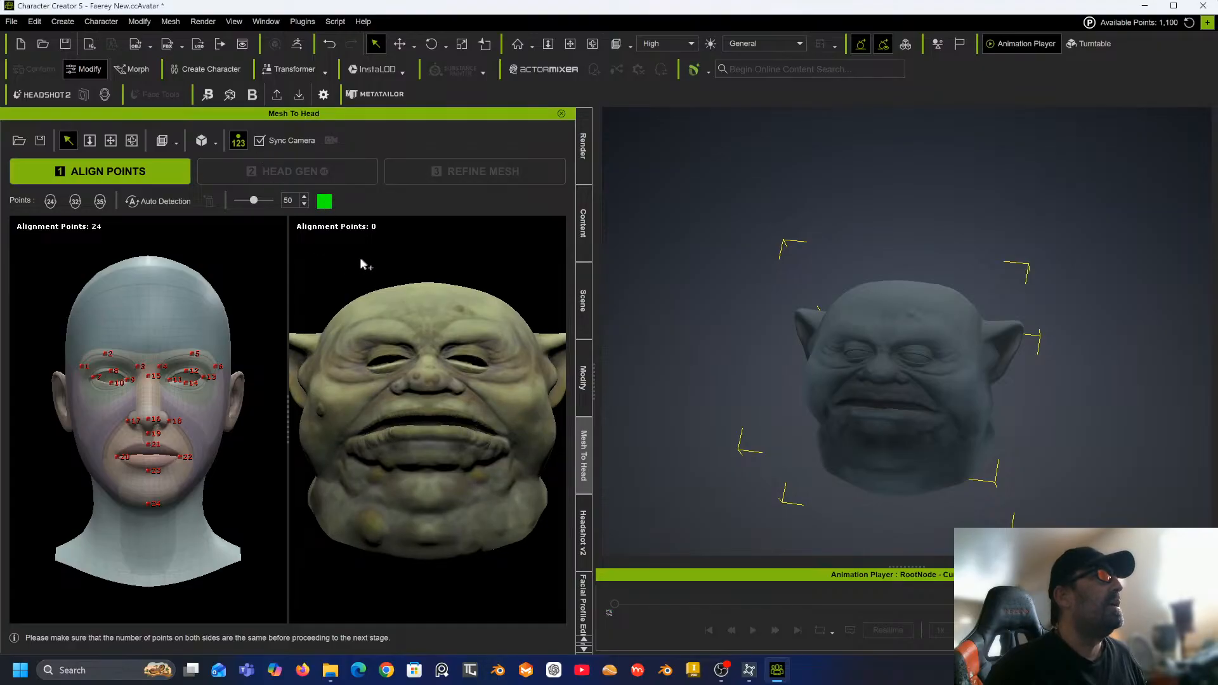
{"action": "scroll", "coordinate": [362, 263], "scroll_direction": "down", "scroll_amount": 3}
{"action": "scroll", "coordinate": [359, 261], "scroll_direction": "up", "scroll_amount": 3}
{"action": "scroll", "coordinate": [357, 260], "scroll_direction": "down", "scroll_amount": 3}
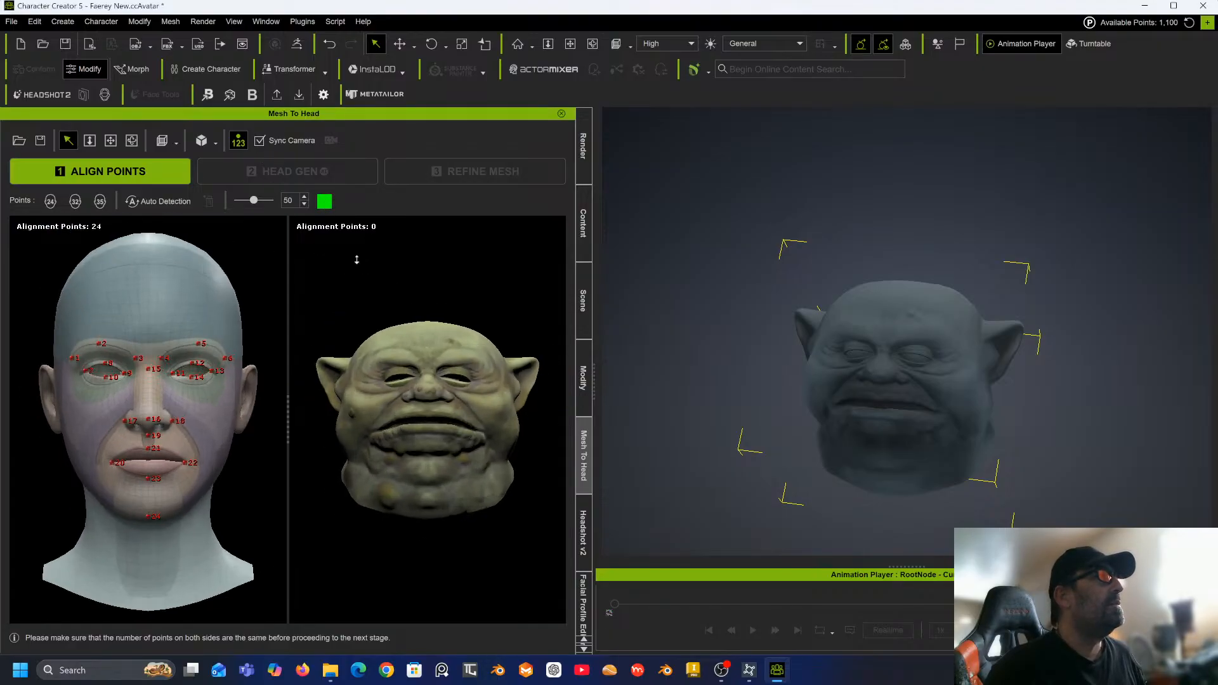
{"action": "scroll", "coordinate": [371, 280], "scroll_direction": "up", "scroll_amount": 5}
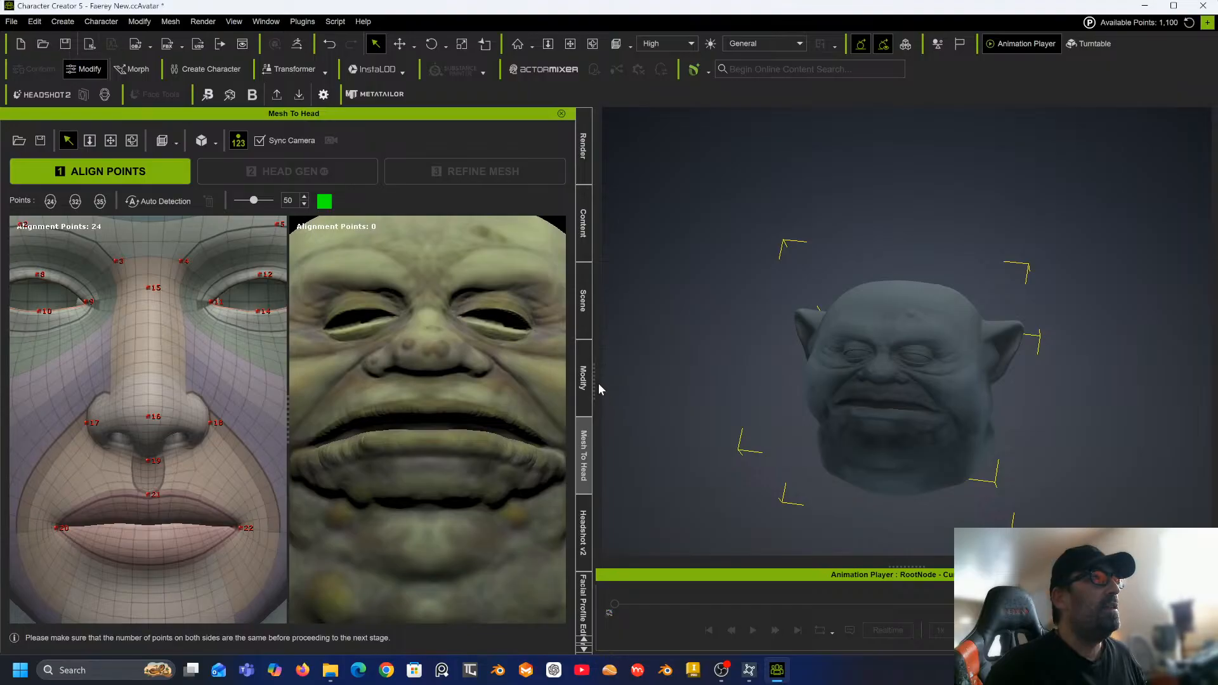
{"action": "left_click_drag", "start_coordinate": [592, 381], "coordinate": [990, 361]}
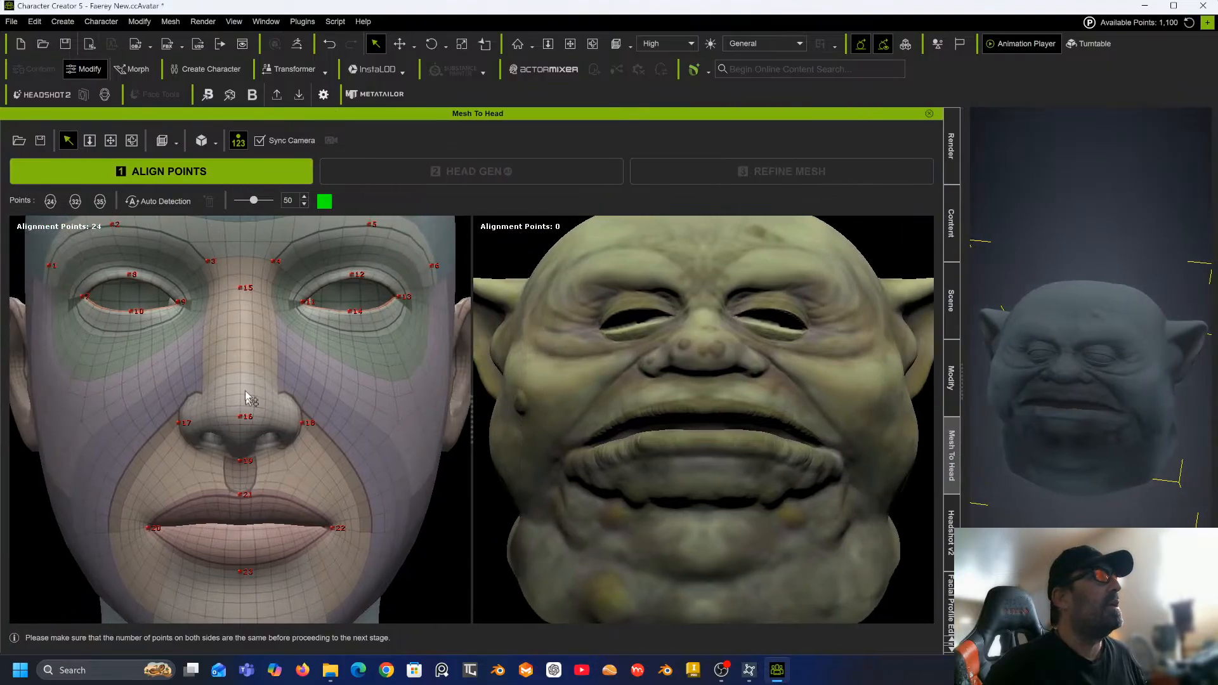
Turn off Sync Camera and switch the alignment layout to 35 points.
{"action": "left_click", "coordinate": [260, 141]}
{"action": "scroll", "coordinate": [638, 347], "scroll_direction": "up", "scroll_amount": 3}
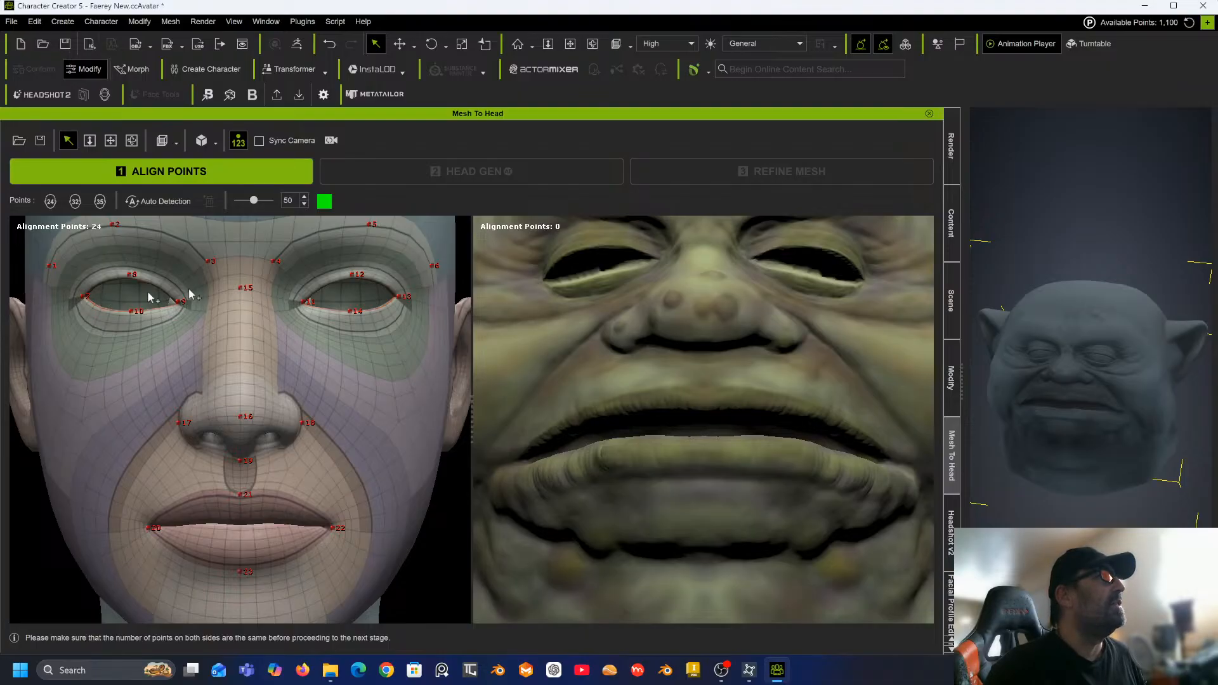
{"action": "middle_click_drag", "start_coordinate": [556, 358], "coordinate": [565, 435]}
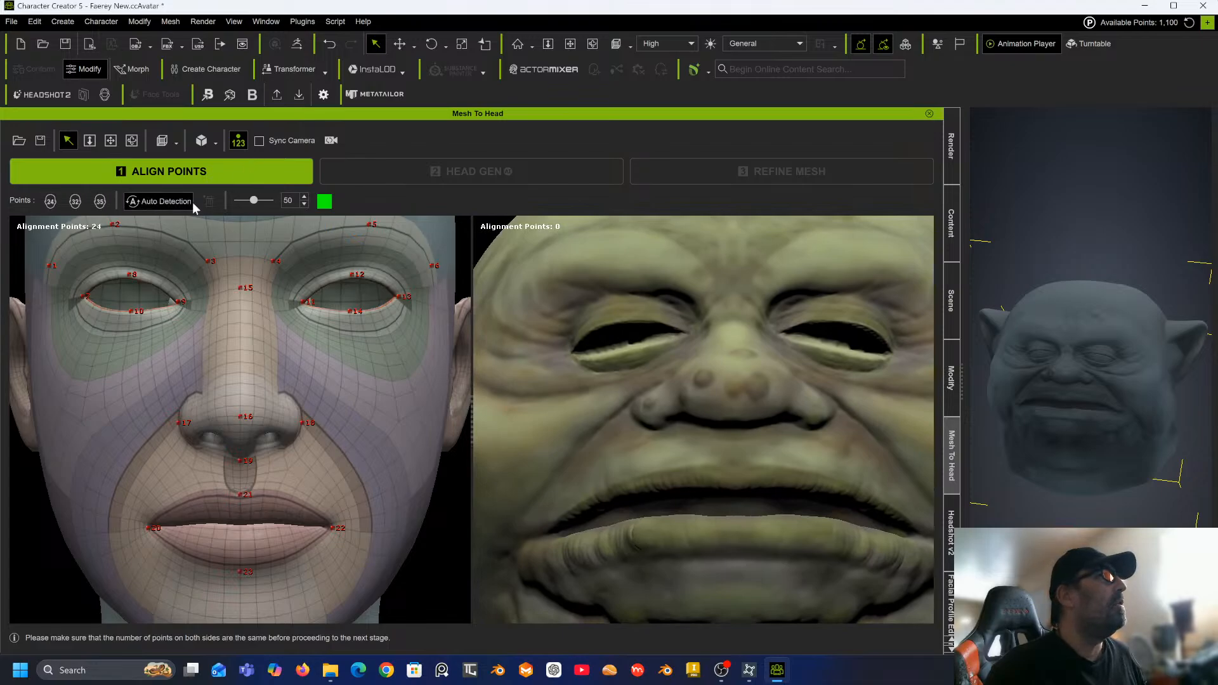
{"action": "left_click", "coordinate": [100, 202]}
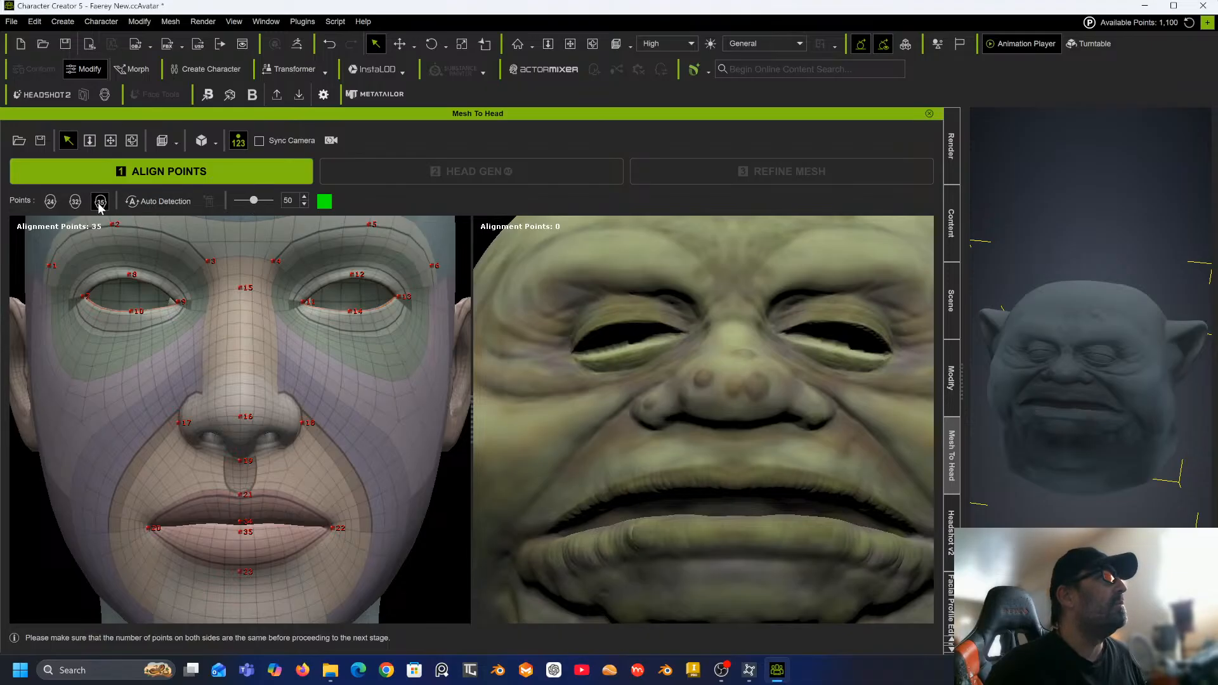
Place alignment points 1 to 3 on the sculpt's outer brow, upper forehead and between the brows, matching the reference.
{"action": "scroll", "coordinate": [226, 364], "scroll_direction": "down", "scroll_amount": 5}
{"action": "scroll", "coordinate": [226, 364], "scroll_direction": "up", "scroll_amount": 5}
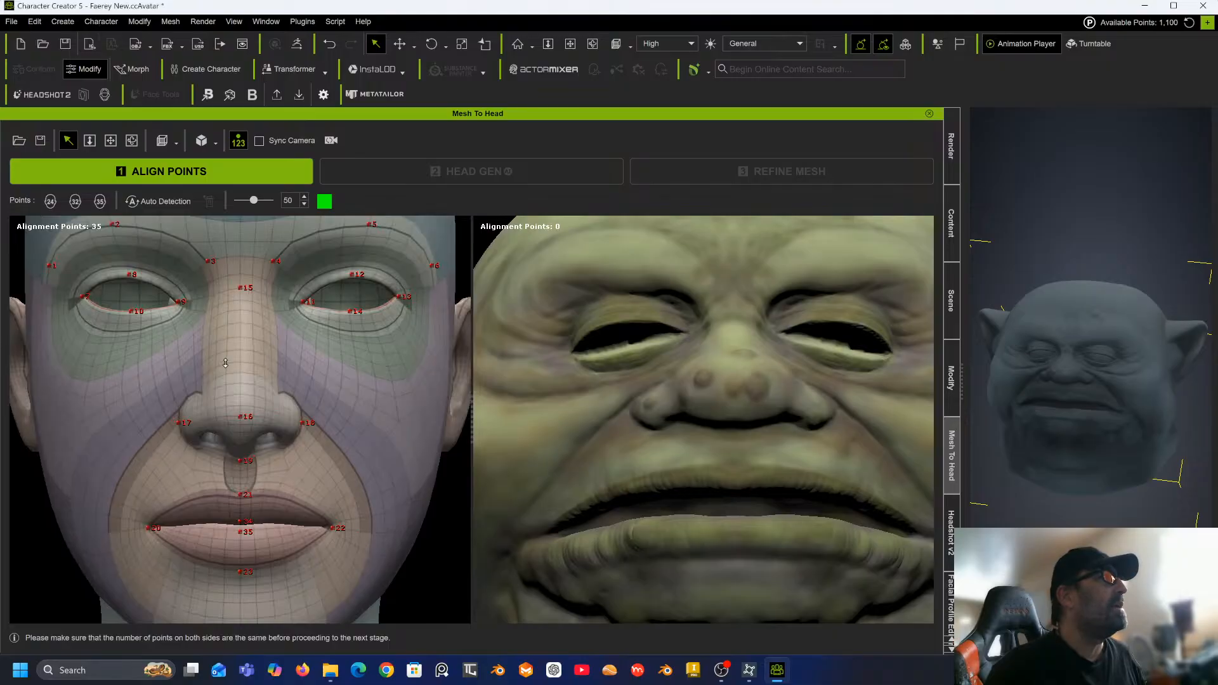
{"action": "scroll", "coordinate": [573, 356], "scroll_direction": "down", "scroll_amount": 2}
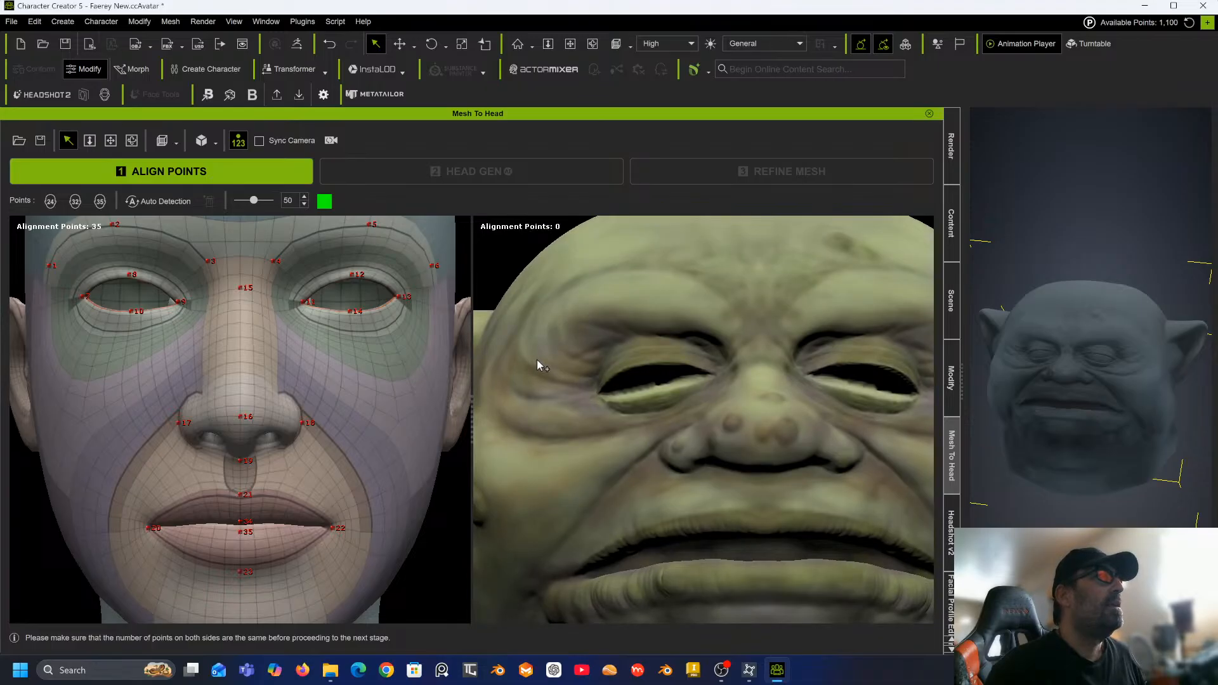
{"action": "left_click", "coordinate": [533, 361]}
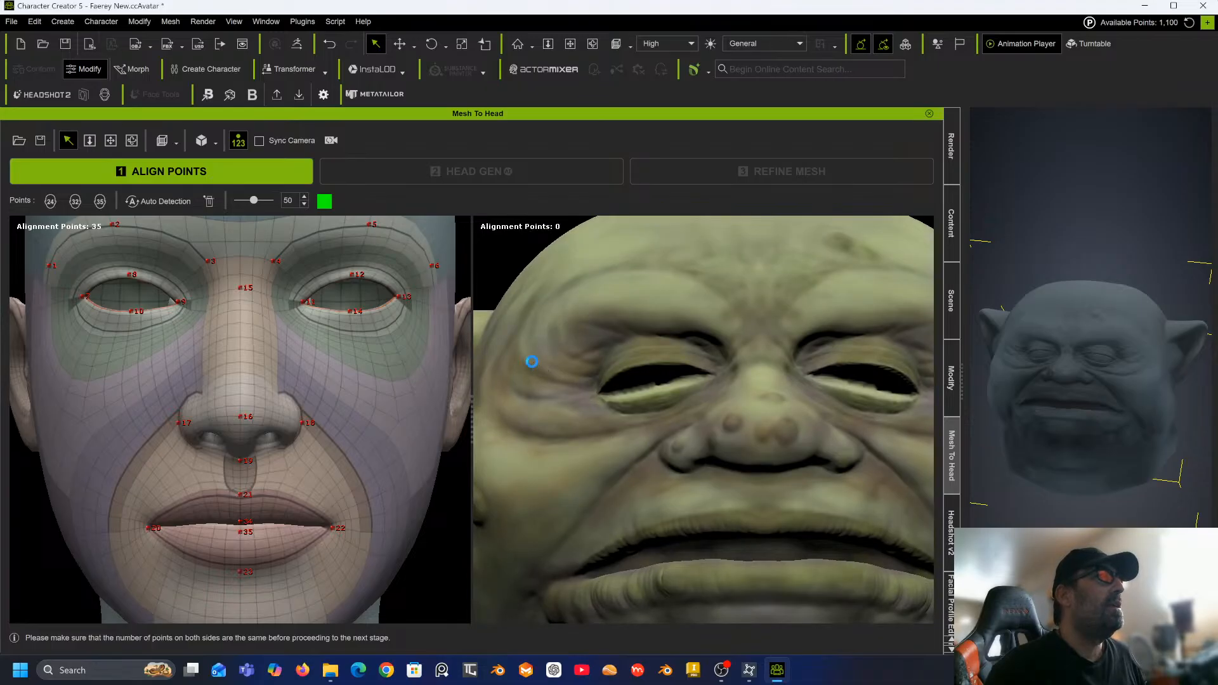
{"action": "left_click", "coordinate": [611, 289]}
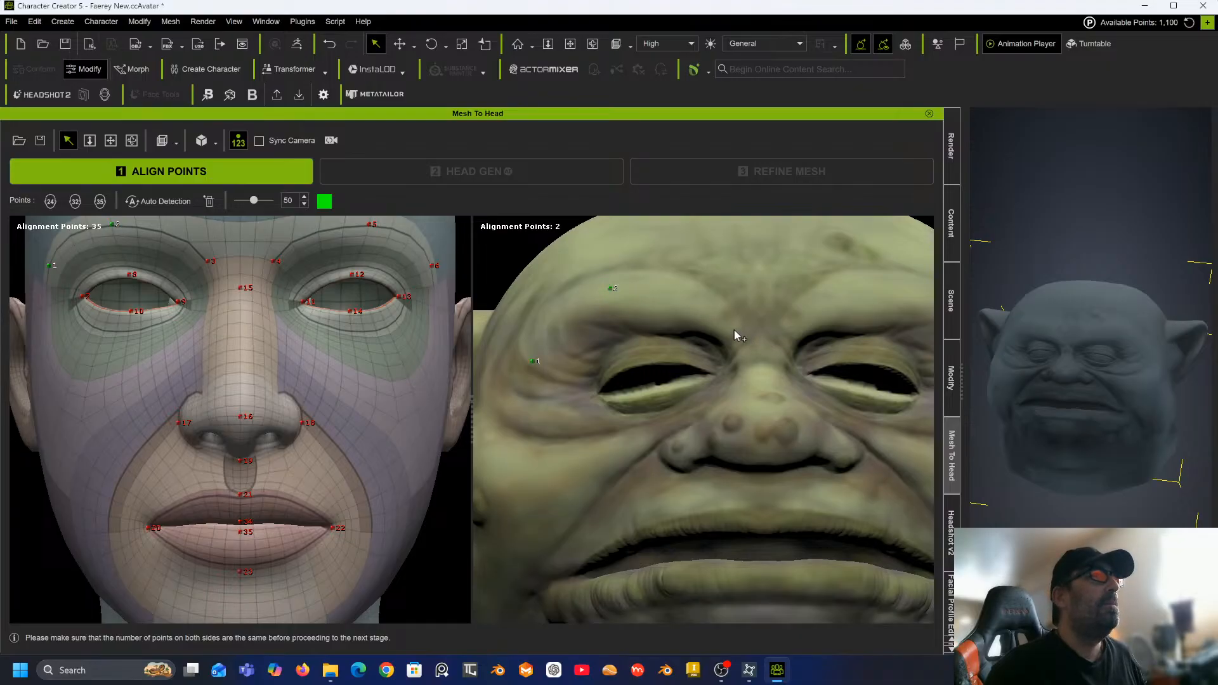
{"action": "left_click", "coordinate": [735, 333]}
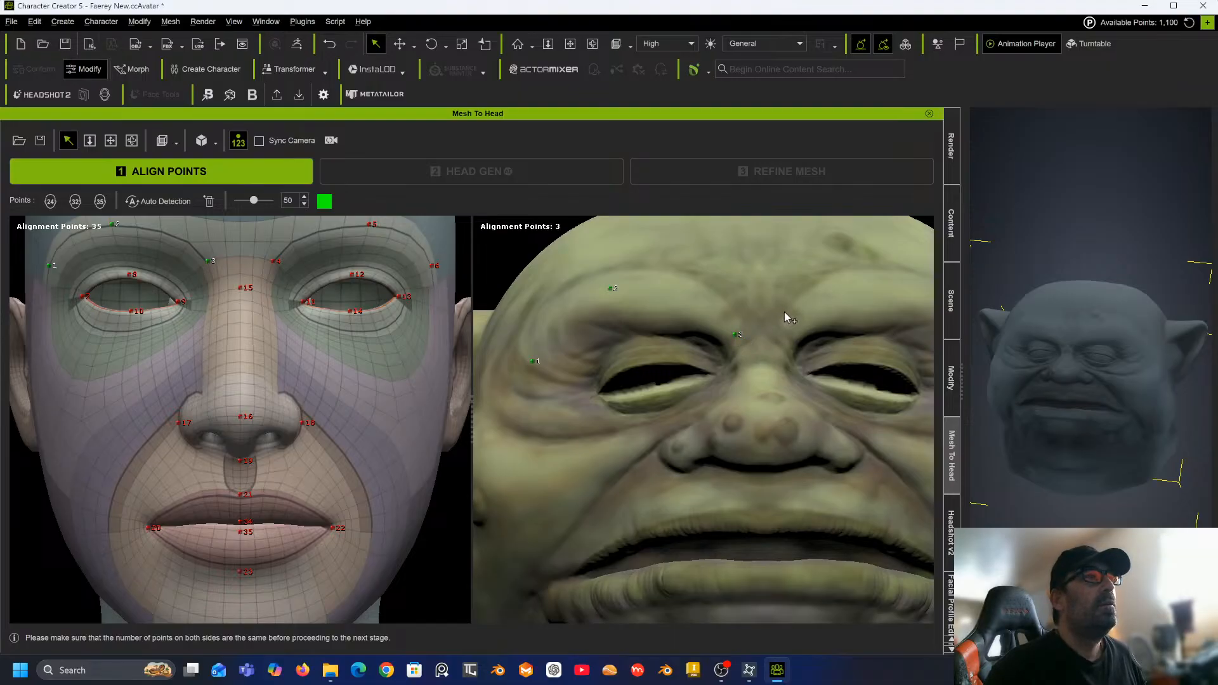
Zoom in and out of the sculpt preview to inspect the placed alignment points.
{"action": "scroll", "coordinate": [784, 311], "scroll_direction": "up", "scroll_amount": 3}
{"action": "scroll", "coordinate": [756, 308], "scroll_direction": "down", "scroll_amount": 5}
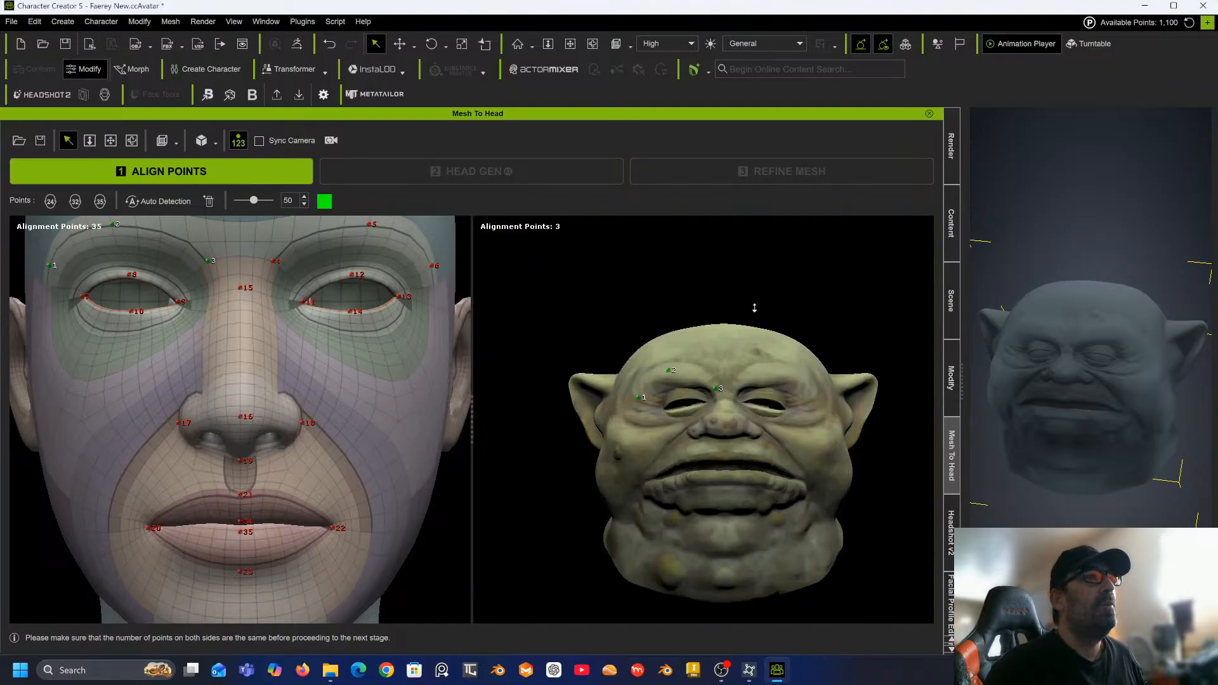
{"action": "scroll", "coordinate": [755, 308], "scroll_direction": "up", "scroll_amount": 5}
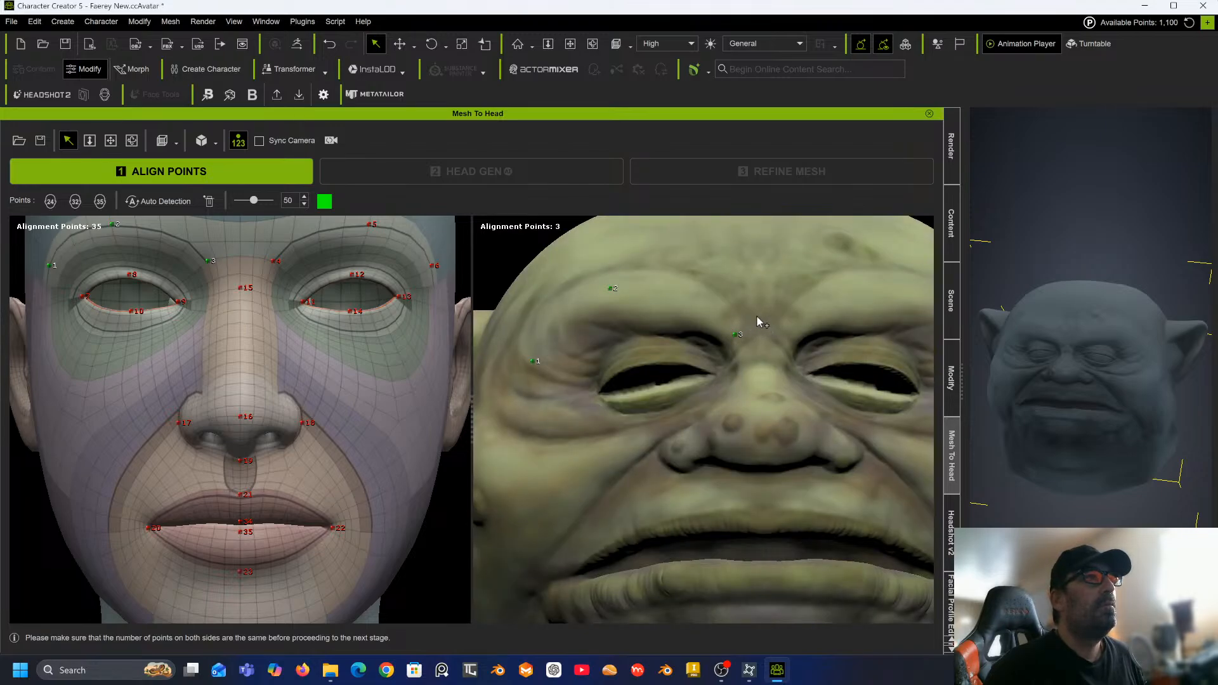
{"action": "scroll", "coordinate": [756, 314], "scroll_direction": "up", "scroll_amount": 2}
{"action": "scroll", "coordinate": [747, 314], "scroll_direction": "down", "scroll_amount": 5}
{"action": "scroll", "coordinate": [746, 313], "scroll_direction": "up", "scroll_amount": 2}
{"action": "scroll", "coordinate": [750, 309], "scroll_direction": "up", "scroll_amount": 2}
{"action": "scroll", "coordinate": [746, 307], "scroll_direction": "down", "scroll_amount": 5}
{"action": "scroll", "coordinate": [745, 311], "scroll_direction": "up", "scroll_amount": 3}
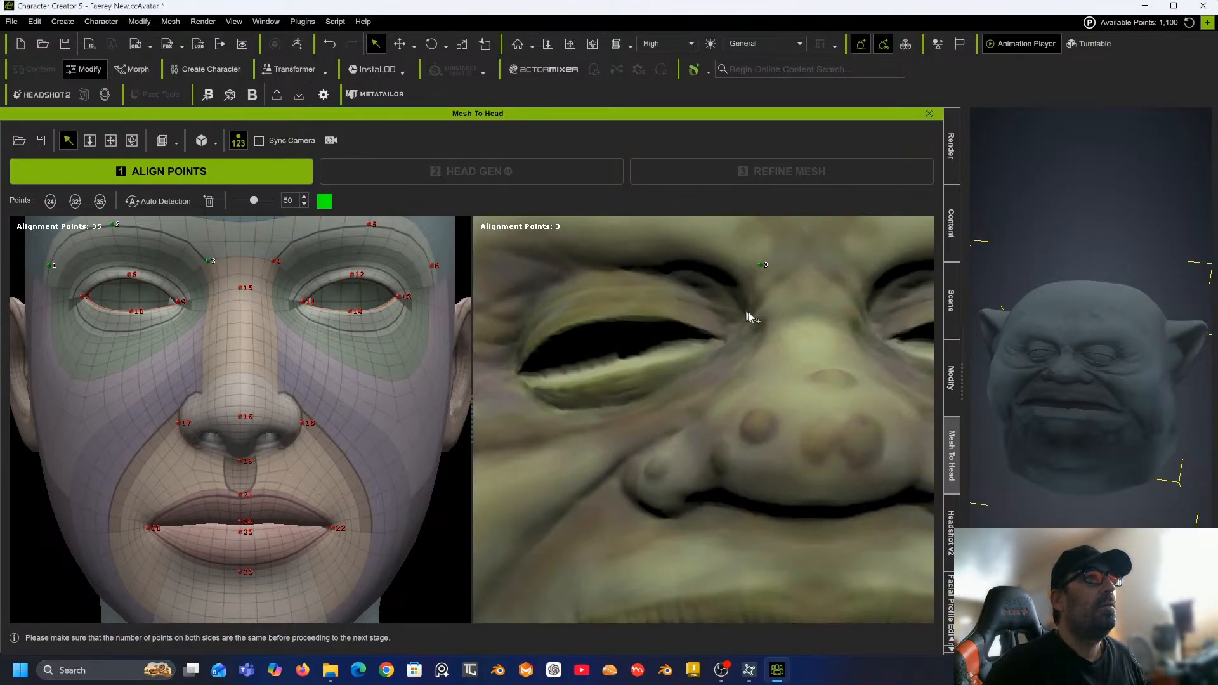
{"action": "scroll", "coordinate": [755, 320], "scroll_direction": "down", "scroll_amount": 1}
{"action": "scroll", "coordinate": [758, 322], "scroll_direction": "down", "scroll_amount": 3}
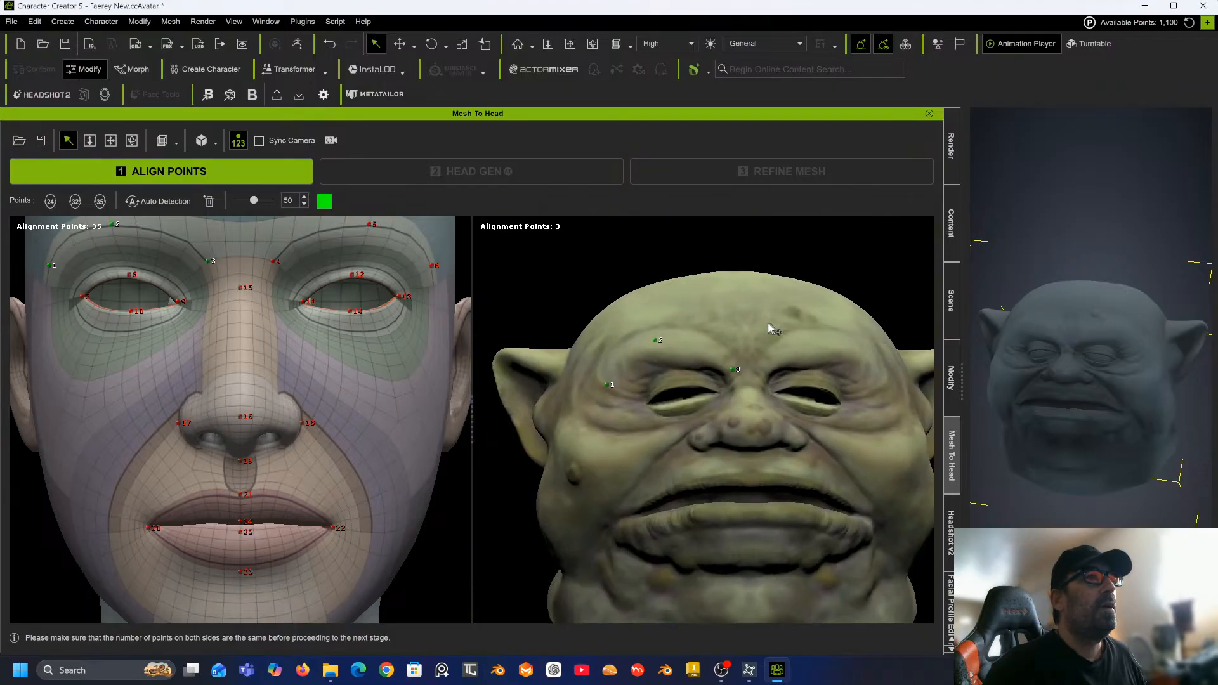
{"action": "scroll", "coordinate": [794, 344], "scroll_direction": "up", "scroll_amount": 4}
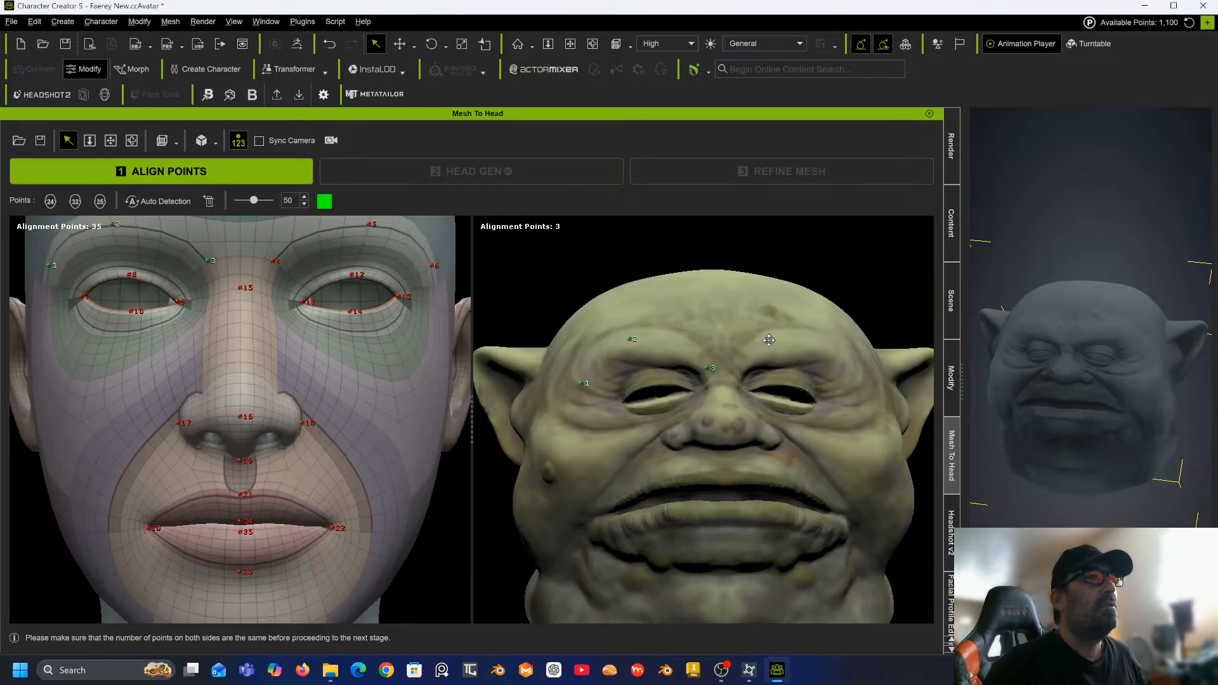
Place alignment points 4 to 6 along the sculpt's brows, matching the reference head.
{"action": "scroll", "coordinate": [741, 323], "scroll_direction": "down", "scroll_amount": 2}
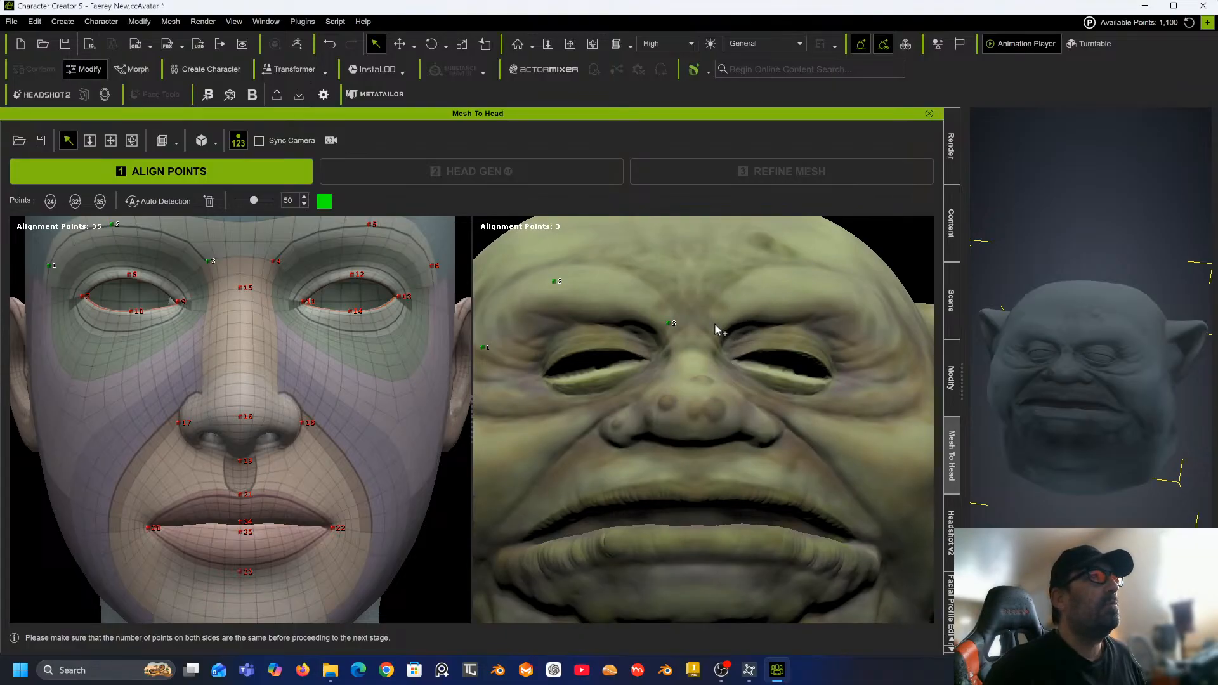
{"action": "left_click", "coordinate": [828, 296]}
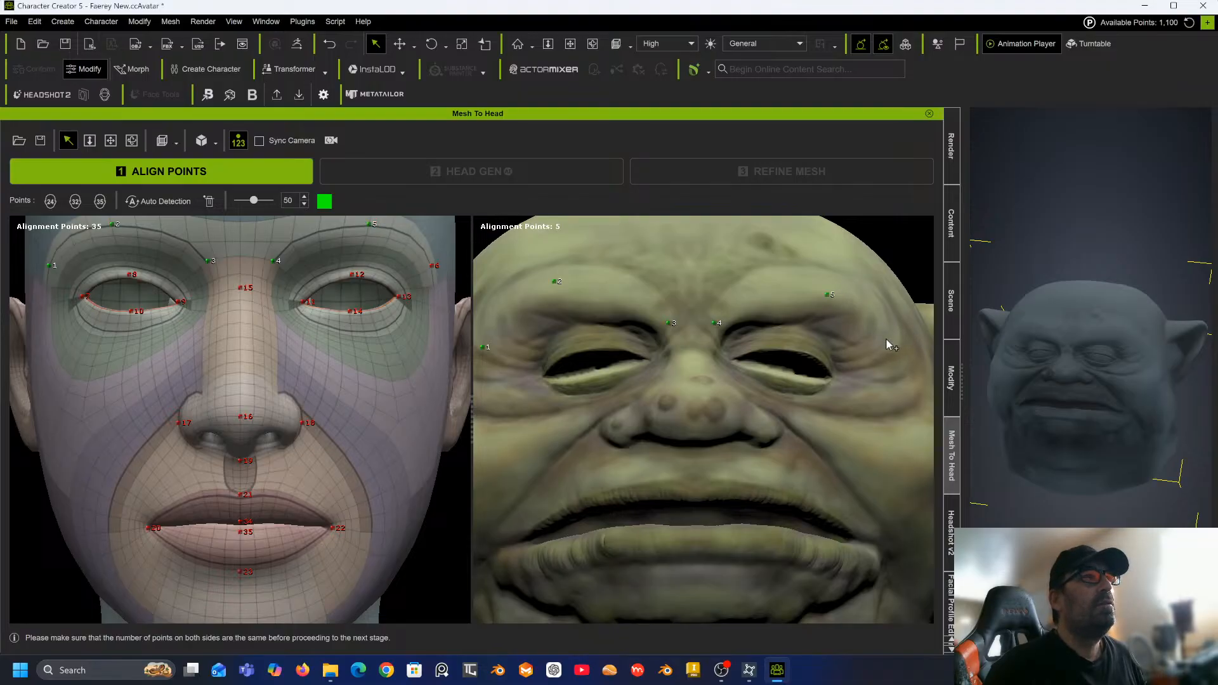
{"action": "left_click", "coordinate": [886, 339]}
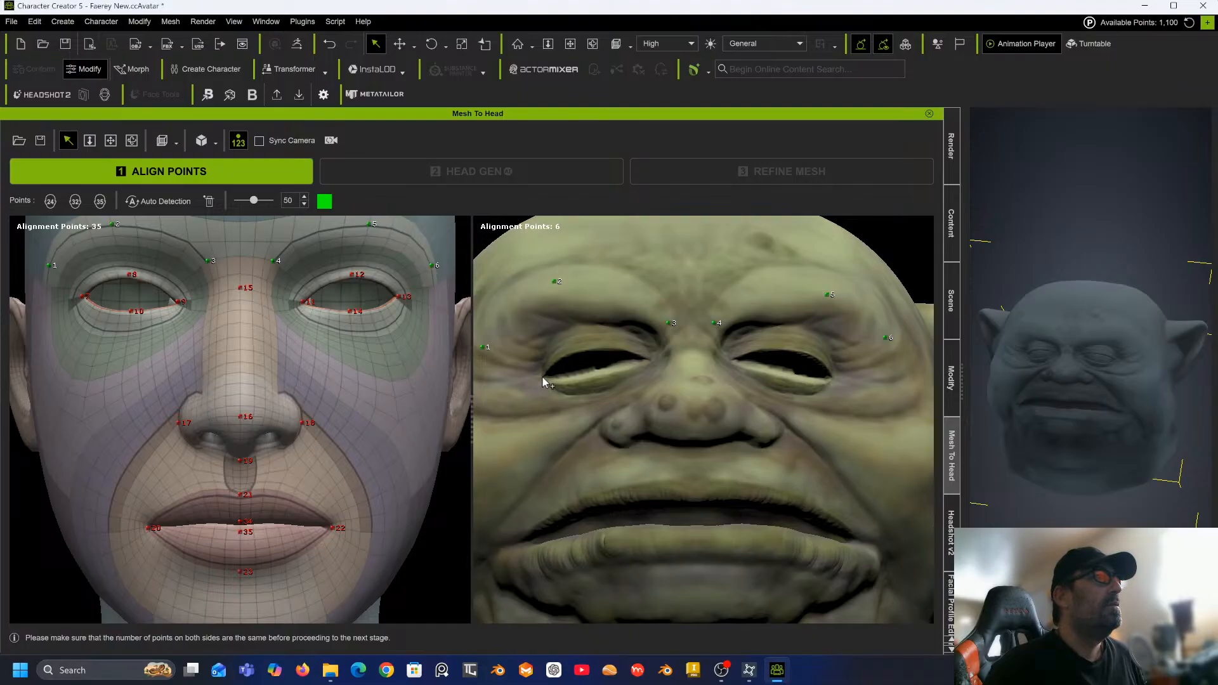
Place alignment points 7 to 9 at the outer corner, upper lid and inner corner of the sculpt's first eye.
{"action": "scroll", "coordinate": [547, 377], "scroll_direction": "up", "scroll_amount": 3}
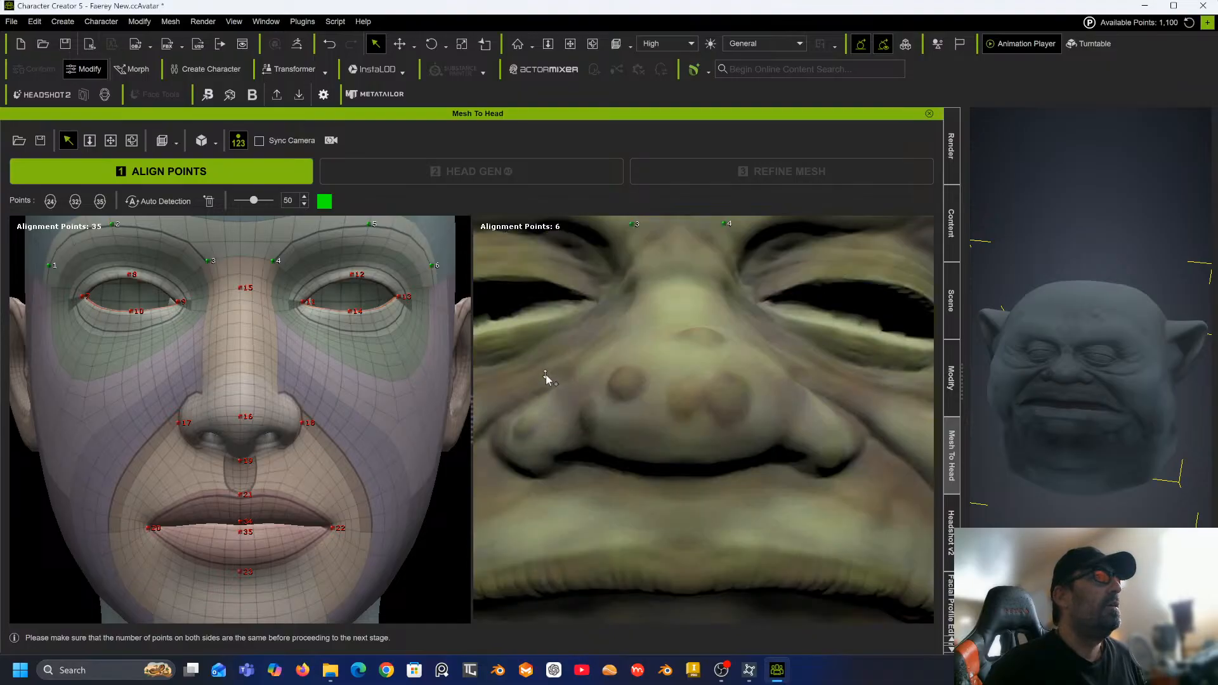
{"action": "middle_click_drag", "start_coordinate": [542, 352], "coordinate": [658, 381]}
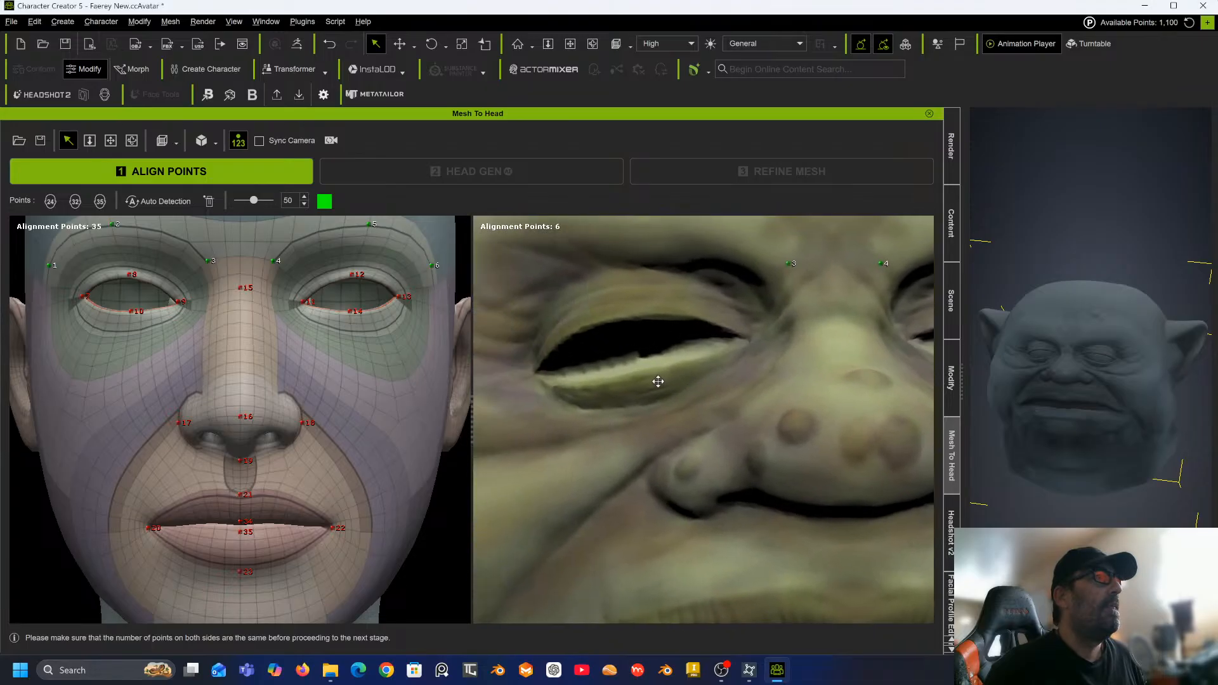
{"action": "left_click", "coordinate": [535, 372]}
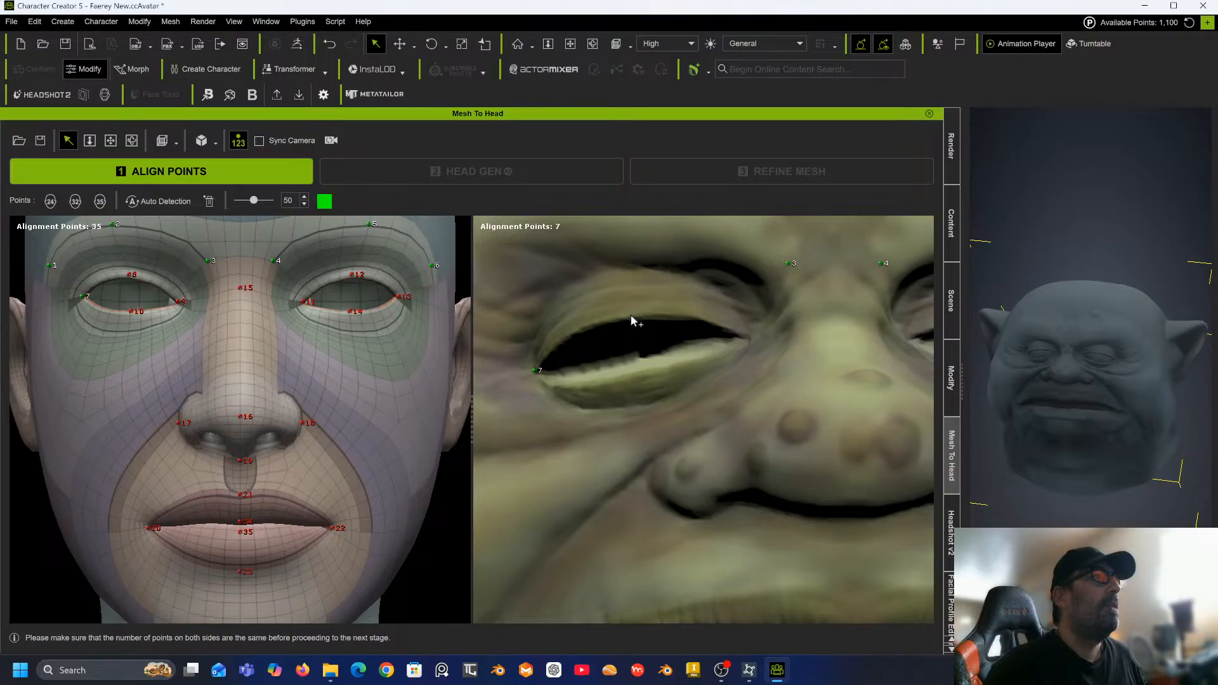
{"action": "left_click", "coordinate": [631, 315]}
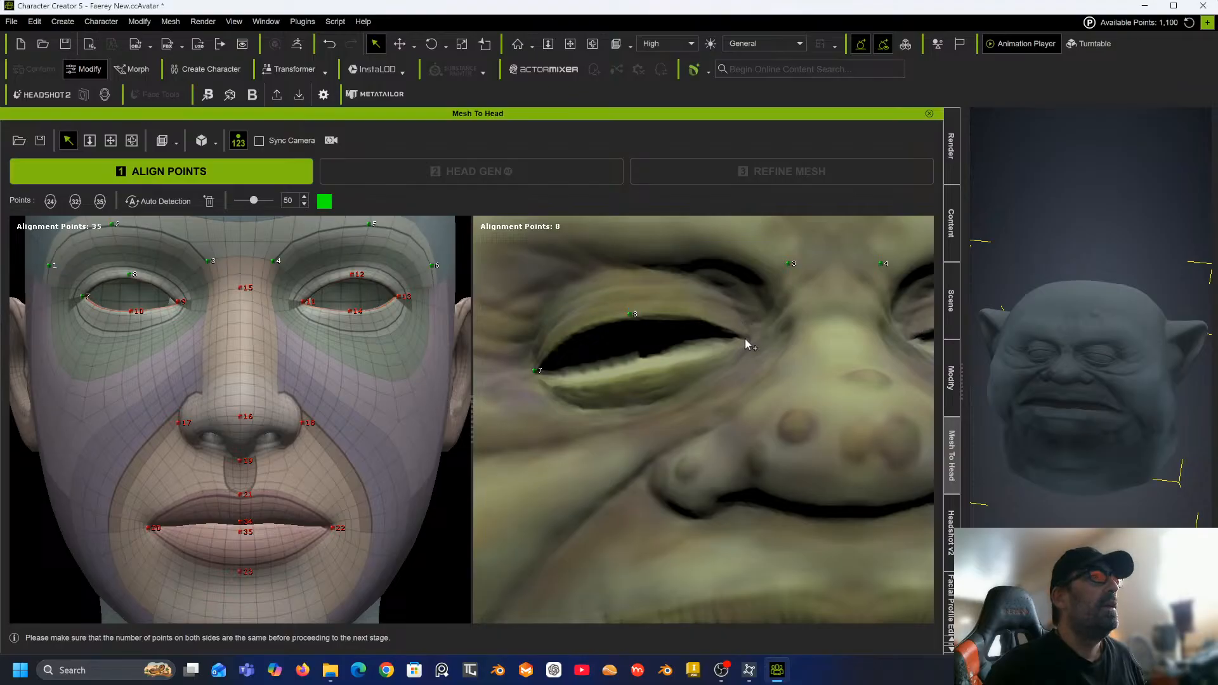
{"action": "left_click", "coordinate": [745, 338]}
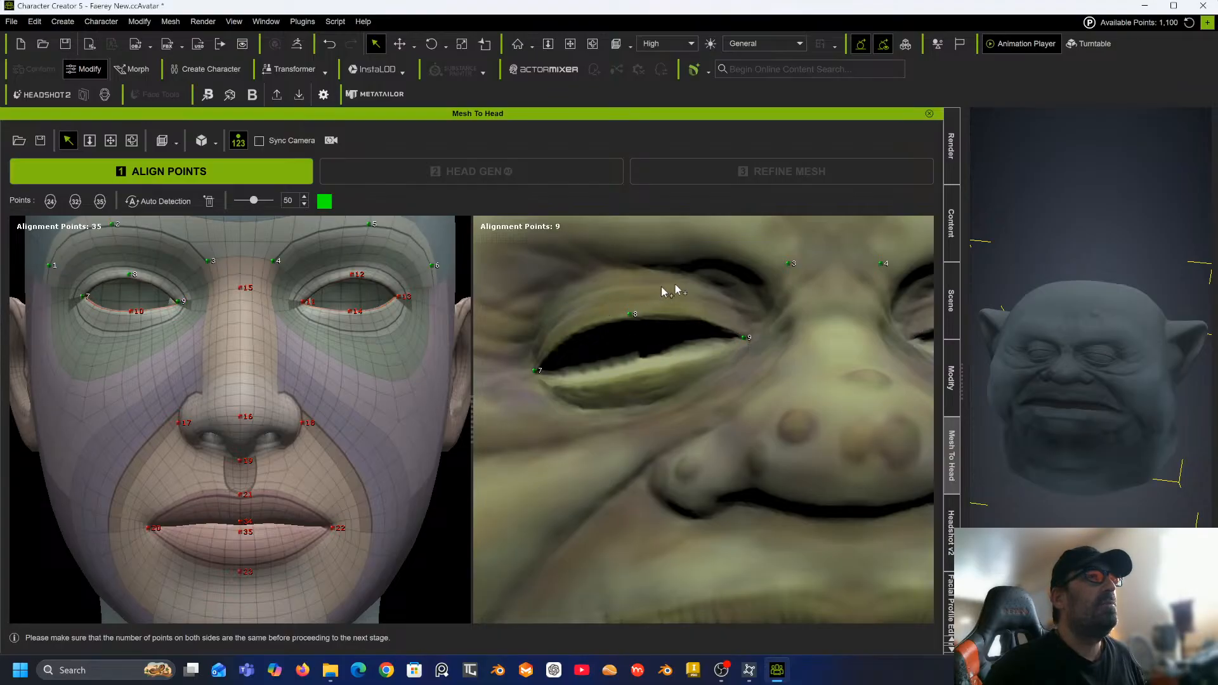
Place alignment point 10 on the lower lid of the same eye.
{"action": "middle_click_drag", "start_coordinate": [811, 330], "coordinate": [780, 322]}
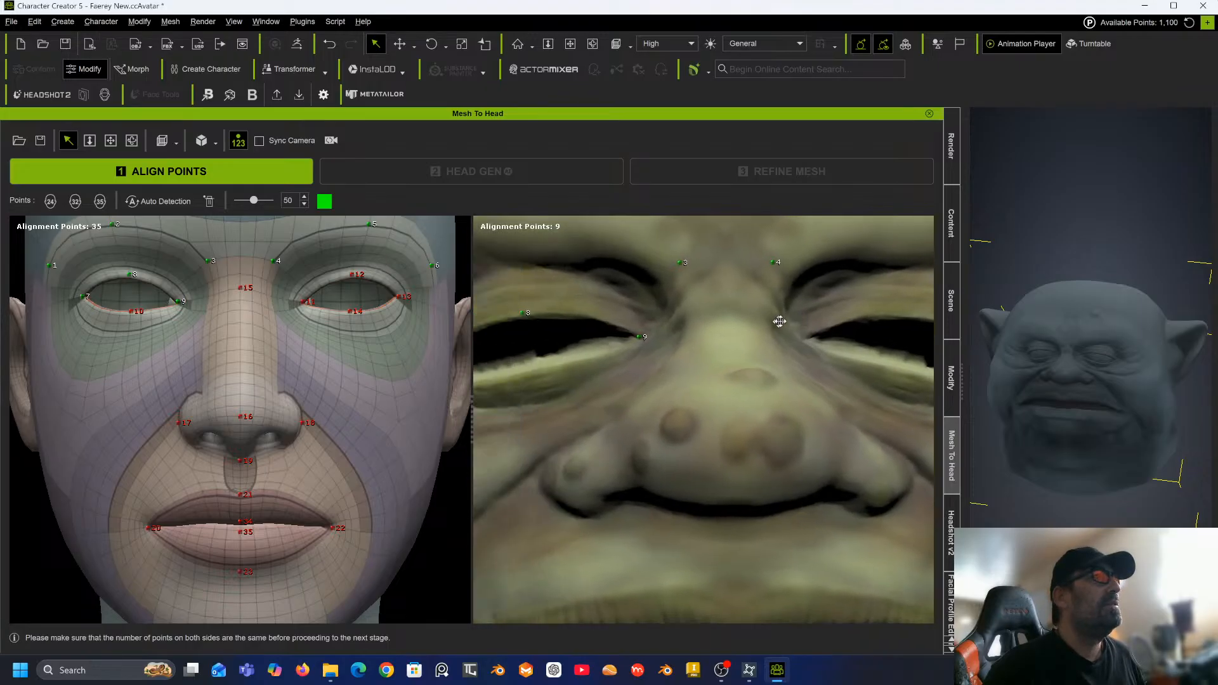
{"action": "middle_click_drag", "start_coordinate": [670, 331], "coordinate": [755, 341]}
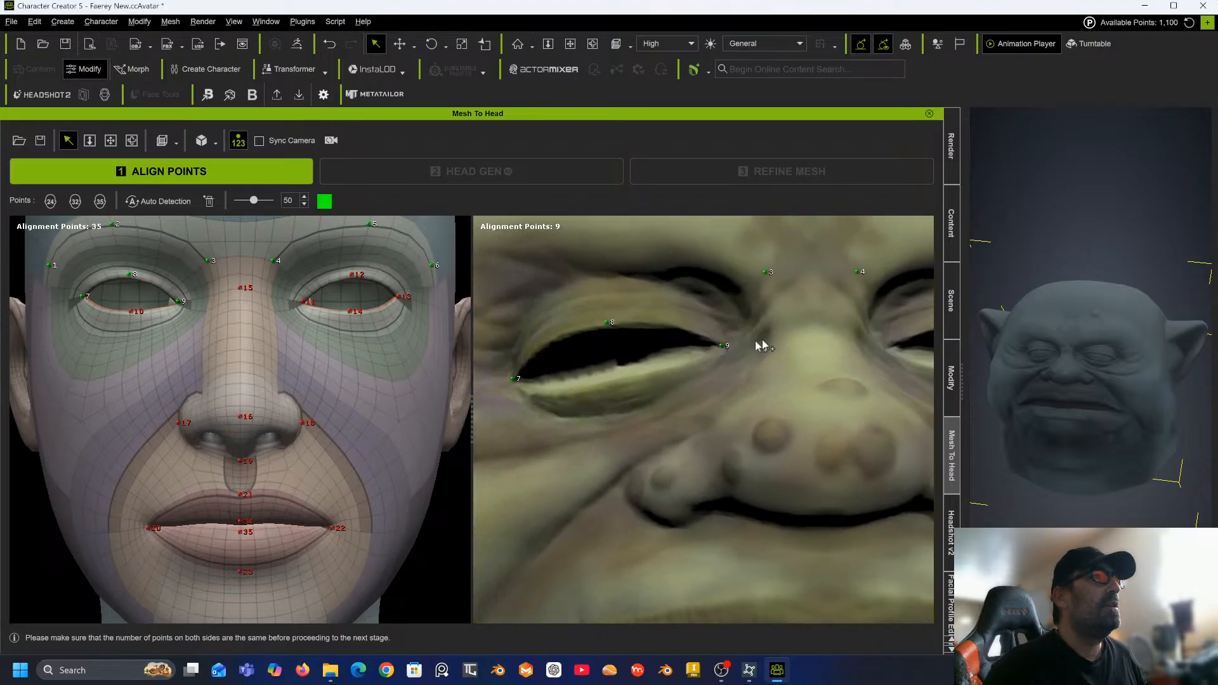
{"action": "left_click", "coordinate": [613, 380]}
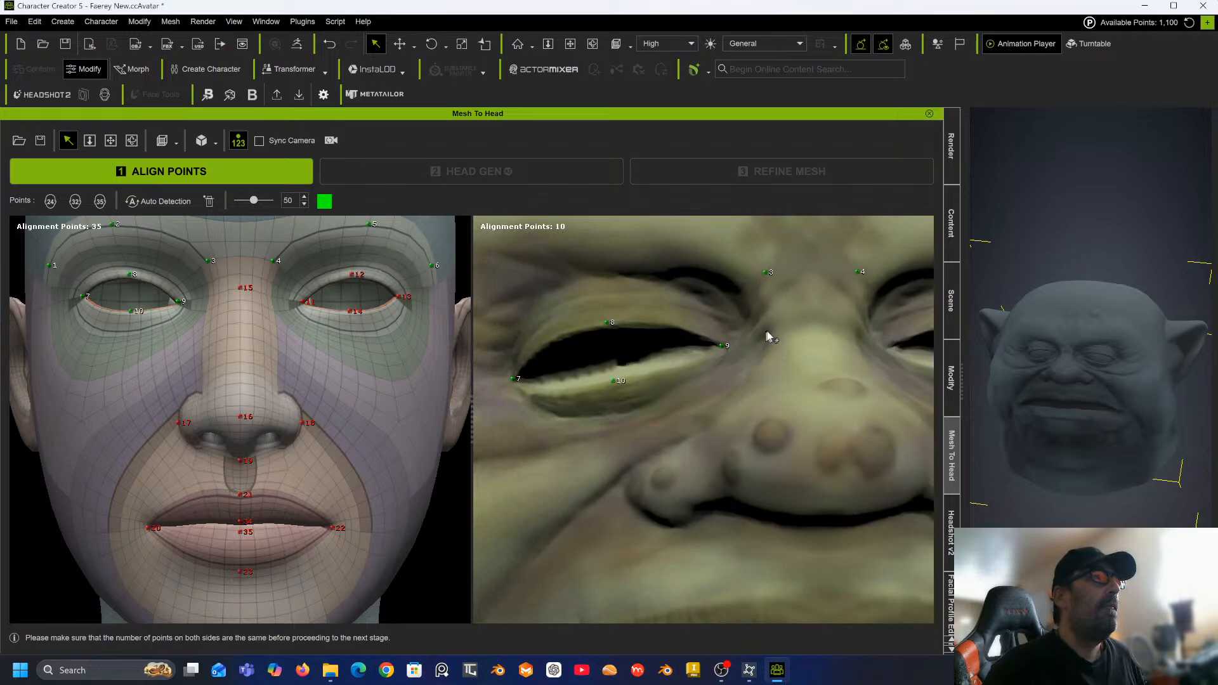
Place alignment points 11 to 14 around the inner corner, upper lid, outer corner and lower lid of the other eye.
{"action": "middle_click_drag", "start_coordinate": [747, 325], "coordinate": [619, 339]}
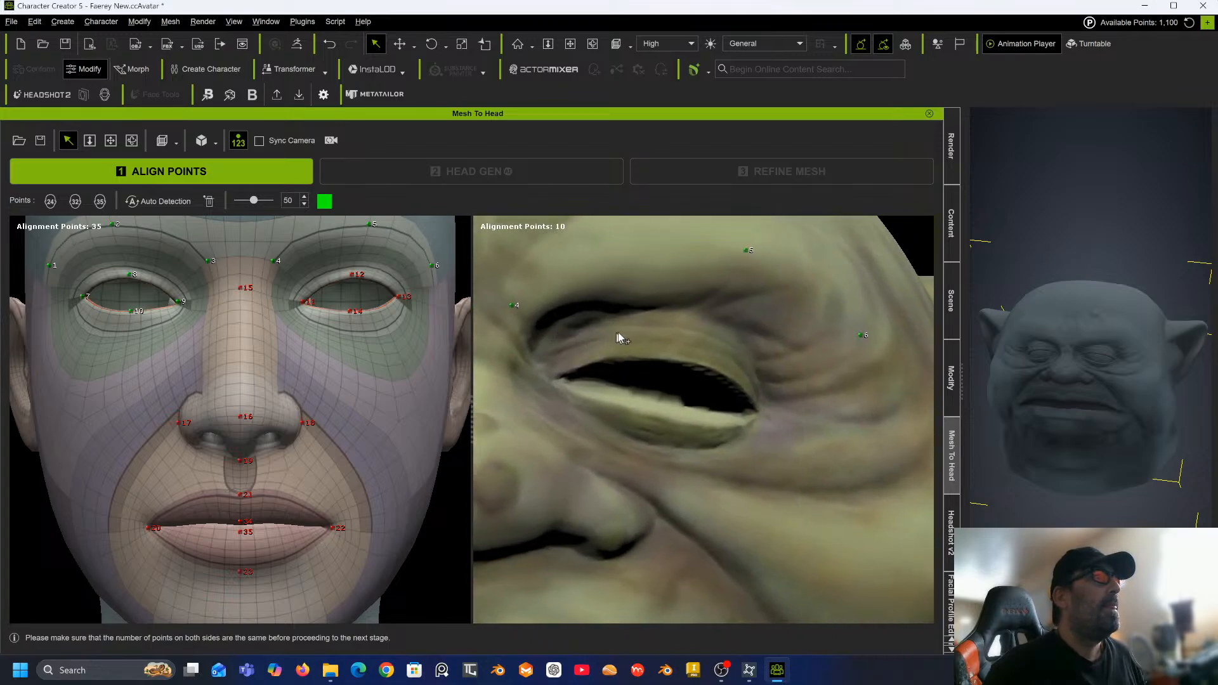
{"action": "left_click", "coordinate": [552, 378]}
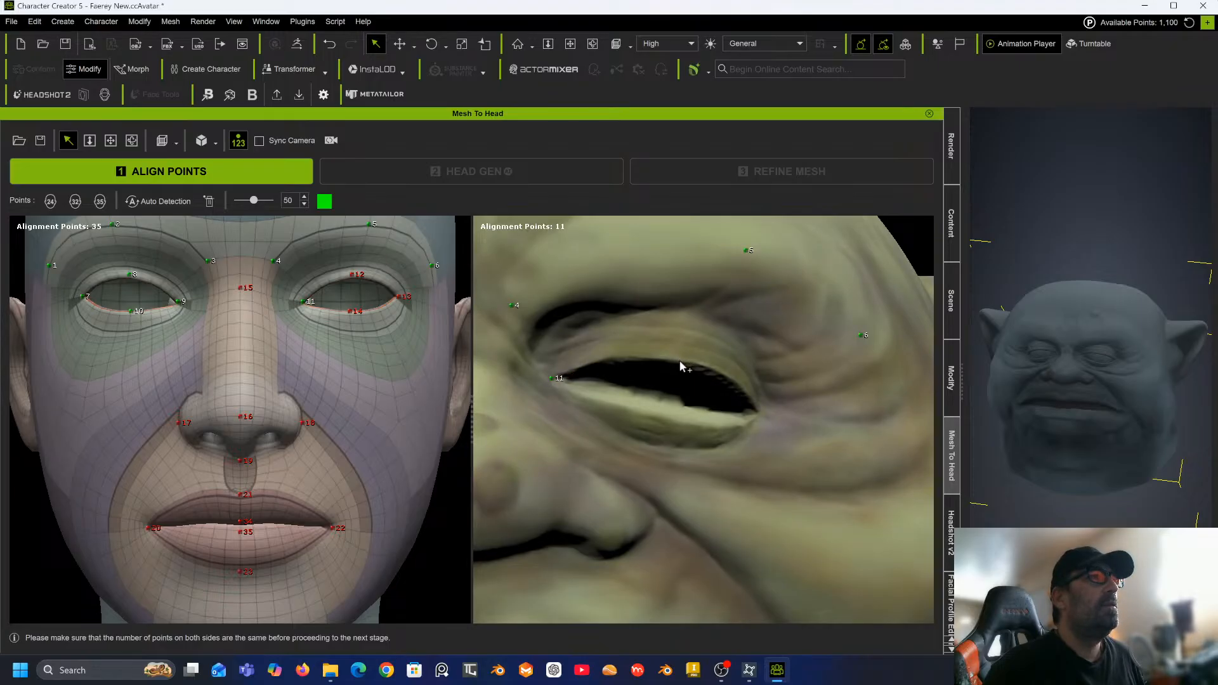
{"action": "left_click", "coordinate": [757, 413]}
{"action": "left_click", "coordinate": [676, 417]}
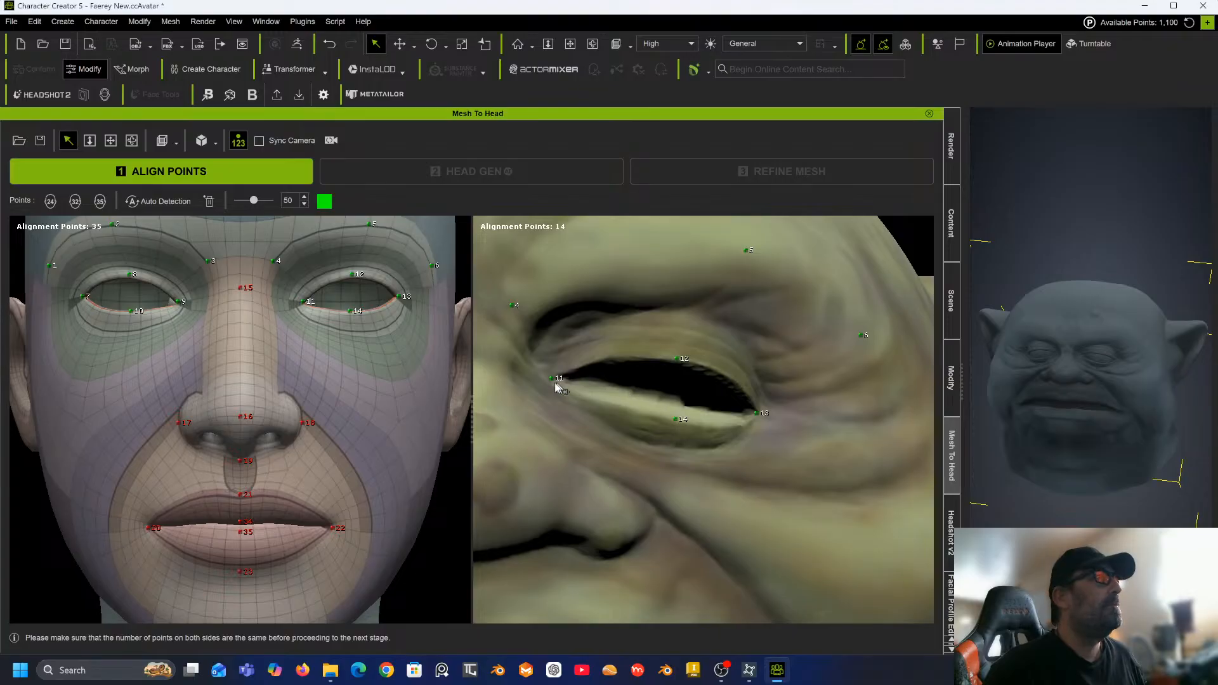
Place alignment points 15 to 18 on the sculpt's nose bridge, nose tip and both nostril wings.
{"action": "middle_click_drag", "start_coordinate": [534, 346], "coordinate": [737, 345]}
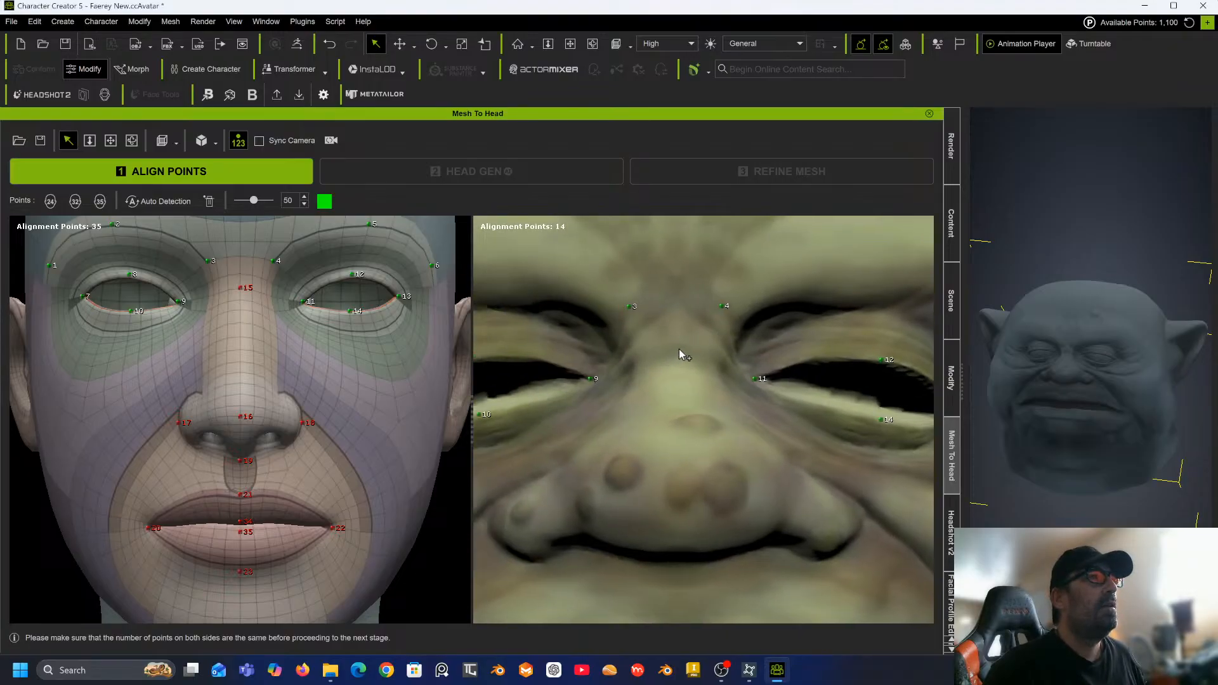
{"action": "left_click", "coordinate": [679, 348]}
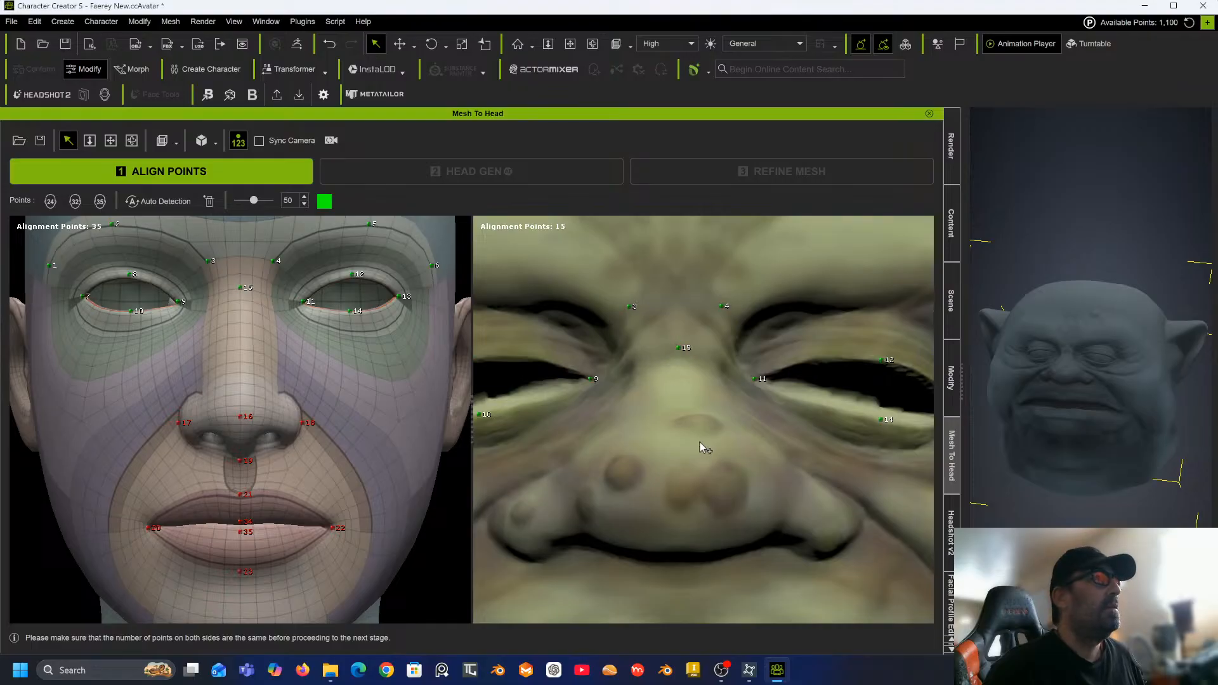
{"action": "left_click", "coordinate": [690, 485]}
{"action": "right_click_drag", "start_coordinate": [588, 494], "coordinate": [627, 488]}
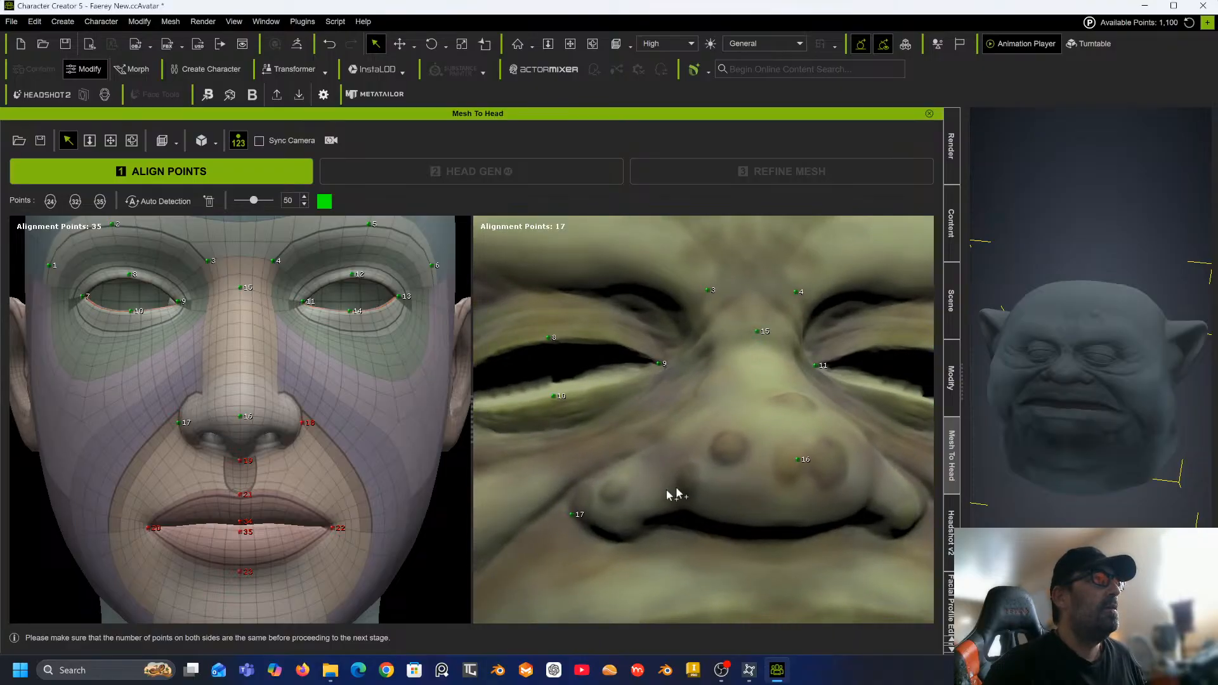
{"action": "left_click", "coordinate": [704, 468]}
{"action": "right_click_drag", "start_coordinate": [703, 469], "coordinate": [592, 465]}
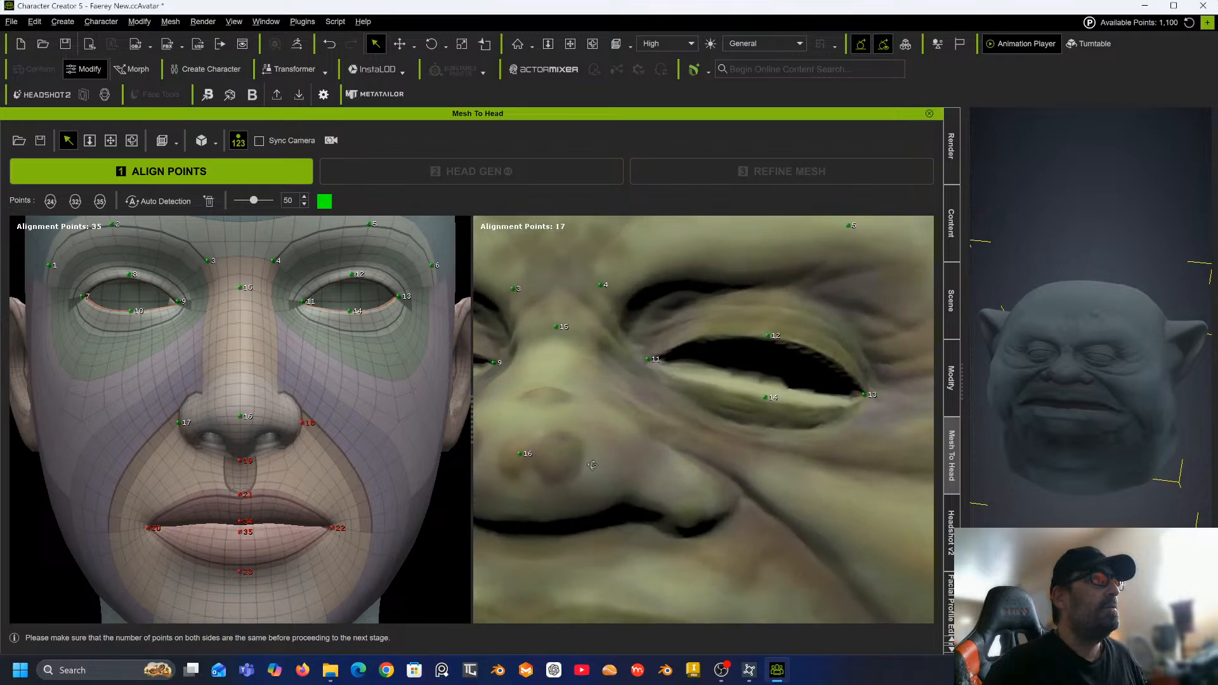
{"action": "left_click", "coordinate": [733, 511]}
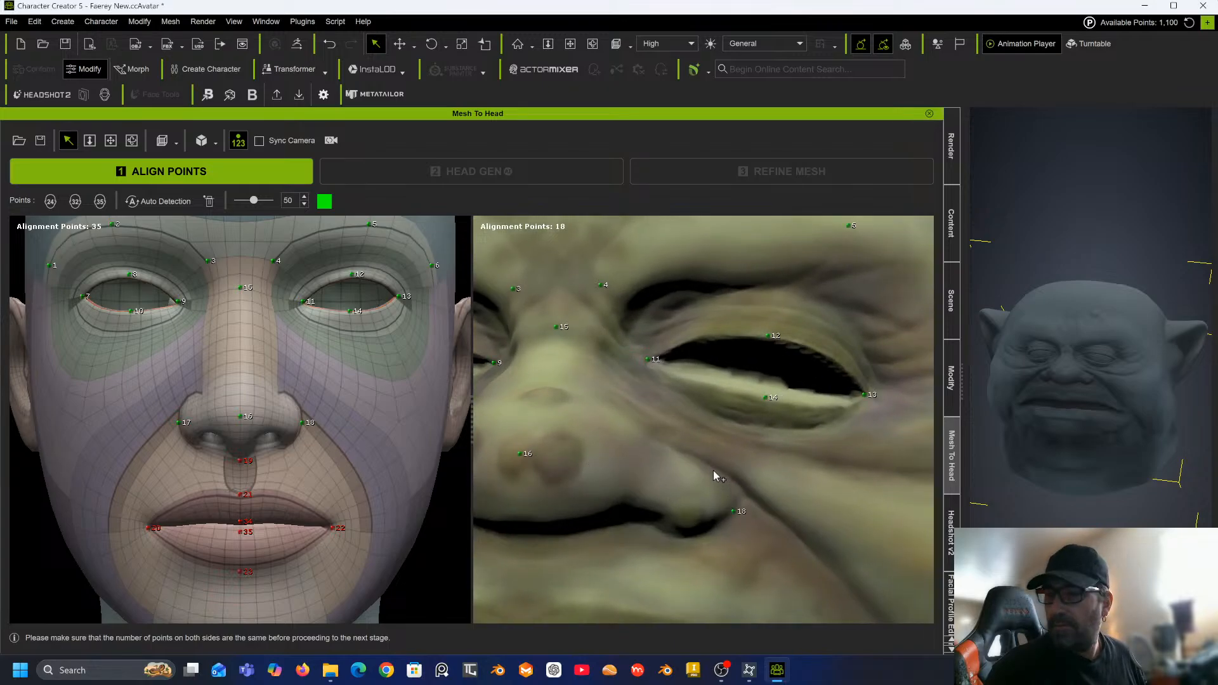
{"action": "left_click_drag", "start_coordinate": [552, 399], "coordinate": [640, 374], "text": "alt"}
{"action": "right_click_drag", "start_coordinate": [664, 358], "coordinate": [694, 305], "text": "alt"}
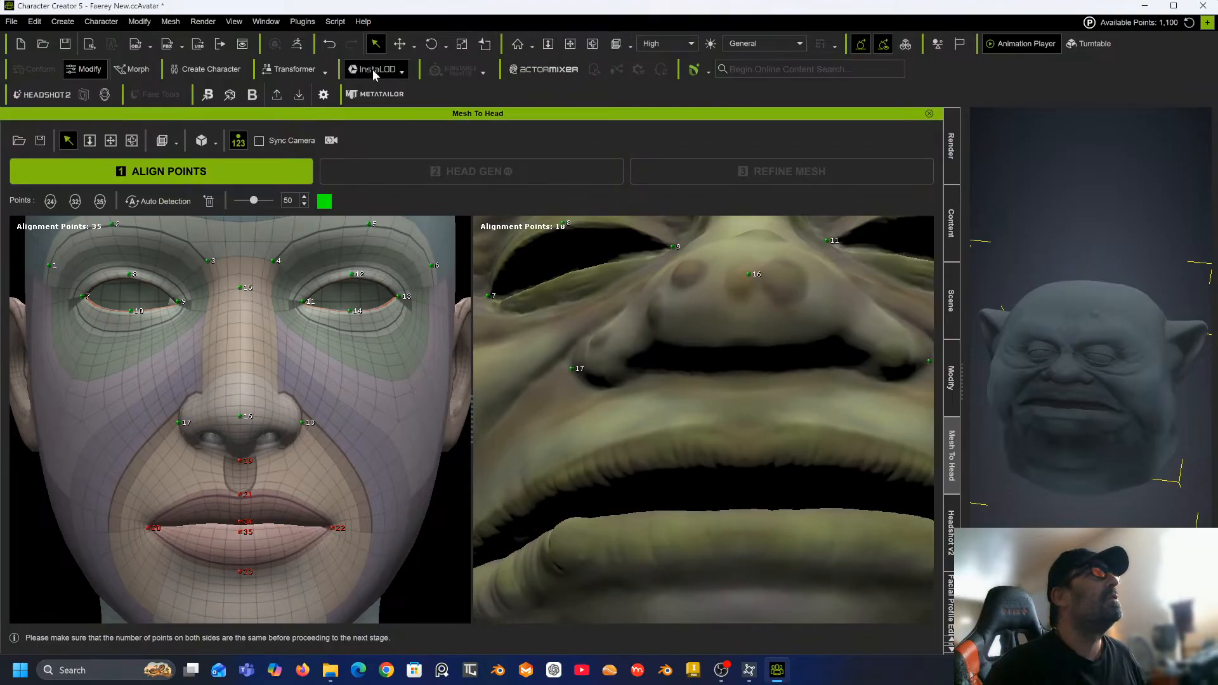
{"action": "left_click", "coordinate": [691, 44]}
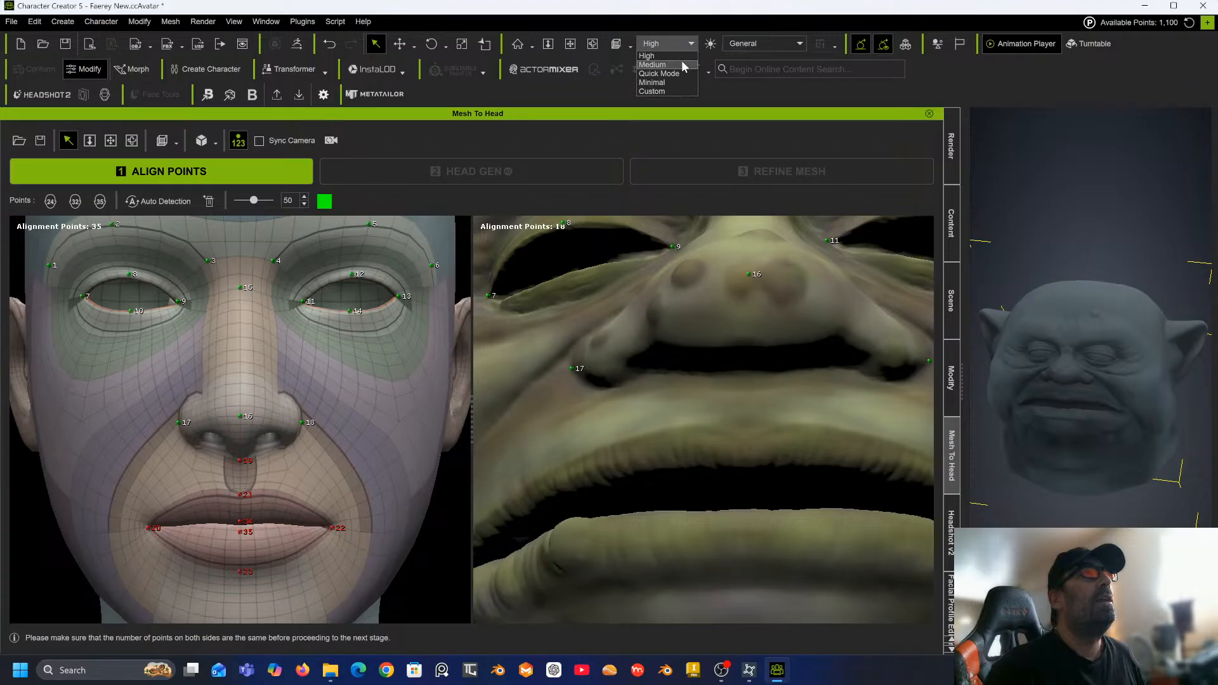
{"action": "left_click", "coordinate": [684, 65]}
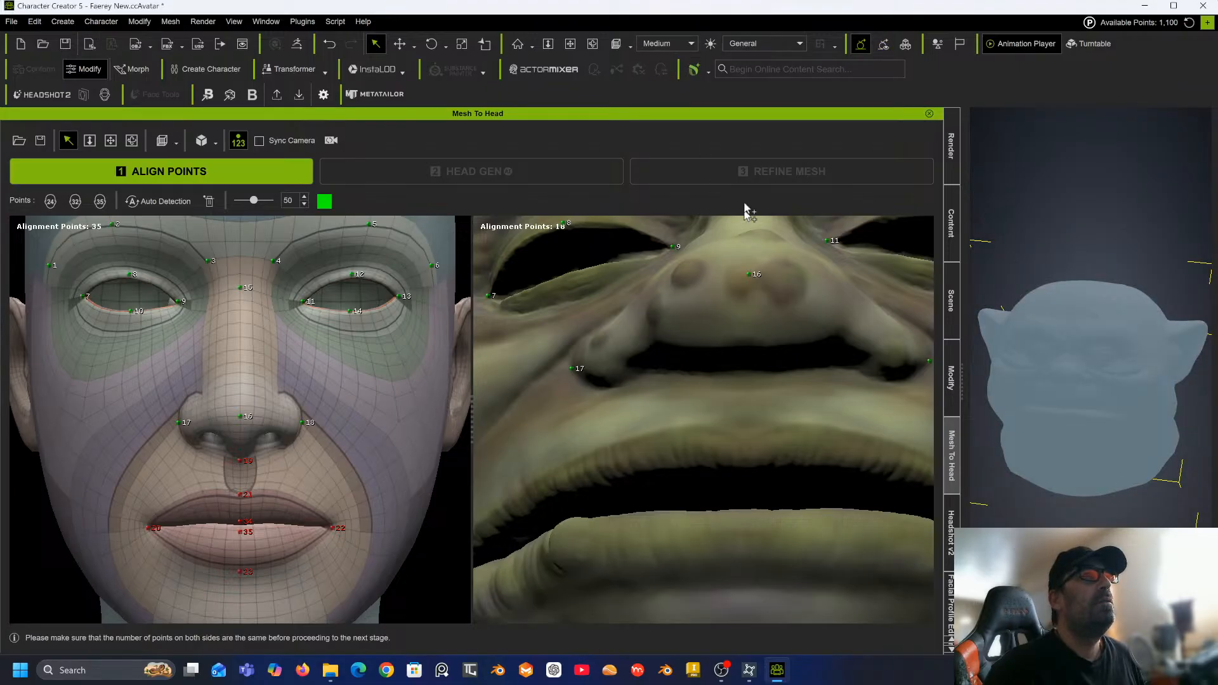
{"action": "left_click", "coordinate": [692, 45]}
{"action": "left_click", "coordinate": [660, 55]}
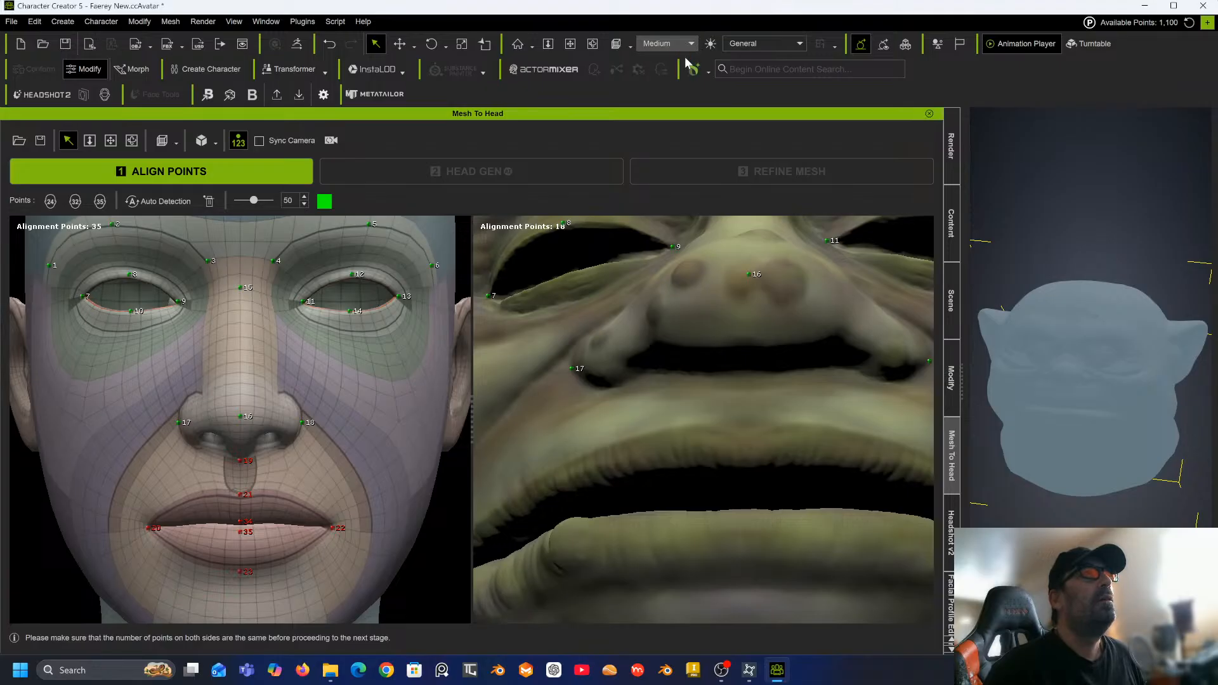
Place alignment point 19 below the nose and point 20 at the near mouth corner.
{"action": "left_click", "coordinate": [747, 367]}
{"action": "right_click_drag", "start_coordinate": [748, 348], "coordinate": [768, 357]}
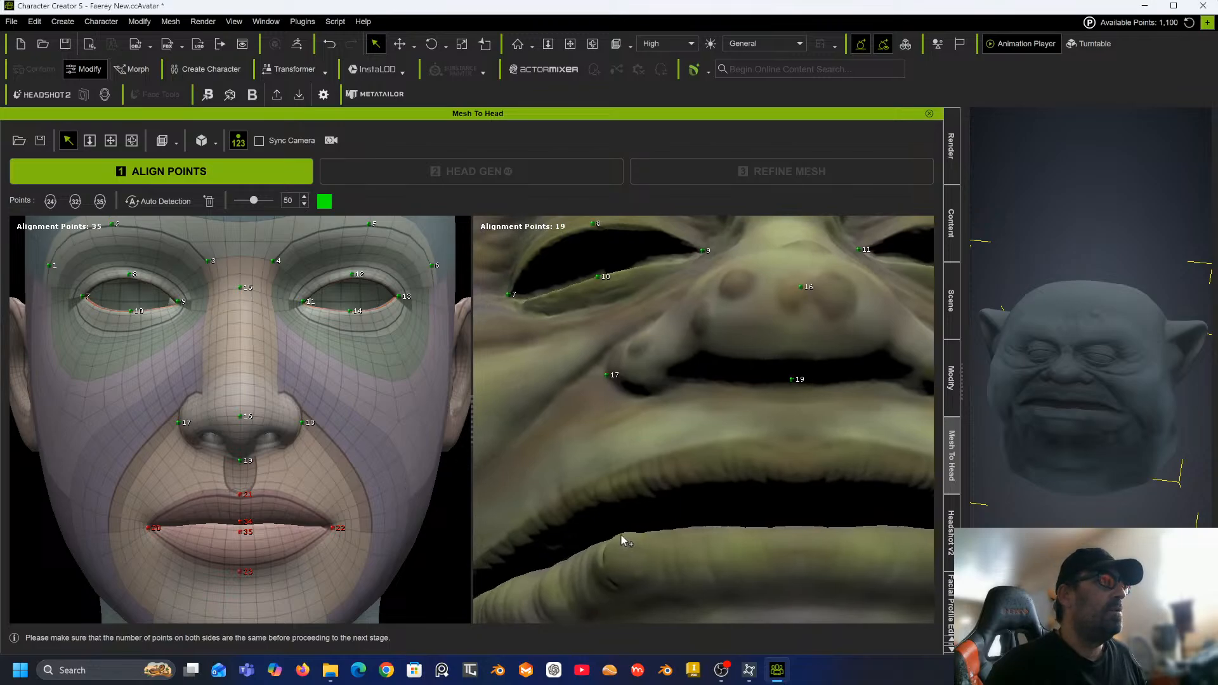
{"action": "scroll", "coordinate": [661, 505], "scroll_direction": "down", "scroll_amount": 5}
{"action": "middle_click_drag", "start_coordinate": [660, 503], "coordinate": [661, 427]}
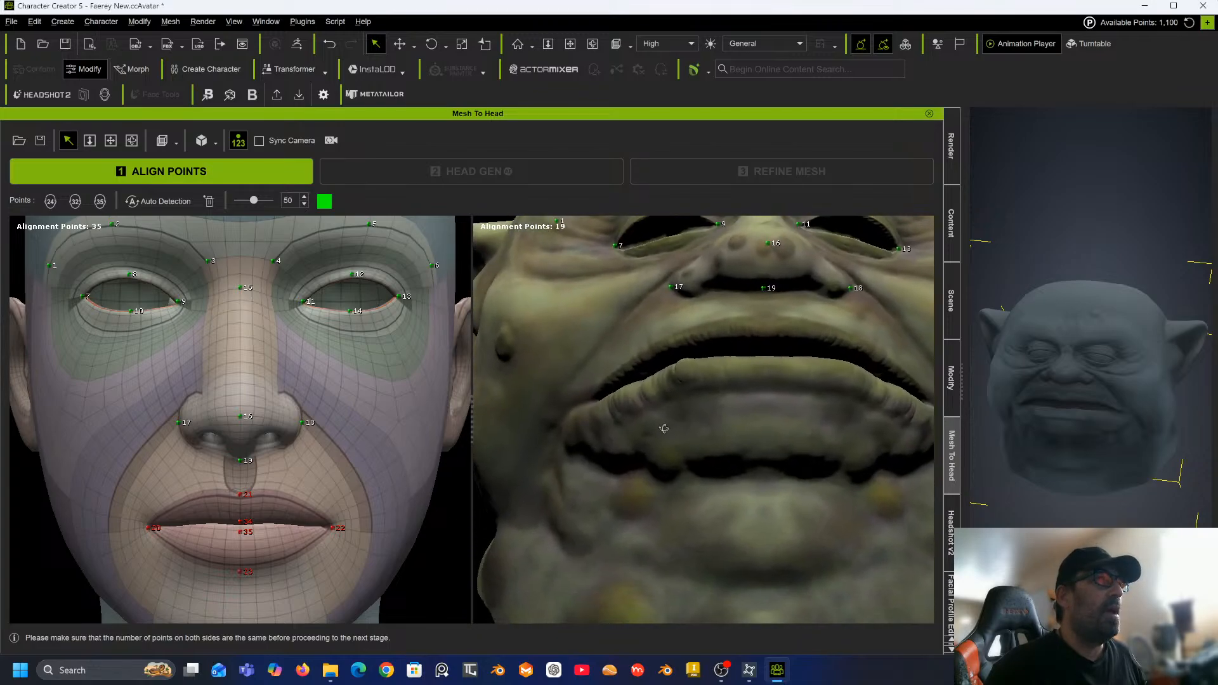
{"action": "right_click_drag", "start_coordinate": [660, 427], "coordinate": [729, 513]}
{"action": "right_click_drag", "start_coordinate": [636, 468], "coordinate": [638, 468]}
{"action": "scroll", "coordinate": [636, 465], "scroll_direction": "up", "scroll_amount": 8}
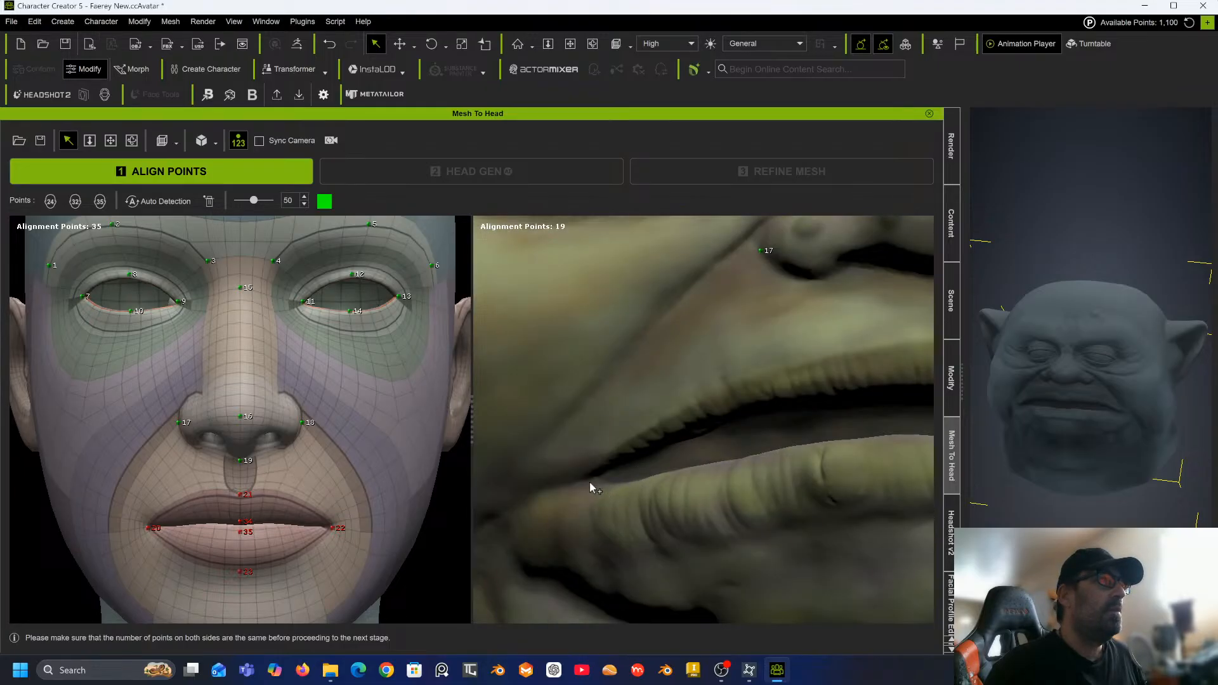
{"action": "left_click", "coordinate": [590, 479]}
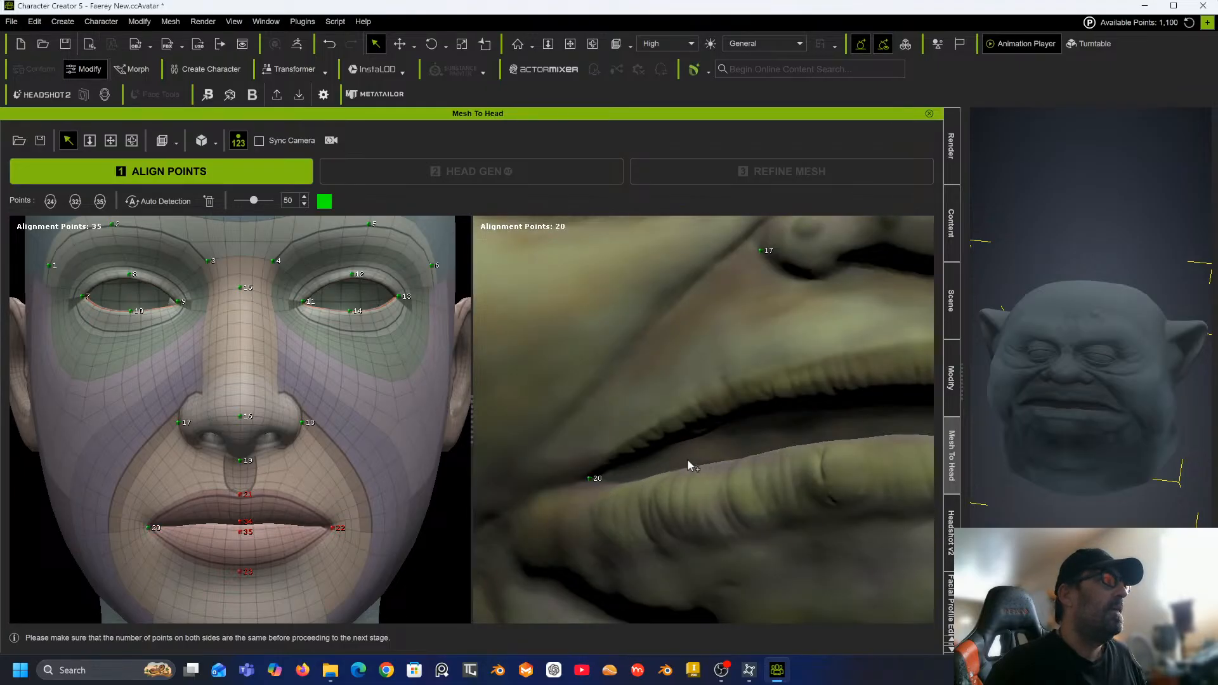
Place alignment point 21 at the upper lip centre and point 22 at the other mouth corner.
{"action": "scroll", "coordinate": [686, 459], "scroll_direction": "down", "scroll_amount": 5}
{"action": "middle_click_drag", "start_coordinate": [686, 458], "coordinate": [576, 476]}
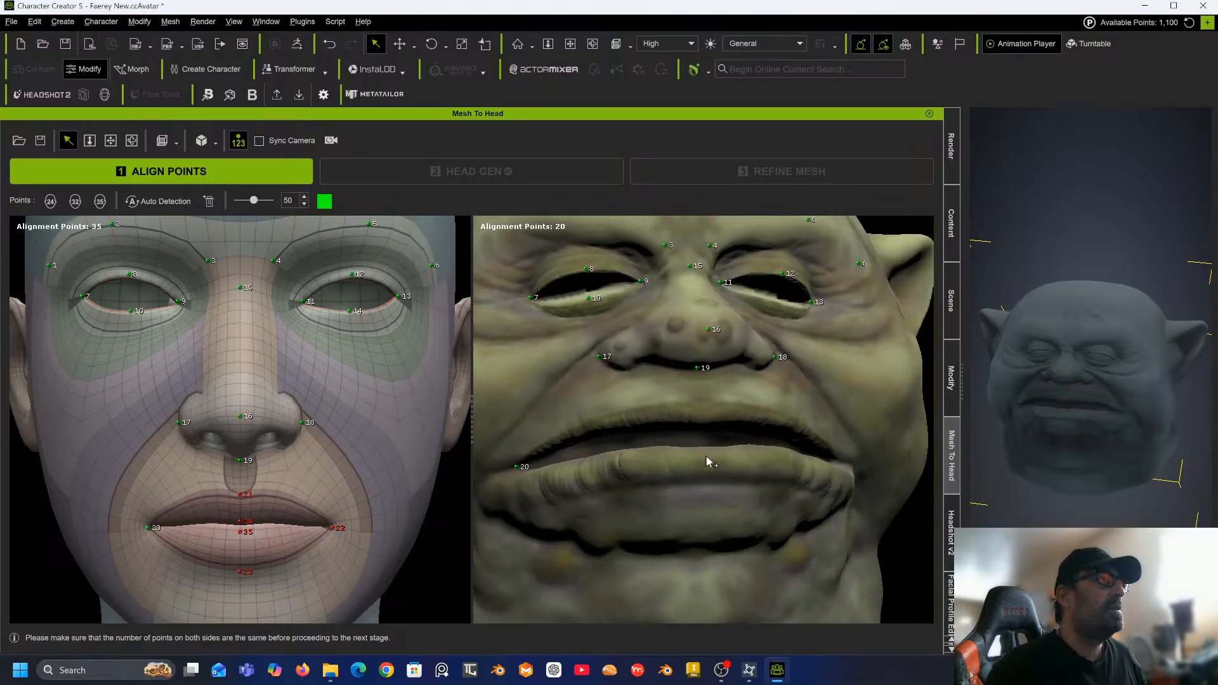
{"action": "right_click_drag", "start_coordinate": [686, 453], "coordinate": [657, 409]}
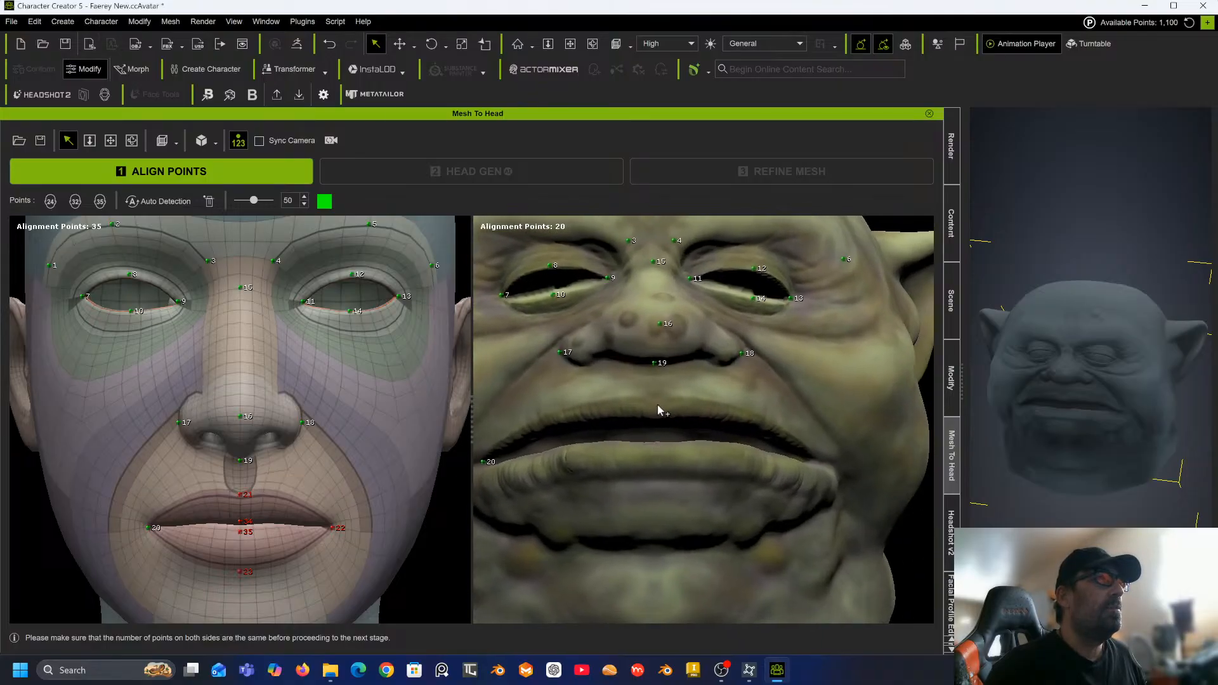
{"action": "left_click", "coordinate": [657, 408]}
{"action": "right_click_drag", "start_coordinate": [755, 410], "coordinate": [640, 415]}
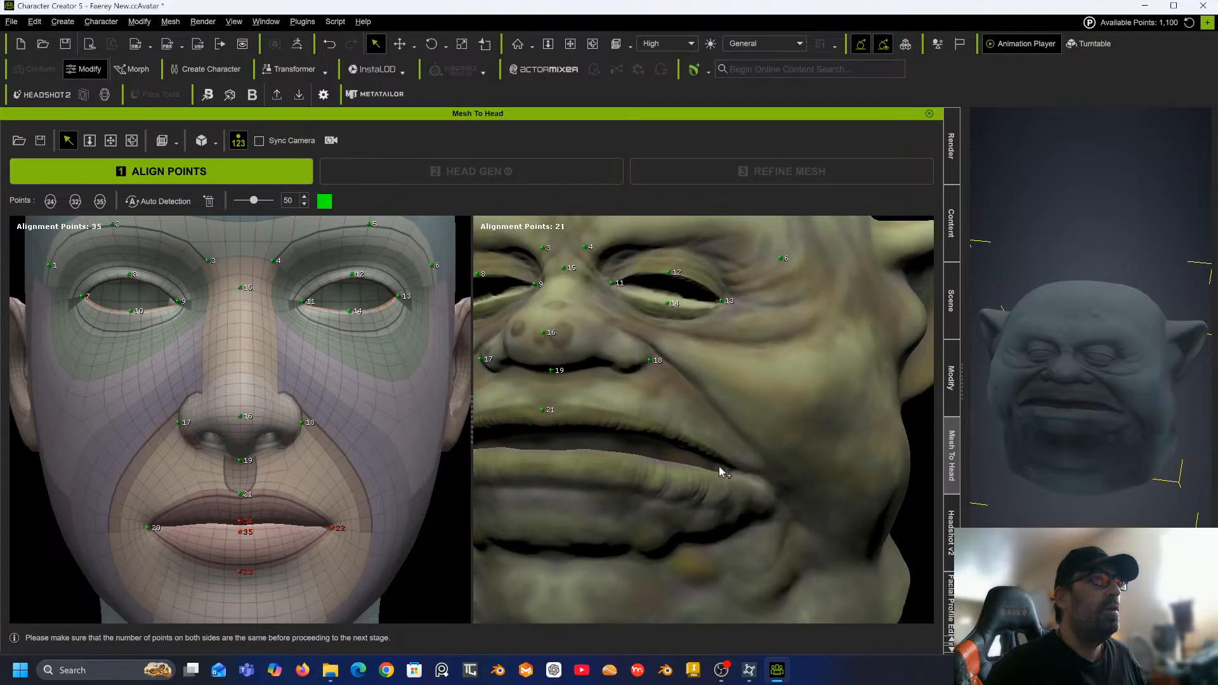
{"action": "left_click", "coordinate": [736, 474]}
Place alignment points 23 and 24 on the lower lip centre and the chin.
{"action": "right_click_drag", "start_coordinate": [623, 389], "coordinate": [734, 380]}
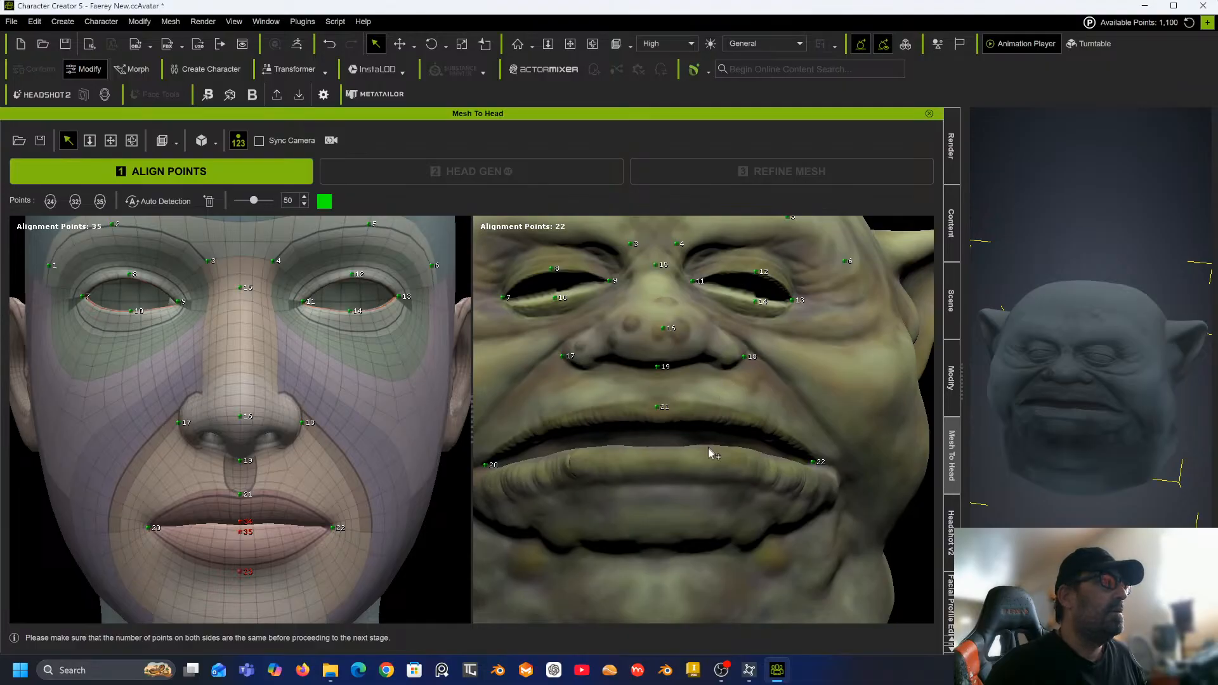
{"action": "left_click", "coordinate": [658, 485]}
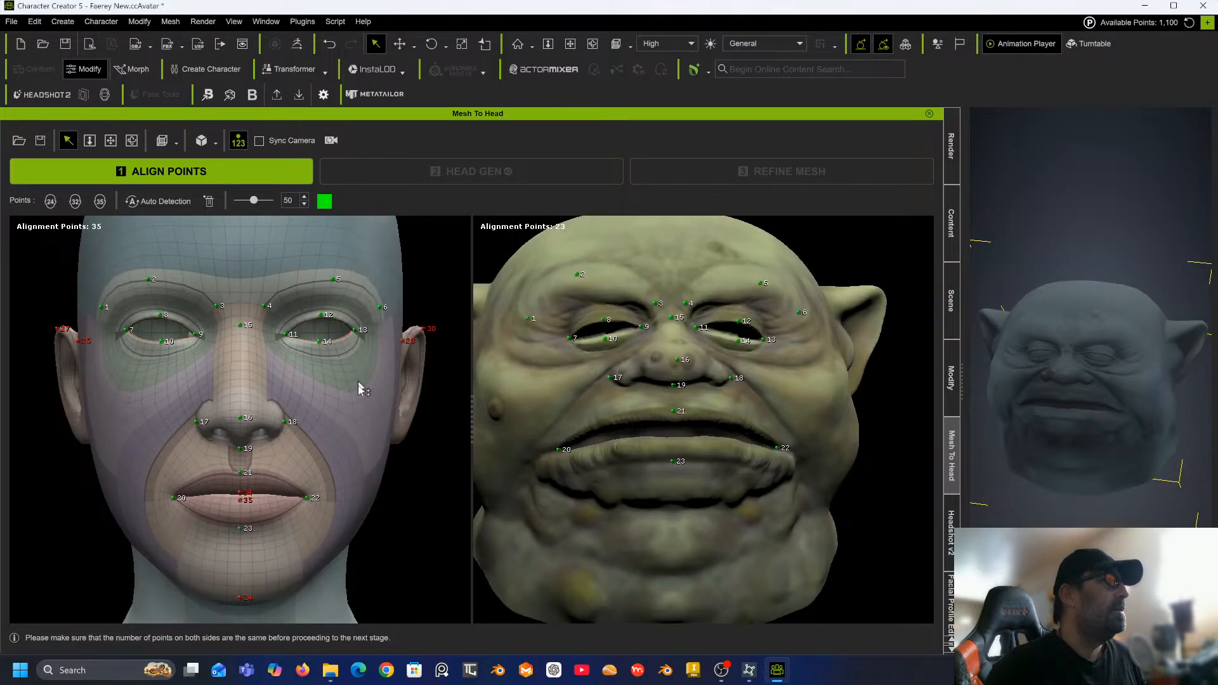
{"action": "left_click", "coordinate": [674, 495]}
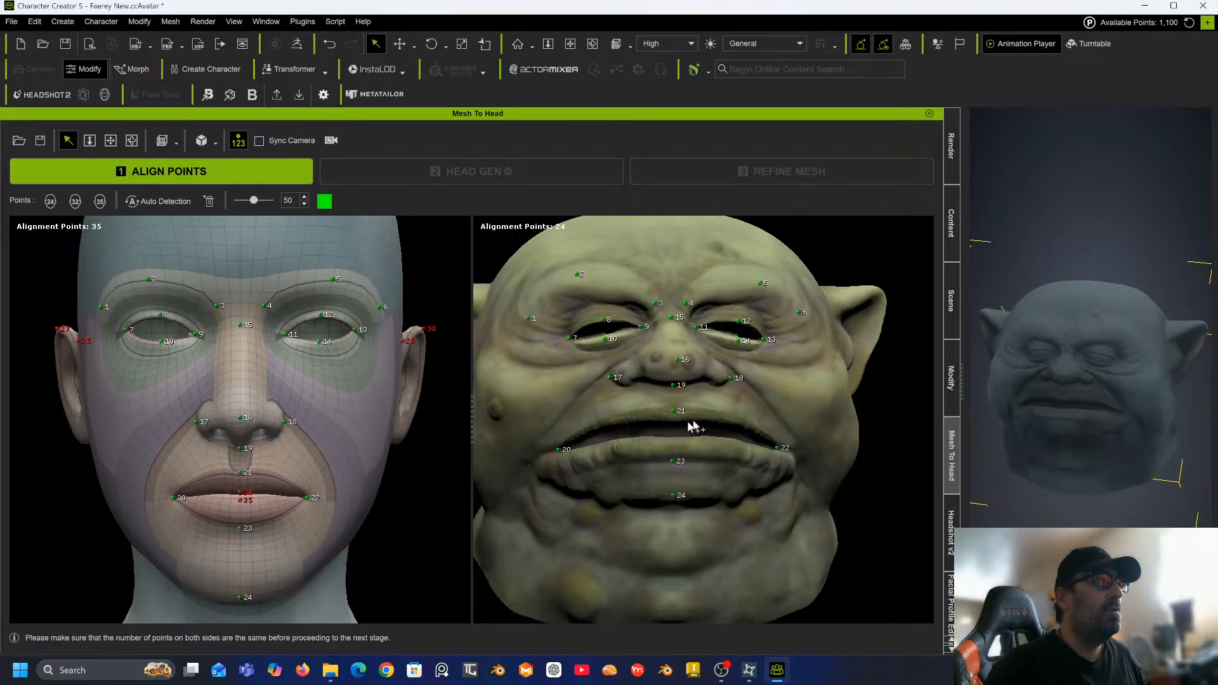
Orbit to the sculpt's side and place alignment points 25 and 26 at the top and bottom of the ear.
{"action": "right_click_drag", "start_coordinate": [657, 403], "coordinate": [651, 428]}
{"action": "scroll", "coordinate": [651, 428], "scroll_direction": "up", "scroll_amount": 3}
{"action": "right_click_drag", "start_coordinate": [213, 386], "coordinate": [444, 412]}
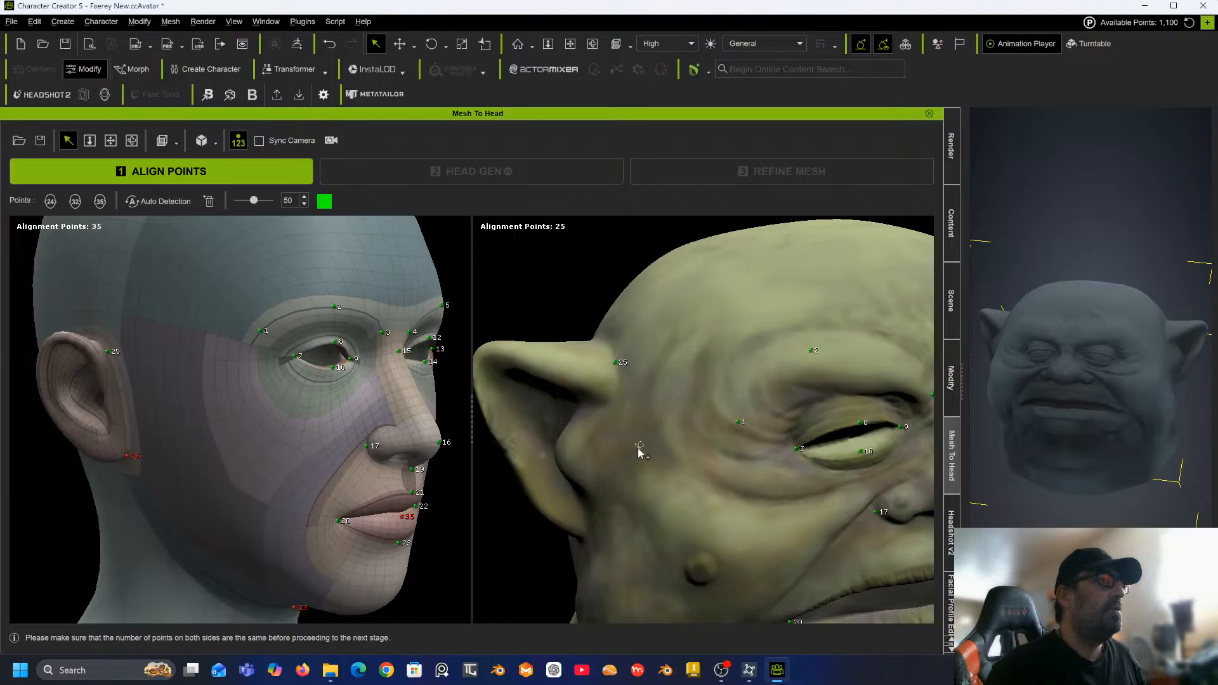
{"action": "right_click_drag", "start_coordinate": [642, 452], "coordinate": [747, 475]}
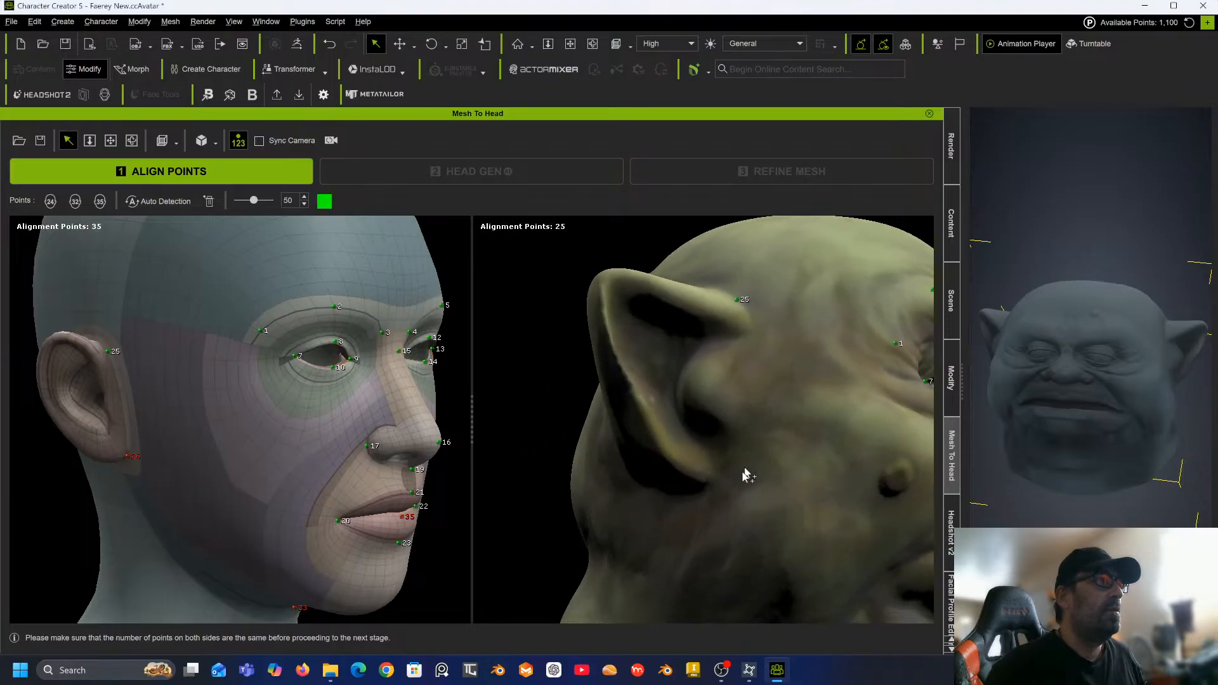
{"action": "left_click", "coordinate": [708, 482]}
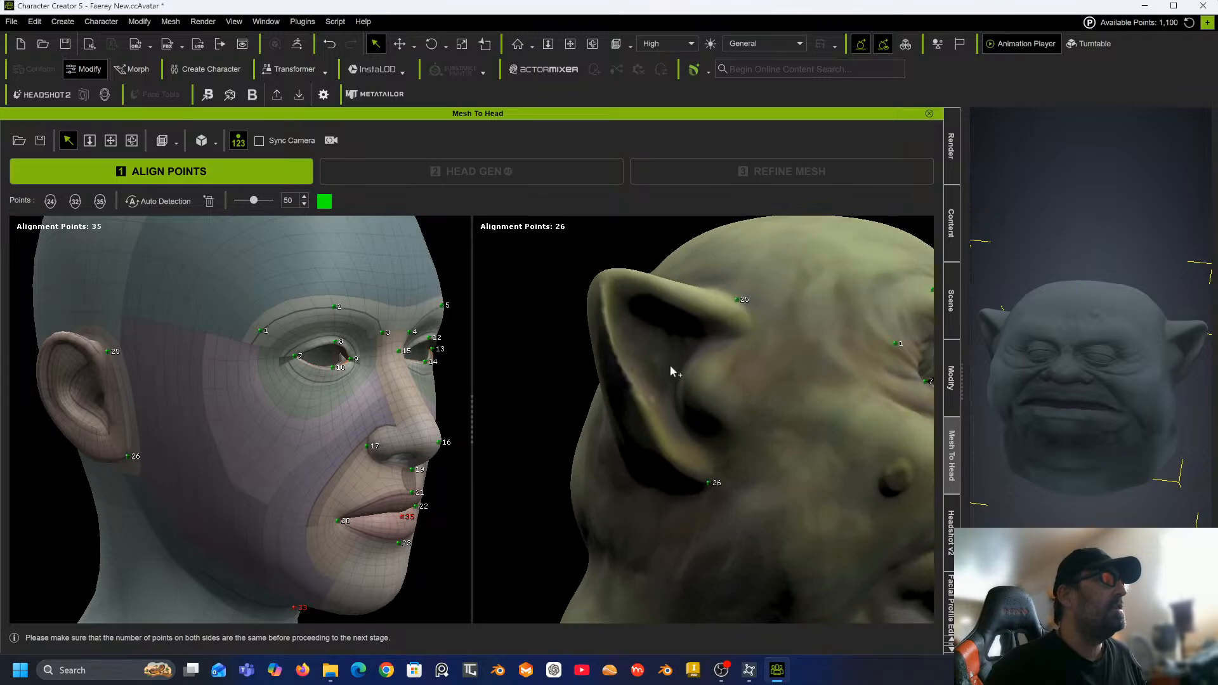
Orbit the views and place alignment point 27 at the tip of the sculpt's ear.
{"action": "right_click_drag", "start_coordinate": [670, 368], "coordinate": [721, 458]}
{"action": "right_click_drag", "start_coordinate": [337, 388], "coordinate": [418, 396]}
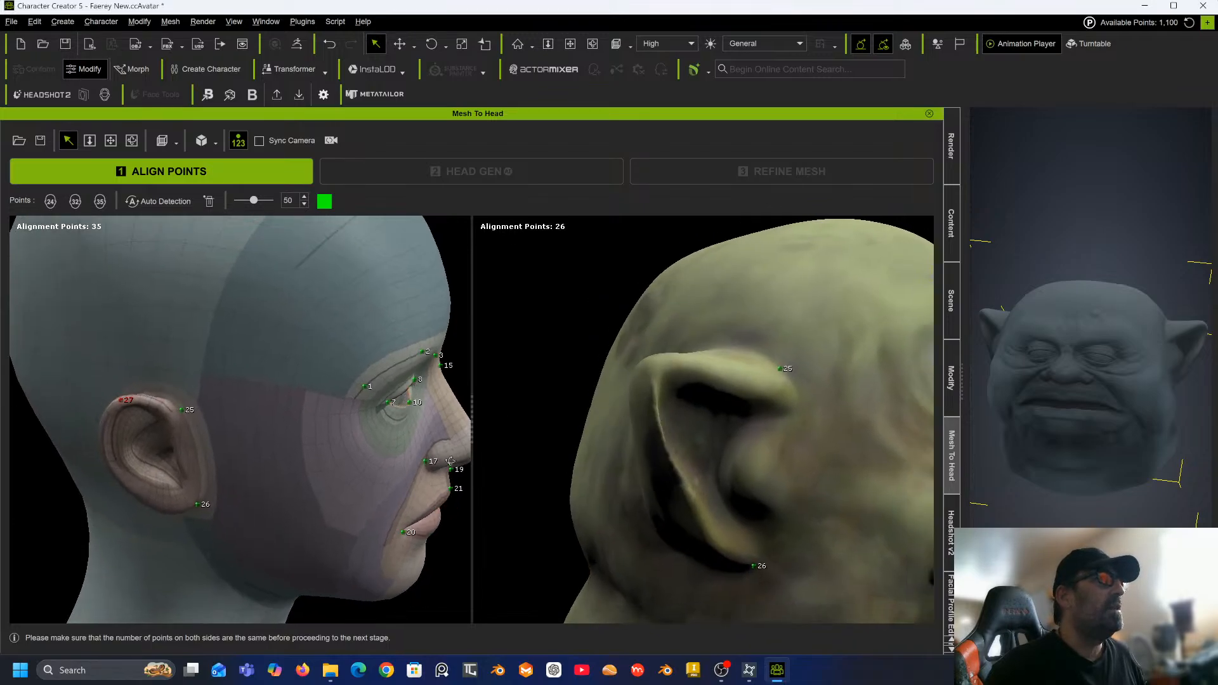
{"action": "left_click", "coordinate": [659, 359]}
Orbit to the other side and place alignment points 28 and 29 at the top and bottom of that ear.
{"action": "right_click_drag", "start_coordinate": [649, 361], "coordinate": [508, 381]}
{"action": "right_click_drag", "start_coordinate": [261, 432], "coordinate": [2, 363]}
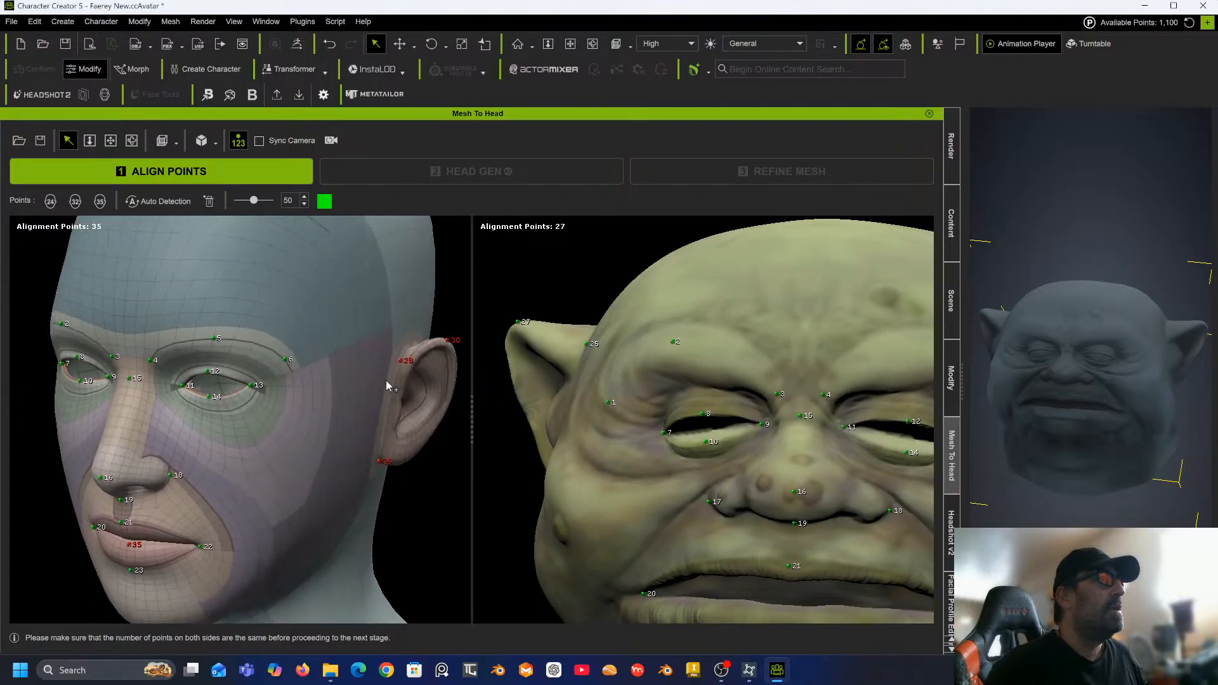
{"action": "middle_click_drag", "start_coordinate": [769, 402], "coordinate": [668, 376]}
{"action": "right_click_drag", "start_coordinate": [668, 377], "coordinate": [822, 378]}
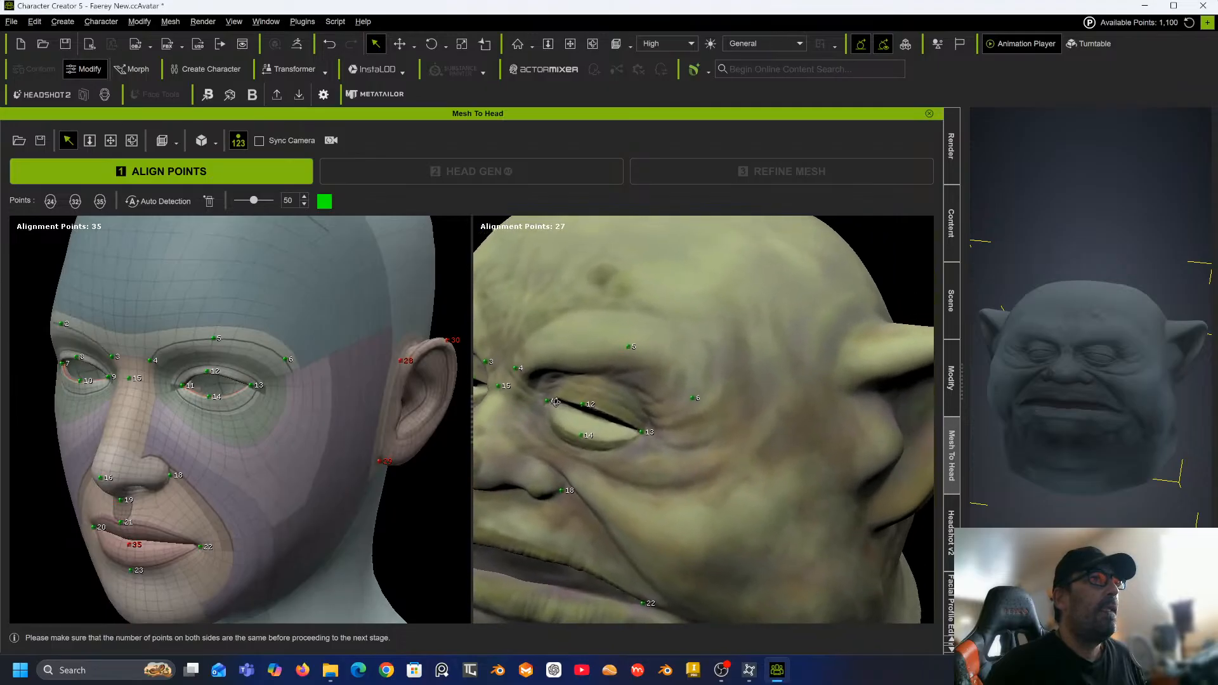
{"action": "left_click", "coordinate": [843, 358]}
{"action": "right_click_drag", "start_coordinate": [811, 378], "coordinate": [740, 298]}
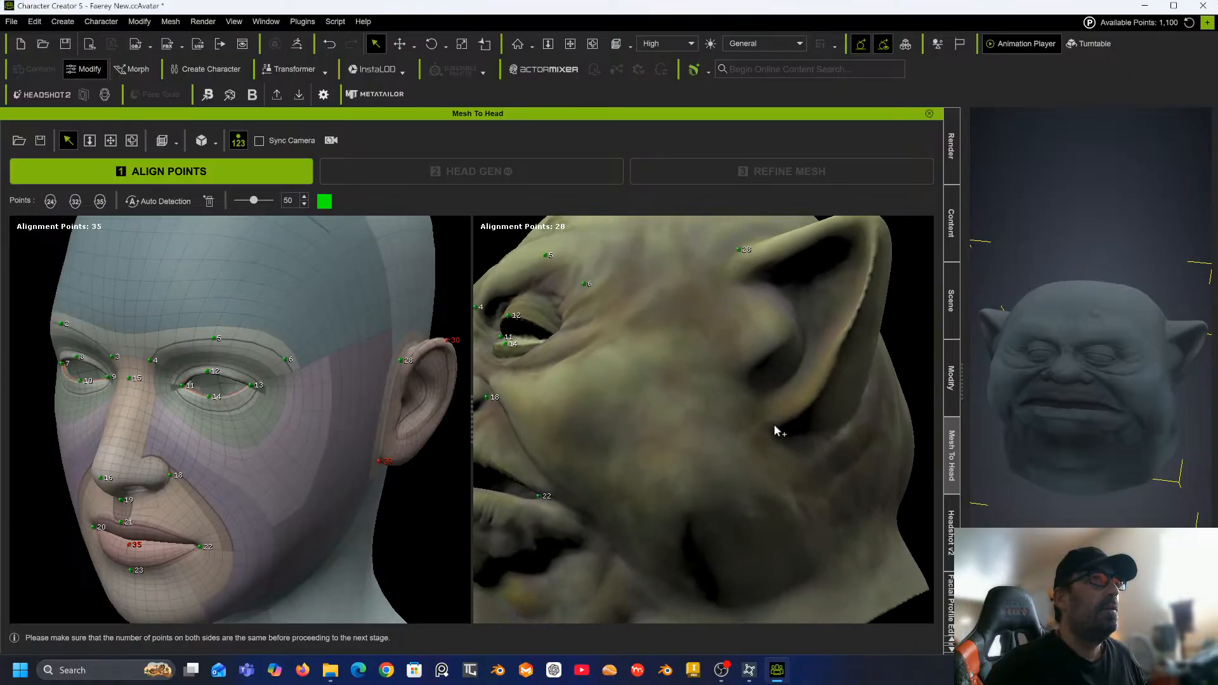
{"action": "left_click", "coordinate": [848, 298]}
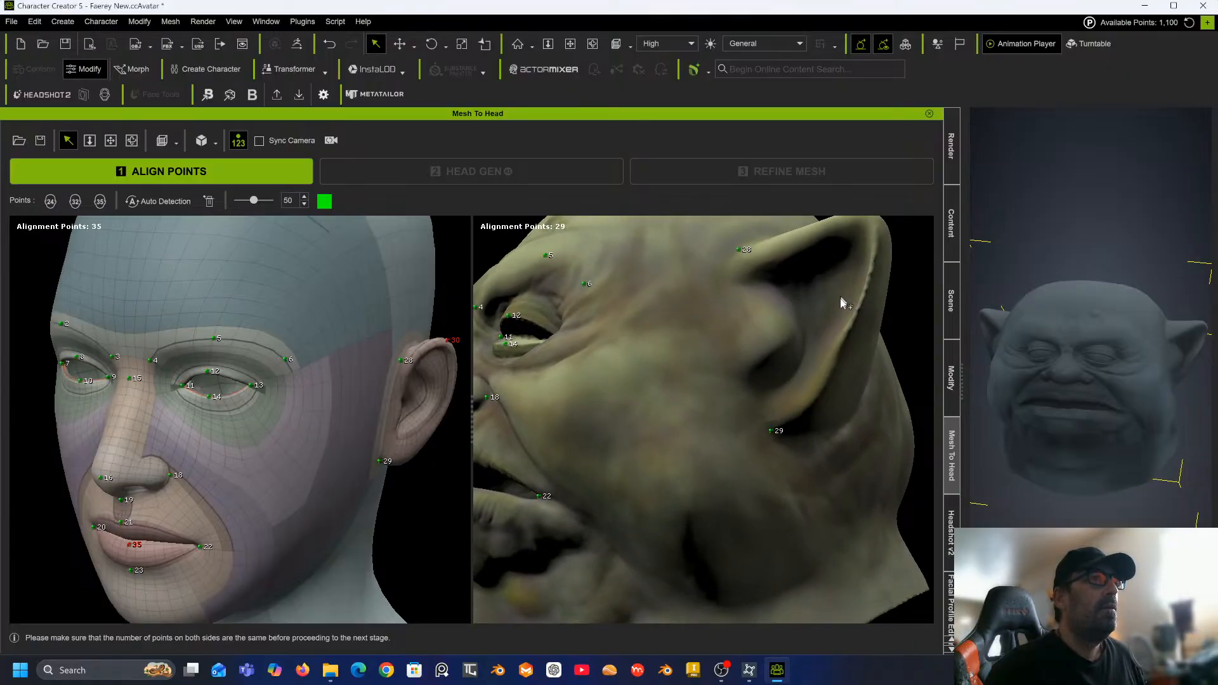
Place alignment point 30 at the tip of the second ear.
{"action": "right_click_drag", "start_coordinate": [848, 298], "coordinate": [827, 449]}
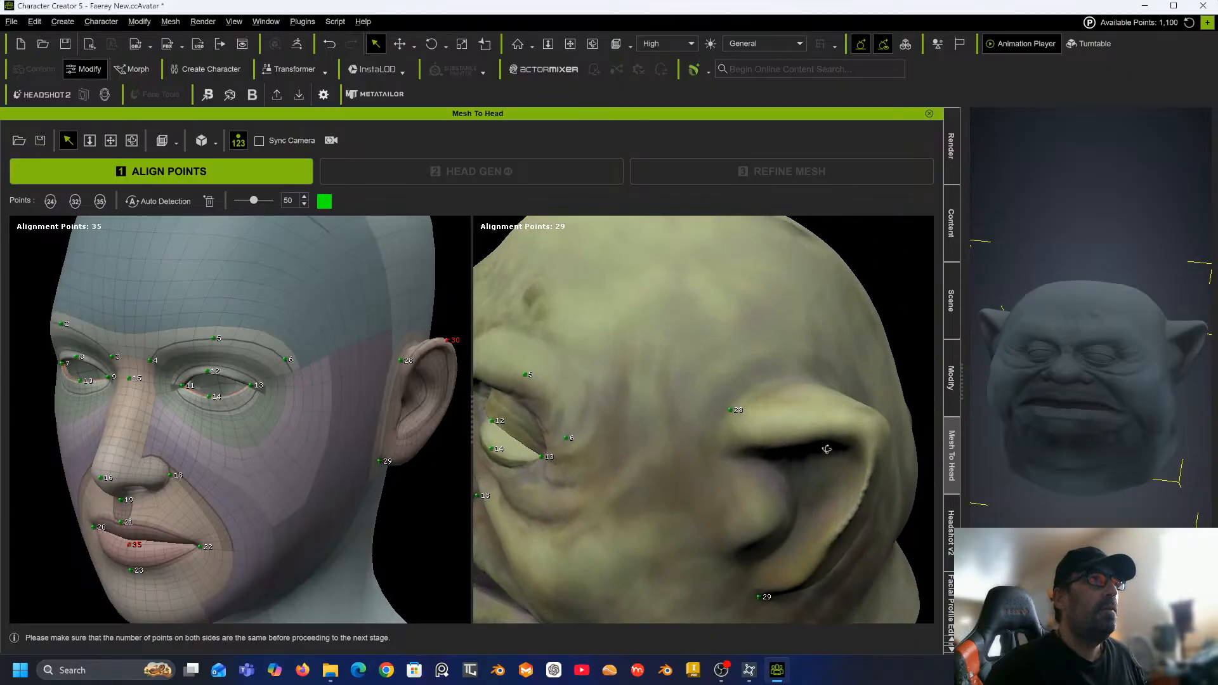
{"action": "left_click", "coordinate": [865, 419]}
Orbit both views to the top of the head and place alignment point 31 at the crown.
{"action": "right_click_drag", "start_coordinate": [775, 430], "coordinate": [750, 348]}
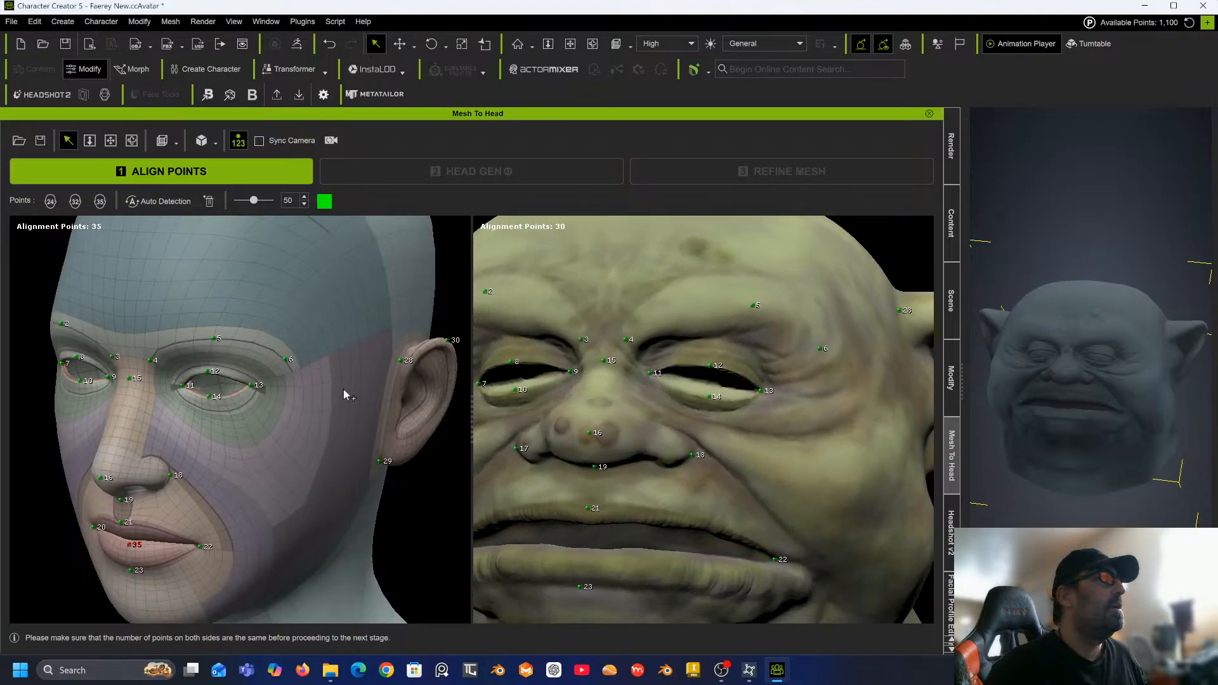
{"action": "right_click_drag", "start_coordinate": [344, 389], "coordinate": [388, 502]}
{"action": "right_click_drag", "start_coordinate": [620, 295], "coordinate": [680, 511]}
{"action": "scroll", "coordinate": [682, 501], "scroll_direction": "down", "scroll_amount": 4}
{"action": "right_click_drag", "start_coordinate": [691, 435], "coordinate": [665, 529]}
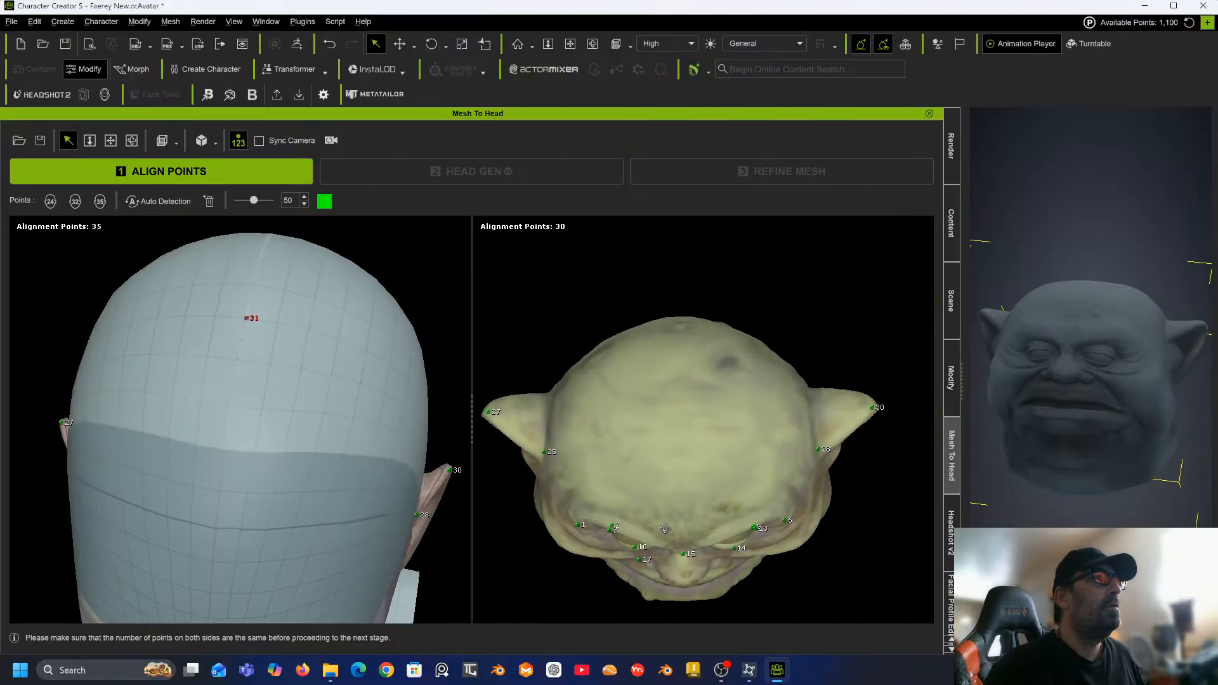
{"action": "left_click", "coordinate": [676, 429]}
Orbit to the back of both heads and place alignment point 32 at the back of the skull.
{"action": "right_click_drag", "start_coordinate": [694, 430], "coordinate": [1188, 352]}
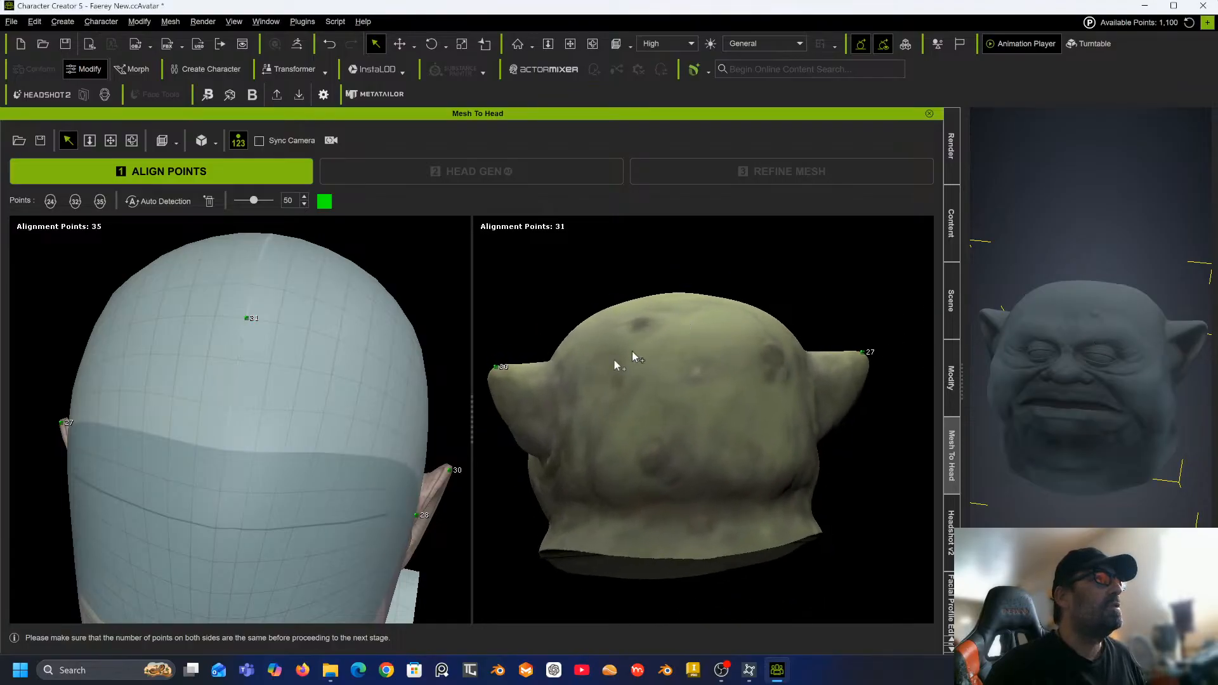
{"action": "right_click_drag", "start_coordinate": [223, 478], "coordinate": [298, 432]}
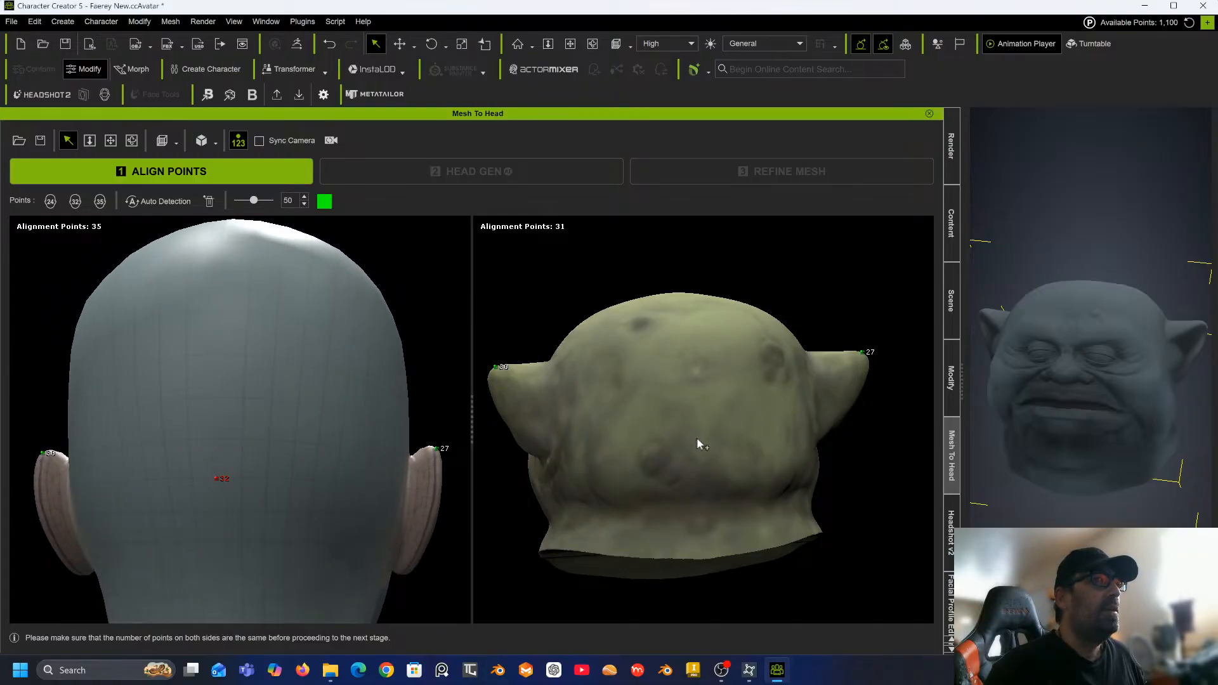
{"action": "mouse_move", "coordinate": [698, 439]}
{"action": "right_mouse_down"}
{"action": "mouse_move", "coordinate": [682, 434]}
{"action": "mouse_move", "coordinate": [686, 452]}
{"action": "right_mouse_up"}
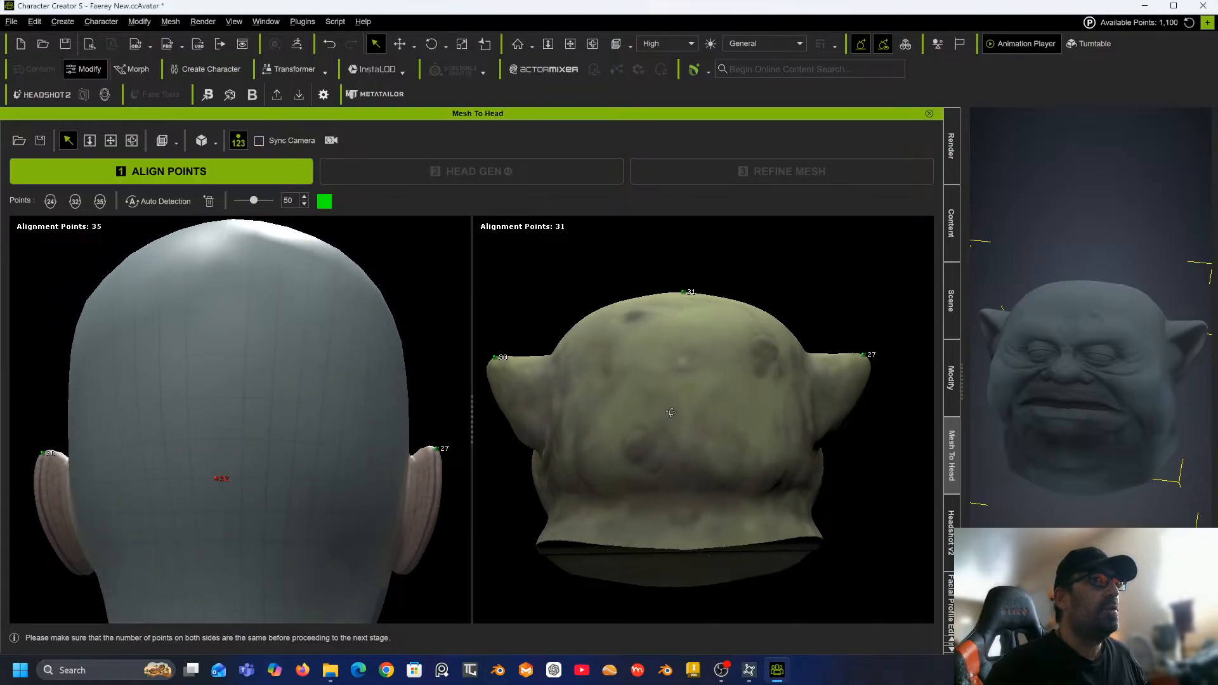
{"action": "left_click", "coordinate": [689, 449]}
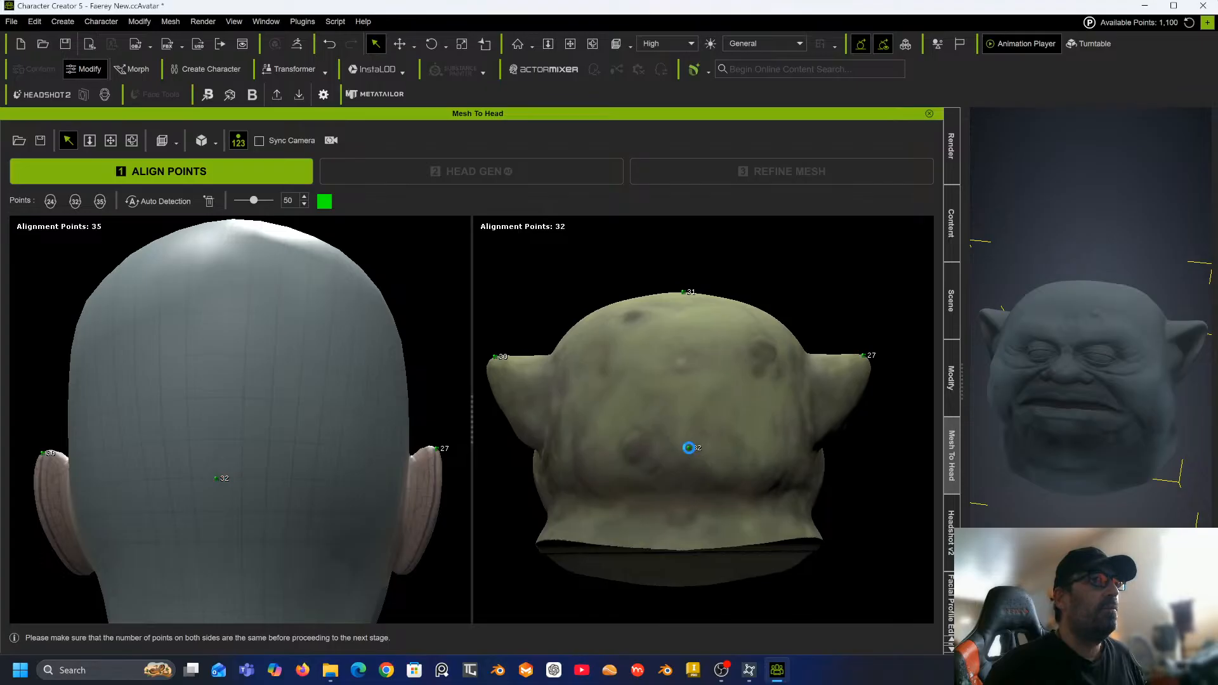
Orbit back to the face, zoom in and place alignment point 33 under the chin.
{"action": "right_click_drag", "start_coordinate": [406, 457], "coordinate": [202, 417]}
{"action": "middle_click_drag", "start_coordinate": [202, 416], "coordinate": [163, 348]}
{"action": "right_click_drag", "start_coordinate": [628, 446], "coordinate": [579, 432]}
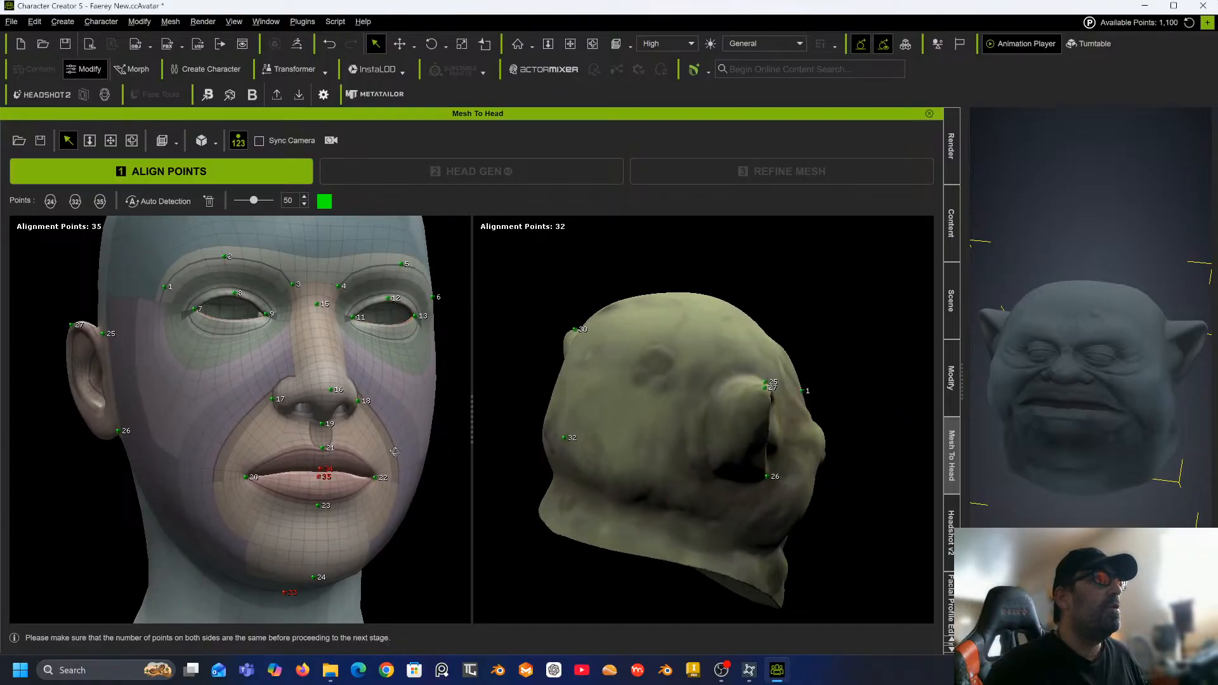
{"action": "right_click_drag", "start_coordinate": [764, 456], "coordinate": [536, 470]}
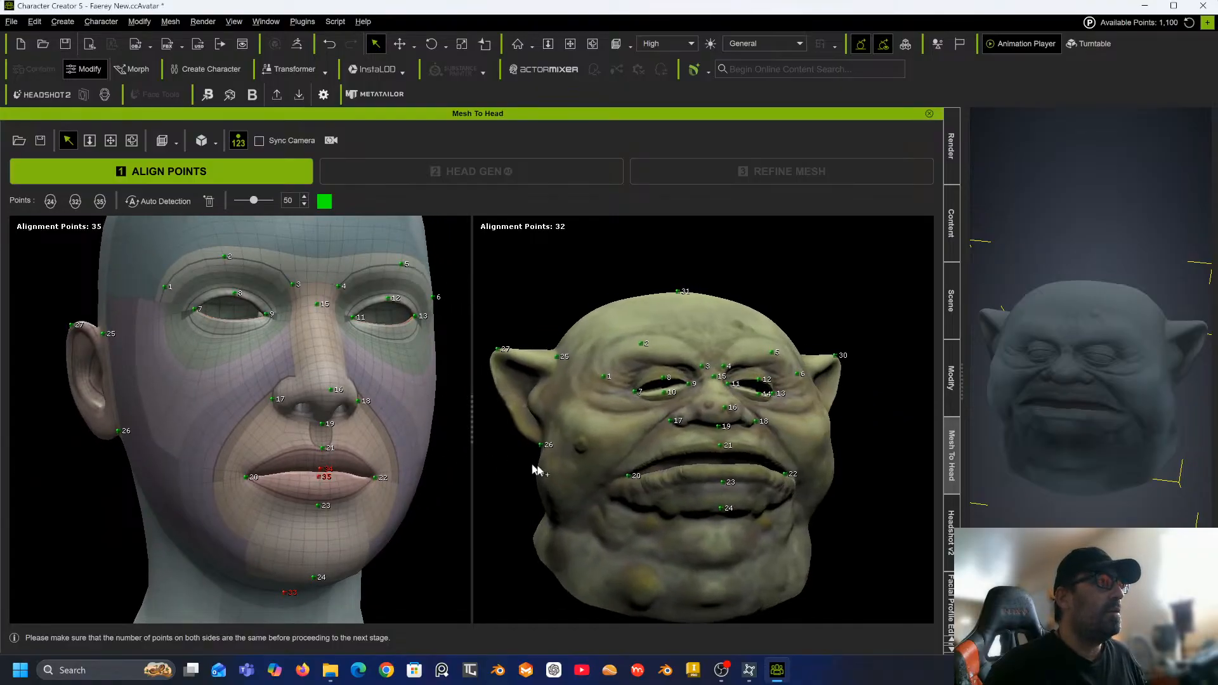
{"action": "right_click_drag", "start_coordinate": [672, 520], "coordinate": [625, 480]}
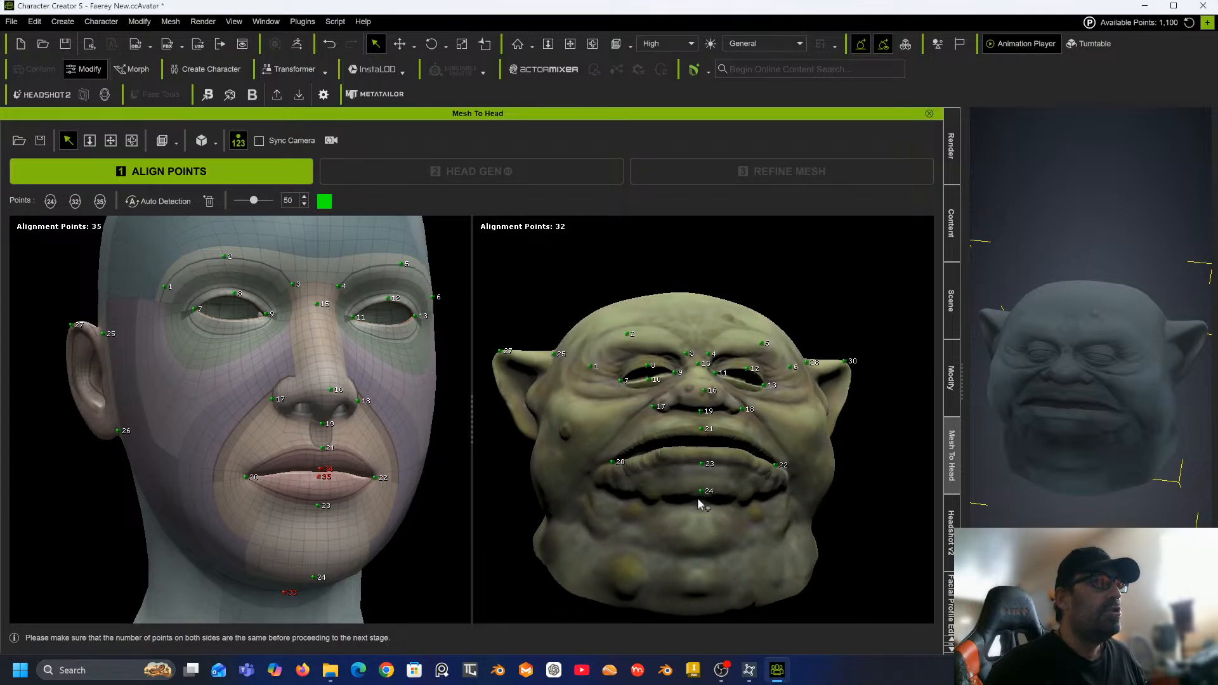
{"action": "scroll", "coordinate": [698, 511], "scroll_direction": "up", "scroll_amount": 4}
{"action": "scroll", "coordinate": [682, 501], "scroll_direction": "down", "scroll_amount": 2}
{"action": "right_click_drag", "start_coordinate": [681, 500], "coordinate": [768, 388]}
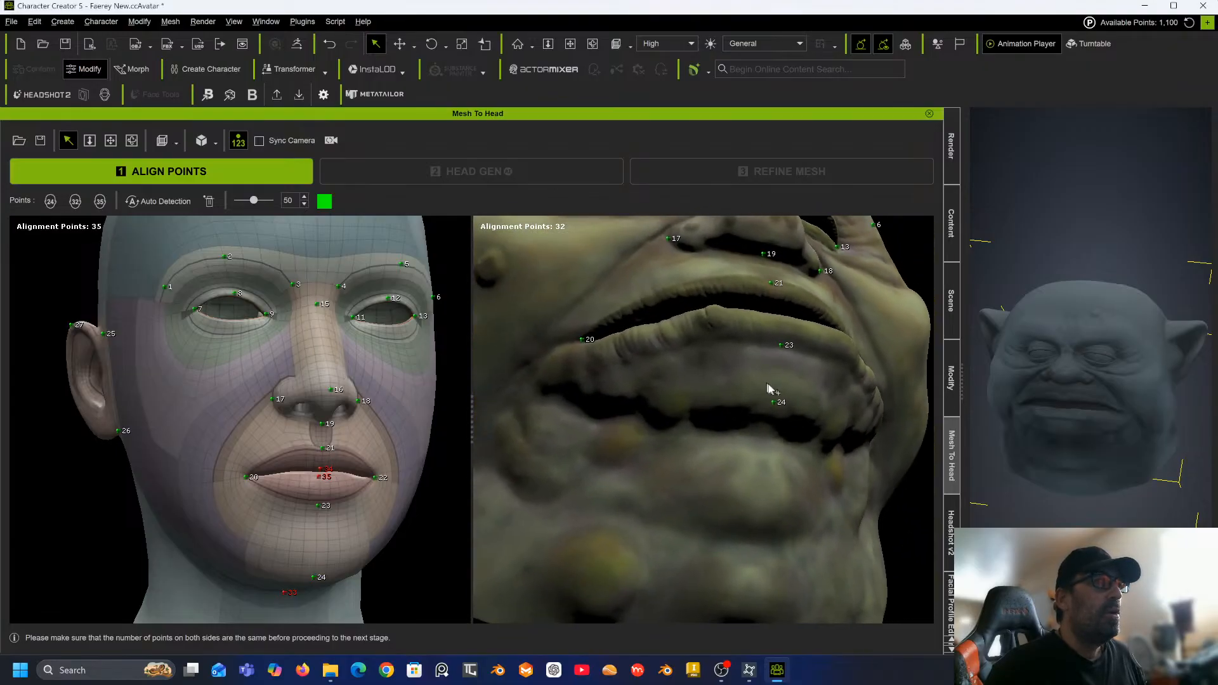
{"action": "left_click", "coordinate": [765, 426]}
Zoom into the mouth and place alignment points 34 and 35 along the inner upper and lower lip lines.
{"action": "right_click_drag", "start_coordinate": [791, 393], "coordinate": [674, 533]}
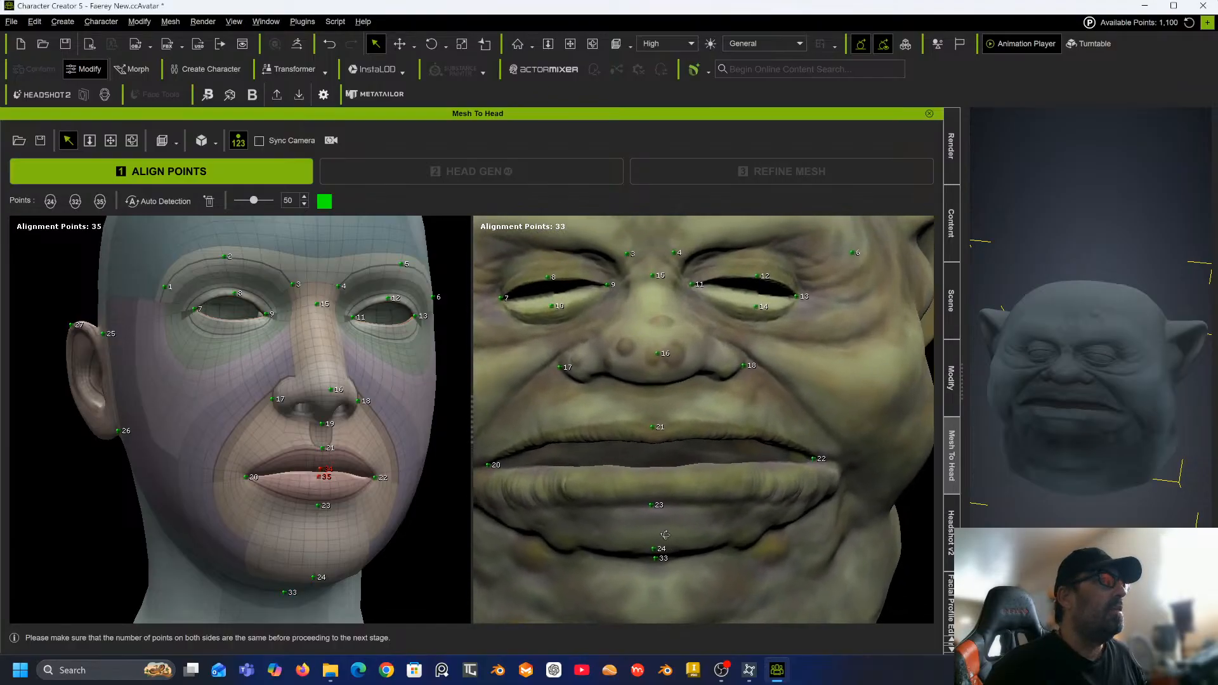
{"action": "scroll", "coordinate": [657, 486], "scroll_direction": "up", "scroll_amount": 4}
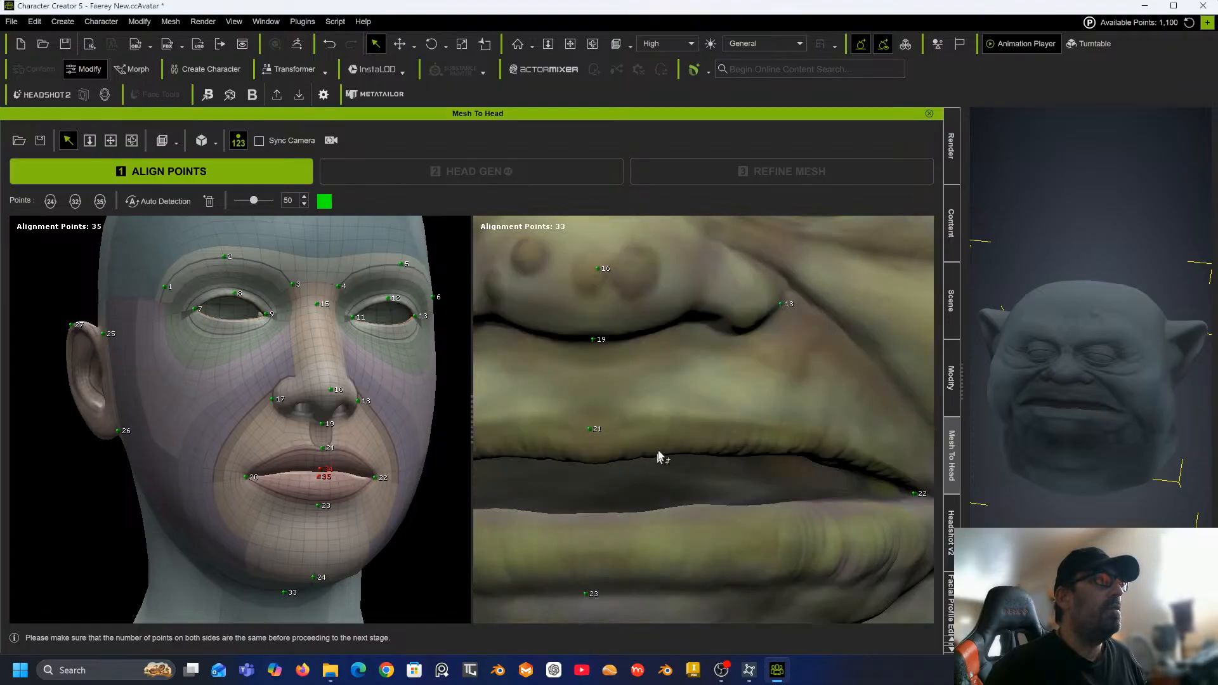
{"action": "middle_click_drag", "start_coordinate": [595, 461], "coordinate": [664, 504]}
{"action": "left_click", "coordinate": [640, 384]}
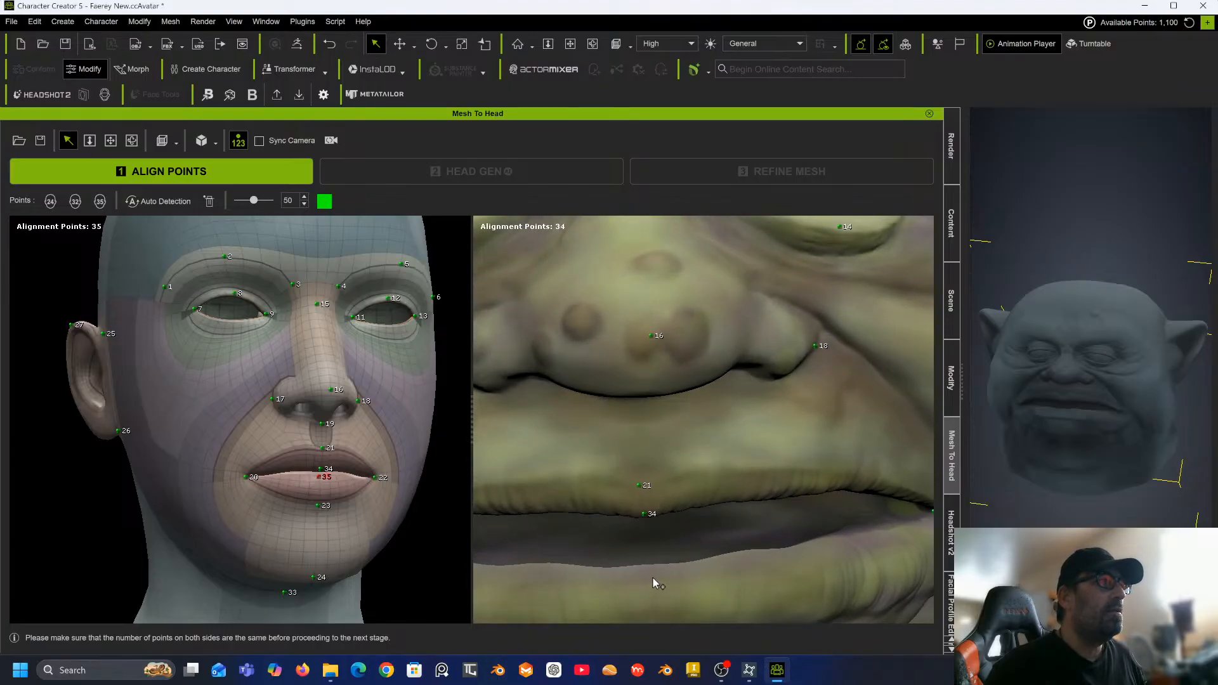
{"action": "left_click", "coordinate": [651, 578]}
Proceed to the Head Gen stage and change the effective area selection.
{"action": "scroll", "coordinate": [671, 554], "scroll_direction": "down", "scroll_amount": 10}
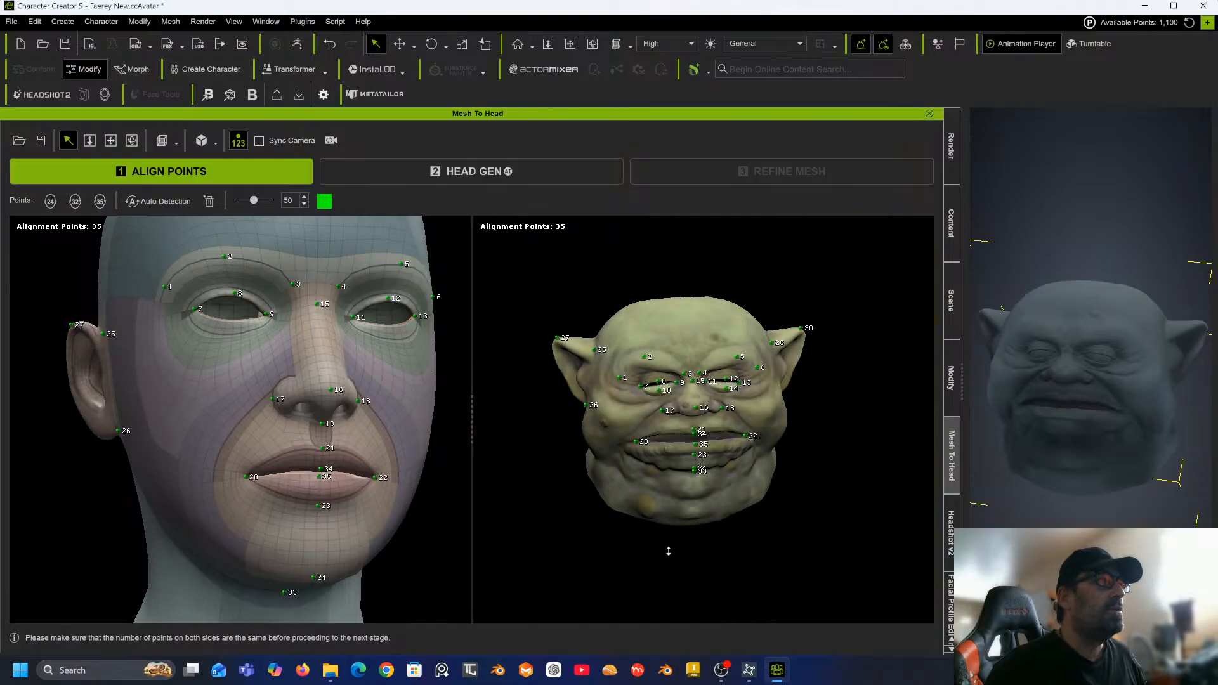
{"action": "scroll", "coordinate": [462, 276], "scroll_direction": "down", "scroll_amount": 2}
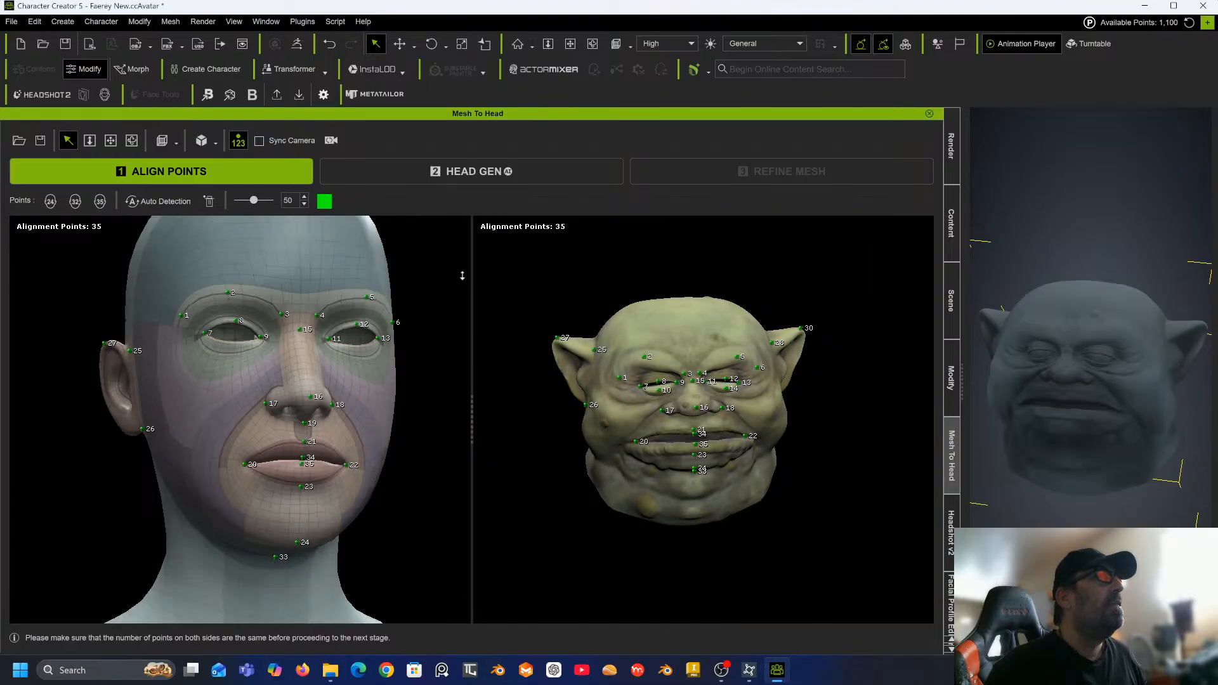
{"action": "left_click", "coordinate": [458, 174]}
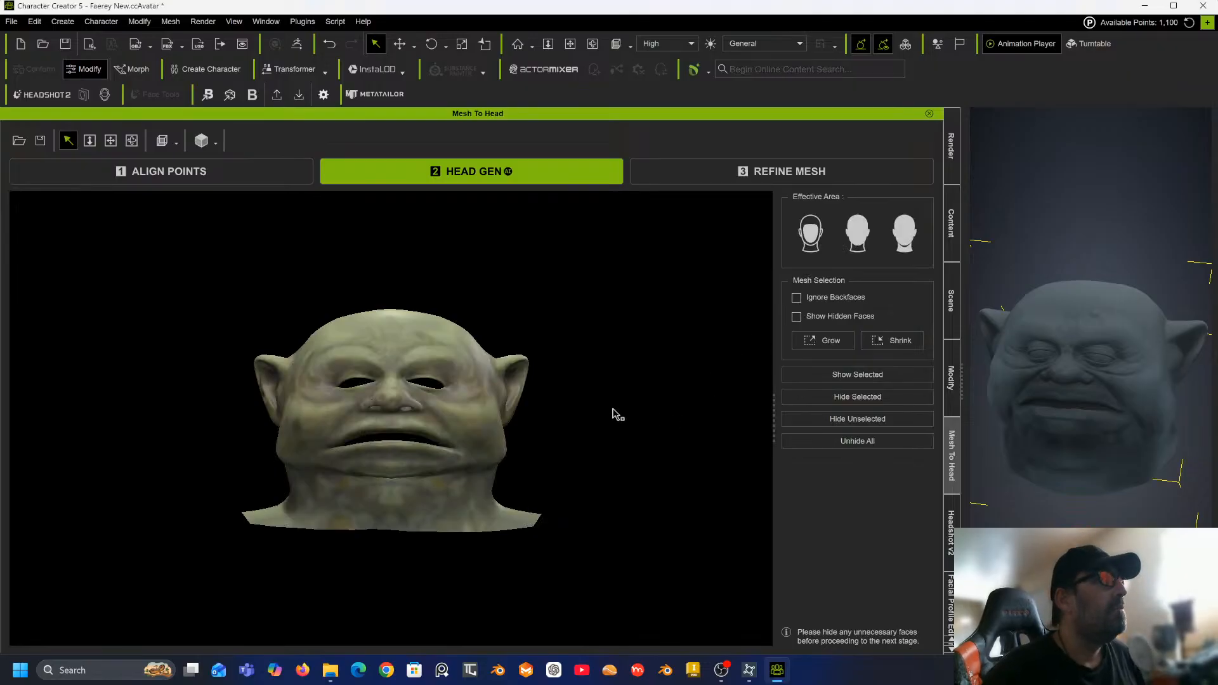
{"action": "middle_click_drag", "start_coordinate": [603, 397], "coordinate": [613, 338]}
{"action": "right_click_drag", "start_coordinate": [612, 339], "coordinate": [710, 421]}
{"action": "left_click", "coordinate": [889, 241]}
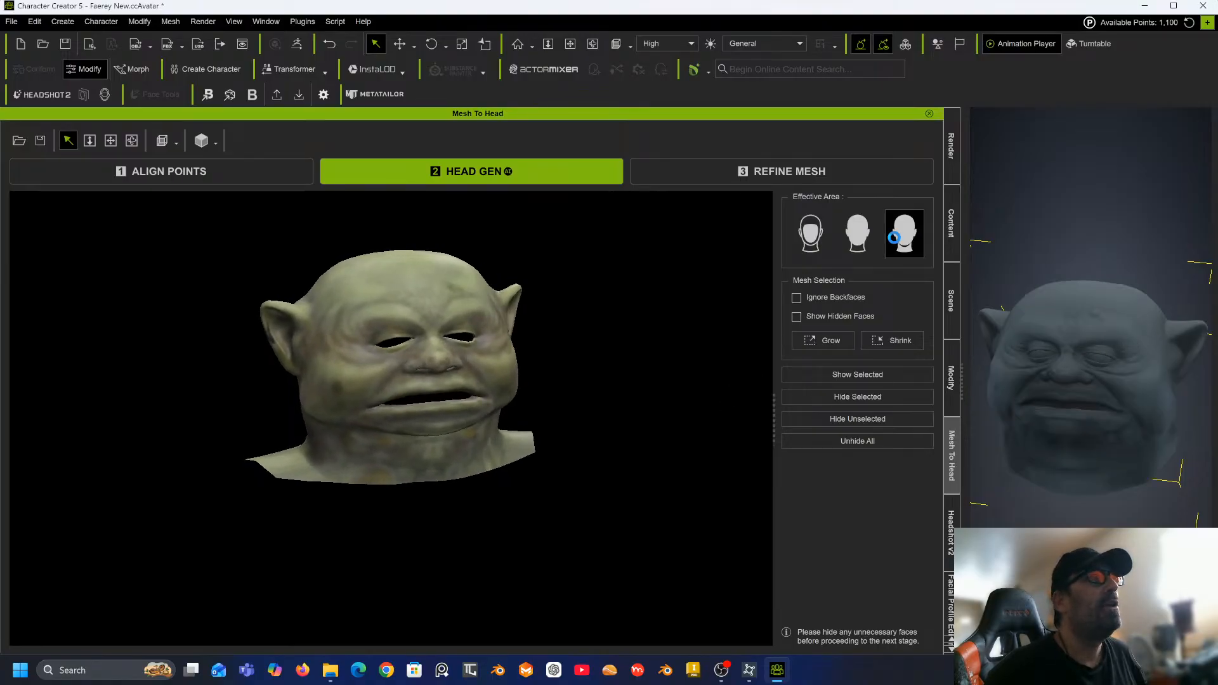
Proceed to the Refine Mesh stage and select the Project brush.
{"action": "left_click", "coordinate": [785, 178]}
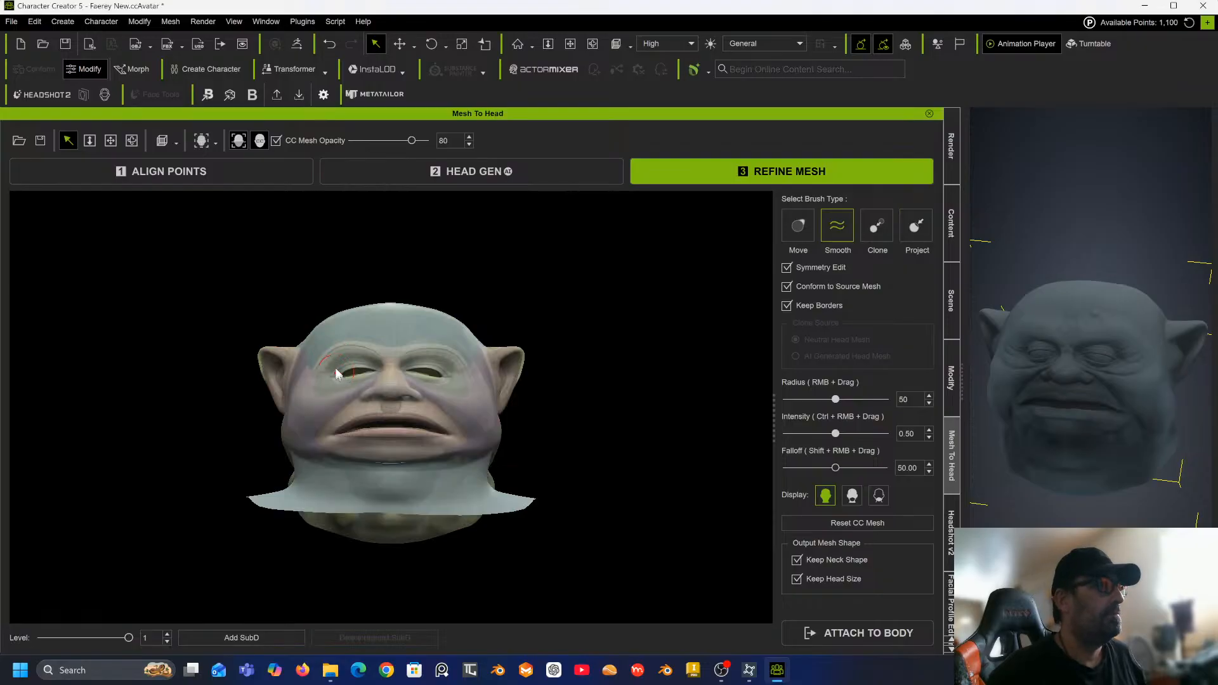
{"action": "left_click_drag", "start_coordinate": [337, 376], "coordinate": [659, 358], "text": "alt"}
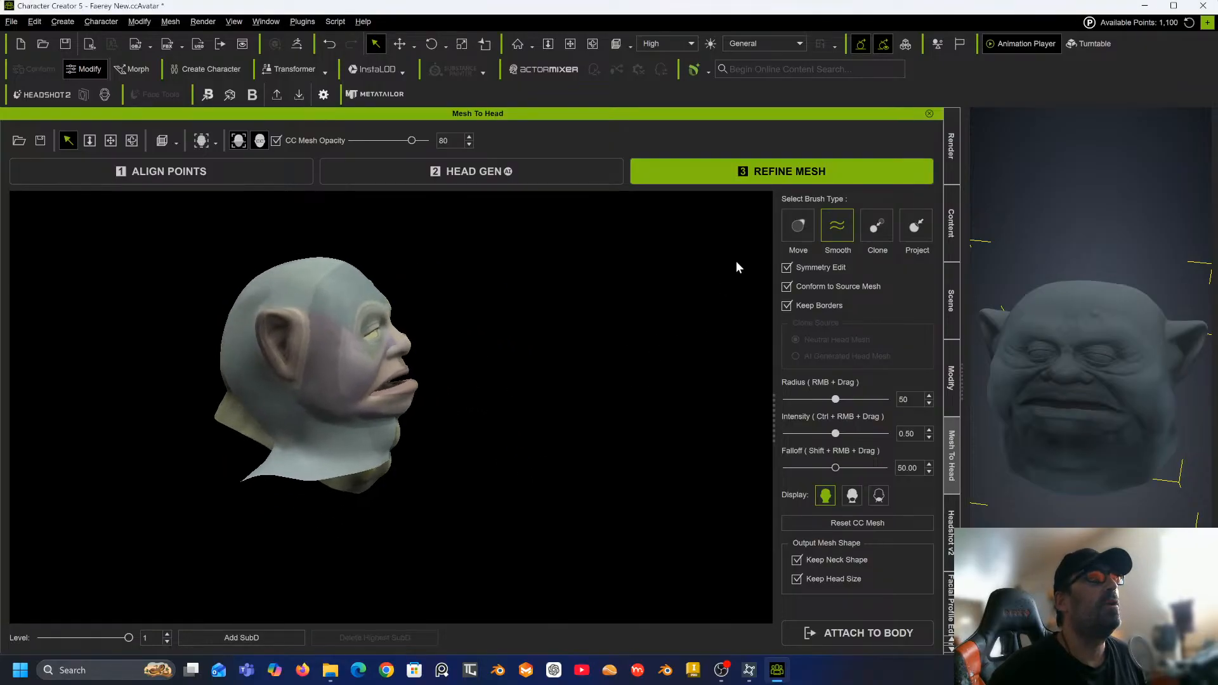
{"action": "left_click", "coordinate": [916, 226]}
{"action": "scroll", "coordinate": [312, 360], "scroll_direction": "up", "scroll_amount": 4}
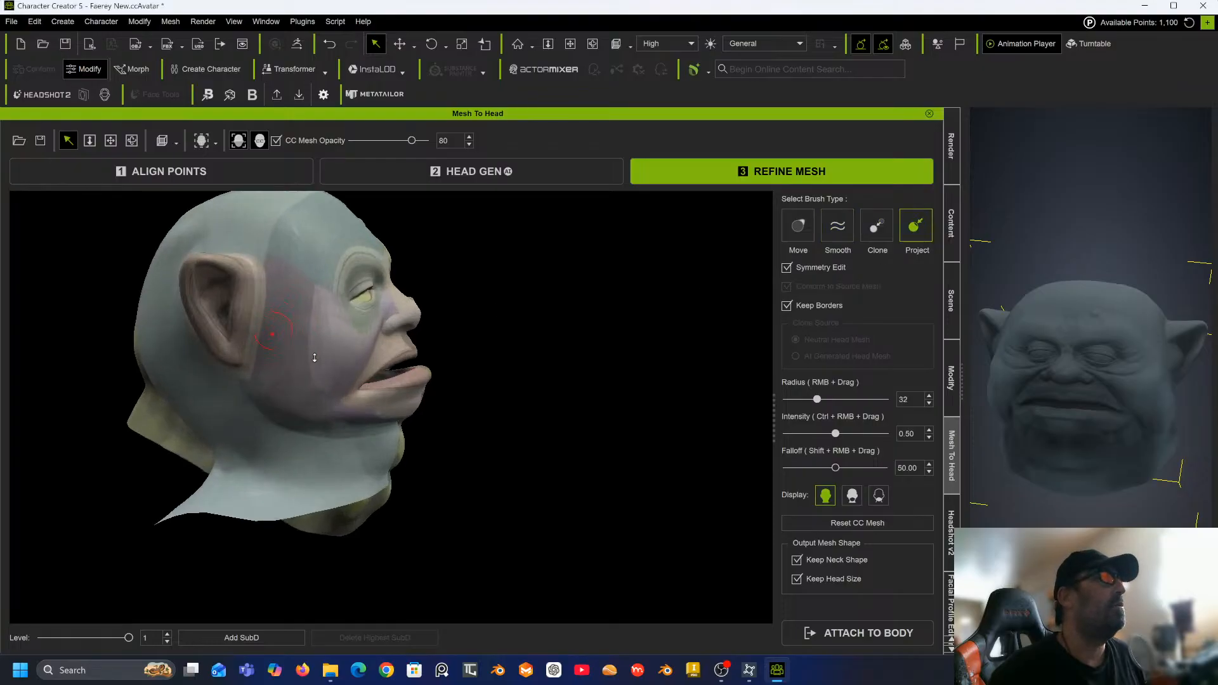
Orbit around the head and project the sculpt onto the back and side of the neck with the Project brush.
{"action": "middle_click_drag", "start_coordinate": [307, 362], "coordinate": [531, 357]}
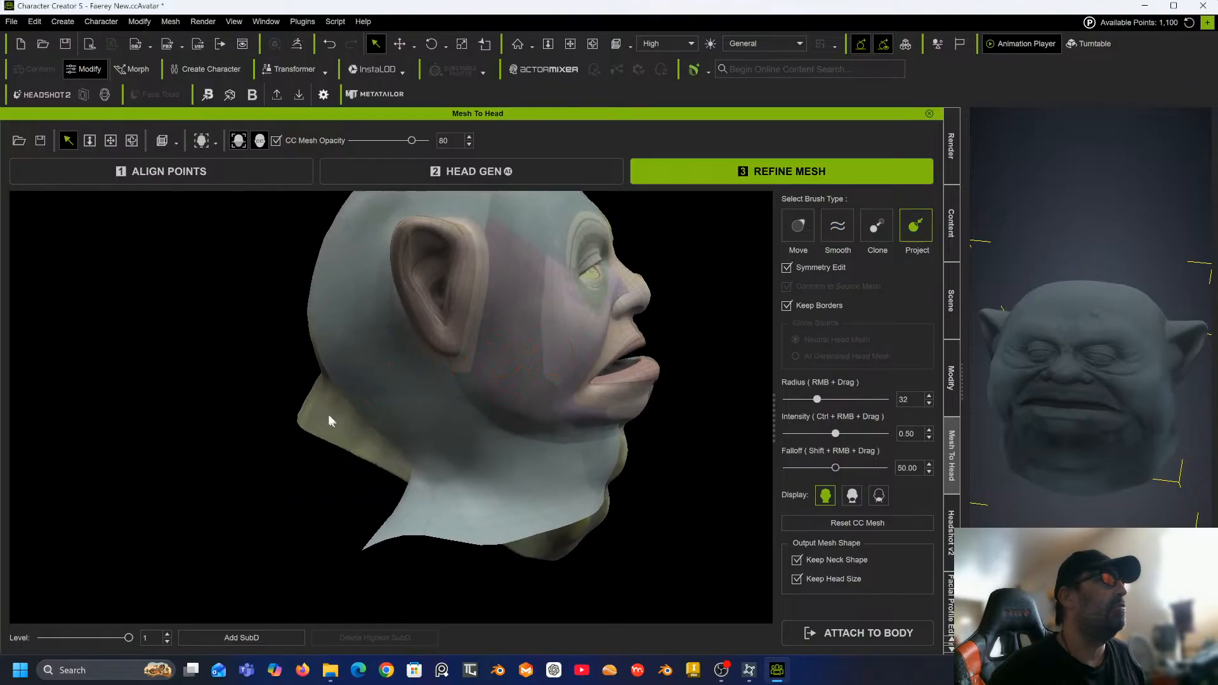
{"action": "left_click_drag", "start_coordinate": [329, 424], "coordinate": [427, 413], "text": "alt"}
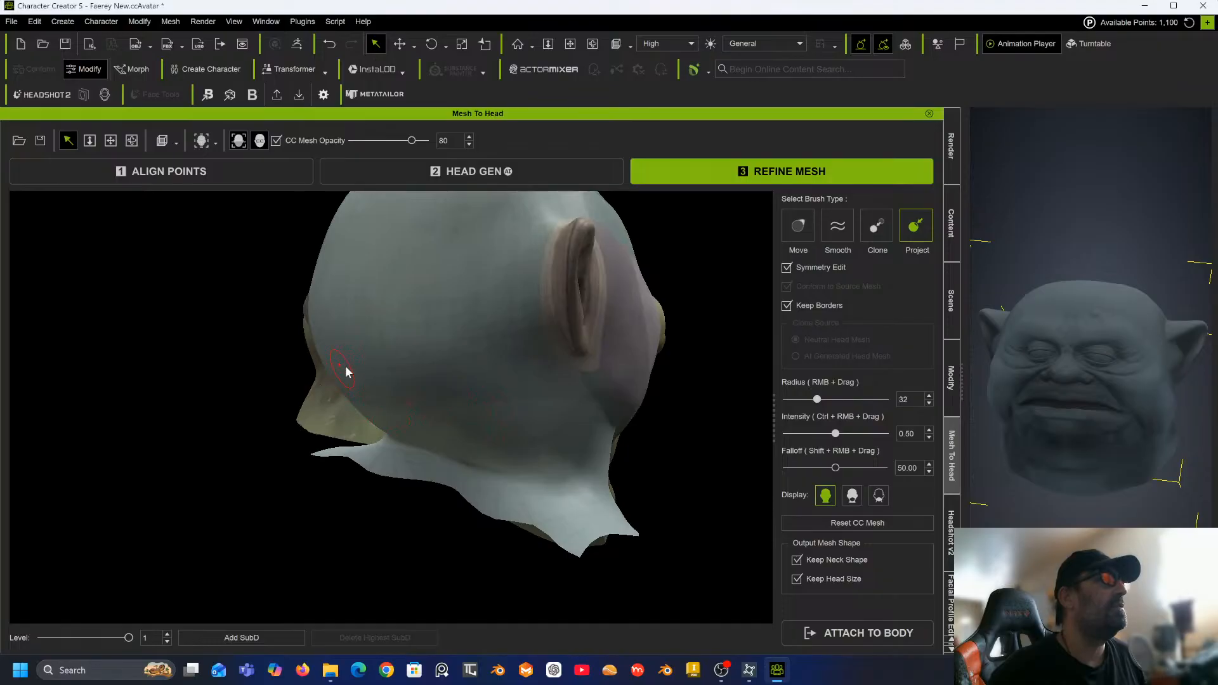
{"action": "left_click_drag", "start_coordinate": [435, 375], "coordinate": [442, 372]}
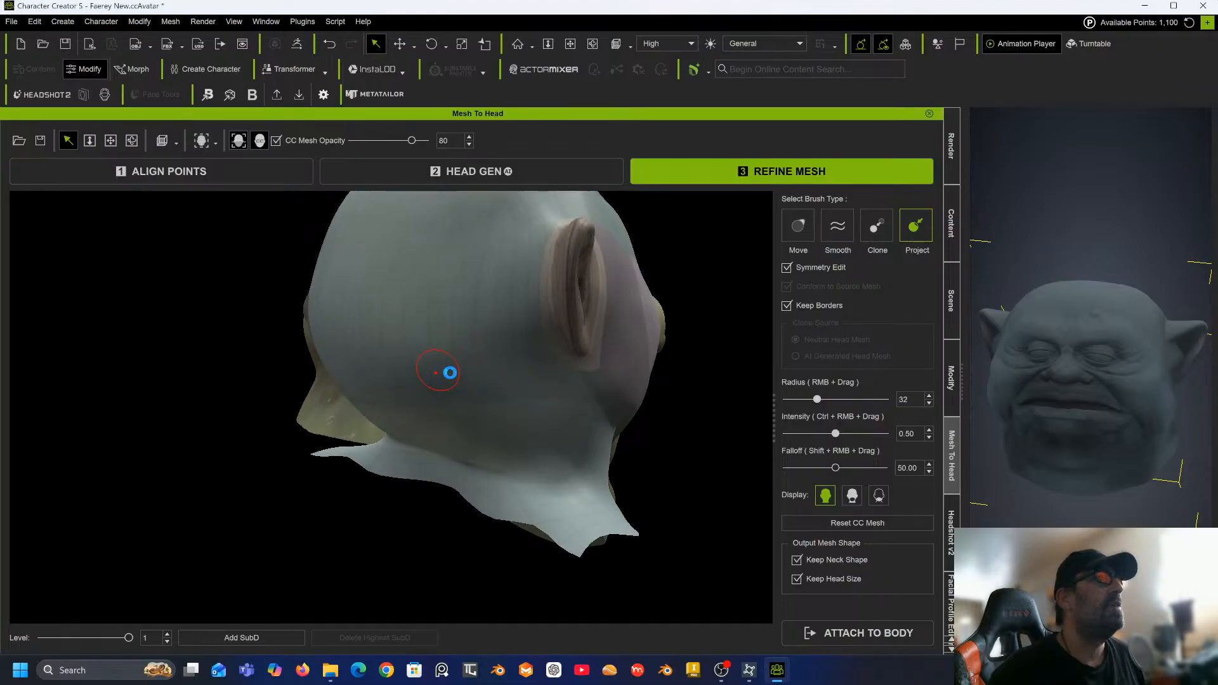
{"action": "mouse_move", "coordinate": [365, 369]}
{"action": "left_mouse_down", "text": "alt"}
{"action": "mouse_move", "coordinate": [460, 382]}
{"action": "mouse_move", "coordinate": [402, 413]}
{"action": "mouse_move", "coordinate": [383, 413]}
{"action": "mouse_move", "coordinate": [362, 385]}
{"action": "left_mouse_up", "text": "alt"}
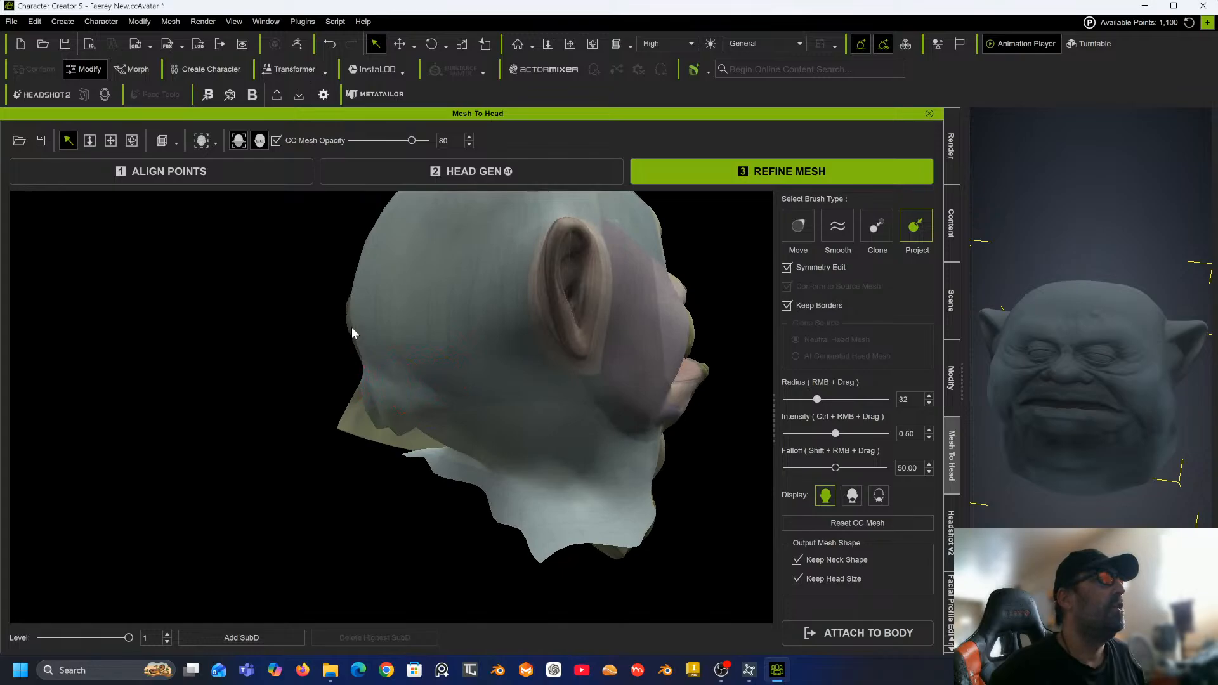
{"action": "mouse_move", "coordinate": [377, 416]}
{"action": "left_mouse_down"}
{"action": "mouse_move", "coordinate": [391, 421]}
{"action": "mouse_move", "coordinate": [368, 427]}
{"action": "left_mouse_up"}
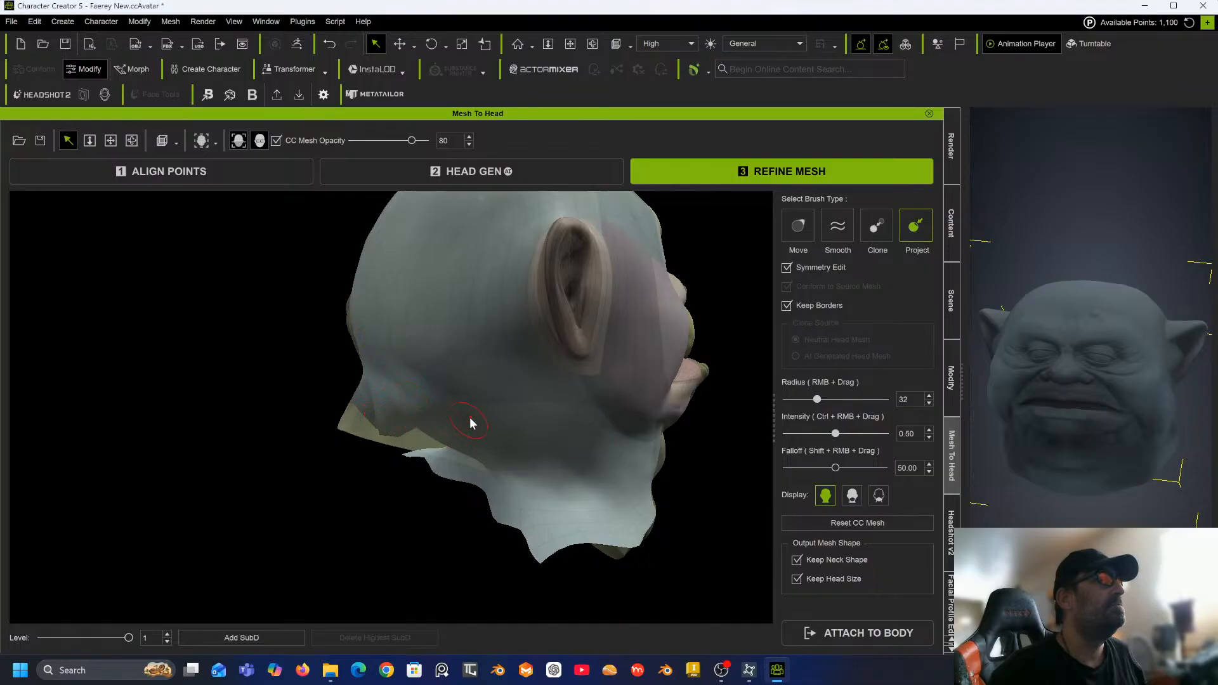
{"action": "mouse_move", "coordinate": [459, 397]}
{"action": "left_mouse_down", "text": "alt"}
{"action": "mouse_move", "coordinate": [470, 380]}
{"action": "mouse_move", "coordinate": [420, 404]}
{"action": "mouse_move", "coordinate": [427, 436]}
{"action": "left_mouse_up", "text": "alt"}
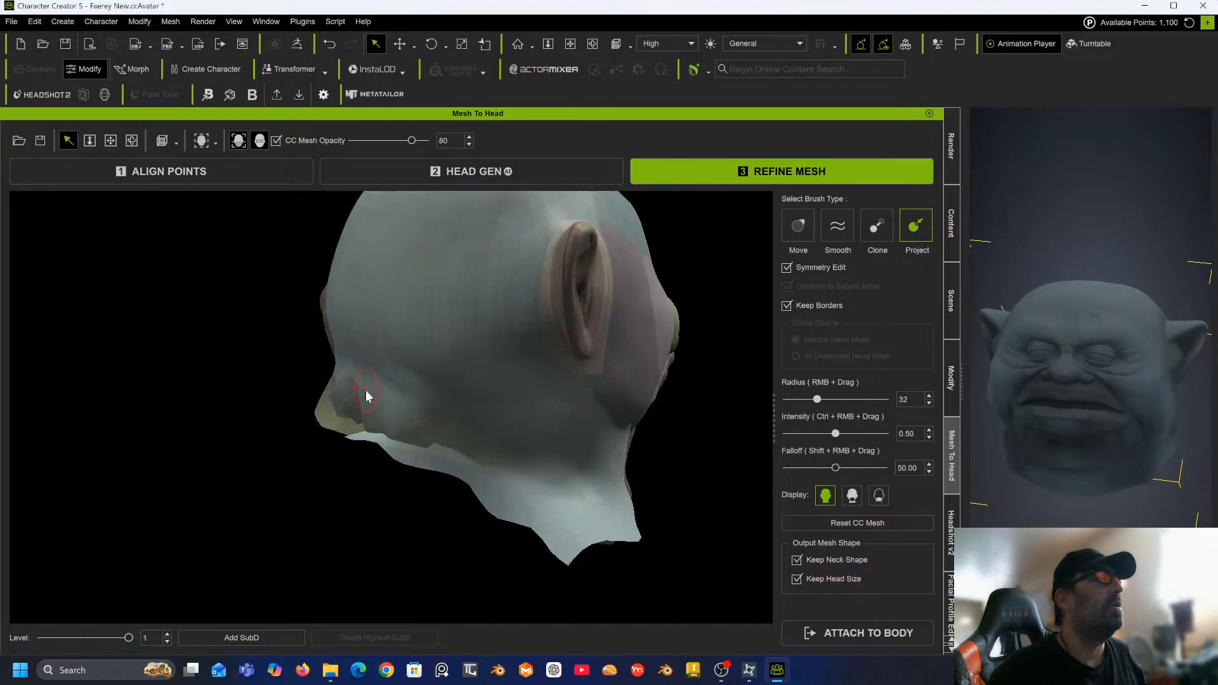
{"action": "left_click_drag", "start_coordinate": [401, 354], "coordinate": [619, 317], "text": "alt"}
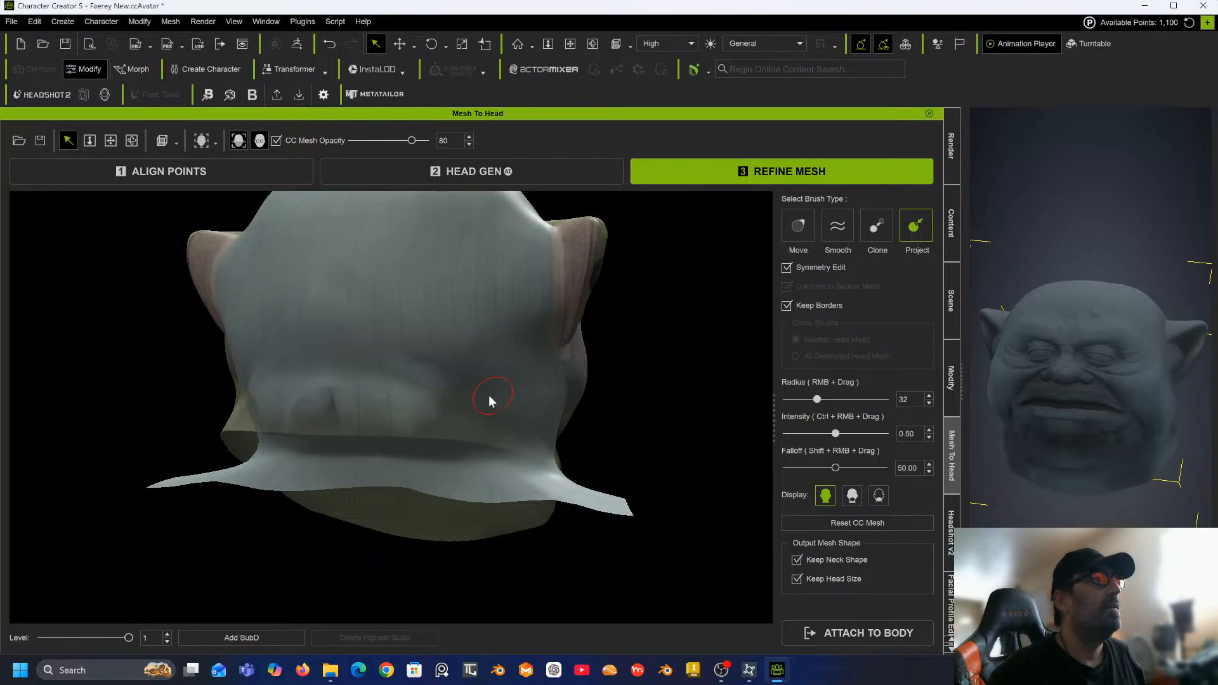
{"action": "middle_click_drag", "start_coordinate": [488, 396], "coordinate": [207, 429]}
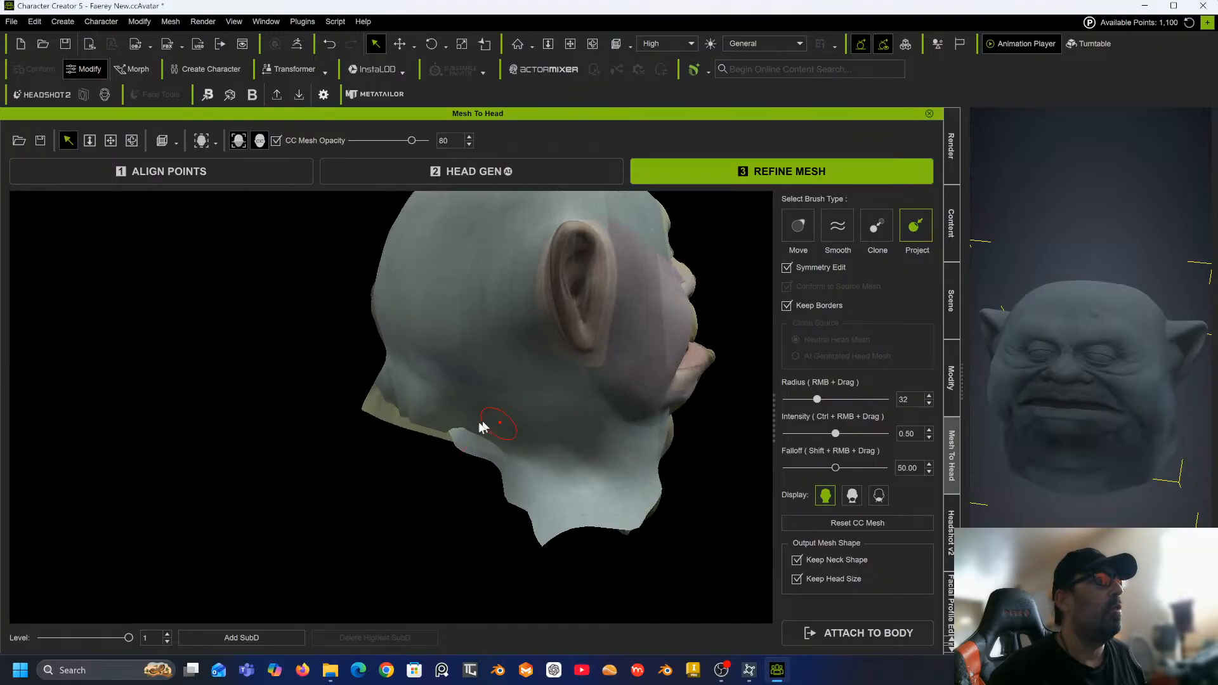
{"action": "mouse_move", "coordinate": [483, 428]}
{"action": "left_mouse_down"}
{"action": "mouse_move", "coordinate": [457, 431]}
{"action": "mouse_move", "coordinate": [512, 454]}
{"action": "mouse_move", "coordinate": [520, 481]}
{"action": "left_mouse_up"}
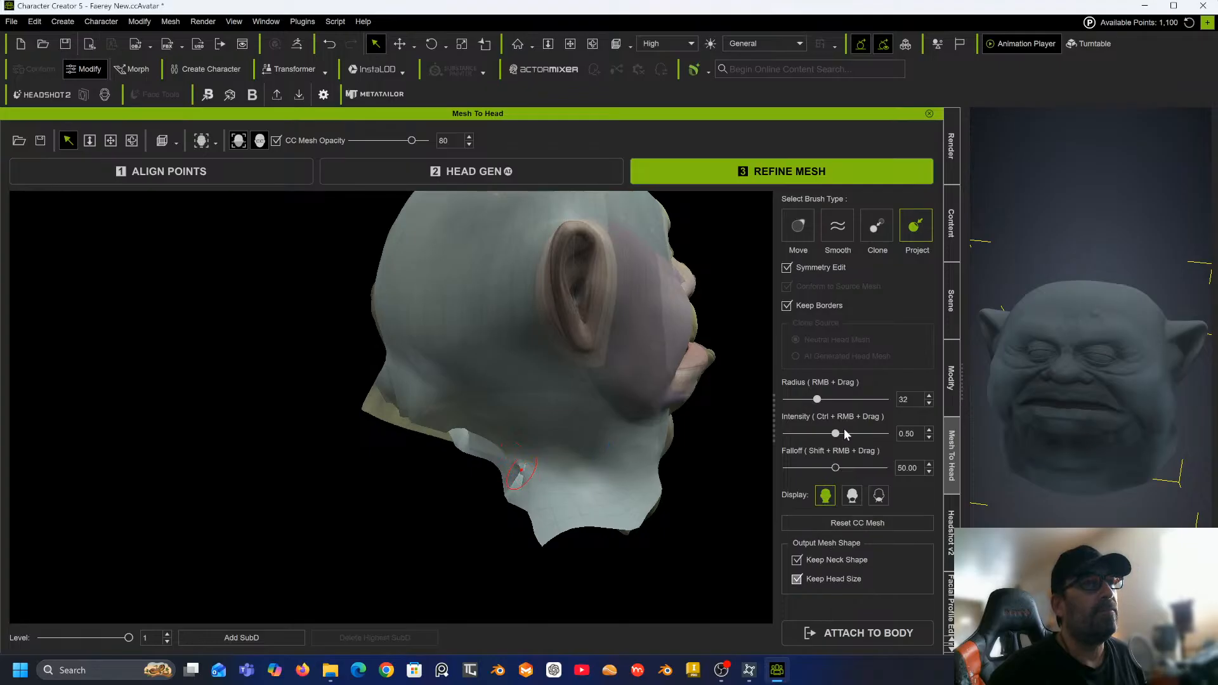
Turn off Keep Borders and project the lower neck edge and jaw area onto the sculpt.
{"action": "left_click", "coordinate": [787, 306]}
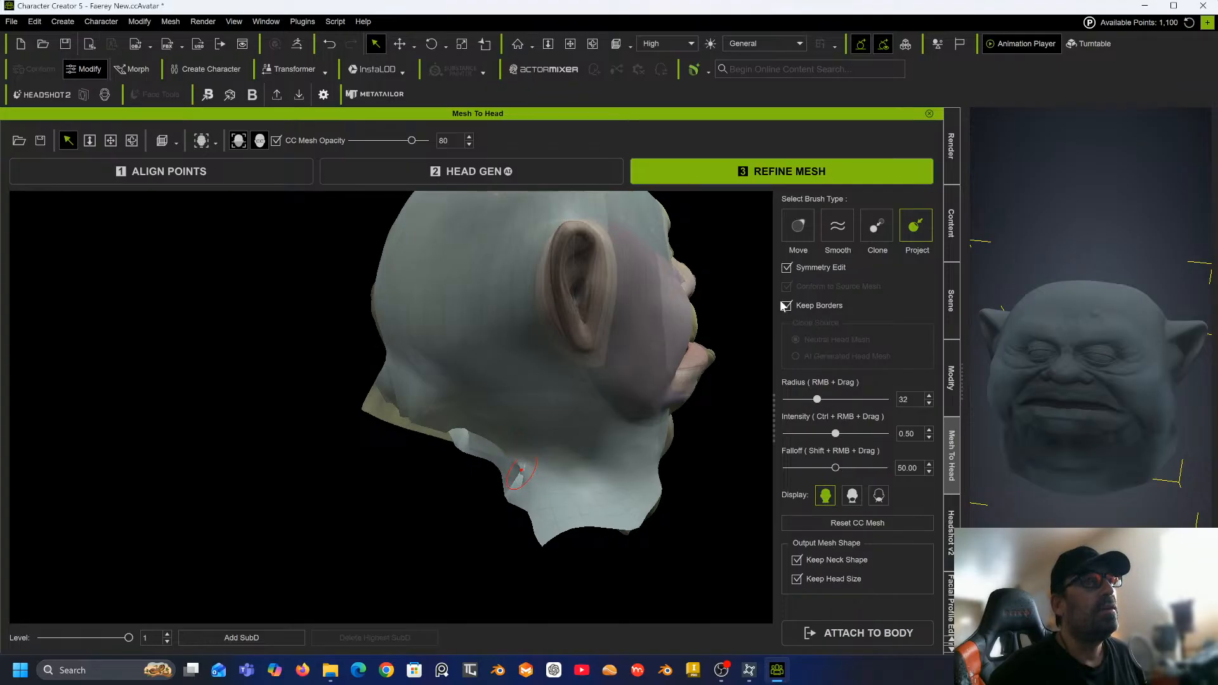
{"action": "mouse_move", "coordinate": [541, 434]}
{"action": "left_mouse_down"}
{"action": "mouse_move", "coordinate": [462, 440]}
{"action": "mouse_move", "coordinate": [434, 432]}
{"action": "mouse_move", "coordinate": [444, 419]}
{"action": "left_mouse_up"}
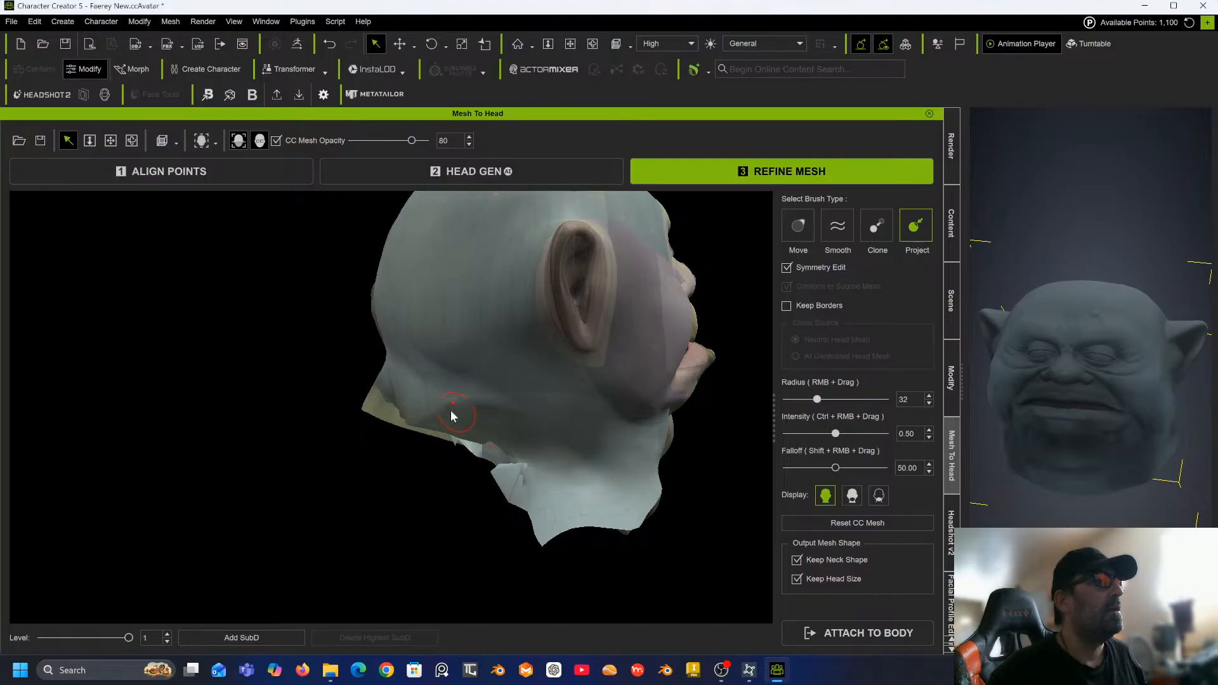
{"action": "mouse_move", "coordinate": [451, 414]}
{"action": "middle_mouse_down"}
{"action": "mouse_move", "coordinate": [583, 347]}
{"action": "mouse_move", "coordinate": [350, 372]}
{"action": "mouse_move", "coordinate": [439, 407]}
{"action": "middle_mouse_up"}
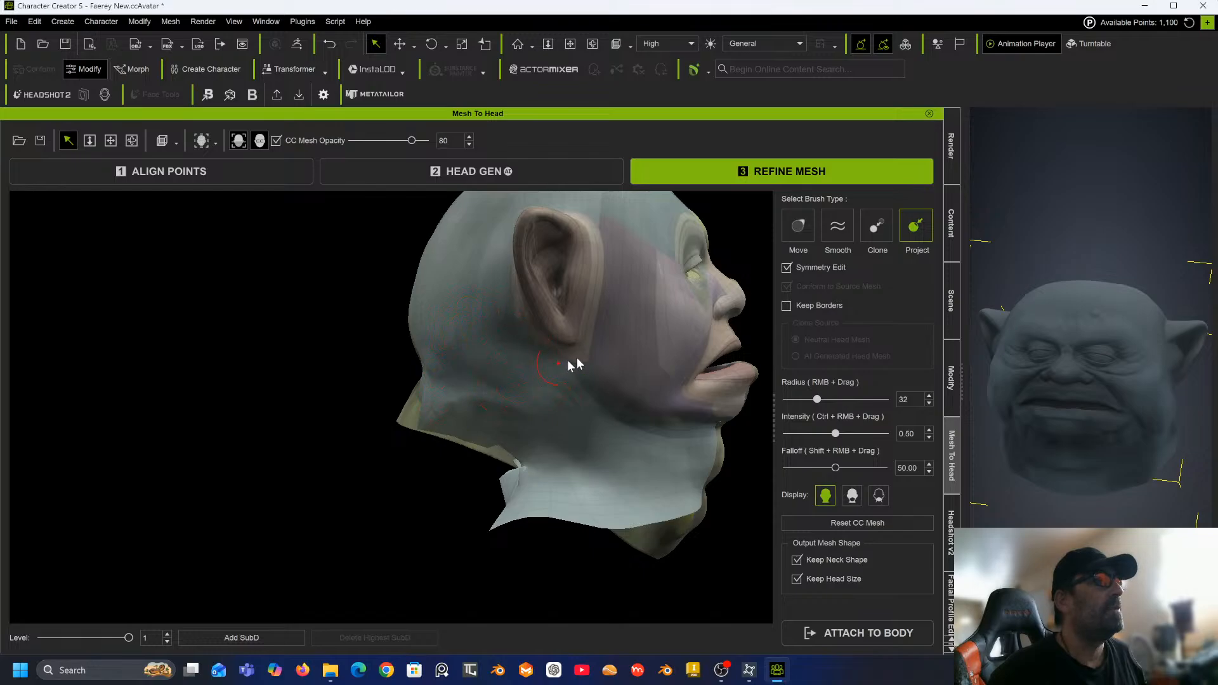
{"action": "mouse_move", "coordinate": [556, 342]}
{"action": "left_mouse_down"}
{"action": "mouse_move", "coordinate": [516, 268]}
{"action": "mouse_move", "coordinate": [536, 276]}
{"action": "mouse_move", "coordinate": [522, 218]}
{"action": "mouse_move", "coordinate": [515, 265]}
{"action": "mouse_move", "coordinate": [509, 237]}
{"action": "mouse_move", "coordinate": [498, 280]}
{"action": "left_mouse_up"}
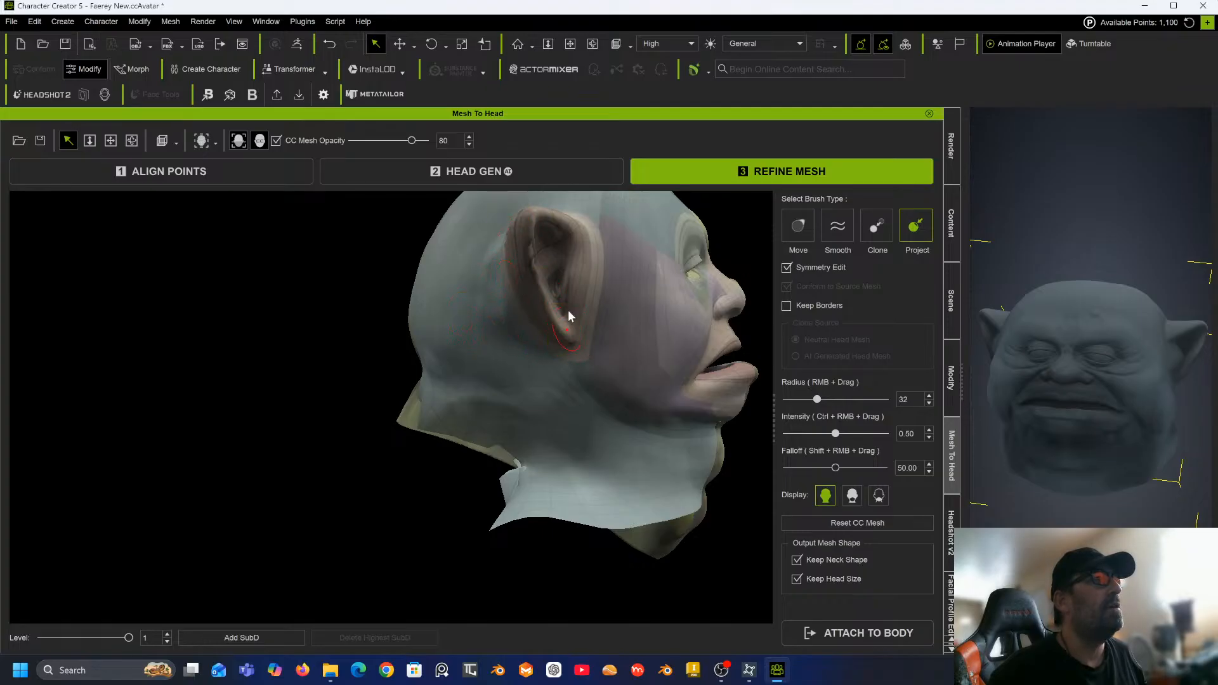
{"action": "mouse_move", "coordinate": [547, 295]}
{"action": "left_mouse_down"}
{"action": "mouse_move", "coordinate": [552, 274]}
{"action": "mouse_move", "coordinate": [583, 302]}
{"action": "left_mouse_up"}
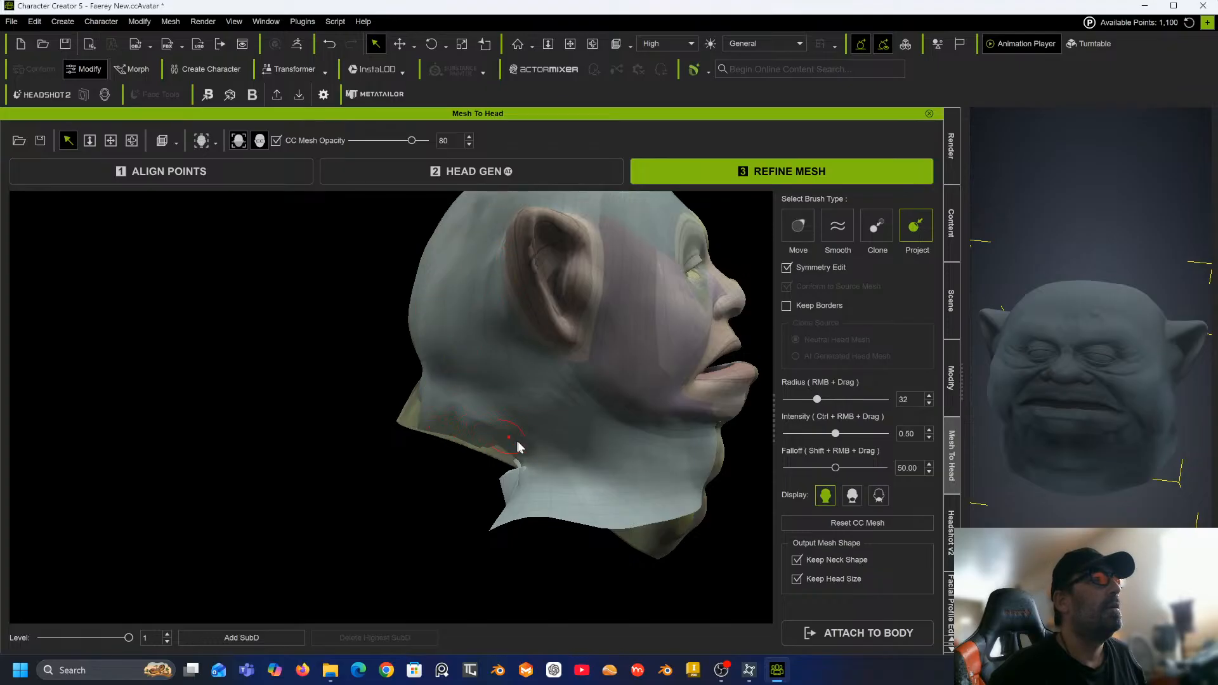
{"action": "mouse_move", "coordinate": [501, 445]}
{"action": "left_mouse_down"}
{"action": "mouse_move", "coordinate": [492, 456]}
{"action": "mouse_move", "coordinate": [525, 465]}
{"action": "mouse_move", "coordinate": [429, 424]}
{"action": "mouse_move", "coordinate": [463, 430]}
{"action": "left_mouse_up"}
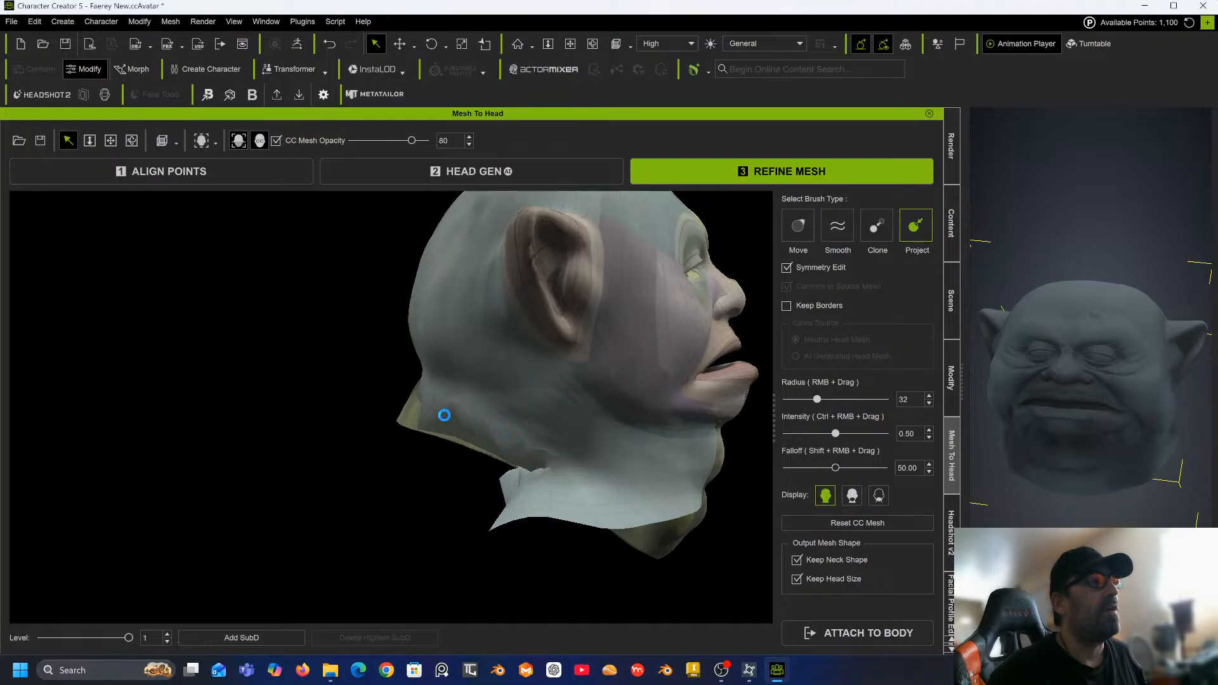
Set the Project brush radius to 71 and project the back and underside of the neck.
{"action": "mouse_move", "coordinate": [403, 412]}
{"action": "middle_mouse_down"}
{"action": "mouse_move", "coordinate": [598, 367]}
{"action": "mouse_move", "coordinate": [609, 389]}
{"action": "mouse_move", "coordinate": [543, 456]}
{"action": "middle_mouse_up"}
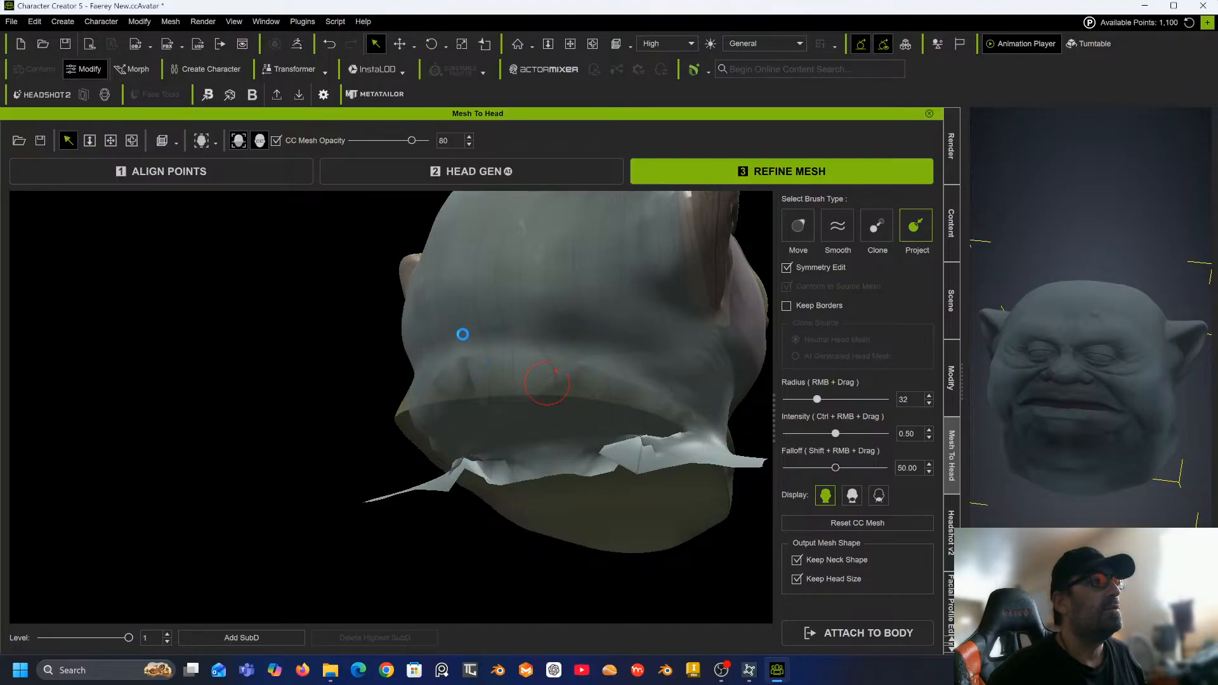
{"action": "left_click_drag", "start_coordinate": [419, 360], "coordinate": [826, 404], "text": "alt"}
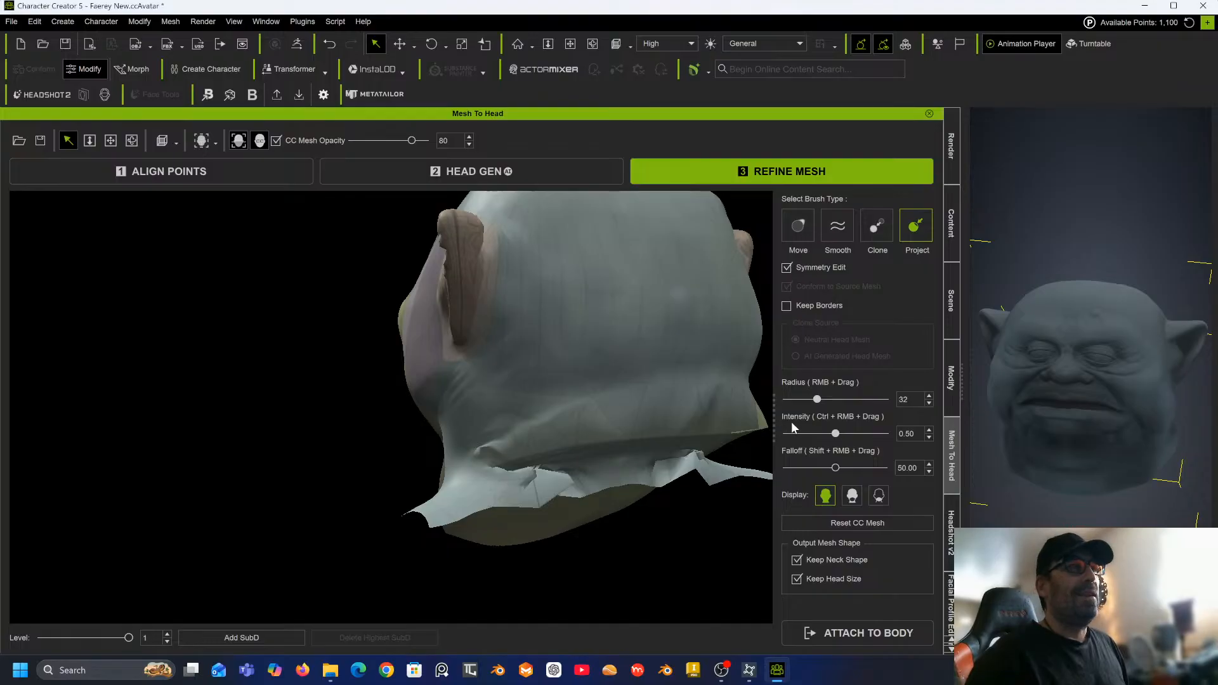
{"action": "mouse_move", "coordinate": [502, 455]}
{"action": "left_mouse_down"}
{"action": "mouse_move", "coordinate": [453, 466]}
{"action": "mouse_move", "coordinate": [635, 421]}
{"action": "mouse_move", "coordinate": [720, 416]}
{"action": "mouse_move", "coordinate": [487, 434]}
{"action": "left_mouse_up"}
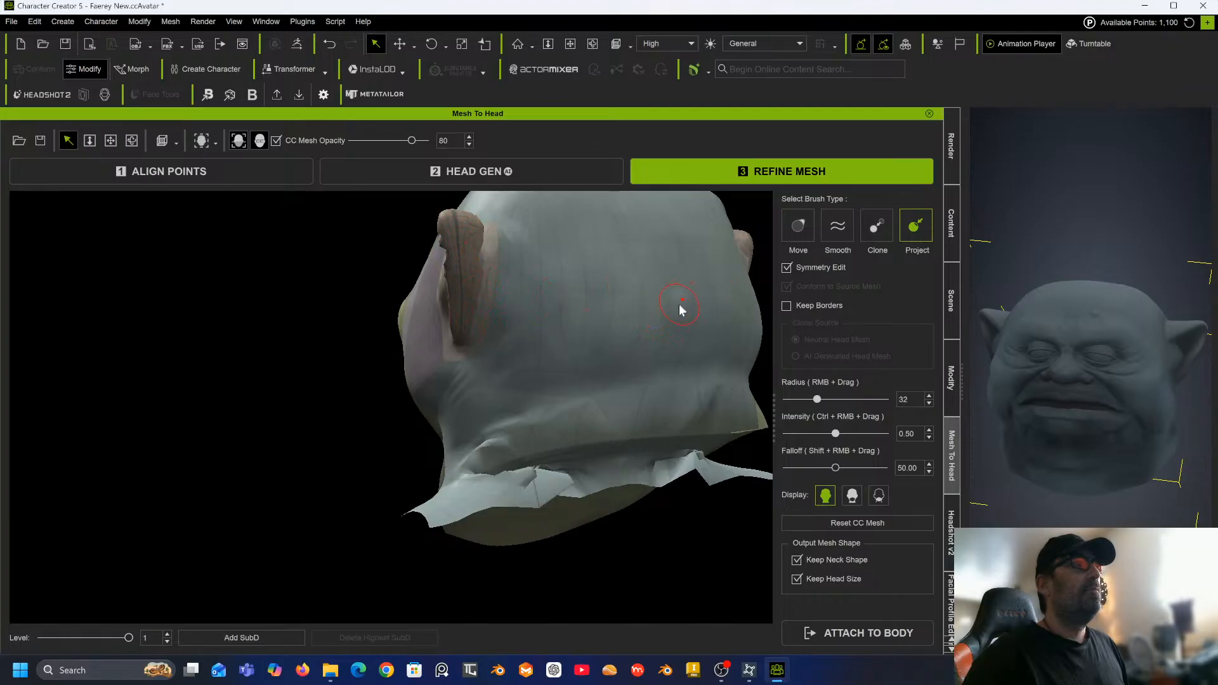
{"action": "scroll", "coordinate": [552, 326], "scroll_direction": "down", "scroll_amount": 3}
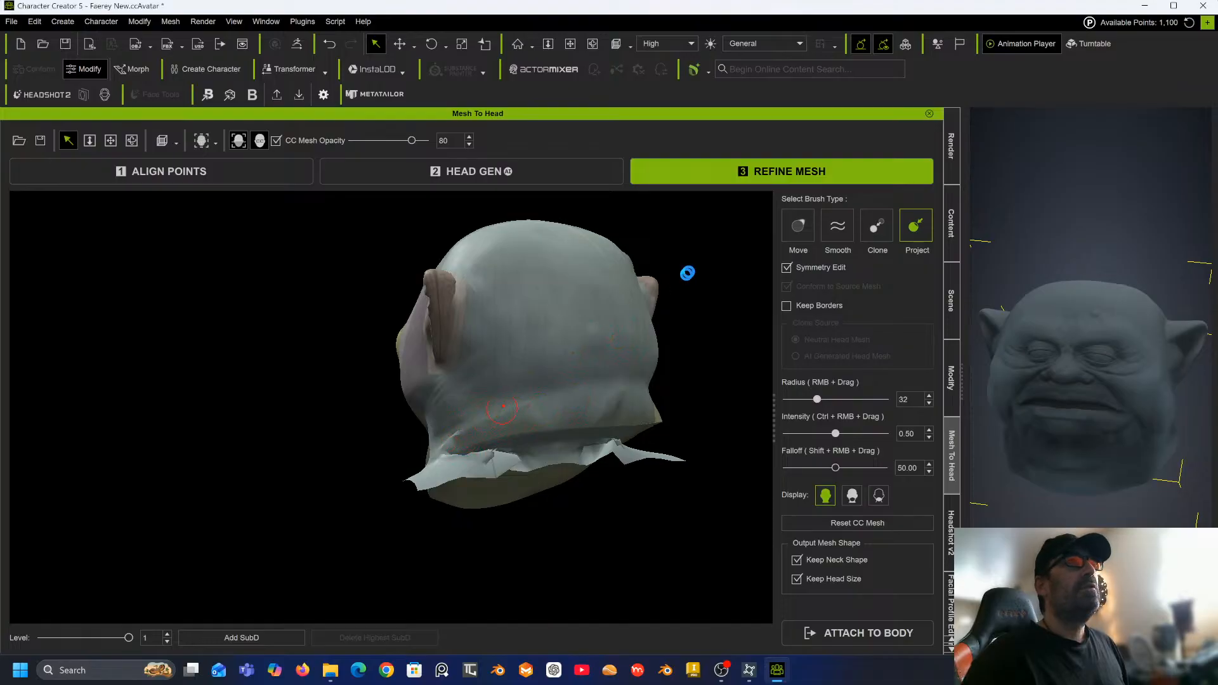
{"action": "left_click_drag", "start_coordinate": [822, 399], "coordinate": [862, 395]}
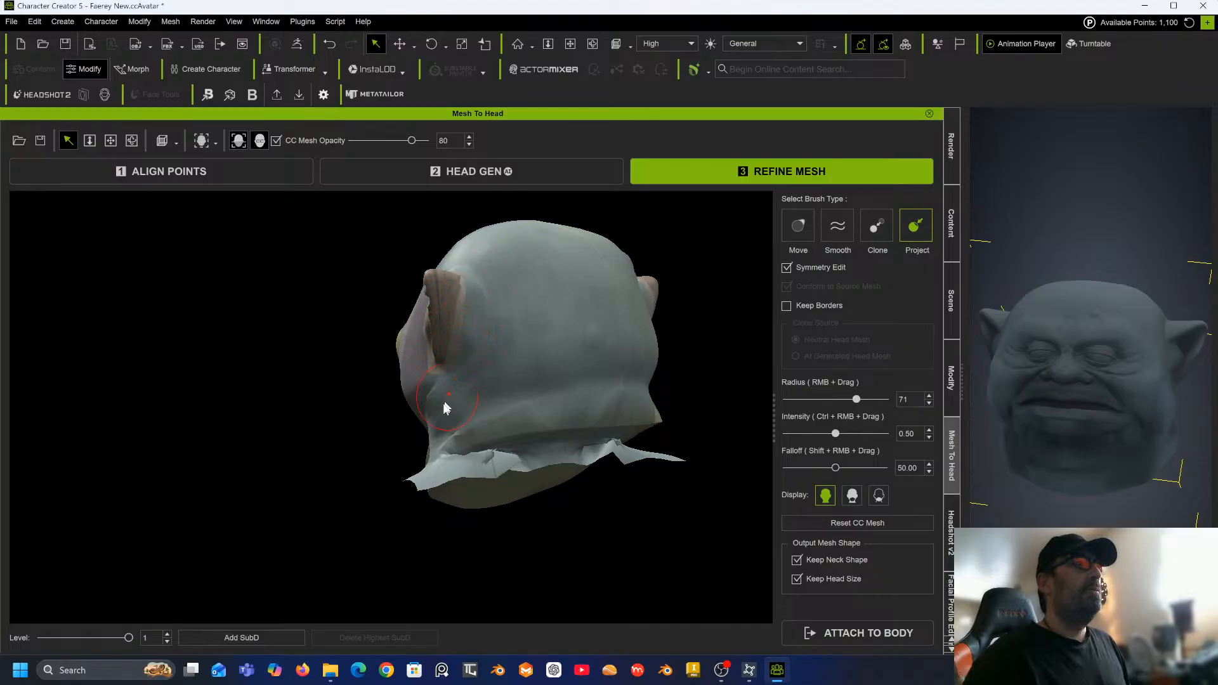
{"action": "mouse_move", "coordinate": [413, 415]}
{"action": "left_mouse_down"}
{"action": "mouse_move", "coordinate": [449, 455]}
{"action": "mouse_move", "coordinate": [564, 416]}
{"action": "mouse_move", "coordinate": [599, 424]}
{"action": "mouse_move", "coordinate": [461, 449]}
{"action": "left_mouse_up"}
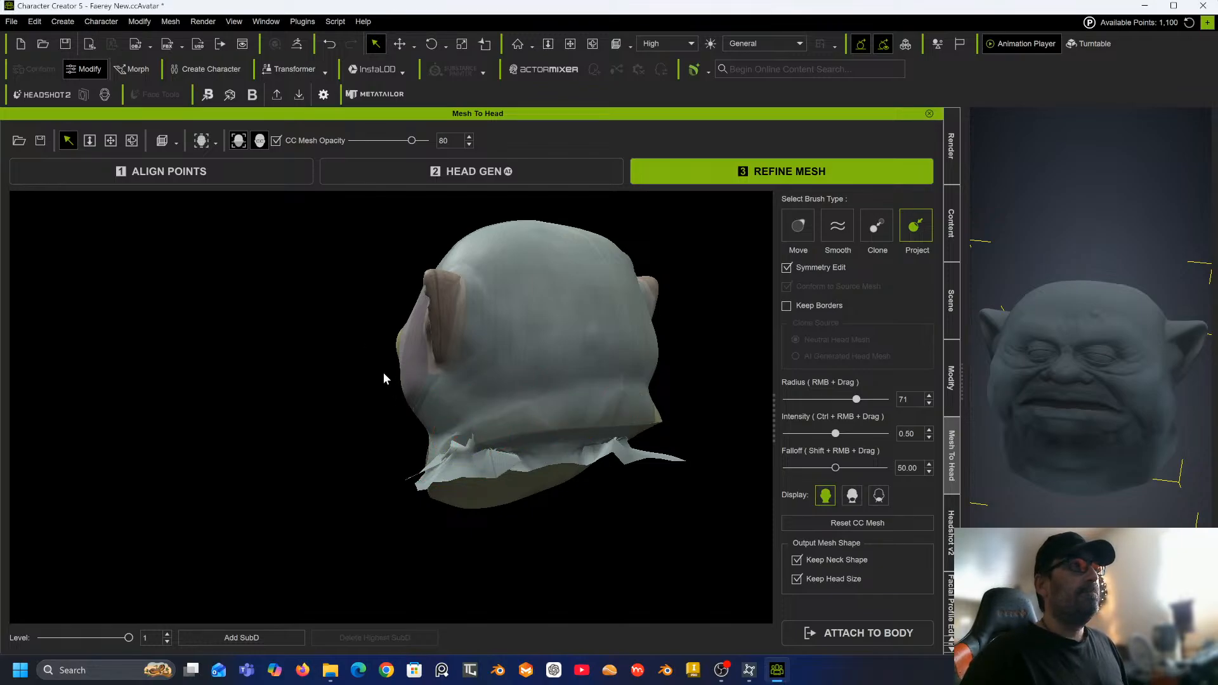
{"action": "mouse_move", "coordinate": [383, 375]}
{"action": "middle_mouse_down"}
{"action": "mouse_move", "coordinate": [507, 381]}
{"action": "mouse_move", "coordinate": [530, 403]}
{"action": "middle_mouse_up"}
{"action": "mouse_move", "coordinate": [543, 470]}
{"action": "left_mouse_down"}
{"action": "mouse_move", "coordinate": [506, 440]}
{"action": "mouse_move", "coordinate": [470, 463]}
{"action": "mouse_move", "coordinate": [504, 424]}
{"action": "mouse_move", "coordinate": [446, 425]}
{"action": "mouse_move", "coordinate": [418, 402]}
{"action": "mouse_move", "coordinate": [431, 395]}
{"action": "mouse_move", "coordinate": [467, 446]}
{"action": "mouse_move", "coordinate": [435, 460]}
{"action": "mouse_move", "coordinate": [436, 484]}
{"action": "mouse_move", "coordinate": [479, 494]}
{"action": "mouse_move", "coordinate": [482, 511]}
{"action": "mouse_move", "coordinate": [568, 492]}
{"action": "mouse_move", "coordinate": [601, 517]}
{"action": "mouse_move", "coordinate": [546, 484]}
{"action": "left_mouse_up"}
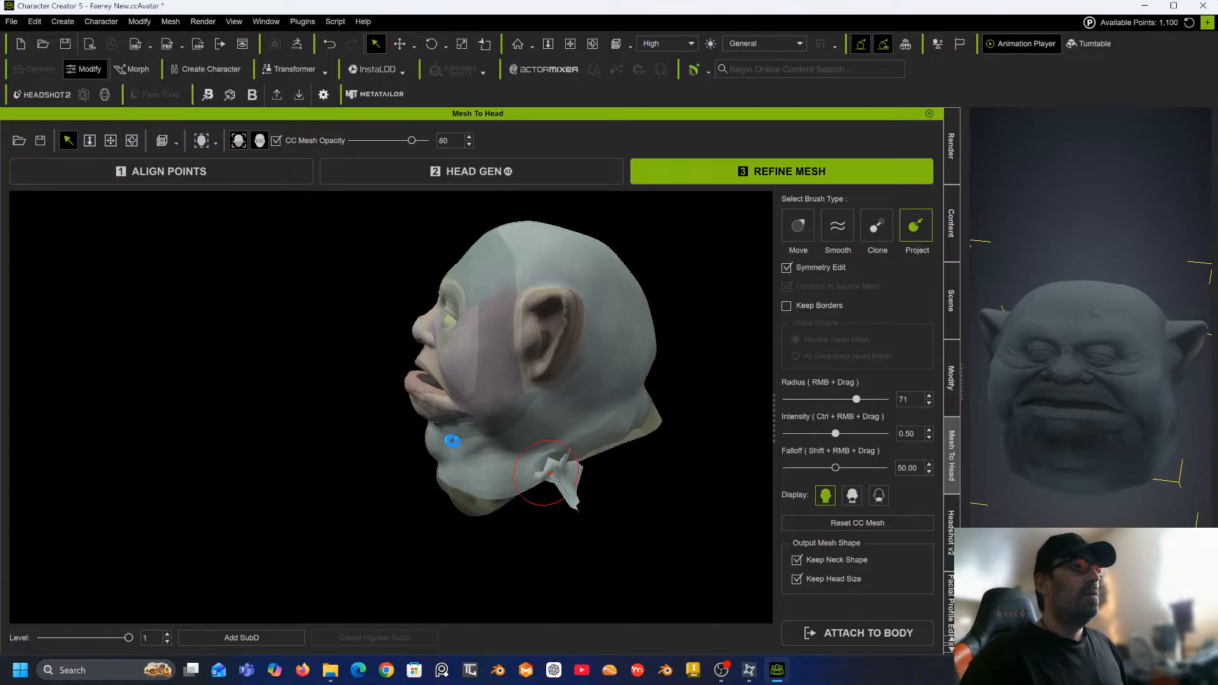
Project the jagged neck border along the side and under the jaw from several angles.
{"action": "middle_click_drag", "start_coordinate": [452, 440], "coordinate": [562, 413]}
{"action": "middle_click_drag", "start_coordinate": [466, 442], "coordinate": [645, 362]}
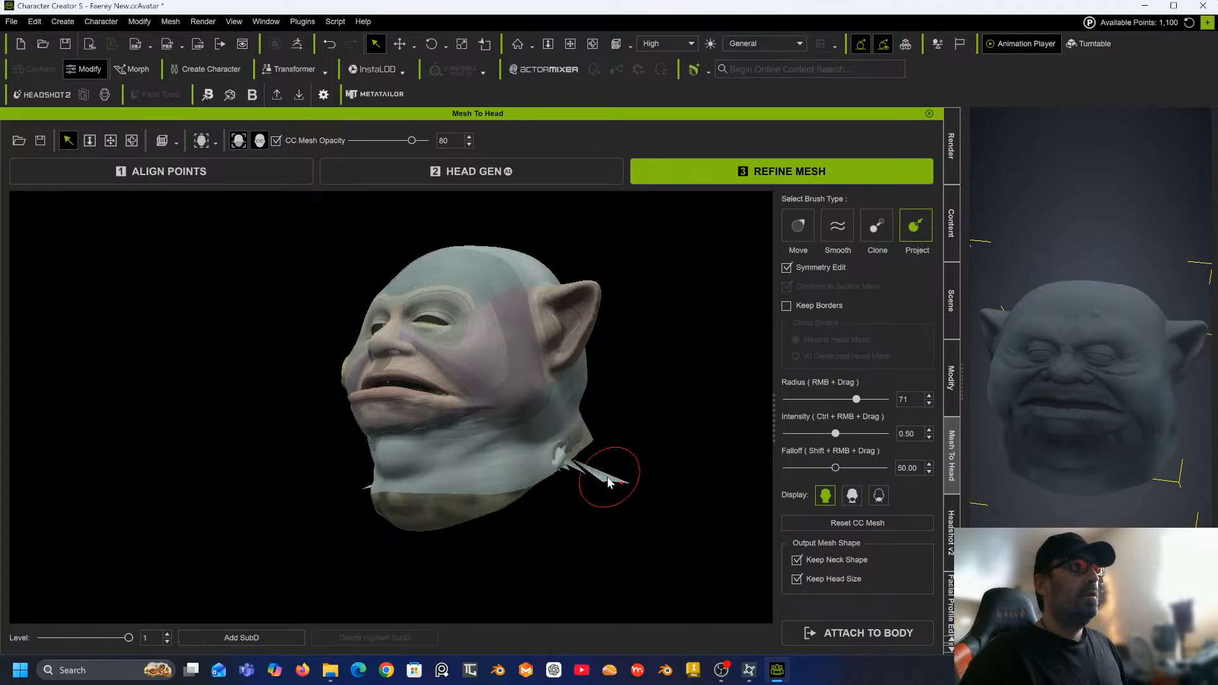
{"action": "left_click_drag", "start_coordinate": [616, 485], "coordinate": [567, 461]}
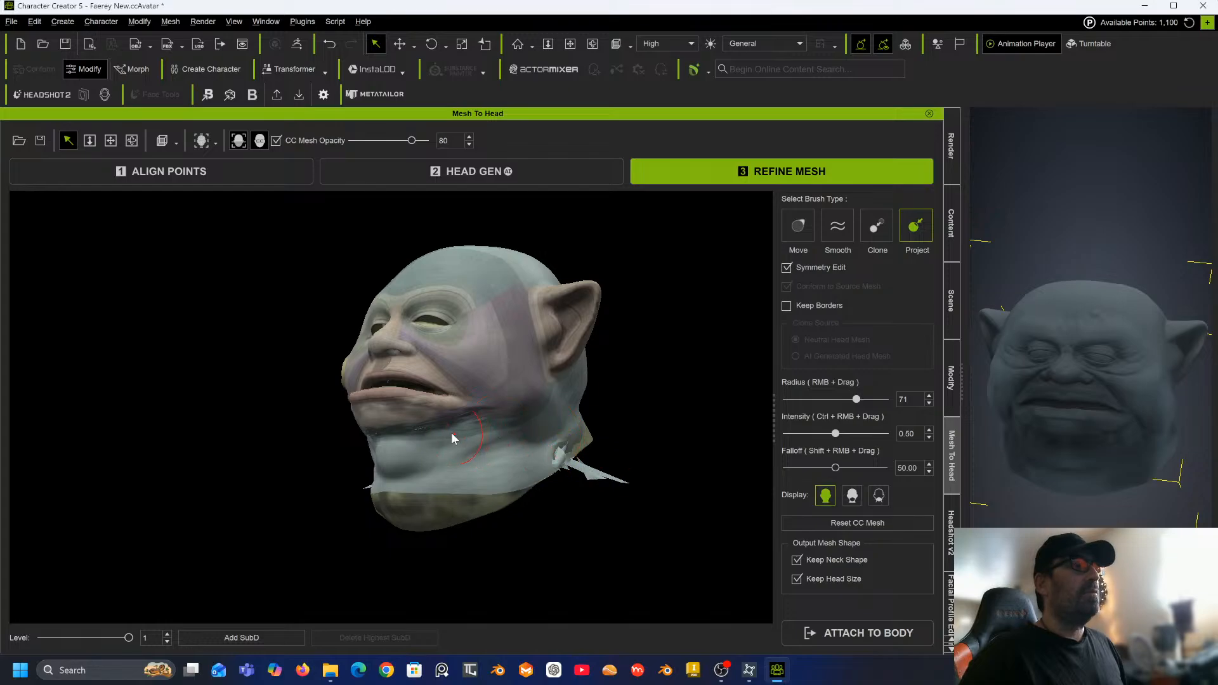
{"action": "middle_click_drag", "start_coordinate": [451, 432], "coordinate": [548, 399]}
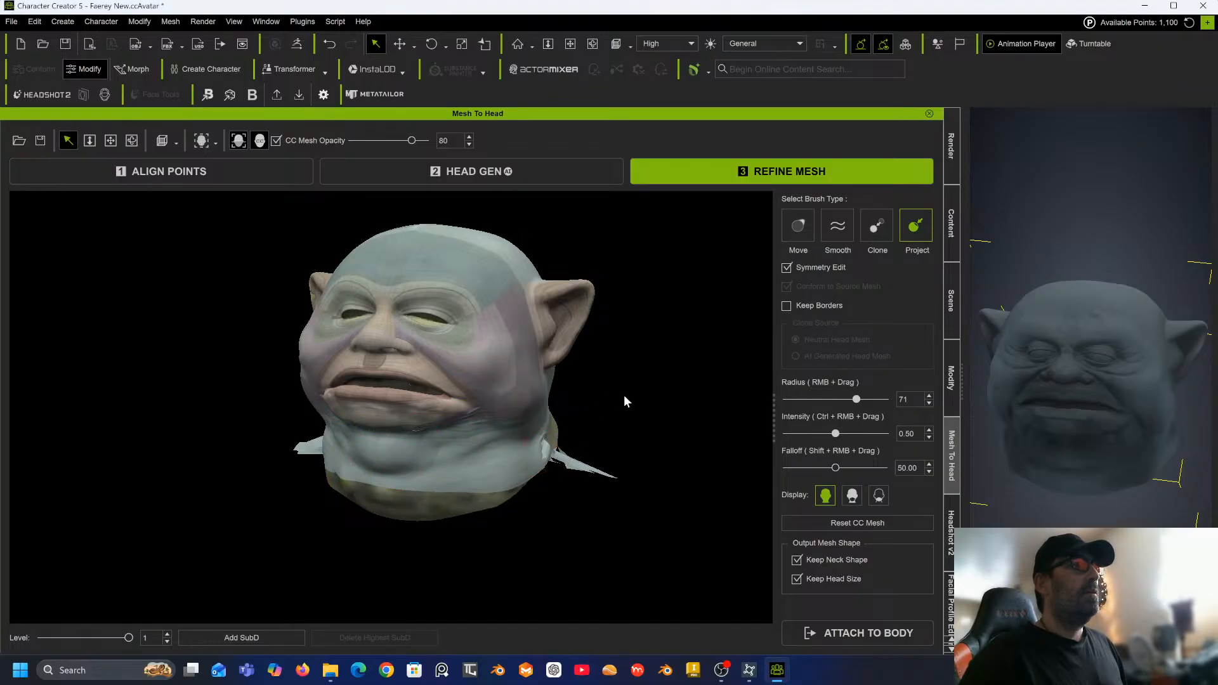
{"action": "mouse_move", "coordinate": [609, 403]}
{"action": "left_mouse_down"}
{"action": "mouse_move", "coordinate": [372, 432]}
{"action": "mouse_move", "coordinate": [444, 479]}
{"action": "left_mouse_up"}
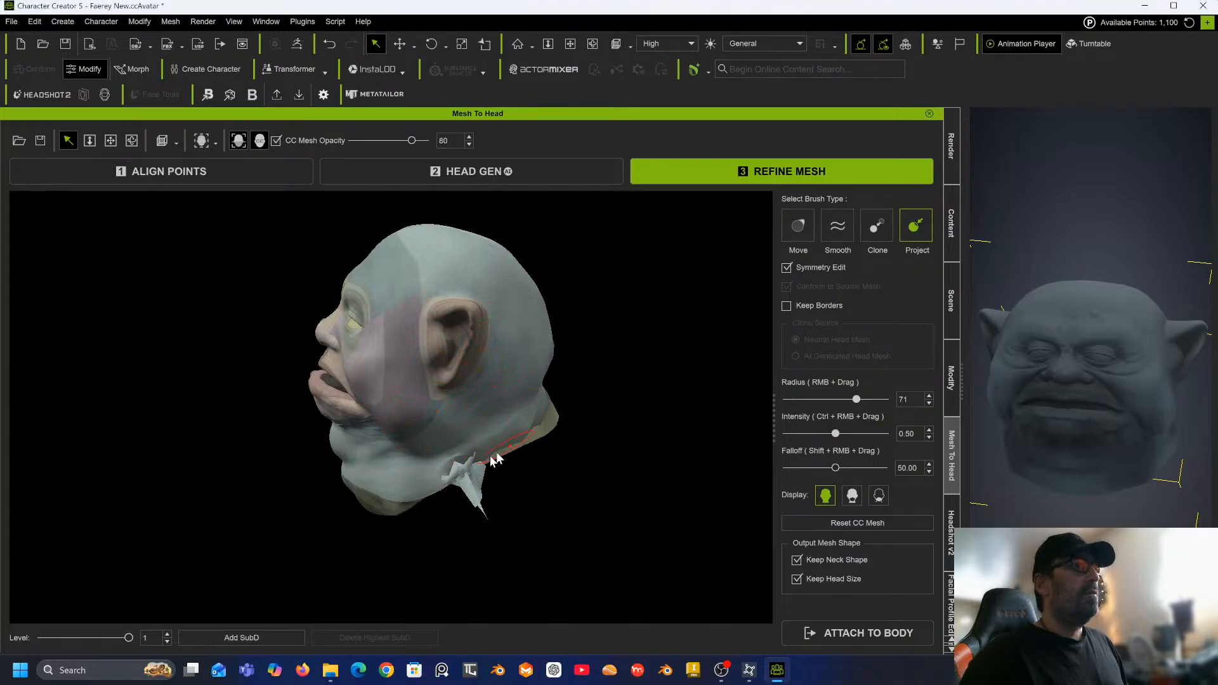
{"action": "left_click", "coordinate": [469, 495]}
{"action": "left_click", "coordinate": [439, 475]}
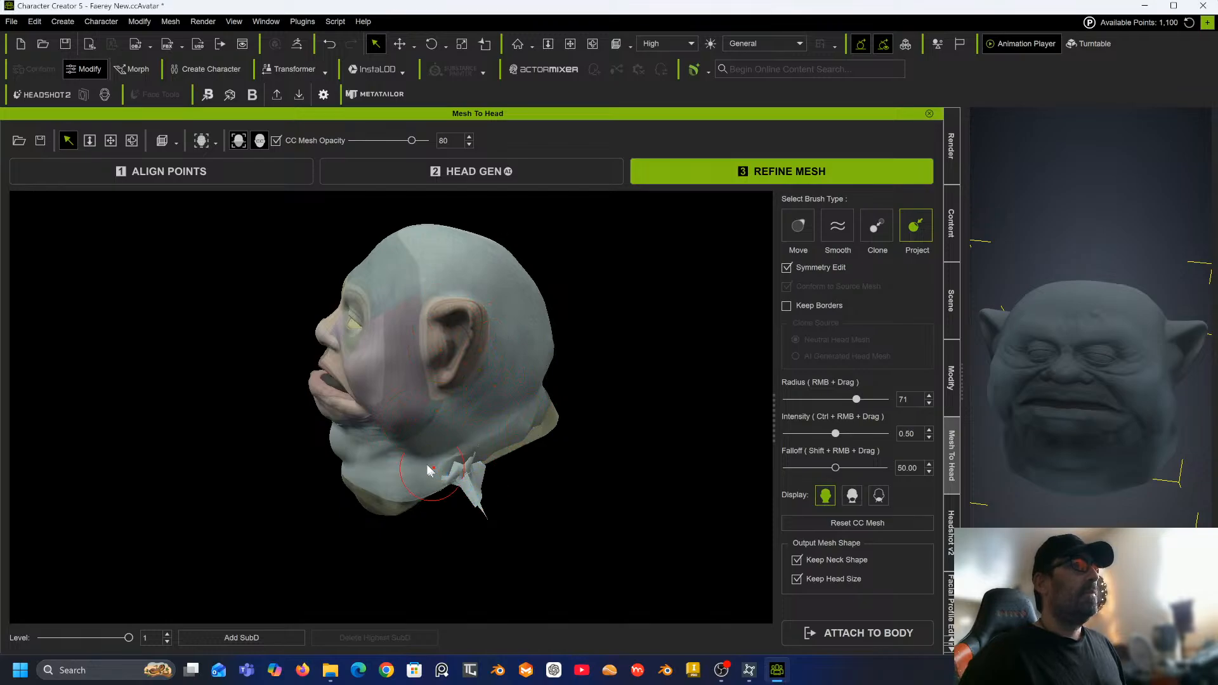
Zoom to the front of the face, set the brush radius to 42, and switch to the Smooth brush.
{"action": "scroll", "coordinate": [421, 452], "scroll_direction": "up", "scroll_amount": 4}
{"action": "middle_click_drag", "start_coordinate": [403, 423], "coordinate": [558, 444]}
{"action": "mouse_move", "coordinate": [557, 444]}
{"action": "middle_mouse_down"}
{"action": "mouse_move", "coordinate": [498, 424]}
{"action": "mouse_move", "coordinate": [559, 394]}
{"action": "mouse_move", "coordinate": [736, 394]}
{"action": "mouse_move", "coordinate": [649, 421]}
{"action": "mouse_move", "coordinate": [623, 407]}
{"action": "mouse_move", "coordinate": [610, 418]}
{"action": "middle_mouse_up"}
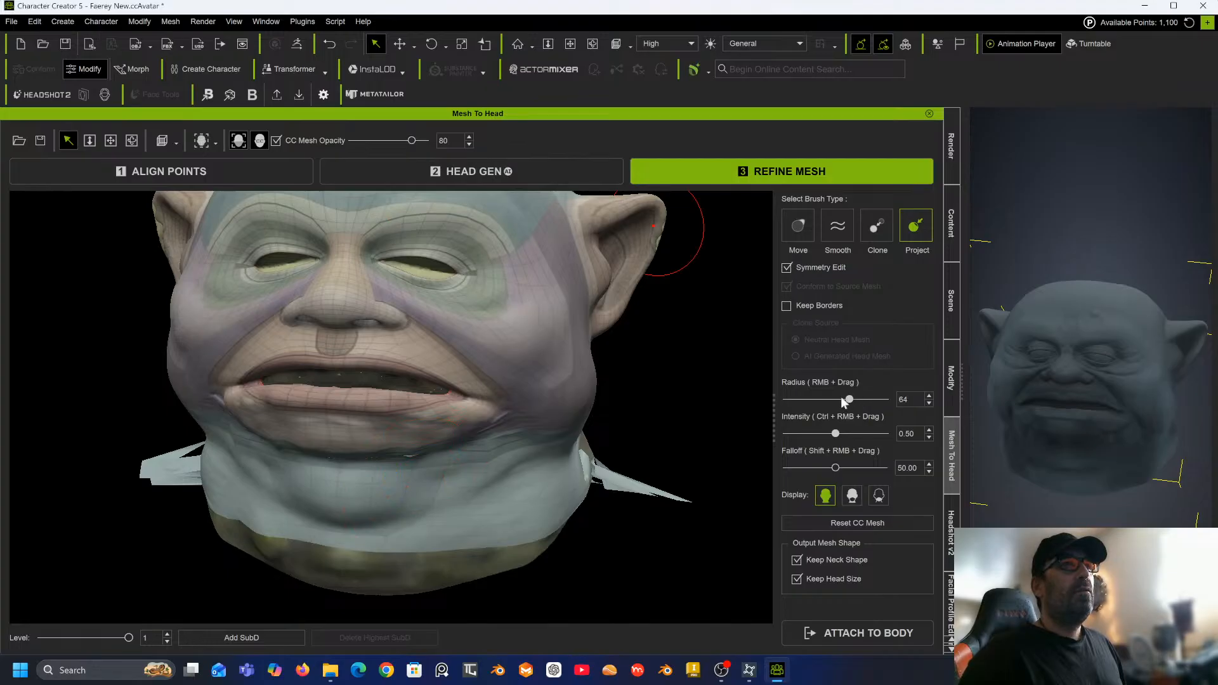
{"action": "left_click_drag", "start_coordinate": [831, 400], "coordinate": [826, 399]}
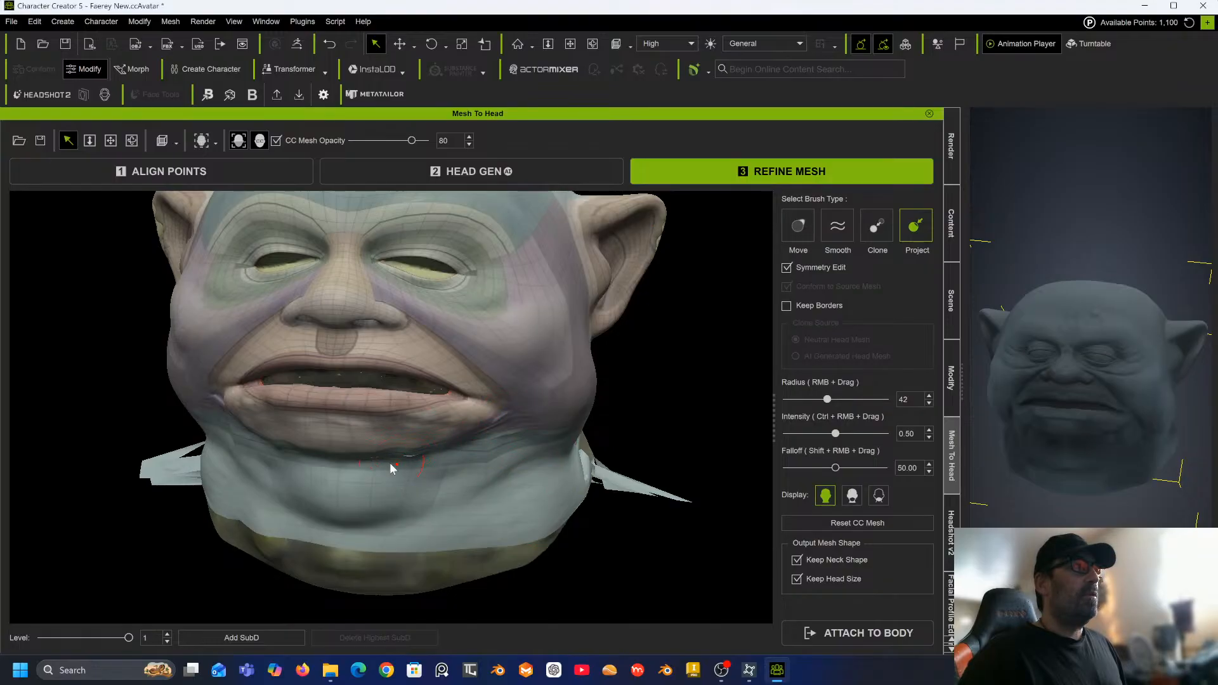
{"action": "left_click", "coordinate": [838, 226]}
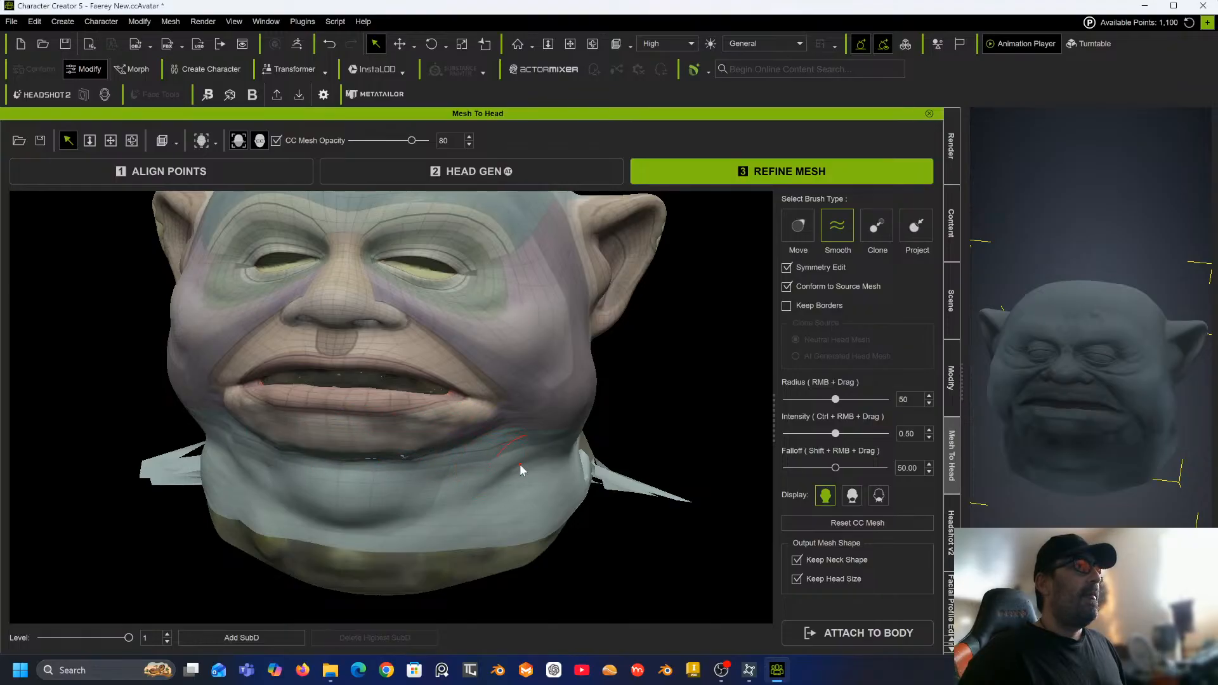
Smooth the seam across the neck under the chin with the Smooth brush.
{"action": "left_click_drag", "start_coordinate": [614, 486], "coordinate": [654, 488]}
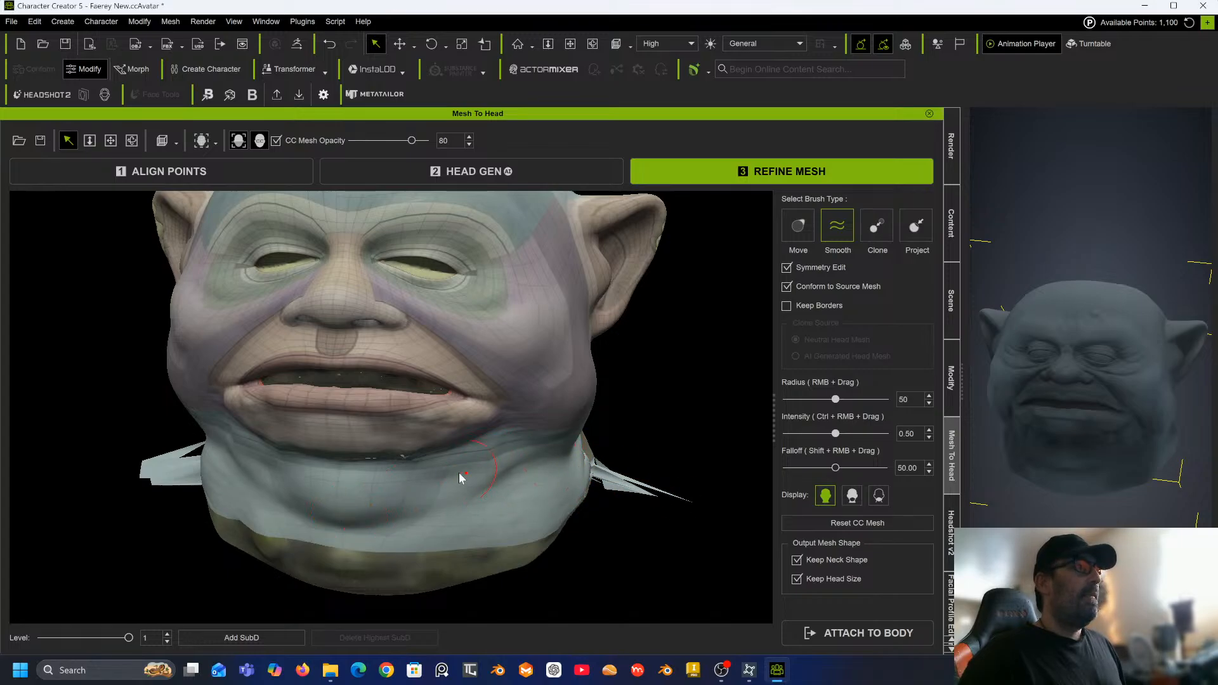
{"action": "left_click_drag", "start_coordinate": [404, 458], "coordinate": [379, 463]}
{"action": "middle_click_drag", "start_coordinate": [445, 487], "coordinate": [446, 451]}
{"action": "mouse_move", "coordinate": [445, 454]}
{"action": "left_mouse_down", "text": "alt"}
{"action": "mouse_move", "coordinate": [442, 393]}
{"action": "mouse_move", "coordinate": [412, 317]}
{"action": "mouse_move", "coordinate": [388, 301]}
{"action": "left_mouse_up", "text": "alt"}
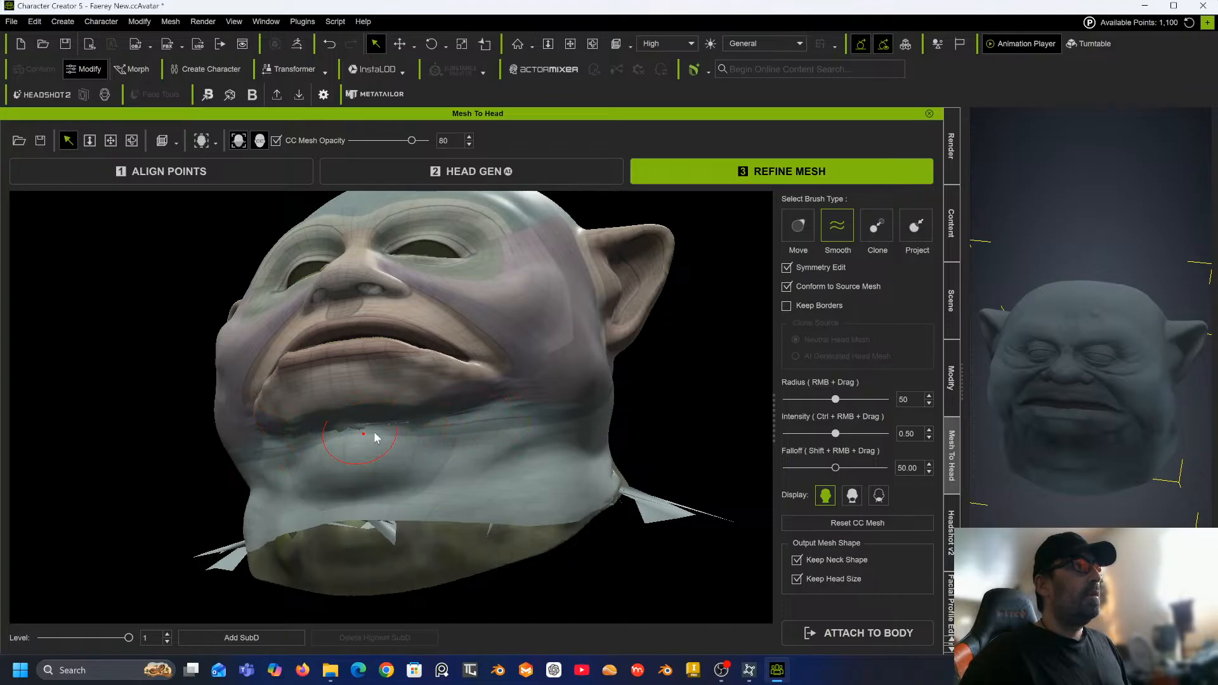
{"action": "mouse_move", "coordinate": [375, 433]}
{"action": "left_mouse_down"}
{"action": "mouse_move", "coordinate": [331, 435]}
{"action": "mouse_move", "coordinate": [361, 425]}
{"action": "left_mouse_up"}
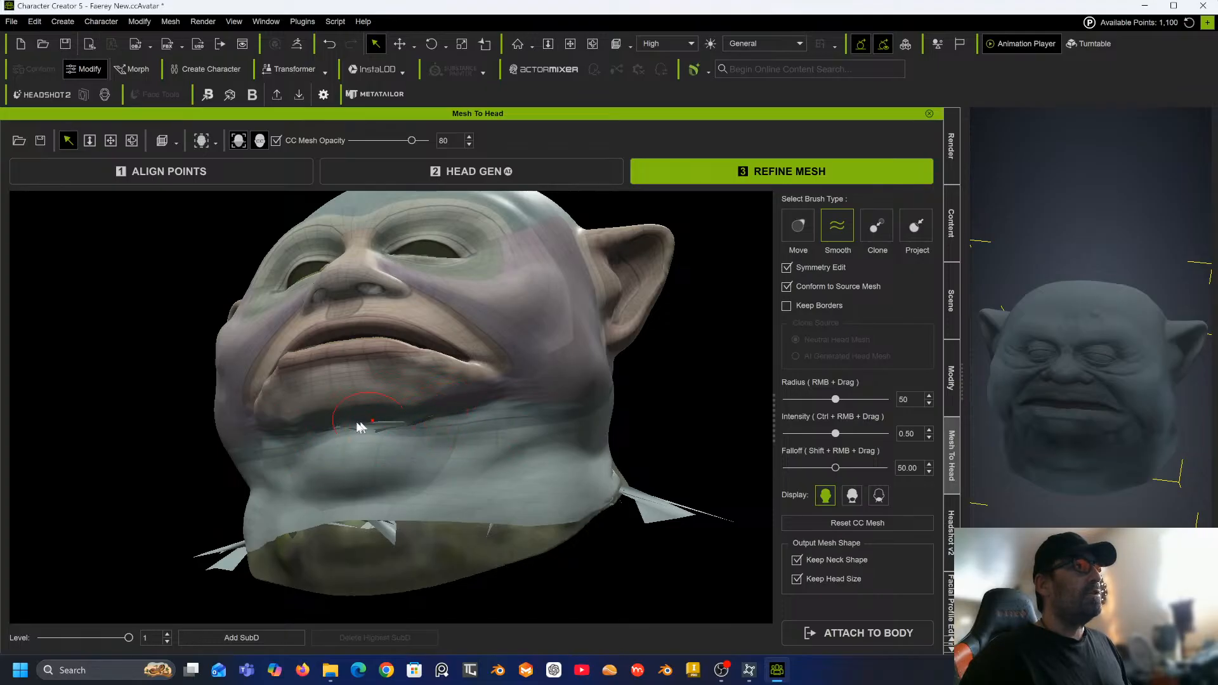
{"action": "mouse_move", "coordinate": [357, 423]}
{"action": "left_mouse_down"}
{"action": "mouse_move", "coordinate": [365, 436]}
{"action": "mouse_move", "coordinate": [421, 421]}
{"action": "mouse_move", "coordinate": [346, 435]}
{"action": "mouse_move", "coordinate": [428, 427]}
{"action": "left_mouse_up"}
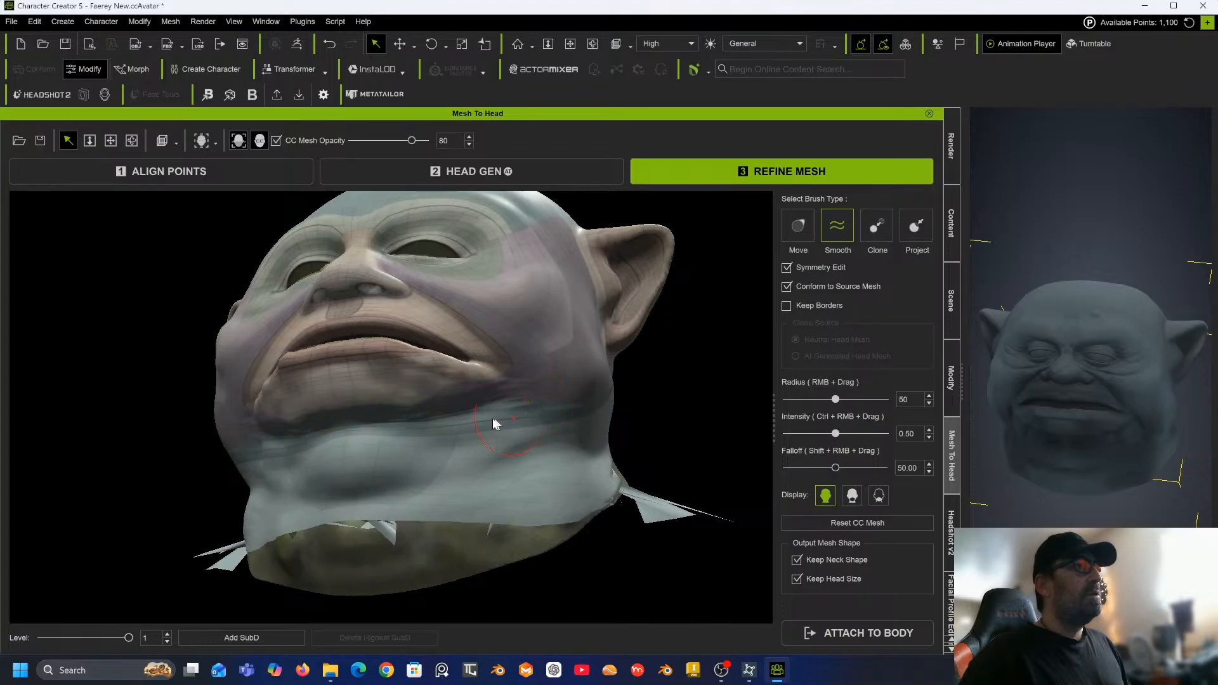
{"action": "mouse_move", "coordinate": [375, 479]}
{"action": "left_mouse_down"}
{"action": "mouse_move", "coordinate": [380, 527]}
{"action": "mouse_move", "coordinate": [450, 514]}
{"action": "mouse_move", "coordinate": [318, 525]}
{"action": "mouse_move", "coordinate": [288, 541]}
{"action": "mouse_move", "coordinate": [332, 523]}
{"action": "mouse_move", "coordinate": [580, 527]}
{"action": "left_mouse_up"}
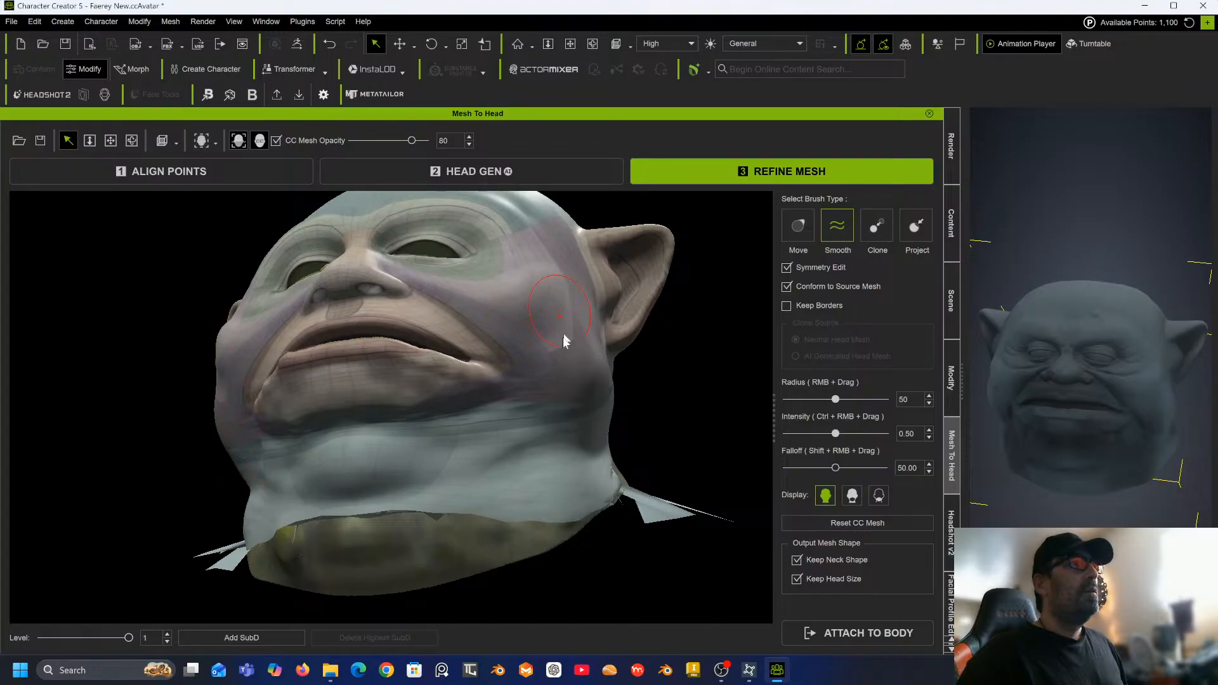
Smooth the cheek area beside the nose and below the eye with the Smooth brush at radius 50.
{"action": "middle_click_drag", "start_coordinate": [539, 297], "coordinate": [522, 382]}
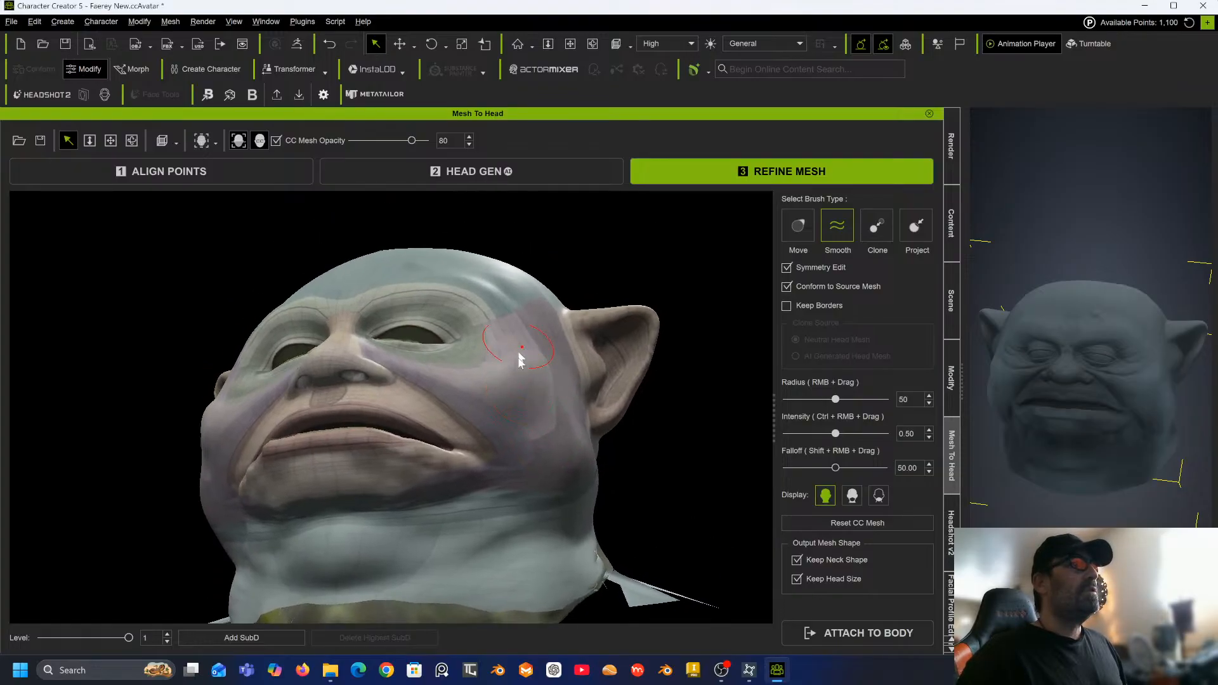
{"action": "left_click_drag", "start_coordinate": [521, 355], "coordinate": [533, 383], "text": "alt"}
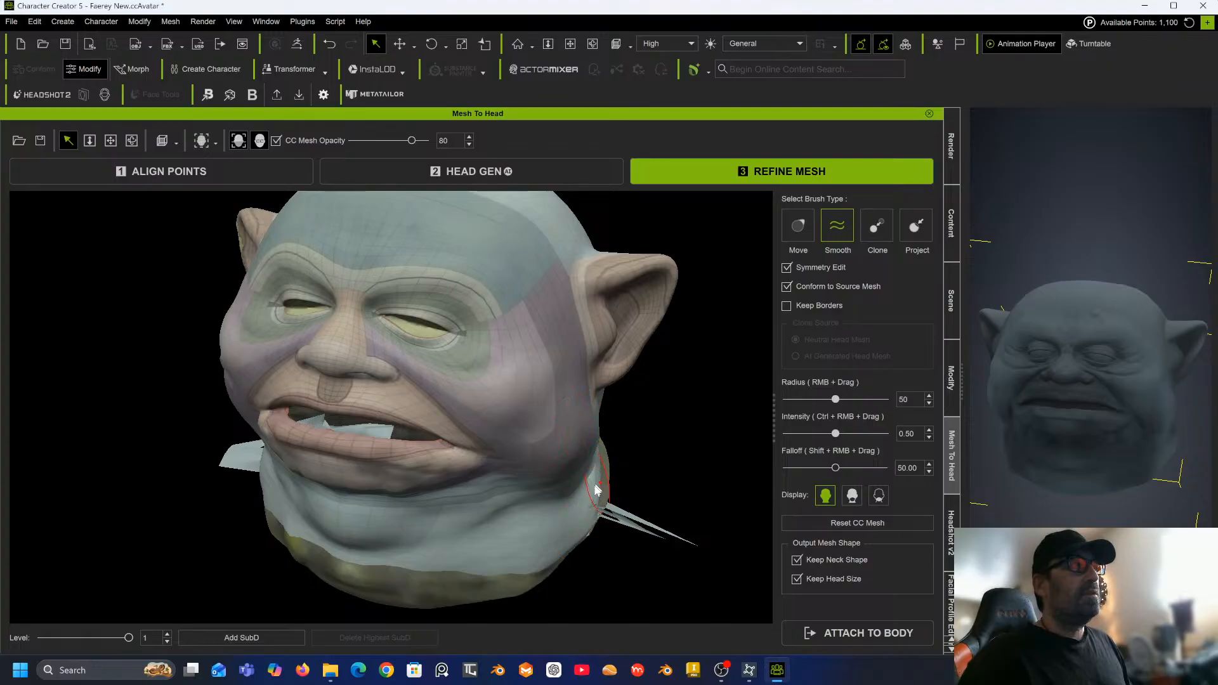
{"action": "left_click", "coordinate": [643, 523]}
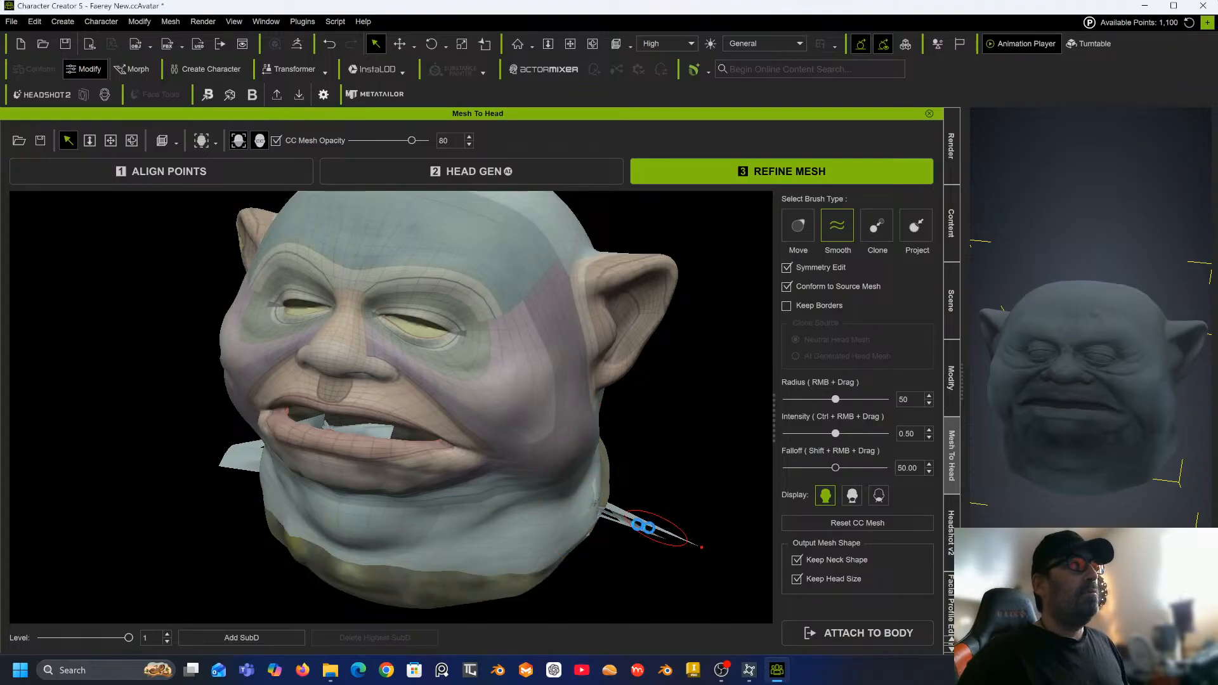
{"action": "left_click_drag", "start_coordinate": [503, 498], "coordinate": [729, 395], "text": "alt"}
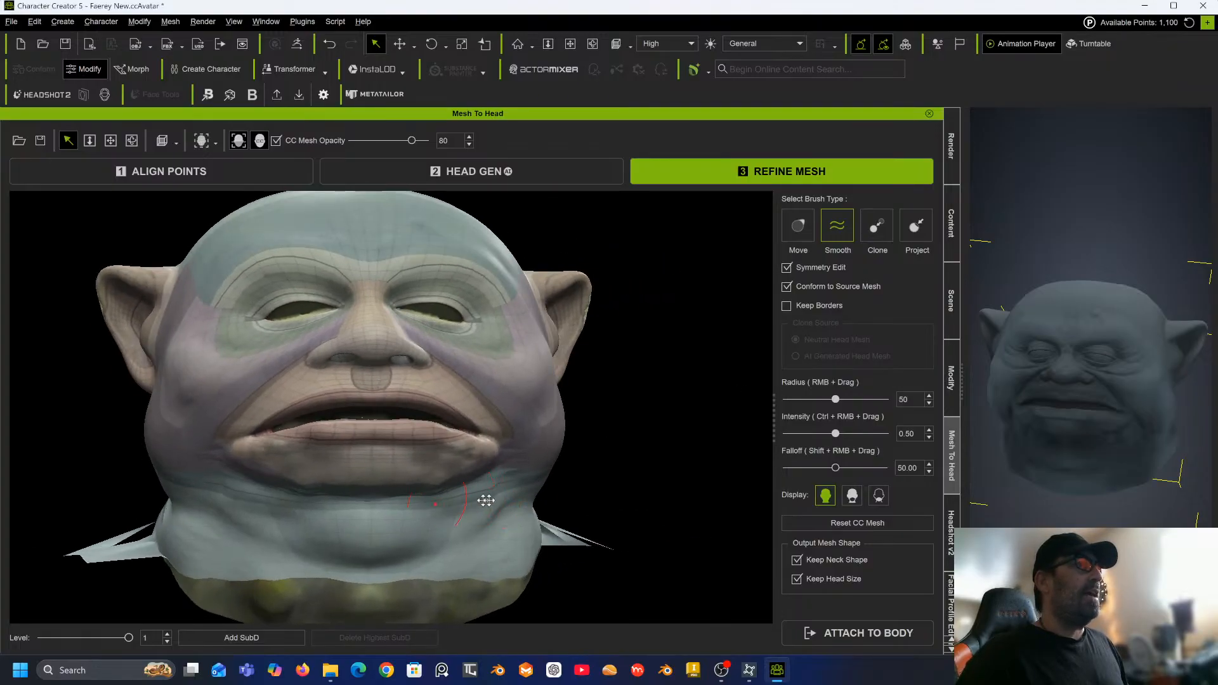
{"action": "left_click_drag", "start_coordinate": [484, 501], "coordinate": [656, 436], "text": "alt"}
{"action": "mouse_move", "coordinate": [468, 455]}
{"action": "left_mouse_down", "text": "alt"}
{"action": "mouse_move", "coordinate": [513, 446]}
{"action": "mouse_move", "coordinate": [362, 476]}
{"action": "left_mouse_up", "text": "alt"}
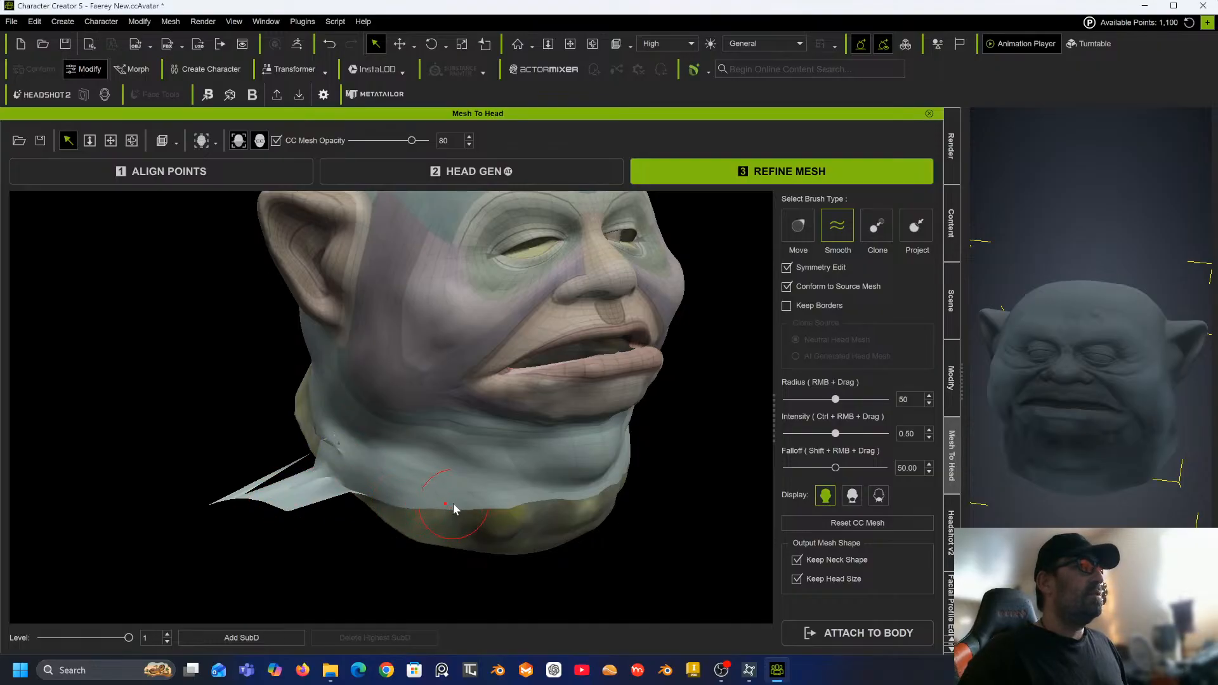
Smooth the side and back of the neck behind the jaw.
{"action": "left_click_drag", "start_coordinate": [289, 437], "coordinate": [355, 527], "text": "alt"}
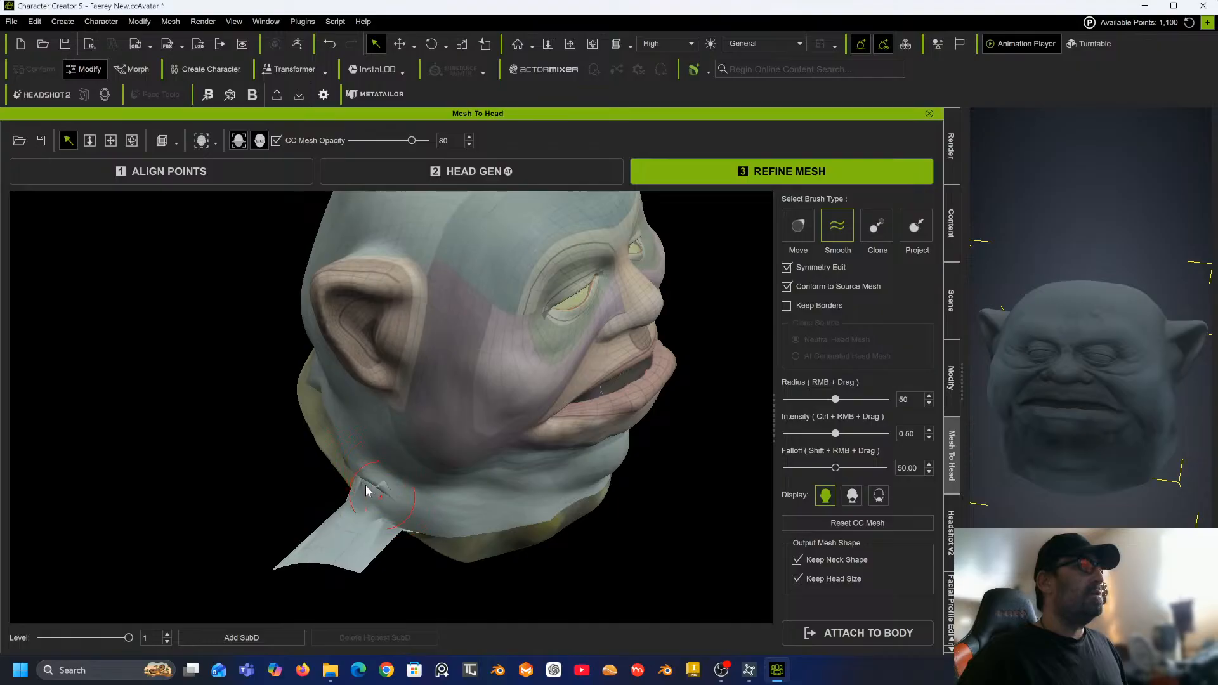
{"action": "mouse_move", "coordinate": [407, 513]}
{"action": "left_mouse_down"}
{"action": "mouse_move", "coordinate": [356, 465]}
{"action": "mouse_move", "coordinate": [412, 514]}
{"action": "mouse_move", "coordinate": [370, 480]}
{"action": "mouse_move", "coordinate": [399, 499]}
{"action": "mouse_move", "coordinate": [349, 483]}
{"action": "mouse_move", "coordinate": [400, 496]}
{"action": "mouse_move", "coordinate": [391, 488]}
{"action": "mouse_move", "coordinate": [373, 484]}
{"action": "mouse_move", "coordinate": [427, 536]}
{"action": "mouse_move", "coordinate": [294, 557]}
{"action": "mouse_move", "coordinate": [306, 551]}
{"action": "left_mouse_up"}
{"action": "middle_click_drag", "start_coordinate": [271, 490], "coordinate": [484, 516]}
{"action": "mouse_move", "coordinate": [484, 515]}
{"action": "left_mouse_down"}
{"action": "mouse_move", "coordinate": [444, 497]}
{"action": "mouse_move", "coordinate": [484, 506]}
{"action": "mouse_move", "coordinate": [467, 506]}
{"action": "mouse_move", "coordinate": [506, 527]}
{"action": "mouse_move", "coordinate": [375, 441]}
{"action": "mouse_move", "coordinate": [357, 444]}
{"action": "mouse_move", "coordinate": [430, 490]}
{"action": "mouse_move", "coordinate": [341, 432]}
{"action": "left_mouse_up"}
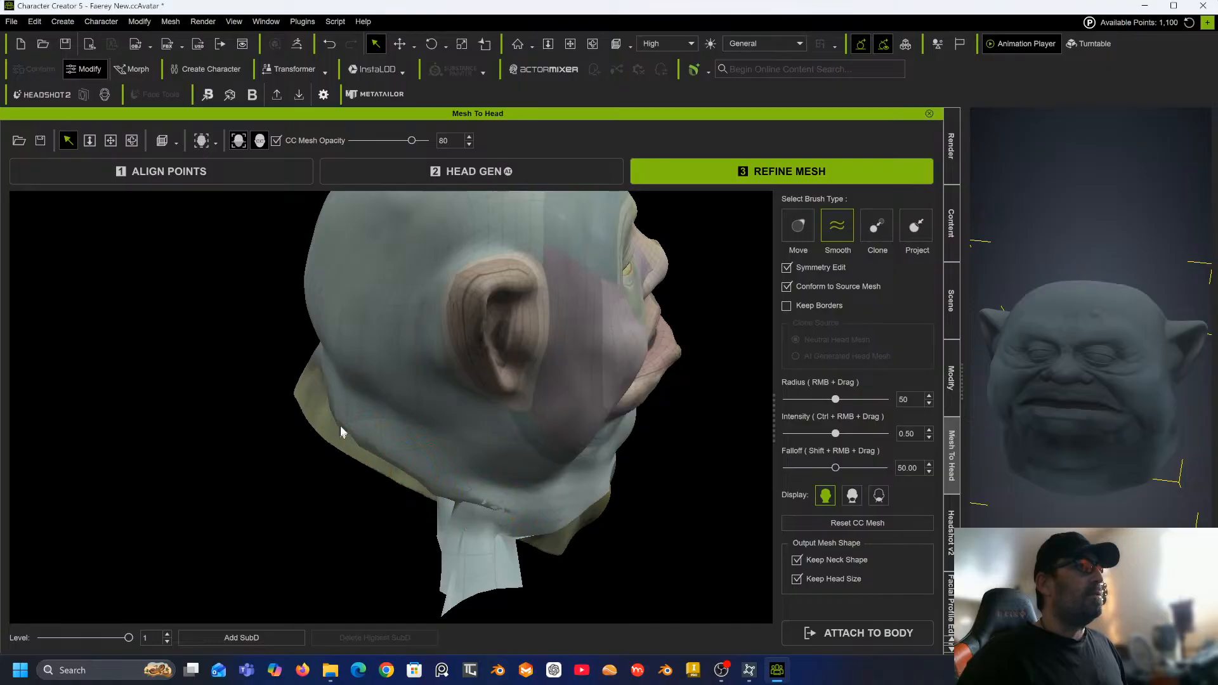
{"action": "left_click_drag", "start_coordinate": [451, 513], "coordinate": [460, 613]}
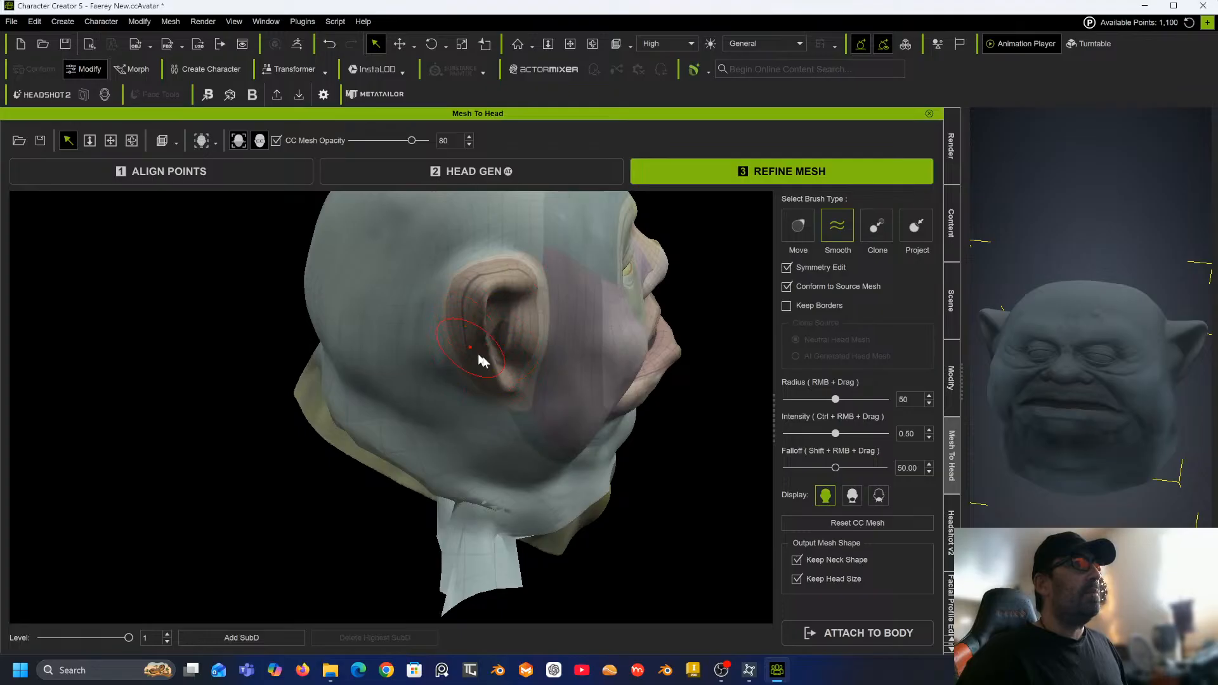
Smooth the jagged neck border along the back and underside of the head from several angles.
{"action": "mouse_move", "coordinate": [333, 390]}
{"action": "middle_mouse_down"}
{"action": "mouse_move", "coordinate": [356, 381]}
{"action": "mouse_move", "coordinate": [343, 355]}
{"action": "mouse_move", "coordinate": [327, 378]}
{"action": "middle_mouse_up"}
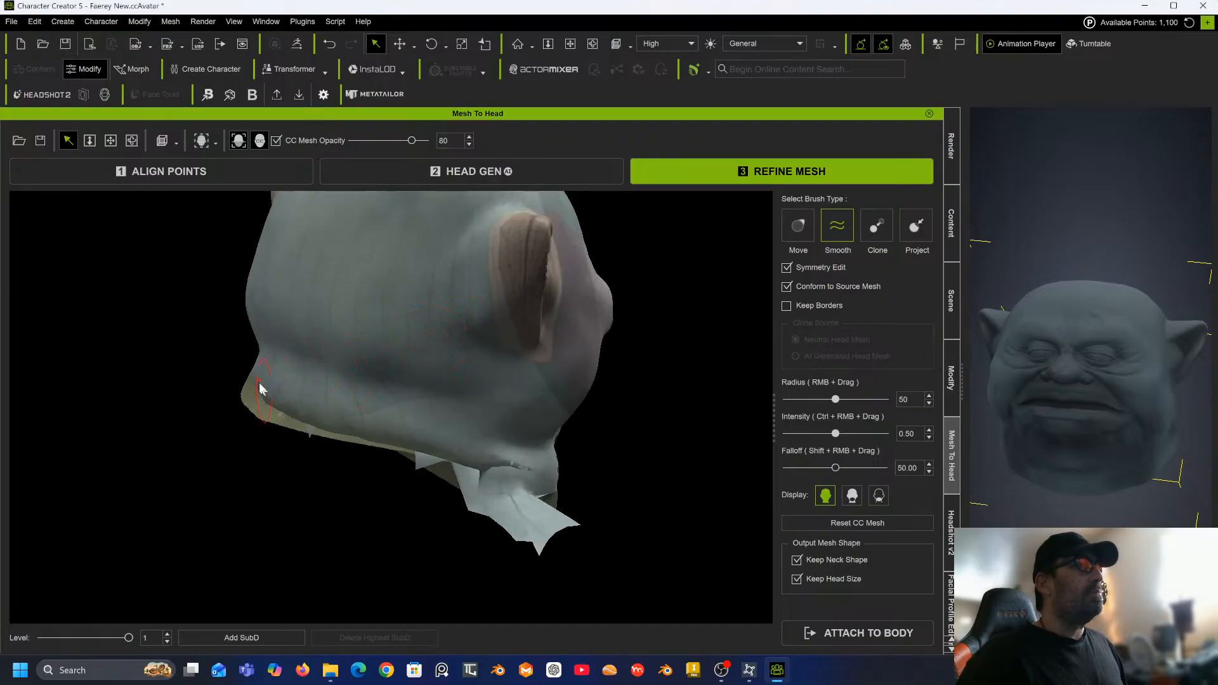
{"action": "mouse_move", "coordinate": [298, 408]}
{"action": "left_mouse_down"}
{"action": "mouse_move", "coordinate": [346, 421]}
{"action": "mouse_move", "coordinate": [298, 424]}
{"action": "left_mouse_up"}
{"action": "mouse_move", "coordinate": [482, 464]}
{"action": "left_mouse_down"}
{"action": "mouse_move", "coordinate": [463, 505]}
{"action": "mouse_move", "coordinate": [489, 488]}
{"action": "left_mouse_up"}
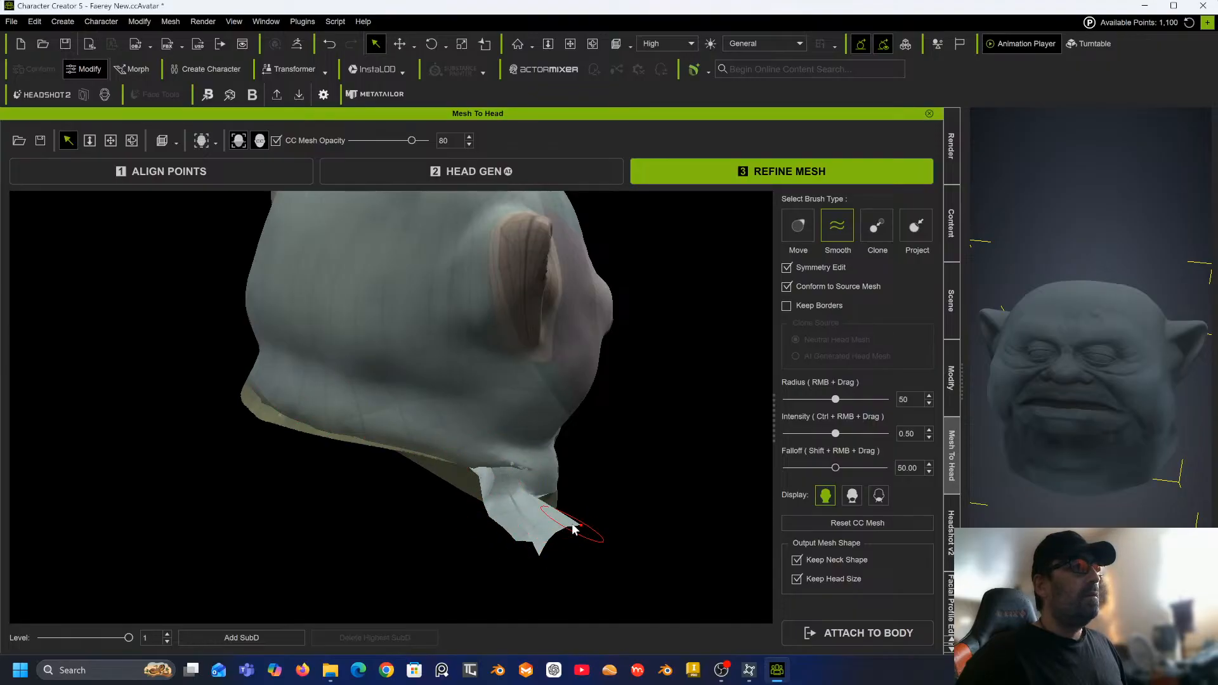
{"action": "right_click_drag", "start_coordinate": [457, 545], "coordinate": [590, 563]}
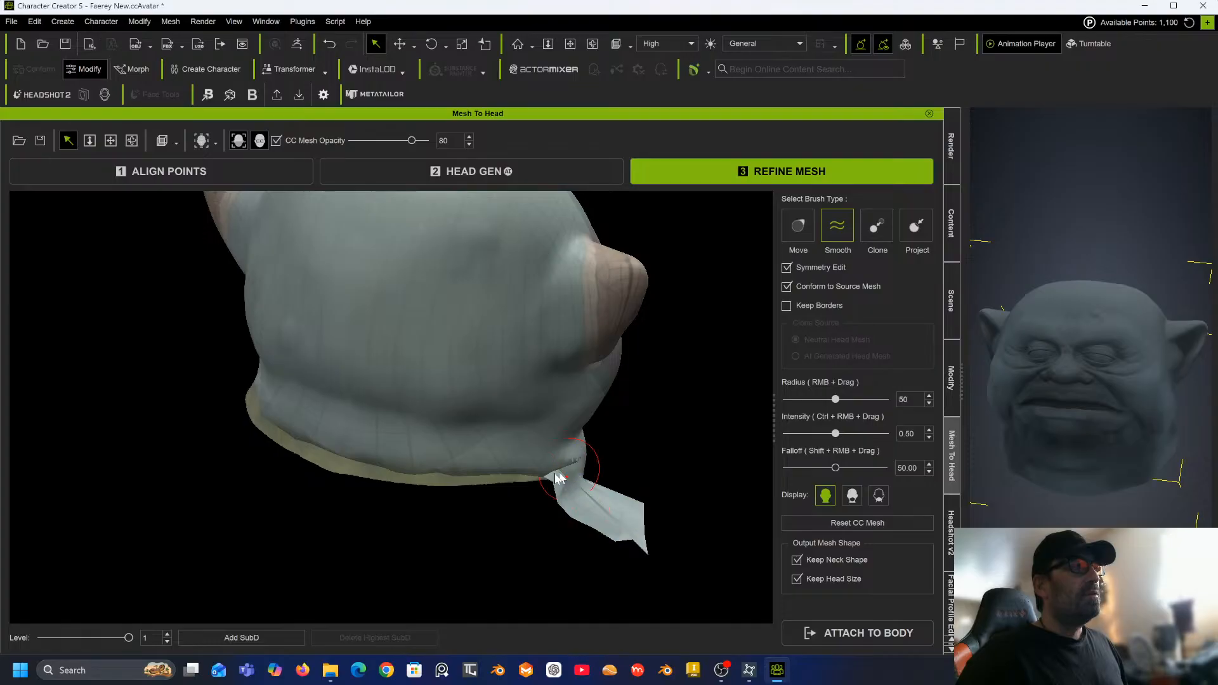
{"action": "left_click_drag", "start_coordinate": [570, 464], "coordinate": [565, 468]}
{"action": "mouse_move", "coordinate": [513, 528]}
{"action": "left_mouse_down", "text": "alt"}
{"action": "mouse_move", "coordinate": [596, 446]}
{"action": "mouse_move", "coordinate": [792, 324]}
{"action": "mouse_move", "coordinate": [751, 315]}
{"action": "mouse_move", "coordinate": [736, 336]}
{"action": "left_mouse_up", "text": "alt"}
{"action": "mouse_move", "coordinate": [607, 432]}
{"action": "left_mouse_down"}
{"action": "mouse_move", "coordinate": [580, 436]}
{"action": "mouse_move", "coordinate": [569, 488]}
{"action": "mouse_move", "coordinate": [594, 457]}
{"action": "mouse_move", "coordinate": [641, 470]}
{"action": "left_mouse_up"}
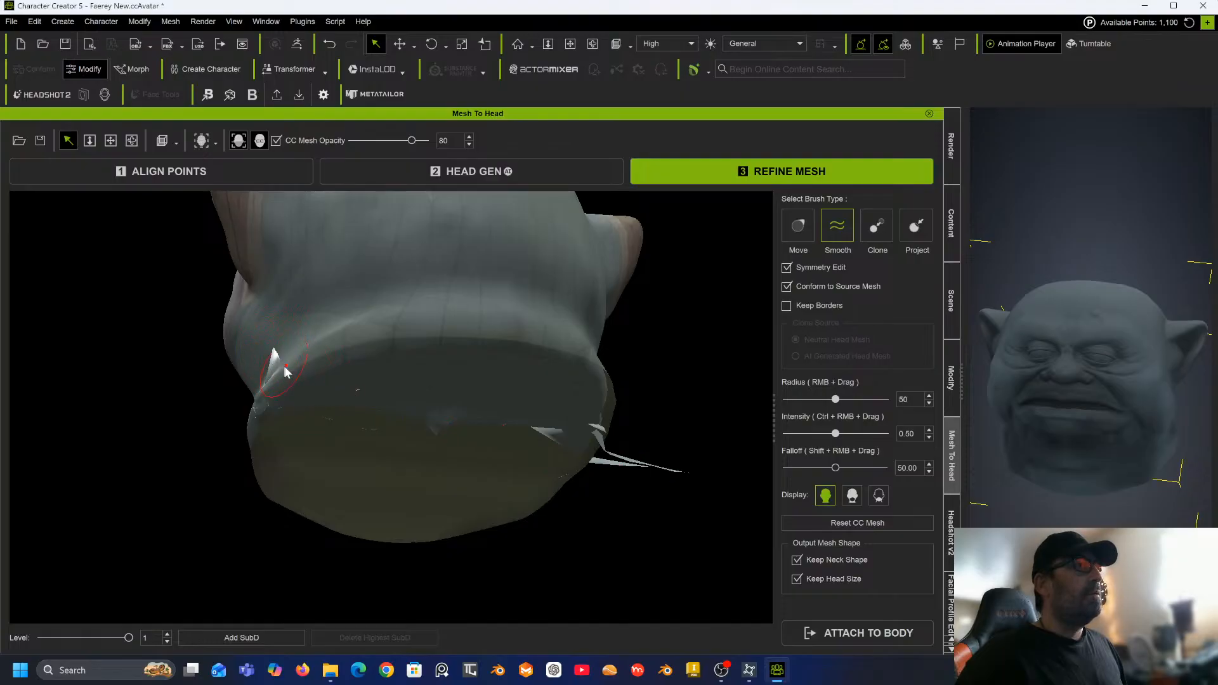
{"action": "right_click_drag", "start_coordinate": [474, 477], "coordinate": [614, 370], "text": "alt"}
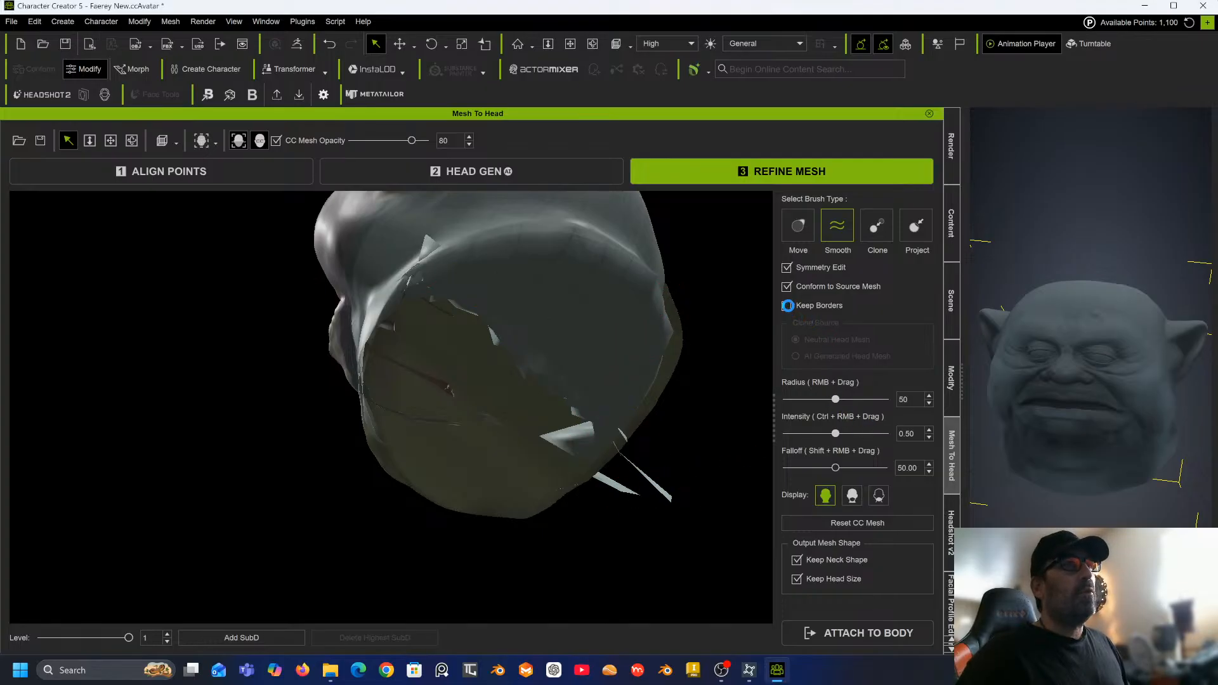
Enable Keep Borders and smooth the spiked edge at the bottom of the neck.
{"action": "left_click", "coordinate": [787, 305]}
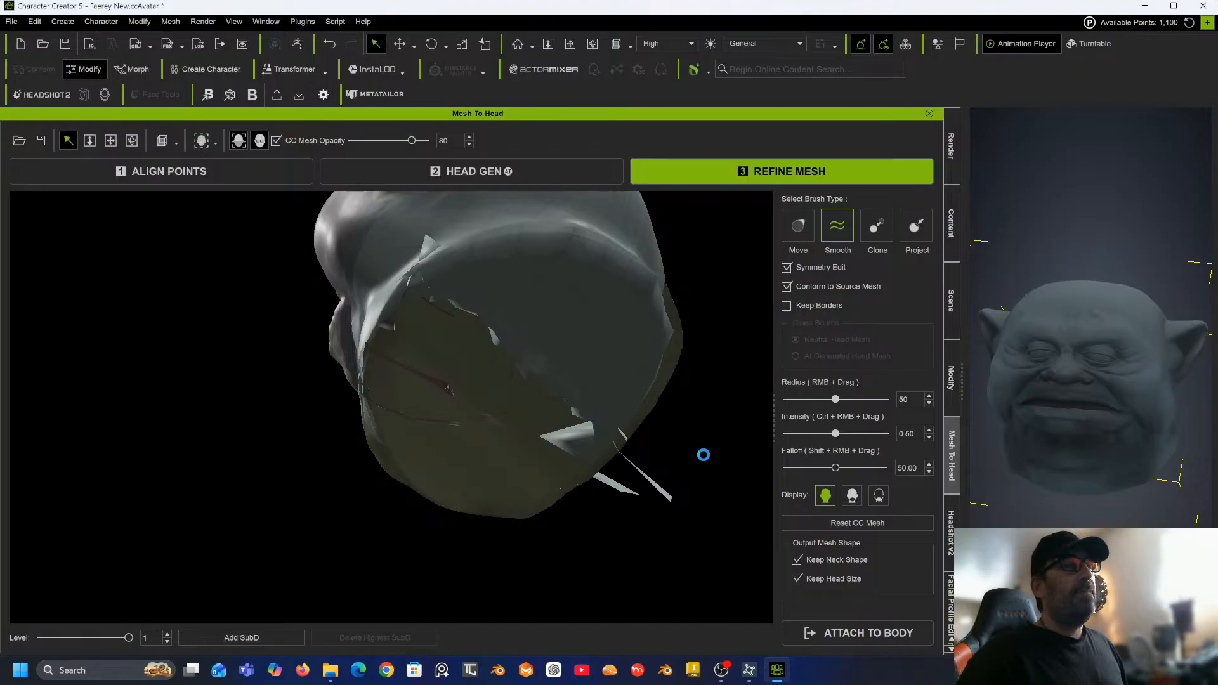
{"action": "left_click", "coordinate": [787, 306]}
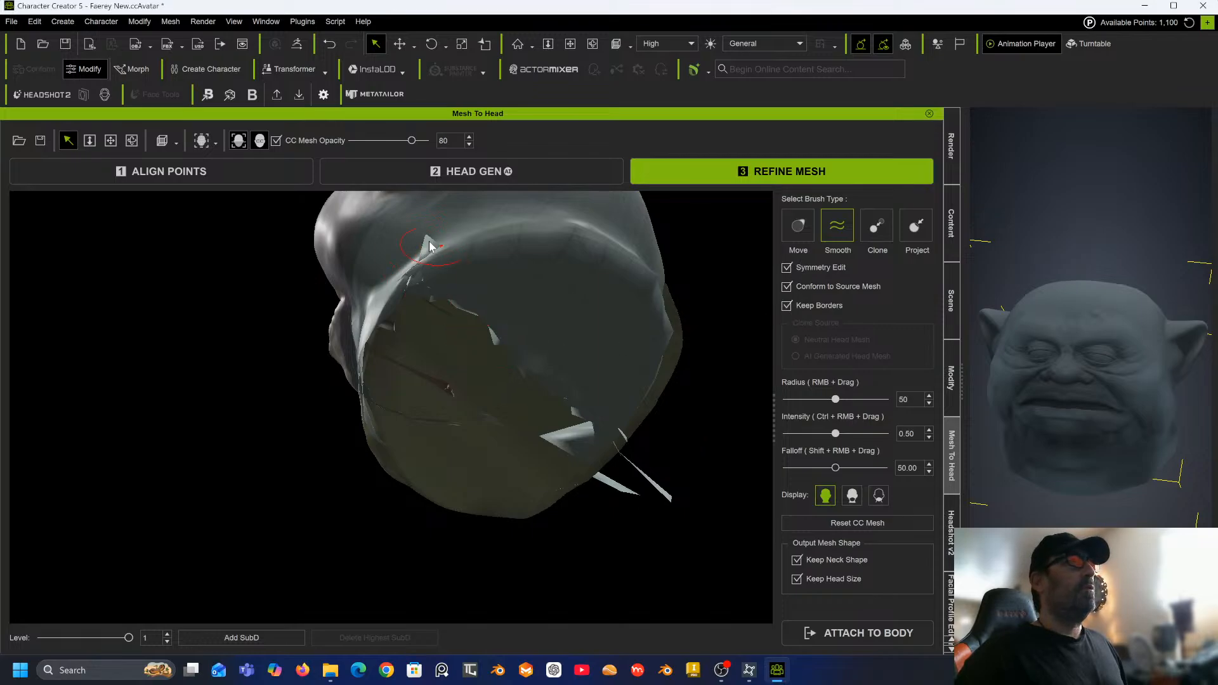
{"action": "middle_click_drag", "start_coordinate": [424, 247], "coordinate": [501, 468]}
{"action": "middle_click_drag", "start_coordinate": [481, 327], "coordinate": [437, 438]}
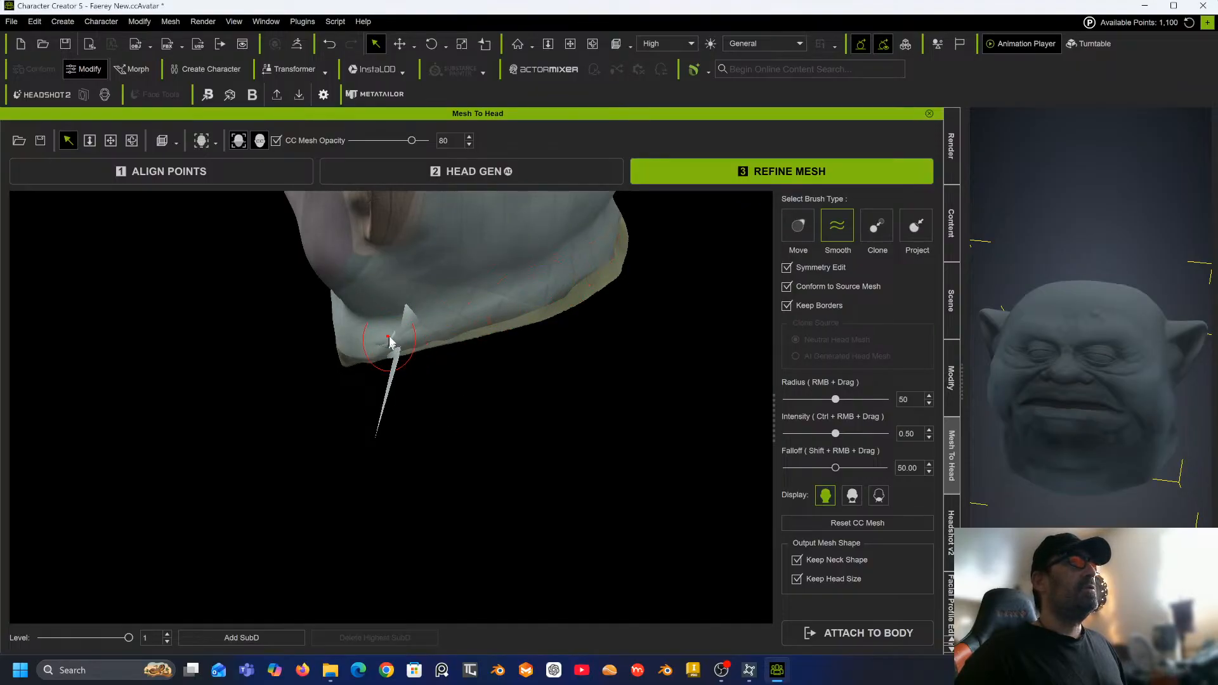
{"action": "left_click_drag", "start_coordinate": [365, 361], "coordinate": [432, 296]}
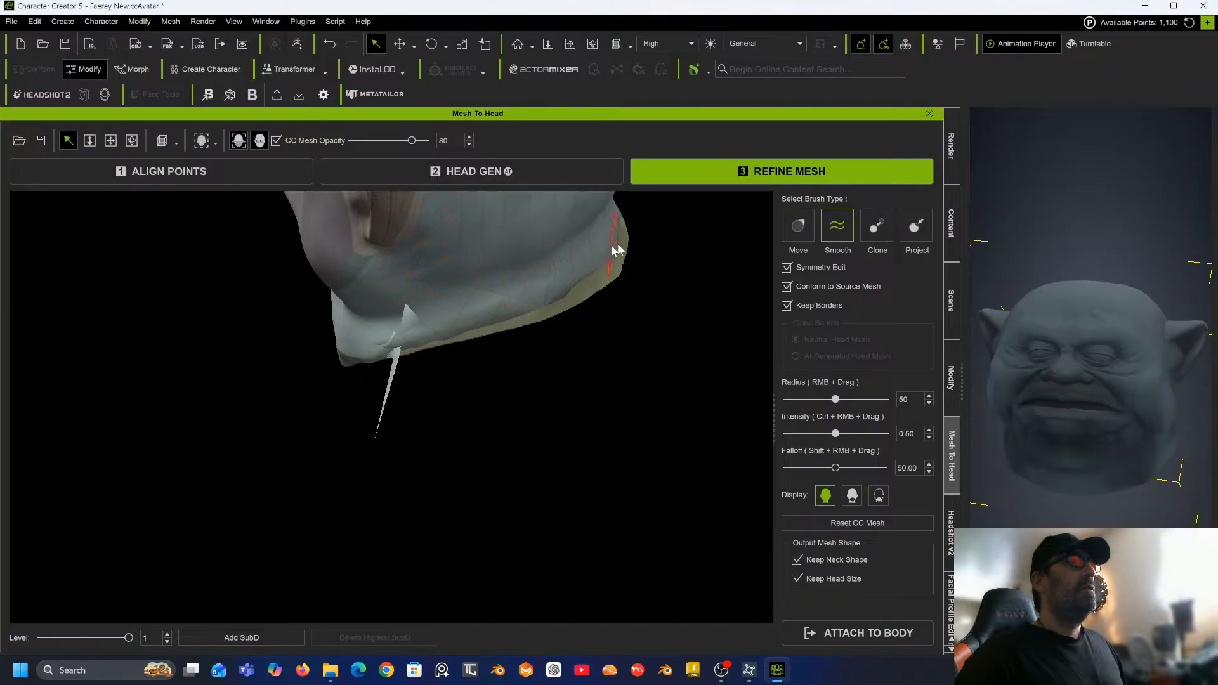
Smooth the neck border under the jaw on the side of the head with Keep Borders on.
{"action": "right_click_drag", "start_coordinate": [593, 298], "coordinate": [346, 447], "text": "alt"}
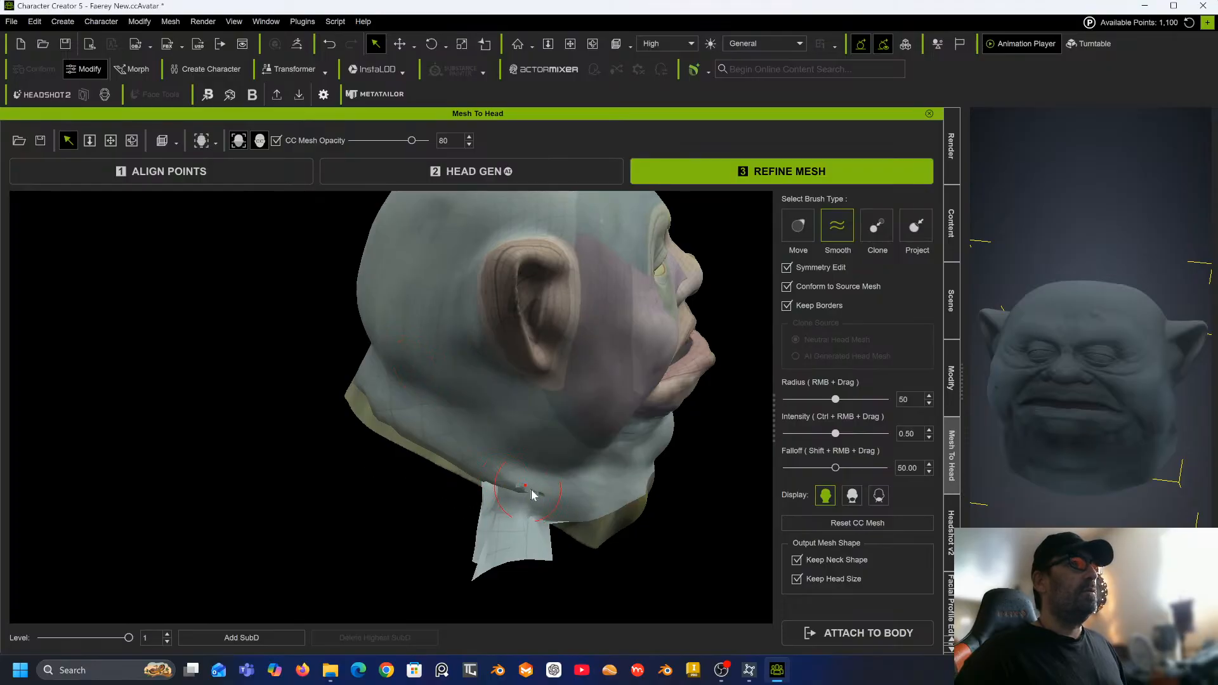
{"action": "mouse_move", "coordinate": [516, 486]}
{"action": "left_mouse_down"}
{"action": "mouse_move", "coordinate": [502, 483]}
{"action": "mouse_move", "coordinate": [525, 491]}
{"action": "mouse_move", "coordinate": [499, 478]}
{"action": "mouse_move", "coordinate": [536, 501]}
{"action": "mouse_move", "coordinate": [444, 443]}
{"action": "mouse_move", "coordinate": [534, 489]}
{"action": "mouse_move", "coordinate": [508, 502]}
{"action": "mouse_move", "coordinate": [556, 503]}
{"action": "mouse_move", "coordinate": [511, 475]}
{"action": "mouse_move", "coordinate": [545, 496]}
{"action": "mouse_move", "coordinate": [462, 474]}
{"action": "mouse_move", "coordinate": [534, 487]}
{"action": "mouse_move", "coordinate": [536, 503]}
{"action": "mouse_move", "coordinate": [546, 492]}
{"action": "mouse_move", "coordinate": [506, 479]}
{"action": "mouse_move", "coordinate": [546, 501]}
{"action": "mouse_move", "coordinate": [508, 498]}
{"action": "mouse_move", "coordinate": [547, 500]}
{"action": "mouse_move", "coordinate": [499, 470]}
{"action": "mouse_move", "coordinate": [547, 502]}
{"action": "mouse_move", "coordinate": [516, 488]}
{"action": "mouse_move", "coordinate": [536, 492]}
{"action": "mouse_move", "coordinate": [542, 516]}
{"action": "mouse_move", "coordinate": [507, 482]}
{"action": "left_mouse_up"}
{"action": "mouse_move", "coordinate": [556, 451]}
{"action": "left_mouse_down"}
{"action": "mouse_move", "coordinate": [541, 481]}
{"action": "mouse_move", "coordinate": [504, 483]}
{"action": "mouse_move", "coordinate": [544, 498]}
{"action": "mouse_move", "coordinate": [500, 489]}
{"action": "mouse_move", "coordinate": [532, 499]}
{"action": "left_mouse_up"}
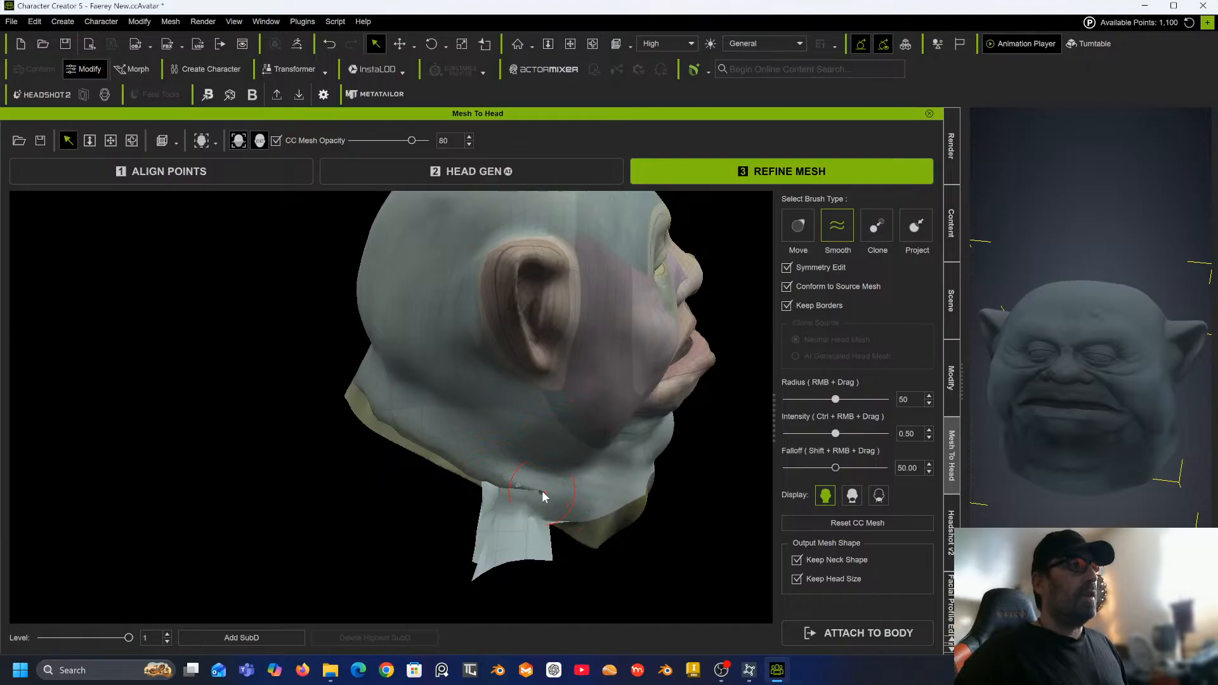
{"action": "mouse_move", "coordinate": [538, 483]}
{"action": "middle_mouse_down"}
{"action": "mouse_move", "coordinate": [470, 465]}
{"action": "mouse_move", "coordinate": [494, 453]}
{"action": "middle_mouse_up"}
{"action": "left_click_drag", "start_coordinate": [534, 489], "coordinate": [544, 506]}
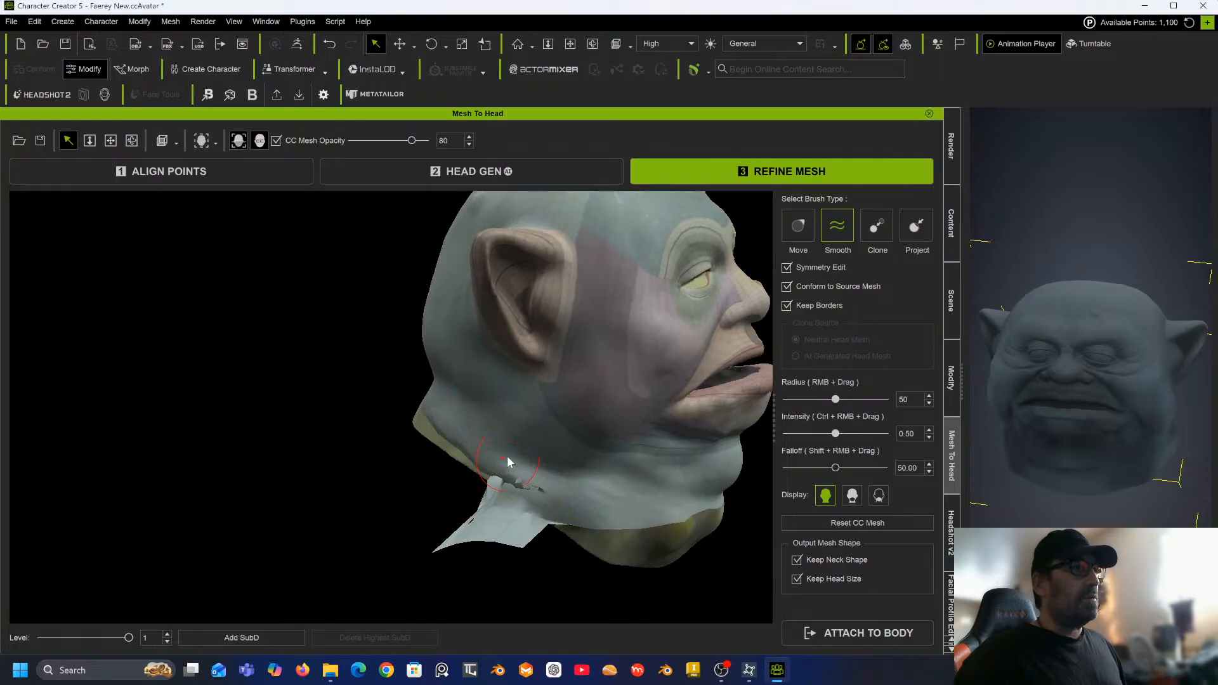
{"action": "mouse_move", "coordinate": [506, 464]}
{"action": "left_mouse_down"}
{"action": "mouse_move", "coordinate": [519, 477]}
{"action": "mouse_move", "coordinate": [492, 481]}
{"action": "mouse_move", "coordinate": [546, 503]}
{"action": "mouse_move", "coordinate": [543, 490]}
{"action": "mouse_move", "coordinate": [512, 481]}
{"action": "mouse_move", "coordinate": [547, 498]}
{"action": "mouse_move", "coordinate": [546, 524]}
{"action": "mouse_move", "coordinate": [512, 507]}
{"action": "mouse_move", "coordinate": [526, 491]}
{"action": "mouse_move", "coordinate": [516, 480]}
{"action": "mouse_move", "coordinate": [522, 501]}
{"action": "mouse_move", "coordinate": [537, 486]}
{"action": "left_mouse_up"}
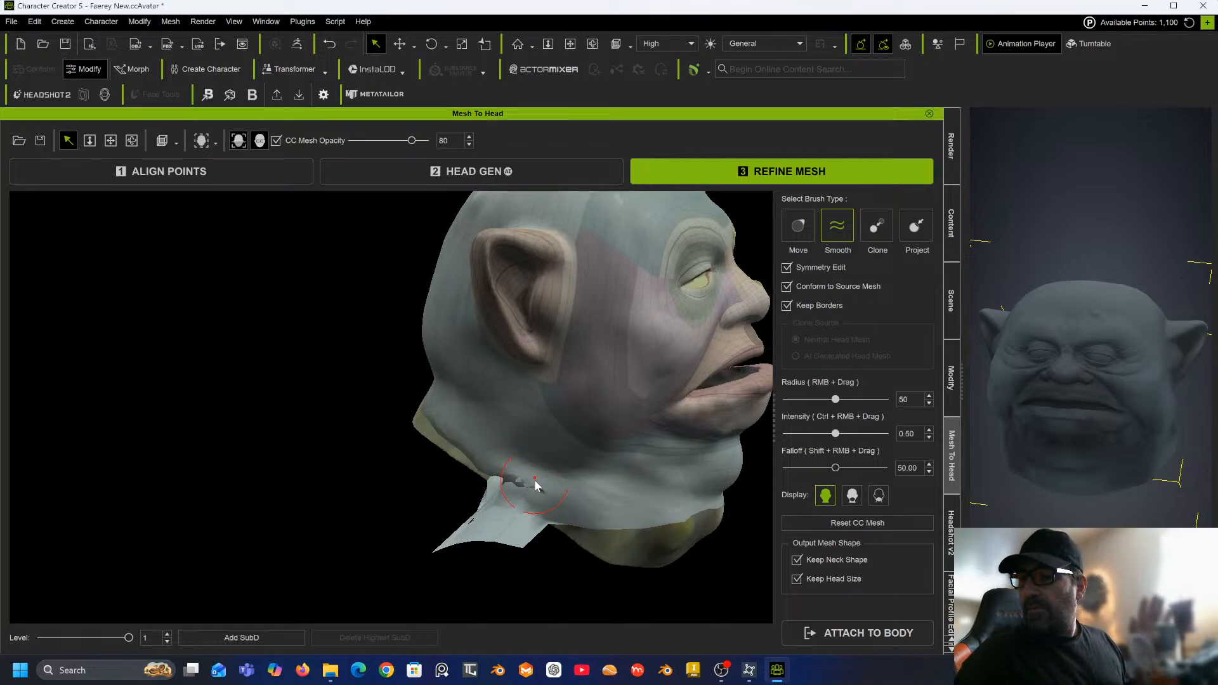
{"action": "mouse_move", "coordinate": [535, 486]}
{"action": "left_mouse_down"}
{"action": "mouse_move", "coordinate": [508, 479]}
{"action": "mouse_move", "coordinate": [543, 498]}
{"action": "mouse_move", "coordinate": [497, 479]}
{"action": "mouse_move", "coordinate": [519, 491]}
{"action": "mouse_move", "coordinate": [466, 501]}
{"action": "mouse_move", "coordinate": [508, 485]}
{"action": "mouse_move", "coordinate": [535, 493]}
{"action": "mouse_move", "coordinate": [495, 476]}
{"action": "mouse_move", "coordinate": [556, 501]}
{"action": "mouse_move", "coordinate": [506, 484]}
{"action": "mouse_move", "coordinate": [543, 489]}
{"action": "mouse_move", "coordinate": [506, 479]}
{"action": "mouse_move", "coordinate": [525, 482]}
{"action": "mouse_move", "coordinate": [543, 444]}
{"action": "left_mouse_up"}
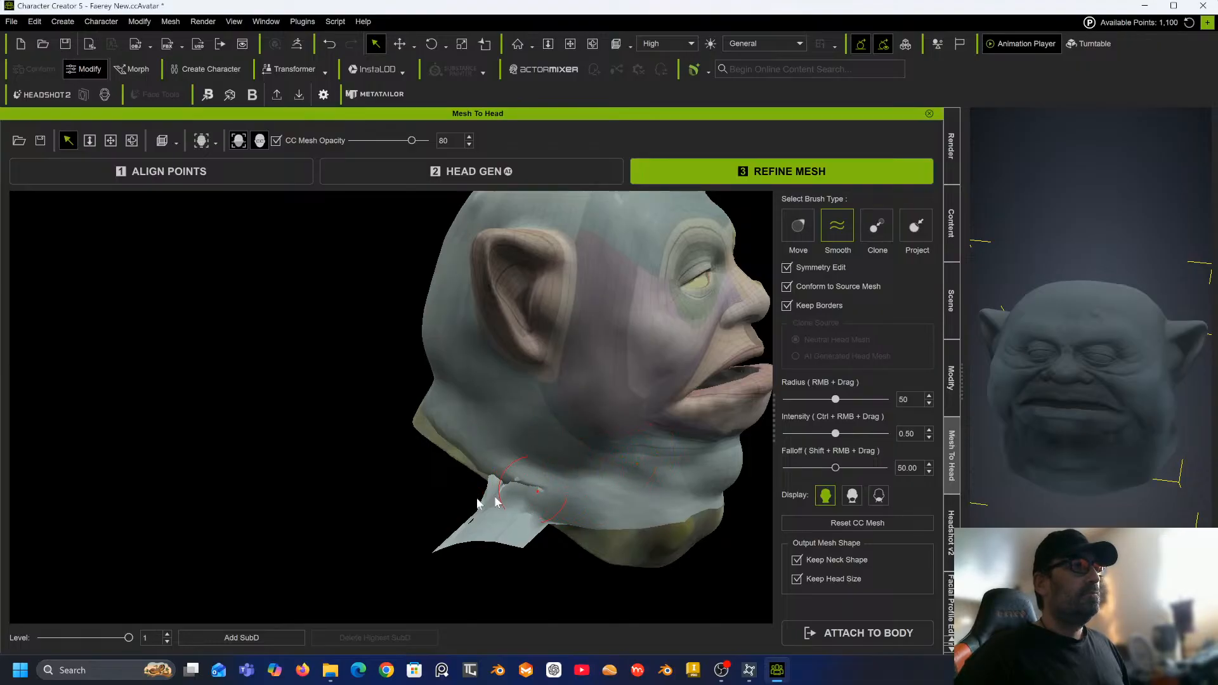
{"action": "mouse_move", "coordinate": [498, 504]}
{"action": "left_mouse_down"}
{"action": "mouse_move", "coordinate": [516, 476]}
{"action": "mouse_move", "coordinate": [489, 489]}
{"action": "mouse_move", "coordinate": [531, 489]}
{"action": "mouse_move", "coordinate": [477, 479]}
{"action": "mouse_move", "coordinate": [545, 490]}
{"action": "mouse_move", "coordinate": [516, 480]}
{"action": "mouse_move", "coordinate": [495, 489]}
{"action": "mouse_move", "coordinate": [544, 493]}
{"action": "mouse_move", "coordinate": [476, 492]}
{"action": "mouse_move", "coordinate": [500, 517]}
{"action": "left_mouse_up"}
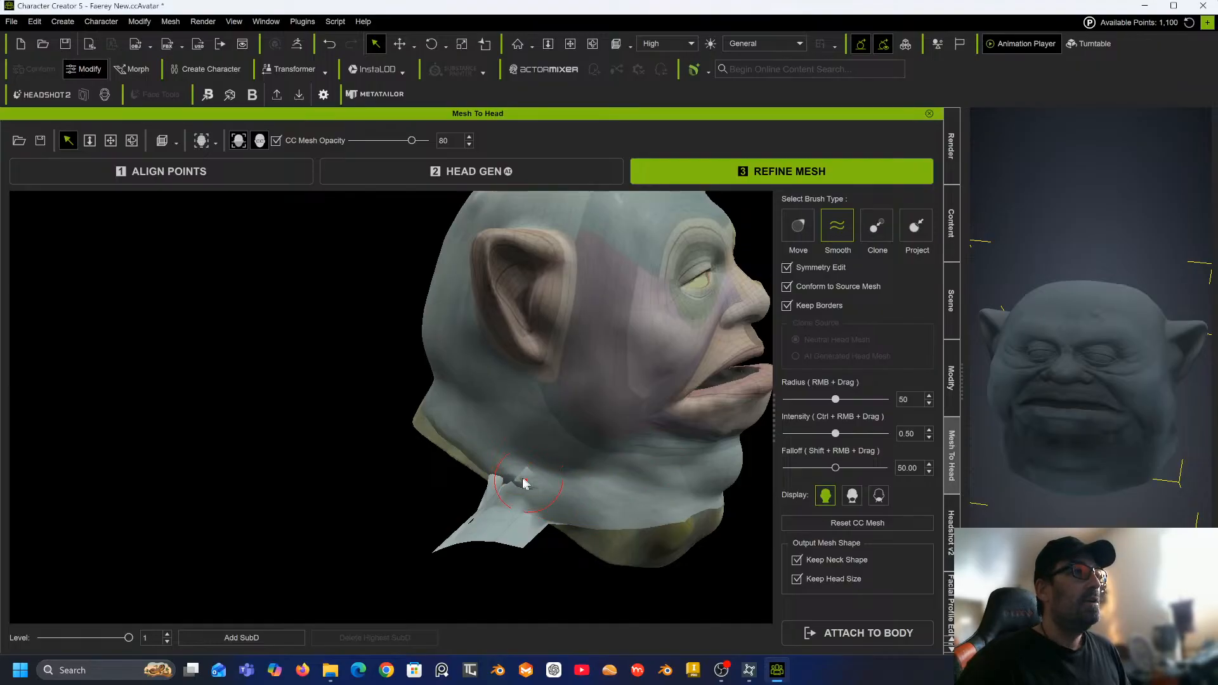
Turn off Keep Borders and smooth the seam on the neck below the jaw.
{"action": "mouse_move", "coordinate": [522, 479]}
{"action": "left_mouse_down"}
{"action": "mouse_move", "coordinate": [539, 492]}
{"action": "mouse_move", "coordinate": [513, 486]}
{"action": "mouse_move", "coordinate": [531, 474]}
{"action": "mouse_move", "coordinate": [546, 492]}
{"action": "mouse_move", "coordinate": [528, 486]}
{"action": "mouse_move", "coordinate": [492, 508]}
{"action": "mouse_move", "coordinate": [476, 496]}
{"action": "mouse_move", "coordinate": [503, 470]}
{"action": "mouse_move", "coordinate": [533, 474]}
{"action": "mouse_move", "coordinate": [511, 479]}
{"action": "mouse_move", "coordinate": [551, 488]}
{"action": "mouse_move", "coordinate": [503, 487]}
{"action": "mouse_move", "coordinate": [549, 497]}
{"action": "mouse_move", "coordinate": [536, 485]}
{"action": "mouse_move", "coordinate": [532, 498]}
{"action": "mouse_move", "coordinate": [562, 527]}
{"action": "mouse_move", "coordinate": [444, 551]}
{"action": "mouse_move", "coordinate": [495, 492]}
{"action": "mouse_move", "coordinate": [530, 484]}
{"action": "mouse_move", "coordinate": [525, 473]}
{"action": "left_mouse_up"}
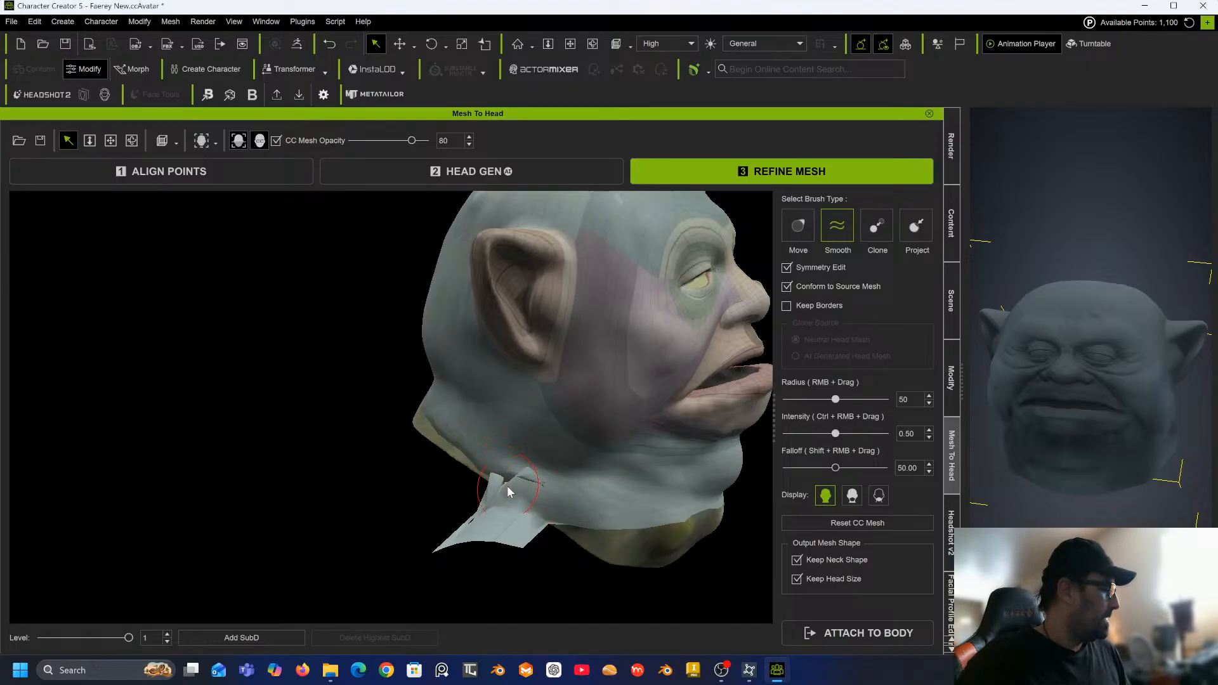
{"action": "mouse_move", "coordinate": [508, 487]}
{"action": "left_mouse_down"}
{"action": "mouse_move", "coordinate": [520, 474]}
{"action": "mouse_move", "coordinate": [533, 489]}
{"action": "mouse_move", "coordinate": [519, 544]}
{"action": "left_mouse_up"}
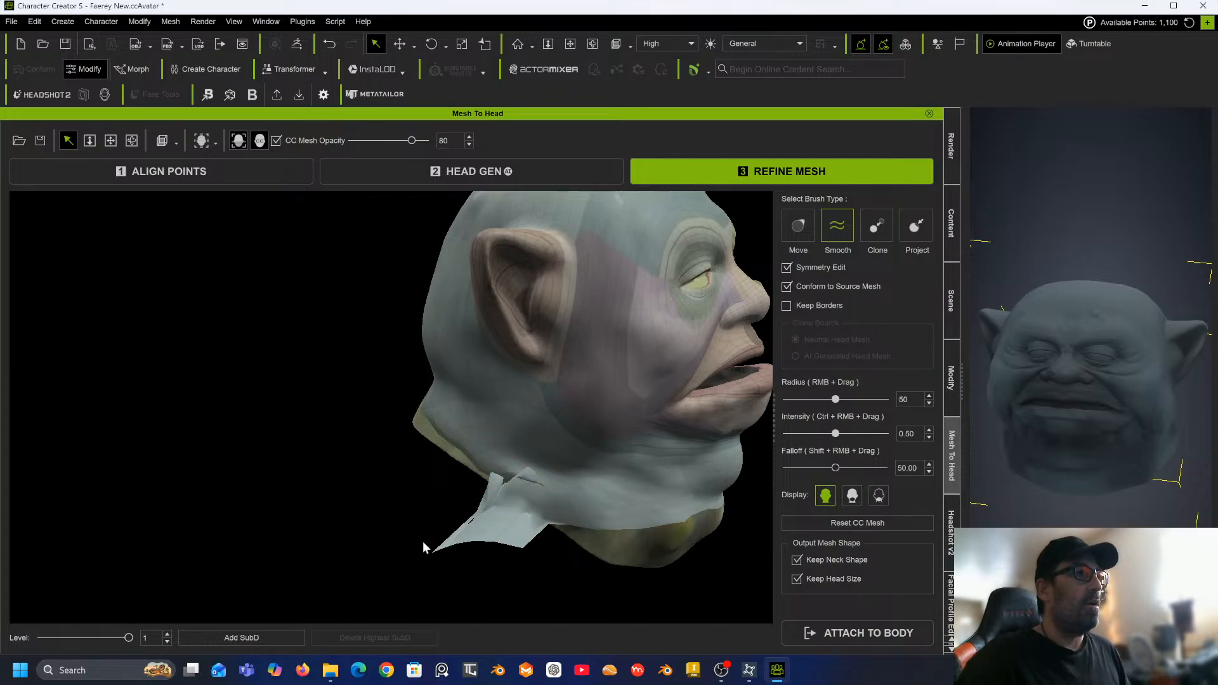
{"action": "left_click_drag", "start_coordinate": [498, 473], "coordinate": [527, 480]}
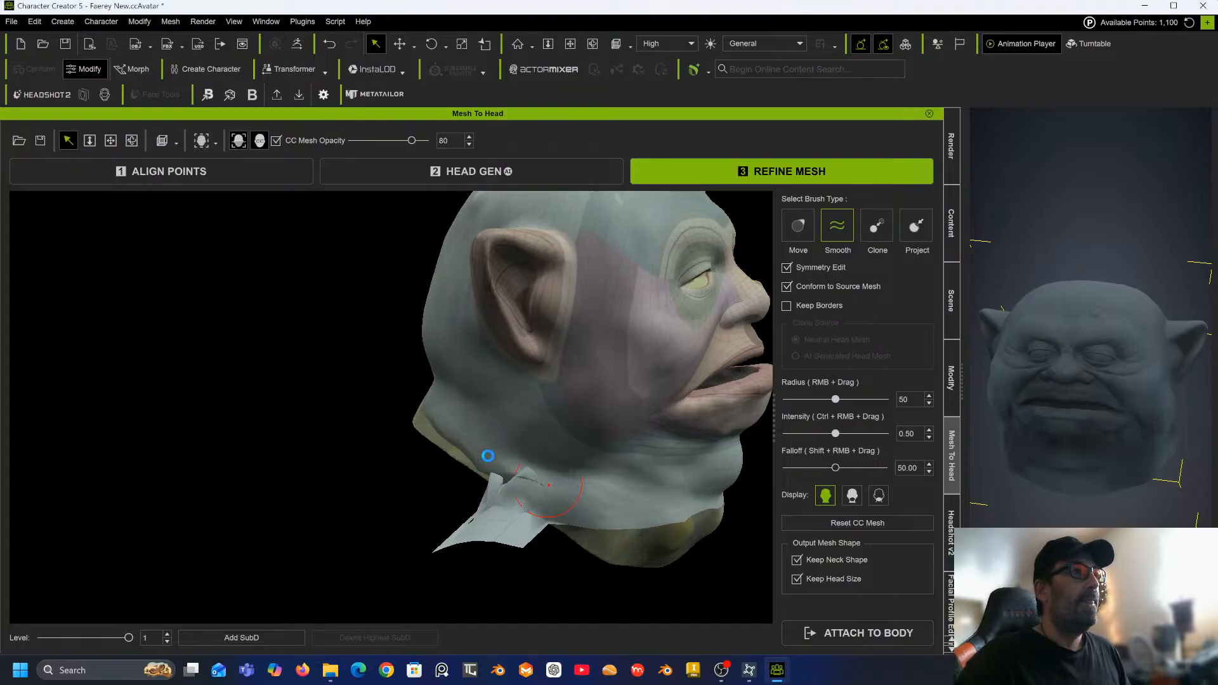
Switch to the Project brush at radius 42 with Keep Borders on and project the side of the head beside the ear.
{"action": "scroll", "coordinate": [523, 463], "scroll_direction": "up", "scroll_amount": 4}
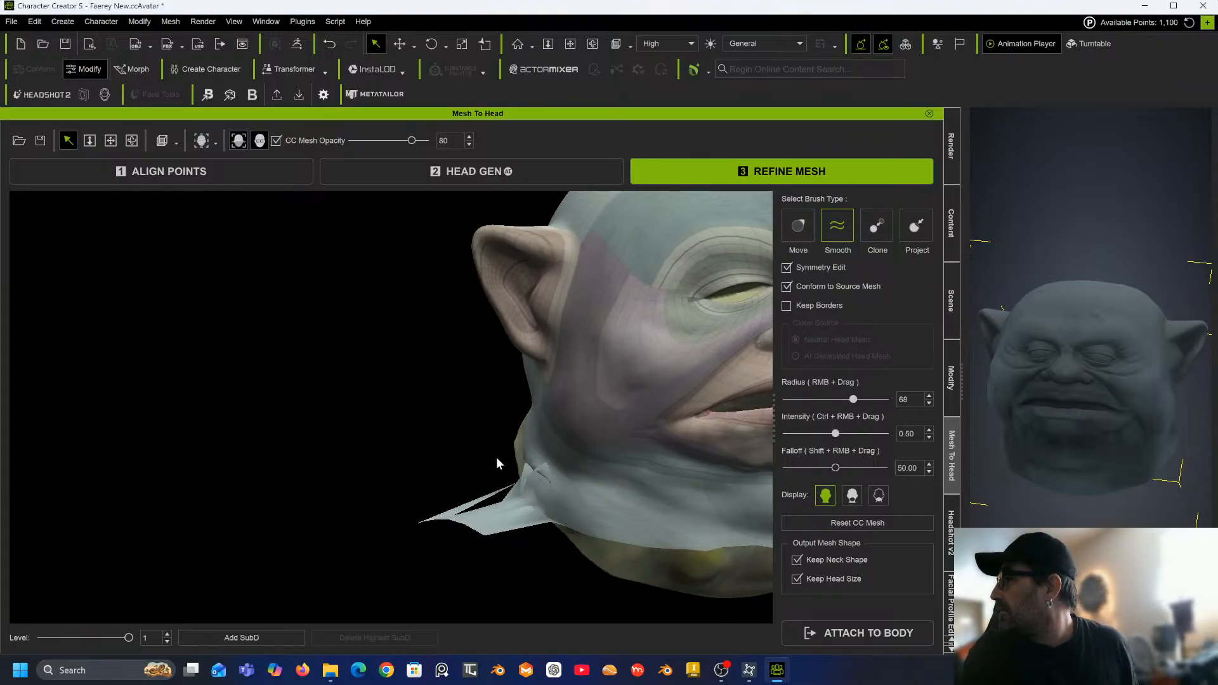
{"action": "right_click_drag", "start_coordinate": [512, 475], "coordinate": [400, 459]}
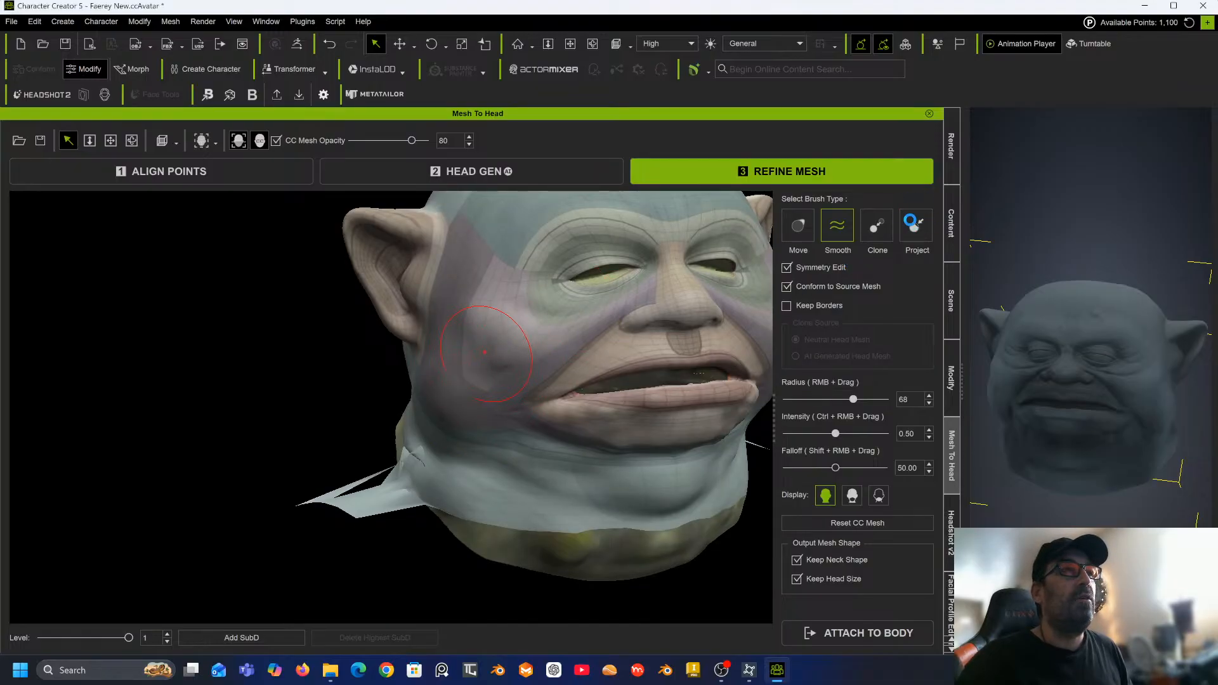
{"action": "left_click", "coordinate": [916, 226]}
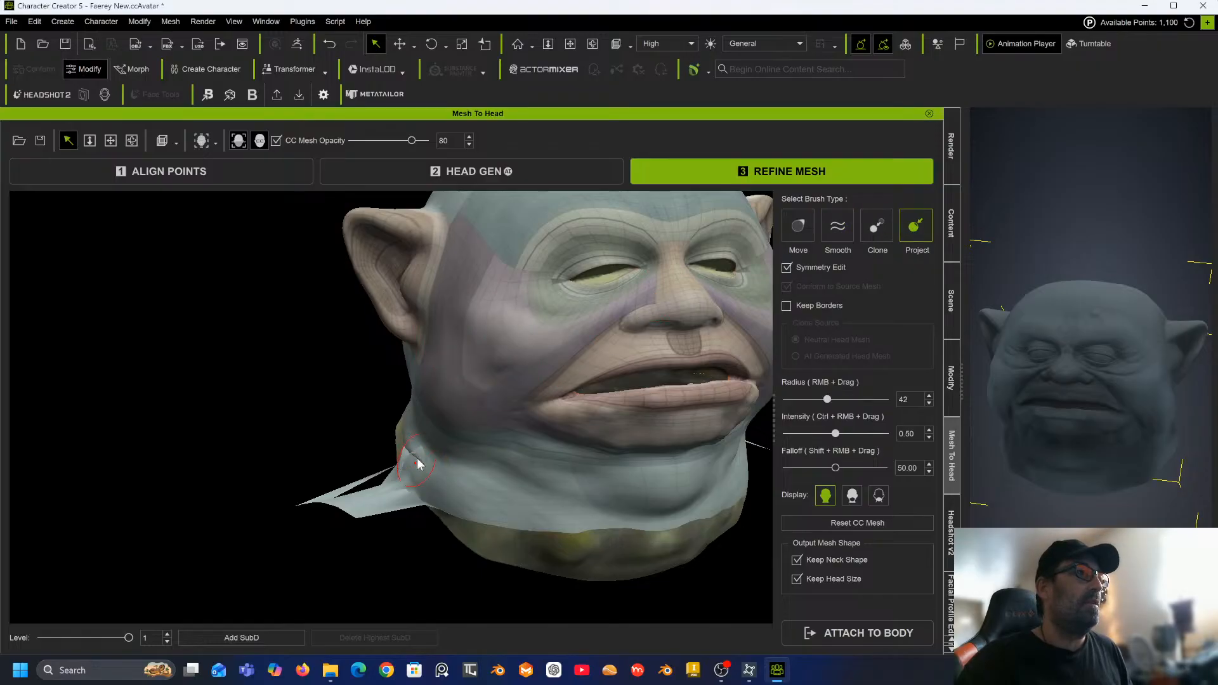
{"action": "mouse_move", "coordinate": [507, 343]}
{"action": "left_mouse_down"}
{"action": "mouse_move", "coordinate": [534, 320]}
{"action": "mouse_move", "coordinate": [522, 295]}
{"action": "left_mouse_up"}
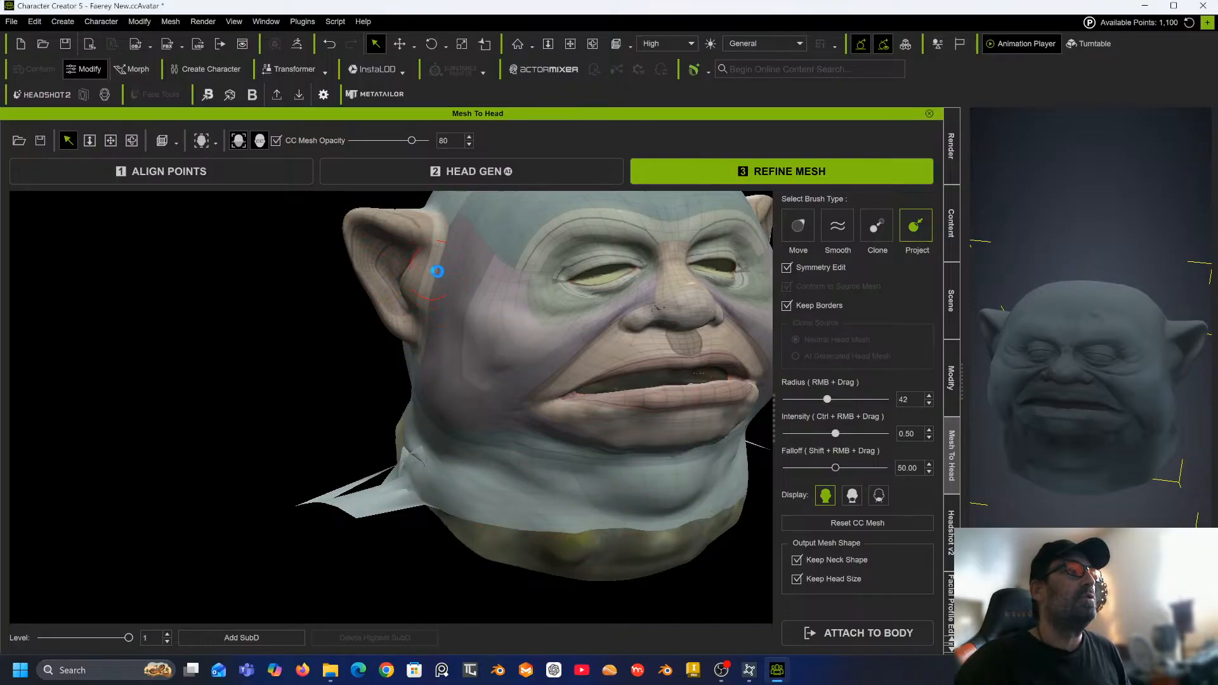
{"action": "mouse_move", "coordinate": [511, 303]}
{"action": "middle_mouse_down"}
{"action": "mouse_move", "coordinate": [383, 326]}
{"action": "mouse_move", "coordinate": [427, 307]}
{"action": "mouse_move", "coordinate": [375, 313]}
{"action": "middle_mouse_up"}
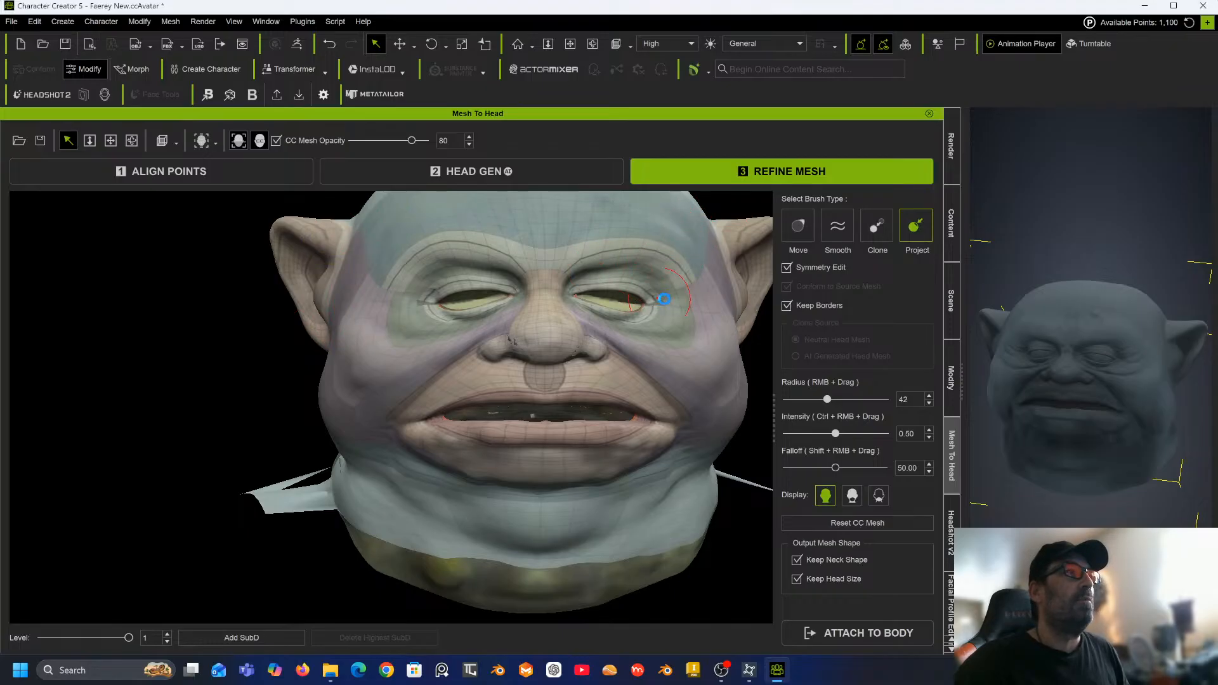
Project the face and the side of the neck from several angles with the Project brush.
{"action": "right_click_drag", "start_coordinate": [664, 298], "coordinate": [304, 276], "text": "alt"}
{"action": "left_click_drag", "start_coordinate": [621, 269], "coordinate": [381, 245], "text": "alt"}
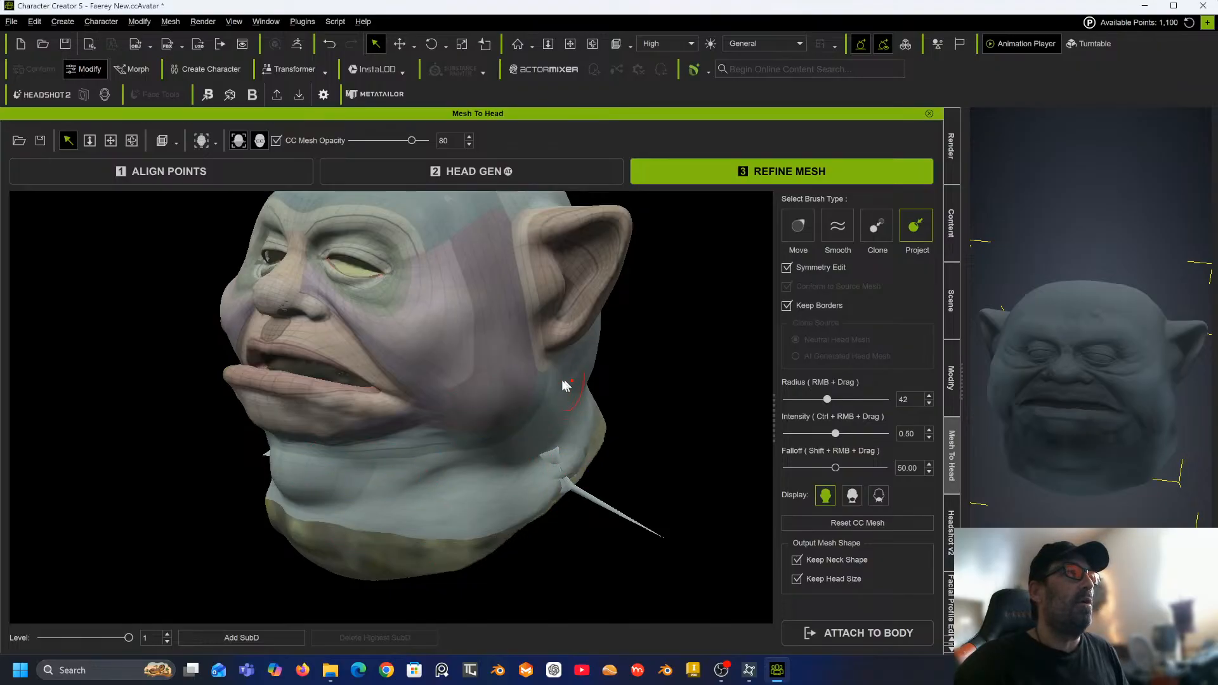
{"action": "middle_click_drag", "start_coordinate": [567, 385], "coordinate": [270, 388]}
{"action": "middle_click_drag", "start_coordinate": [480, 399], "coordinate": [383, 422]}
{"action": "middle_click_drag", "start_coordinate": [603, 360], "coordinate": [452, 390]}
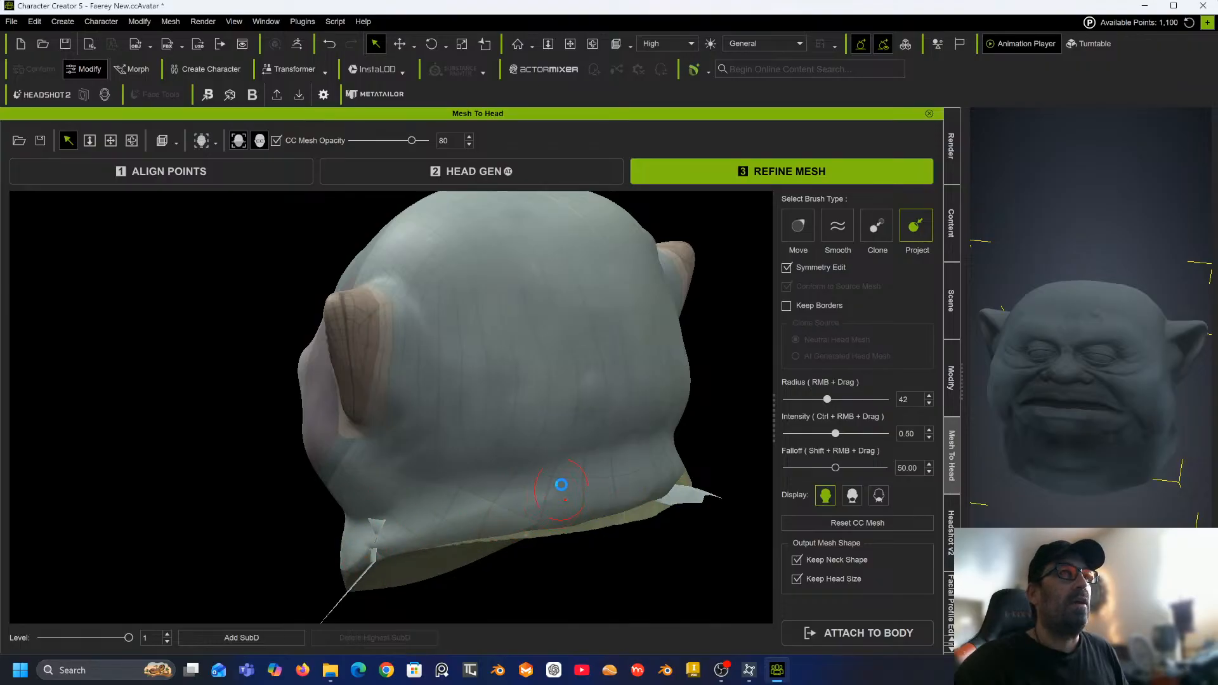
Zoom out and orbit around the head to inspect the neck border.
{"action": "scroll", "coordinate": [675, 392], "scroll_direction": "down", "scroll_amount": 3}
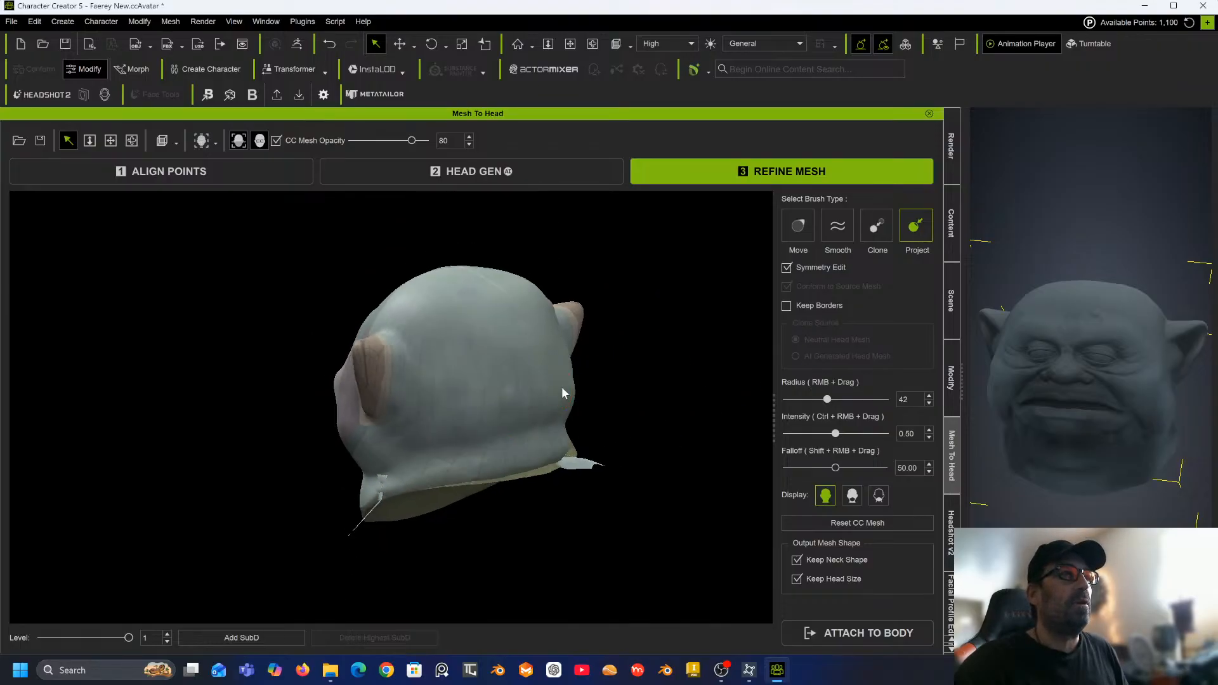
{"action": "middle_click_drag", "start_coordinate": [571, 390], "coordinate": [596, 375]}
{"action": "left_click_drag", "start_coordinate": [569, 375], "coordinate": [789, 361], "text": "alt"}
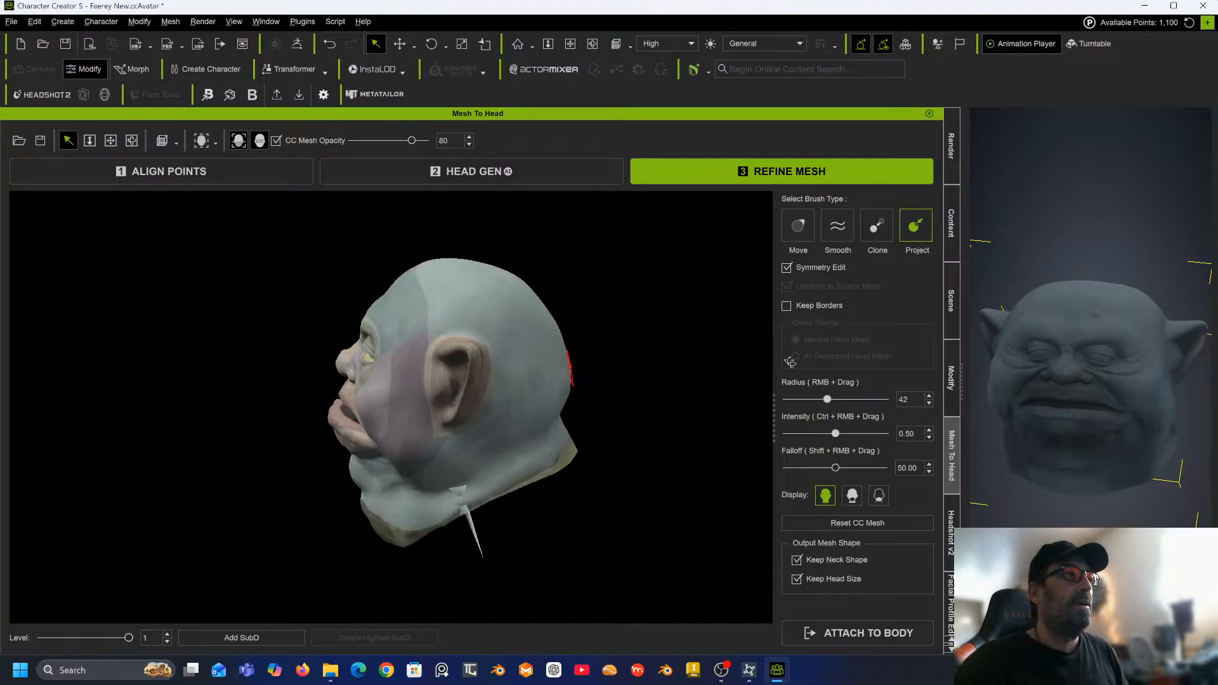
Switch to the Smooth brush at radius 68 with intensity 1.00 and smooth the neck below the jaw.
{"action": "left_click_drag", "start_coordinate": [387, 414], "coordinate": [568, 394], "text": "alt"}
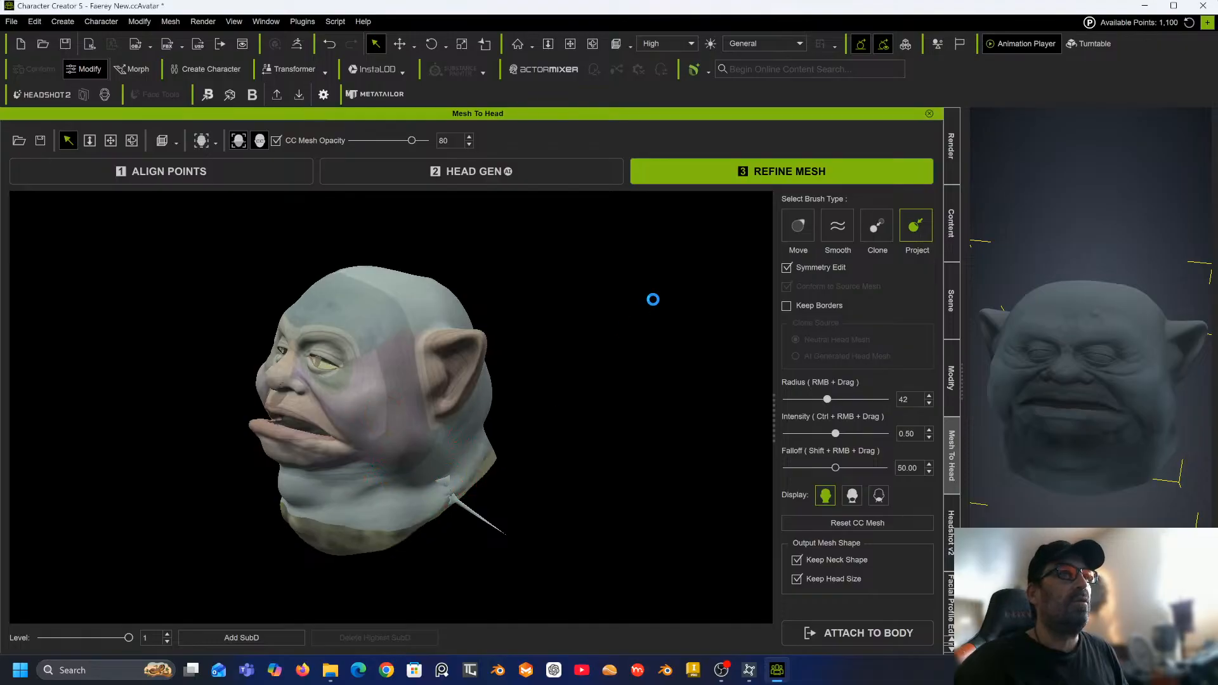
{"action": "left_click", "coordinate": [845, 229]}
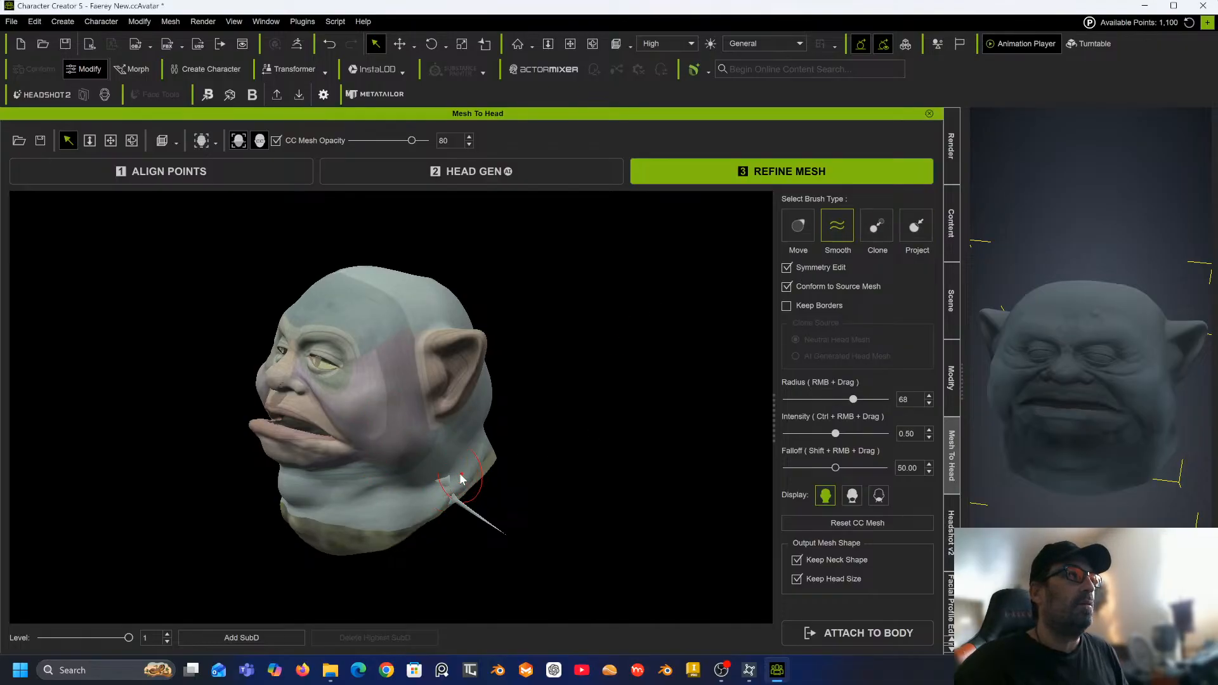
{"action": "mouse_move", "coordinate": [450, 501]}
{"action": "left_mouse_down"}
{"action": "mouse_move", "coordinate": [442, 478]}
{"action": "mouse_move", "coordinate": [453, 497]}
{"action": "left_mouse_up"}
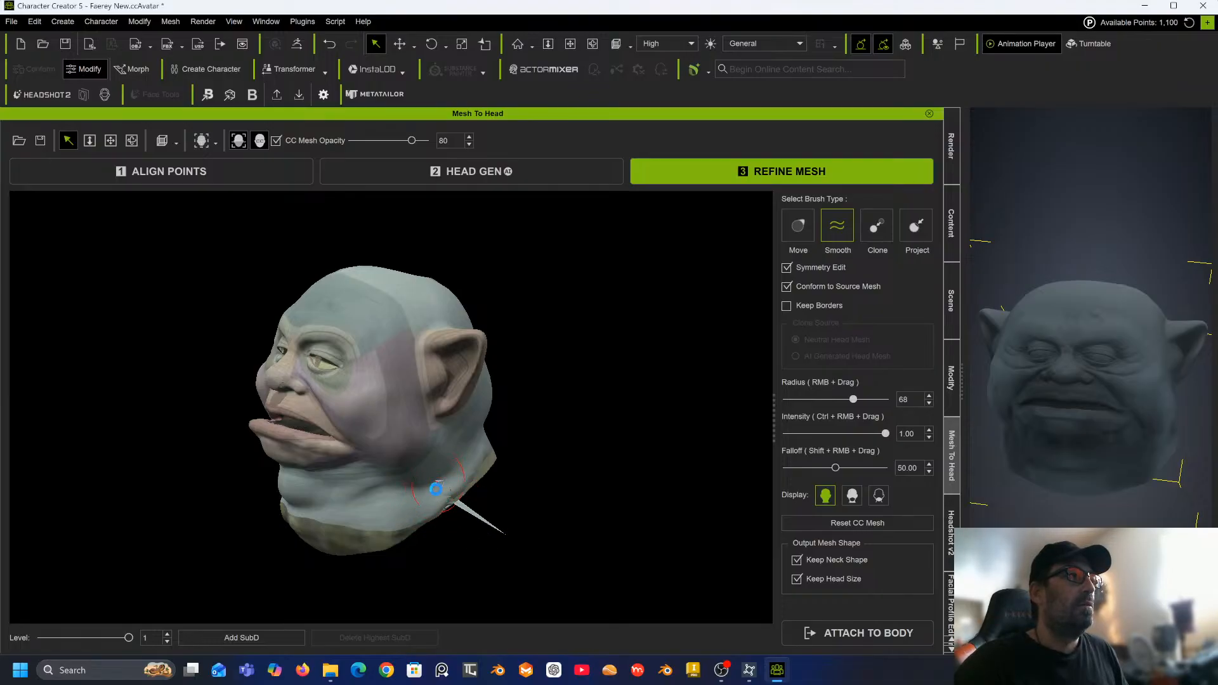
{"action": "scroll", "coordinate": [428, 489], "scroll_direction": "up", "scroll_amount": 6}
{"action": "middle_click_drag", "start_coordinate": [478, 484], "coordinate": [506, 285], "text": "alt"}
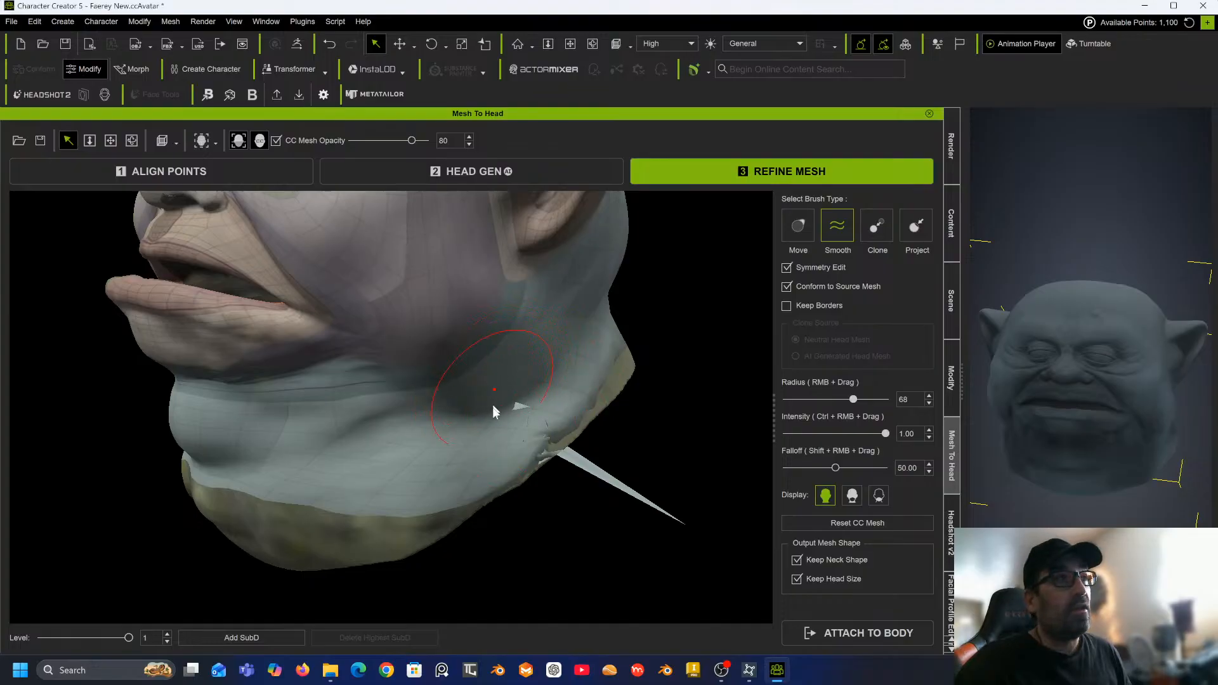
{"action": "mouse_move", "coordinate": [492, 408]}
{"action": "left_mouse_down"}
{"action": "mouse_move", "coordinate": [519, 403]}
{"action": "mouse_move", "coordinate": [509, 403]}
{"action": "left_mouse_up"}
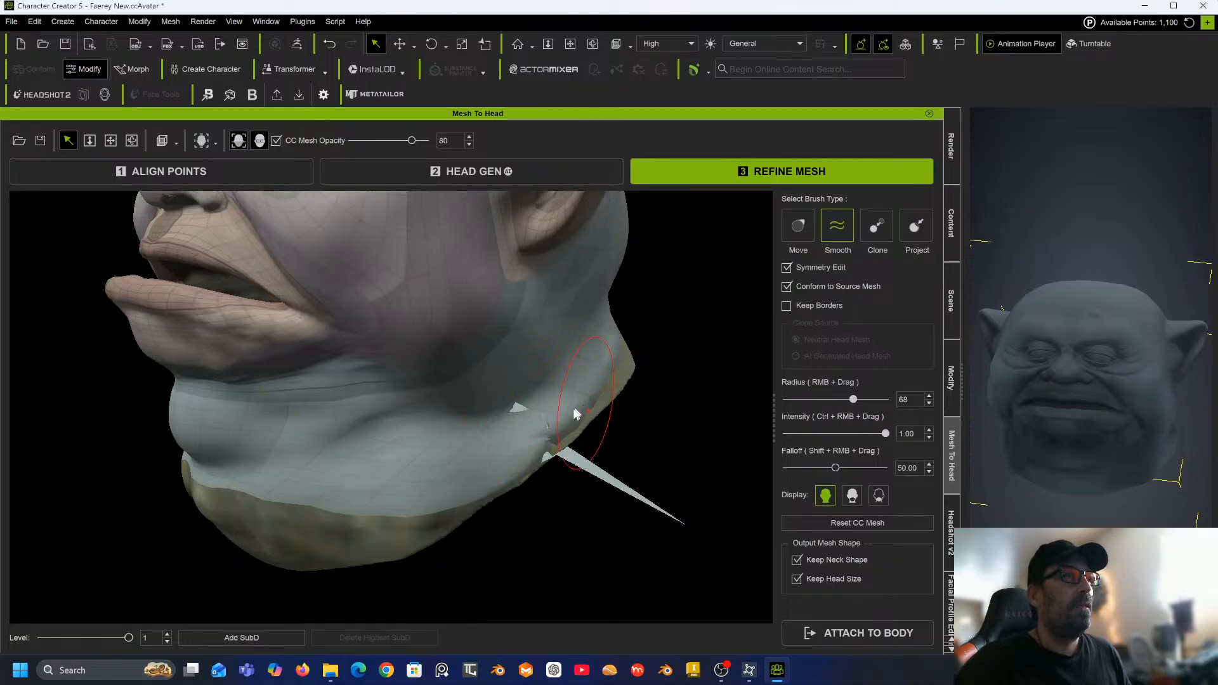
Smooth the neck border beside the jaw where the mesh pokes out.
{"action": "left_click_drag", "start_coordinate": [576, 414], "coordinate": [614, 370]}
{"action": "mouse_move", "coordinate": [573, 471]}
{"action": "left_mouse_down"}
{"action": "mouse_move", "coordinate": [519, 473]}
{"action": "mouse_move", "coordinate": [531, 492]}
{"action": "mouse_move", "coordinate": [549, 444]}
{"action": "mouse_move", "coordinate": [528, 478]}
{"action": "mouse_move", "coordinate": [531, 464]}
{"action": "mouse_move", "coordinate": [483, 486]}
{"action": "mouse_move", "coordinate": [550, 437]}
{"action": "mouse_move", "coordinate": [500, 438]}
{"action": "mouse_move", "coordinate": [566, 435]}
{"action": "mouse_move", "coordinate": [541, 427]}
{"action": "mouse_move", "coordinate": [571, 443]}
{"action": "mouse_move", "coordinate": [508, 444]}
{"action": "mouse_move", "coordinate": [535, 458]}
{"action": "mouse_move", "coordinate": [530, 436]}
{"action": "mouse_move", "coordinate": [545, 424]}
{"action": "mouse_move", "coordinate": [515, 451]}
{"action": "mouse_move", "coordinate": [573, 442]}
{"action": "mouse_move", "coordinate": [546, 443]}
{"action": "mouse_move", "coordinate": [538, 426]}
{"action": "mouse_move", "coordinate": [573, 408]}
{"action": "mouse_move", "coordinate": [528, 468]}
{"action": "mouse_move", "coordinate": [571, 422]}
{"action": "mouse_move", "coordinate": [547, 427]}
{"action": "mouse_move", "coordinate": [525, 467]}
{"action": "mouse_move", "coordinate": [527, 444]}
{"action": "mouse_move", "coordinate": [546, 462]}
{"action": "mouse_move", "coordinate": [535, 476]}
{"action": "mouse_move", "coordinate": [575, 427]}
{"action": "mouse_move", "coordinate": [547, 445]}
{"action": "mouse_move", "coordinate": [570, 440]}
{"action": "left_mouse_up"}
{"action": "mouse_move", "coordinate": [537, 397]}
{"action": "left_mouse_down"}
{"action": "mouse_move", "coordinate": [553, 445]}
{"action": "mouse_move", "coordinate": [532, 458]}
{"action": "left_mouse_up"}
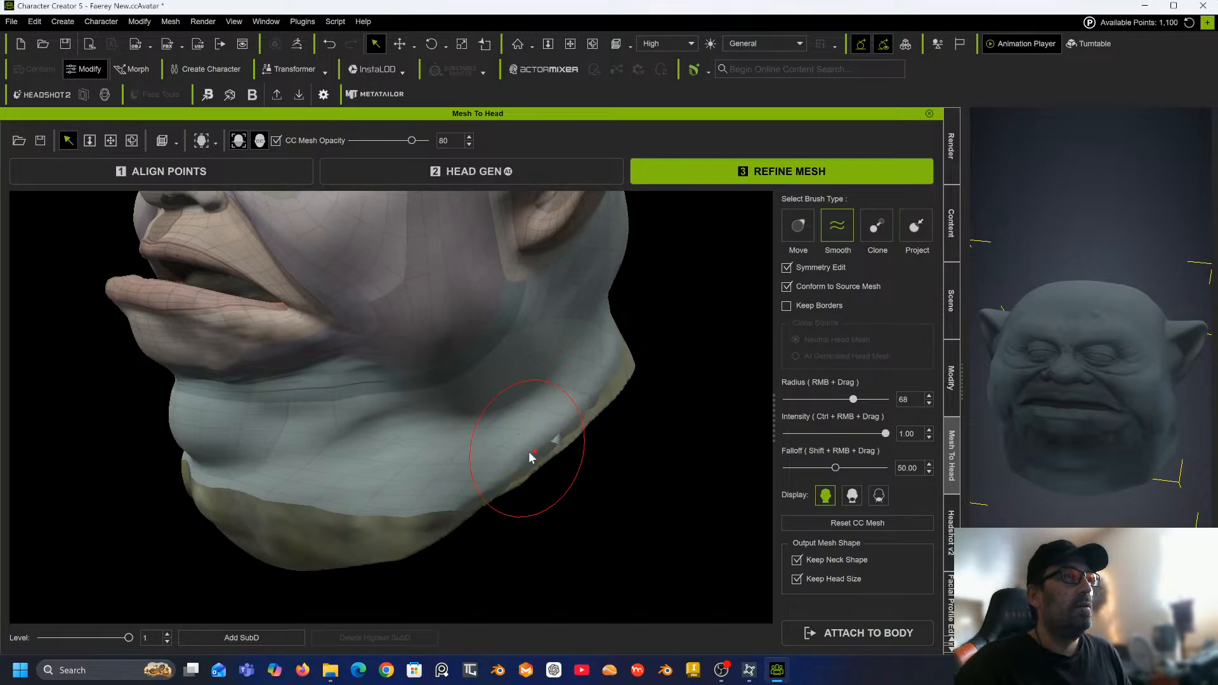
{"action": "mouse_move", "coordinate": [553, 416]}
{"action": "left_mouse_down"}
{"action": "mouse_move", "coordinate": [573, 436]}
{"action": "mouse_move", "coordinate": [552, 452]}
{"action": "mouse_move", "coordinate": [566, 426]}
{"action": "mouse_move", "coordinate": [562, 465]}
{"action": "mouse_move", "coordinate": [596, 430]}
{"action": "mouse_move", "coordinate": [571, 410]}
{"action": "mouse_move", "coordinate": [574, 428]}
{"action": "mouse_move", "coordinate": [536, 457]}
{"action": "mouse_move", "coordinate": [567, 414]}
{"action": "mouse_move", "coordinate": [549, 438]}
{"action": "mouse_move", "coordinate": [508, 430]}
{"action": "mouse_move", "coordinate": [531, 406]}
{"action": "mouse_move", "coordinate": [505, 455]}
{"action": "left_mouse_up"}
{"action": "mouse_move", "coordinate": [590, 404]}
{"action": "left_mouse_down"}
{"action": "mouse_move", "coordinate": [615, 365]}
{"action": "mouse_move", "coordinate": [452, 478]}
{"action": "mouse_move", "coordinate": [514, 414]}
{"action": "mouse_move", "coordinate": [531, 427]}
{"action": "mouse_move", "coordinate": [577, 373]}
{"action": "mouse_move", "coordinate": [599, 402]}
{"action": "mouse_move", "coordinate": [548, 431]}
{"action": "mouse_move", "coordinate": [623, 340]}
{"action": "mouse_move", "coordinate": [623, 360]}
{"action": "mouse_move", "coordinate": [455, 423]}
{"action": "left_mouse_up"}
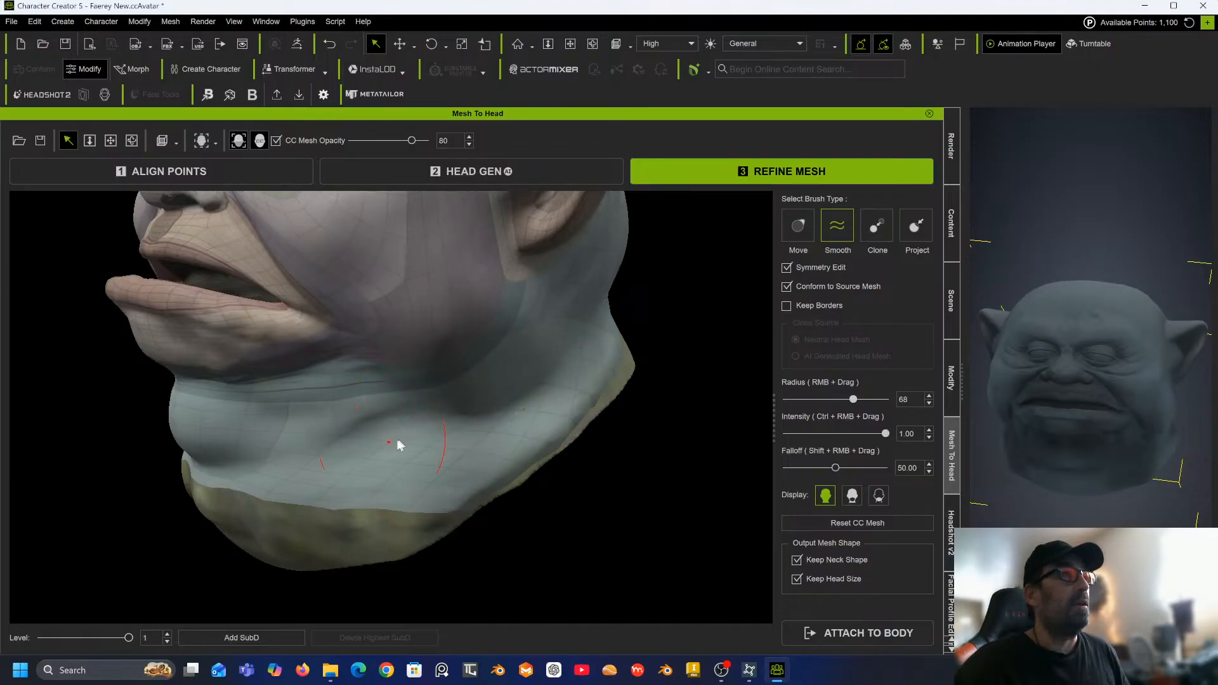
Smooth the spiky flap sticking out from the neck border, working from below the chin.
{"action": "middle_click_drag", "start_coordinate": [396, 441], "coordinate": [682, 384]}
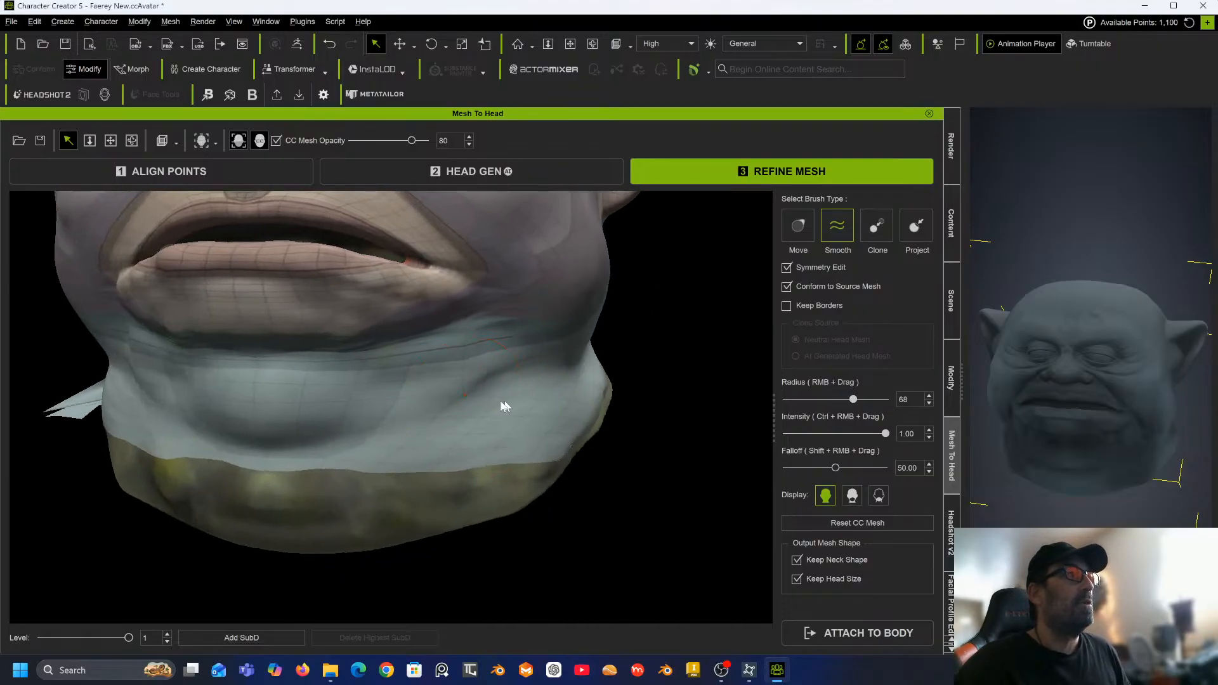
{"action": "middle_click_drag", "start_coordinate": [485, 405], "coordinate": [576, 361]}
{"action": "middle_click_drag", "start_coordinate": [505, 371], "coordinate": [450, 408]}
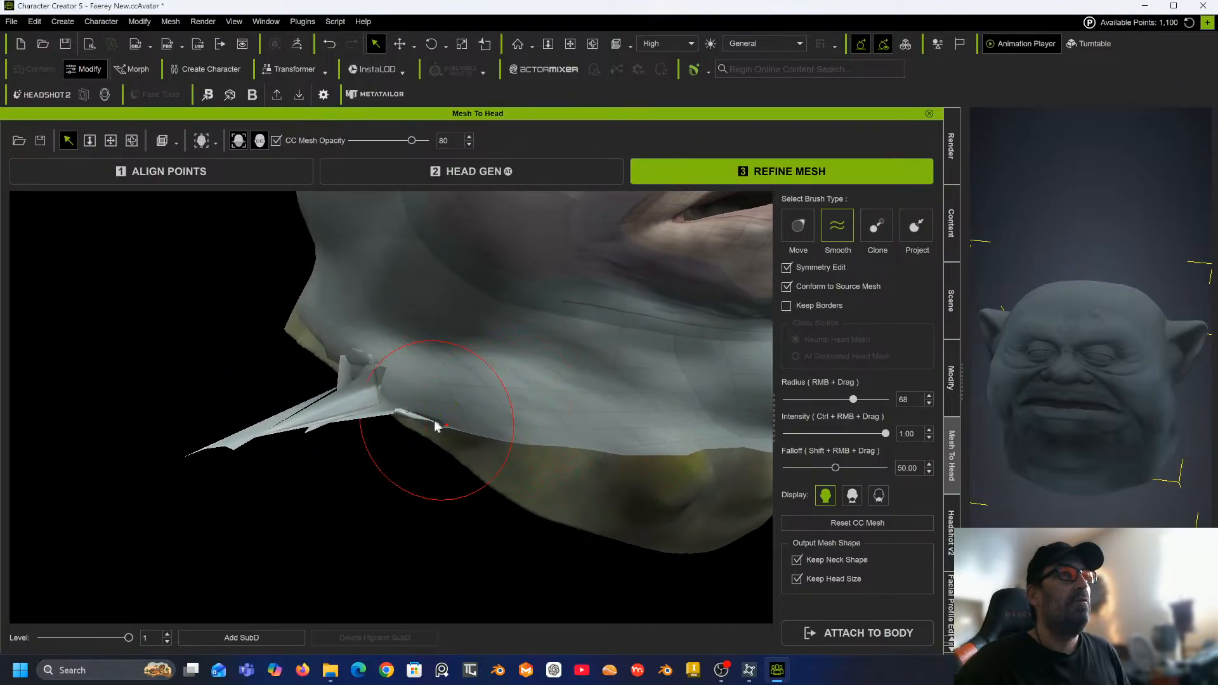
{"action": "middle_click_drag", "start_coordinate": [410, 458], "coordinate": [461, 451]}
{"action": "mouse_move", "coordinate": [462, 452]}
{"action": "left_mouse_down"}
{"action": "mouse_move", "coordinate": [444, 392]}
{"action": "mouse_move", "coordinate": [421, 386]}
{"action": "mouse_move", "coordinate": [453, 394]}
{"action": "mouse_move", "coordinate": [357, 468]}
{"action": "left_mouse_up"}
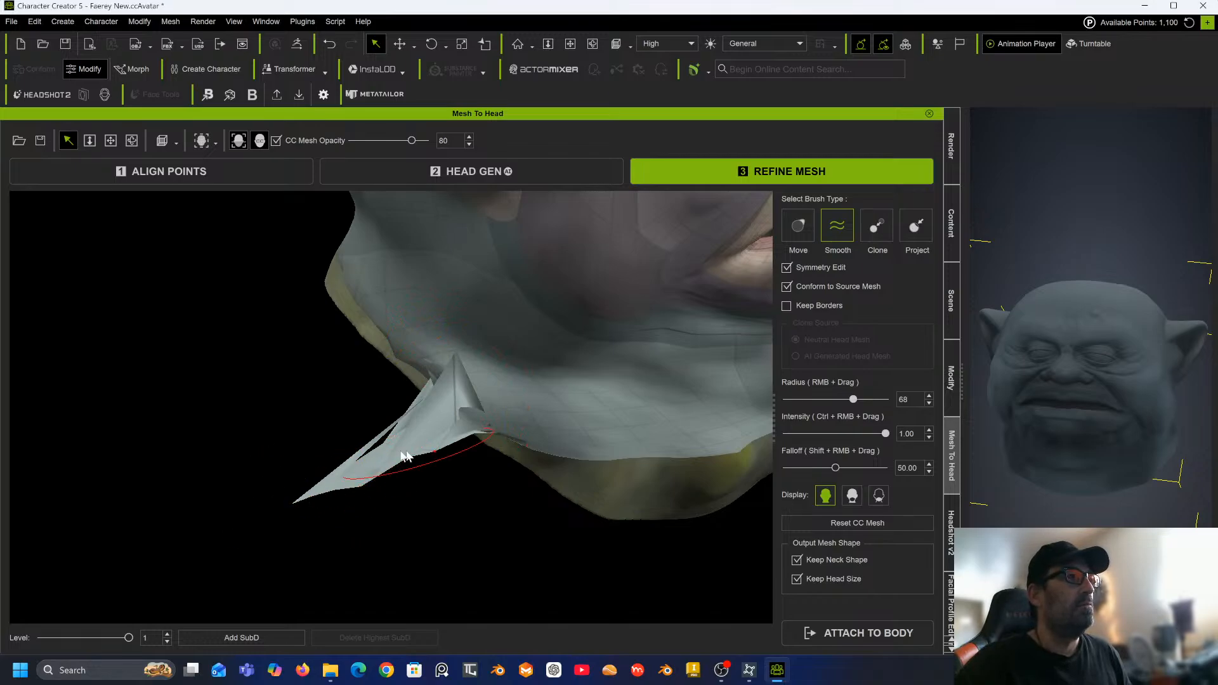
{"action": "mouse_move", "coordinate": [453, 370]}
{"action": "left_mouse_down"}
{"action": "mouse_move", "coordinate": [435, 408]}
{"action": "mouse_move", "coordinate": [518, 436]}
{"action": "left_mouse_up"}
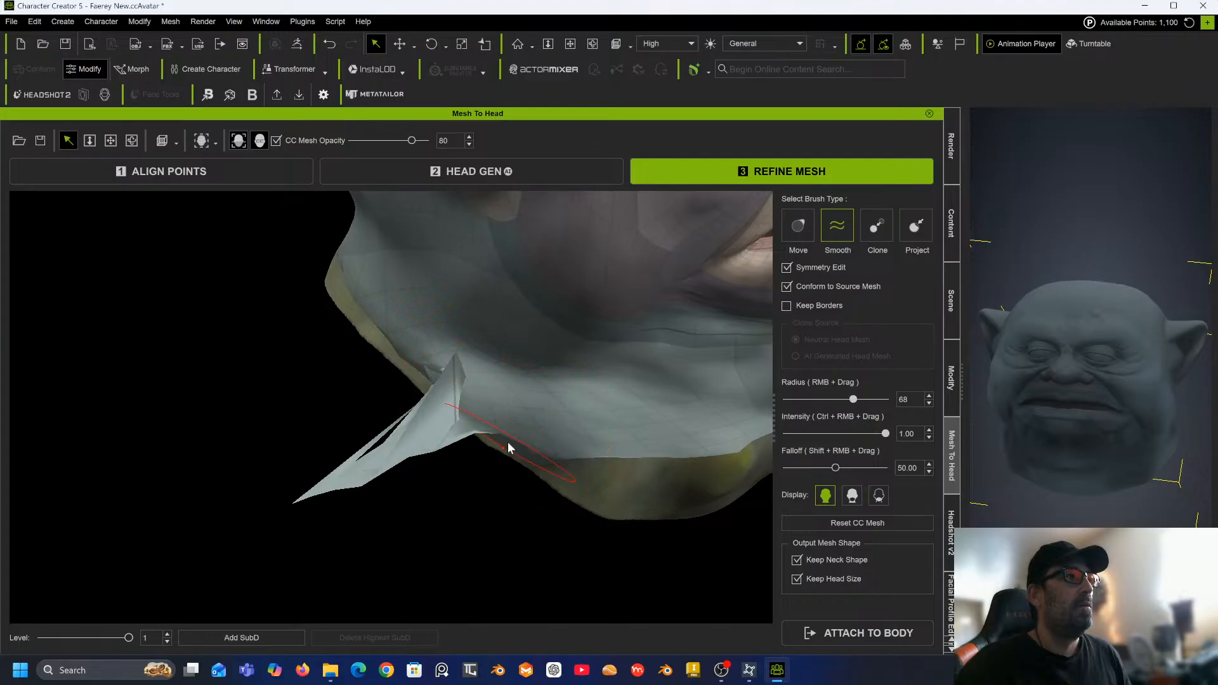
{"action": "mouse_move", "coordinate": [468, 444]}
{"action": "left_mouse_down"}
{"action": "mouse_move", "coordinate": [442, 398]}
{"action": "mouse_move", "coordinate": [408, 395]}
{"action": "mouse_move", "coordinate": [429, 380]}
{"action": "mouse_move", "coordinate": [451, 380]}
{"action": "mouse_move", "coordinate": [369, 452]}
{"action": "mouse_move", "coordinate": [392, 408]}
{"action": "mouse_move", "coordinate": [485, 373]}
{"action": "mouse_move", "coordinate": [536, 449]}
{"action": "mouse_move", "coordinate": [381, 483]}
{"action": "mouse_move", "coordinate": [376, 473]}
{"action": "left_mouse_up"}
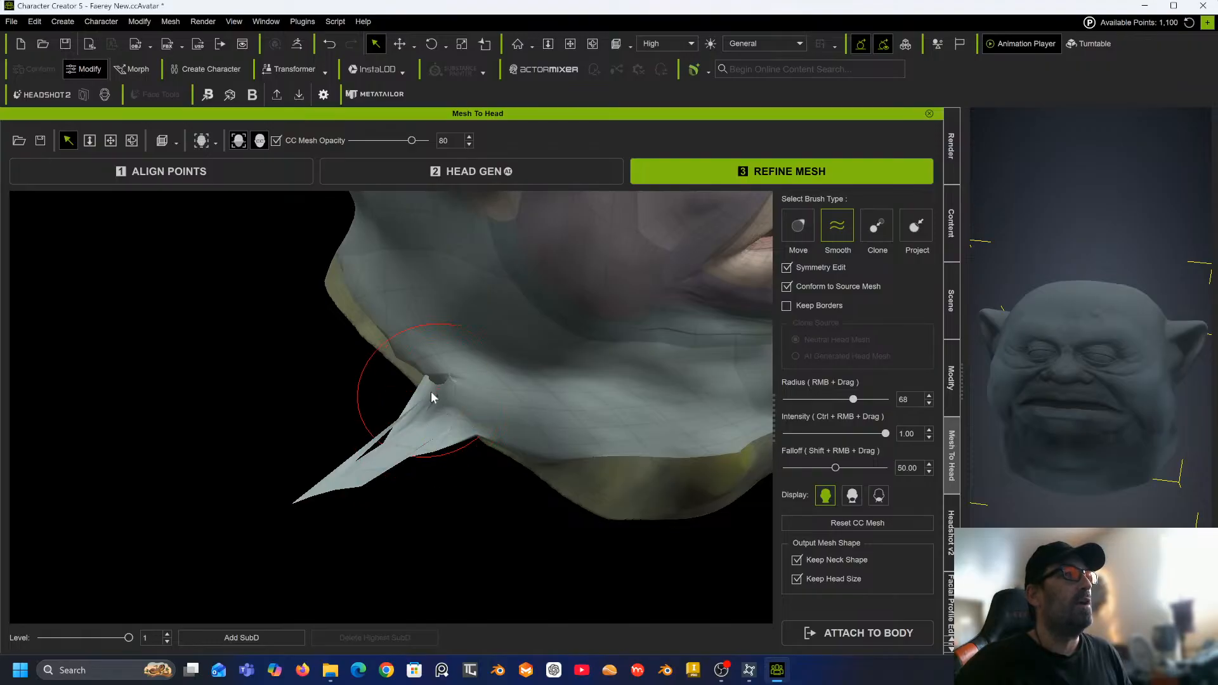
{"action": "mouse_move", "coordinate": [446, 374]}
{"action": "left_mouse_down"}
{"action": "mouse_move", "coordinate": [440, 389]}
{"action": "mouse_move", "coordinate": [402, 400]}
{"action": "mouse_move", "coordinate": [424, 413]}
{"action": "mouse_move", "coordinate": [424, 430]}
{"action": "left_mouse_up"}
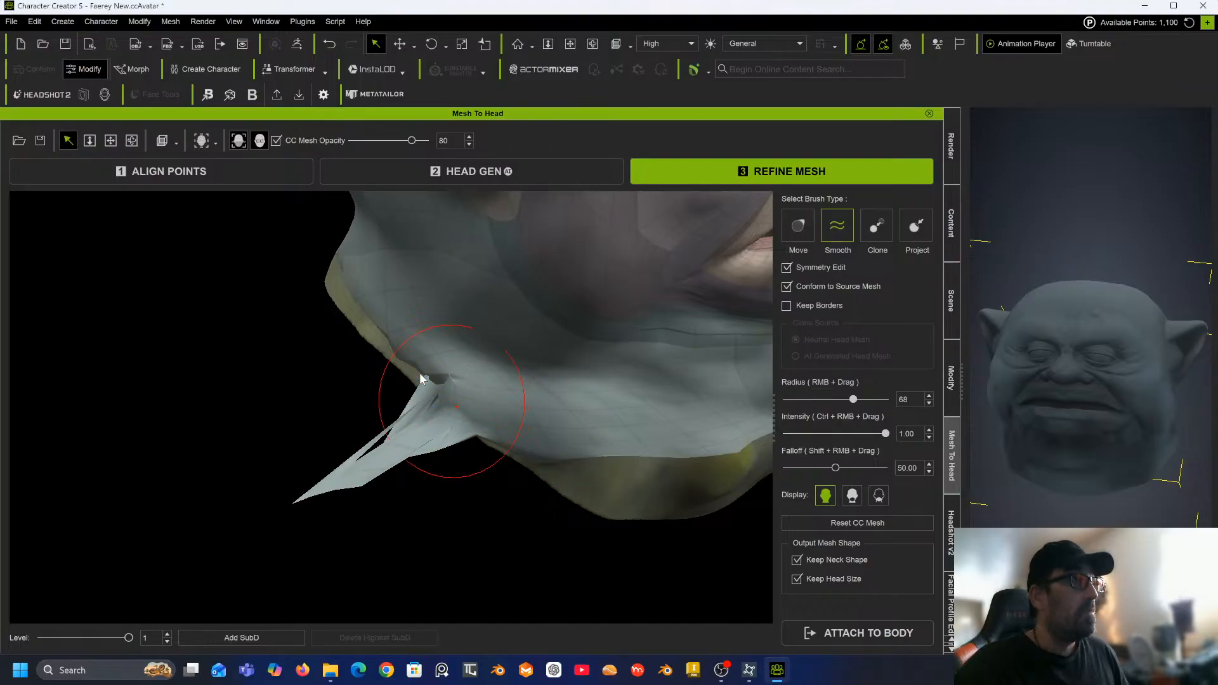
Smooth the base of the protruding flap where it joins the underside of the jaw.
{"action": "mouse_move", "coordinate": [443, 401]}
{"action": "middle_mouse_down"}
{"action": "mouse_move", "coordinate": [503, 369]}
{"action": "mouse_move", "coordinate": [490, 302]}
{"action": "middle_mouse_up"}
{"action": "right_click_drag", "start_coordinate": [490, 302], "coordinate": [597, 374], "text": "alt"}
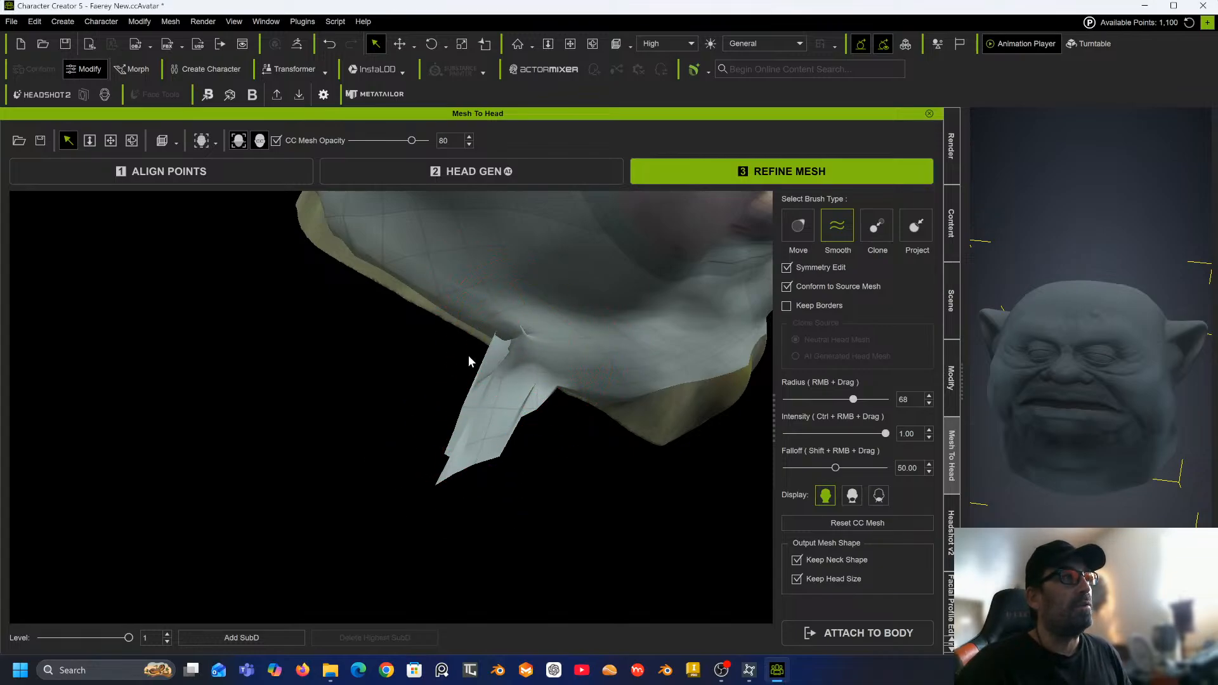
{"action": "left_click_drag", "start_coordinate": [484, 324], "coordinate": [463, 303]}
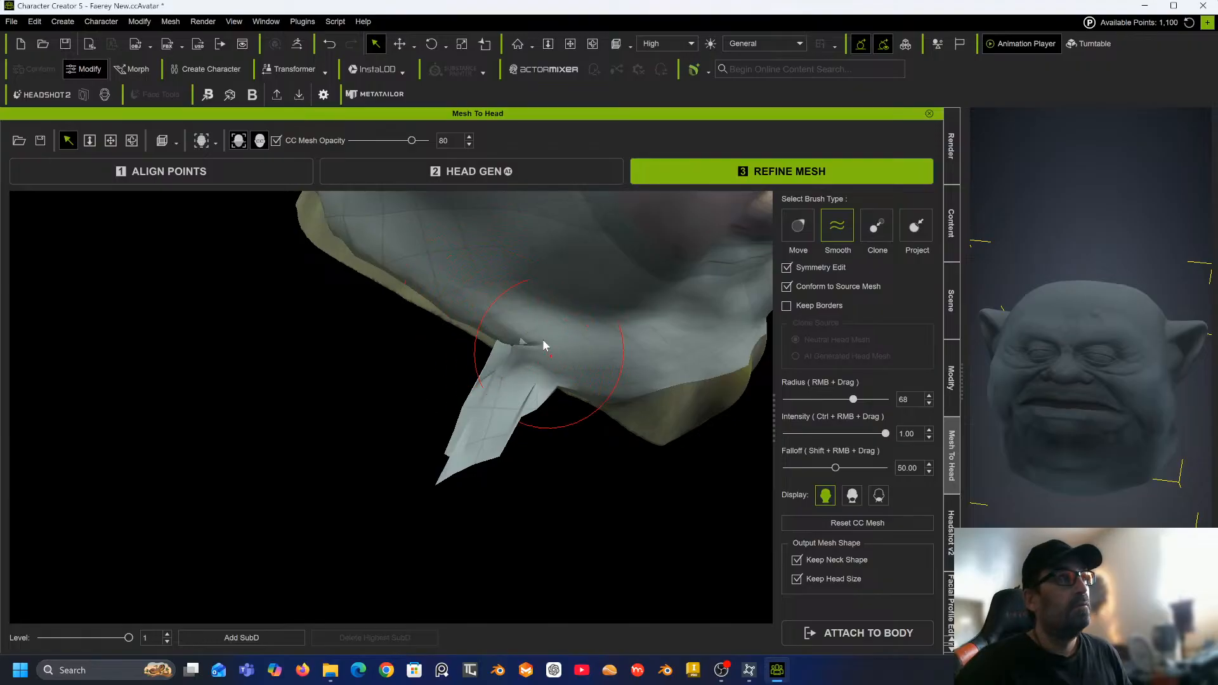
{"action": "mouse_move", "coordinate": [540, 359]}
{"action": "left_mouse_down"}
{"action": "mouse_move", "coordinate": [508, 340]}
{"action": "mouse_move", "coordinate": [558, 402]}
{"action": "mouse_move", "coordinate": [559, 384]}
{"action": "left_mouse_up"}
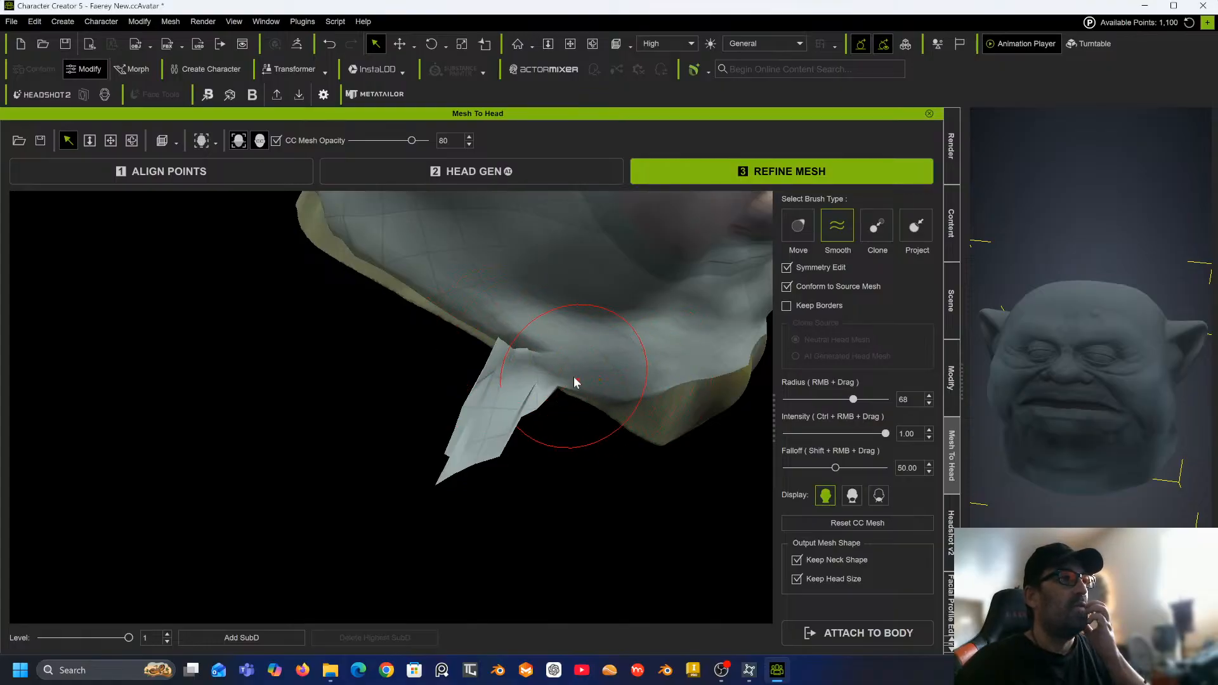
{"action": "mouse_move", "coordinate": [507, 359]}
{"action": "left_mouse_down"}
{"action": "mouse_move", "coordinate": [547, 296]}
{"action": "mouse_move", "coordinate": [520, 288]}
{"action": "mouse_move", "coordinate": [532, 347]}
{"action": "mouse_move", "coordinate": [488, 360]}
{"action": "mouse_move", "coordinate": [567, 375]}
{"action": "mouse_move", "coordinate": [512, 409]}
{"action": "mouse_move", "coordinate": [533, 385]}
{"action": "mouse_move", "coordinate": [528, 406]}
{"action": "left_mouse_up"}
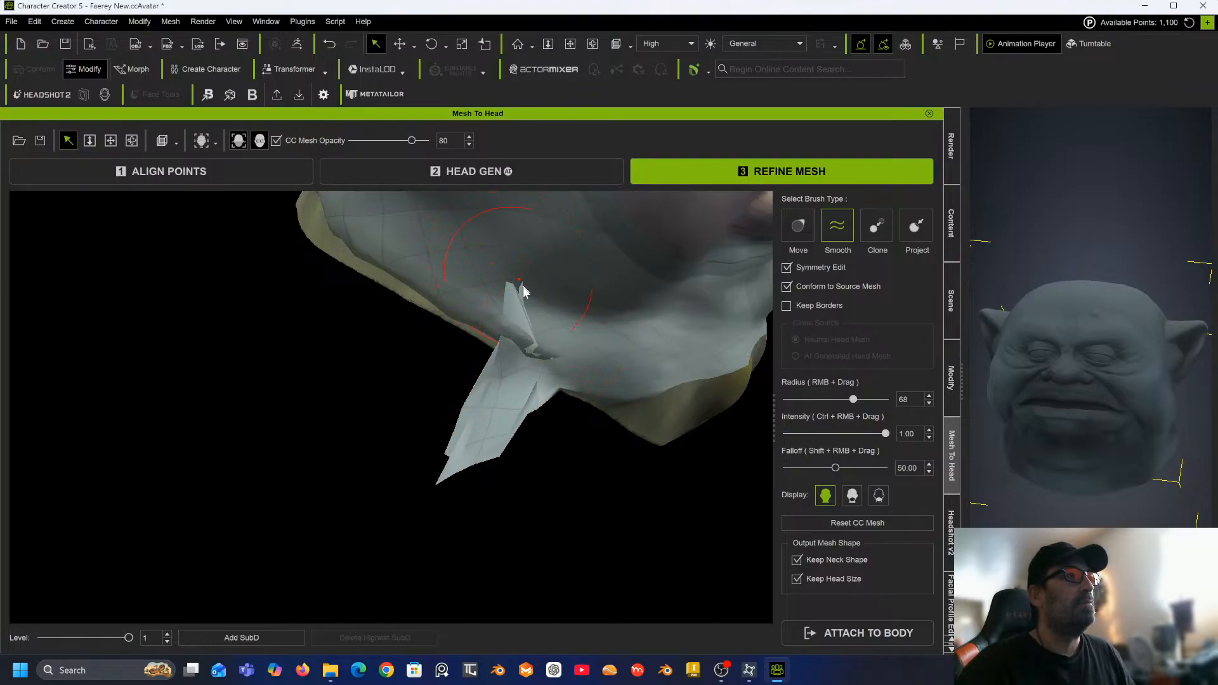
{"action": "mouse_move", "coordinate": [532, 296]}
{"action": "left_mouse_down"}
{"action": "mouse_move", "coordinate": [563, 366]}
{"action": "mouse_move", "coordinate": [500, 344]}
{"action": "mouse_move", "coordinate": [570, 358]}
{"action": "mouse_move", "coordinate": [580, 391]}
{"action": "mouse_move", "coordinate": [513, 364]}
{"action": "mouse_move", "coordinate": [527, 415]}
{"action": "mouse_move", "coordinate": [501, 306]}
{"action": "mouse_move", "coordinate": [468, 274]}
{"action": "mouse_move", "coordinate": [501, 366]}
{"action": "mouse_move", "coordinate": [531, 341]}
{"action": "mouse_move", "coordinate": [526, 352]}
{"action": "mouse_move", "coordinate": [572, 379]}
{"action": "mouse_move", "coordinate": [502, 413]}
{"action": "mouse_move", "coordinate": [517, 294]}
{"action": "mouse_move", "coordinate": [532, 412]}
{"action": "mouse_move", "coordinate": [517, 329]}
{"action": "mouse_move", "coordinate": [504, 395]}
{"action": "mouse_move", "coordinate": [486, 405]}
{"action": "mouse_move", "coordinate": [537, 314]}
{"action": "mouse_move", "coordinate": [436, 487]}
{"action": "mouse_move", "coordinate": [451, 470]}
{"action": "left_mouse_up"}
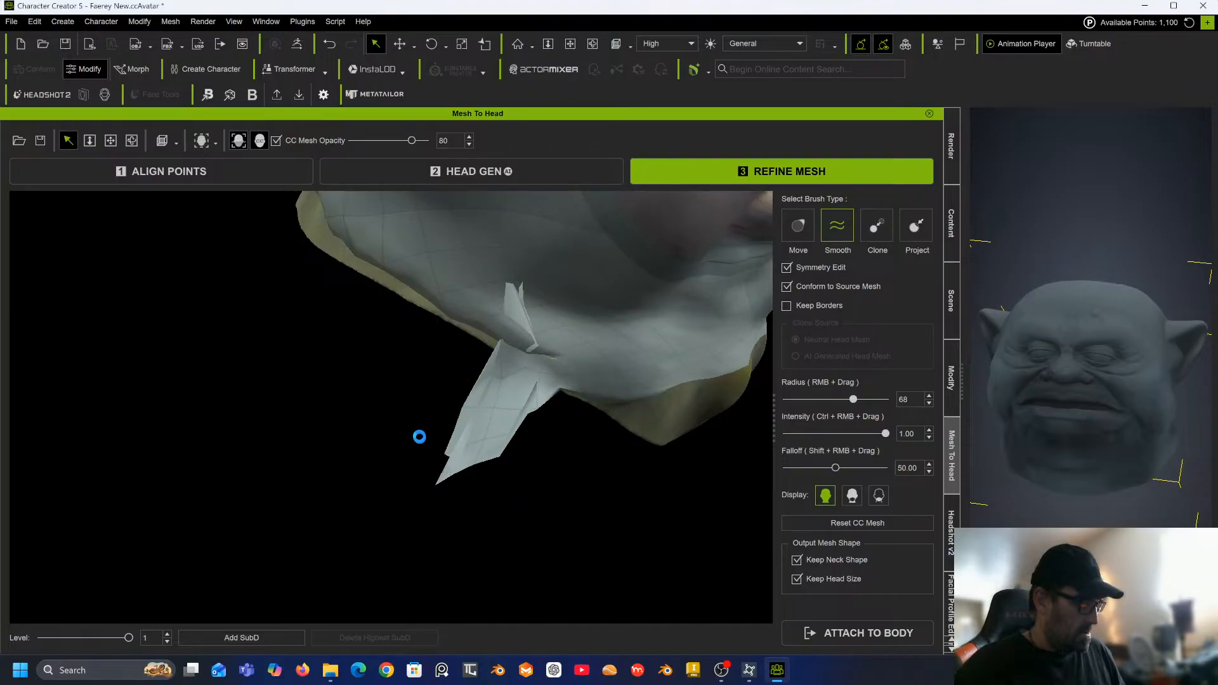
Smooth the stretched flap hanging from the neck edge from a side angle.
{"action": "right_click_drag", "start_coordinate": [449, 383], "coordinate": [530, 398], "text": "alt"}
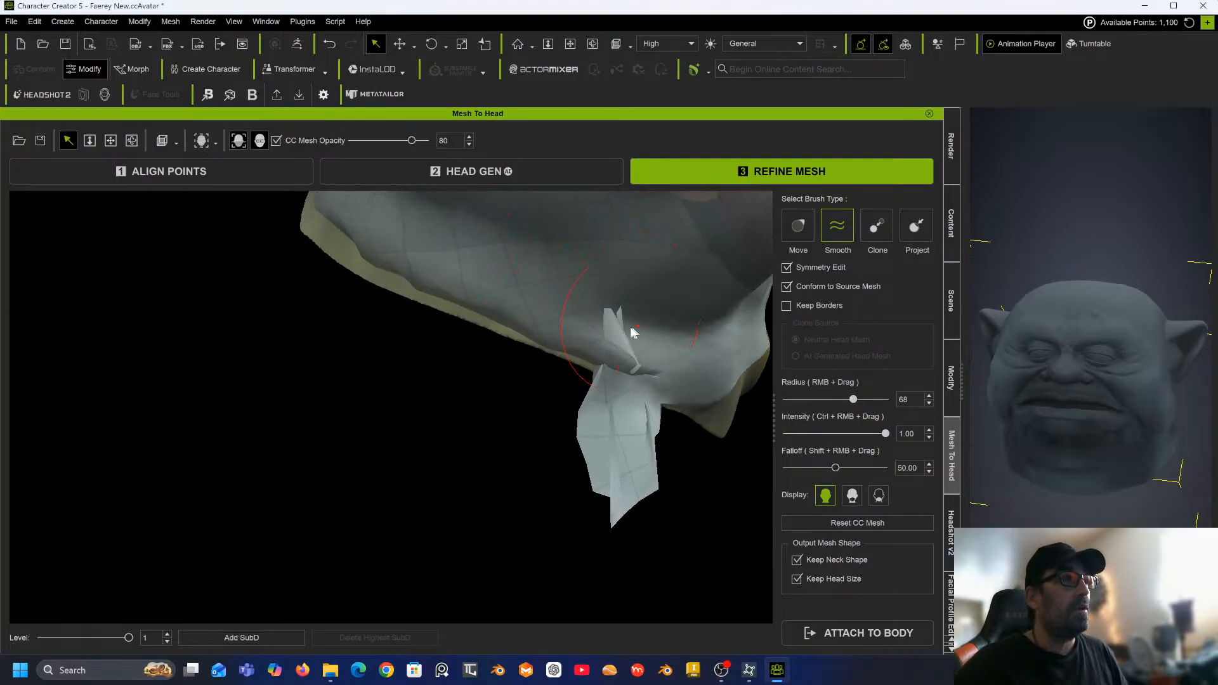
{"action": "mouse_move", "coordinate": [612, 374]}
{"action": "left_mouse_down"}
{"action": "mouse_move", "coordinate": [596, 377]}
{"action": "mouse_move", "coordinate": [613, 498]}
{"action": "mouse_move", "coordinate": [627, 471]}
{"action": "left_mouse_up"}
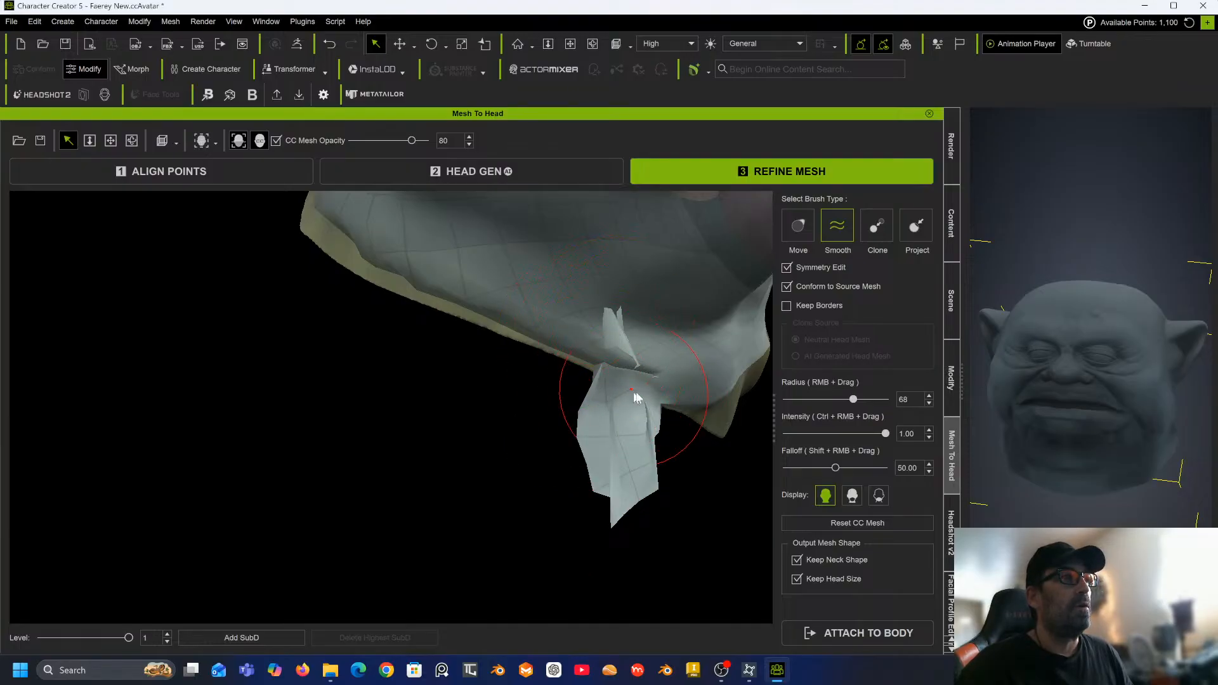
{"action": "middle_click_drag", "start_coordinate": [622, 357], "coordinate": [437, 406]}
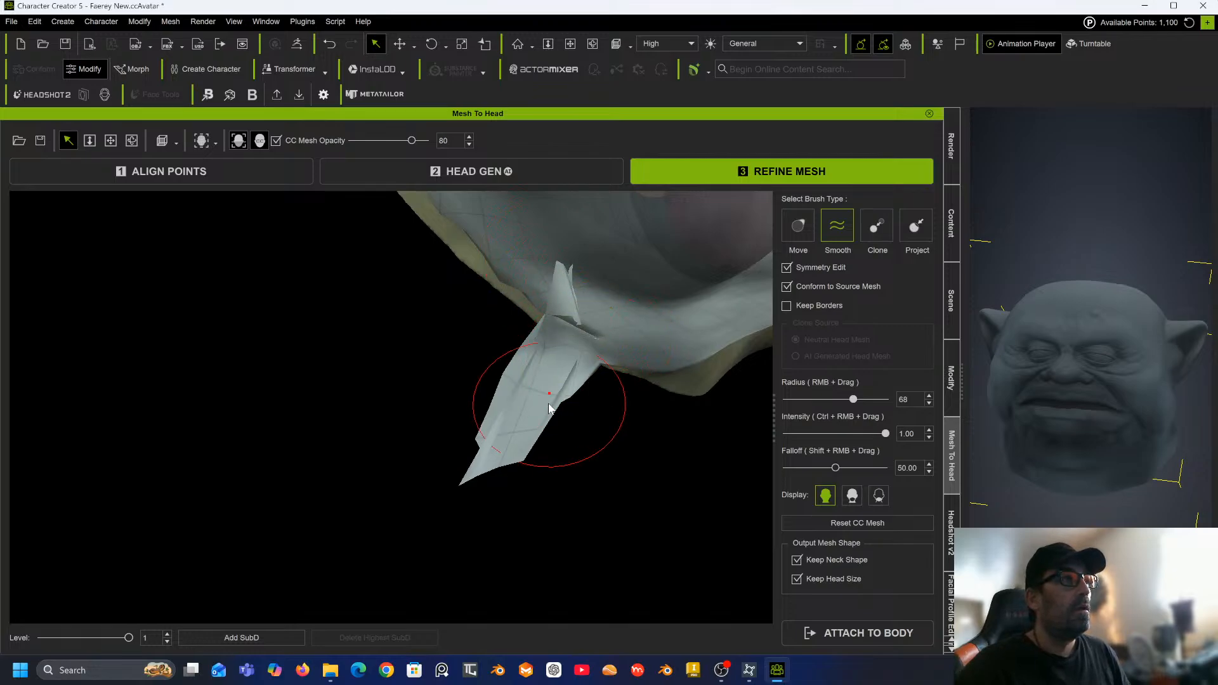
{"action": "left_click_drag", "start_coordinate": [580, 296], "coordinate": [563, 265]}
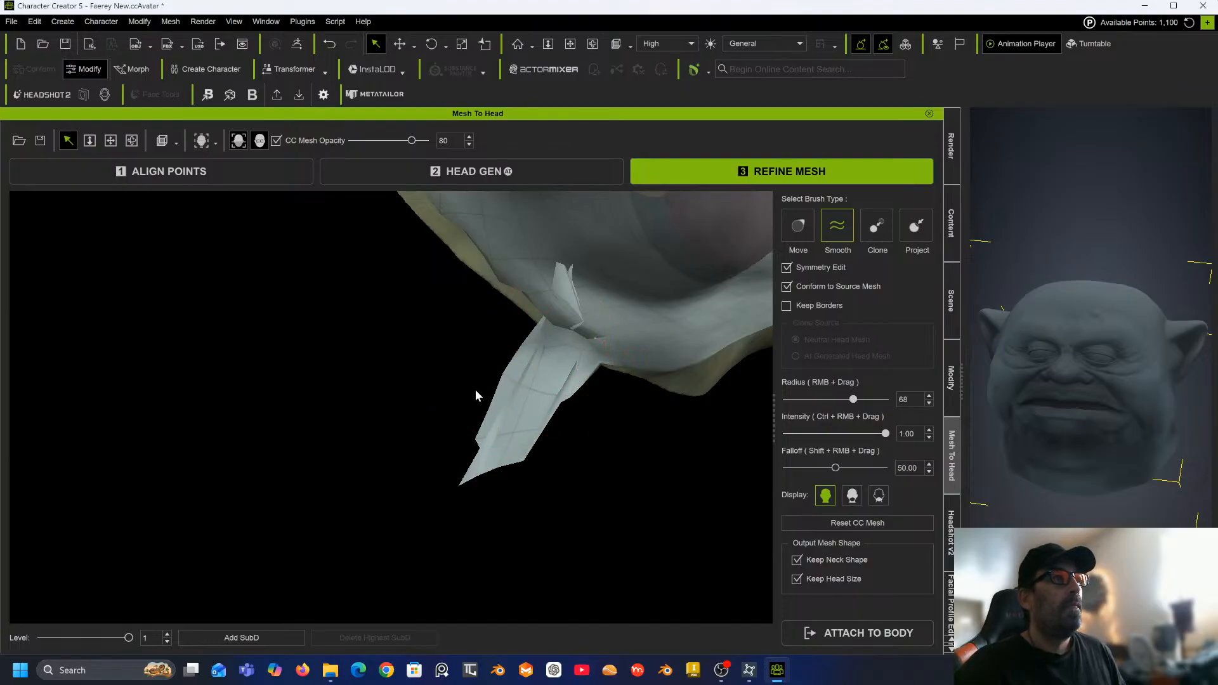
{"action": "mouse_move", "coordinate": [475, 390]}
{"action": "left_mouse_down", "text": "alt"}
{"action": "mouse_move", "coordinate": [688, 276]}
{"action": "mouse_move", "coordinate": [673, 282]}
{"action": "left_mouse_up", "text": "alt"}
{"action": "middle_click_drag", "start_coordinate": [616, 307], "coordinate": [413, 403], "text": "alt"}
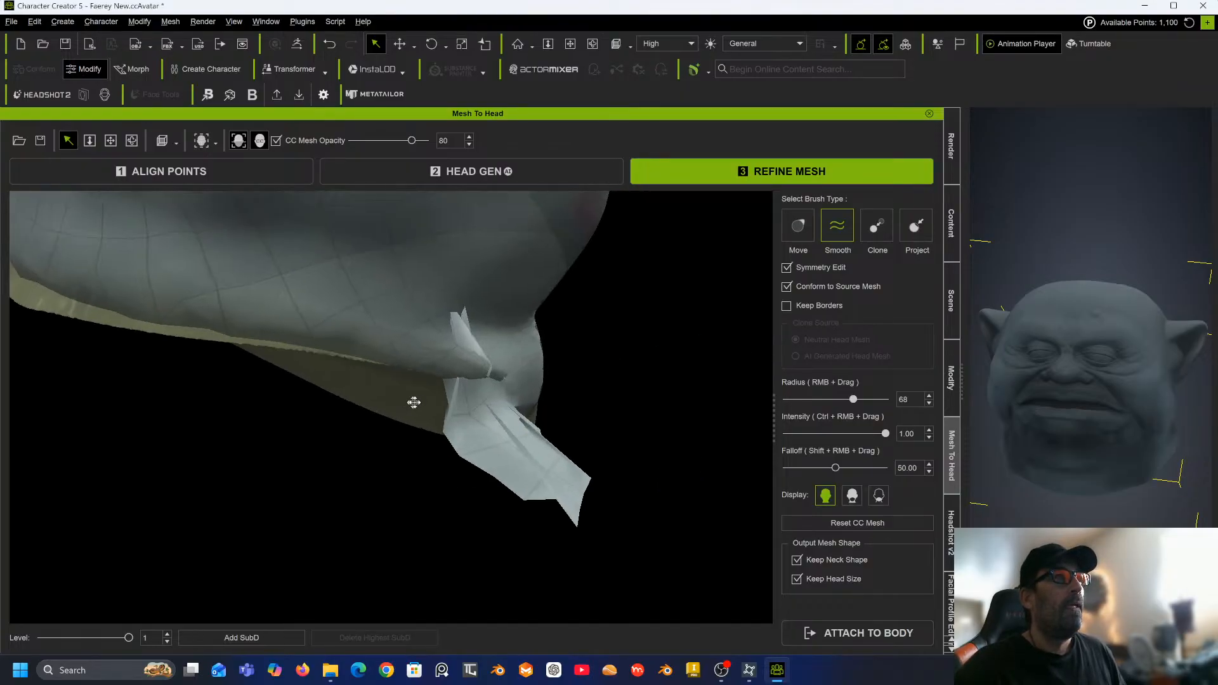
{"action": "mouse_move", "coordinate": [464, 394]}
{"action": "left_mouse_down", "text": "alt"}
{"action": "mouse_move", "coordinate": [554, 385]}
{"action": "mouse_move", "coordinate": [601, 359]}
{"action": "left_mouse_up", "text": "alt"}
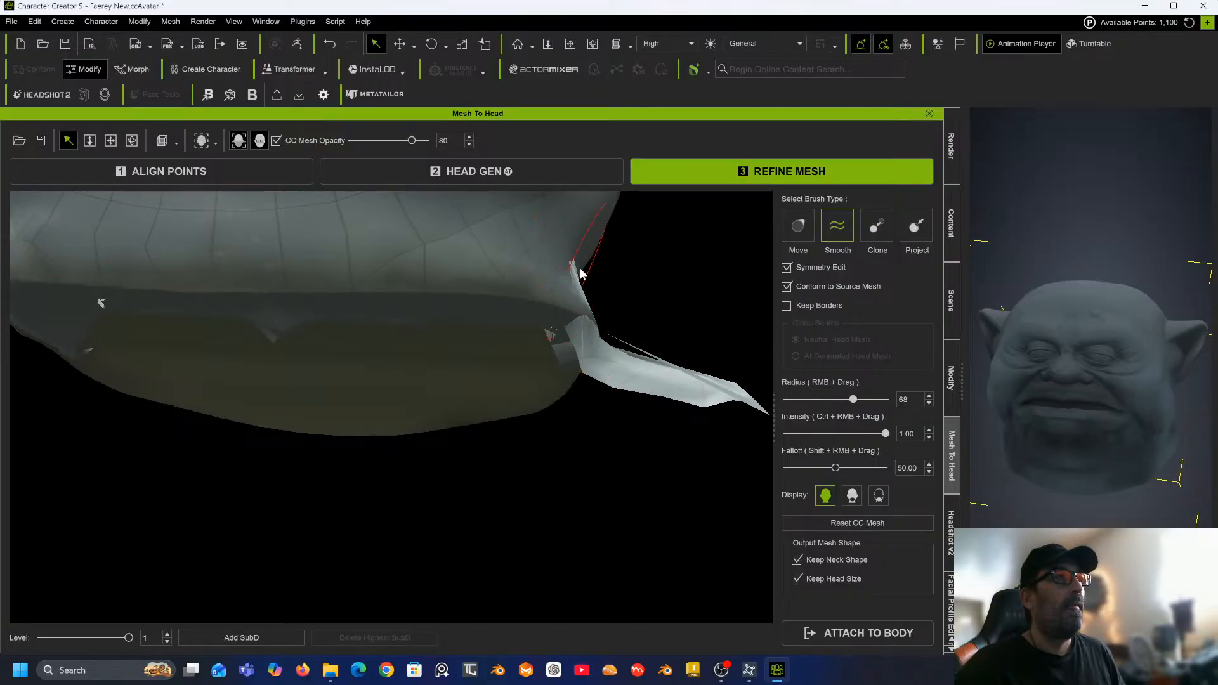
Smooth the spikes along the lower neck edge around the stretched flap.
{"action": "mouse_move", "coordinate": [559, 340]}
{"action": "left_mouse_down"}
{"action": "mouse_move", "coordinate": [574, 342]}
{"action": "mouse_move", "coordinate": [545, 336]}
{"action": "mouse_move", "coordinate": [578, 362]}
{"action": "left_mouse_up"}
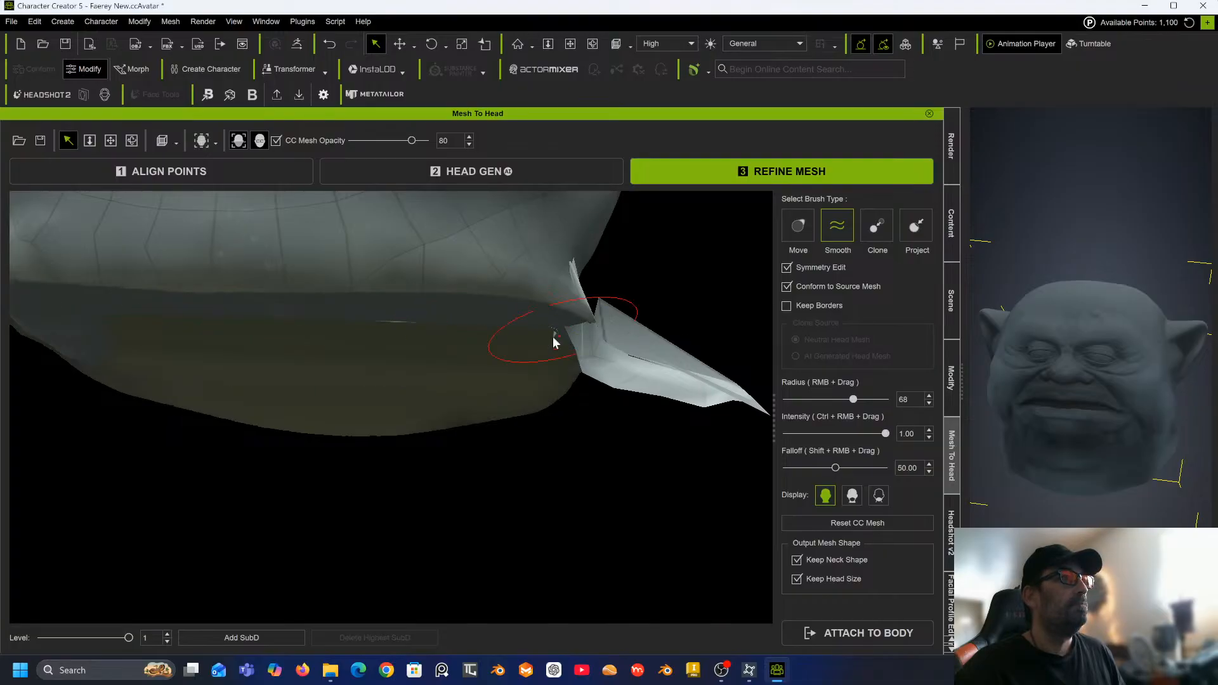
{"action": "mouse_move", "coordinate": [585, 303]}
{"action": "left_mouse_down"}
{"action": "mouse_move", "coordinate": [580, 264]}
{"action": "mouse_move", "coordinate": [598, 340]}
{"action": "mouse_move", "coordinate": [620, 294]}
{"action": "mouse_move", "coordinate": [602, 370]}
{"action": "left_mouse_up"}
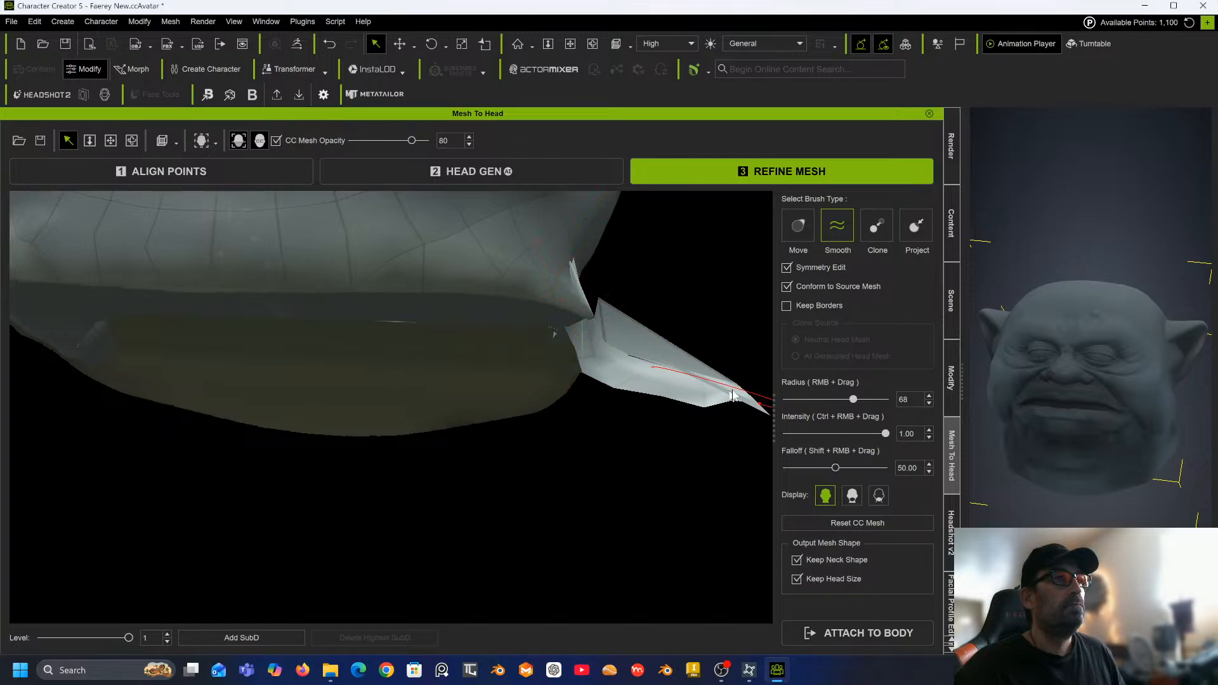
{"action": "middle_click_drag", "start_coordinate": [688, 419], "coordinate": [671, 422], "text": "alt"}
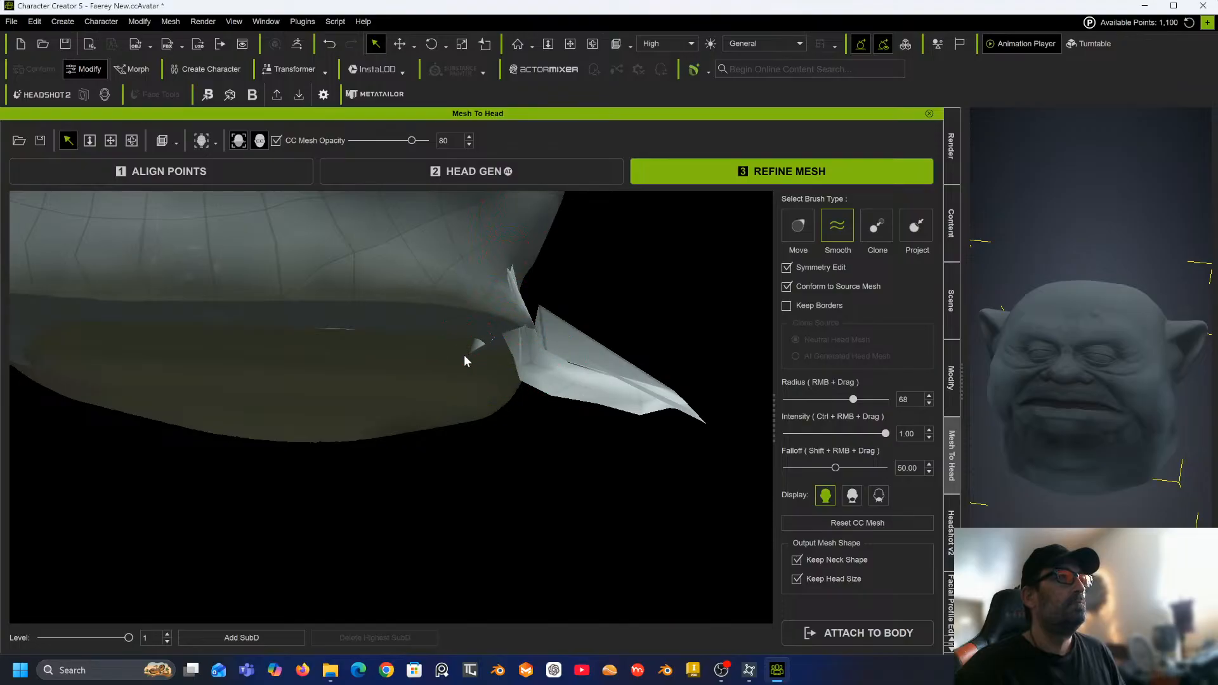
{"action": "left_click_drag", "start_coordinate": [470, 349], "coordinate": [618, 283]}
{"action": "middle_click_drag", "start_coordinate": [563, 319], "coordinate": [728, 187]}
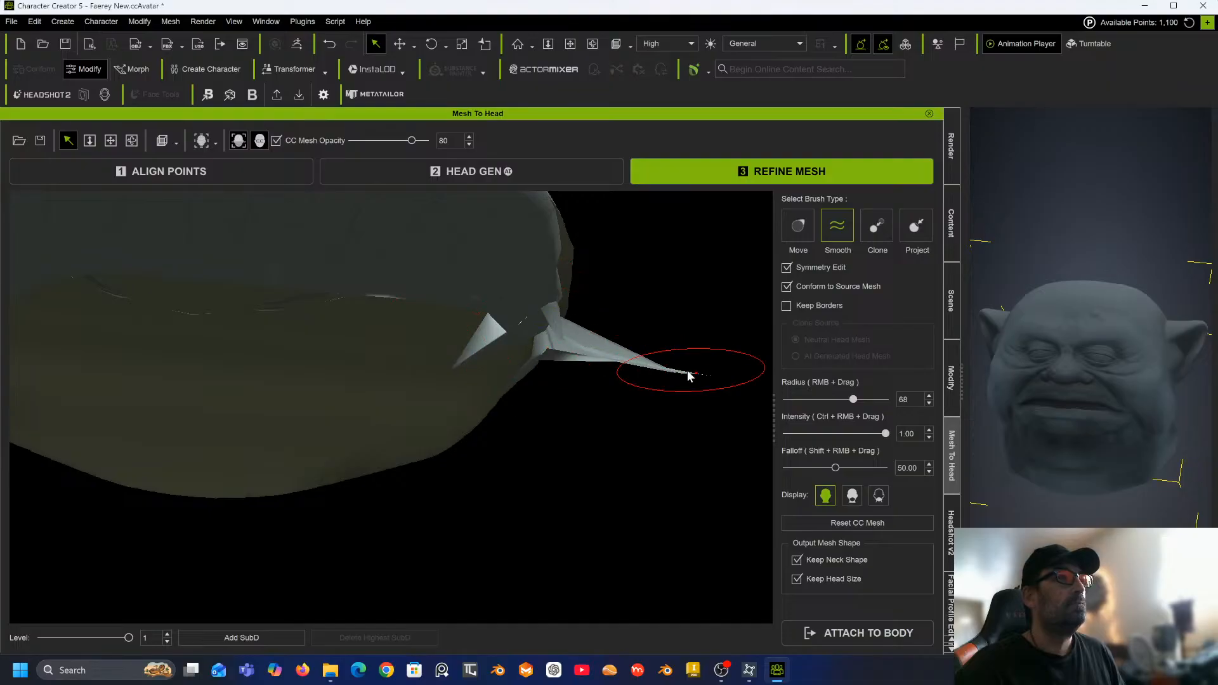
{"action": "mouse_move", "coordinate": [679, 295]}
{"action": "middle_mouse_down"}
{"action": "mouse_move", "coordinate": [440, 420]}
{"action": "mouse_move", "coordinate": [429, 438]}
{"action": "middle_mouse_up"}
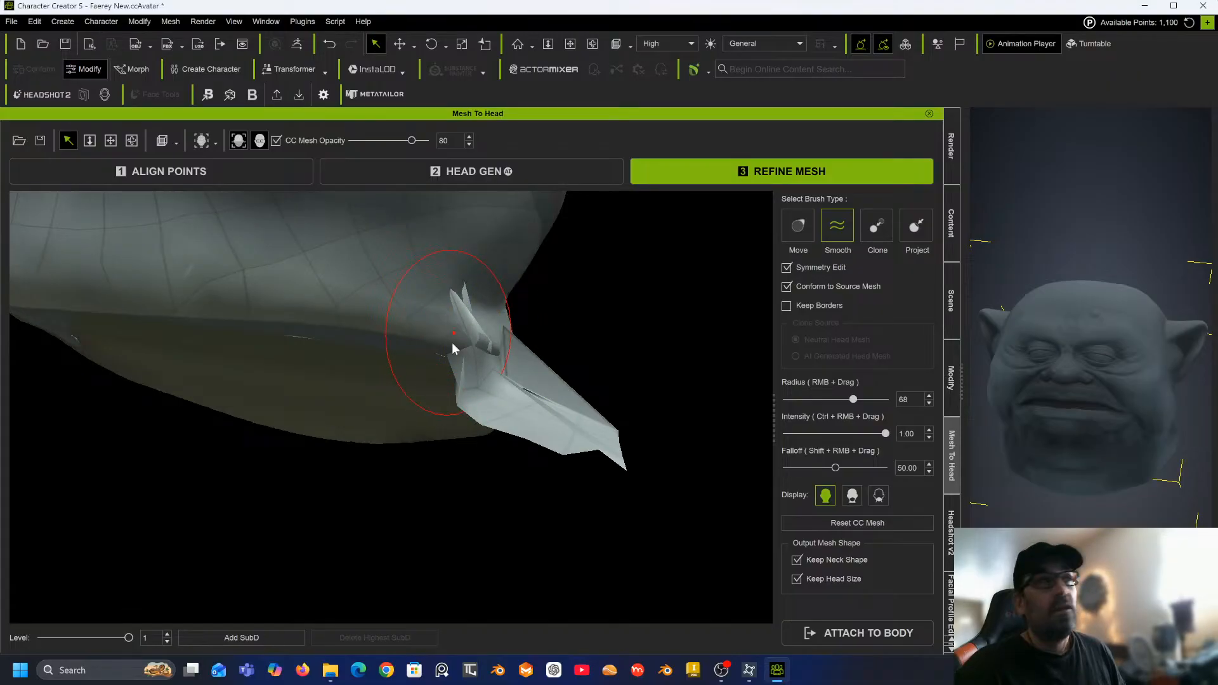
{"action": "left_click_drag", "start_coordinate": [452, 342], "coordinate": [429, 284]}
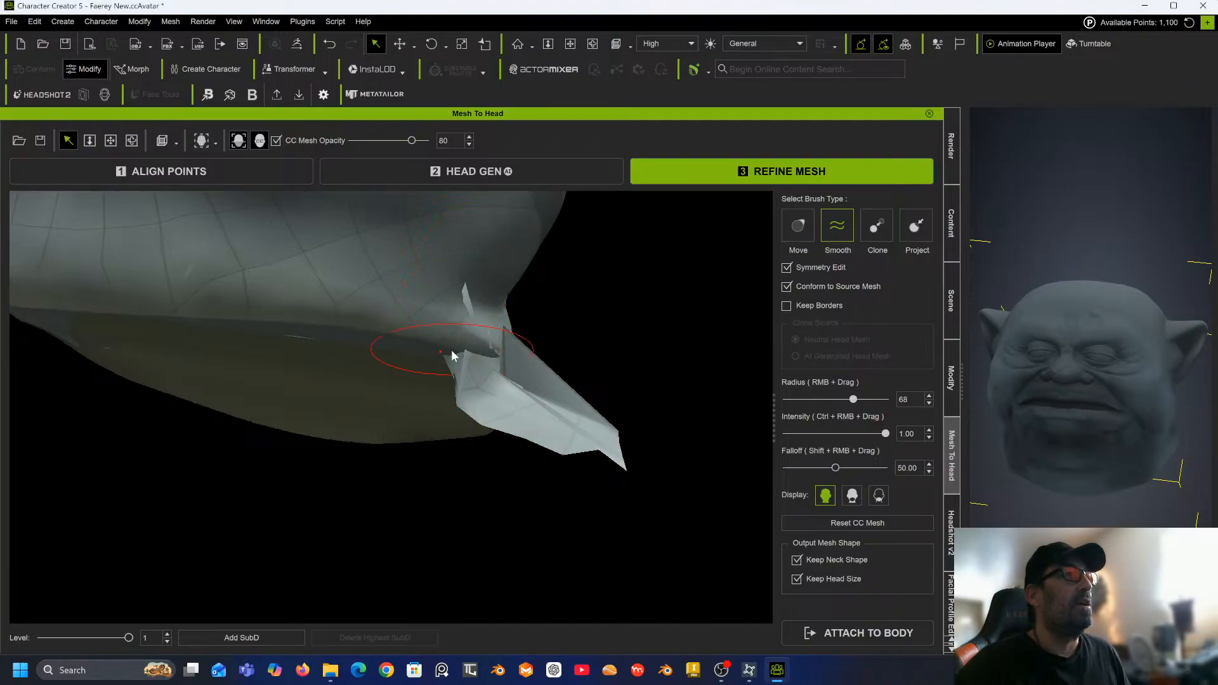
{"action": "left_click_drag", "start_coordinate": [496, 364], "coordinate": [467, 365]}
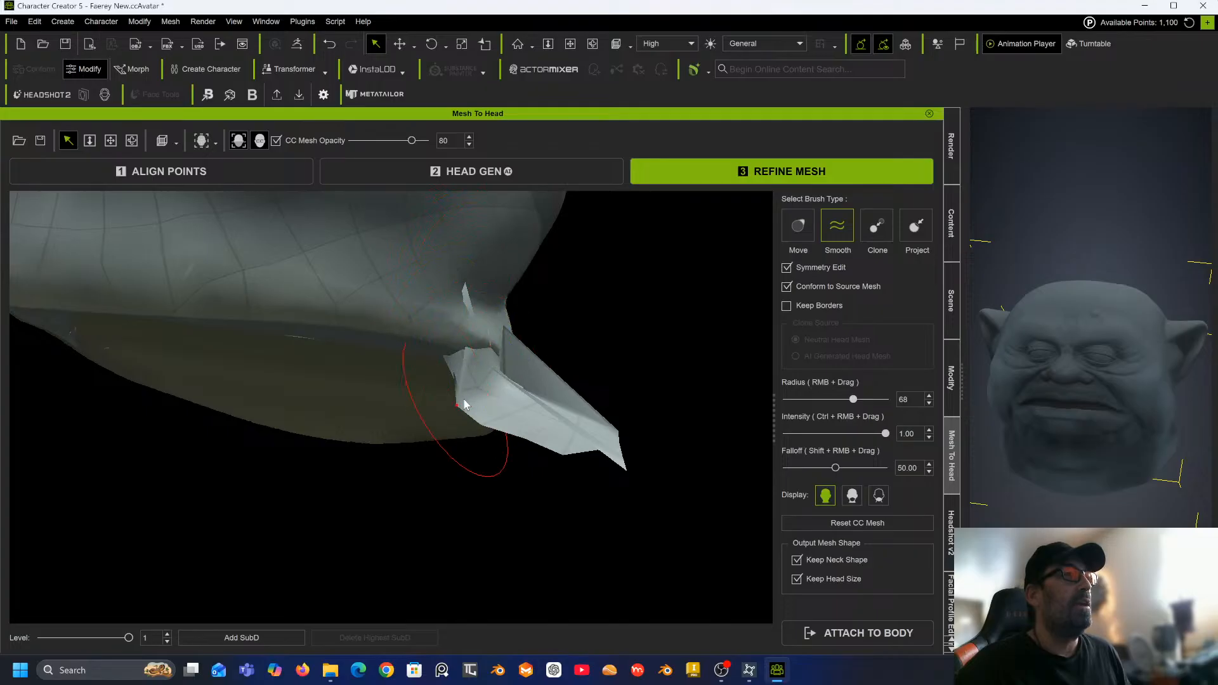
{"action": "left_click_drag", "start_coordinate": [478, 416], "coordinate": [489, 379]}
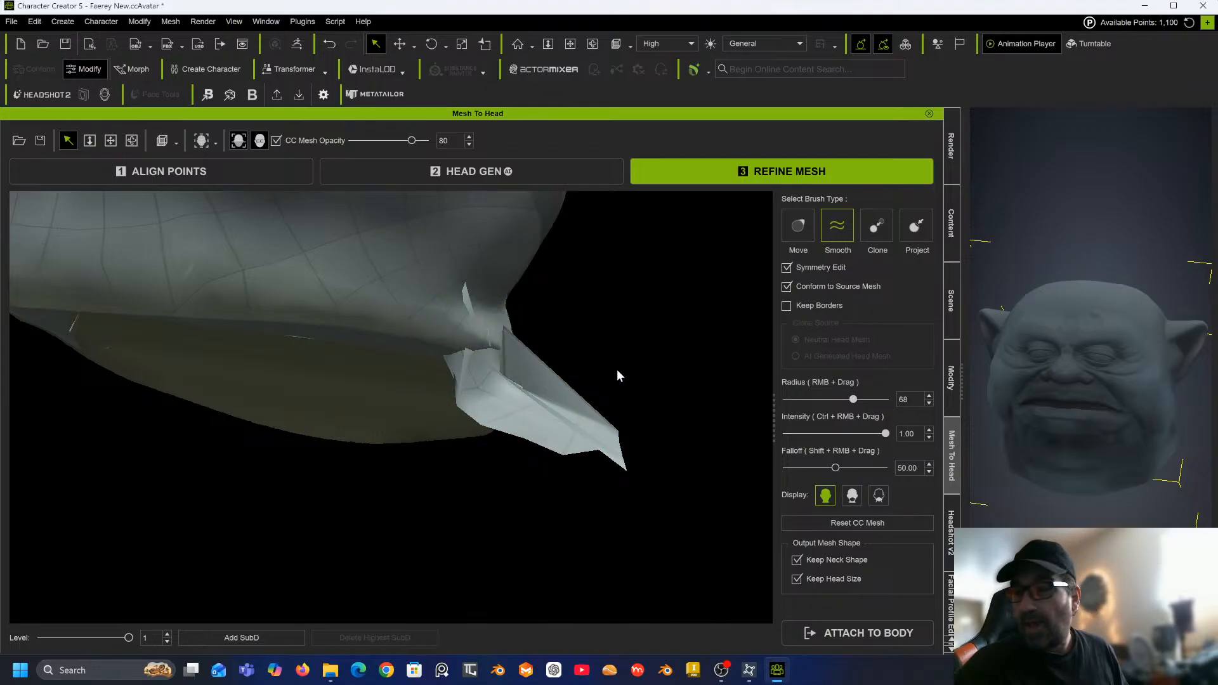
Smooth the remaining small spikes near the neck seam under the jaw.
{"action": "mouse_move", "coordinate": [680, 345]}
{"action": "left_mouse_down"}
{"action": "mouse_move", "coordinate": [472, 373]}
{"action": "mouse_move", "coordinate": [572, 305]}
{"action": "left_mouse_up"}
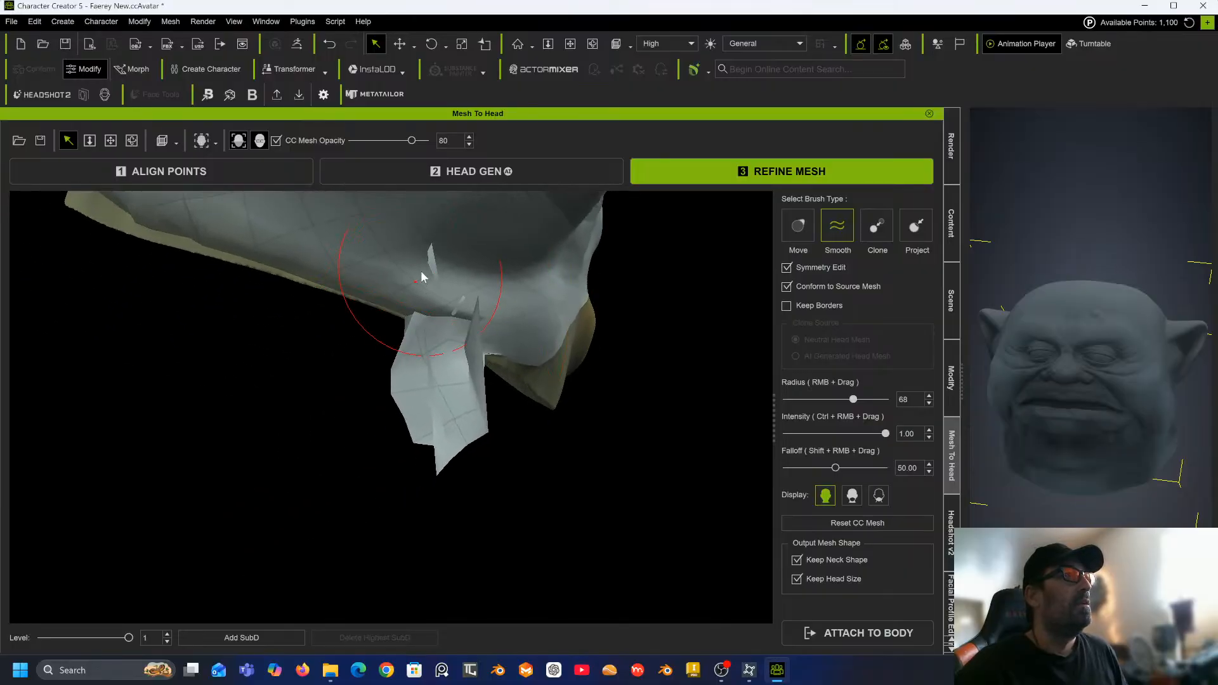
{"action": "left_click_drag", "start_coordinate": [429, 257], "coordinate": [449, 311]}
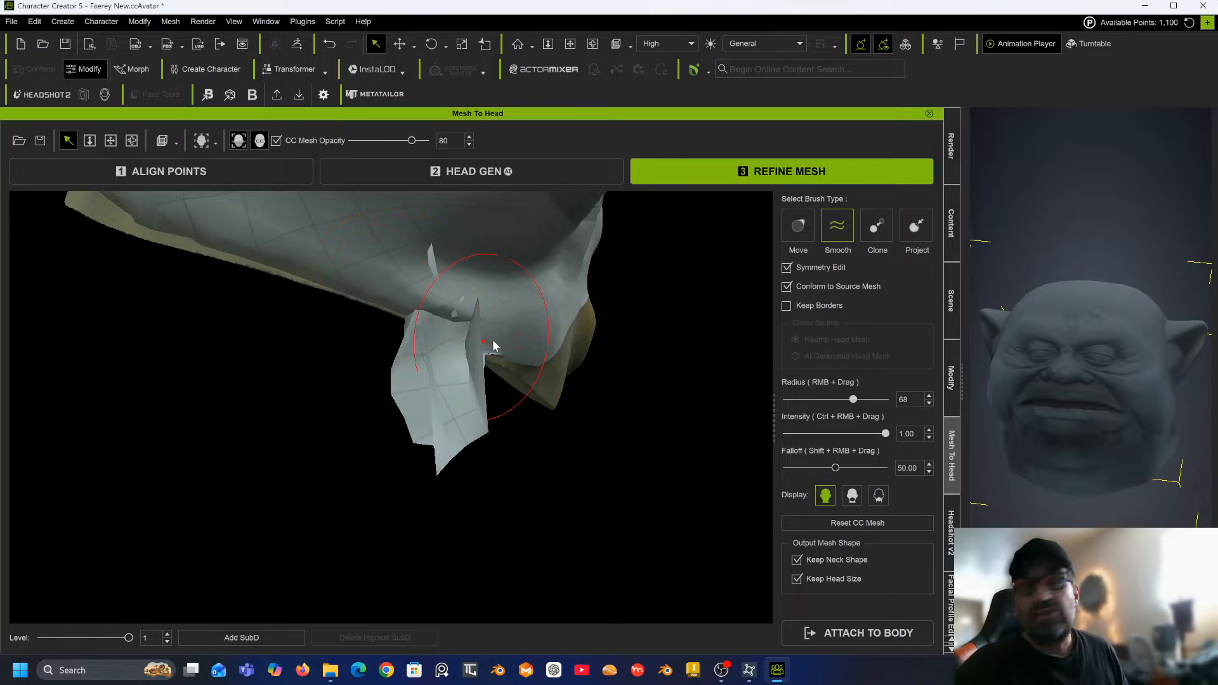
{"action": "middle_click_drag", "start_coordinate": [482, 330], "coordinate": [429, 257]}
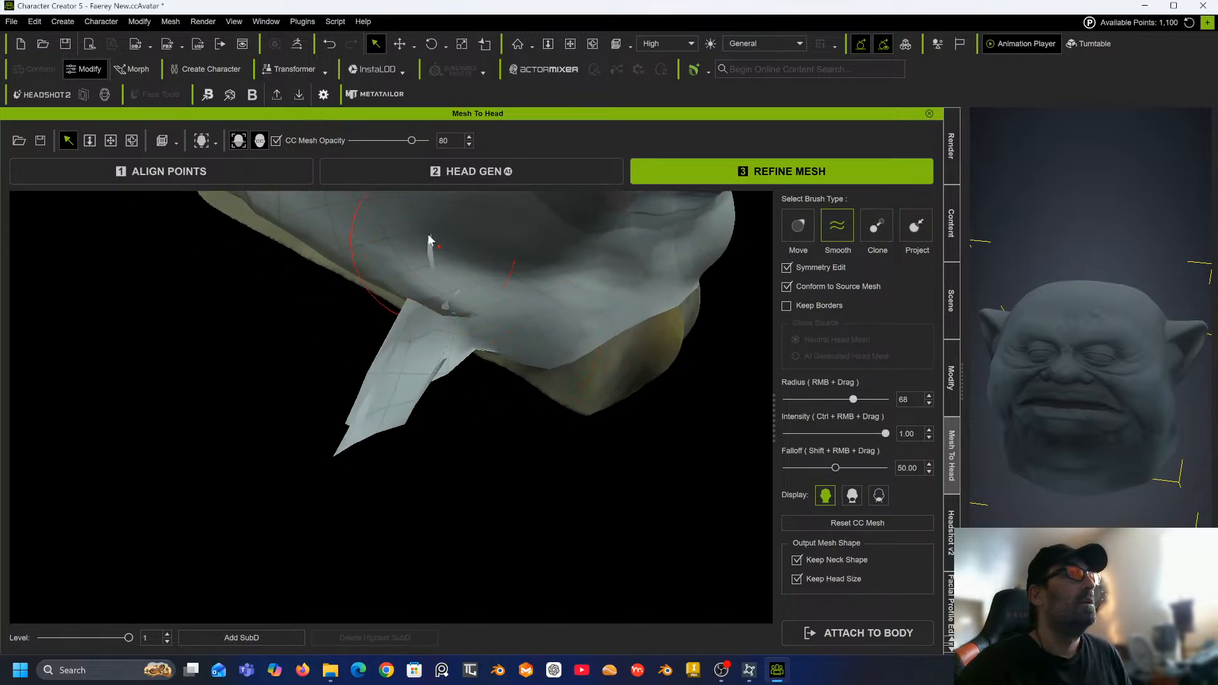
{"action": "mouse_move", "coordinate": [457, 336]}
{"action": "left_mouse_down"}
{"action": "mouse_move", "coordinate": [458, 292]}
{"action": "mouse_move", "coordinate": [475, 333]}
{"action": "left_mouse_up"}
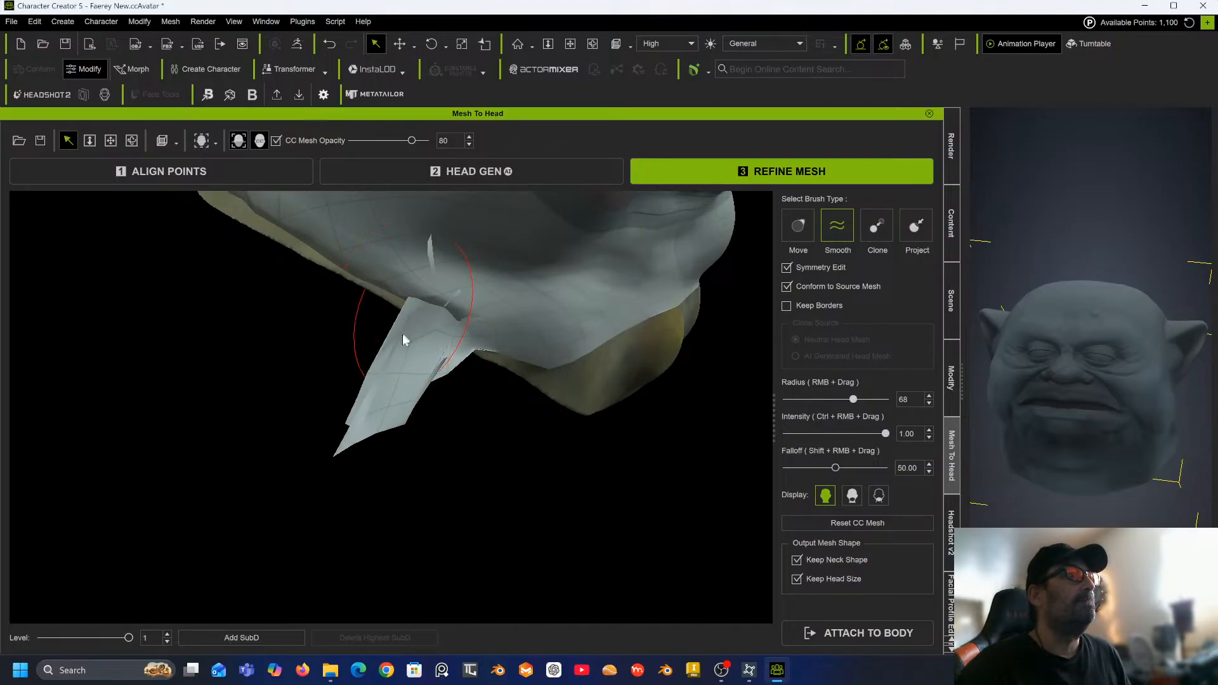
{"action": "mouse_move", "coordinate": [440, 313]}
{"action": "left_mouse_down"}
{"action": "mouse_move", "coordinate": [446, 296]}
{"action": "mouse_move", "coordinate": [459, 337]}
{"action": "mouse_move", "coordinate": [428, 289]}
{"action": "mouse_move", "coordinate": [478, 350]}
{"action": "left_mouse_up"}
{"action": "mouse_move", "coordinate": [432, 246]}
{"action": "left_mouse_down"}
{"action": "mouse_move", "coordinate": [427, 211]}
{"action": "mouse_move", "coordinate": [445, 251]}
{"action": "mouse_move", "coordinate": [410, 287]}
{"action": "mouse_move", "coordinate": [492, 348]}
{"action": "mouse_move", "coordinate": [467, 367]}
{"action": "mouse_move", "coordinate": [468, 338]}
{"action": "mouse_move", "coordinate": [551, 342]}
{"action": "mouse_move", "coordinate": [424, 321]}
{"action": "mouse_move", "coordinate": [449, 294]}
{"action": "mouse_move", "coordinate": [480, 296]}
{"action": "mouse_move", "coordinate": [390, 316]}
{"action": "mouse_move", "coordinate": [467, 328]}
{"action": "mouse_move", "coordinate": [443, 332]}
{"action": "mouse_move", "coordinate": [457, 381]}
{"action": "mouse_move", "coordinate": [435, 348]}
{"action": "mouse_move", "coordinate": [460, 259]}
{"action": "left_mouse_up"}
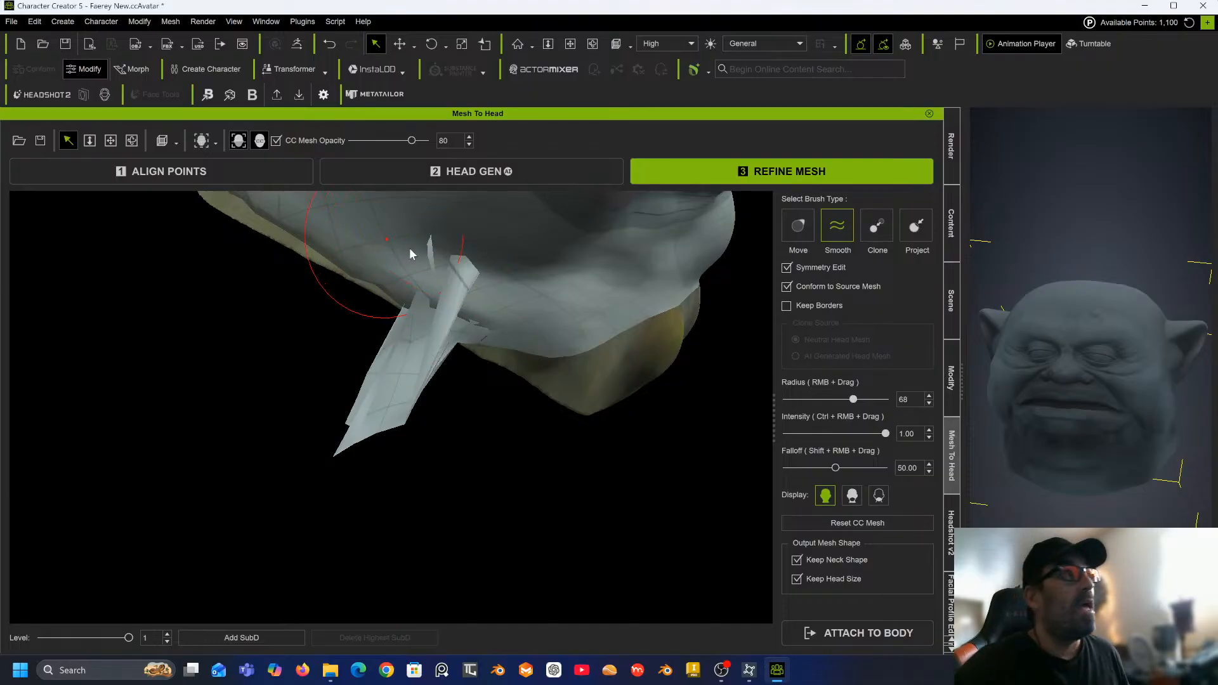
{"action": "left_click_drag", "start_coordinate": [444, 266], "coordinate": [436, 292]}
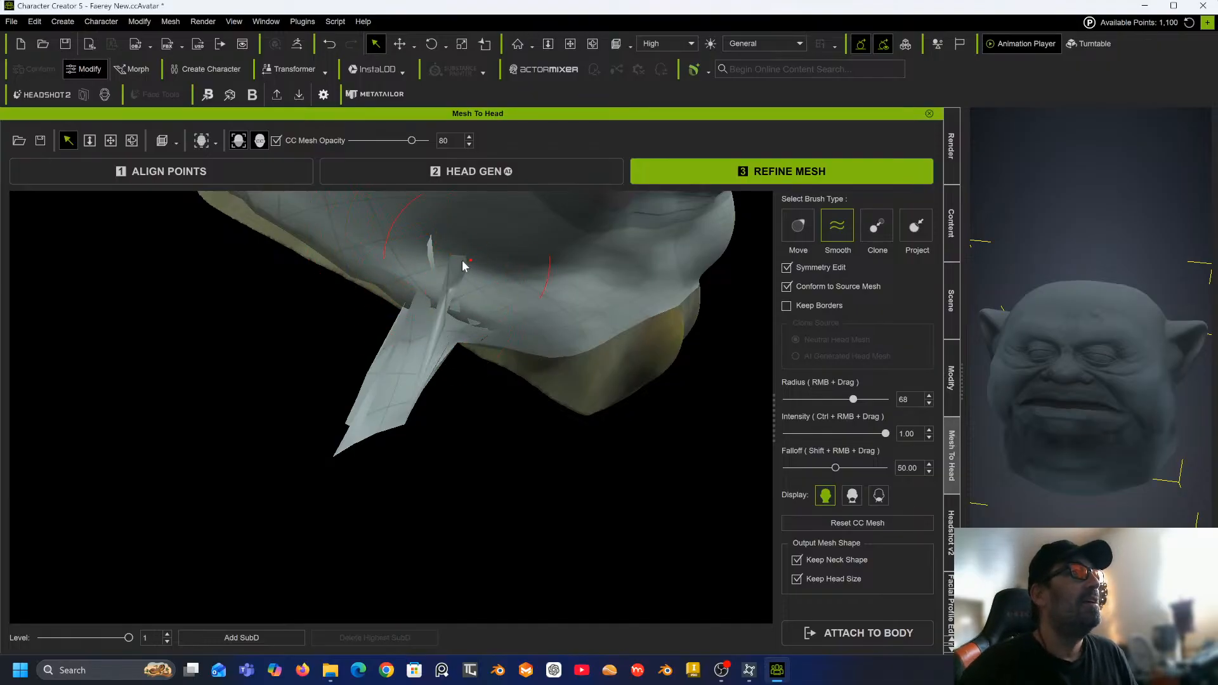
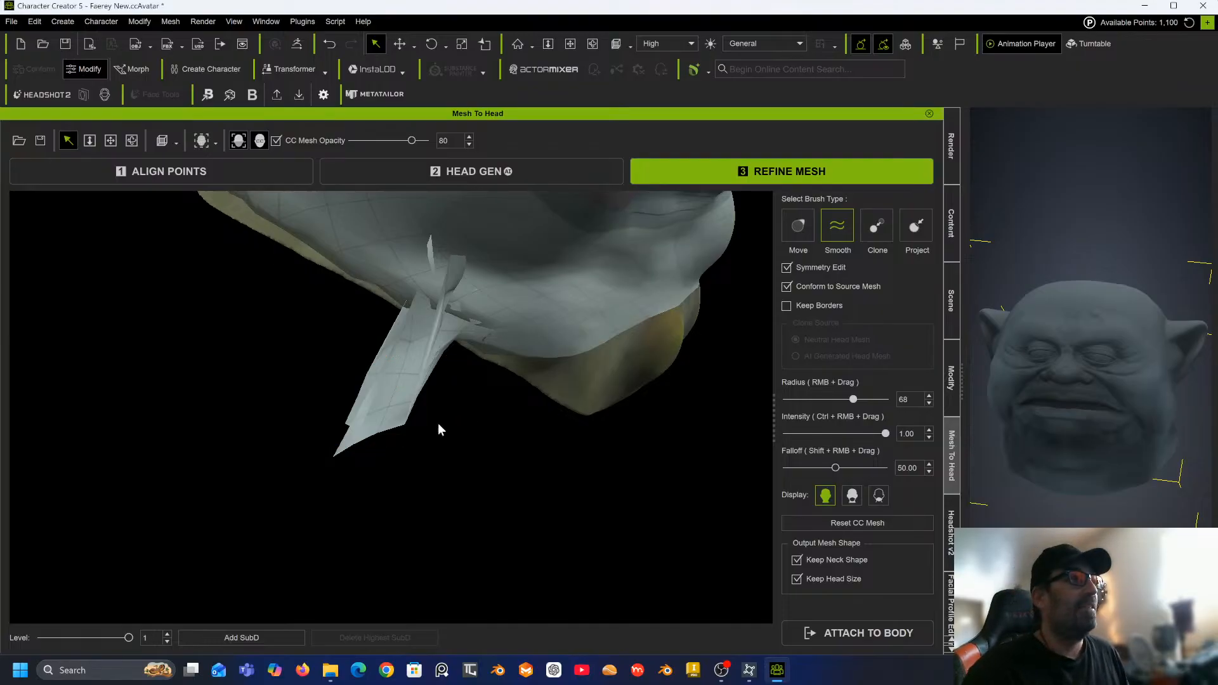
Smooth the flap where it joins the underside of the jaw with the Smooth brush.
{"action": "left_click_drag", "start_coordinate": [433, 416], "coordinate": [413, 463], "text": "alt"}
{"action": "mouse_move", "coordinate": [413, 463]}
{"action": "right_mouse_down", "text": "alt"}
{"action": "mouse_move", "coordinate": [347, 435]}
{"action": "mouse_move", "coordinate": [304, 292]}
{"action": "right_mouse_up", "text": "alt"}
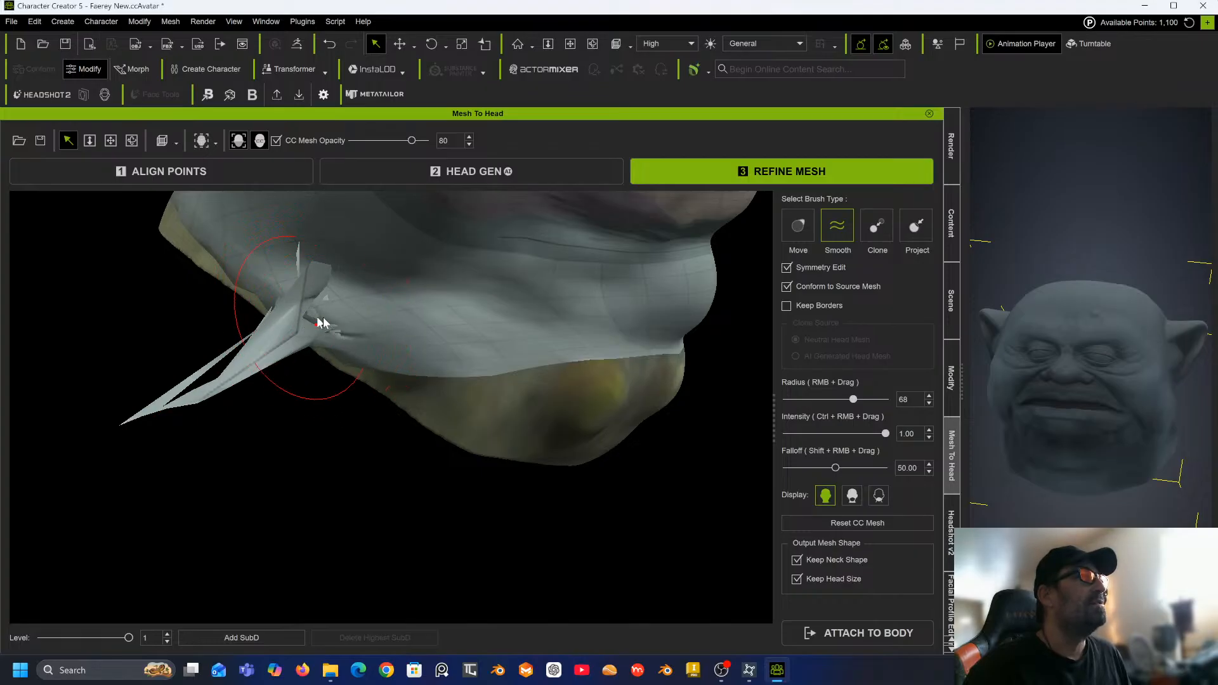
{"action": "mouse_move", "coordinate": [317, 265]}
{"action": "left_mouse_down"}
{"action": "mouse_move", "coordinate": [302, 348]}
{"action": "mouse_move", "coordinate": [375, 342]}
{"action": "mouse_move", "coordinate": [269, 311]}
{"action": "mouse_move", "coordinate": [362, 278]}
{"action": "mouse_move", "coordinate": [292, 320]}
{"action": "mouse_move", "coordinate": [337, 327]}
{"action": "mouse_move", "coordinate": [297, 345]}
{"action": "mouse_move", "coordinate": [349, 330]}
{"action": "left_mouse_up"}
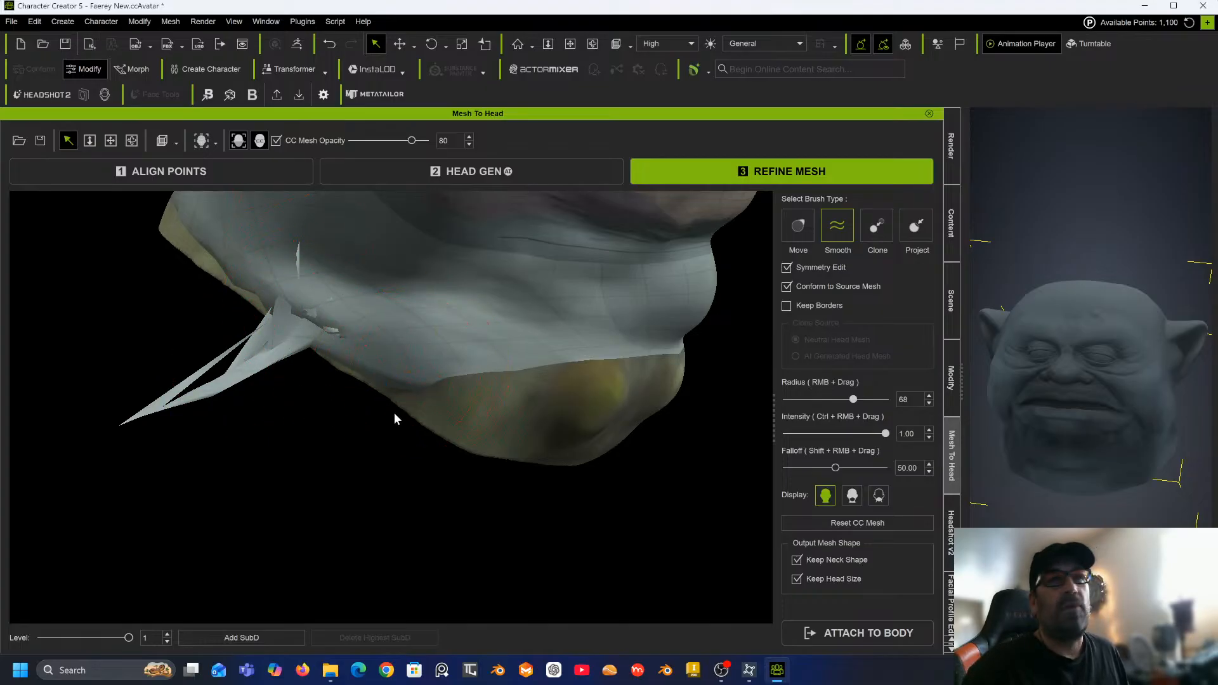
{"action": "right_click_drag", "start_coordinate": [363, 405], "coordinate": [277, 375], "text": "alt"}
{"action": "left_click_drag", "start_coordinate": [277, 375], "coordinate": [379, 434], "text": "alt"}
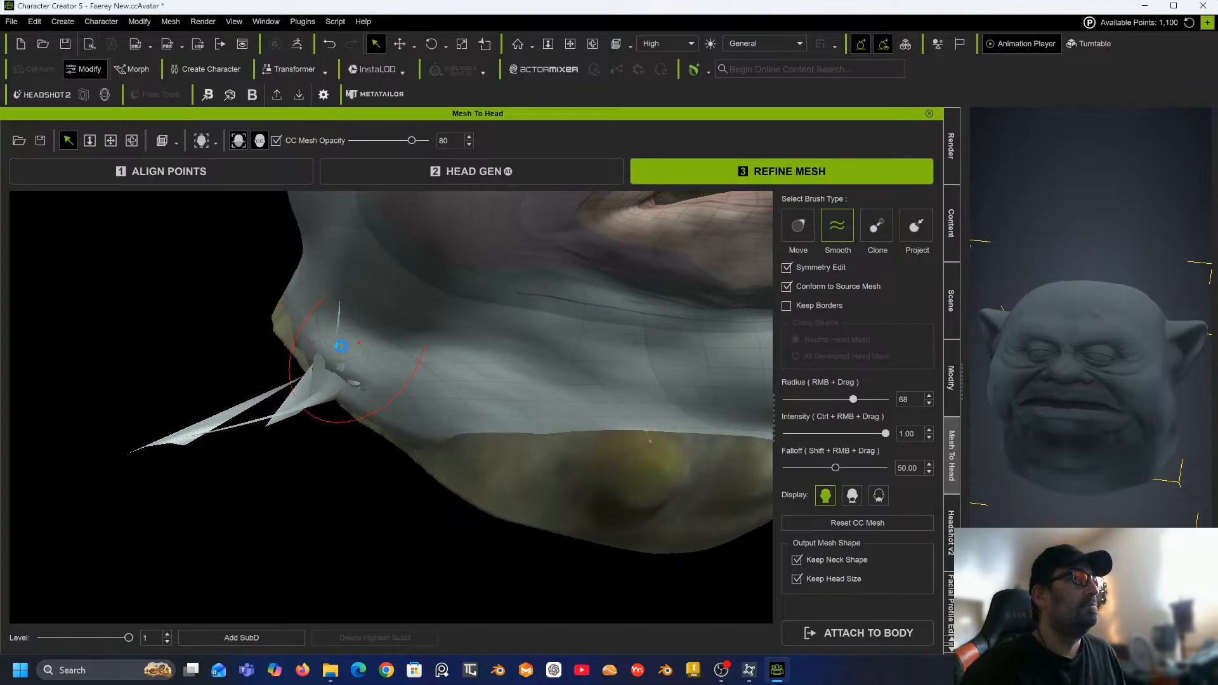
{"action": "scroll", "coordinate": [342, 345], "scroll_direction": "down", "scroll_amount": 3}
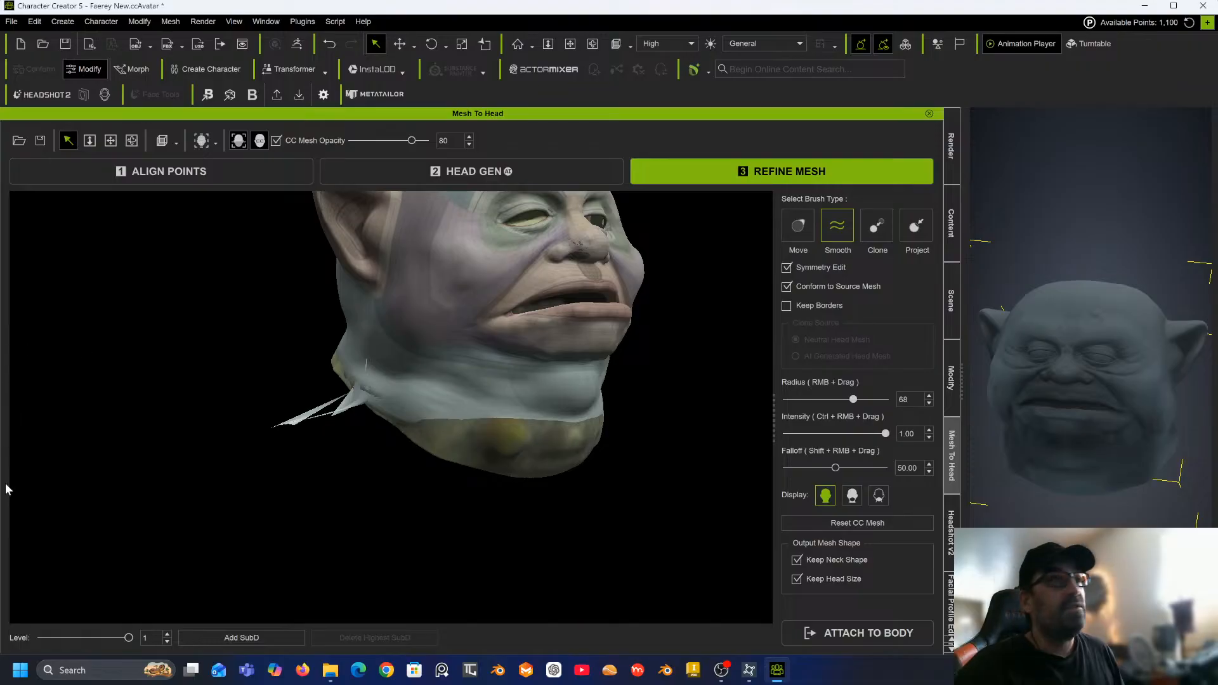
Smooth the stretched flap along the neck edge from below the chin.
{"action": "left_click_drag", "start_coordinate": [328, 454], "coordinate": [238, 358]}
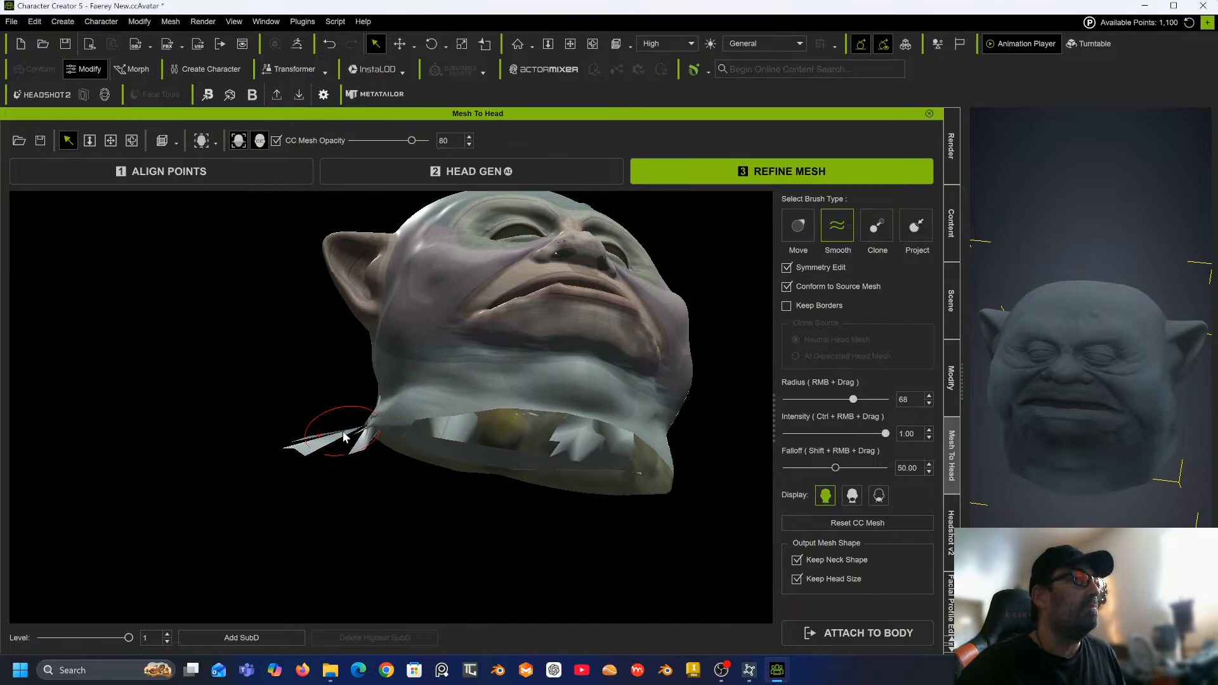
{"action": "mouse_move", "coordinate": [343, 436]}
{"action": "left_mouse_down"}
{"action": "mouse_move", "coordinate": [353, 459]}
{"action": "mouse_move", "coordinate": [365, 418]}
{"action": "mouse_move", "coordinate": [381, 416]}
{"action": "mouse_move", "coordinate": [390, 438]}
{"action": "mouse_move", "coordinate": [424, 408]}
{"action": "left_mouse_up"}
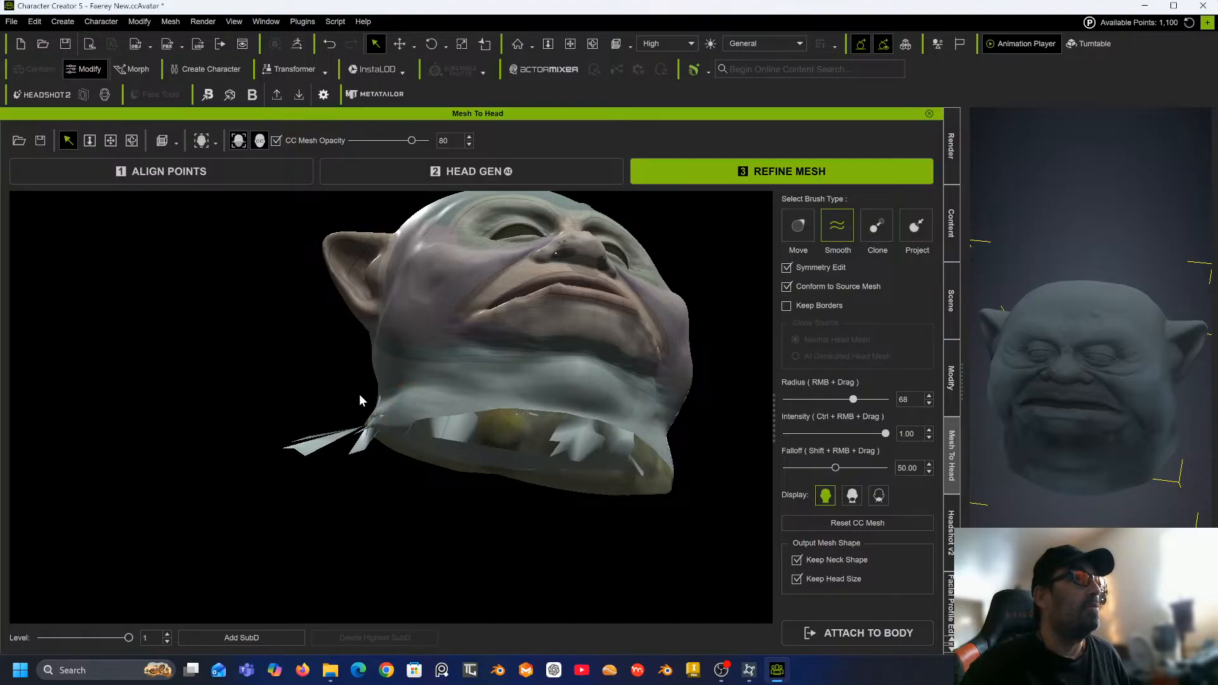
{"action": "middle_click_drag", "start_coordinate": [360, 395], "coordinate": [390, 296]}
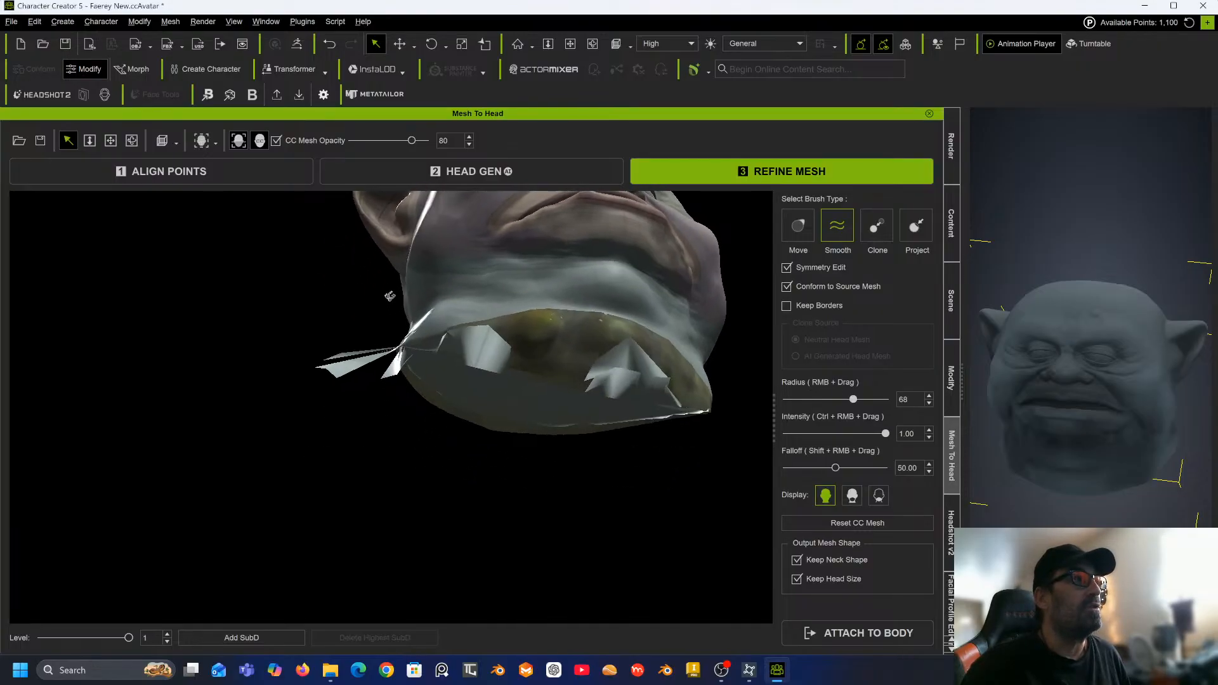
{"action": "mouse_move", "coordinate": [347, 368]}
{"action": "left_mouse_down"}
{"action": "mouse_move", "coordinate": [320, 364]}
{"action": "mouse_move", "coordinate": [388, 382]}
{"action": "left_mouse_up"}
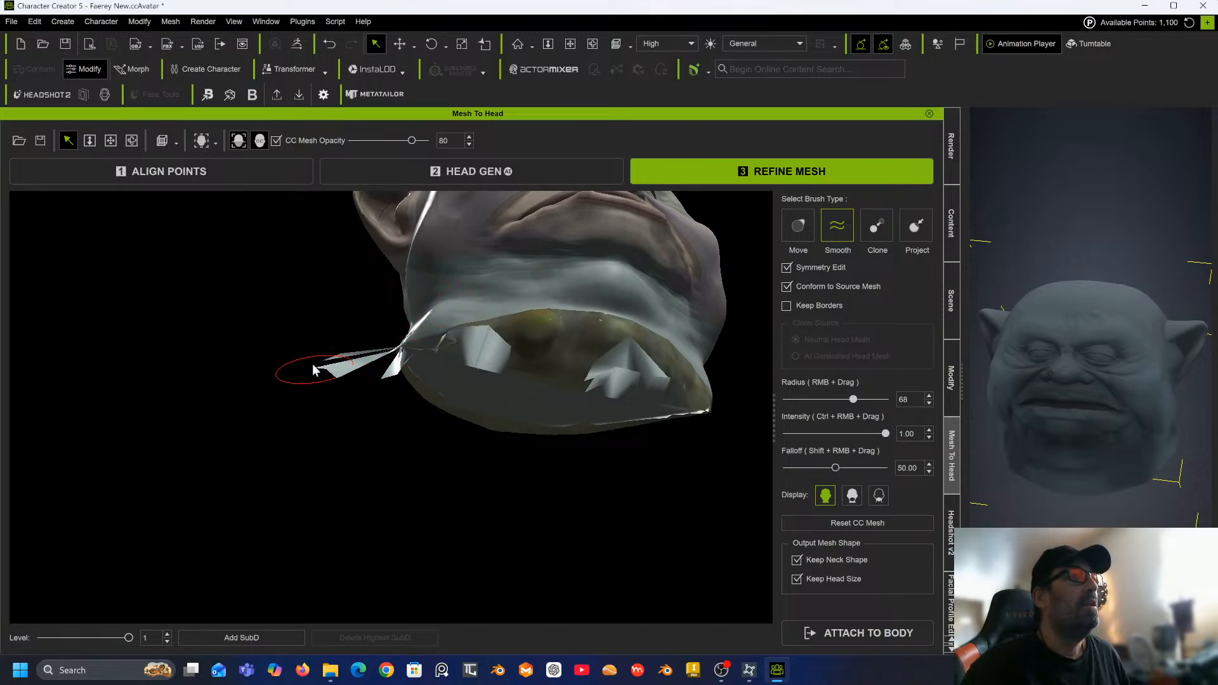
Smooth the base of the flap at the neck edge from a side angle.
{"action": "mouse_move", "coordinate": [499, 407]}
{"action": "middle_mouse_down"}
{"action": "mouse_move", "coordinate": [519, 329]}
{"action": "mouse_move", "coordinate": [506, 260]}
{"action": "mouse_move", "coordinate": [488, 289]}
{"action": "middle_mouse_up"}
{"action": "mouse_move", "coordinate": [488, 295]}
{"action": "left_mouse_down"}
{"action": "mouse_move", "coordinate": [434, 294]}
{"action": "mouse_move", "coordinate": [460, 284]}
{"action": "mouse_move", "coordinate": [503, 294]}
{"action": "mouse_move", "coordinate": [457, 318]}
{"action": "mouse_move", "coordinate": [477, 264]}
{"action": "mouse_move", "coordinate": [501, 311]}
{"action": "mouse_move", "coordinate": [489, 285]}
{"action": "mouse_move", "coordinate": [432, 315]}
{"action": "mouse_move", "coordinate": [498, 277]}
{"action": "mouse_move", "coordinate": [538, 314]}
{"action": "mouse_move", "coordinate": [584, 324]}
{"action": "mouse_move", "coordinate": [609, 346]}
{"action": "left_mouse_up"}
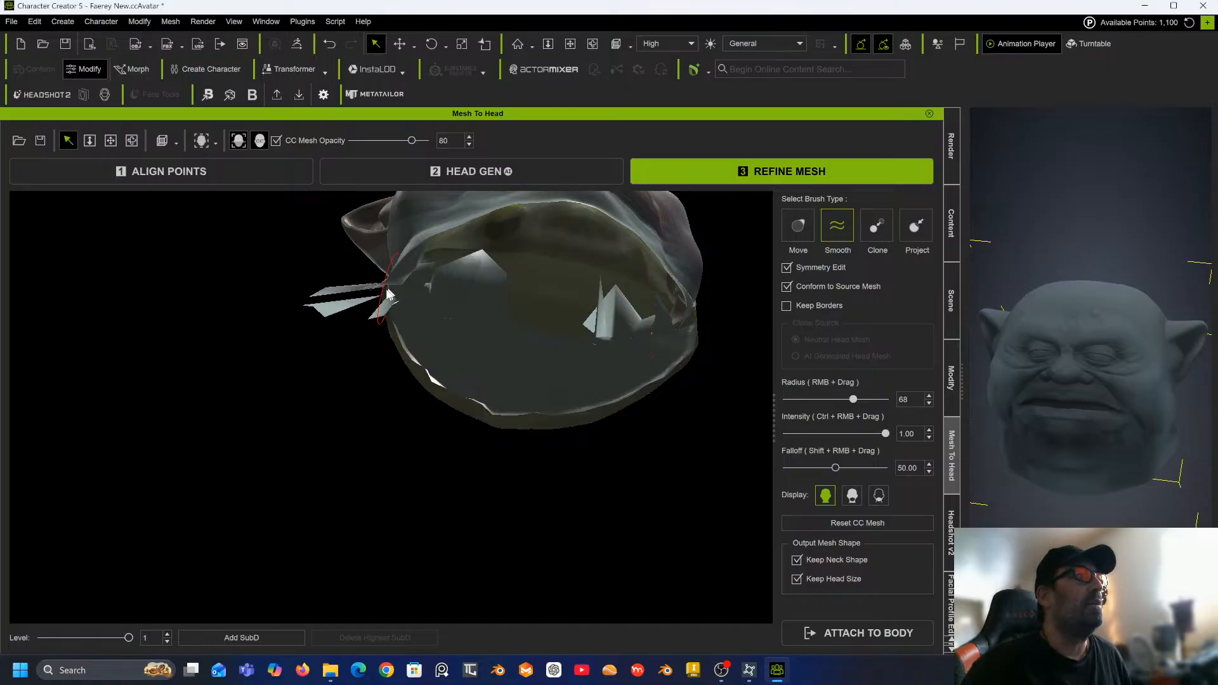
{"action": "left_click_drag", "start_coordinate": [321, 299], "coordinate": [385, 473], "text": "alt"}
{"action": "left_click_drag", "start_coordinate": [383, 359], "coordinate": [473, 503], "text": "alt"}
{"action": "scroll", "coordinate": [473, 500], "scroll_direction": "up", "scroll_amount": 3}
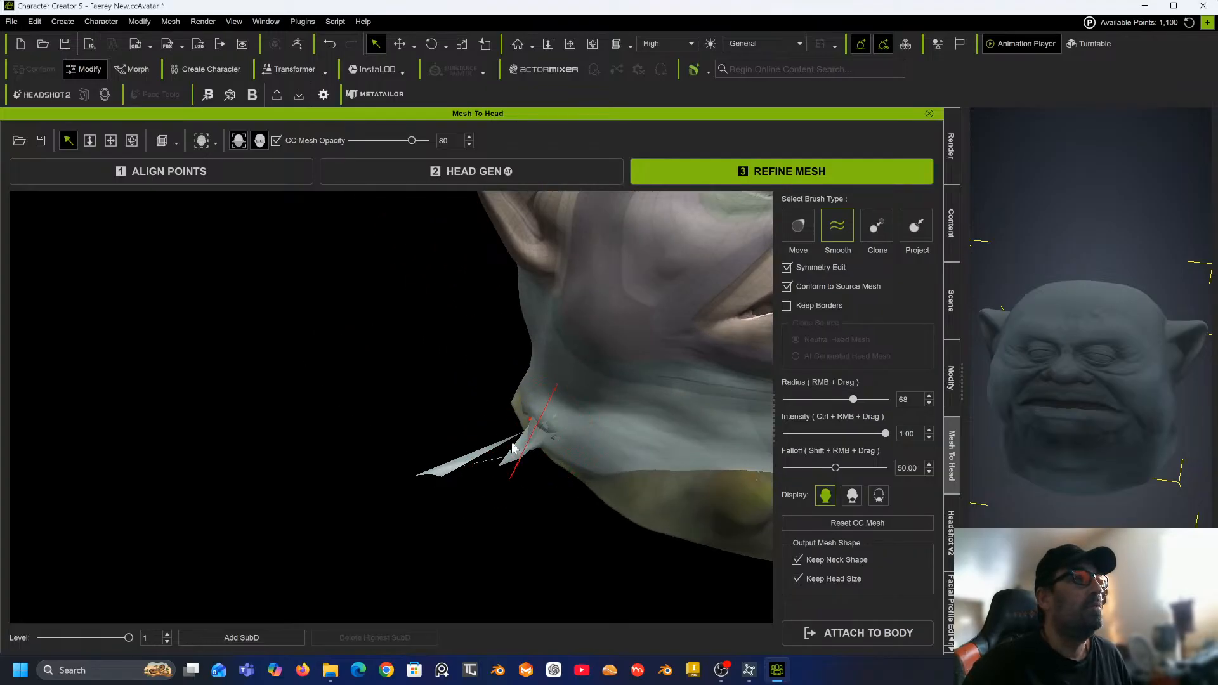
{"action": "left_click", "coordinate": [539, 425]}
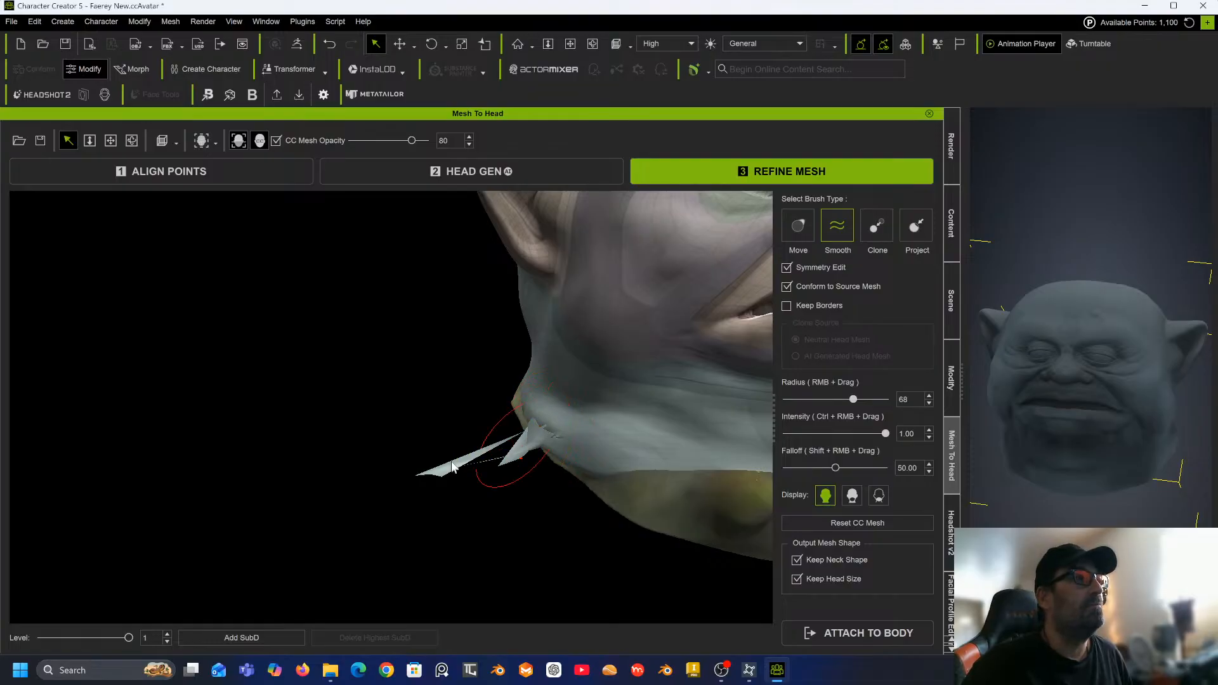
{"action": "middle_click_drag", "start_coordinate": [440, 378], "coordinate": [515, 374]}
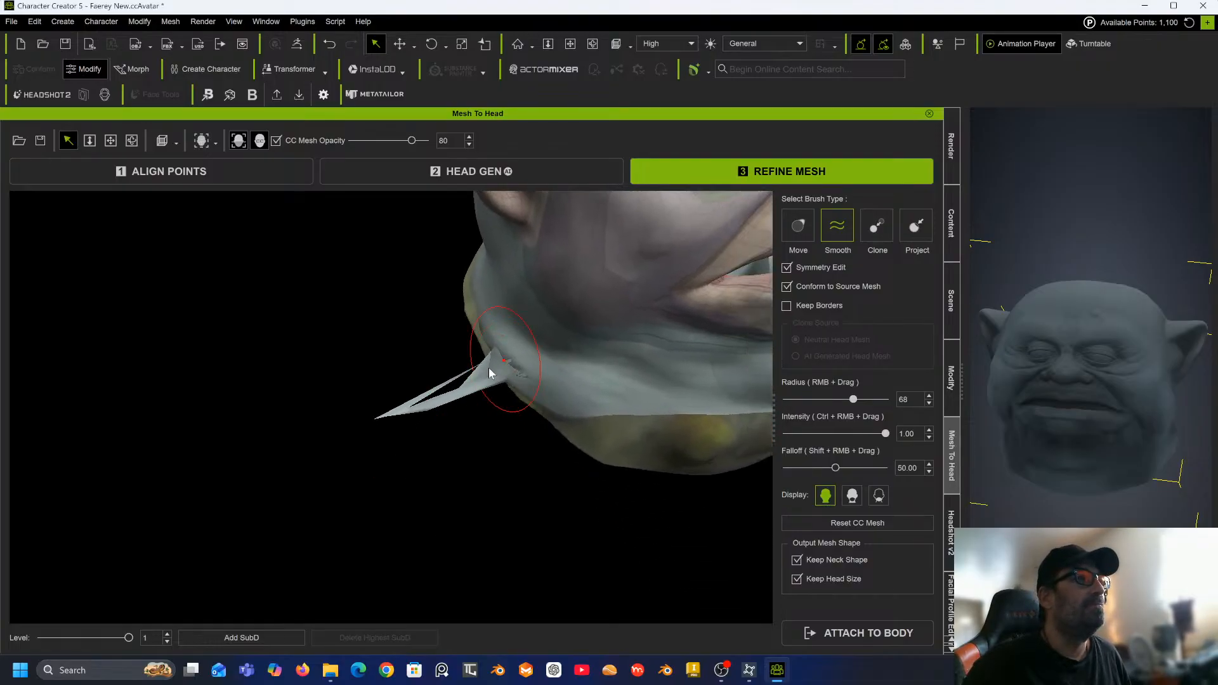
{"action": "mouse_move", "coordinate": [524, 361]}
{"action": "left_mouse_down"}
{"action": "mouse_move", "coordinate": [472, 392]}
{"action": "mouse_move", "coordinate": [451, 385]}
{"action": "left_mouse_up"}
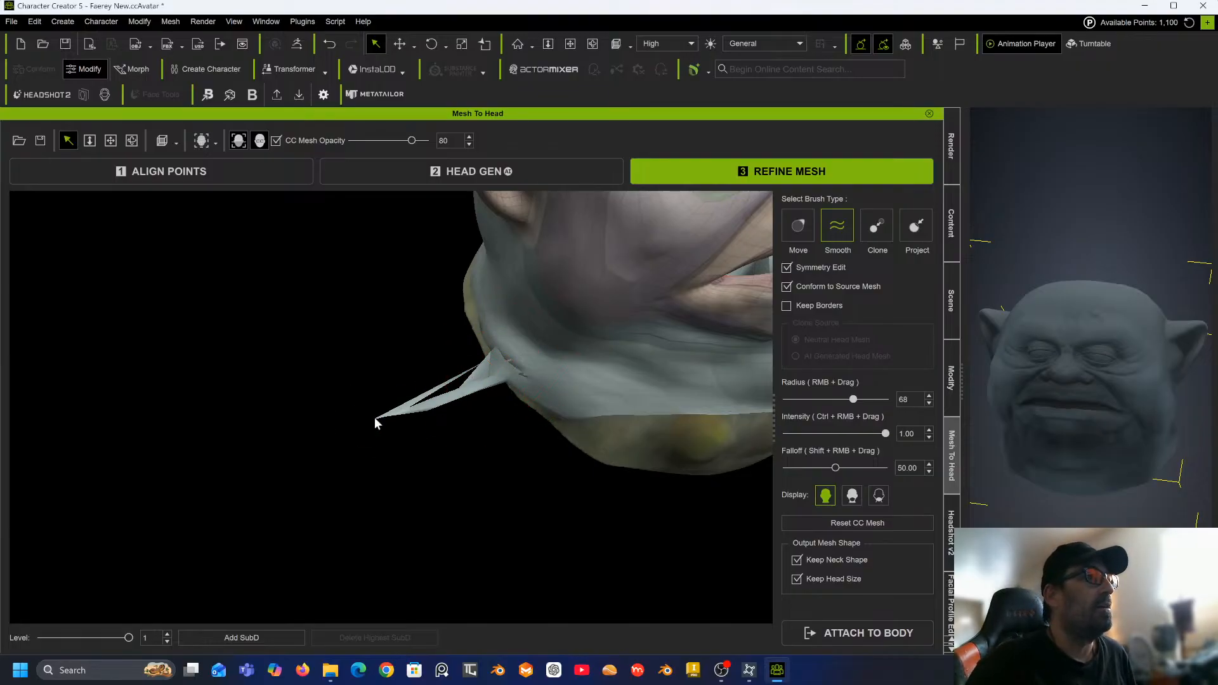
Smooth the remaining part of the flap near the neck seam under the jaw.
{"action": "mouse_move", "coordinate": [392, 418]}
{"action": "middle_mouse_down"}
{"action": "mouse_move", "coordinate": [408, 436]}
{"action": "mouse_move", "coordinate": [591, 444]}
{"action": "middle_mouse_up"}
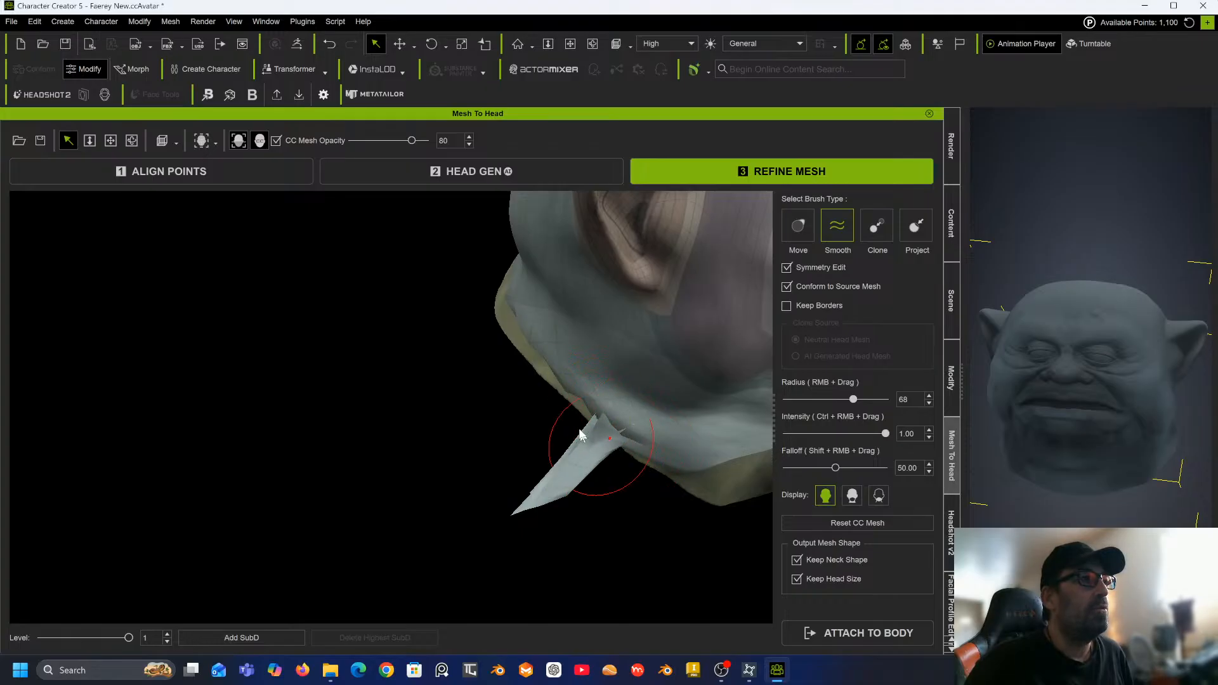
{"action": "left_click_drag", "start_coordinate": [592, 460], "coordinate": [592, 442]}
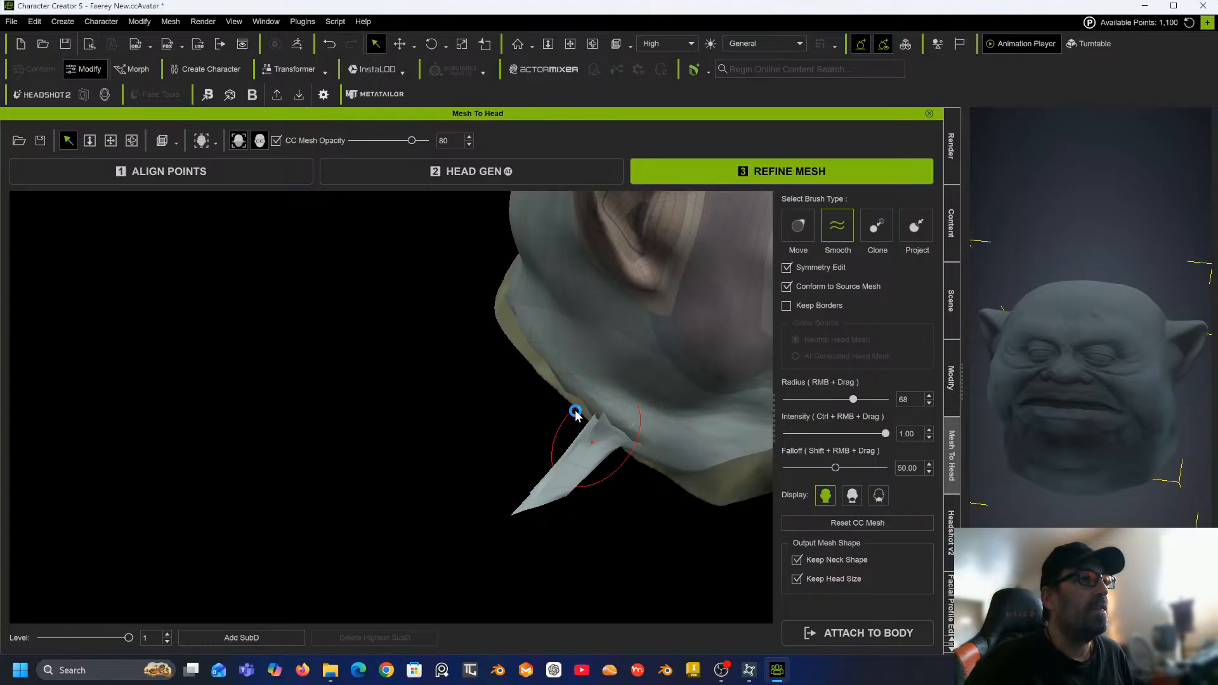
{"action": "scroll", "coordinate": [575, 416], "scroll_direction": "down", "scroll_amount": 4}
{"action": "middle_click_drag", "start_coordinate": [585, 427], "coordinate": [503, 374]}
{"action": "mouse_move", "coordinate": [502, 374]}
{"action": "left_mouse_down", "text": "alt"}
{"action": "mouse_move", "coordinate": [713, 216]}
{"action": "mouse_move", "coordinate": [726, 123]}
{"action": "mouse_move", "coordinate": [572, 169]}
{"action": "mouse_move", "coordinate": [588, 130]}
{"action": "mouse_move", "coordinate": [480, 259]}
{"action": "mouse_move", "coordinate": [398, 277]}
{"action": "left_mouse_up", "text": "alt"}
{"action": "mouse_move", "coordinate": [467, 319]}
{"action": "middle_mouse_down"}
{"action": "mouse_move", "coordinate": [416, 392]}
{"action": "mouse_move", "coordinate": [397, 397]}
{"action": "middle_mouse_up"}
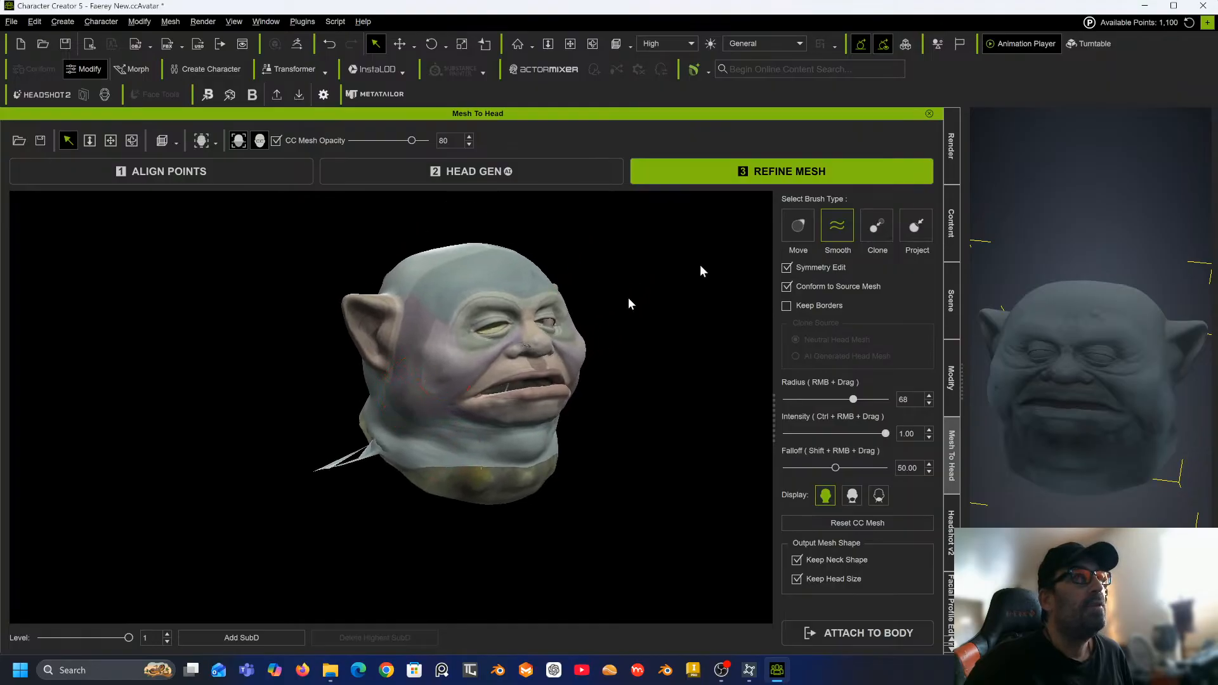
Attach the head to the Male body type, generating the character and accepting the head resize to match the body.
{"action": "left_click", "coordinate": [914, 227]}
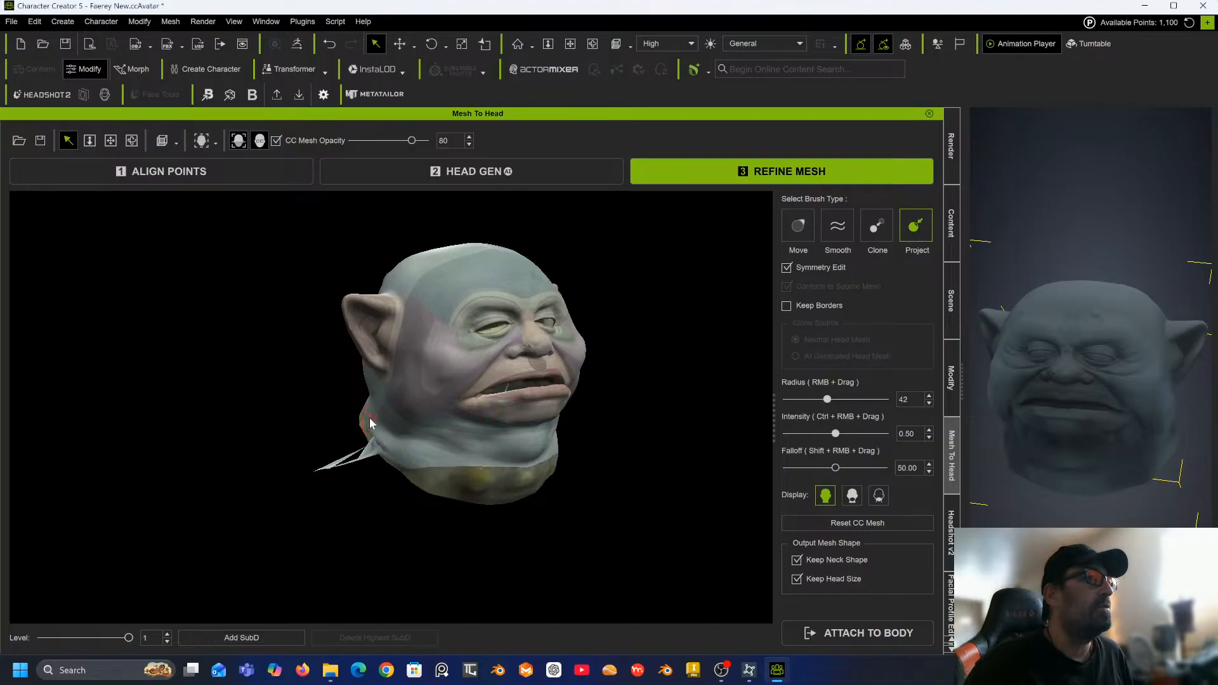
{"action": "left_click_drag", "start_coordinate": [340, 414], "coordinate": [497, 478], "text": "alt"}
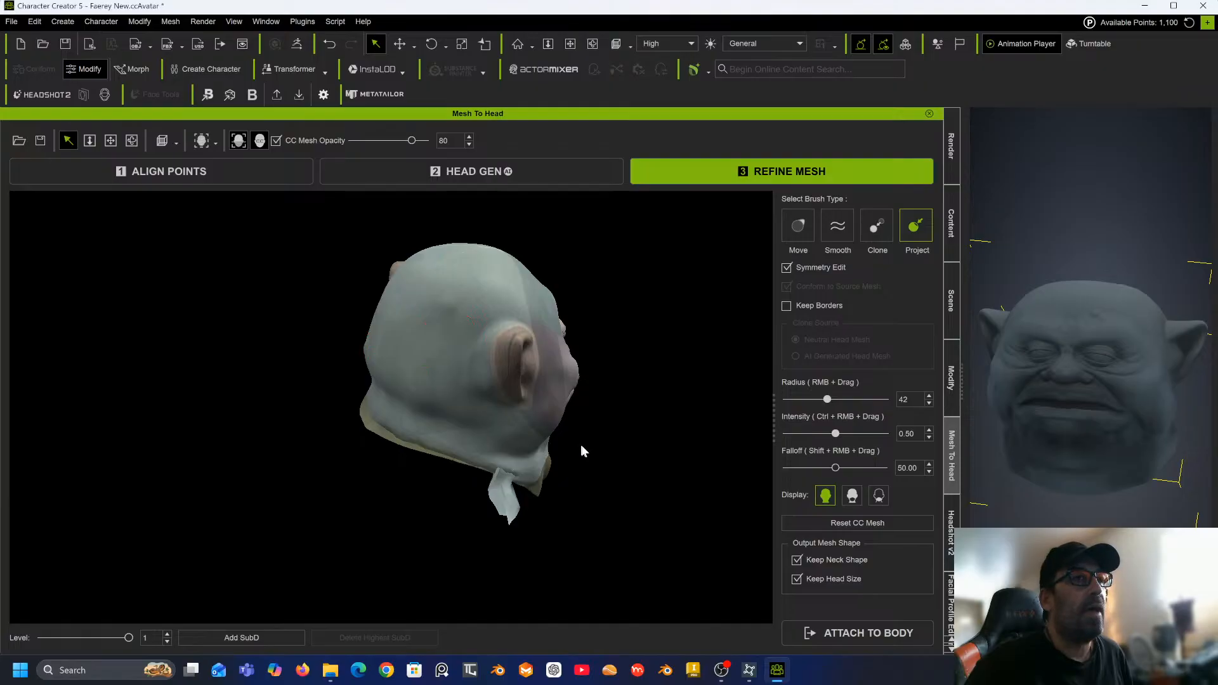
{"action": "left_click", "coordinate": [870, 634]}
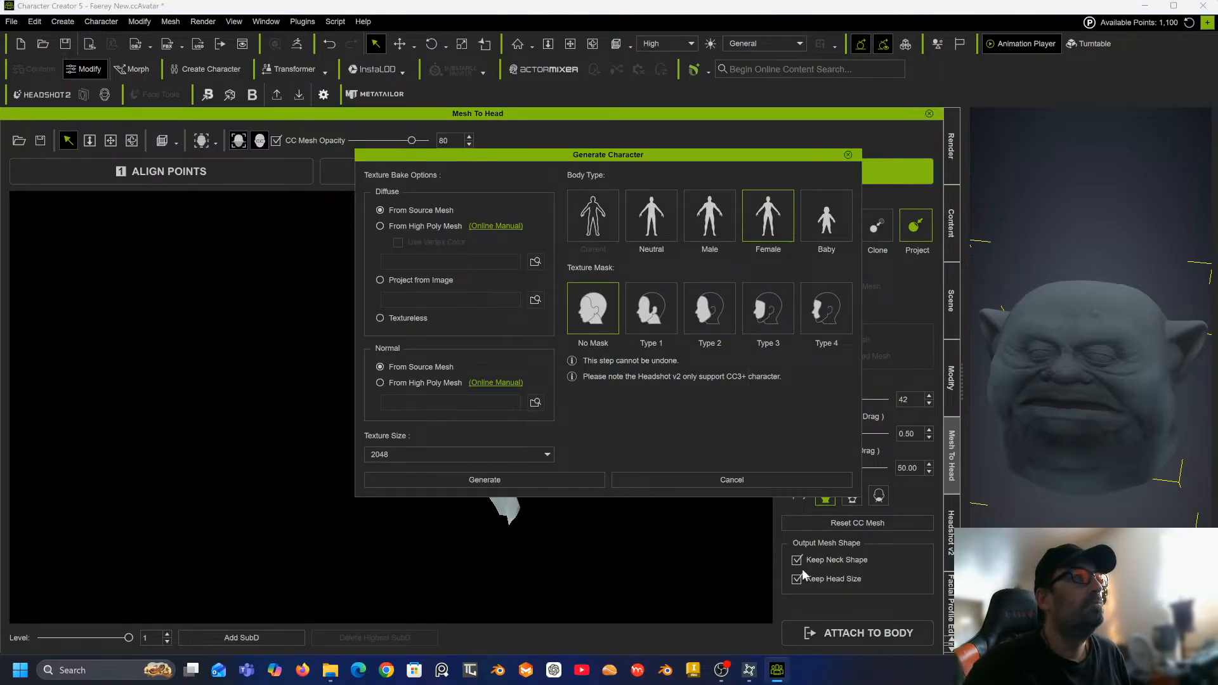
{"action": "left_click", "coordinate": [710, 226]}
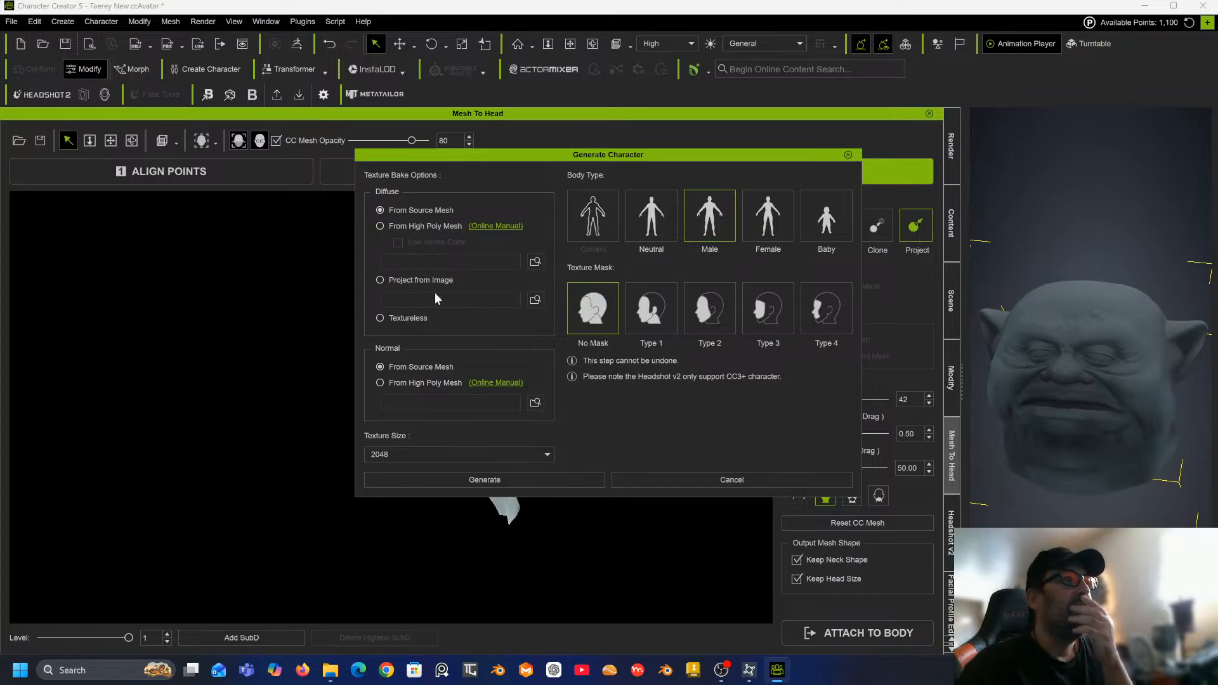
{"action": "left_click", "coordinate": [504, 480]}
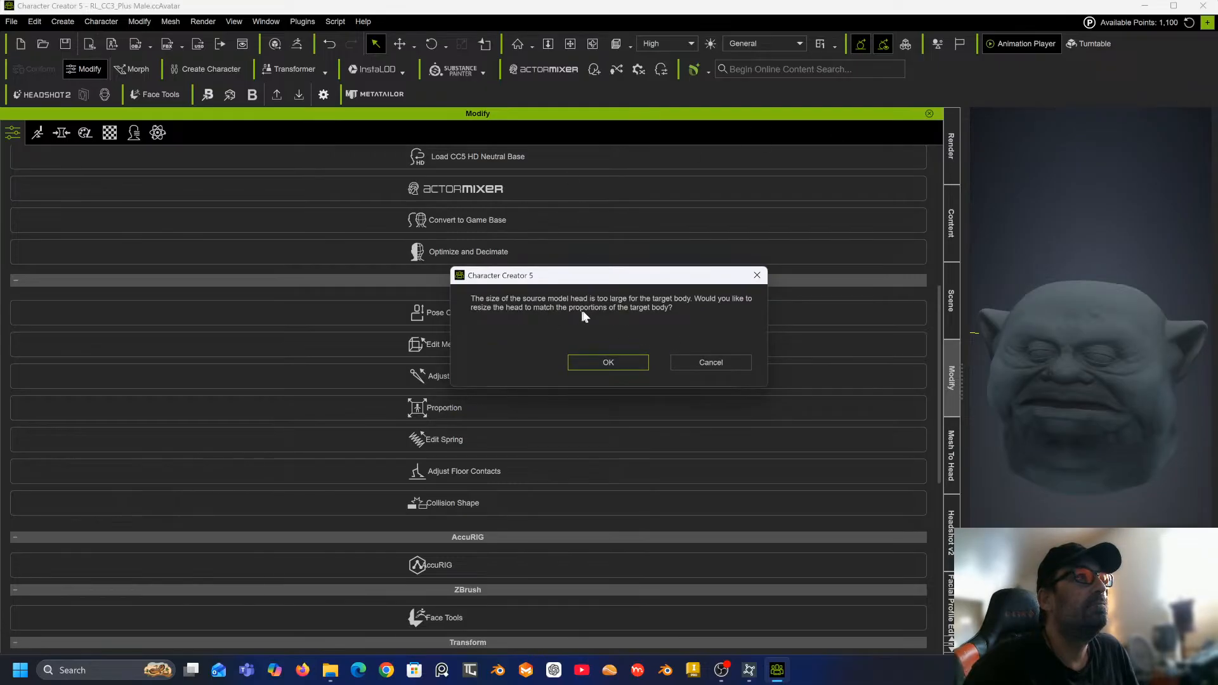
{"action": "left_click", "coordinate": [616, 361]}
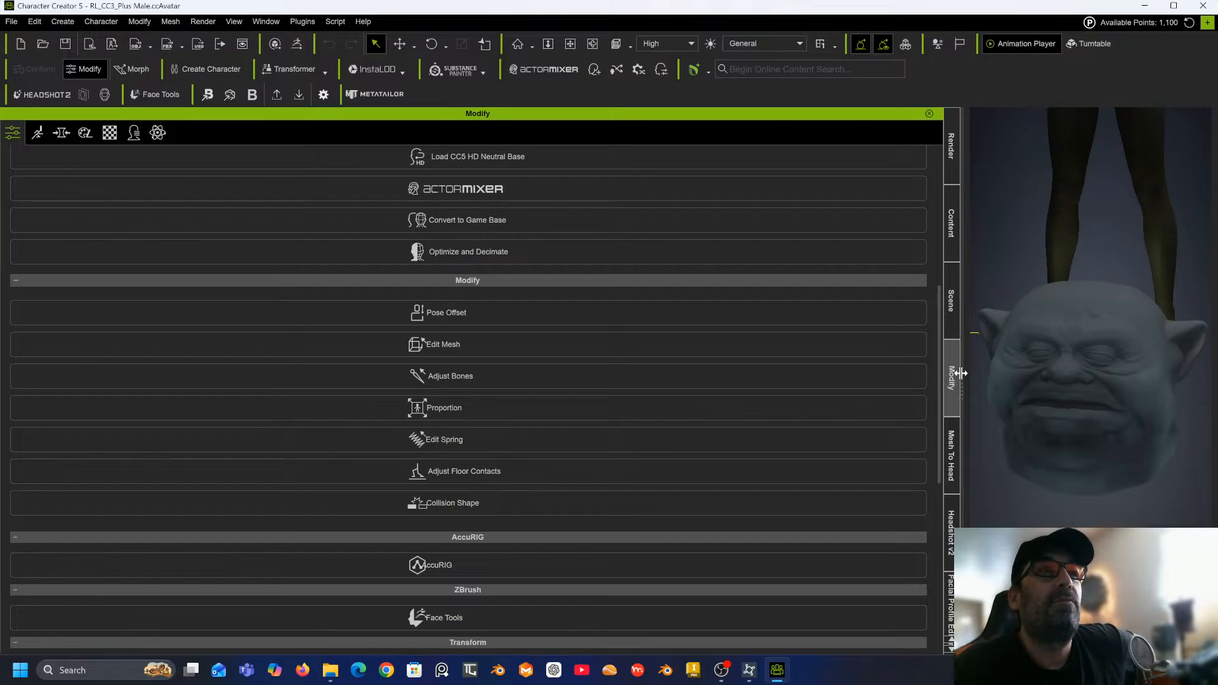
Widen the viewport and inspect the generated character's head and body from the front and back.
{"action": "left_click_drag", "start_coordinate": [958, 368], "coordinate": [412, 401]}
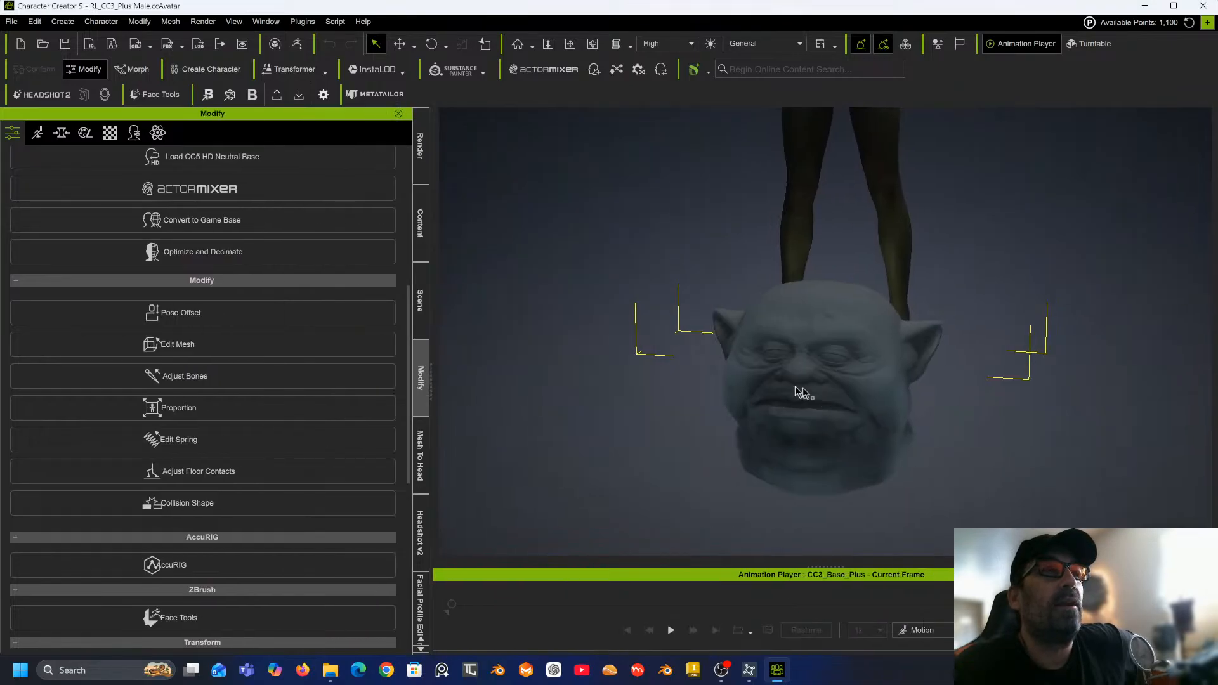
{"action": "middle_click_drag", "start_coordinate": [771, 339], "coordinate": [778, 558]}
{"action": "middle_click_drag", "start_coordinate": [816, 378], "coordinate": [805, 491]}
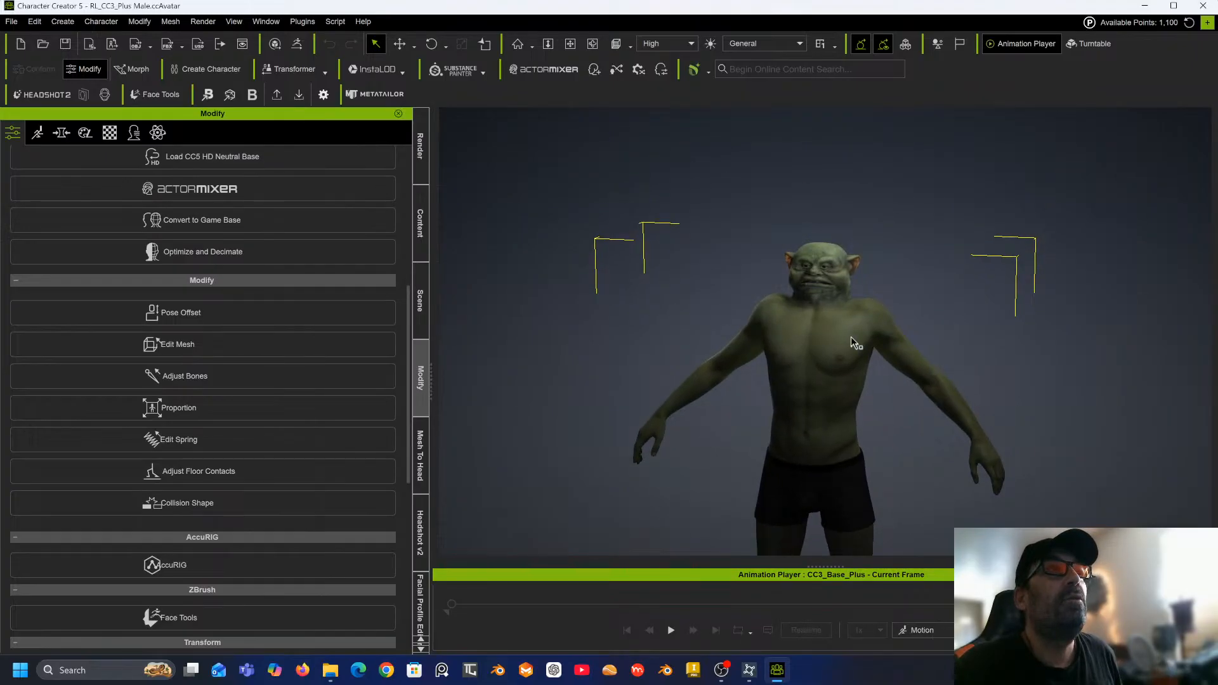
{"action": "scroll", "coordinate": [846, 334], "scroll_direction": "up", "scroll_amount": 5}
{"action": "scroll", "coordinate": [845, 333], "scroll_direction": "up", "scroll_amount": 5}
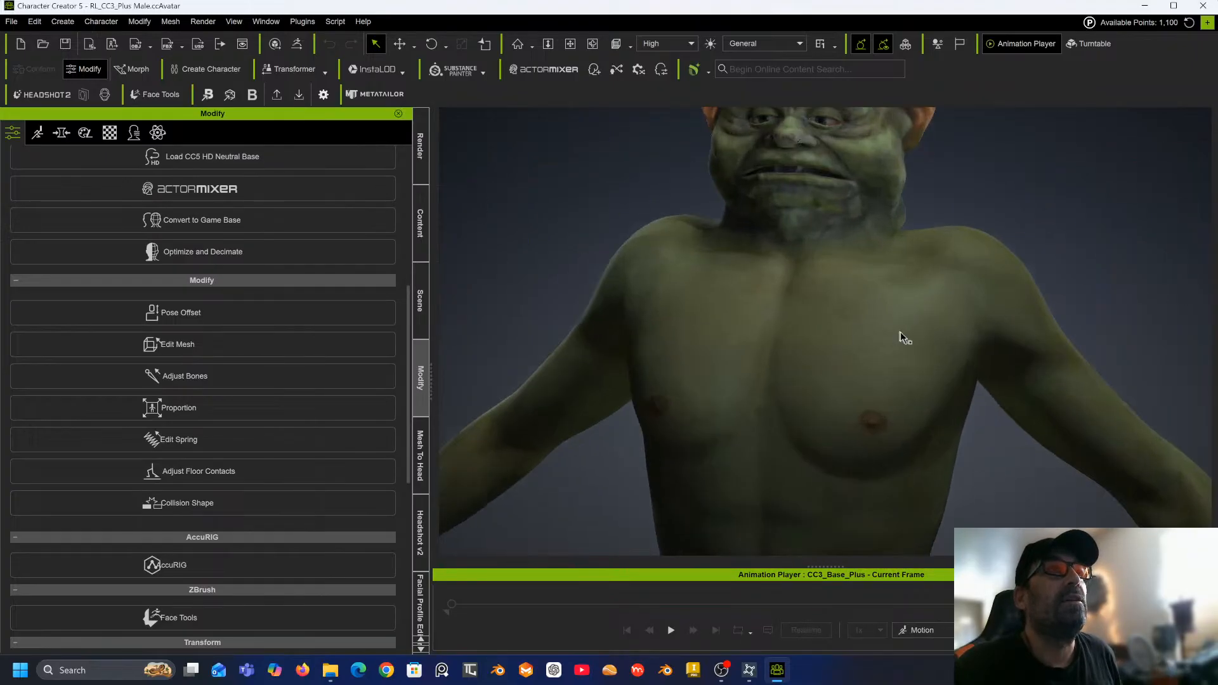
{"action": "right_click_drag", "start_coordinate": [832, 346], "coordinate": [508, 367]}
{"action": "right_click_drag", "start_coordinate": [790, 354], "coordinate": [524, 286]}
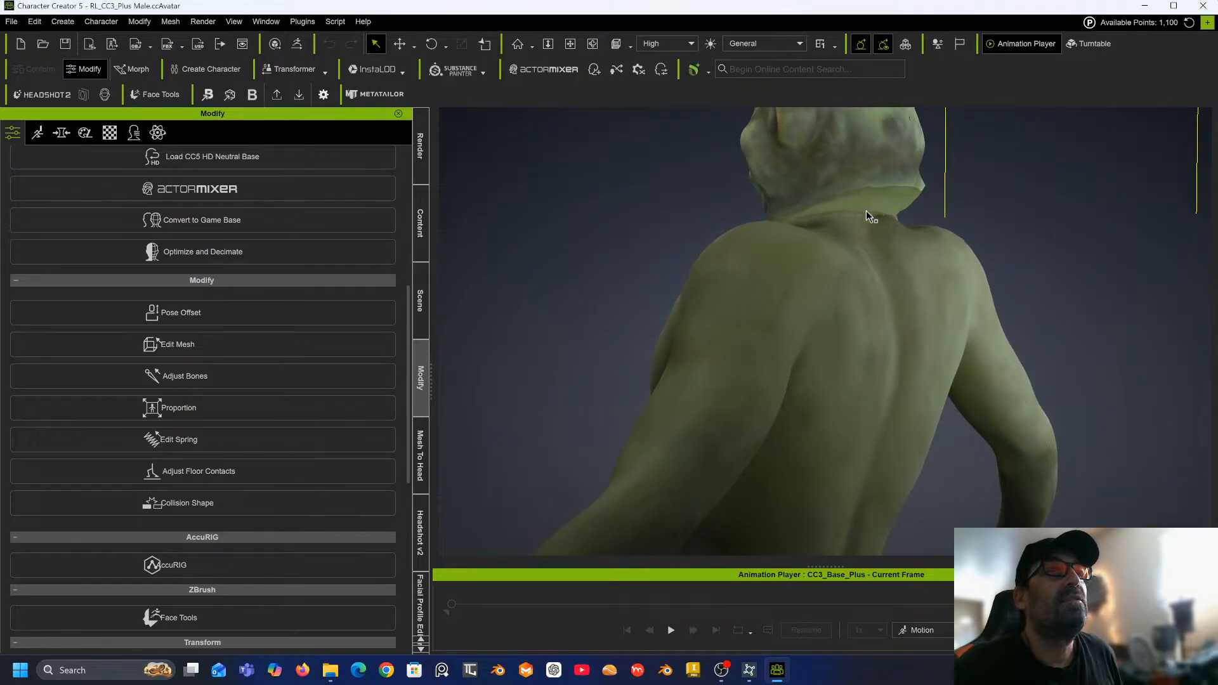
{"action": "right_click_drag", "start_coordinate": [853, 233], "coordinate": [1009, 264]}
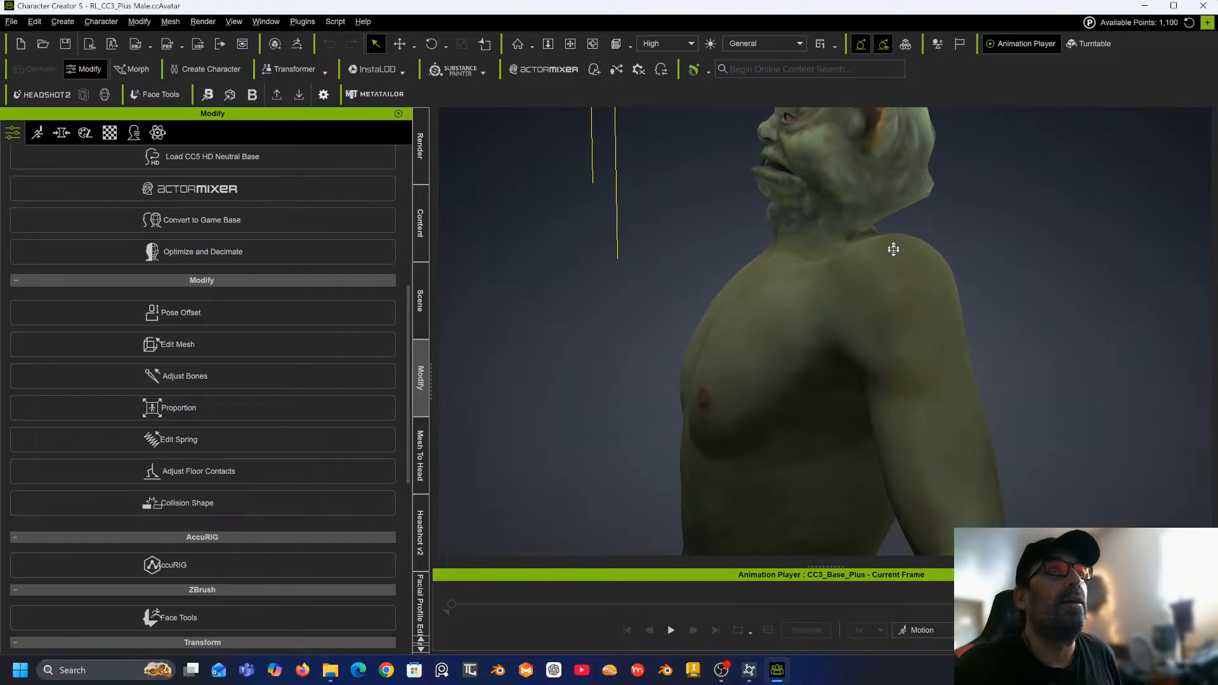
{"action": "middle_click_drag", "start_coordinate": [889, 247], "coordinate": [866, 307]}
{"action": "right_click_drag", "start_coordinate": [867, 307], "coordinate": [1102, 288]}
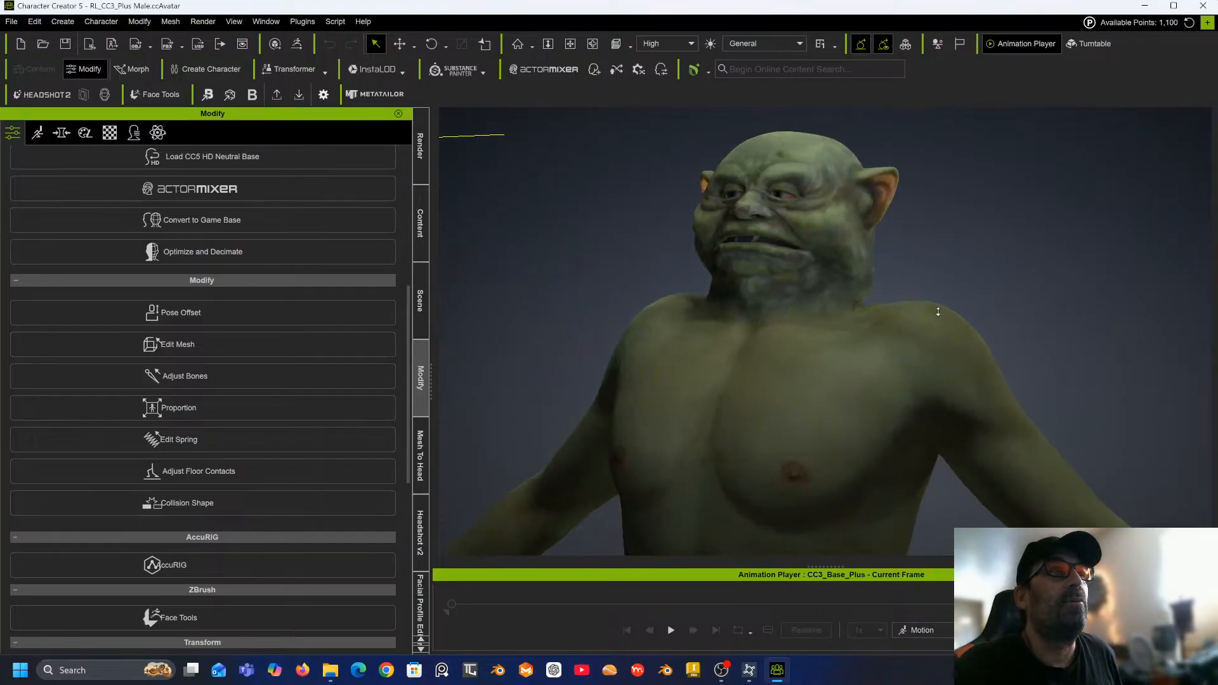
{"action": "middle_click_drag", "start_coordinate": [938, 312], "coordinate": [917, 273]}
{"action": "right_click_drag", "start_coordinate": [917, 273], "coordinate": [1015, 348]}
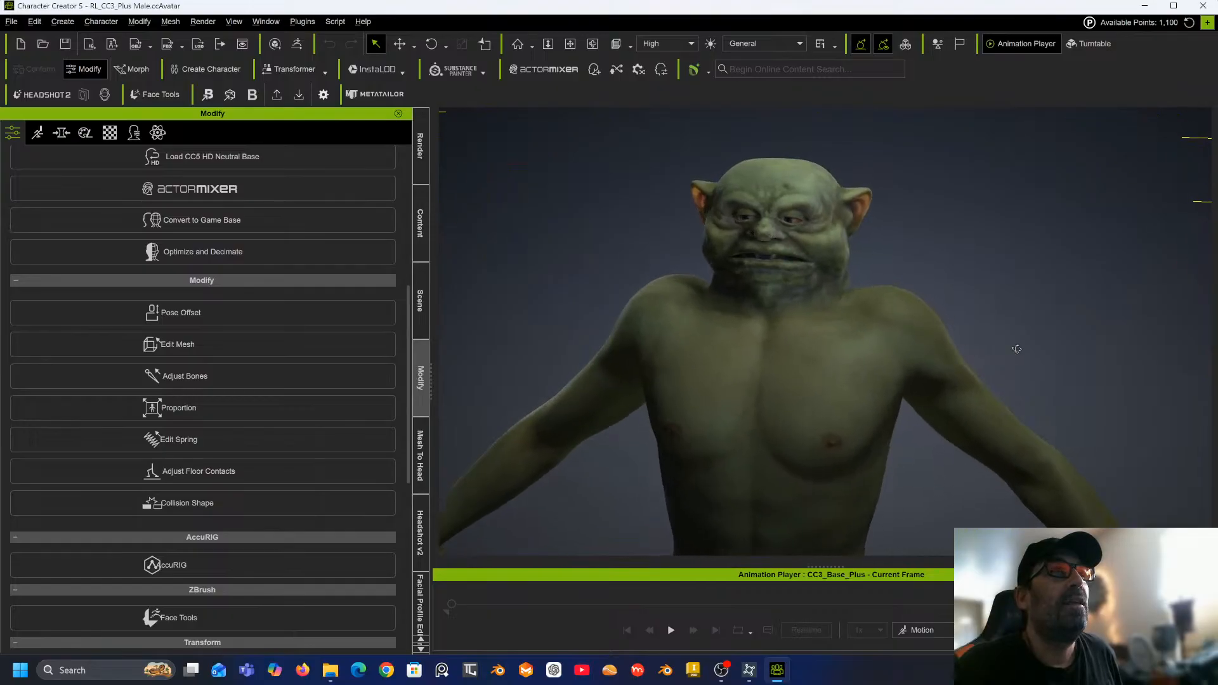
Examine the neck seam and shoulders up close and view the full body of the character.
{"action": "scroll", "coordinate": [756, 215], "scroll_direction": "up", "scroll_amount": 10}
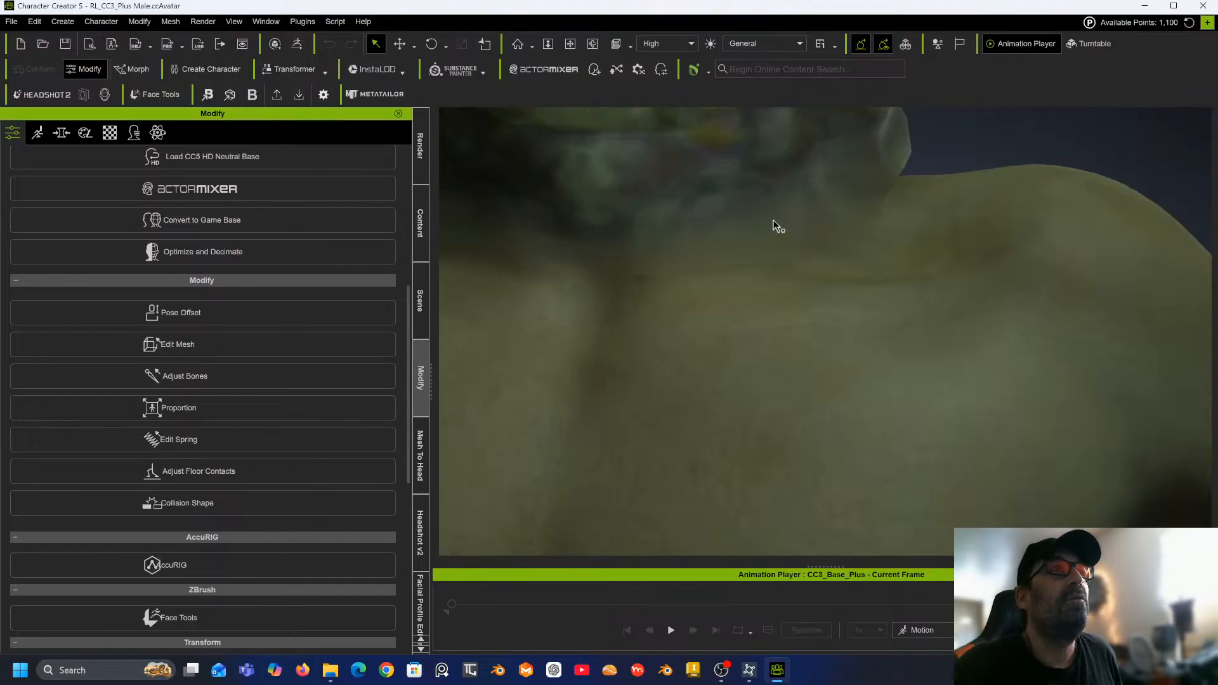
{"action": "middle_click_drag", "start_coordinate": [773, 226], "coordinate": [884, 470]}
{"action": "right_click_drag", "start_coordinate": [884, 471], "coordinate": [1028, 435]}
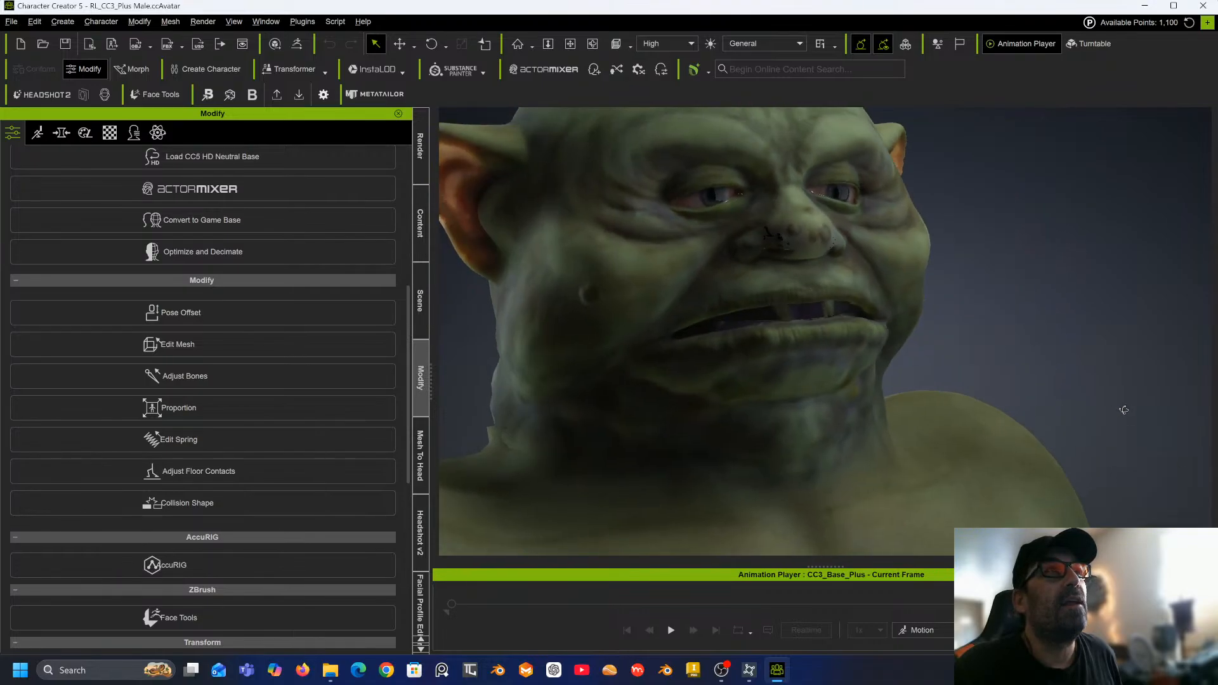
{"action": "scroll", "coordinate": [905, 453], "scroll_direction": "down", "scroll_amount": 4}
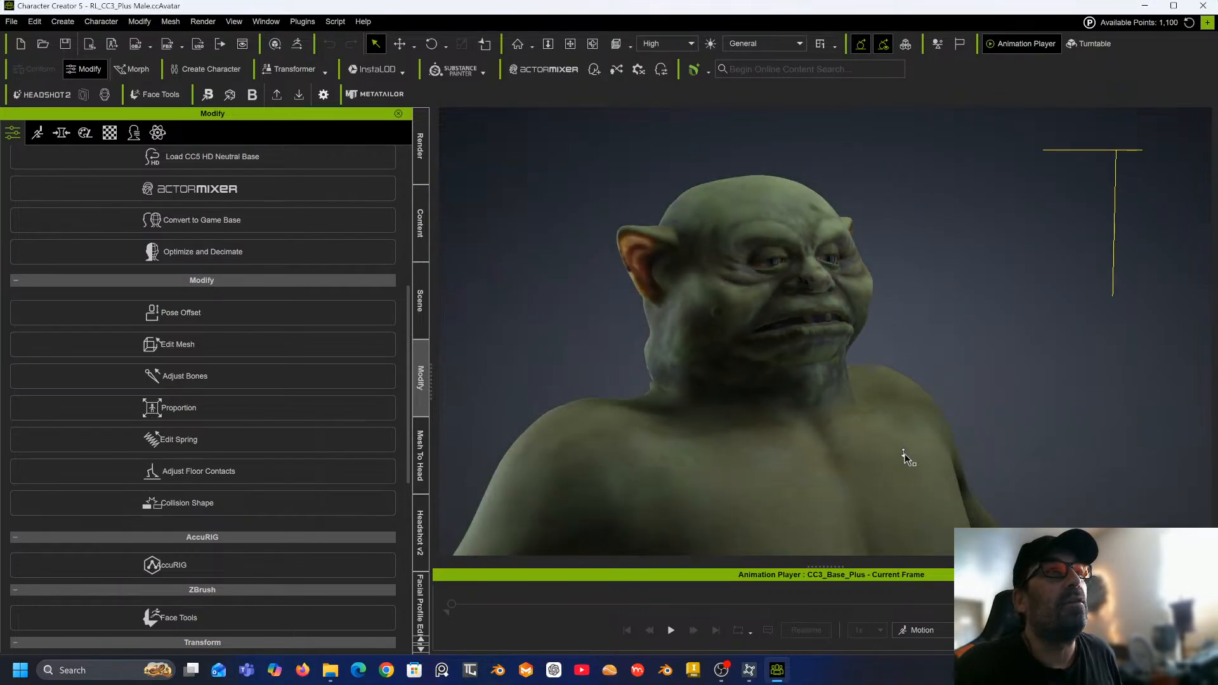
{"action": "middle_click_drag", "start_coordinate": [878, 448], "coordinate": [902, 451]}
{"action": "right_click_drag", "start_coordinate": [906, 454], "coordinate": [696, 434]}
{"action": "scroll", "coordinate": [696, 436], "scroll_direction": "down", "scroll_amount": 4}
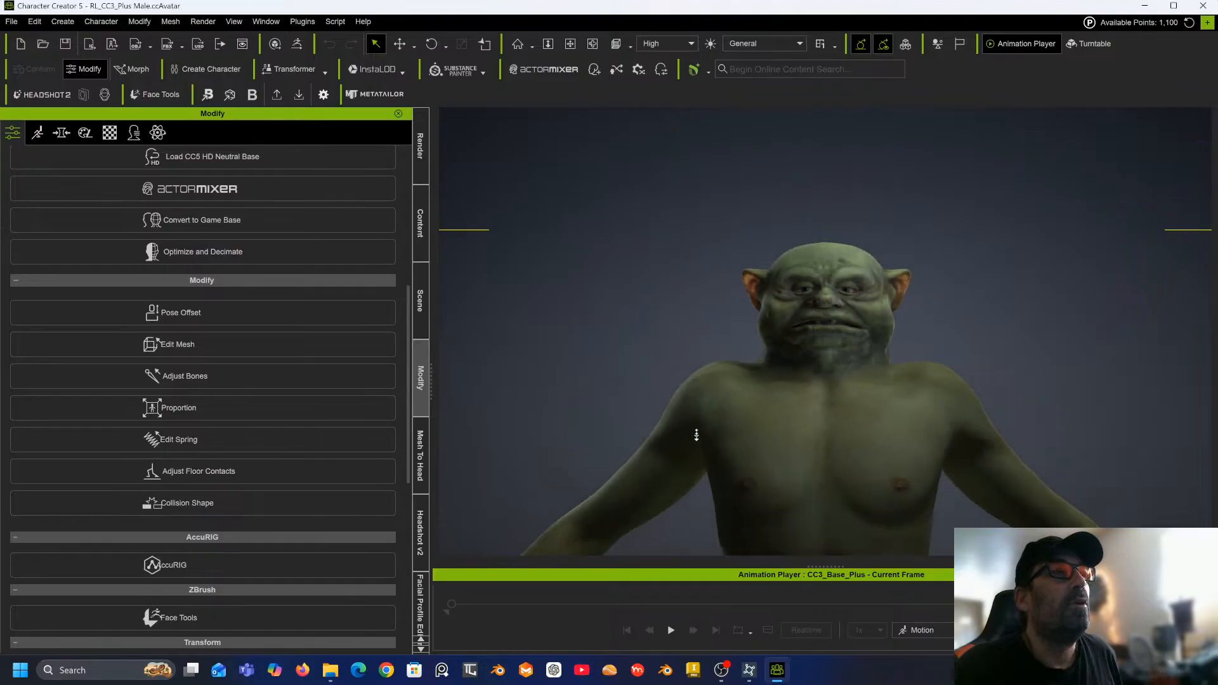
{"action": "middle_click_drag", "start_coordinate": [696, 435], "coordinate": [683, 213]}
{"action": "scroll", "coordinate": [700, 315], "scroll_direction": "down", "scroll_amount": 3}
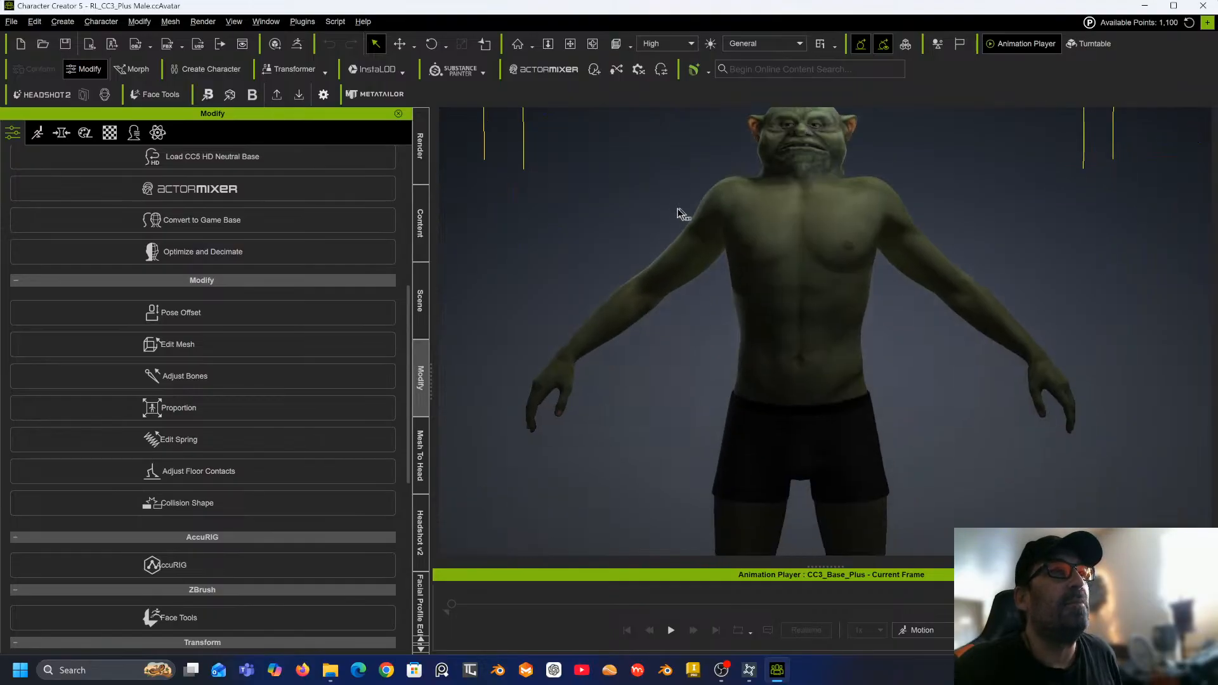
{"action": "right_click_drag", "start_coordinate": [666, 273], "coordinate": [581, 289]}
{"action": "middle_click_drag", "start_coordinate": [641, 303], "coordinate": [649, 377]}
{"action": "right_click_drag", "start_coordinate": [641, 266], "coordinate": [636, 237]}
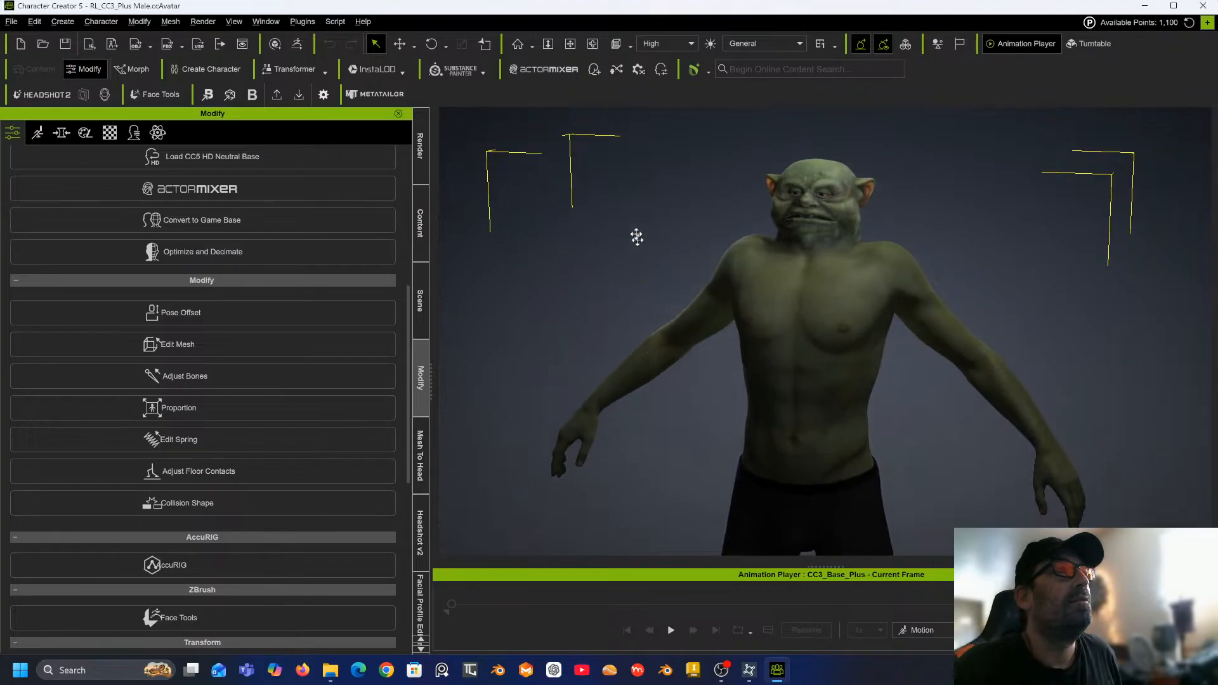
{"action": "middle_click_drag", "start_coordinate": [679, 508], "coordinate": [680, 182]}
{"action": "middle_click_drag", "start_coordinate": [680, 384], "coordinate": [693, 271]}
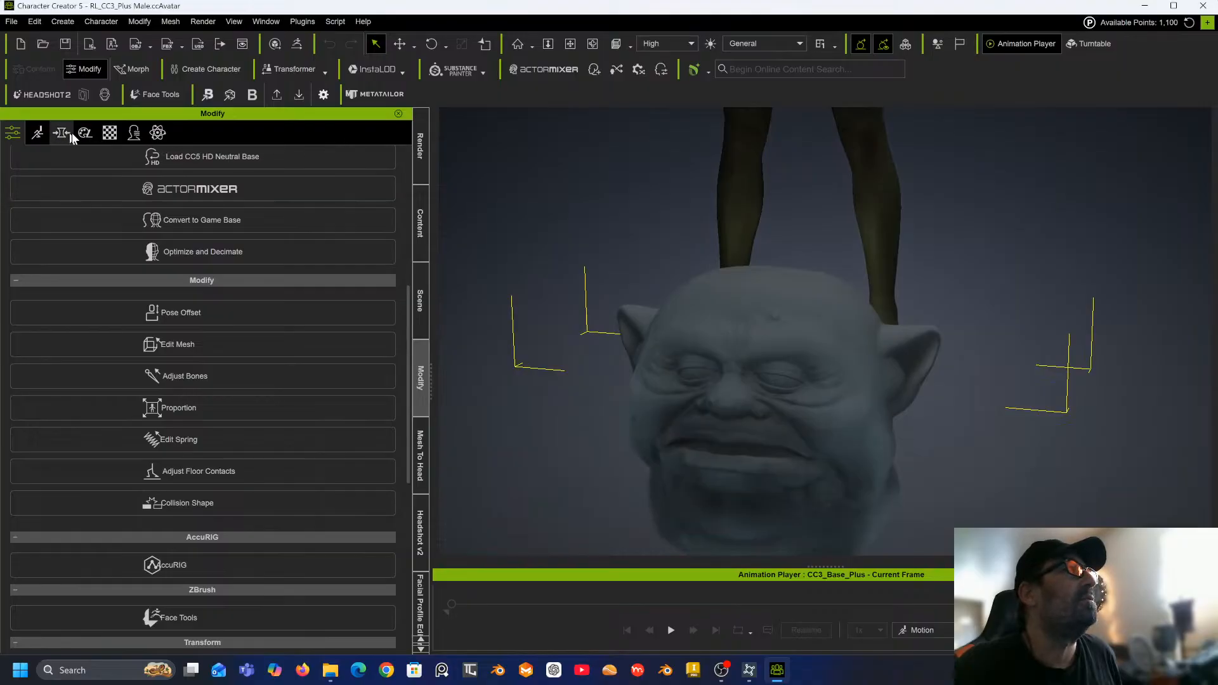
Select the head skin material and raise its normal map strength to 200.
{"action": "left_click", "coordinate": [109, 134]}
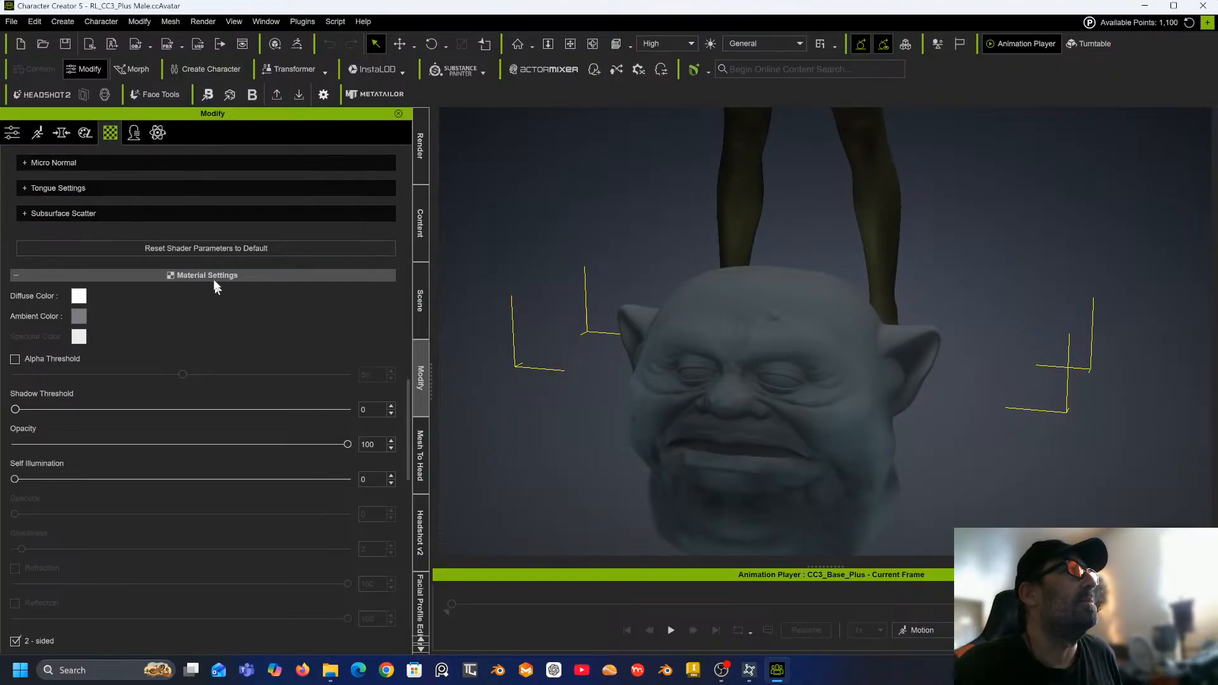
{"action": "scroll", "coordinate": [207, 249], "scroll_direction": "up", "scroll_amount": 3}
{"action": "scroll", "coordinate": [207, 250], "scroll_direction": "up", "scroll_amount": 10}
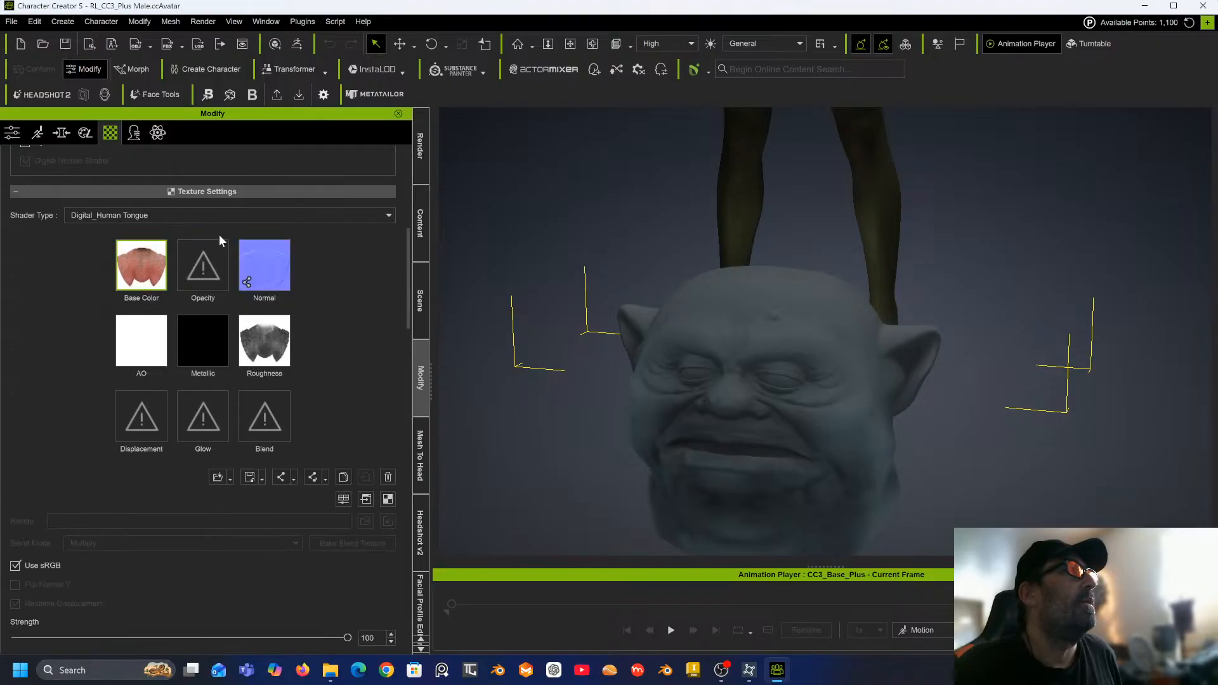
{"action": "scroll", "coordinate": [217, 240], "scroll_direction": "up", "scroll_amount": 3}
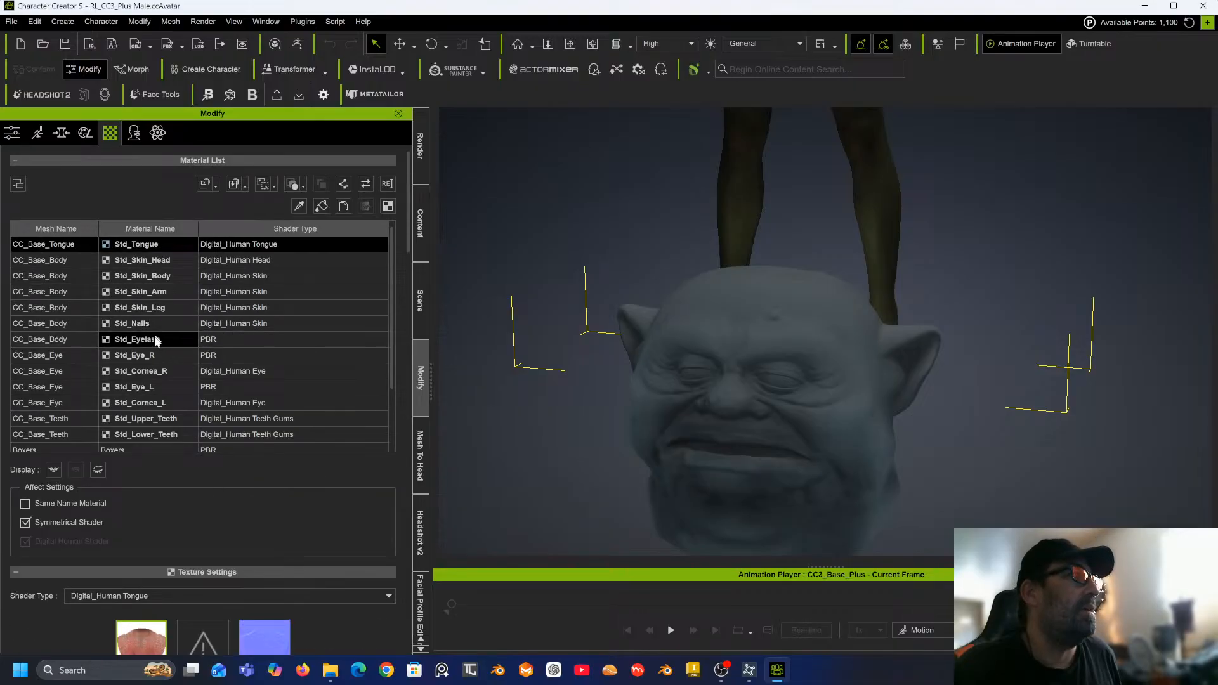
{"action": "left_click", "coordinate": [146, 258]}
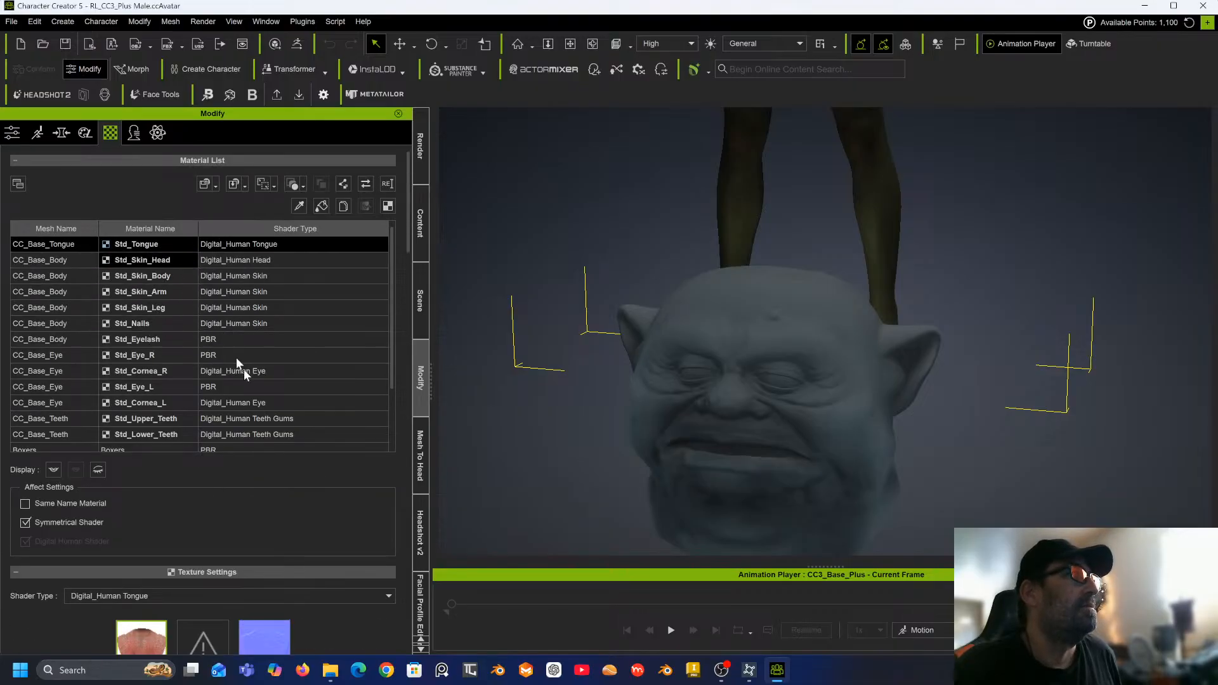
{"action": "scroll", "coordinate": [247, 406], "scroll_direction": "down", "scroll_amount": 5}
{"action": "scroll", "coordinate": [247, 407], "scroll_direction": "down", "scroll_amount": 3}
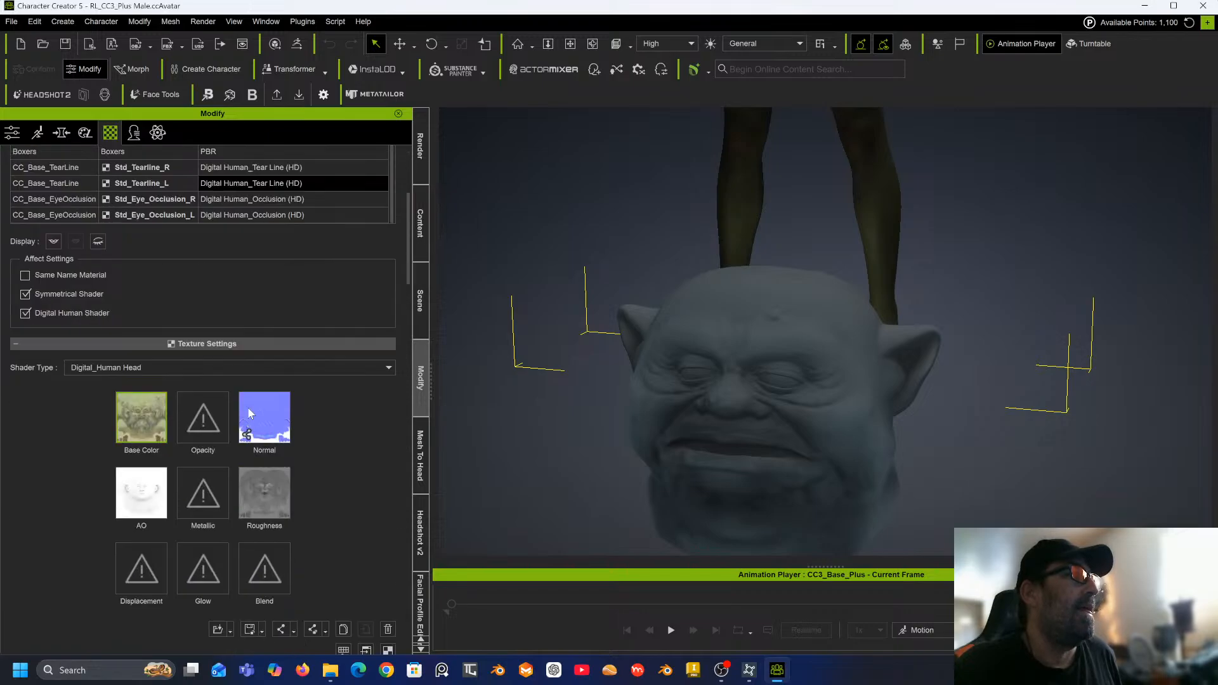
{"action": "left_click", "coordinate": [270, 262]}
{"action": "scroll", "coordinate": [284, 371], "scroll_direction": "down", "scroll_amount": 3}
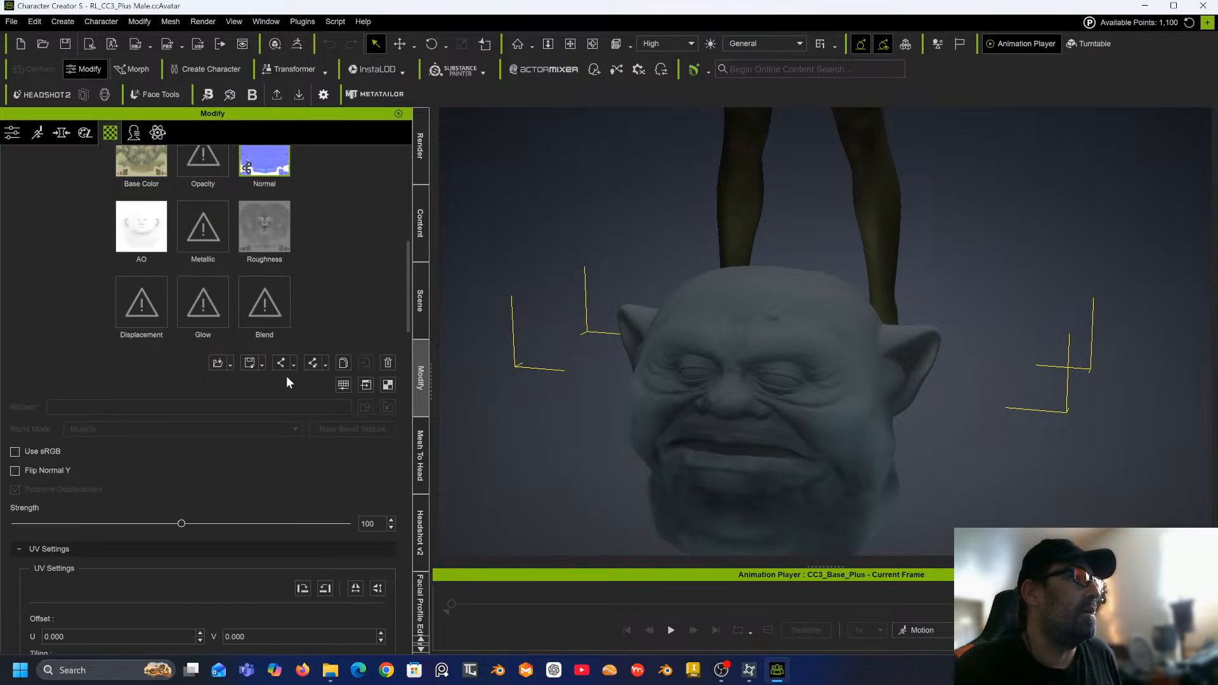
{"action": "middle_click_drag", "start_coordinate": [659, 335], "coordinate": [650, 603]}
{"action": "scroll", "coordinate": [762, 295], "scroll_direction": "up", "scroll_amount": 10}
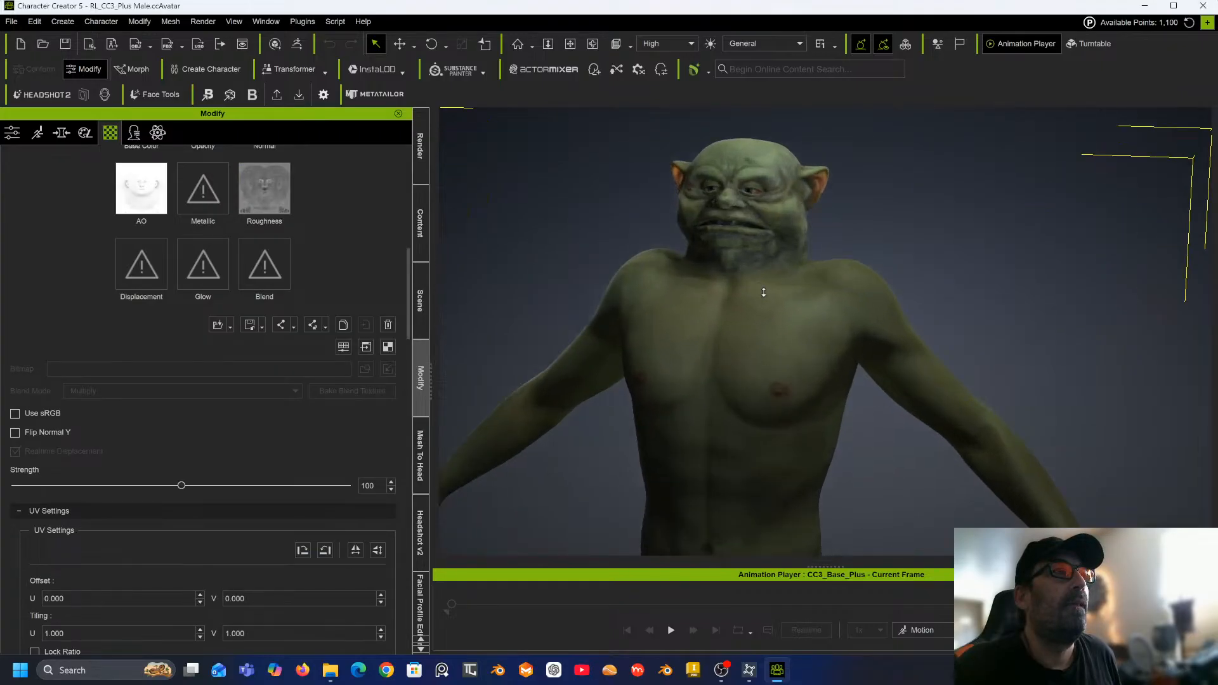
{"action": "middle_click_drag", "start_coordinate": [759, 290], "coordinate": [934, 582]}
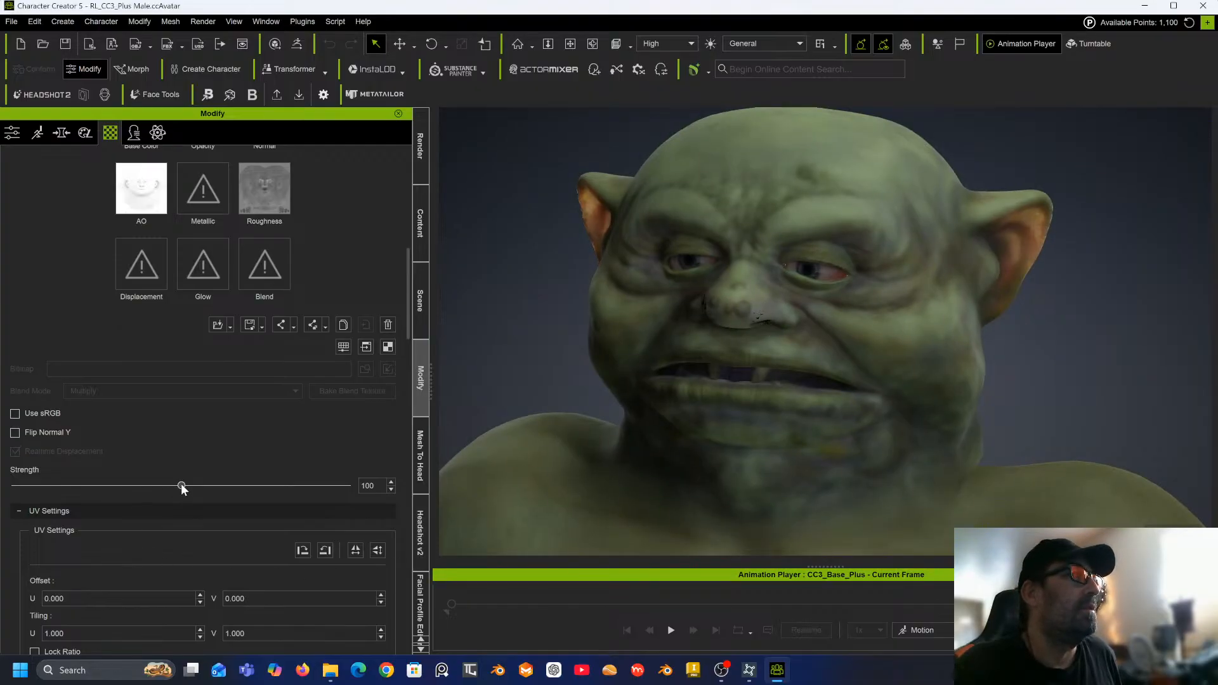
{"action": "left_click_drag", "start_coordinate": [226, 486], "coordinate": [375, 486]}
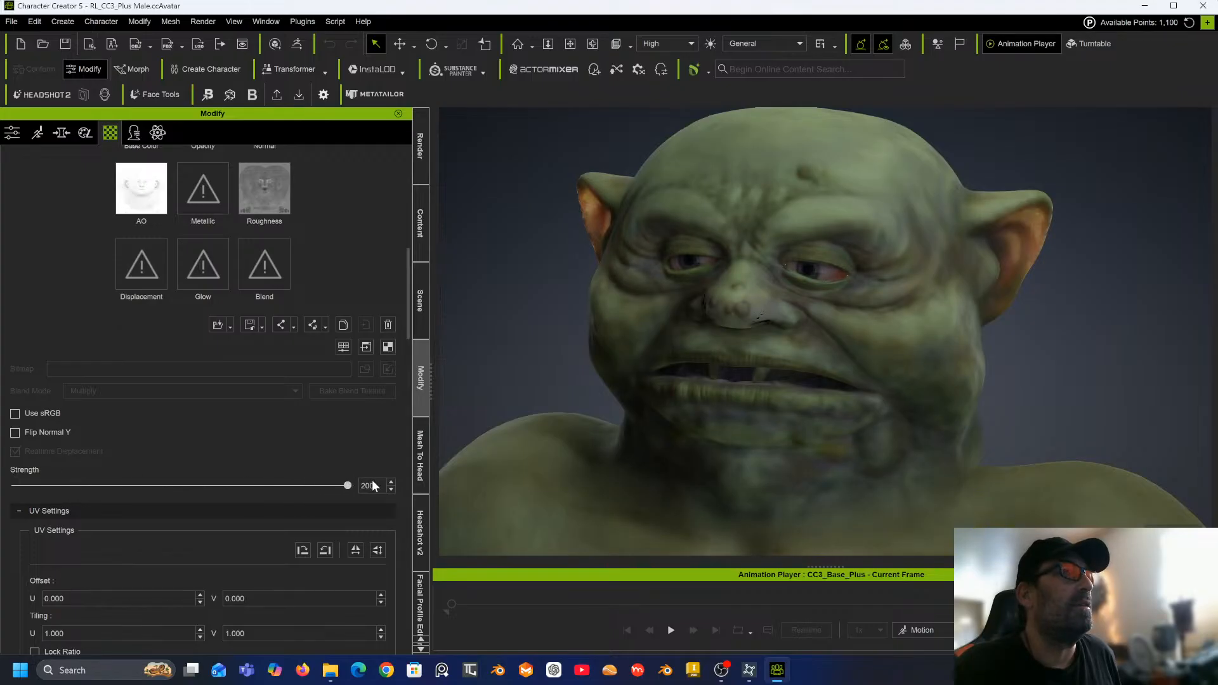
Set the head skin's Micro Normal Strength to 1.000.
{"action": "right_click_drag", "start_coordinate": [641, 381], "coordinate": [692, 333]}
{"action": "scroll", "coordinate": [138, 387], "scroll_direction": "down", "scroll_amount": 3}
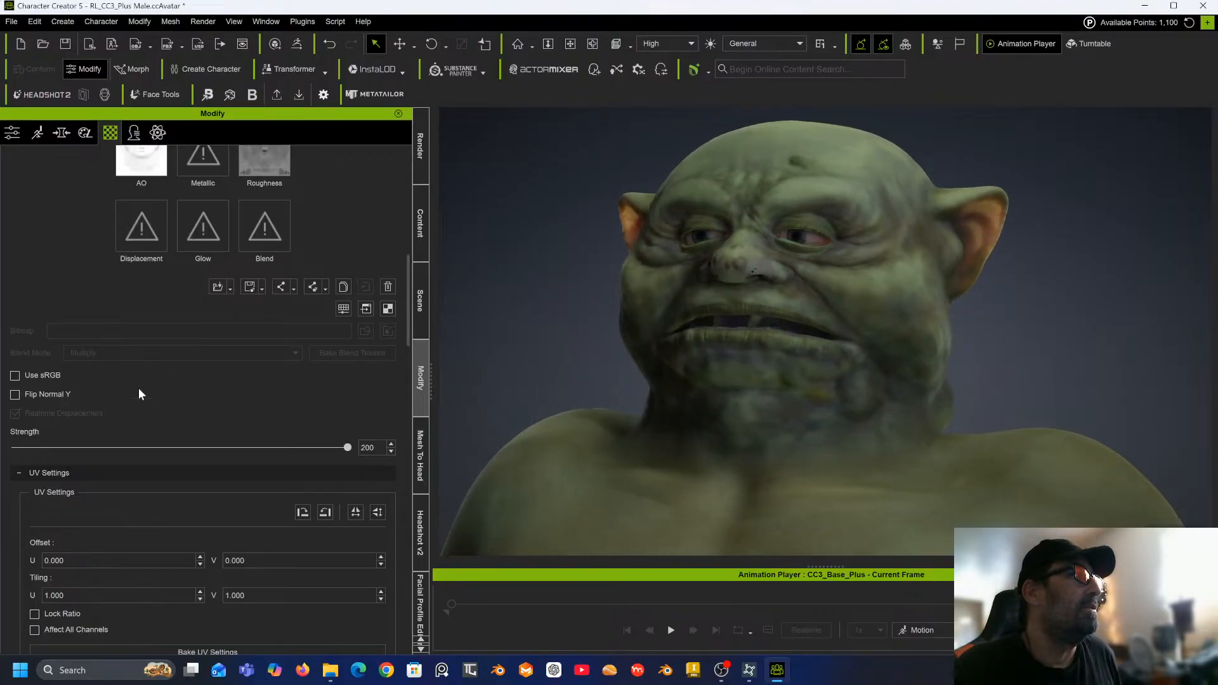
{"action": "scroll", "coordinate": [138, 387], "scroll_direction": "down", "scroll_amount": 3}
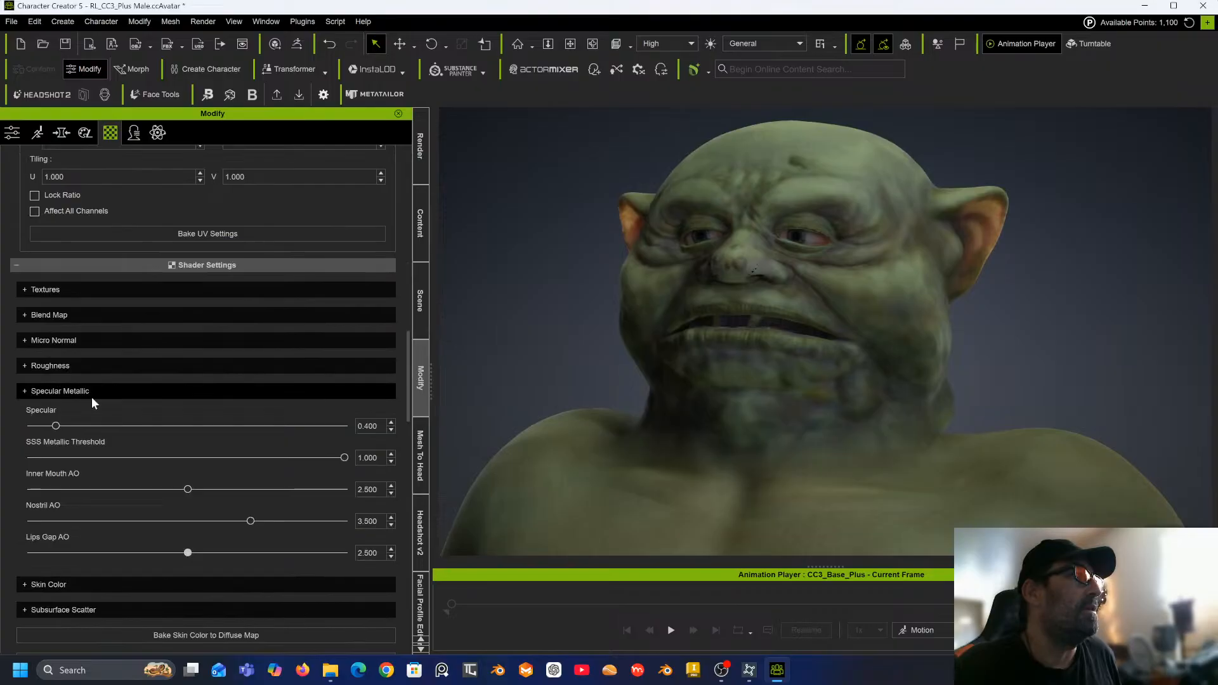
{"action": "left_click", "coordinate": [24, 341]}
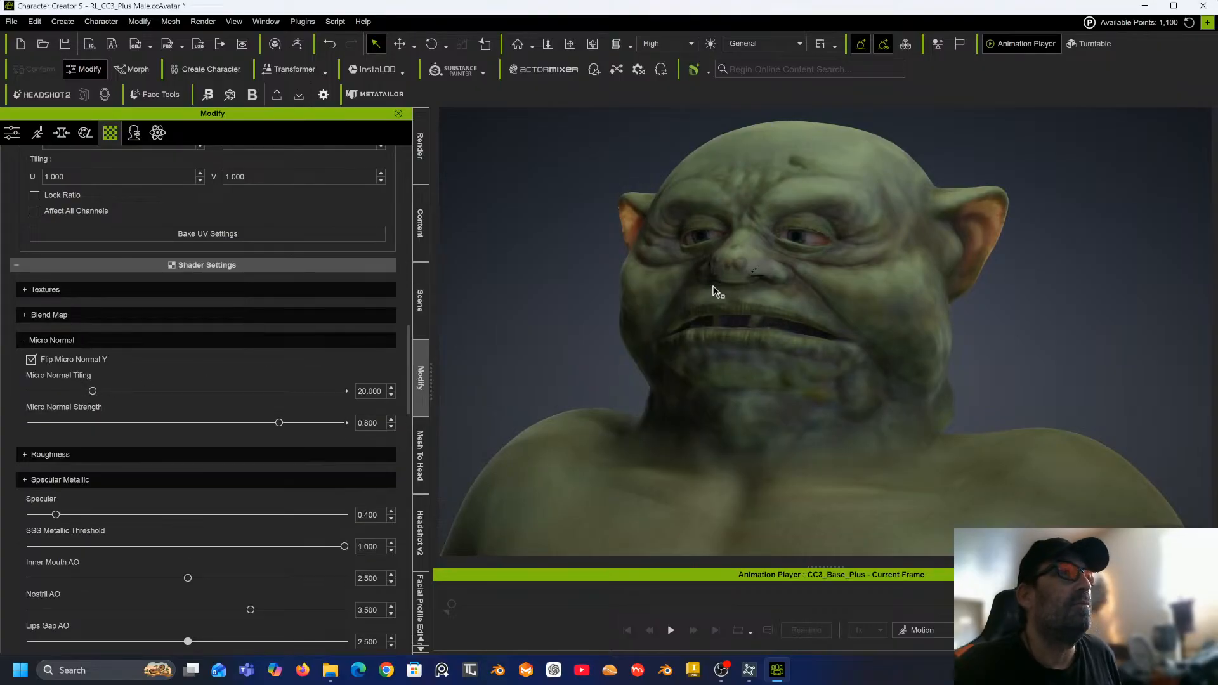
{"action": "scroll", "coordinate": [712, 287], "scroll_direction": "up", "scroll_amount": 5}
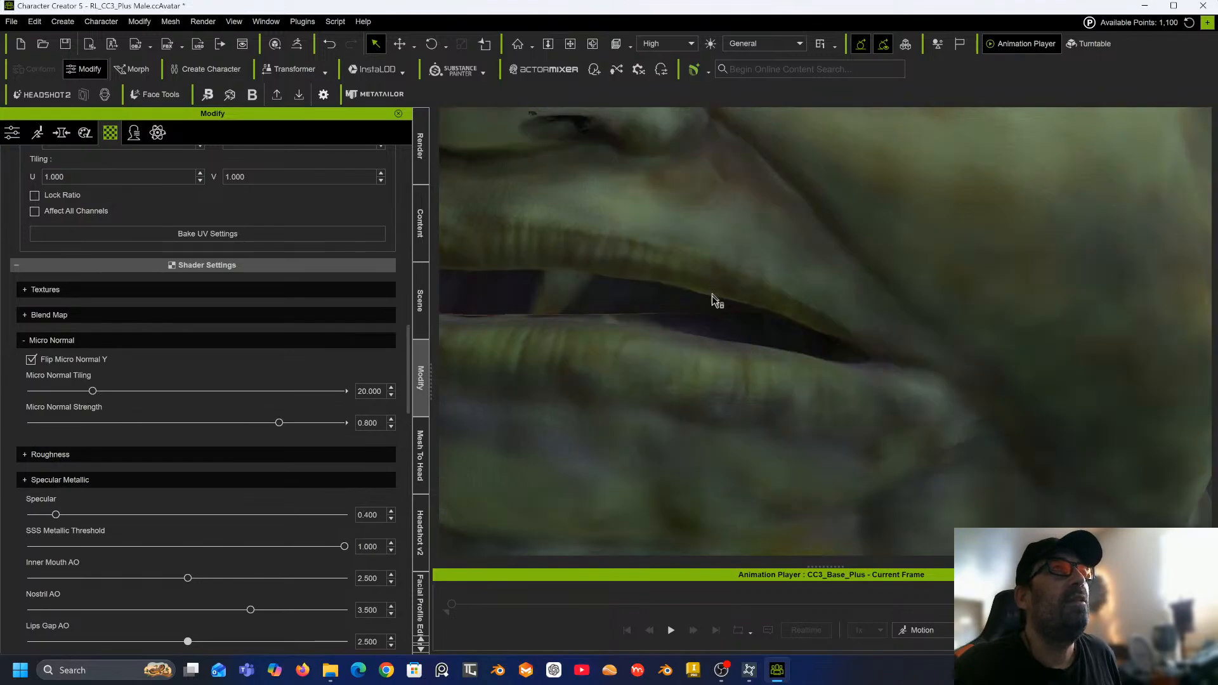
{"action": "middle_click_drag", "start_coordinate": [715, 300], "coordinate": [825, 445]}
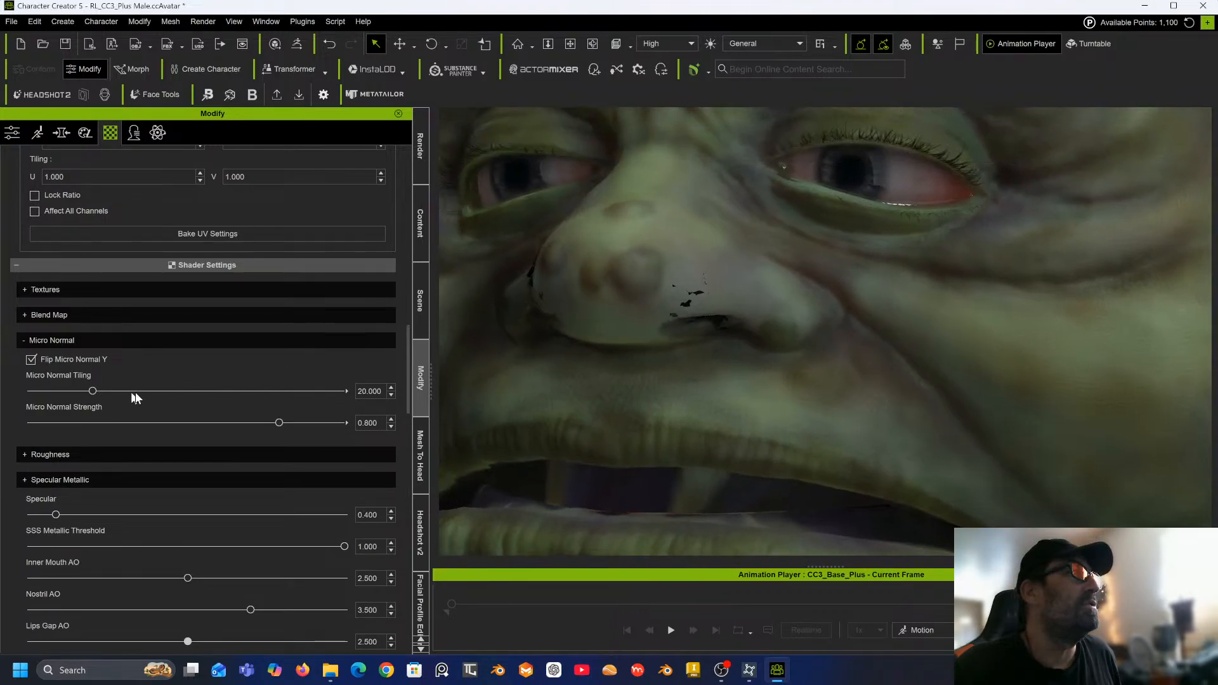
{"action": "left_click_drag", "start_coordinate": [277, 420], "coordinate": [356, 418]}
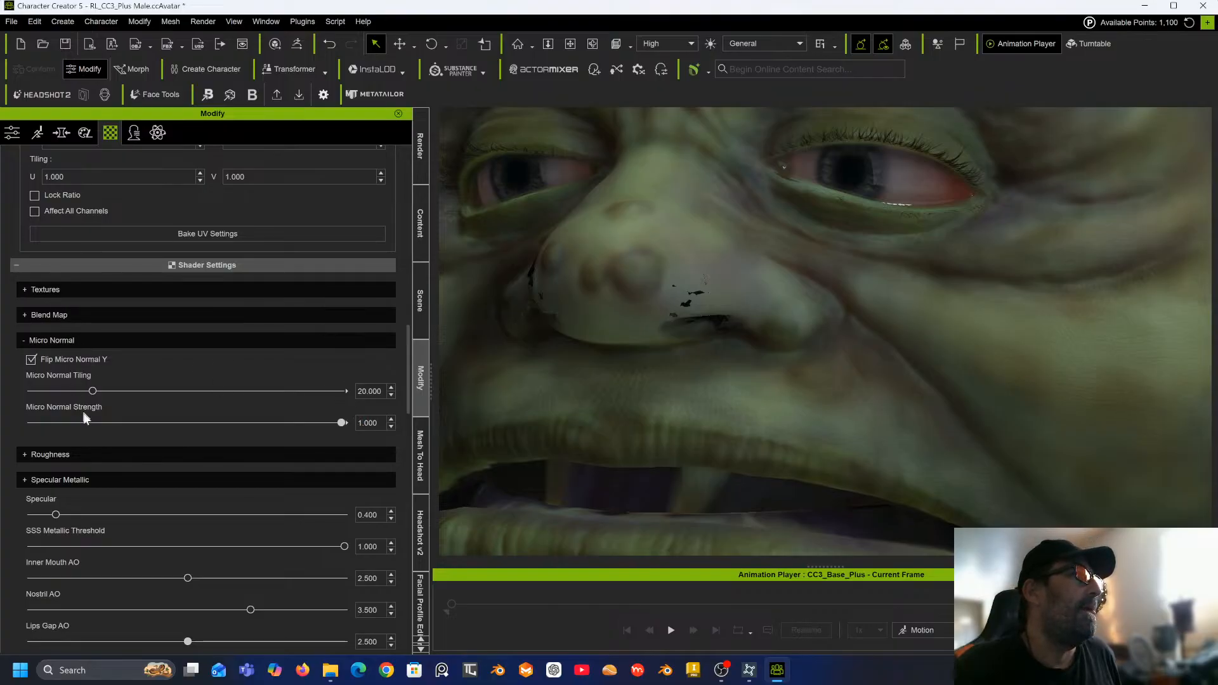
Lower the head skin's Micro Roughness Scale to -0.095.
{"action": "left_click", "coordinate": [24, 456]}
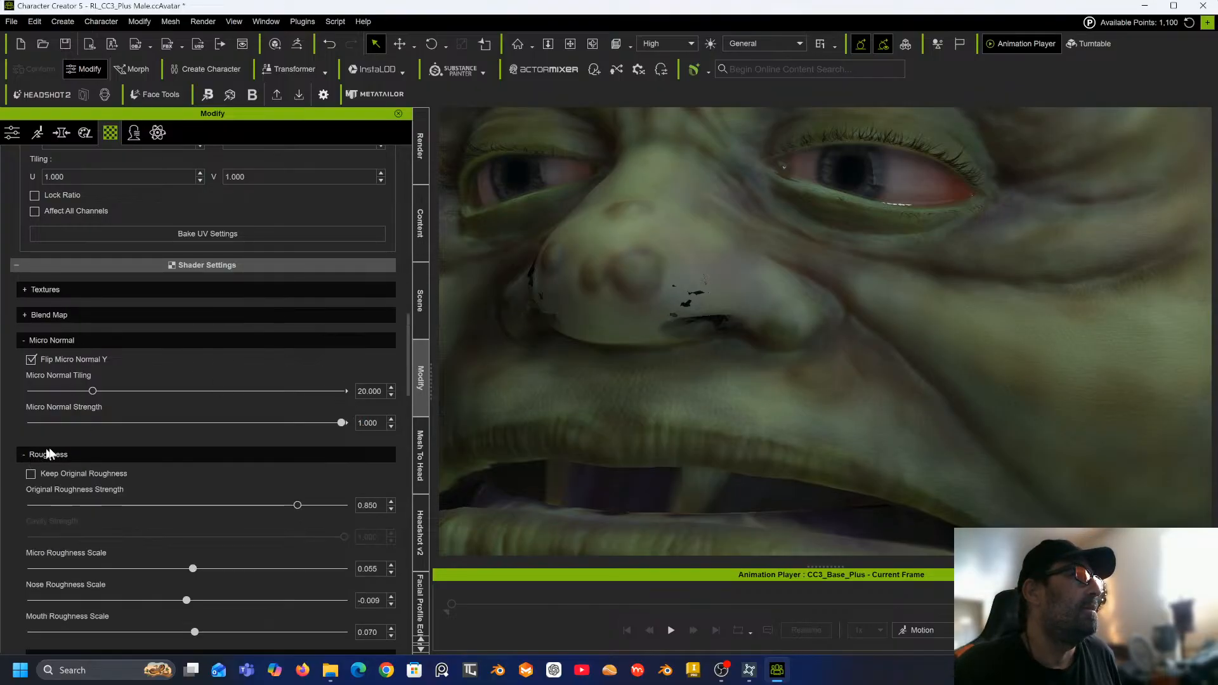
{"action": "scroll", "coordinate": [141, 500], "scroll_direction": "down", "scroll_amount": 1}
{"action": "scroll", "coordinate": [143, 499], "scroll_direction": "down", "scroll_amount": 3}
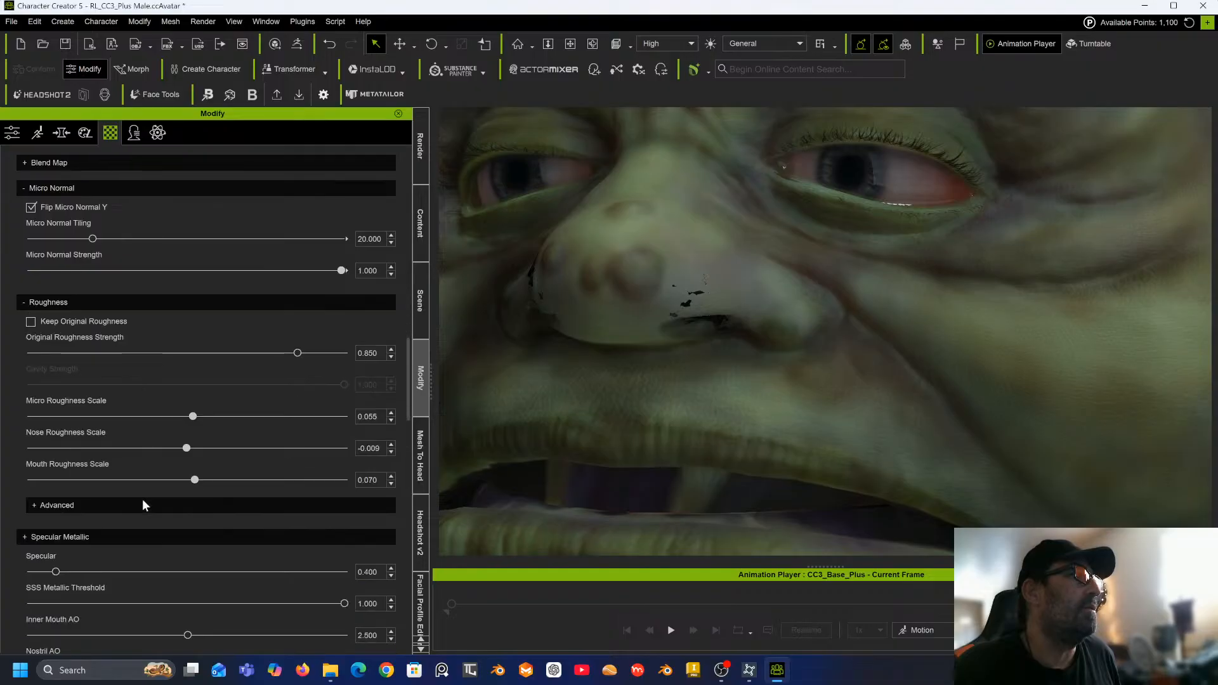
{"action": "left_click_drag", "start_coordinate": [195, 413], "coordinate": [179, 417]}
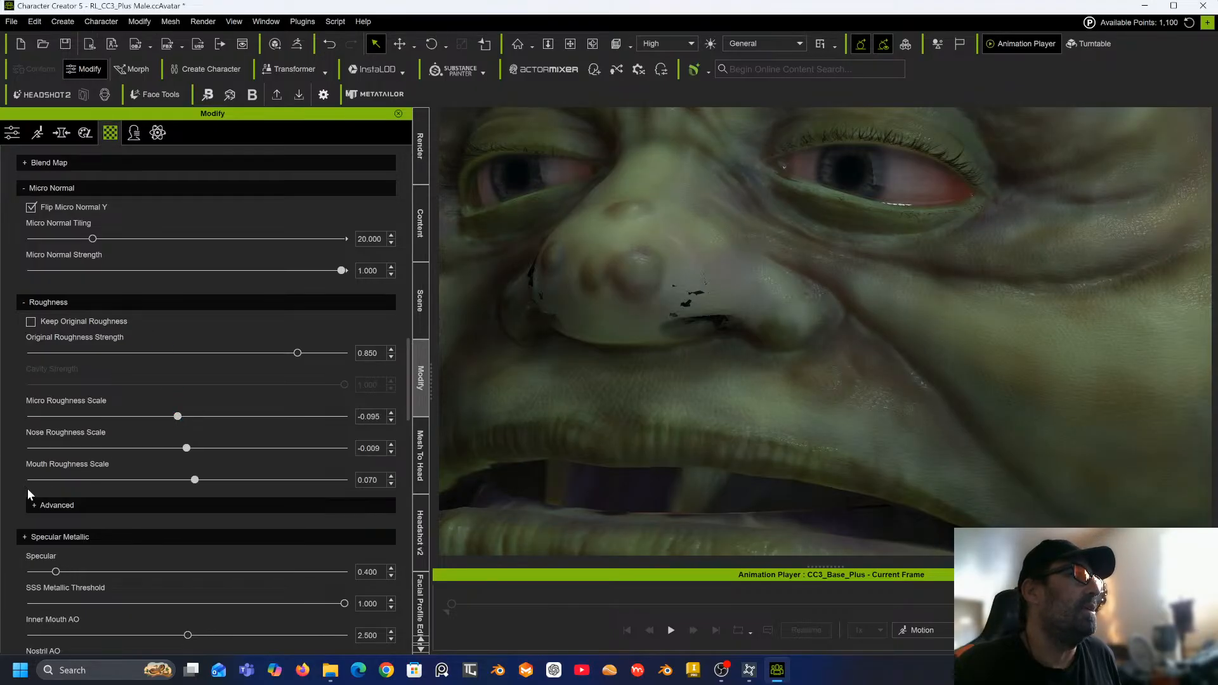
Set the Nose Roughness Scale to -0.089 and the Mouth Roughness Scale to -0.064.
{"action": "left_click", "coordinate": [35, 505]}
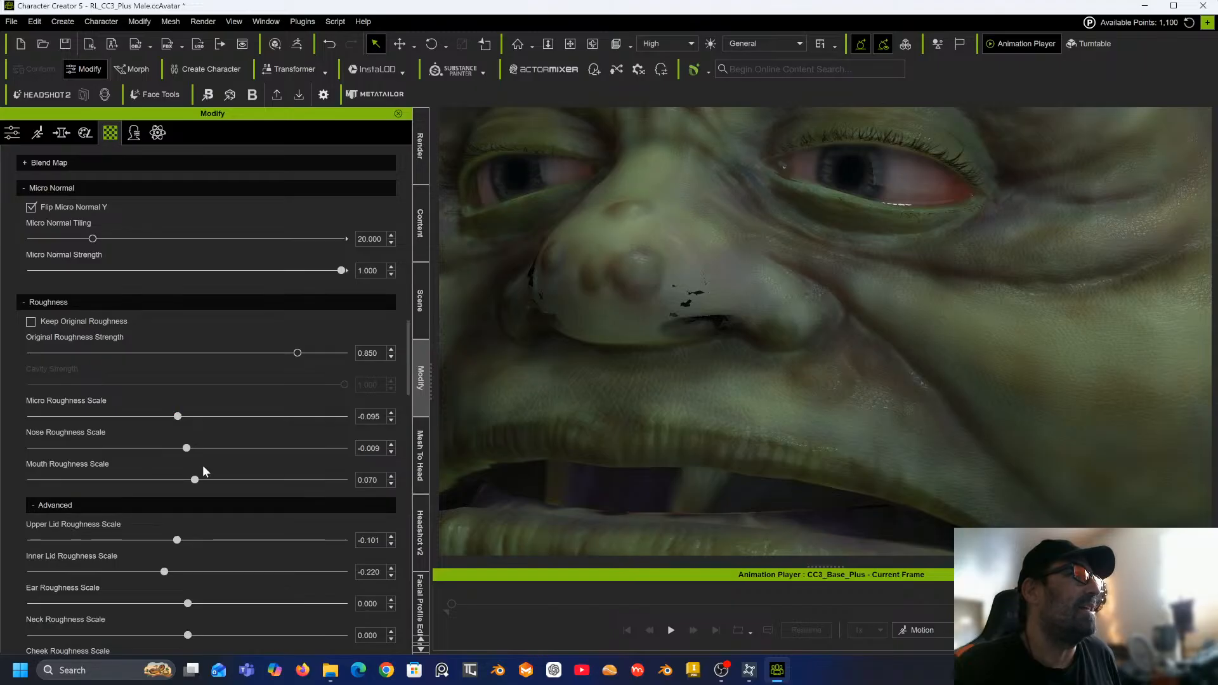
{"action": "scroll", "coordinate": [203, 471], "scroll_direction": "down", "scroll_amount": 2}
{"action": "left_click_drag", "start_coordinate": [188, 369], "coordinate": [182, 402]}
Inspect the head's skin detail up close around the eyes, nose and mouth.
{"action": "scroll", "coordinate": [629, 313], "scroll_direction": "down", "scroll_amount": 5}
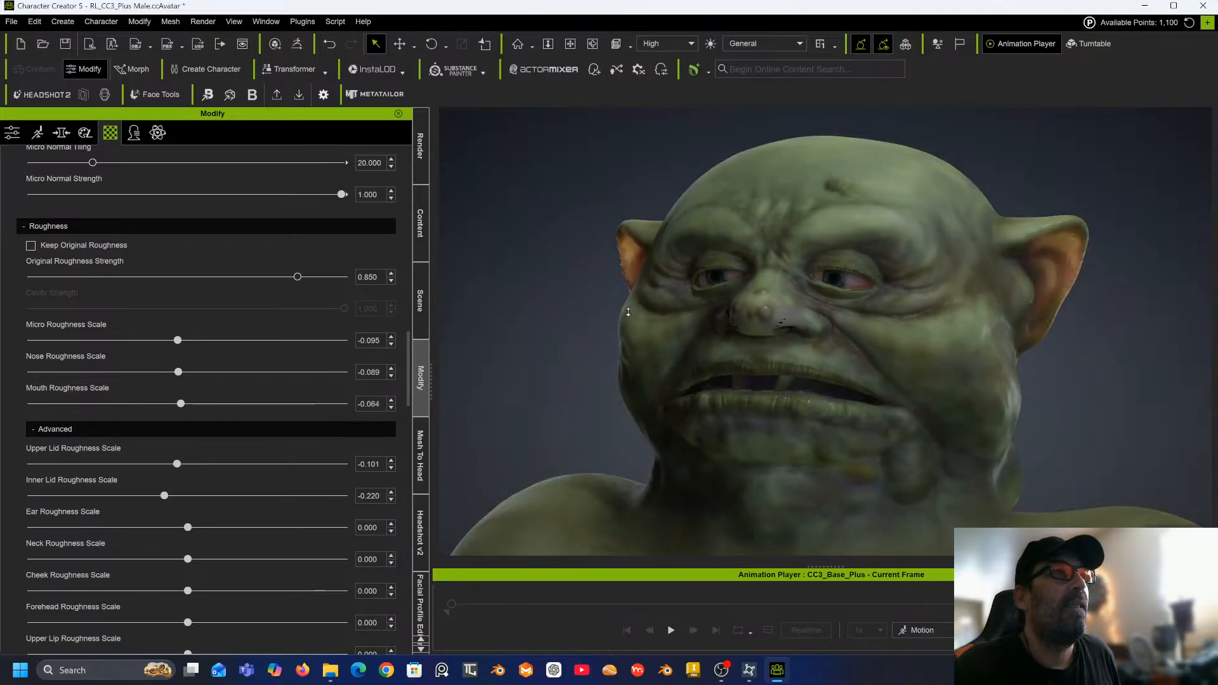
{"action": "scroll", "coordinate": [629, 312], "scroll_direction": "down", "scroll_amount": 3}
{"action": "middle_click_drag", "start_coordinate": [613, 316], "coordinate": [582, 329]}
{"action": "right_click_drag", "start_coordinate": [583, 329], "coordinate": [641, 339]}
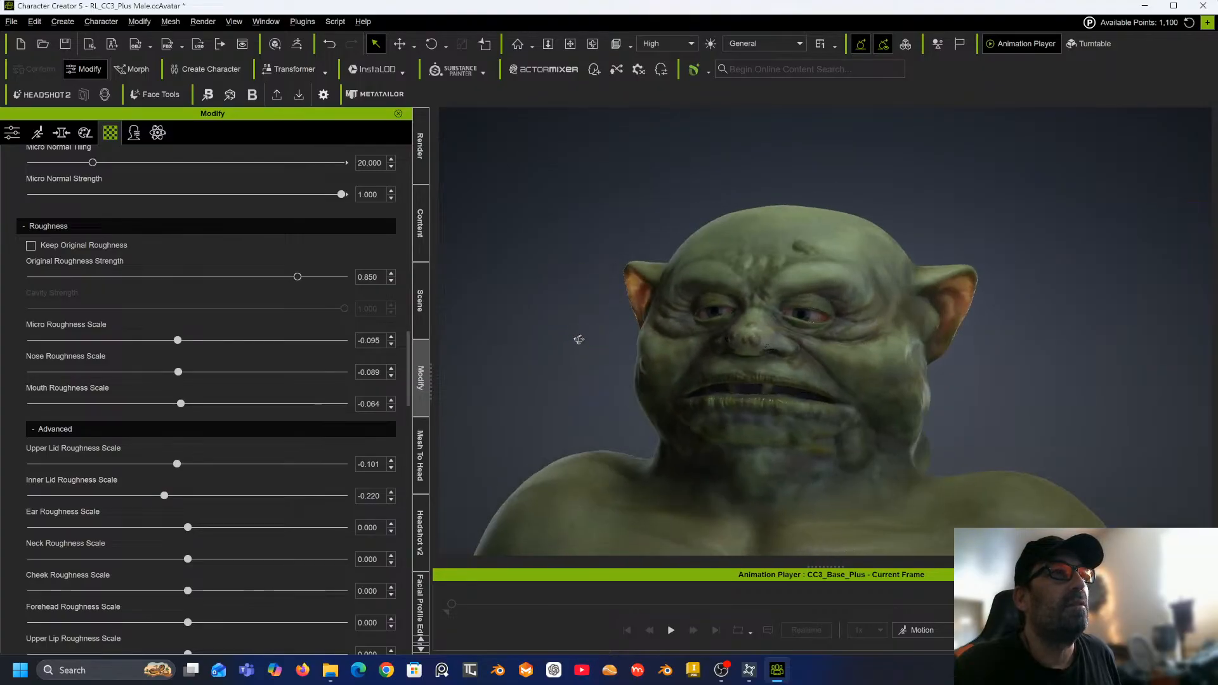
{"action": "scroll", "coordinate": [815, 332], "scroll_direction": "up", "scroll_amount": 10}
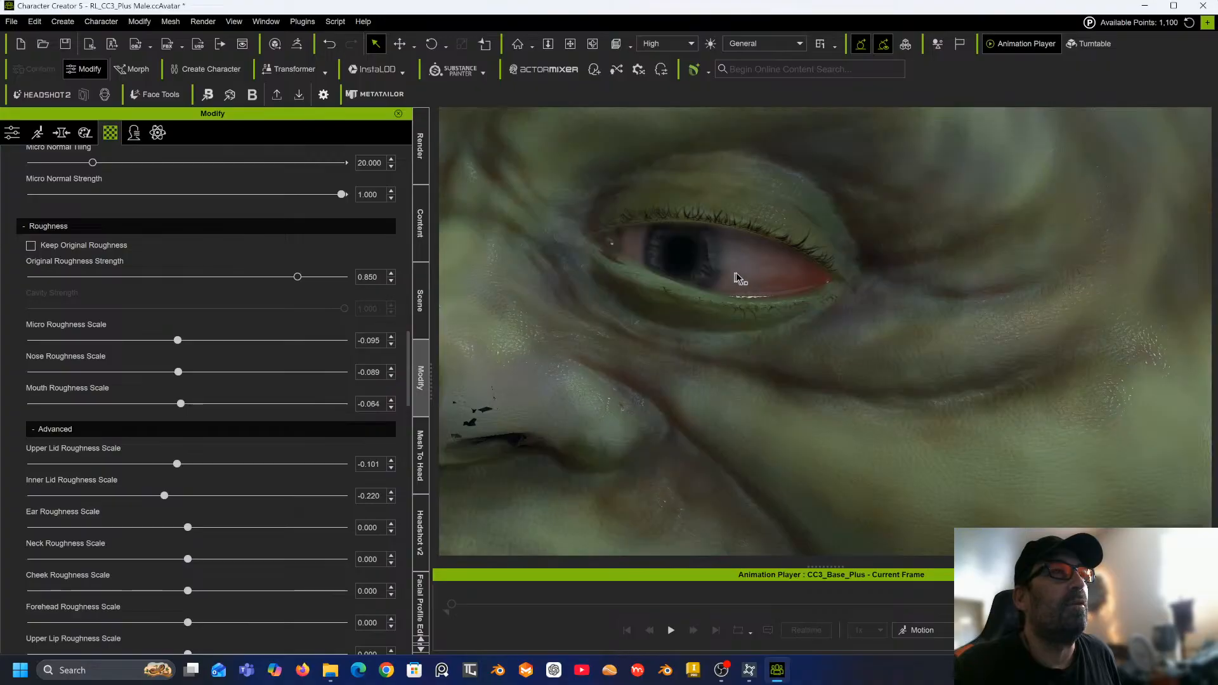
{"action": "scroll", "coordinate": [733, 289], "scroll_direction": "down", "scroll_amount": 10}
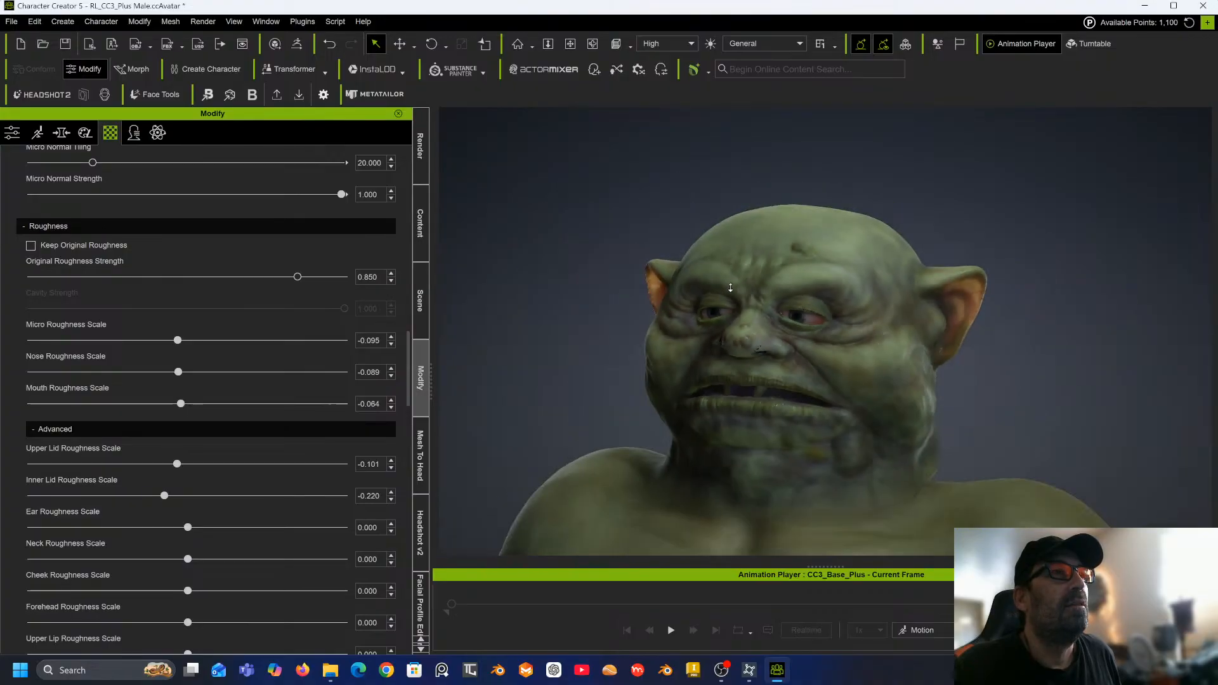
{"action": "middle_click_drag", "start_coordinate": [736, 293], "coordinate": [712, 256]}
{"action": "right_click_drag", "start_coordinate": [753, 263], "coordinate": [999, 266]}
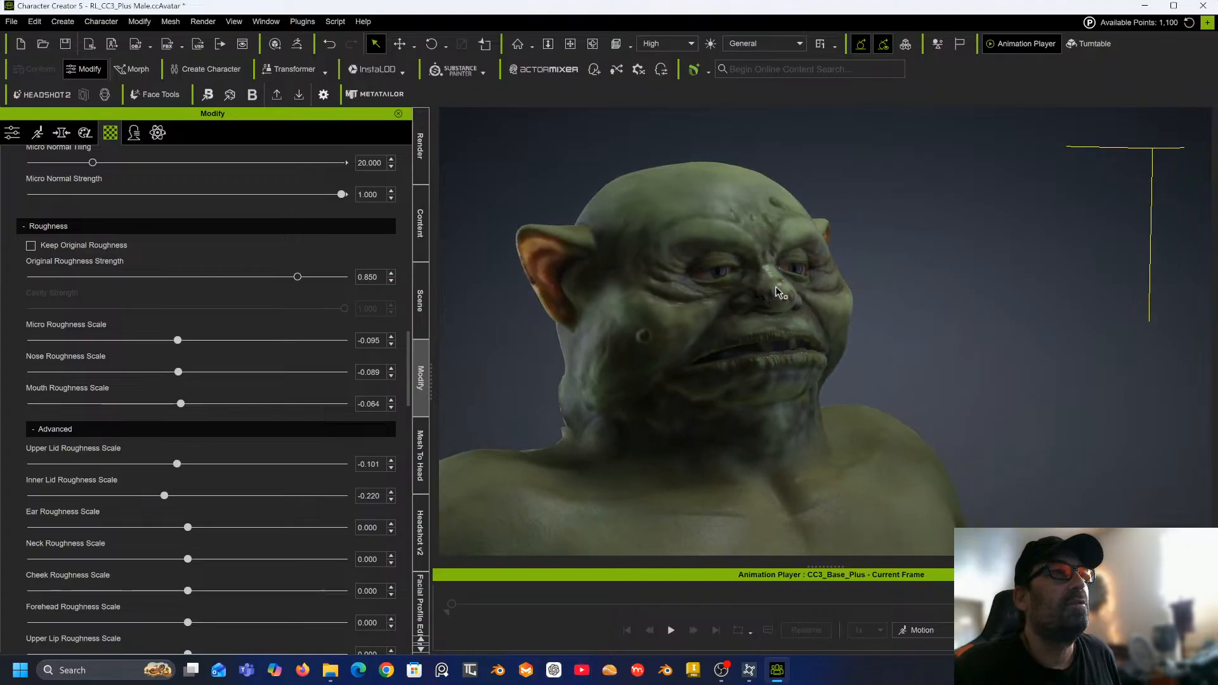
{"action": "scroll", "coordinate": [776, 286], "scroll_direction": "up", "scroll_amount": 10}
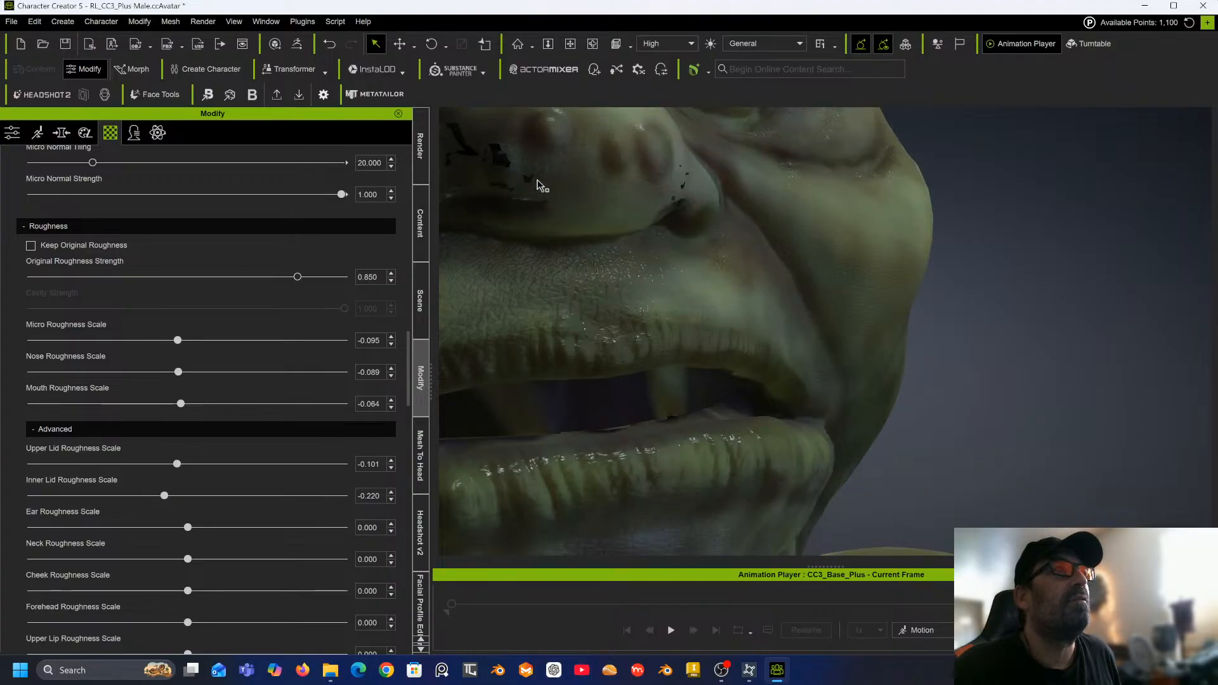
{"action": "middle_click_drag", "start_coordinate": [503, 155], "coordinate": [653, 274]}
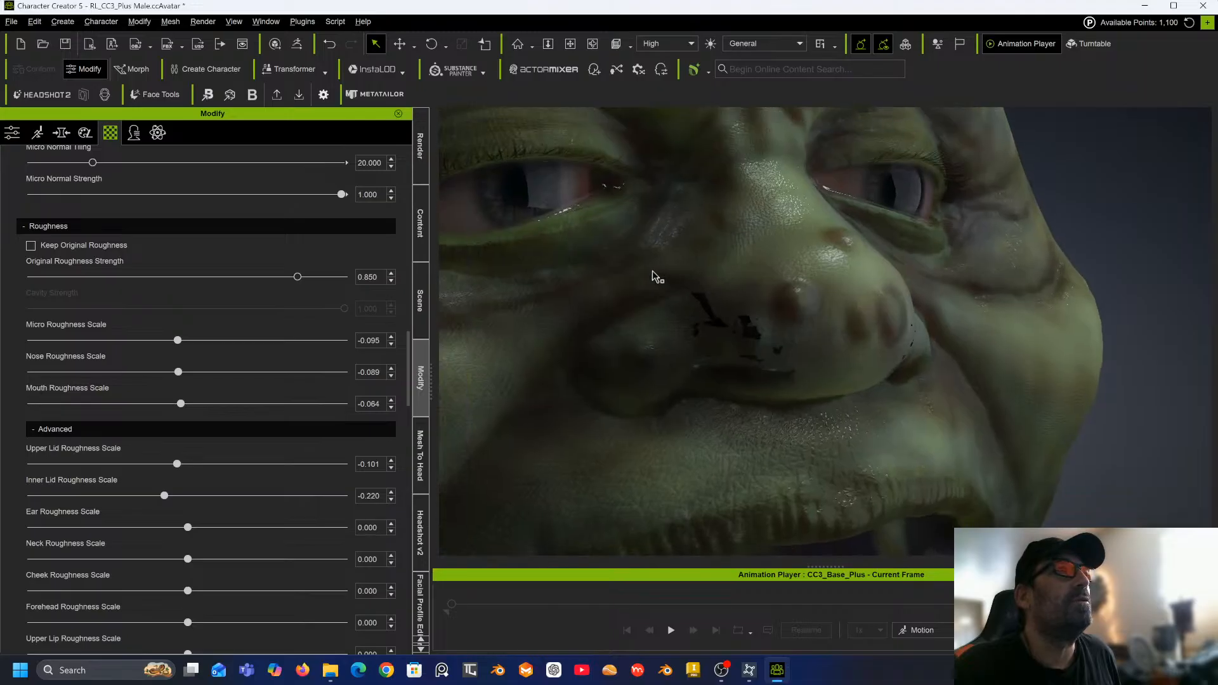
{"action": "right_click_drag", "start_coordinate": [658, 278], "coordinate": [696, 263]}
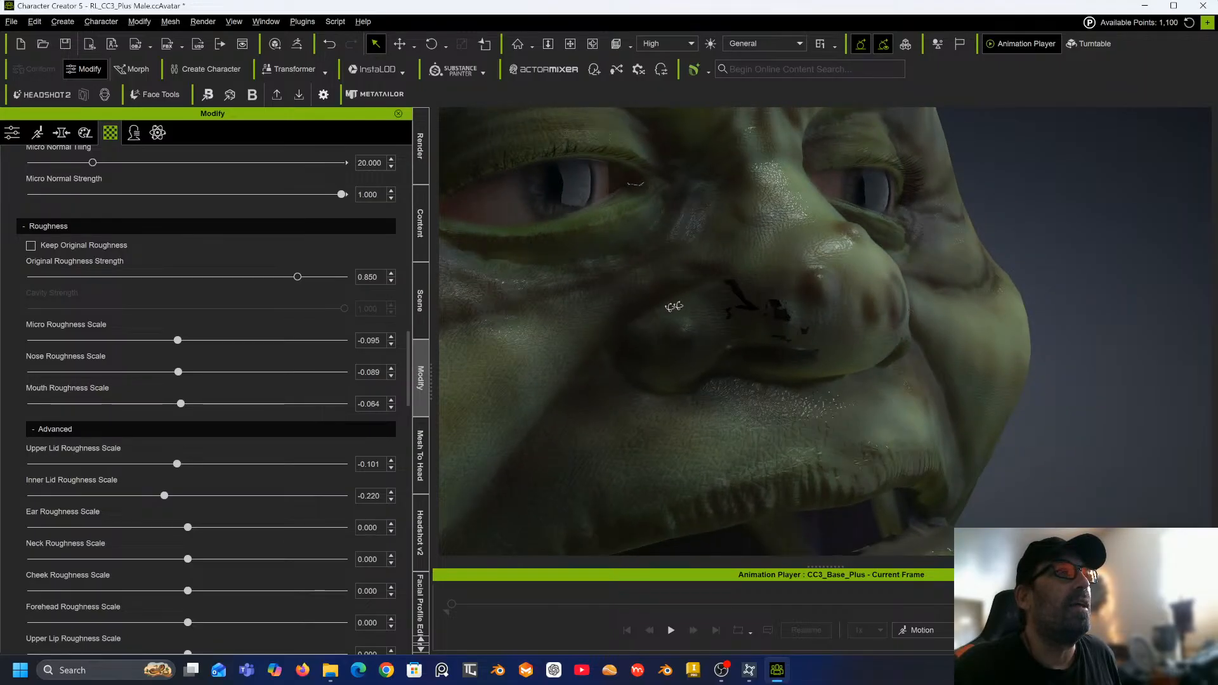
{"action": "right_click_drag", "start_coordinate": [776, 317], "coordinate": [651, 305]}
{"action": "scroll", "coordinate": [650, 316], "scroll_direction": "down", "scroll_amount": 5}
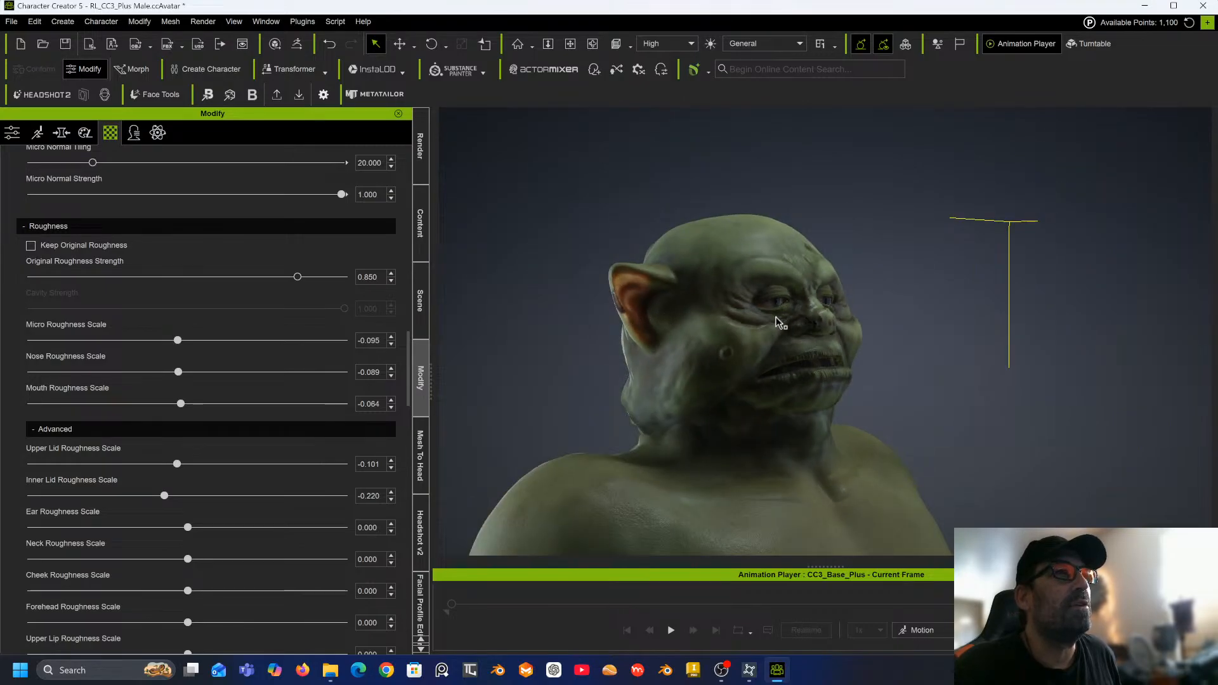
{"action": "scroll", "coordinate": [775, 321], "scroll_direction": "up", "scroll_amount": 6}
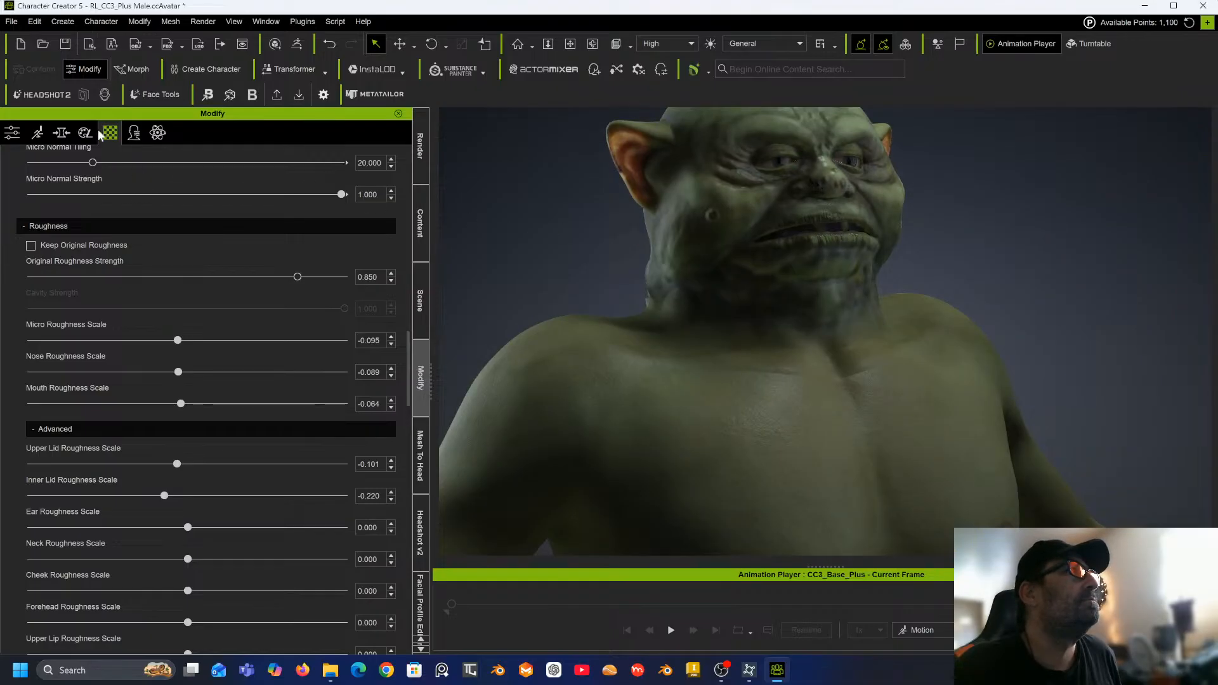
Open ActorMIXER and start mixing from the current character as the starting base.
{"action": "left_click", "coordinate": [64, 134]}
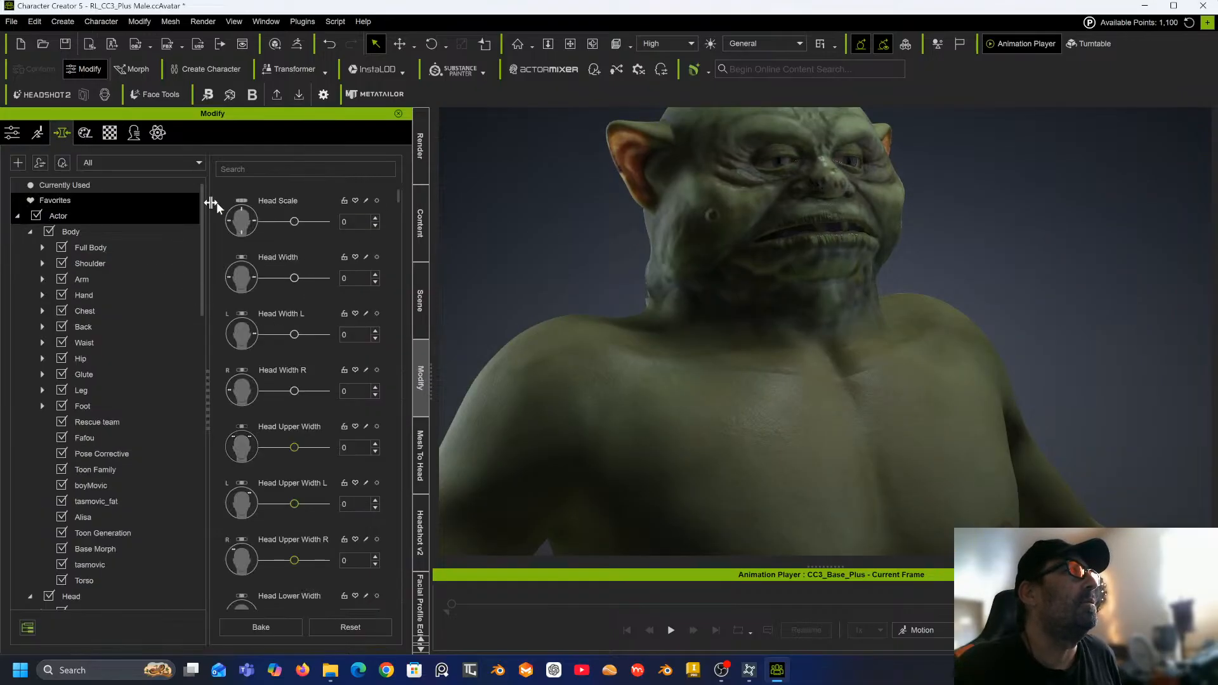
{"action": "scroll", "coordinate": [498, 252], "scroll_direction": "down", "scroll_amount": 5}
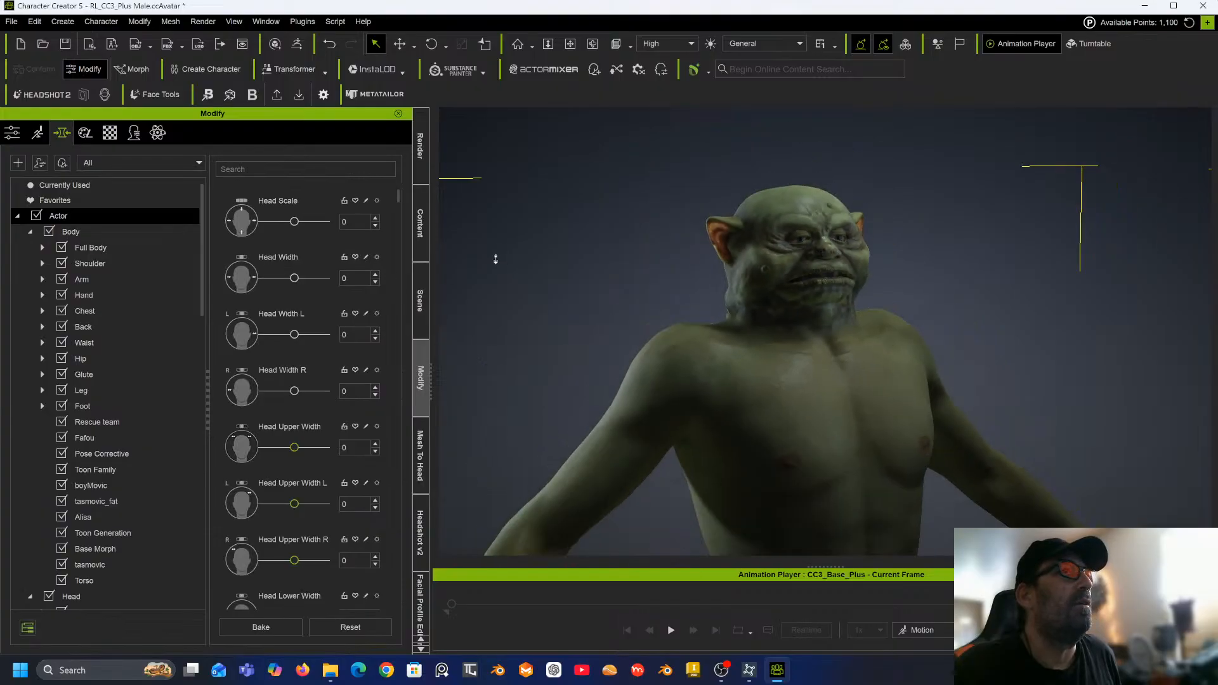
{"action": "middle_click_drag", "start_coordinate": [496, 259], "coordinate": [497, 198]}
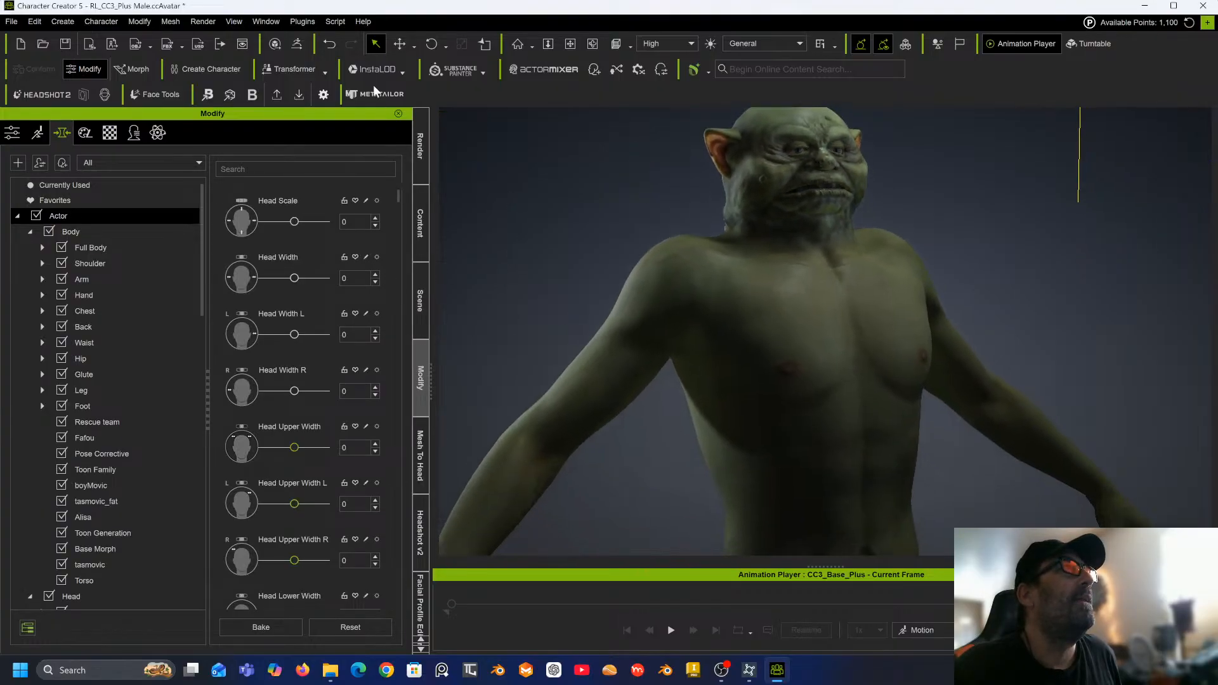
{"action": "left_click", "coordinate": [539, 66]}
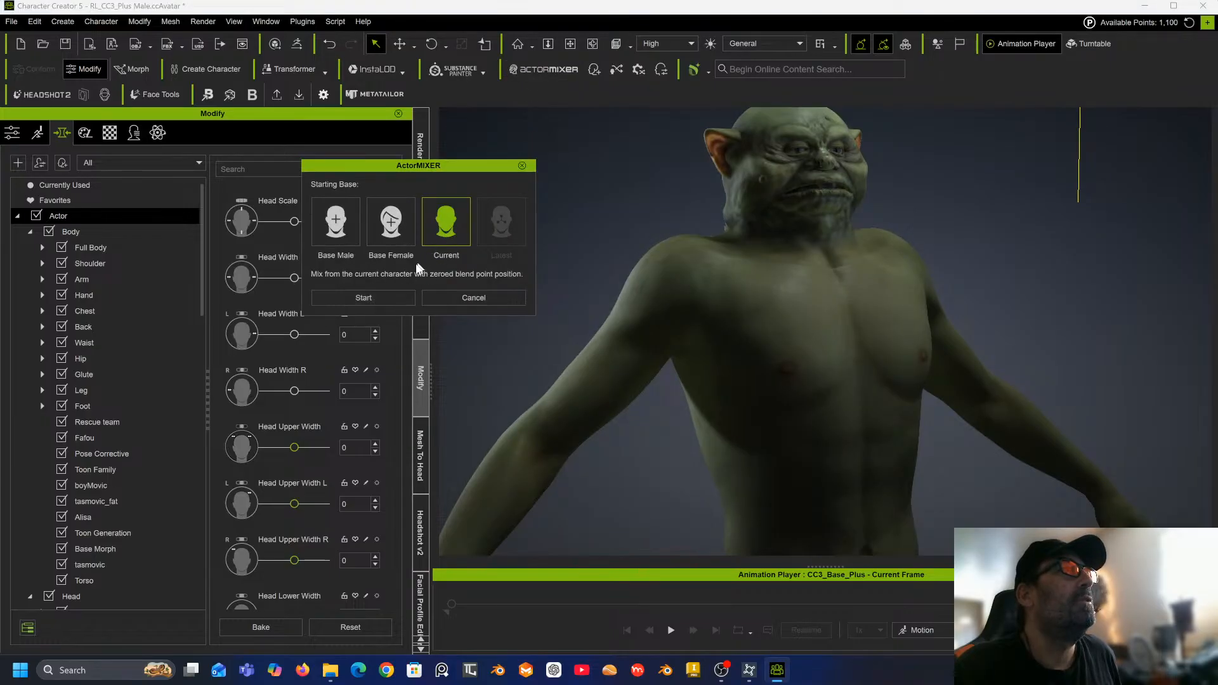
{"action": "left_click", "coordinate": [375, 296]}
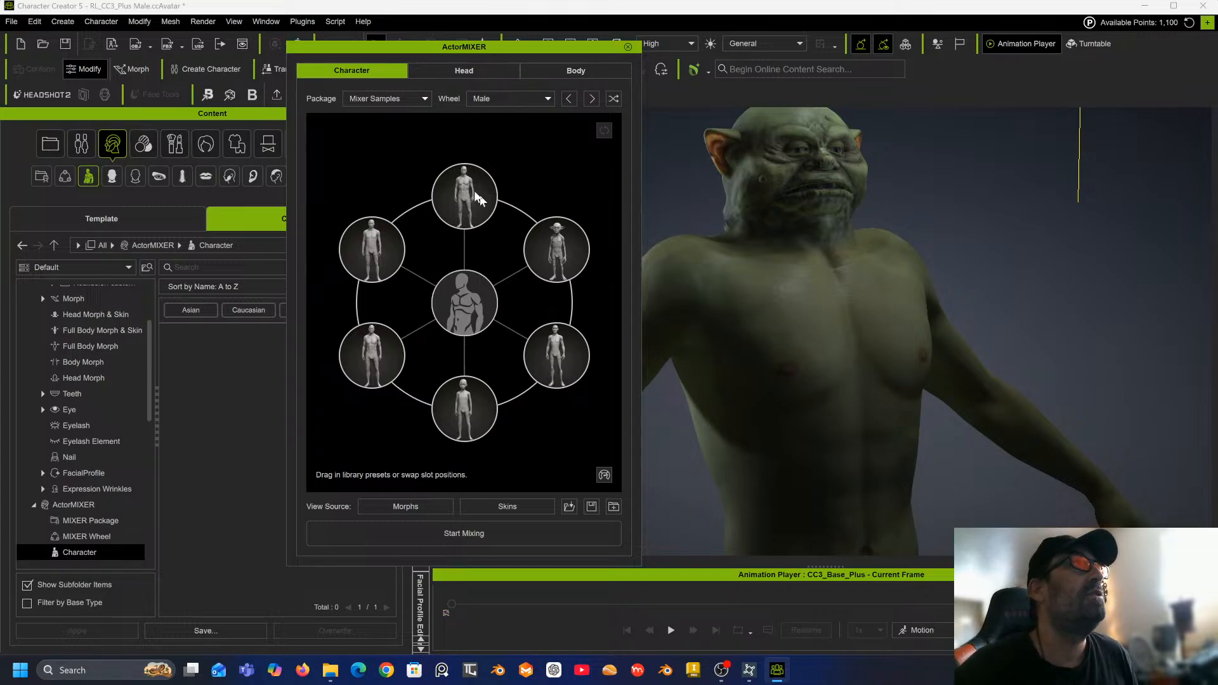
Switch to body mixing, start mixing, and pull the blend point toward the upper-right body preset.
{"action": "left_click", "coordinate": [565, 73]}
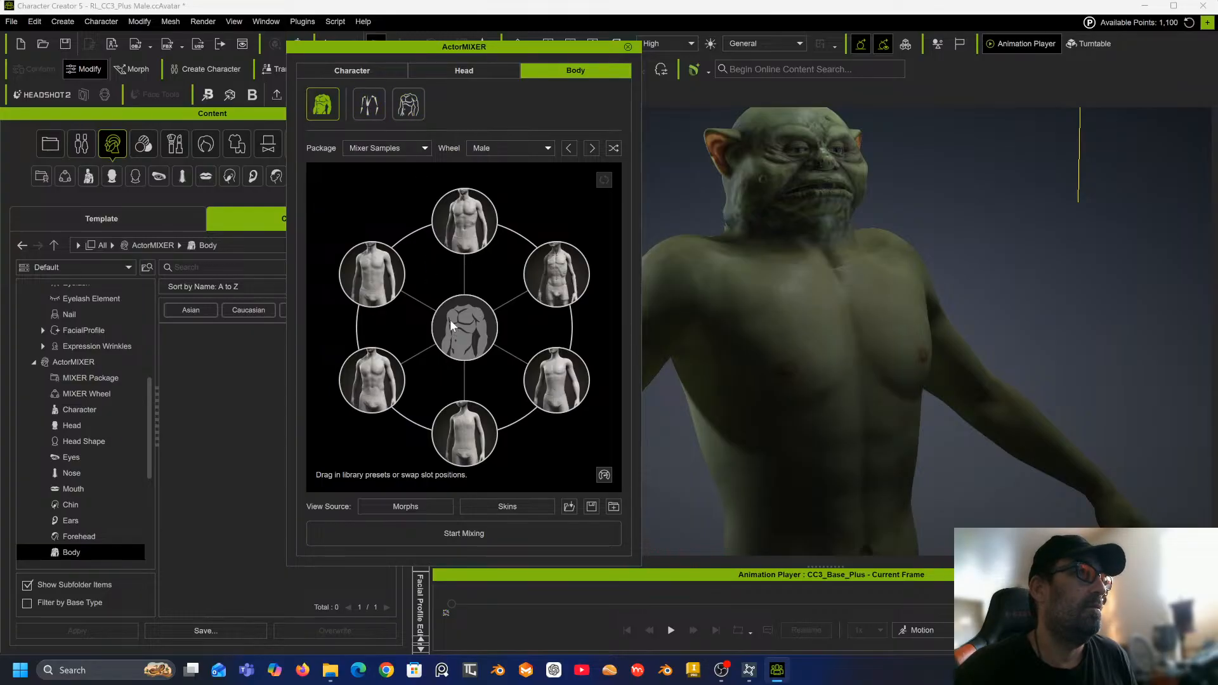
{"action": "left_click", "coordinate": [470, 527]}
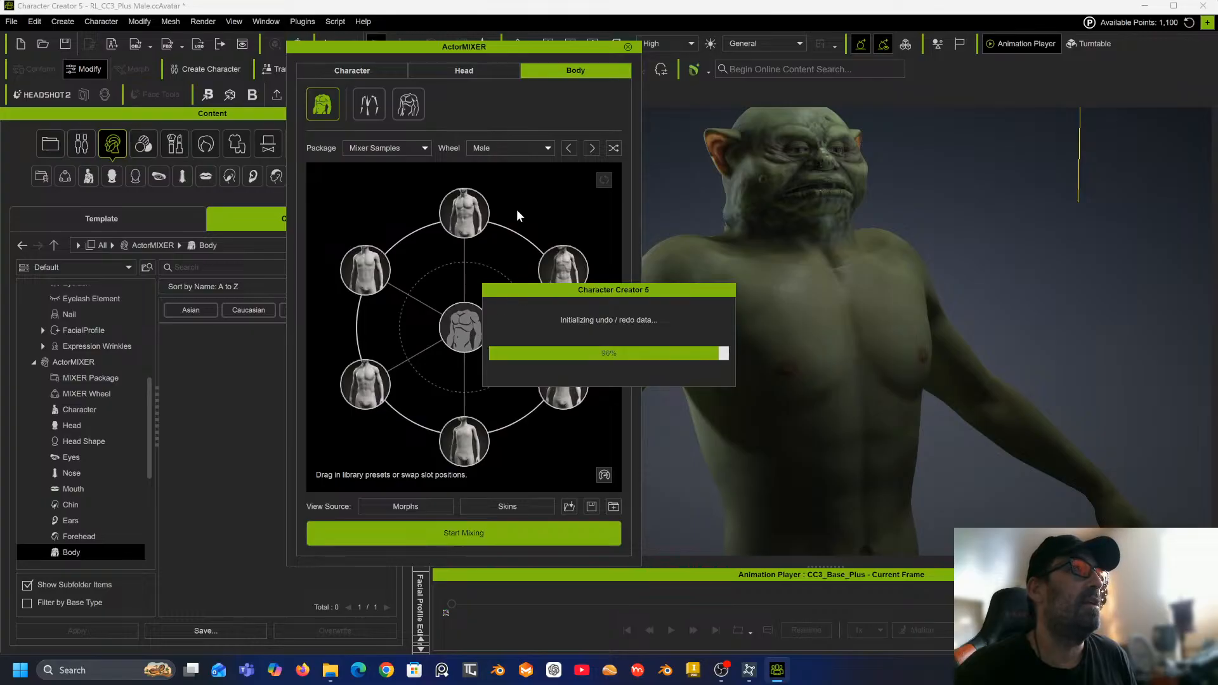
{"action": "left_click_drag", "start_coordinate": [467, 327], "coordinate": [530, 290]}
{"action": "scroll", "coordinate": [673, 229], "scroll_direction": "down", "scroll_amount": 5}
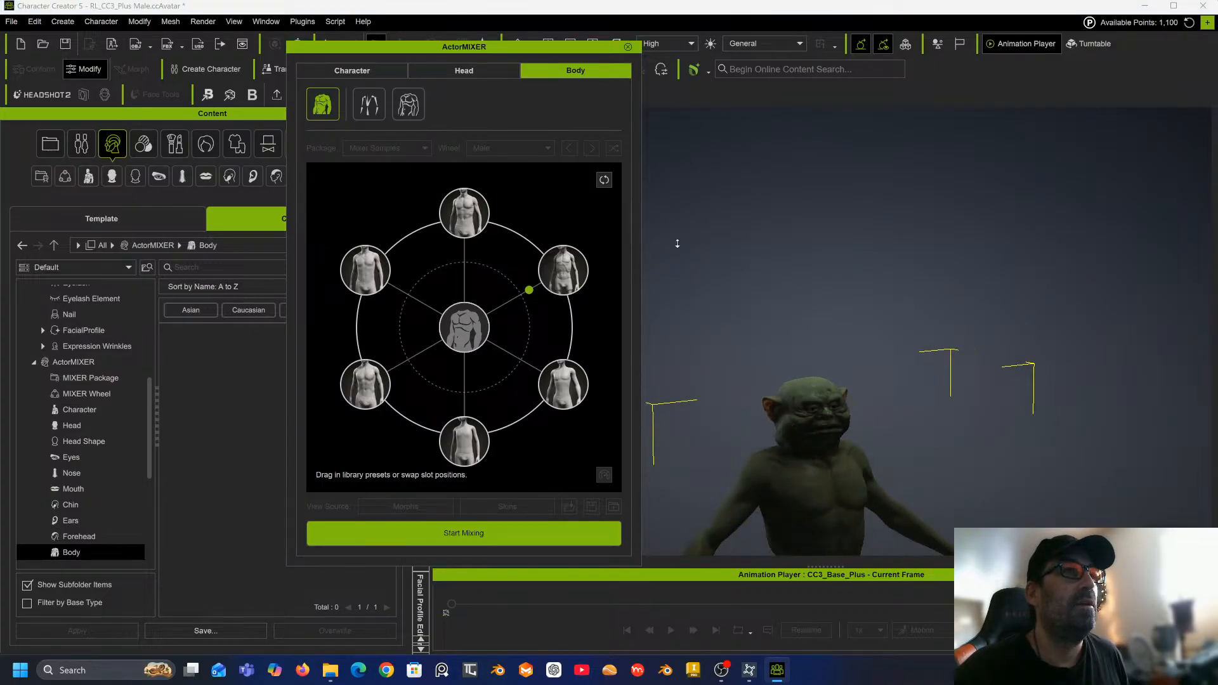
Move the body blend point fully onto the upper-right body preset.
{"action": "middle_click_drag", "start_coordinate": [776, 272], "coordinate": [771, 89]}
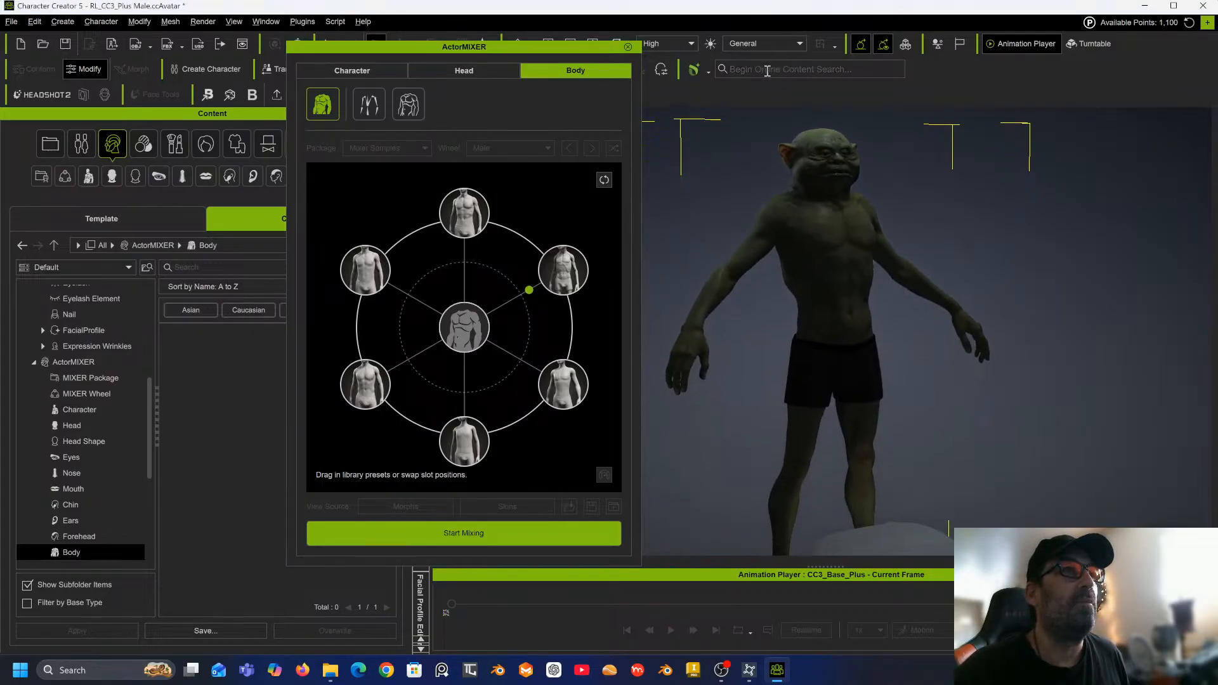
{"action": "left_click_drag", "start_coordinate": [533, 295], "coordinate": [563, 273]}
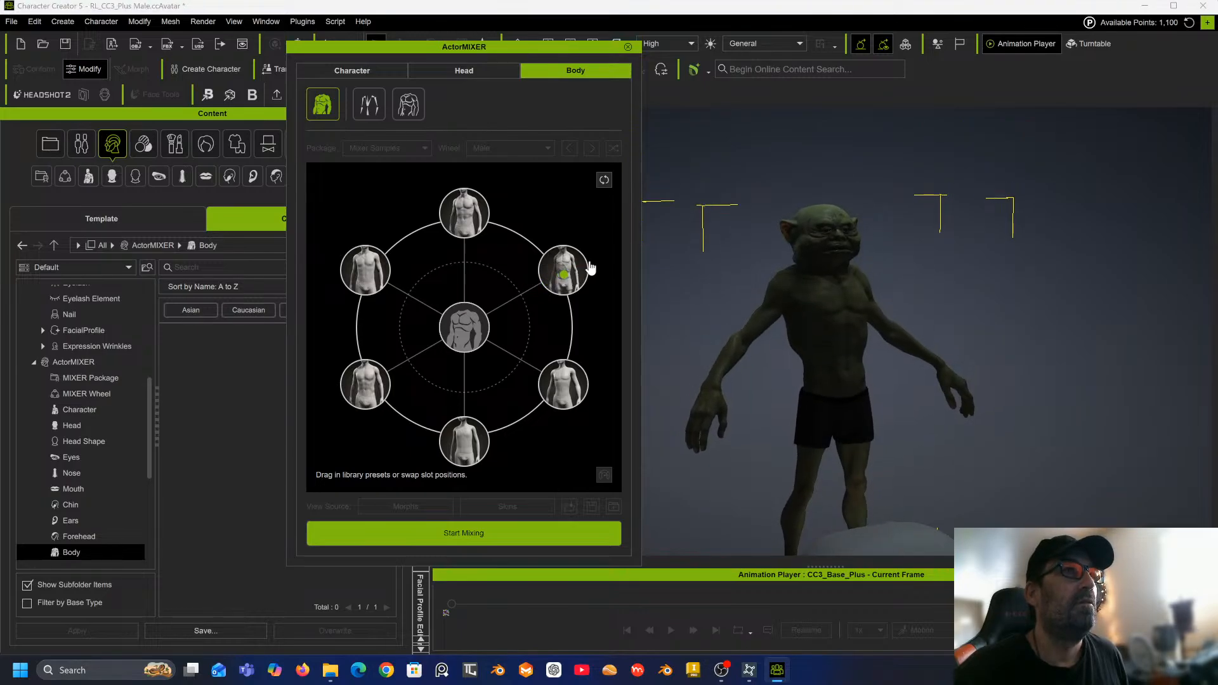
{"action": "mouse_move", "coordinate": [564, 274]}
{"action": "left_mouse_down"}
{"action": "mouse_move", "coordinate": [551, 336]}
{"action": "mouse_move", "coordinate": [563, 379]}
{"action": "mouse_move", "coordinate": [579, 282]}
{"action": "mouse_move", "coordinate": [568, 266]}
{"action": "mouse_move", "coordinate": [492, 250]}
{"action": "mouse_move", "coordinate": [484, 234]}
{"action": "mouse_move", "coordinate": [563, 272]}
{"action": "left_mouse_up"}
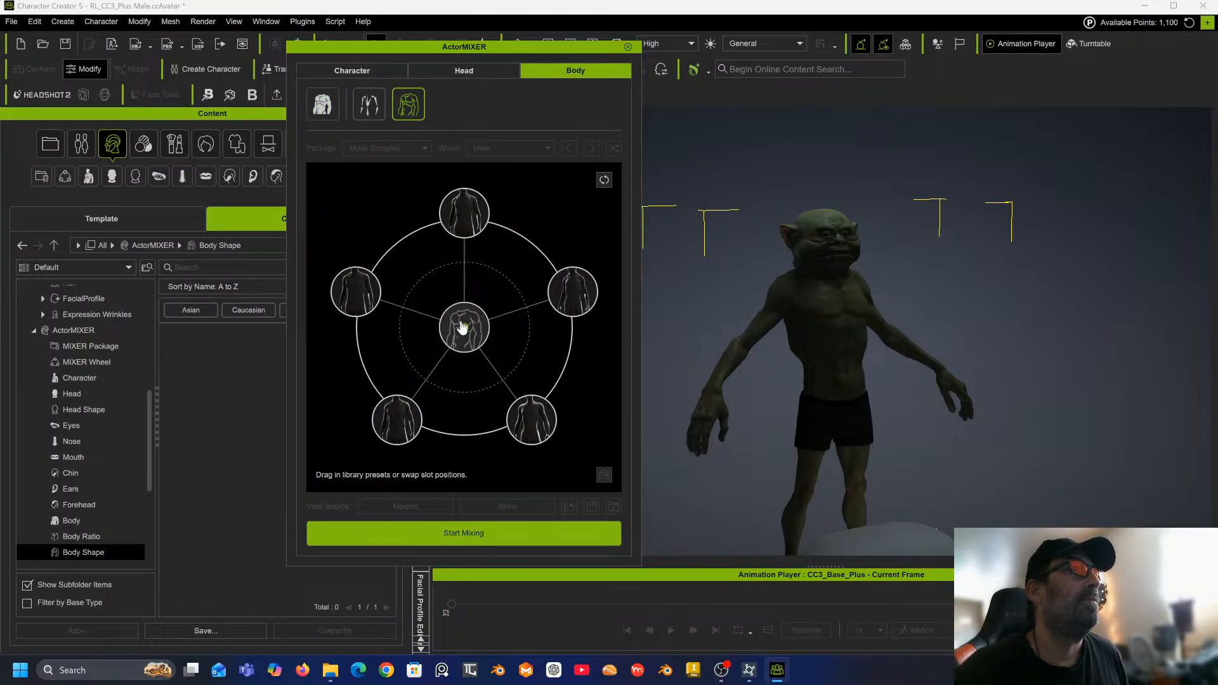
Blend the body shape toward the right preset, then reset all blend point positions from the Character wheel.
{"action": "left_click_drag", "start_coordinate": [463, 328], "coordinate": [582, 307]}
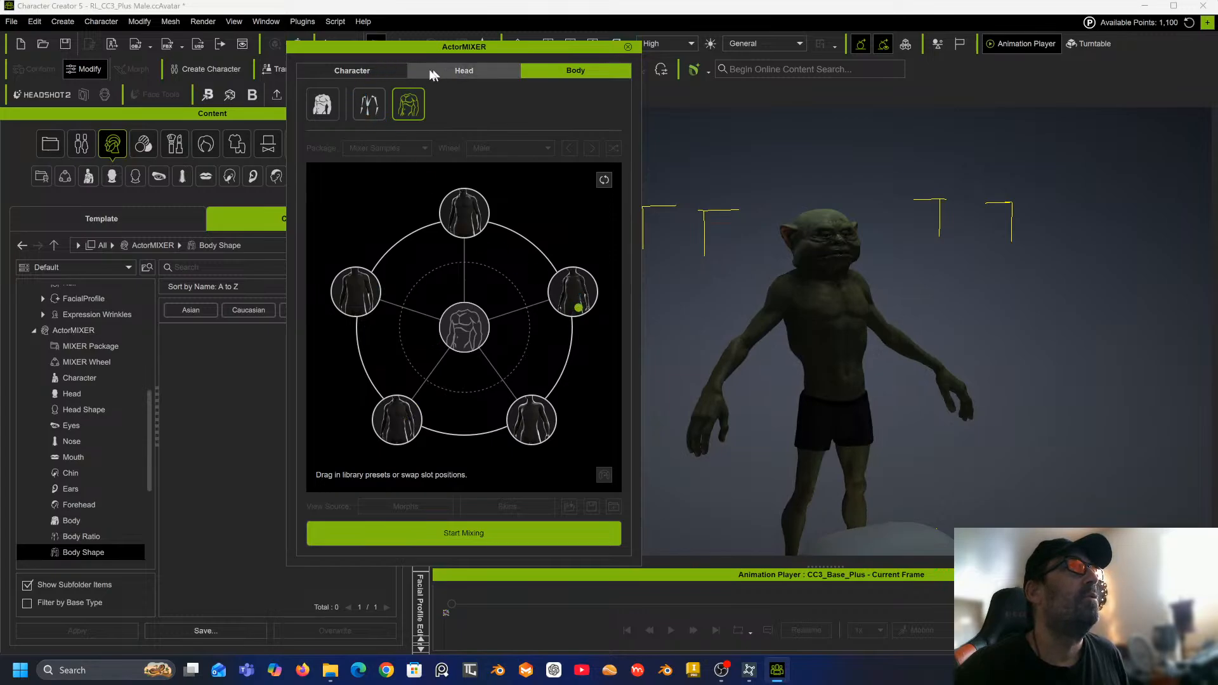
{"action": "left_click", "coordinate": [379, 74]}
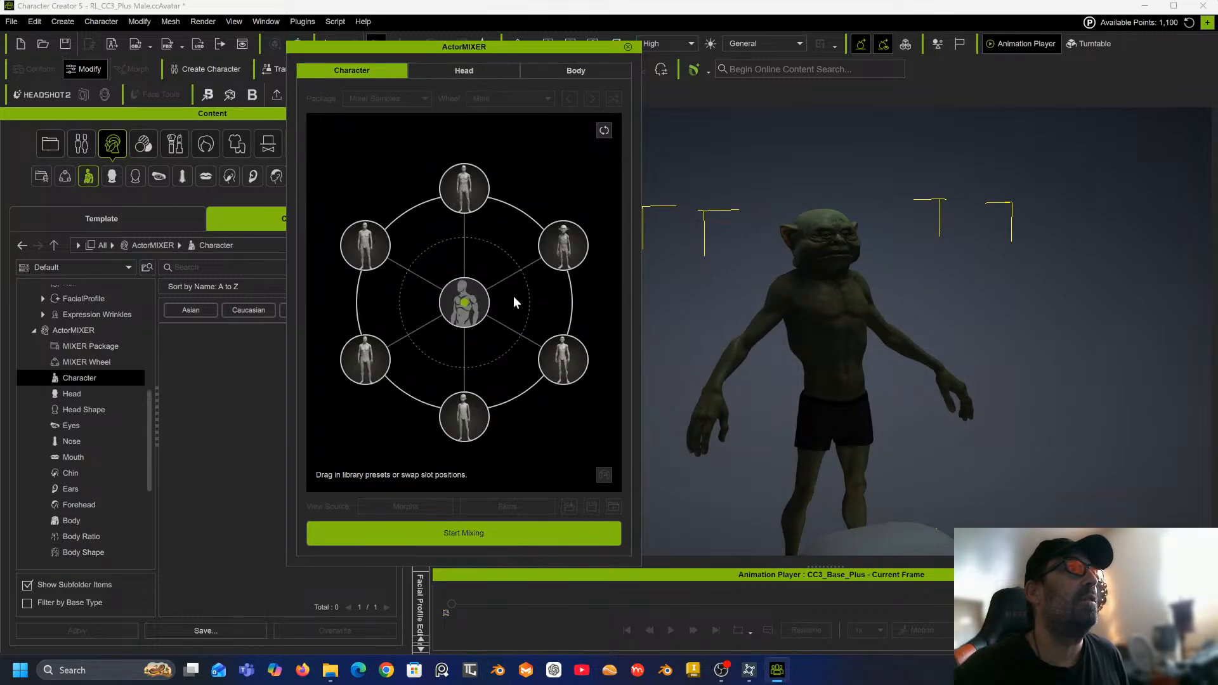
{"action": "mouse_move", "coordinate": [467, 308]}
{"action": "left_mouse_down"}
{"action": "mouse_move", "coordinate": [468, 294]}
{"action": "mouse_move", "coordinate": [535, 277]}
{"action": "mouse_move", "coordinate": [576, 246]}
{"action": "mouse_move", "coordinate": [464, 303]}
{"action": "left_mouse_up"}
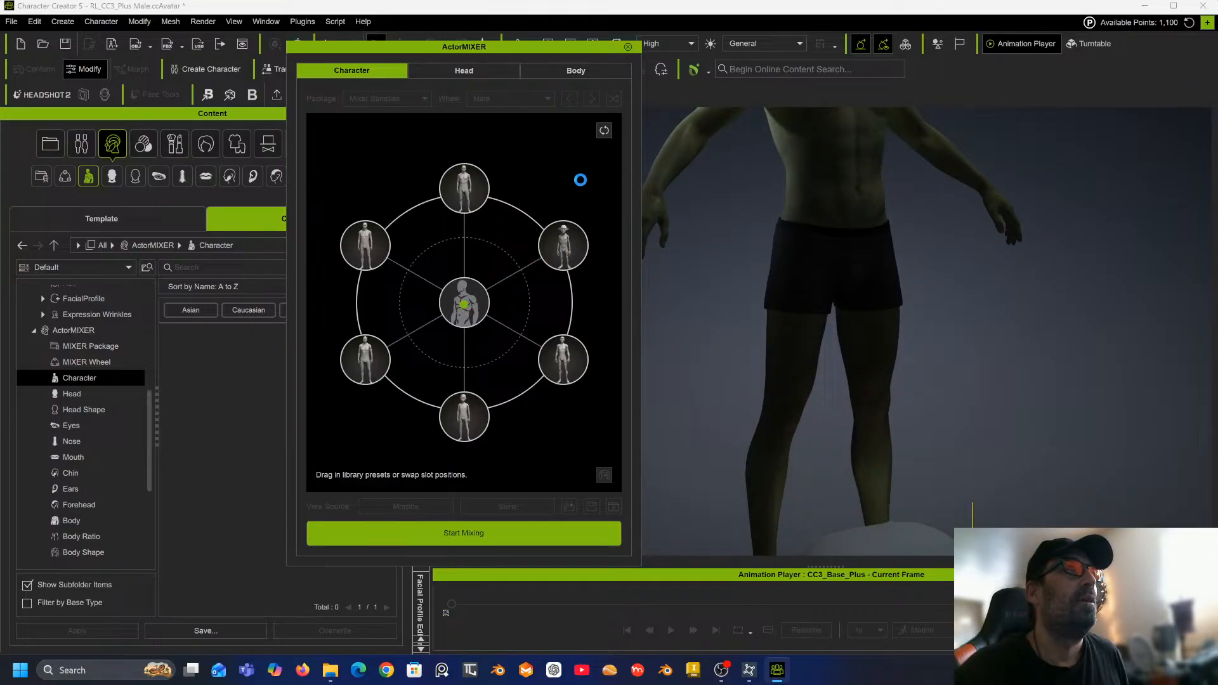
{"action": "left_click", "coordinate": [604, 130]}
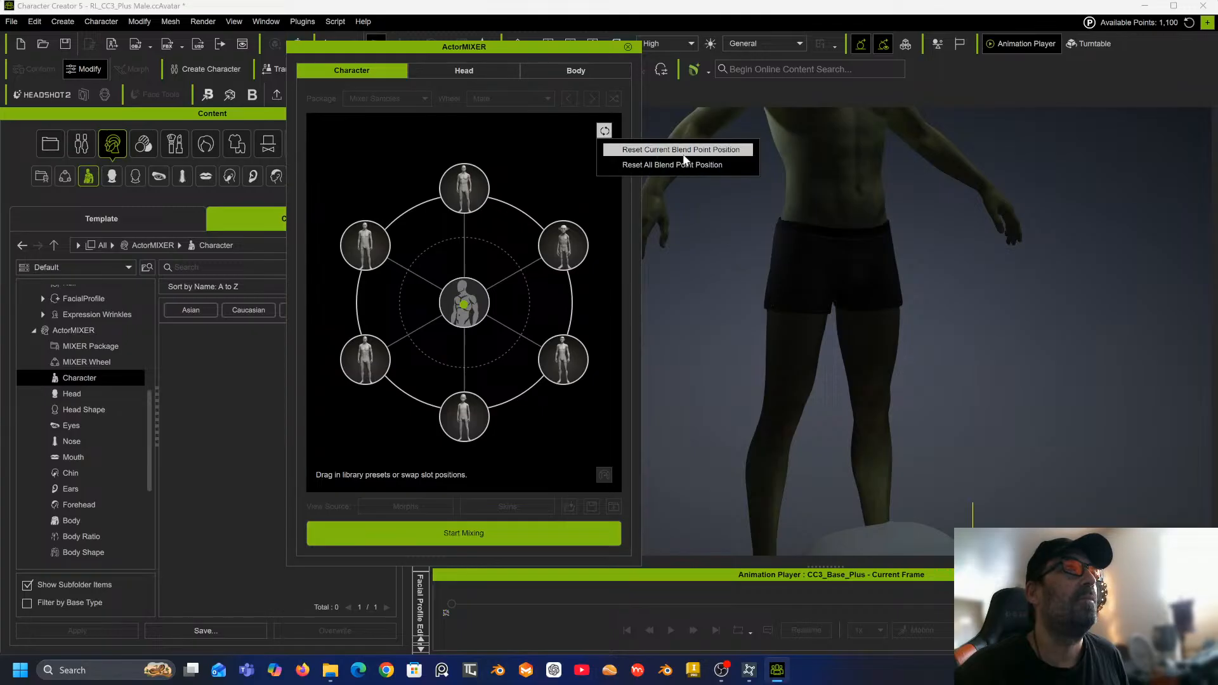
{"action": "left_click", "coordinate": [670, 165]}
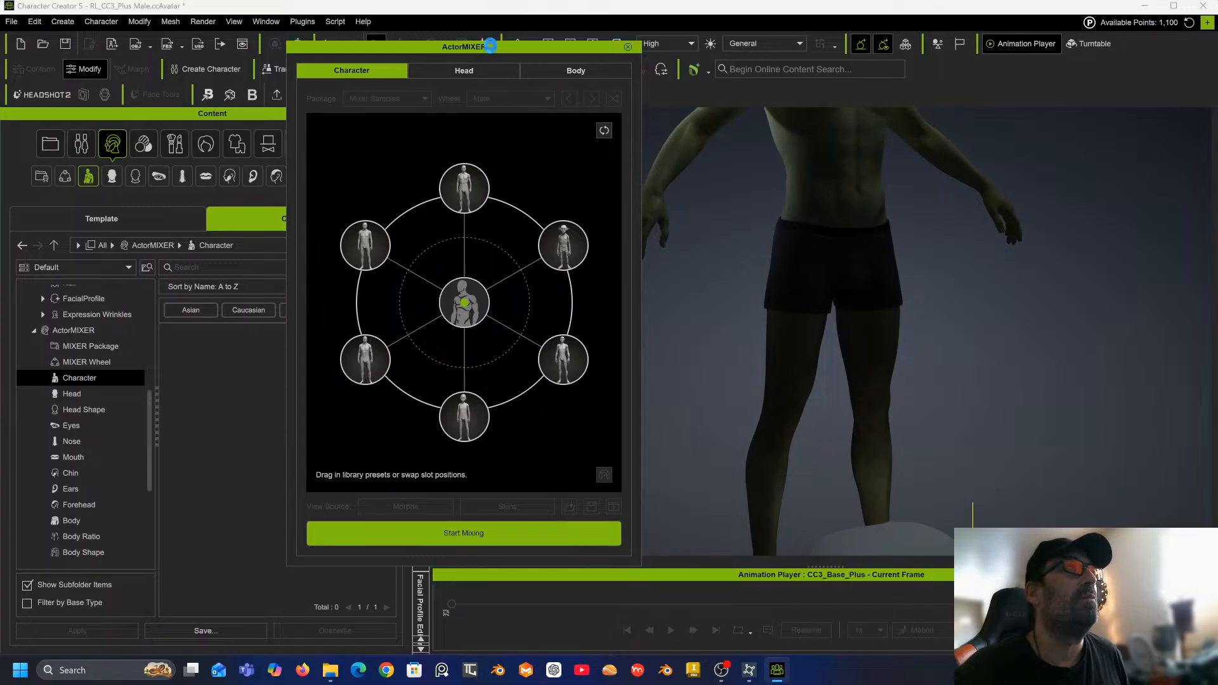
Blend the body onto the upper-right body preset, stop mixing and close ActorMIXER.
{"action": "left_click", "coordinate": [575, 71]}
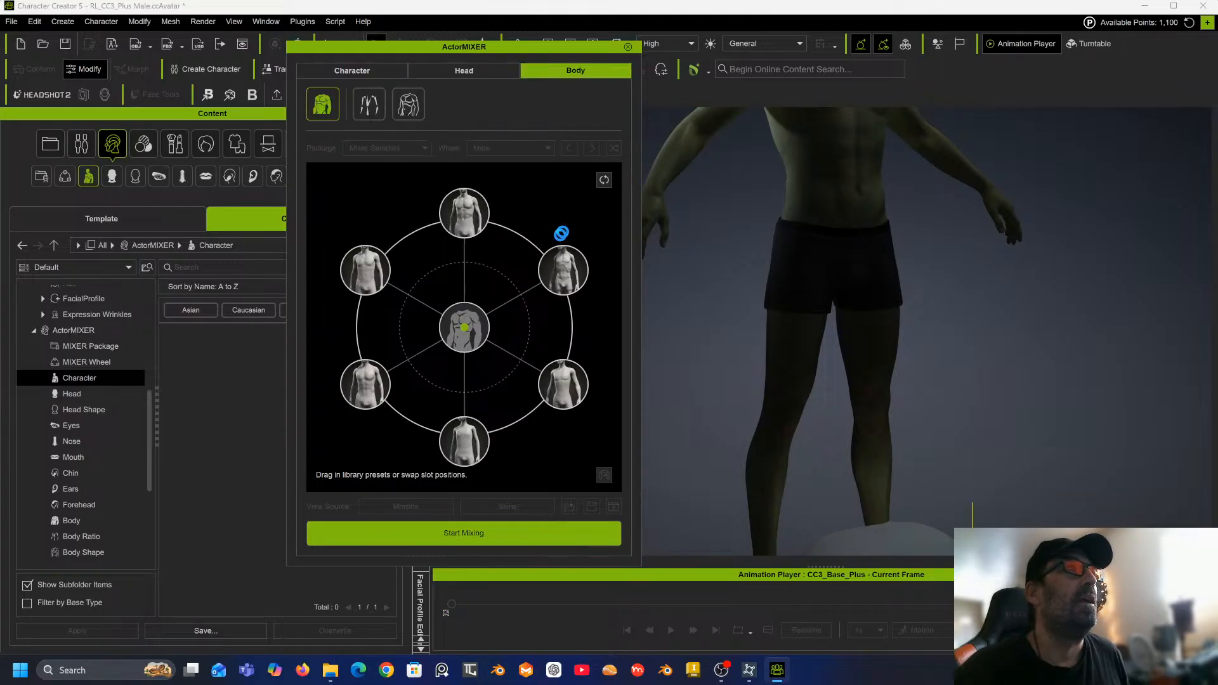
{"action": "left_click_drag", "start_coordinate": [468, 332], "coordinate": [568, 276]}
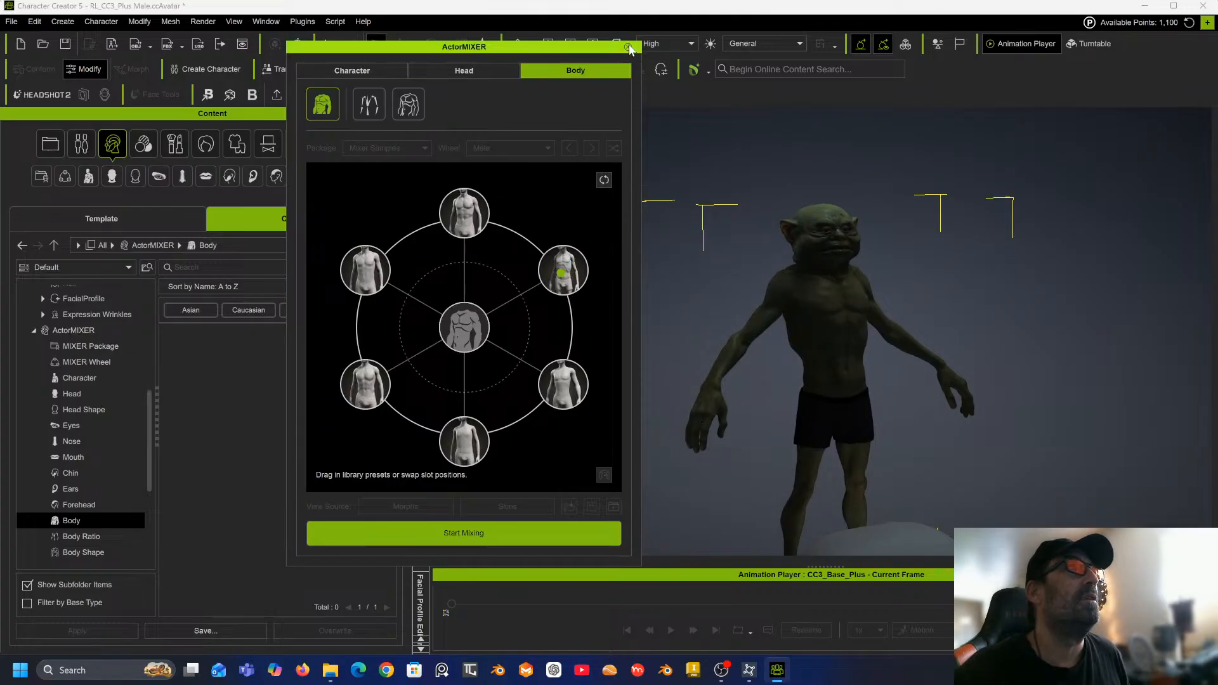
{"action": "left_click", "coordinate": [482, 531]}
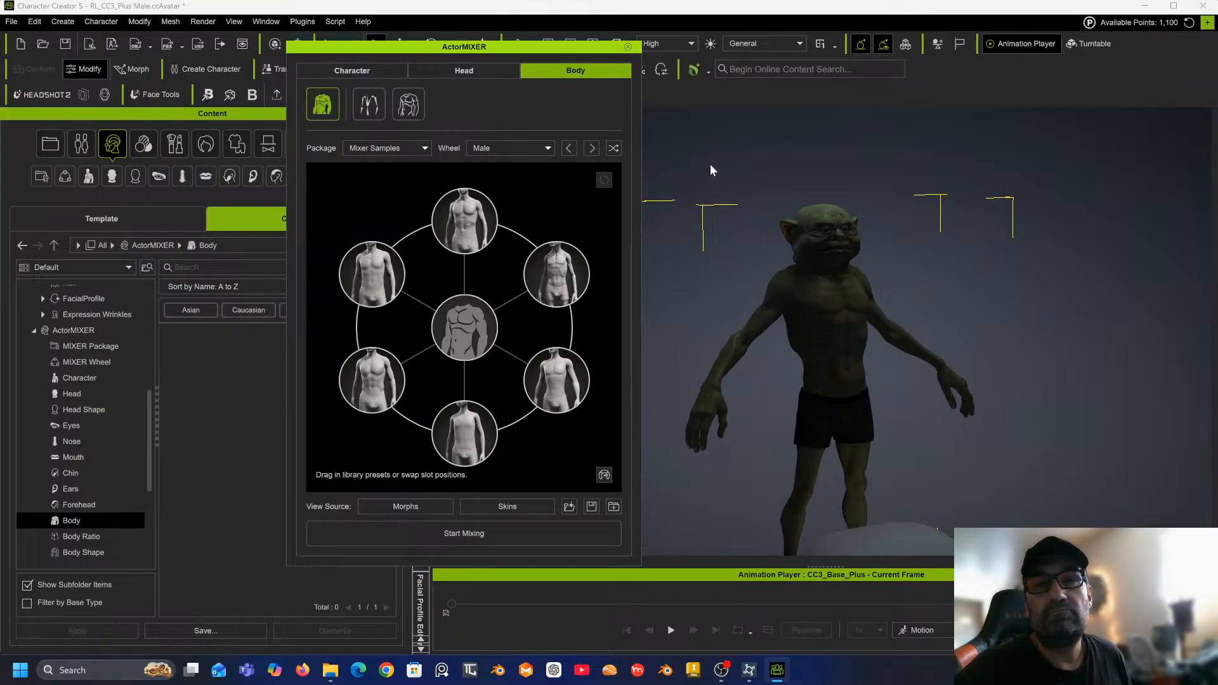
{"action": "left_click", "coordinate": [628, 48]}
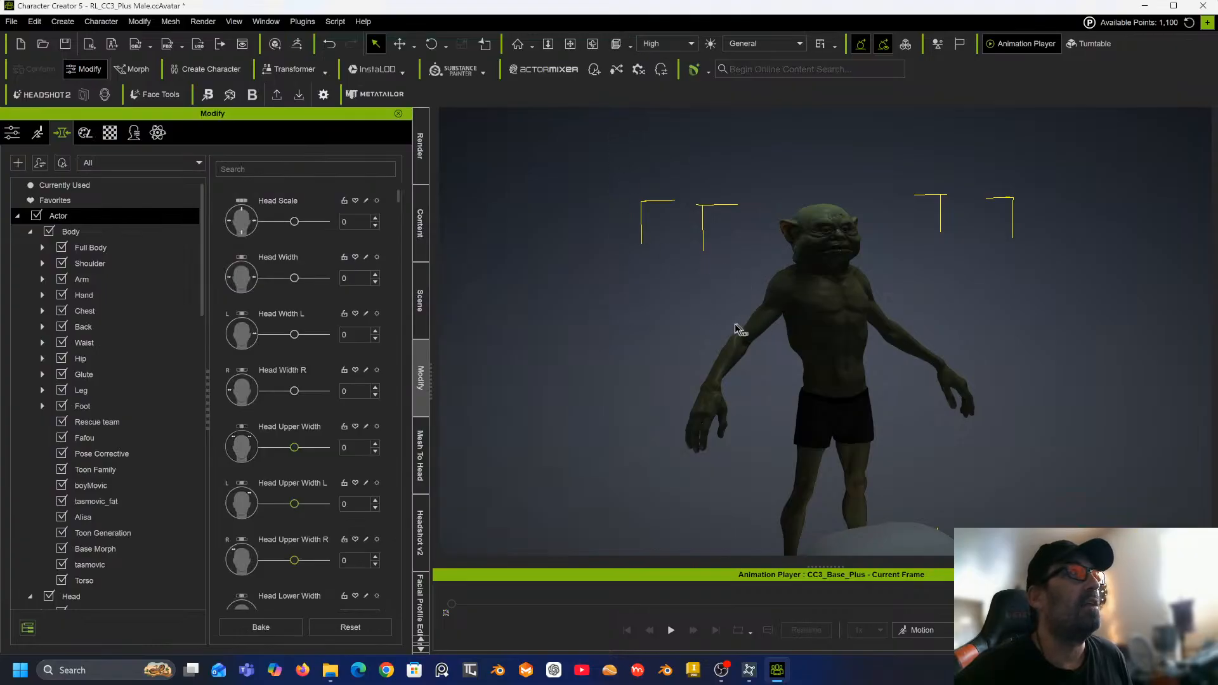
Delete the leftover sculpted head mesh from the scene.
{"action": "right_click_drag", "start_coordinate": [684, 324], "coordinate": [726, 325]}
{"action": "left_click", "coordinate": [796, 466]}
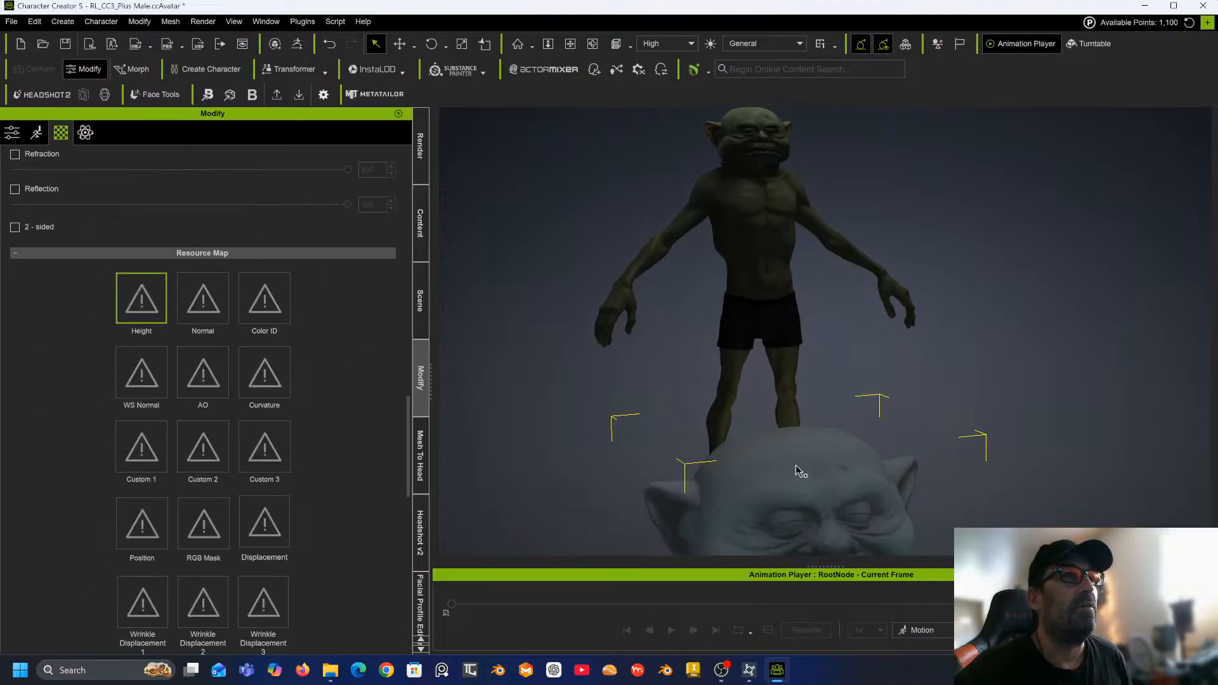
{"action": "key", "text": "Delete"}
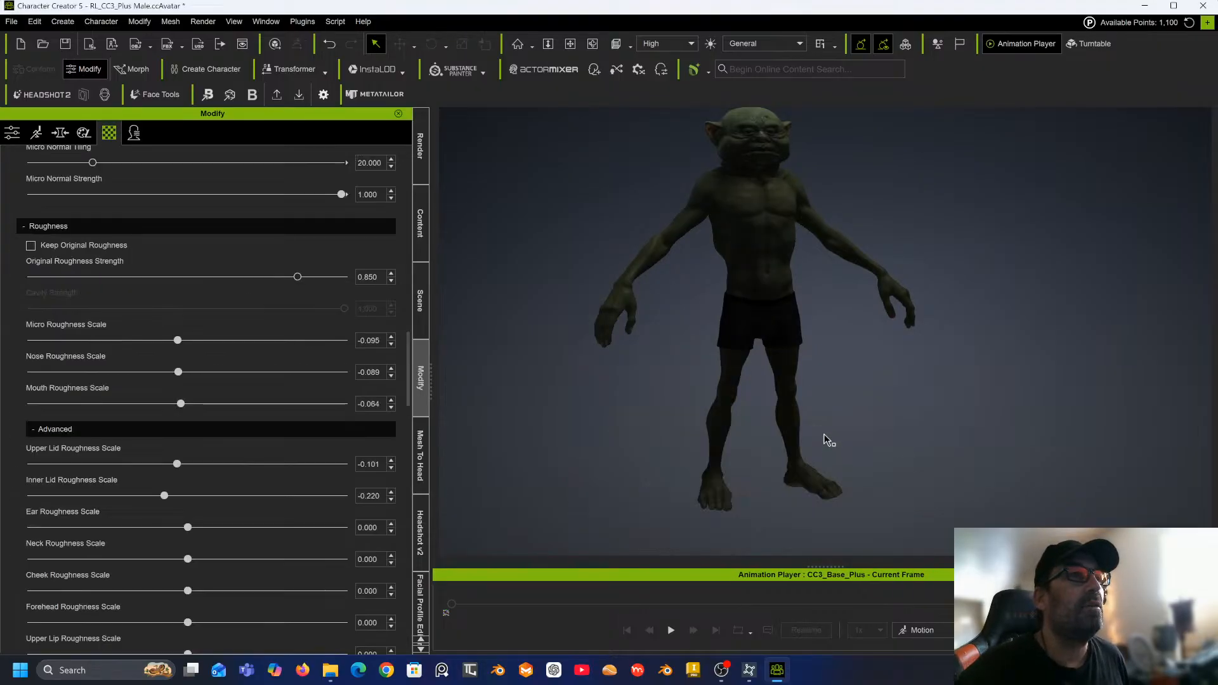
Orbit around the finished character to examine its full body and face.
{"action": "middle_click_drag", "start_coordinate": [795, 239], "coordinate": [799, 281]}
{"action": "scroll", "coordinate": [787, 280], "scroll_direction": "up", "scroll_amount": 1}
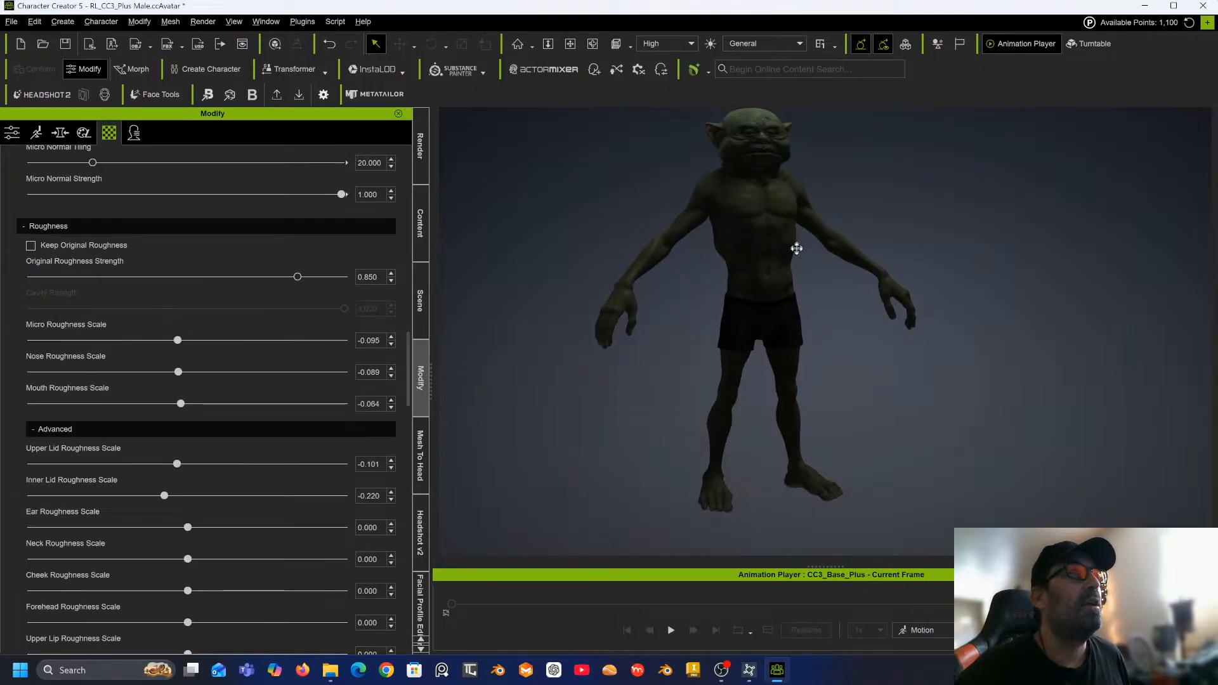
{"action": "scroll", "coordinate": [787, 280], "scroll_direction": "up", "scroll_amount": 3}
{"action": "middle_click_drag", "start_coordinate": [773, 232], "coordinate": [792, 378]}
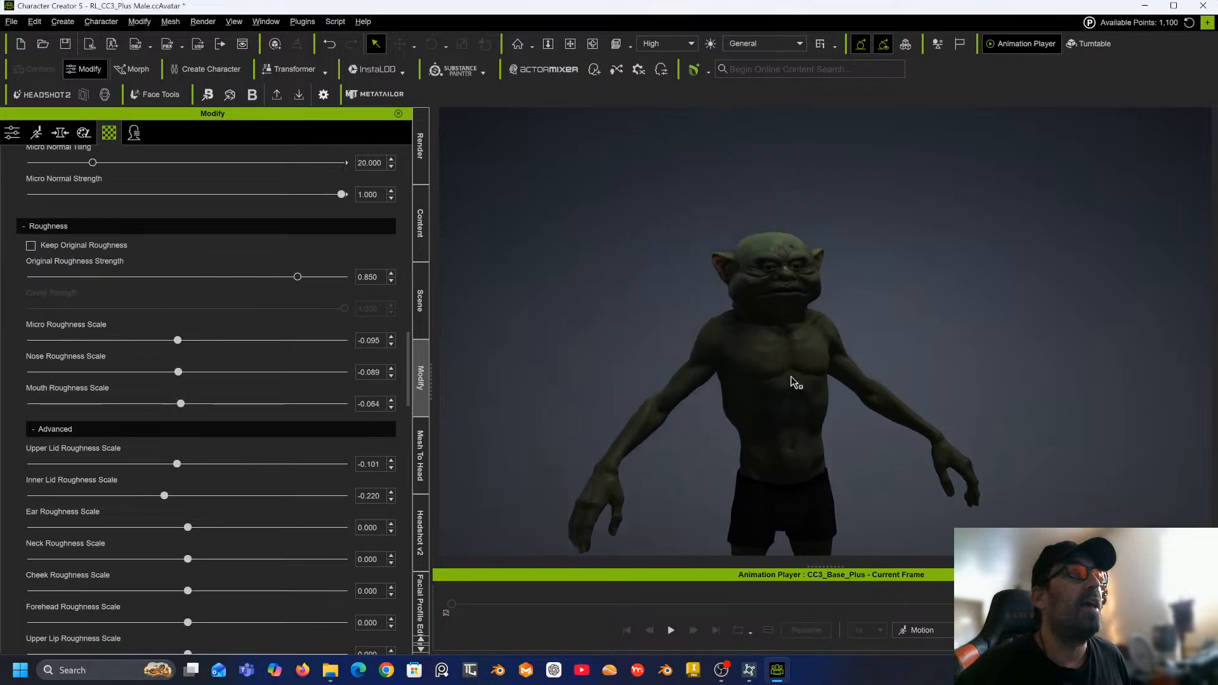
{"action": "right_click_drag", "start_coordinate": [798, 340], "coordinate": [661, 343]}
{"action": "middle_click_drag", "start_coordinate": [713, 325], "coordinate": [713, 280]}
{"action": "scroll", "coordinate": [760, 264], "scroll_direction": "down", "scroll_amount": 1}
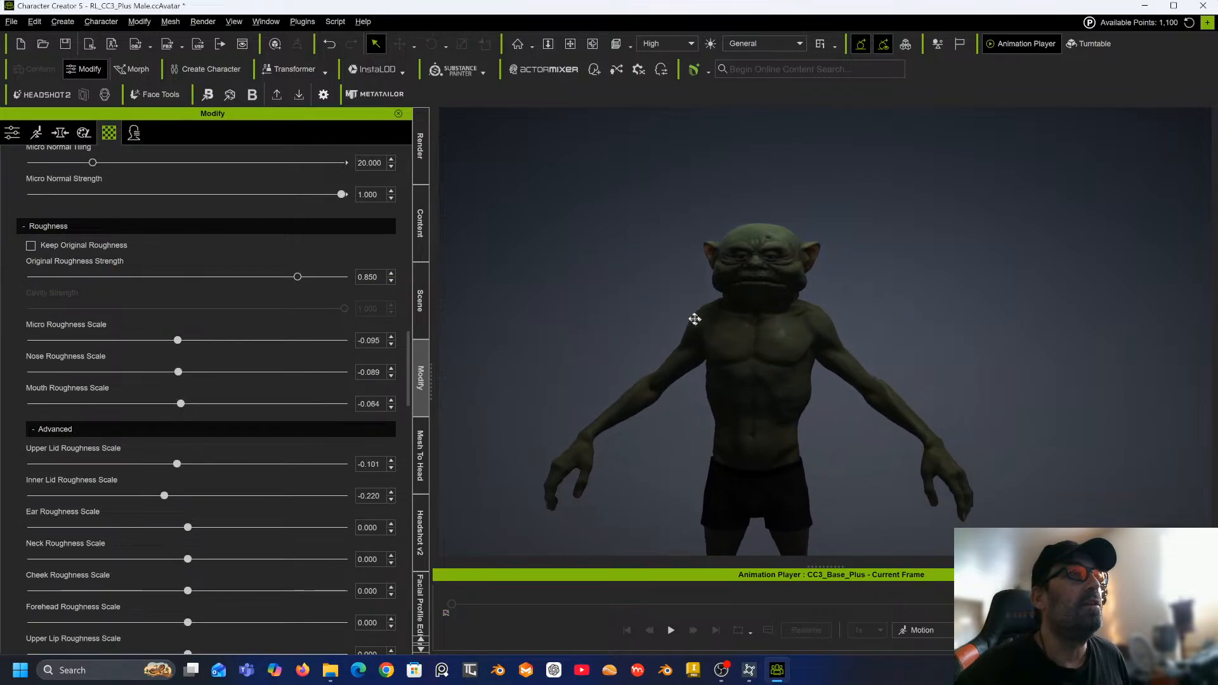
{"action": "scroll", "coordinate": [761, 264], "scroll_direction": "down", "scroll_amount": 3}
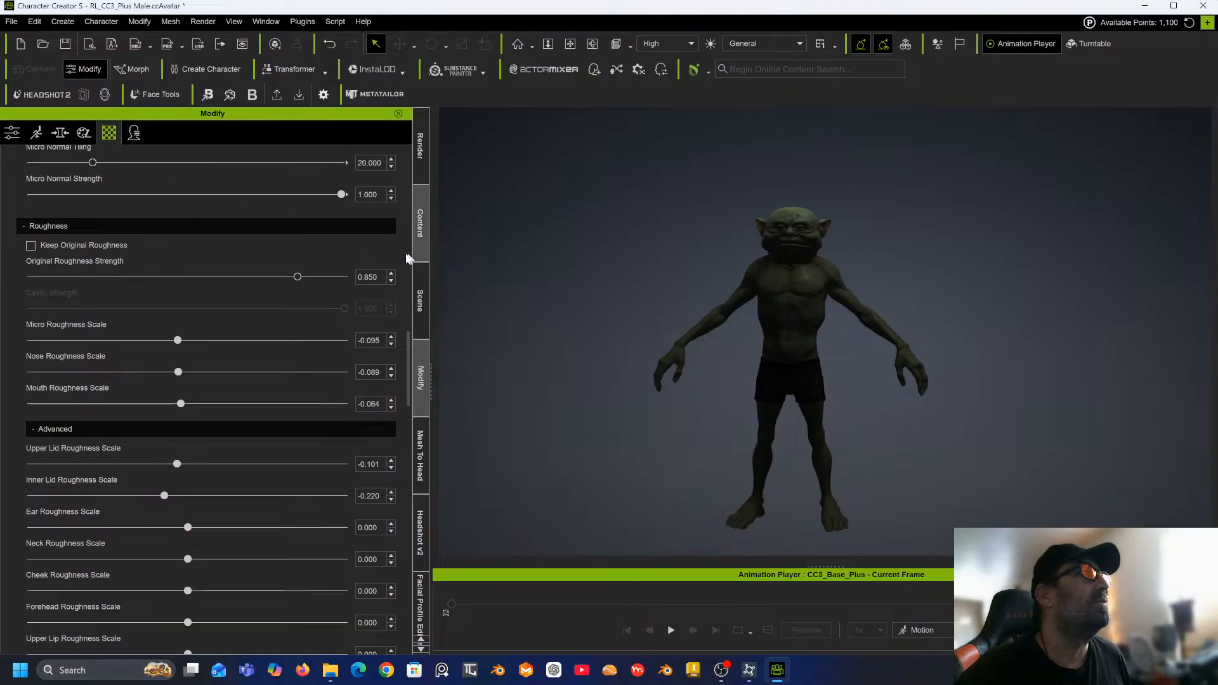
Select the character and enable Smooth Mesh in its attributes.
{"action": "left_click", "coordinate": [420, 298]}
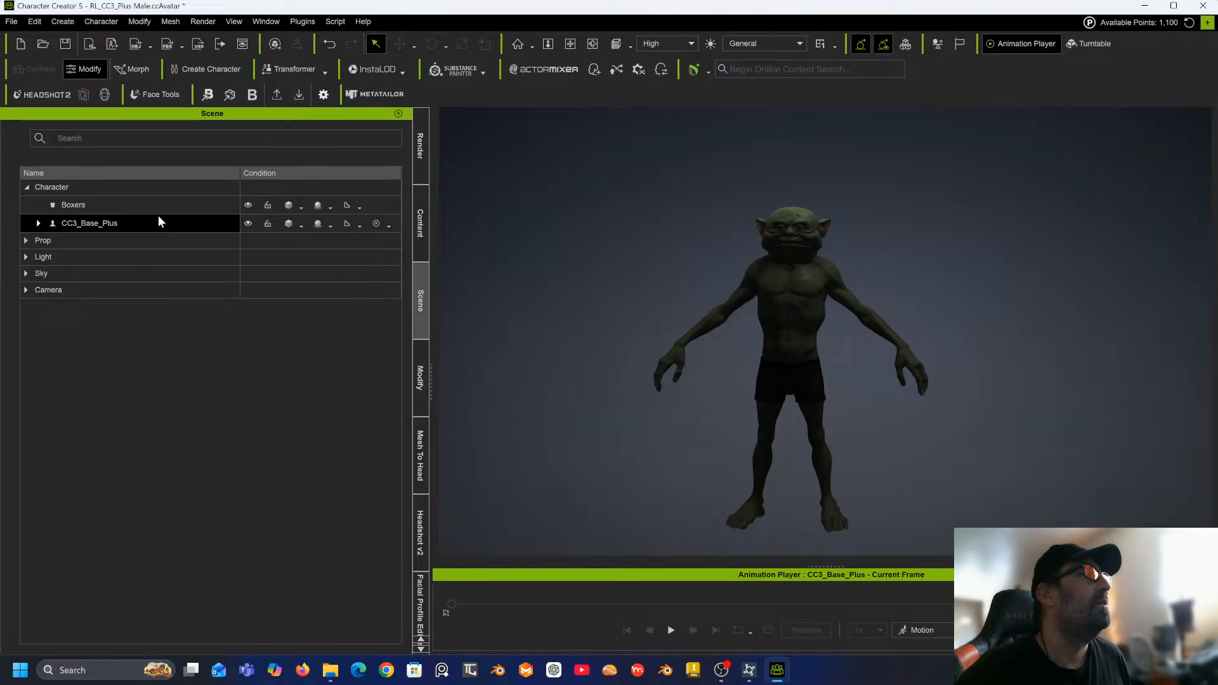
{"action": "left_click", "coordinate": [804, 266]}
{"action": "scroll", "coordinate": [804, 266], "scroll_direction": "down", "scroll_amount": 2}
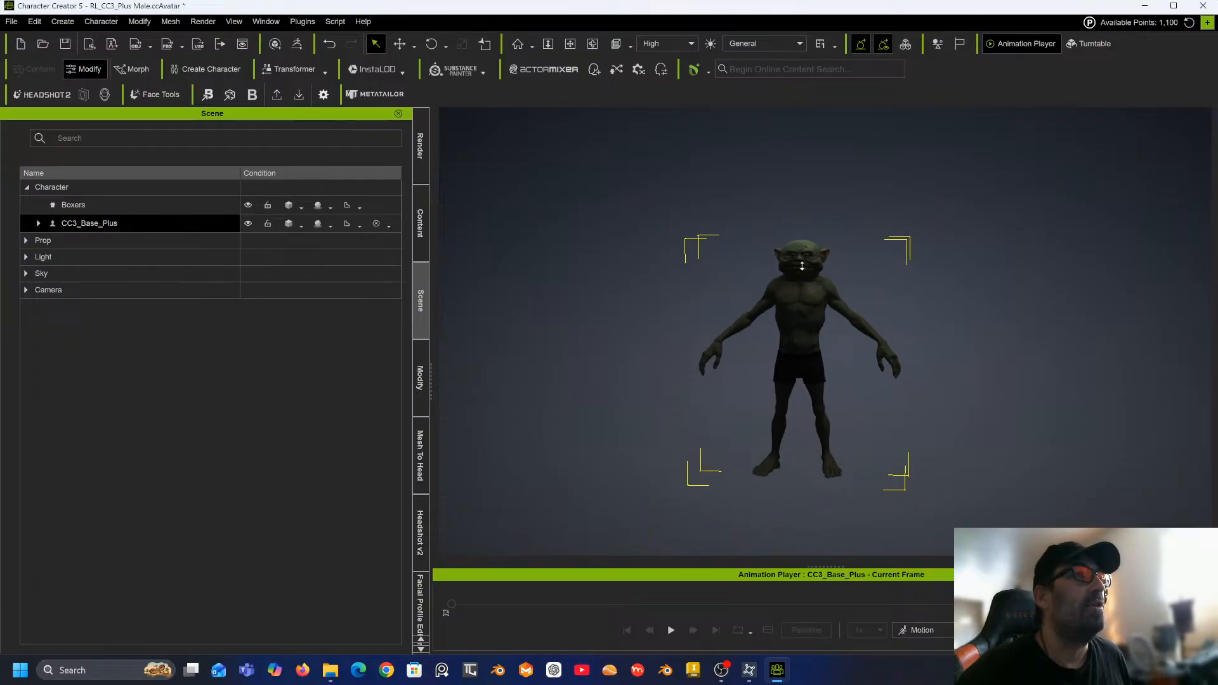
{"action": "scroll", "coordinate": [634, 250], "scroll_direction": "up", "scroll_amount": 2}
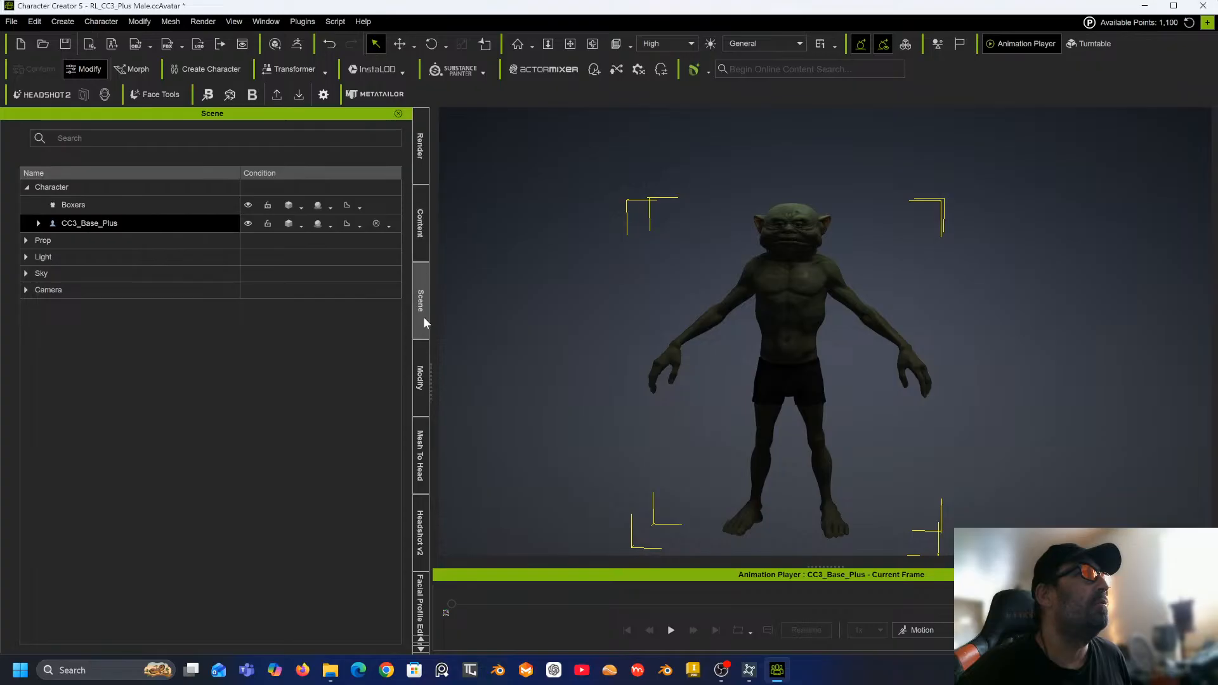
{"action": "left_click", "coordinate": [415, 377]}
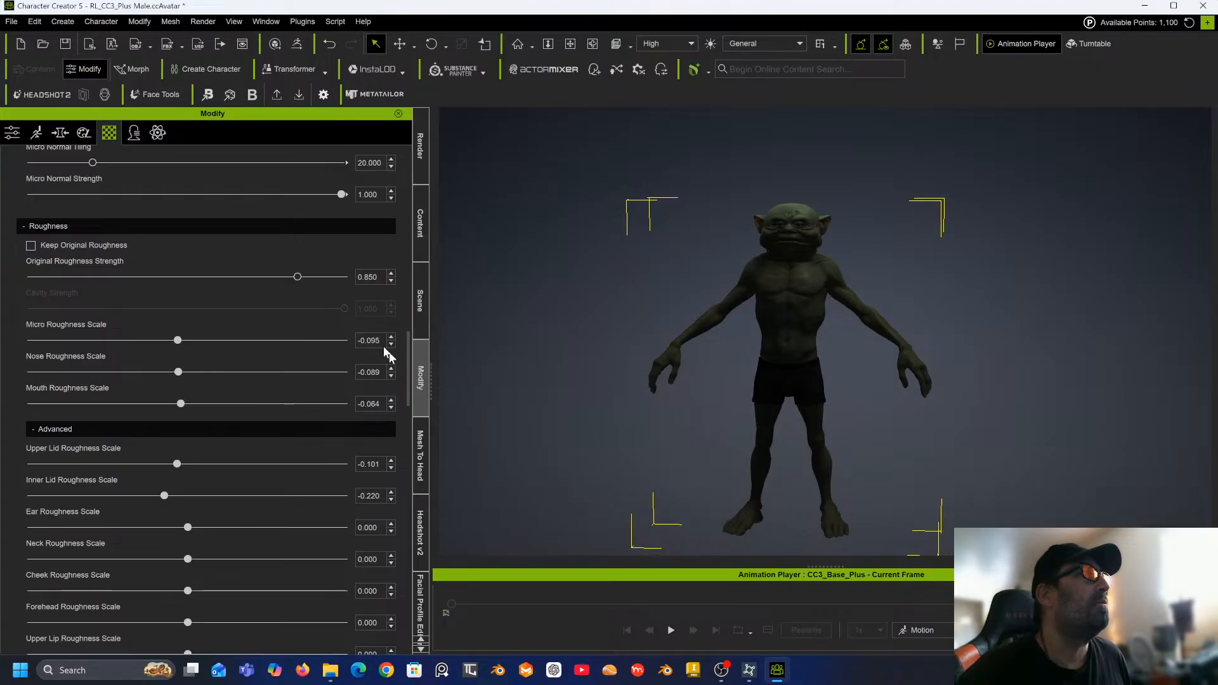
{"action": "left_click", "coordinate": [61, 133]}
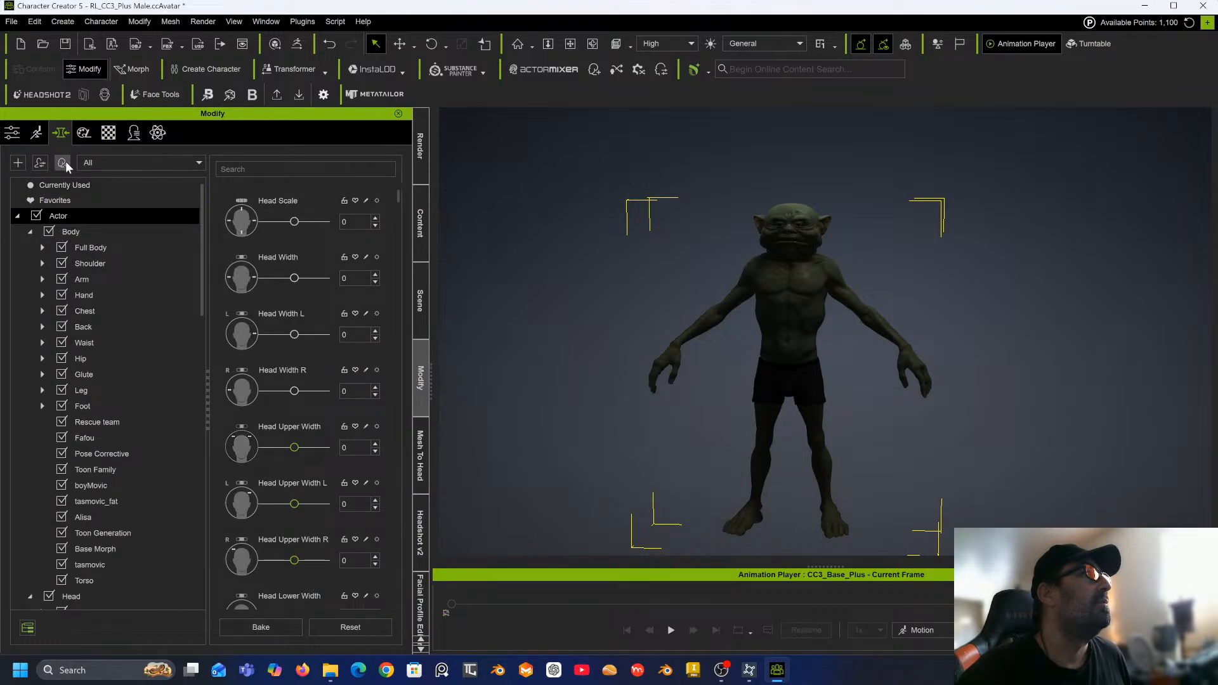
{"action": "left_click", "coordinate": [13, 134]}
{"action": "scroll", "coordinate": [137, 320], "scroll_direction": "down", "scroll_amount": 4}
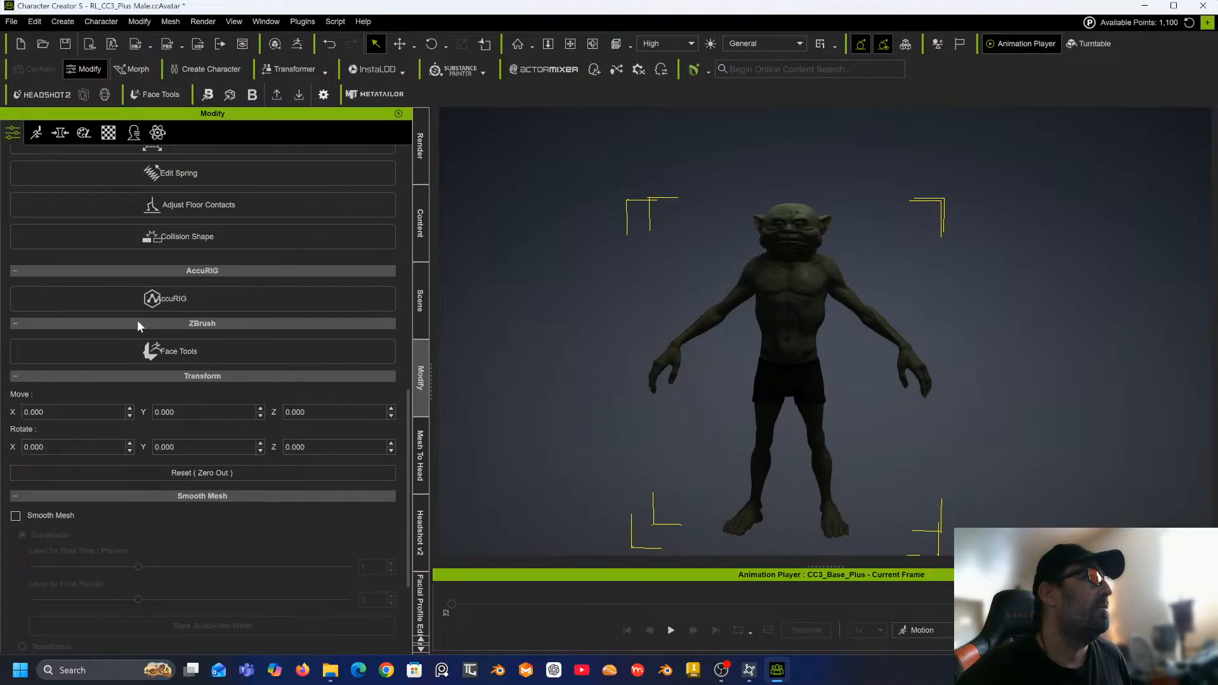
{"action": "scroll", "coordinate": [124, 315], "scroll_direction": "down", "scroll_amount": 2}
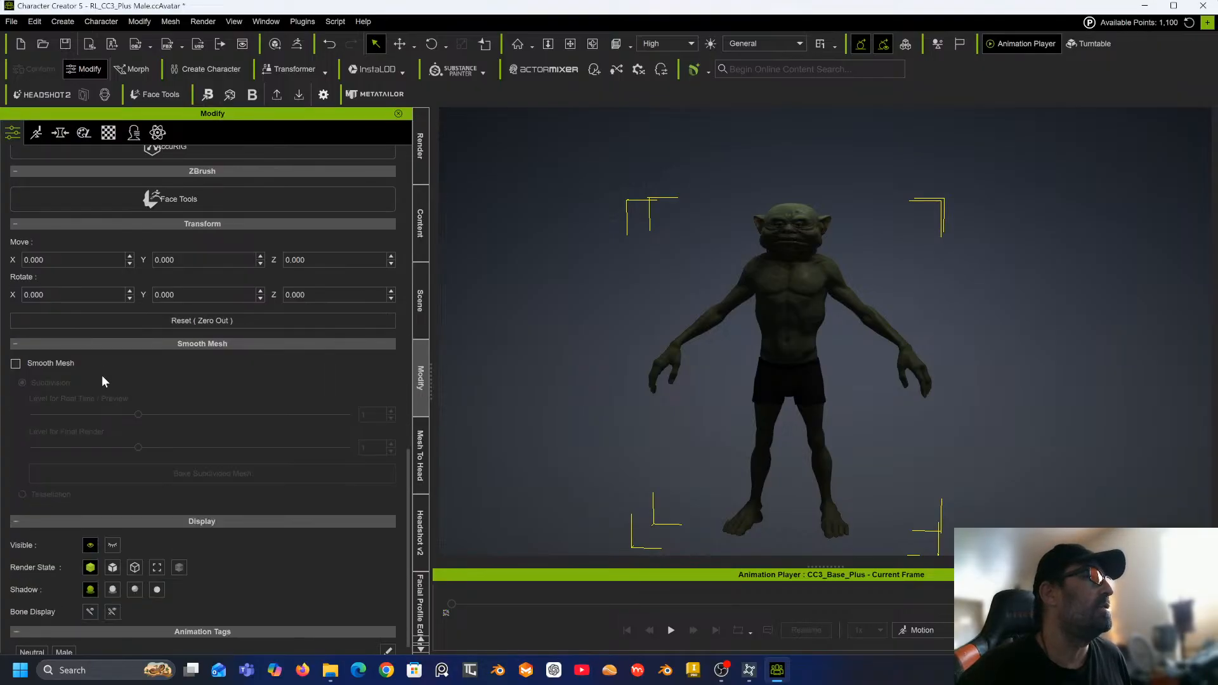
{"action": "scroll", "coordinate": [102, 377], "scroll_direction": "up", "scroll_amount": 3}
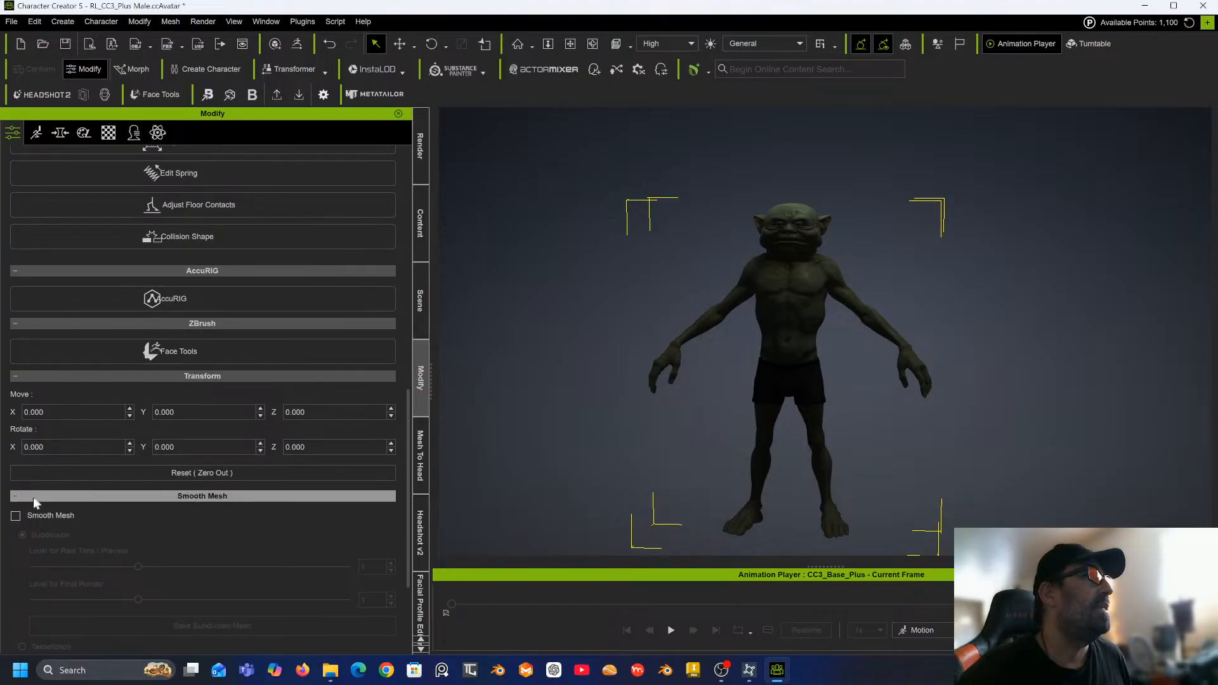
{"action": "left_click", "coordinate": [16, 516]}
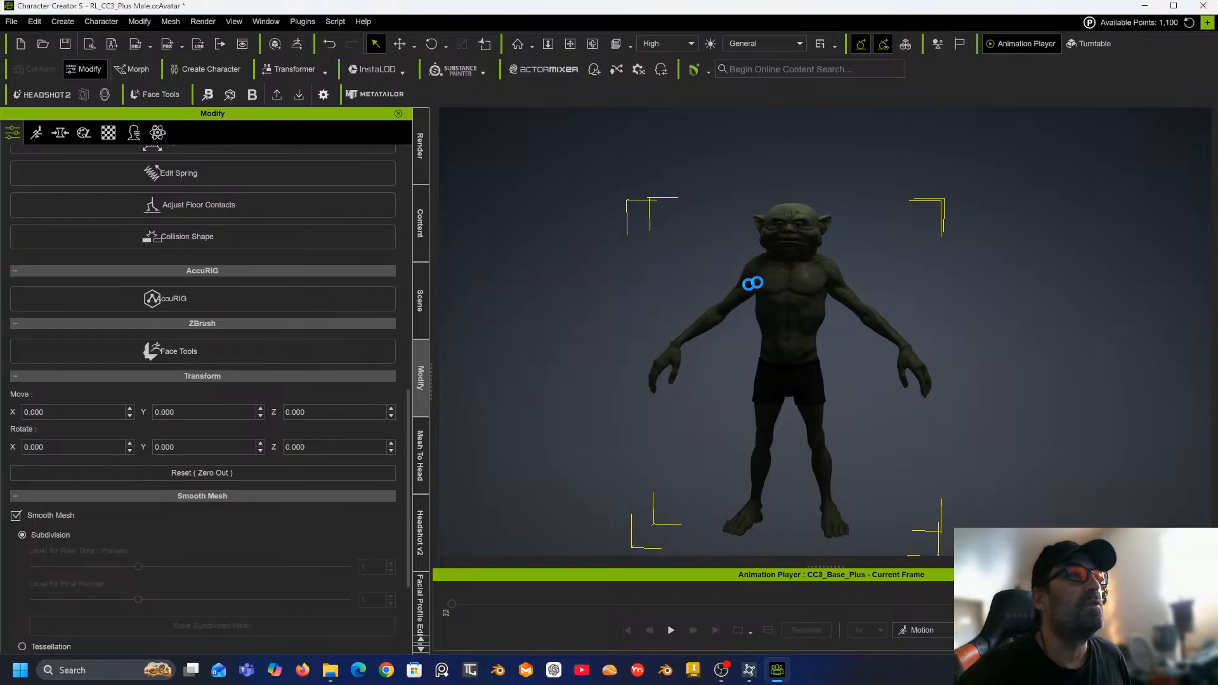
Enable Foot contact for the character.
{"action": "scroll", "coordinate": [210, 379], "scroll_direction": "up", "scroll_amount": 5}
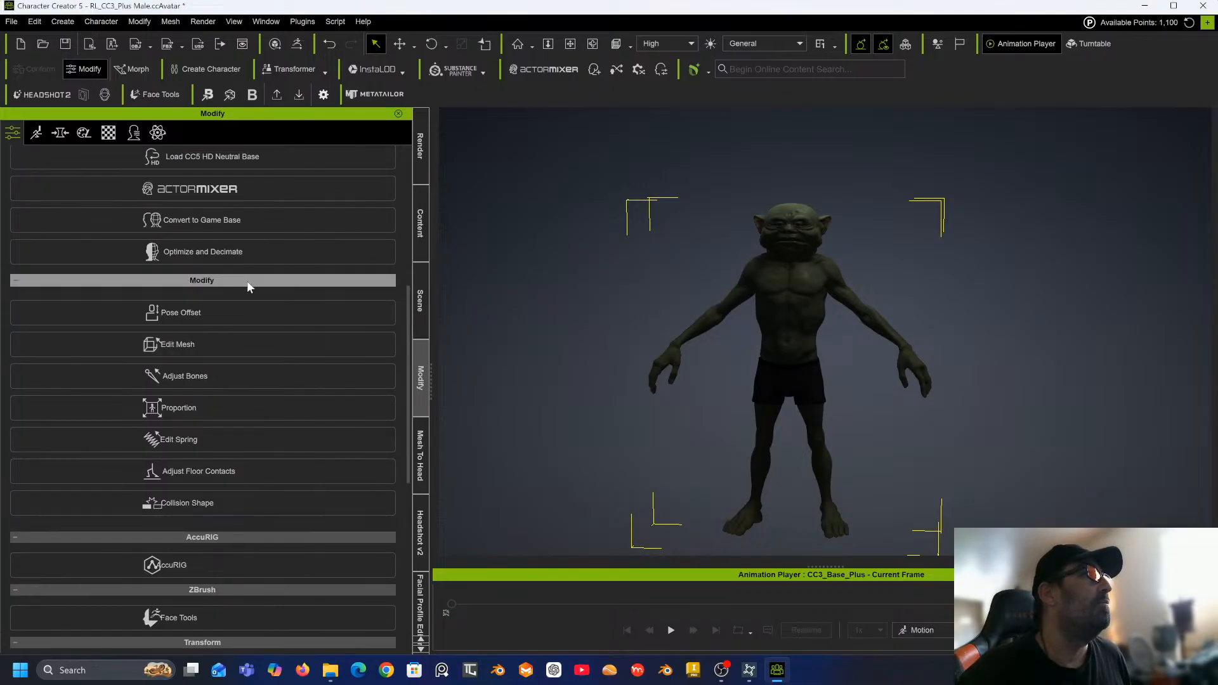
{"action": "scroll", "coordinate": [251, 266], "scroll_direction": "up", "scroll_amount": 4}
{"action": "scroll", "coordinate": [242, 209], "scroll_direction": "up", "scroll_amount": 2}
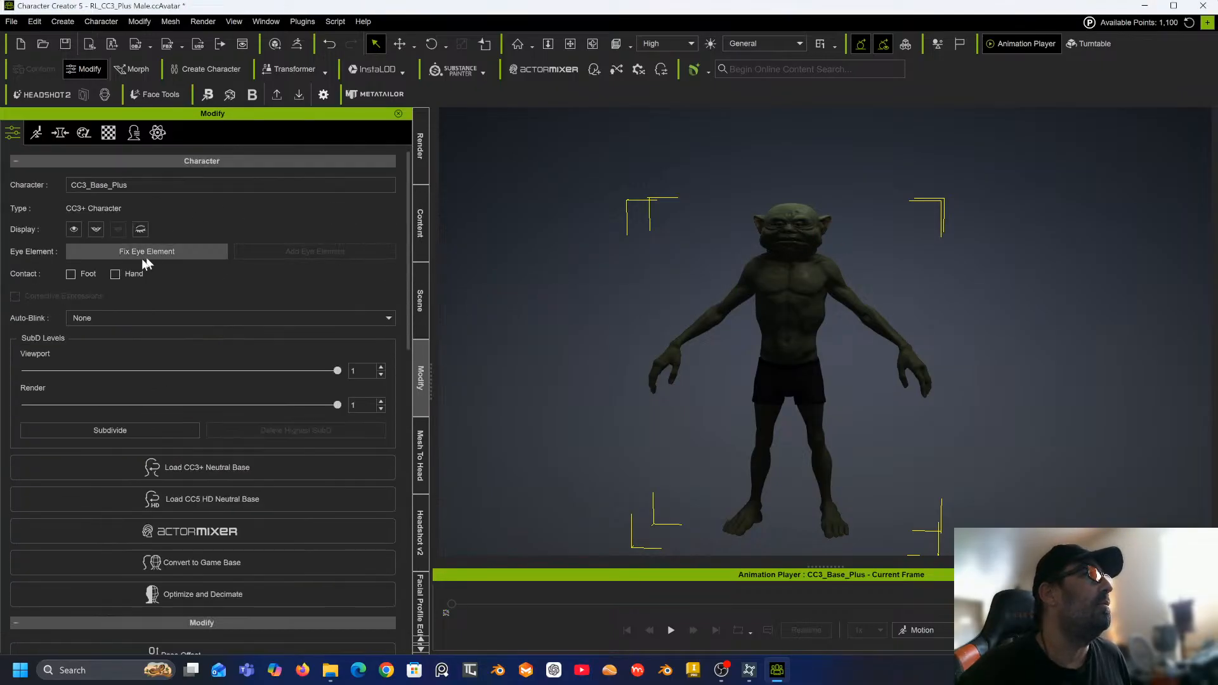
{"action": "left_click", "coordinate": [70, 275]}
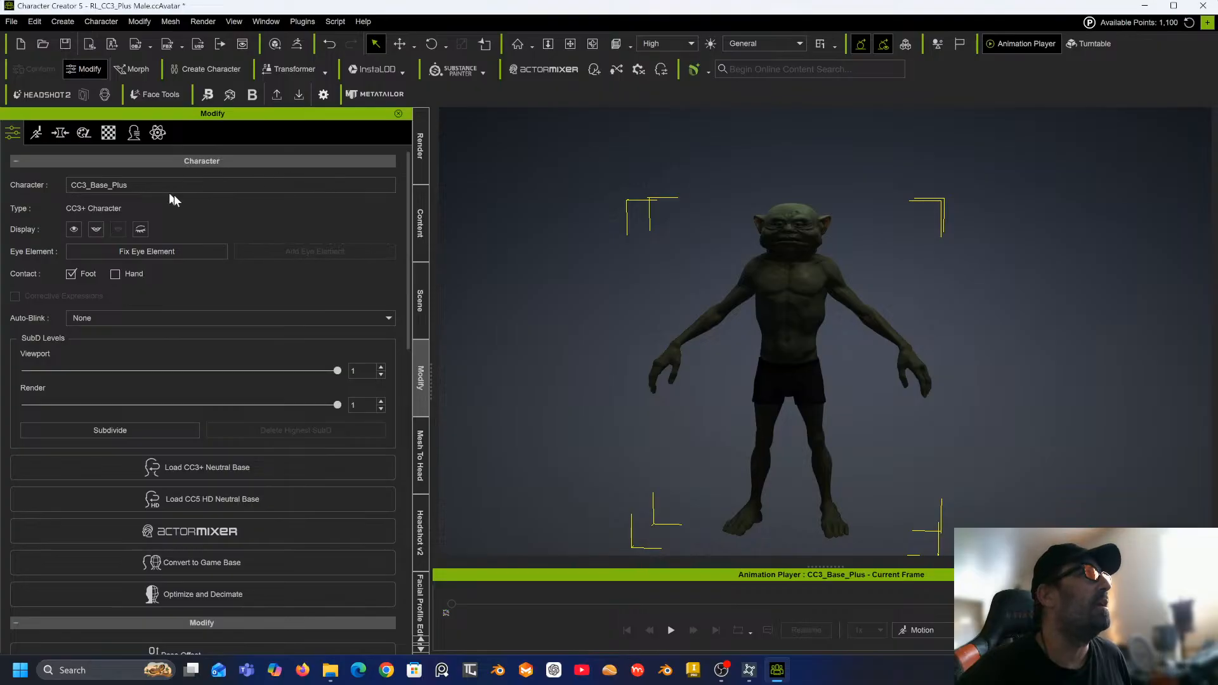
Expand the scene's lights and switch on the visibility of every light.
{"action": "left_click", "coordinate": [421, 302]}
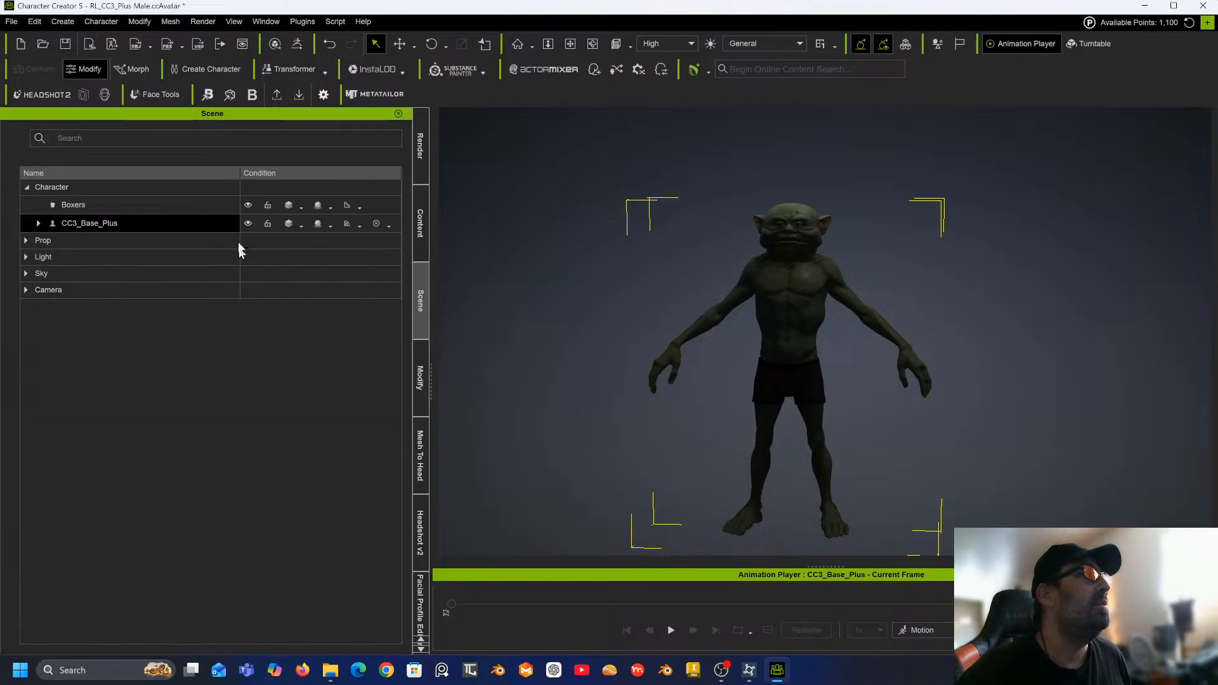
{"action": "left_click", "coordinate": [26, 257]}
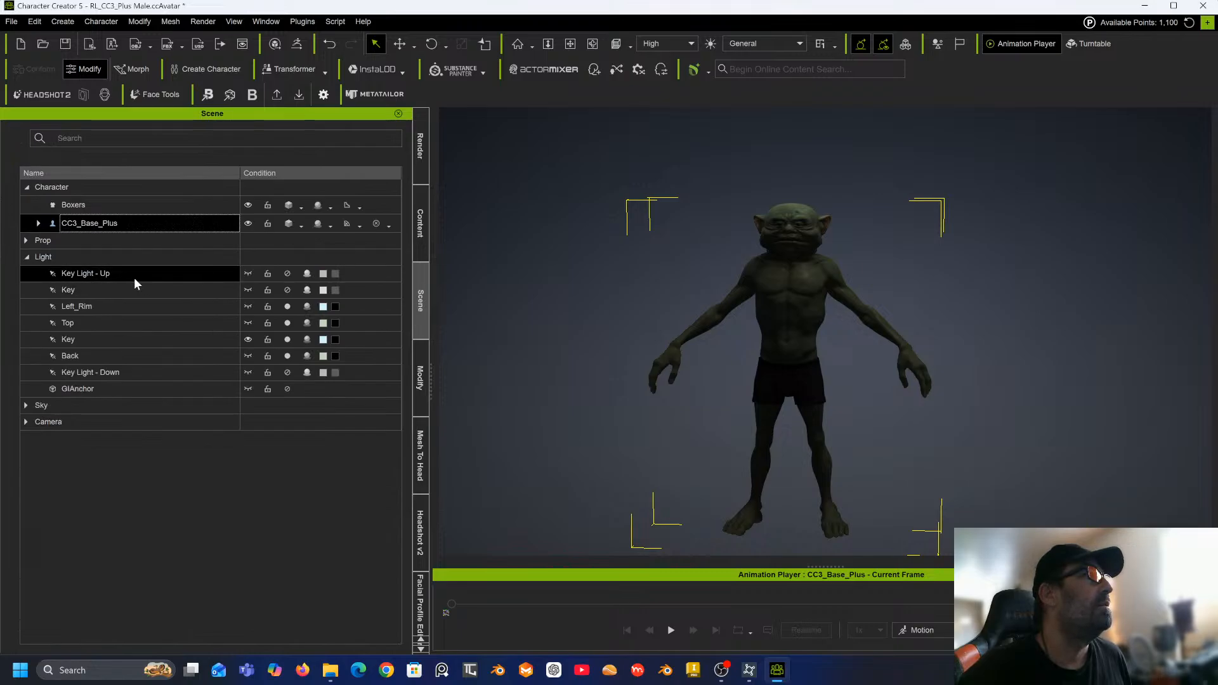
{"action": "left_click", "coordinate": [128, 294]}
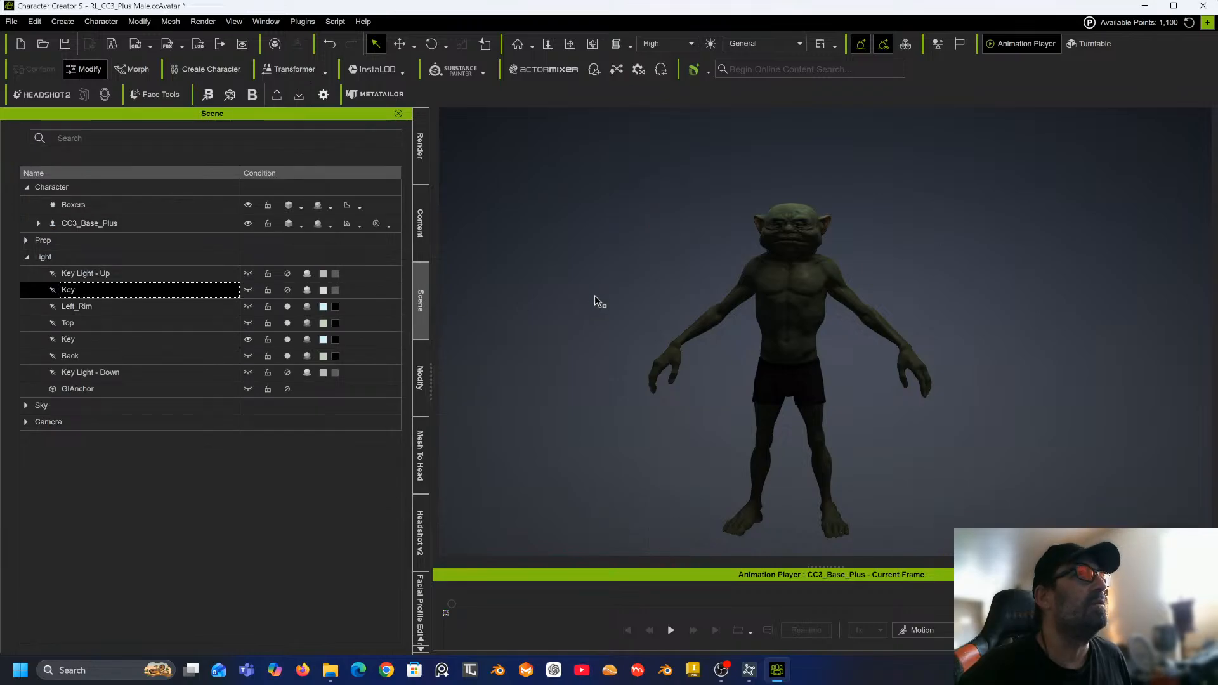
{"action": "scroll", "coordinate": [712, 299], "scroll_direction": "down", "scroll_amount": 3}
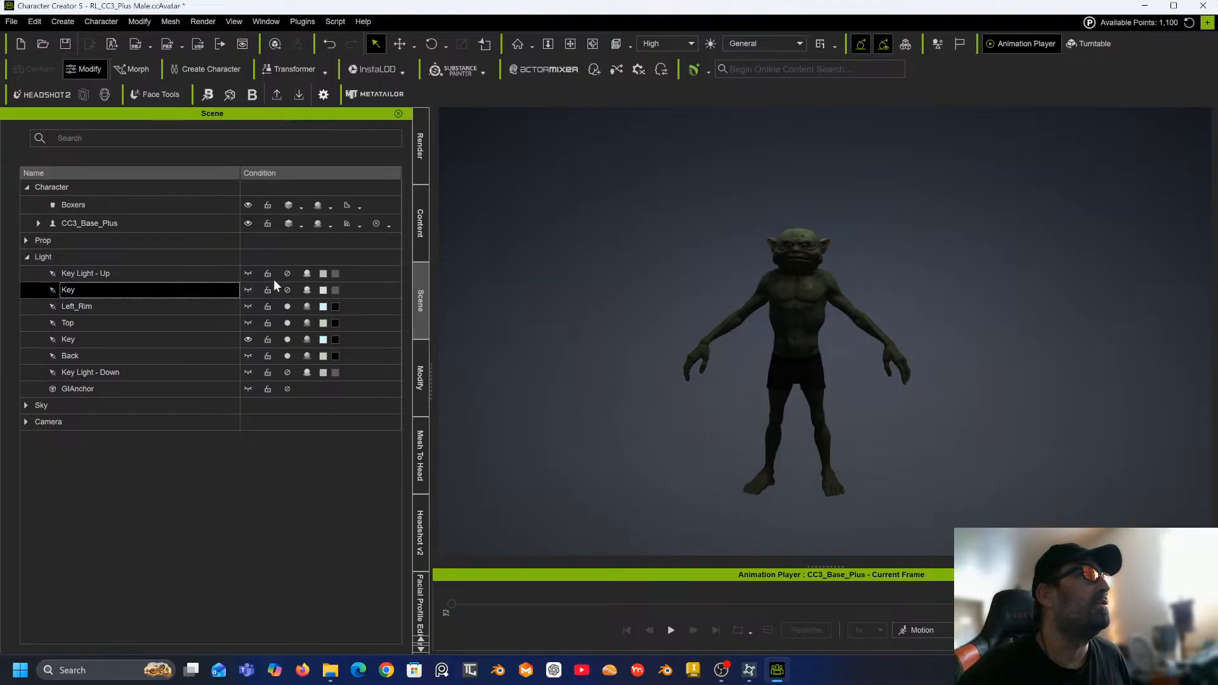
{"action": "left_click", "coordinate": [248, 274]}
{"action": "left_click", "coordinate": [247, 290]}
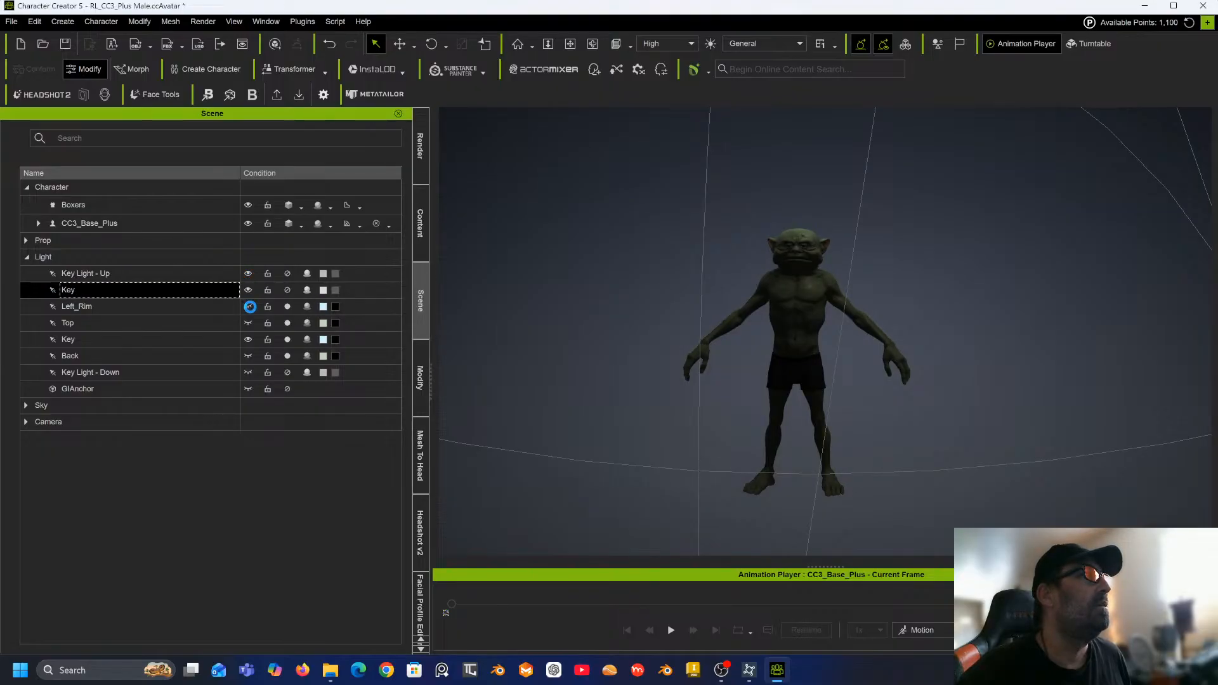
{"action": "left_click", "coordinate": [248, 306]}
{"action": "left_click", "coordinate": [249, 323]}
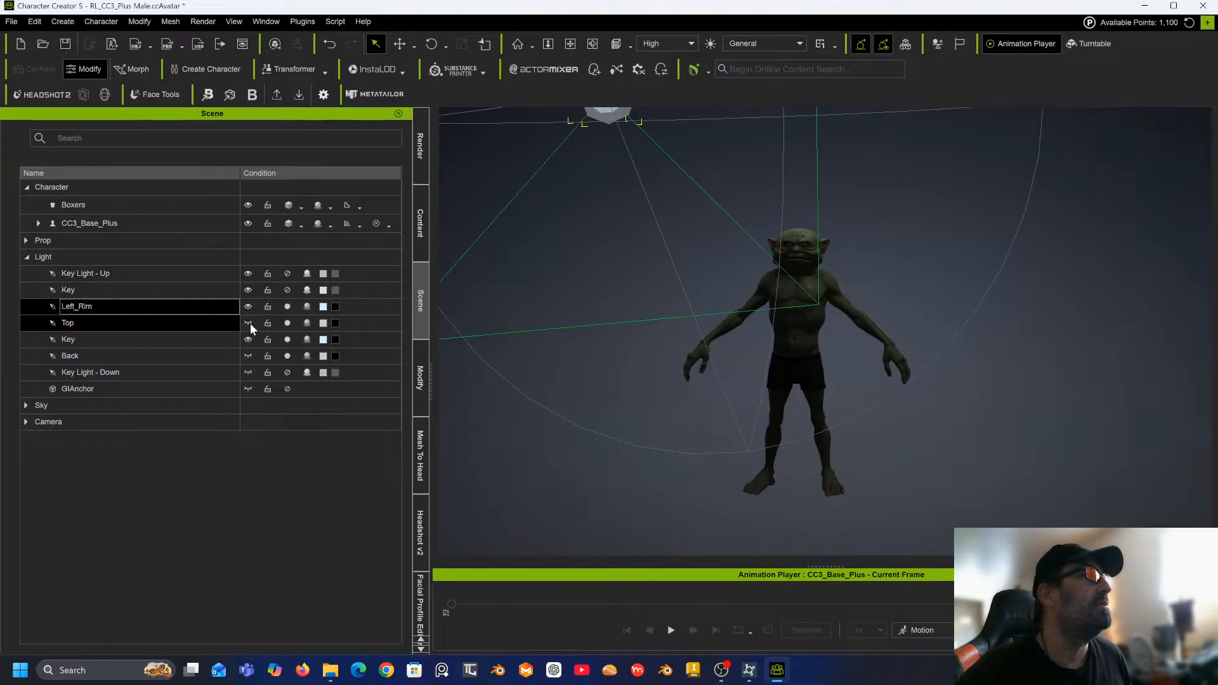
{"action": "left_click", "coordinate": [248, 356]}
{"action": "left_click", "coordinate": [249, 373]}
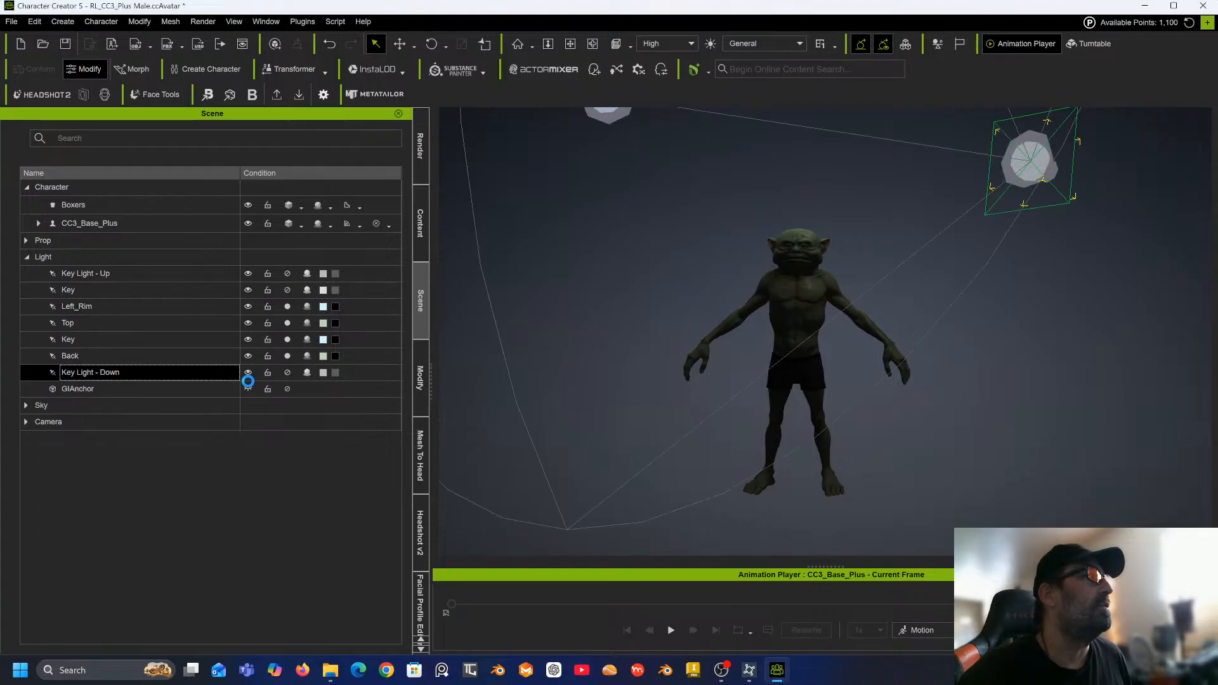
Turn off the visibility of the Key Light - Down light in the scene list.
{"action": "left_click", "coordinate": [248, 388]}
{"action": "left_click", "coordinate": [275, 309]}
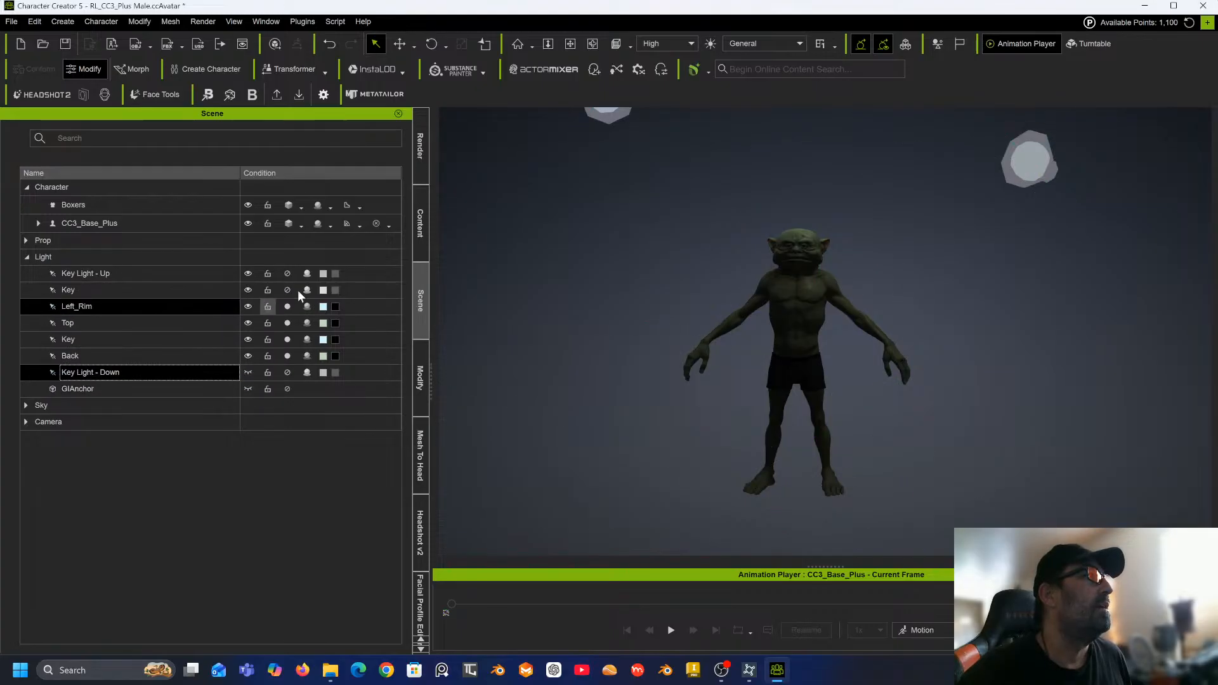
{"action": "left_click", "coordinate": [307, 275]}
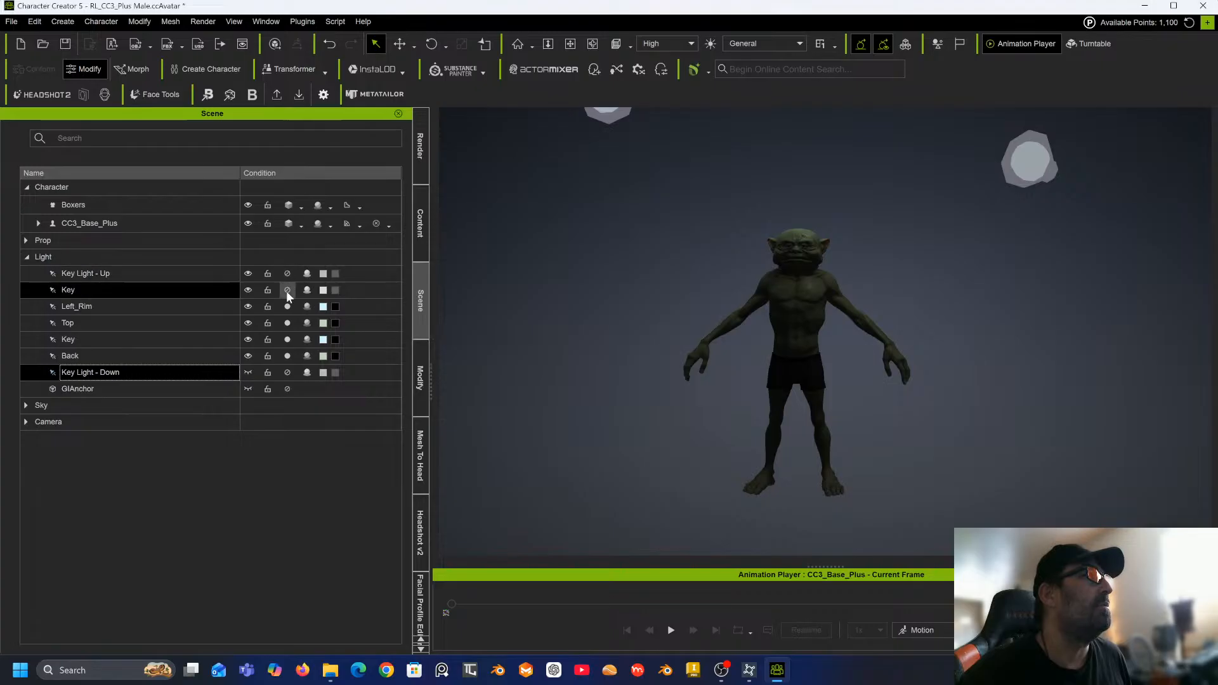
Select the second Key light and move it lower with the Move tool.
{"action": "left_click", "coordinate": [145, 339]}
{"action": "scroll", "coordinate": [695, 299], "scroll_direction": "down", "scroll_amount": 4}
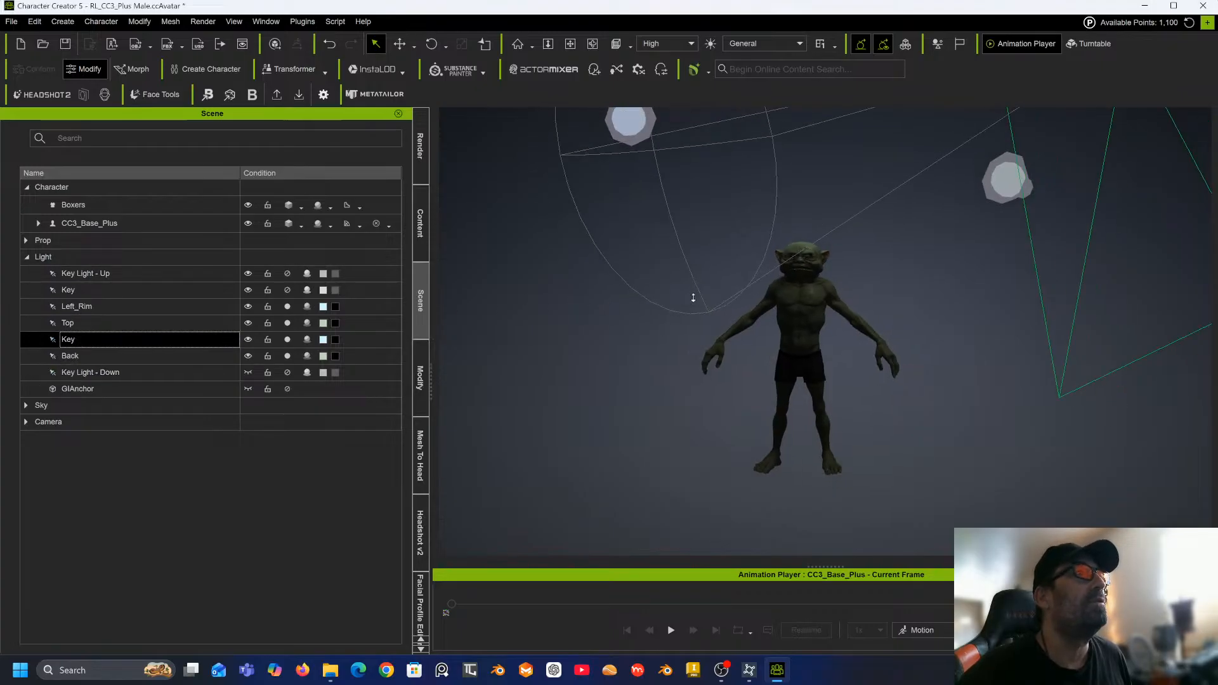
{"action": "left_click", "coordinate": [399, 44]}
{"action": "middle_click_drag", "start_coordinate": [881, 200], "coordinate": [829, 251]}
{"action": "middle_click_drag", "start_coordinate": [1012, 141], "coordinate": [1007, 168]}
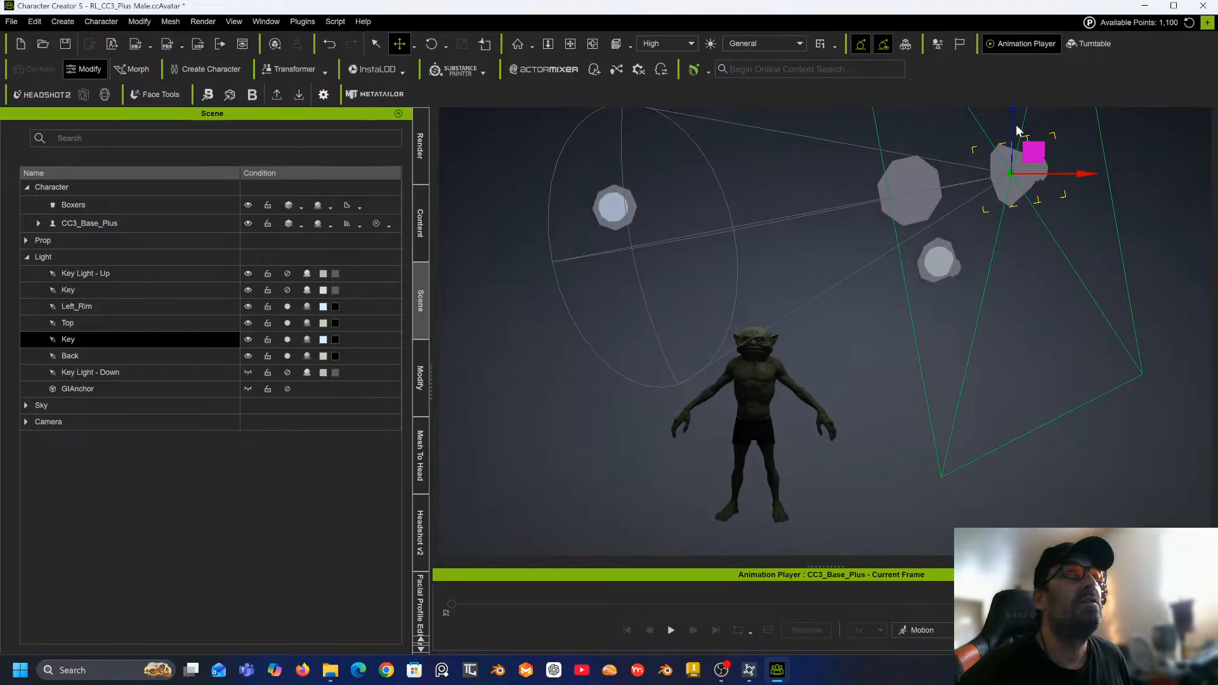
{"action": "left_click_drag", "start_coordinate": [1013, 110], "coordinate": [999, 242]}
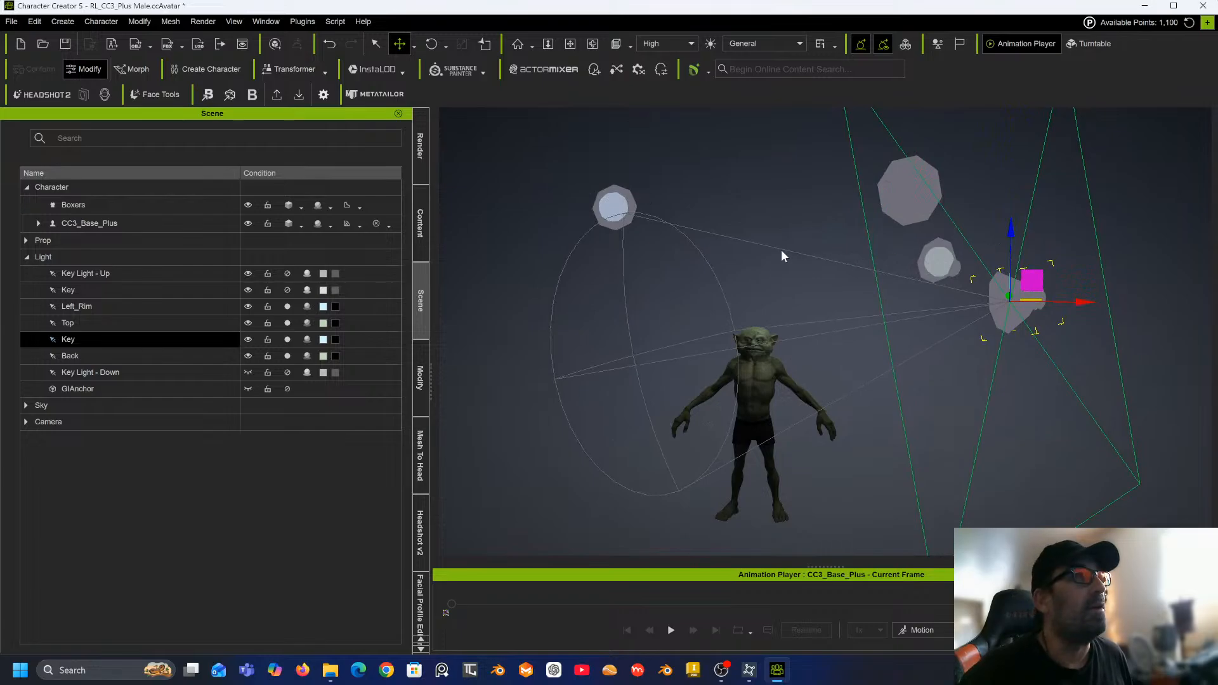
Select the Top light and move it down closer to the character.
{"action": "double_click", "coordinate": [166, 322]}
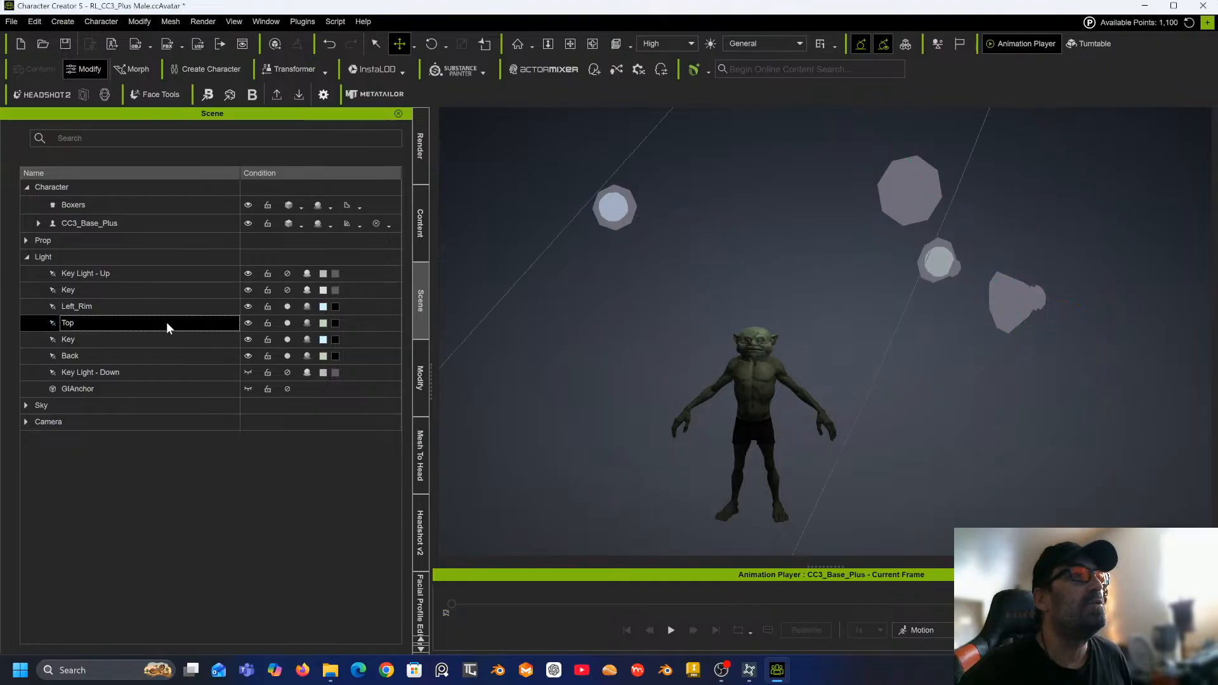
{"action": "scroll", "coordinate": [681, 276], "scroll_direction": "down", "scroll_amount": 6}
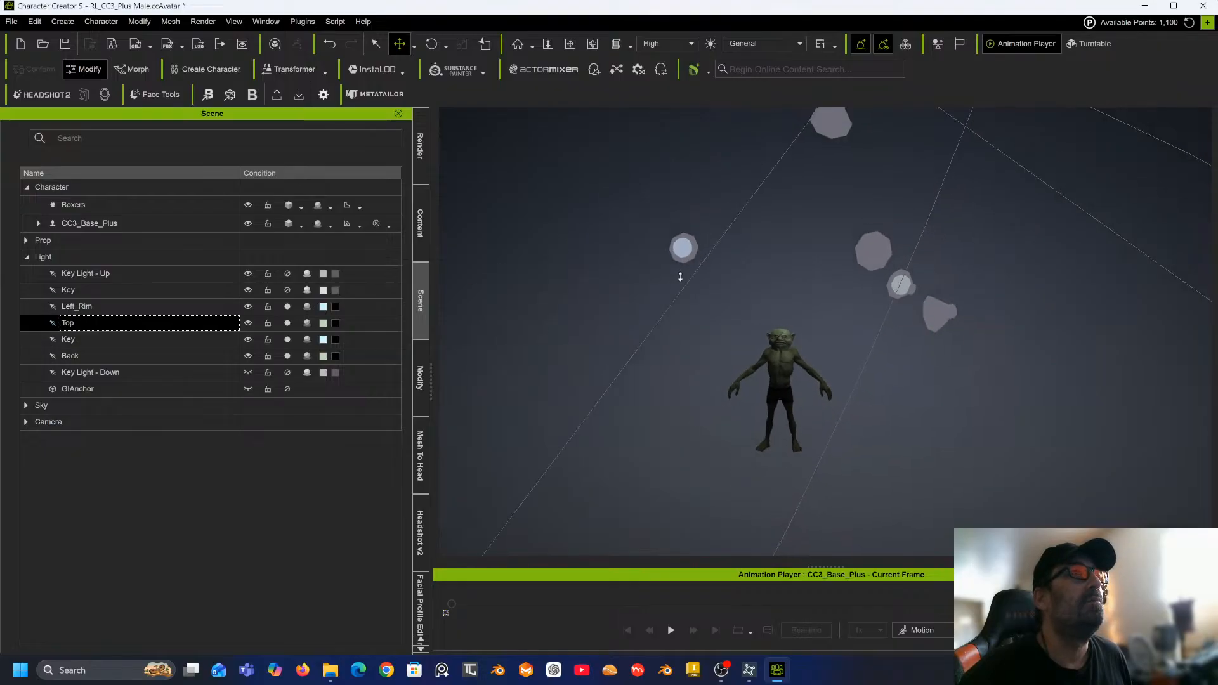
{"action": "scroll", "coordinate": [680, 277], "scroll_direction": "down", "scroll_amount": 4}
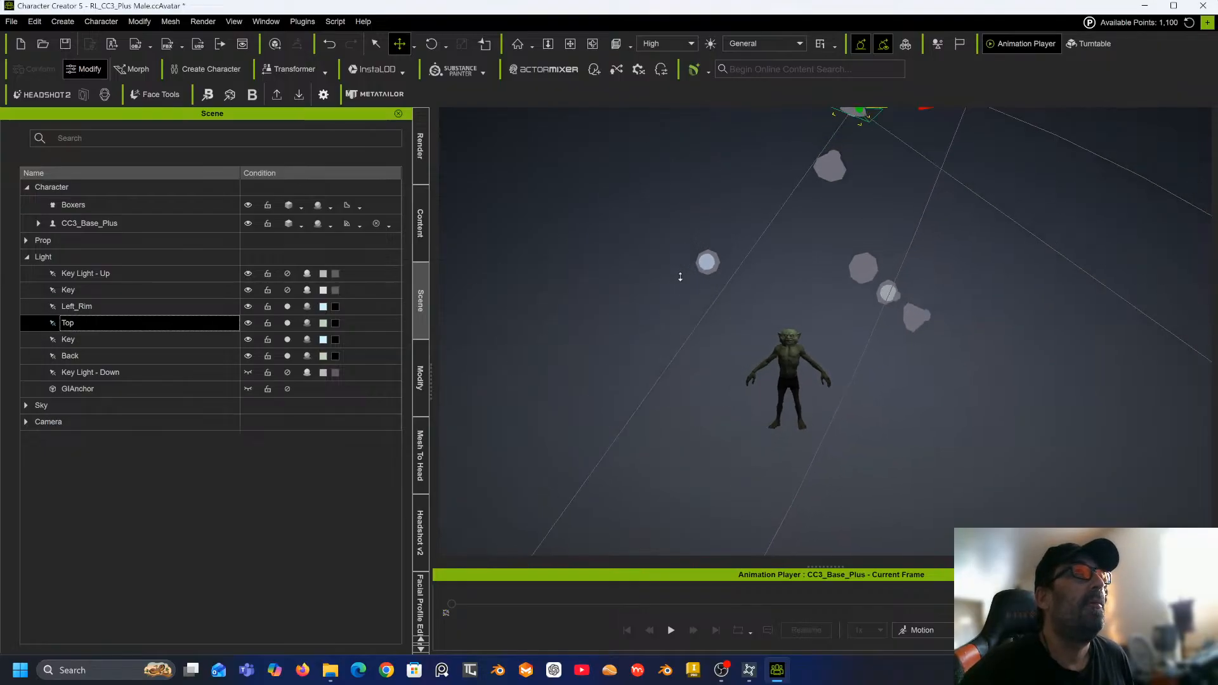
{"action": "middle_click_drag", "start_coordinate": [881, 247], "coordinate": [874, 331]}
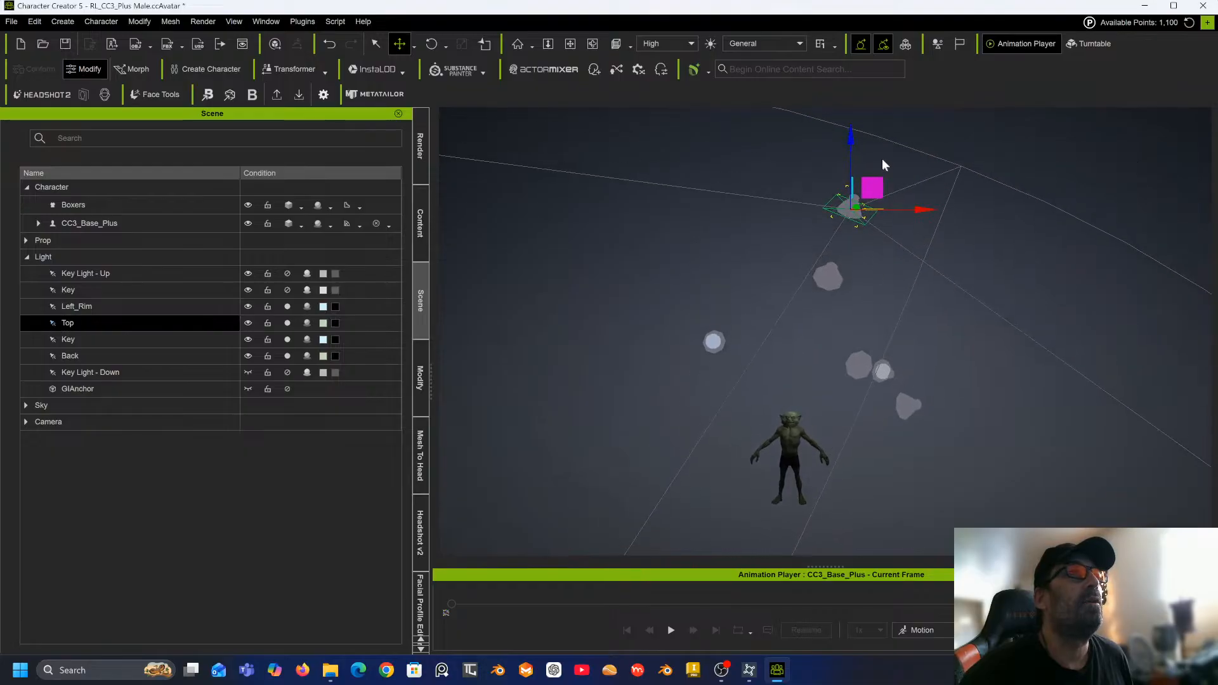
{"action": "right_click_drag", "start_coordinate": [775, 264], "coordinate": [945, 227]}
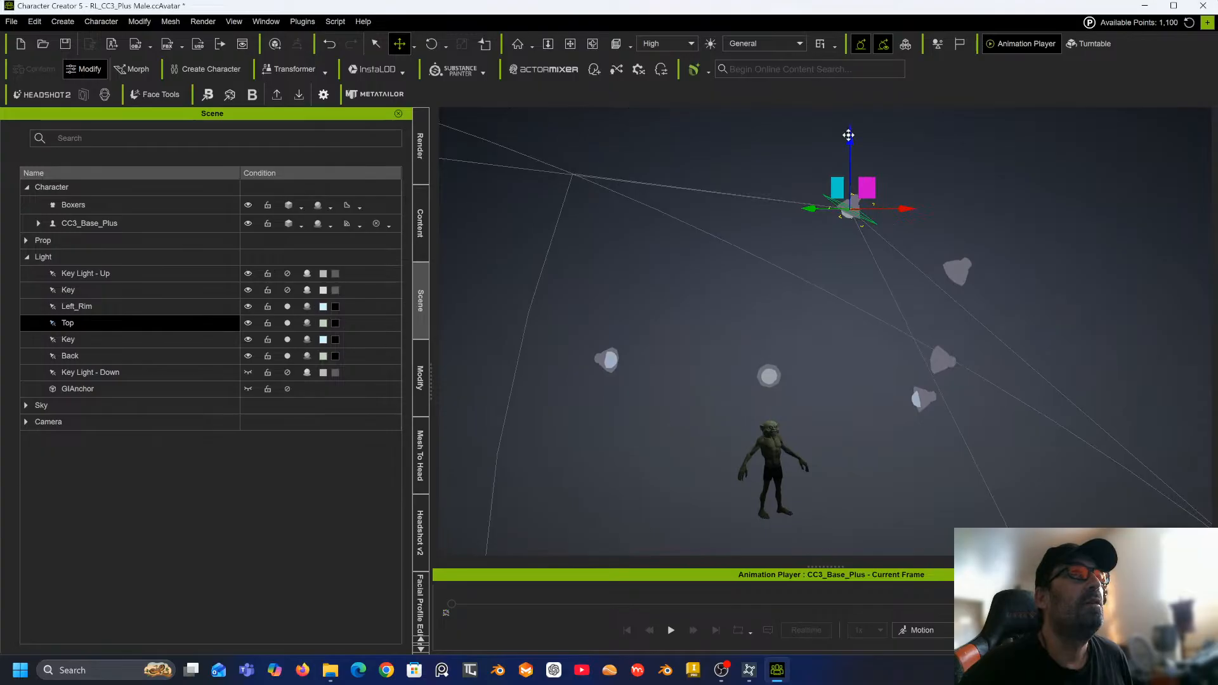
{"action": "left_click_drag", "start_coordinate": [849, 135], "coordinate": [841, 225]}
Select the Left_Rim light and lower it in the scene.
{"action": "left_click", "coordinate": [105, 306], "text": "ctrl"}
{"action": "left_click", "coordinate": [105, 306], "text": "ctrl"}
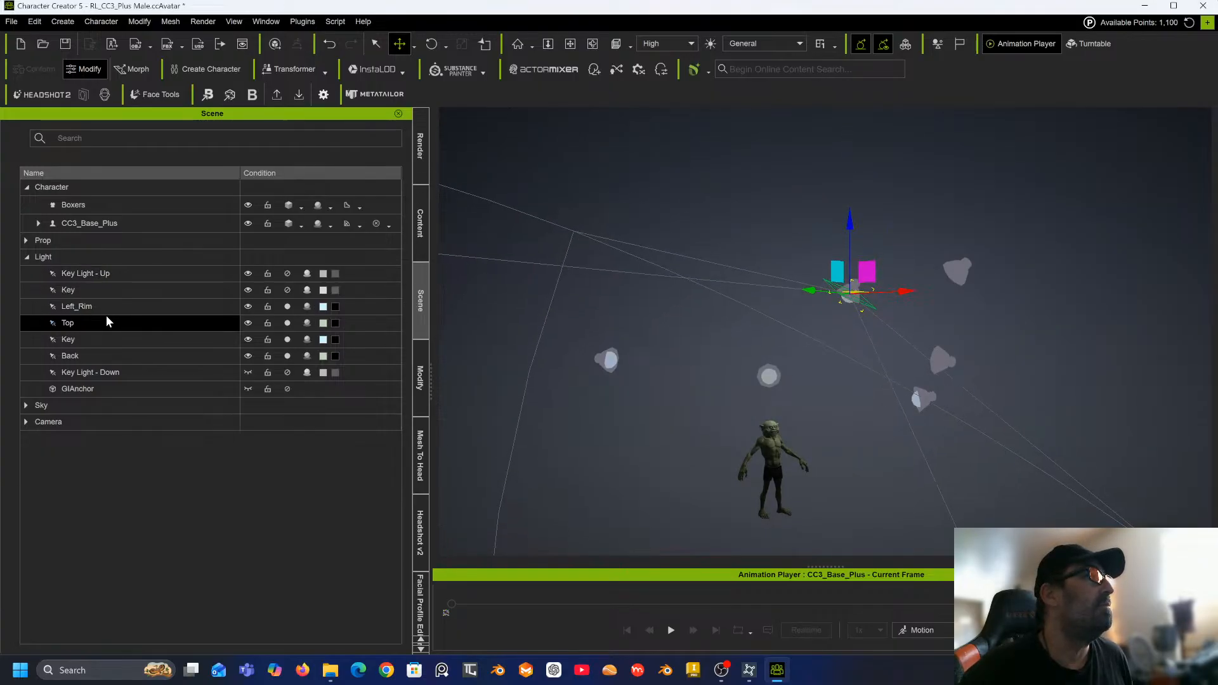
{"action": "left_click", "coordinate": [105, 315], "text": "ctrl"}
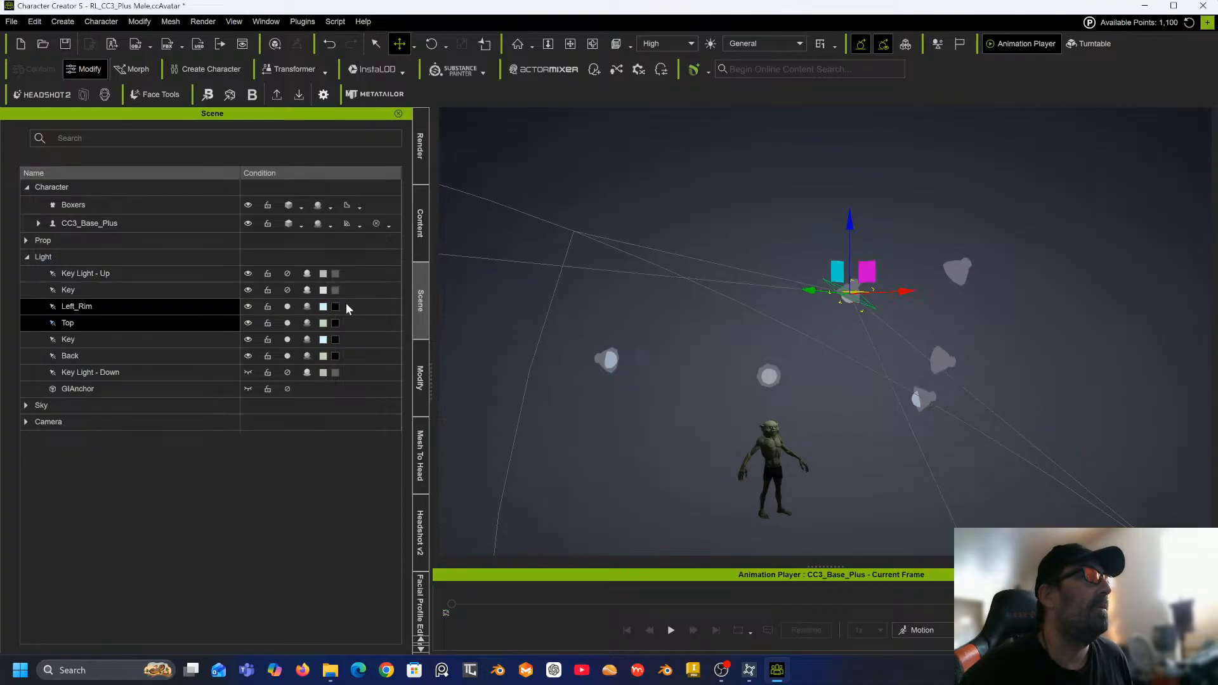
{"action": "left_click", "coordinate": [133, 308]}
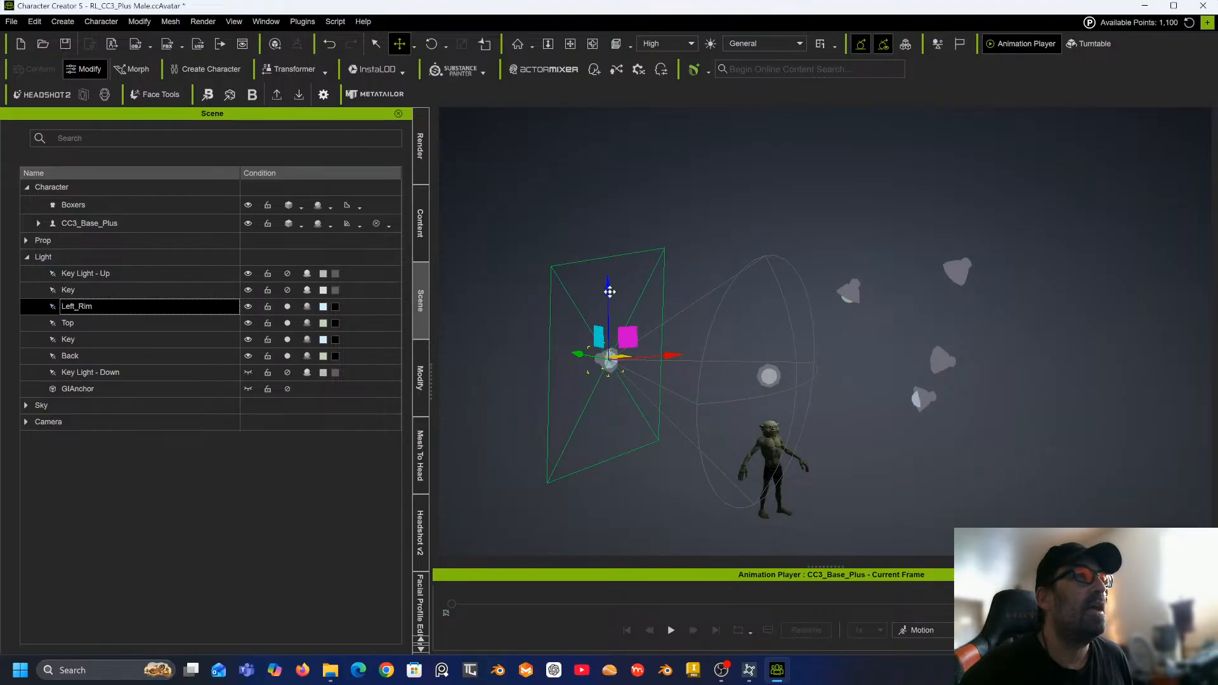
{"action": "left_click_drag", "start_coordinate": [608, 289], "coordinate": [604, 348]}
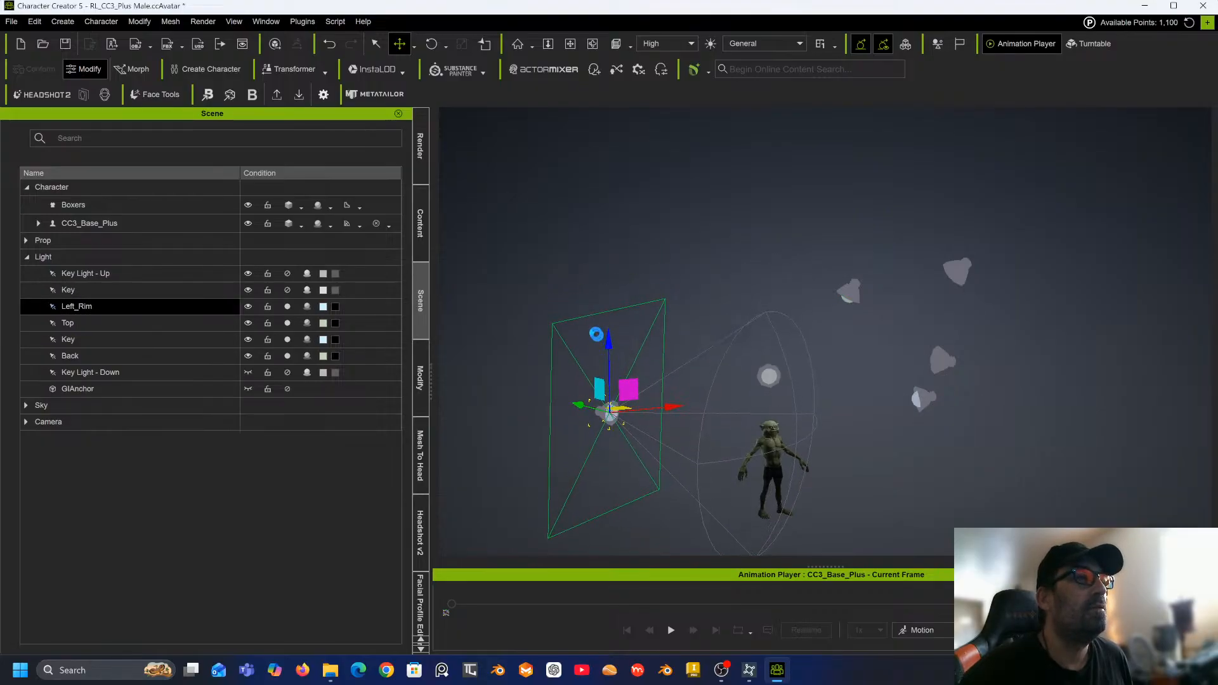
Select the Back light and rotate it toward the character with the Rotate tool.
{"action": "left_click", "coordinate": [166, 339]}
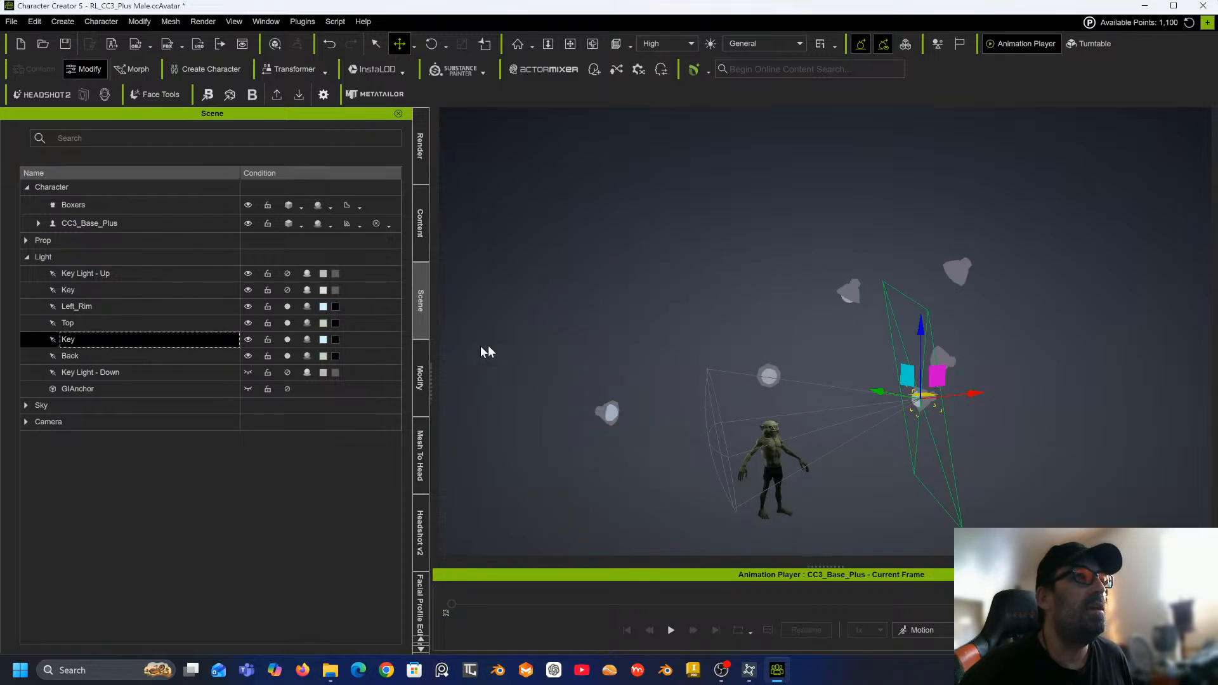
{"action": "left_click", "coordinate": [135, 357]}
{"action": "right_click_drag", "start_coordinate": [595, 338], "coordinate": [323, 323]}
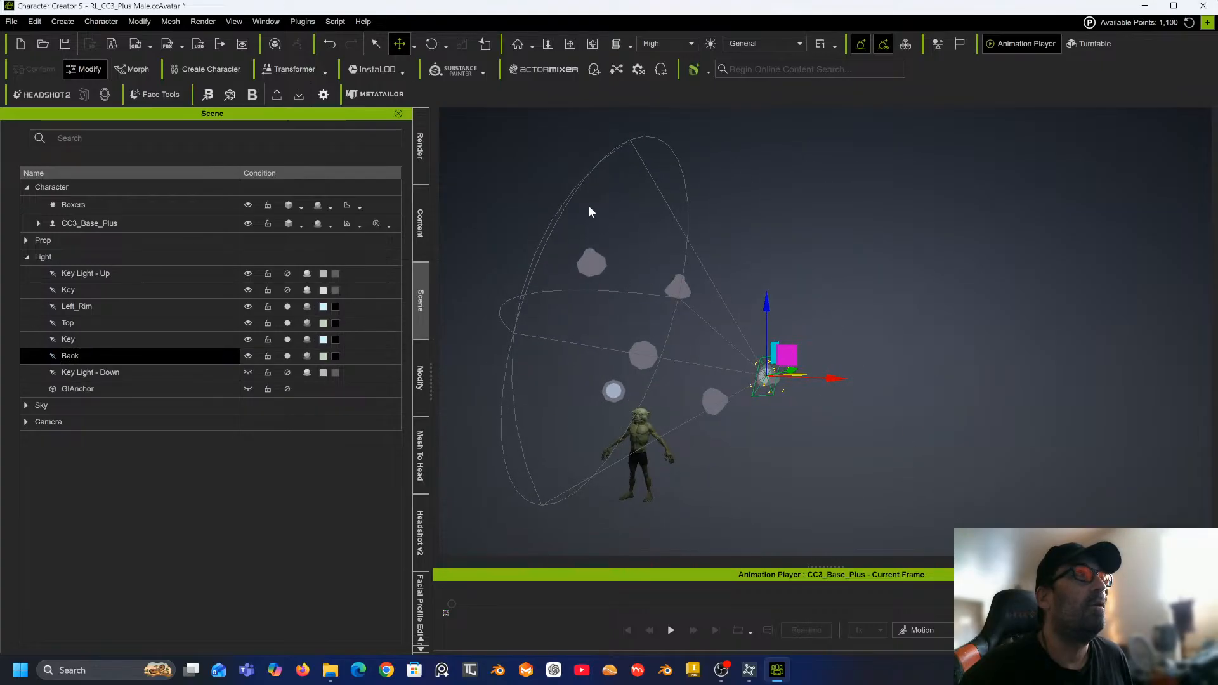
{"action": "left_click", "coordinate": [430, 45]}
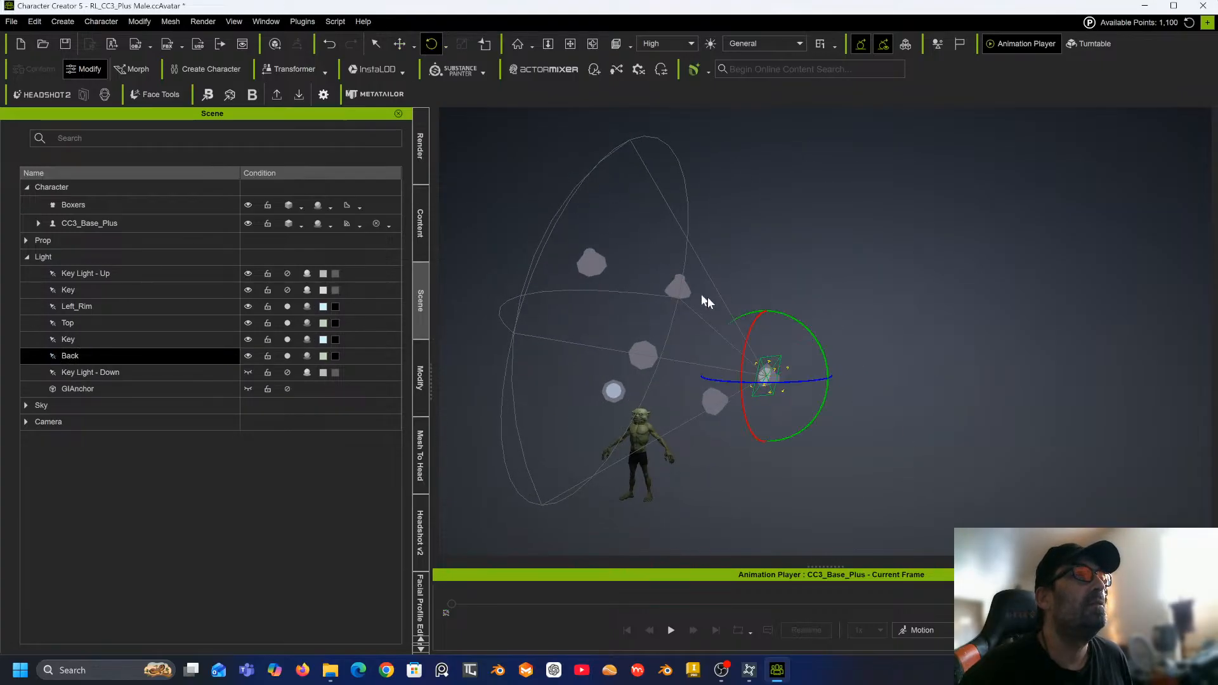
{"action": "left_click_drag", "start_coordinate": [750, 339], "coordinate": [740, 358]}
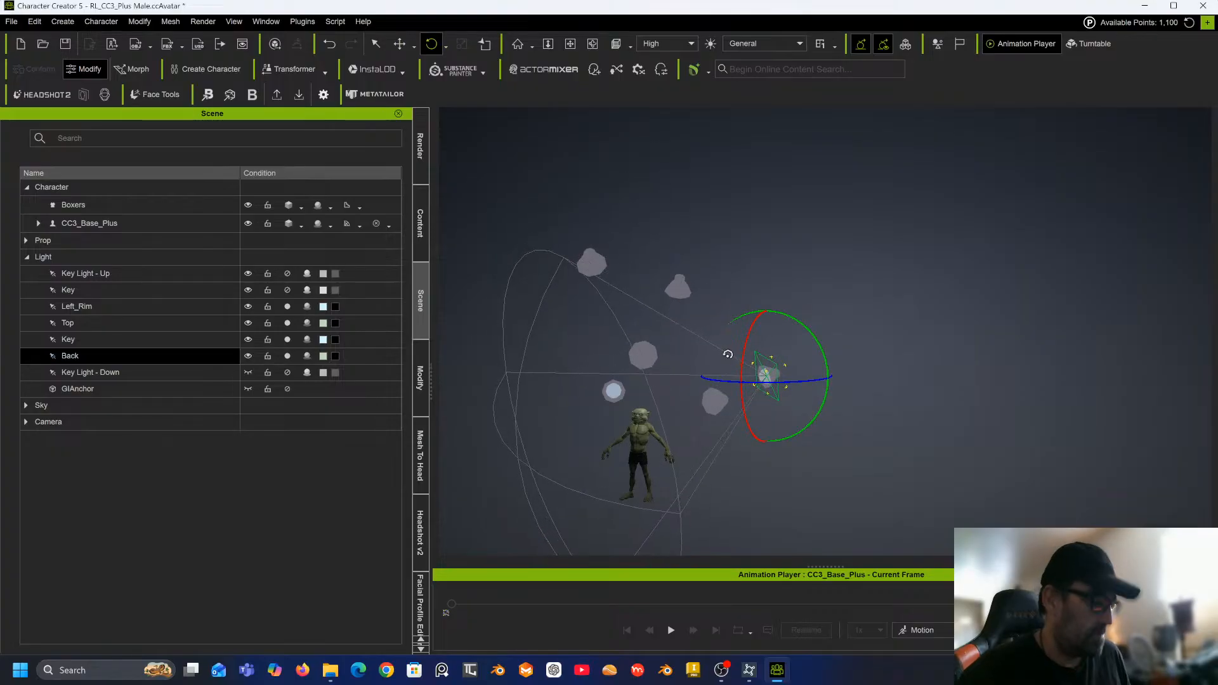
{"action": "key", "text": "j"}
{"action": "middle_click_drag", "start_coordinate": [745, 340], "coordinate": [657, 281]}
{"action": "right_click_drag", "start_coordinate": [664, 282], "coordinate": [1042, 313]}
Select the character and inspect the new lighting on its face and body from several angles.
{"action": "left_click", "coordinate": [674, 308]}
{"action": "scroll", "coordinate": [1067, 318], "scroll_direction": "up", "scroll_amount": 3}
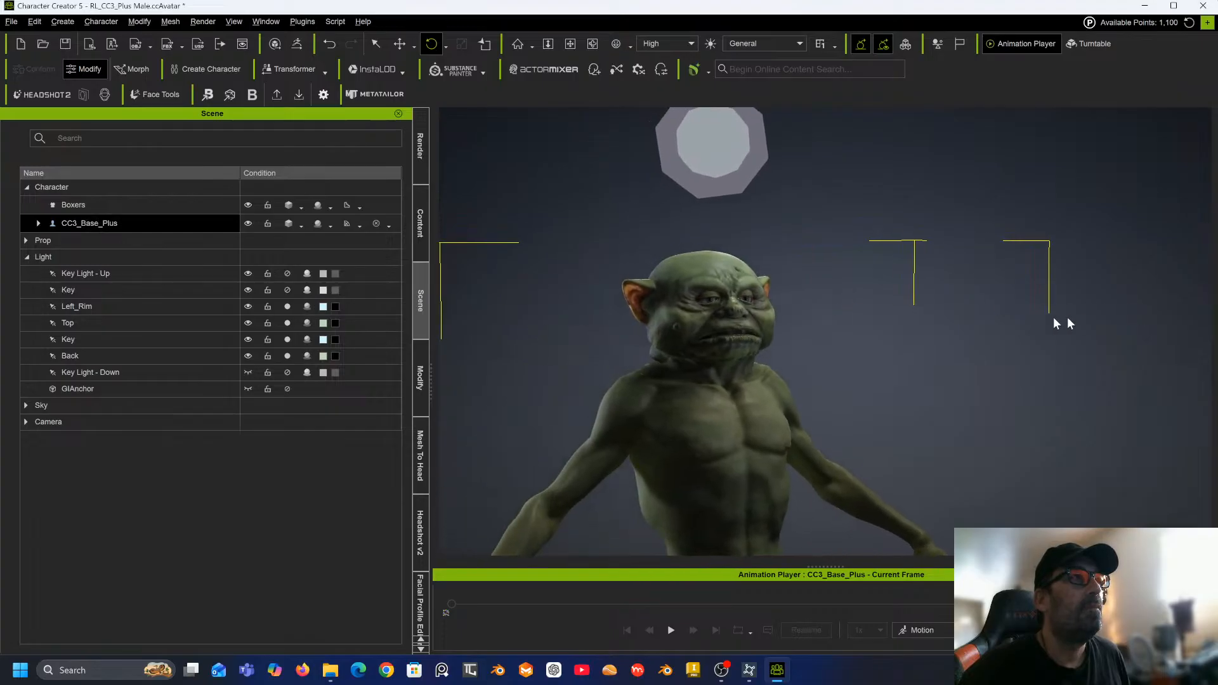
{"action": "scroll", "coordinate": [794, 332], "scroll_direction": "up", "scroll_amount": 5}
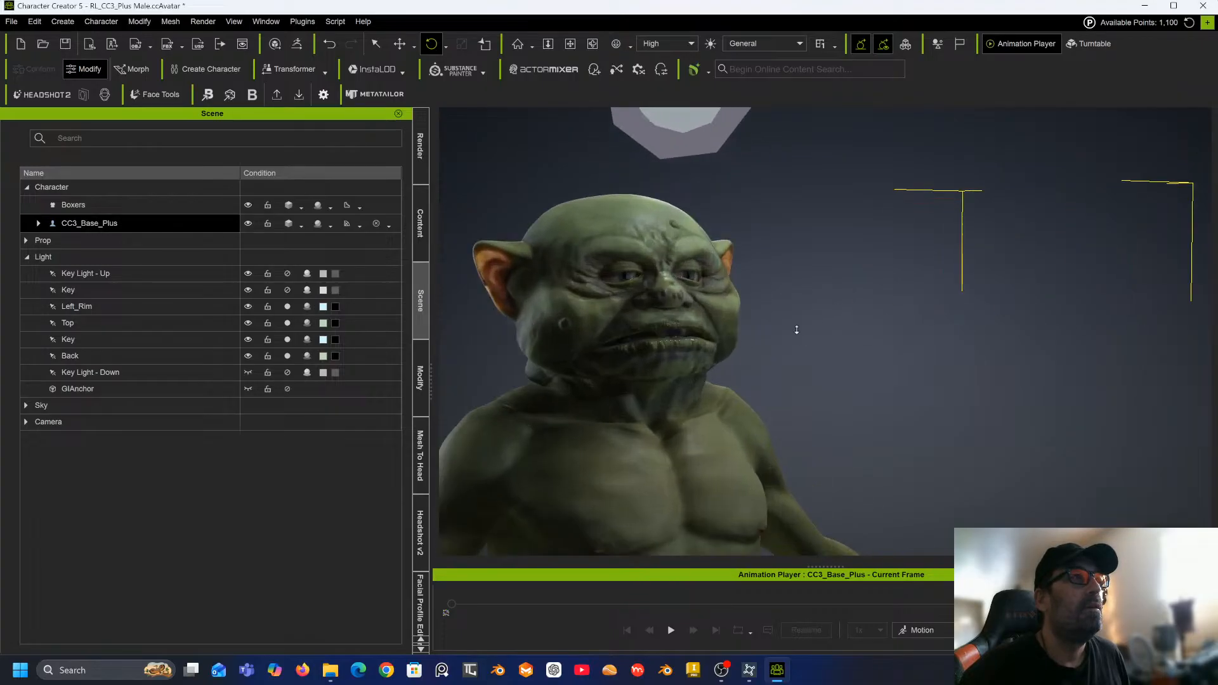
{"action": "right_click_drag", "start_coordinate": [798, 330], "coordinate": [1026, 331]}
{"action": "scroll", "coordinate": [1026, 331], "scroll_direction": "up", "scroll_amount": 8}
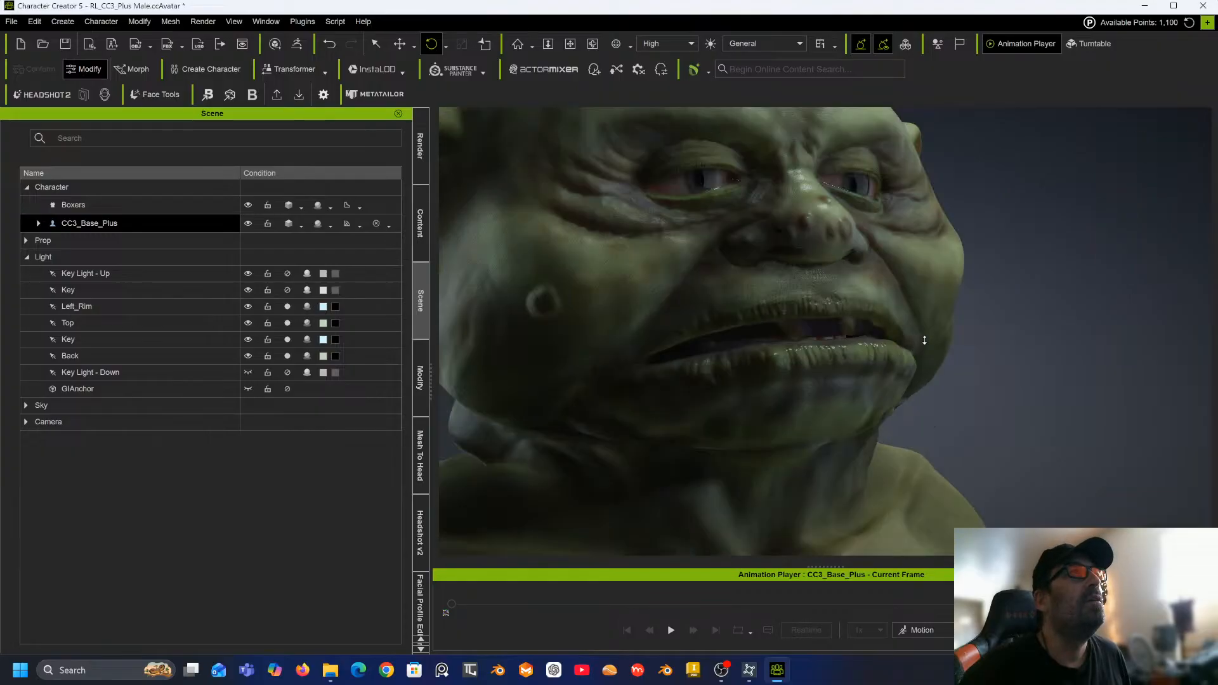
{"action": "scroll", "coordinate": [925, 340], "scroll_direction": "down", "scroll_amount": 10}
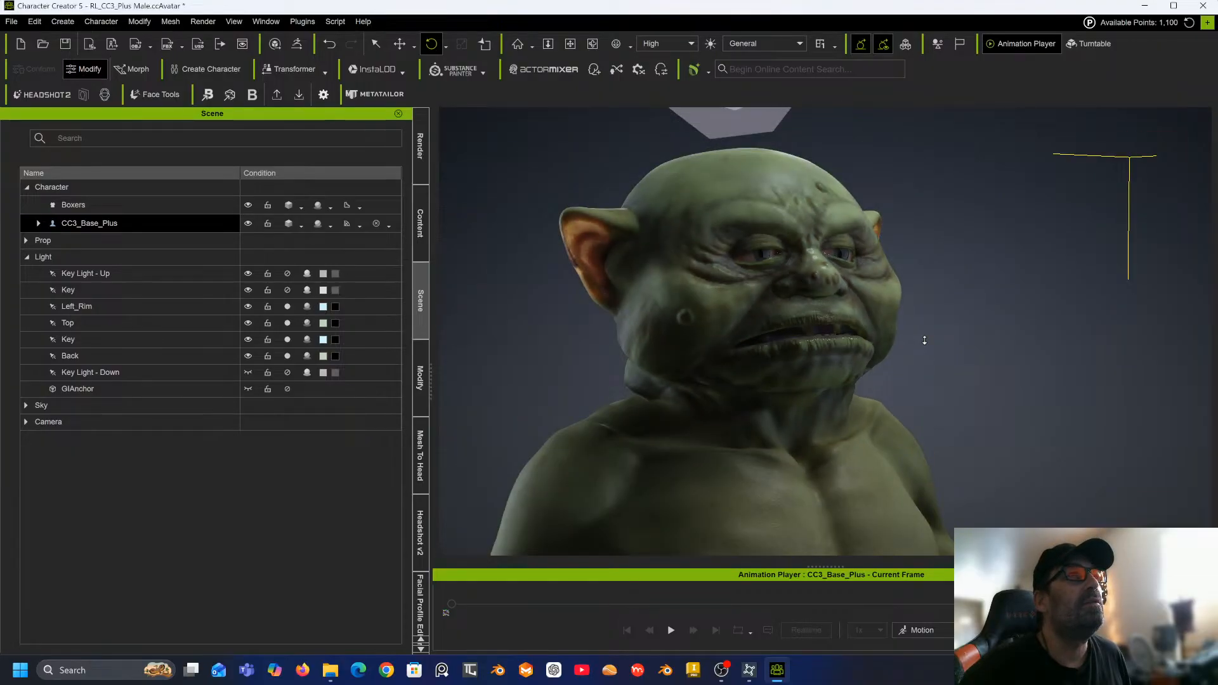
{"action": "scroll", "coordinate": [874, 292], "scroll_direction": "down", "scroll_amount": 6}
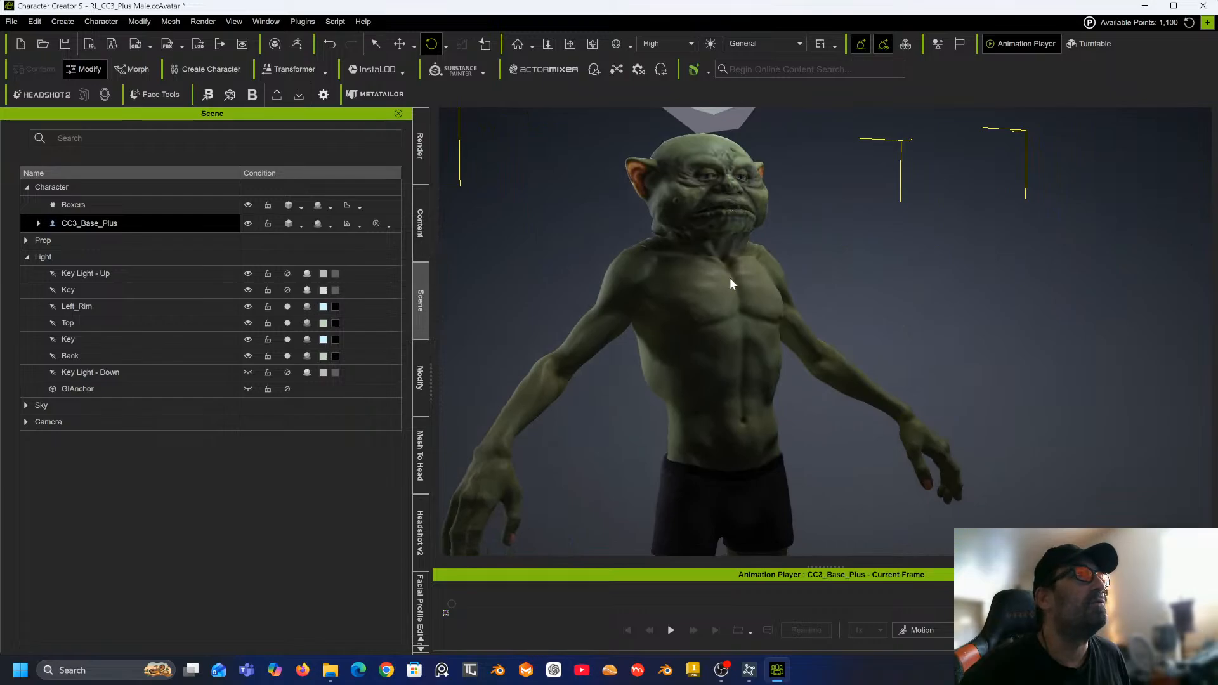
{"action": "scroll", "coordinate": [730, 276], "scroll_direction": "down", "scroll_amount": 5}
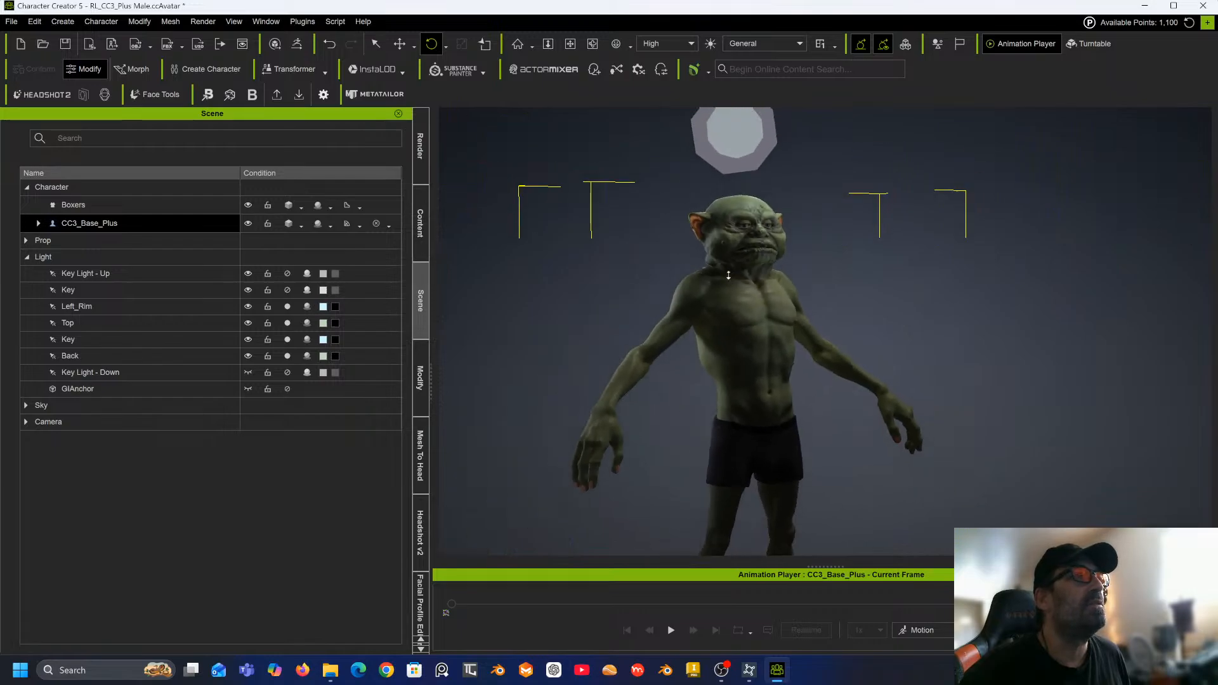
{"action": "middle_click_drag", "start_coordinate": [737, 290], "coordinate": [709, 236]}
{"action": "scroll", "coordinate": [708, 237], "scroll_direction": "down", "scroll_amount": 3}
{"action": "right_click_drag", "start_coordinate": [698, 247], "coordinate": [682, 265]}
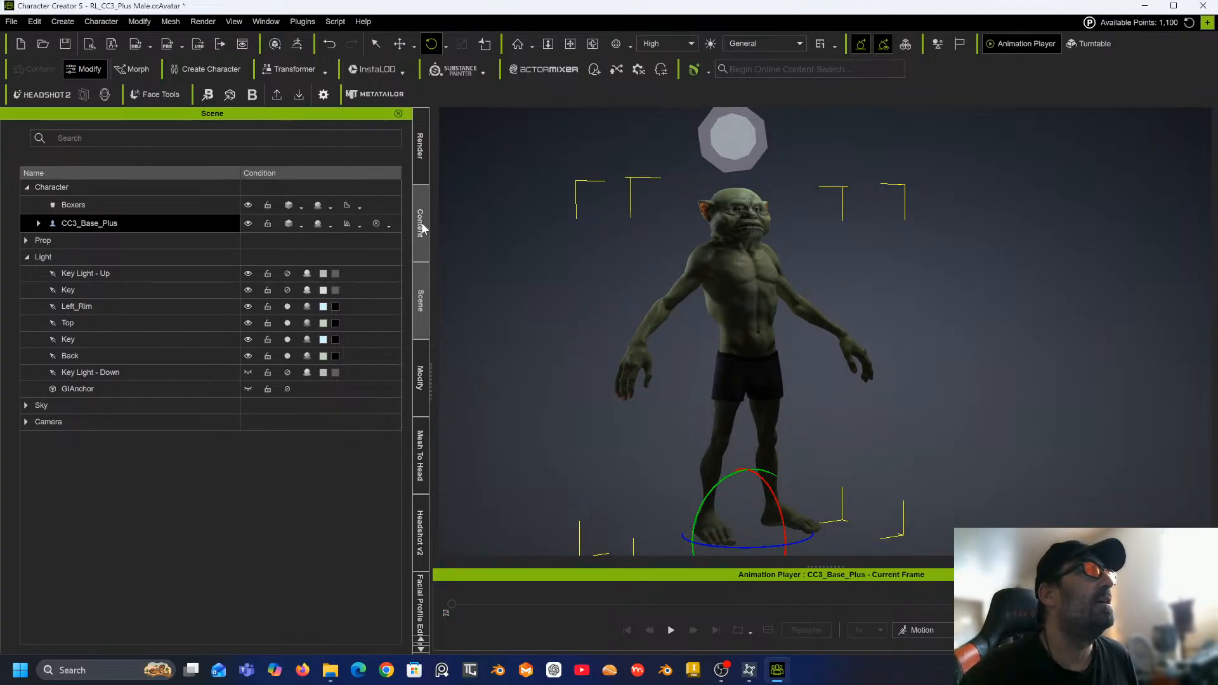
Open the character's body morphs, search for fat, and set Body Fat A to -40.
{"action": "left_click", "coordinate": [419, 373]}
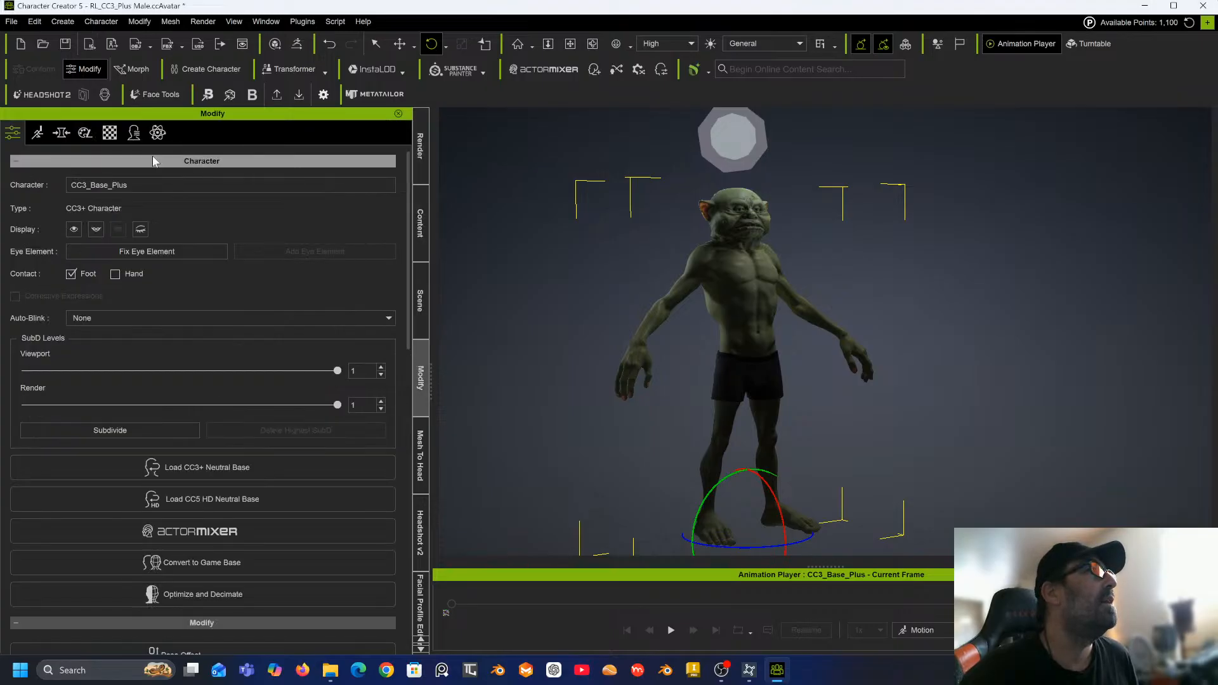
{"action": "left_click", "coordinate": [70, 132]}
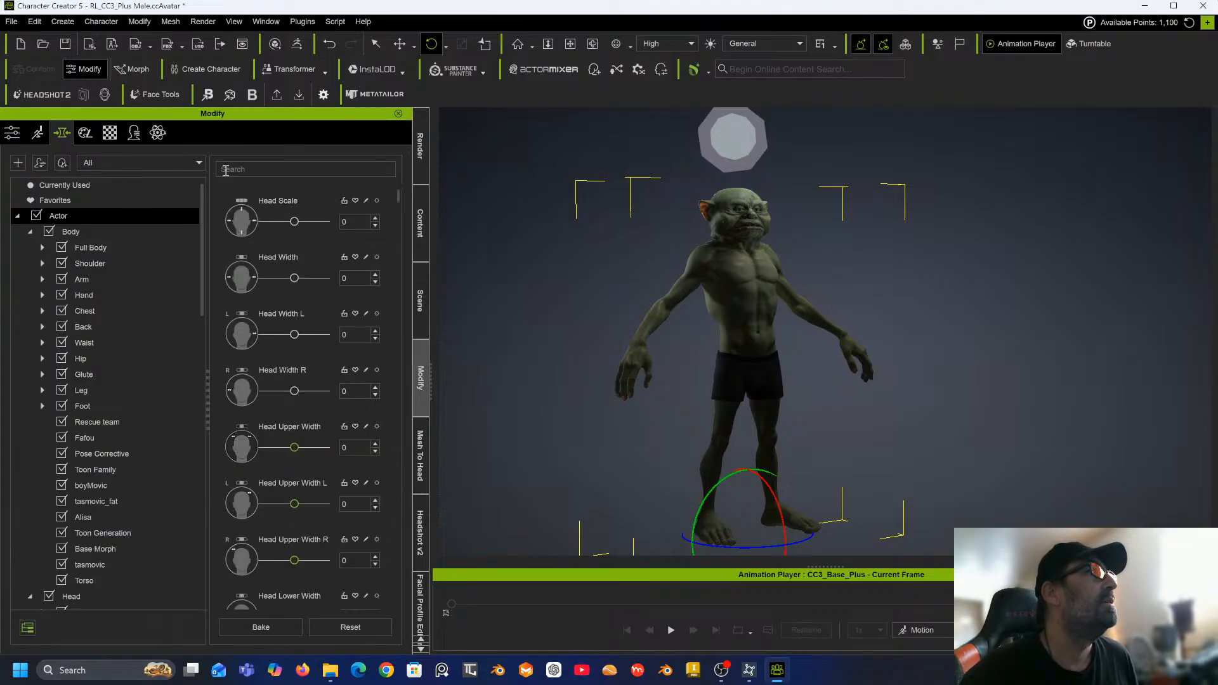
{"action": "left_click", "coordinate": [88, 231]}
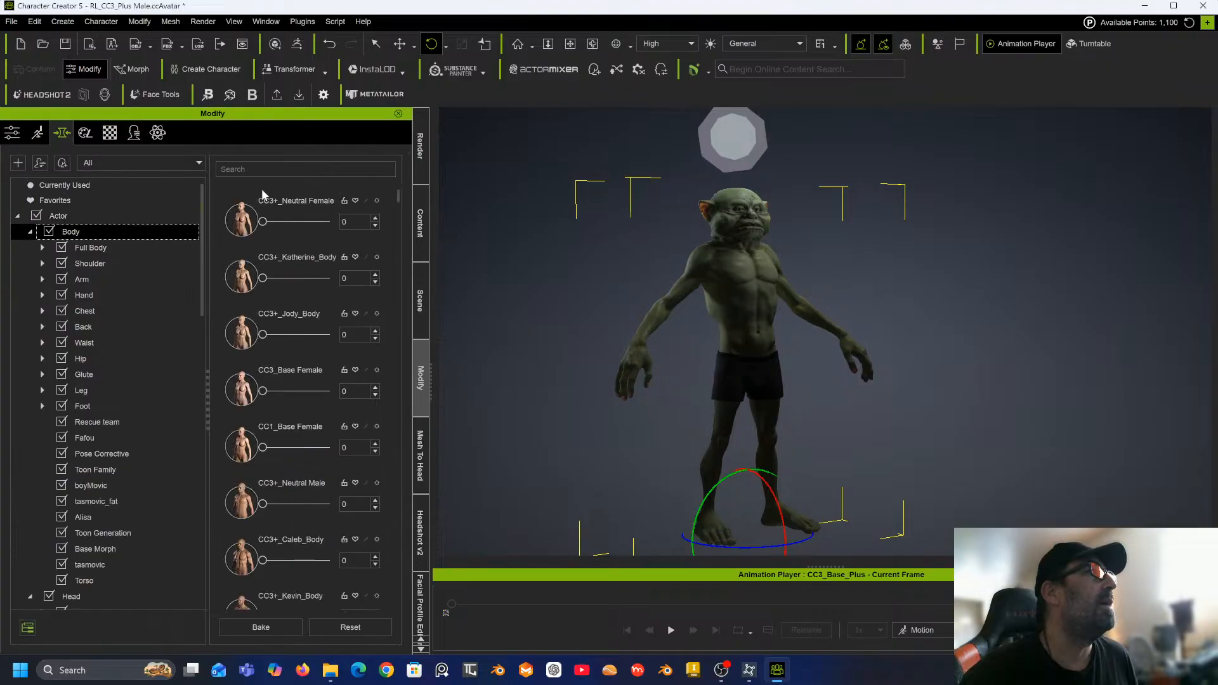
{"action": "left_click", "coordinate": [271, 168]}
{"action": "type", "text": "fat"}
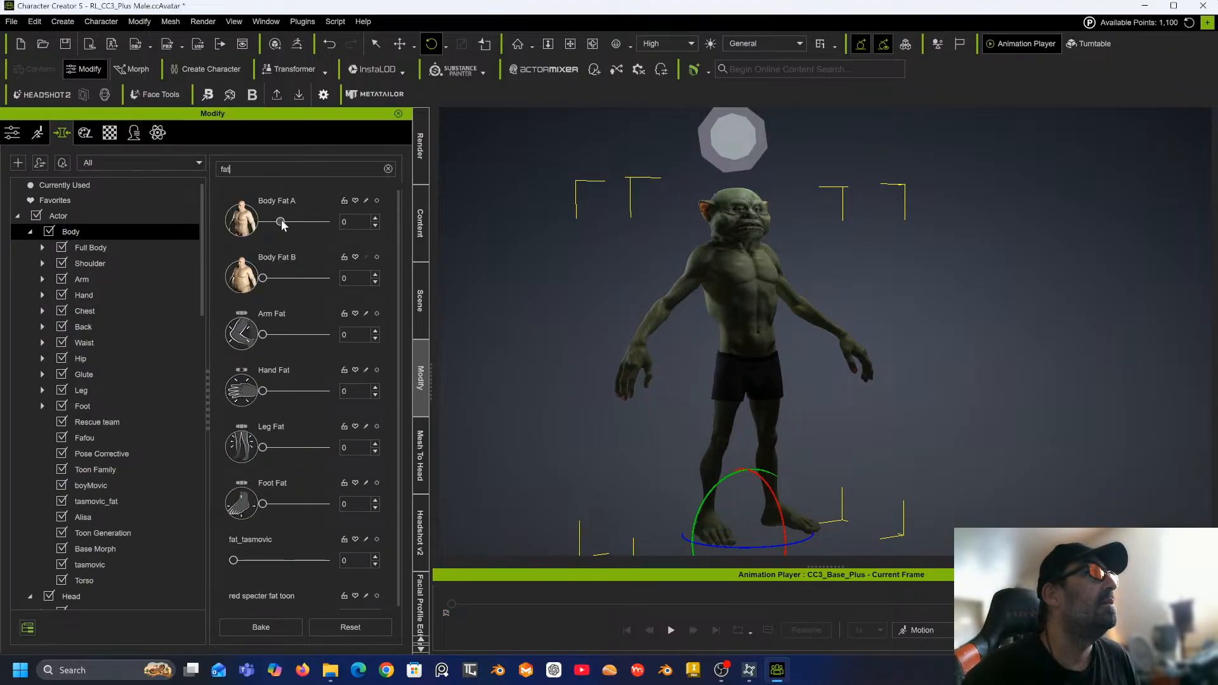
{"action": "left_click_drag", "start_coordinate": [281, 222], "coordinate": [257, 229]}
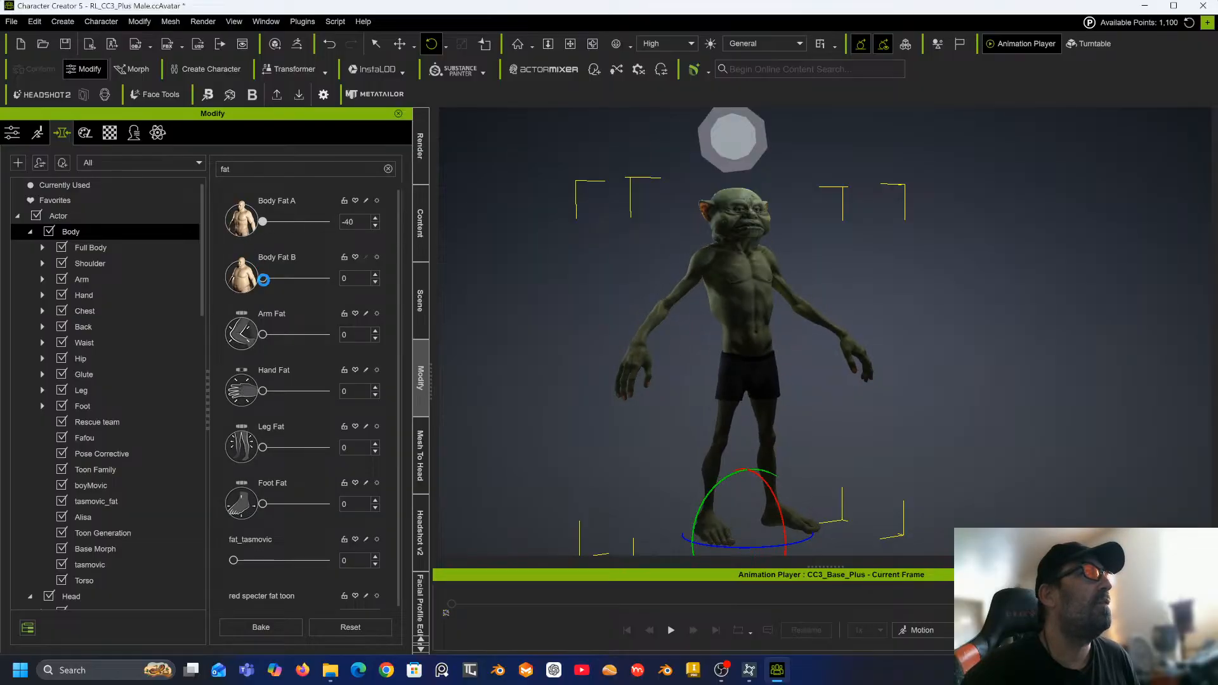
Set Arm Fat and Leg Fat to 100 and Hand Fat to 48.
{"action": "mouse_move", "coordinate": [262, 278]}
{"action": "left_mouse_down"}
{"action": "mouse_move", "coordinate": [284, 281]}
{"action": "mouse_move", "coordinate": [241, 281]}
{"action": "left_mouse_up"}
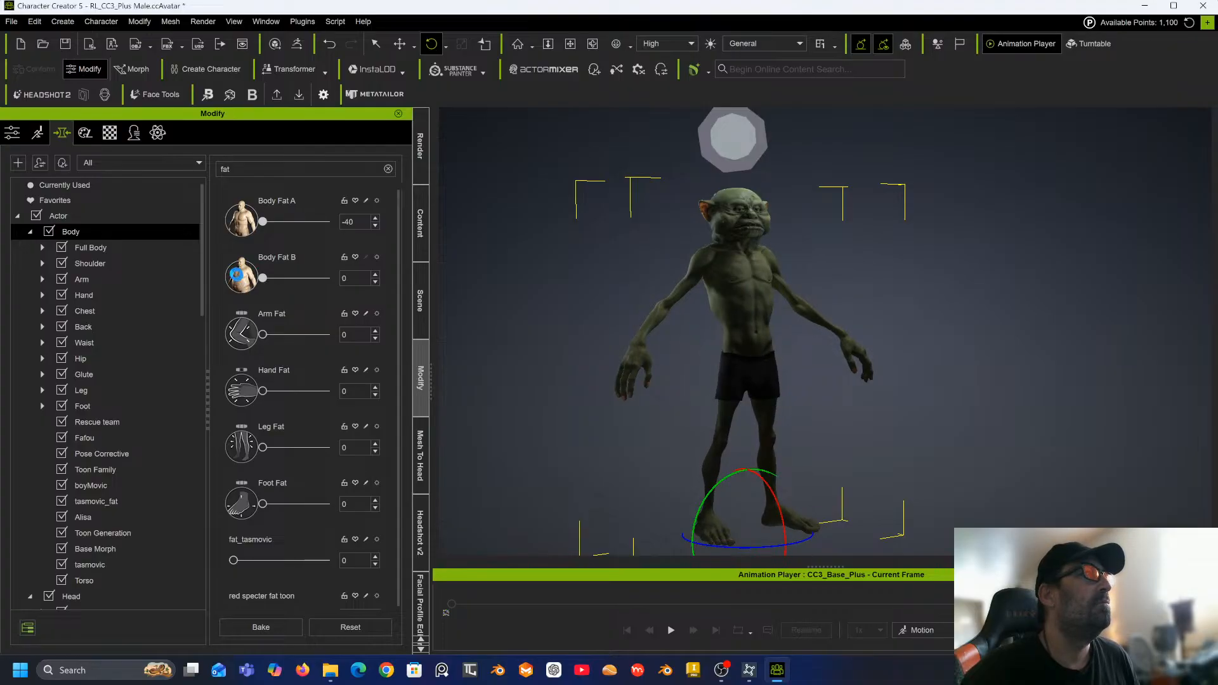
{"action": "left_click_drag", "start_coordinate": [261, 335], "coordinate": [335, 335]}
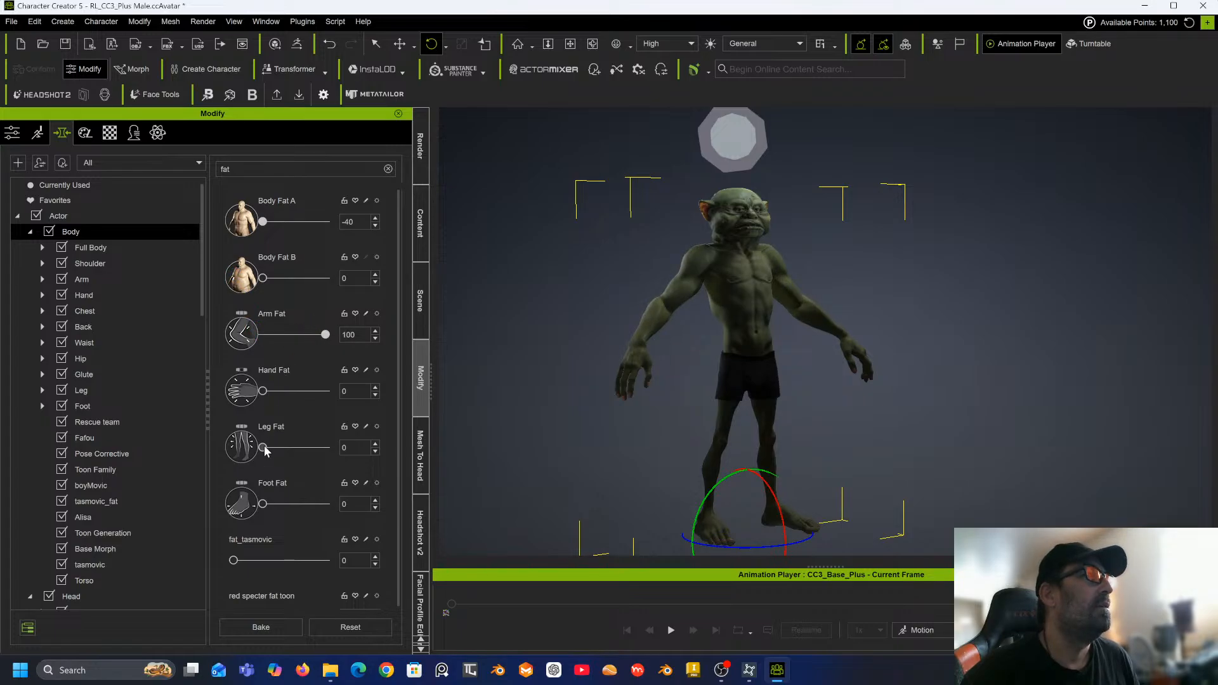
{"action": "left_click_drag", "start_coordinate": [262, 447], "coordinate": [398, 445]}
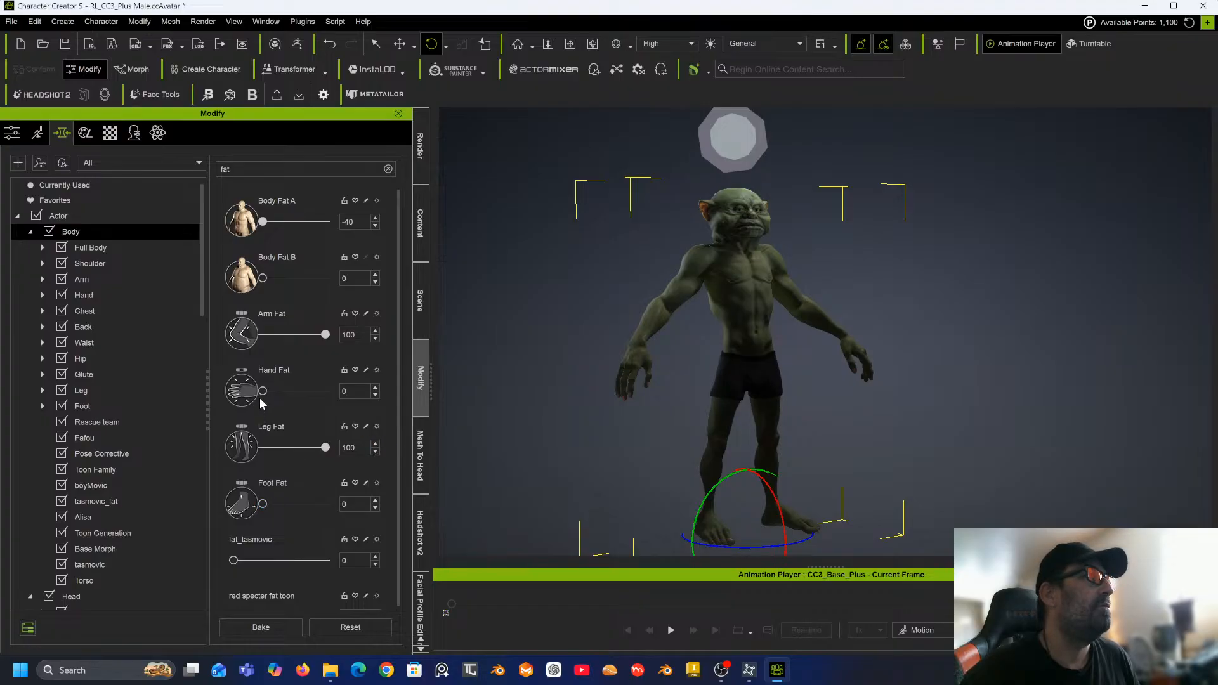
{"action": "left_click_drag", "start_coordinate": [264, 391], "coordinate": [293, 388]}
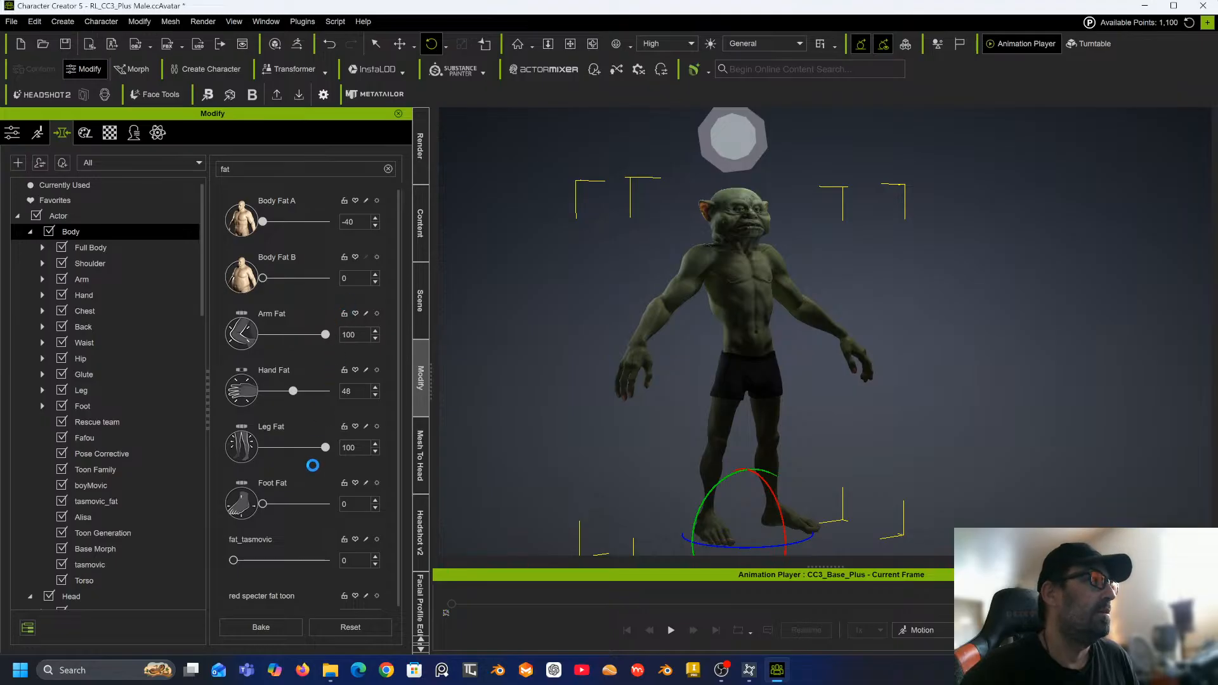
{"action": "scroll", "coordinate": [324, 409], "scroll_direction": "down", "scroll_amount": 1}
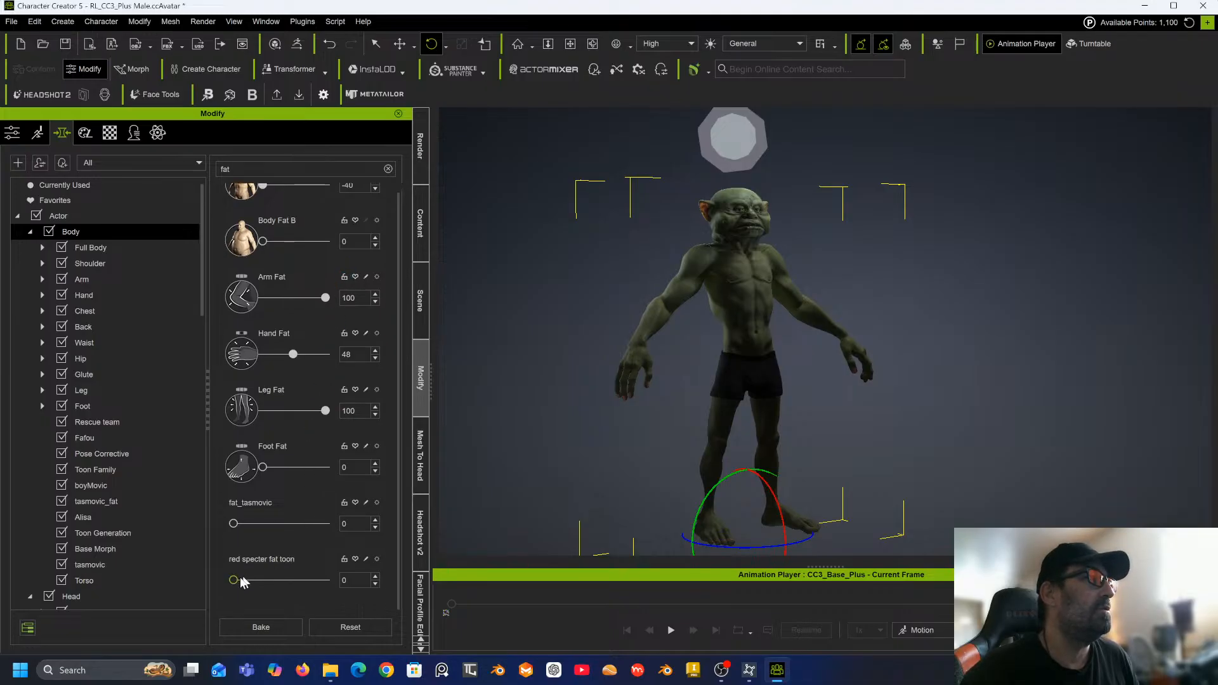
{"action": "left_click", "coordinate": [235, 580]}
{"action": "left_click_drag", "start_coordinate": [271, 583], "coordinate": [199, 588]}
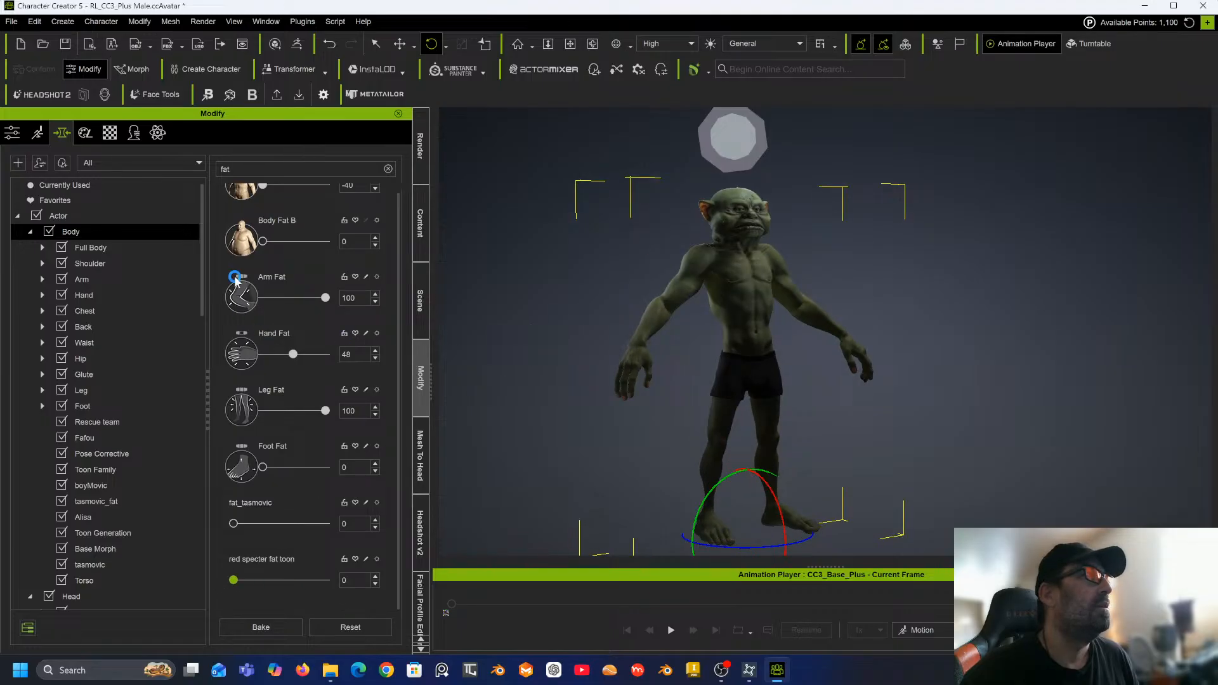
Open the shoulder morphs and set Shoulder Scale to -50.
{"action": "left_click", "coordinate": [89, 264]}
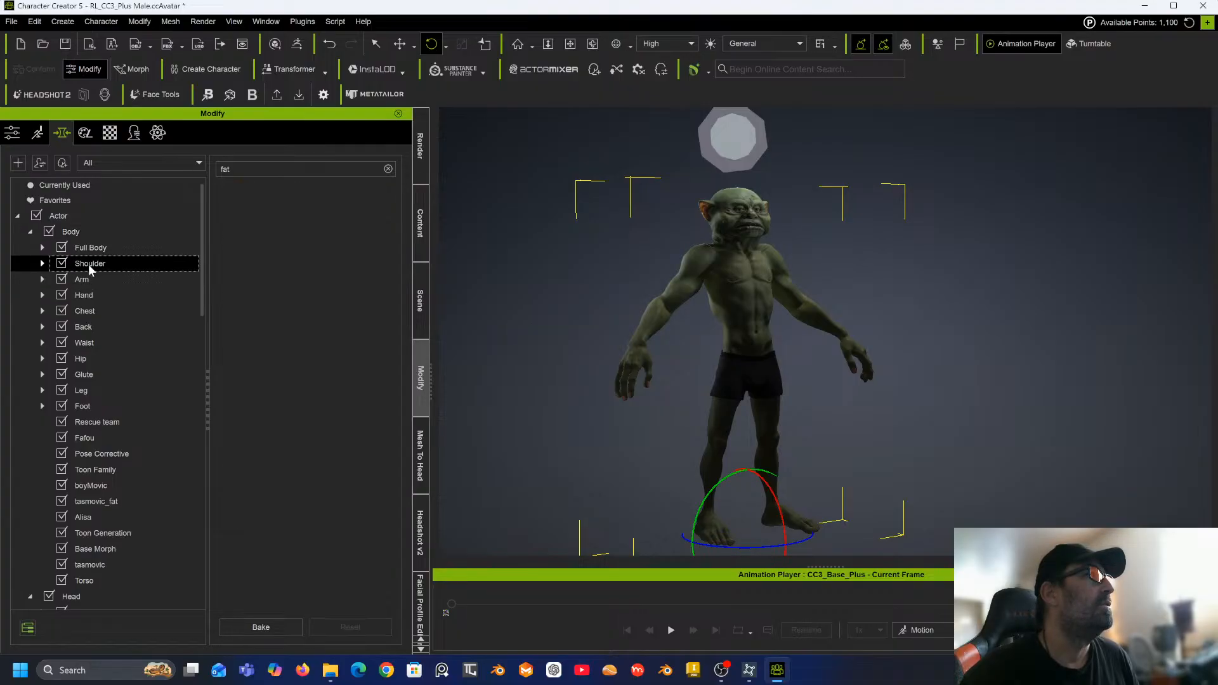
{"action": "left_click", "coordinate": [387, 169]}
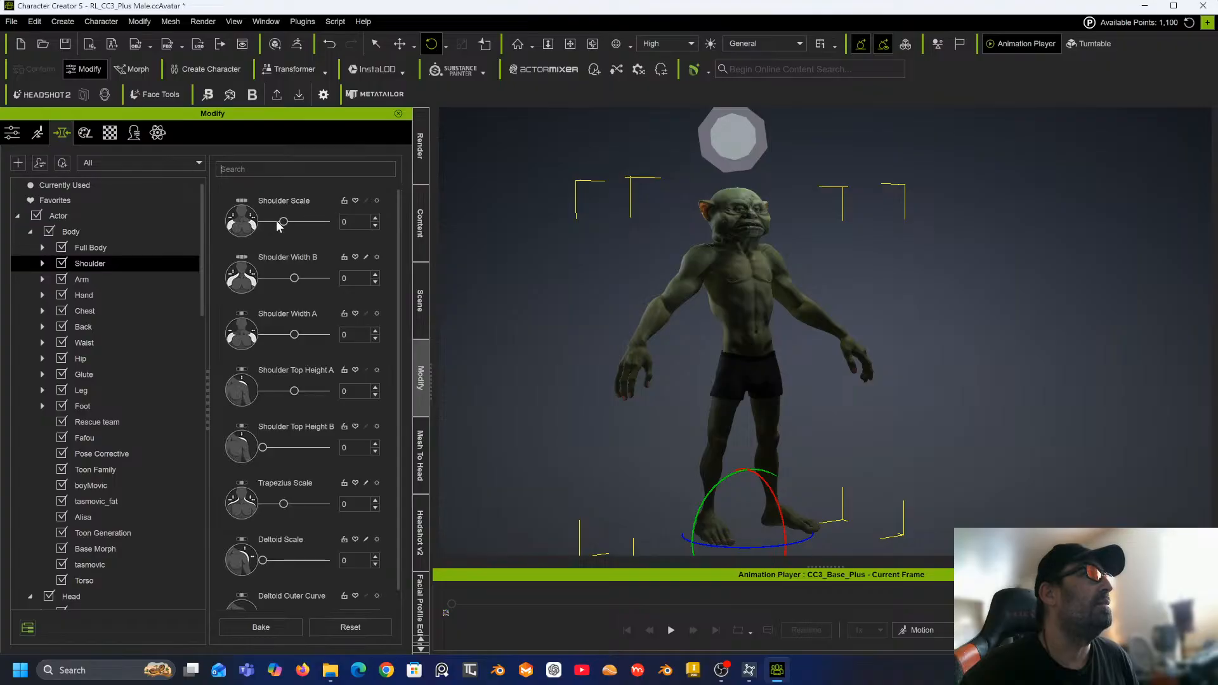
{"action": "left_click_drag", "start_coordinate": [284, 222], "coordinate": [254, 233]}
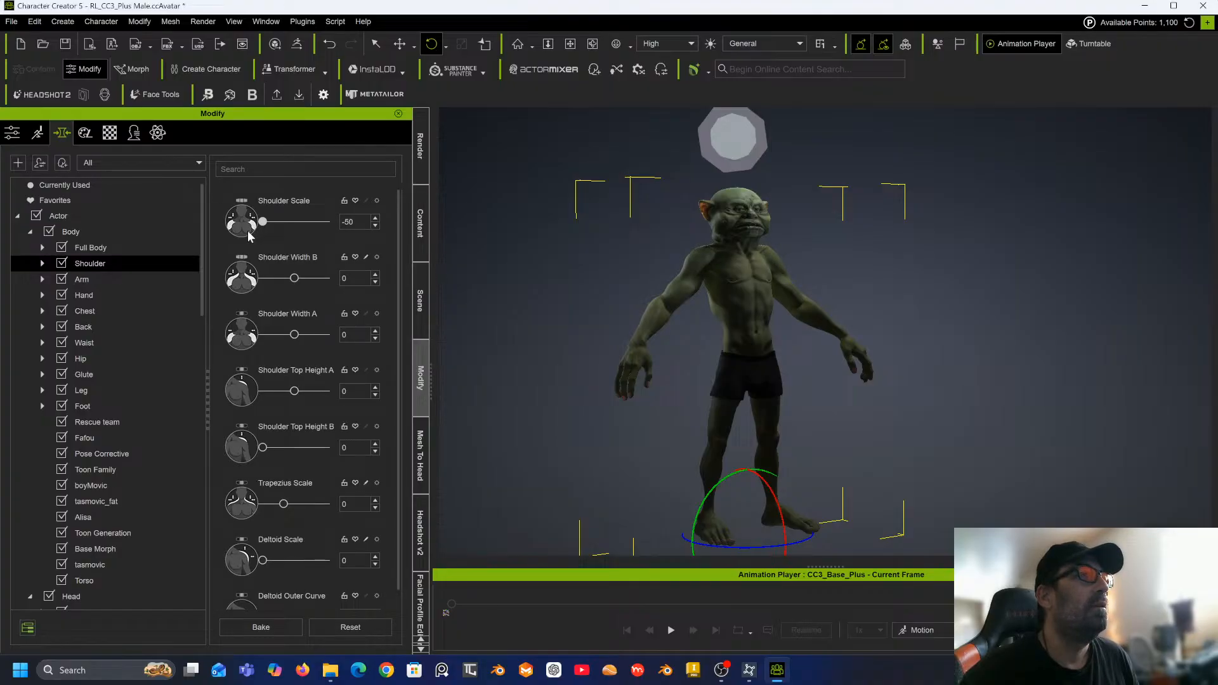
Zoom in and orbit to inspect the narrowed shoulders and upper body.
{"action": "scroll", "coordinate": [699, 245], "scroll_direction": "up", "scroll_amount": 2}
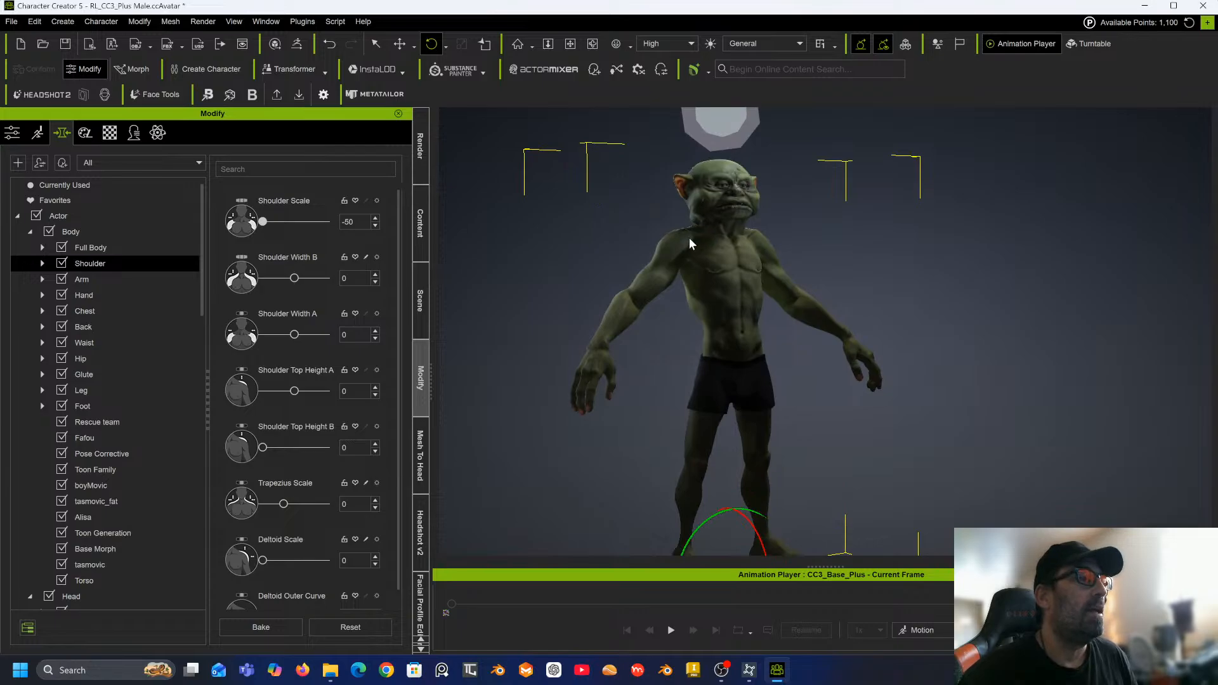
{"action": "scroll", "coordinate": [680, 226], "scroll_direction": "up", "scroll_amount": 2}
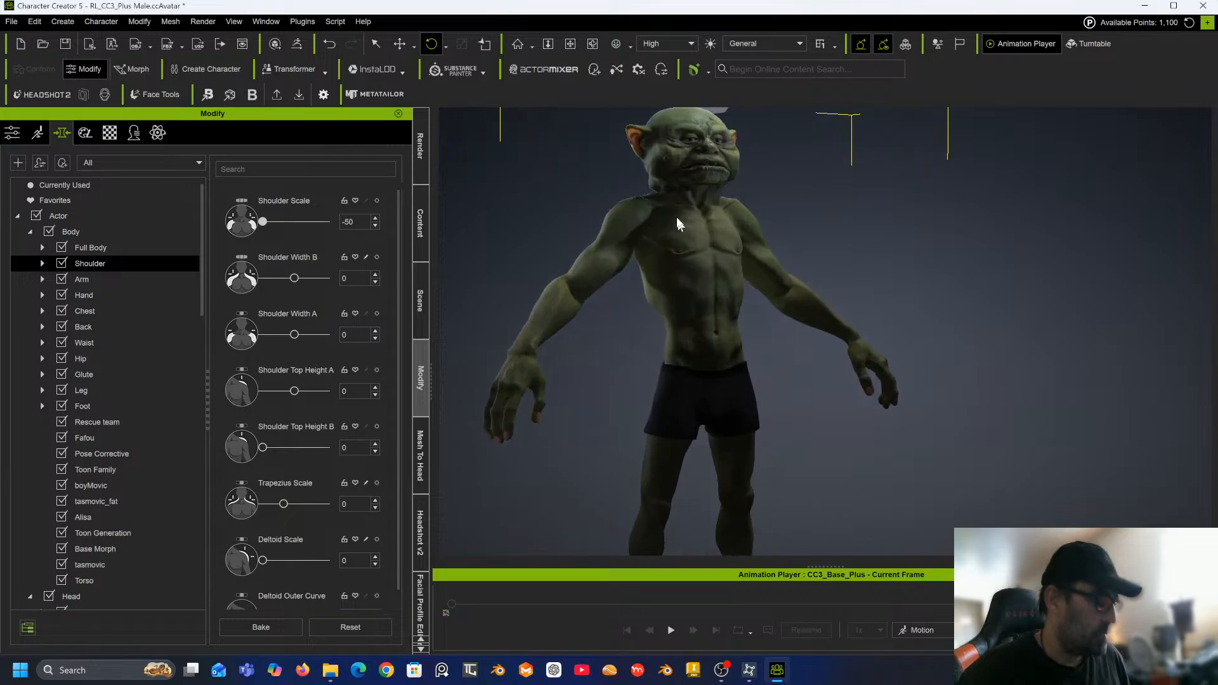
{"action": "scroll", "coordinate": [729, 246], "scroll_direction": "up", "scroll_amount": 2}
{"action": "scroll", "coordinate": [728, 252], "scroll_direction": "up", "scroll_amount": 4}
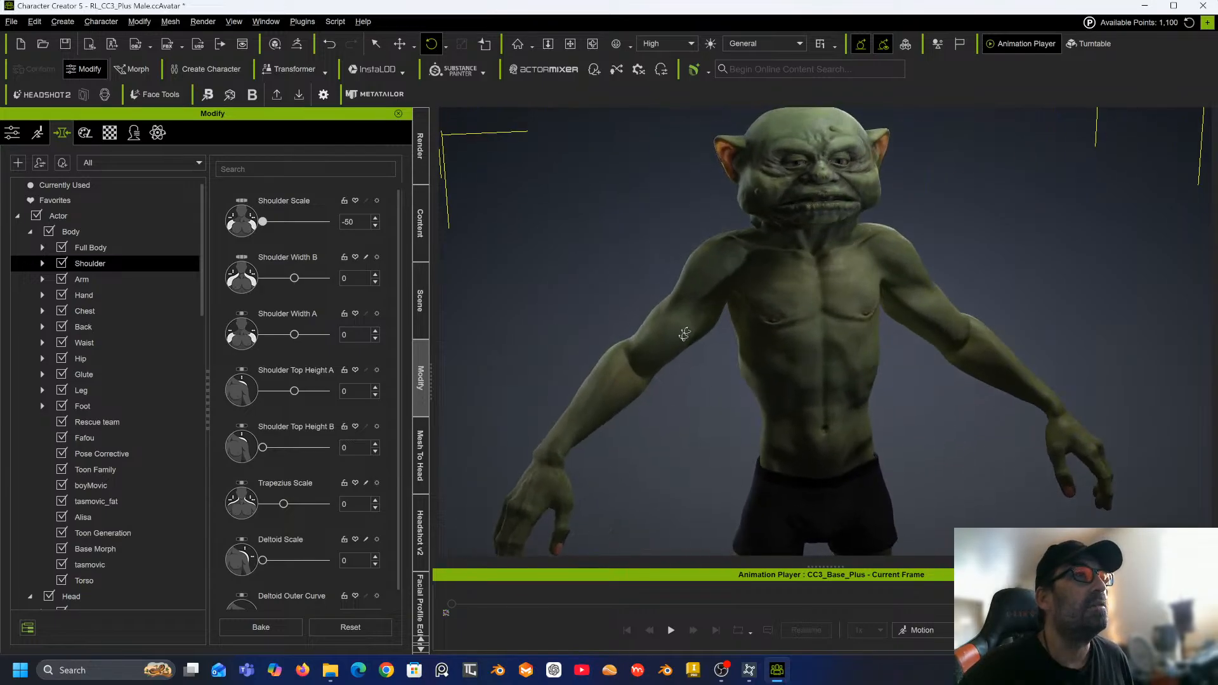
{"action": "right_click_drag", "start_coordinate": [684, 334], "coordinate": [690, 344]}
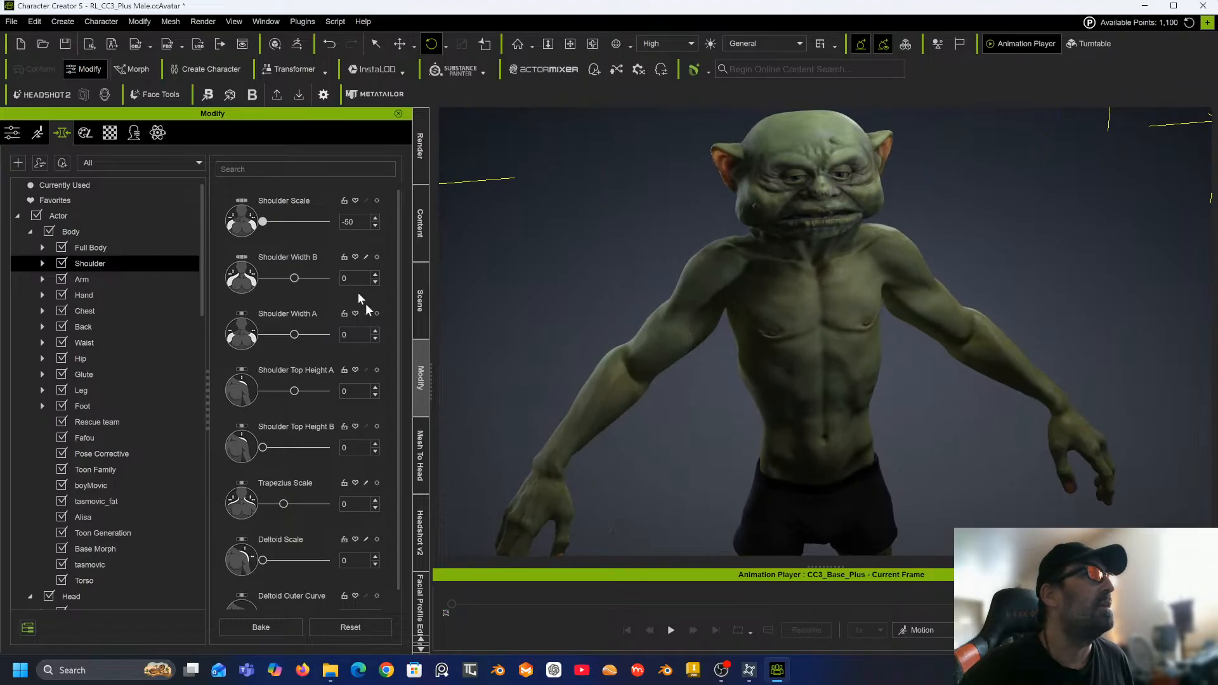
{"action": "left_click", "coordinate": [292, 169]}
{"action": "type", "text": "fit"}
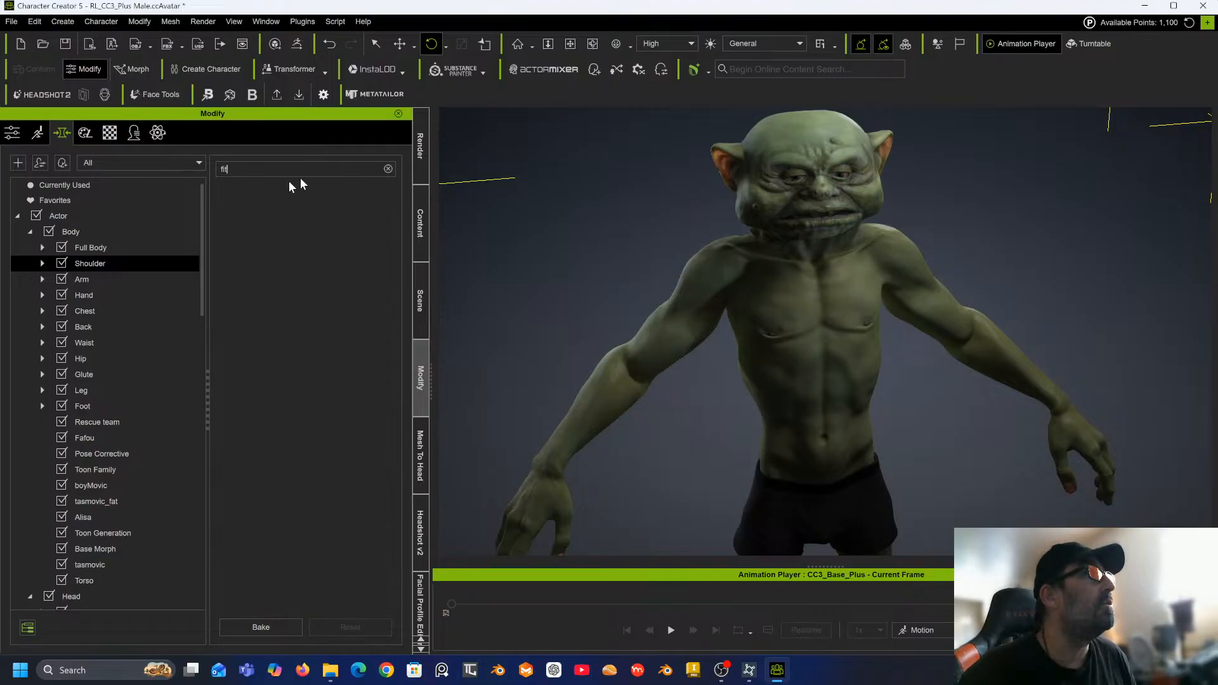
{"action": "left_click", "coordinate": [388, 169]}
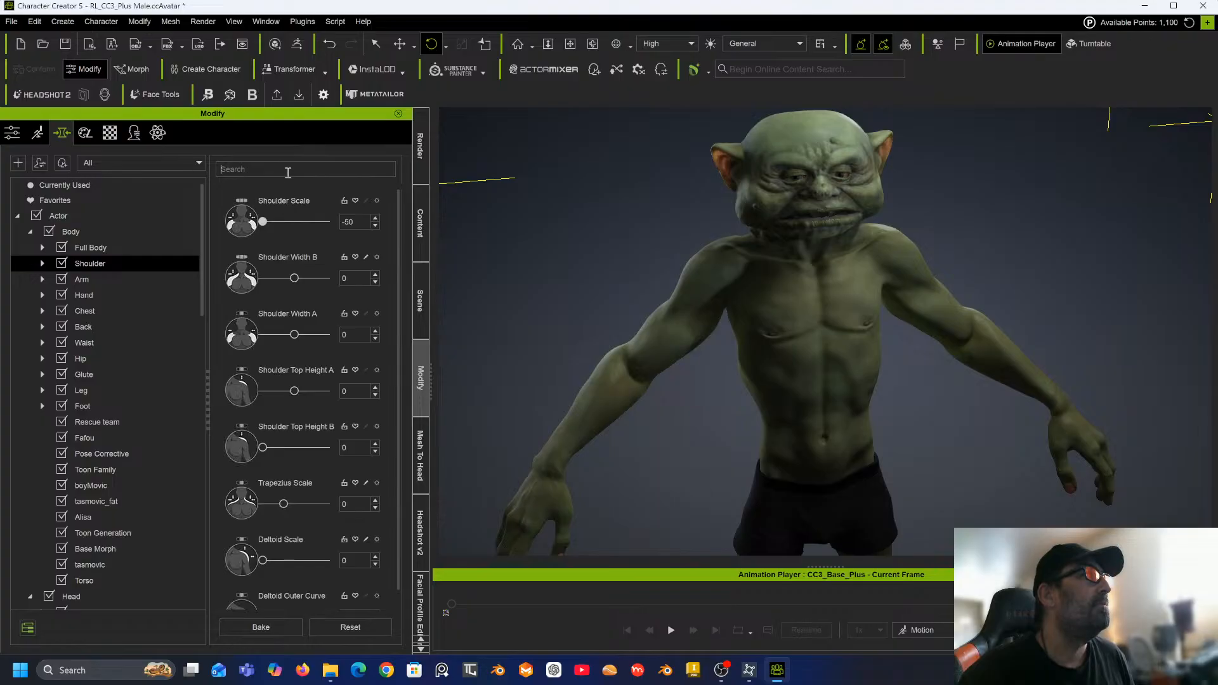
Search the body morphs for tone and set Body Tone to -50.
{"action": "type", "text": "tone"}
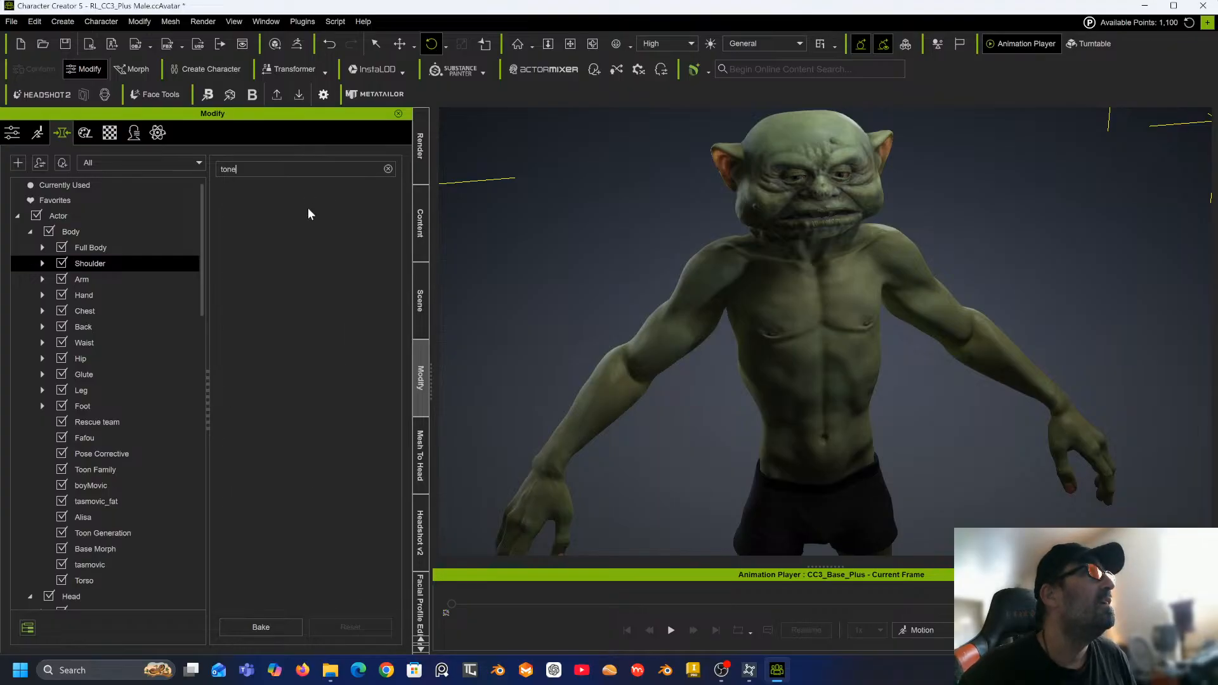
{"action": "left_click", "coordinate": [97, 248]}
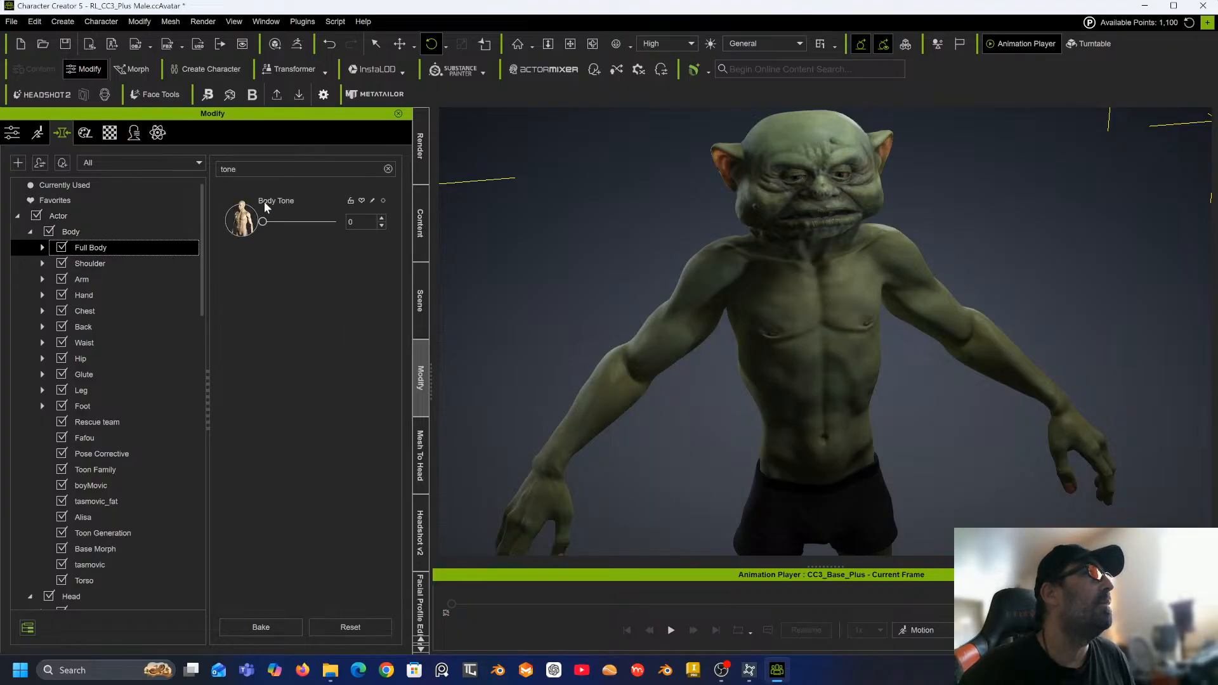
{"action": "mouse_move", "coordinate": [263, 222]}
{"action": "left_mouse_down"}
{"action": "mouse_move", "coordinate": [361, 222]}
{"action": "mouse_move", "coordinate": [257, 212]}
{"action": "left_mouse_up"}
{"action": "type", "text": "-50"}
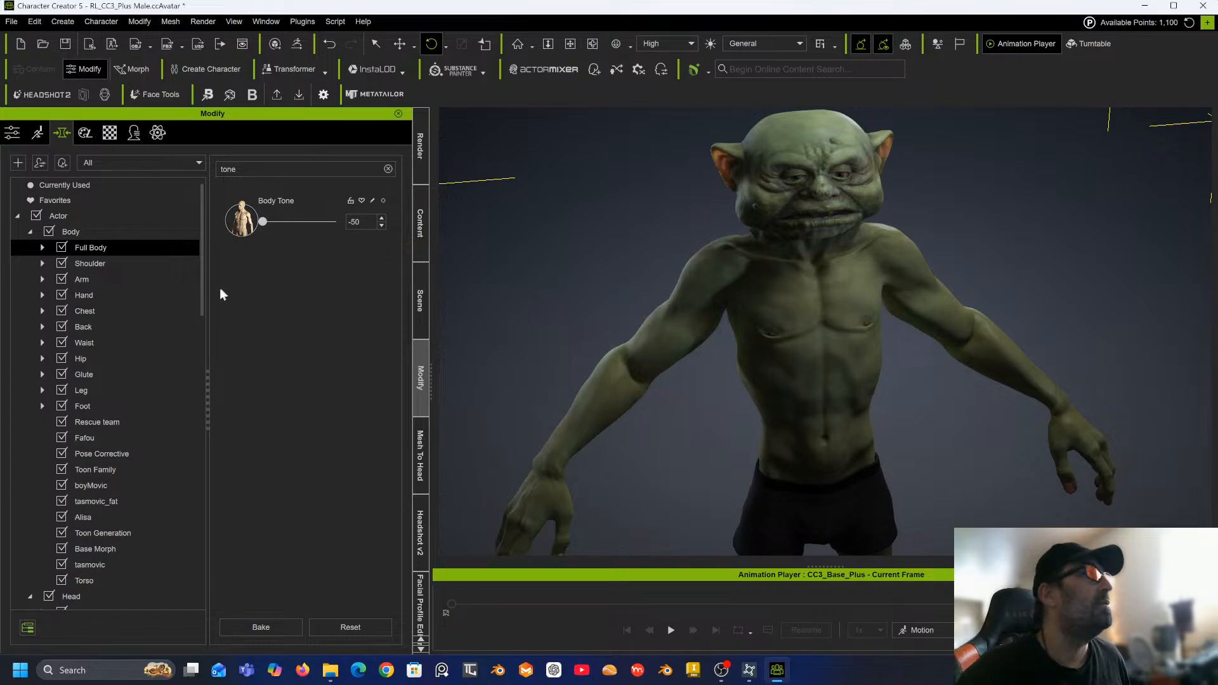
Open the arm morphs and set Wrist Scale to -100.
{"action": "left_click", "coordinate": [107, 279]}
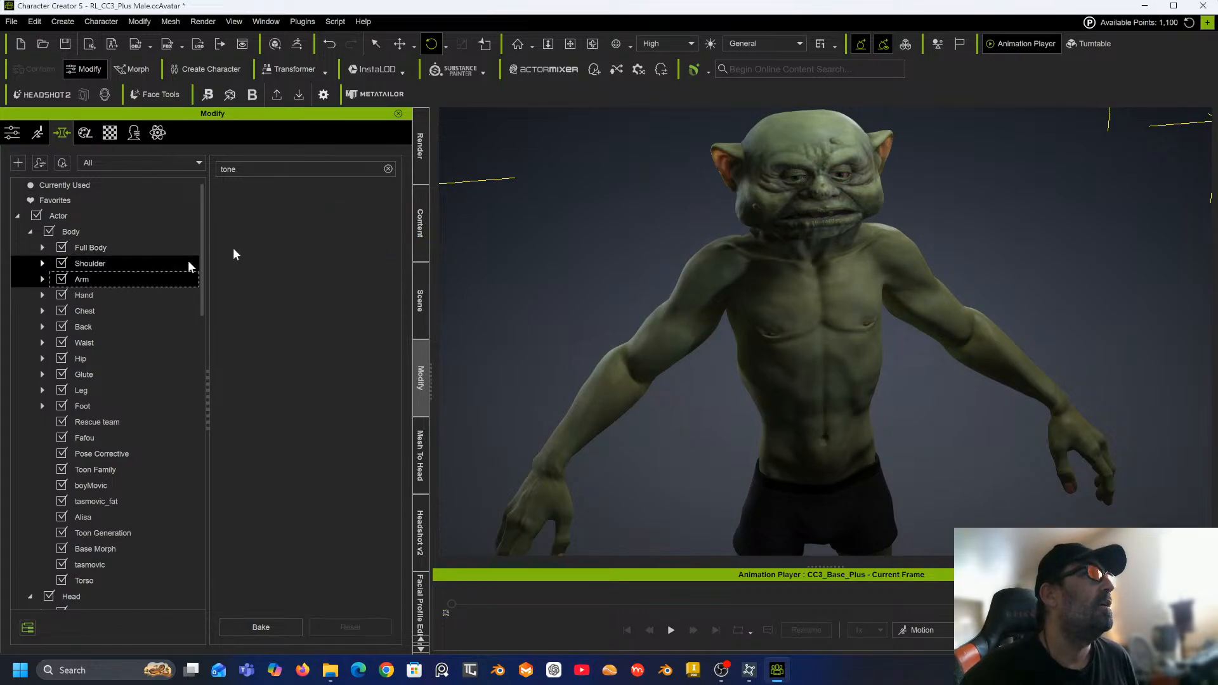
{"action": "left_click", "coordinate": [388, 170]}
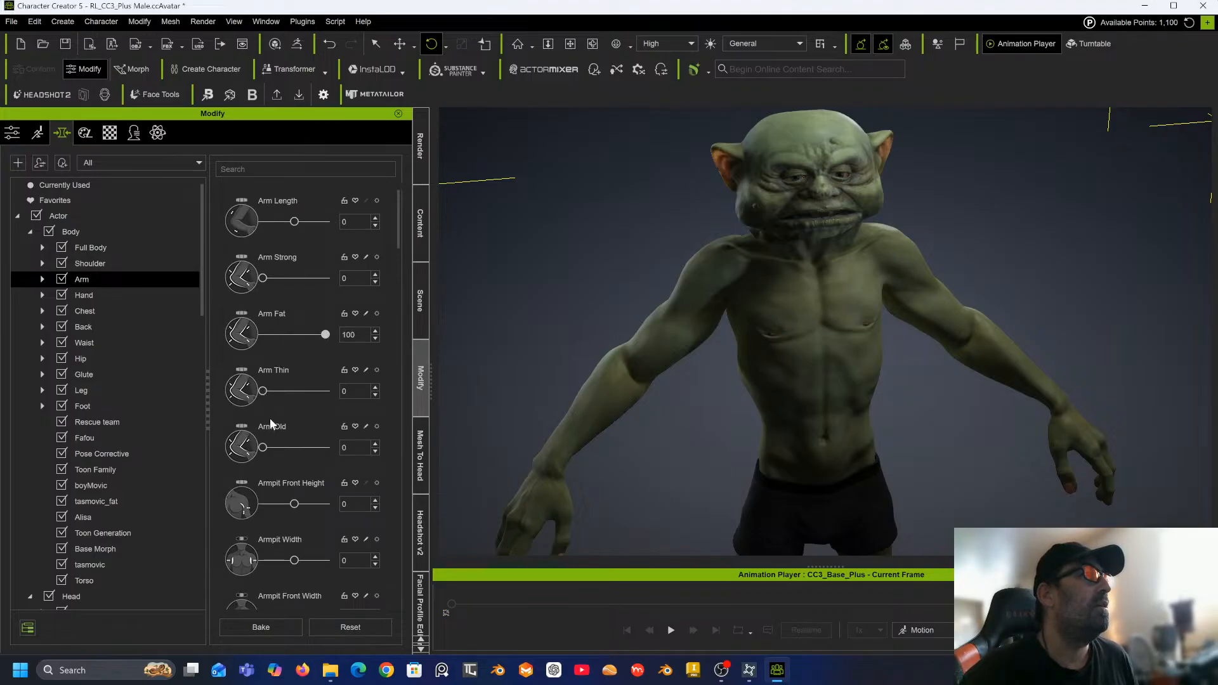
{"action": "scroll", "coordinate": [269, 418], "scroll_direction": "down", "scroll_amount": 1}
{"action": "mouse_move", "coordinate": [265, 381]}
{"action": "left_mouse_down"}
{"action": "mouse_move", "coordinate": [325, 375]}
{"action": "mouse_move", "coordinate": [264, 387]}
{"action": "left_mouse_up"}
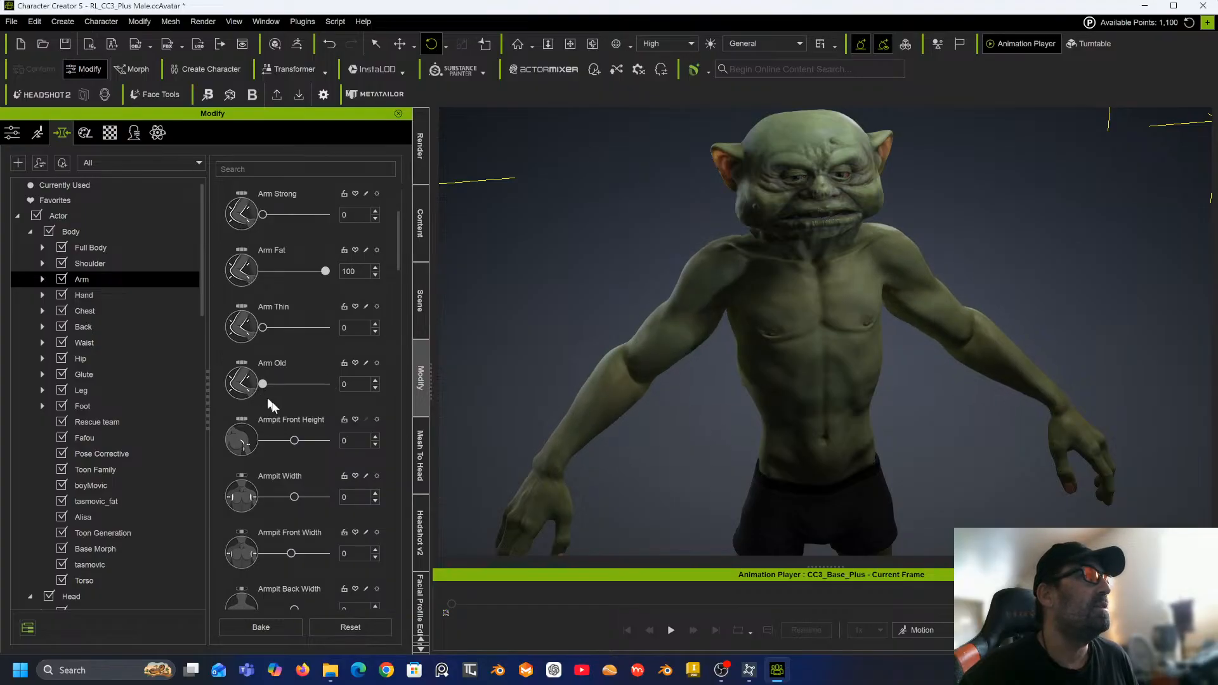
{"action": "scroll", "coordinate": [288, 482], "scroll_direction": "down", "scroll_amount": 5}
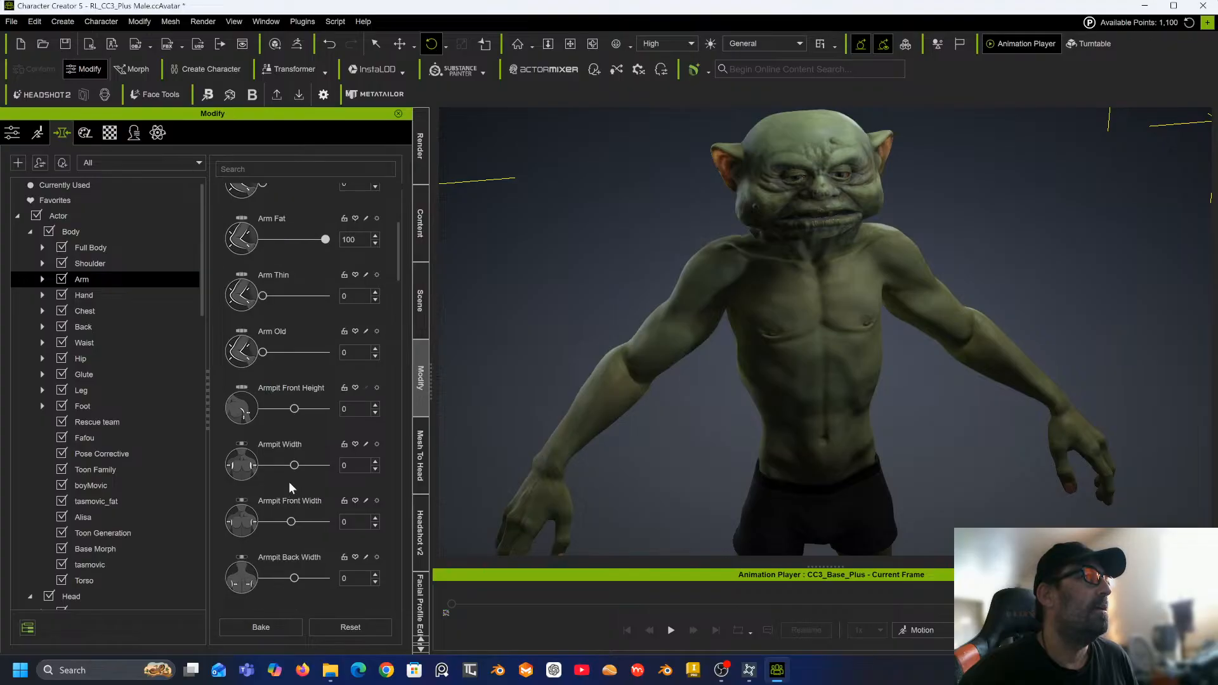
{"action": "scroll", "coordinate": [288, 482], "scroll_direction": "down", "scroll_amount": 4}
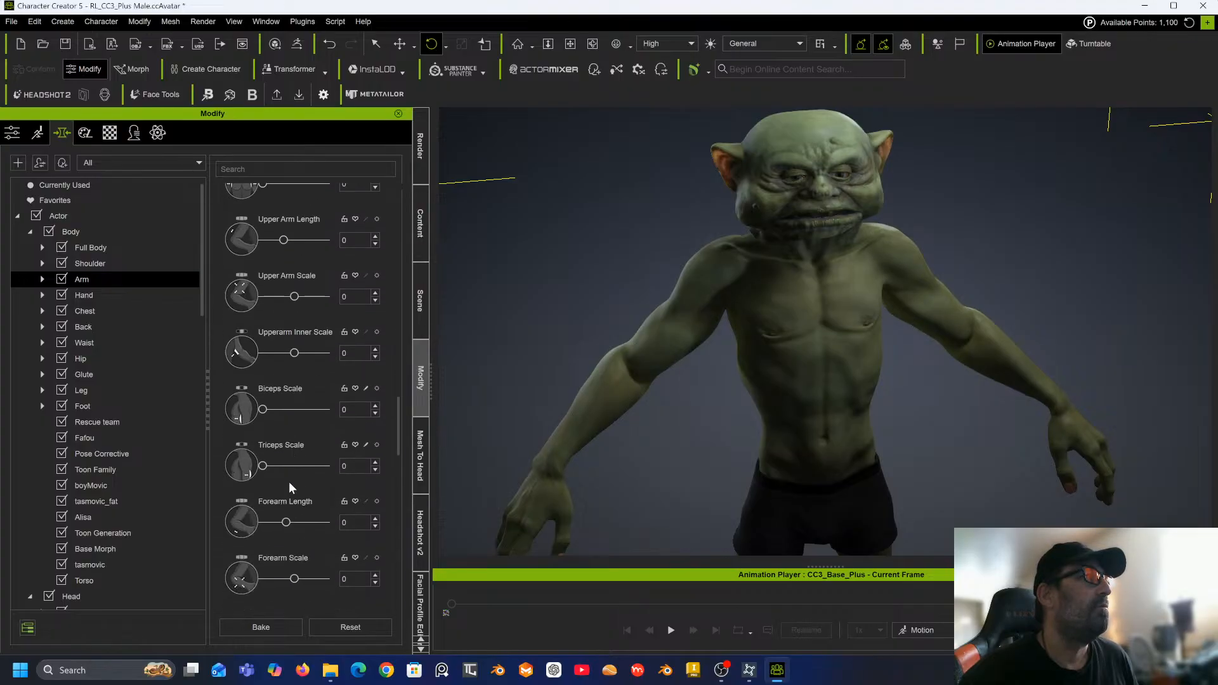
{"action": "scroll", "coordinate": [283, 398], "scroll_direction": "down", "scroll_amount": 2}
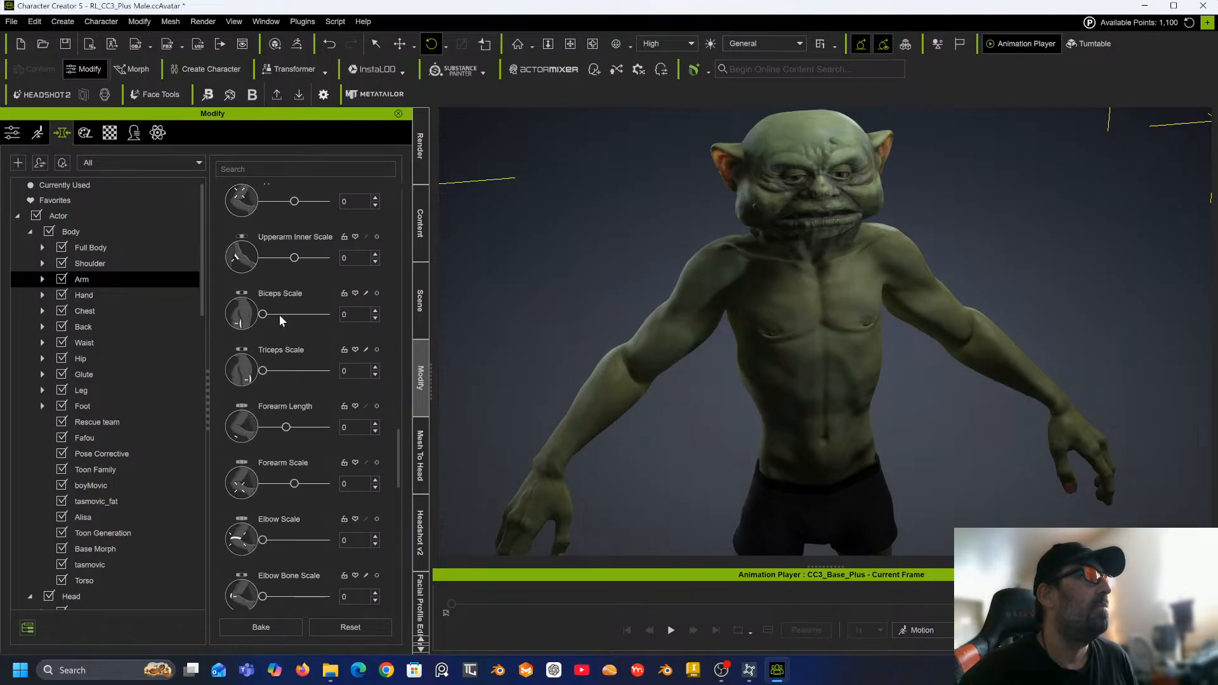
{"action": "scroll", "coordinate": [289, 378], "scroll_direction": "down", "scroll_amount": 3}
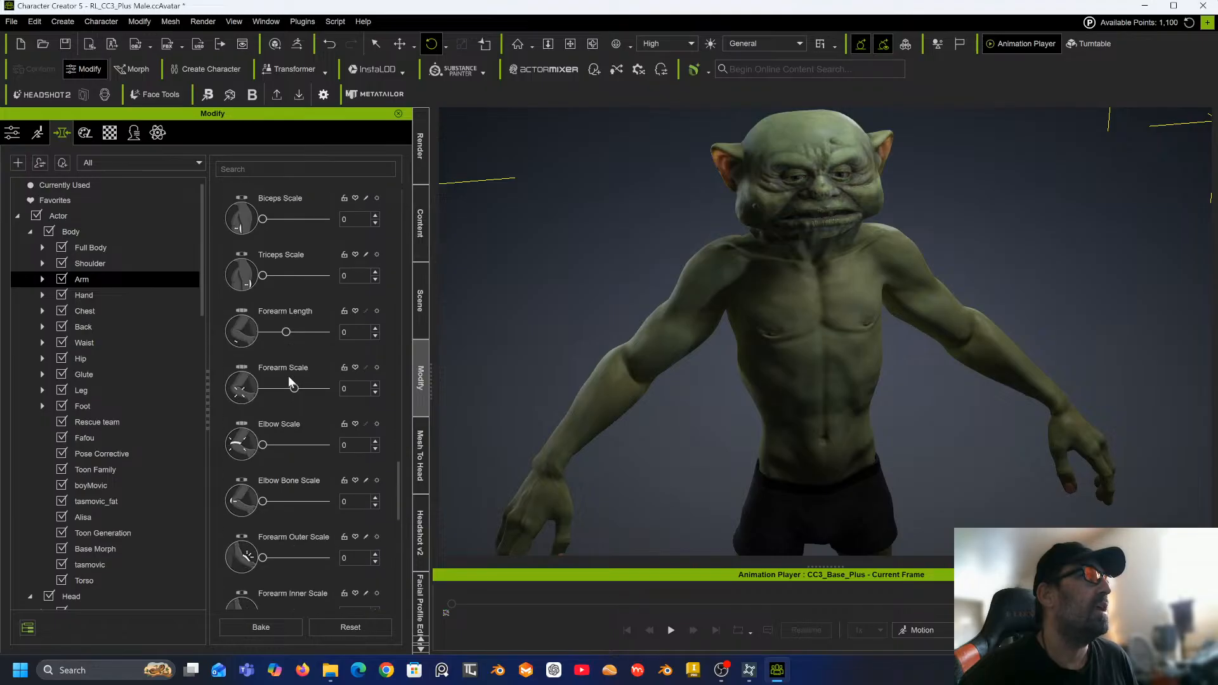
{"action": "scroll", "coordinate": [299, 354], "scroll_direction": "down", "scroll_amount": 2}
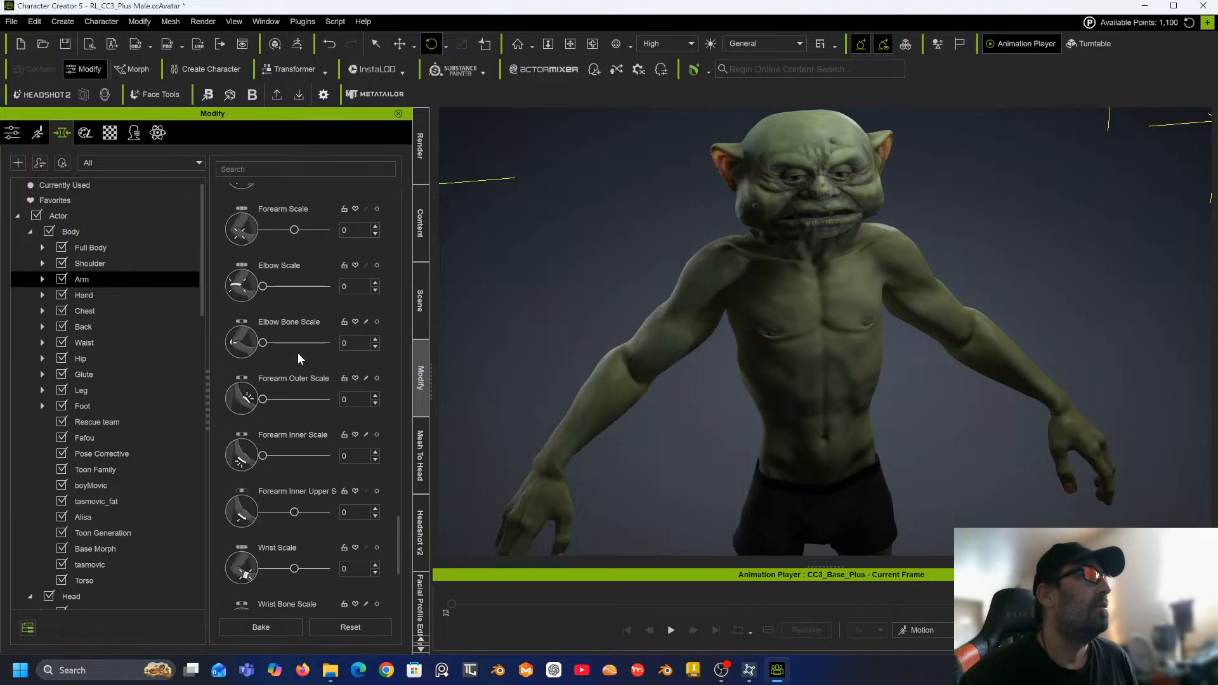
{"action": "scroll", "coordinate": [299, 357], "scroll_direction": "down", "scroll_amount": 2}
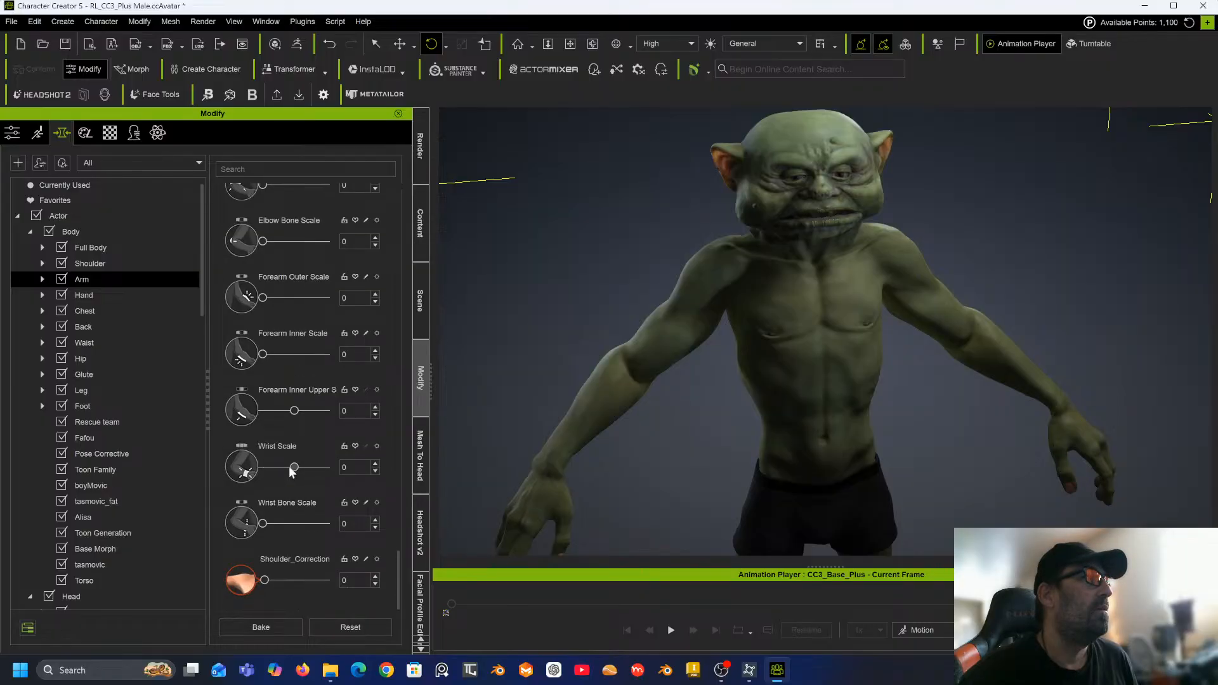
{"action": "left_click_drag", "start_coordinate": [294, 467], "coordinate": [259, 470]}
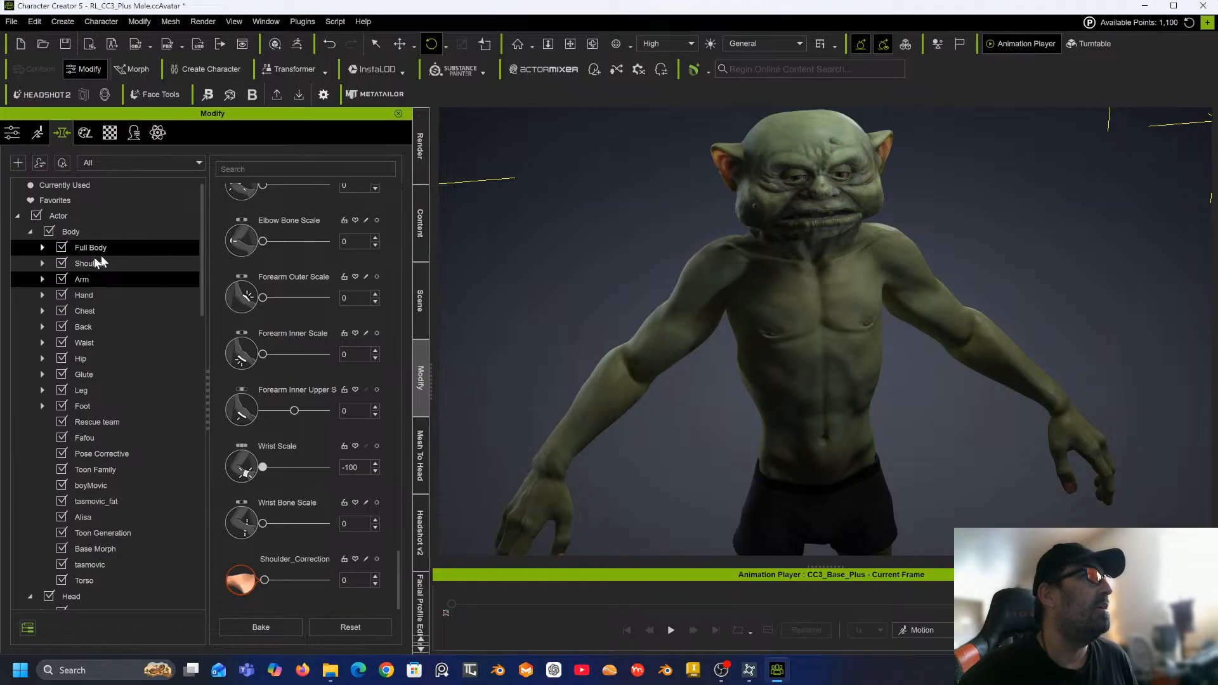
Browse the full-body base shape morphs in the Body category.
{"action": "left_click", "coordinate": [73, 232]}
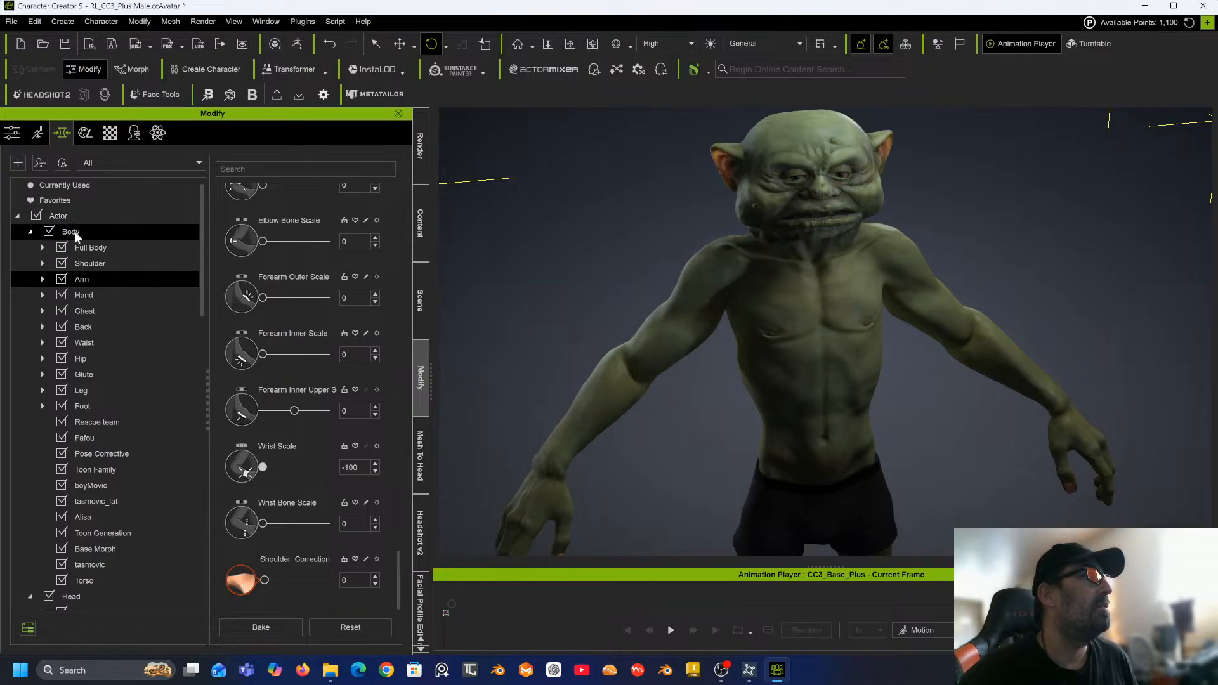
{"action": "left_click", "coordinate": [267, 626]}
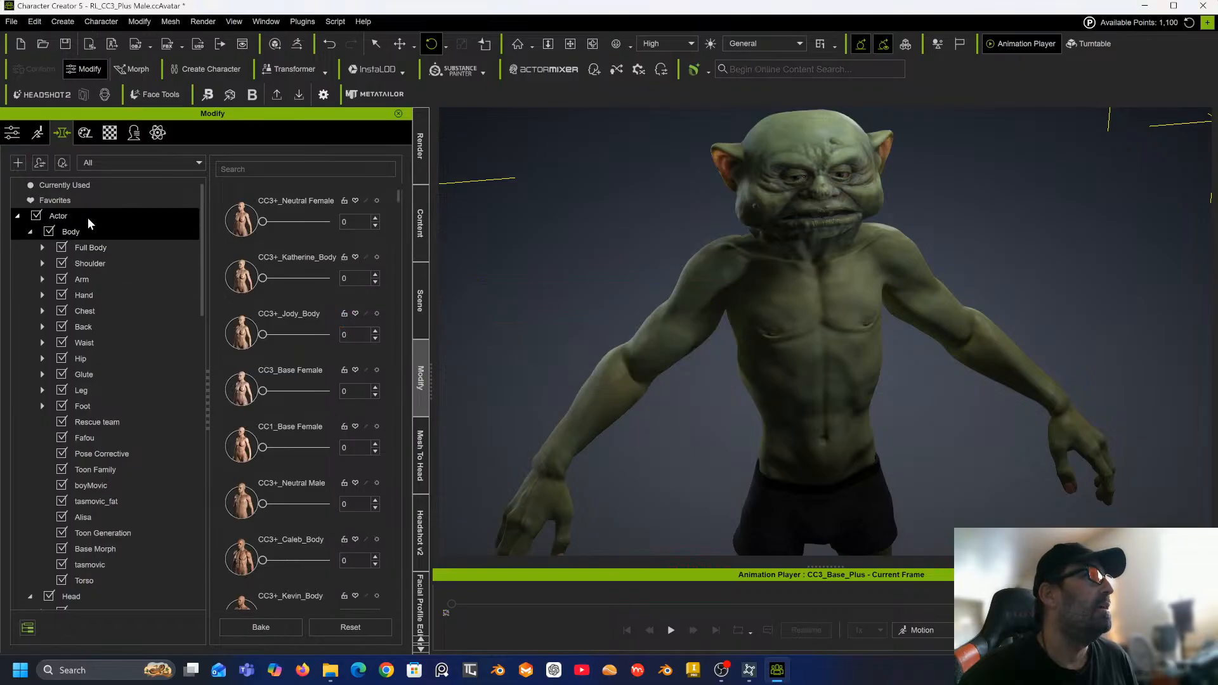
{"action": "left_click", "coordinate": [93, 244]}
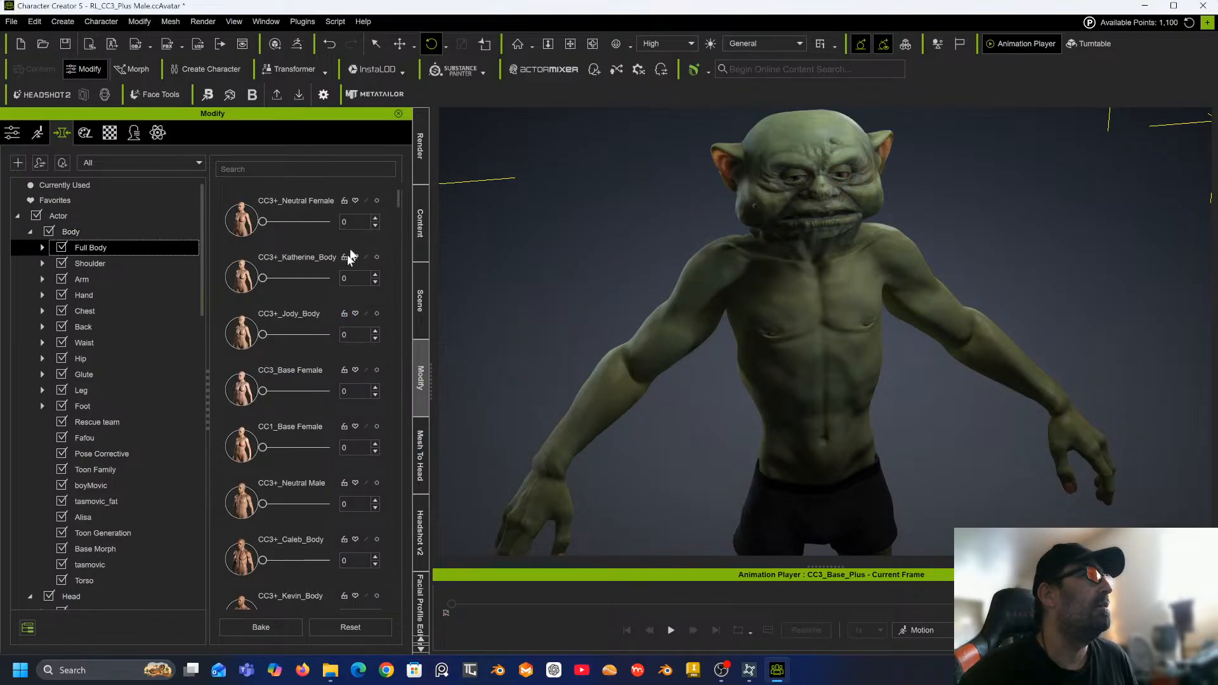
{"action": "scroll", "coordinate": [323, 287], "scroll_direction": "down", "scroll_amount": 3}
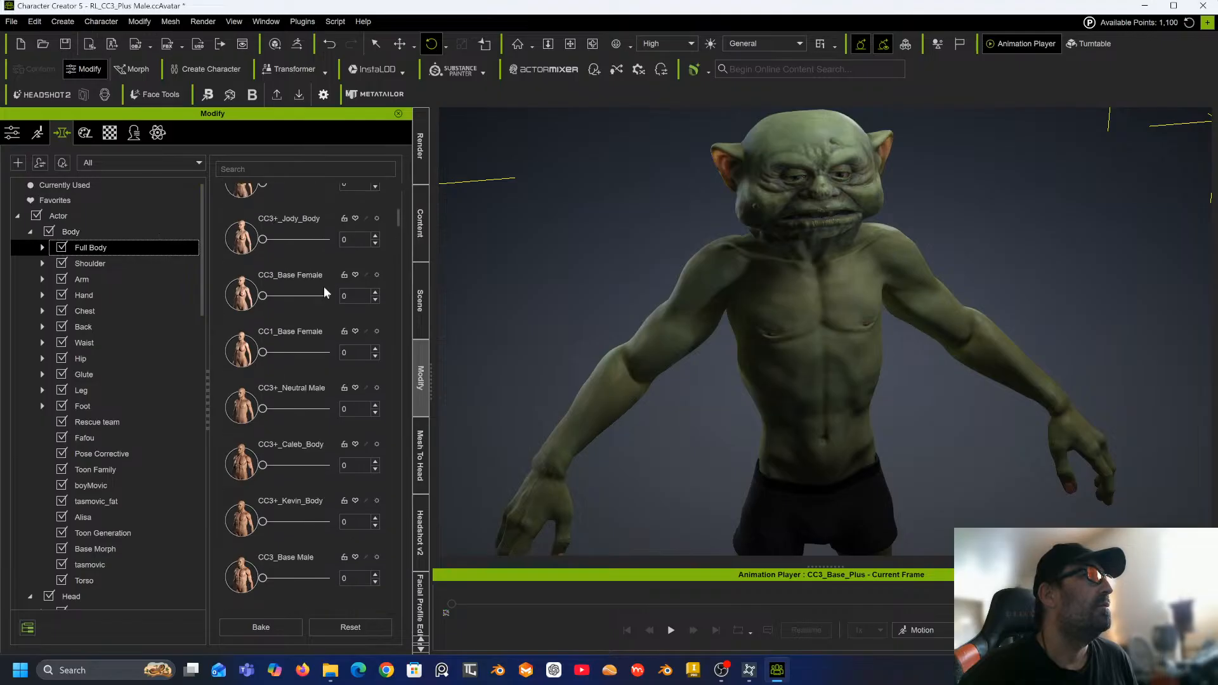
{"action": "scroll", "coordinate": [324, 287], "scroll_direction": "down", "scroll_amount": 2}
{"action": "scroll", "coordinate": [324, 287], "scroll_direction": "up", "scroll_amount": 4}
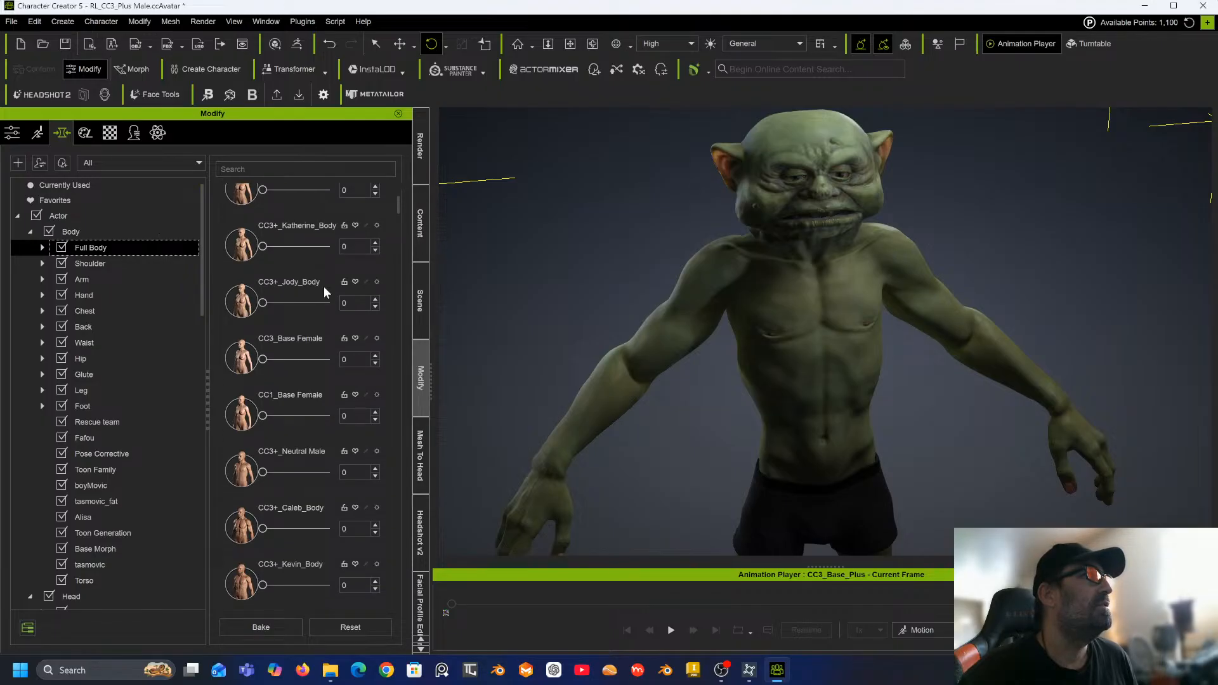
{"action": "scroll", "coordinate": [324, 287], "scroll_direction": "up", "scroll_amount": 1}
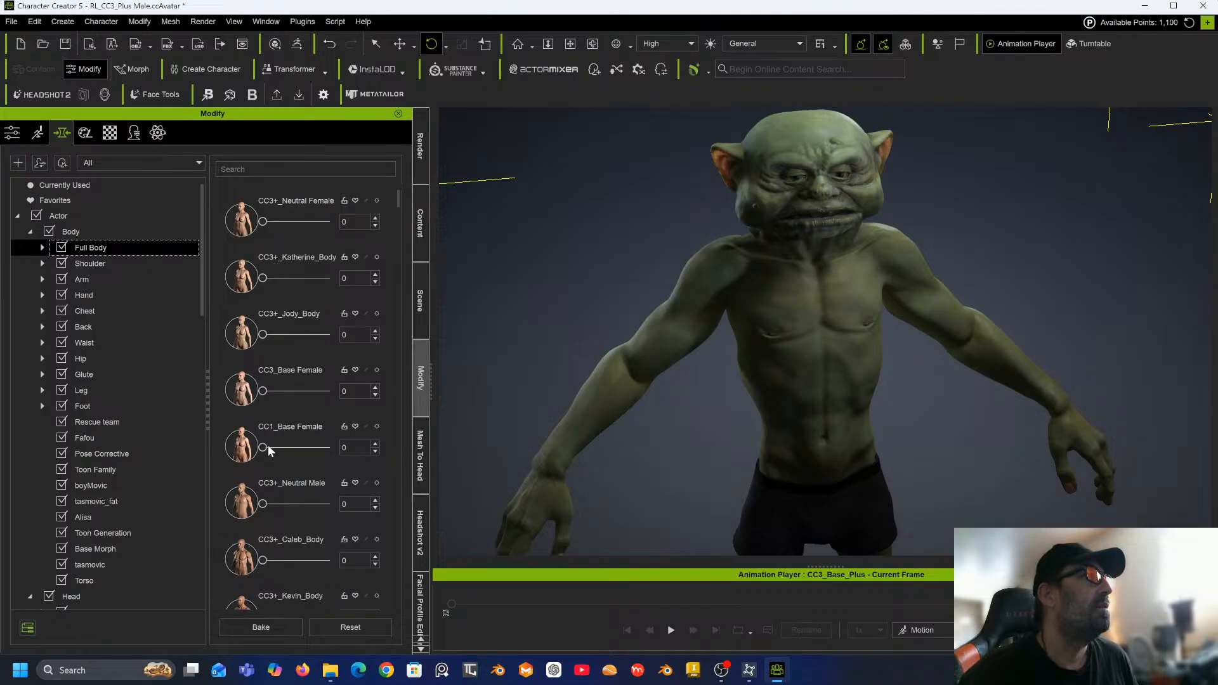
{"action": "scroll", "coordinate": [280, 463], "scroll_direction": "down", "scroll_amount": 2}
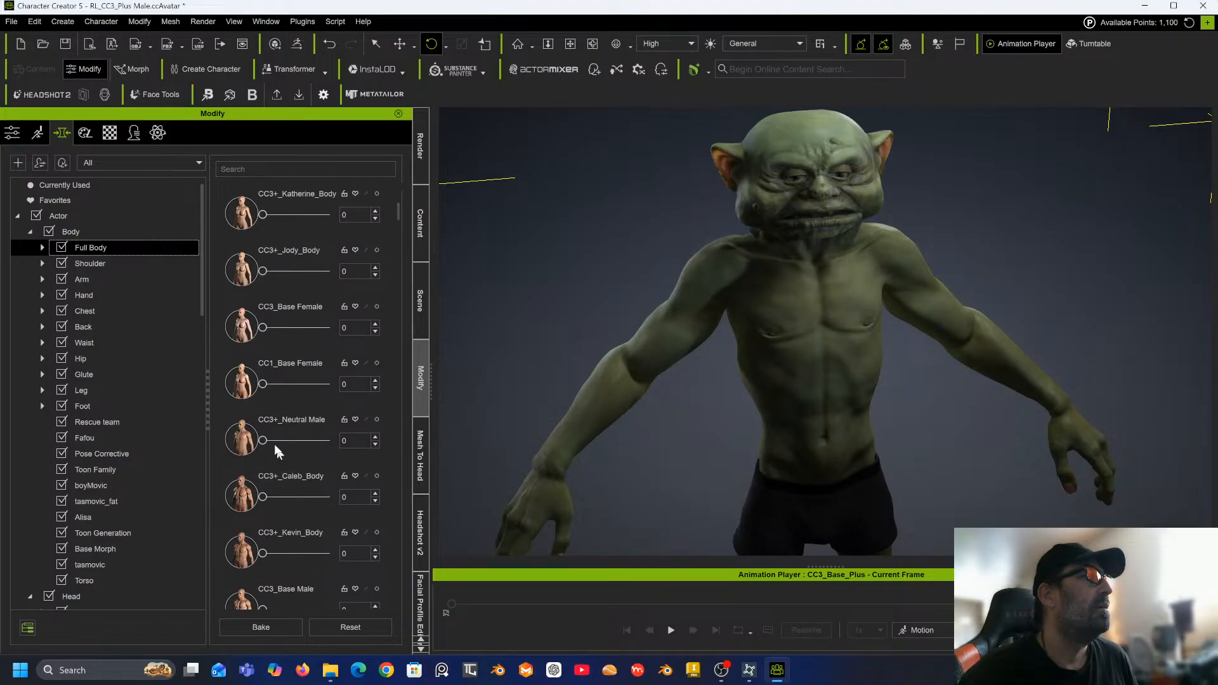
{"action": "left_click_drag", "start_coordinate": [263, 440], "coordinate": [220, 450]}
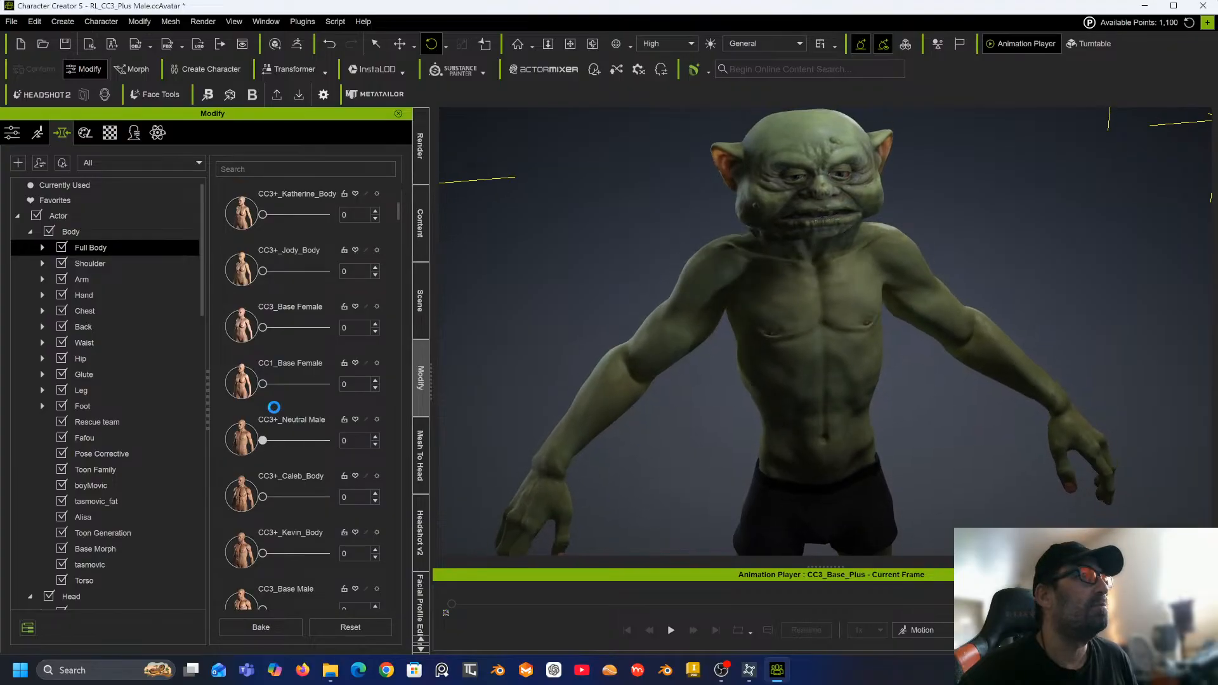
Open the chest morphs and set Chest Depth to 100, viewing the character from the side.
{"action": "left_click", "coordinate": [98, 311]}
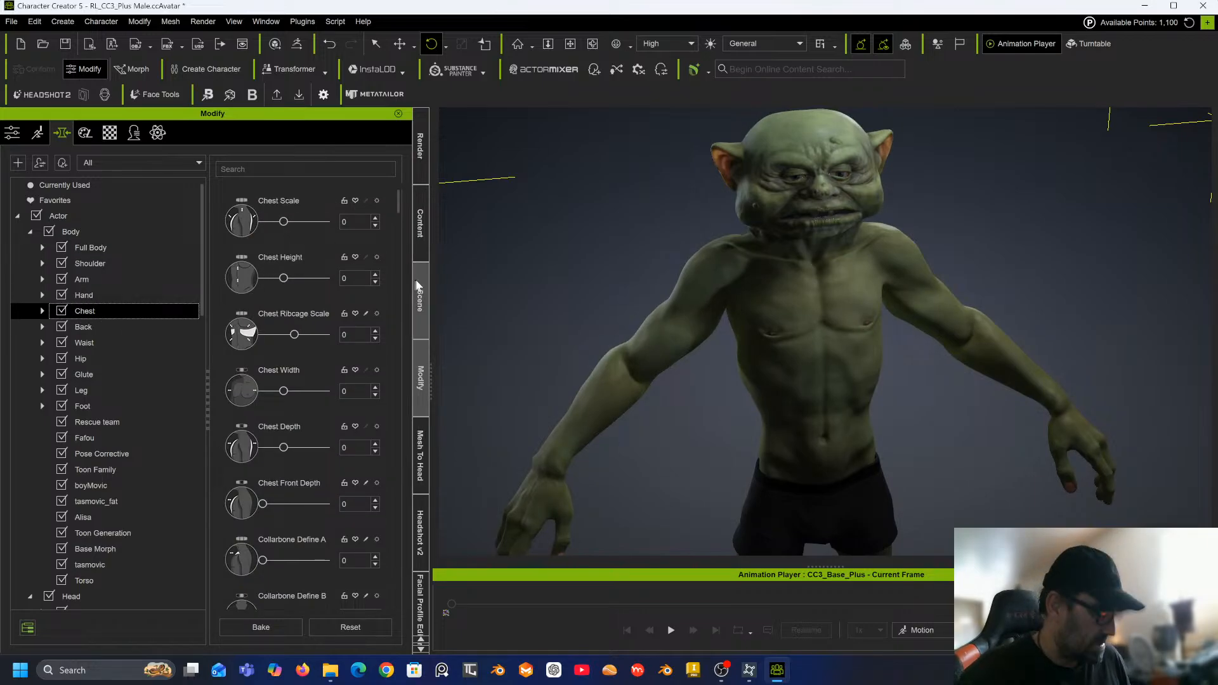
{"action": "left_click_drag", "start_coordinate": [675, 342], "coordinate": [1022, 283], "text": "alt"}
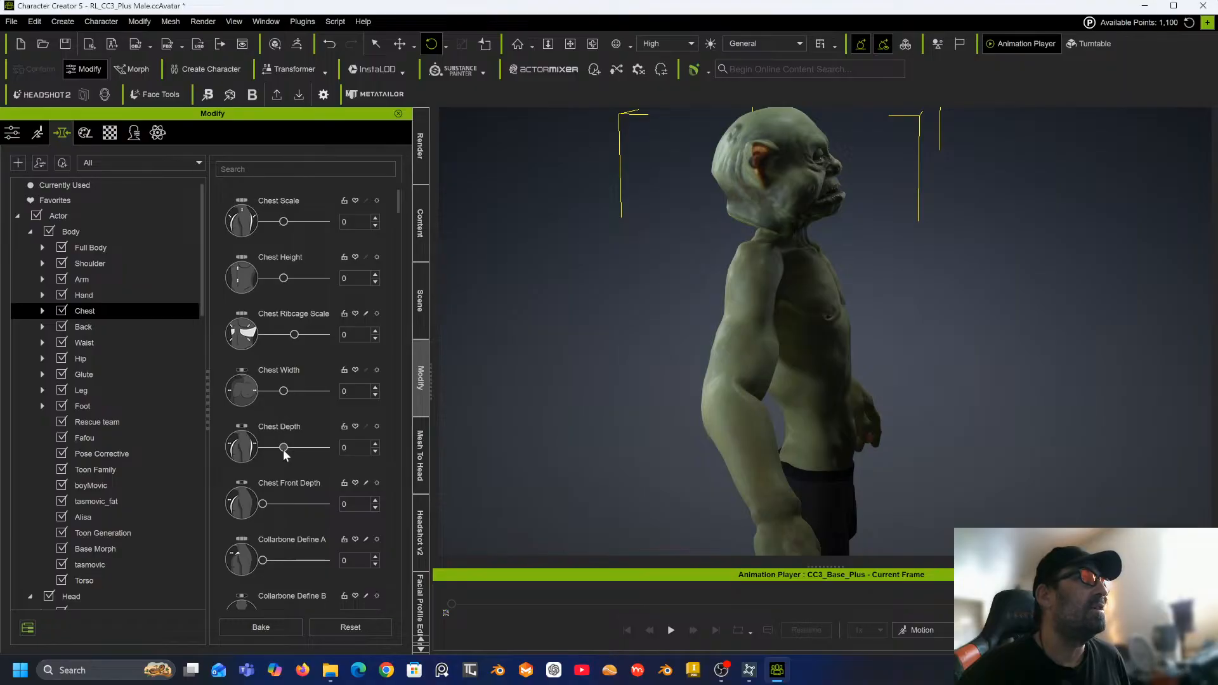
{"action": "left_click_drag", "start_coordinate": [284, 448], "coordinate": [338, 446]}
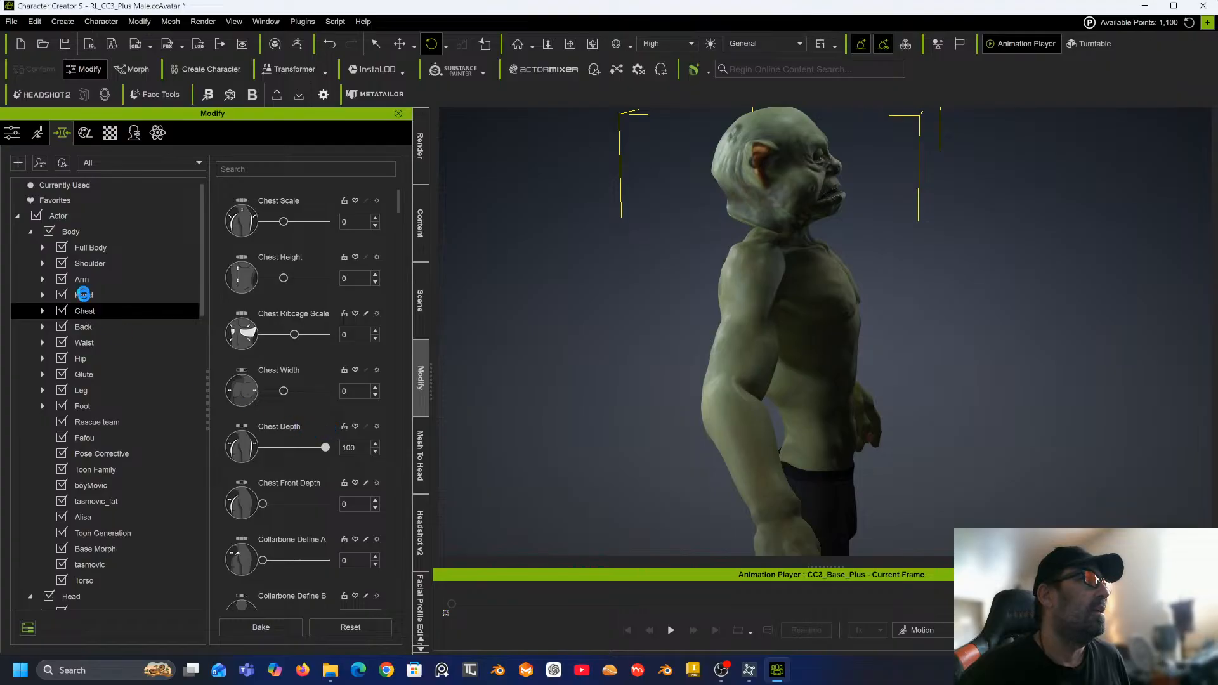
Set Breast Scale A to 22 in the chest morphs.
{"action": "scroll", "coordinate": [306, 432], "scroll_direction": "down", "scroll_amount": 5}
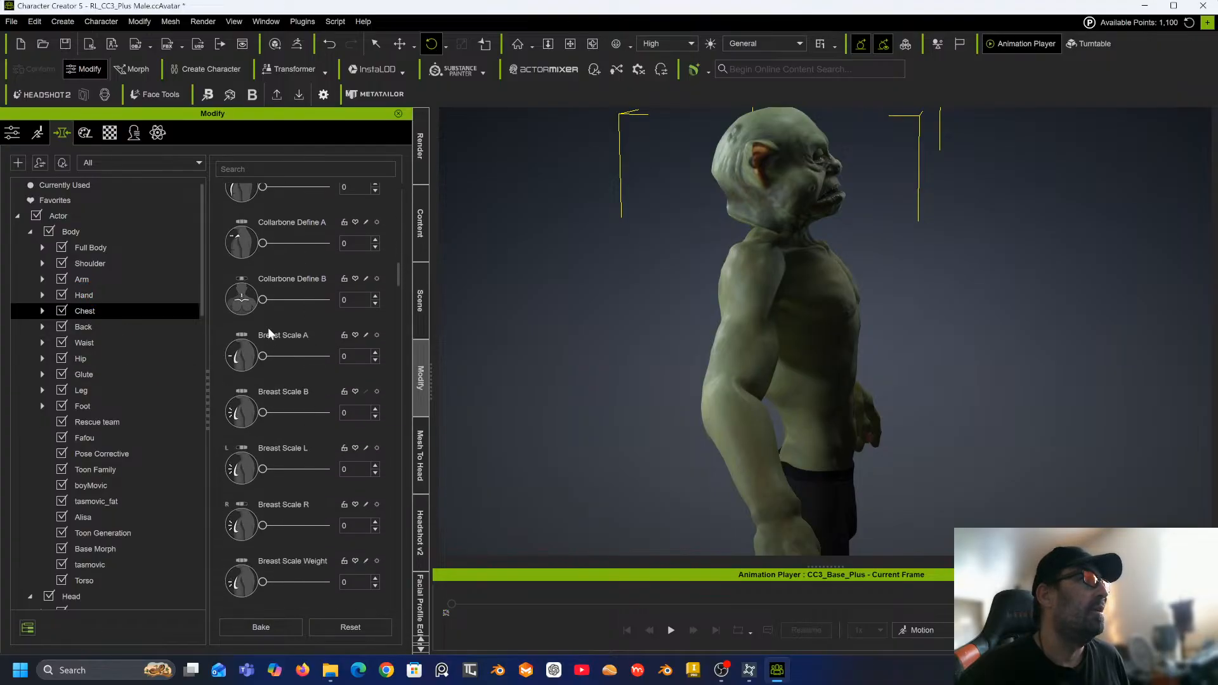
{"action": "left_click_drag", "start_coordinate": [263, 356], "coordinate": [277, 356]}
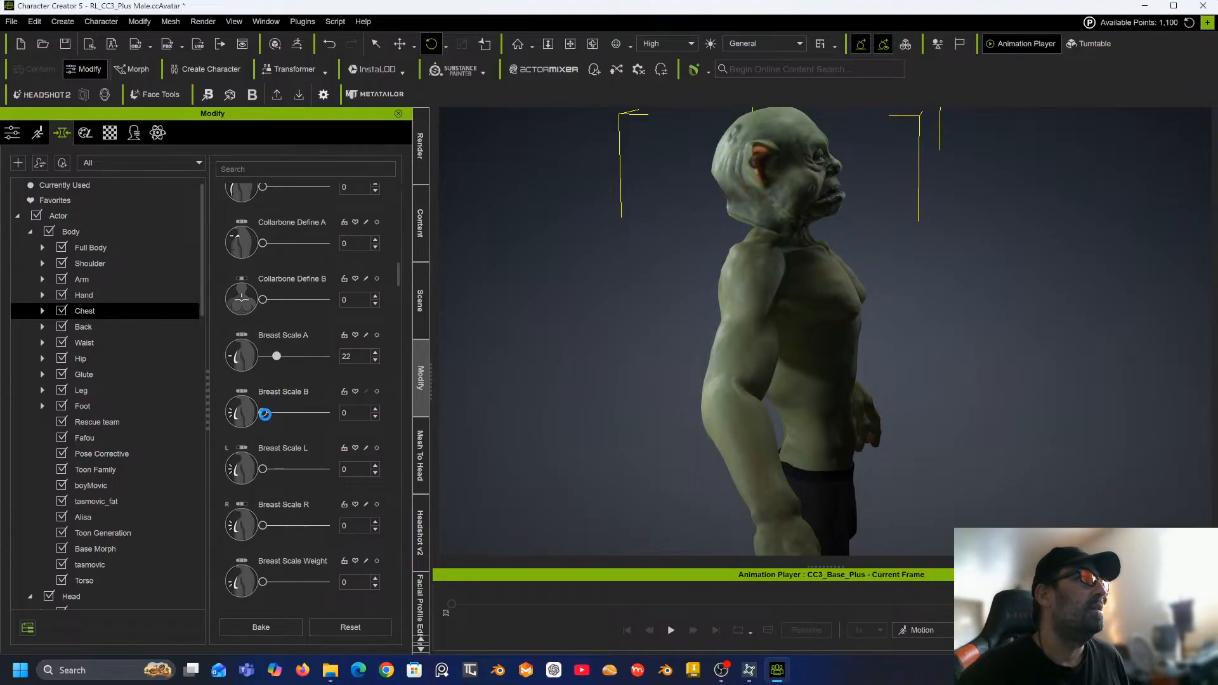
{"action": "mouse_move", "coordinate": [261, 412]}
{"action": "left_mouse_down"}
{"action": "mouse_move", "coordinate": [275, 410]}
{"action": "mouse_move", "coordinate": [257, 414]}
{"action": "left_mouse_up"}
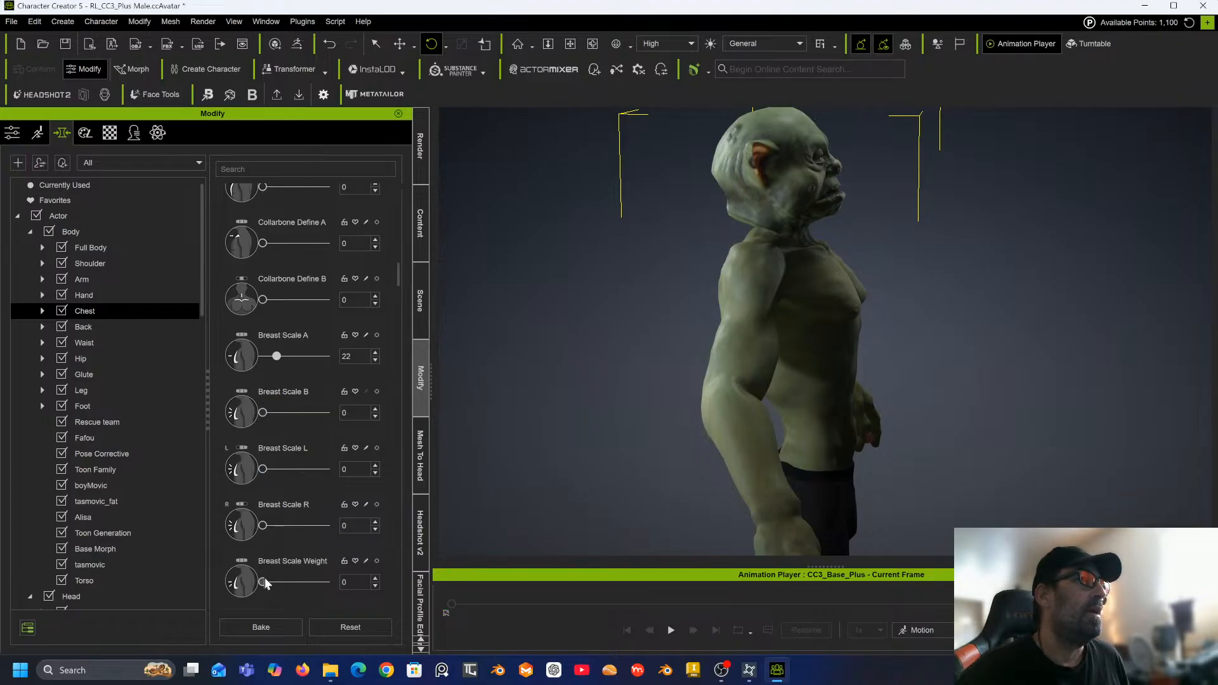
Open the back morphs and set Back Depth to 100 and Back Scapula Depth to -93.
{"action": "mouse_move", "coordinate": [265, 578]}
{"action": "left_mouse_down"}
{"action": "mouse_move", "coordinate": [275, 576]}
{"action": "mouse_move", "coordinate": [245, 575]}
{"action": "left_mouse_up"}
{"action": "left_click", "coordinate": [101, 326]}
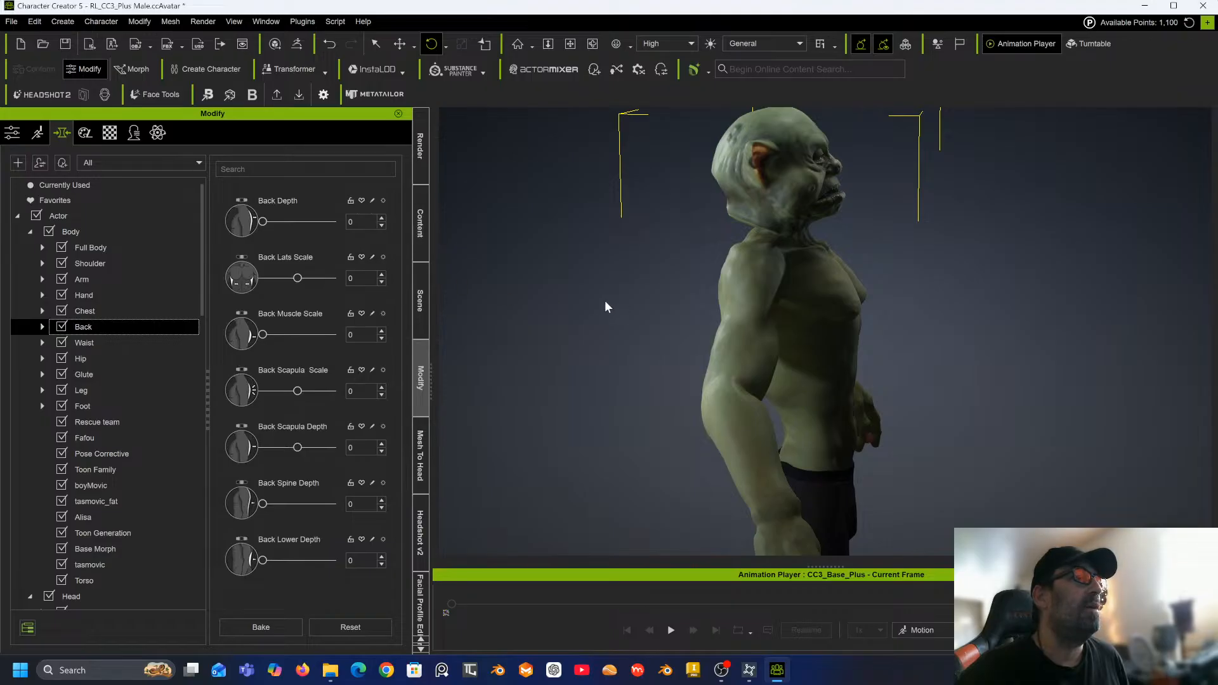
{"action": "left_click_drag", "start_coordinate": [605, 300], "coordinate": [724, 284]}
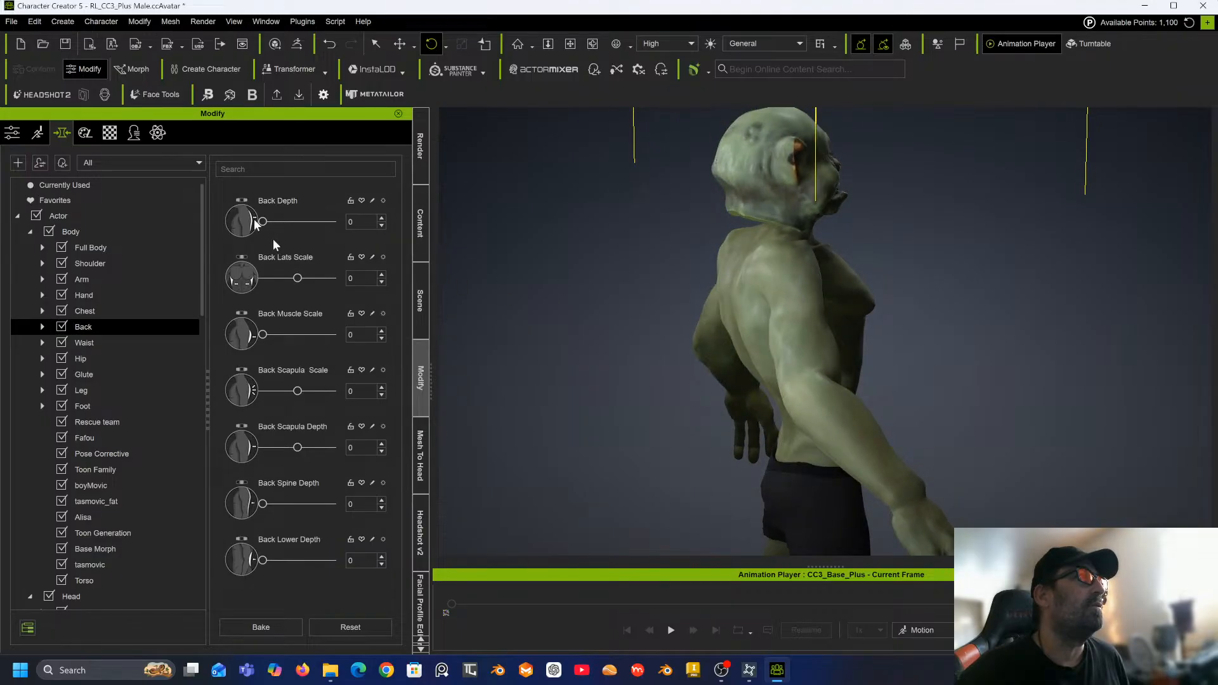
{"action": "left_click_drag", "start_coordinate": [258, 222], "coordinate": [336, 228]}
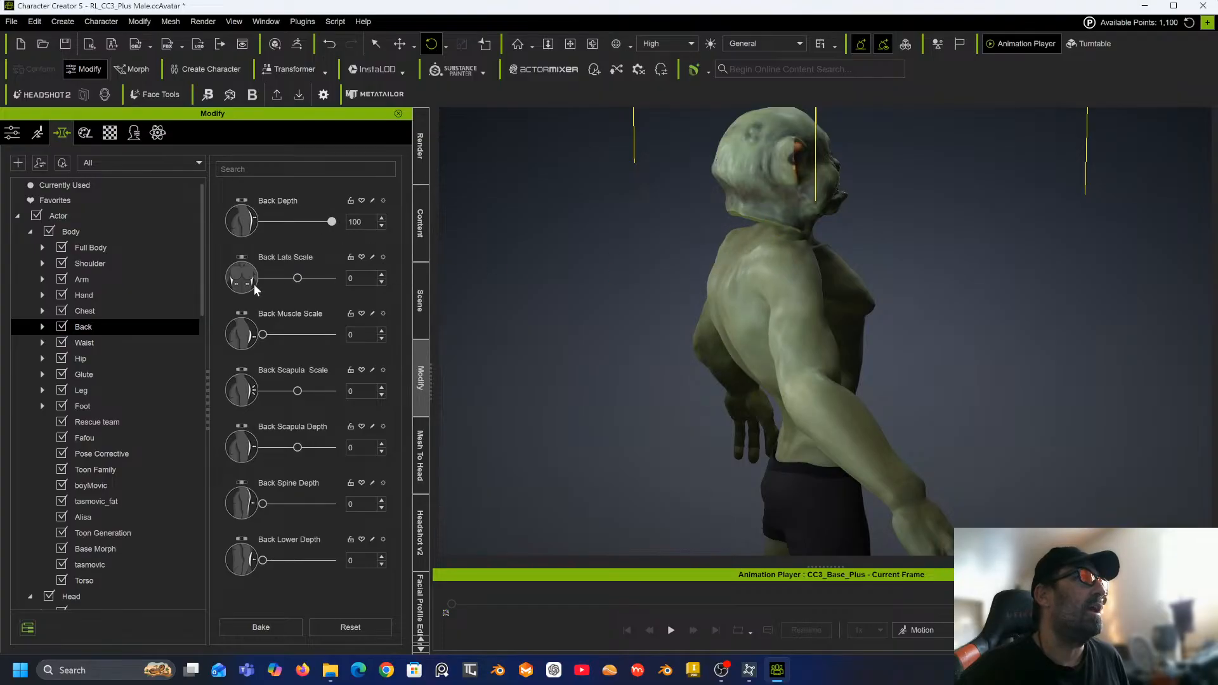
{"action": "mouse_move", "coordinate": [263, 335]}
{"action": "left_mouse_down"}
{"action": "mouse_move", "coordinate": [289, 337]}
{"action": "mouse_move", "coordinate": [254, 336]}
{"action": "left_mouse_up"}
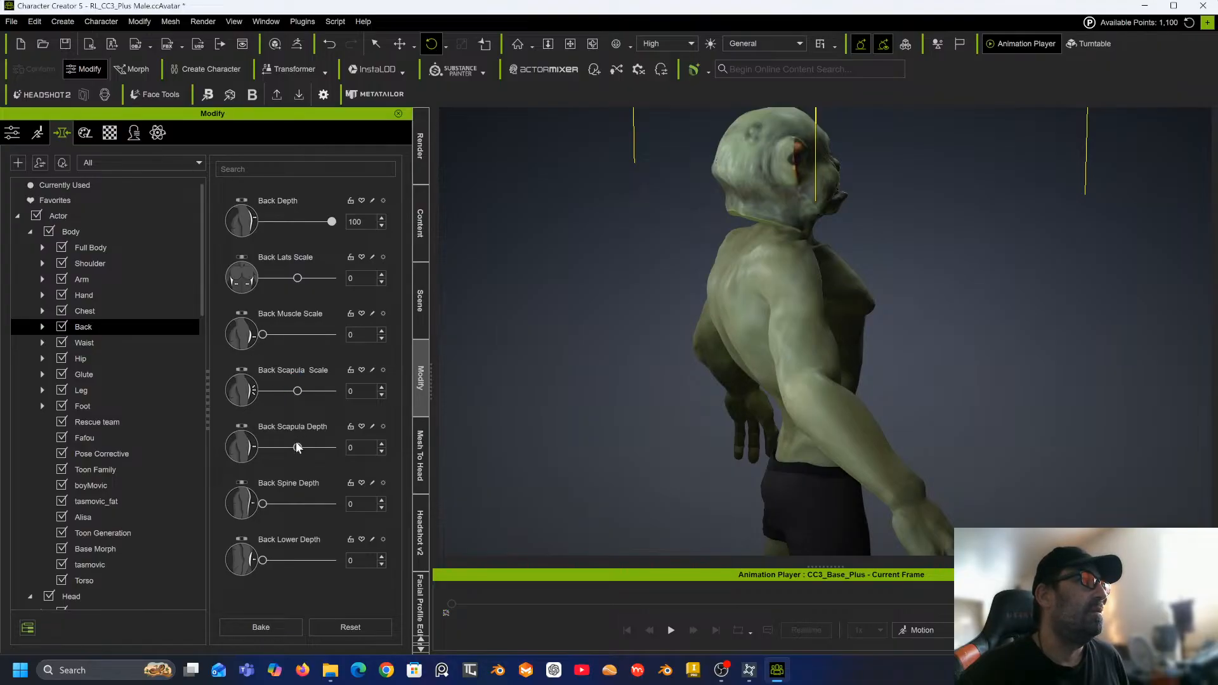
{"action": "left_click_drag", "start_coordinate": [297, 447], "coordinate": [265, 448]}
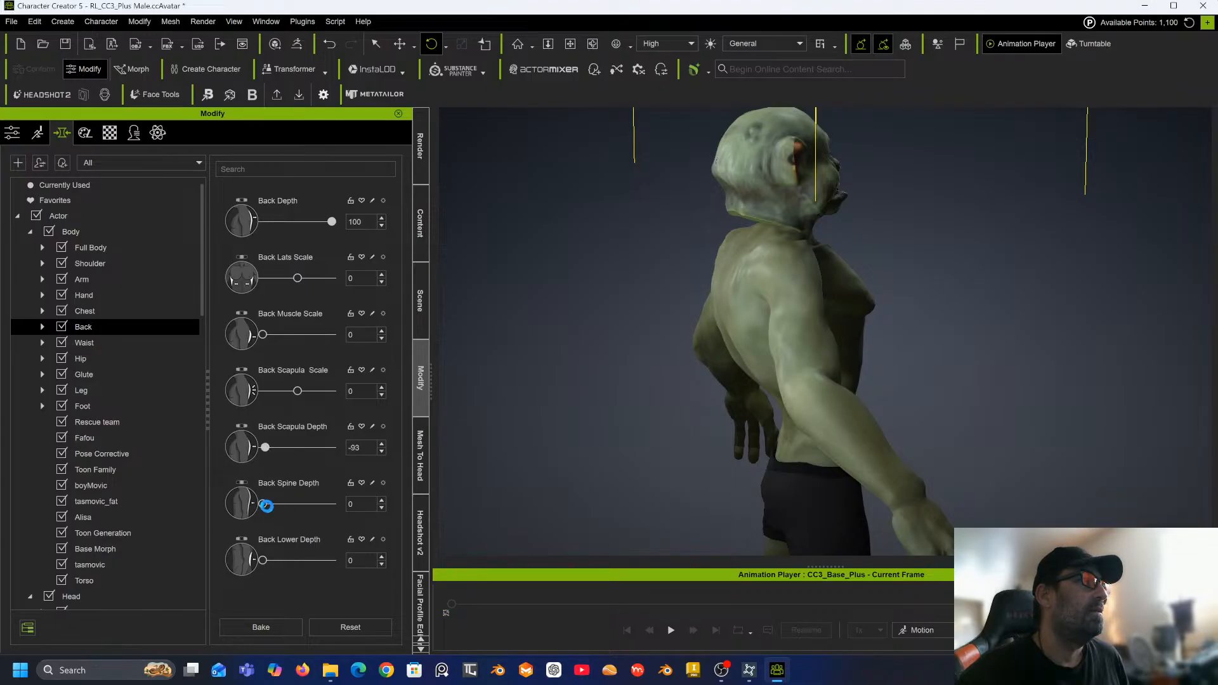
{"action": "left_click_drag", "start_coordinate": [263, 505], "coordinate": [289, 505]}
{"action": "left_click_drag", "start_coordinate": [329, 503], "coordinate": [248, 507]}
{"action": "mouse_move", "coordinate": [263, 561]}
{"action": "left_mouse_down"}
{"action": "mouse_move", "coordinate": [289, 561]}
{"action": "mouse_move", "coordinate": [251, 562]}
{"action": "left_mouse_up"}
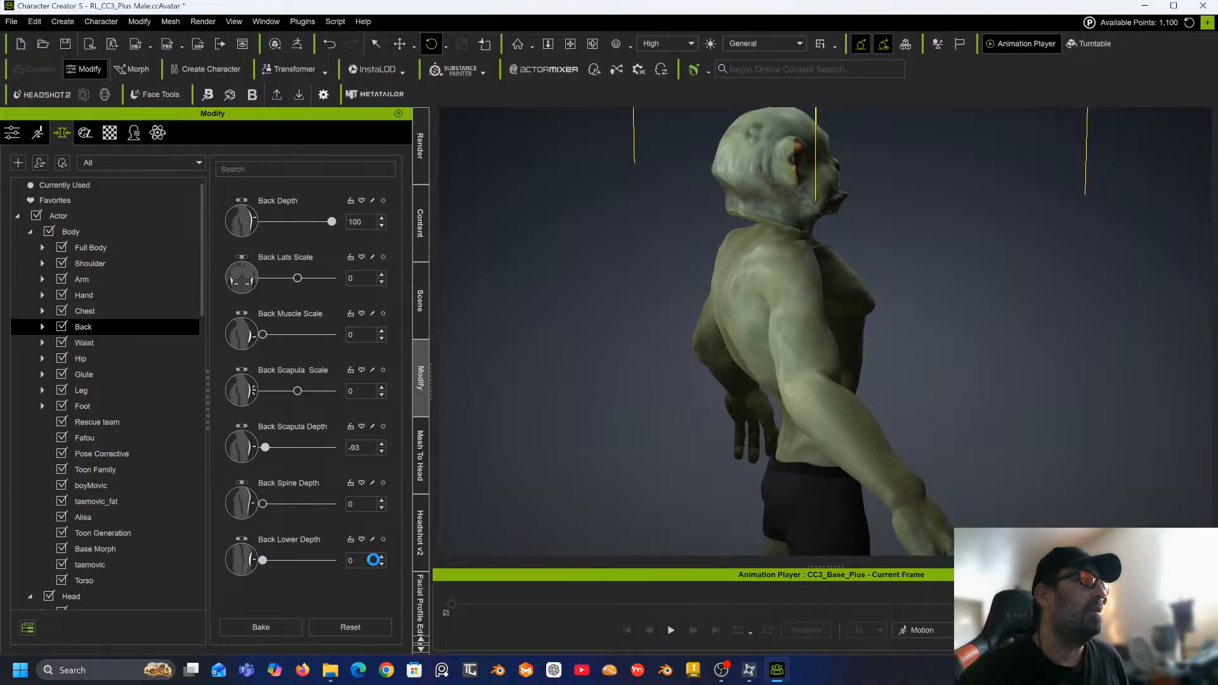
Open the waist morphs and set Abdomen Scale to 400.
{"action": "left_click", "coordinate": [97, 344]}
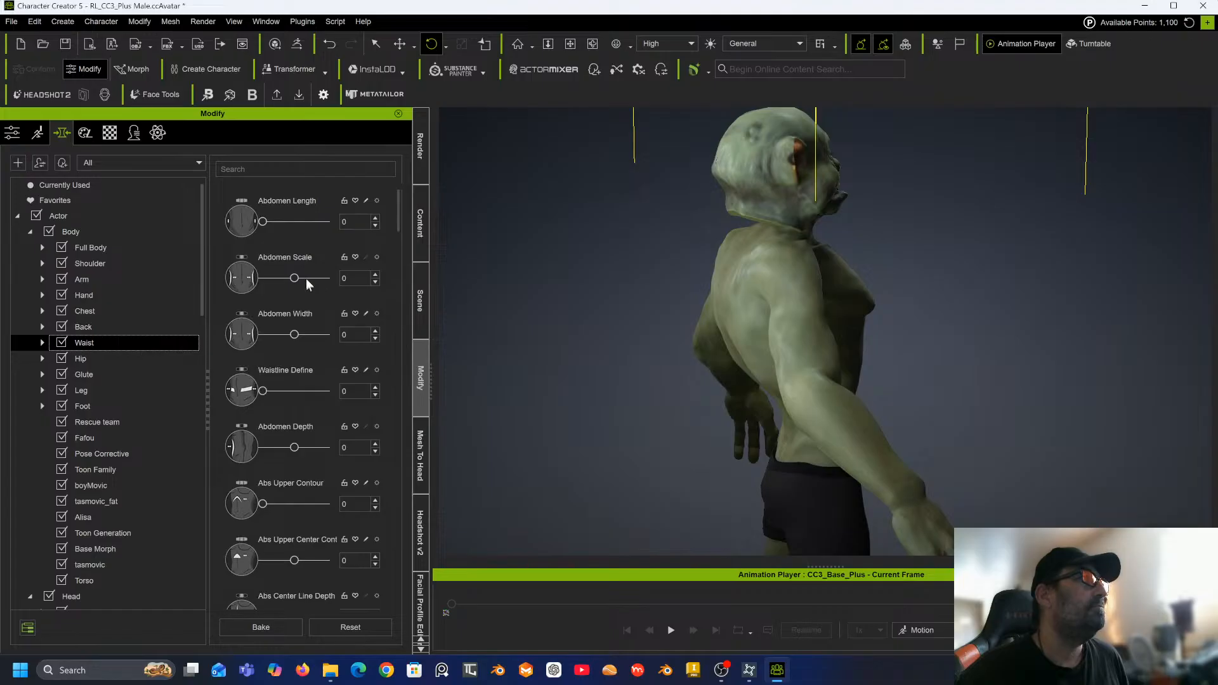
{"action": "left_click_drag", "start_coordinate": [296, 276], "coordinate": [424, 268]}
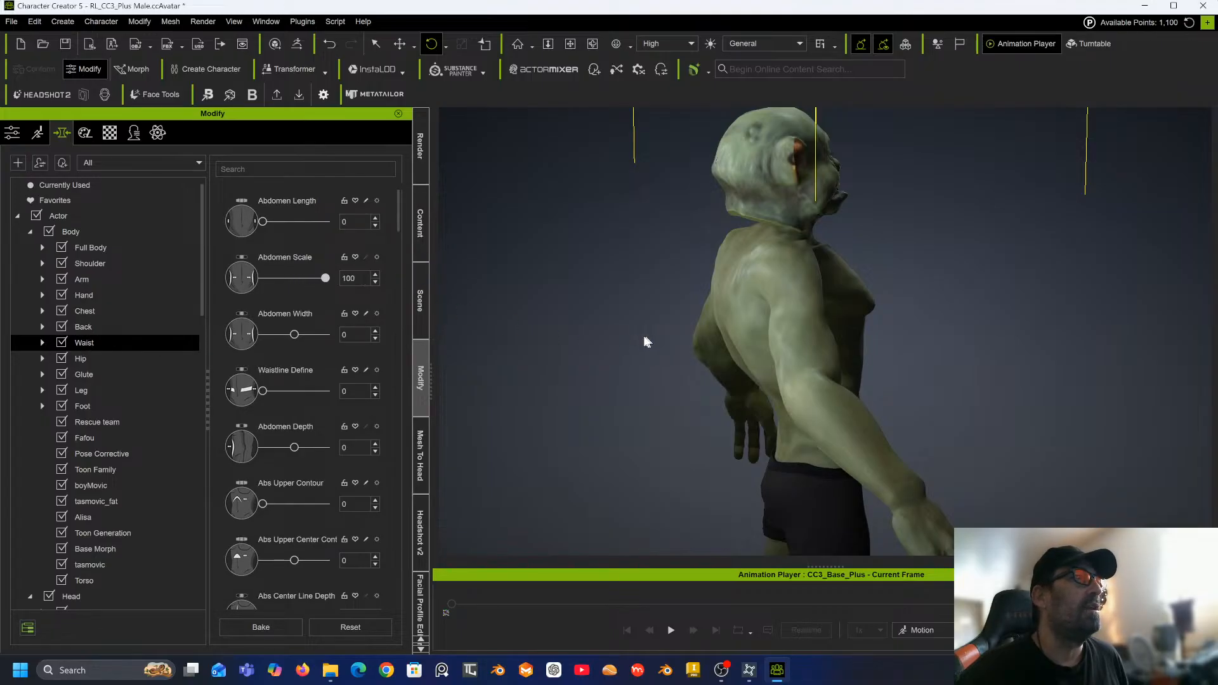
{"action": "right_click_drag", "start_coordinate": [646, 336], "coordinate": [285, 300]}
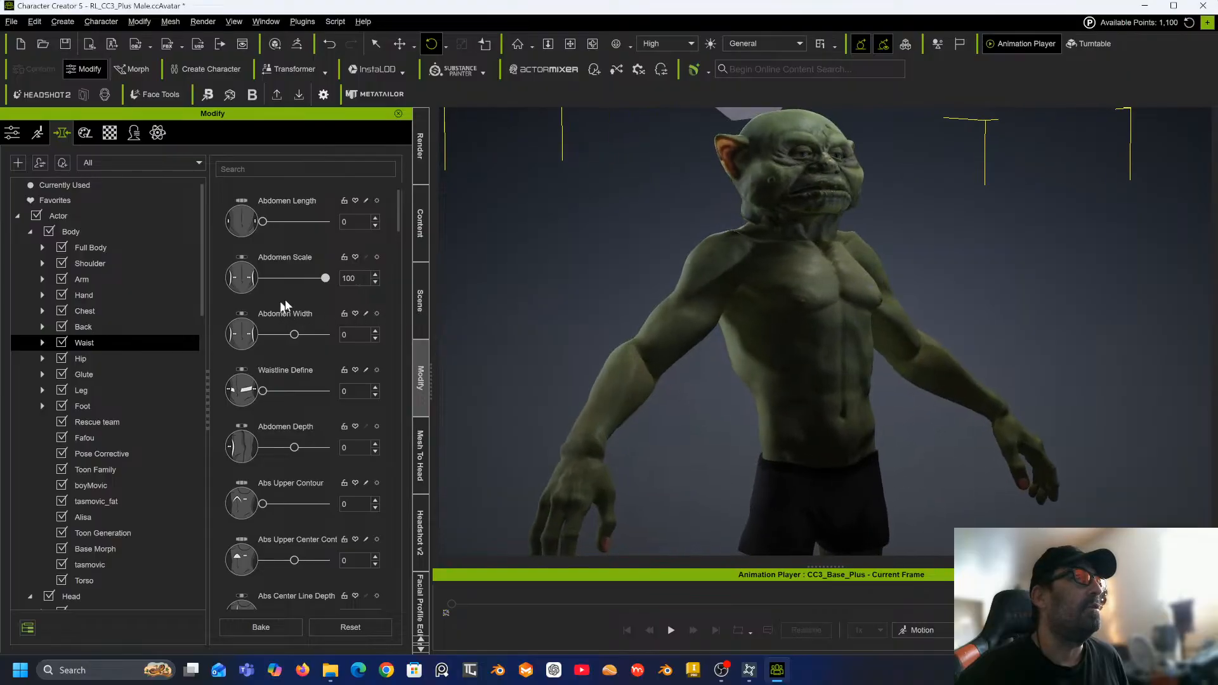
{"action": "double_click", "coordinate": [366, 278]}
{"action": "type", "text": "400"}
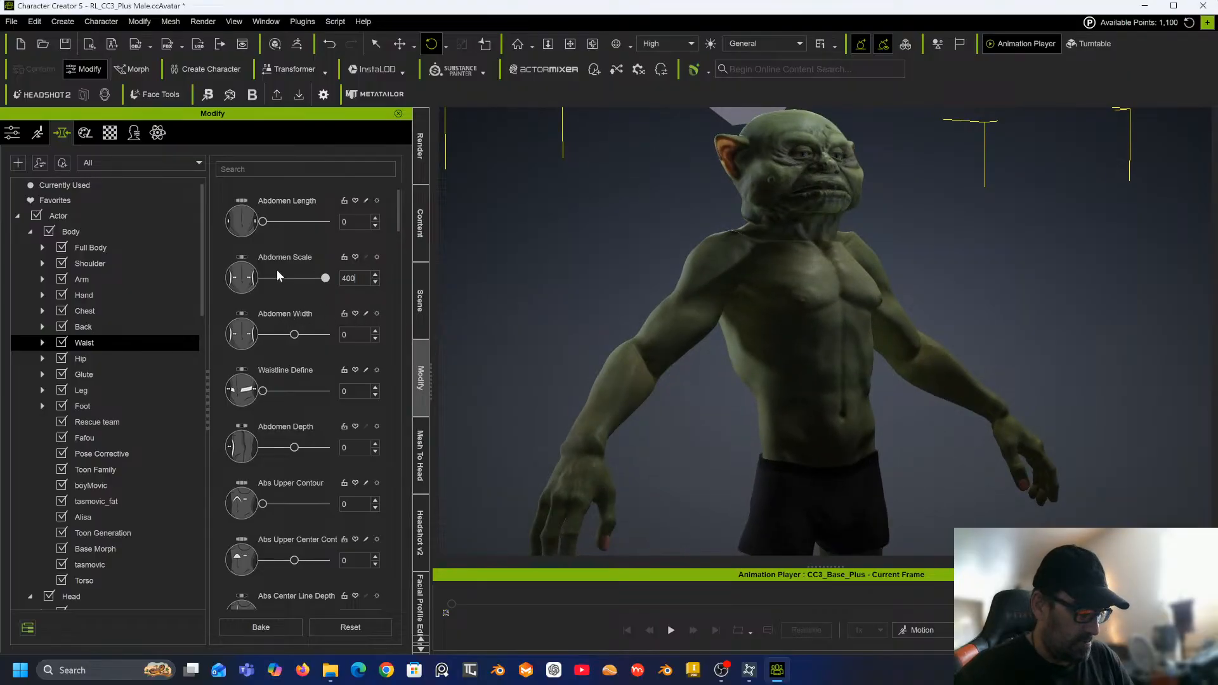
{"action": "key", "text": "Return"}
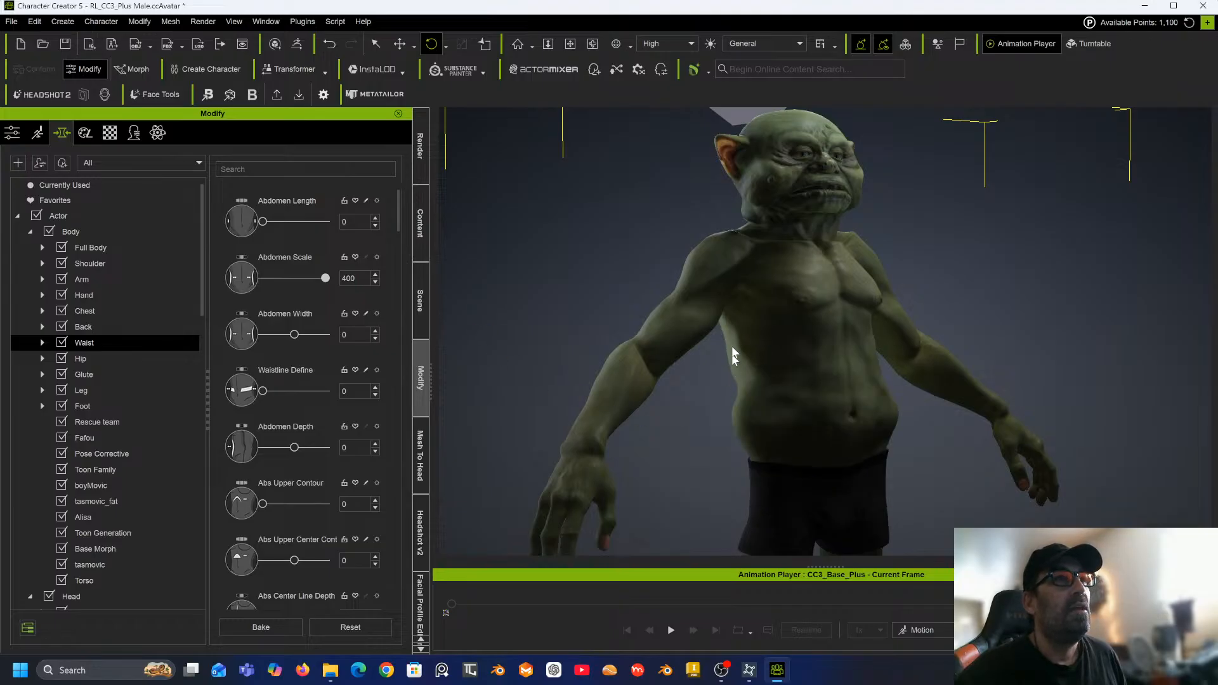
Set Abdomen Depth to 200, checking the belly from the side.
{"action": "left_click_drag", "start_coordinate": [674, 351], "coordinate": [1074, 356]}
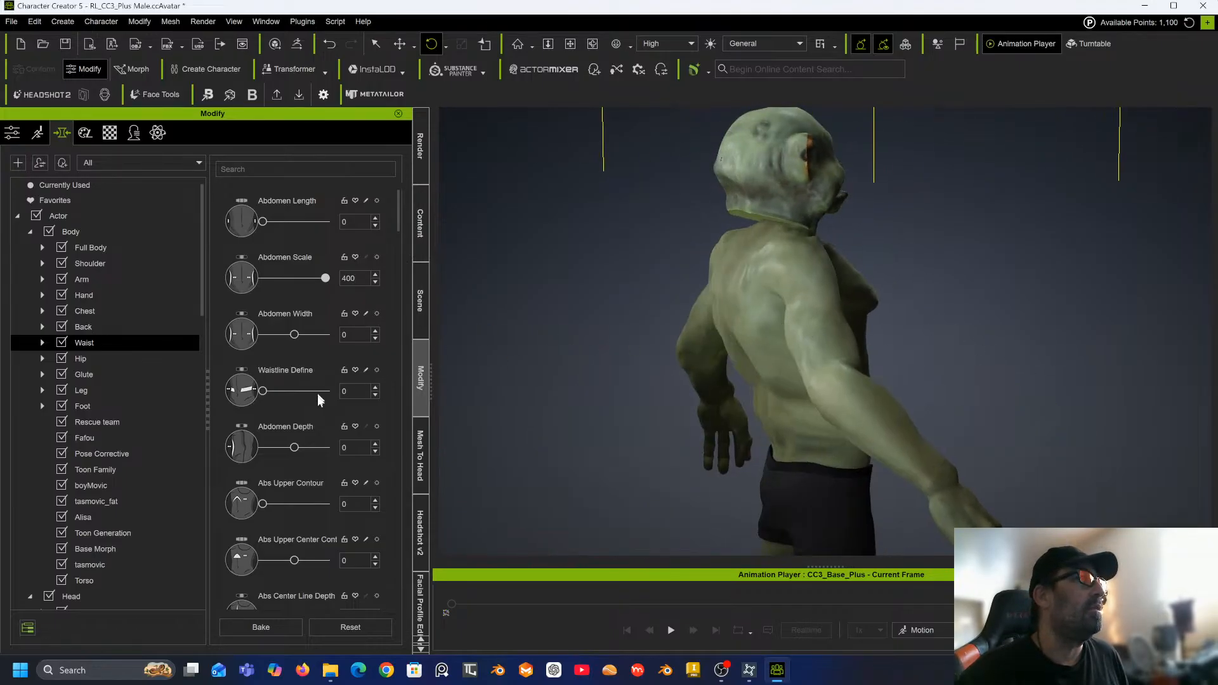
{"action": "left_click_drag", "start_coordinate": [299, 448], "coordinate": [355, 447]}
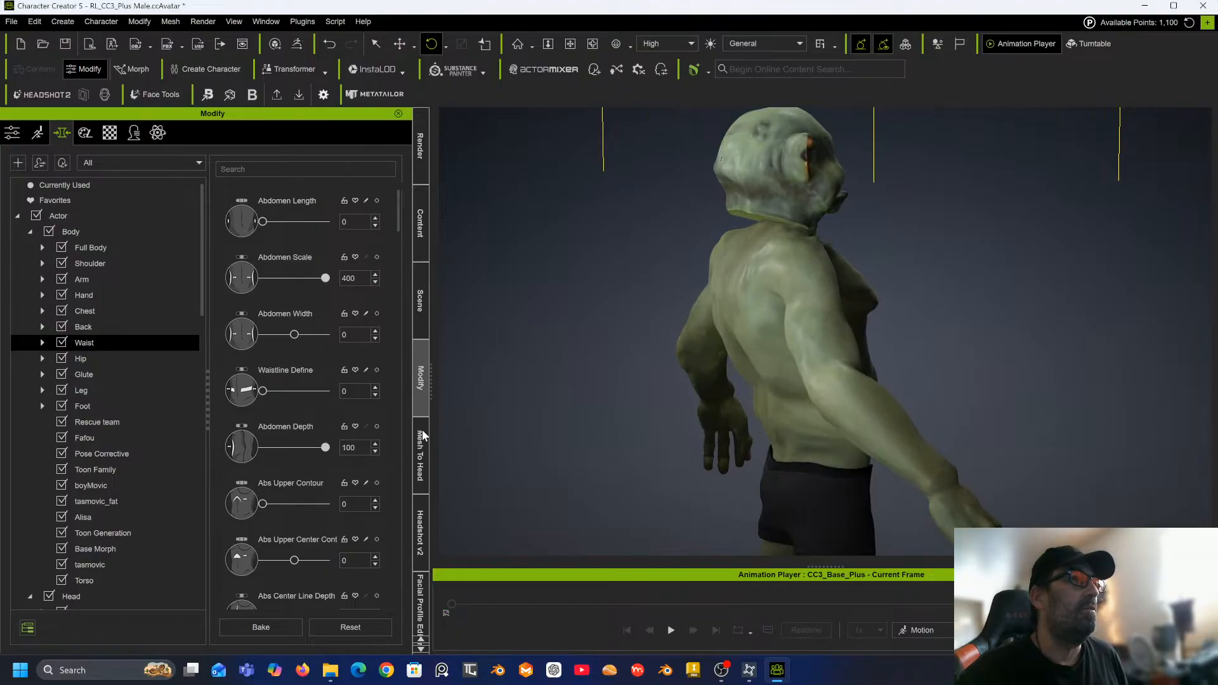
{"action": "left_click_drag", "start_coordinate": [655, 375], "coordinate": [497, 359]}
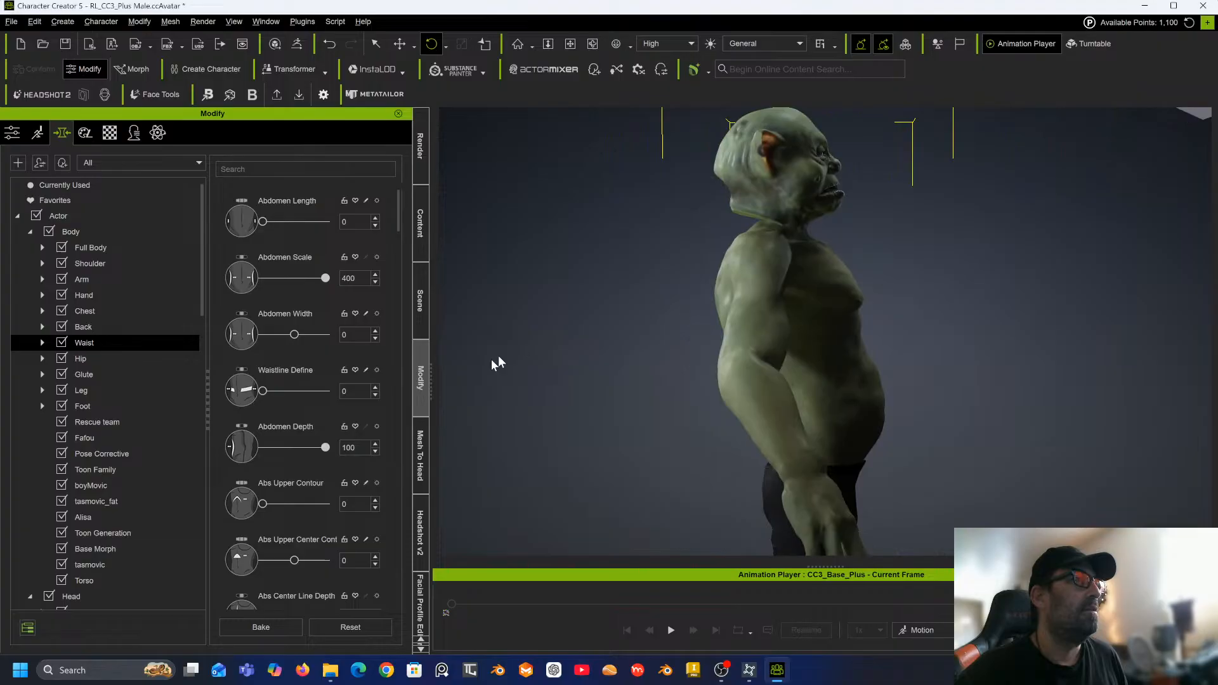
{"action": "double_click", "coordinate": [340, 448]}
{"action": "type", "text": "20"}
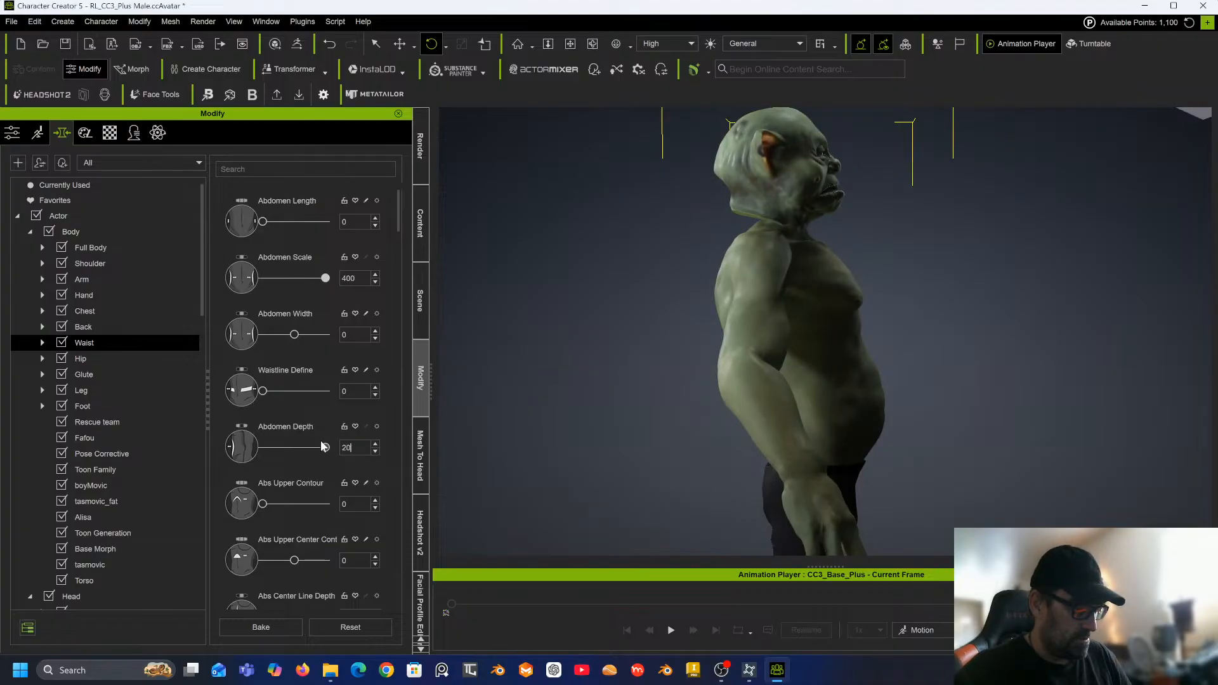
{"action": "type", "text": "0"}
{"action": "key", "text": "Return"}
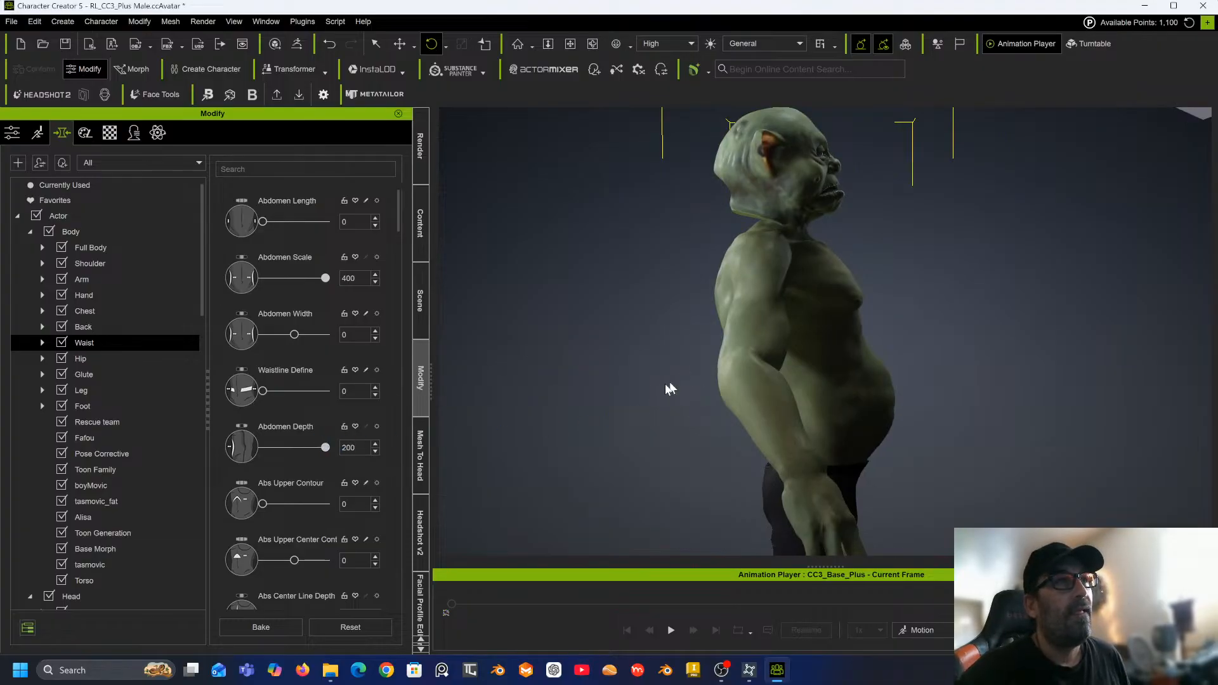
Reduce Abdomen Scale to 250.
{"action": "left_click_drag", "start_coordinate": [669, 389], "coordinate": [532, 357]}
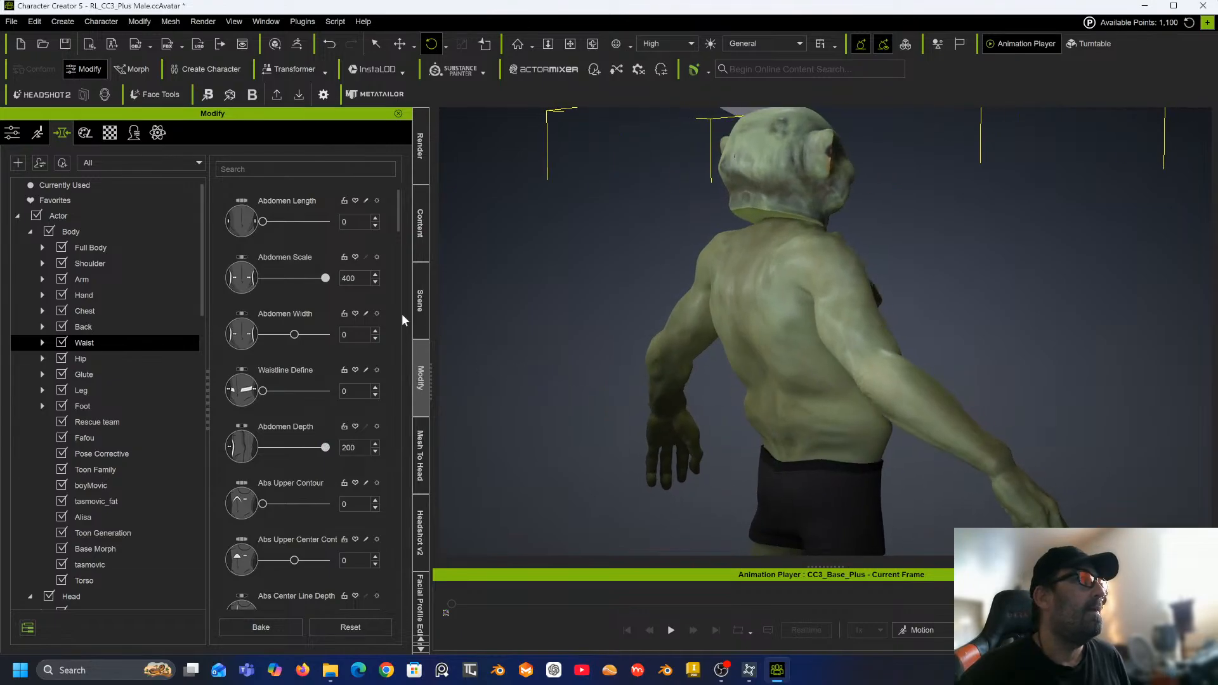
{"action": "left_click", "coordinate": [324, 279]}
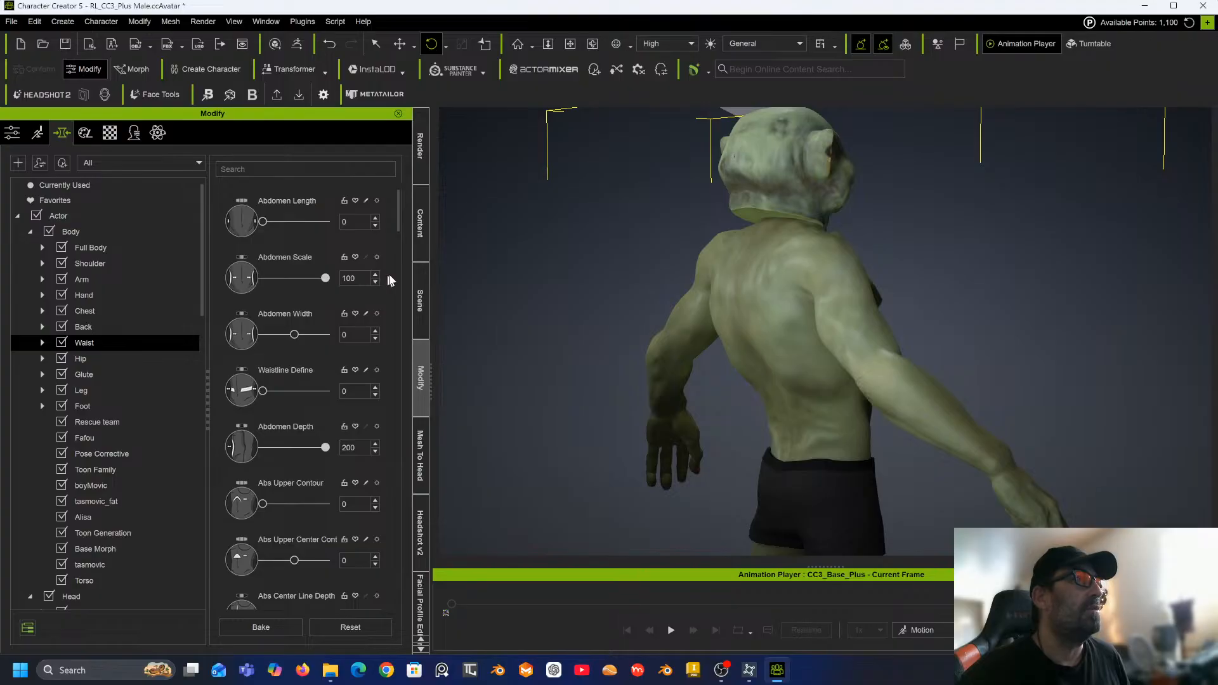
{"action": "double_click", "coordinate": [361, 278]}
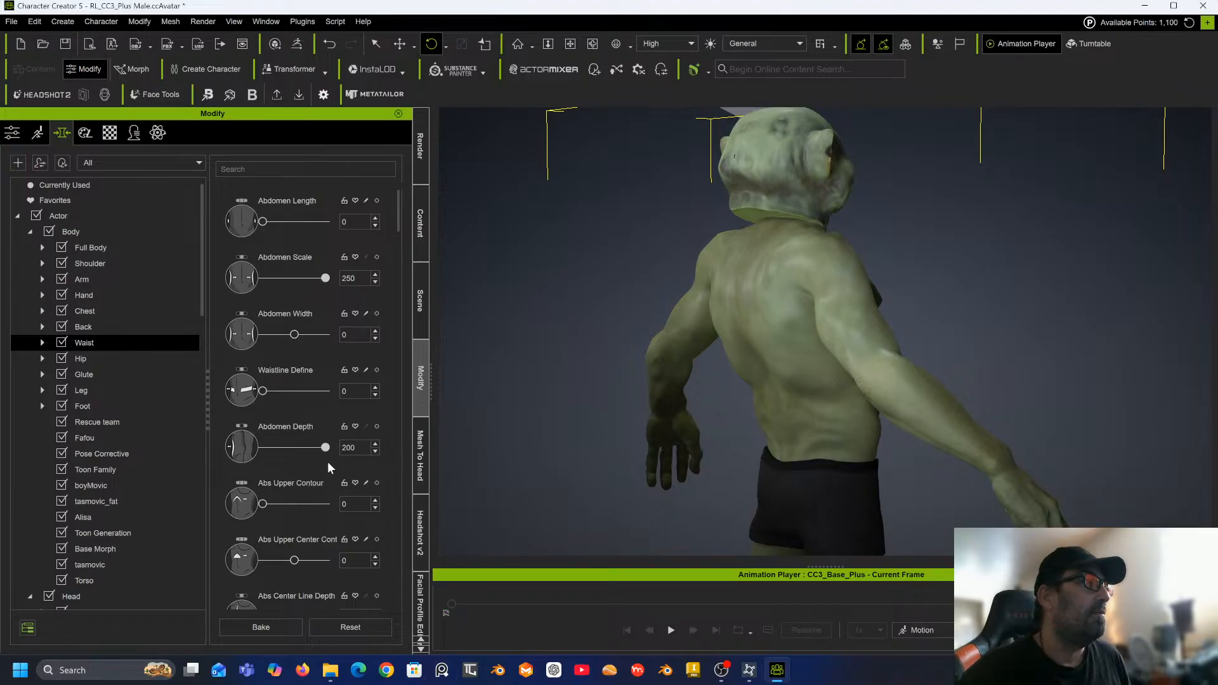
Scroll further through the waist morphs and set Muffin Top to 100.
{"action": "scroll", "coordinate": [326, 466], "scroll_direction": "down", "scroll_amount": 5}
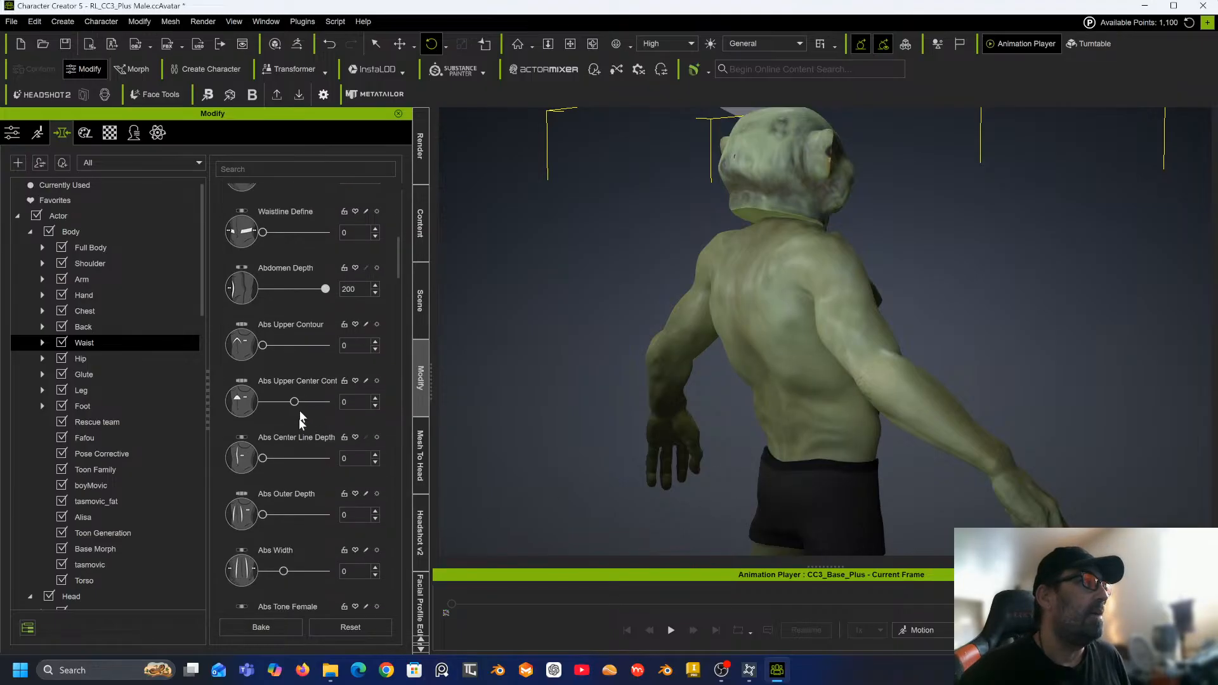
{"action": "scroll", "coordinate": [295, 443], "scroll_direction": "down", "scroll_amount": 7}
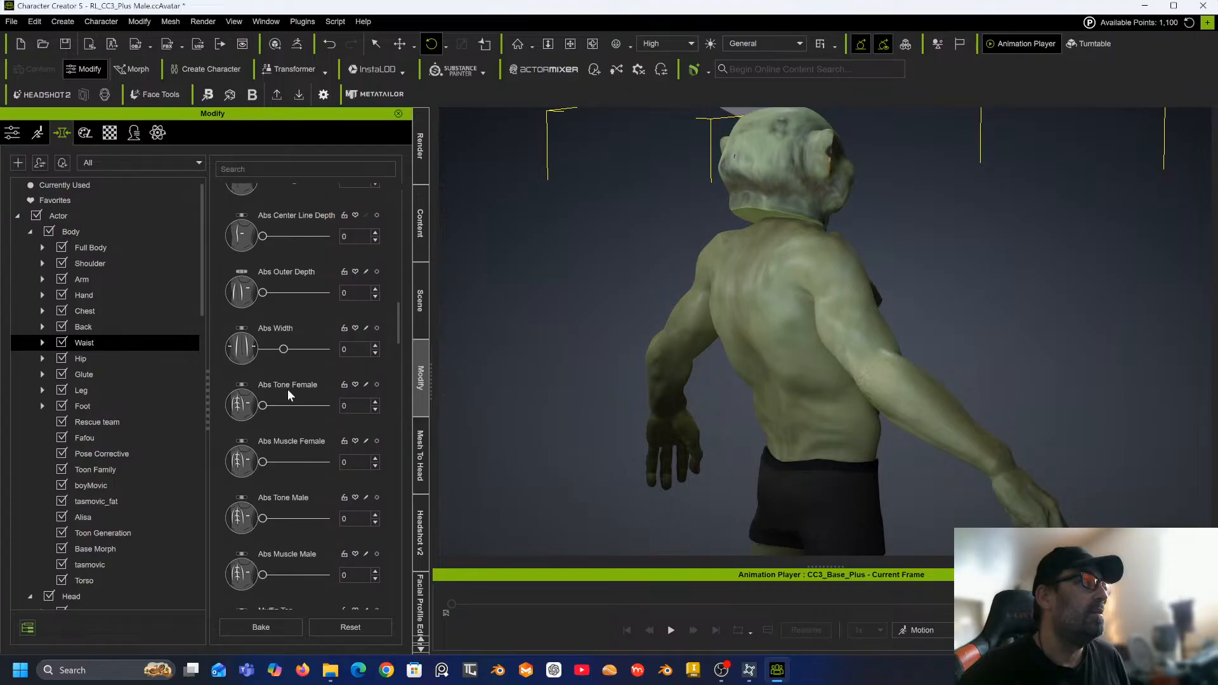
{"action": "scroll", "coordinate": [288, 389], "scroll_direction": "down", "scroll_amount": 1}
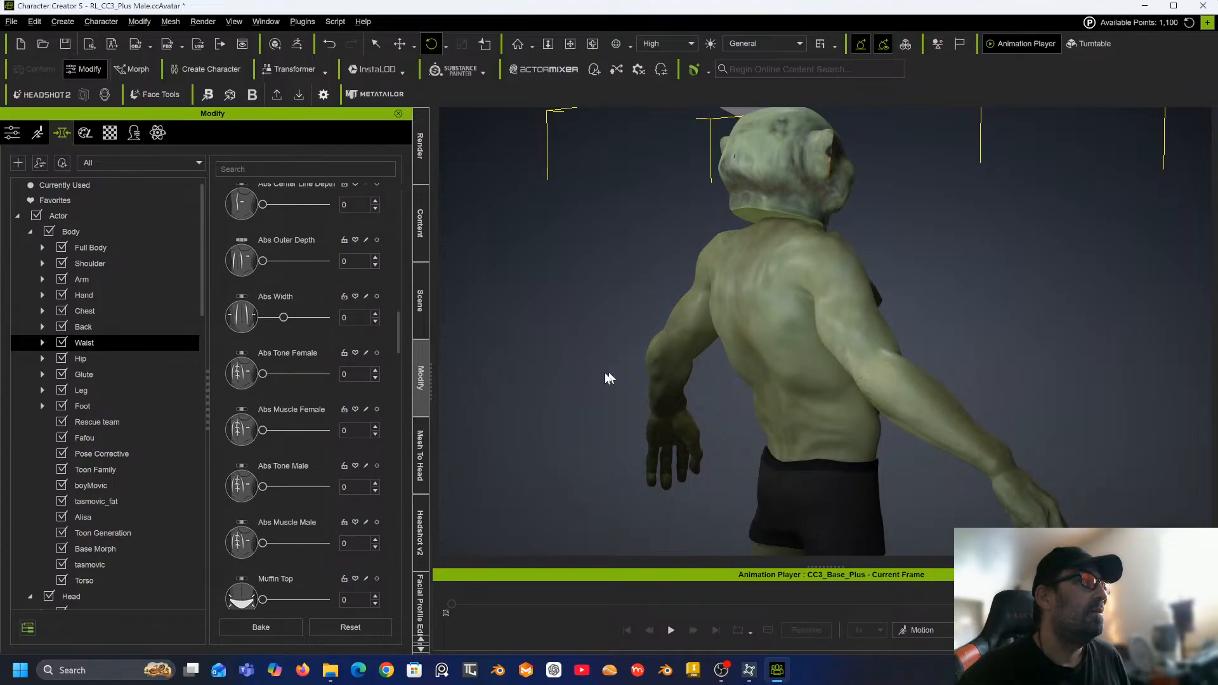
{"action": "right_click_drag", "start_coordinate": [575, 383], "coordinate": [105, 399]}
{"action": "scroll", "coordinate": [287, 581], "scroll_direction": "down", "scroll_amount": 6}
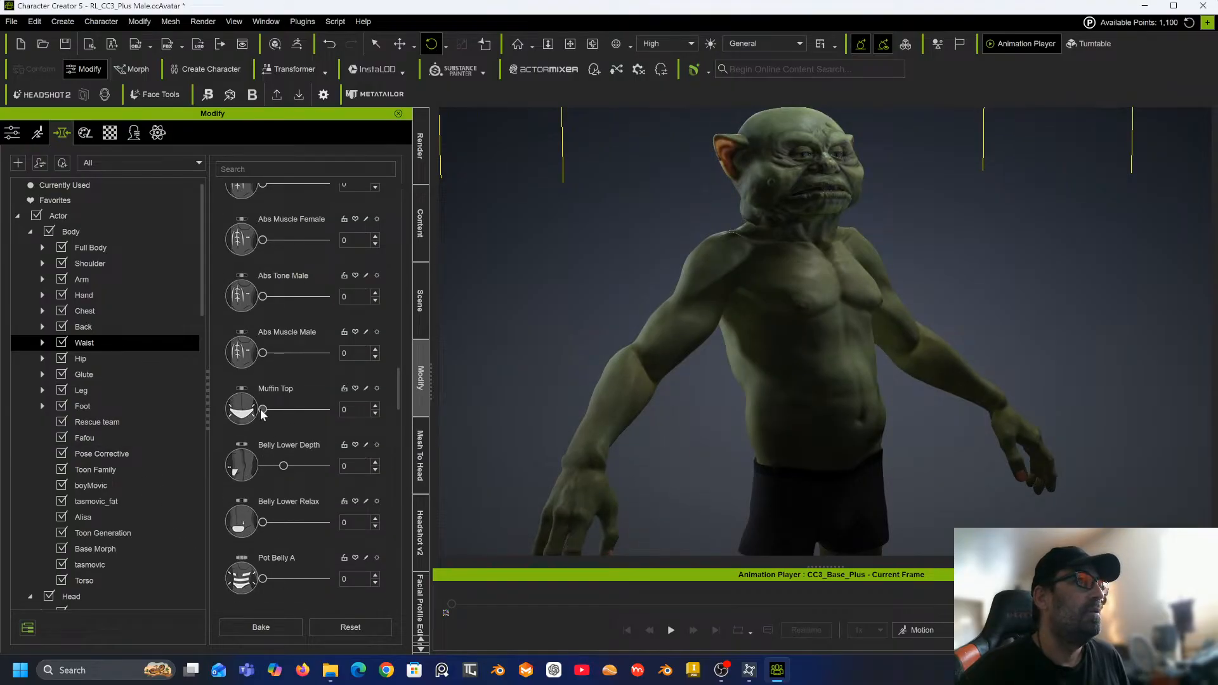
{"action": "left_click_drag", "start_coordinate": [309, 413], "coordinate": [341, 409]}
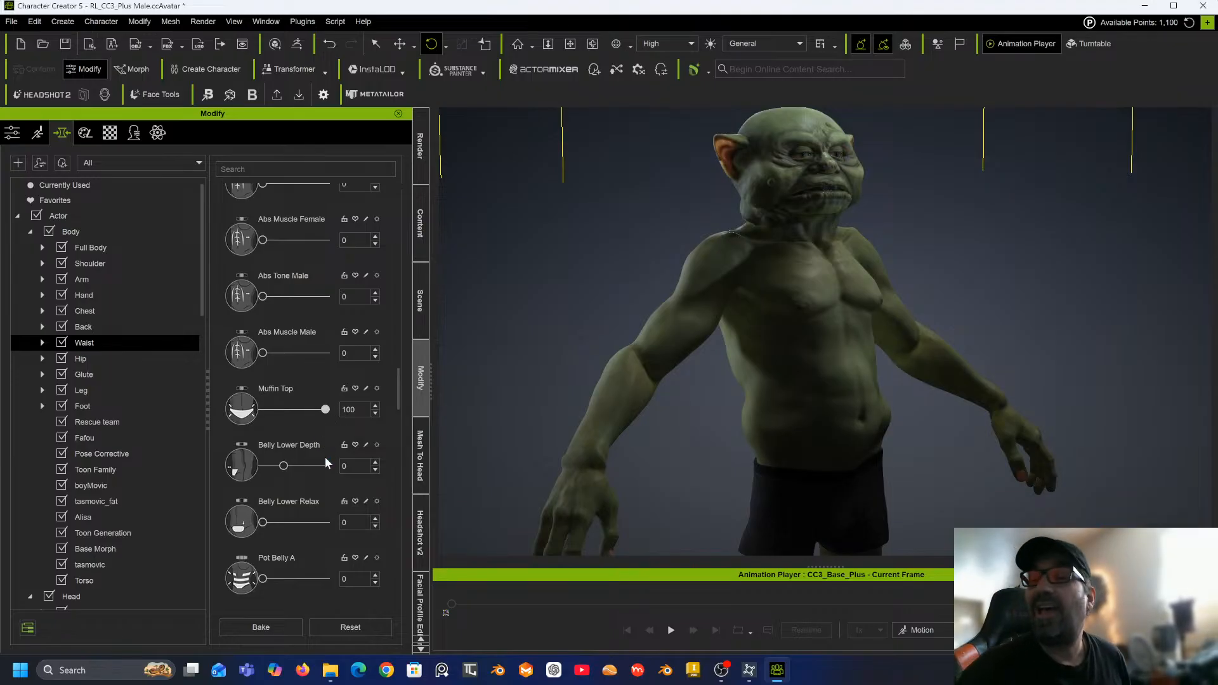
Set Belly Lower Relax, Pot Belly A and Pot Belly B each to 100.
{"action": "scroll", "coordinate": [310, 390], "scroll_direction": "down", "scroll_amount": 2}
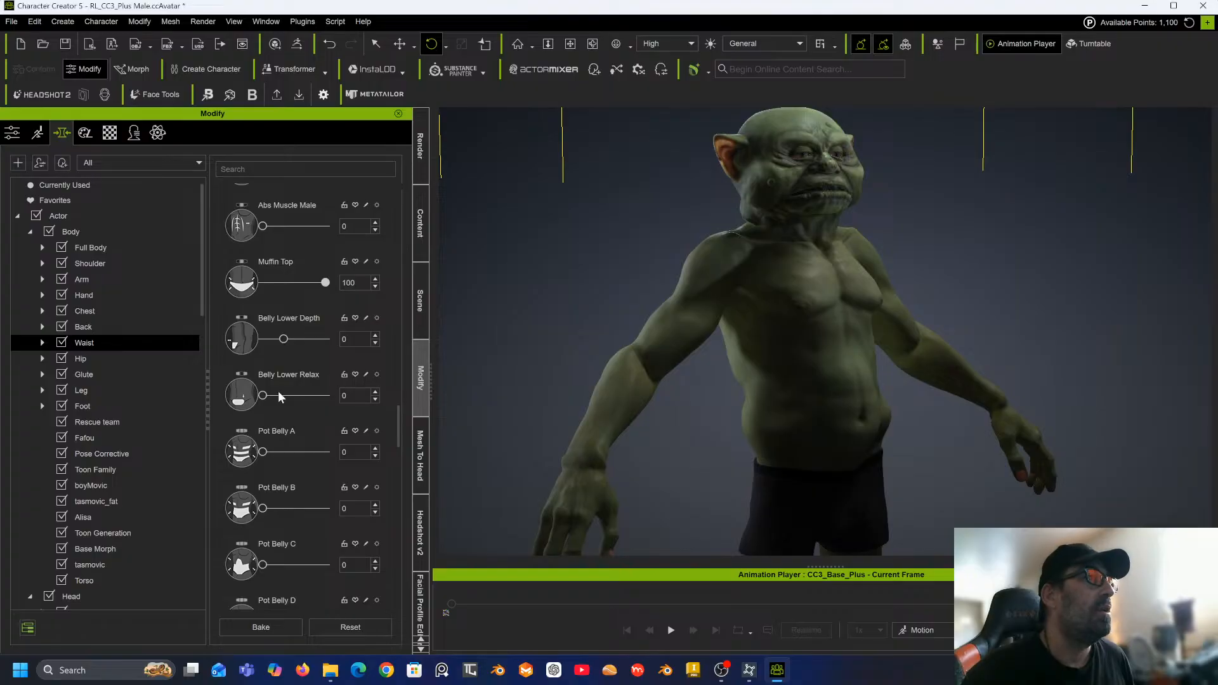
{"action": "left_click_drag", "start_coordinate": [264, 396], "coordinate": [338, 395]}
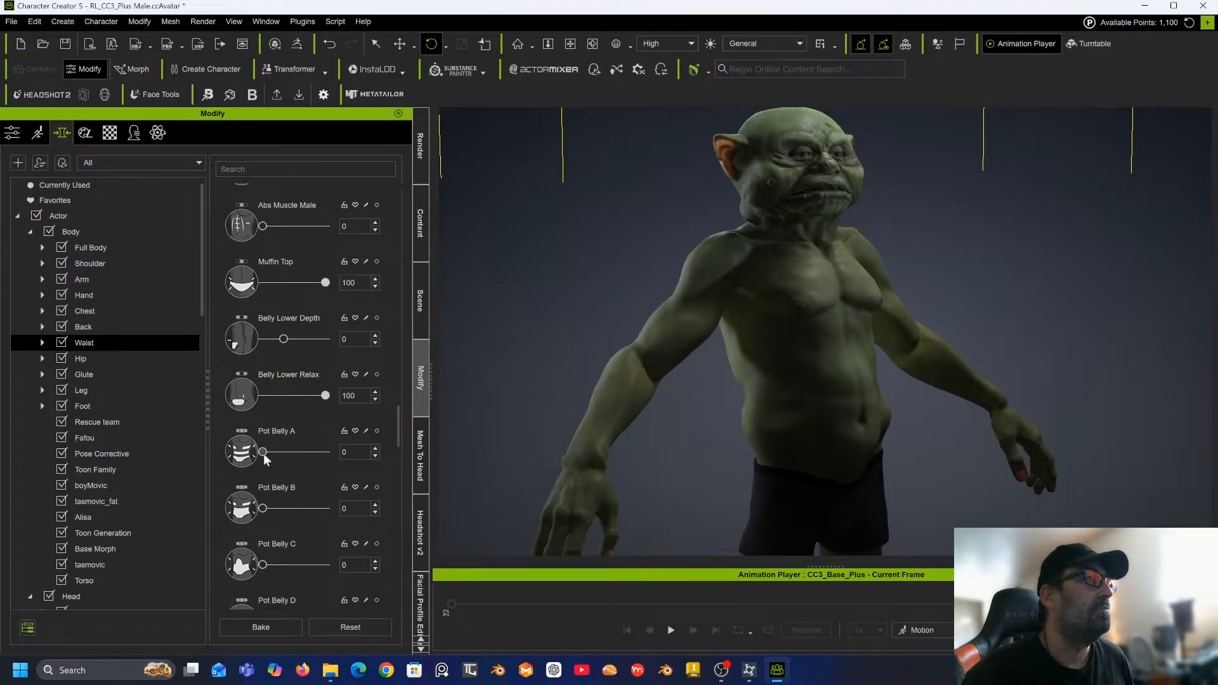
{"action": "left_click_drag", "start_coordinate": [280, 449], "coordinate": [335, 452]}
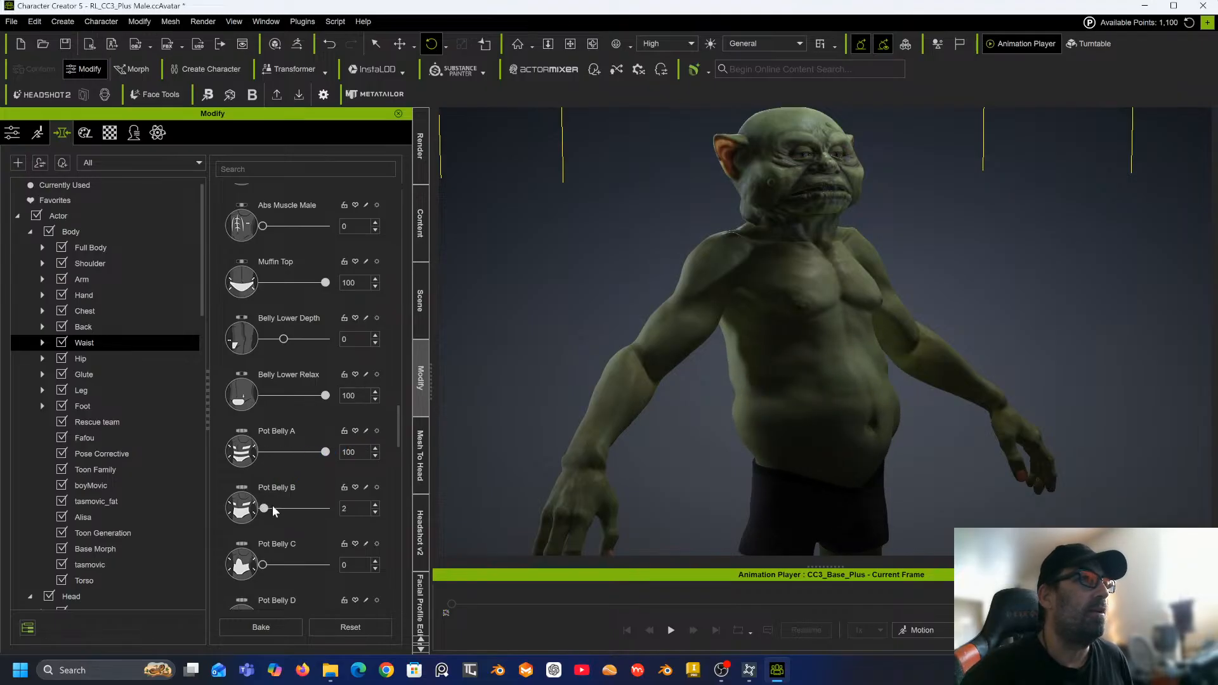
{"action": "left_click_drag", "start_coordinate": [272, 505], "coordinate": [361, 497]}
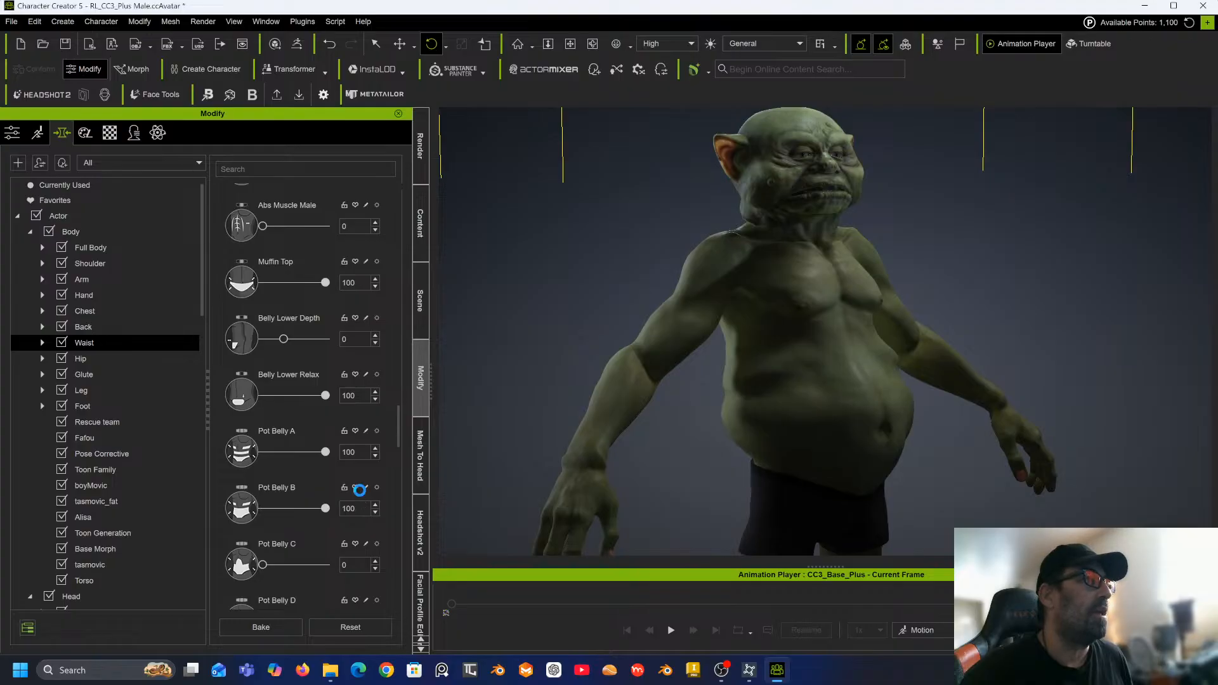
Set Pot Belly C to 19, Pot Belly D to 30 and Pregnant to 56.
{"action": "mouse_move", "coordinate": [262, 564]}
{"action": "left_mouse_down"}
{"action": "mouse_move", "coordinate": [295, 565]}
{"action": "mouse_move", "coordinate": [274, 565]}
{"action": "left_mouse_up"}
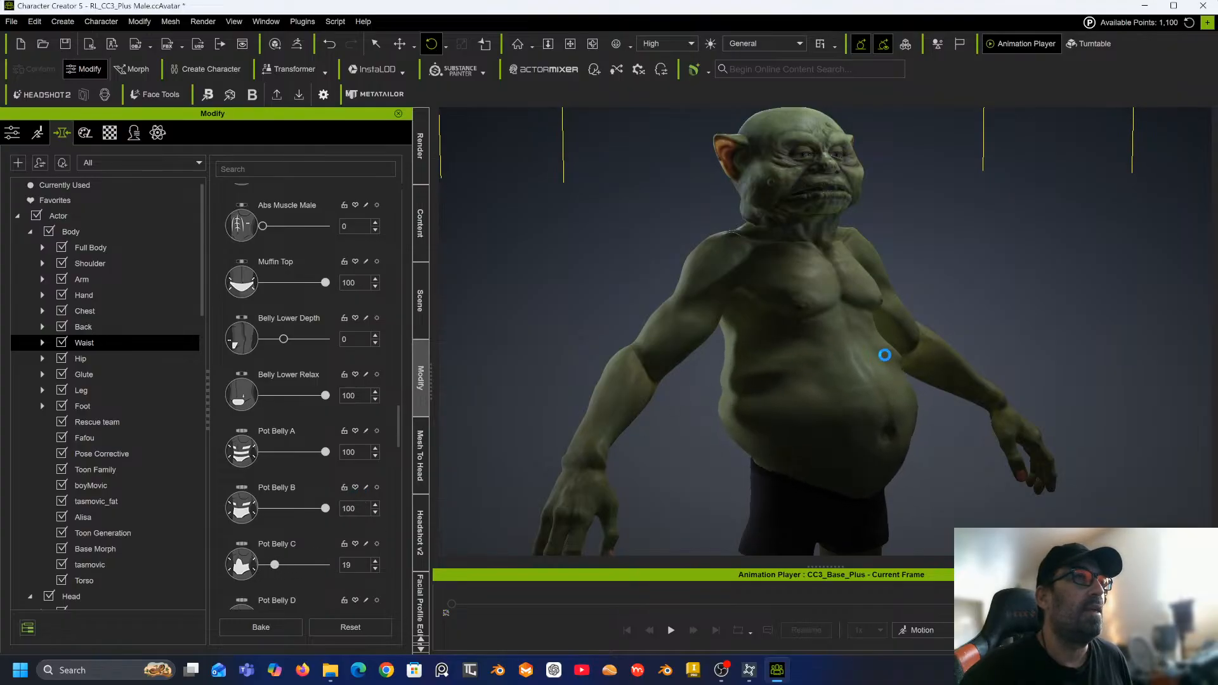
{"action": "middle_click_drag", "start_coordinate": [878, 356], "coordinate": [916, 310]}
{"action": "right_click_drag", "start_coordinate": [917, 310], "coordinate": [760, 332]}
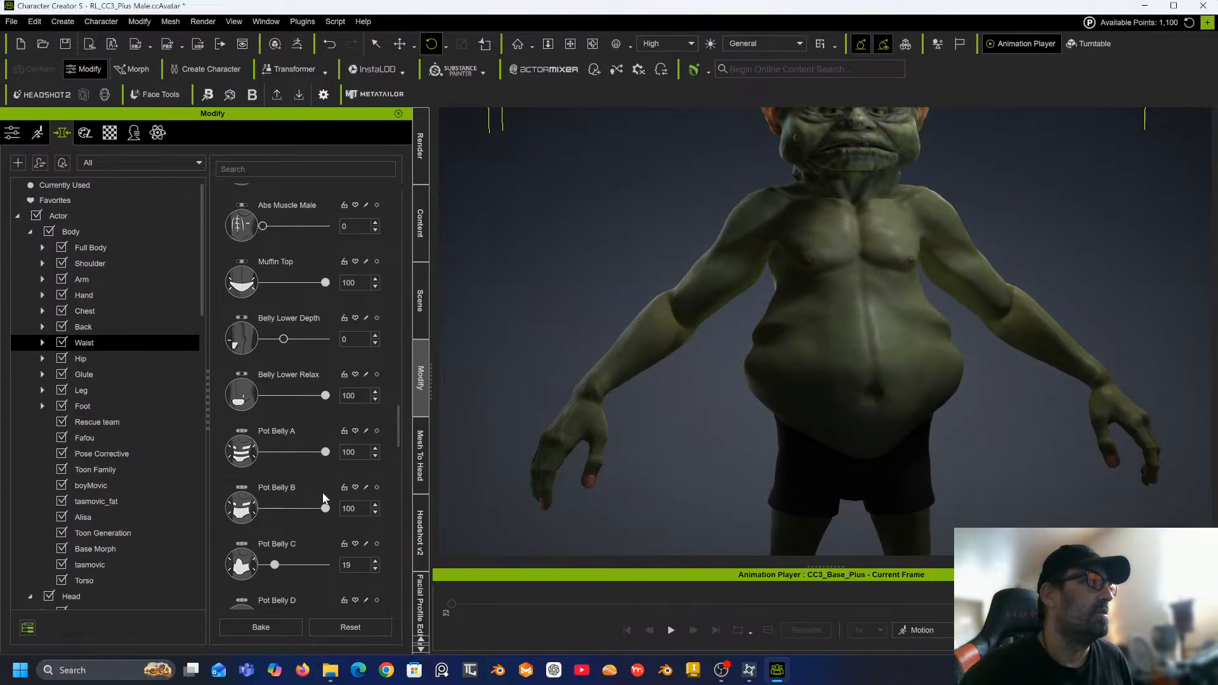
{"action": "scroll", "coordinate": [322, 493], "scroll_direction": "down", "scroll_amount": 5}
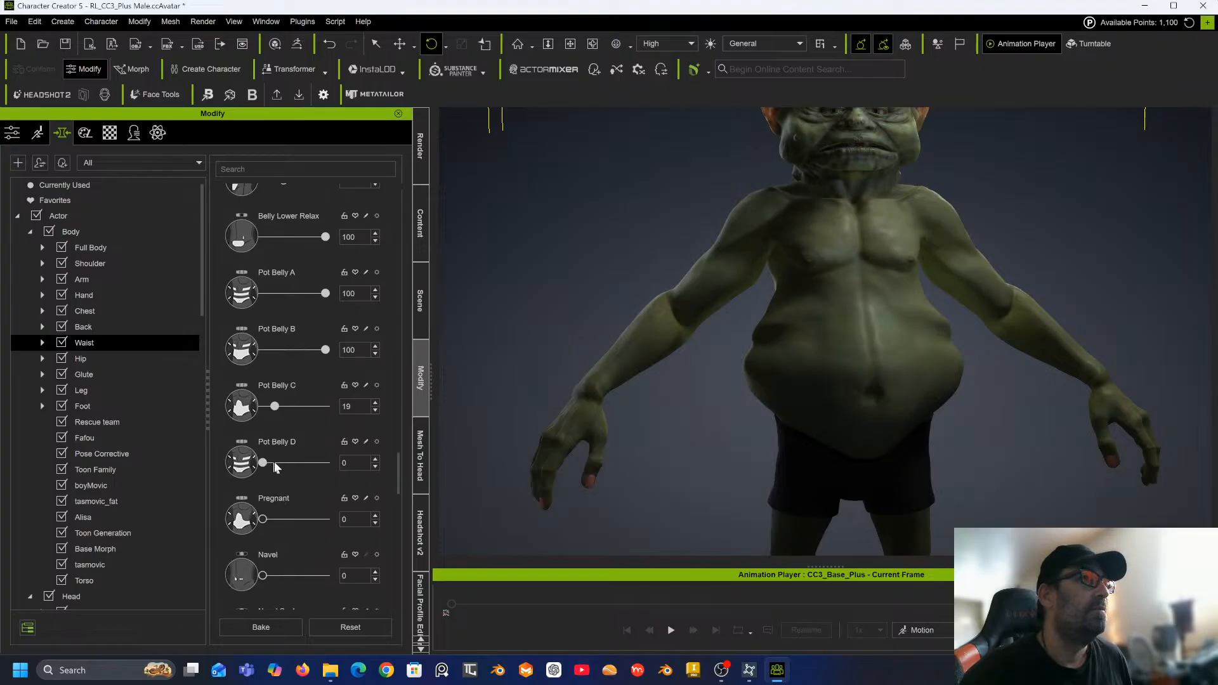
{"action": "left_click_drag", "start_coordinate": [274, 464], "coordinate": [285, 464]}
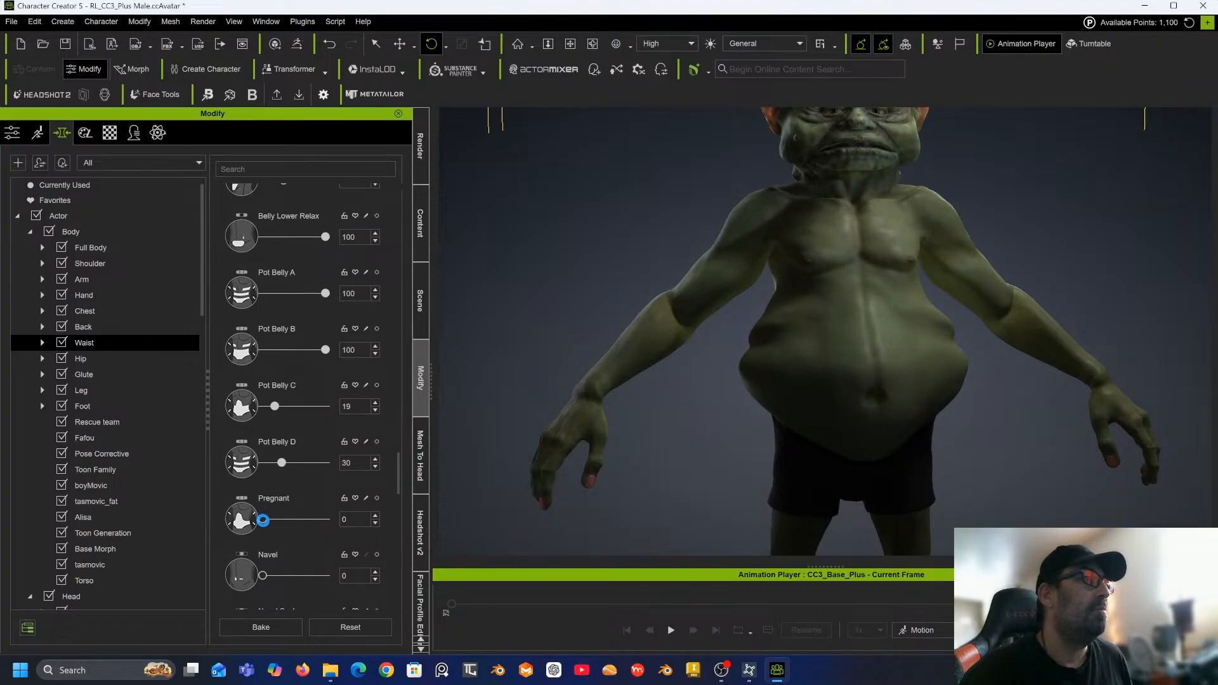
{"action": "left_click_drag", "start_coordinate": [262, 519], "coordinate": [299, 515]}
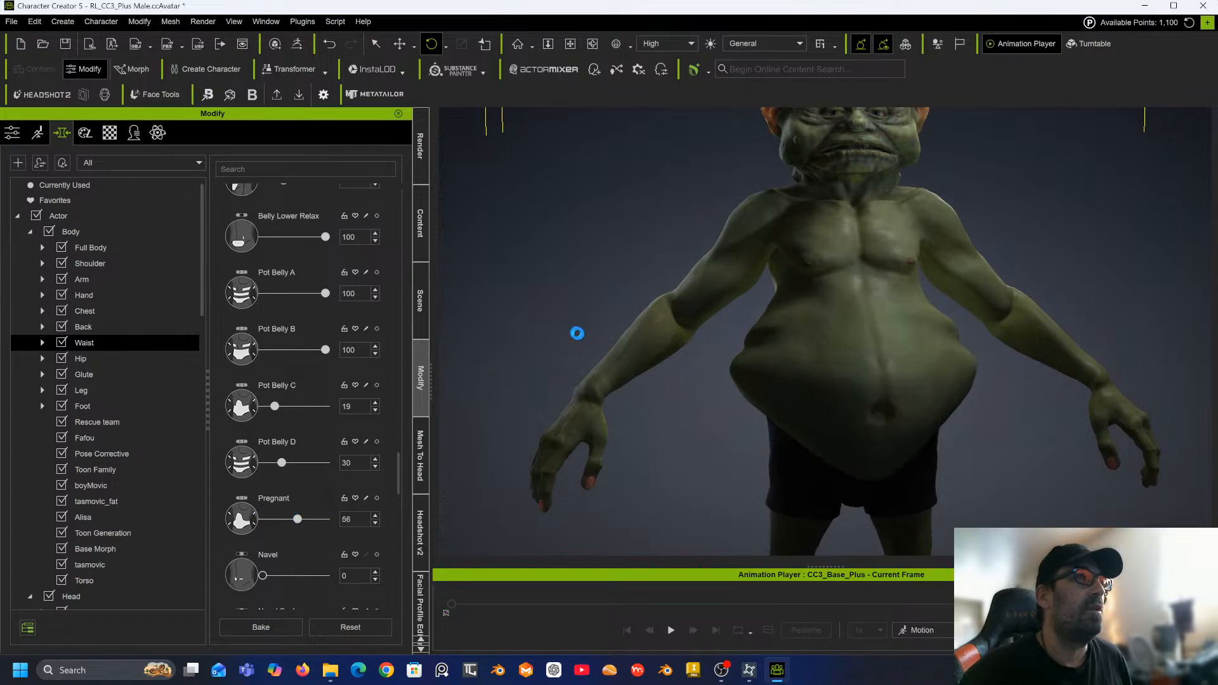
{"action": "right_click_drag", "start_coordinate": [750, 307], "coordinate": [1209, 248]}
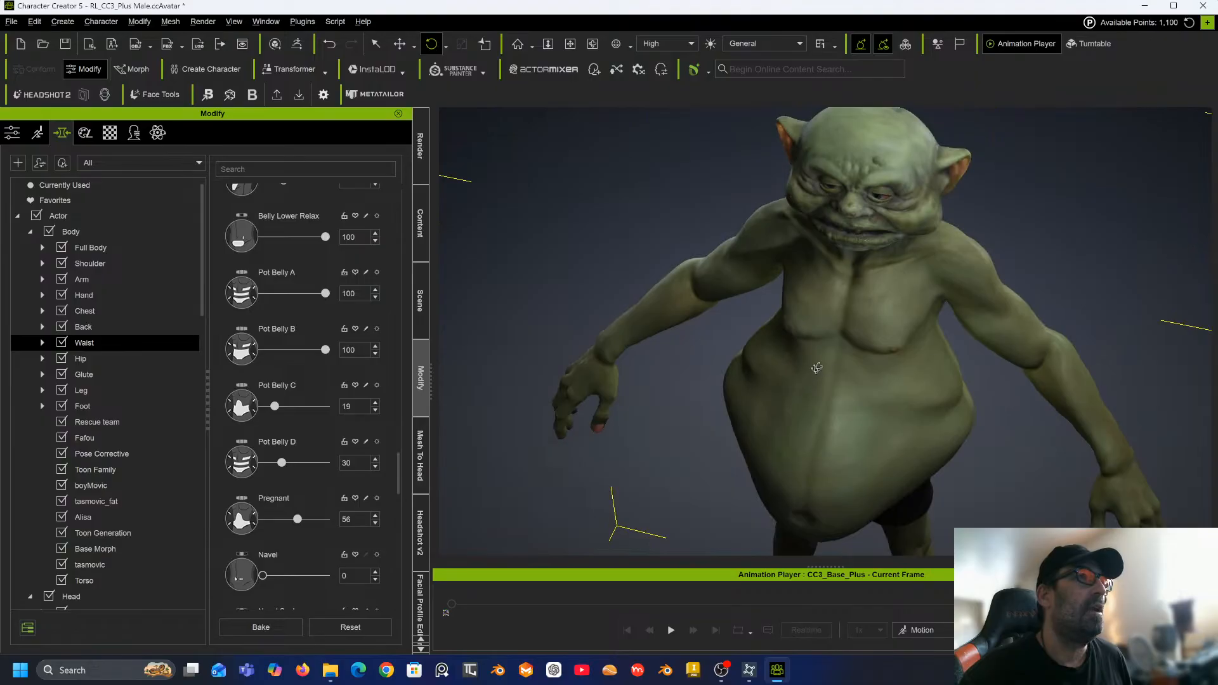
Set the Chest Width morph to 97.
{"action": "right_click_drag", "start_coordinate": [813, 363], "coordinate": [952, 275]}
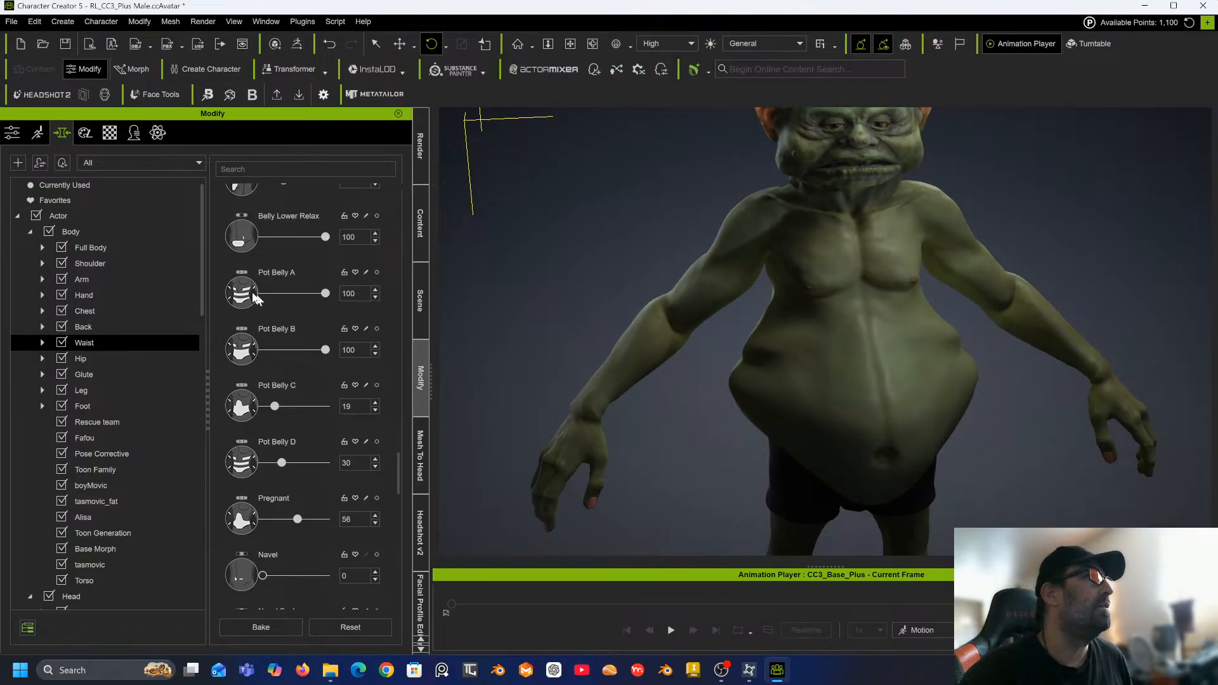
{"action": "left_click", "coordinate": [84, 311]}
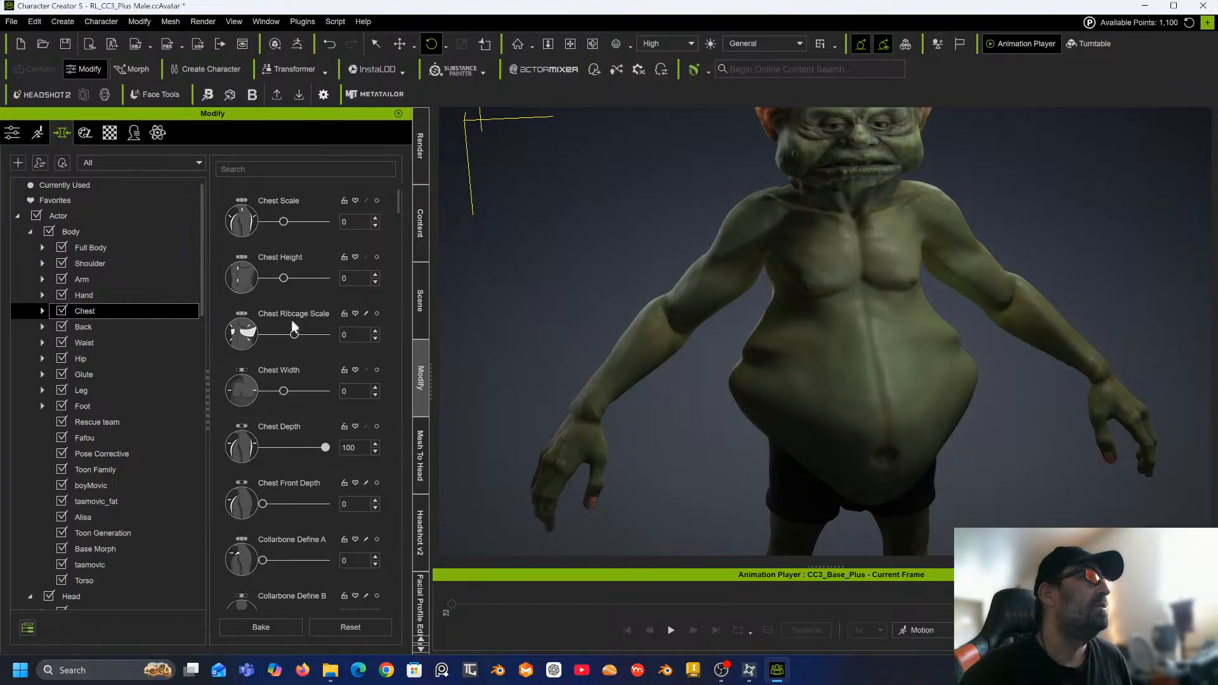
{"action": "left_click_drag", "start_coordinate": [284, 391], "coordinate": [324, 391]}
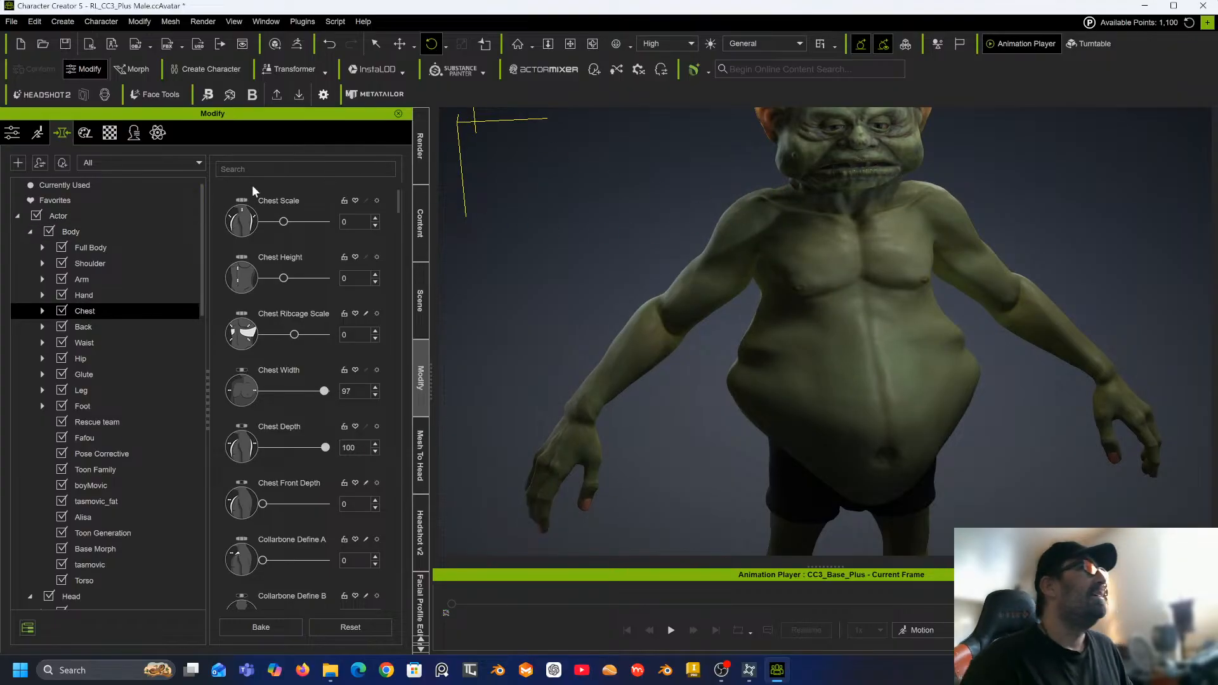
Set Shoulder Width B to -50, Shoulder Width A to -32 and Shoulder Top Height A to -100.
{"action": "left_click", "coordinate": [82, 265]}
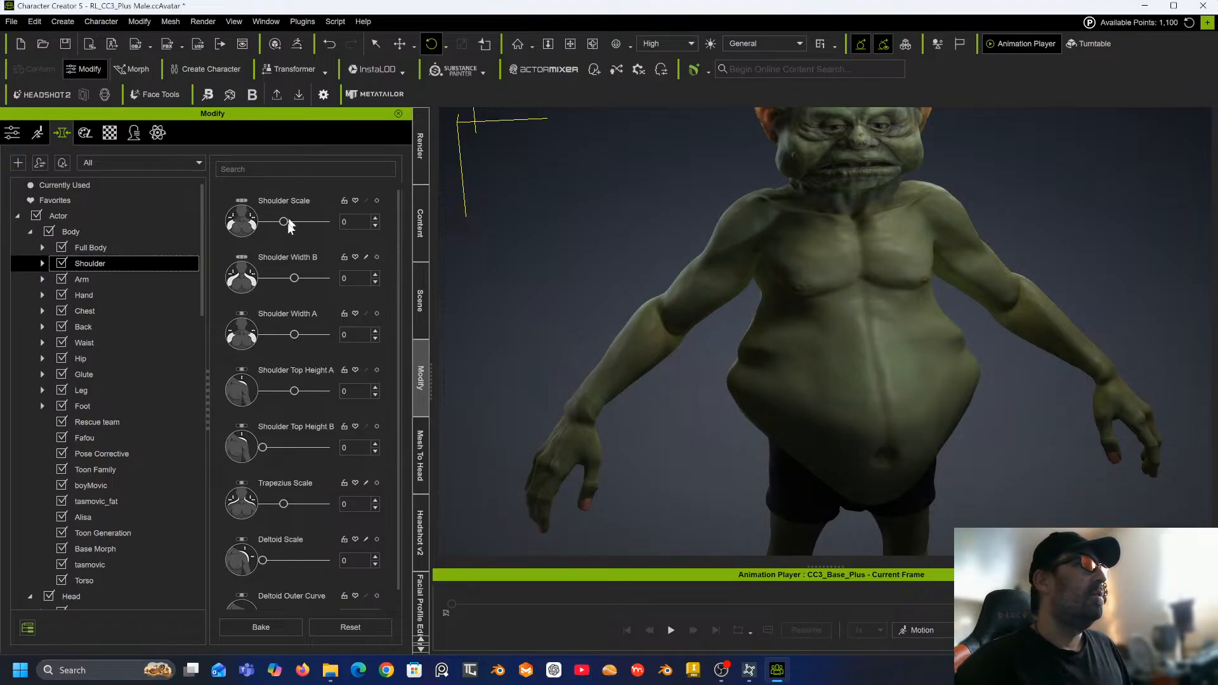
{"action": "left_click_drag", "start_coordinate": [295, 278], "coordinate": [252, 277]}
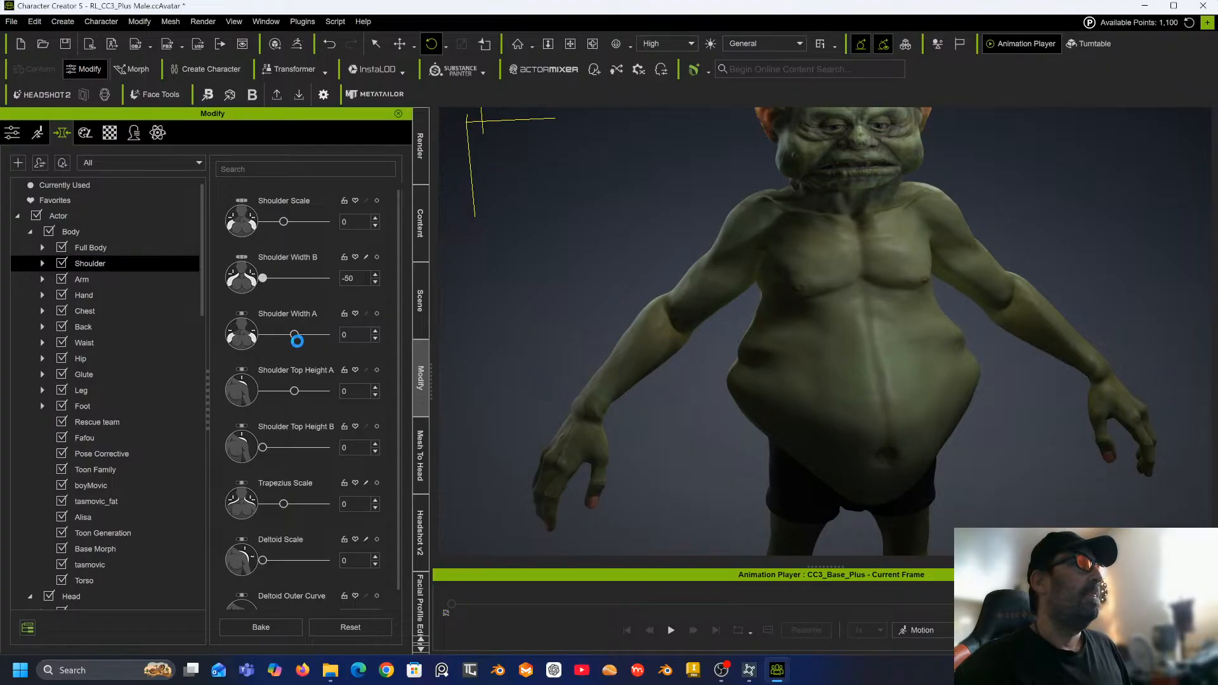
{"action": "left_click_drag", "start_coordinate": [280, 338], "coordinate": [275, 336]}
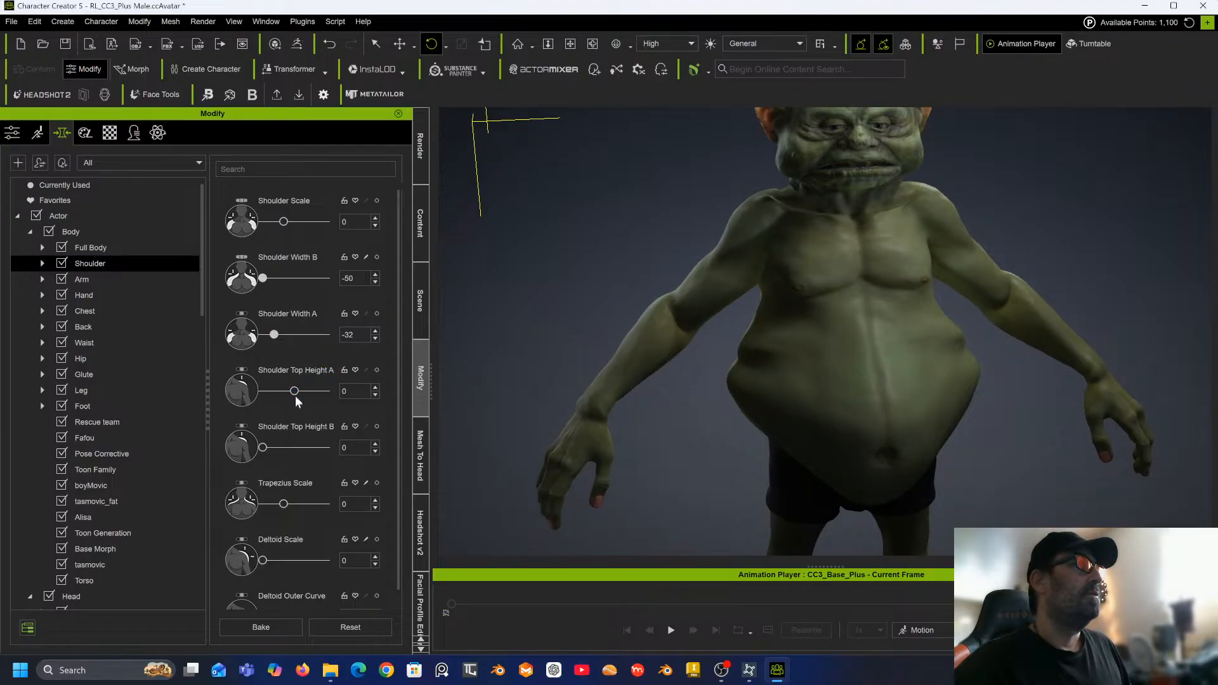
{"action": "left_click_drag", "start_coordinate": [294, 391], "coordinate": [247, 394]}
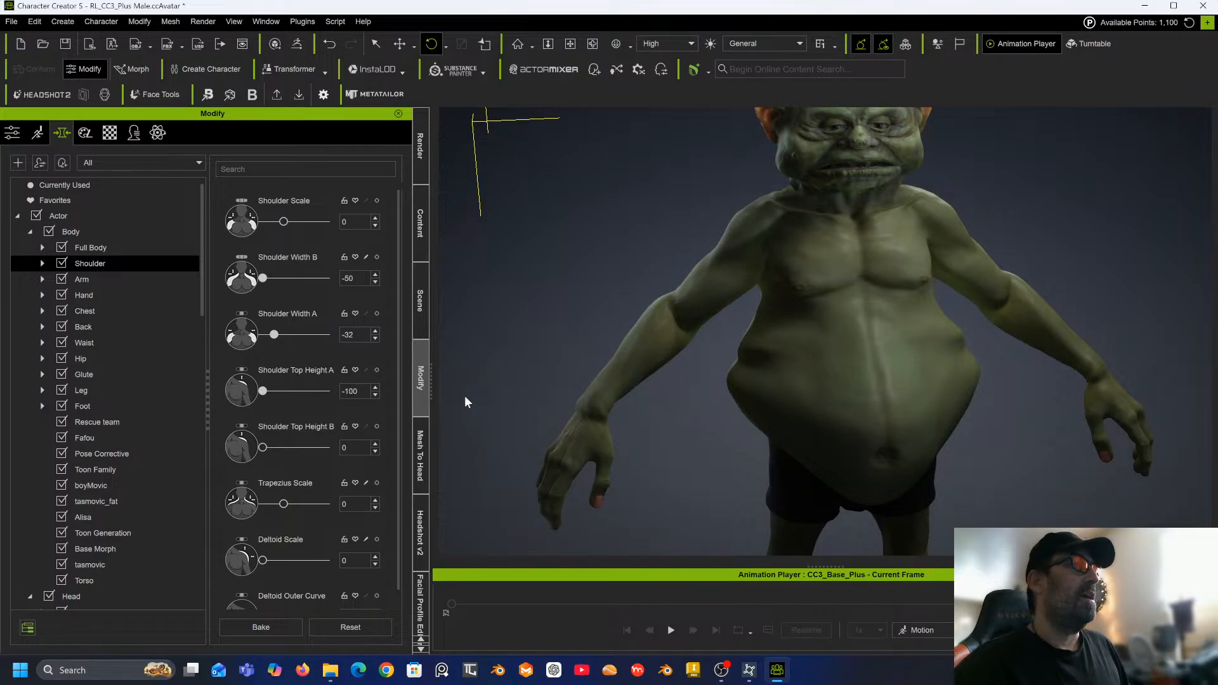
Set the Trapezius Scale morph to 69.
{"action": "scroll", "coordinate": [603, 339], "scroll_direction": "down", "scroll_amount": 1}
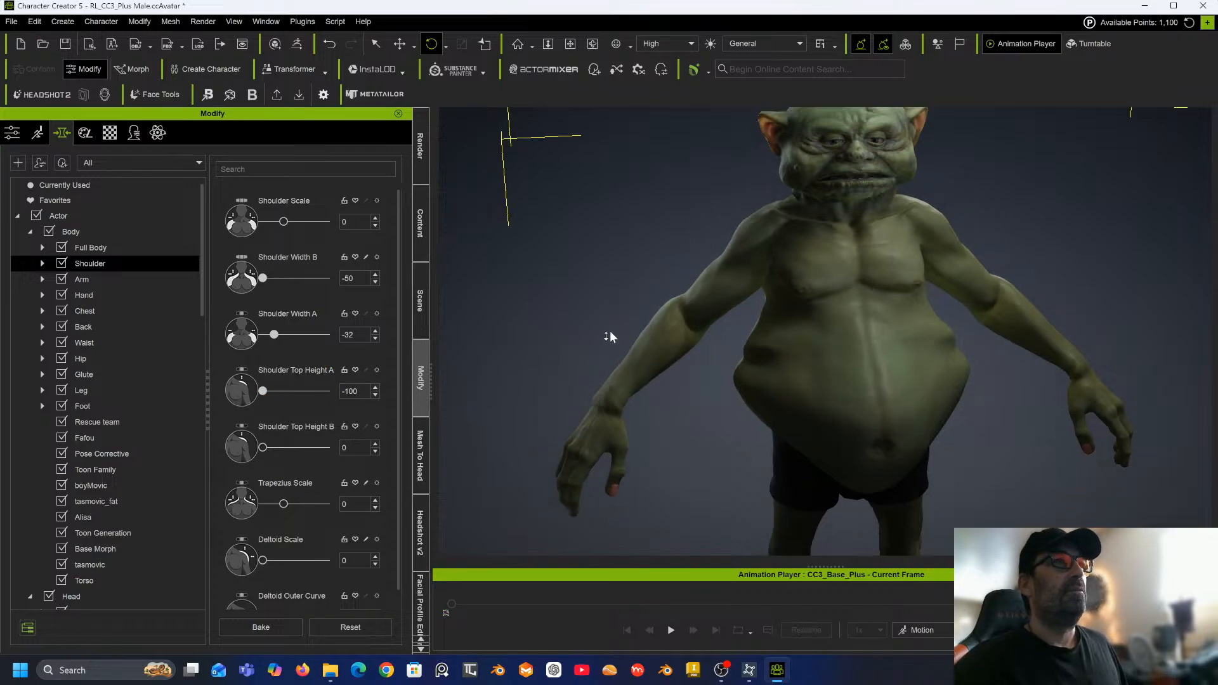
{"action": "right_click_drag", "start_coordinate": [611, 333], "coordinate": [775, 338]}
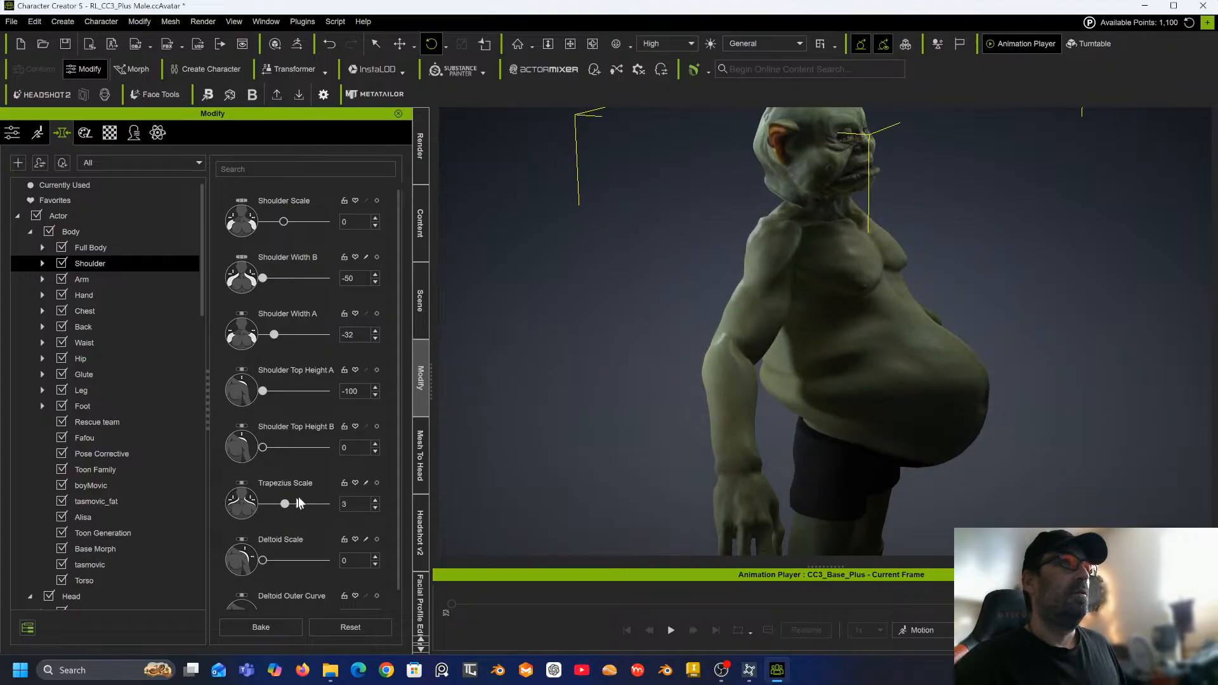
{"action": "left_click_drag", "start_coordinate": [300, 503], "coordinate": [311, 502]}
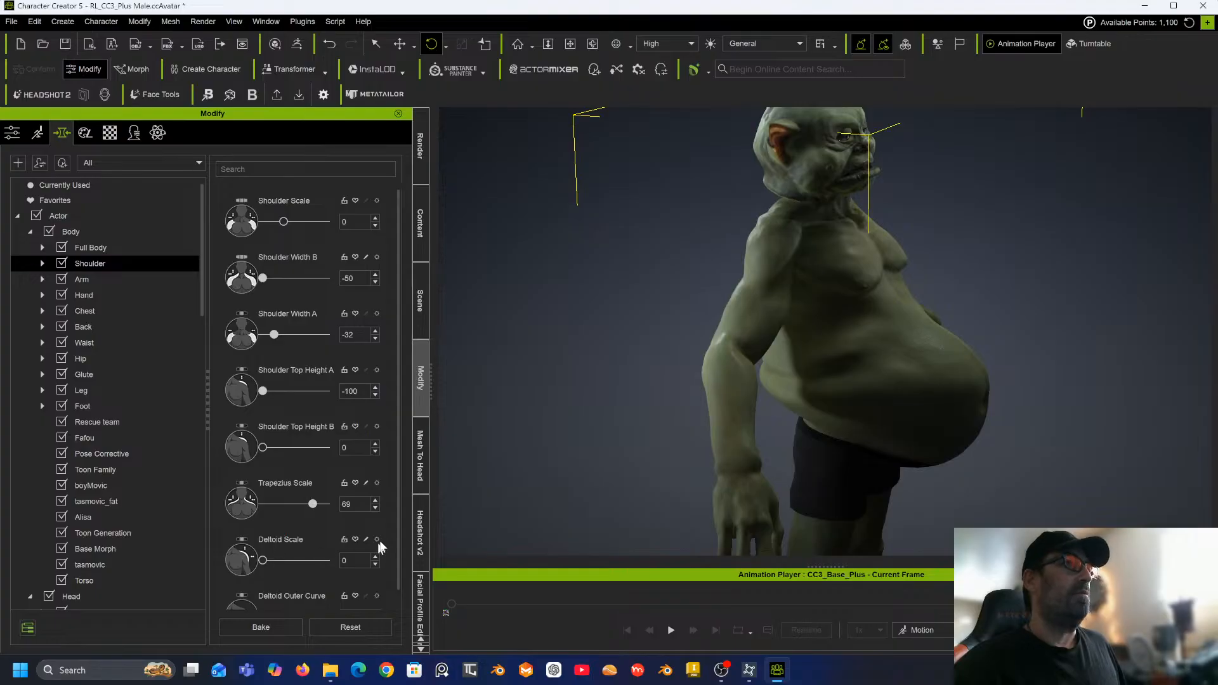
Set Deltoid Outer Curve to 28 and Deltoid Depth to 15, and bake the body morphs.
{"action": "scroll", "coordinate": [294, 540], "scroll_direction": "down", "scroll_amount": 2}
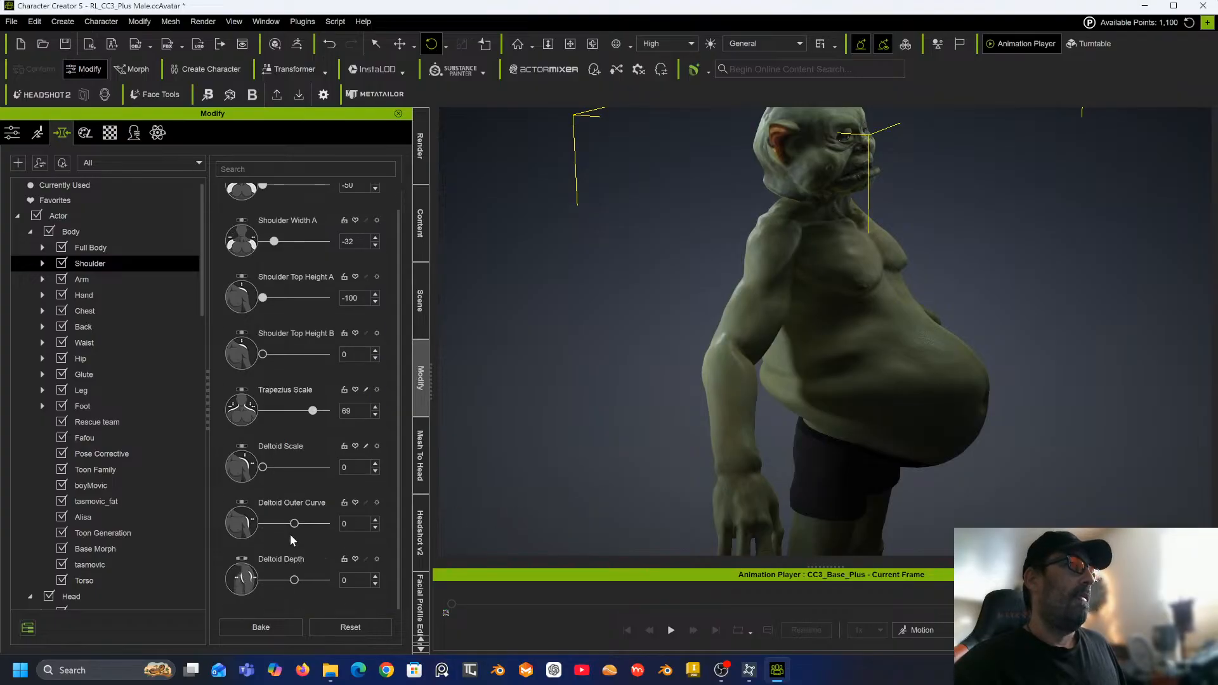
{"action": "mouse_move", "coordinate": [294, 523]}
{"action": "left_mouse_down"}
{"action": "mouse_move", "coordinate": [253, 523]}
{"action": "mouse_move", "coordinate": [303, 524]}
{"action": "left_mouse_up"}
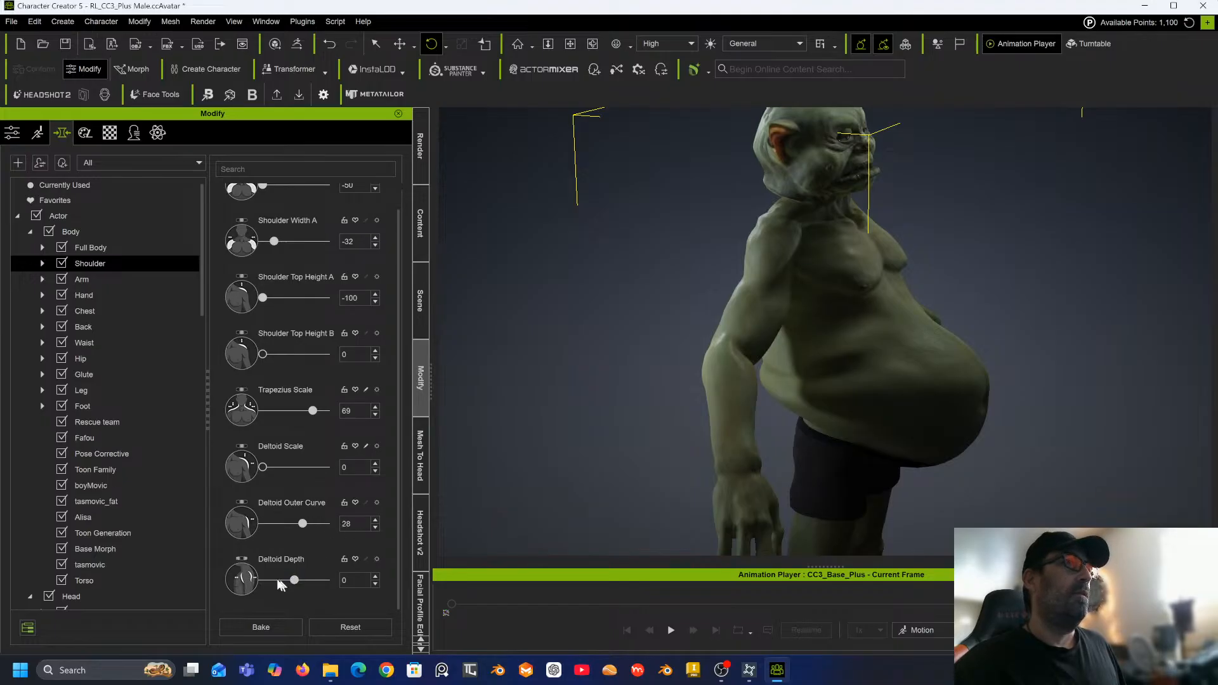
{"action": "mouse_move", "coordinate": [281, 582]}
{"action": "left_mouse_down"}
{"action": "mouse_move", "coordinate": [258, 581]}
{"action": "mouse_move", "coordinate": [314, 580]}
{"action": "mouse_move", "coordinate": [299, 579]}
{"action": "left_mouse_up"}
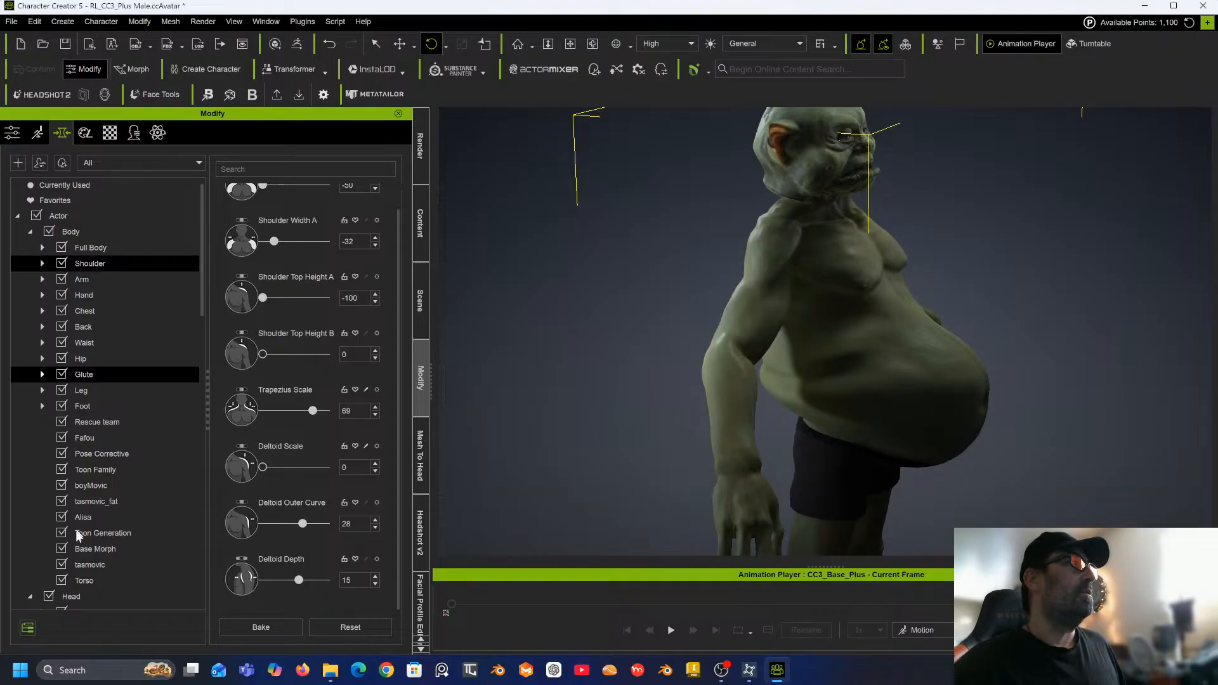
{"action": "left_click", "coordinate": [261, 627]}
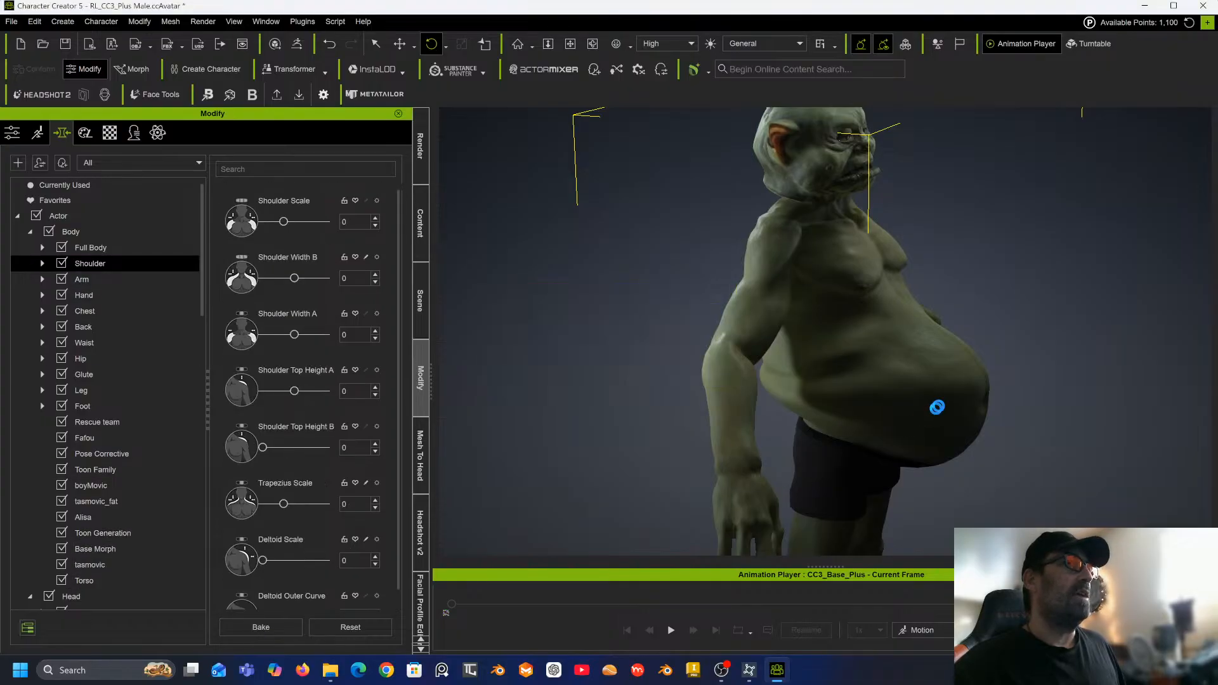
Set the waist's Abdomen Scale to 13 and Abdomen Depth to -100.
{"action": "scroll", "coordinate": [332, 377], "scroll_direction": "down", "scroll_amount": 2}
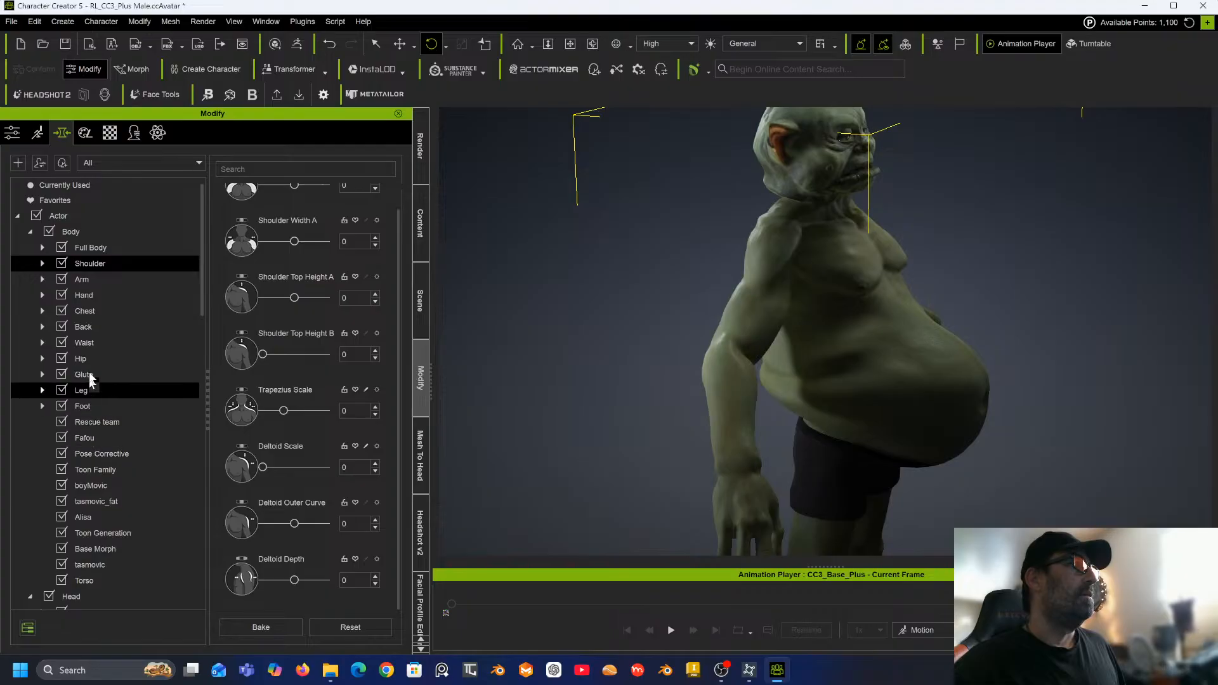
{"action": "left_click", "coordinate": [94, 341]}
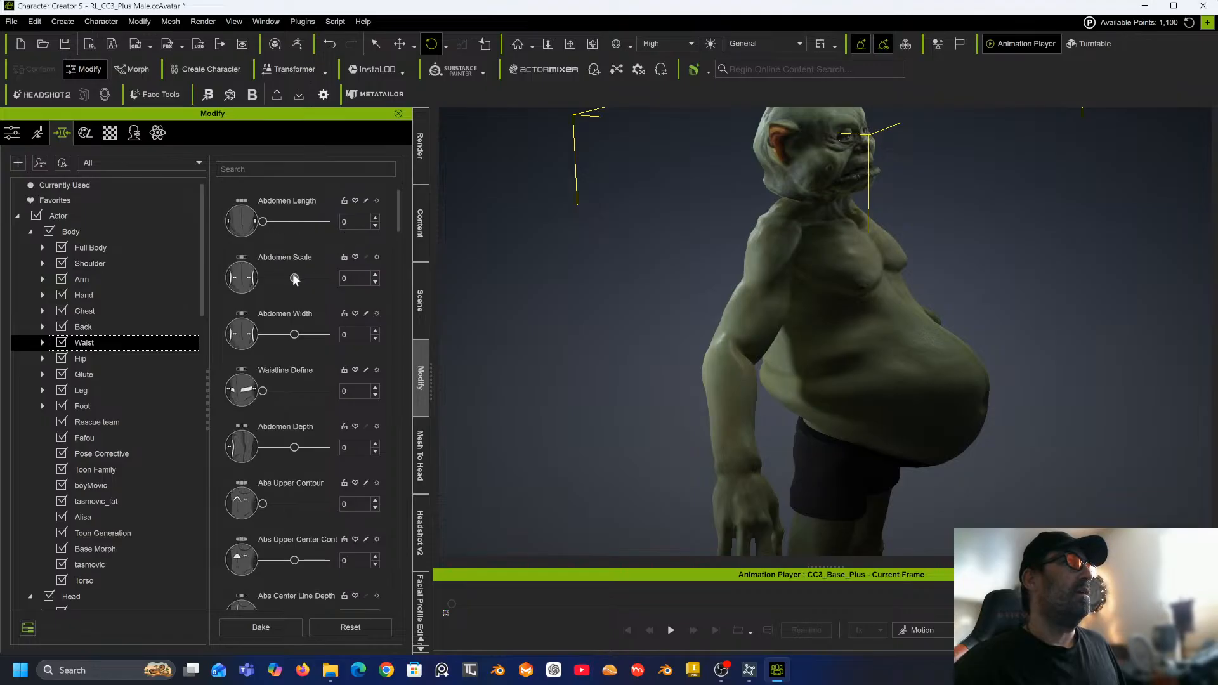
{"action": "mouse_move", "coordinate": [295, 280]}
{"action": "left_mouse_down"}
{"action": "mouse_move", "coordinate": [306, 282]}
{"action": "mouse_move", "coordinate": [242, 284]}
{"action": "mouse_move", "coordinate": [299, 284]}
{"action": "left_mouse_up"}
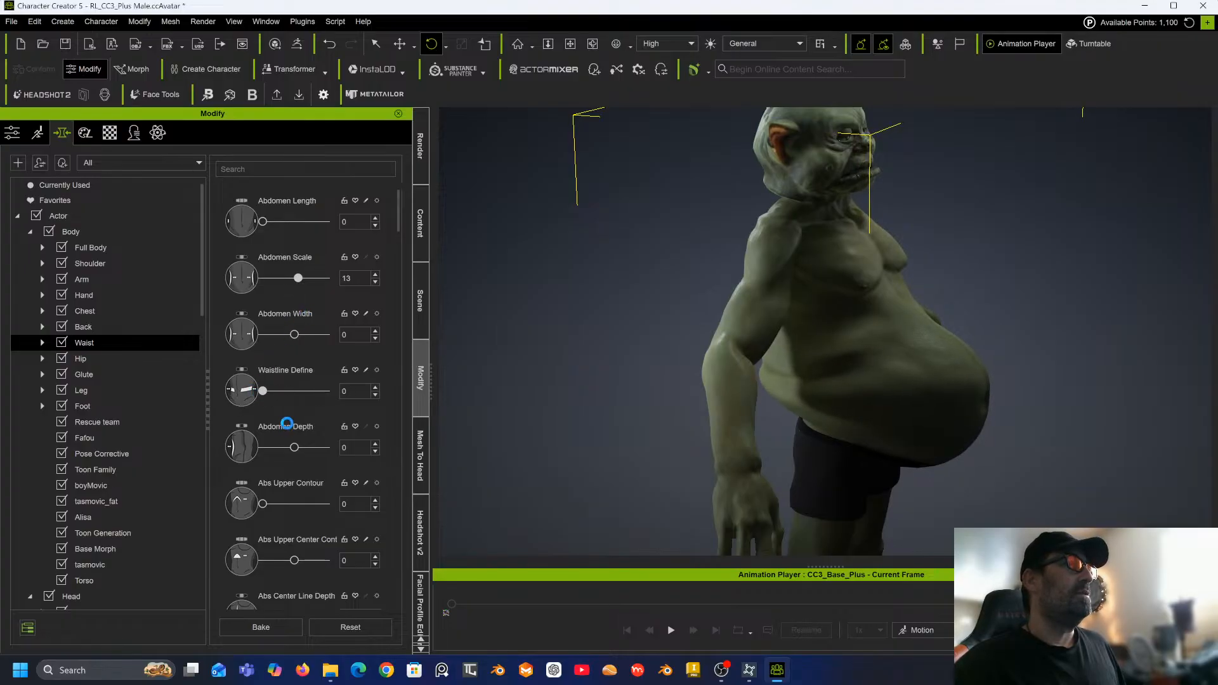
{"action": "left_click_drag", "start_coordinate": [295, 448], "coordinate": [241, 451]}
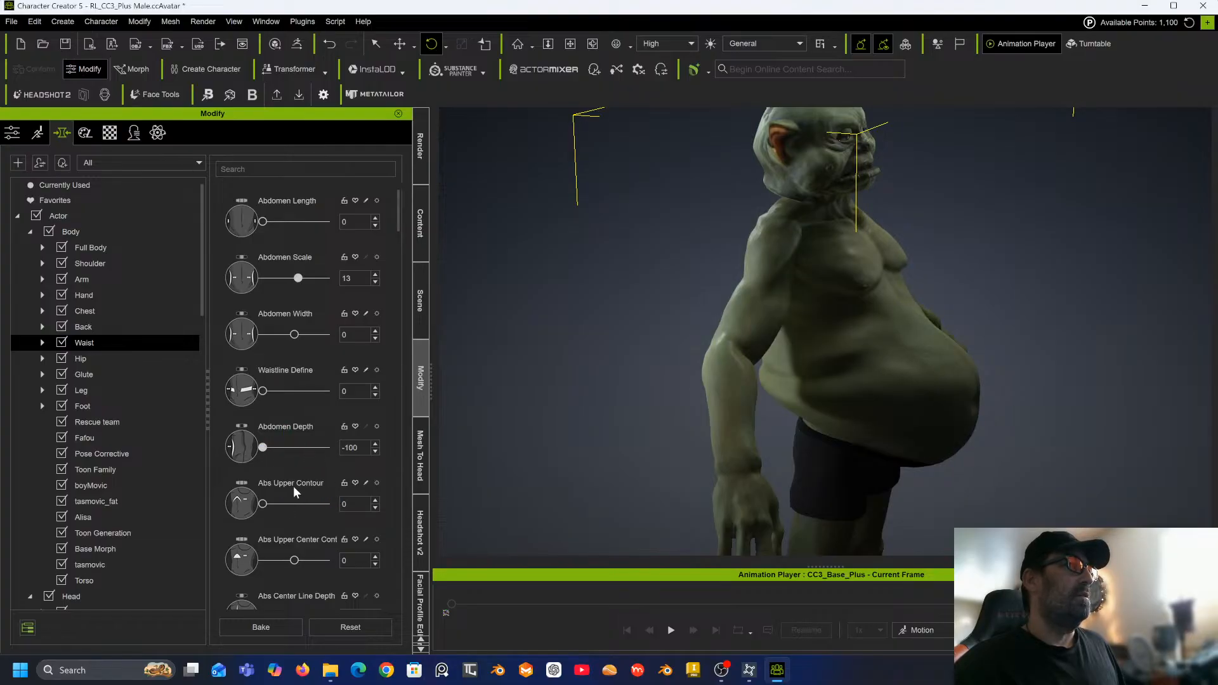
Set Abs Width to 100 and bake the morphs.
{"action": "scroll", "coordinate": [292, 485], "scroll_direction": "down", "scroll_amount": 5}
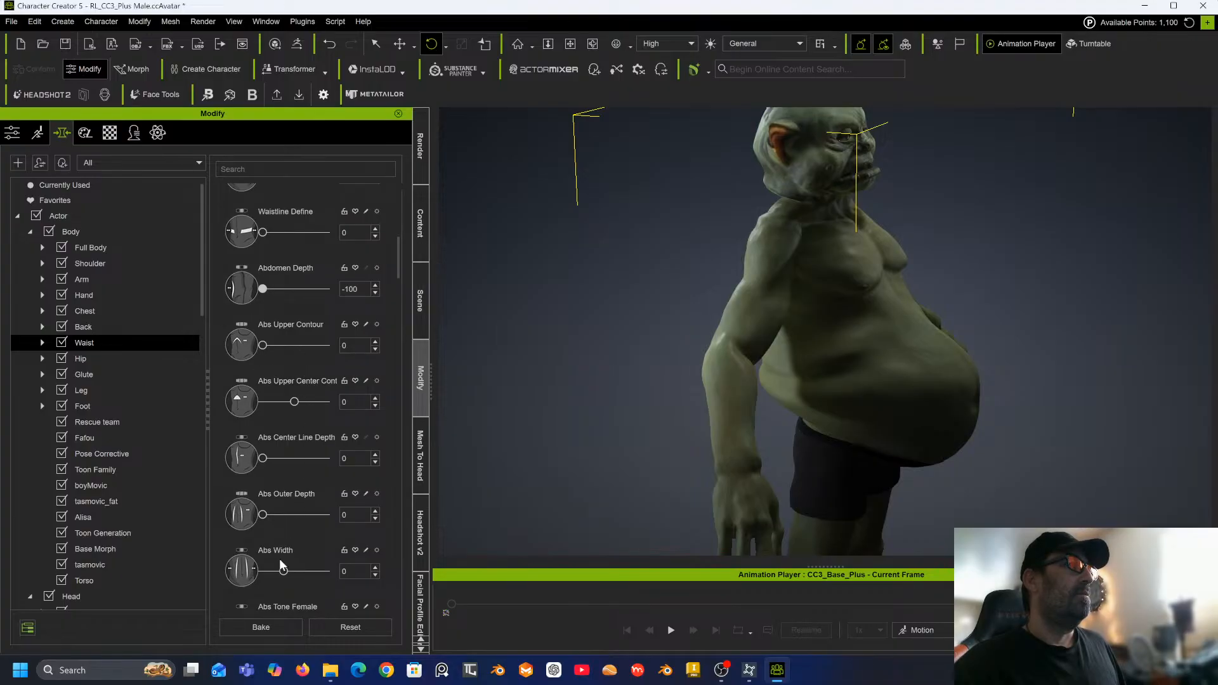
{"action": "left_click_drag", "start_coordinate": [604, 416], "coordinate": [444, 381]}
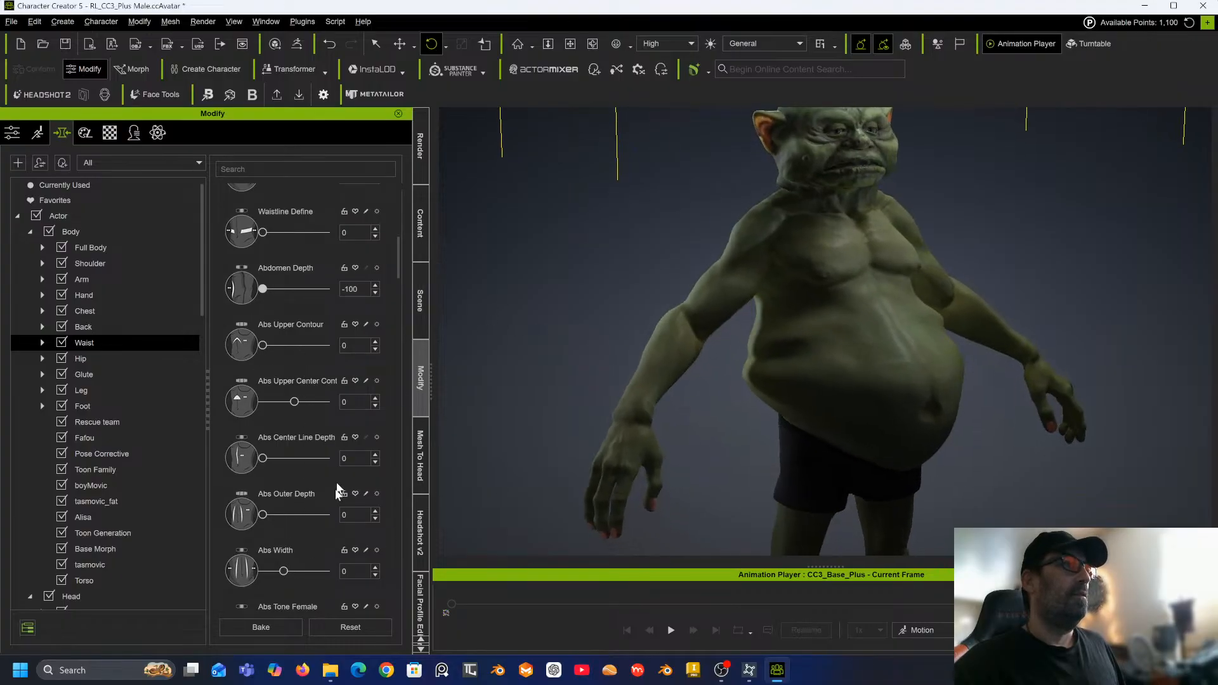
{"action": "left_click_drag", "start_coordinate": [286, 575], "coordinate": [336, 578]}
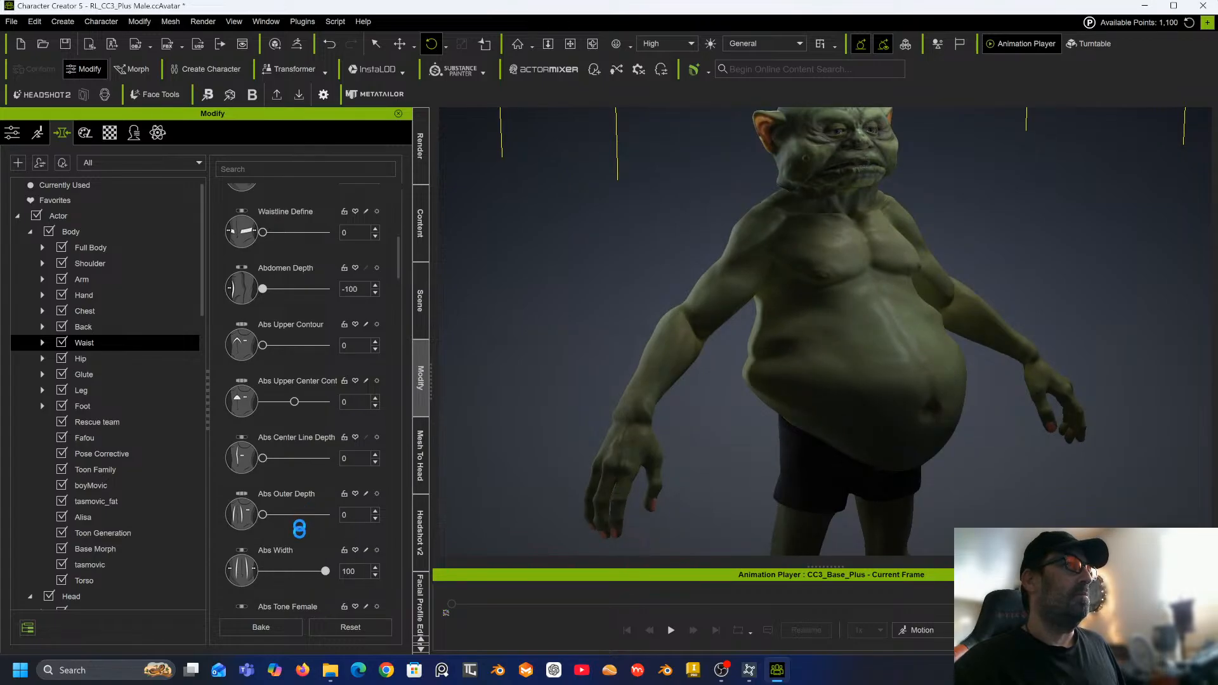
{"action": "left_click", "coordinate": [280, 624]}
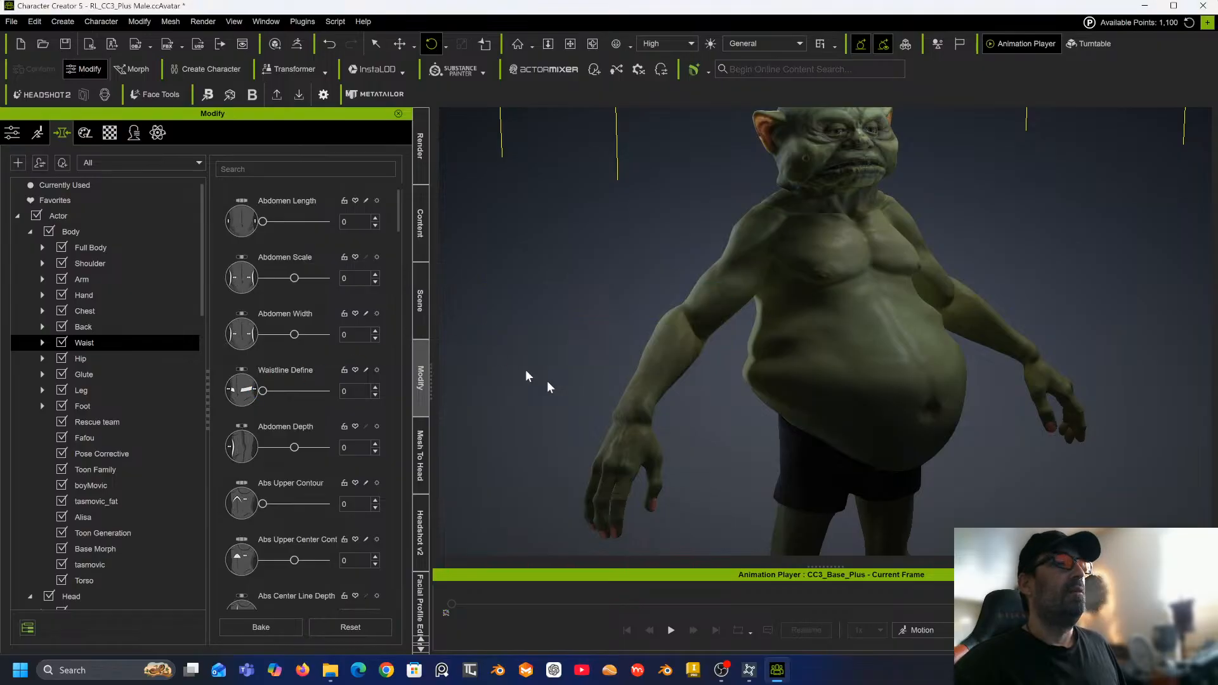
Set Abdomen Scale to -100 and bake the morphs again.
{"action": "right_click_drag", "start_coordinate": [741, 398], "coordinate": [628, 402]}
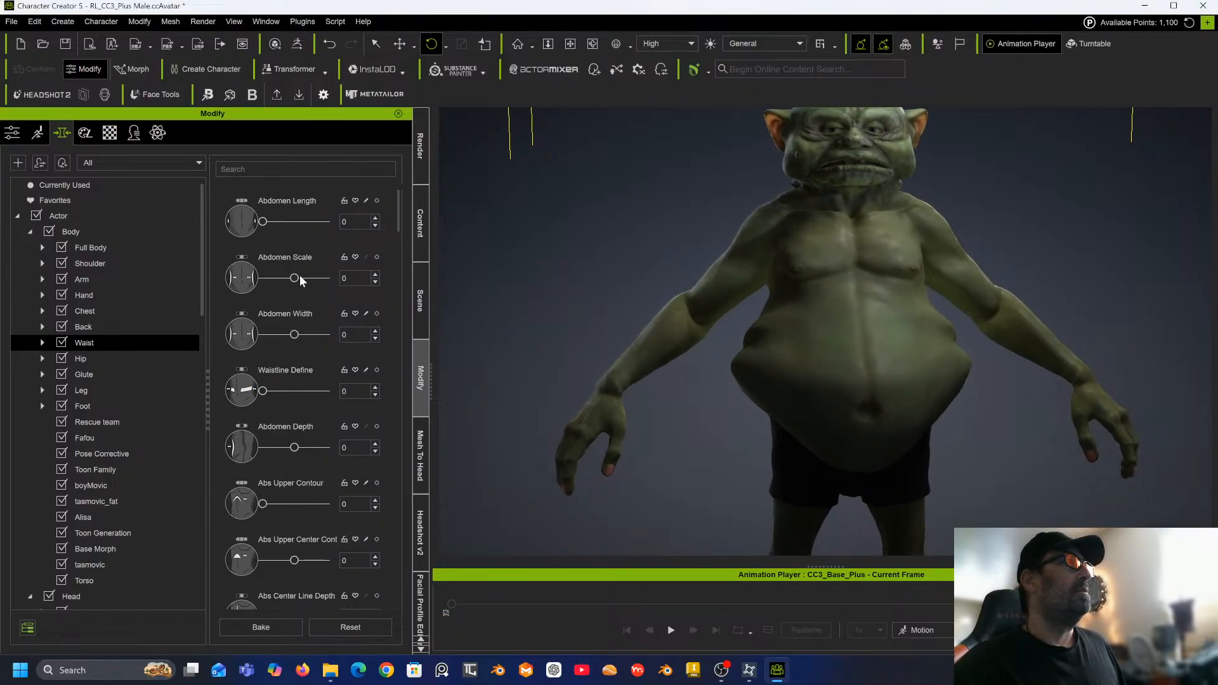
{"action": "left_click_drag", "start_coordinate": [296, 278], "coordinate": [216, 275]}
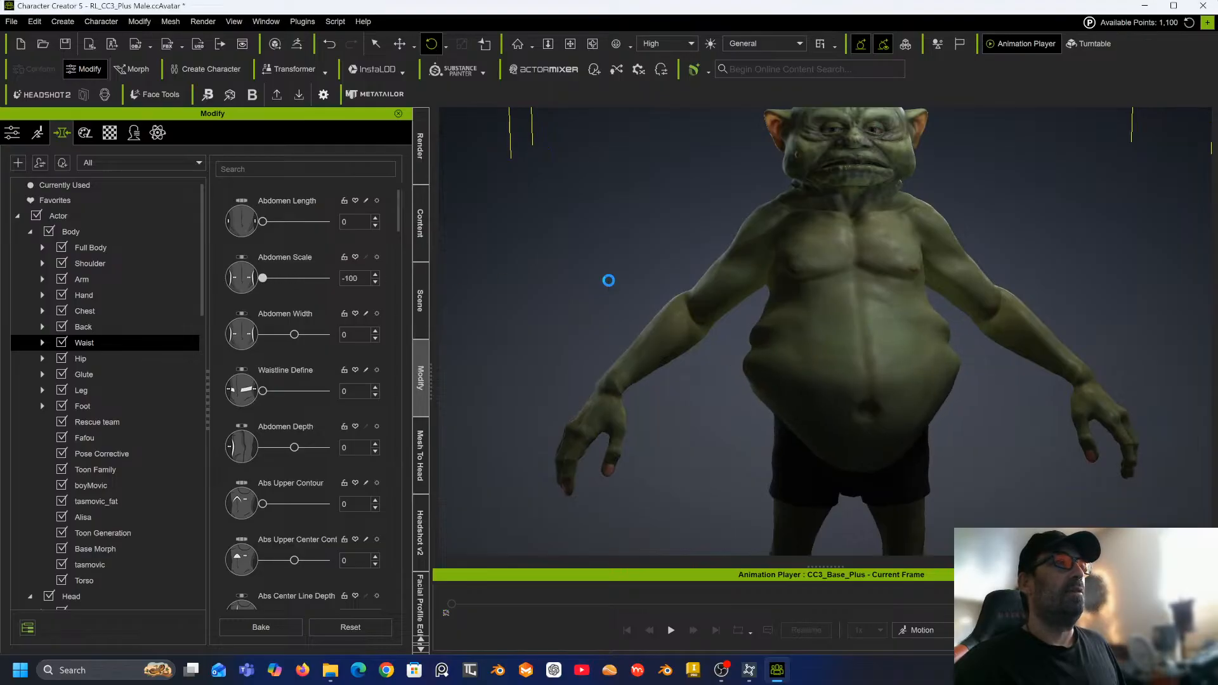
{"action": "left_click_drag", "start_coordinate": [585, 253], "coordinate": [875, 244]}
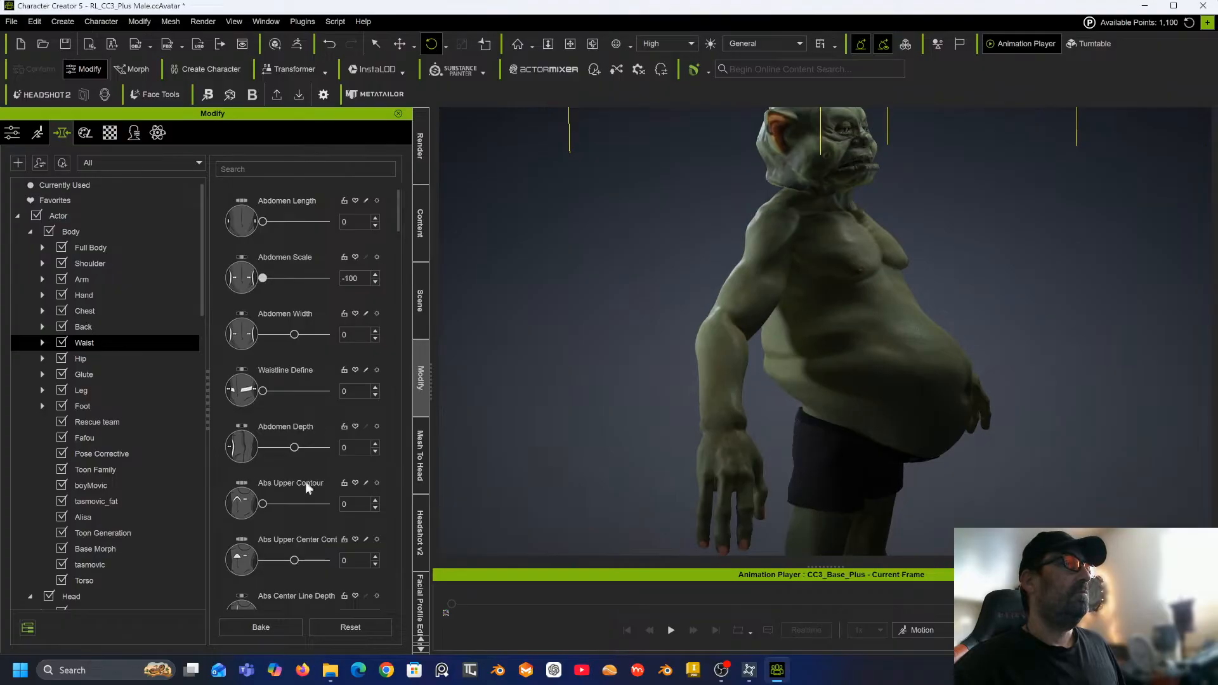
{"action": "left_click", "coordinate": [272, 630]}
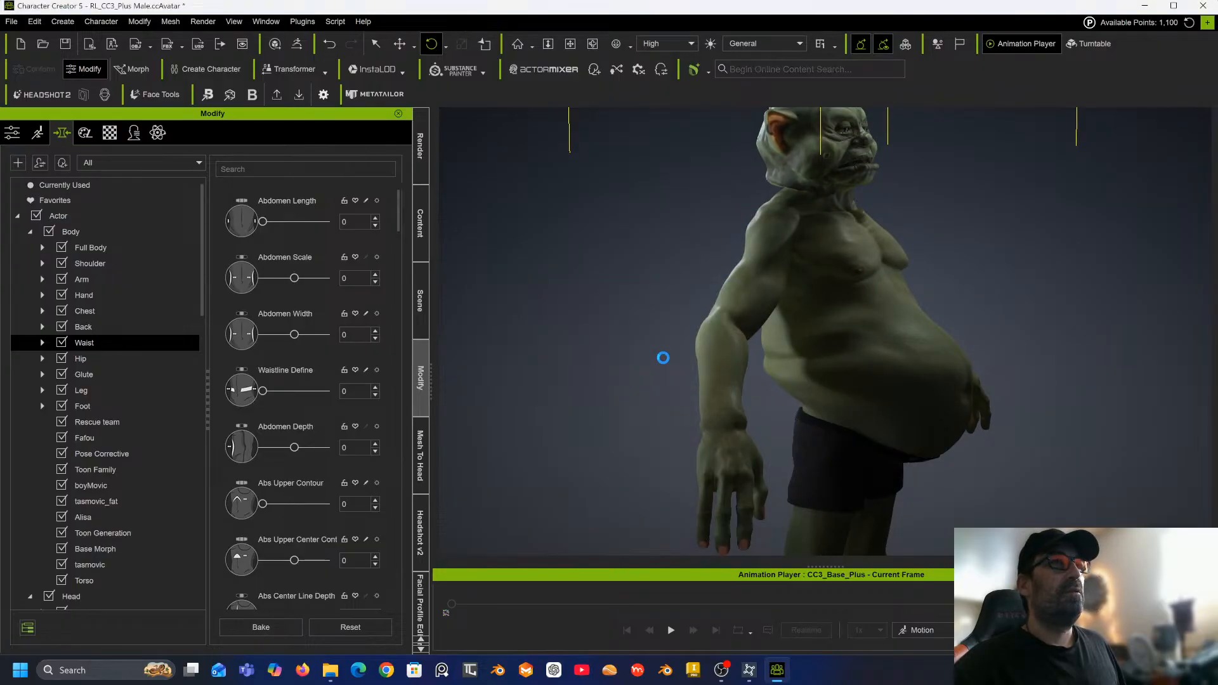
Set the Glute Scale morph to 100.
{"action": "left_click", "coordinate": [106, 374]}
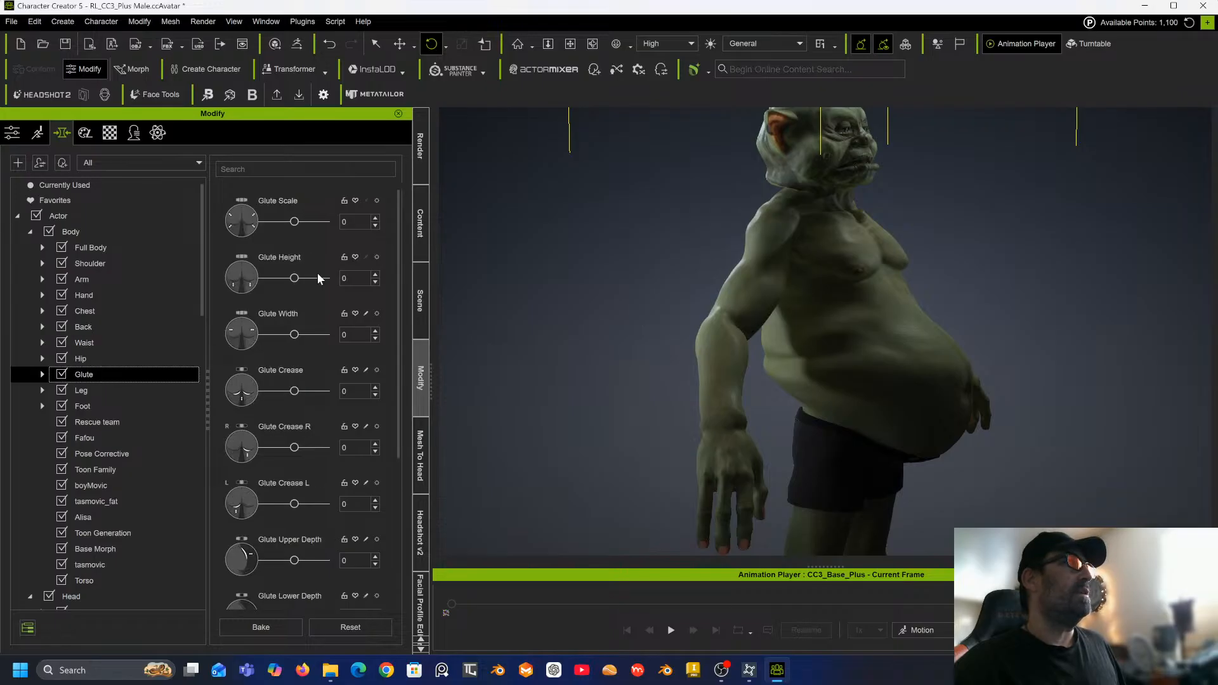
{"action": "left_click_drag", "start_coordinate": [296, 222], "coordinate": [494, 226]}
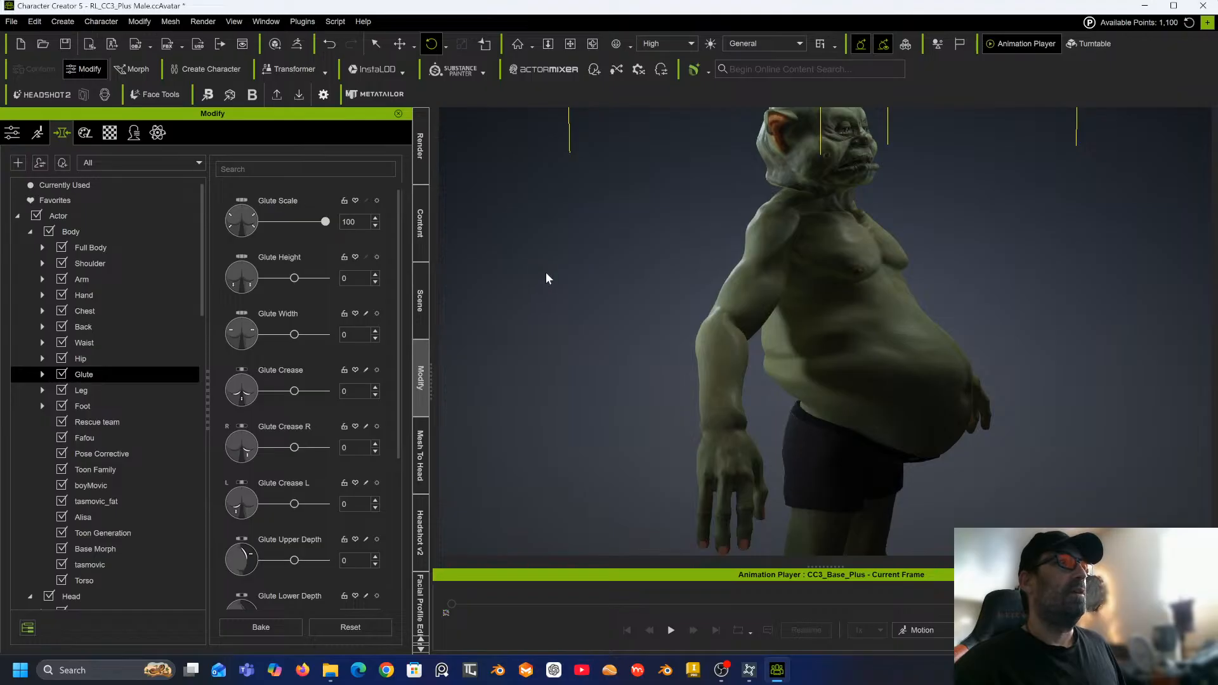
{"action": "right_click_drag", "start_coordinate": [546, 275], "coordinate": [950, 275]}
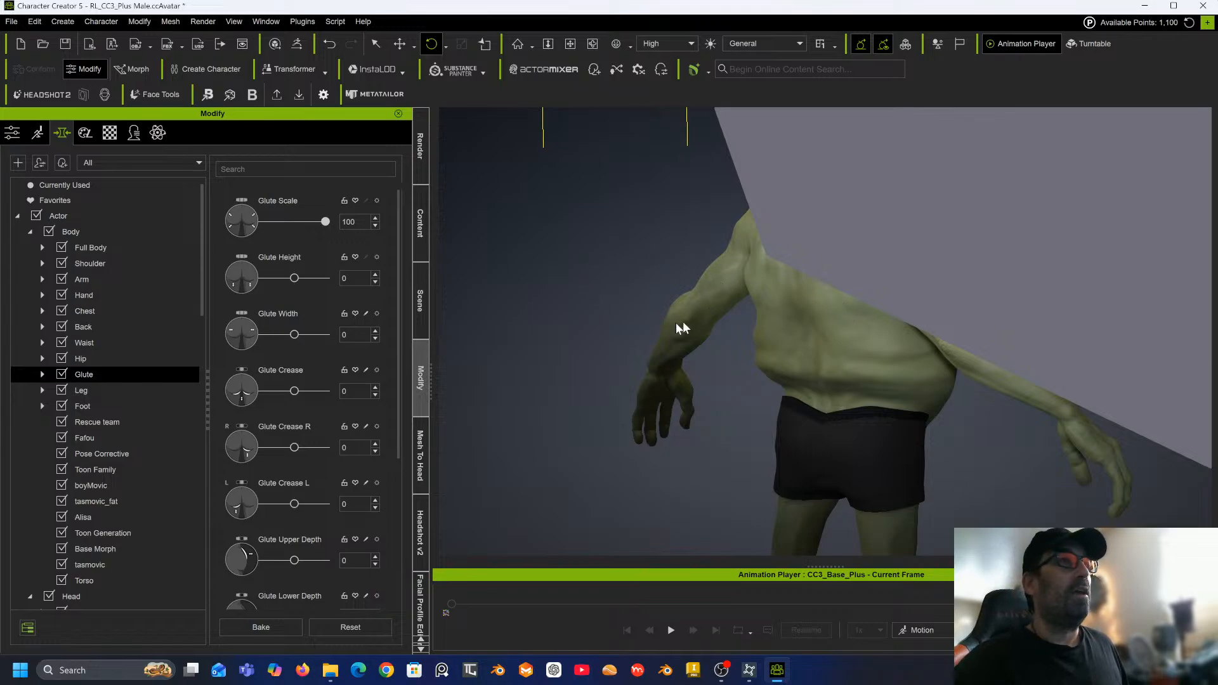
{"action": "right_click_drag", "start_coordinate": [639, 296], "coordinate": [693, 281]}
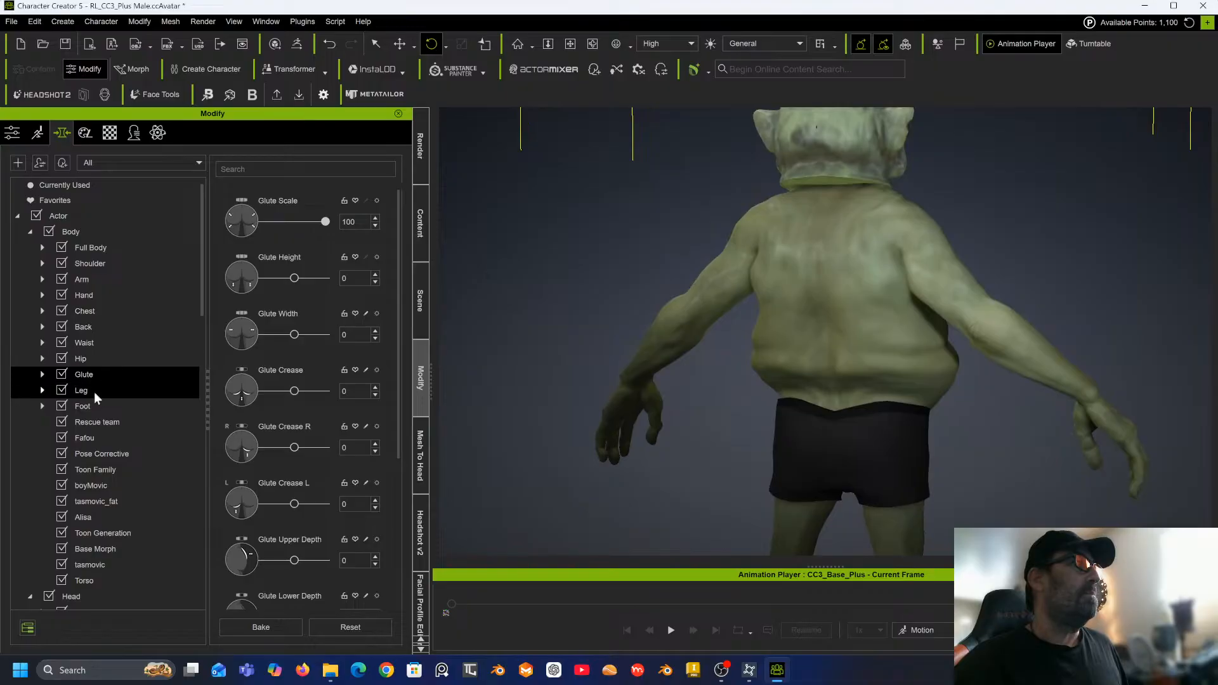
Set the Back Lower Depth morph to -50.
{"action": "left_click", "coordinate": [93, 327]}
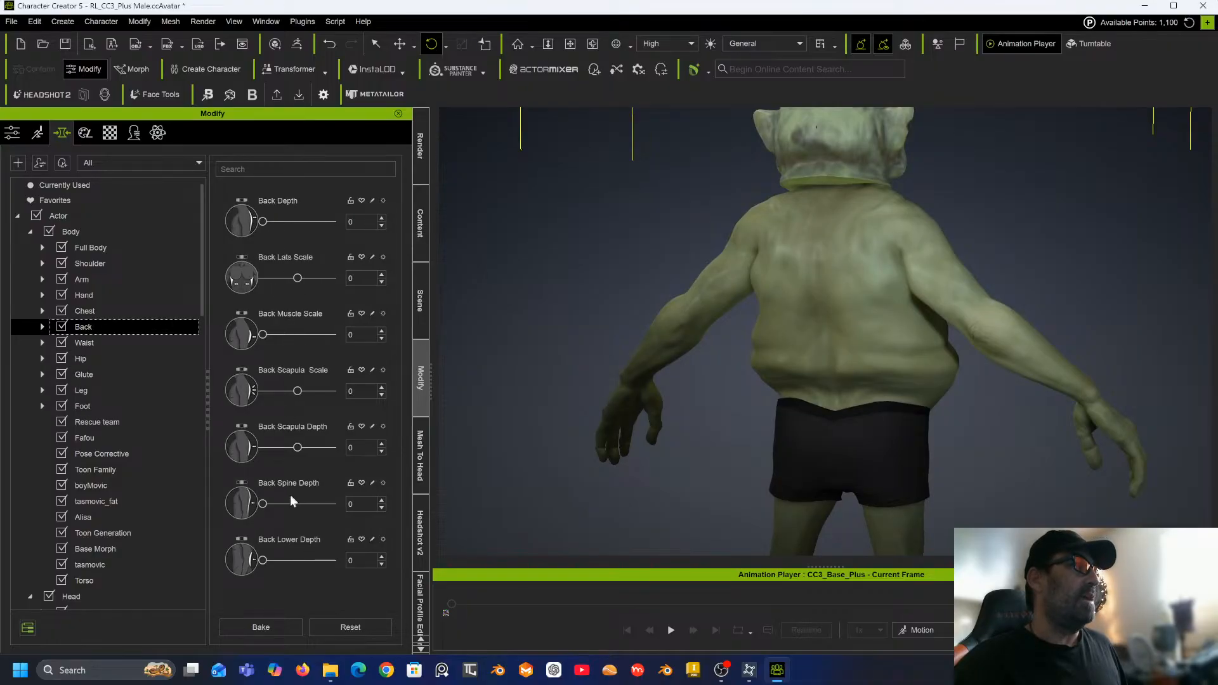
{"action": "left_click_drag", "start_coordinate": [262, 561], "coordinate": [227, 566]}
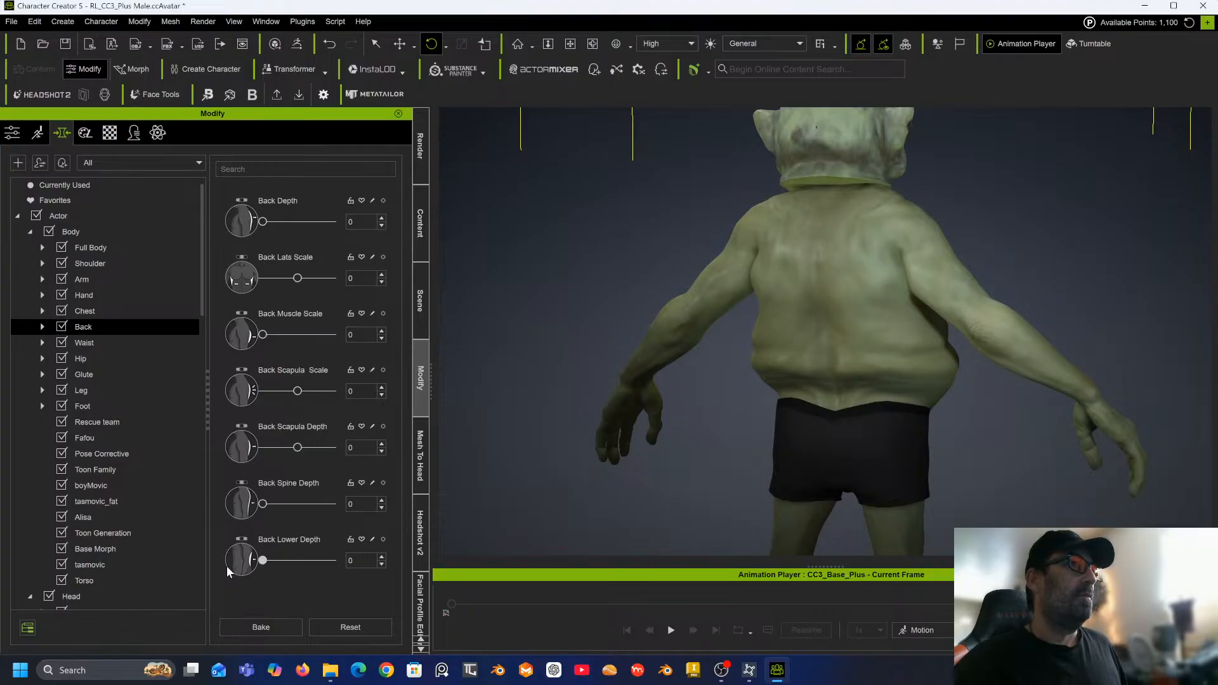
{"action": "double_click", "coordinate": [358, 563]}
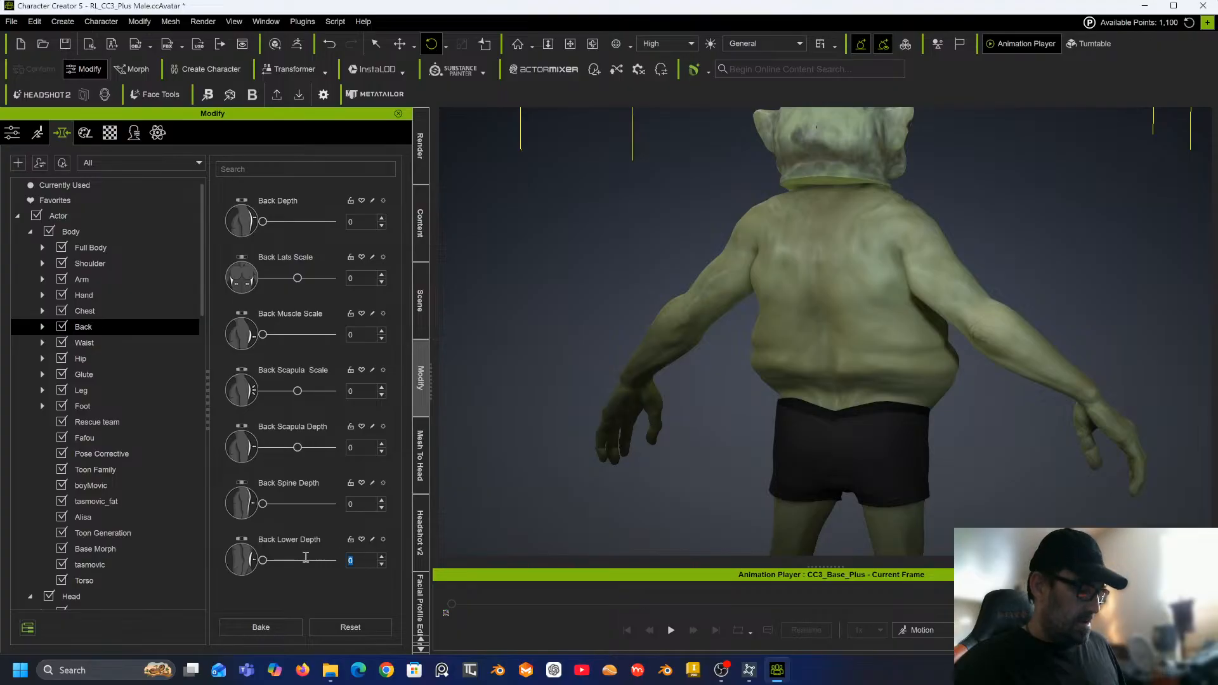
{"action": "type", "text": "-50"}
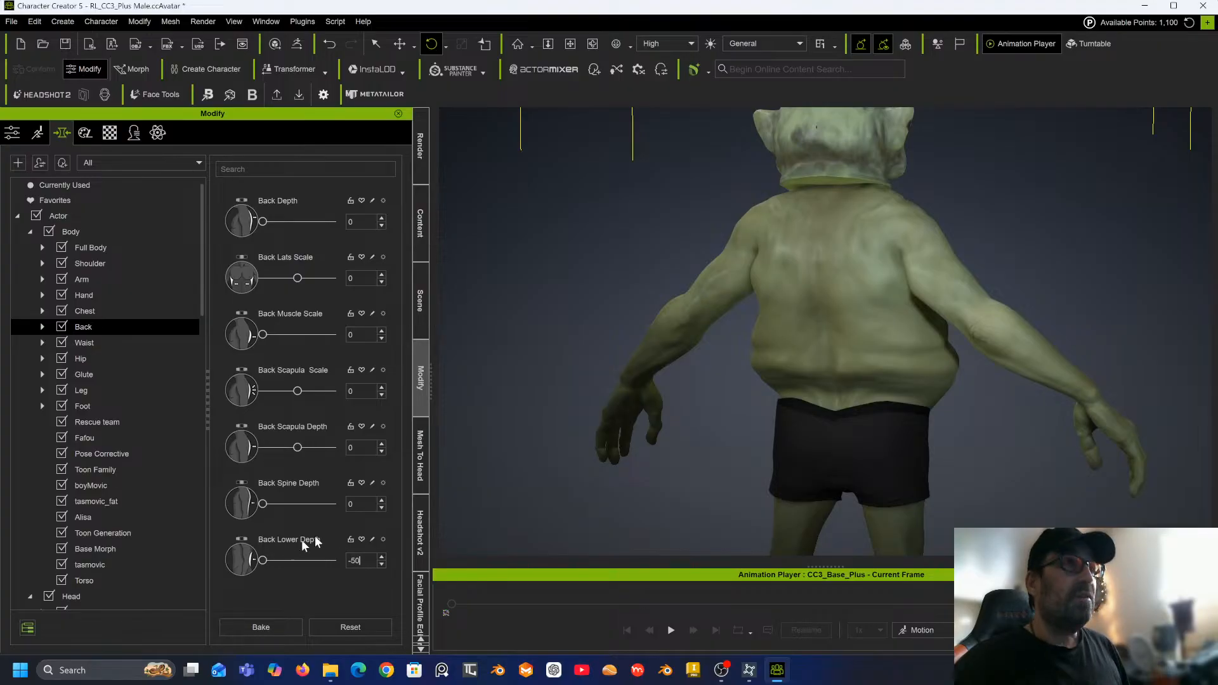
{"action": "left_click", "coordinate": [802, 443]}
{"action": "right_click_drag", "start_coordinate": [853, 409], "coordinate": [767, 388]}
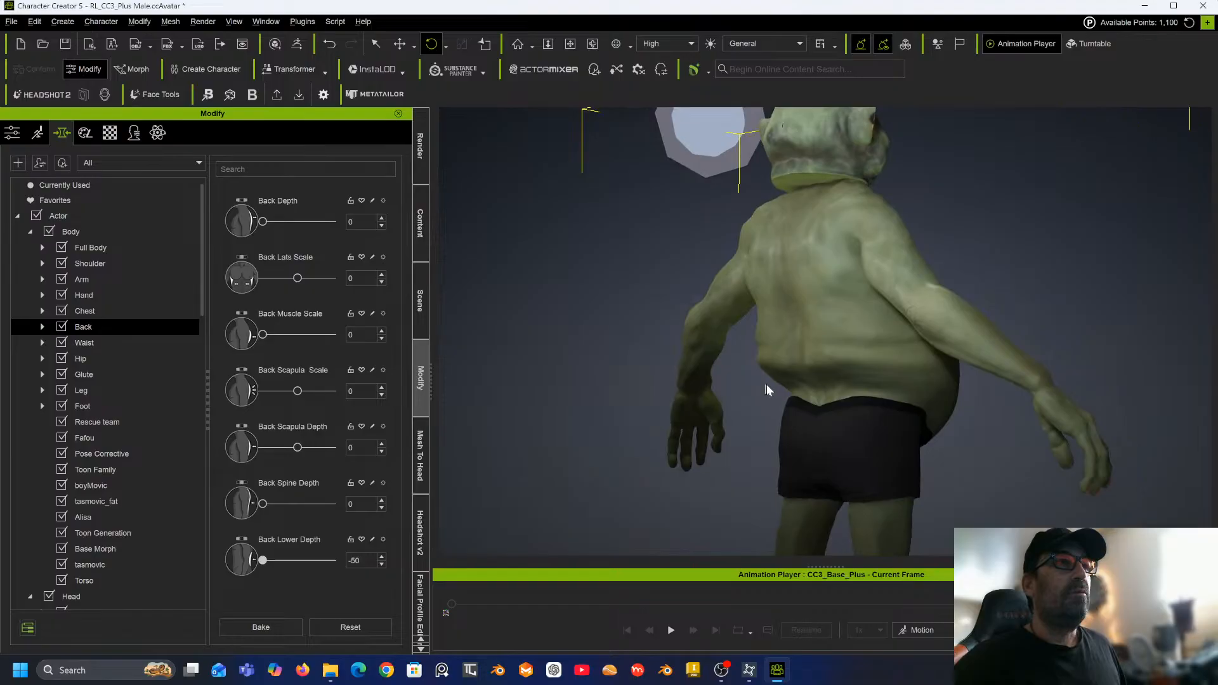
{"action": "left_click", "coordinate": [95, 344]}
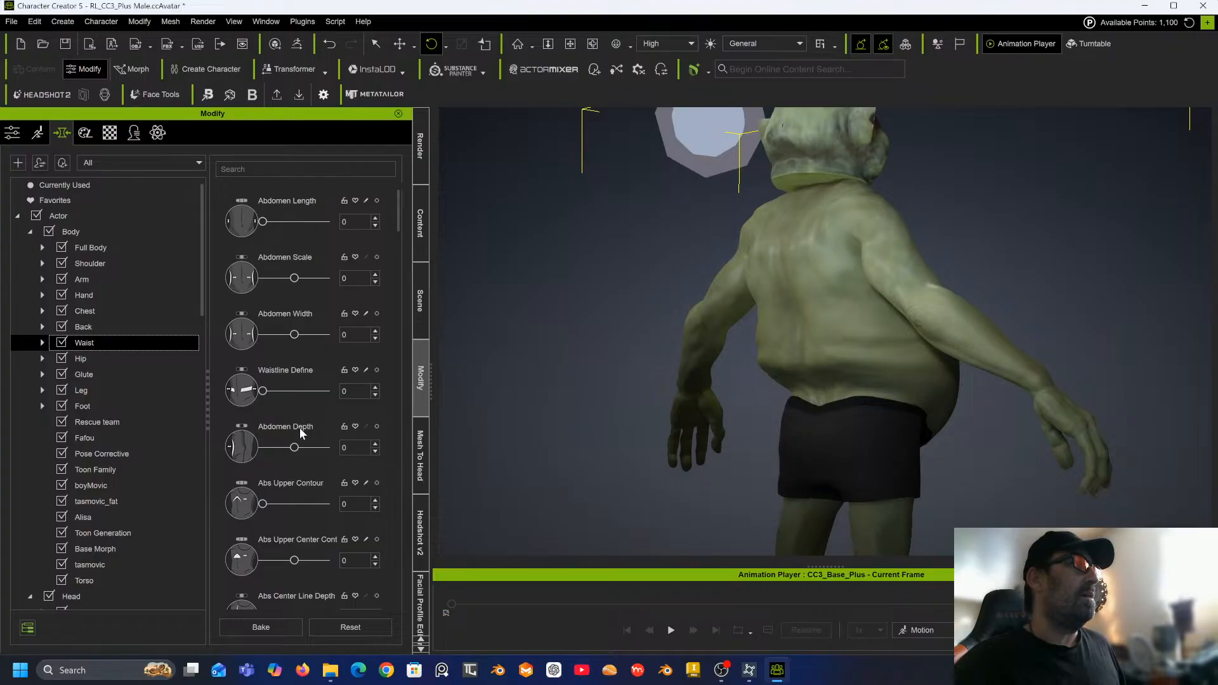
Set the Abdomen Depth morph to -100.
{"action": "scroll", "coordinate": [301, 433], "scroll_direction": "down", "scroll_amount": 1}
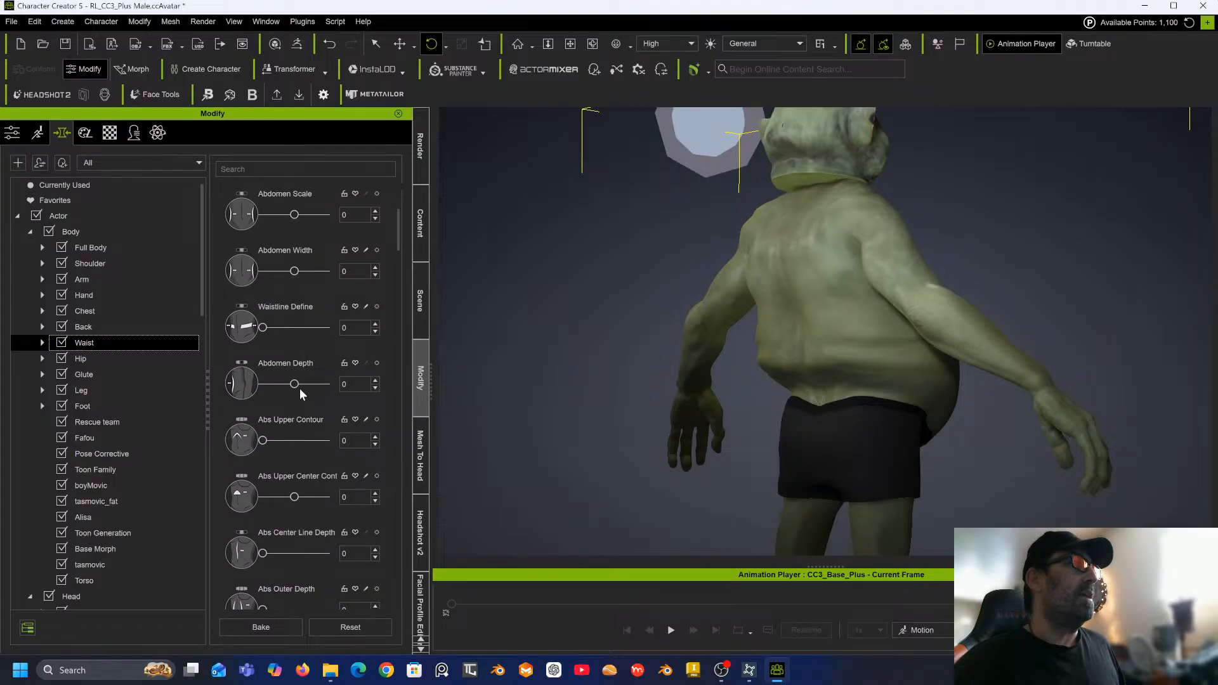
{"action": "right_click_drag", "start_coordinate": [565, 372], "coordinate": [389, 377]}
{"action": "left_click_drag", "start_coordinate": [283, 389], "coordinate": [255, 387]}
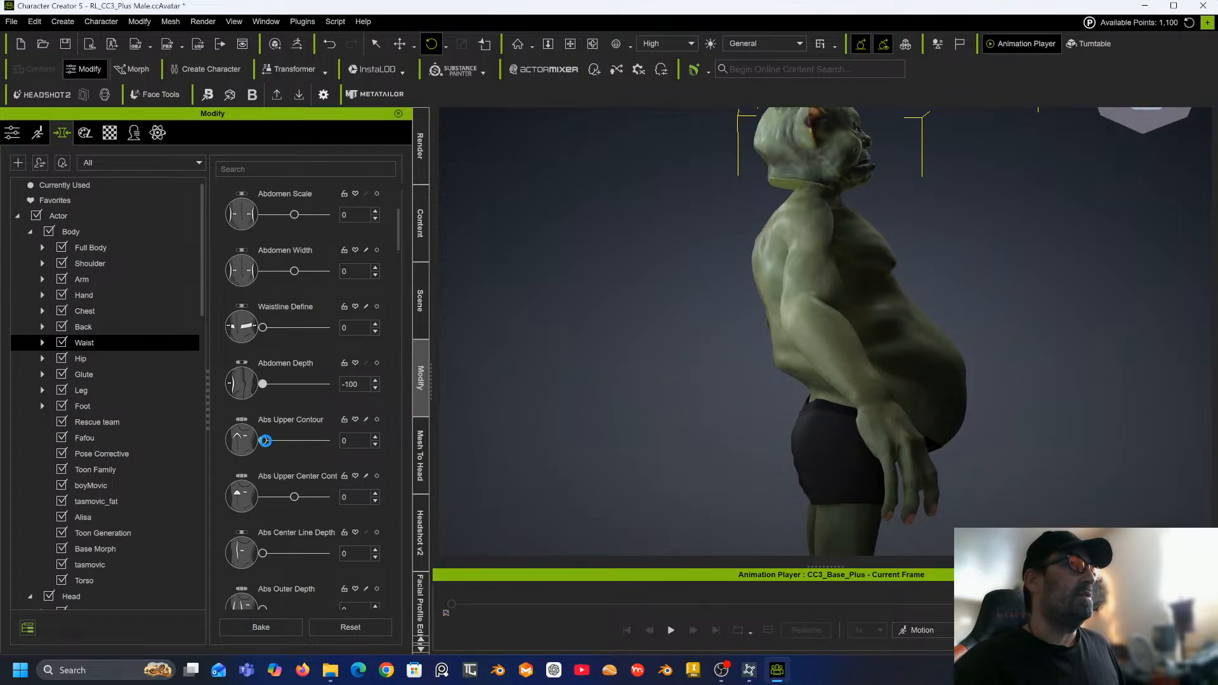
Set the Navel Out morph to 100.
{"action": "scroll", "coordinate": [304, 476], "scroll_direction": "down", "scroll_amount": 5}
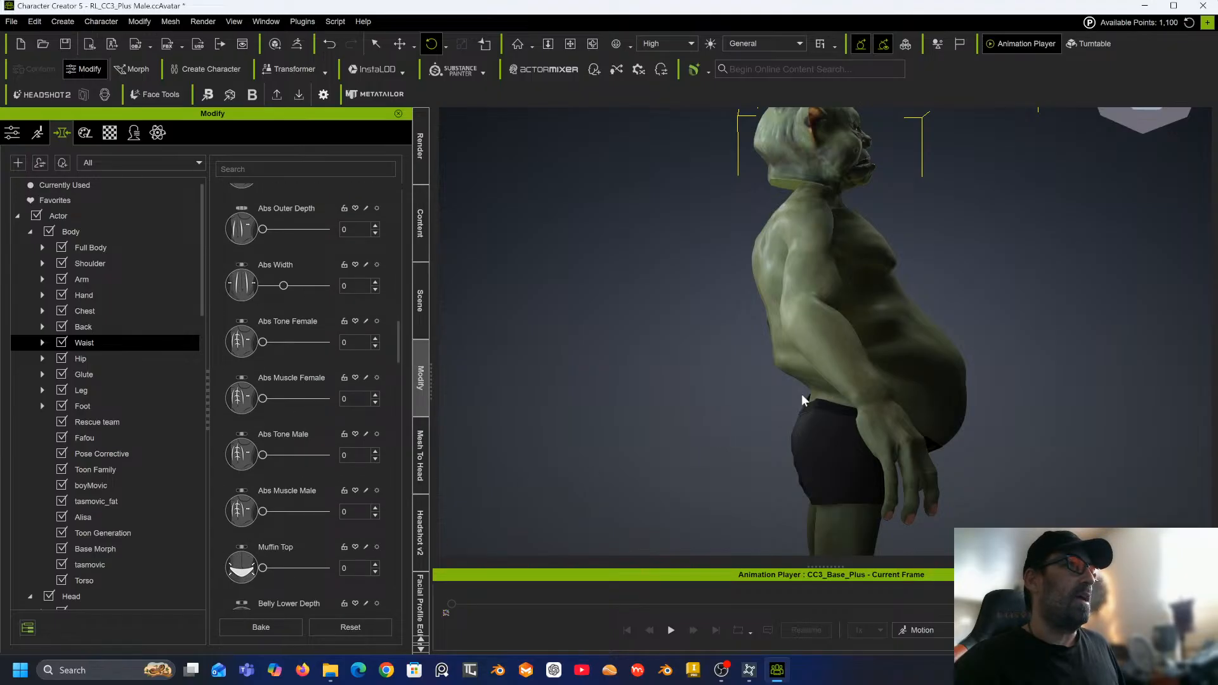
{"action": "scroll", "coordinate": [269, 482], "scroll_direction": "down", "scroll_amount": 4}
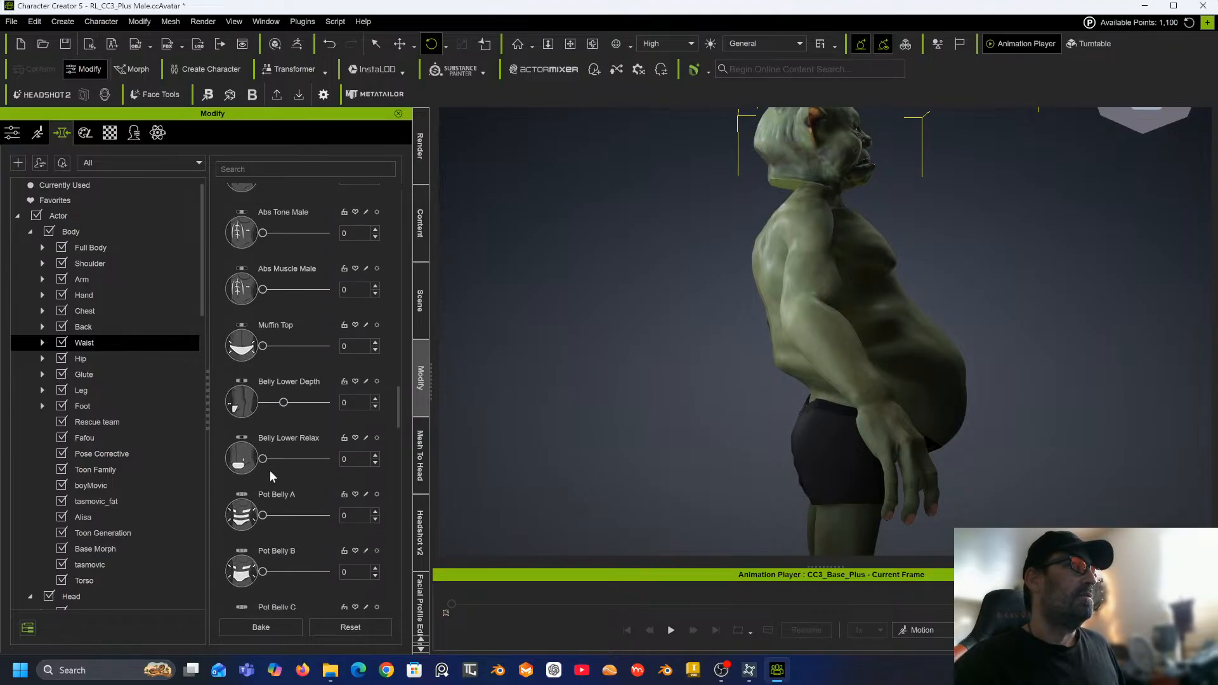
{"action": "scroll", "coordinate": [286, 450], "scroll_direction": "down", "scroll_amount": 4}
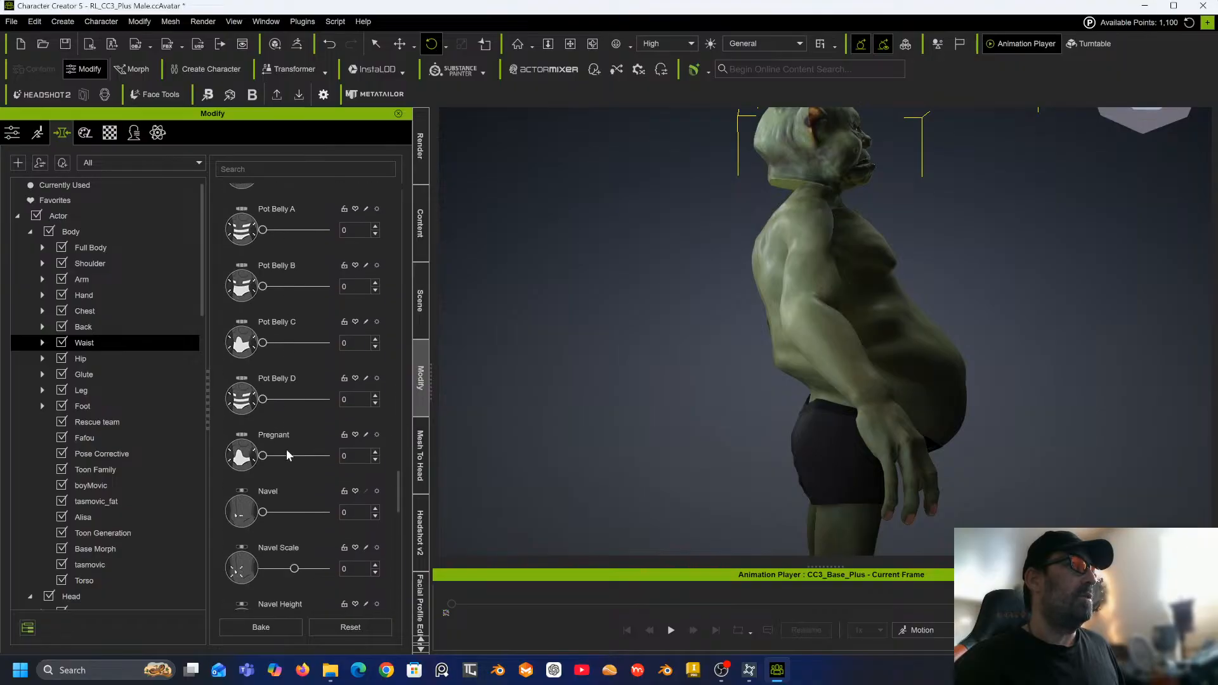
{"action": "scroll", "coordinate": [287, 452], "scroll_direction": "down", "scroll_amount": 5}
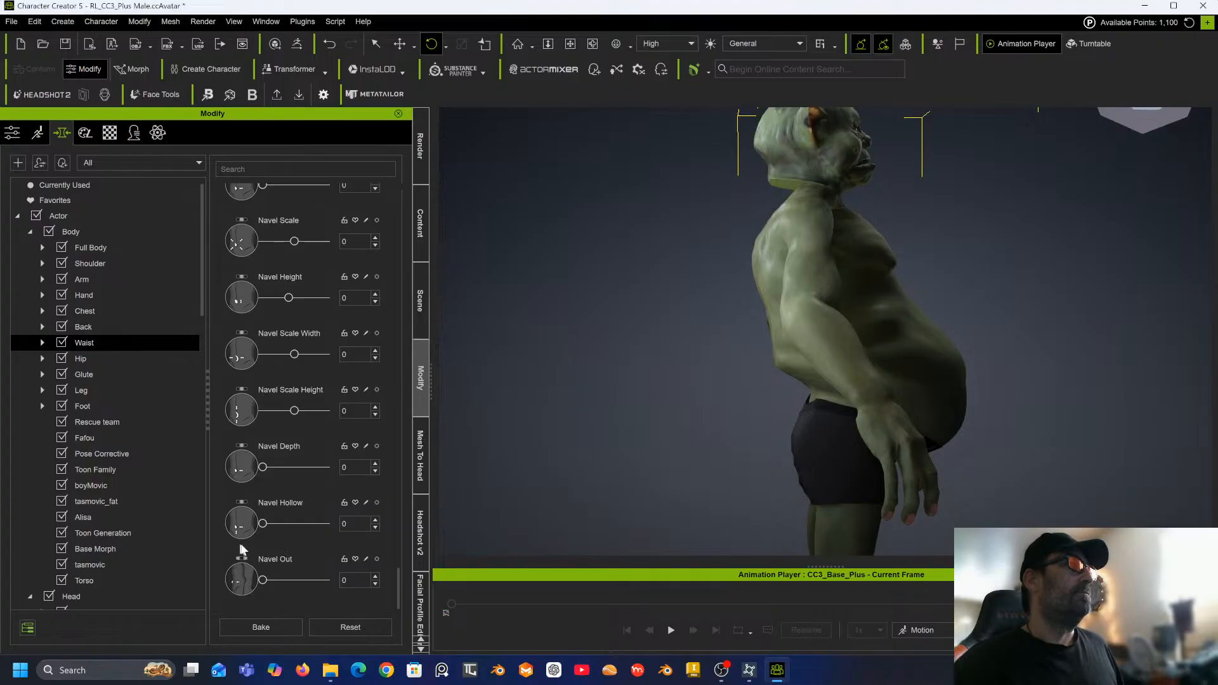
{"action": "left_click_drag", "start_coordinate": [266, 581], "coordinate": [336, 581]}
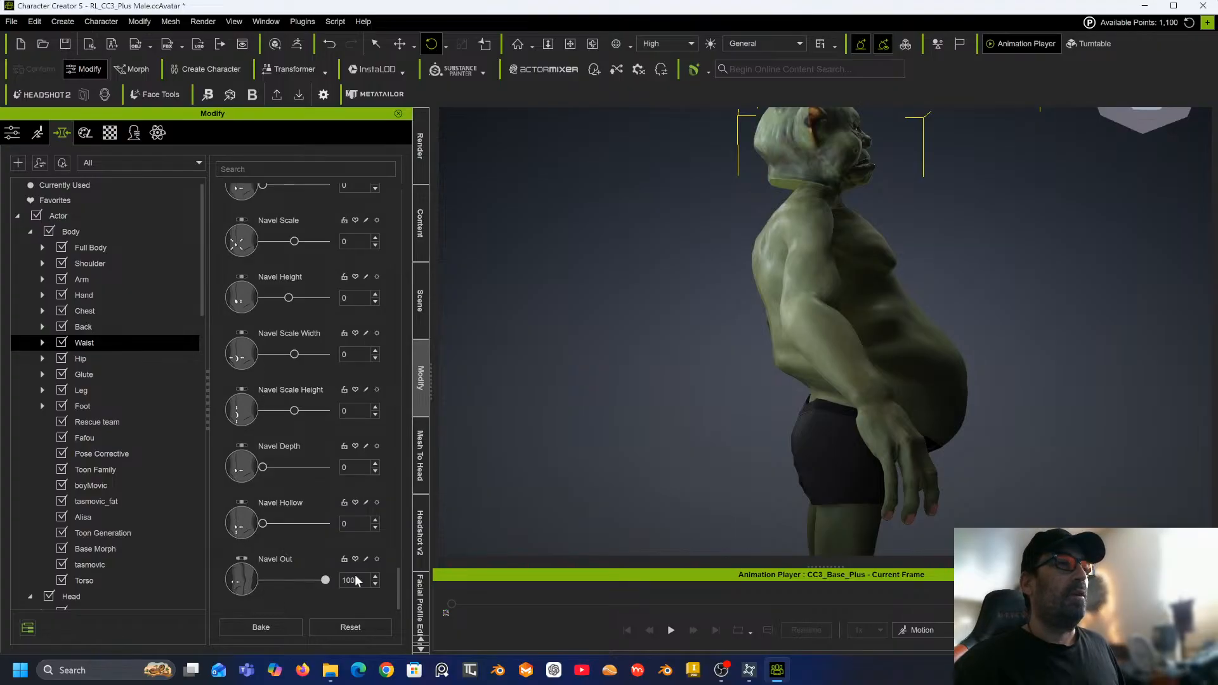
Open the hip morphs and set Hip Scale to 100 and Hip Bone Scale to -44.
{"action": "left_click", "coordinate": [99, 360]}
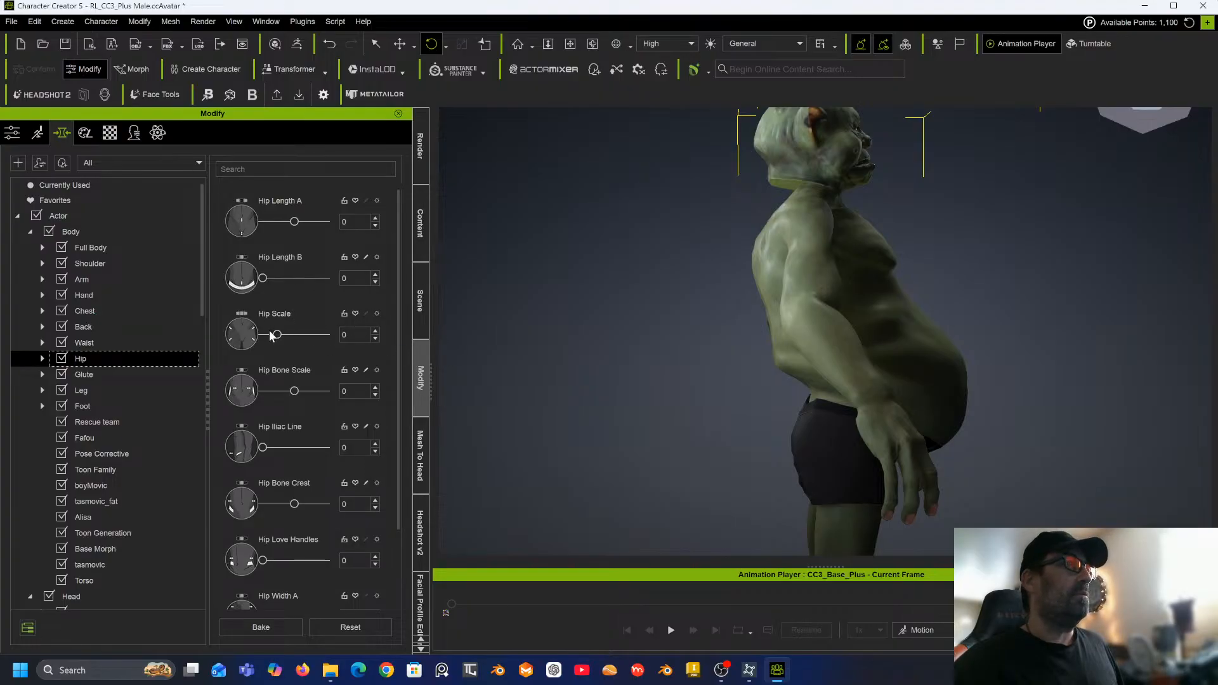
{"action": "left_click_drag", "start_coordinate": [277, 335], "coordinate": [328, 335]}
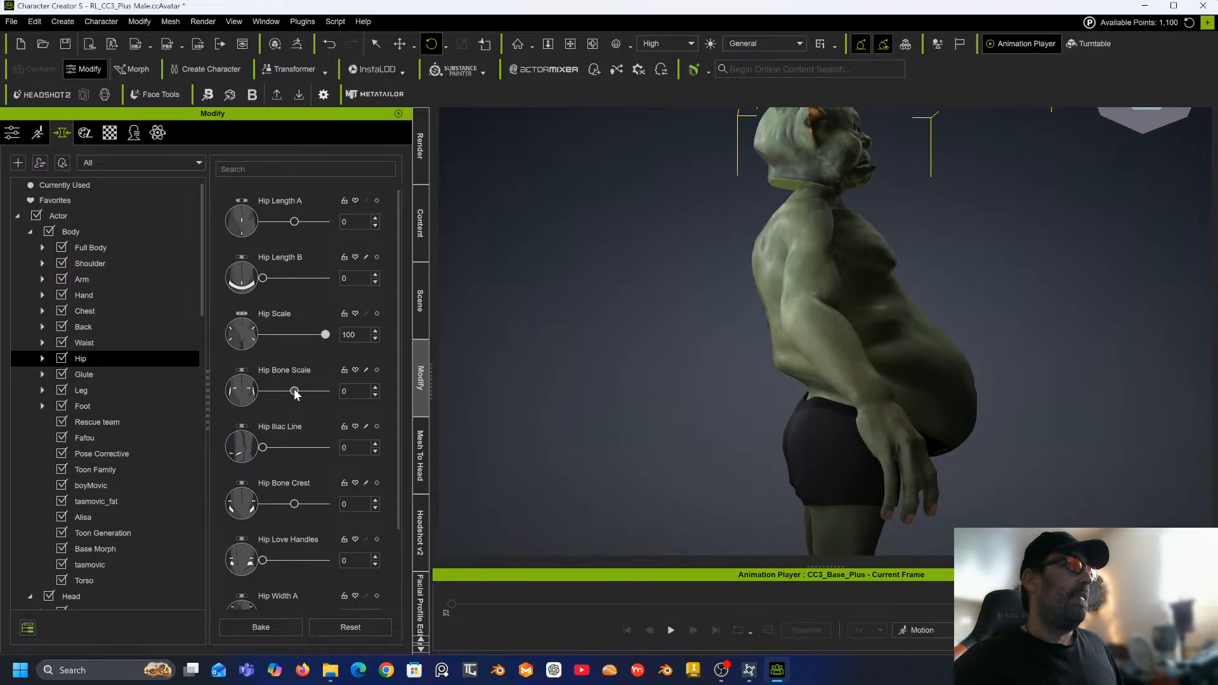
{"action": "left_click_drag", "start_coordinate": [294, 391], "coordinate": [340, 387]}
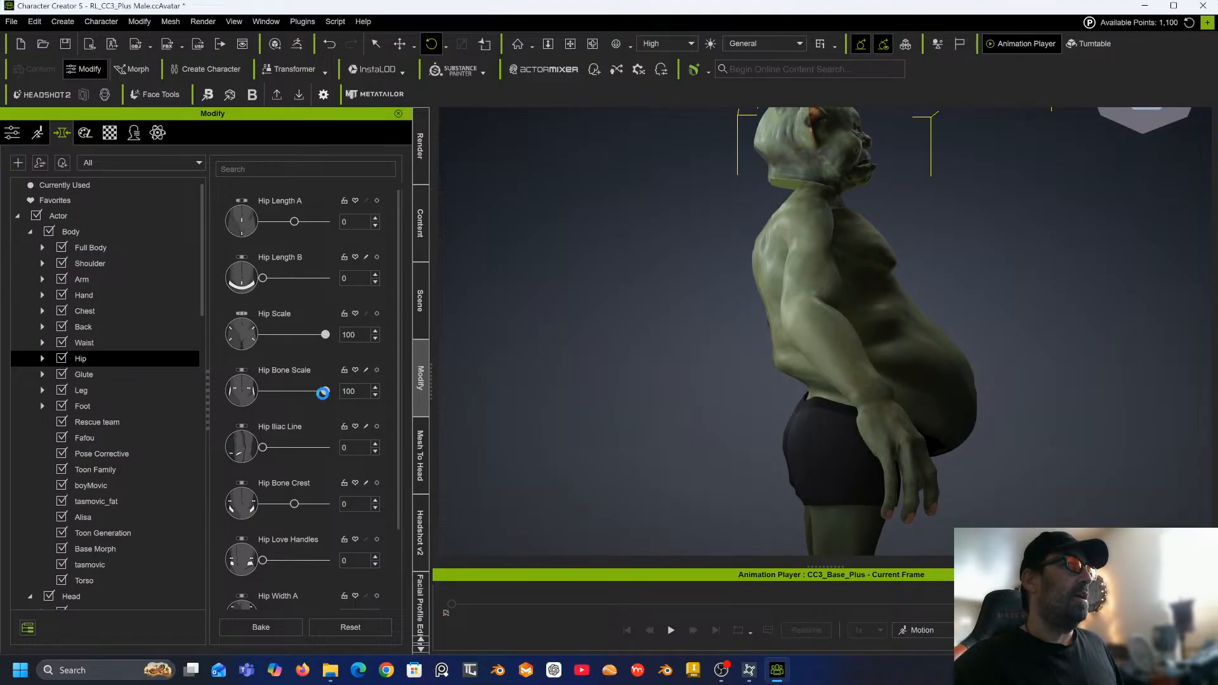
{"action": "left_click_drag", "start_coordinate": [325, 391], "coordinate": [282, 392]}
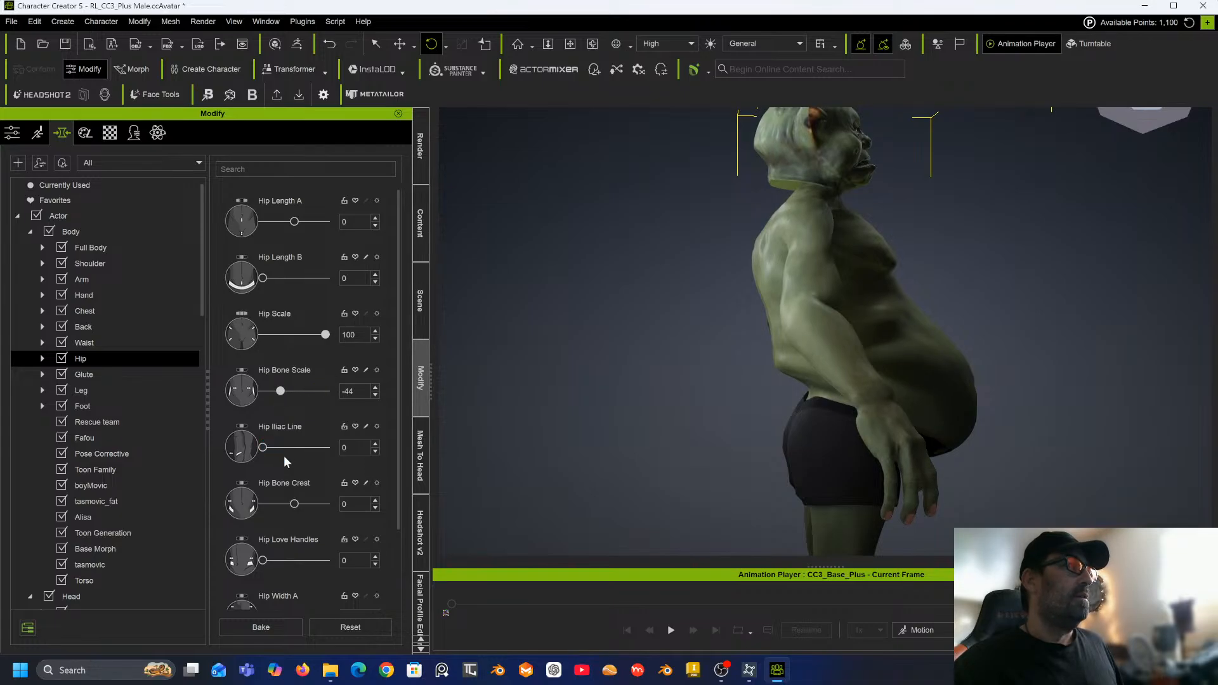
Set Hip Bone Crest to 100 and Hip Love Handles to 54.
{"action": "left_click_drag", "start_coordinate": [294, 504], "coordinate": [336, 497]}
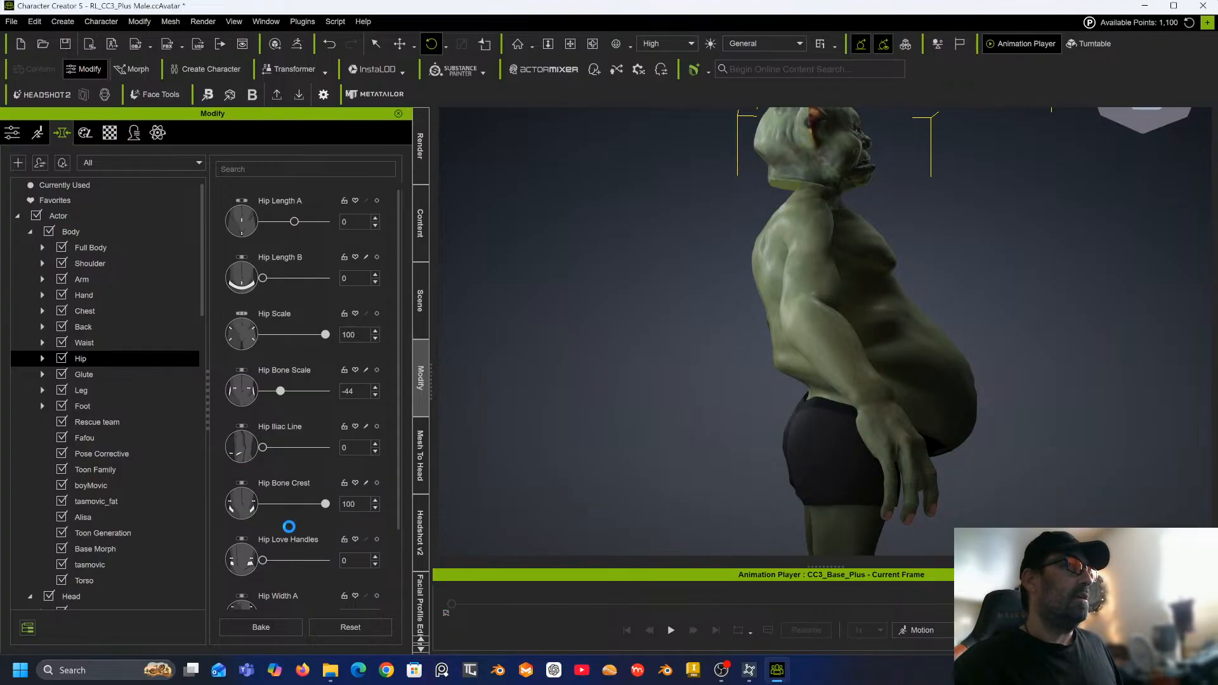
{"action": "left_click_drag", "start_coordinate": [263, 561], "coordinate": [294, 561]}
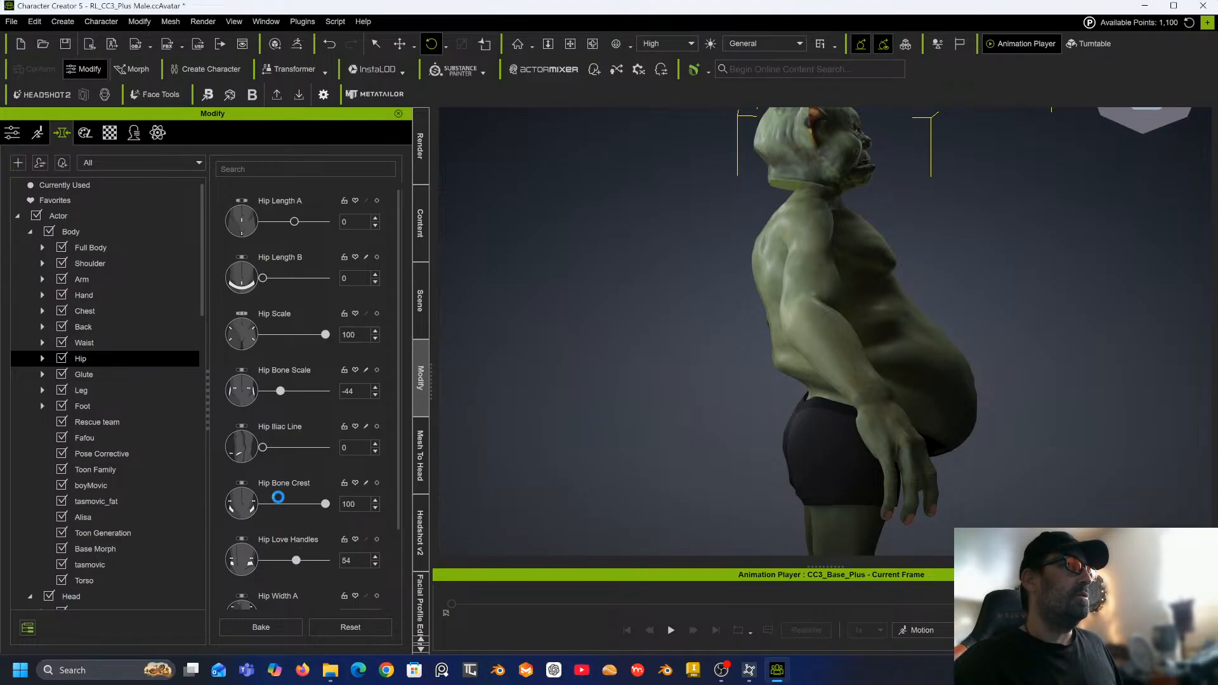
Set both Hip Width A and Hip Width B morphs to 100.
{"action": "scroll", "coordinate": [281, 482], "scroll_direction": "down", "scroll_amount": 3}
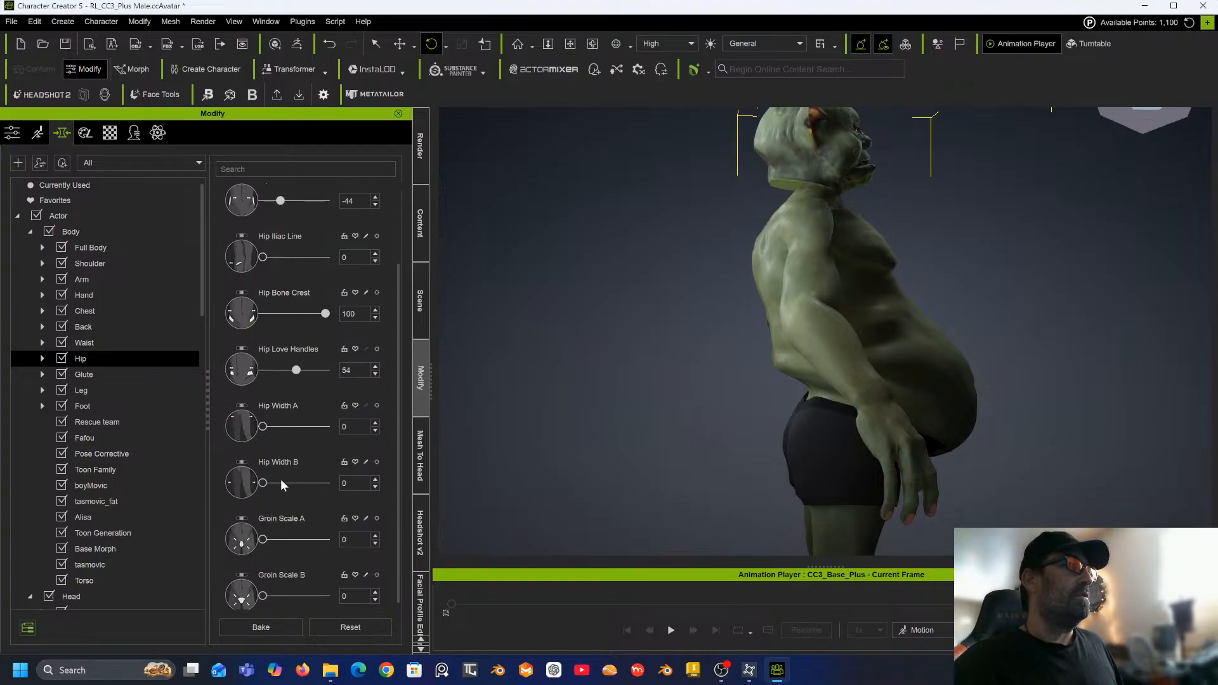
{"action": "left_click_drag", "start_coordinate": [263, 433], "coordinate": [335, 434]}
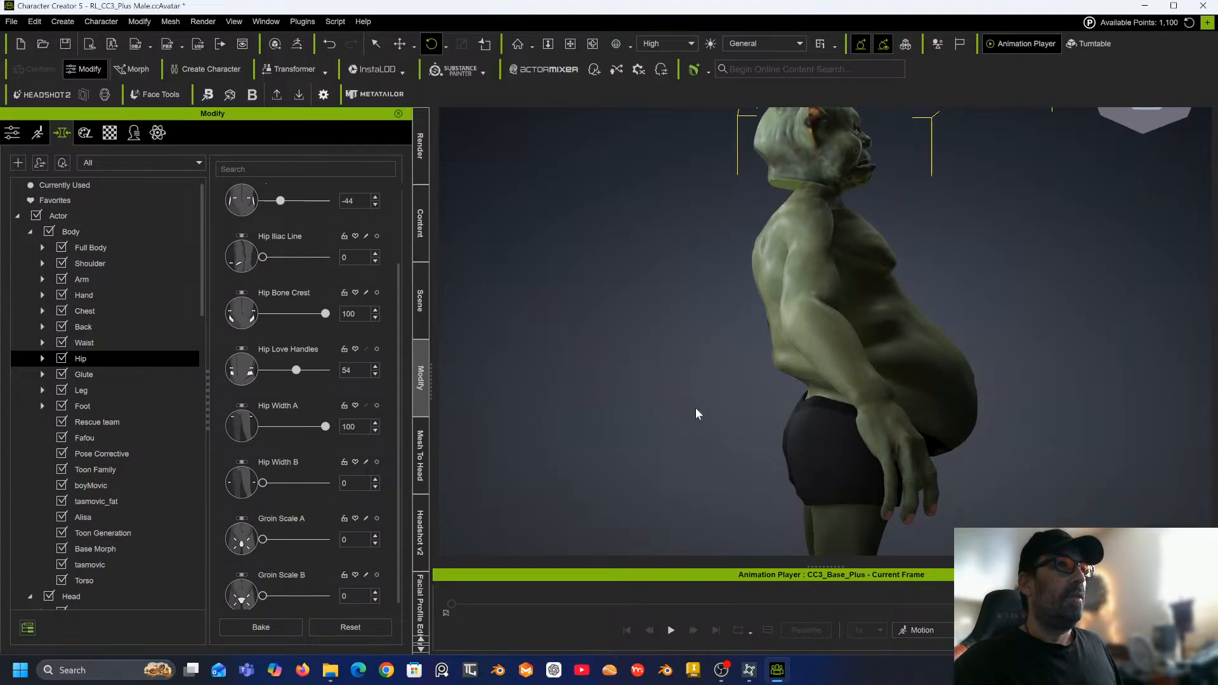
{"action": "right_click_drag", "start_coordinate": [696, 413], "coordinate": [524, 394]}
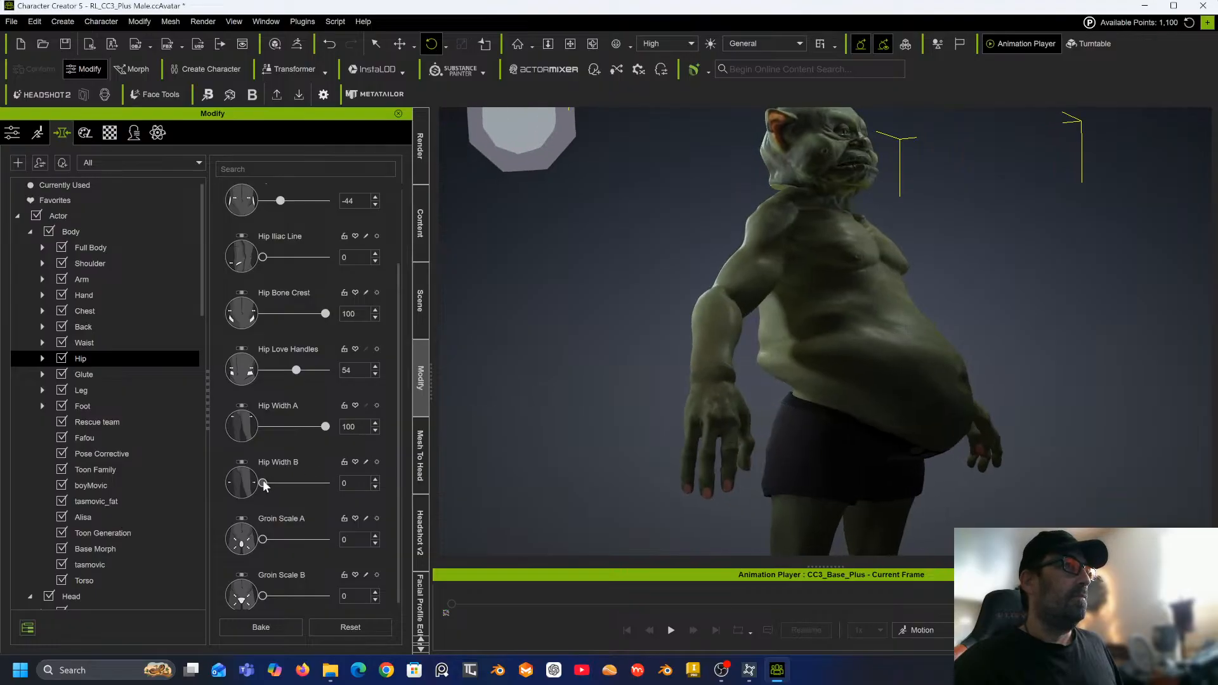
{"action": "left_click_drag", "start_coordinate": [293, 478], "coordinate": [330, 481]}
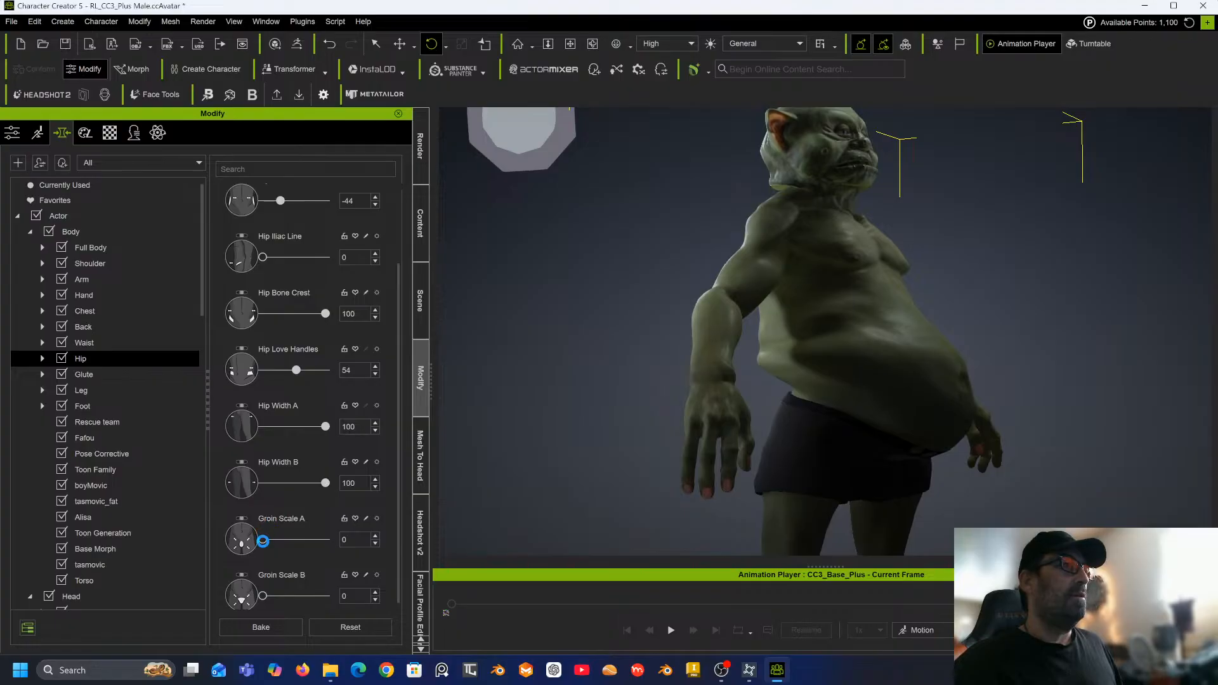
Set both Groin Scale A and Groin Scale B morphs to 100.
{"action": "left_click_drag", "start_coordinate": [263, 540], "coordinate": [290, 540]}
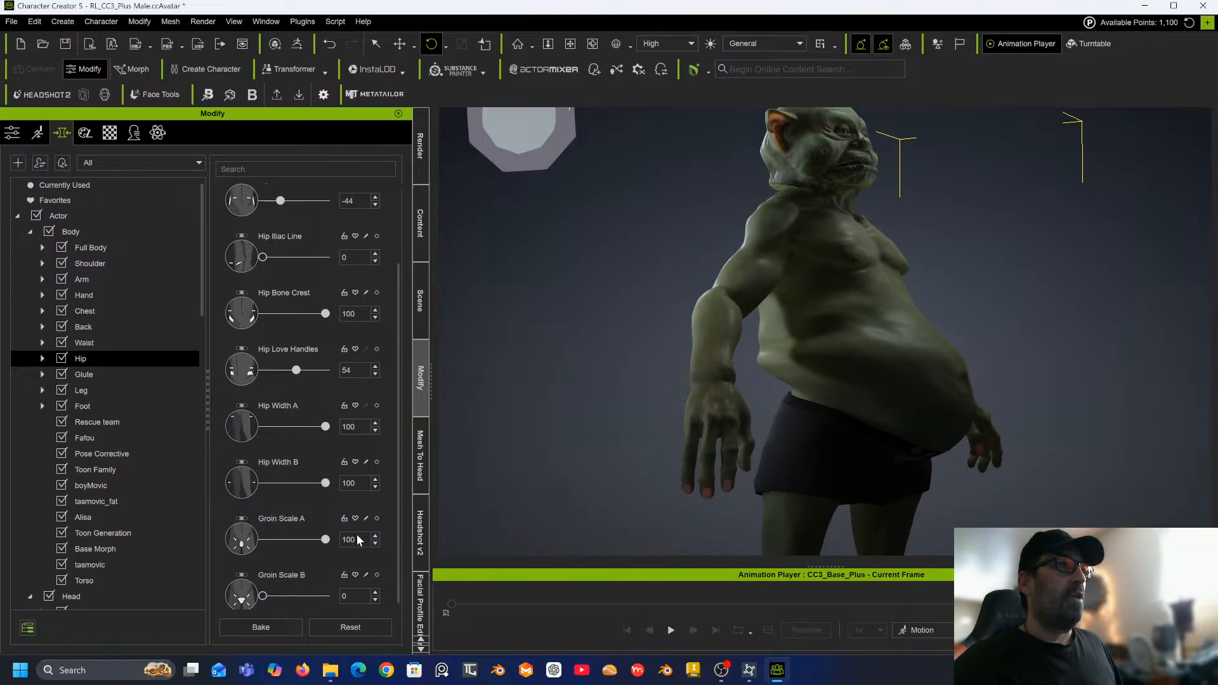
{"action": "scroll", "coordinate": [302, 510], "scroll_direction": "down", "scroll_amount": 1}
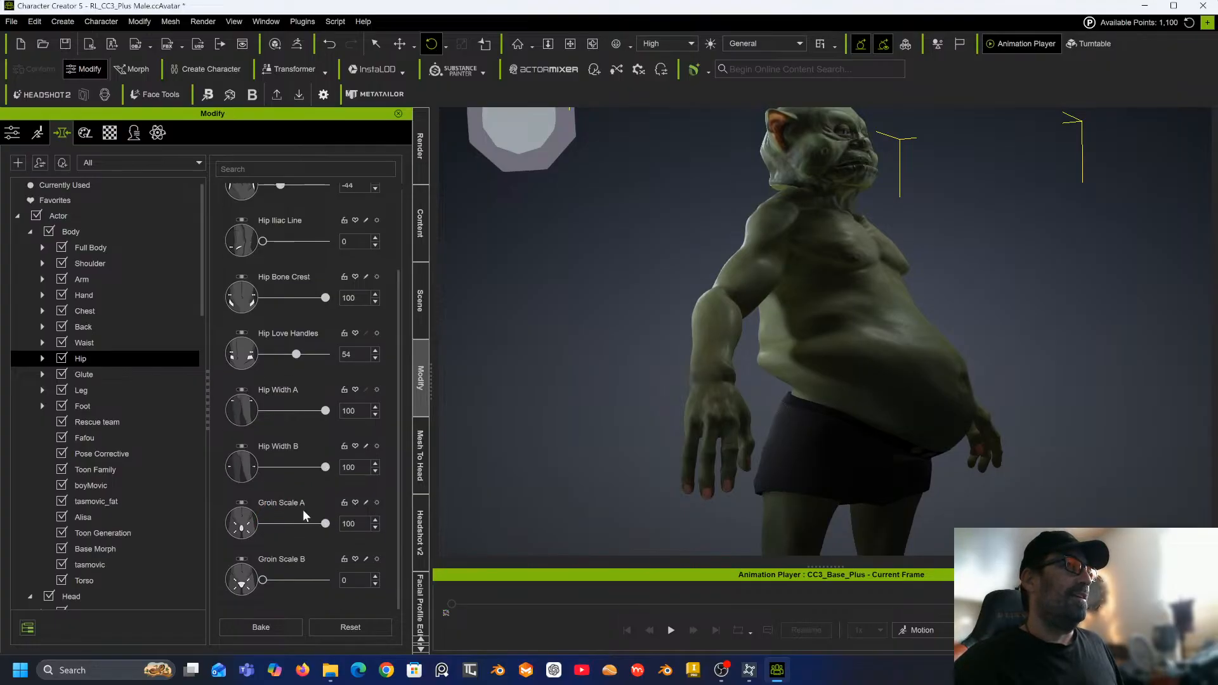
{"action": "left_click_drag", "start_coordinate": [263, 580], "coordinate": [355, 582]}
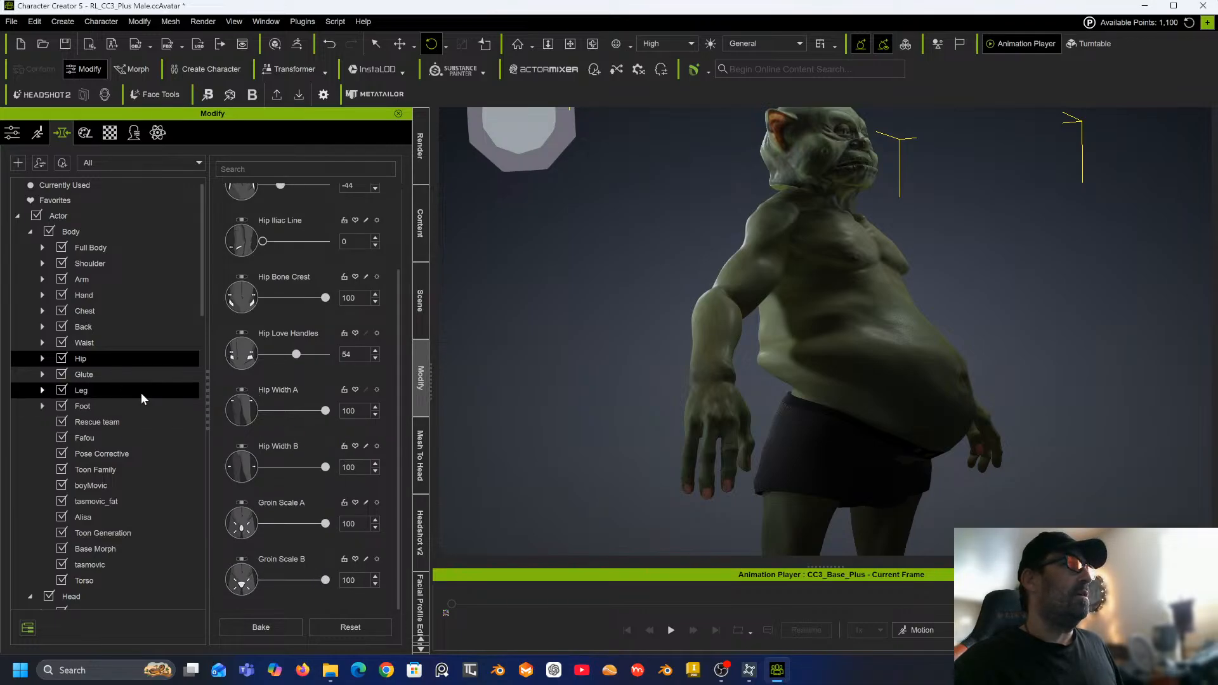
Open the glute morphs and set Glute Upper Depth and Glute Lower Depth to 100.
{"action": "left_click", "coordinate": [106, 375]}
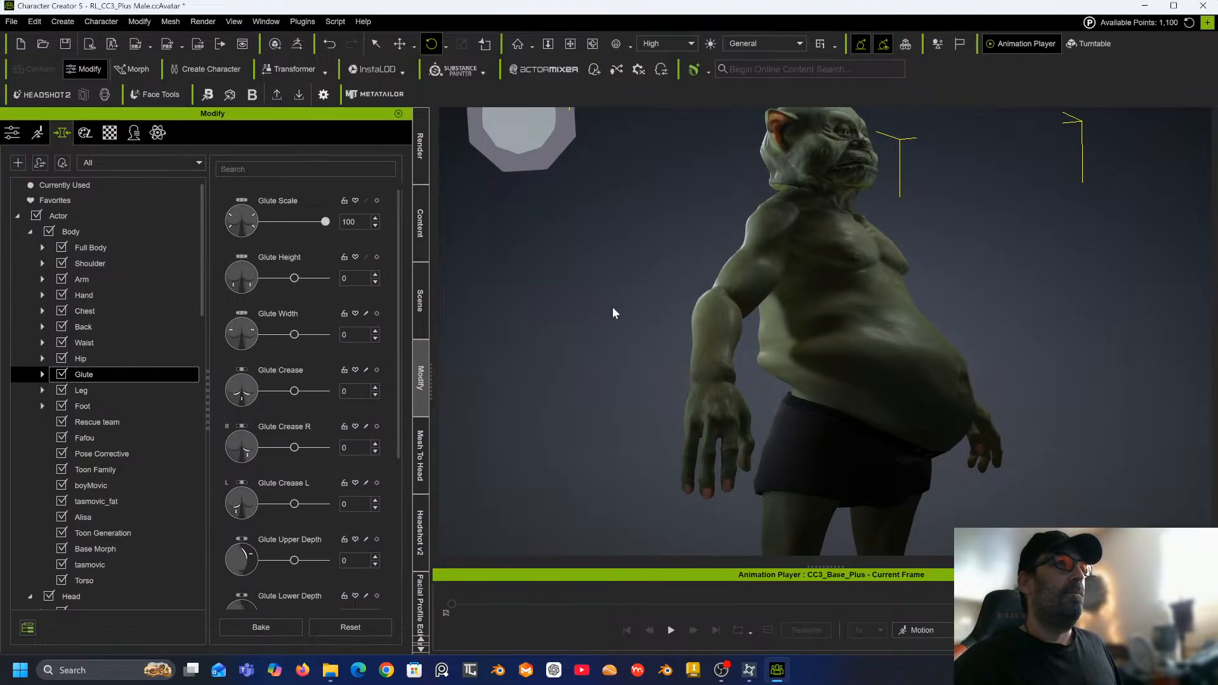
{"action": "right_click_drag", "start_coordinate": [613, 309], "coordinate": [825, 407]}
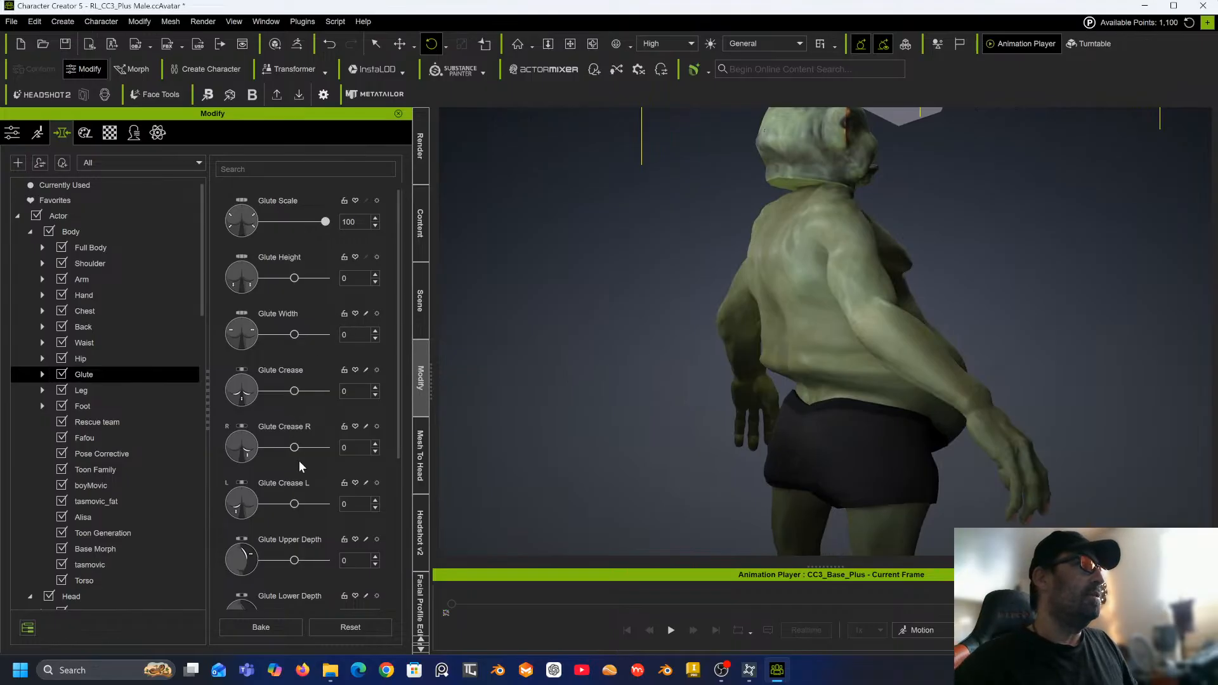
{"action": "scroll", "coordinate": [284, 466], "scroll_direction": "down", "scroll_amount": 3}
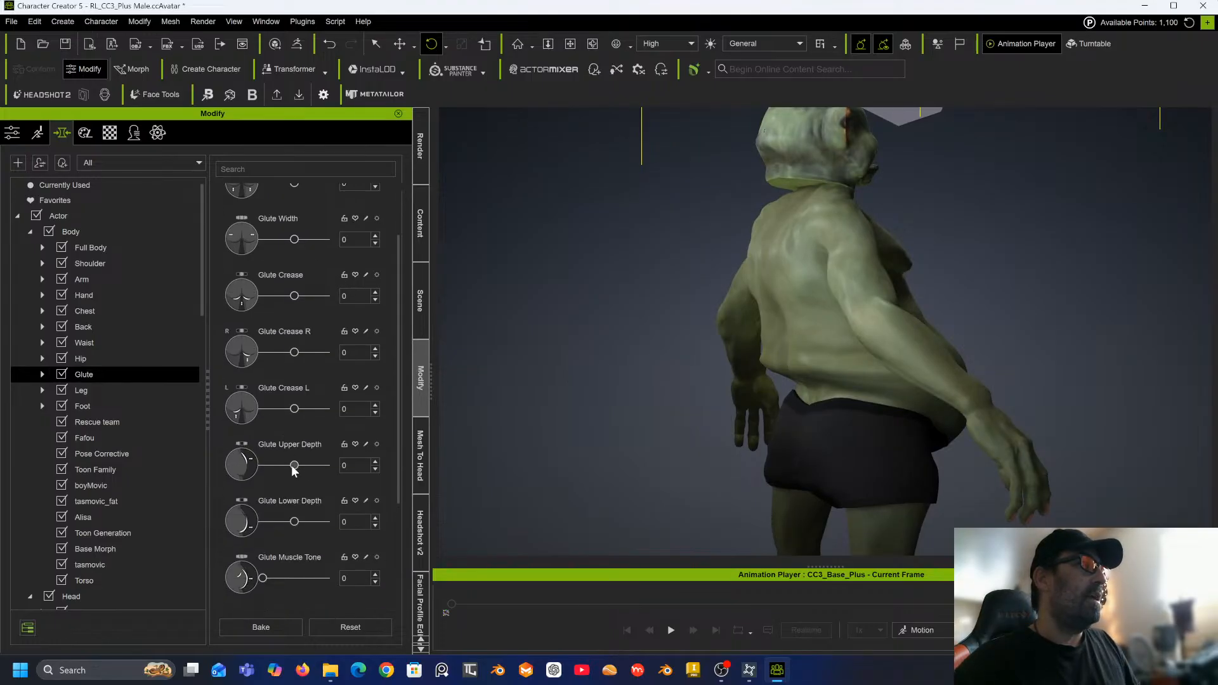
{"action": "left_click_drag", "start_coordinate": [295, 466], "coordinate": [347, 468]}
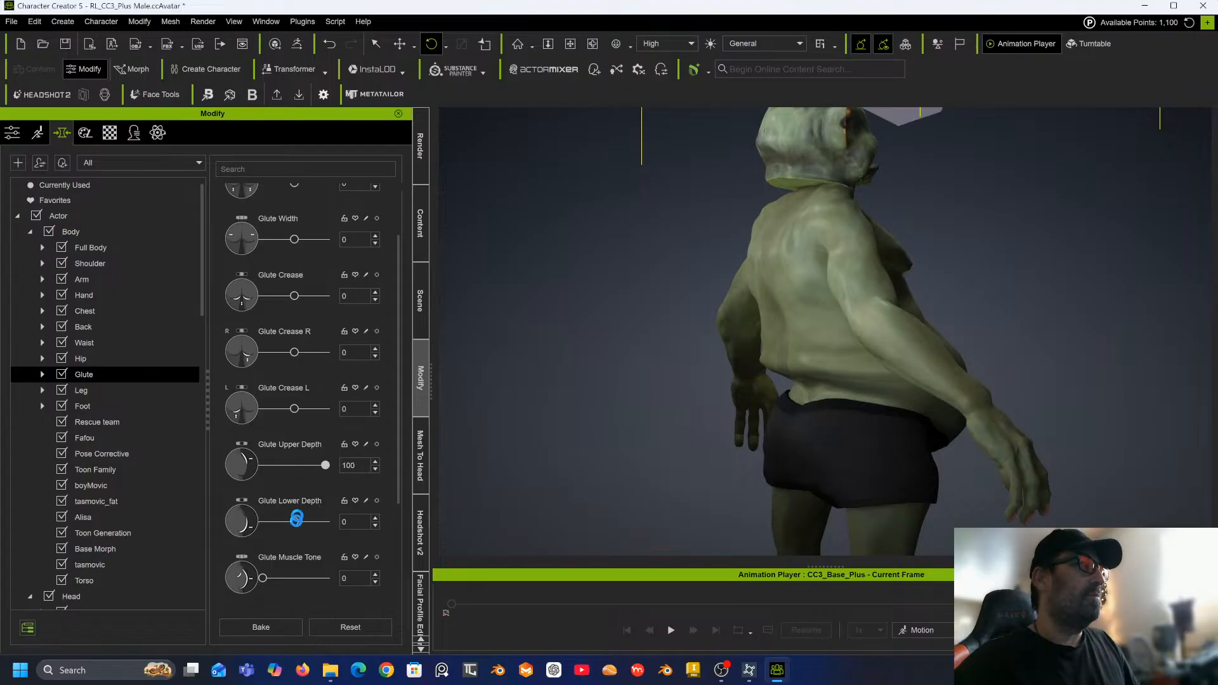
{"action": "left_click_drag", "start_coordinate": [294, 521], "coordinate": [341, 521]}
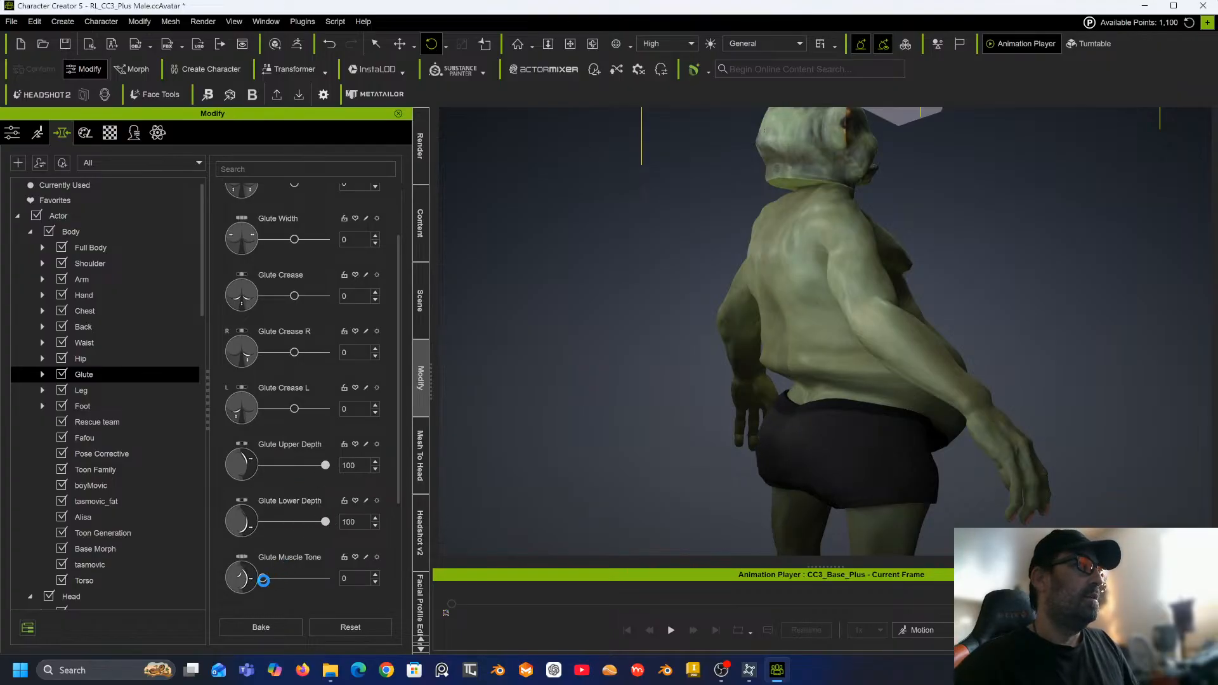
Set Glute Width to 100 and Glute Height to 32, then bake the morphs.
{"action": "mouse_move", "coordinate": [263, 578]}
{"action": "left_mouse_down"}
{"action": "mouse_move", "coordinate": [290, 578]}
{"action": "mouse_move", "coordinate": [245, 582]}
{"action": "left_mouse_up"}
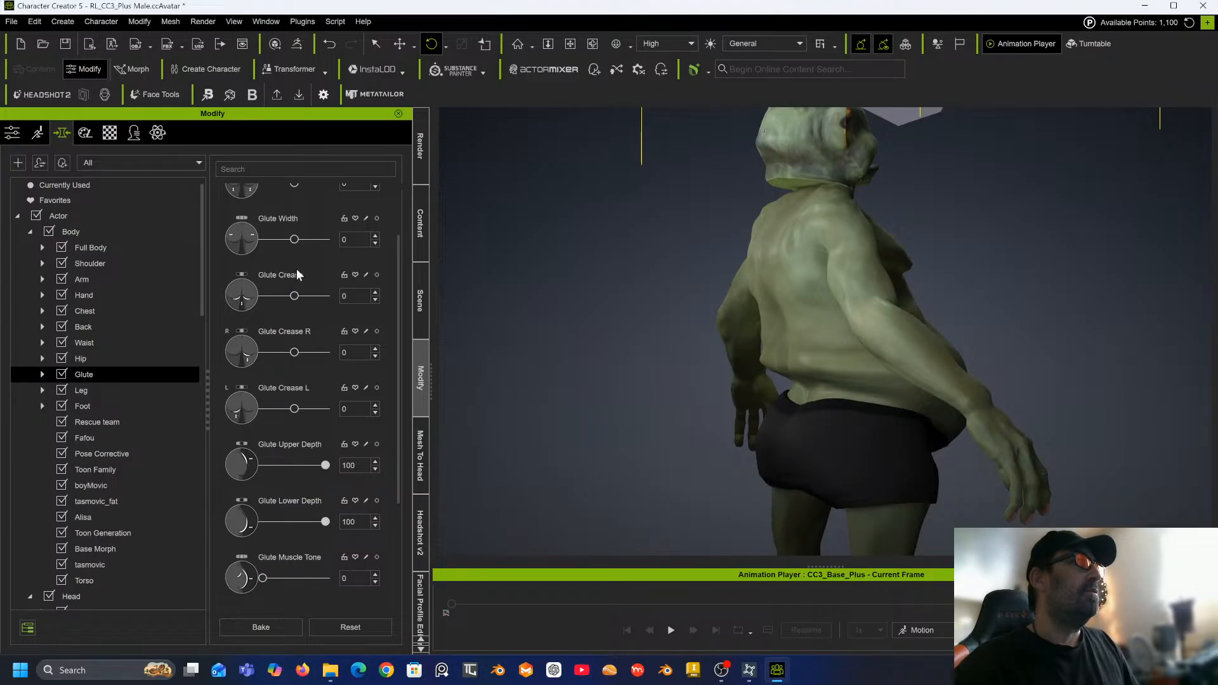
{"action": "scroll", "coordinate": [294, 265], "scroll_direction": "up", "scroll_amount": 2}
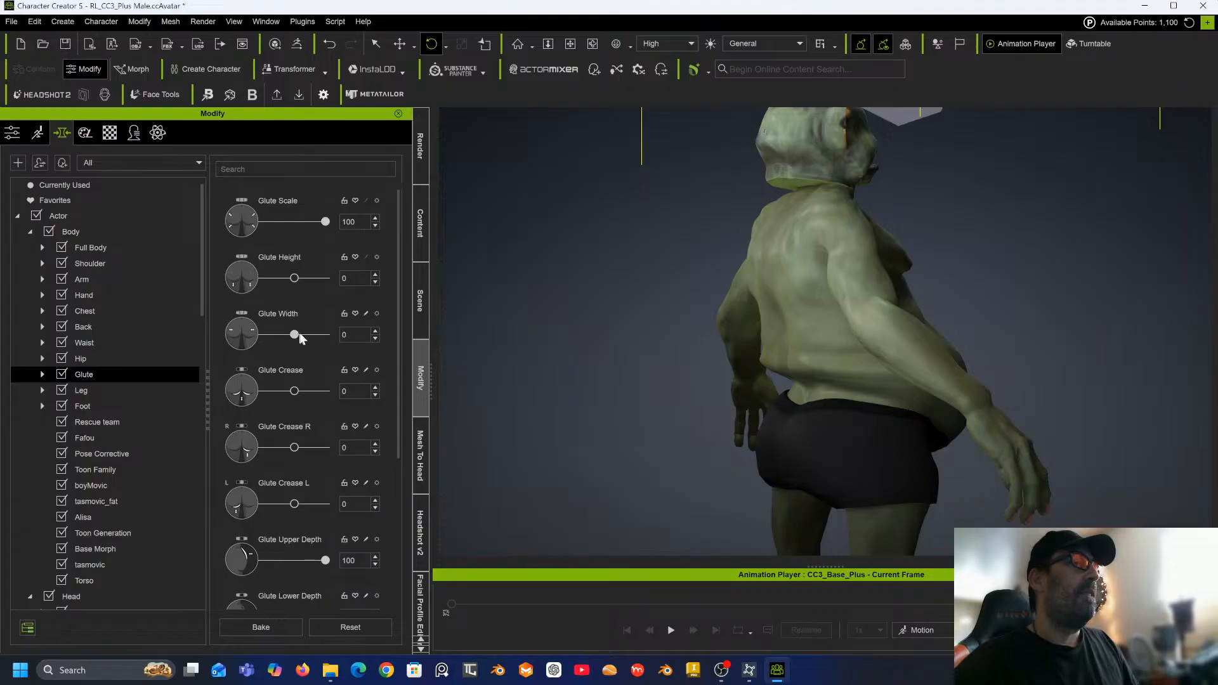
{"action": "mouse_move", "coordinate": [299, 333]}
{"action": "left_mouse_down"}
{"action": "mouse_move", "coordinate": [341, 332]}
{"action": "mouse_move", "coordinate": [307, 338]}
{"action": "mouse_move", "coordinate": [321, 341]}
{"action": "left_mouse_up"}
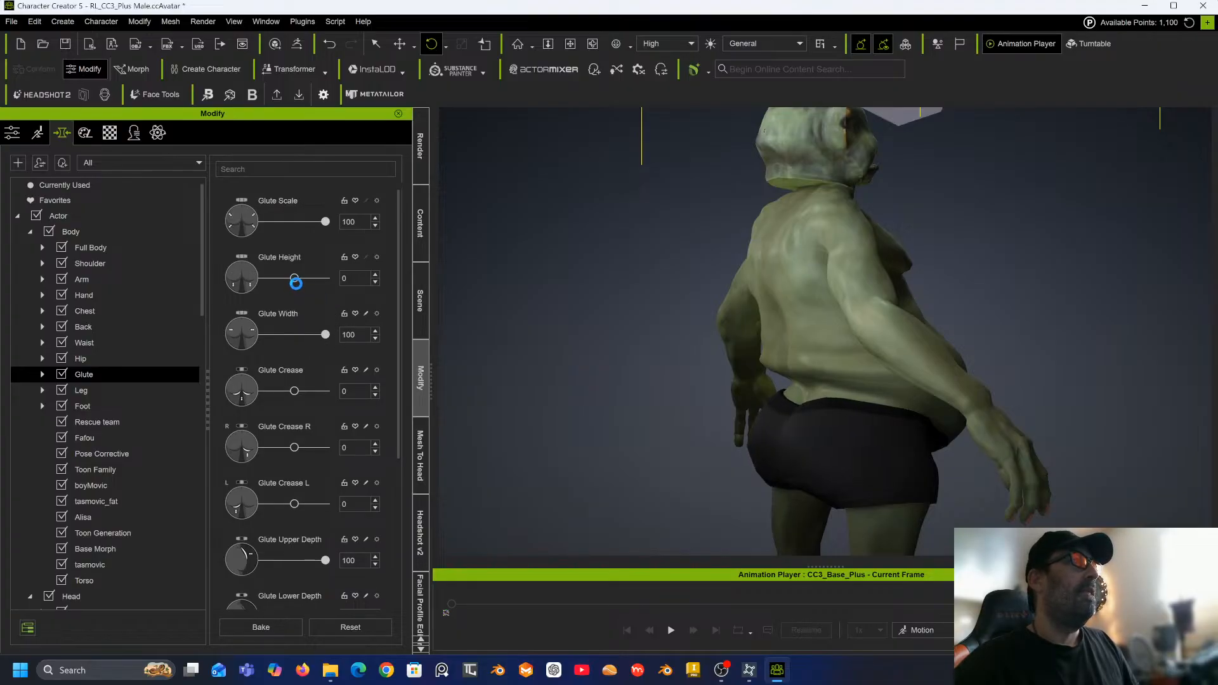
{"action": "mouse_move", "coordinate": [295, 278]}
{"action": "left_mouse_down"}
{"action": "mouse_move", "coordinate": [267, 278]}
{"action": "mouse_move", "coordinate": [304, 279]}
{"action": "left_mouse_up"}
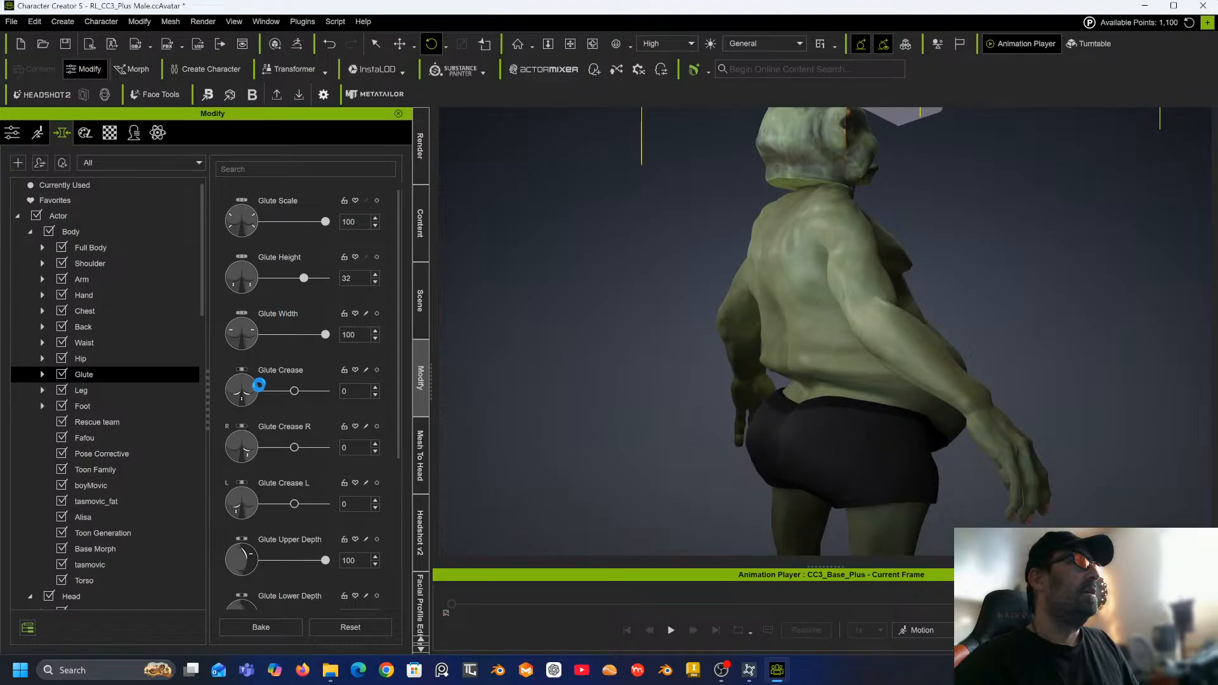
{"action": "left_click", "coordinate": [261, 627]}
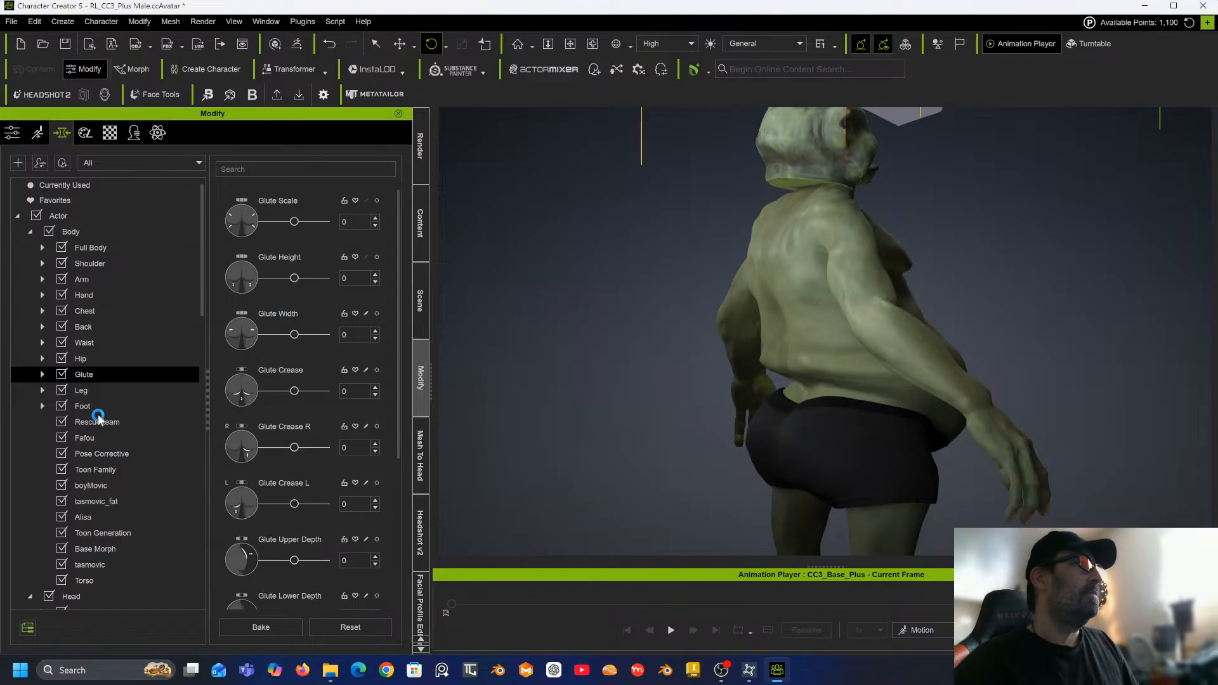
Open the leg morphs and set Leg Length to -73.
{"action": "left_click", "coordinate": [87, 388]}
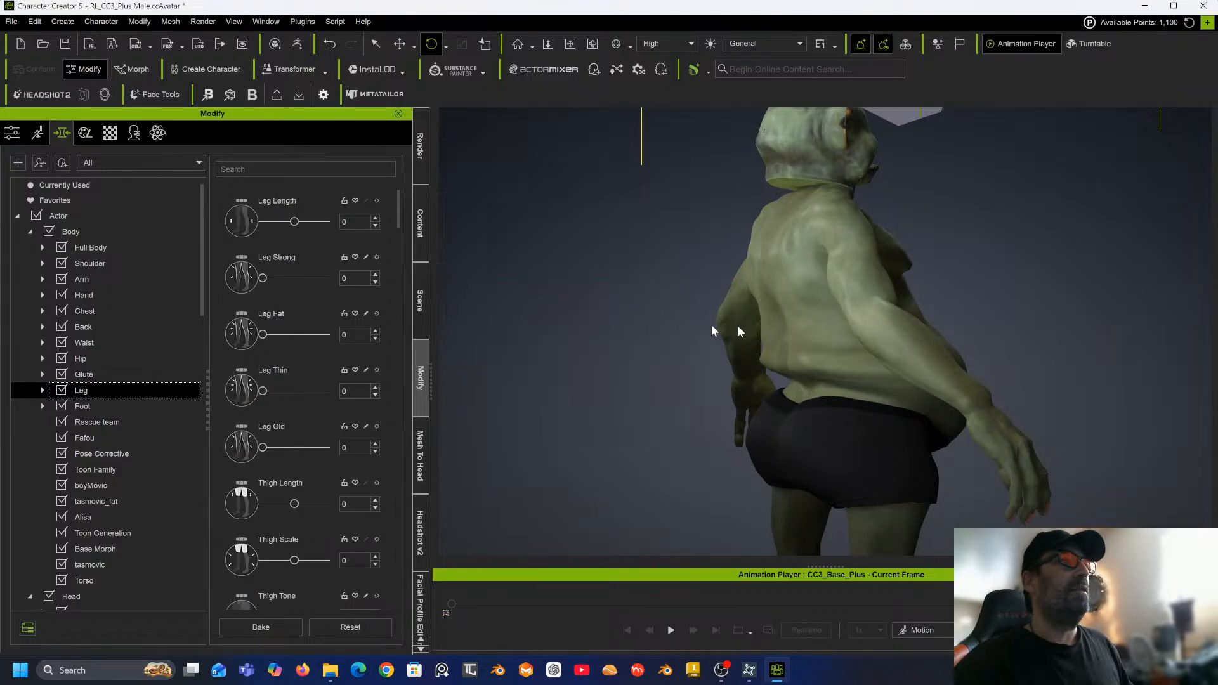
{"action": "scroll", "coordinate": [769, 329], "scroll_direction": "down", "scroll_amount": 3}
{"action": "middle_click_drag", "start_coordinate": [774, 329], "coordinate": [703, 219]}
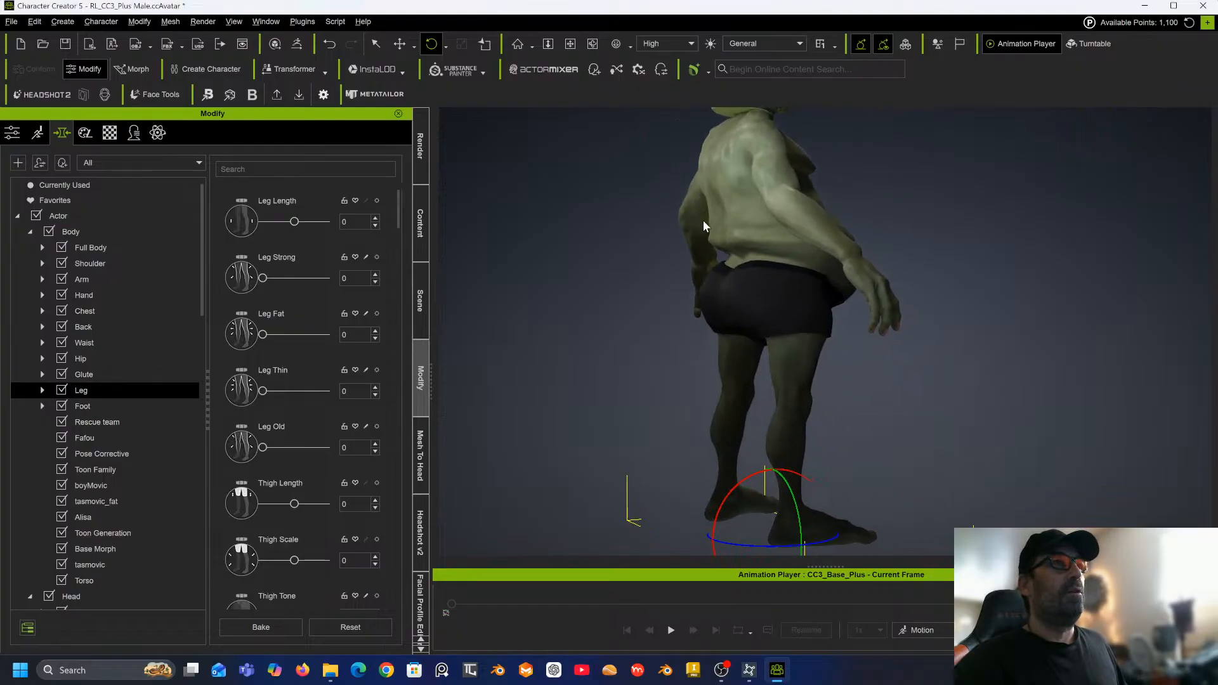
{"action": "right_click_drag", "start_coordinate": [703, 219], "coordinate": [415, 234]}
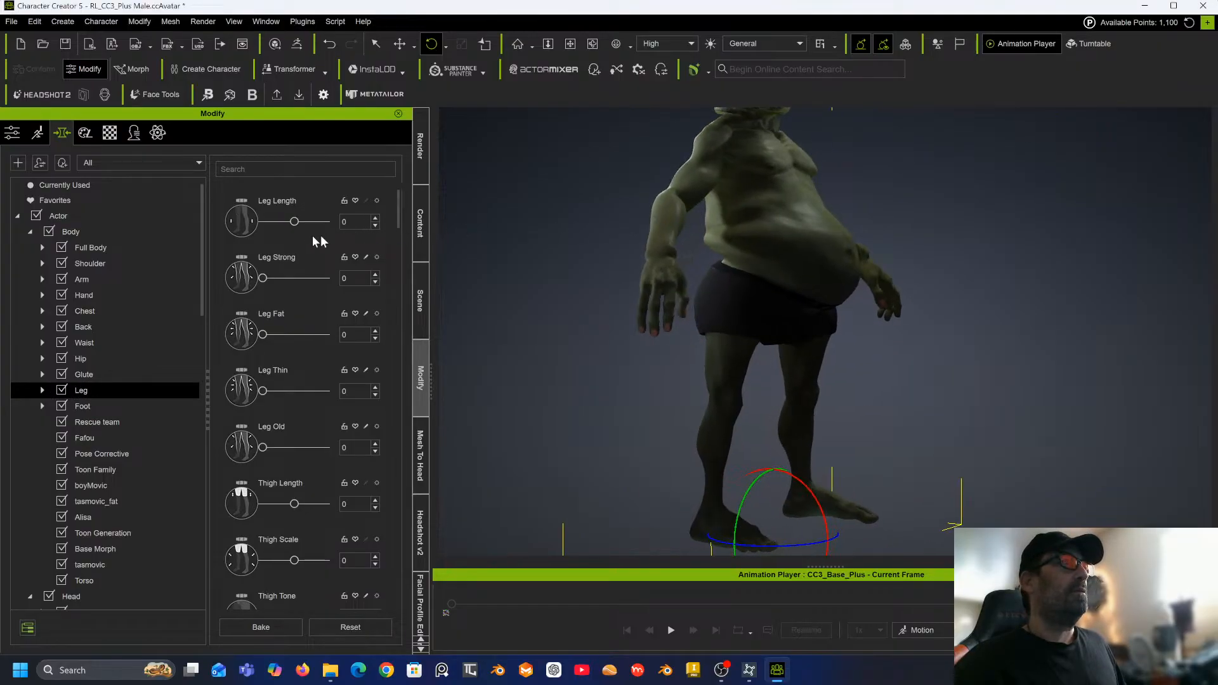
{"action": "mouse_move", "coordinate": [294, 221]}
{"action": "left_mouse_down"}
{"action": "mouse_move", "coordinate": [229, 229]}
{"action": "mouse_move", "coordinate": [274, 218]}
{"action": "left_mouse_up"}
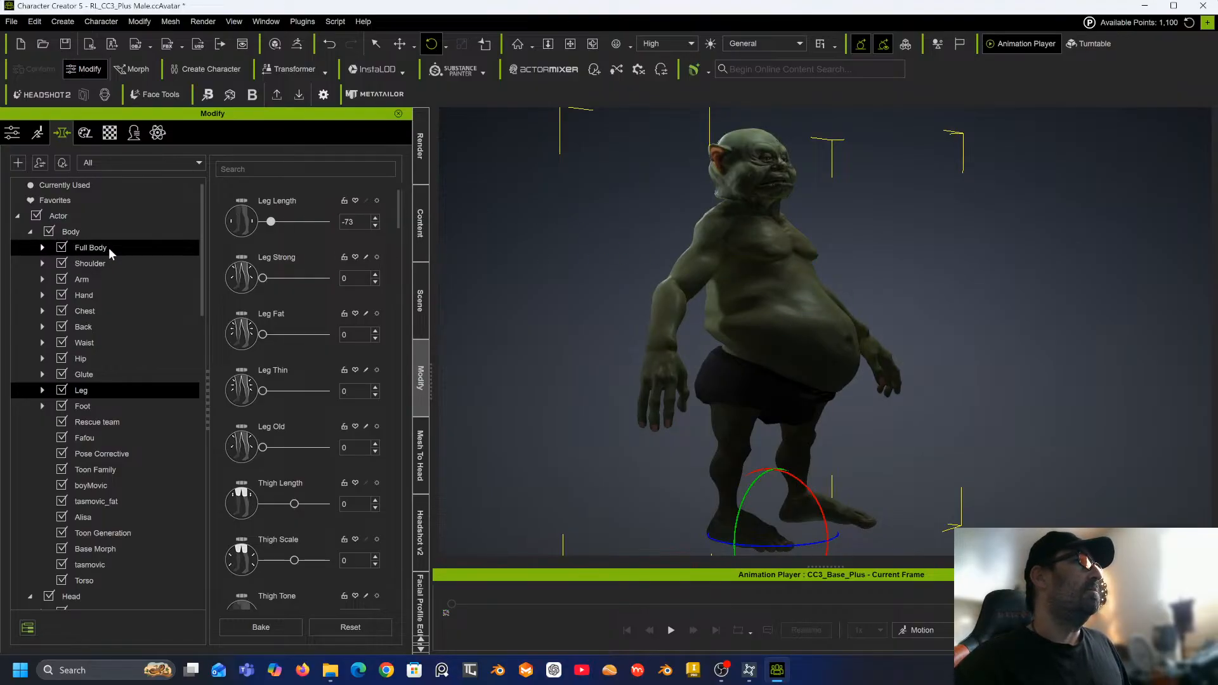
Open the chest morphs and set Chest Height to -100.
{"action": "left_click", "coordinate": [93, 310]}
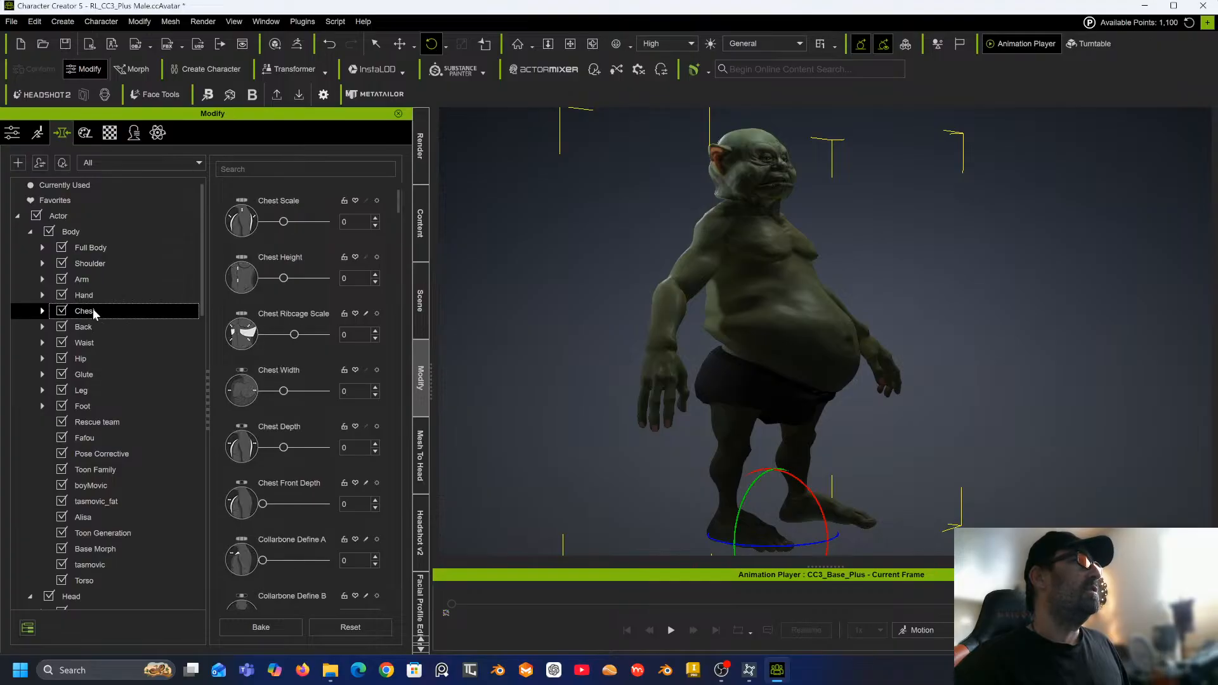
{"action": "left_click_drag", "start_coordinate": [284, 278], "coordinate": [263, 280]}
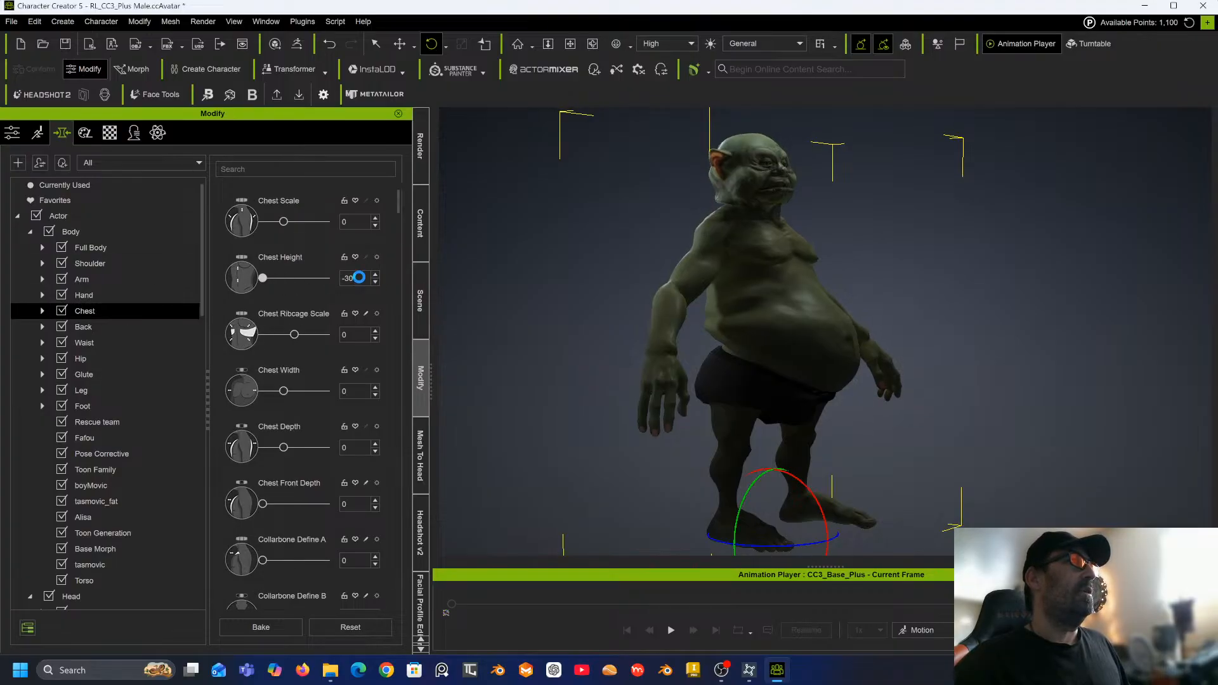
{"action": "double_click", "coordinate": [360, 277]}
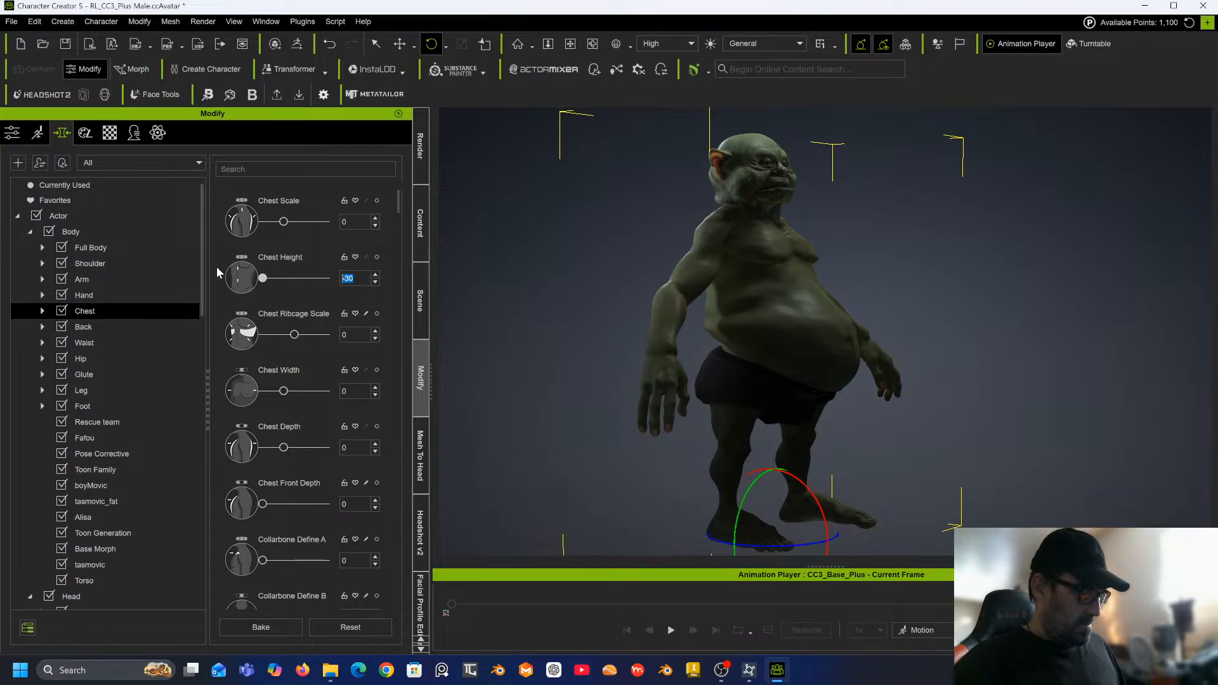
{"action": "type", "text": "-100"}
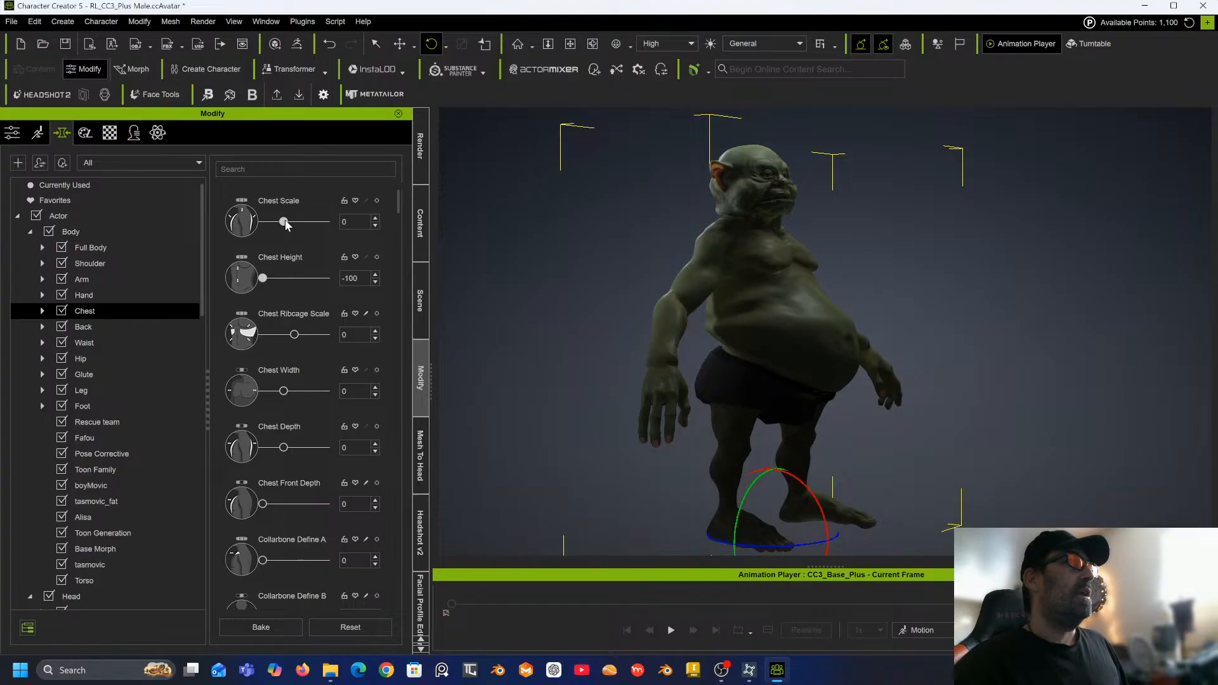
Set Chest Scale to -35 and browse the remaining chest morphs down to the nipple sliders.
{"action": "left_click_drag", "start_coordinate": [285, 221], "coordinate": [271, 220]}
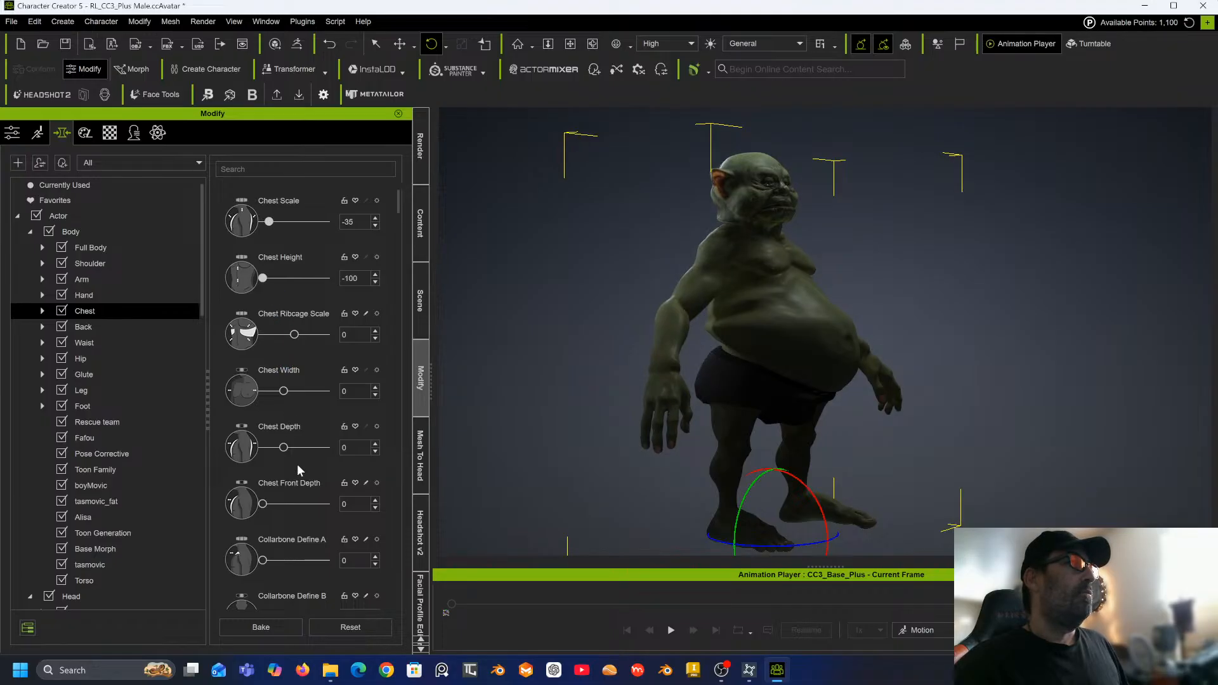
{"action": "scroll", "coordinate": [295, 463], "scroll_direction": "down", "scroll_amount": 5}
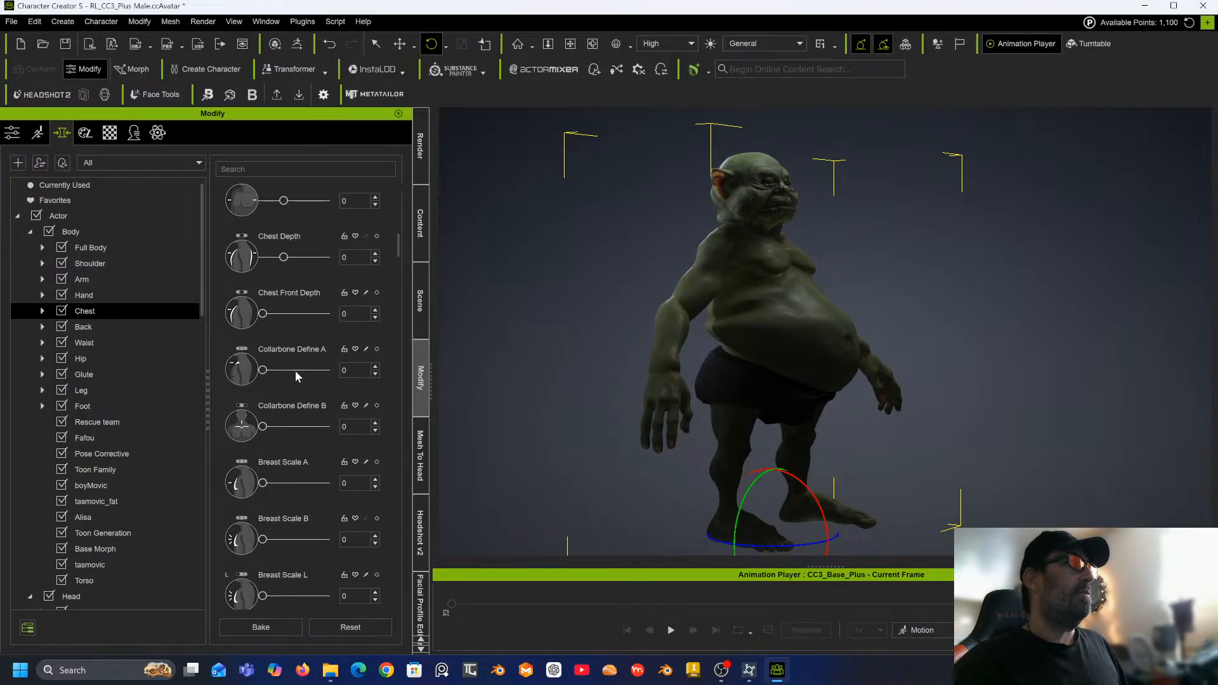
{"action": "scroll", "coordinate": [295, 371], "scroll_direction": "down", "scroll_amount": 3}
{"action": "scroll", "coordinate": [287, 374], "scroll_direction": "down", "scroll_amount": 3}
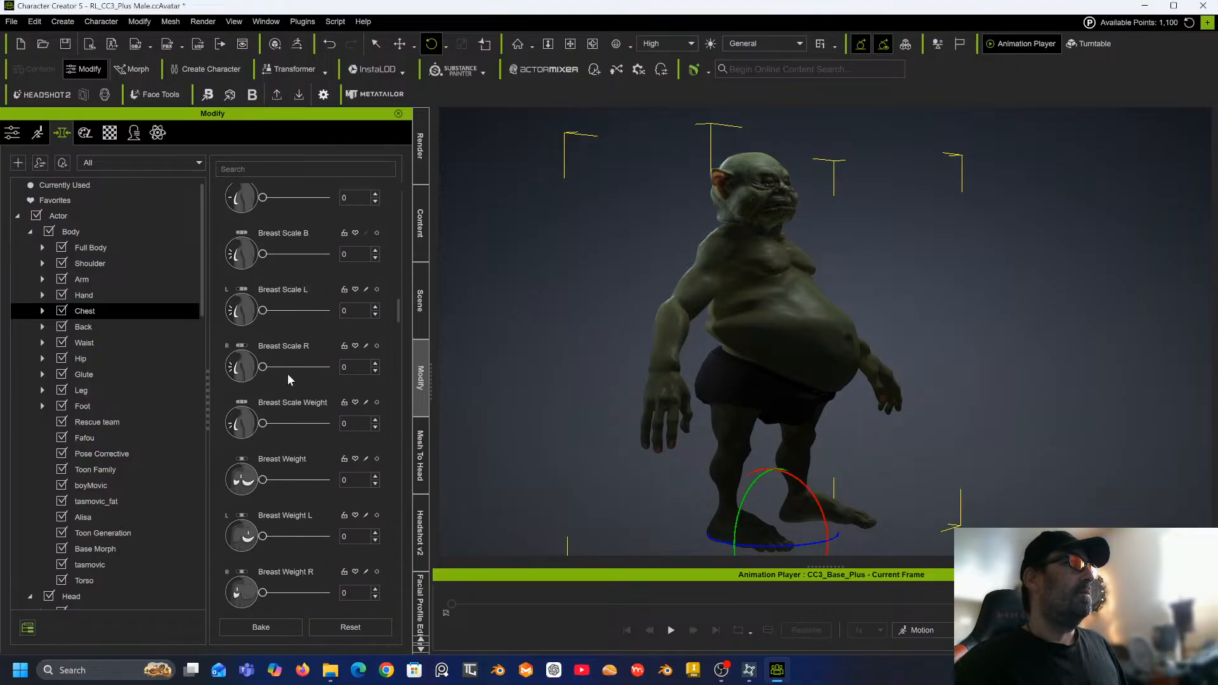
{"action": "scroll", "coordinate": [287, 375], "scroll_direction": "down", "scroll_amount": 8}
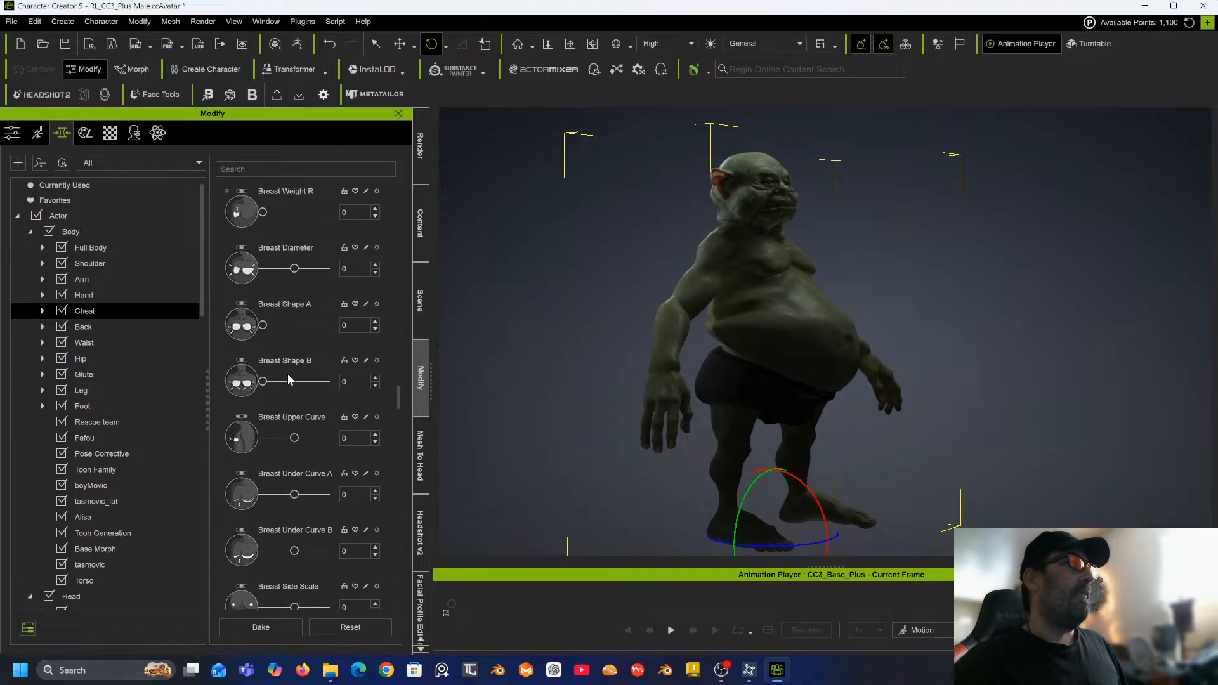
{"action": "scroll", "coordinate": [287, 375], "scroll_direction": "down", "scroll_amount": 12}
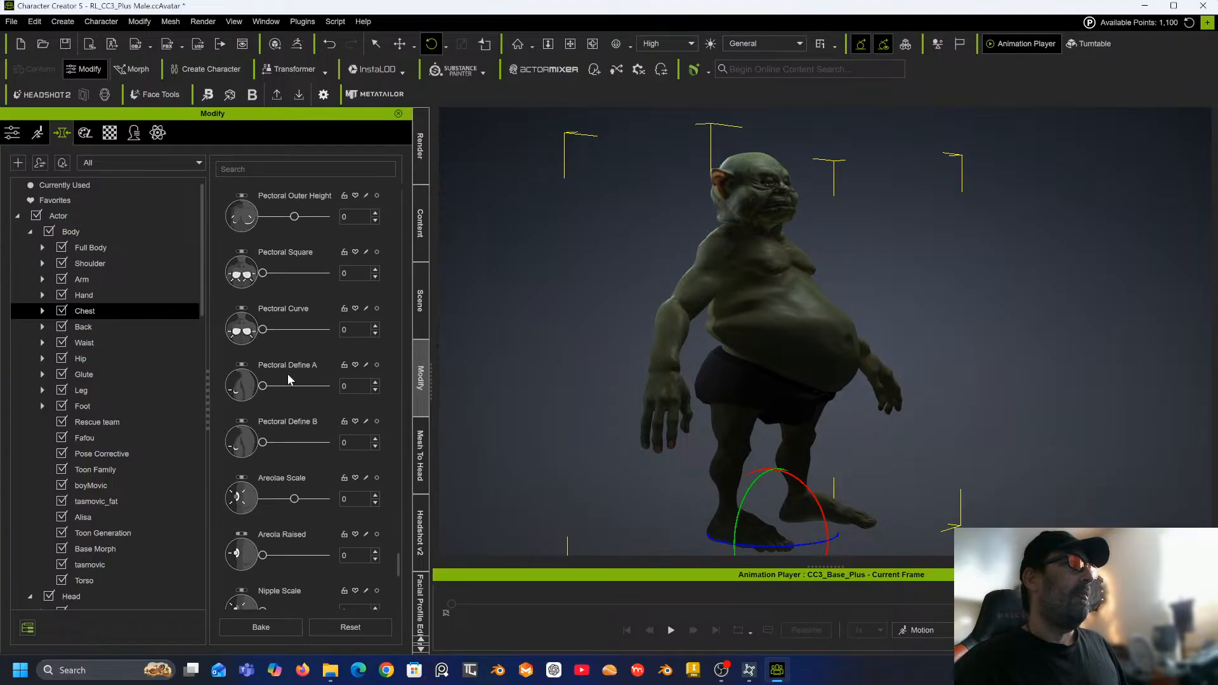
{"action": "scroll", "coordinate": [287, 375], "scroll_direction": "down", "scroll_amount": 3}
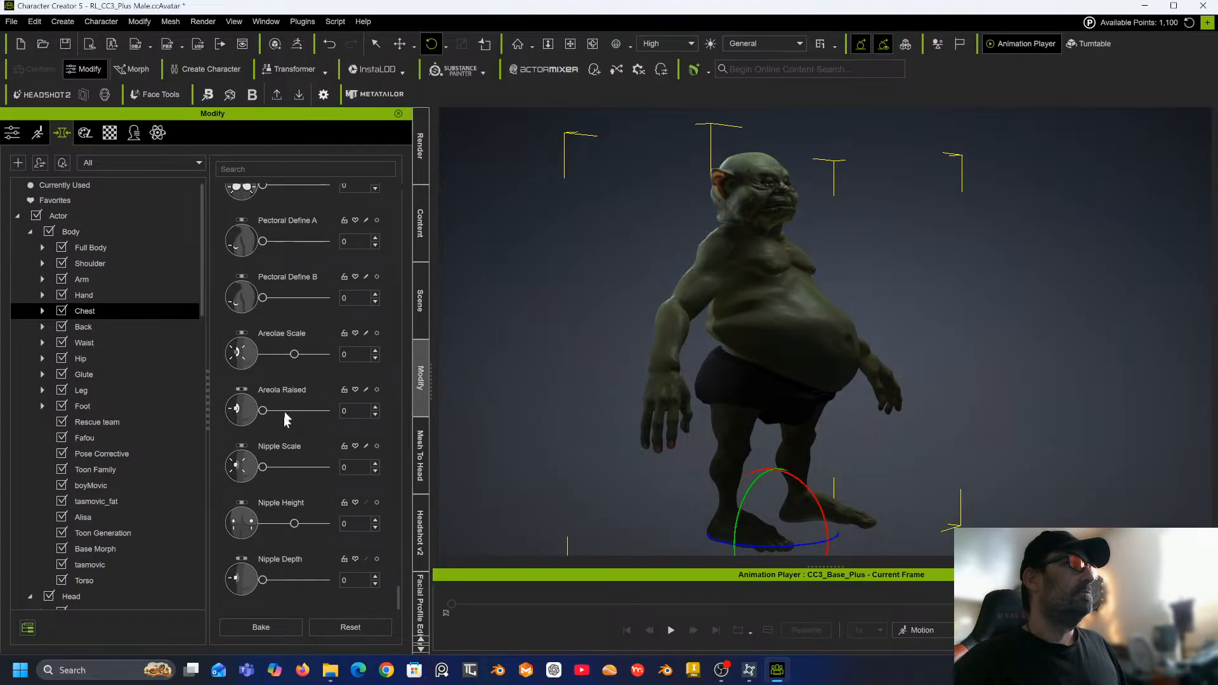
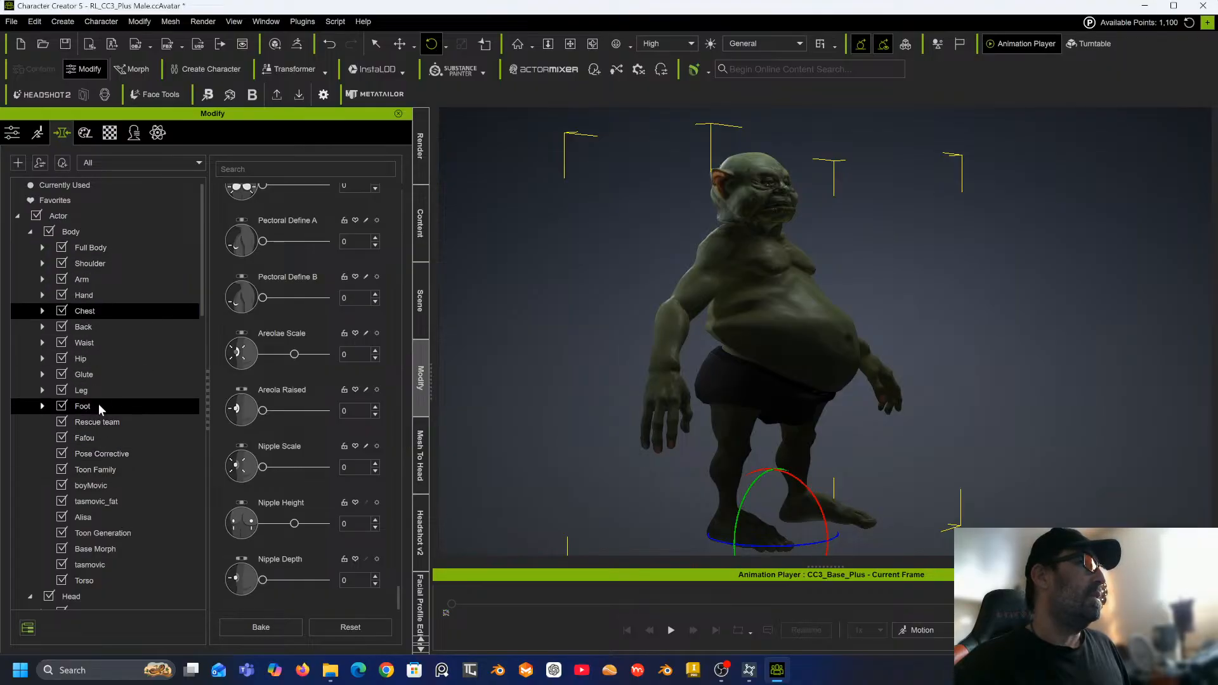
Set the waist's Abdomen Scale and Abdomen Width morphs both to -13.
{"action": "left_click", "coordinate": [93, 343]}
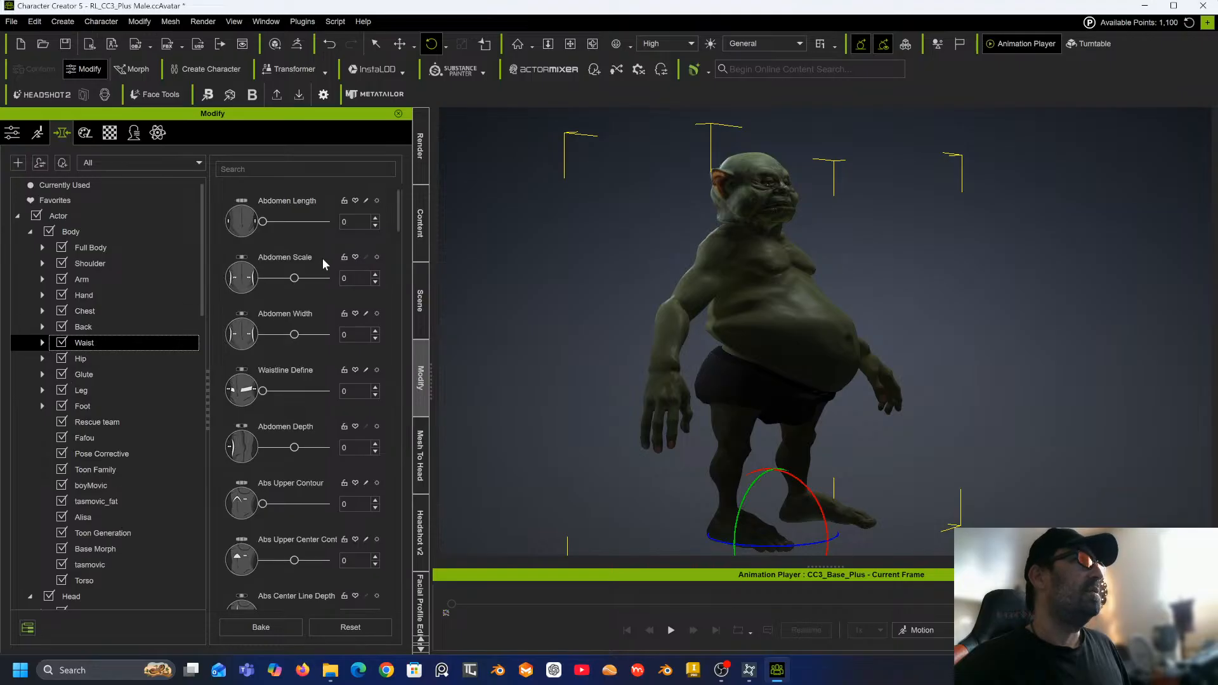
{"action": "mouse_move", "coordinate": [296, 279]}
{"action": "left_mouse_down"}
{"action": "mouse_move", "coordinate": [281, 280]}
{"action": "mouse_move", "coordinate": [291, 282]}
{"action": "left_mouse_up"}
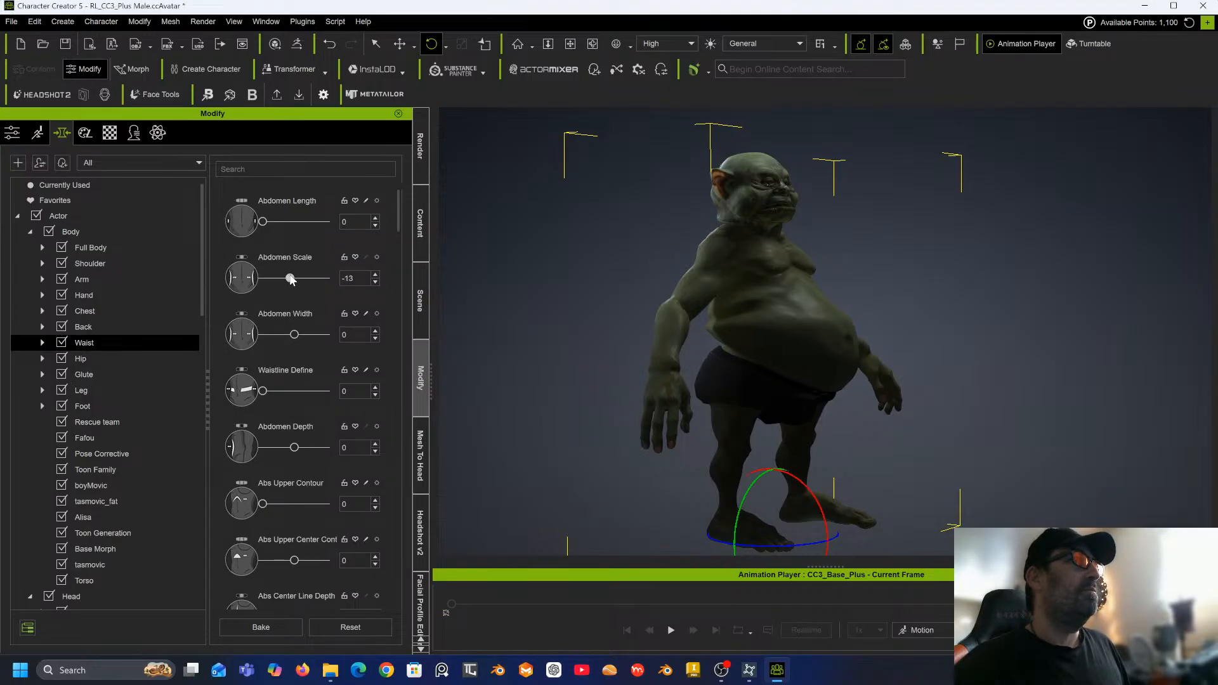
{"action": "left_click", "coordinate": [296, 335]}
{"action": "mouse_move", "coordinate": [297, 342]}
{"action": "left_mouse_down"}
{"action": "mouse_move", "coordinate": [273, 337]}
{"action": "mouse_move", "coordinate": [292, 331]}
{"action": "left_mouse_up"}
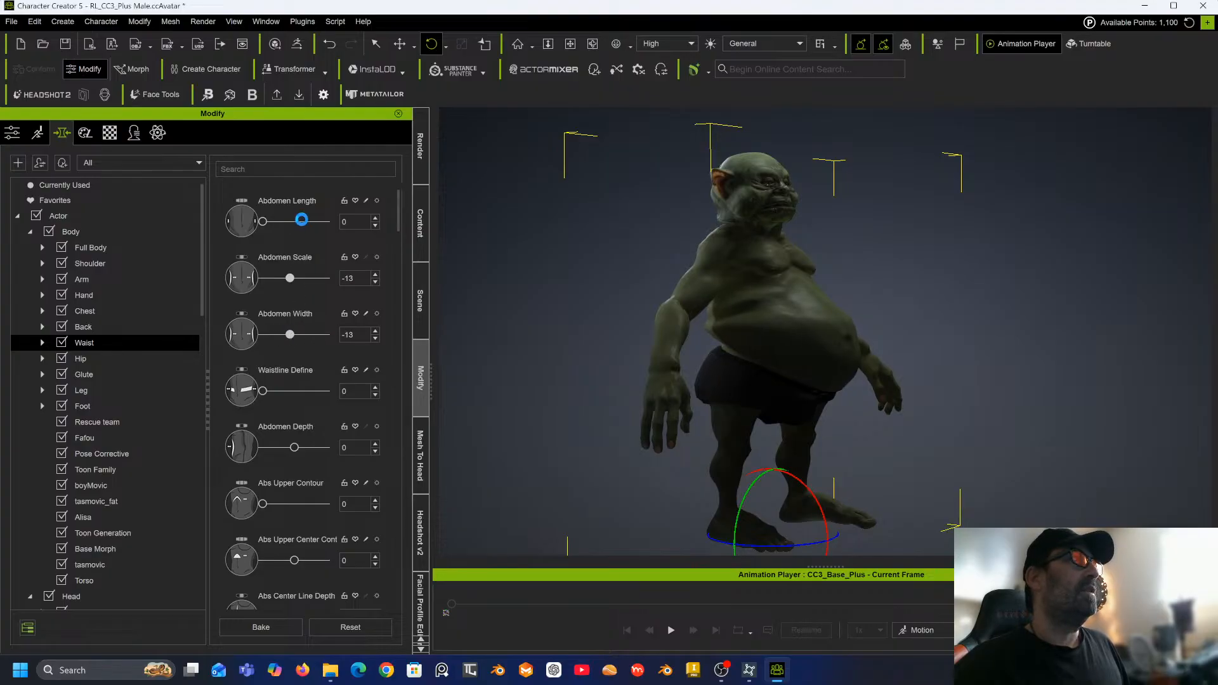
Set the Abdomen Length morph to -50.
{"action": "left_click", "coordinate": [358, 221]}
{"action": "left_click_drag", "start_coordinate": [356, 222], "coordinate": [278, 220]}
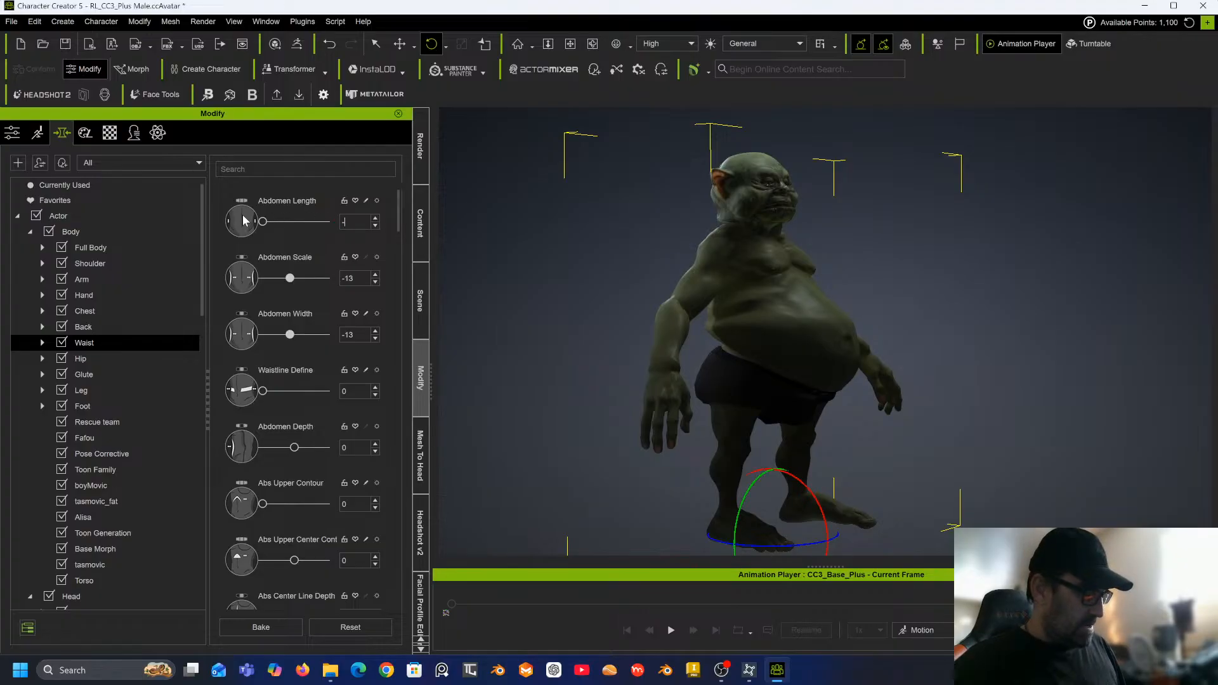
{"action": "type", "text": "-50"}
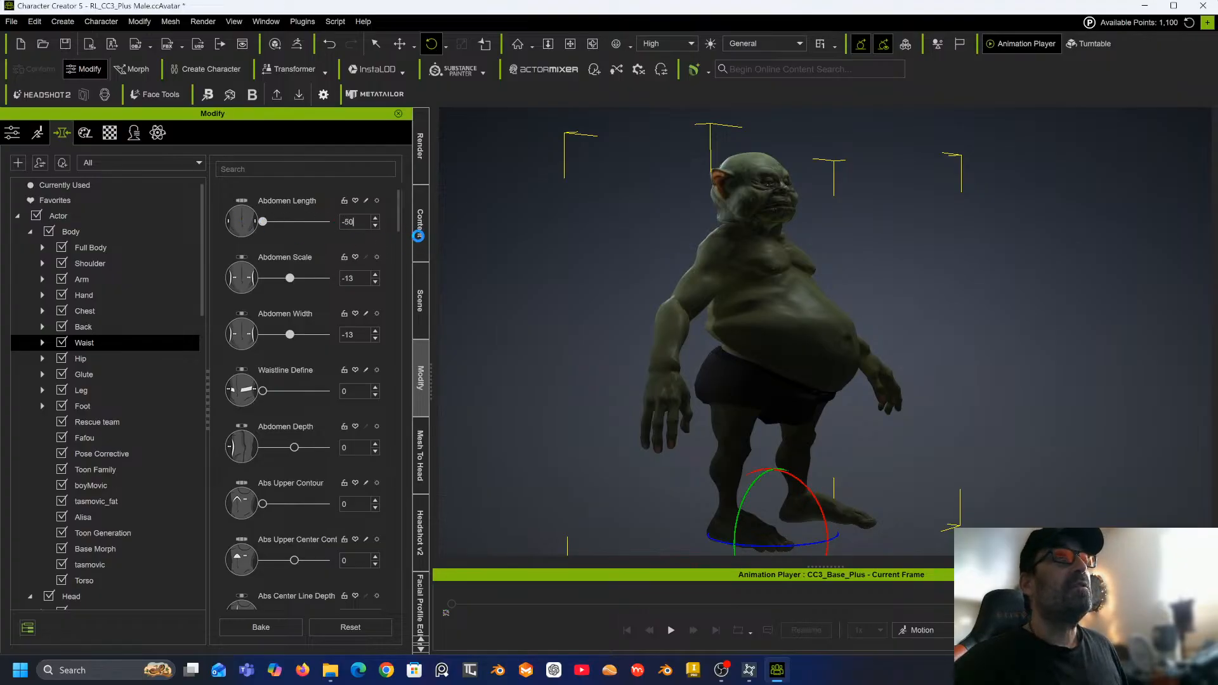
{"action": "key", "text": "Return"}
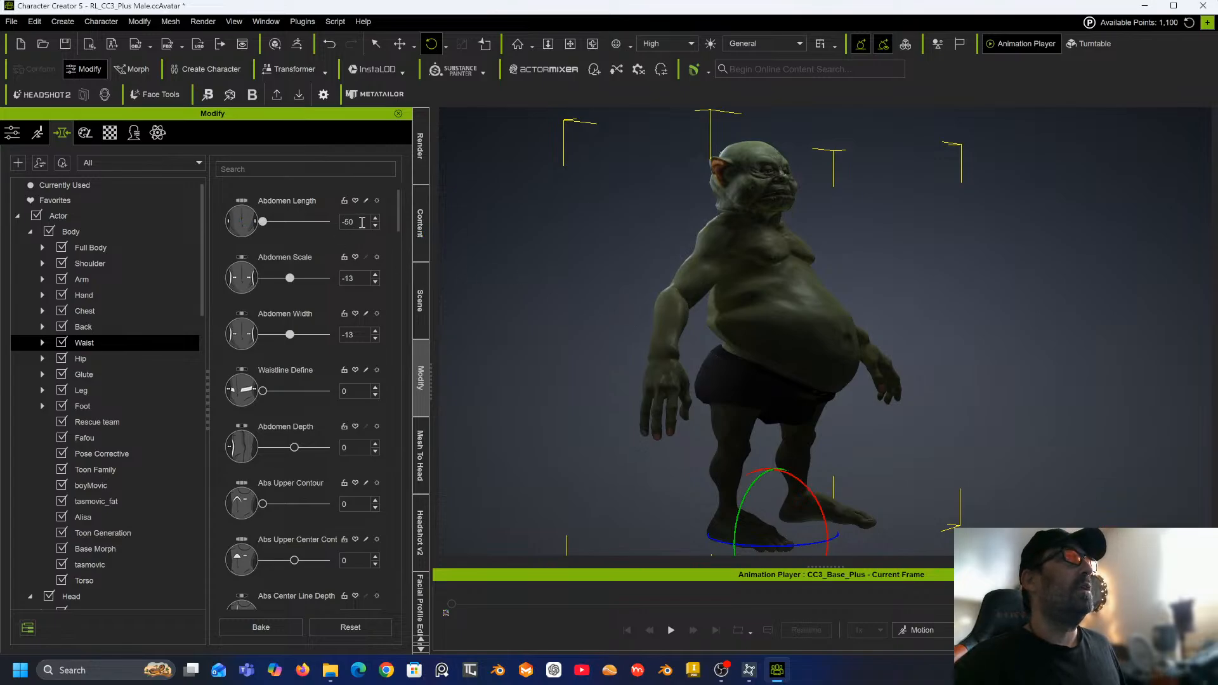
Set the Abdomen Length morph to 88.
{"action": "left_click_drag", "start_coordinate": [361, 221], "coordinate": [319, 223]}
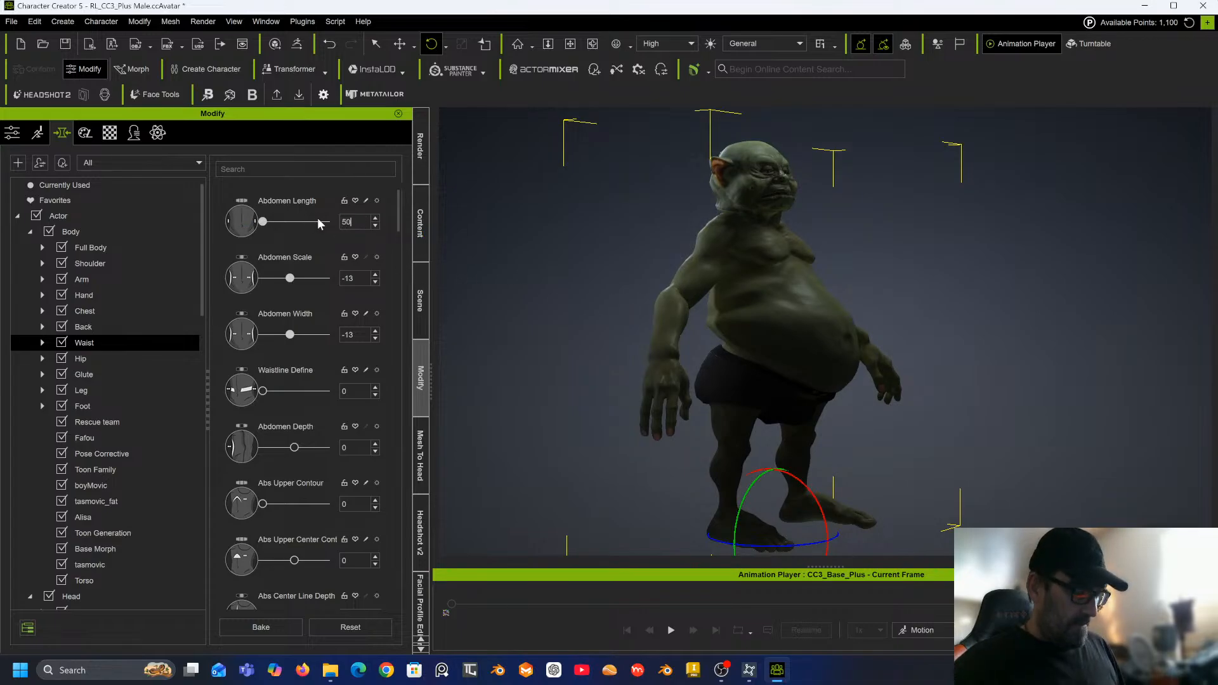
{"action": "key", "text": "Return"}
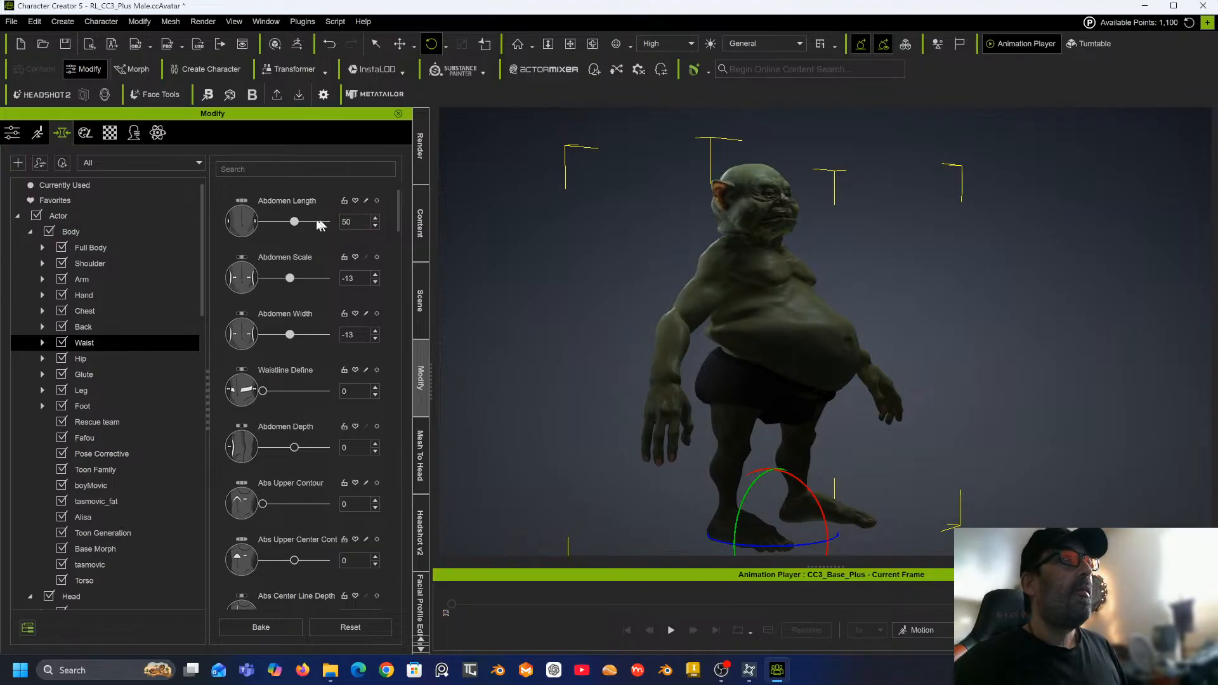
{"action": "left_click", "coordinate": [319, 222]}
{"action": "left_click", "coordinate": [321, 223]}
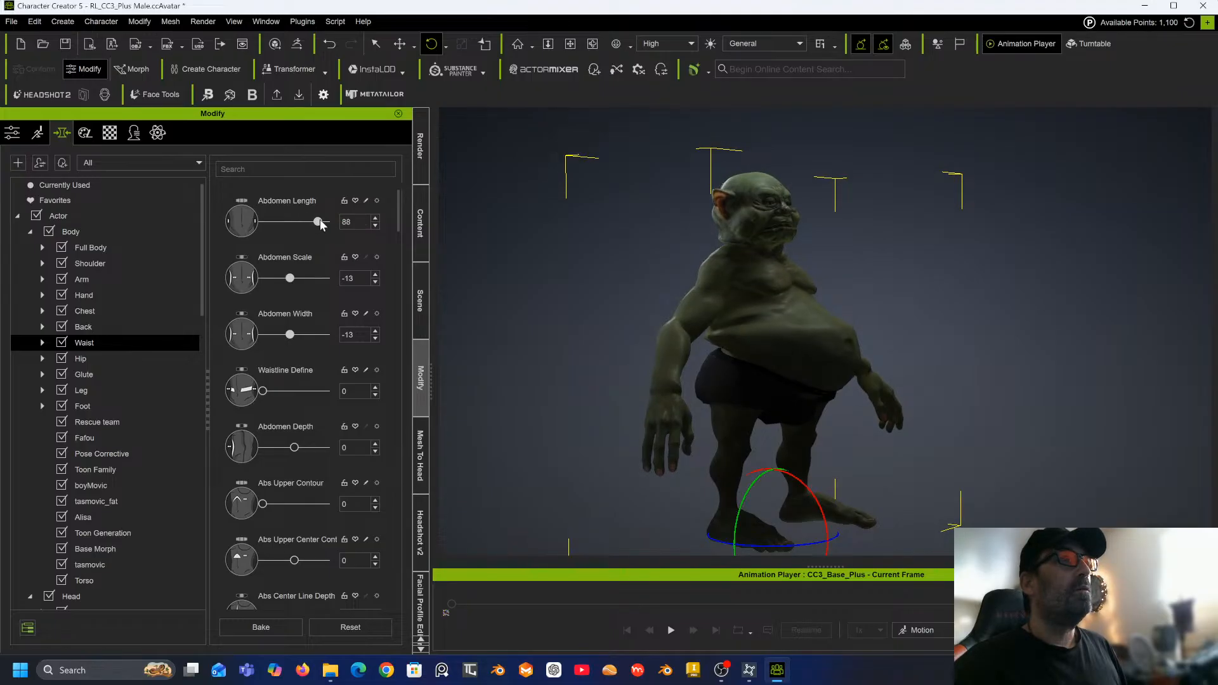
Set the Leg Length morph to -100.
{"action": "right_click_drag", "start_coordinate": [617, 330], "coordinate": [646, 348]}
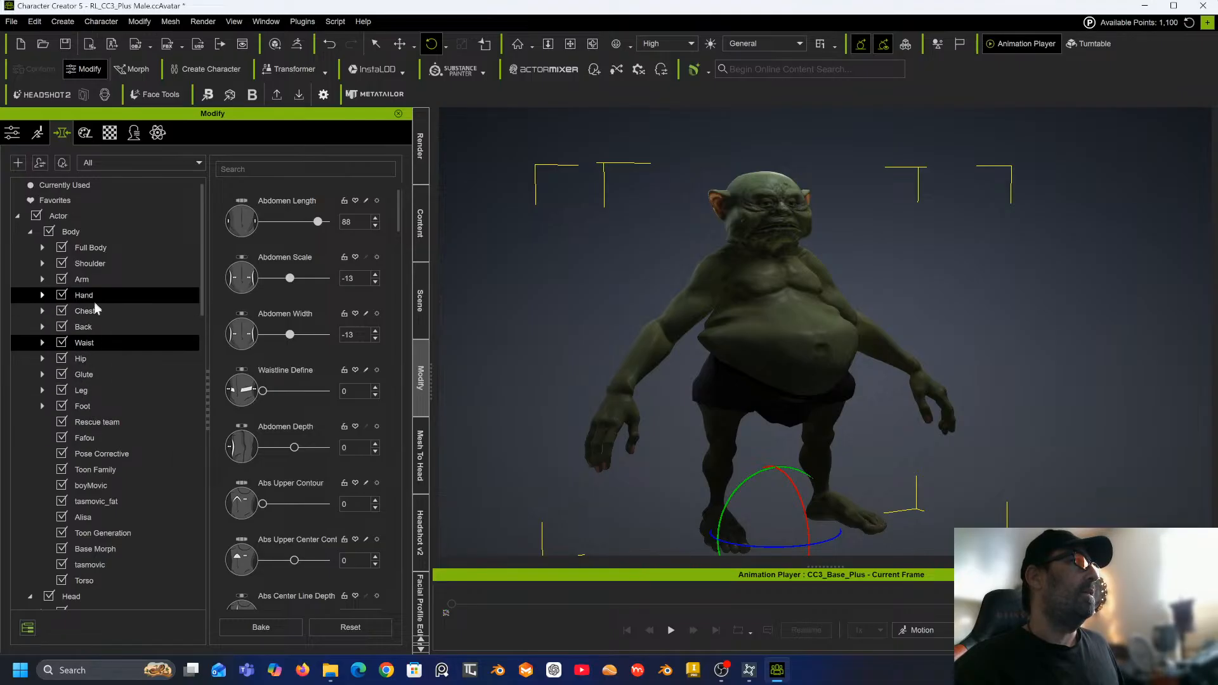
{"action": "left_click", "coordinate": [90, 394]}
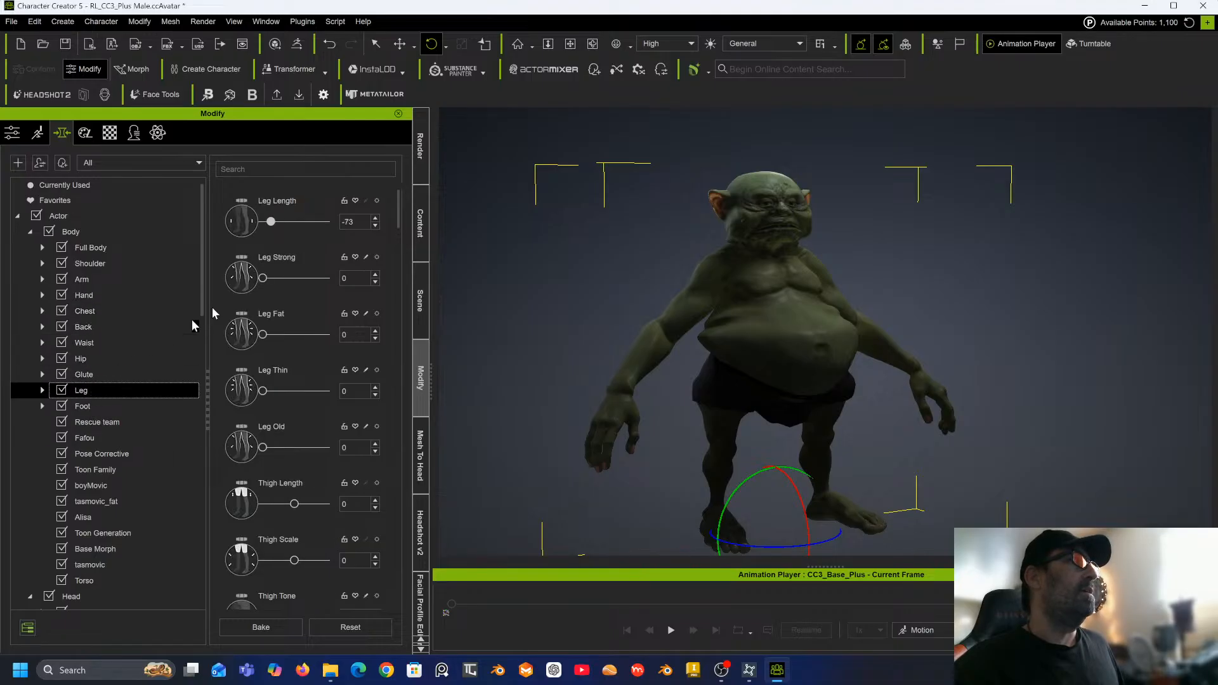
{"action": "left_click", "coordinate": [269, 222]}
{"action": "left_click_drag", "start_coordinate": [267, 222], "coordinate": [262, 223]}
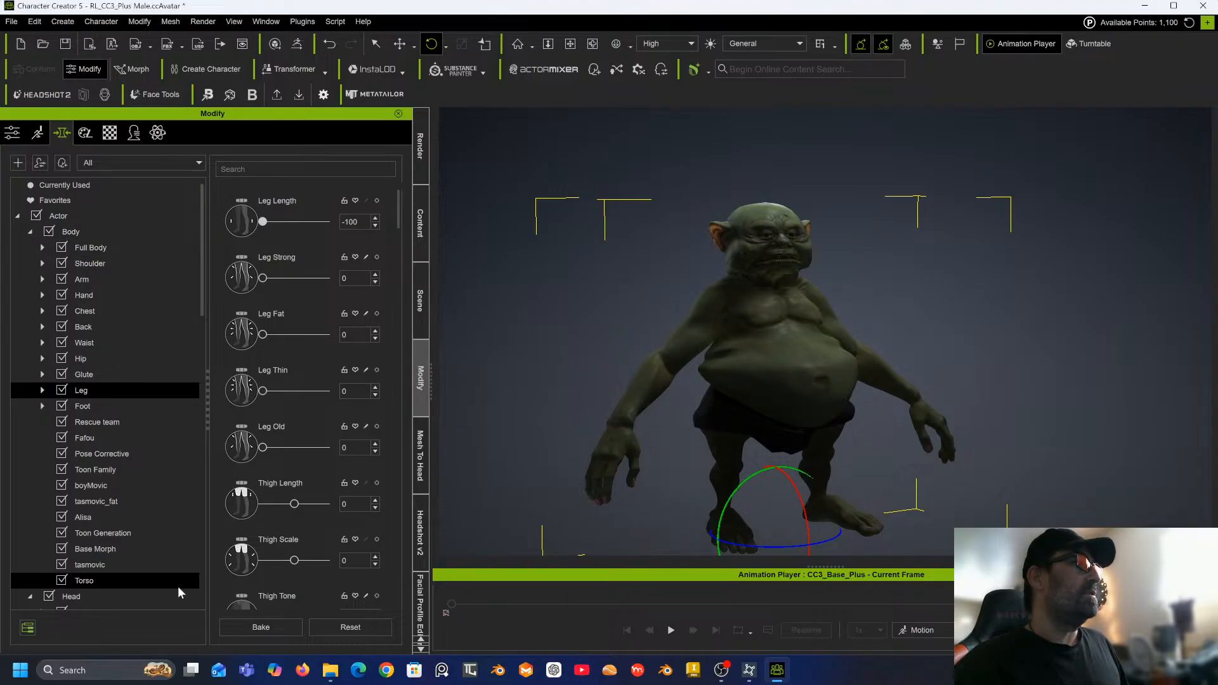
Set the Arm Fat morph to 62.
{"action": "left_click", "coordinate": [113, 227]}
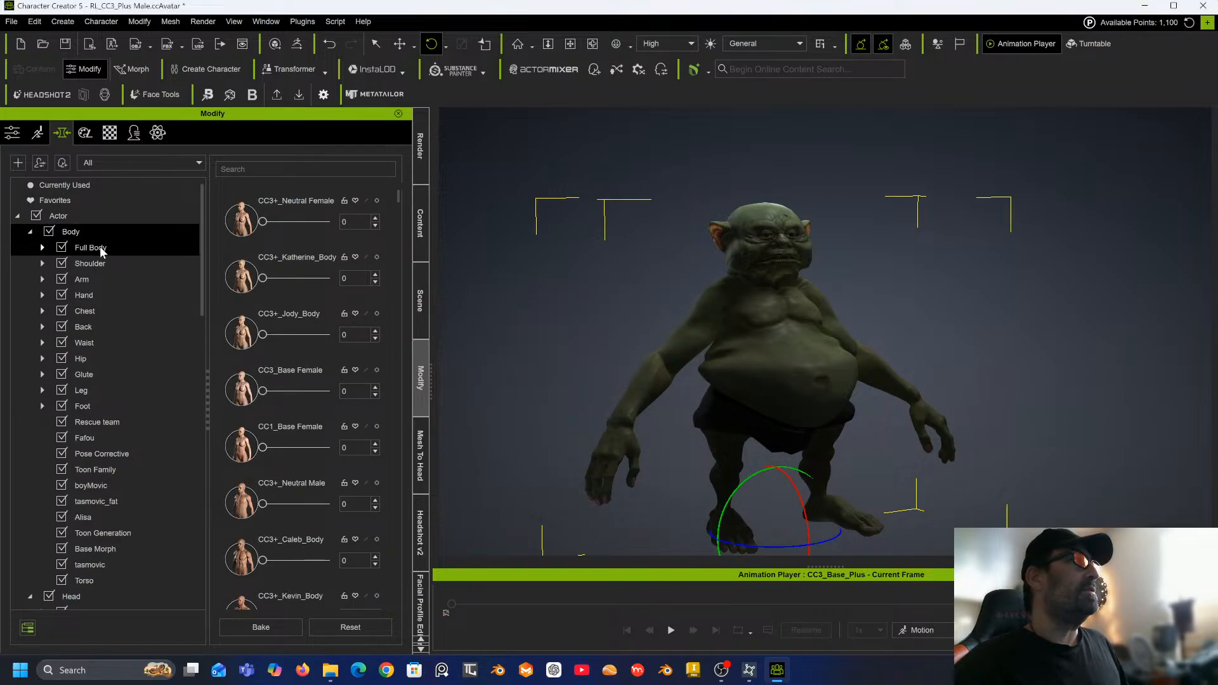
{"action": "left_click", "coordinate": [98, 278]}
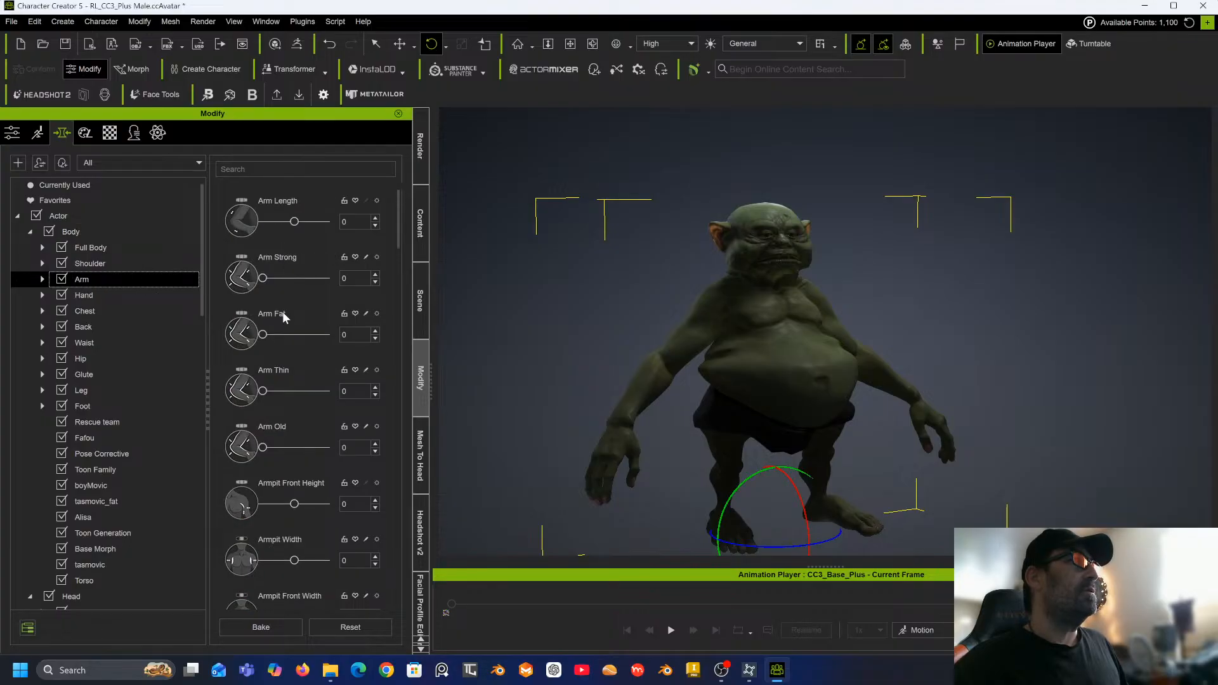
{"action": "left_click_drag", "start_coordinate": [261, 337], "coordinate": [302, 337]}
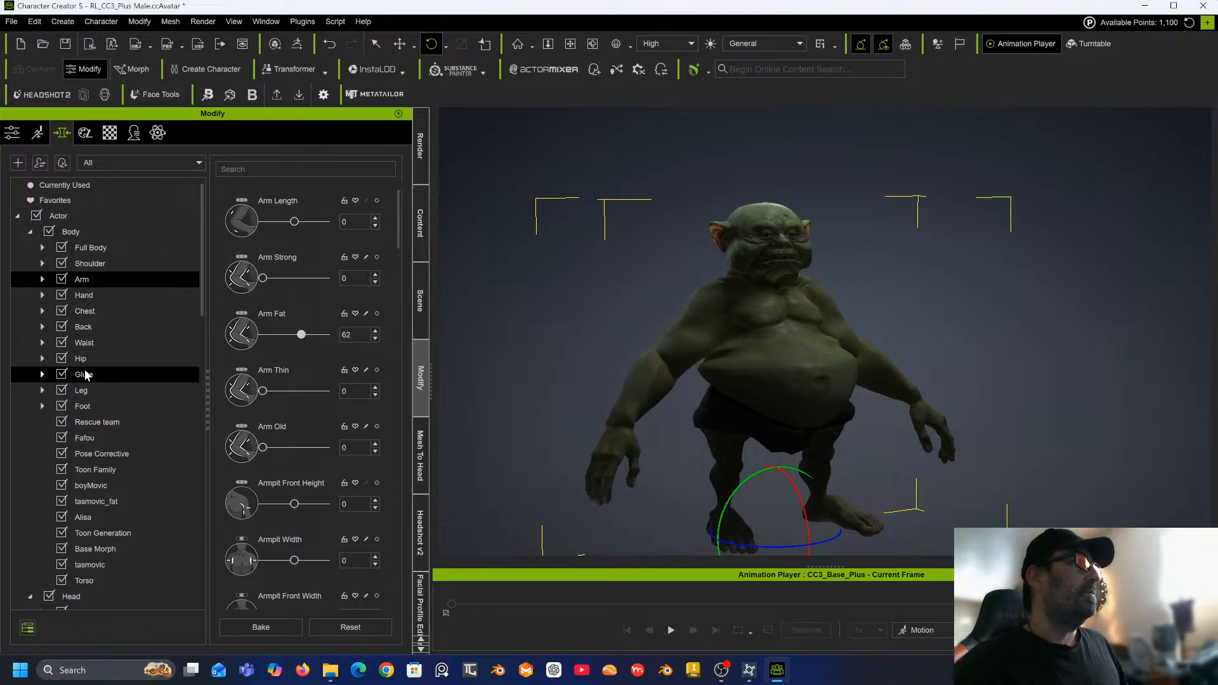
Set the Leg Fat morph to 100 and the Thigh Tone morph to -48.
{"action": "left_click", "coordinate": [83, 390]}
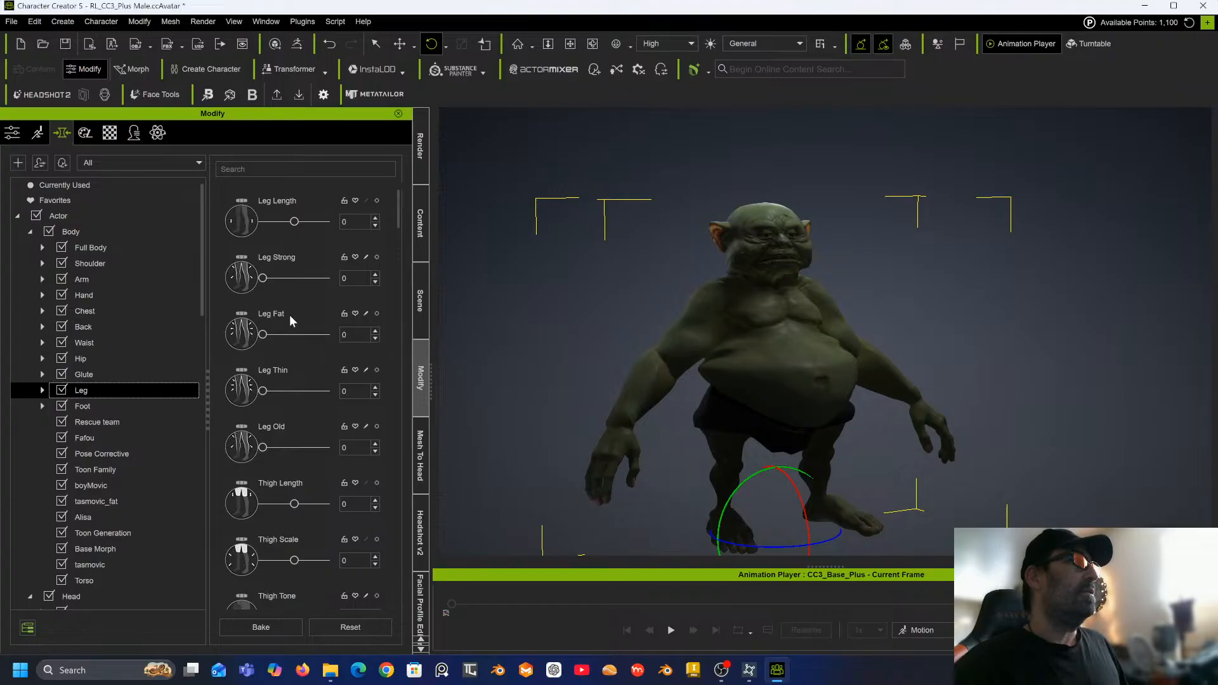
{"action": "left_click_drag", "start_coordinate": [265, 335], "coordinate": [341, 337]}
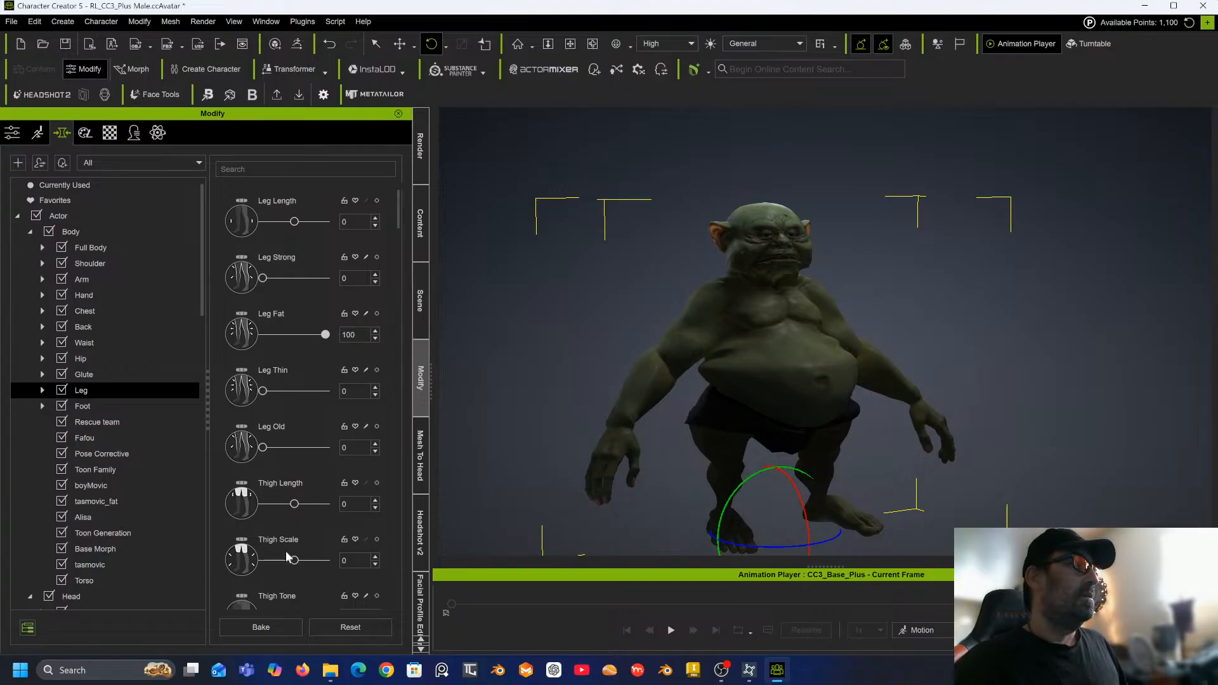
{"action": "scroll", "coordinate": [285, 551], "scroll_direction": "down", "scroll_amount": 2}
{"action": "scroll", "coordinate": [287, 513], "scroll_direction": "down", "scroll_amount": 3}
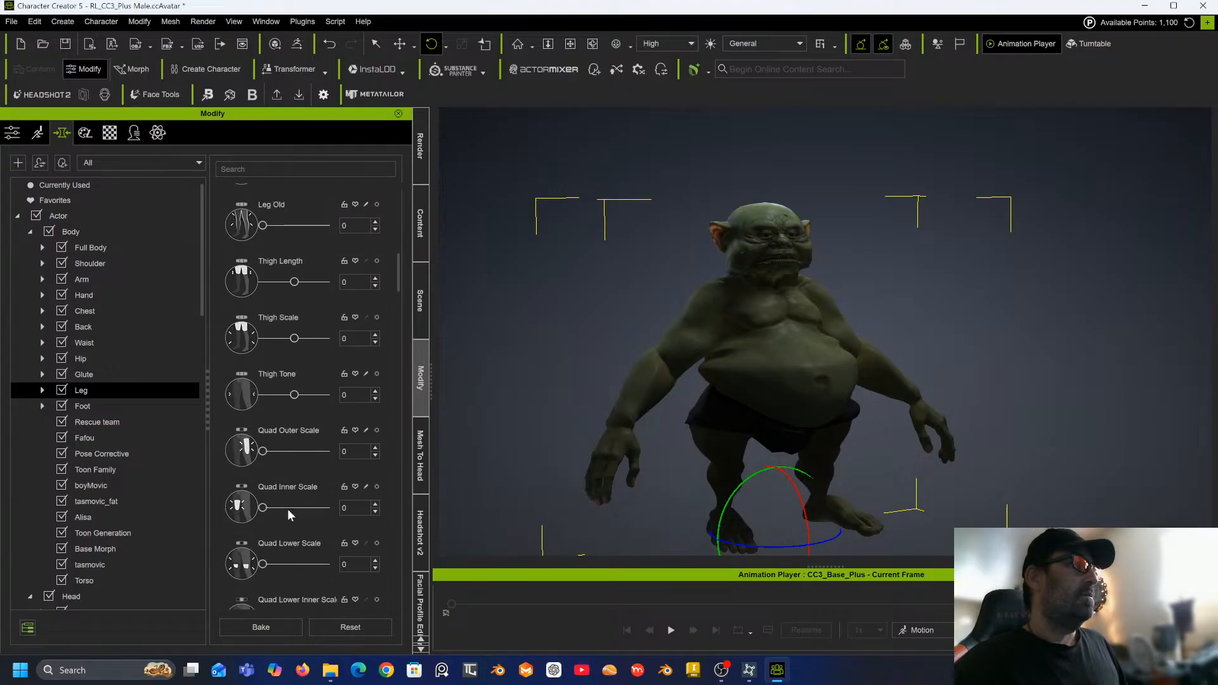
{"action": "left_click_drag", "start_coordinate": [297, 363], "coordinate": [281, 363]}
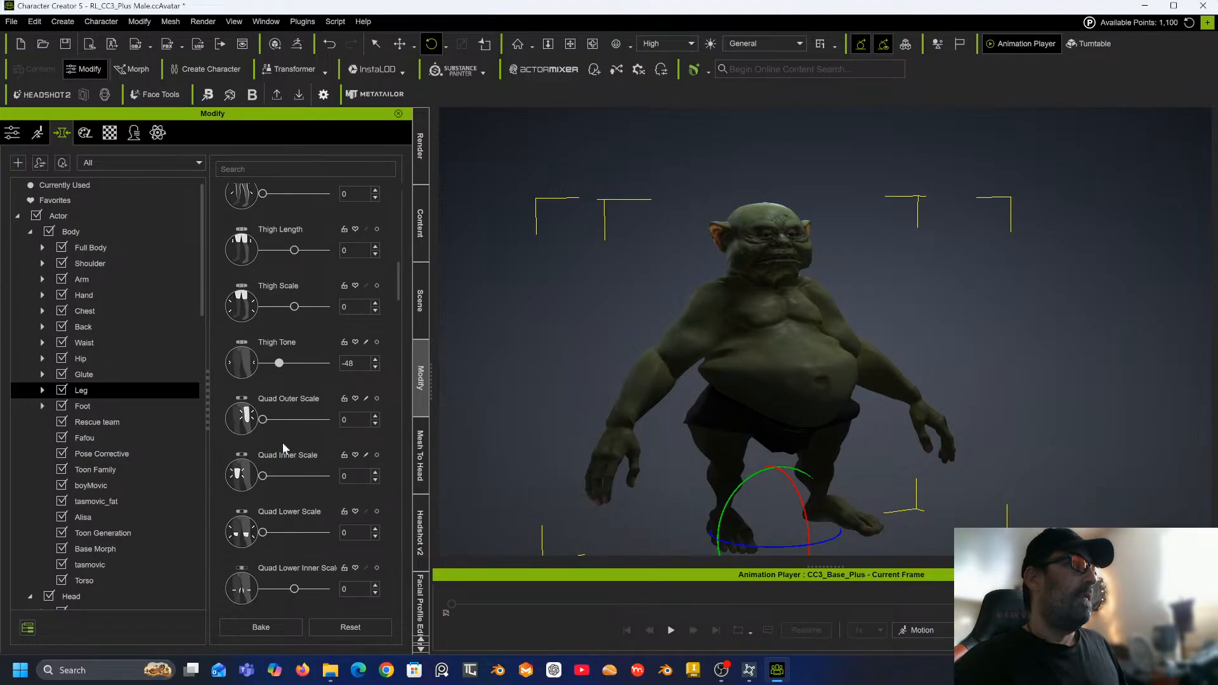
Set Lower Leg Scale to 100, Calf Scale A to 48 and Calf Scale B to 47.
{"action": "scroll", "coordinate": [283, 438], "scroll_direction": "down", "scroll_amount": 2}
{"action": "scroll", "coordinate": [282, 394], "scroll_direction": "down", "scroll_amount": 3}
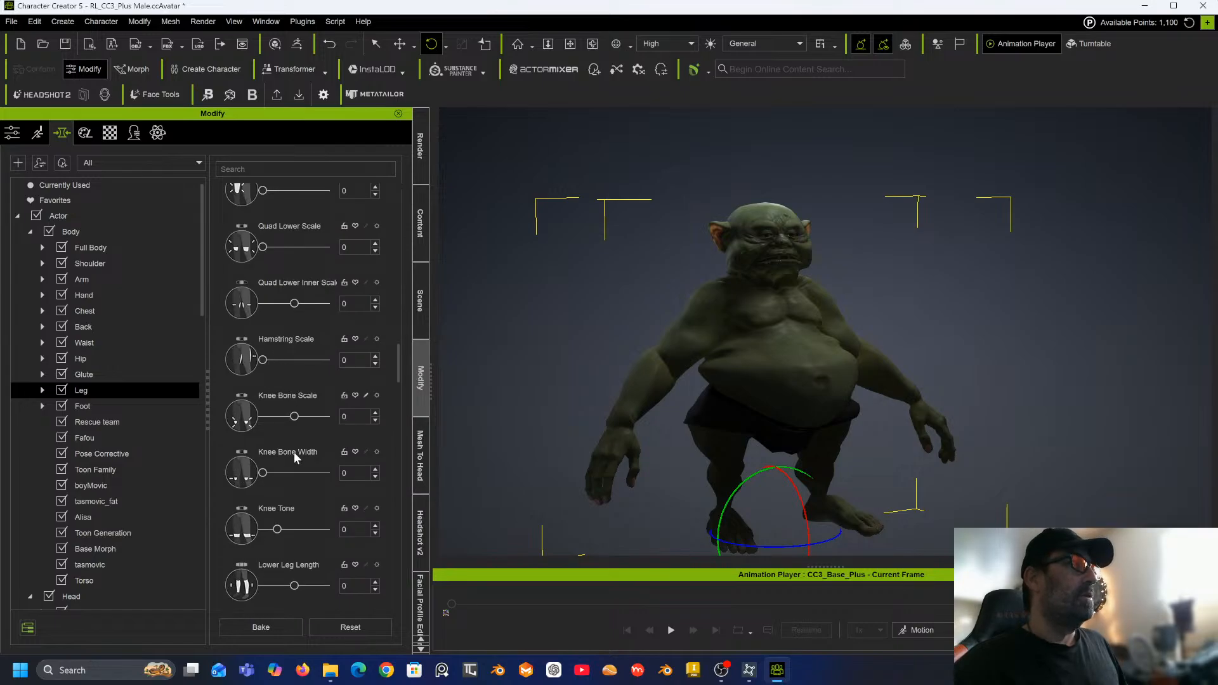
{"action": "scroll", "coordinate": [292, 453], "scroll_direction": "down", "scroll_amount": 3}
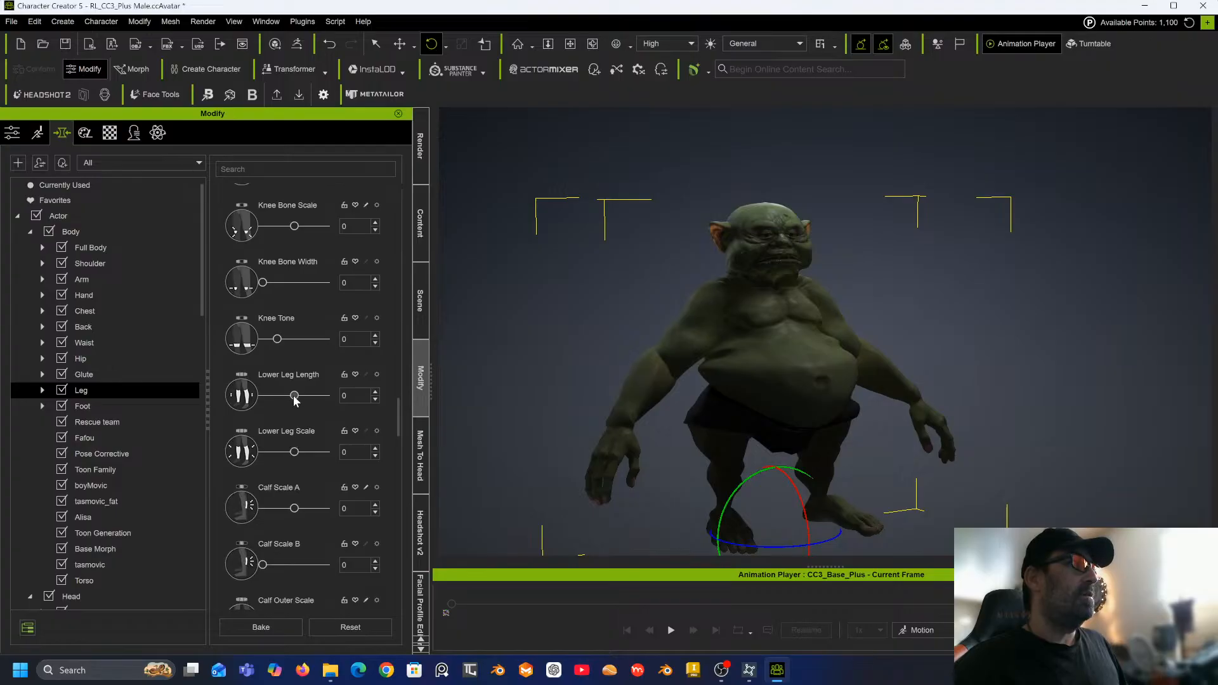
{"action": "left_click_drag", "start_coordinate": [294, 452], "coordinate": [358, 455]}
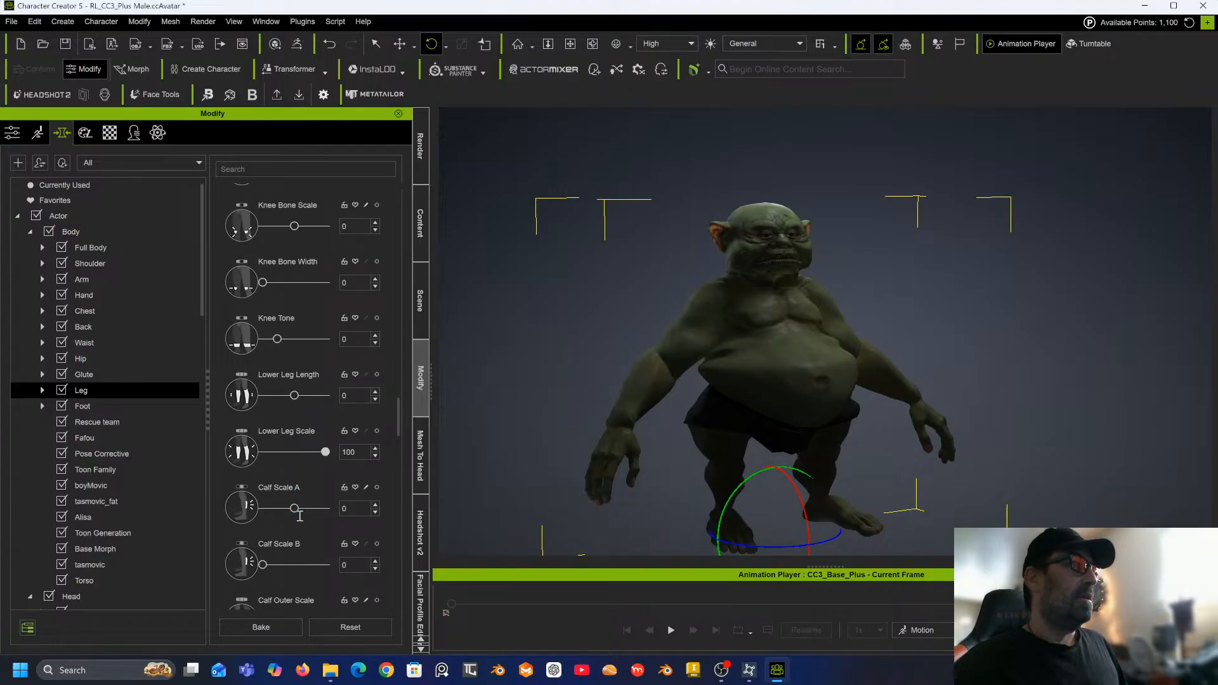
{"action": "mouse_move", "coordinate": [294, 509]}
{"action": "left_mouse_down"}
{"action": "mouse_move", "coordinate": [329, 513]}
{"action": "mouse_move", "coordinate": [306, 512]}
{"action": "left_mouse_up"}
{"action": "left_click_drag", "start_coordinate": [281, 564], "coordinate": [291, 565]}
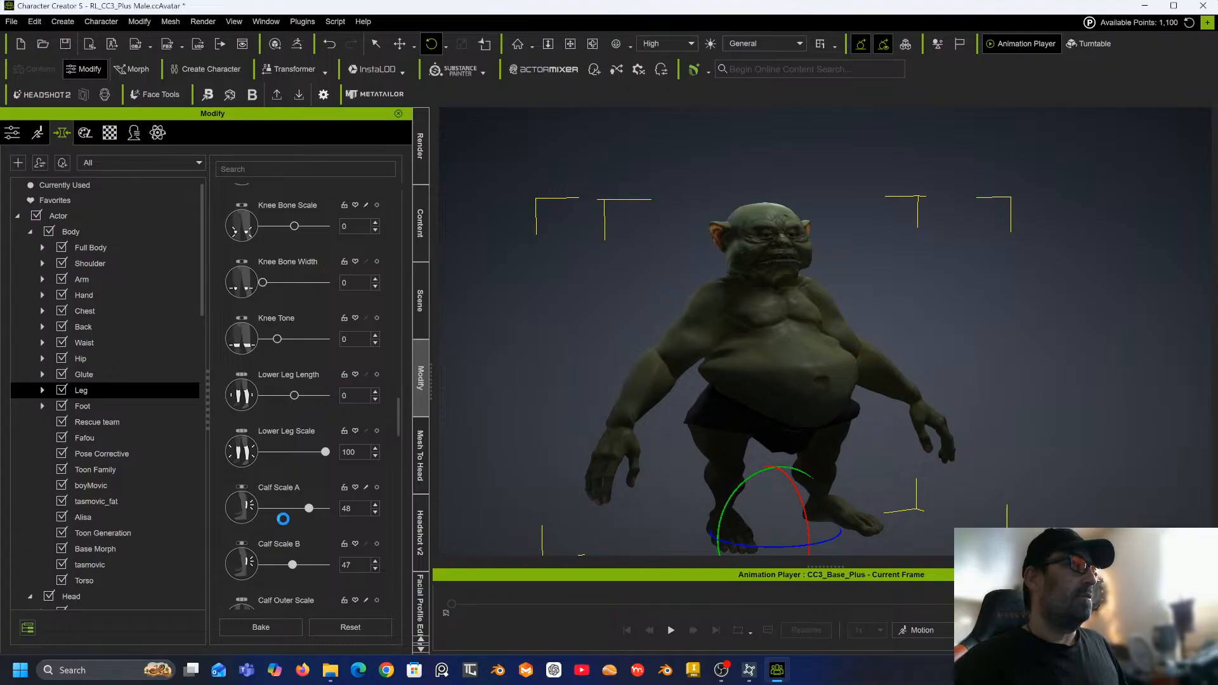
Set Calf Outer Curve to 51, Calf Outer Upper Curve to 35 and Calf Inner Scale to 64.
{"action": "scroll", "coordinate": [310, 466], "scroll_direction": "down", "scroll_amount": 3}
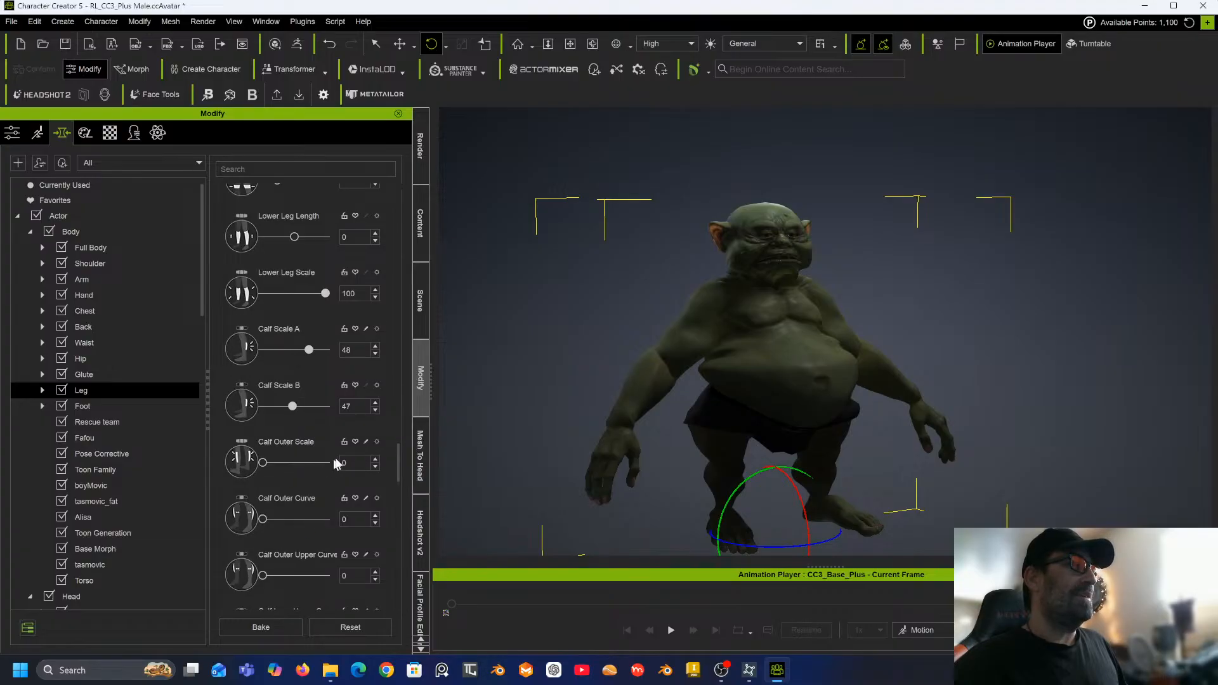
{"action": "scroll", "coordinate": [296, 469], "scroll_direction": "down", "scroll_amount": 3}
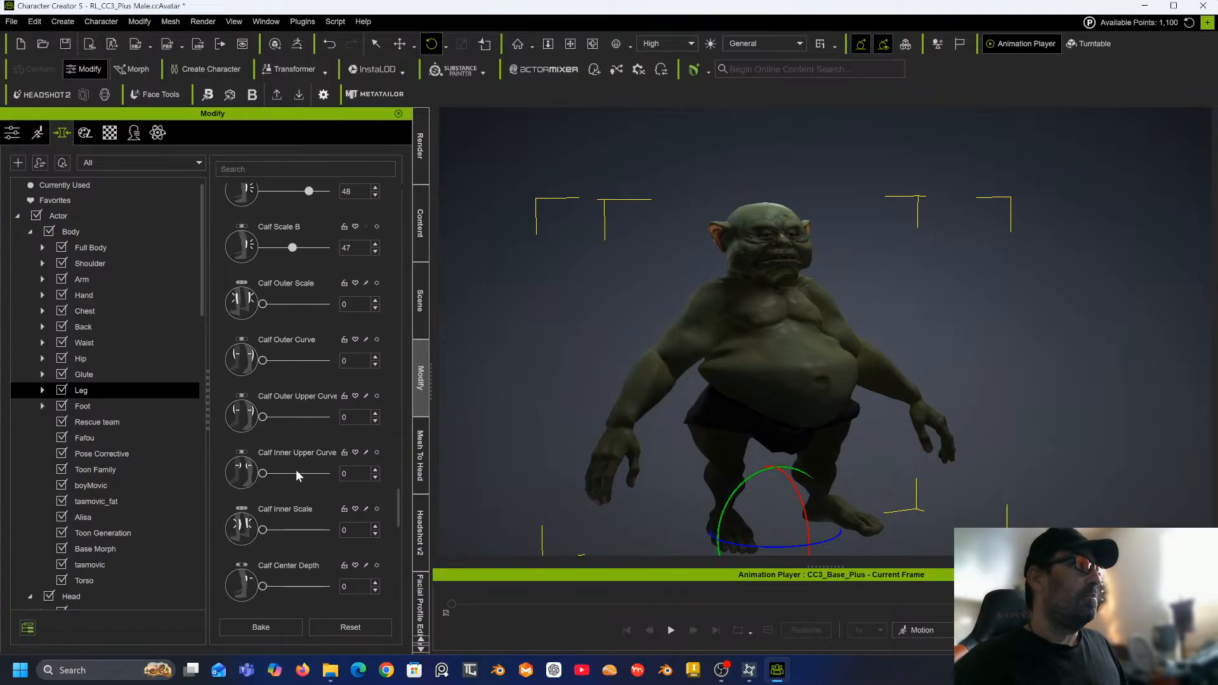
{"action": "left_click_drag", "start_coordinate": [262, 360], "coordinate": [295, 361]}
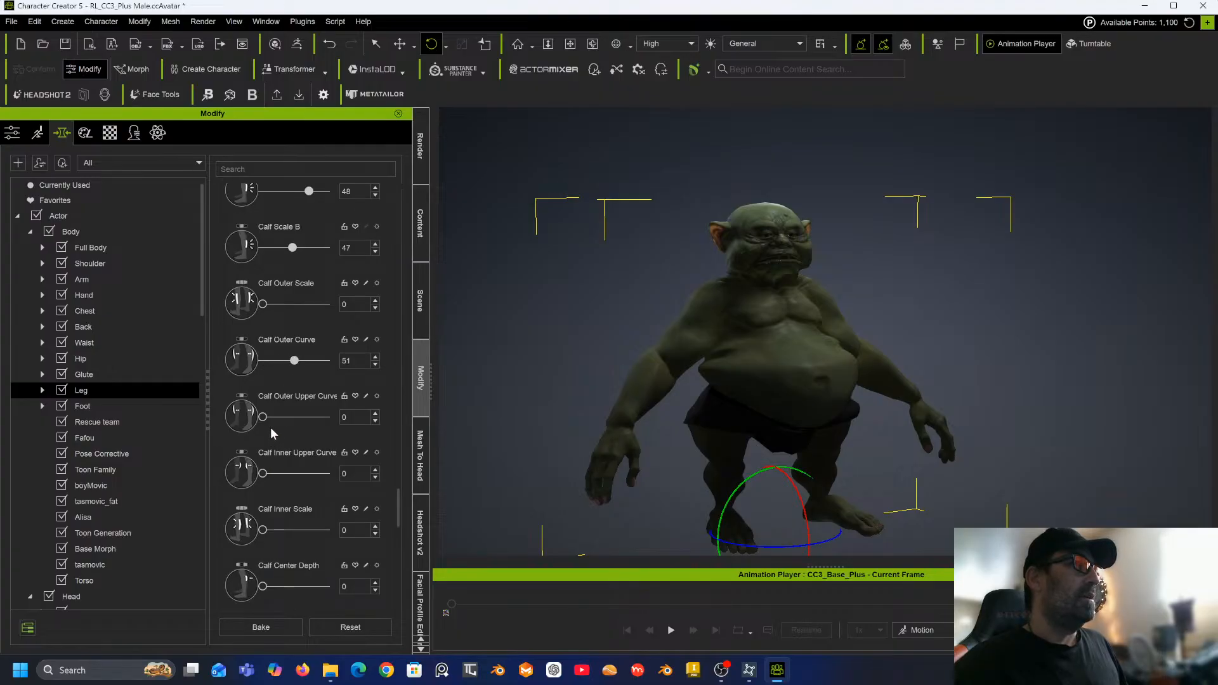
{"action": "left_click_drag", "start_coordinate": [263, 418], "coordinate": [287, 417]}
{"action": "left_click_drag", "start_coordinate": [267, 531], "coordinate": [306, 534]}
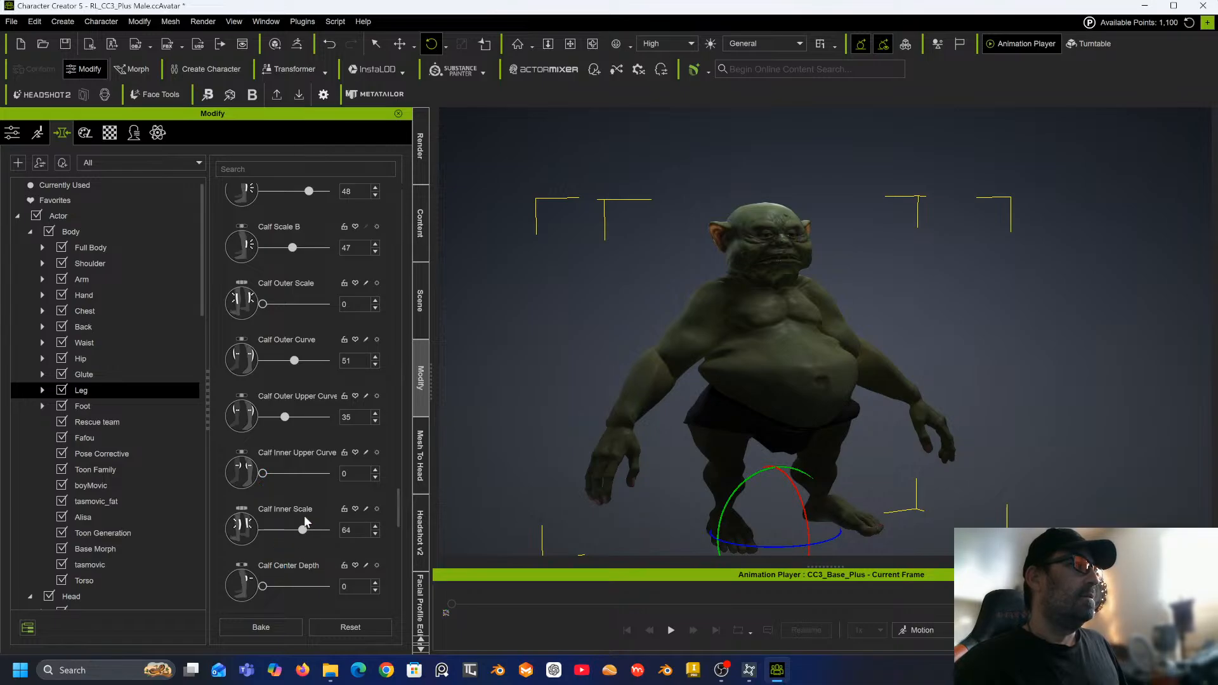
Set Ankle Bone Height to 60 and Ankle Tone to -50.
{"action": "scroll", "coordinate": [304, 515], "scroll_direction": "down", "scroll_amount": 5}
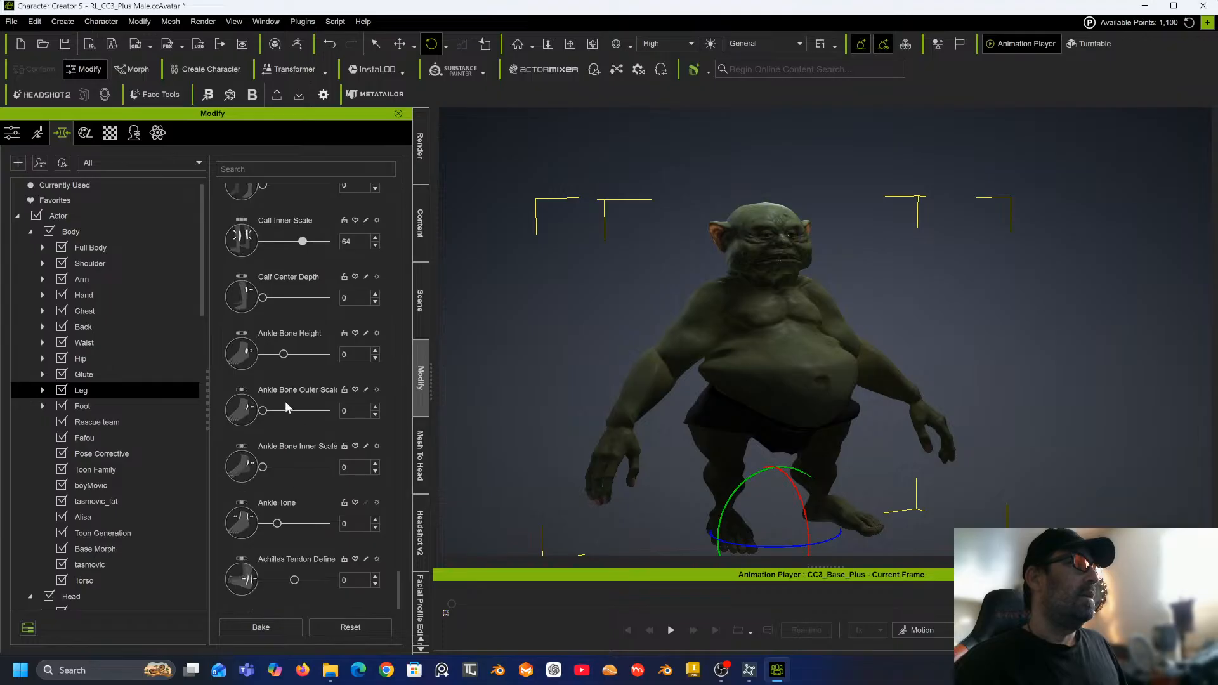
{"action": "left_click_drag", "start_coordinate": [283, 355], "coordinate": [303, 354]}
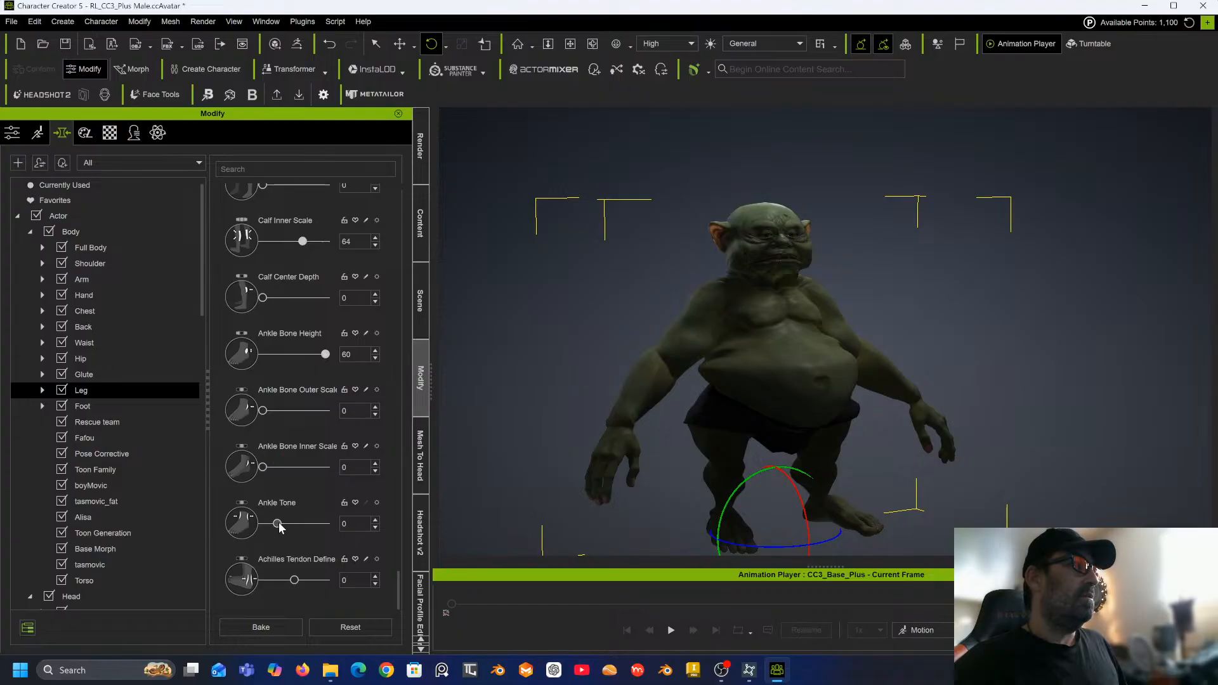
{"action": "left_click_drag", "start_coordinate": [278, 524], "coordinate": [210, 519]}
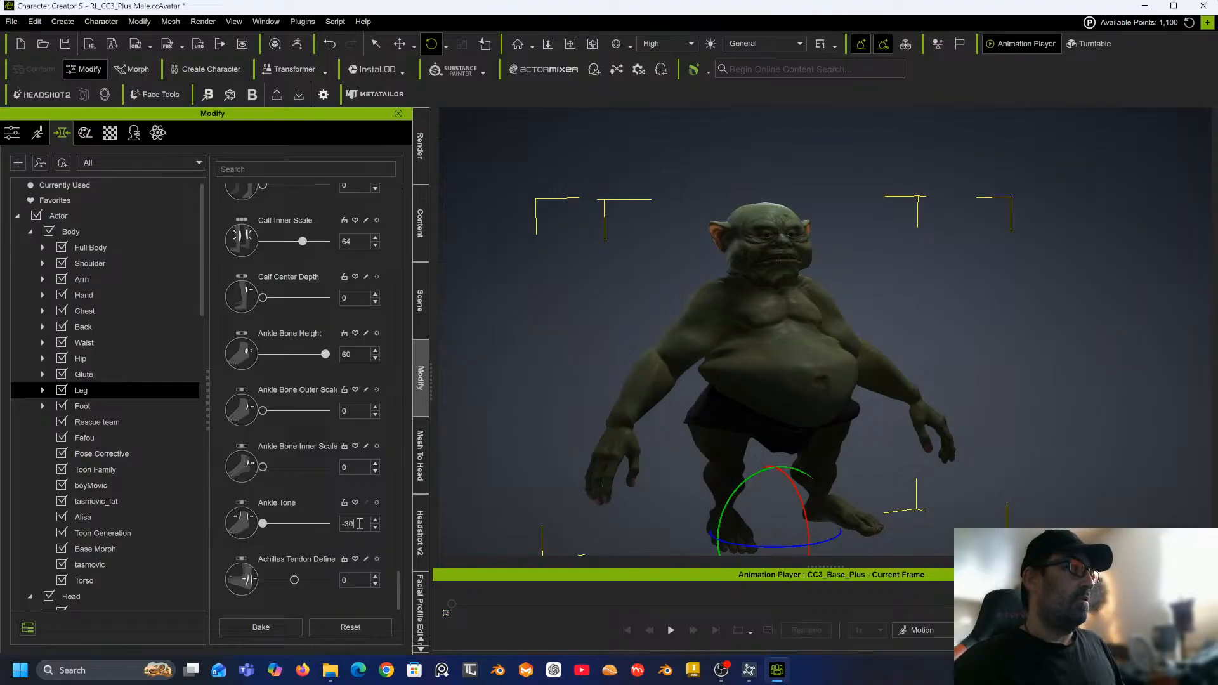
{"action": "type", "text": "-50"}
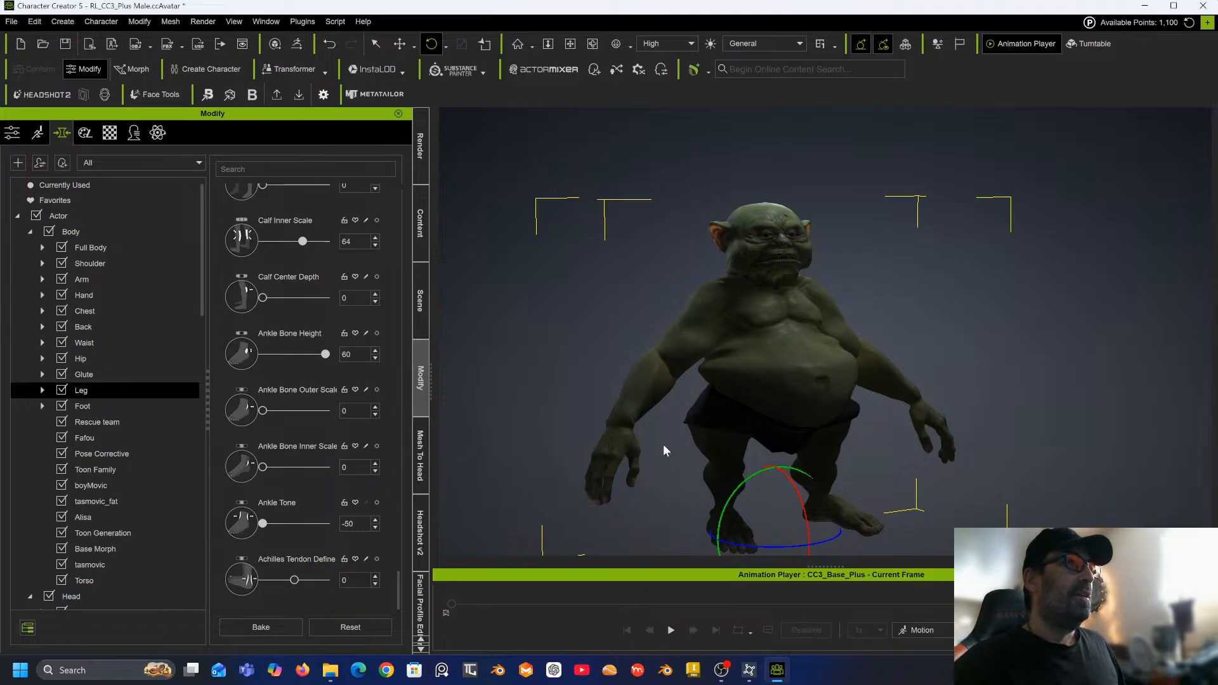
Set the hip morphs Hip Length A to -100 and Hip Scale to 6.
{"action": "right_click_drag", "start_coordinate": [696, 437], "coordinate": [567, 393]}
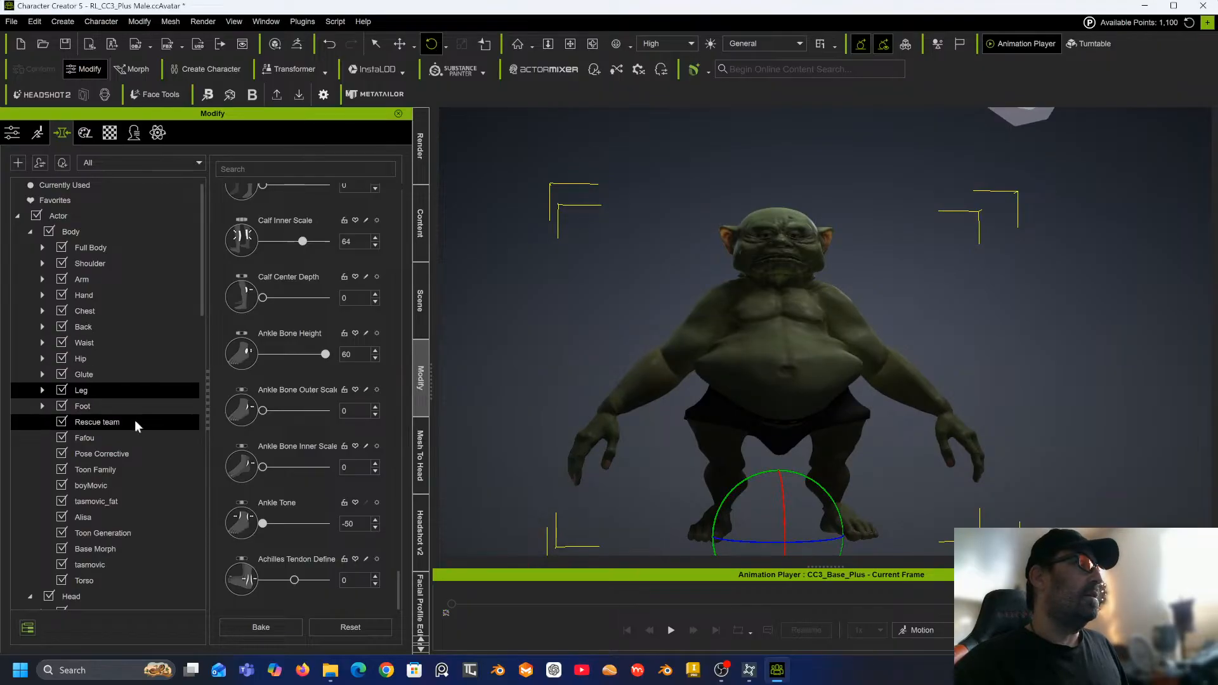
{"action": "left_click", "coordinate": [97, 359]}
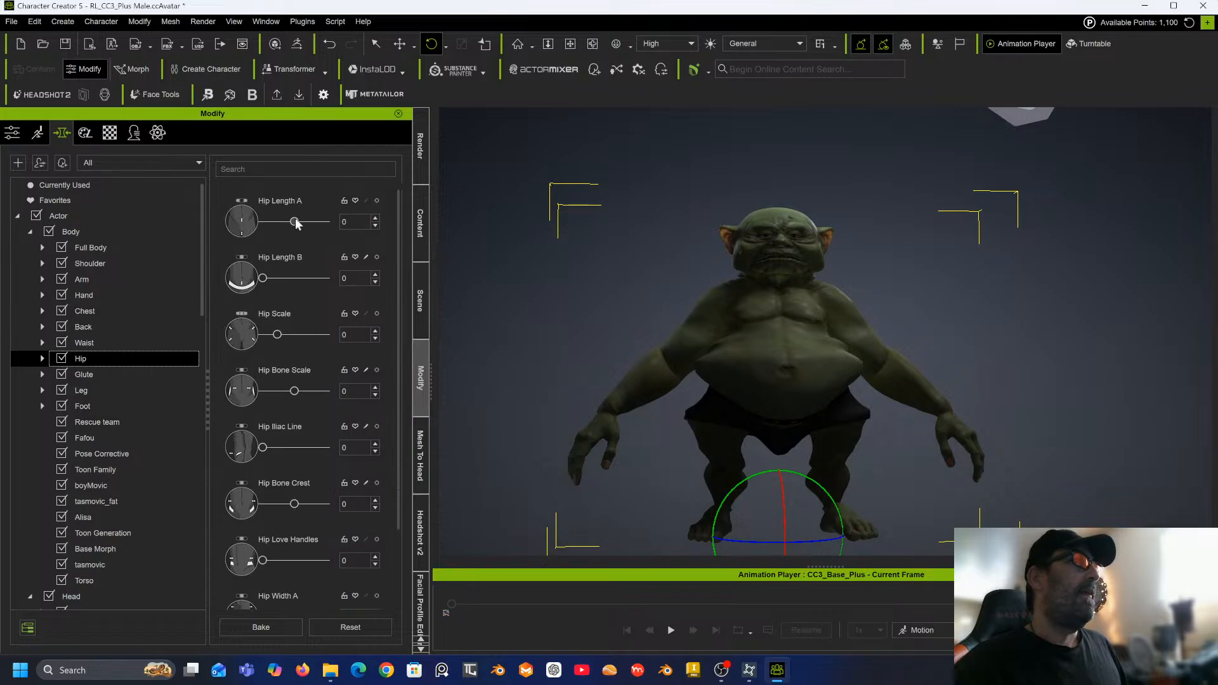
{"action": "left_click_drag", "start_coordinate": [295, 221], "coordinate": [210, 236]}
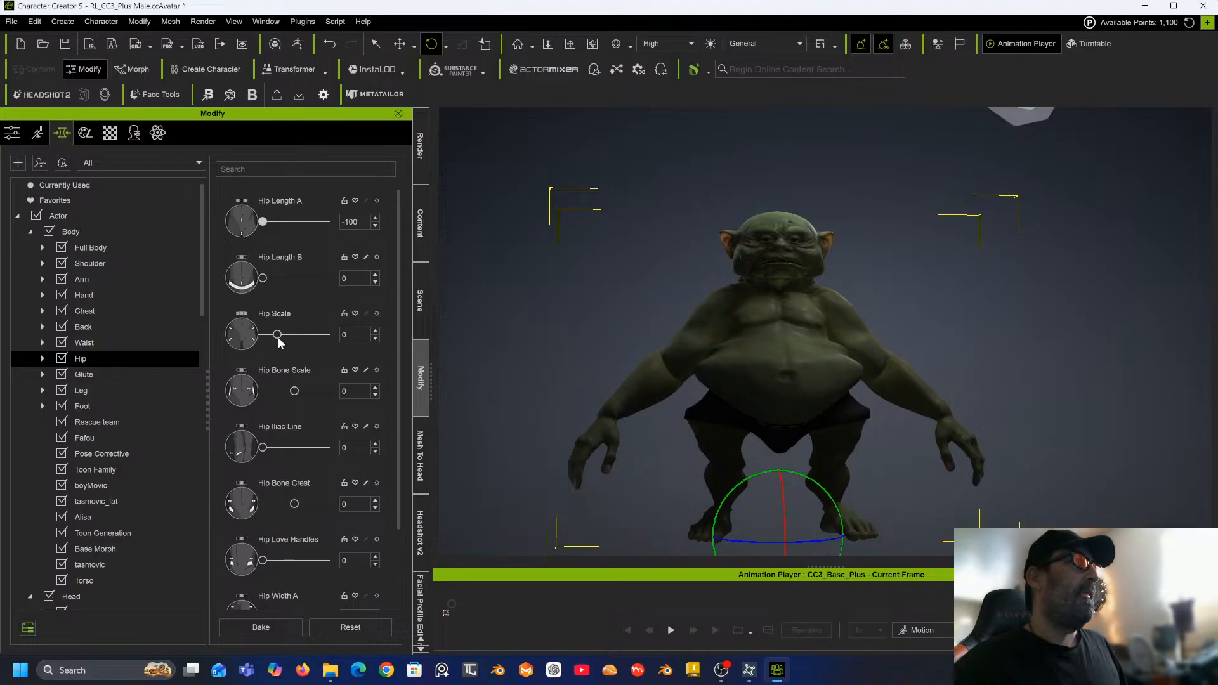
{"action": "mouse_move", "coordinate": [279, 335]}
{"action": "left_mouse_down"}
{"action": "mouse_move", "coordinate": [299, 333]}
{"action": "mouse_move", "coordinate": [283, 337]}
{"action": "left_mouse_up"}
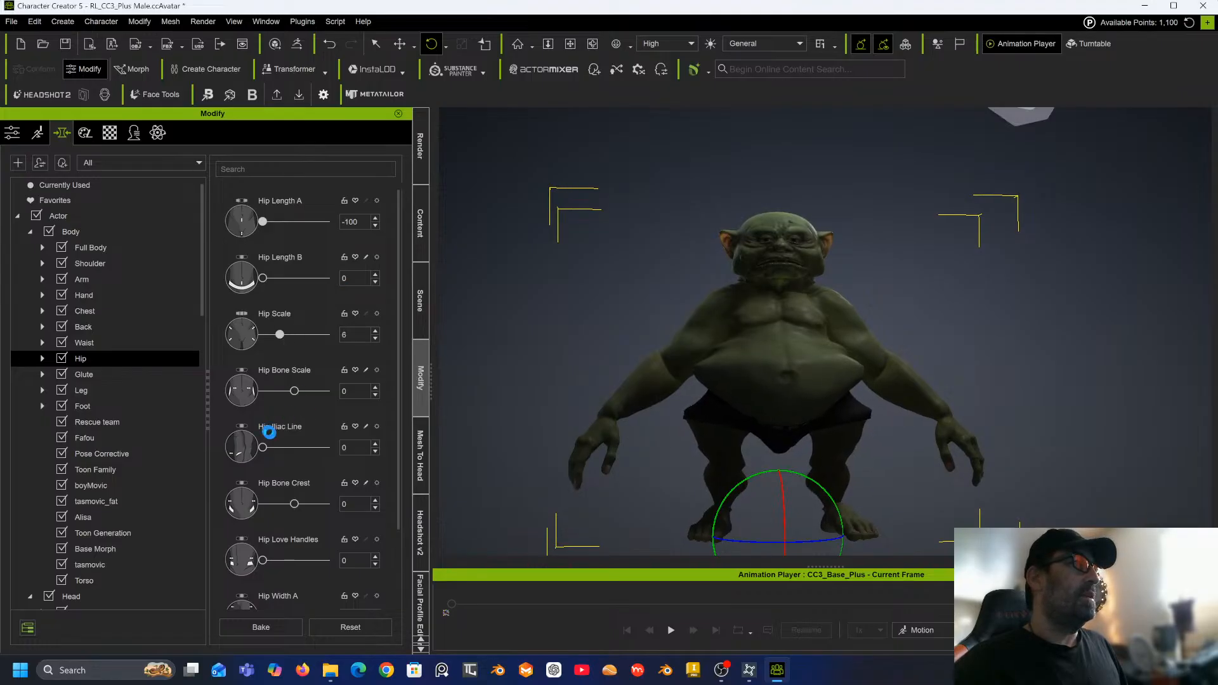
Set the hip morph Hip Width B to -50.
{"action": "scroll", "coordinate": [284, 500], "scroll_direction": "down", "scroll_amount": 2}
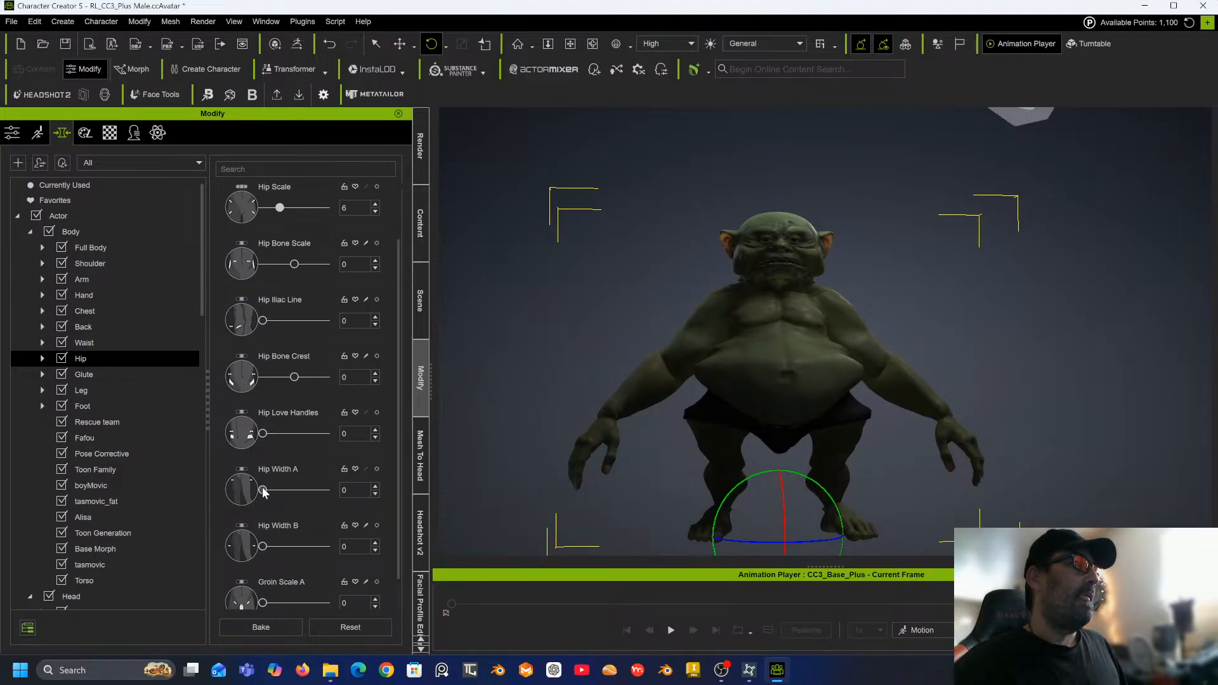
{"action": "mouse_move", "coordinate": [263, 490]}
{"action": "left_mouse_down"}
{"action": "mouse_move", "coordinate": [274, 493]}
{"action": "mouse_move", "coordinate": [258, 493]}
{"action": "left_mouse_up"}
{"action": "mouse_move", "coordinate": [265, 545]}
{"action": "left_mouse_down"}
{"action": "mouse_move", "coordinate": [287, 546]}
{"action": "mouse_move", "coordinate": [250, 554]}
{"action": "left_mouse_up"}
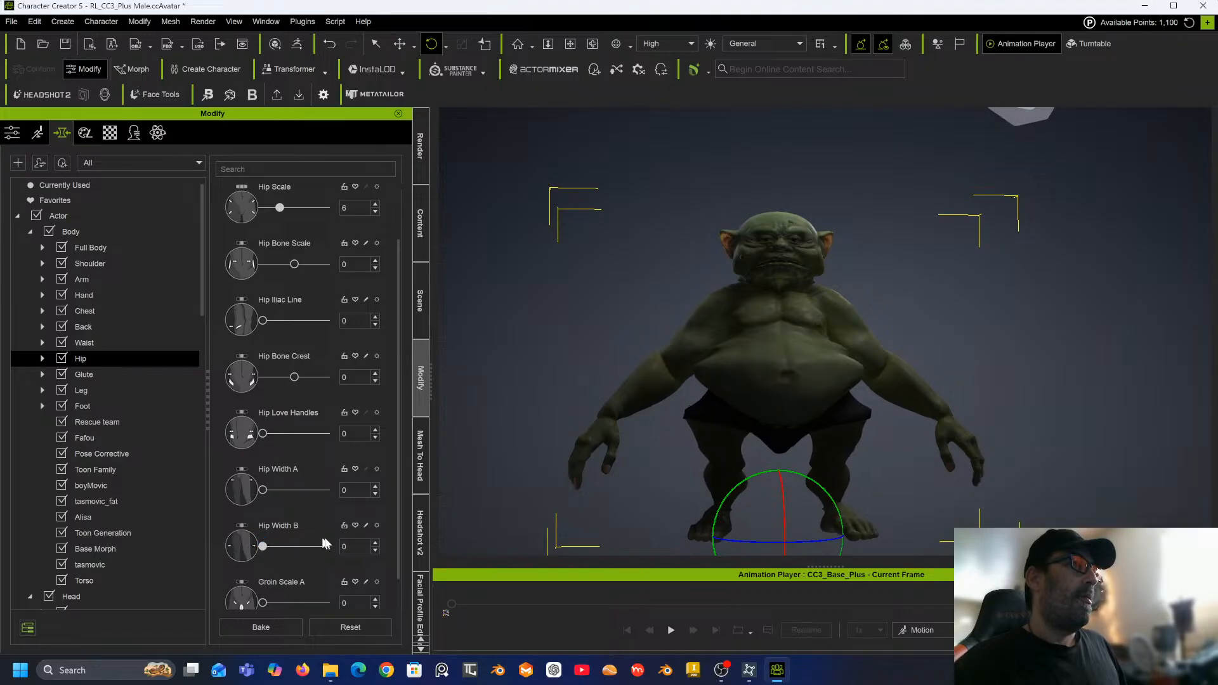
{"action": "left_click", "coordinate": [357, 547]}
{"action": "left_click_drag", "start_coordinate": [356, 547], "coordinate": [274, 546]}
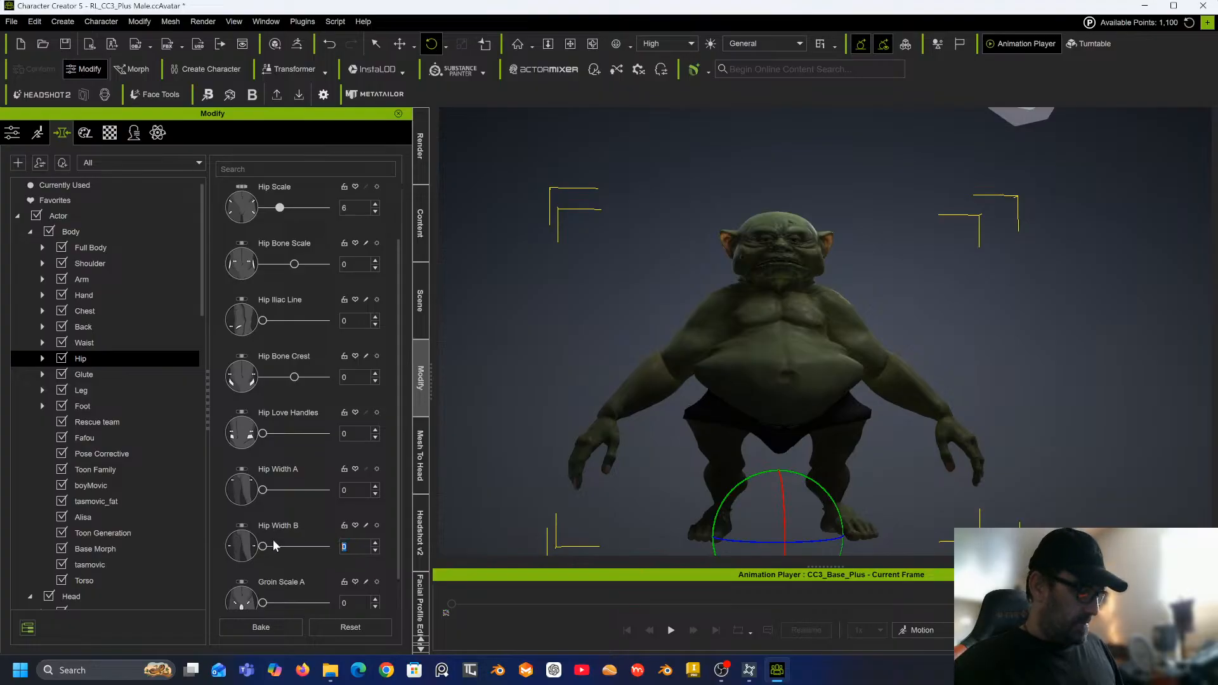
{"action": "type", "text": "-5"}
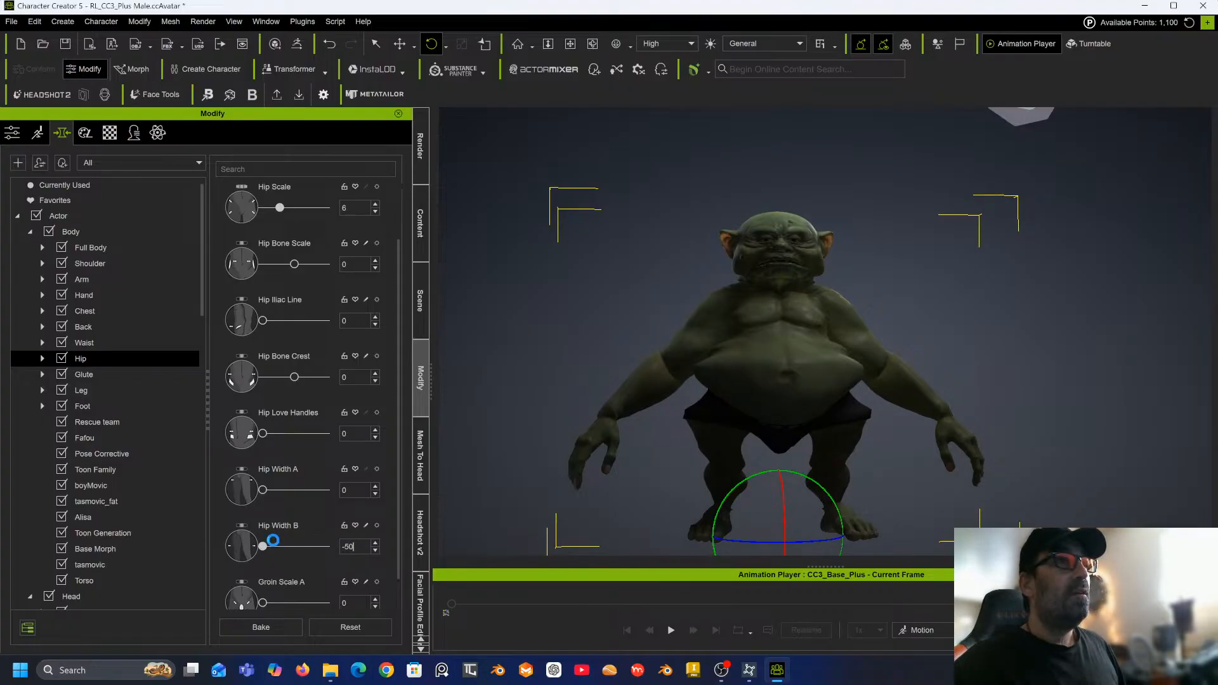
{"action": "key", "text": "Return"}
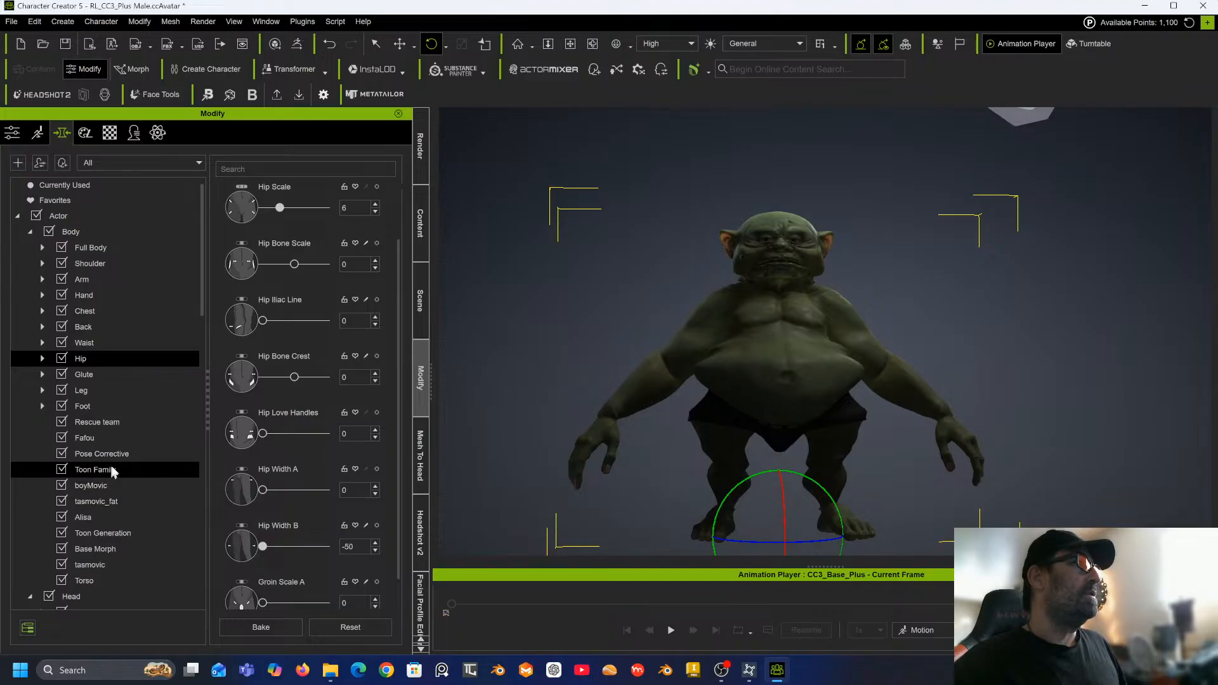
Open the Hand morphs and set Hand Scale to 44.
{"action": "scroll", "coordinate": [111, 367], "scroll_direction": "down", "scroll_amount": 4}
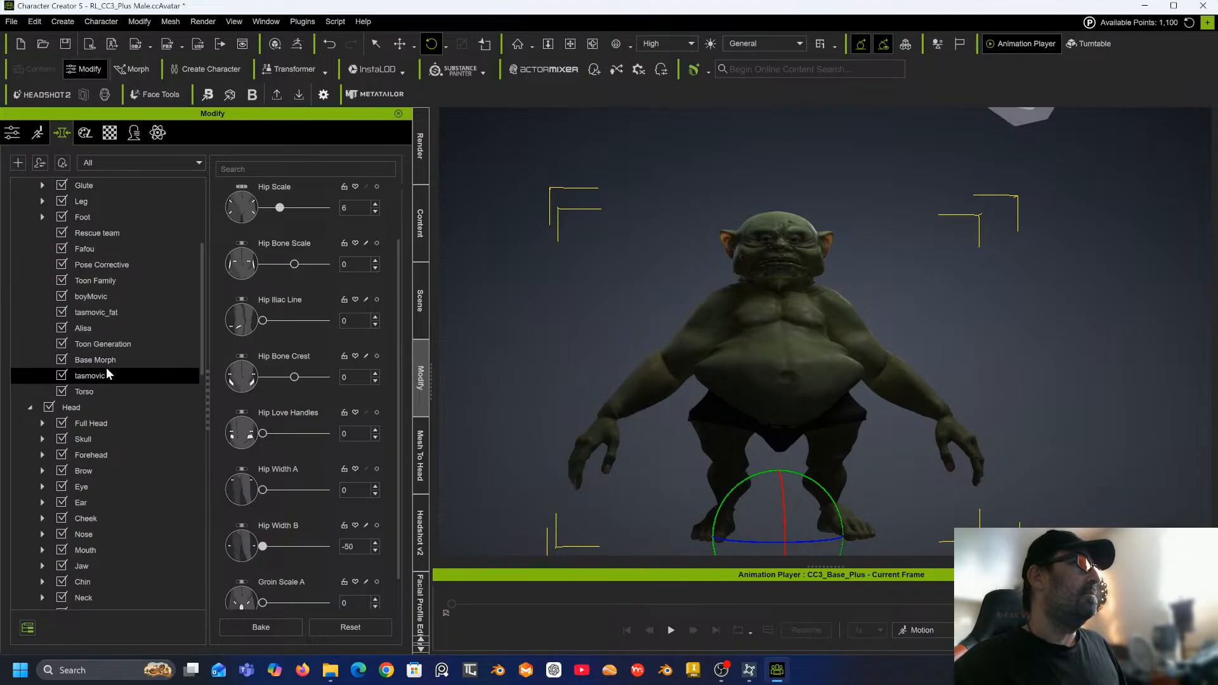
{"action": "scroll", "coordinate": [87, 254], "scroll_direction": "up", "scroll_amount": 3}
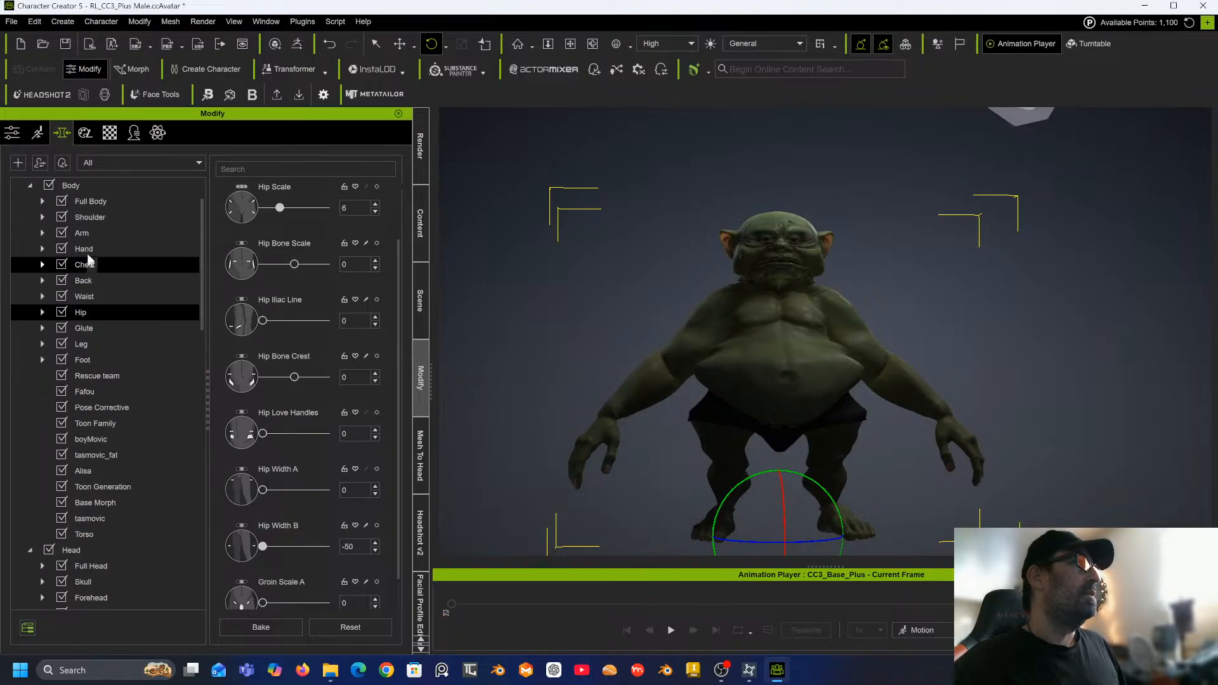
{"action": "left_click", "coordinate": [43, 233]}
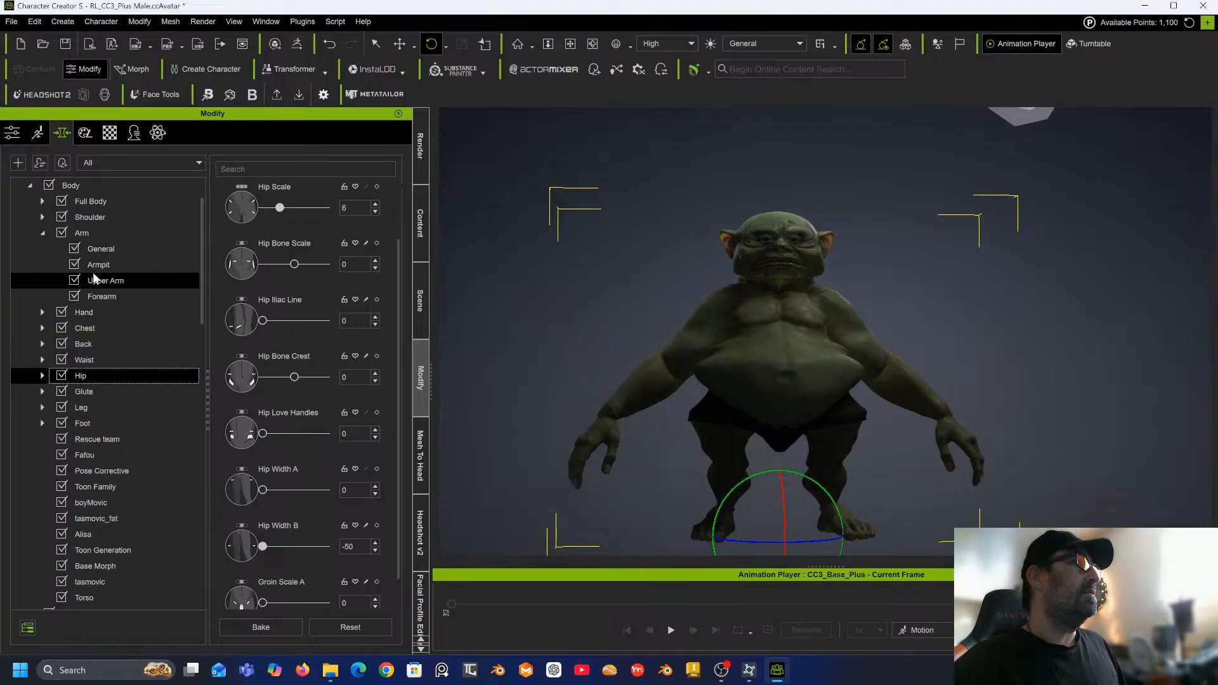
{"action": "left_click", "coordinate": [83, 313]}
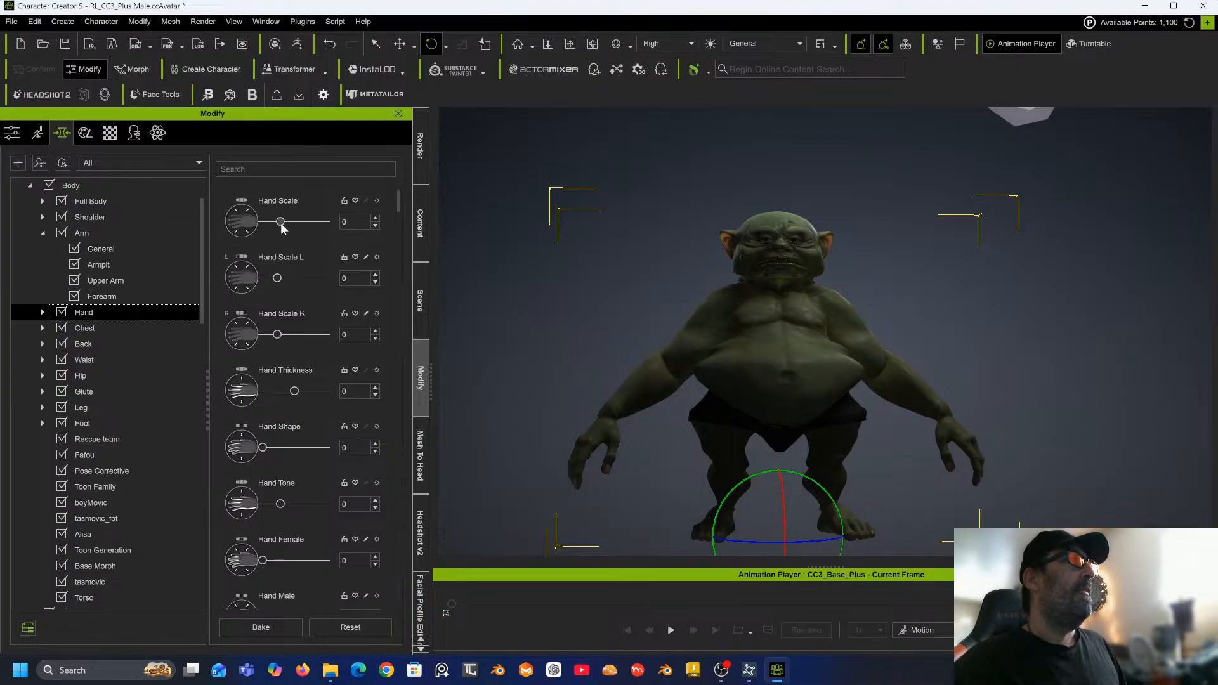
{"action": "left_click_drag", "start_coordinate": [284, 222], "coordinate": [301, 222]}
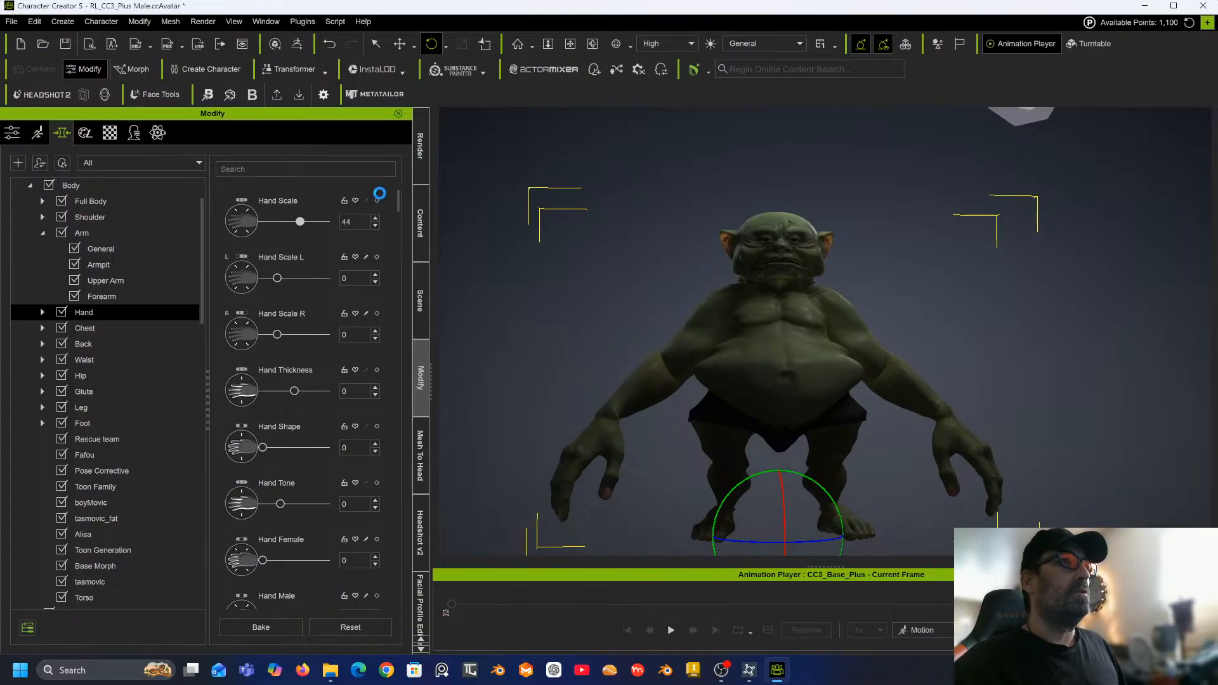
Open the Foot morphs and set Foot Fat to 62.
{"action": "right_click_drag", "start_coordinate": [645, 337], "coordinate": [749, 365]}
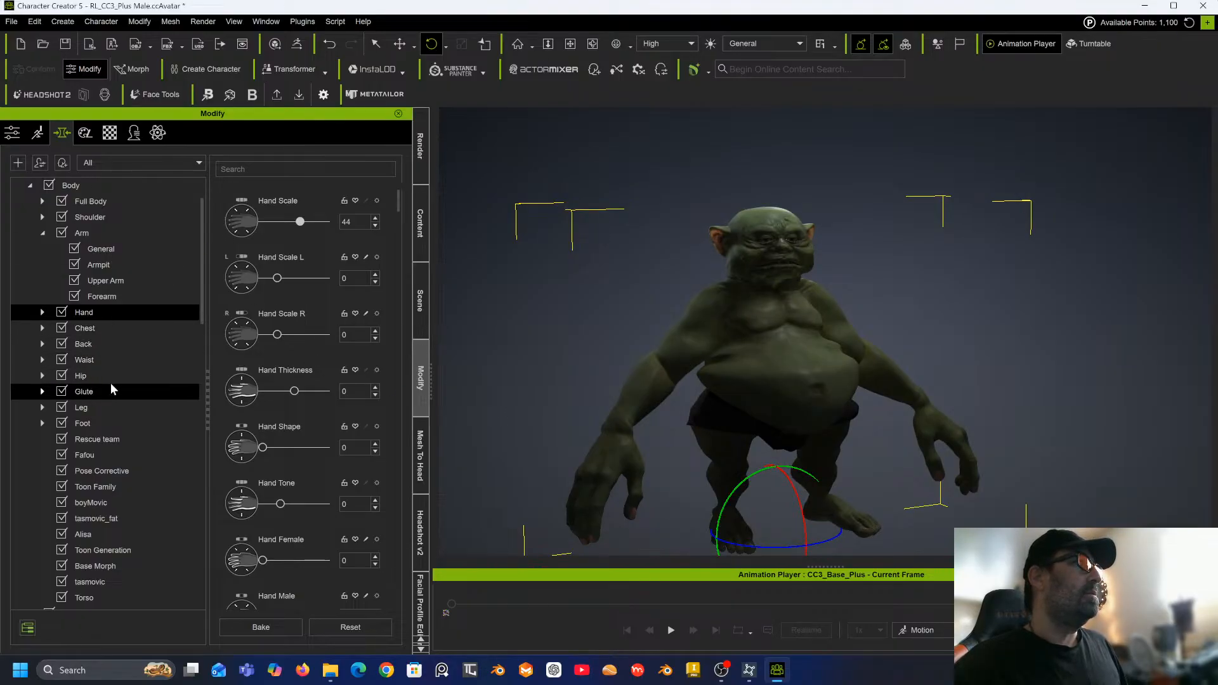
{"action": "left_click", "coordinate": [101, 421]}
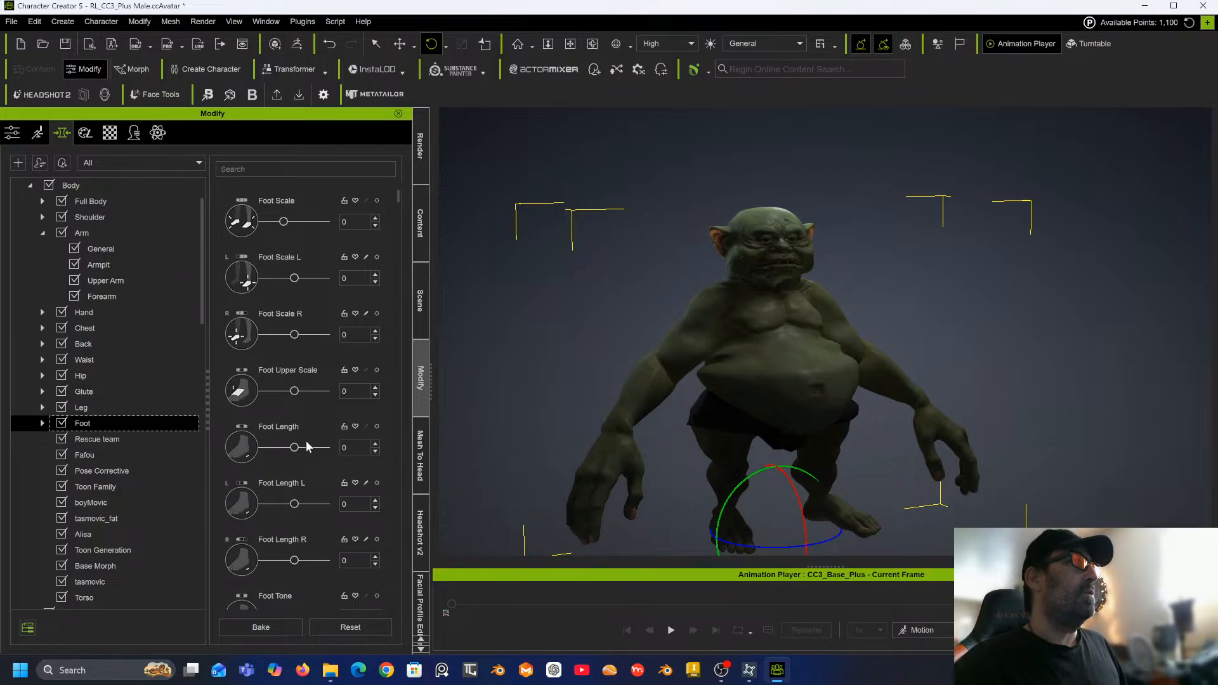
{"action": "scroll", "coordinate": [307, 444], "scroll_direction": "down", "scroll_amount": 5}
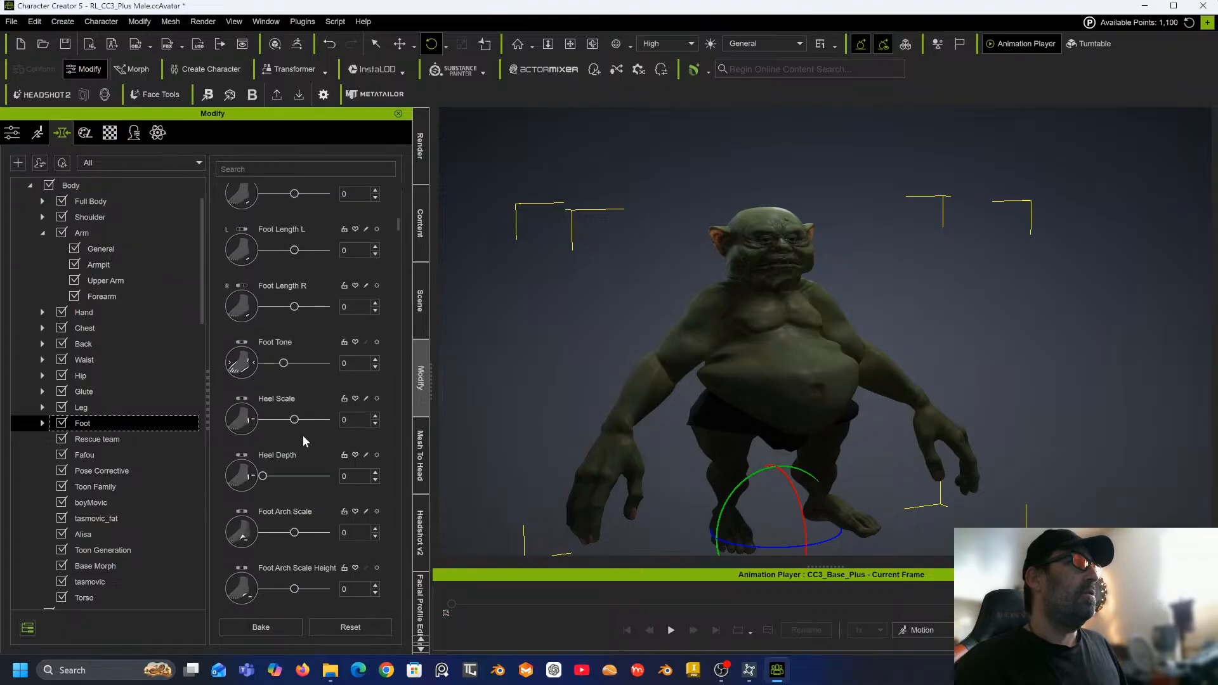
{"action": "scroll", "coordinate": [303, 435], "scroll_direction": "down", "scroll_amount": 2}
{"action": "scroll", "coordinate": [303, 406], "scroll_direction": "down", "scroll_amount": 5}
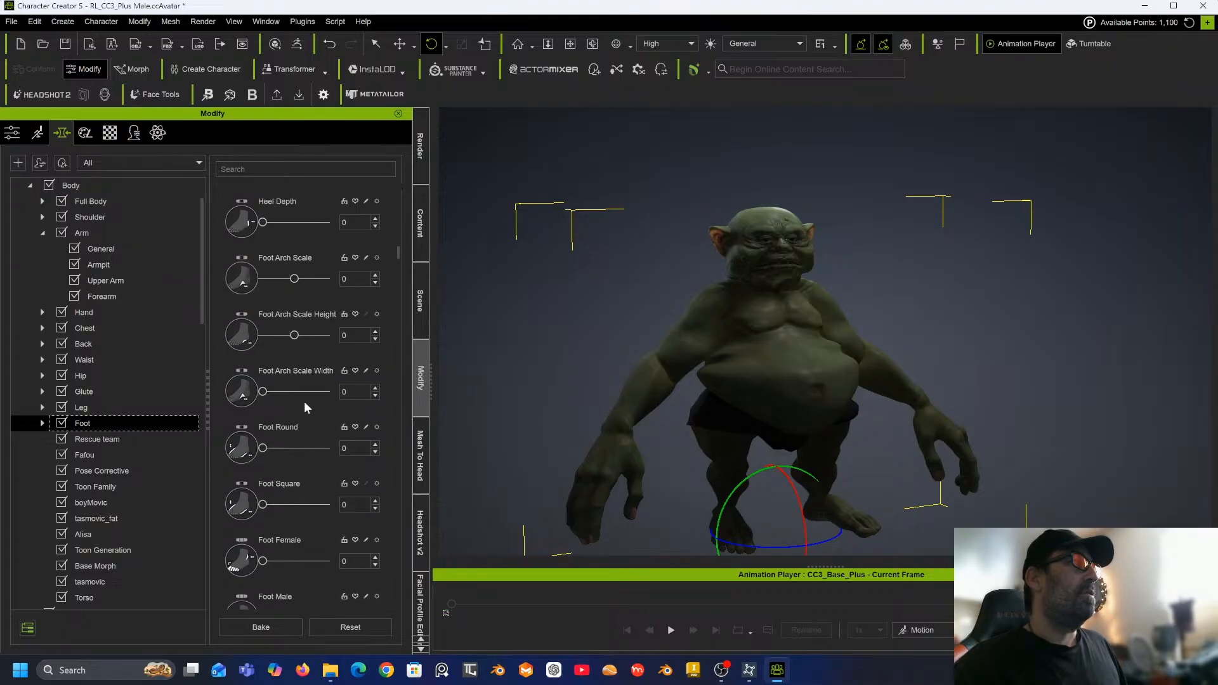
{"action": "scroll", "coordinate": [301, 431], "scroll_direction": "down", "scroll_amount": 2}
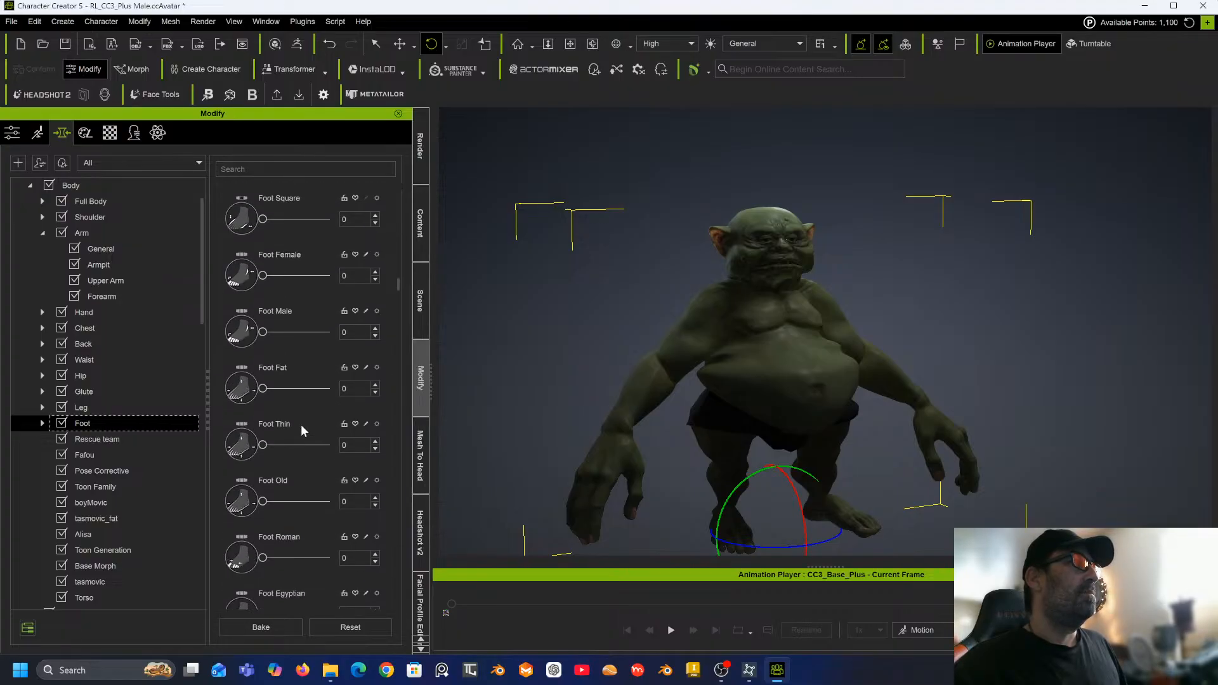
{"action": "left_click_drag", "start_coordinate": [266, 389], "coordinate": [302, 392]}
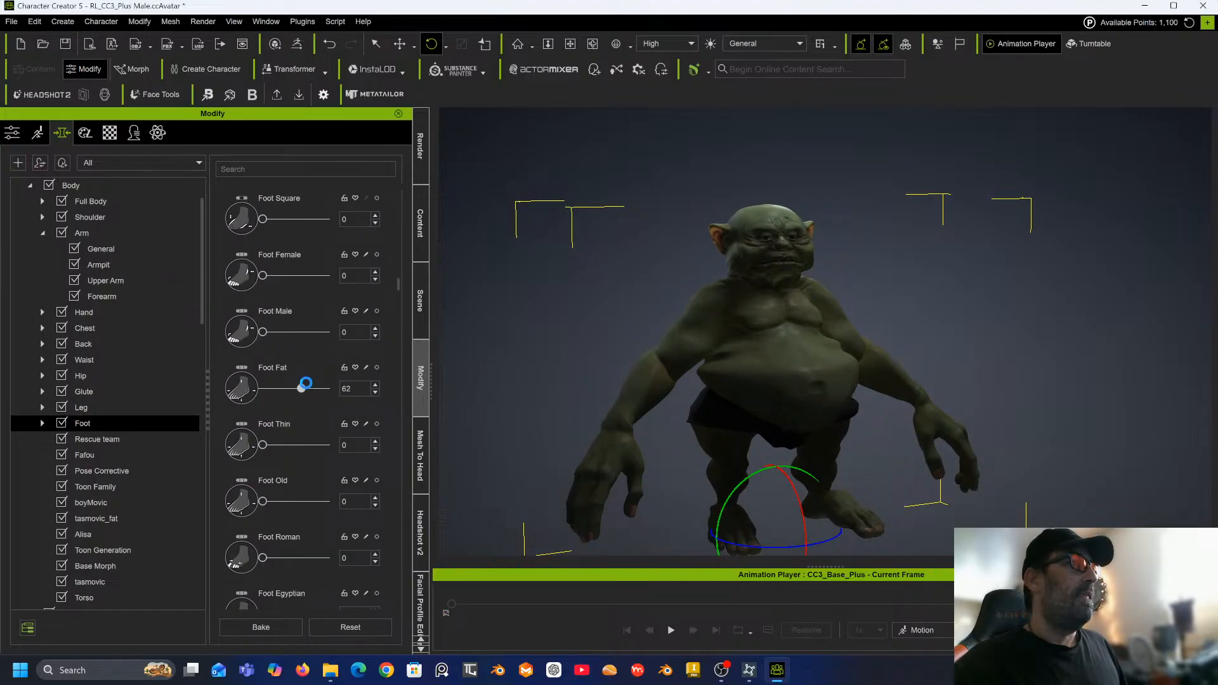
Filter the morphs by "leng" and set Foot Length to -98.
{"action": "scroll", "coordinate": [292, 514], "scroll_direction": "down", "scroll_amount": 5}
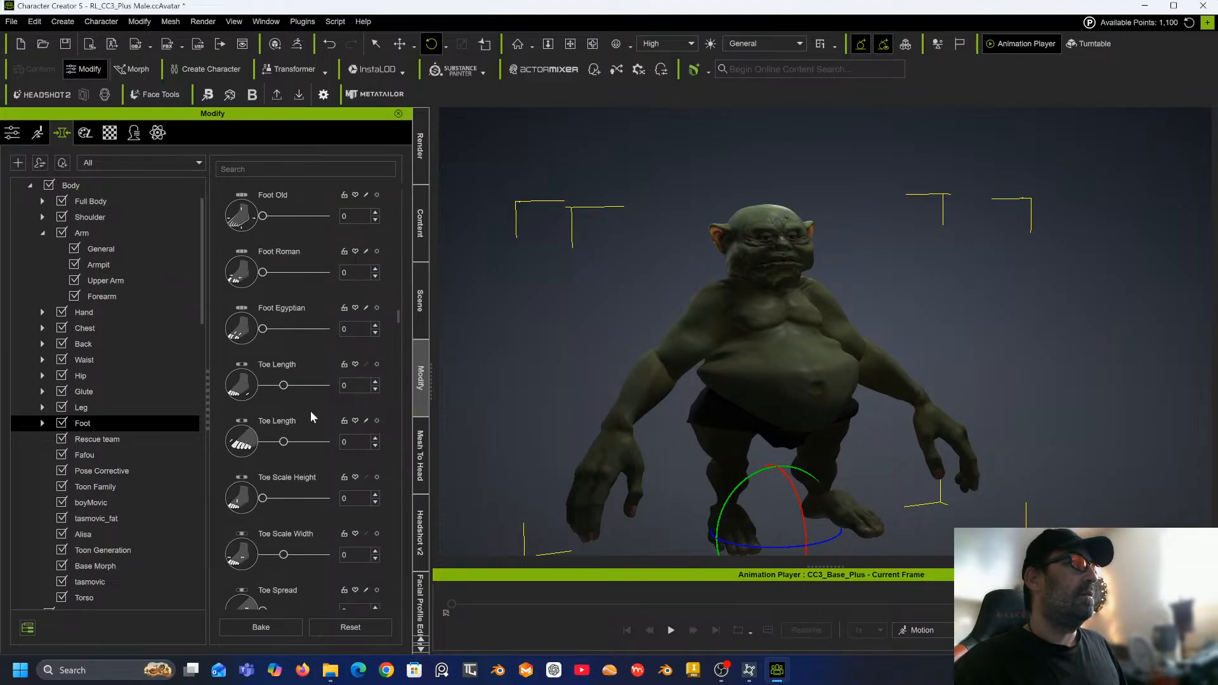
{"action": "scroll", "coordinate": [311, 411], "scroll_direction": "down", "scroll_amount": 2}
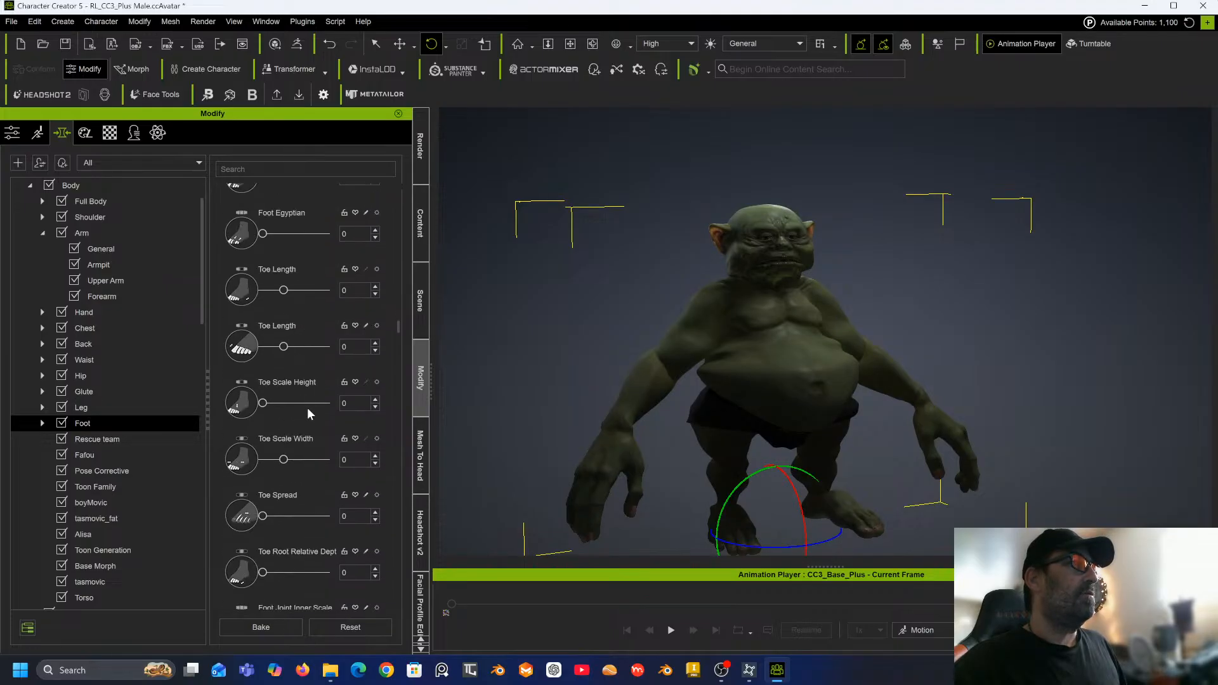
{"action": "scroll", "coordinate": [307, 408], "scroll_direction": "down", "scroll_amount": 5}
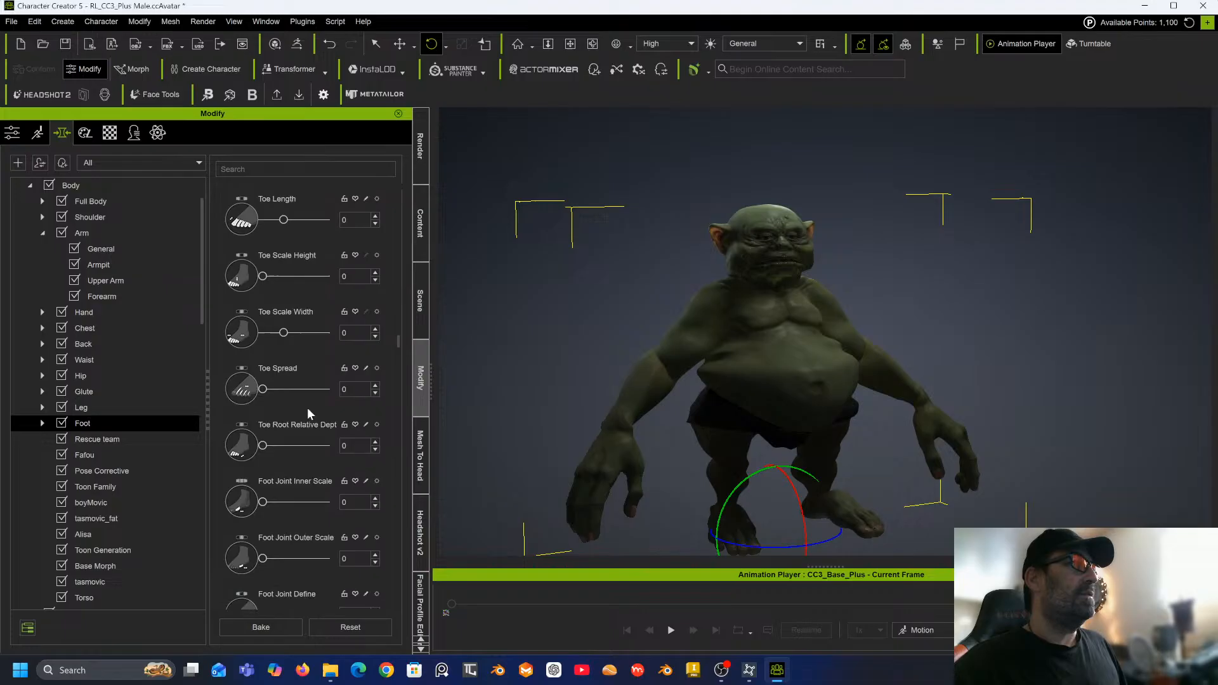
{"action": "left_click", "coordinate": [269, 167]}
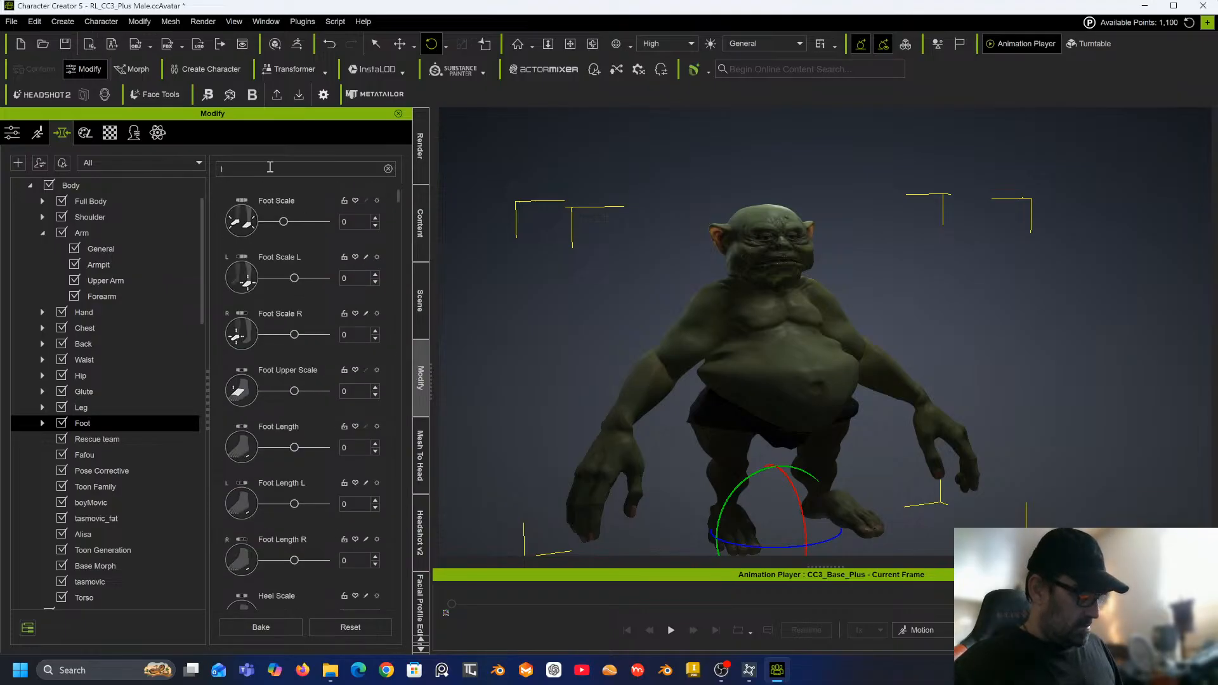
{"action": "type", "text": "leng"}
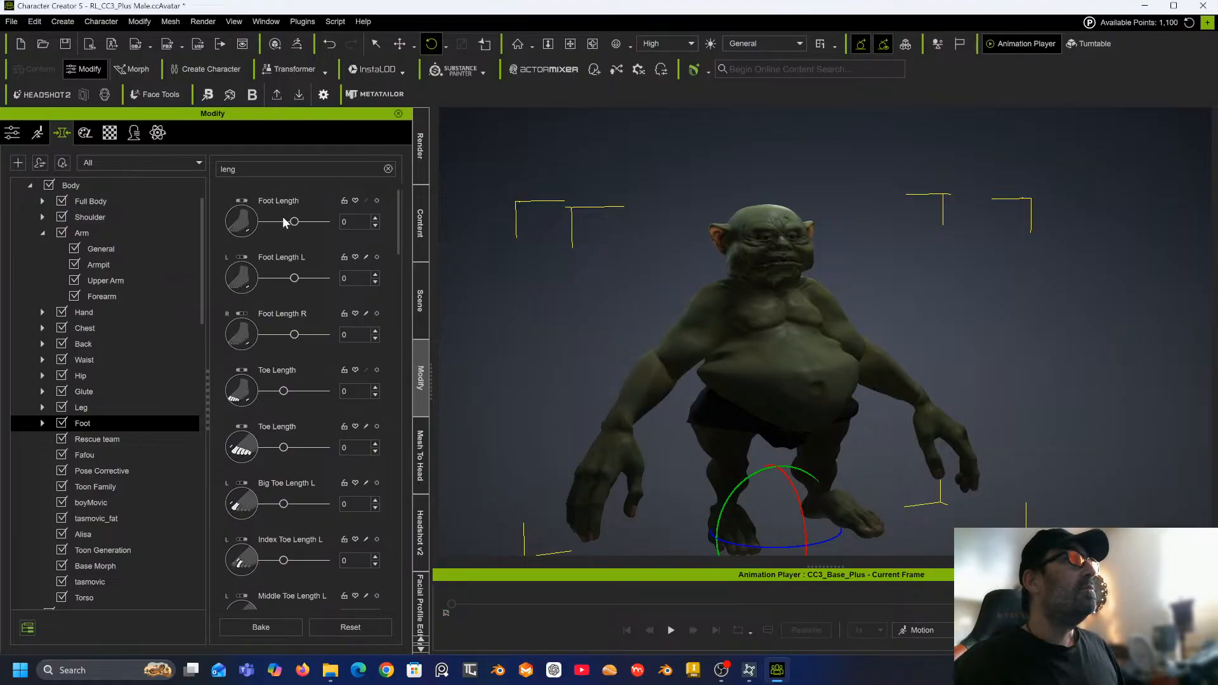
{"action": "left_click_drag", "start_coordinate": [295, 223], "coordinate": [261, 223]}
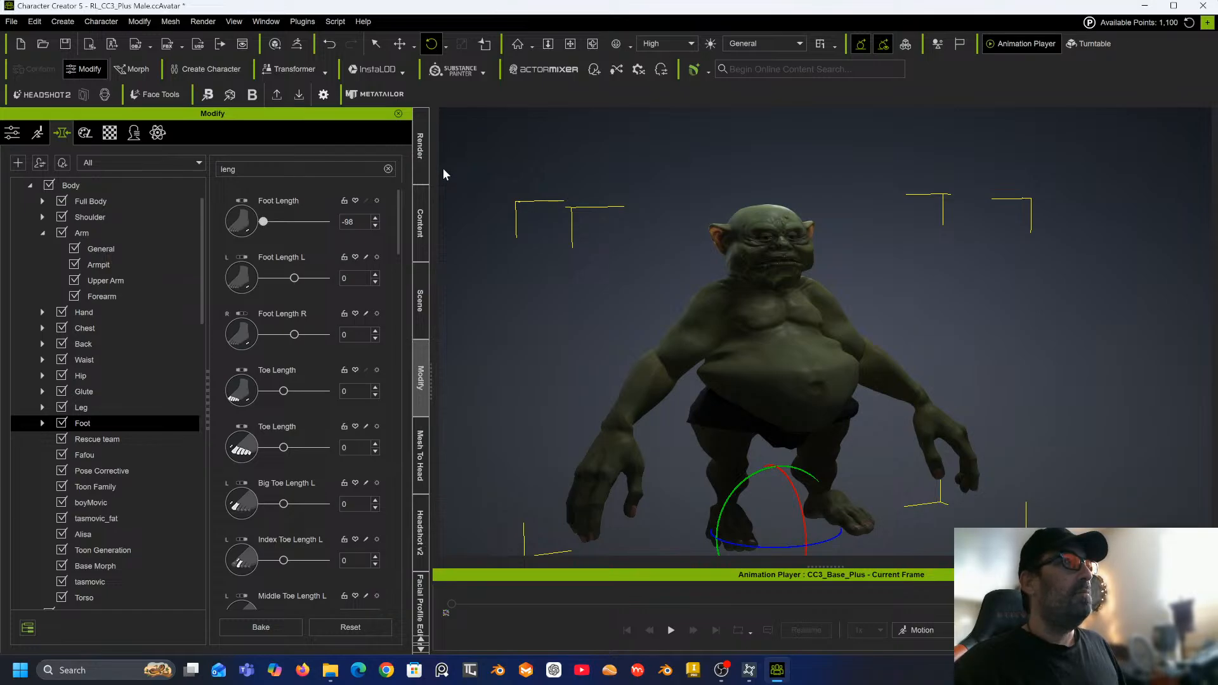
Clear the search, open the Chest morphs and set Chest Width to 200.
{"action": "left_click", "coordinate": [90, 328]}
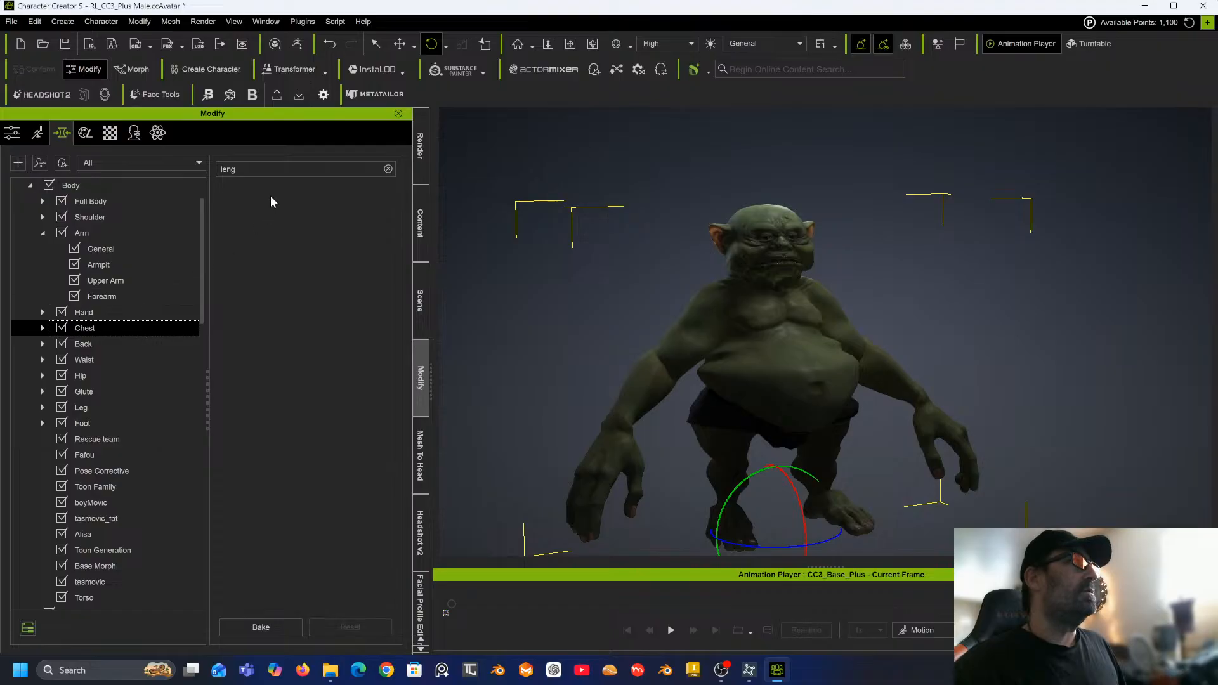
{"action": "left_click", "coordinate": [387, 168]}
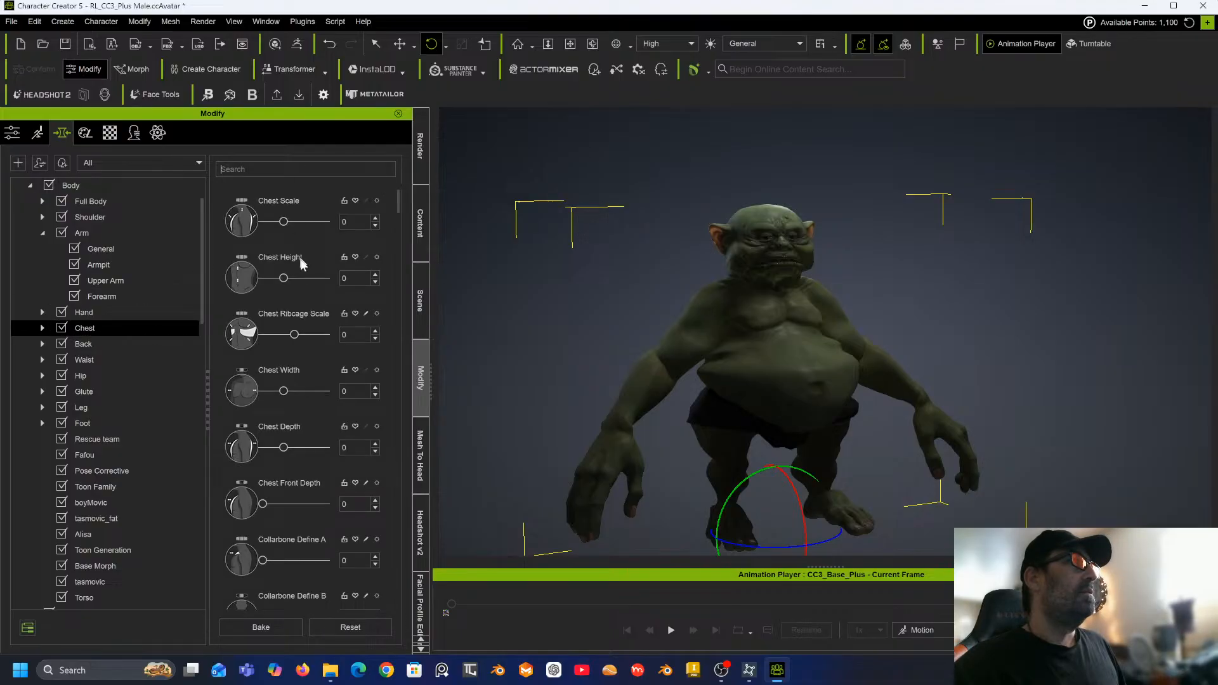
{"action": "left_click_drag", "start_coordinate": [287, 391], "coordinate": [386, 398]}
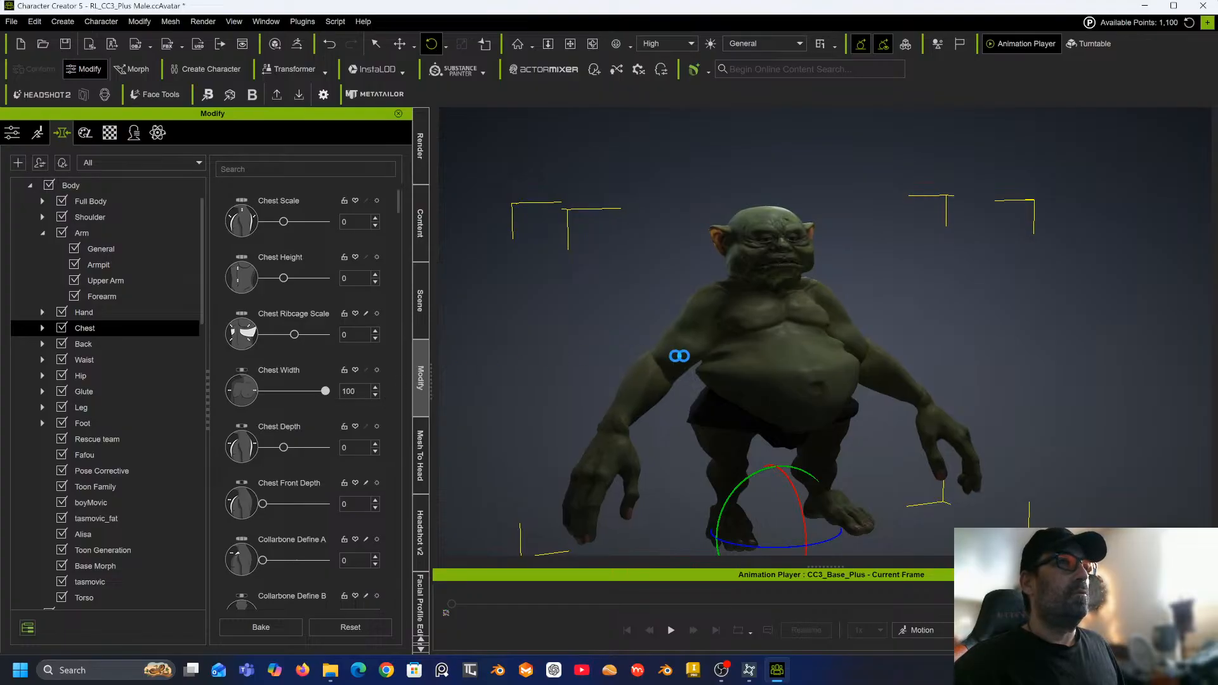
{"action": "right_click_drag", "start_coordinate": [762, 334], "coordinate": [579, 330]}
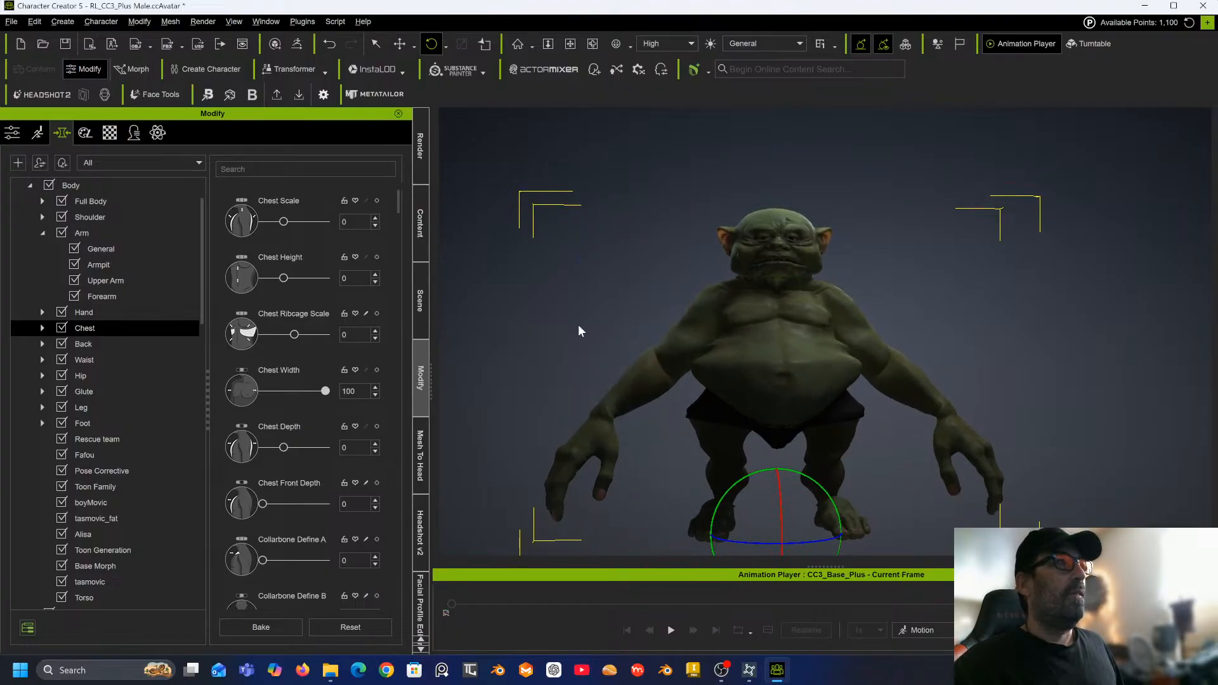
{"action": "double_click", "coordinate": [360, 390]}
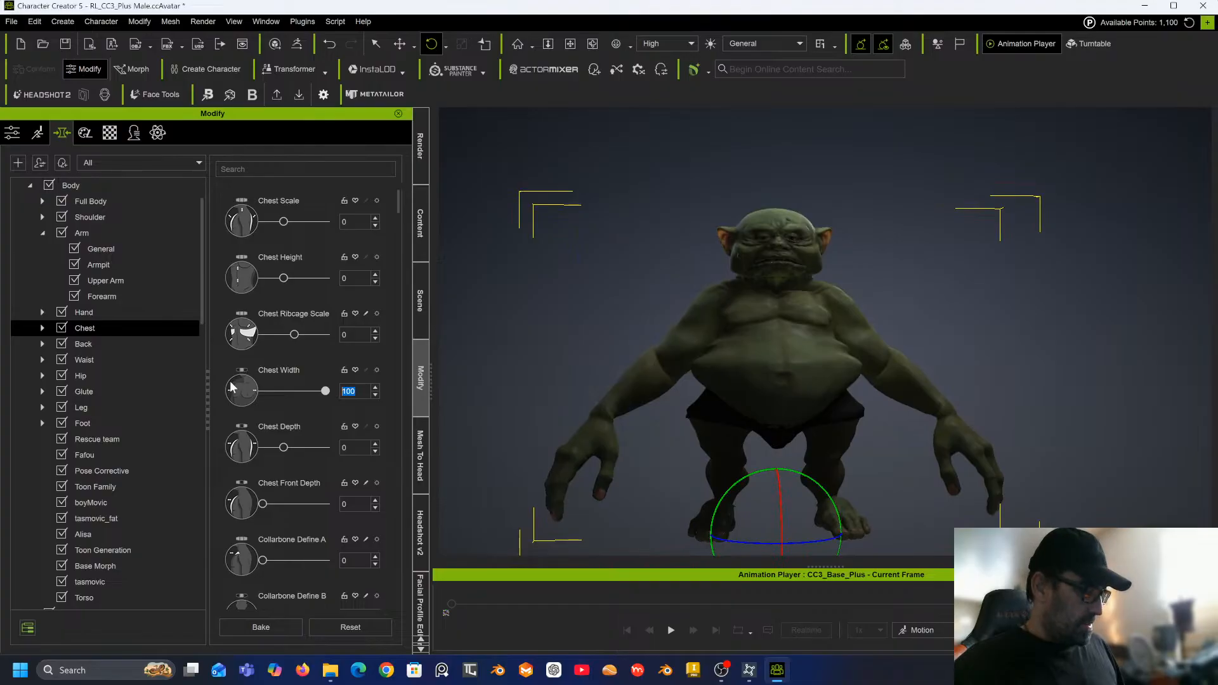
{"action": "key", "text": "Return"}
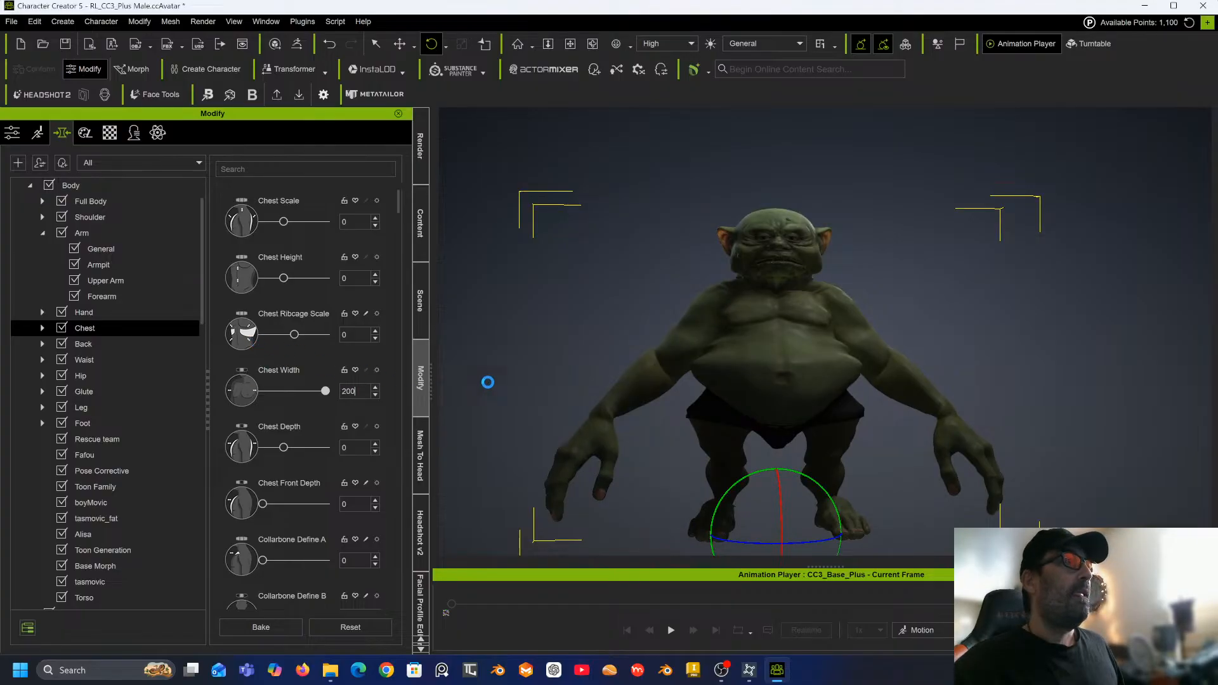
{"action": "right_click_drag", "start_coordinate": [722, 314], "coordinate": [748, 337]}
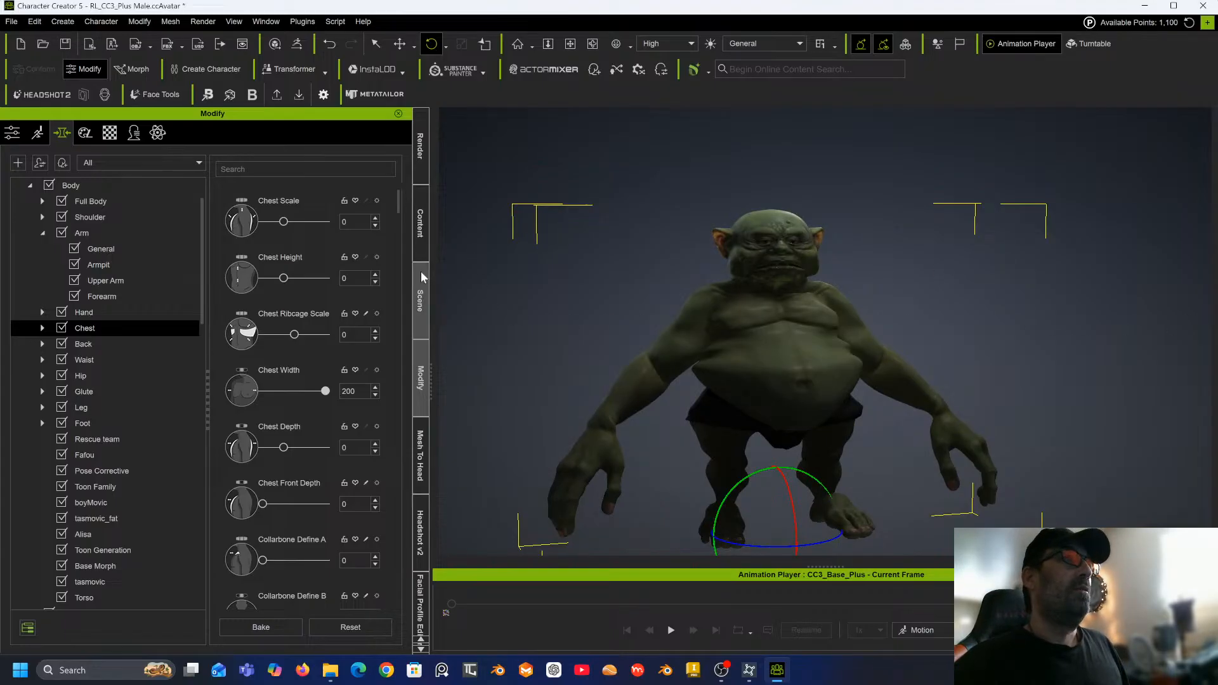
Open the Arm morphs and set Arm Length to -100.
{"action": "left_click", "coordinate": [123, 232]}
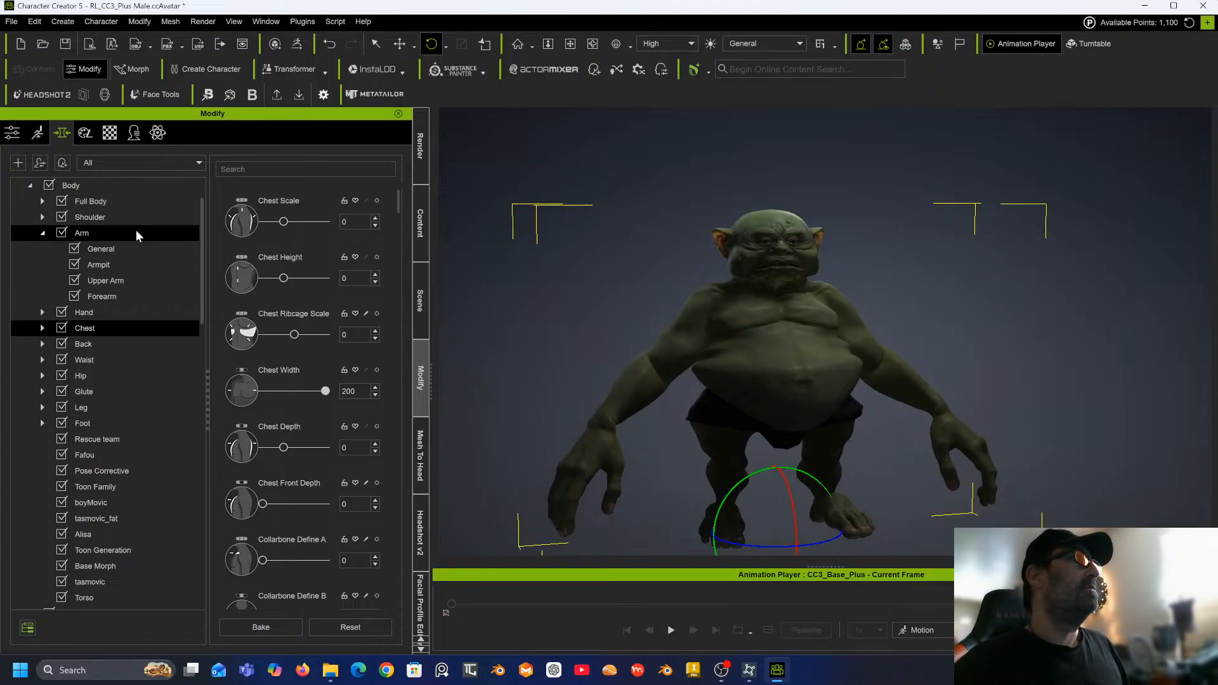
{"action": "left_click_drag", "start_coordinate": [295, 227], "coordinate": [218, 223]}
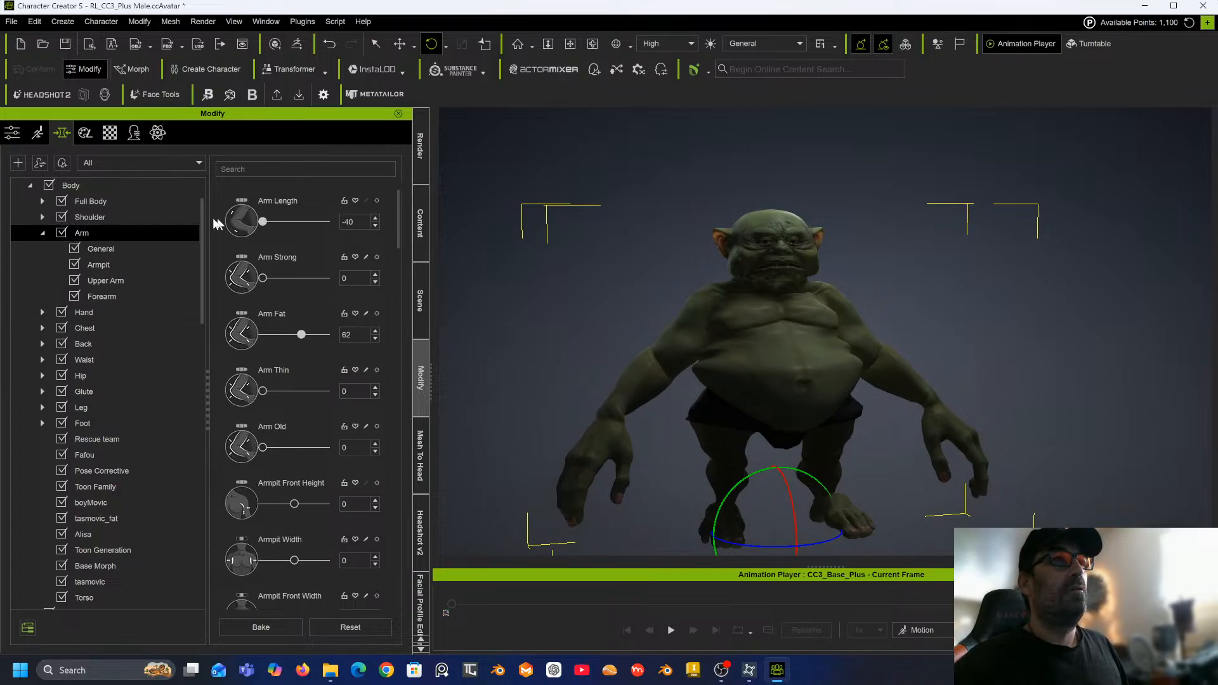
{"action": "double_click", "coordinate": [355, 222]}
{"action": "type", "text": "-11"}
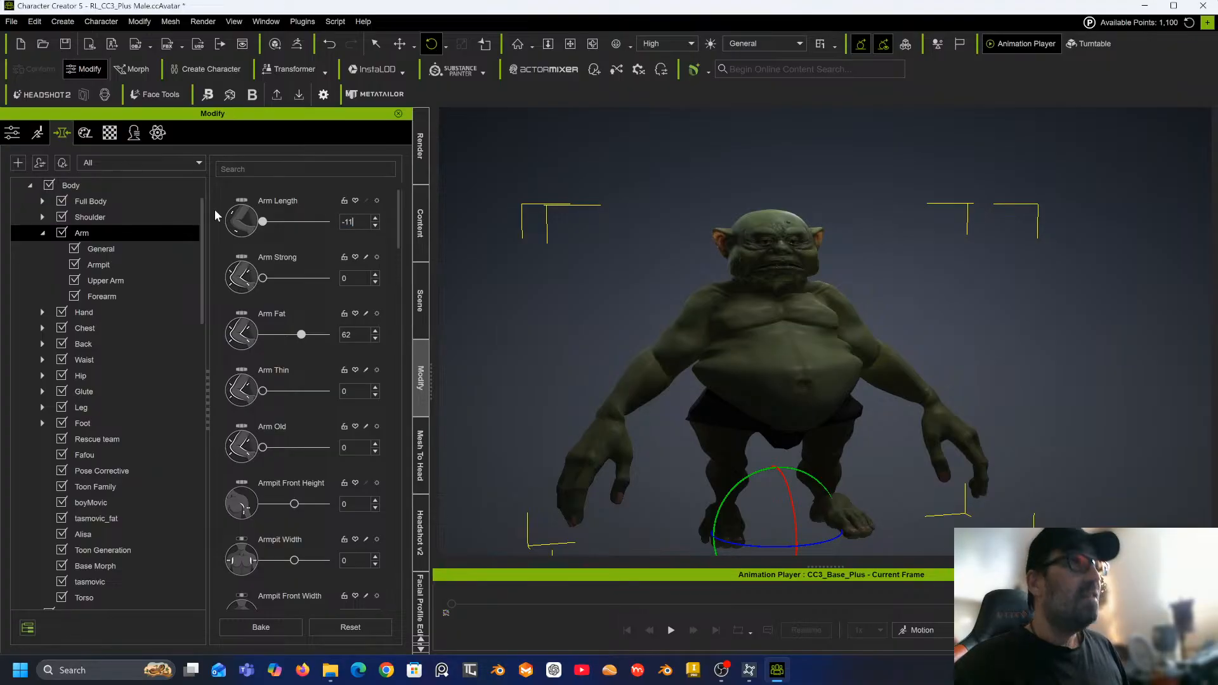
{"action": "key", "text": "Return"}
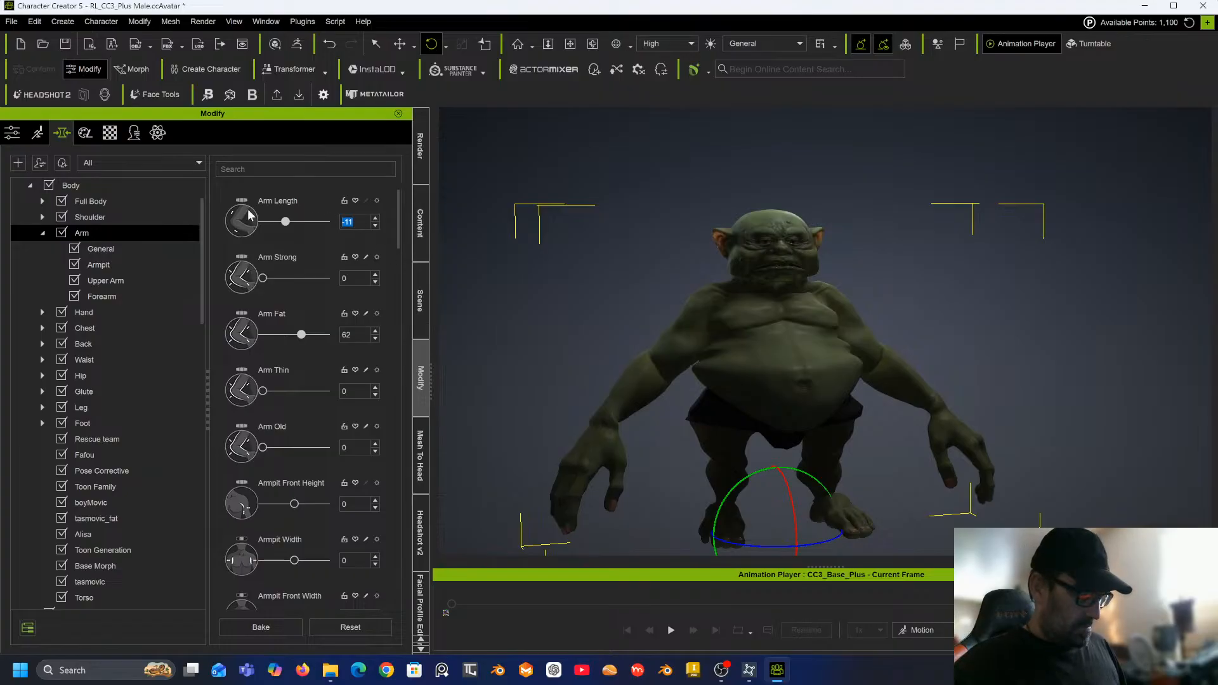
{"action": "type", "text": "-100"}
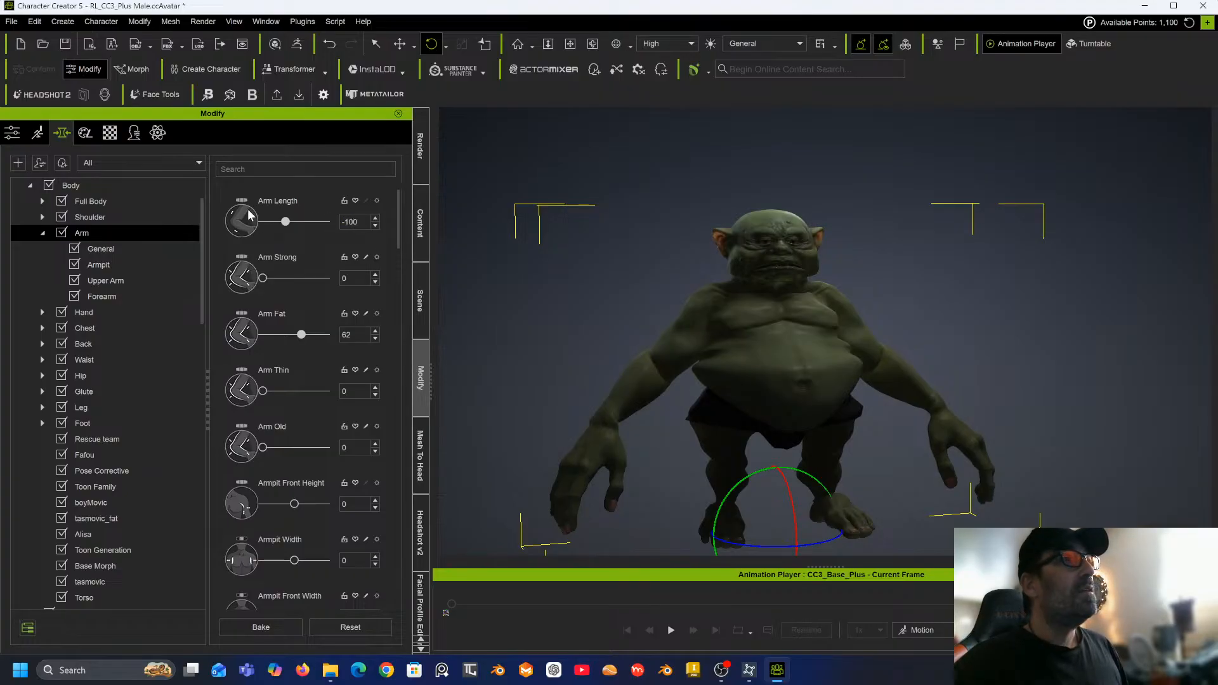
{"action": "key", "text": "Return"}
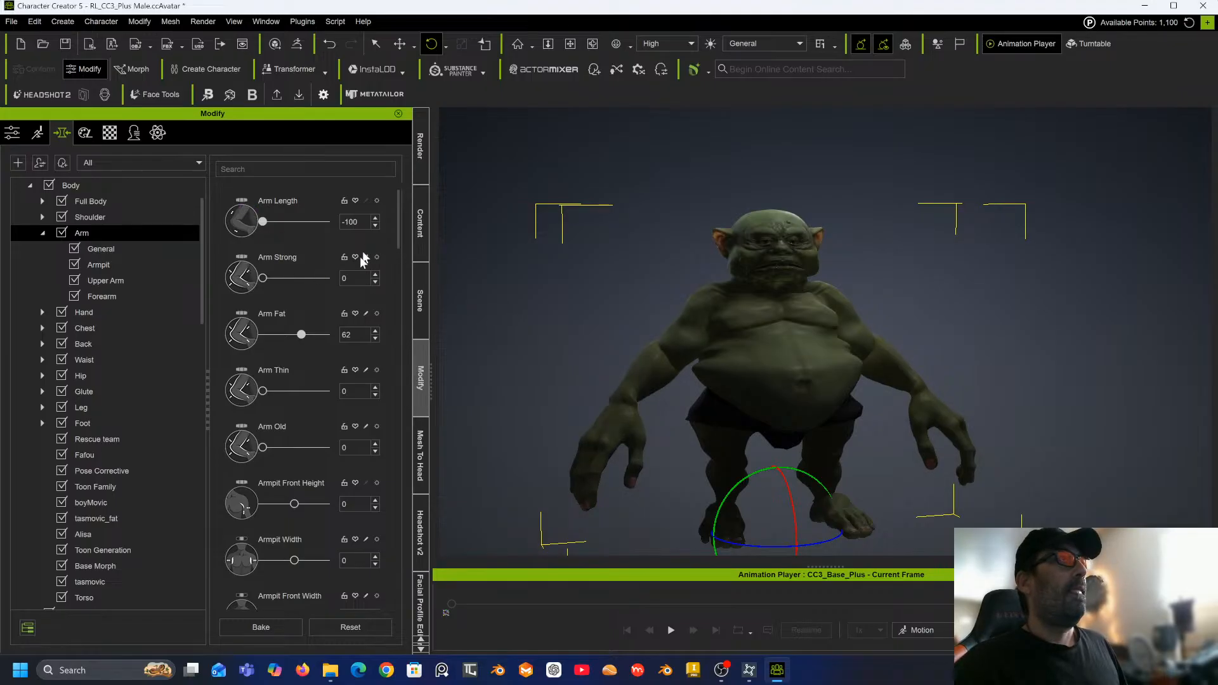
Bake the current morphs and set Arm Length to -200.
{"action": "left_click", "coordinate": [261, 627]}
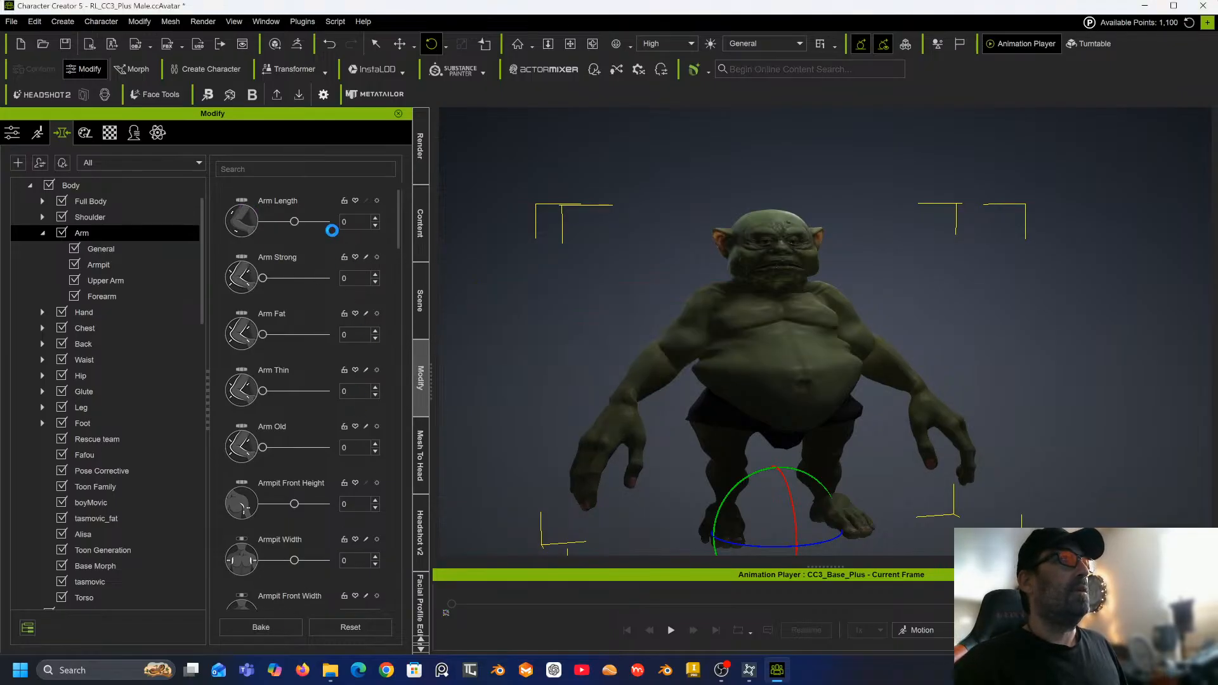
{"action": "left_click_drag", "start_coordinate": [294, 221], "coordinate": [238, 221]}
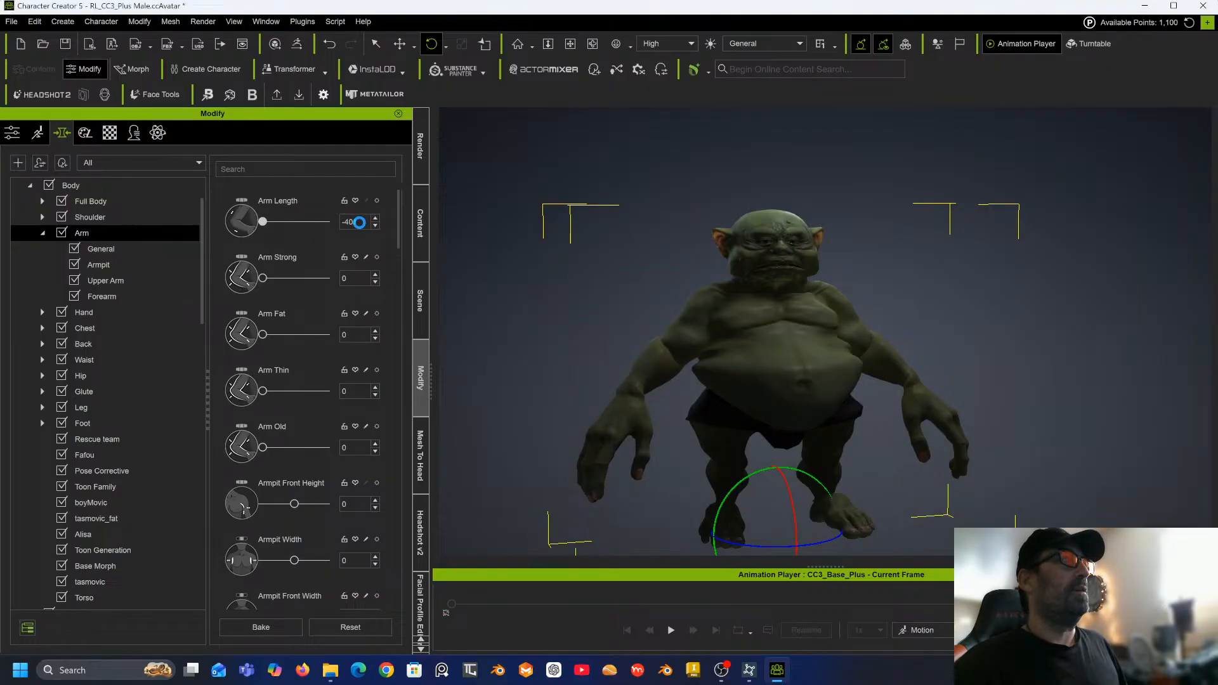
{"action": "double_click", "coordinate": [360, 221]}
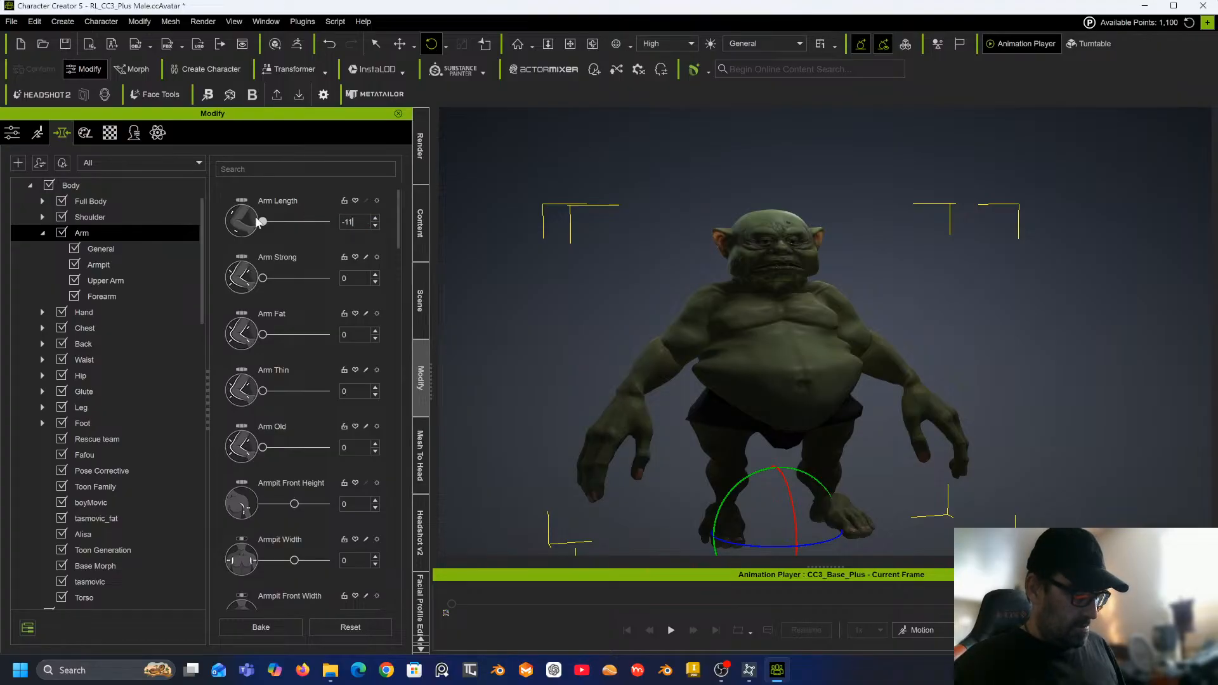
{"action": "type", "text": "-100"}
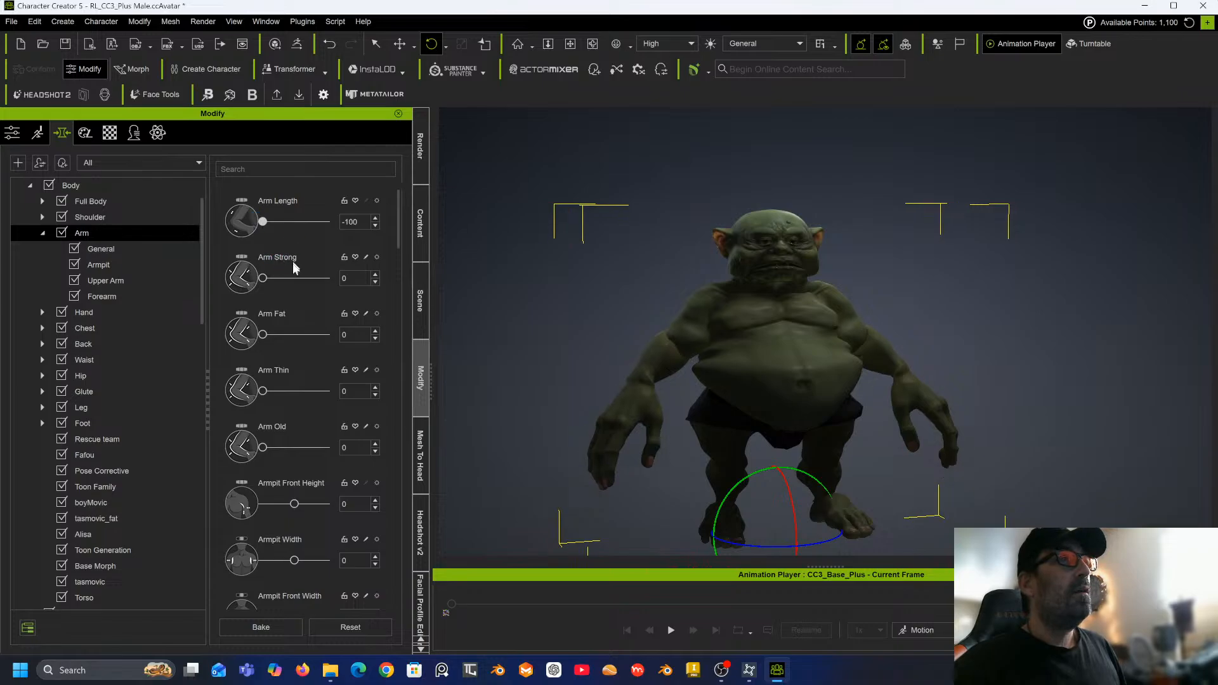
{"action": "double_click", "coordinate": [361, 221]}
{"action": "type", "text": "-2"}
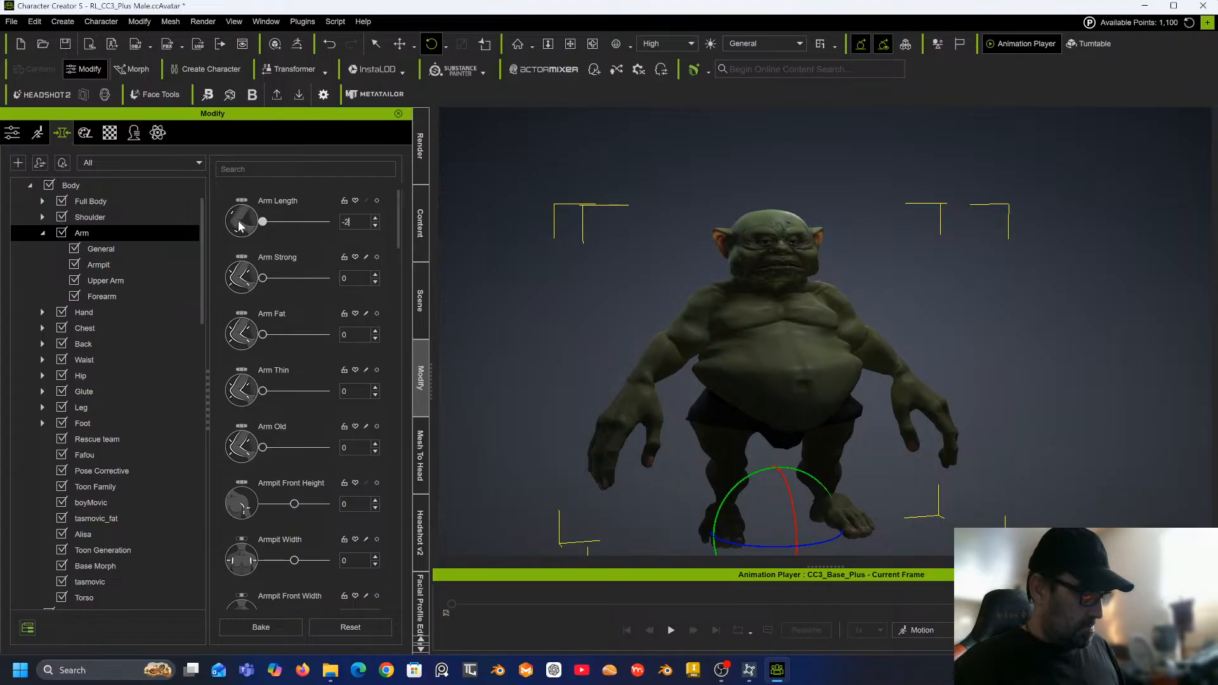
{"action": "key", "text": "Return"}
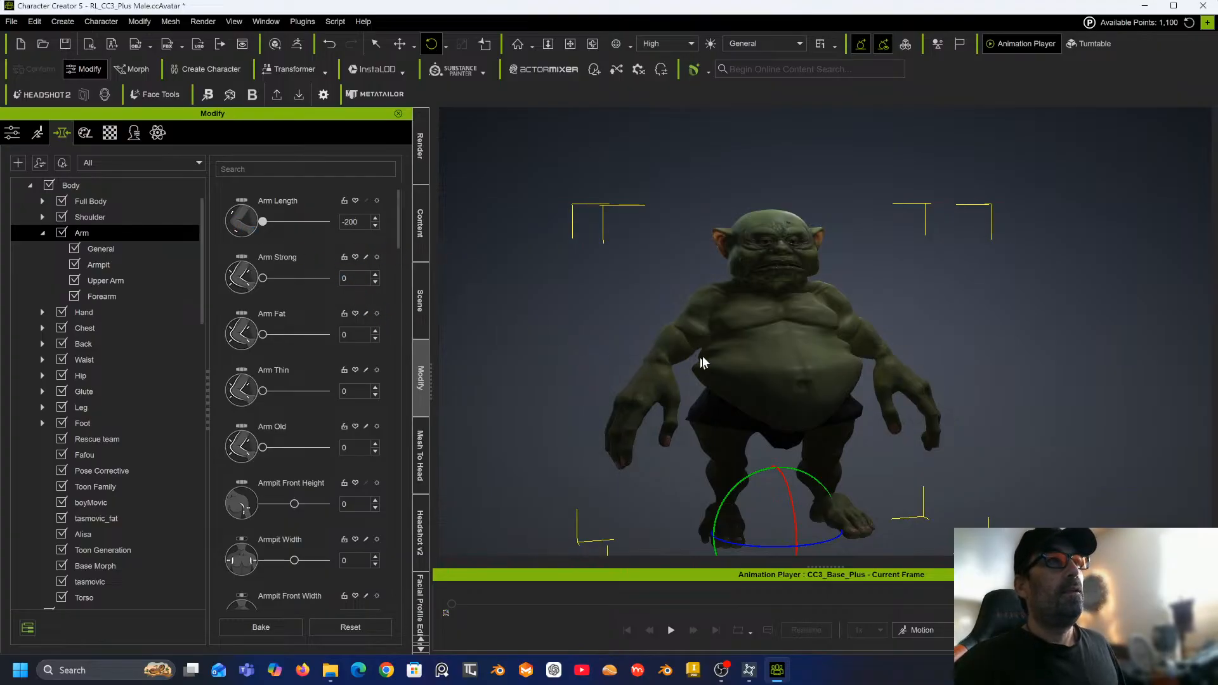
Open the Hand morphs and set Knuckle Scale and Finger Joint Scale to 100.
{"action": "right_click_drag", "start_coordinate": [720, 358], "coordinate": [541, 307]}
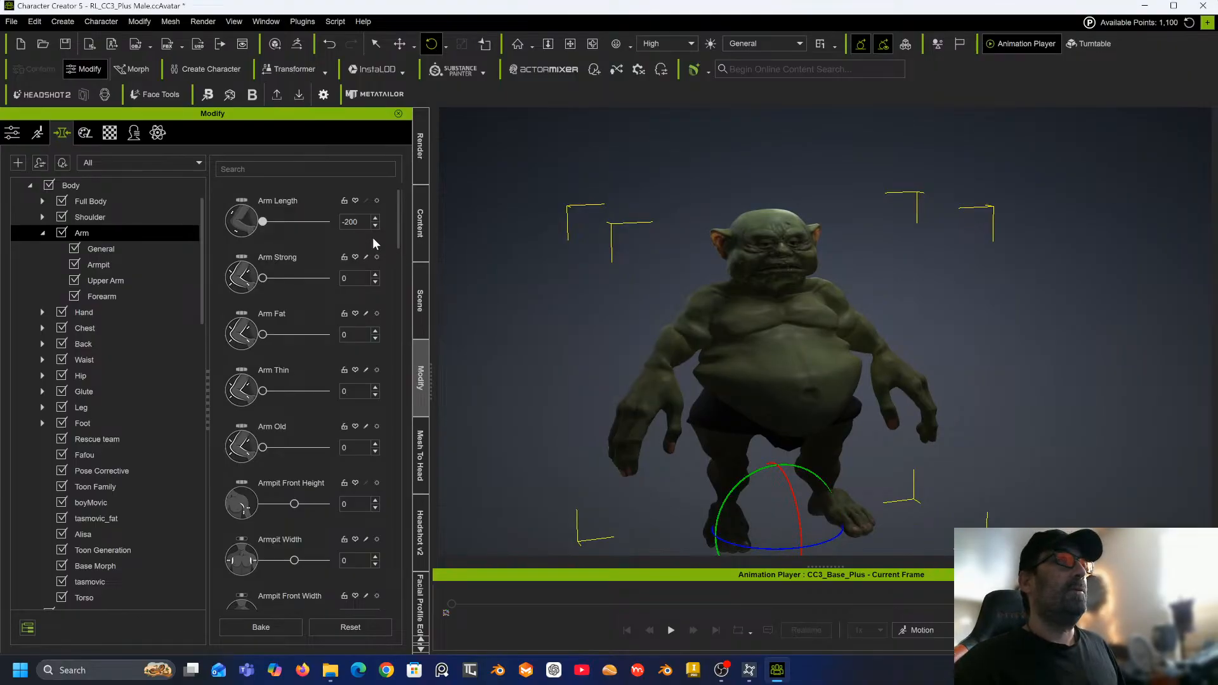
{"action": "left_click", "coordinate": [89, 313]}
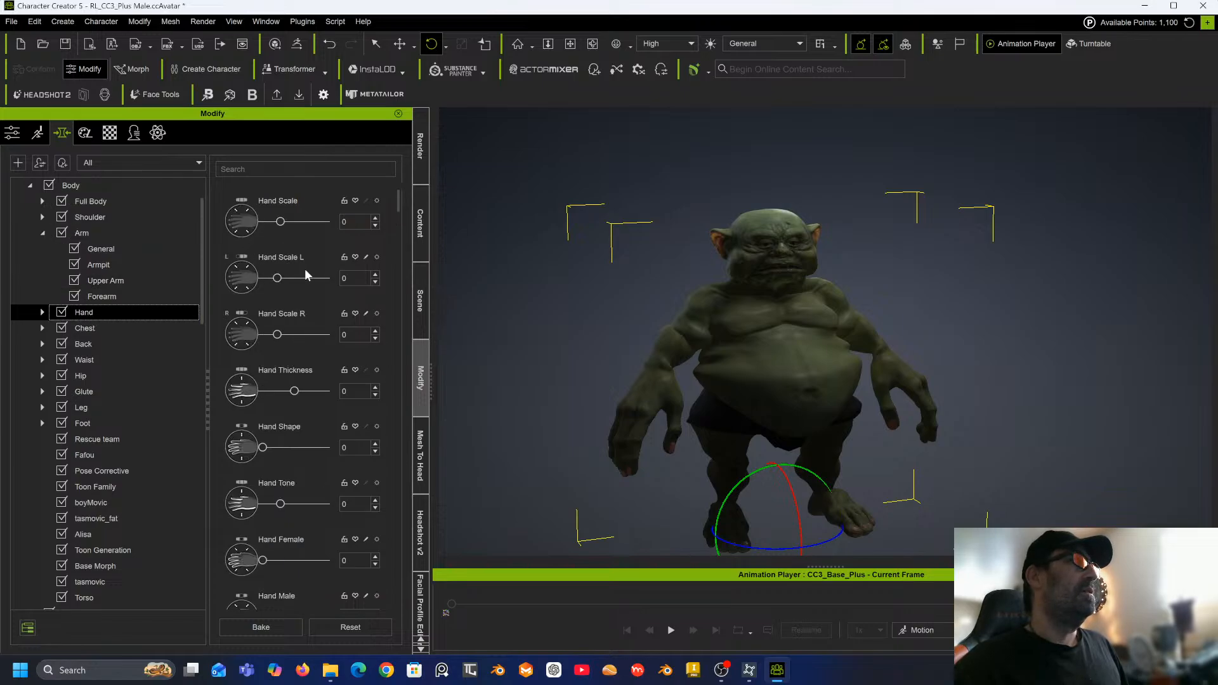
{"action": "scroll", "coordinate": [310, 344], "scroll_direction": "down", "scroll_amount": 5}
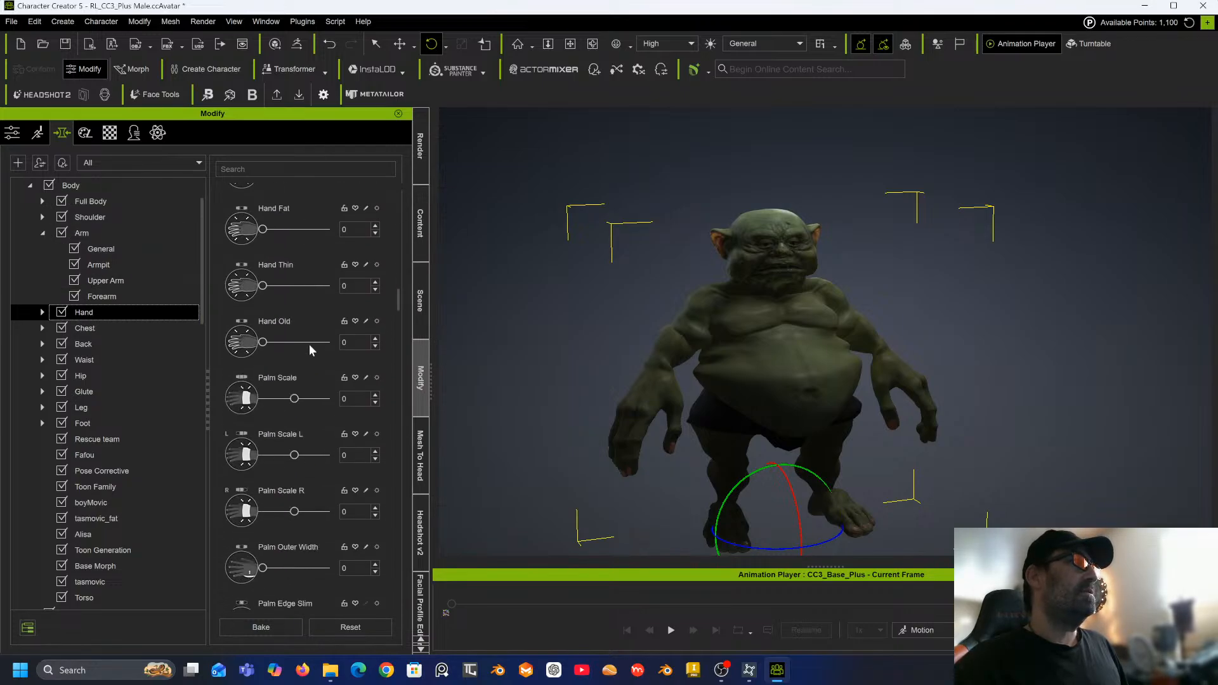
{"action": "scroll", "coordinate": [310, 344], "scroll_direction": "down", "scroll_amount": 8}
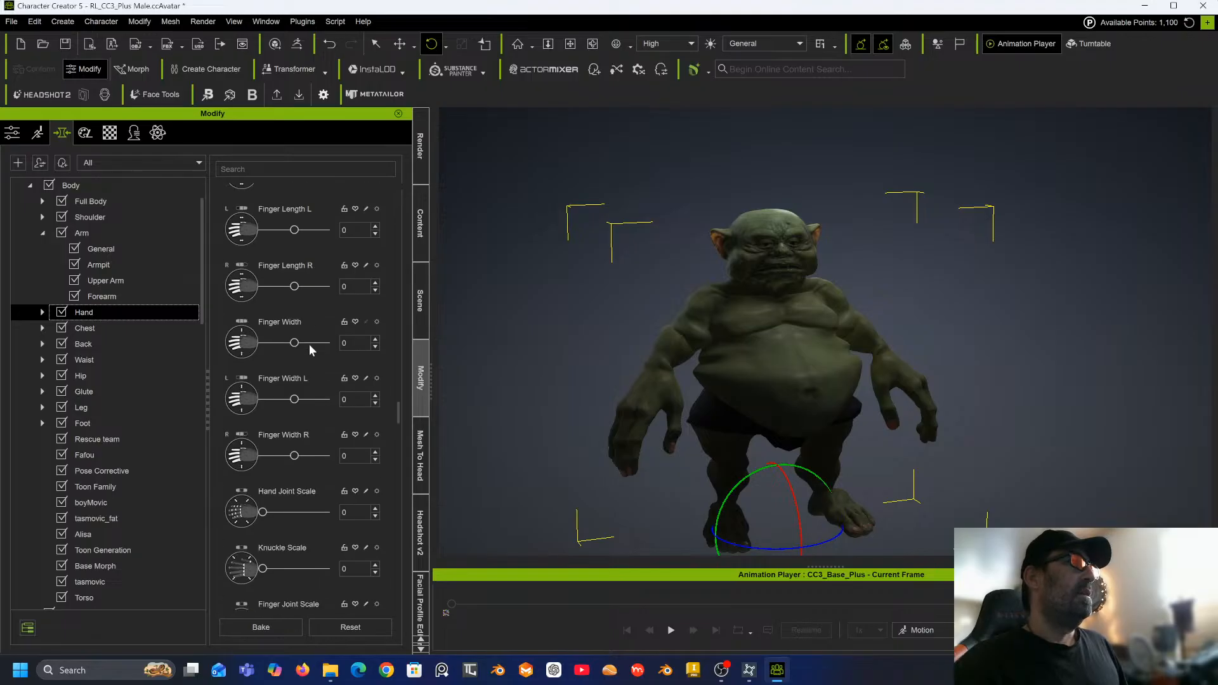
{"action": "scroll", "coordinate": [310, 344], "scroll_direction": "down", "scroll_amount": 6}
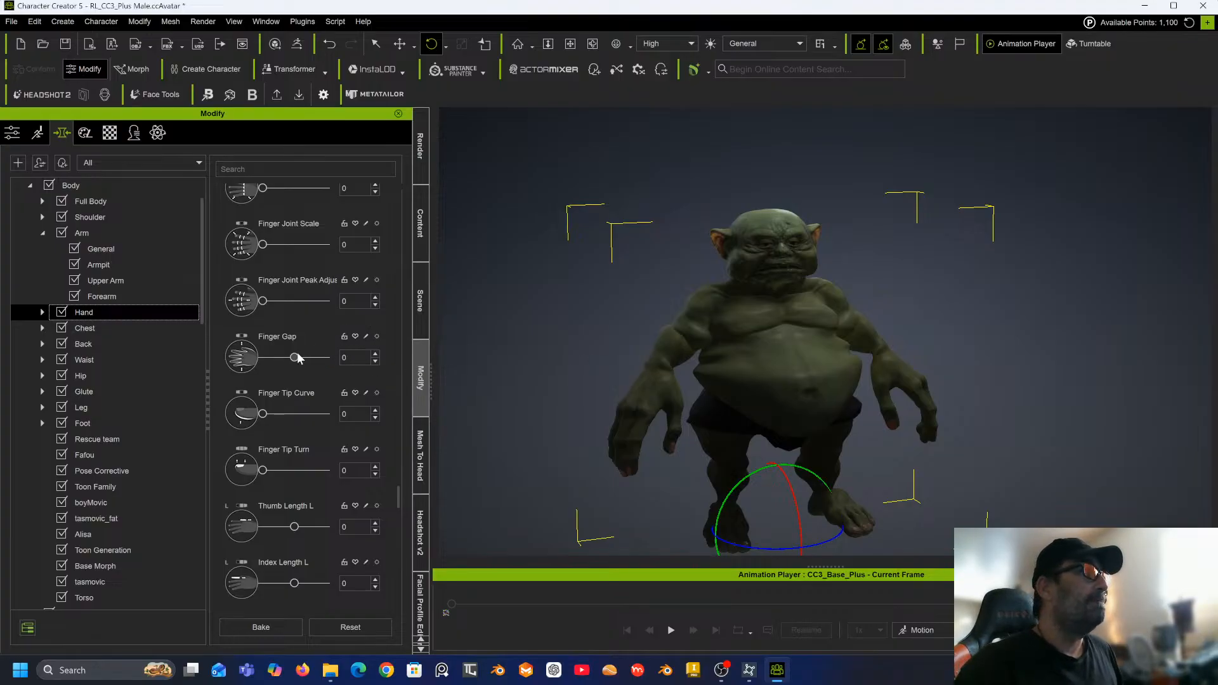
{"action": "scroll", "coordinate": [289, 369], "scroll_direction": "up", "scroll_amount": 1}
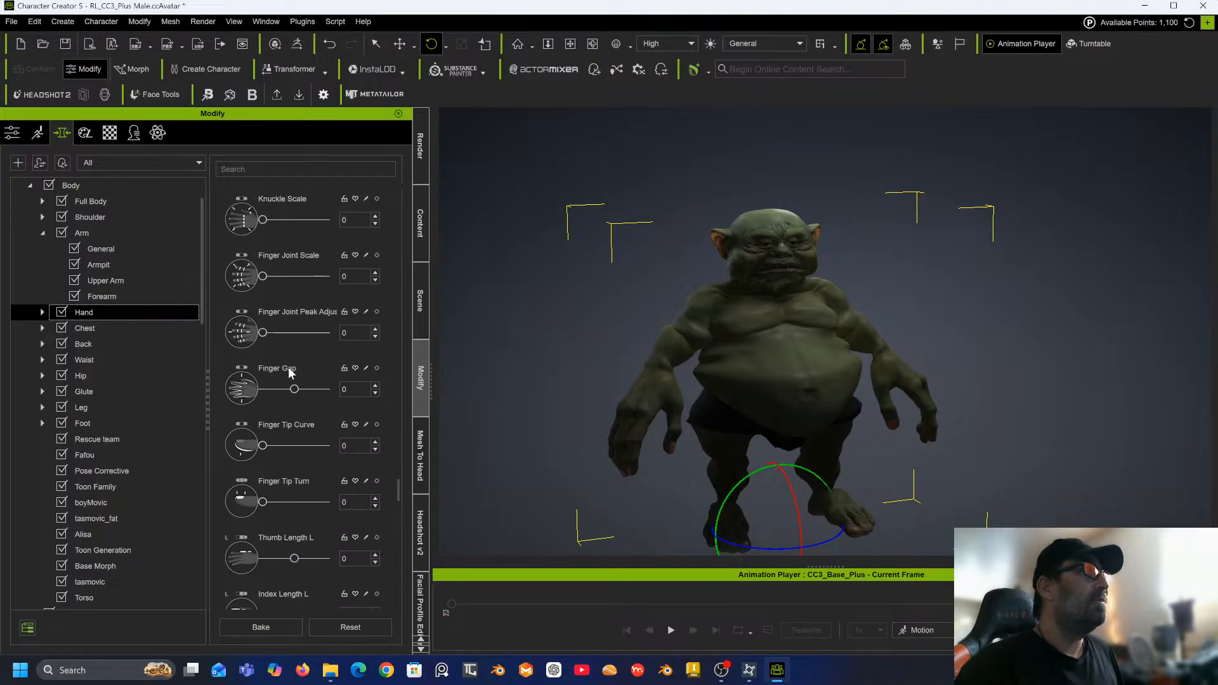
{"action": "left_click_drag", "start_coordinate": [263, 276], "coordinate": [287, 276]}
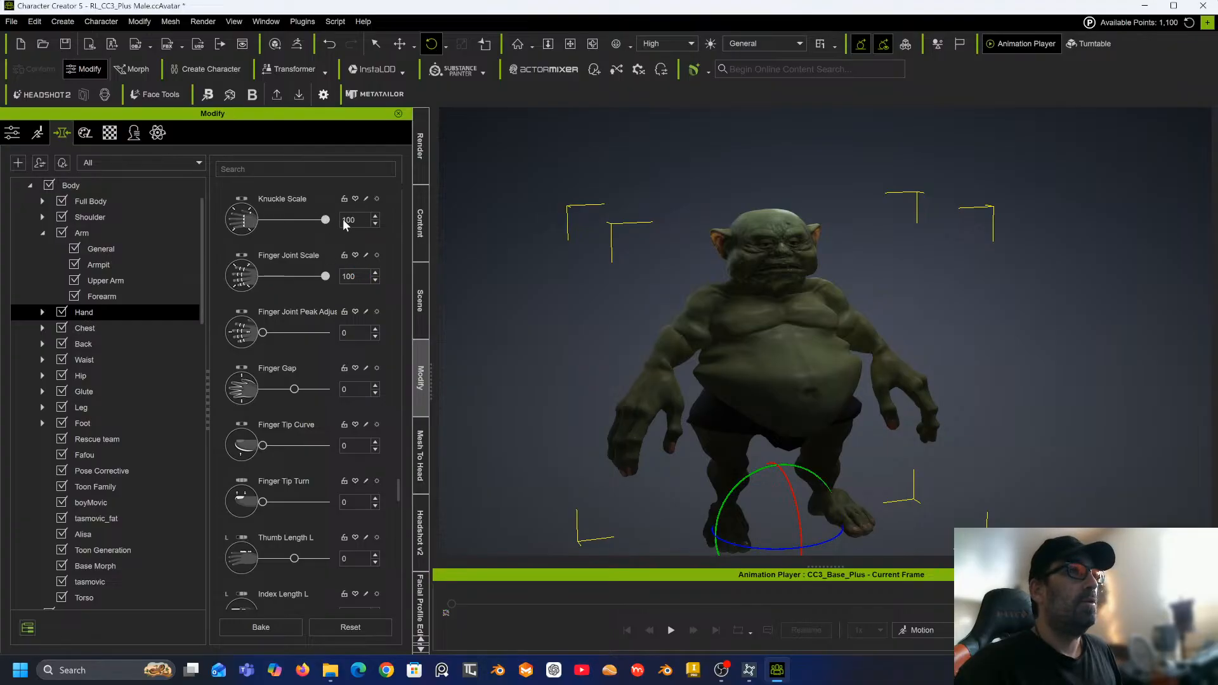
Set Finger Length to -100.
{"action": "right_click_drag", "start_coordinate": [610, 311], "coordinate": [547, 291]}
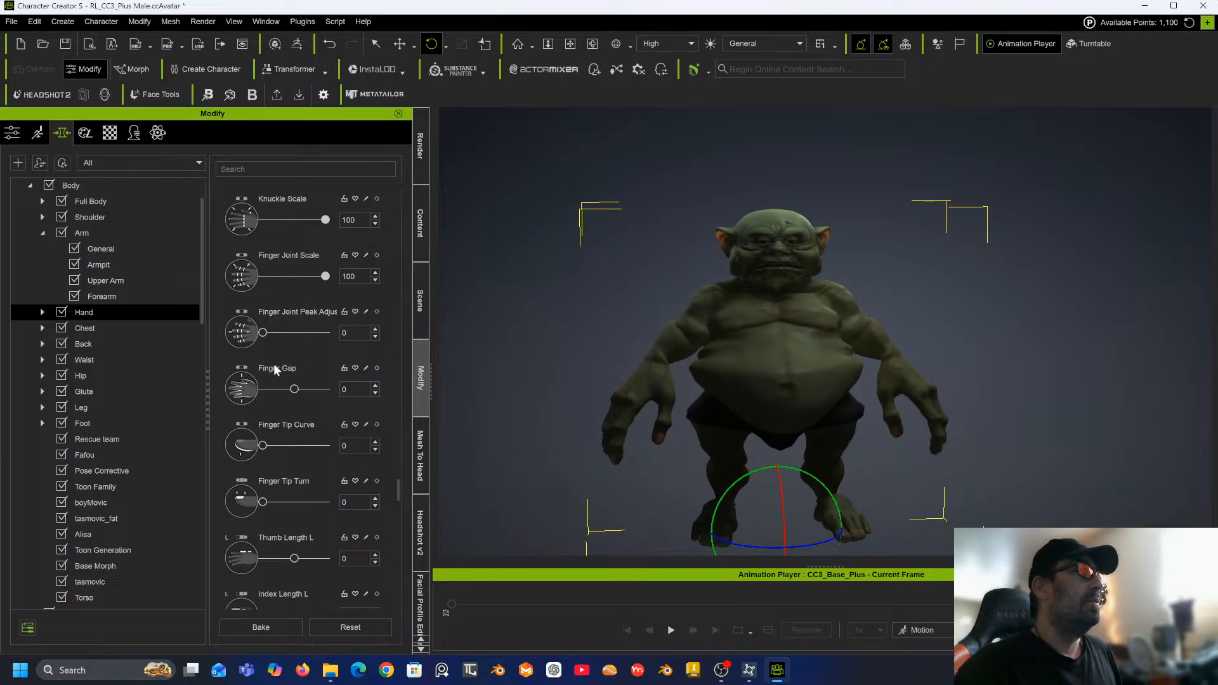
{"action": "scroll", "coordinate": [275, 369], "scroll_direction": "up", "scroll_amount": 5}
{"action": "scroll", "coordinate": [304, 278], "scroll_direction": "up", "scroll_amount": 3}
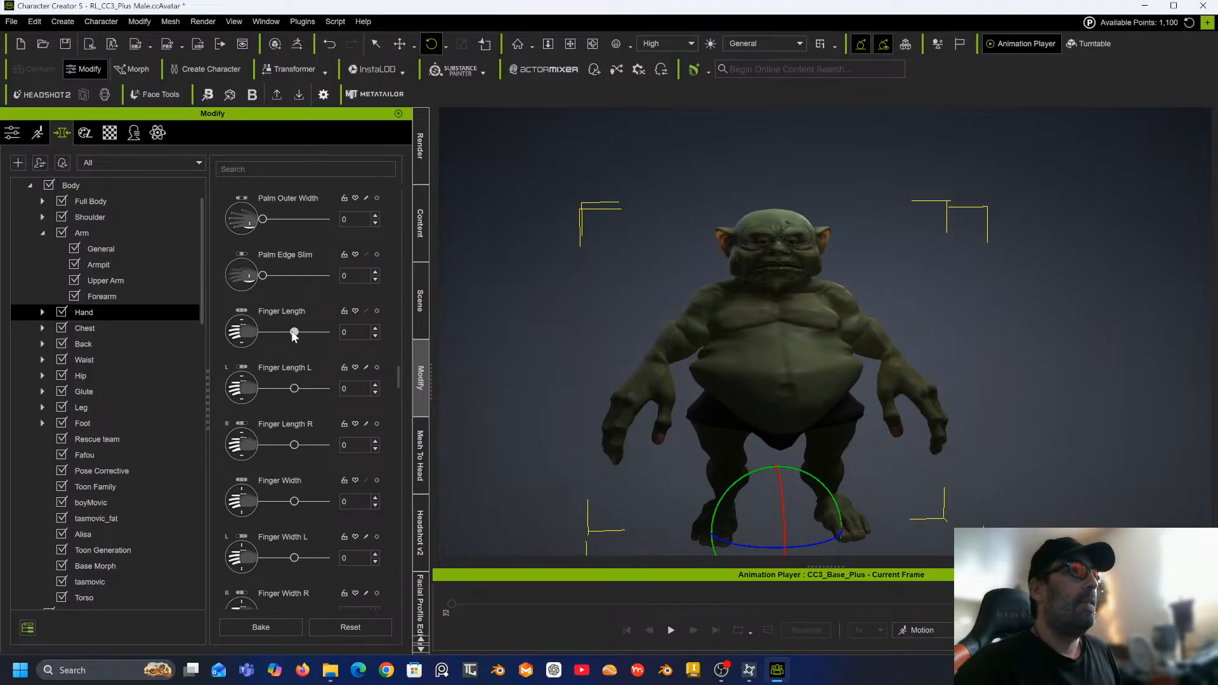
{"action": "left_click_drag", "start_coordinate": [293, 333], "coordinate": [259, 333]}
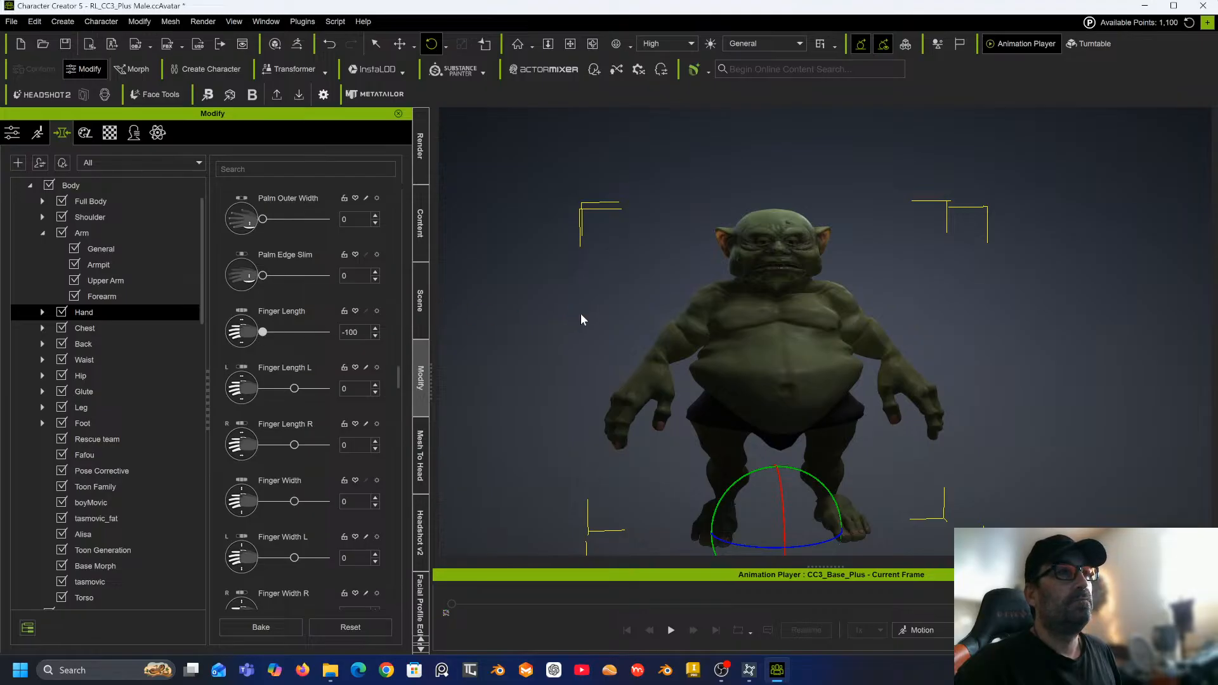
Open the Leg morphs and set Leg Length to -36.
{"action": "right_click_drag", "start_coordinate": [606, 302], "coordinate": [710, 266]}
{"action": "middle_click_drag", "start_coordinate": [711, 266], "coordinate": [701, 241]}
{"action": "scroll", "coordinate": [618, 347], "scroll_direction": "up", "scroll_amount": 6}
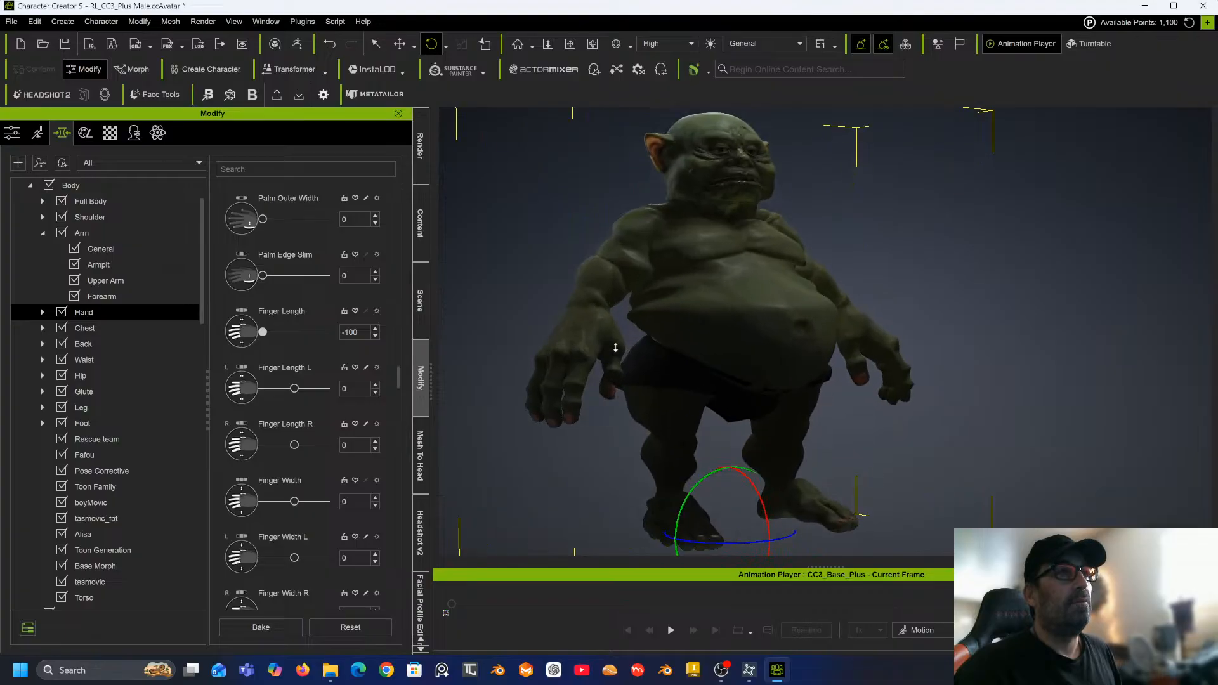
{"action": "middle_click_drag", "start_coordinate": [648, 336], "coordinate": [695, 317]}
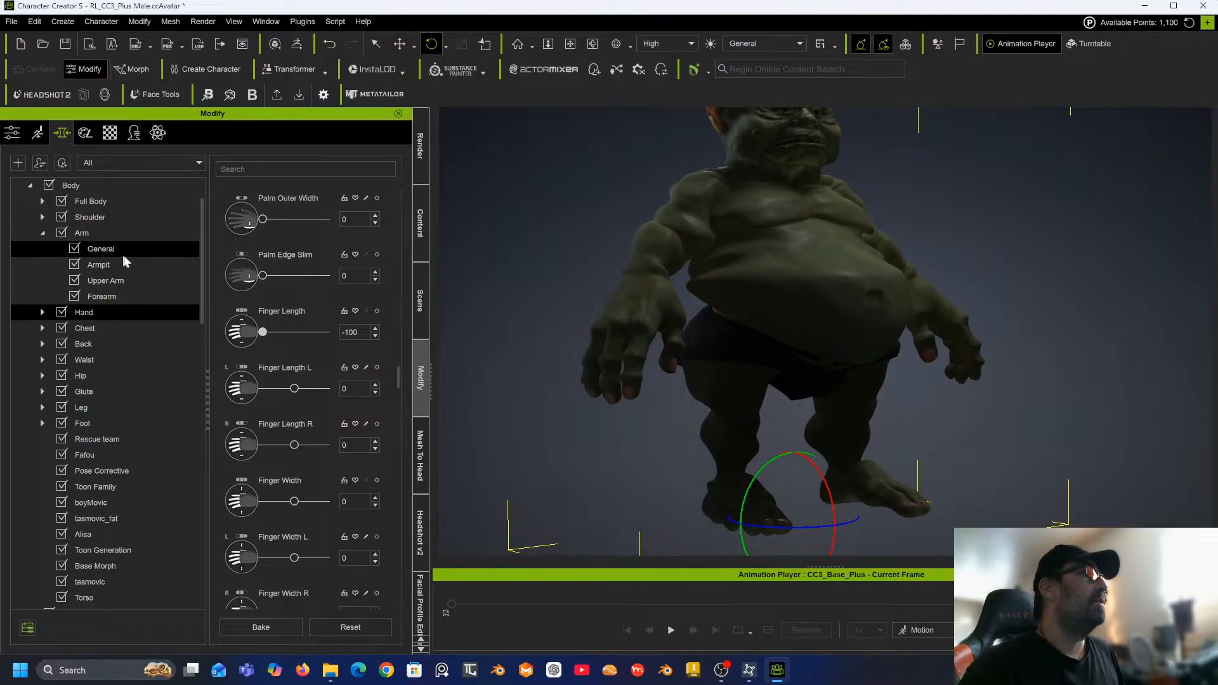
{"action": "left_click", "coordinate": [95, 407]}
{"action": "left_click_drag", "start_coordinate": [294, 222], "coordinate": [281, 226]}
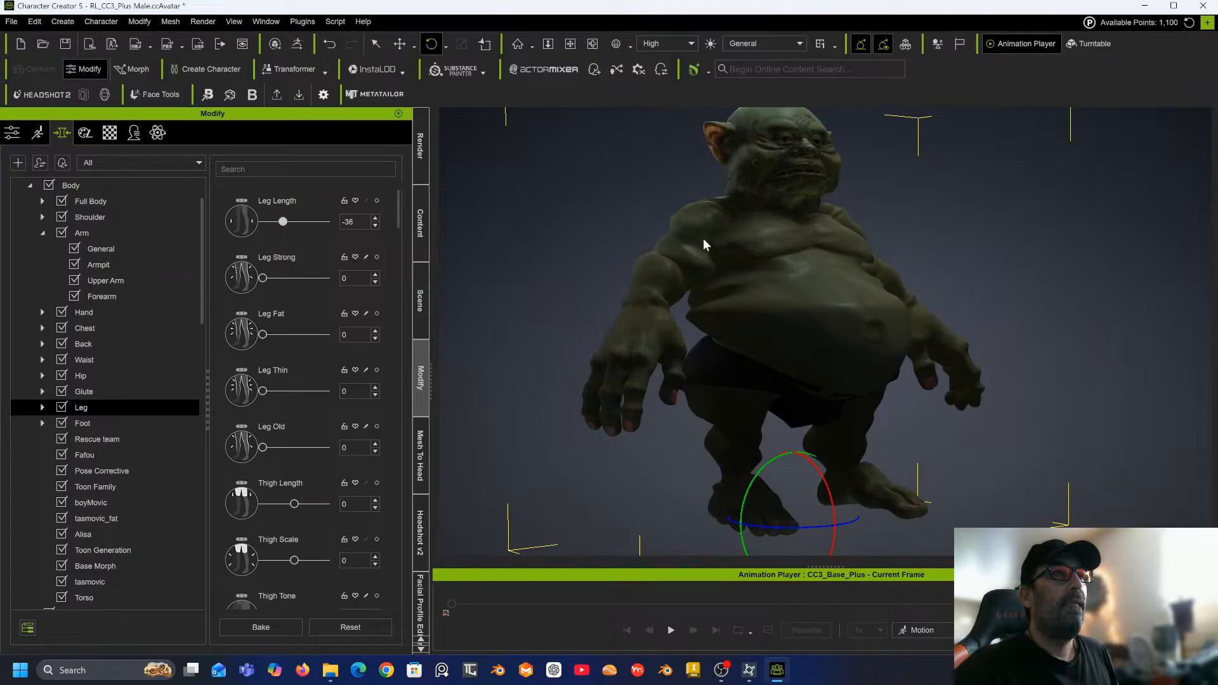
Select the whole Actor category and bake the morphs.
{"action": "left_click_drag", "start_coordinate": [712, 239], "coordinate": [818, 273], "text": "alt"}
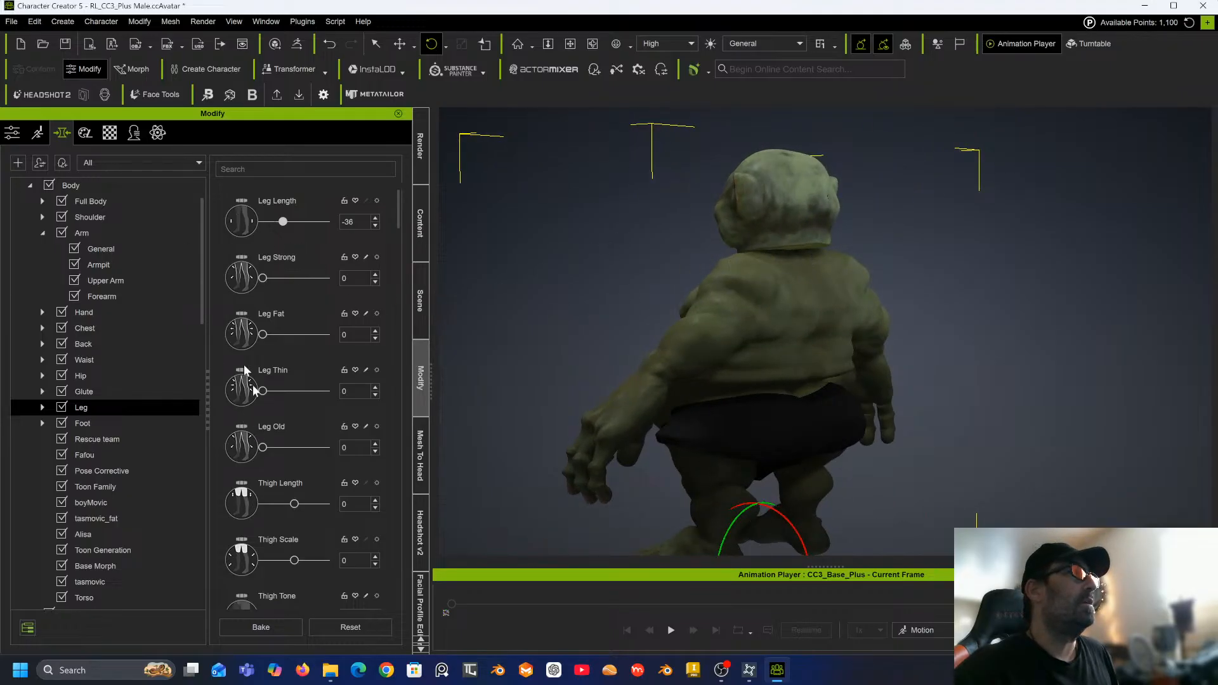
{"action": "scroll", "coordinate": [107, 199], "scroll_direction": "up", "scroll_amount": 1}
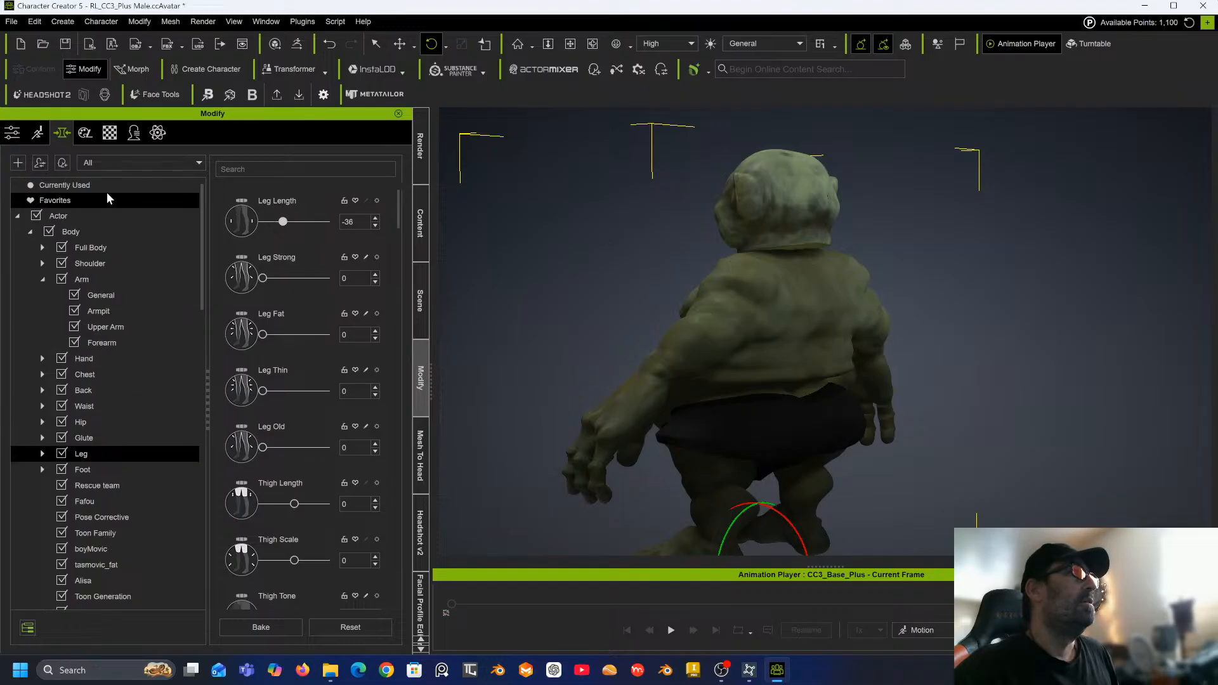
{"action": "left_click", "coordinate": [89, 216]}
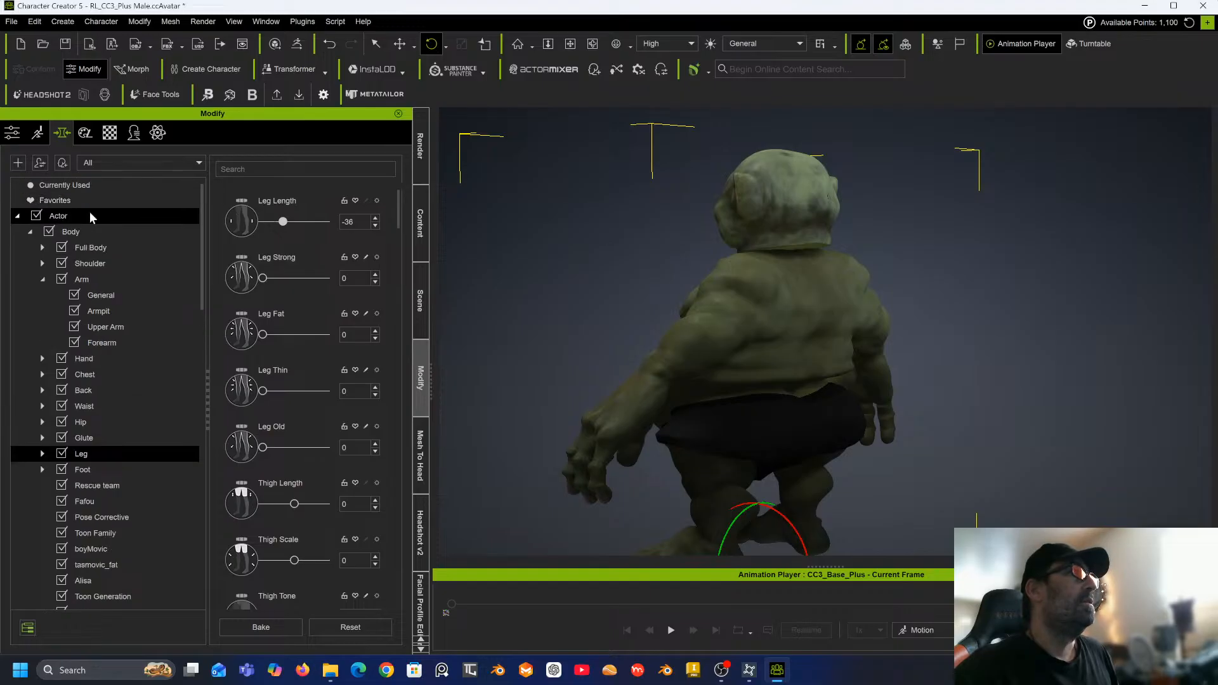
{"action": "left_click", "coordinate": [273, 624]}
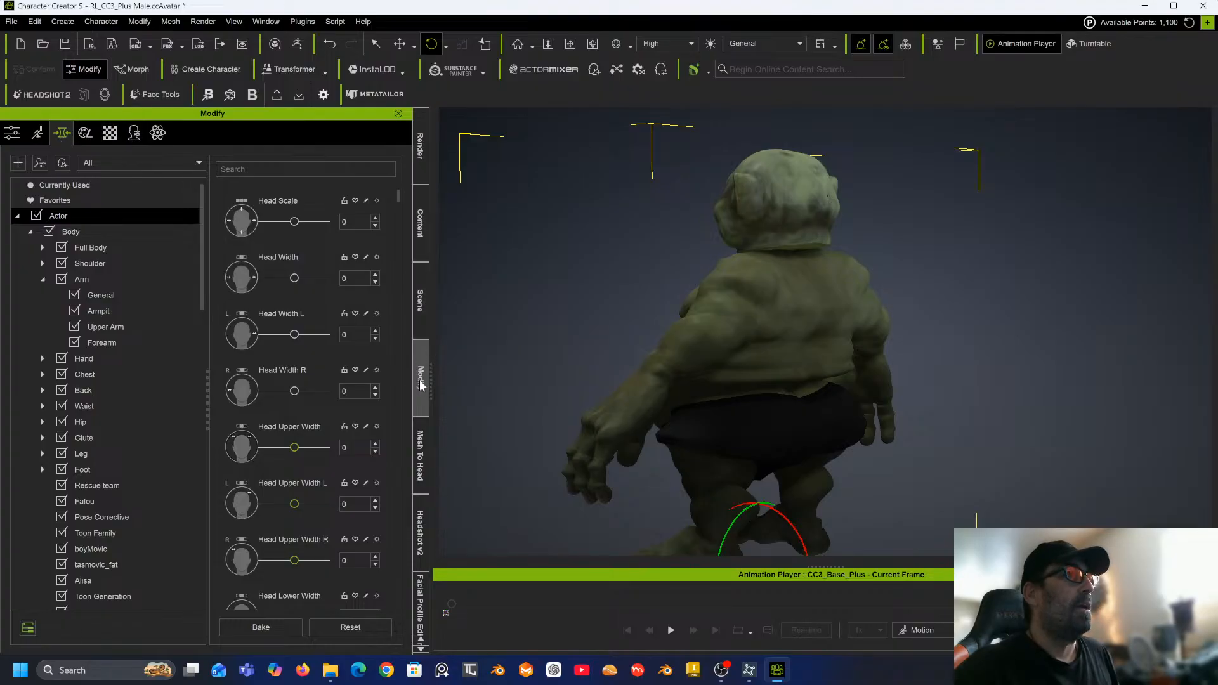
Open Edit Mesh for the character and switch to Sculpt mode.
{"action": "left_click", "coordinate": [12, 132]}
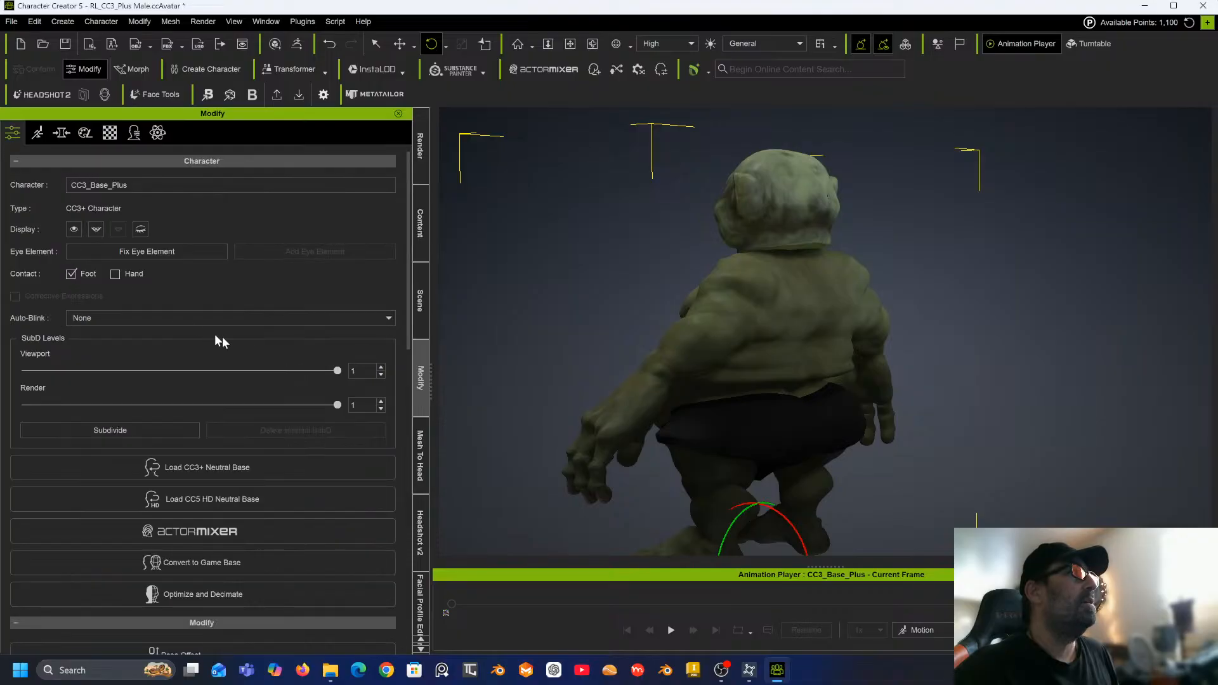
{"action": "scroll", "coordinate": [247, 444], "scroll_direction": "down", "scroll_amount": 3}
{"action": "scroll", "coordinate": [246, 434], "scroll_direction": "down", "scroll_amount": 2}
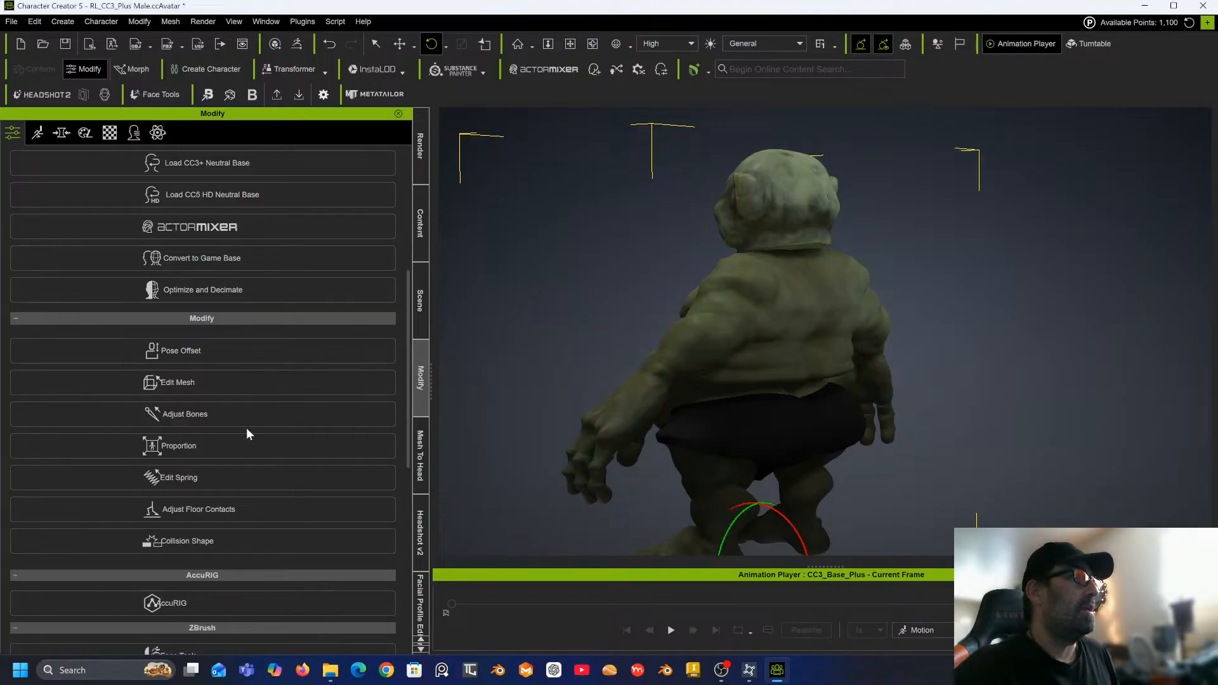
{"action": "left_click", "coordinate": [184, 383]}
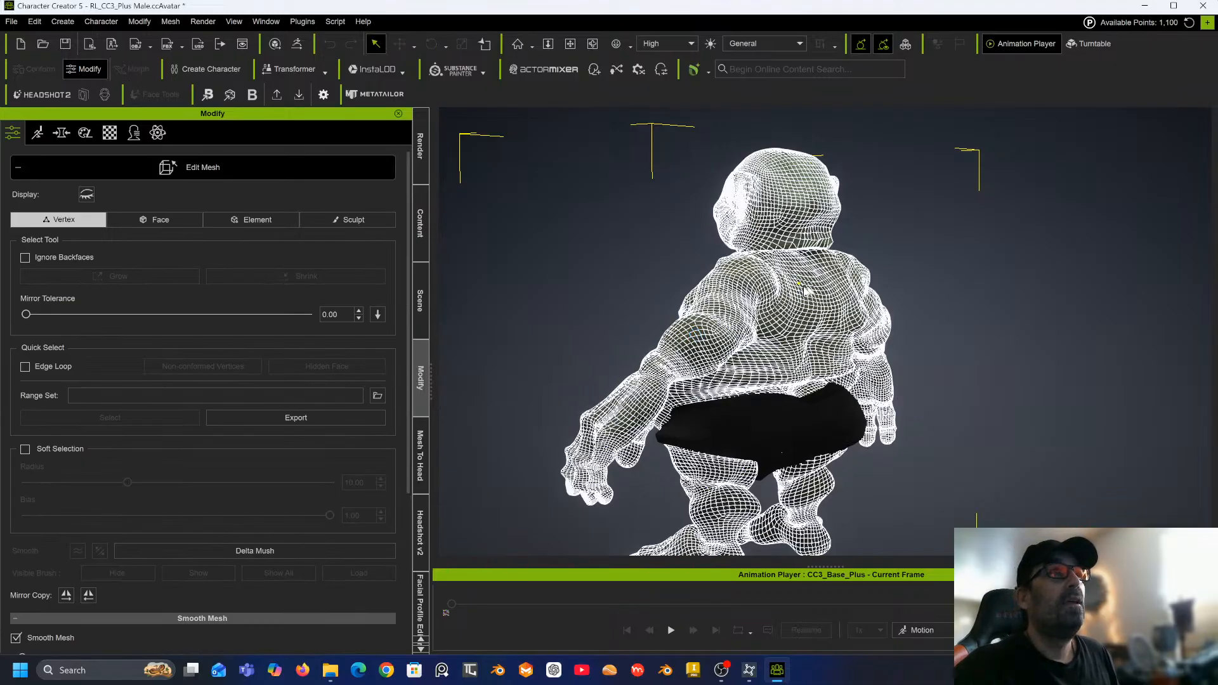
{"action": "scroll", "coordinate": [791, 257], "scroll_direction": "up", "scroll_amount": 5}
{"action": "scroll", "coordinate": [789, 252], "scroll_direction": "up", "scroll_amount": 4}
{"action": "middle_click_drag", "start_coordinate": [775, 208], "coordinate": [767, 378]}
{"action": "right_click_drag", "start_coordinate": [767, 379], "coordinate": [749, 321]}
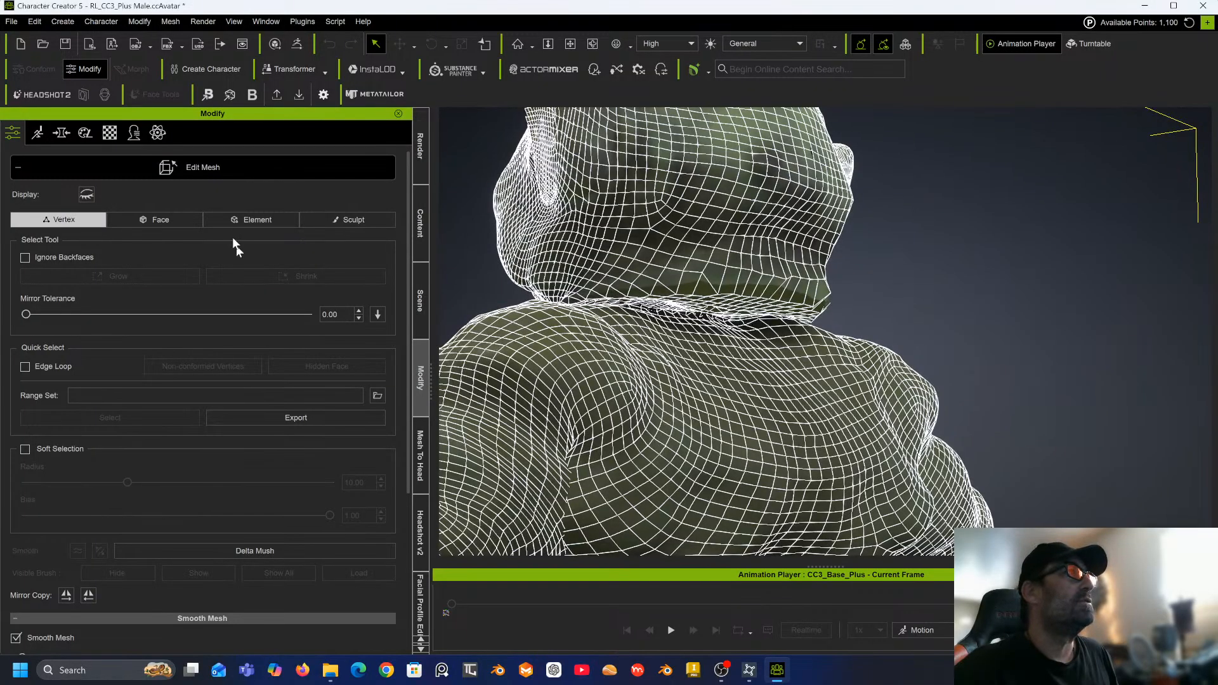
{"action": "left_click", "coordinate": [354, 222]}
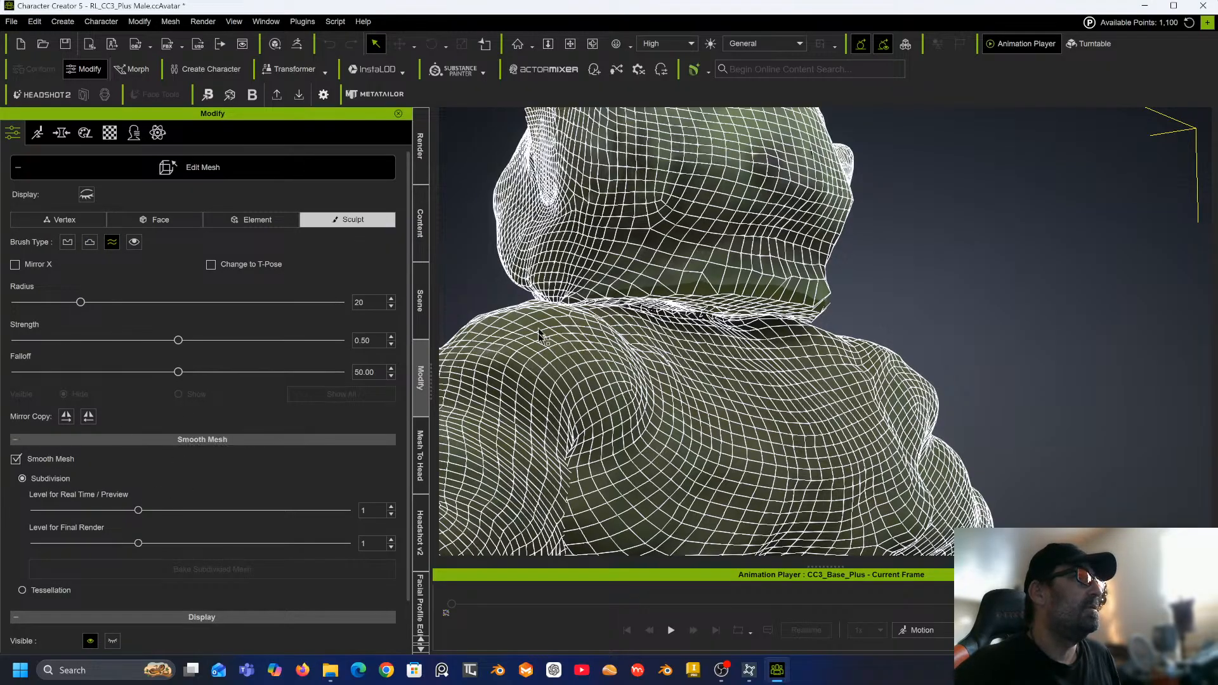
Sculpt strokes along the neck crease, using the Pull brush for one of them.
{"action": "left_click_drag", "start_coordinate": [706, 319], "coordinate": [644, 308]}
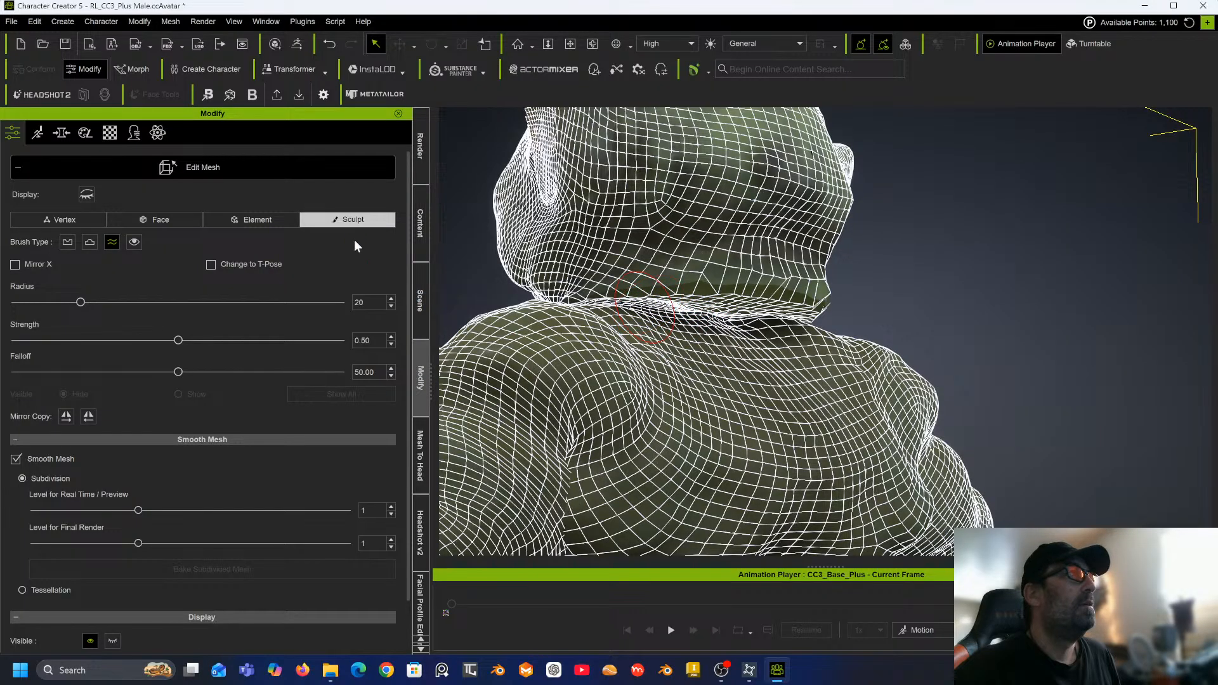
{"action": "left_click", "coordinate": [90, 243]}
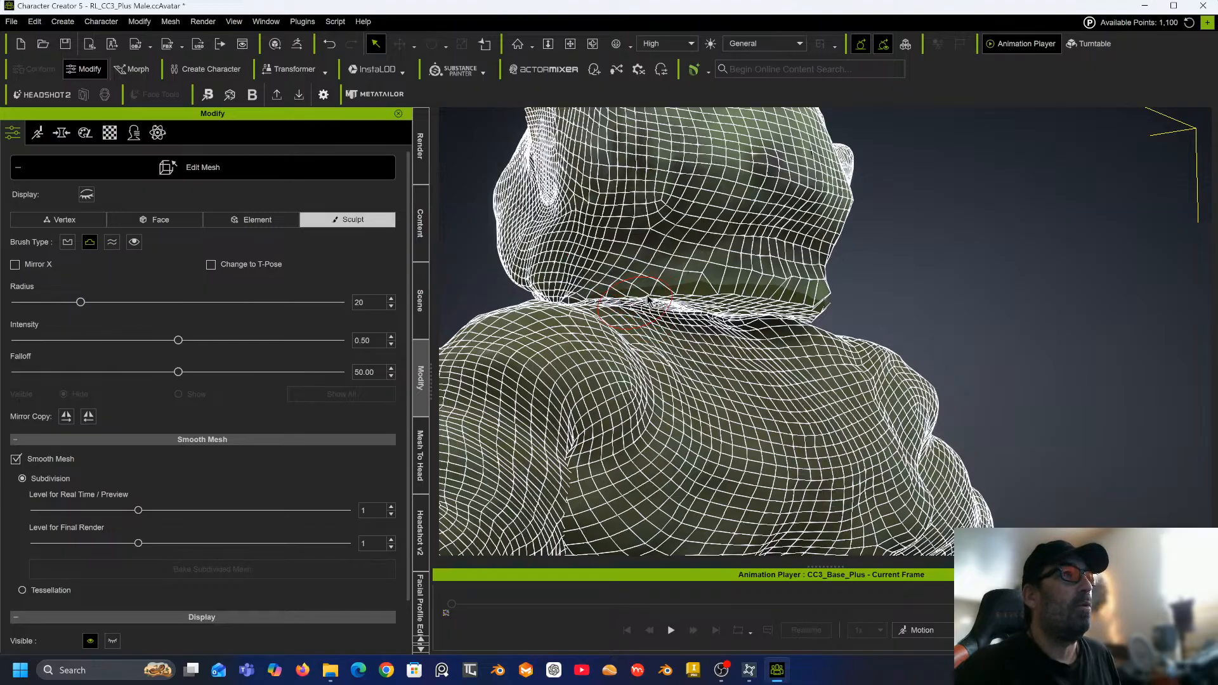
{"action": "mouse_move", "coordinate": [648, 301]}
{"action": "left_mouse_down"}
{"action": "mouse_move", "coordinate": [636, 308]}
{"action": "mouse_move", "coordinate": [736, 309]}
{"action": "left_mouse_up"}
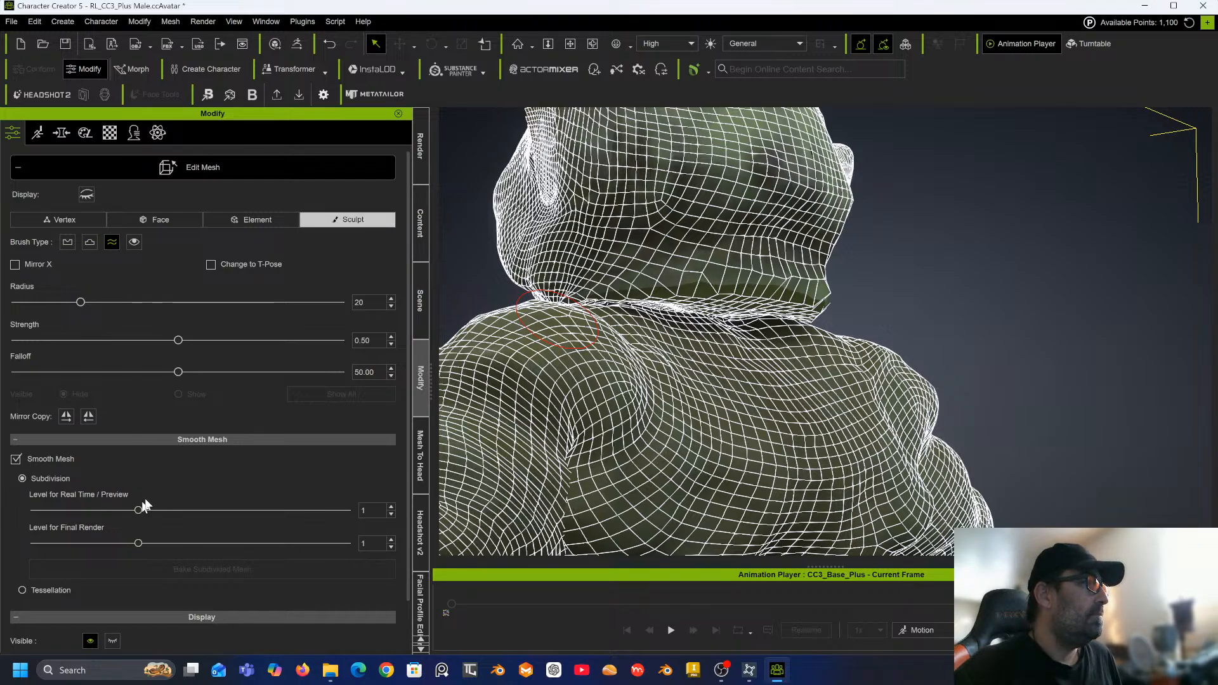
Enable Mirror X and sculpt another stroke along the neck crease.
{"action": "left_click", "coordinate": [23, 265]}
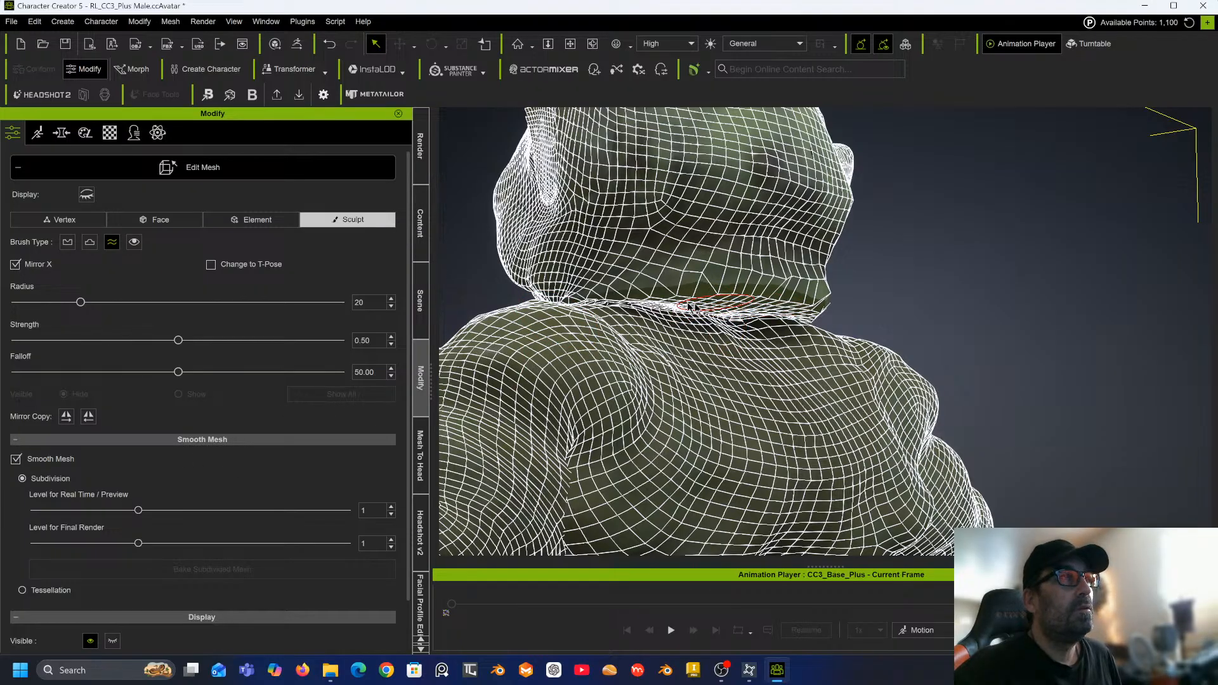
{"action": "mouse_move", "coordinate": [636, 304]}
{"action": "left_mouse_down"}
{"action": "mouse_move", "coordinate": [667, 307]}
{"action": "mouse_move", "coordinate": [636, 307]}
{"action": "mouse_move", "coordinate": [665, 318]}
{"action": "mouse_move", "coordinate": [777, 318]}
{"action": "left_mouse_up"}
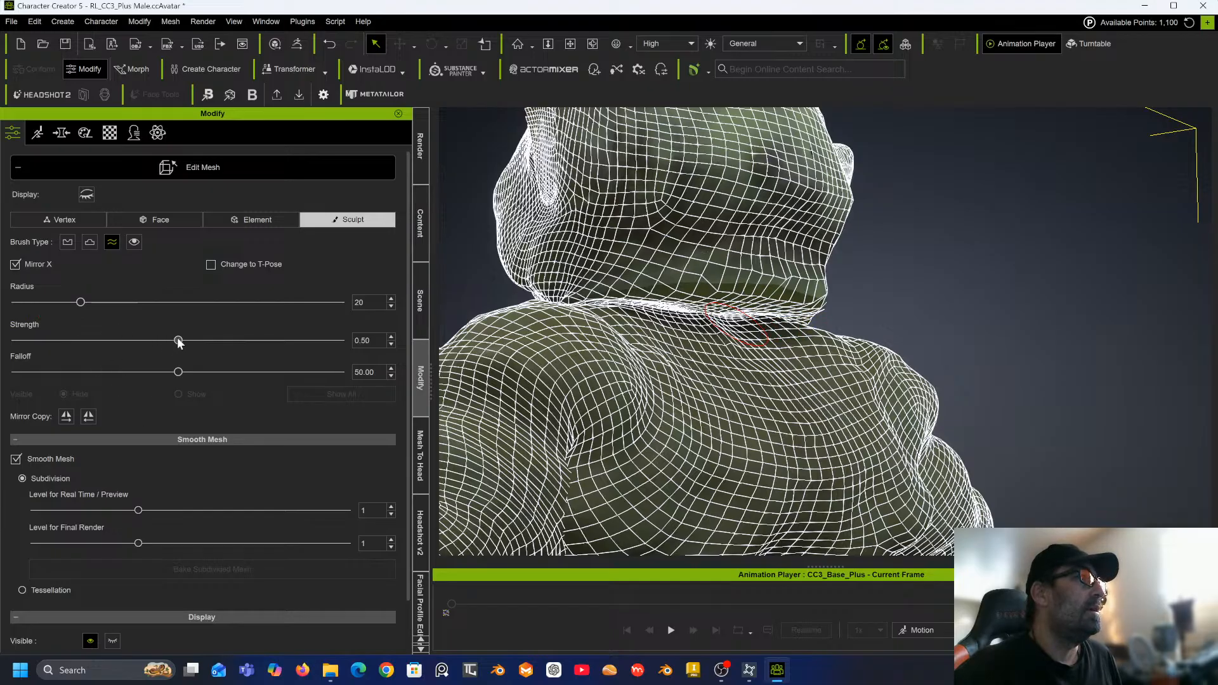
Raise the brush Strength to 0.94, smooth the neck crease with more strokes and leave Edit Mesh.
{"action": "left_click_drag", "start_coordinate": [177, 340], "coordinate": [321, 341]}
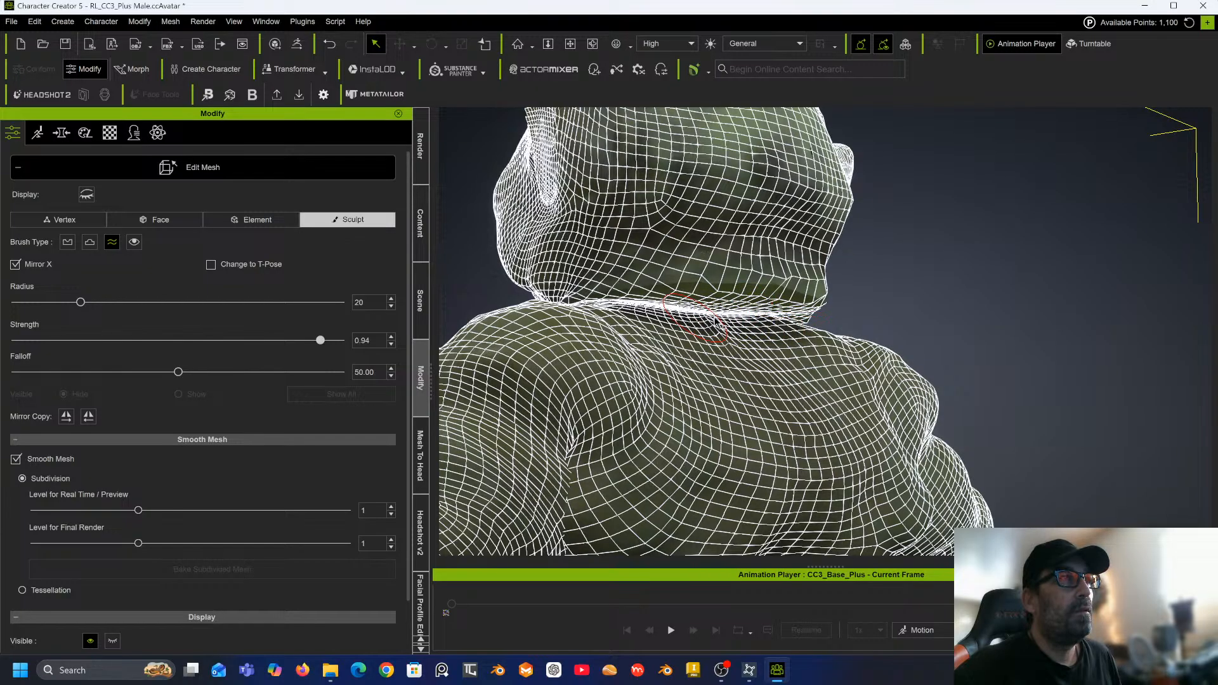
{"action": "left_click_drag", "start_coordinate": [665, 289], "coordinate": [773, 336], "text": "alt"}
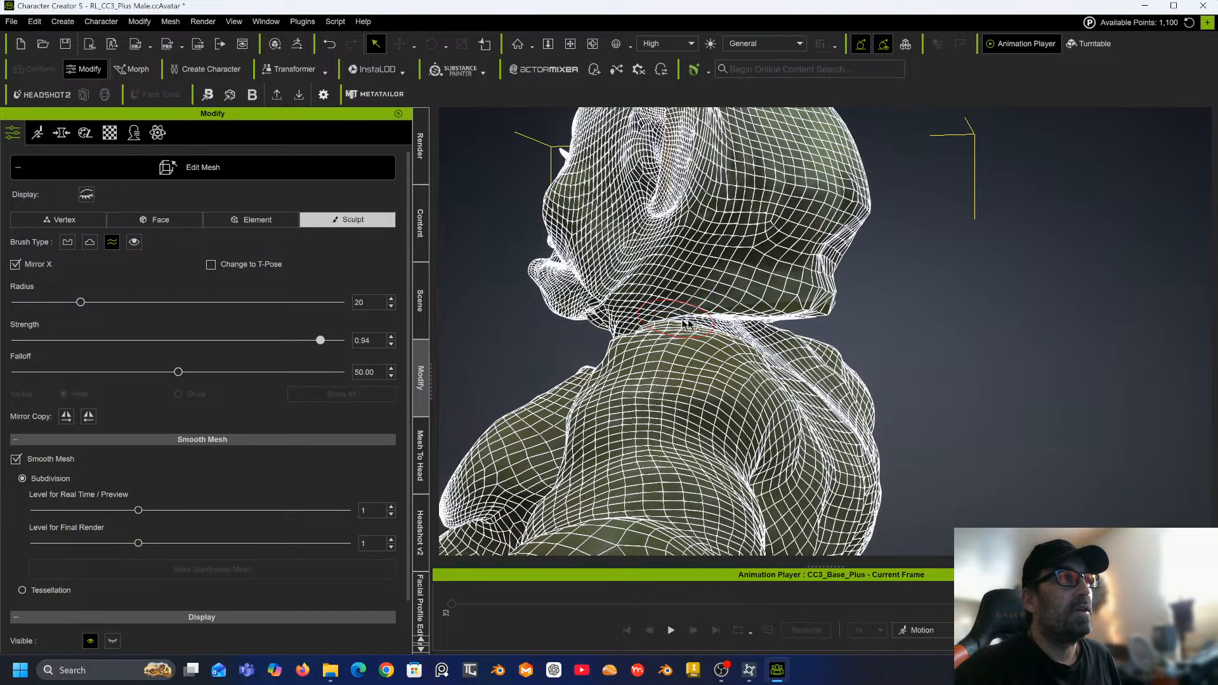
{"action": "mouse_move", "coordinate": [801, 321]}
{"action": "left_mouse_down"}
{"action": "mouse_move", "coordinate": [819, 317]}
{"action": "mouse_move", "coordinate": [754, 328]}
{"action": "left_mouse_up"}
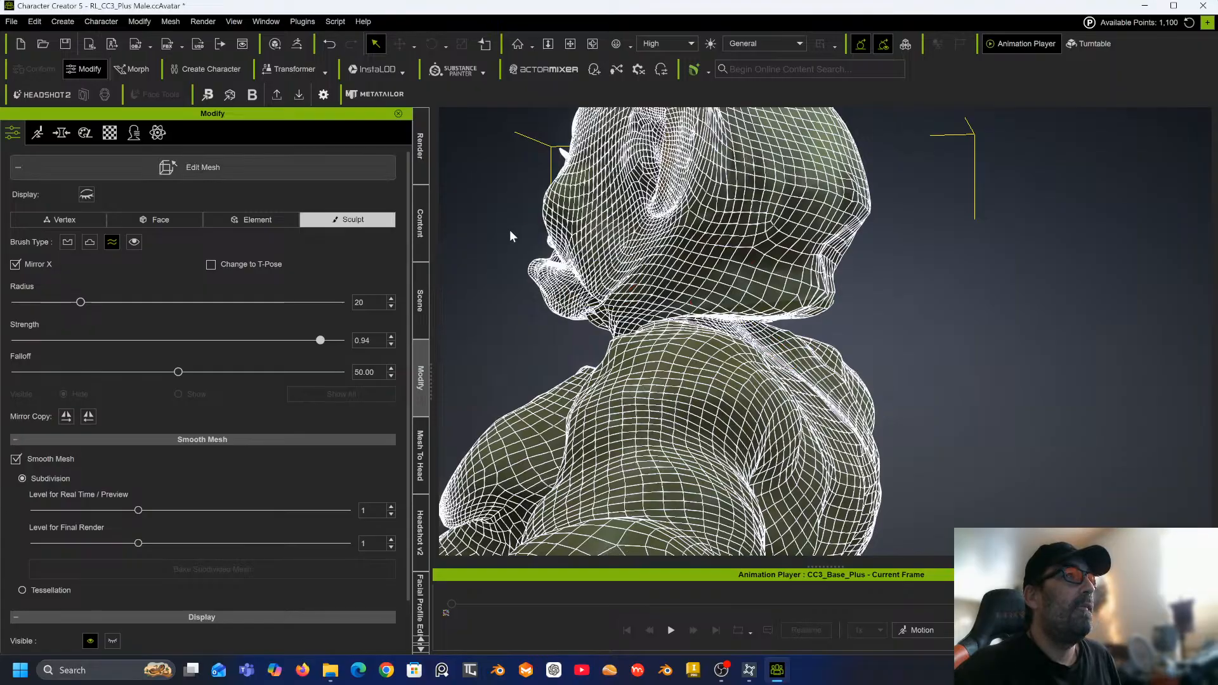
{"action": "left_click", "coordinate": [510, 296]}
{"action": "right_click_drag", "start_coordinate": [517, 298], "coordinate": [789, 295]}
{"action": "scroll", "coordinate": [790, 296], "scroll_direction": "down", "scroll_amount": 5}
{"action": "middle_click_drag", "start_coordinate": [789, 292], "coordinate": [755, 194]}
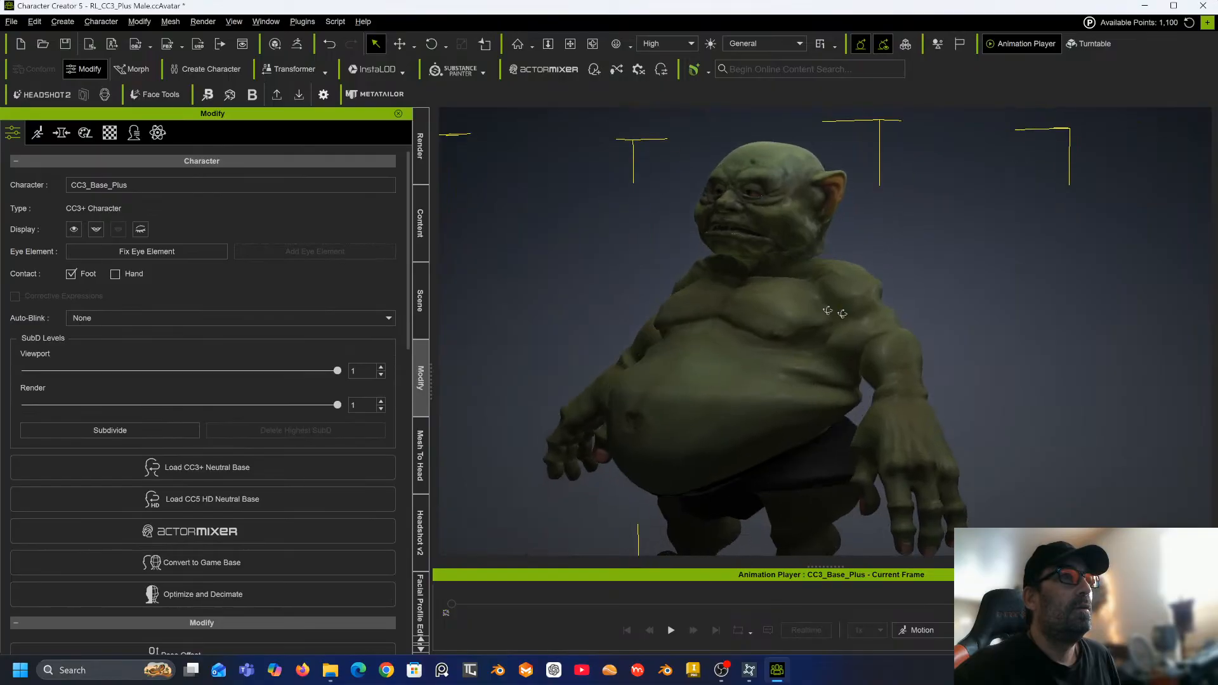
Orbit around the character to inspect the reshaped body.
{"action": "right_click_drag", "start_coordinate": [835, 313], "coordinate": [1136, 283]}
{"action": "middle_click_drag", "start_coordinate": [1108, 298], "coordinate": [1107, 270]}
{"action": "right_click_drag", "start_coordinate": [1063, 291], "coordinate": [1074, 291]}
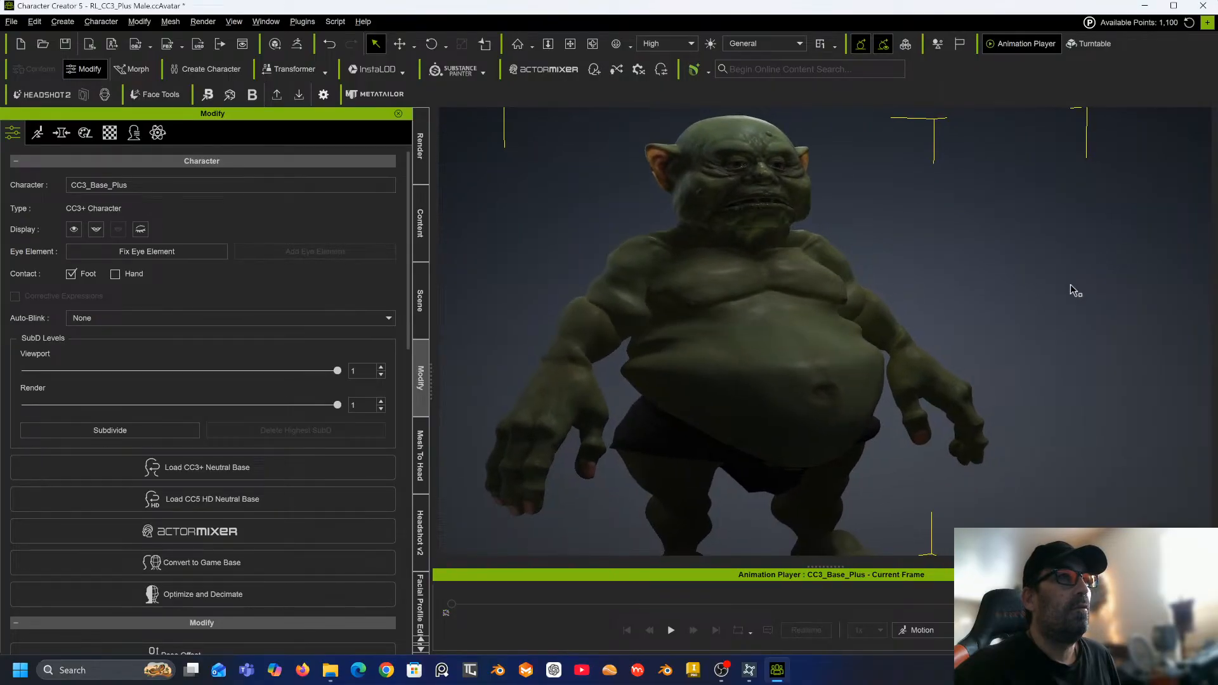
{"action": "scroll", "coordinate": [1070, 285], "scroll_direction": "down", "scroll_amount": 2}
{"action": "middle_click_drag", "start_coordinate": [1069, 283], "coordinate": [1039, 267]}
{"action": "right_click_drag", "start_coordinate": [1039, 279], "coordinate": [1063, 292]}
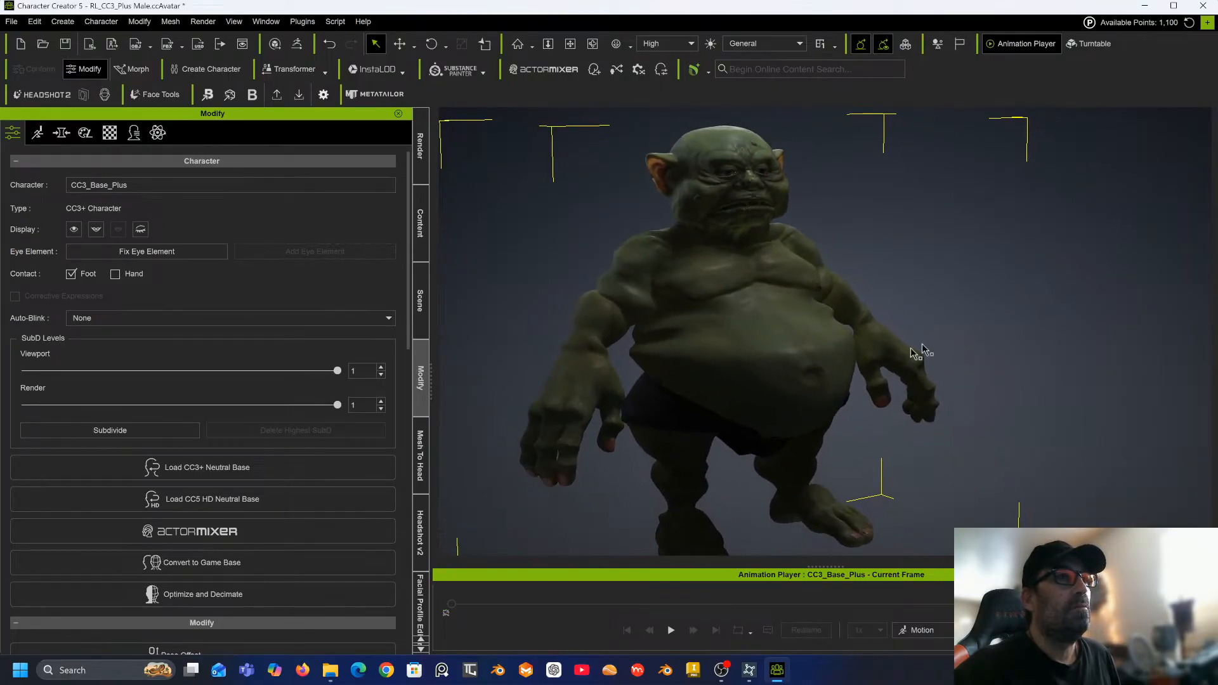
{"action": "scroll", "coordinate": [908, 334], "scroll_direction": "down", "scroll_amount": 2}
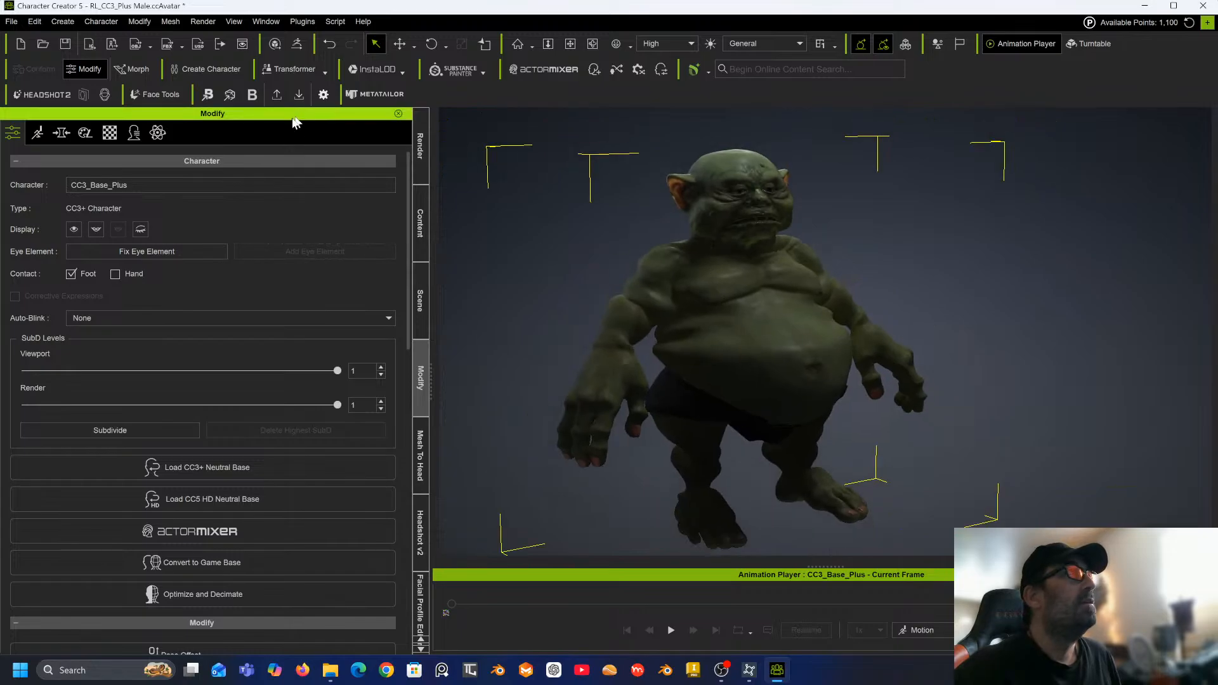